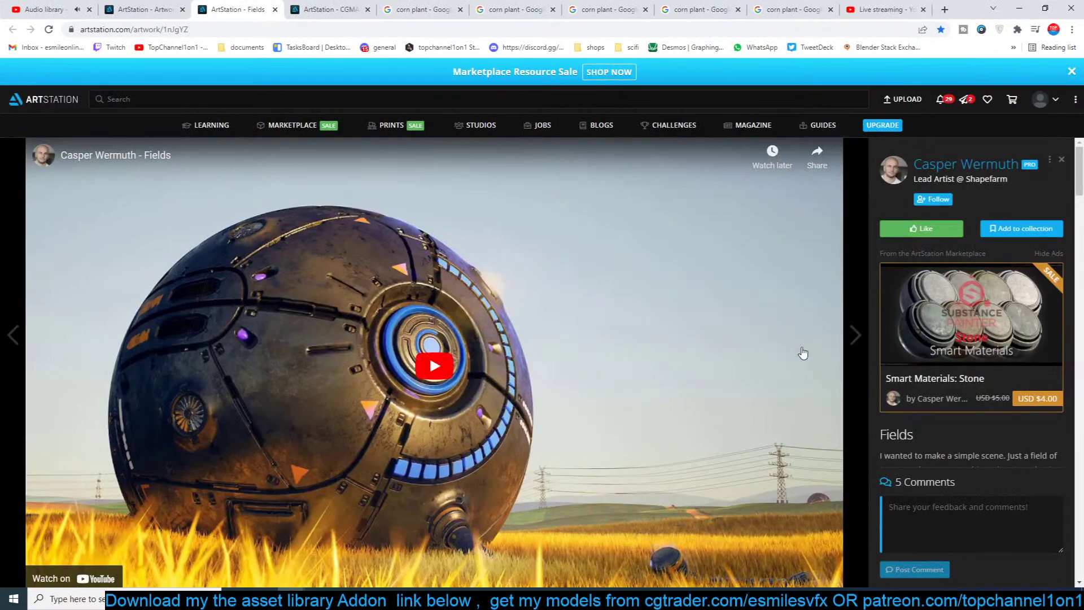
Look over the Fields artwork's video thumbnail and first render images on ArtStation
scroll(758, 428, down, 3)
scroll(759, 427, down, 6)
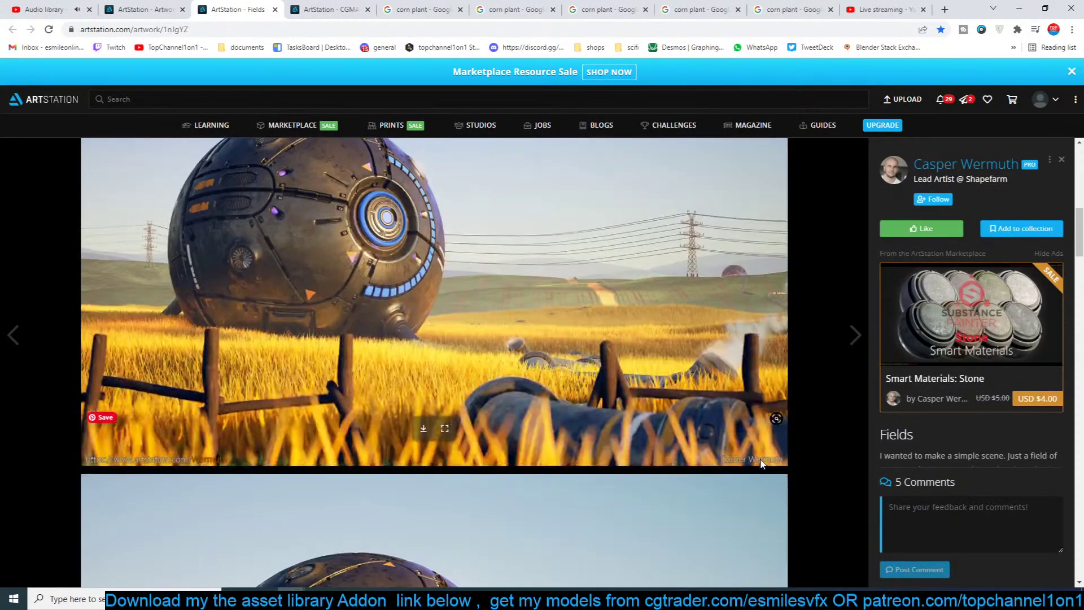
scroll(761, 463, up, 10)
scroll(440, 522, down, 5)
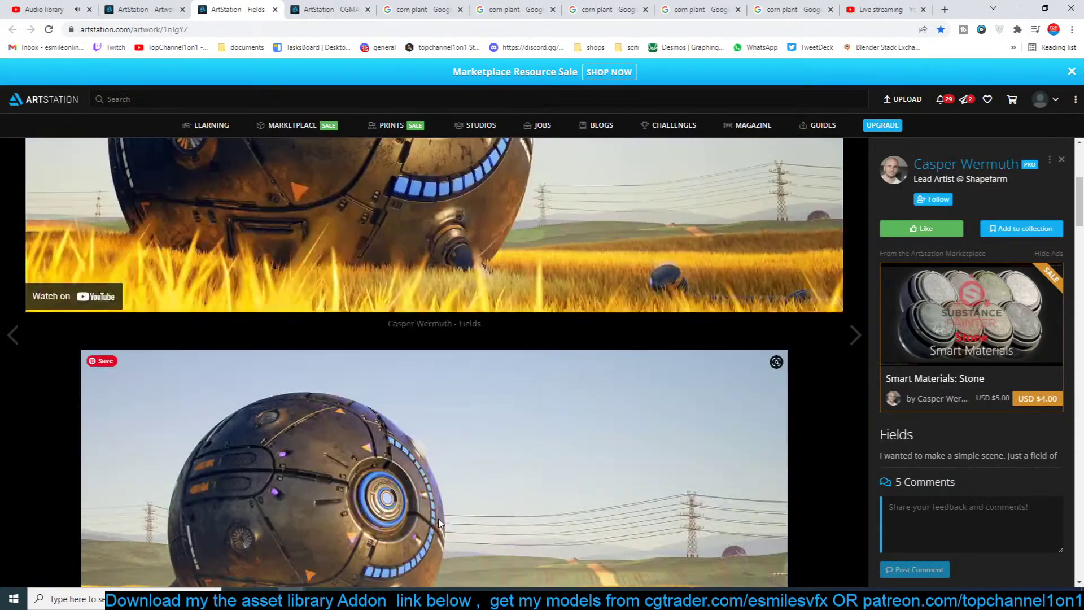
Switch to Blender and start a new file
click(540, 599)
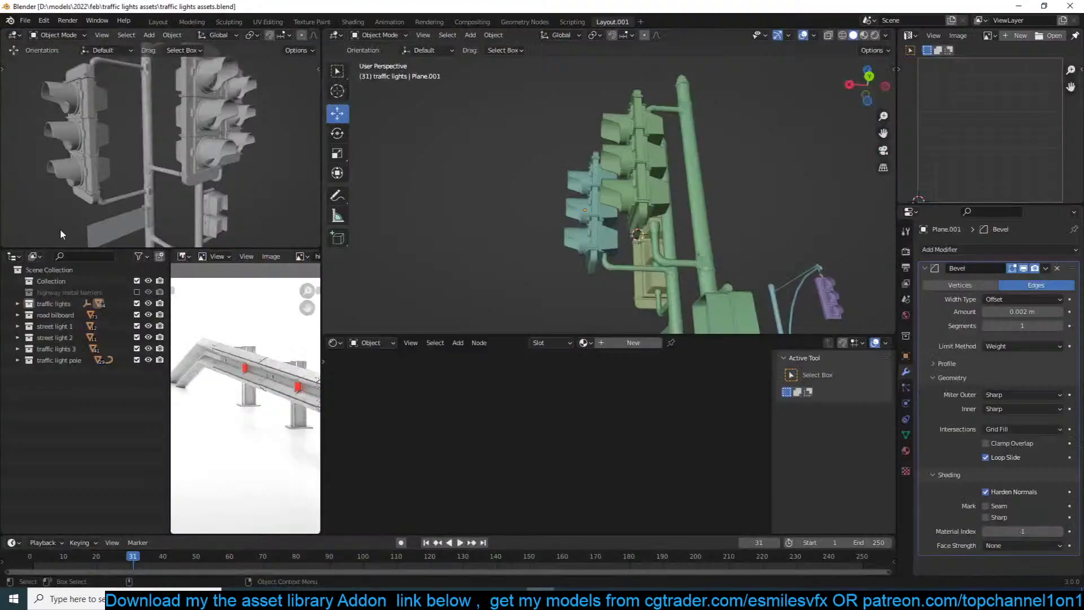
key(ctrl+n)
click(486, 179)
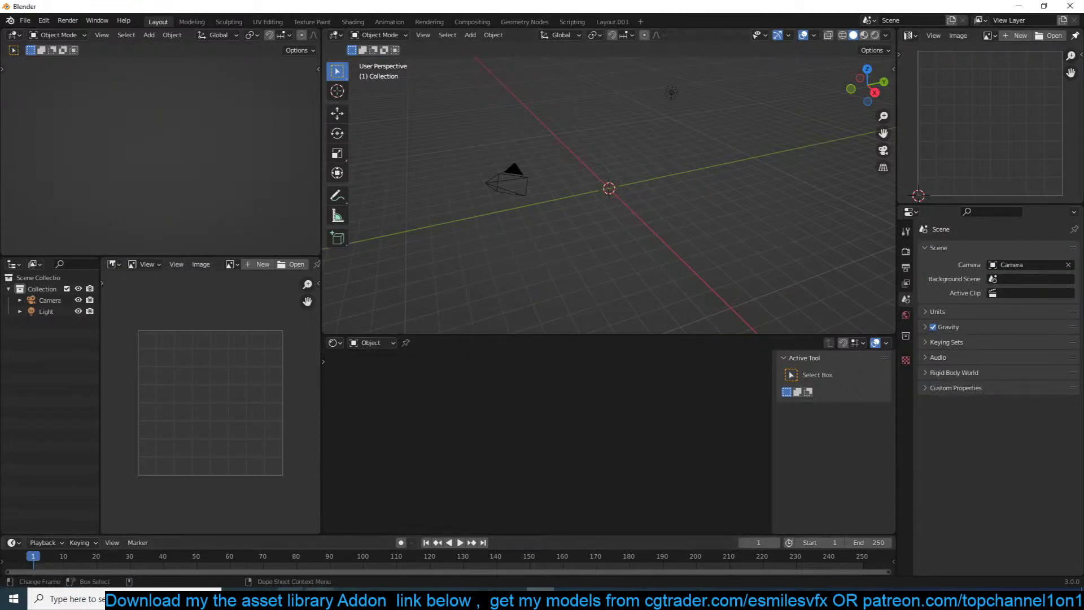
Return to the browser and examine the sphere, fence and wheat field in the Fields artwork's final renders
click(236, 566)
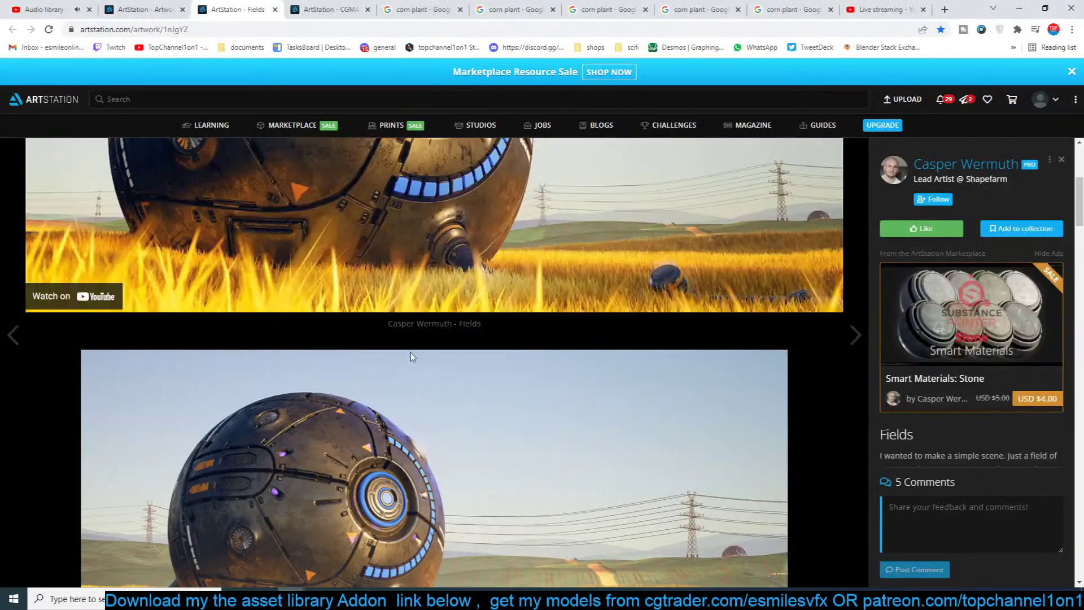
scroll(430, 302, up, 4)
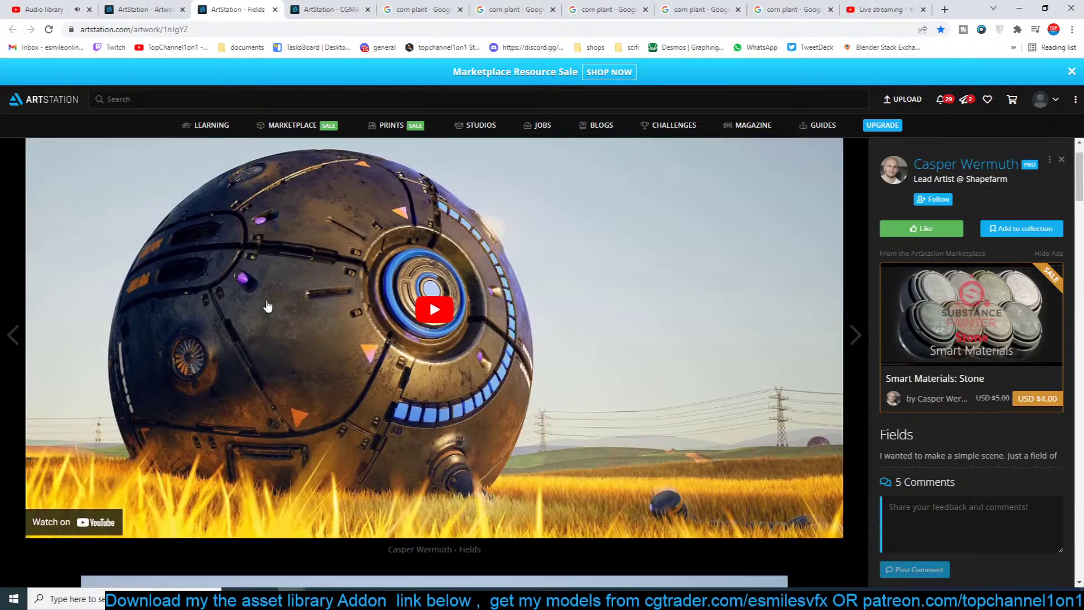
scroll(258, 276, down, 12)
scroll(289, 394, down, 4)
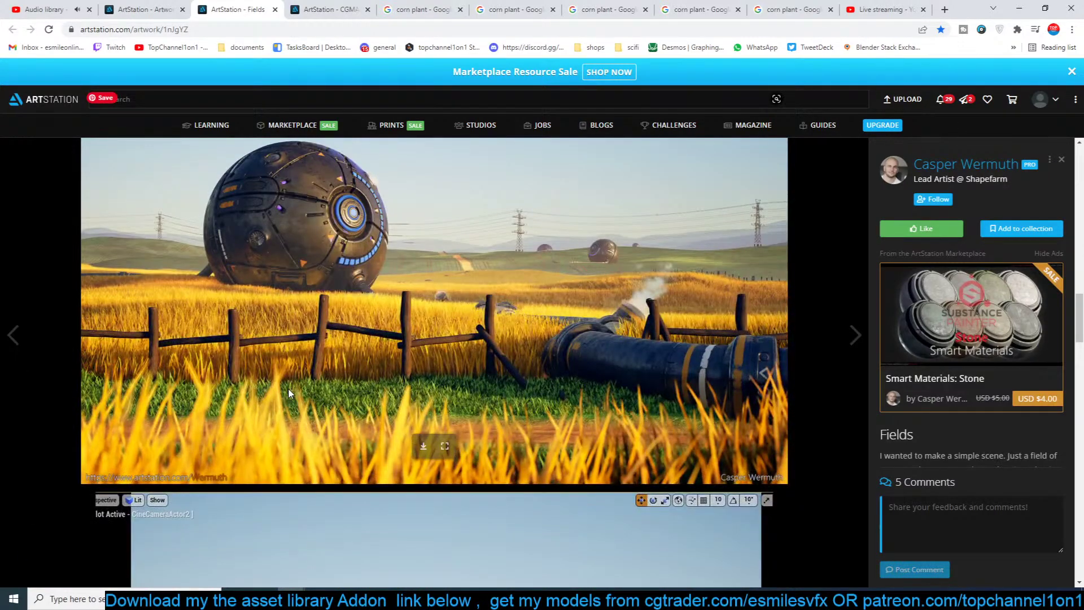
scroll(469, 338, down, 6)
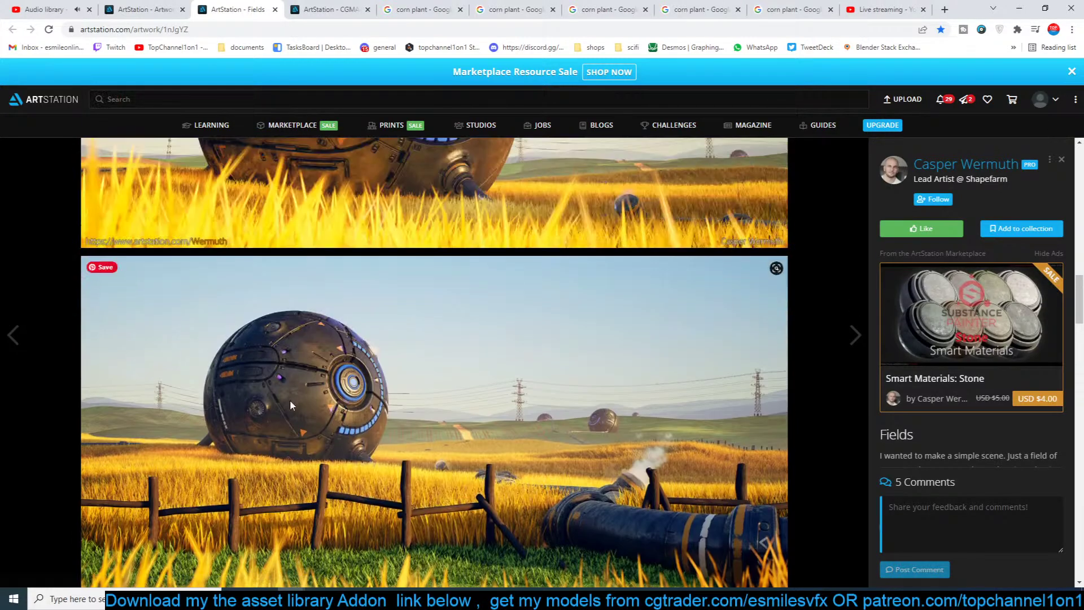
Examine the Fields artwork's work-in-progress viewport shots, from the plain sphere blockout to the detailed scene
scroll(517, 456, down, 3)
scroll(517, 457, down, 7)
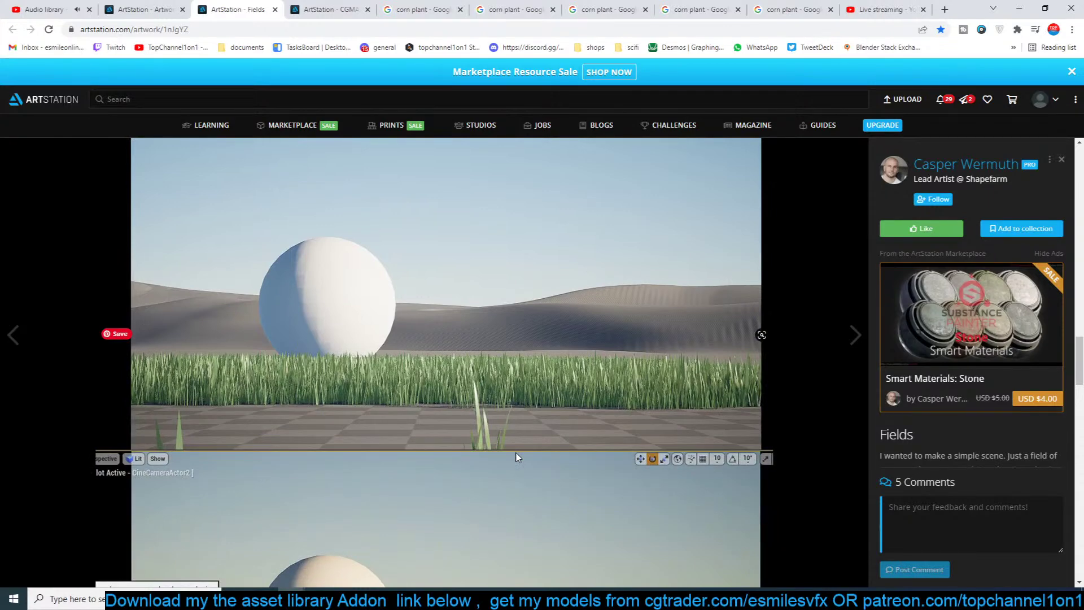
scroll(516, 453, up, 6)
scroll(516, 453, down, 5)
scroll(516, 453, up, 1)
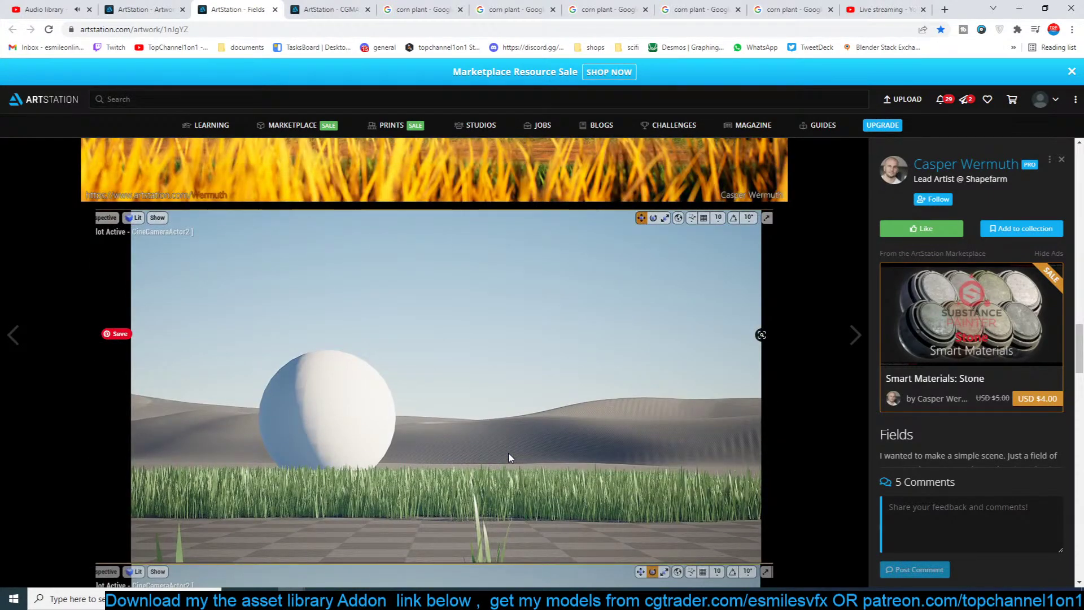
scroll(510, 457, down, 5)
scroll(510, 457, up, 2)
scroll(510, 457, up, 2)
scroll(510, 458, down, 3)
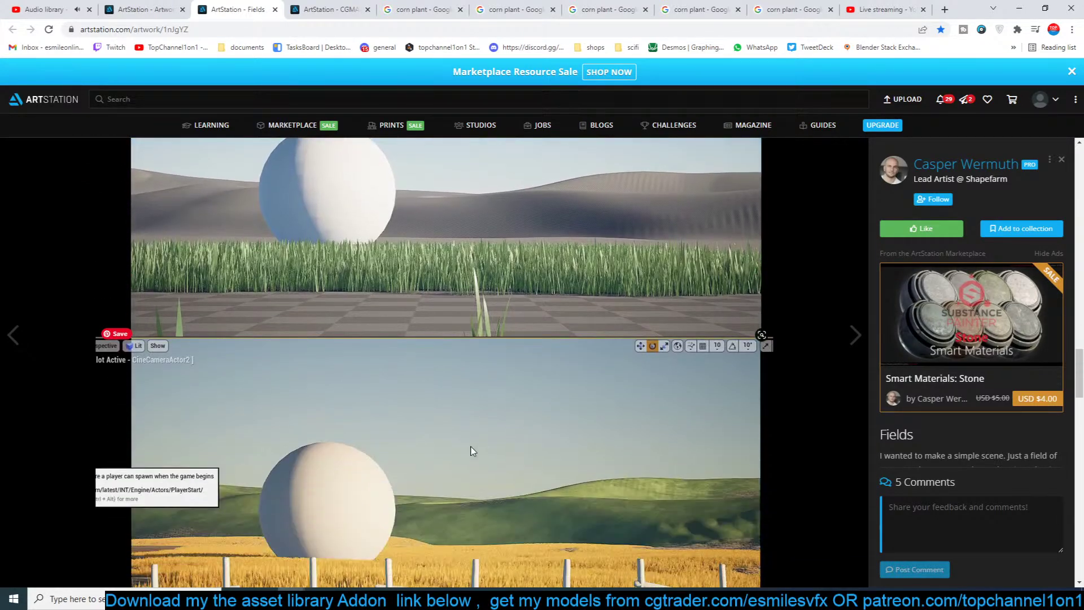
scroll(494, 496, down, 4)
scroll(418, 446, down, 5)
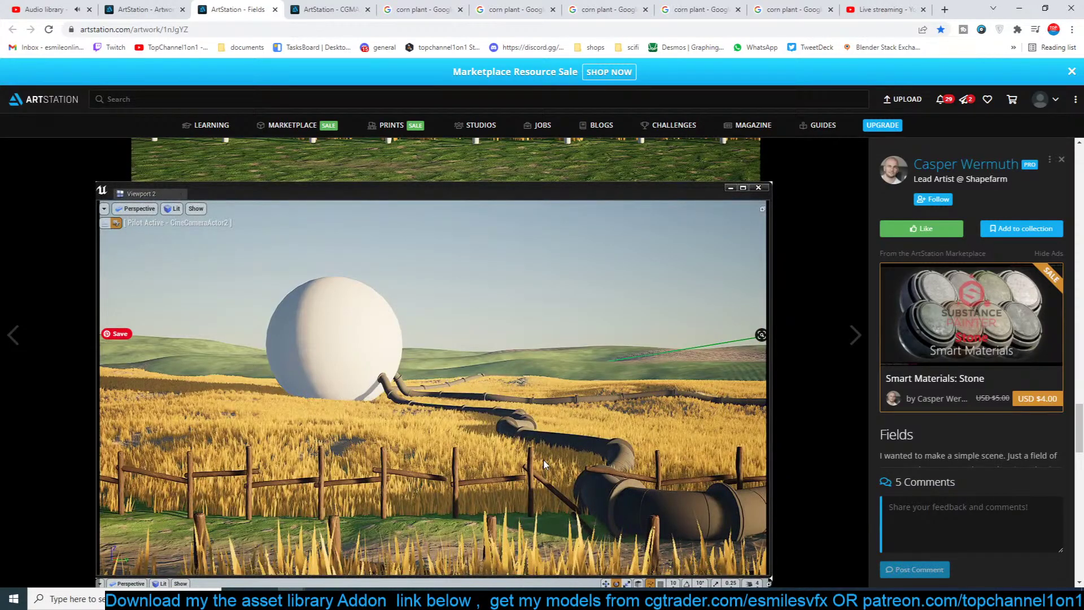
scroll(545, 464, down, 8)
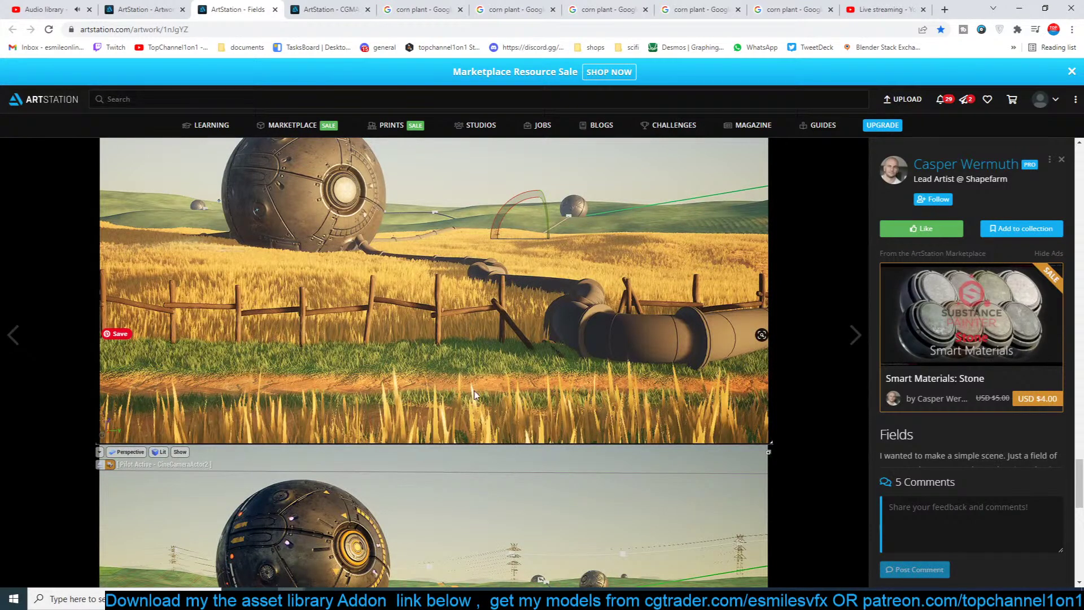
Close the Fields page in favour of the CGMA#8 Corn Field artwork and load its image into Blender's Image Editor
click(275, 9)
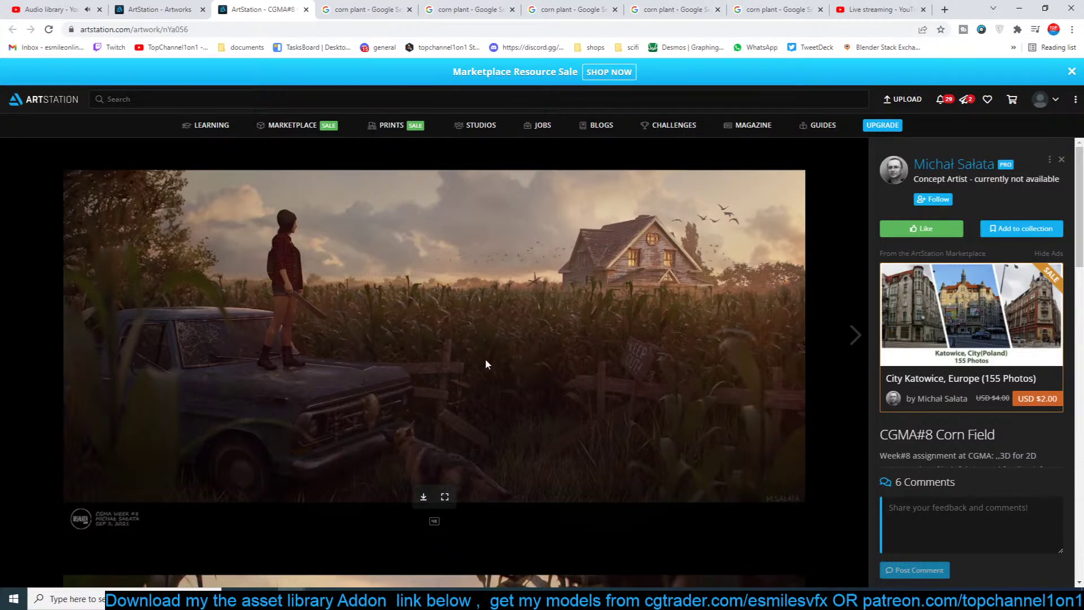
drag(972, 6, 497, 609)
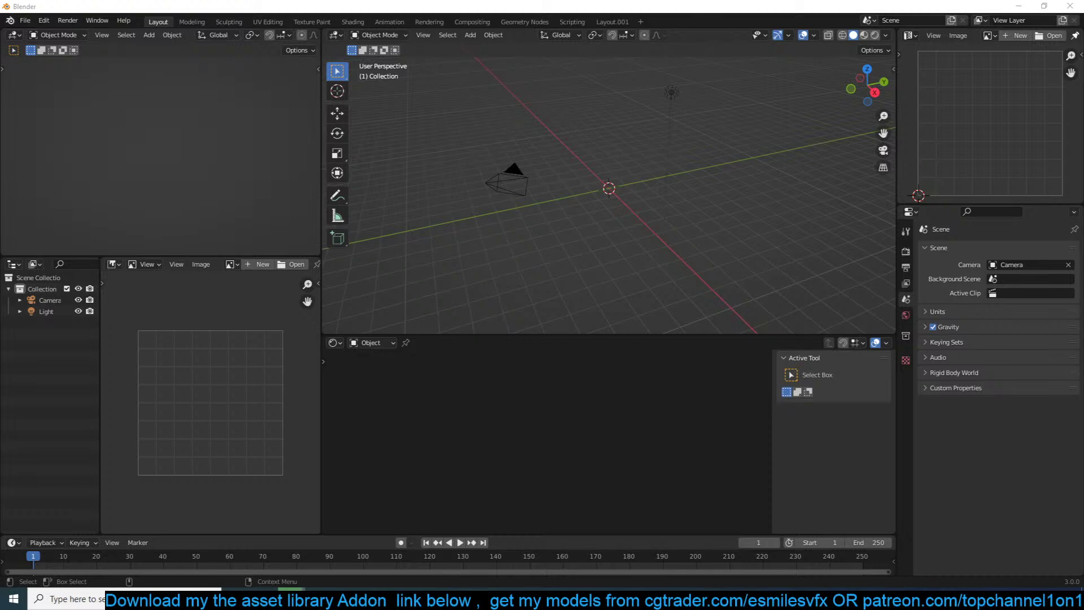
drag(178, 352, 181, 351)
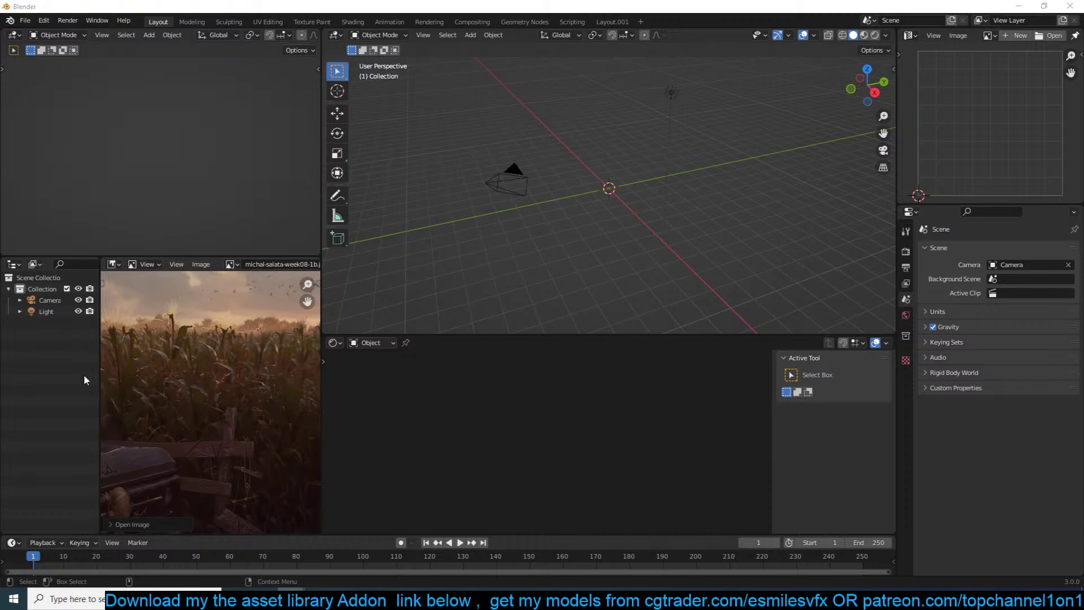
Widen the Image Editor area so the whole corn field reference fits in it
click(115, 381)
scroll(127, 381, down, 3)
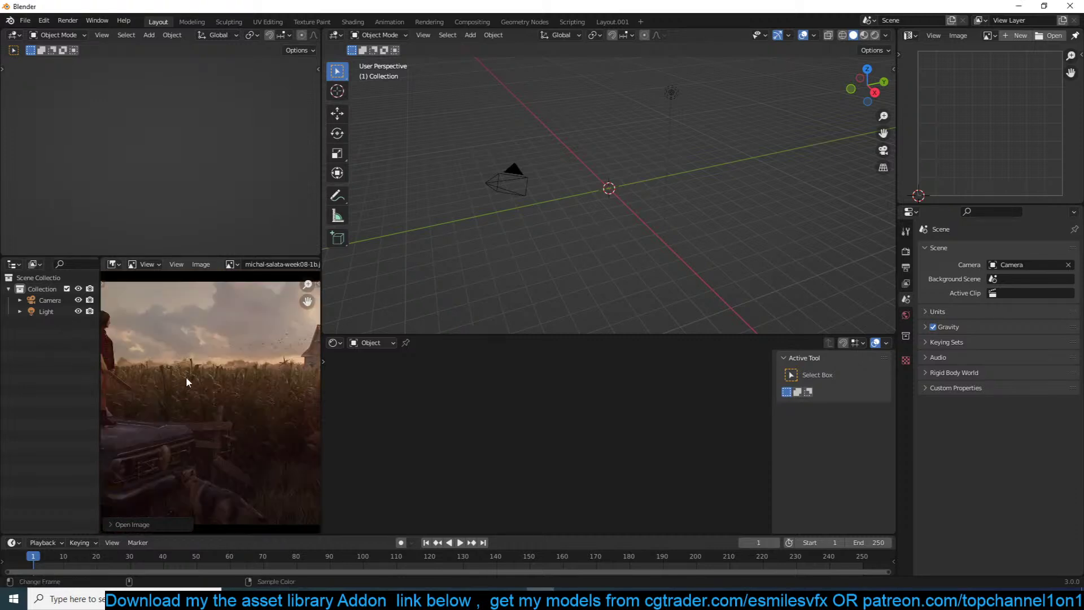
drag(321, 375, 495, 374)
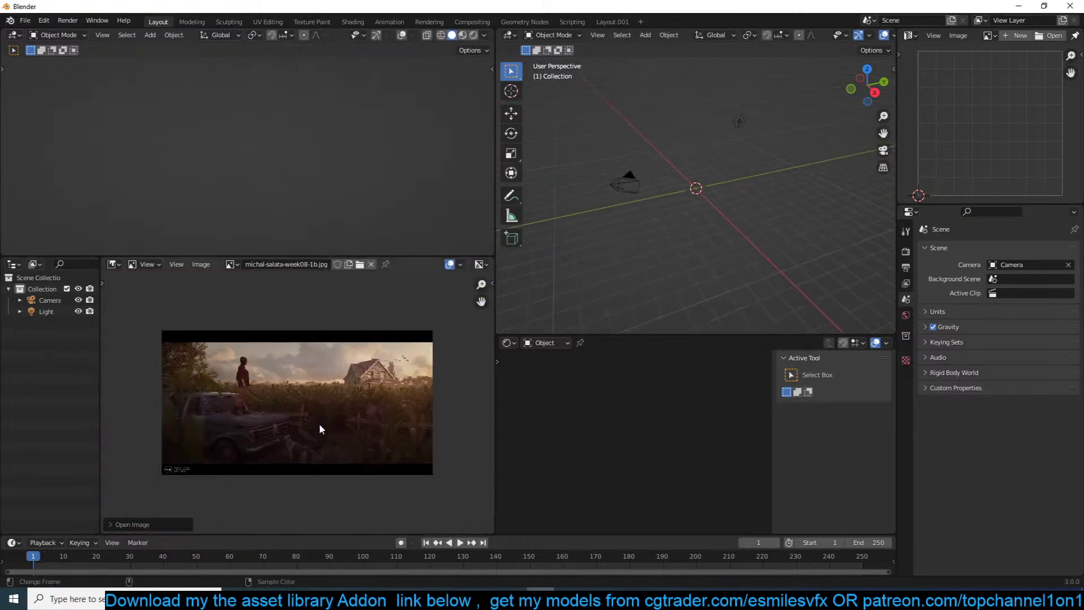
Open the asset library add-on in the 3D viewport's sidebar and search all its object assets for "house"
click(630, 193)
scroll(659, 202, down, 4)
click(659, 202)
key(n)
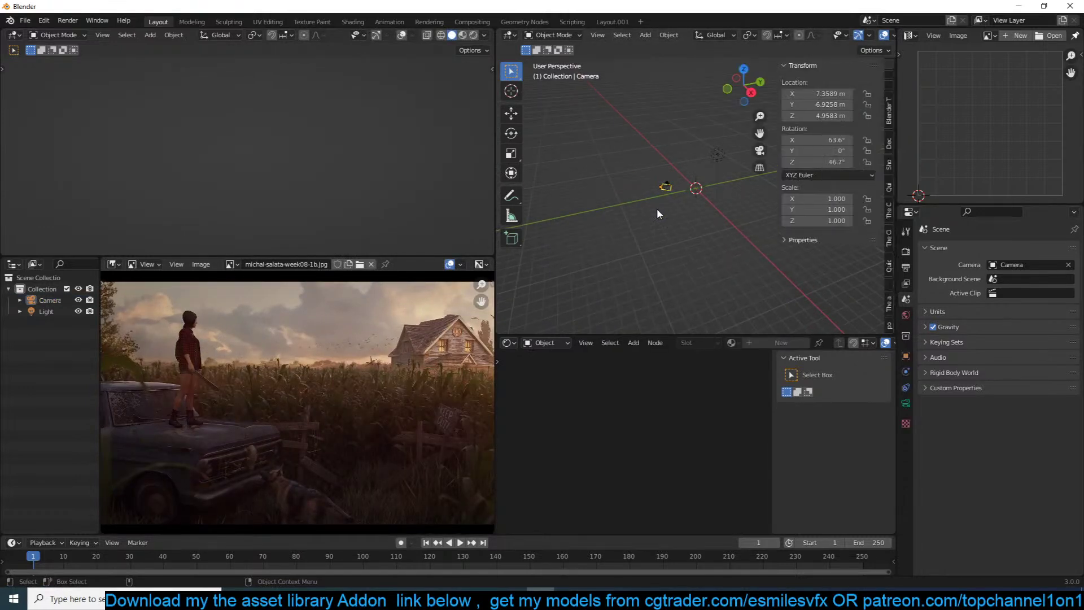
click(890, 305)
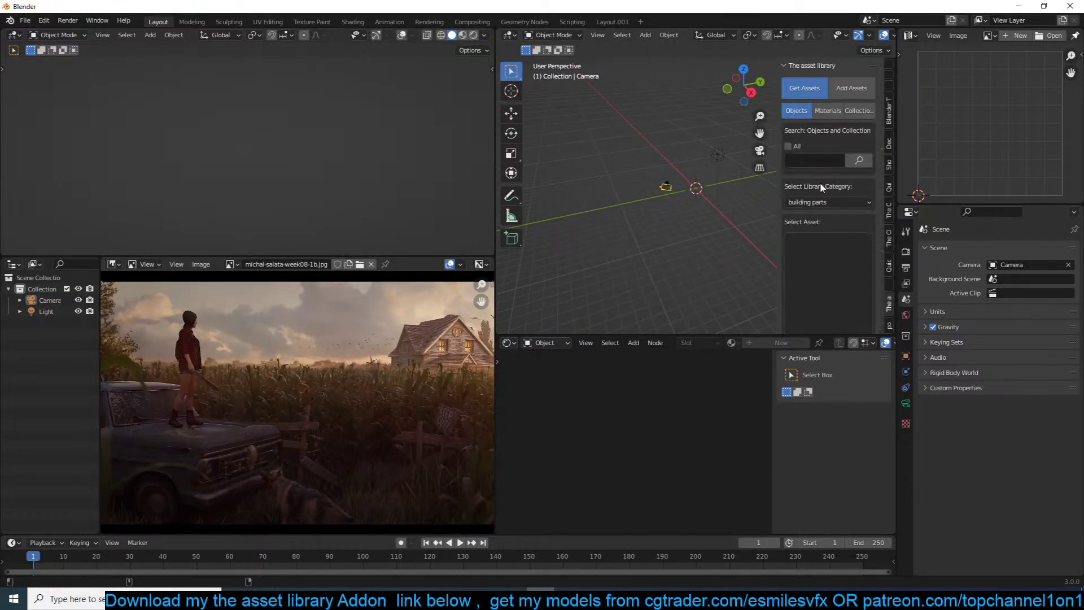
click(791, 146)
click(799, 156)
text(house)
key(Return)
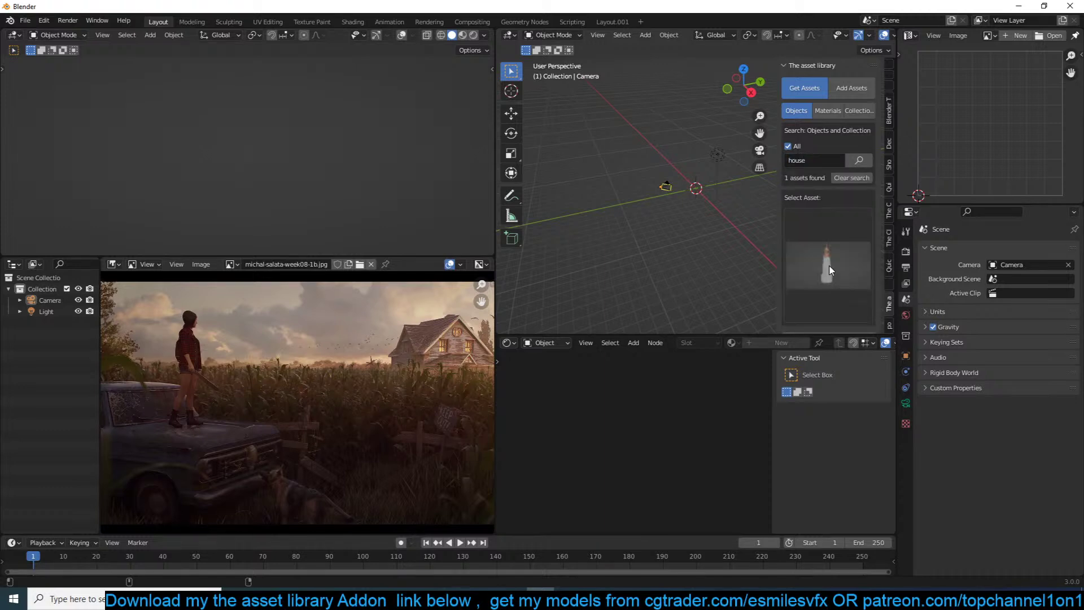
Search the asset library for "home", view the asset preview, and hide the sidebar
click(829, 270)
text(home)
key(Return)
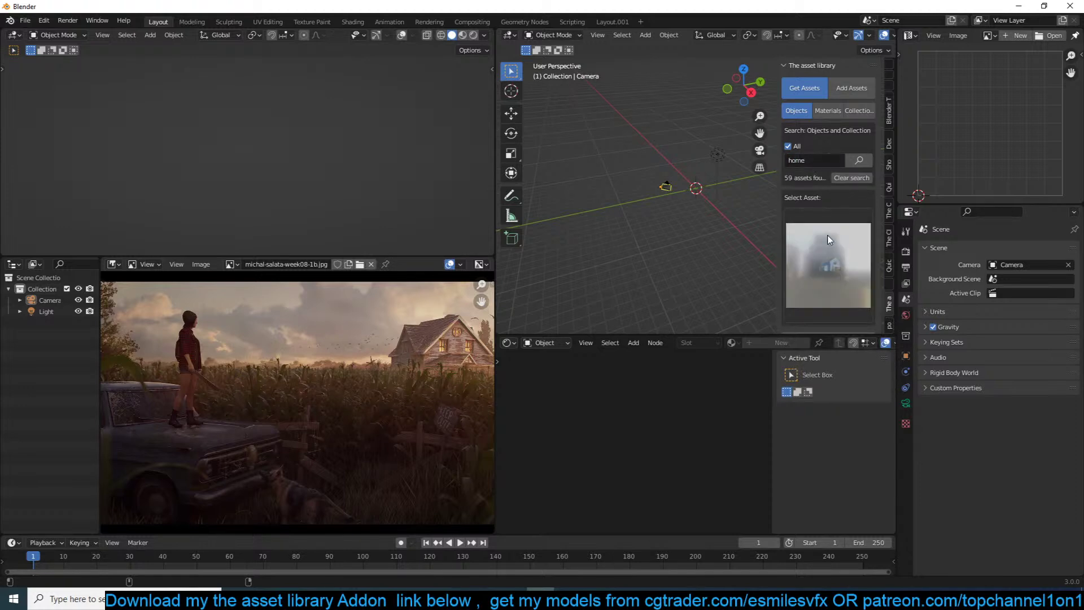
scroll(824, 298, down, 2)
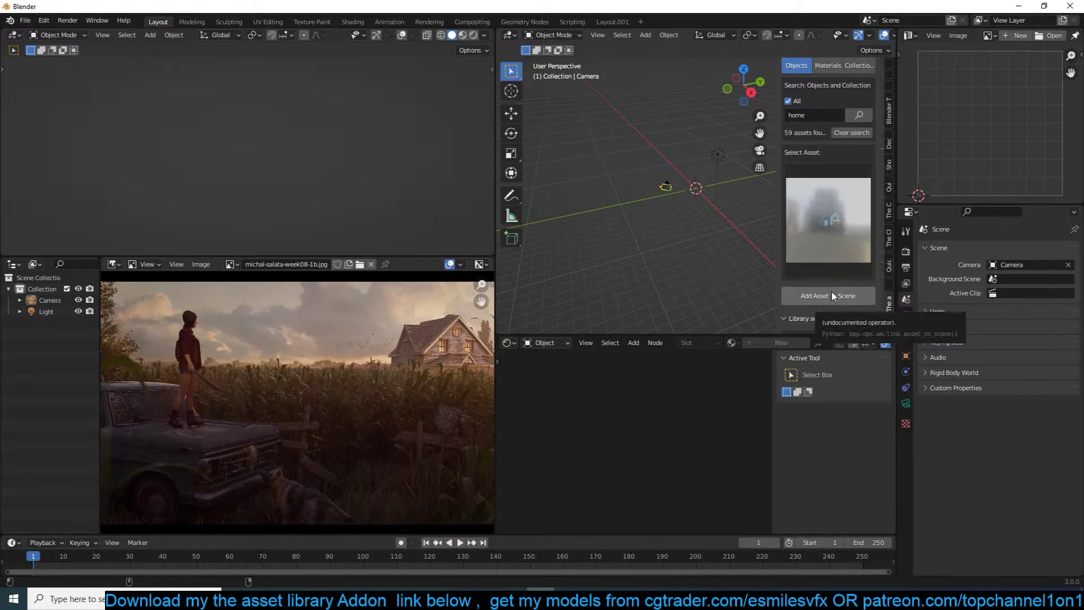
key(n)
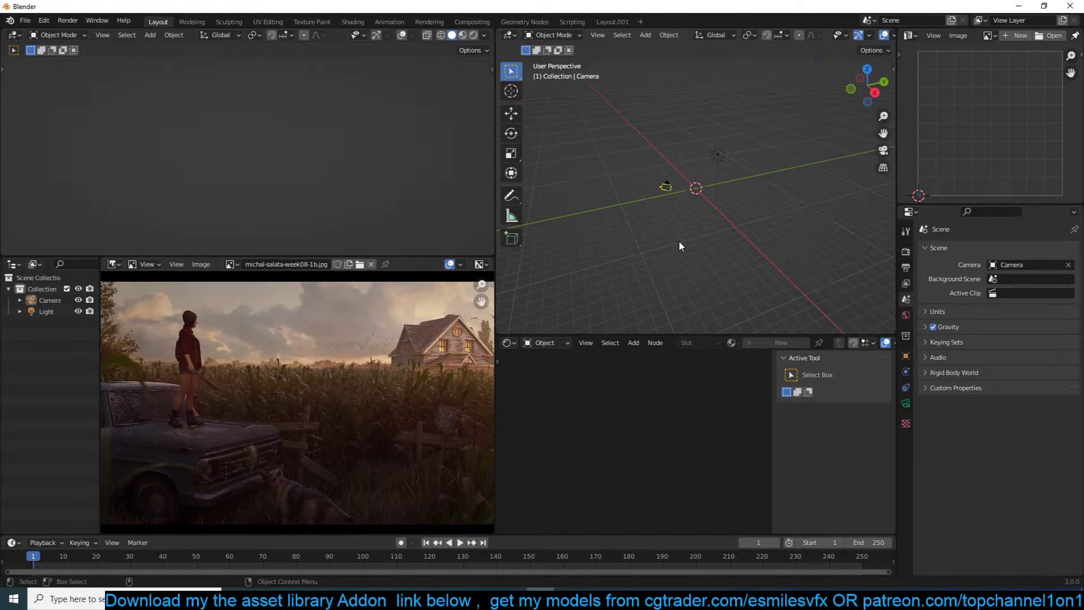
Minimize Blender and bring up the Auto-Rig Pro product page on Blender Market in the browser
scroll(329, 423, up, 5)
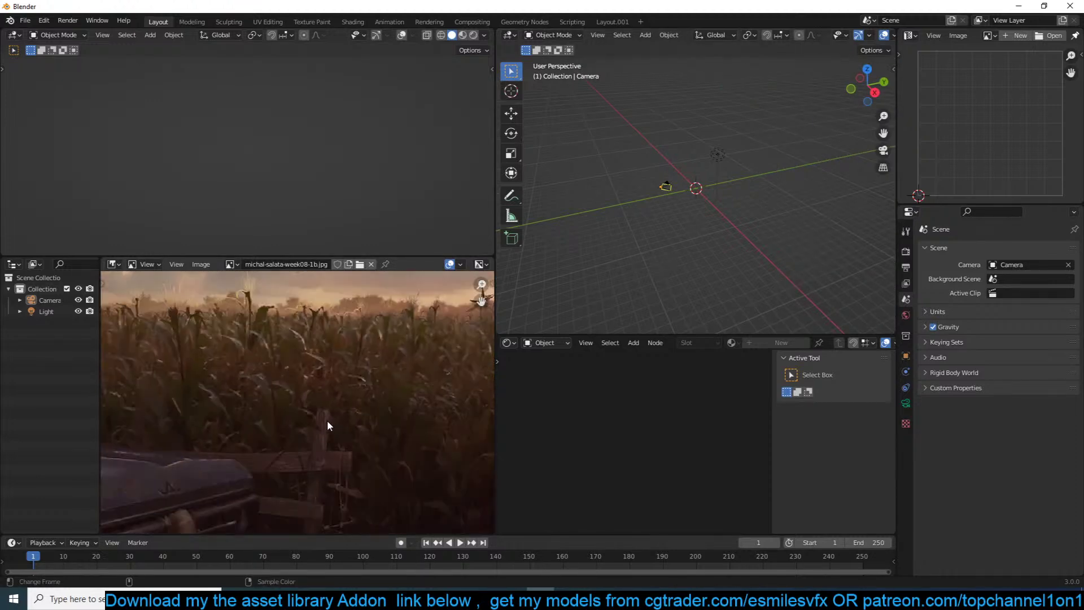
scroll(320, 416, down, 5)
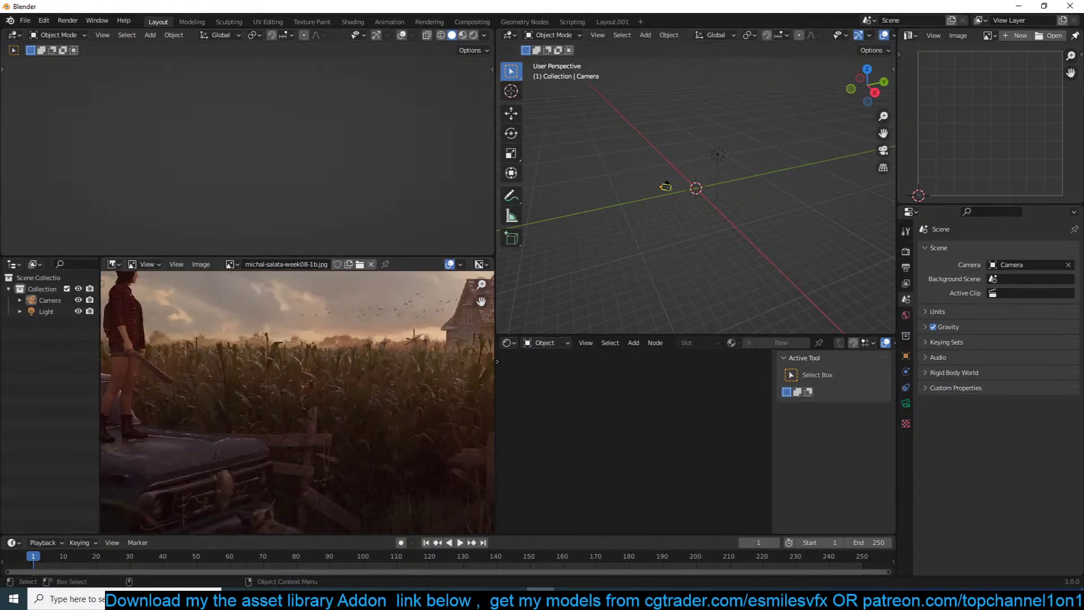
drag(544, 5, 614, 53)
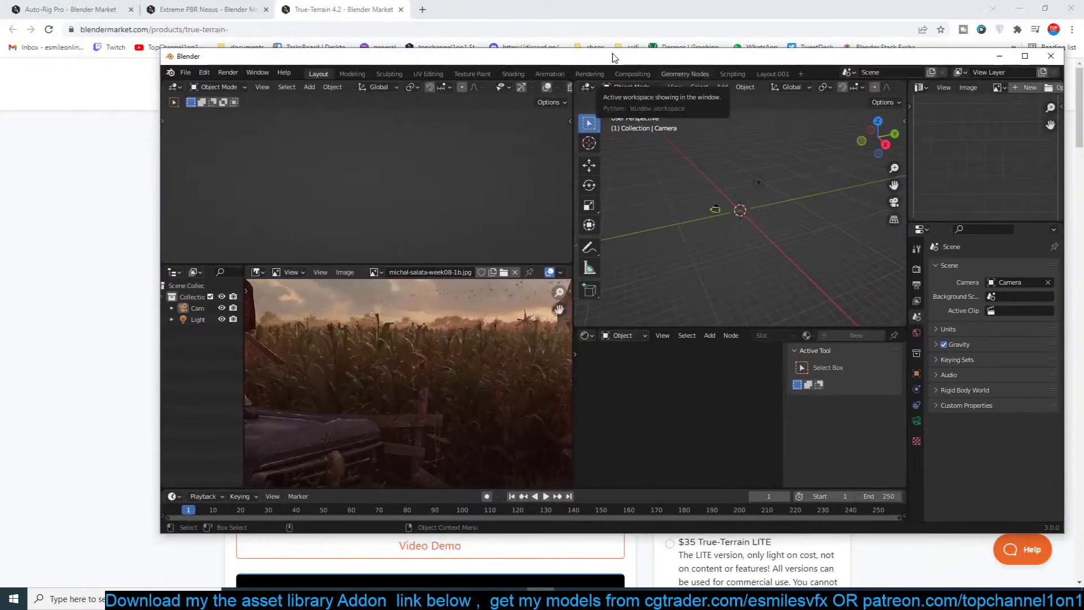
click(1000, 56)
click(123, 8)
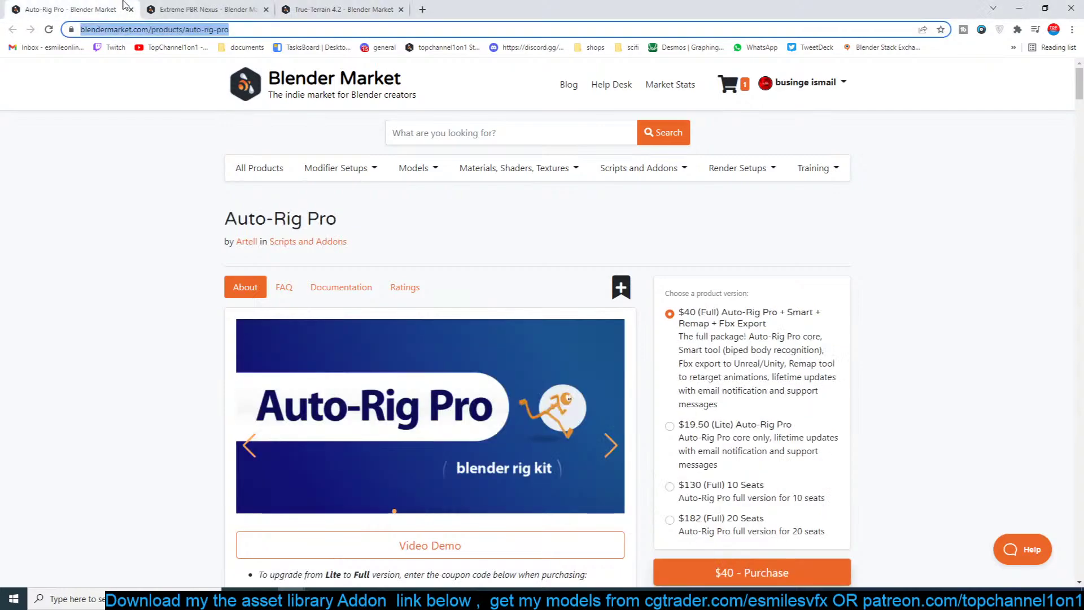
Examine the Auto-Rig Pro page's Smart rigging, wings, Spline IK, quadruped and finger rig demonstrations
scroll(201, 223, down, 1)
scroll(198, 234, up, 1)
scroll(199, 235, down, 12)
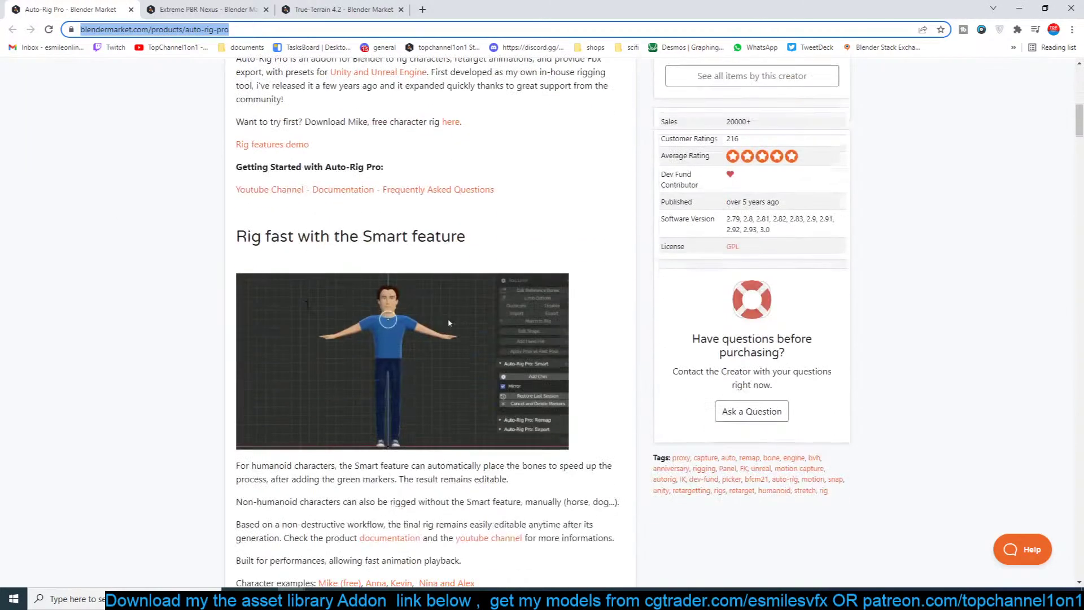
scroll(305, 303, up, 1)
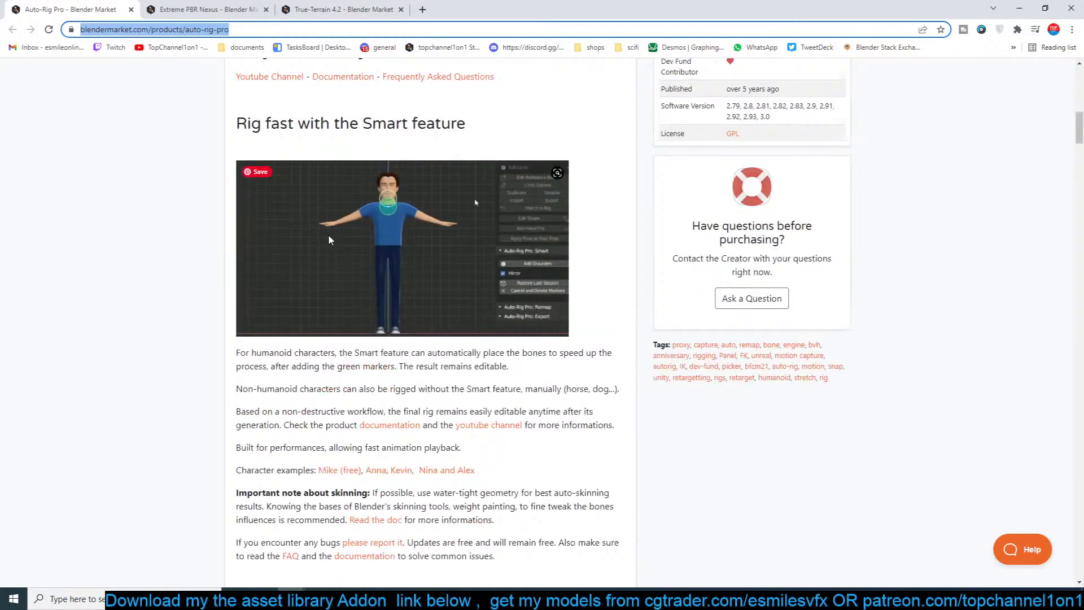
scroll(332, 163, up, 2)
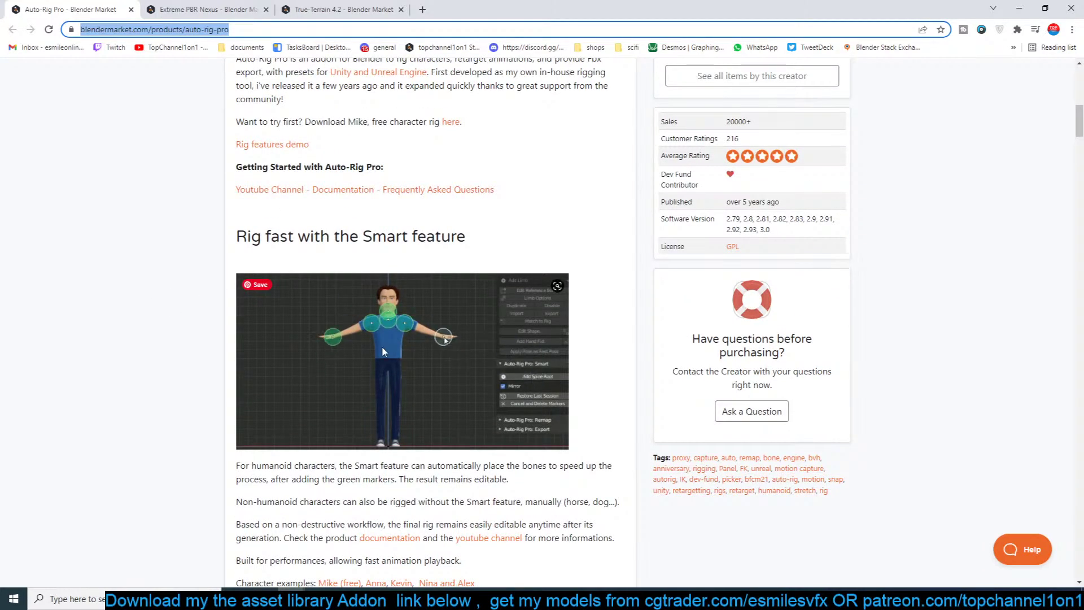
scroll(364, 315, down, 2)
scroll(363, 314, down, 8)
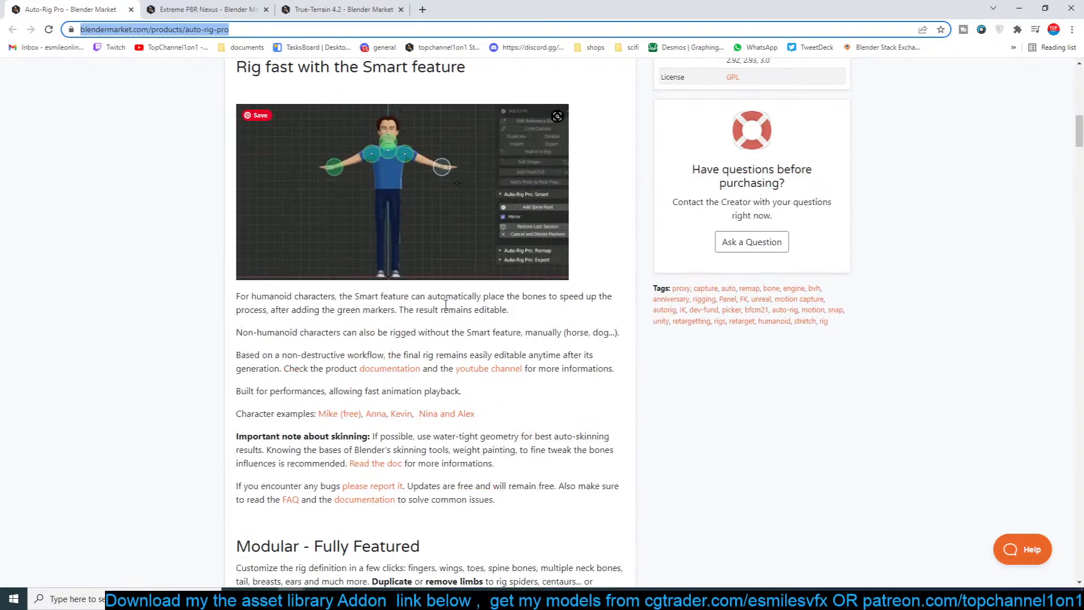
scroll(302, 318, down, 3)
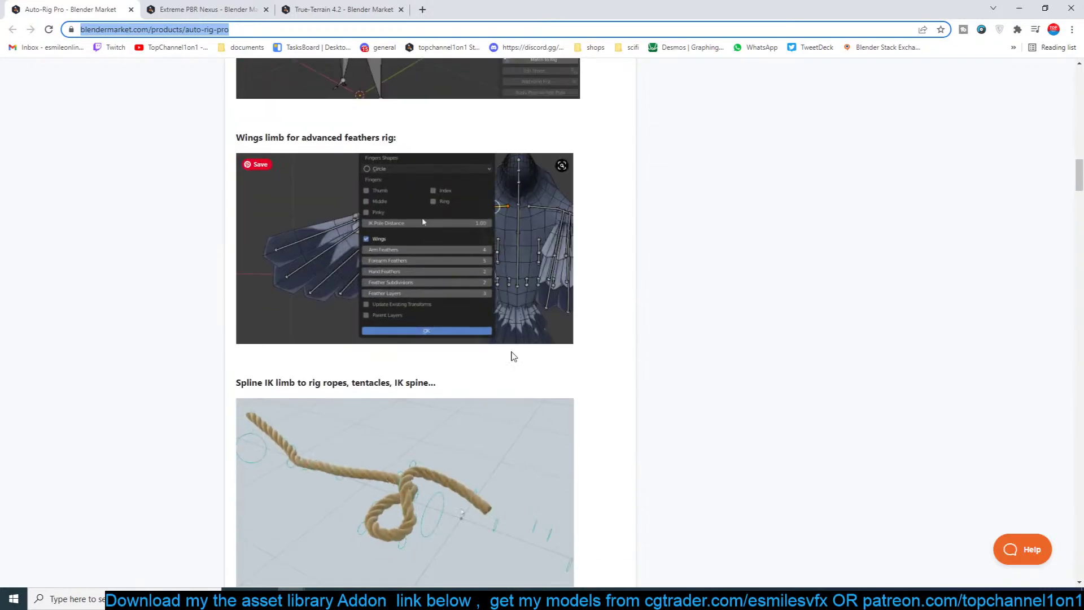
scroll(366, 317, down, 4)
scroll(458, 255, up, 3)
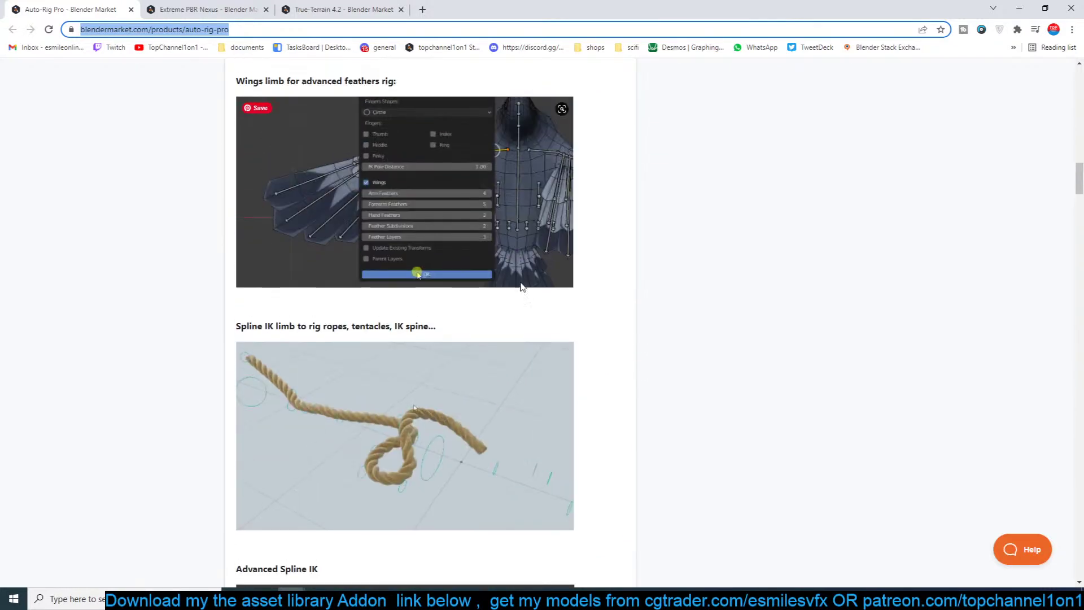
scroll(449, 347, down, 4)
scroll(406, 286, down, 8)
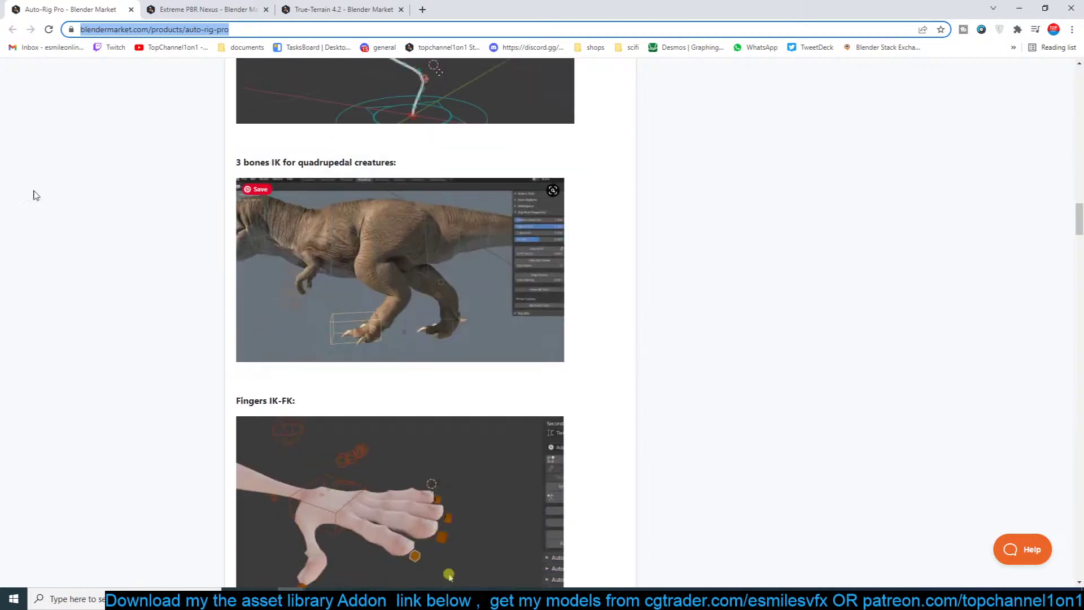
Examine the Auto-Rig Pro page's bone shape, picker, Remap, game engine export and feature list sections, and close the page
scroll(283, 307, down, 9)
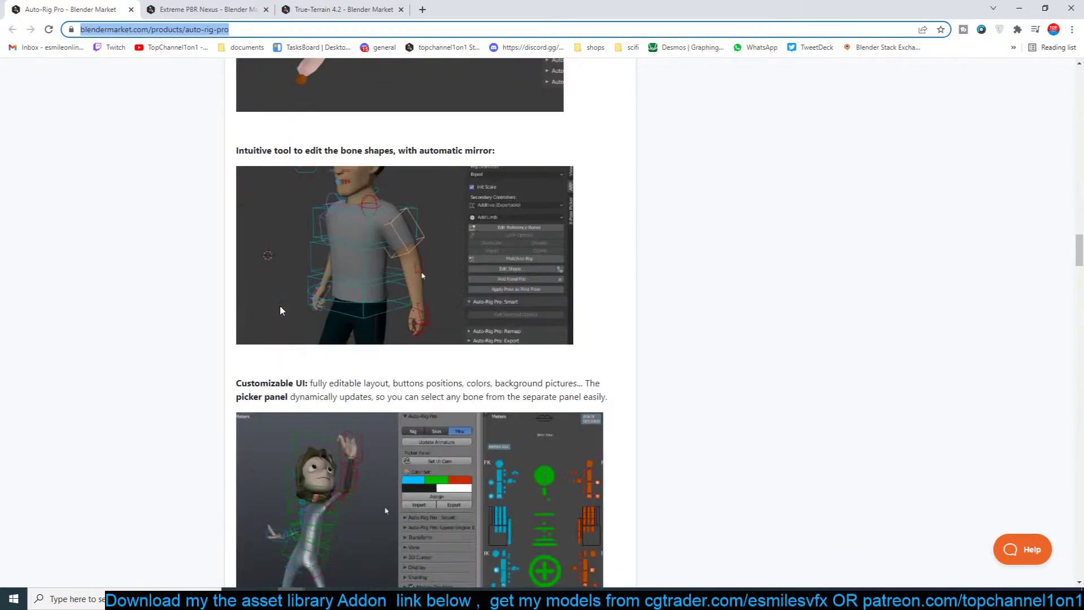
scroll(446, 309, down, 7)
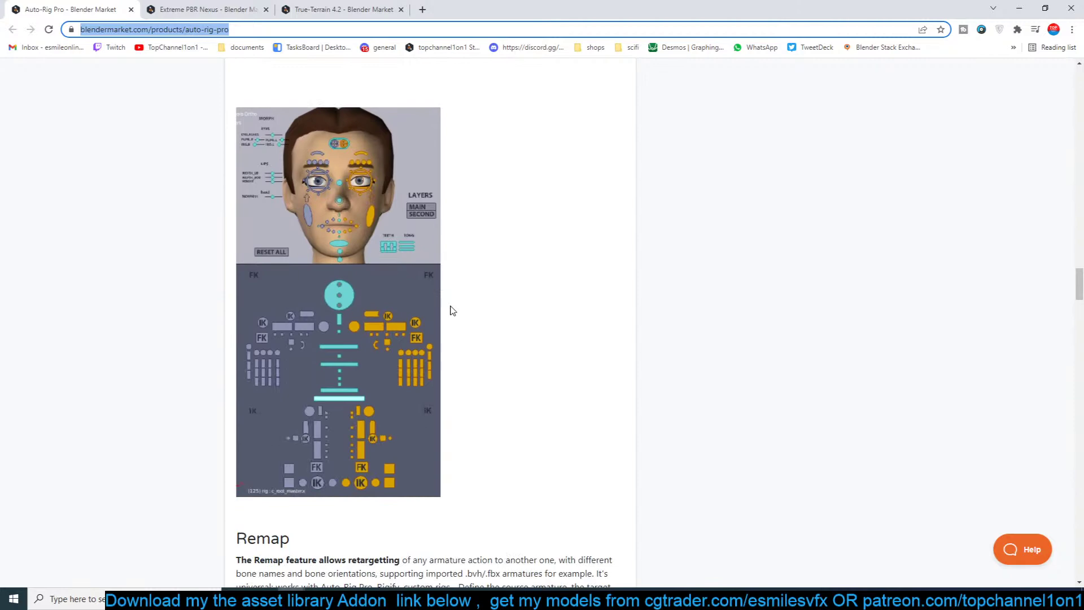
scroll(188, 284, down, 9)
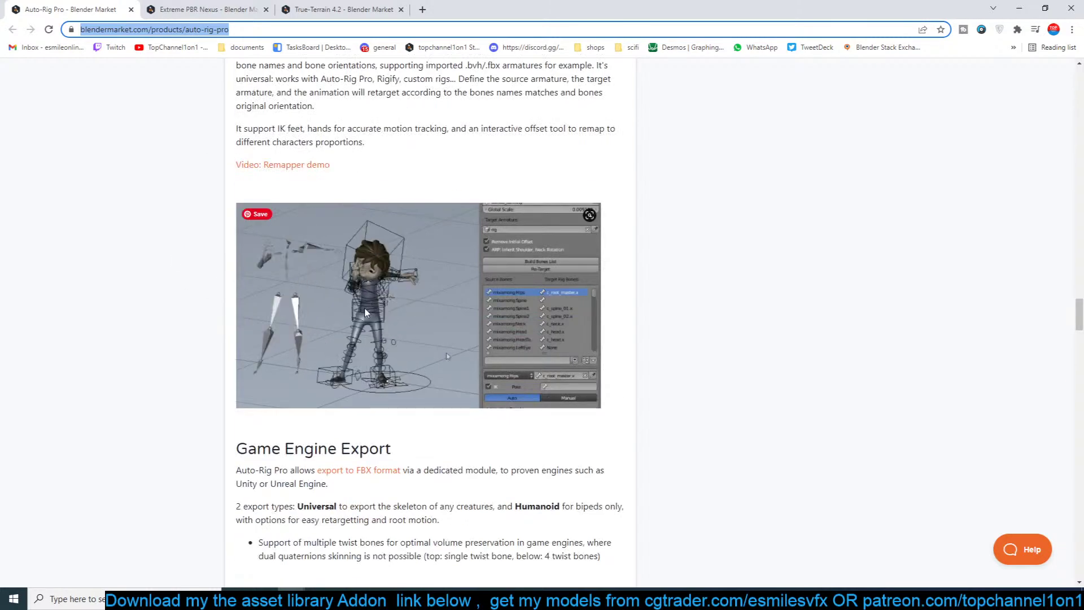
scroll(401, 378, down, 9)
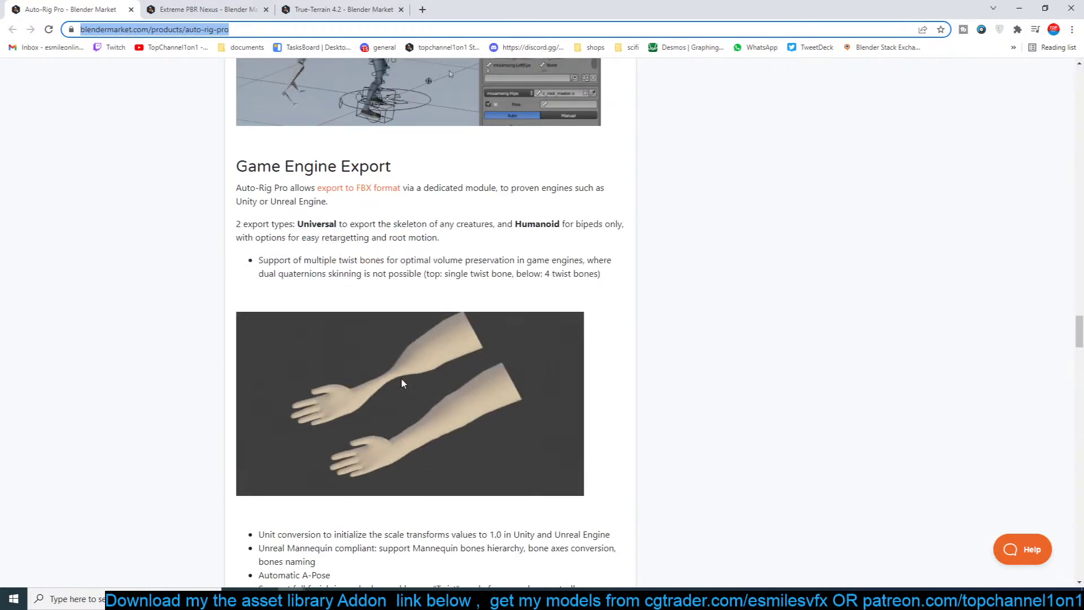
scroll(402, 383, down, 8)
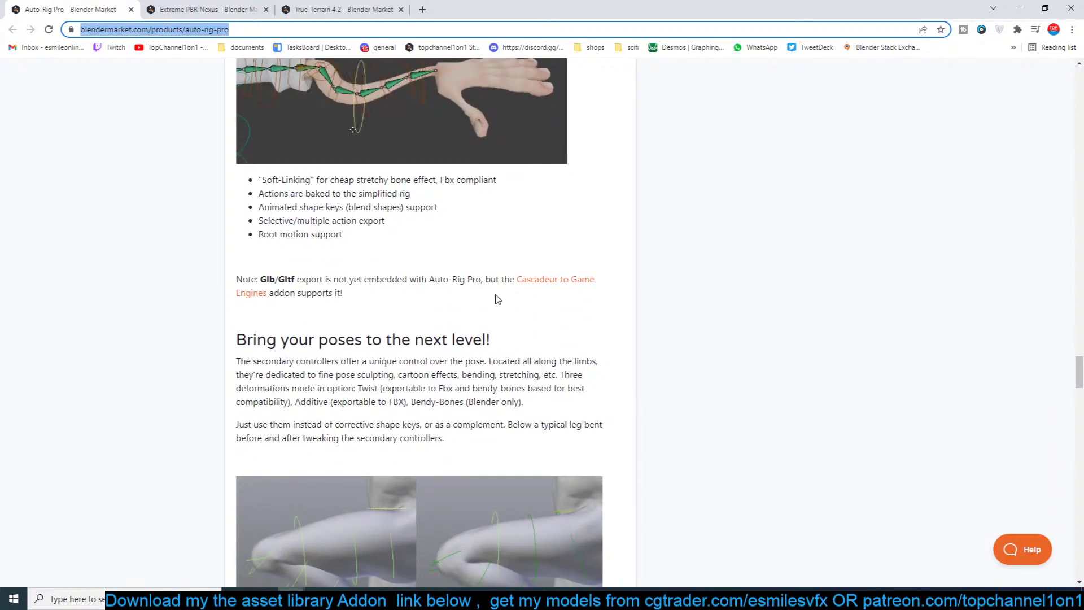
scroll(491, 303, down, 20)
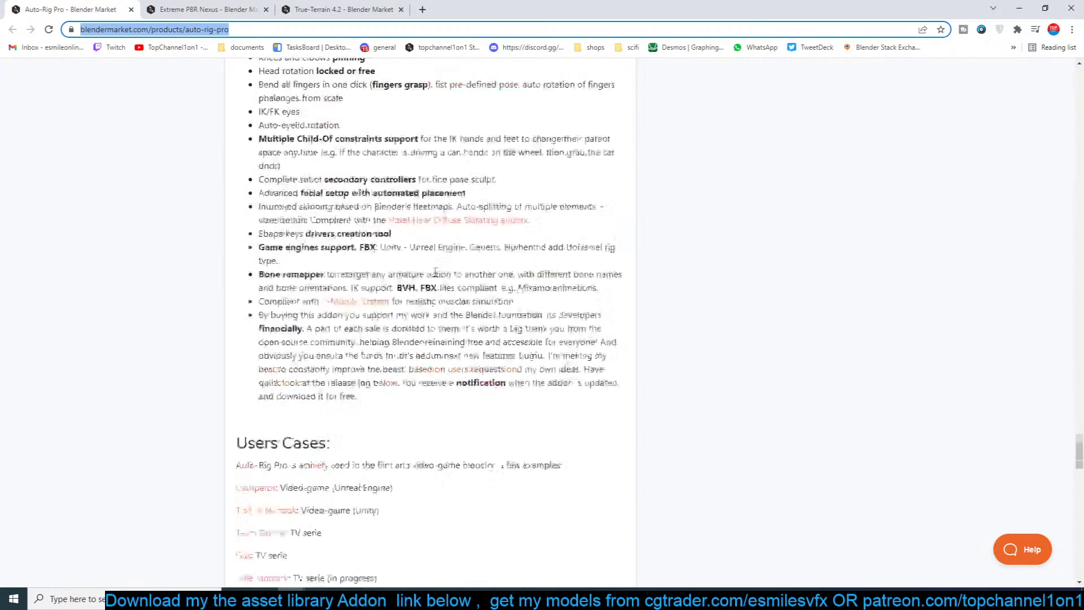
click(131, 10)
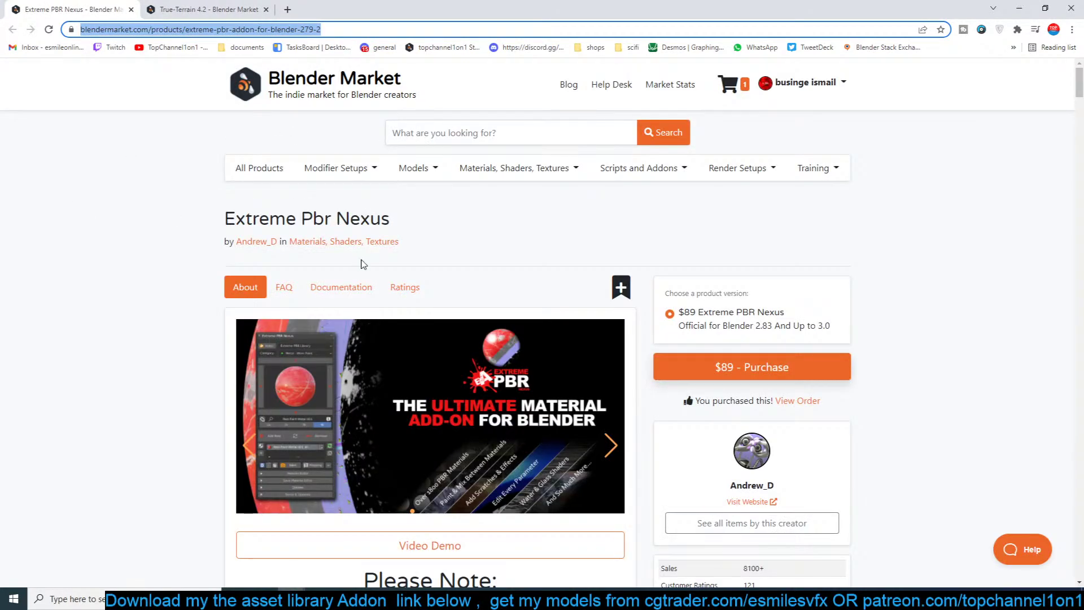
Examine the Extreme PBR Nexus page, including the Animated Water and Texture Paint demonstrations, and close the page
scroll(125, 329, down, 1)
scroll(225, 350, down, 3)
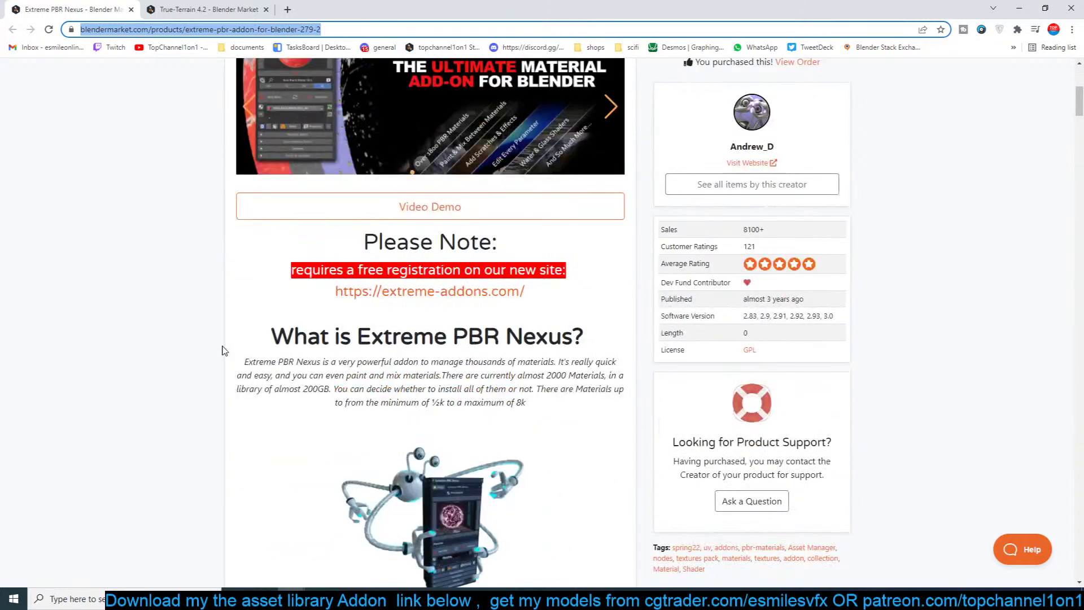
scroll(223, 351, up, 3)
scroll(223, 351, down, 2)
scroll(224, 350, down, 10)
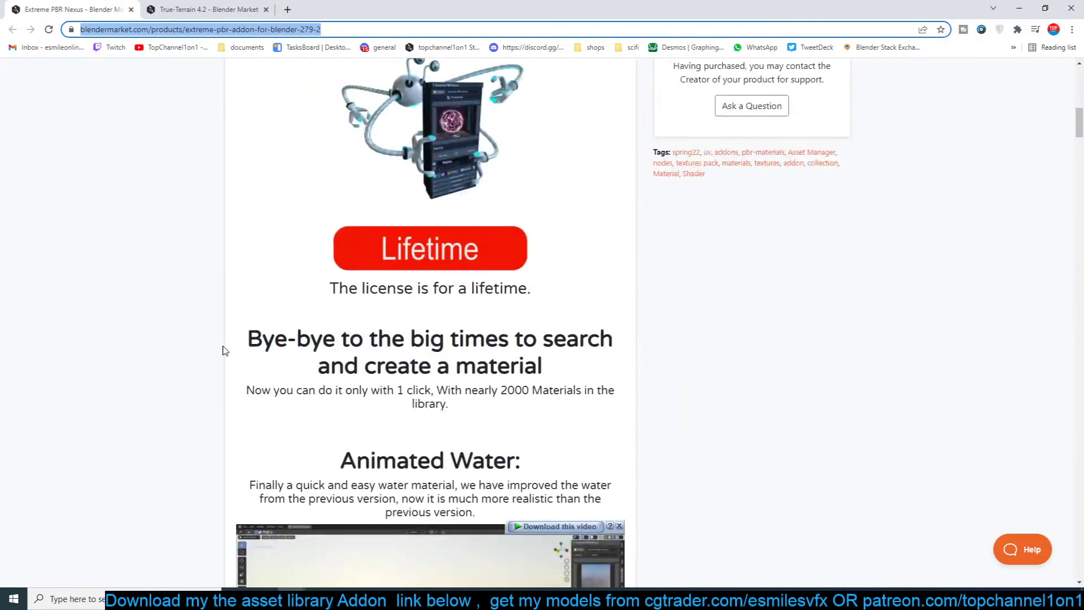
scroll(224, 350, down, 2)
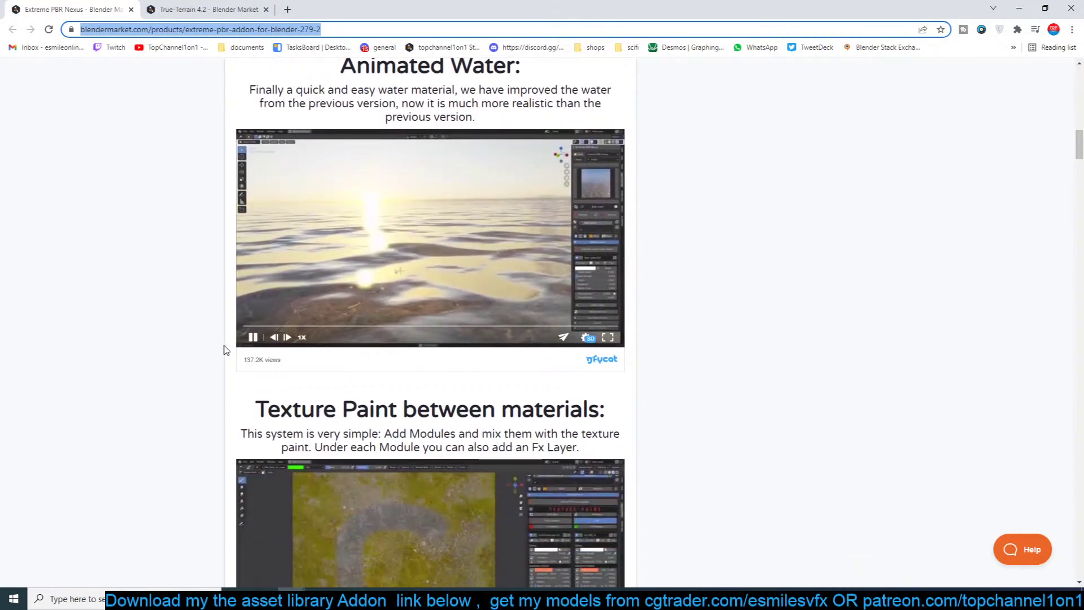
scroll(224, 350, down, 2)
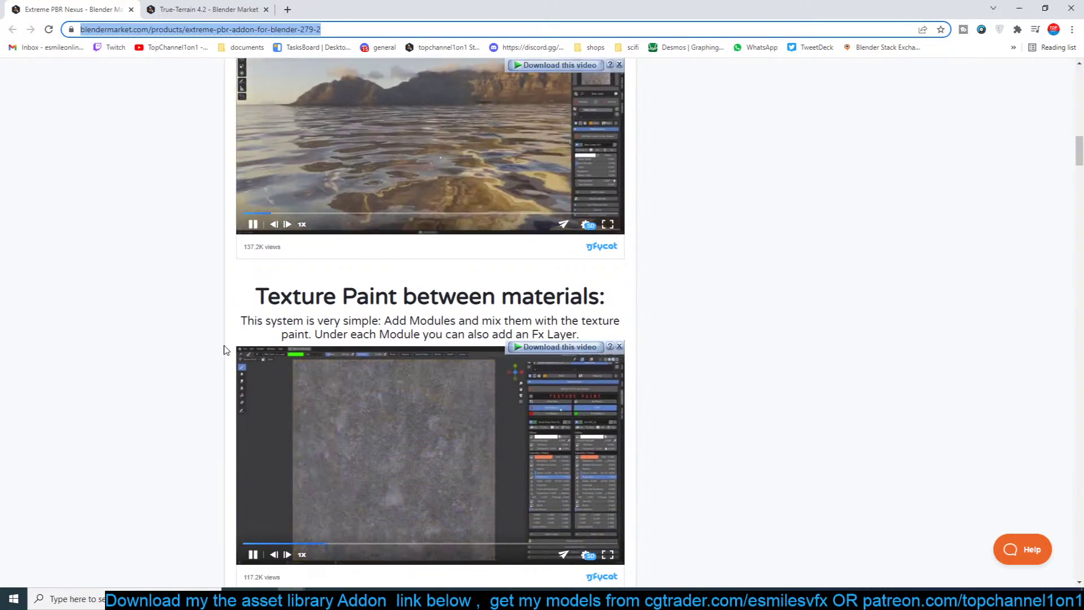
scroll(224, 350, up, 3)
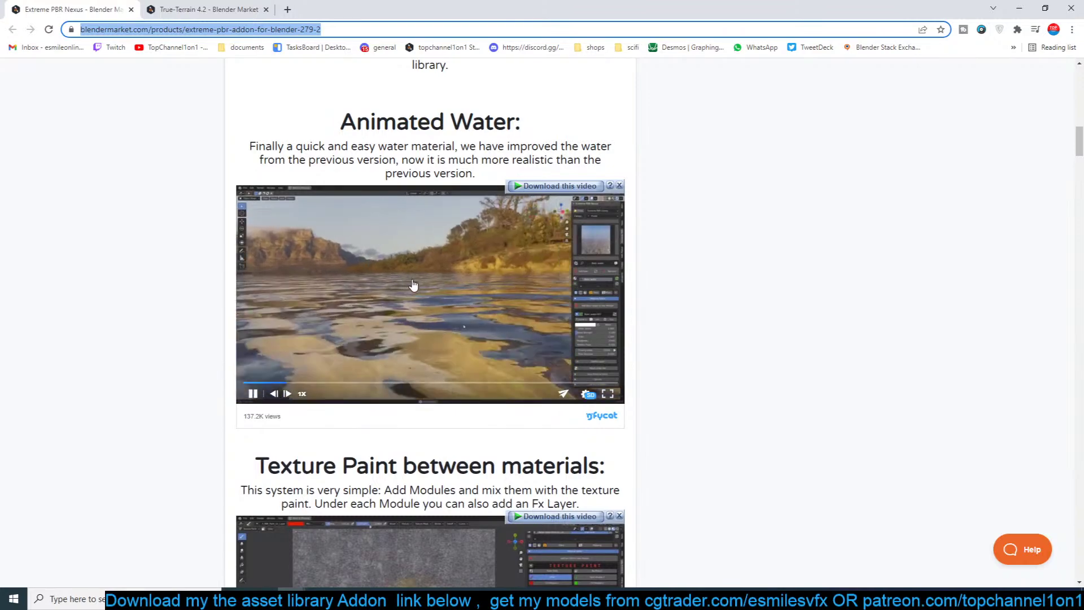
scroll(413, 285, down, 12)
scroll(423, 324, down, 20)
scroll(422, 323, down, 5)
click(131, 10)
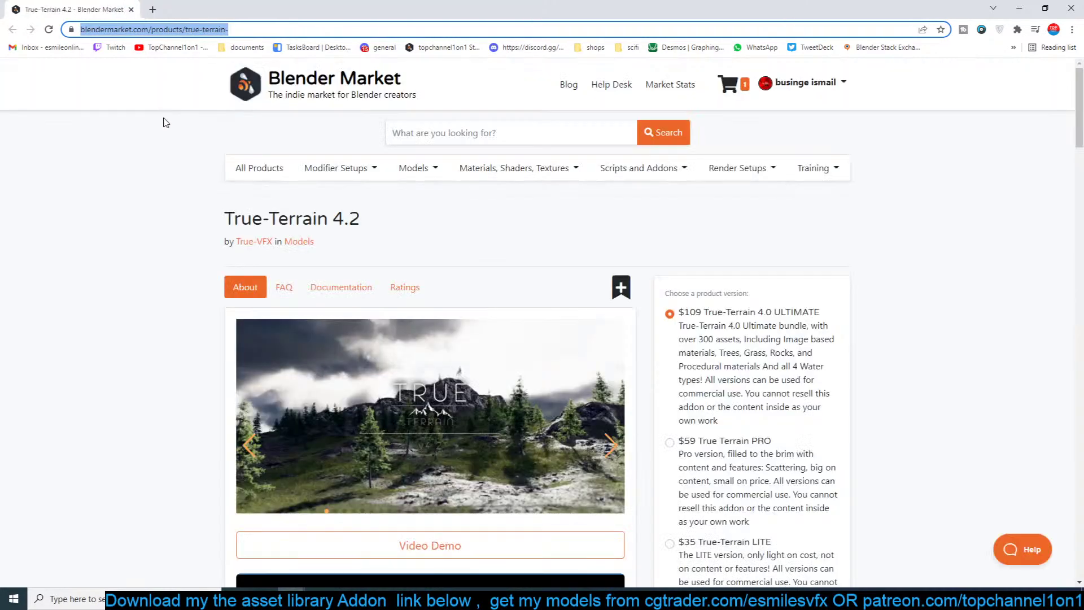
Examine the True-Terrain 4.2 page's versions, terrain tools, scattering, baking and recap sections, and close the browser
scroll(158, 194, down, 3)
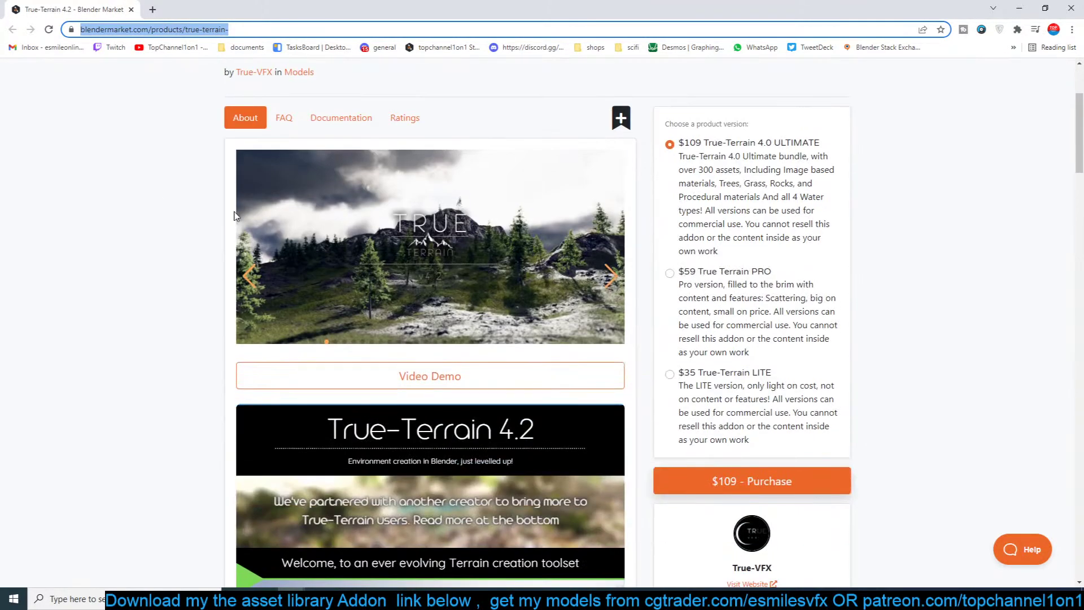
scroll(198, 257, down, 4)
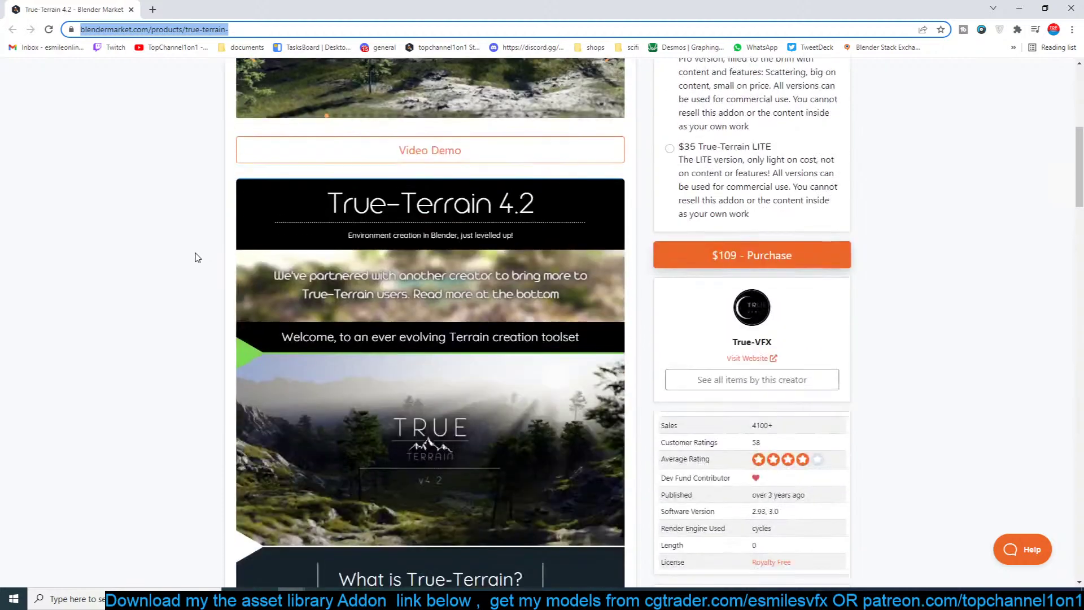
scroll(197, 259, up, 3)
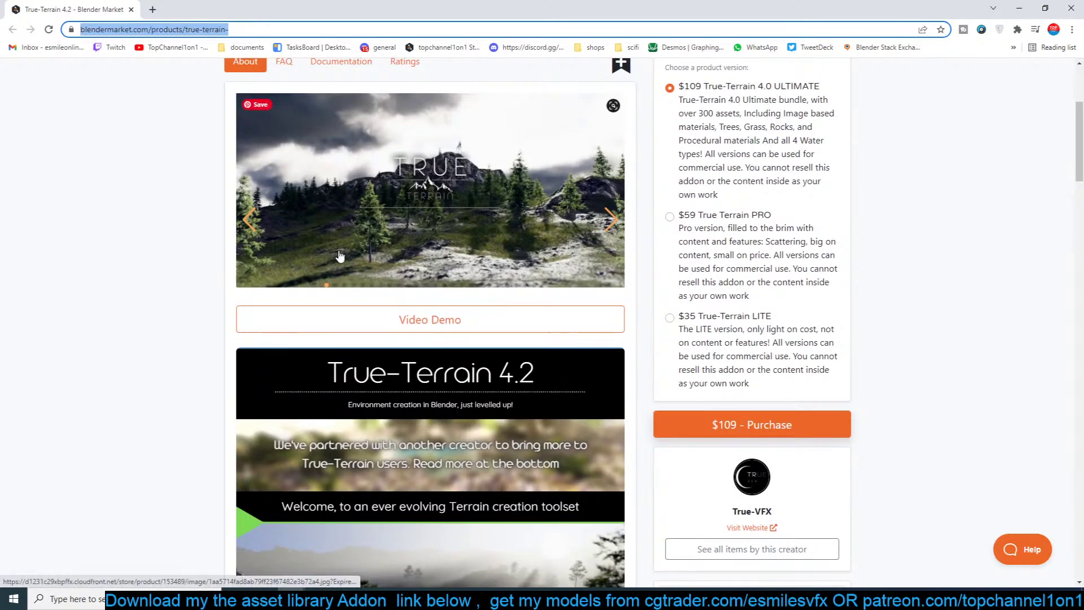
scroll(275, 255, down, 12)
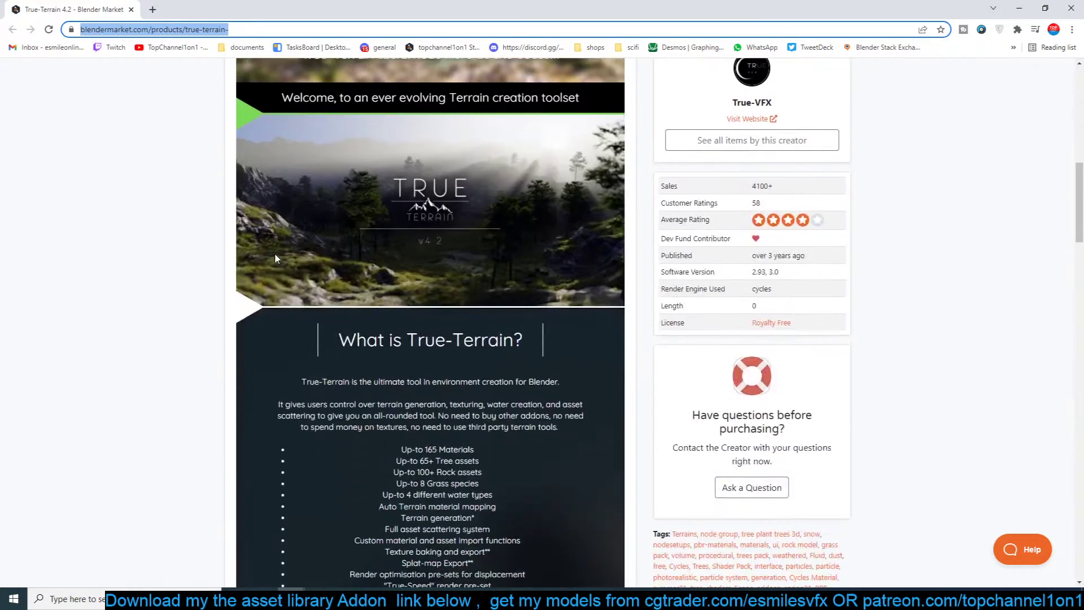
scroll(276, 257, down, 5)
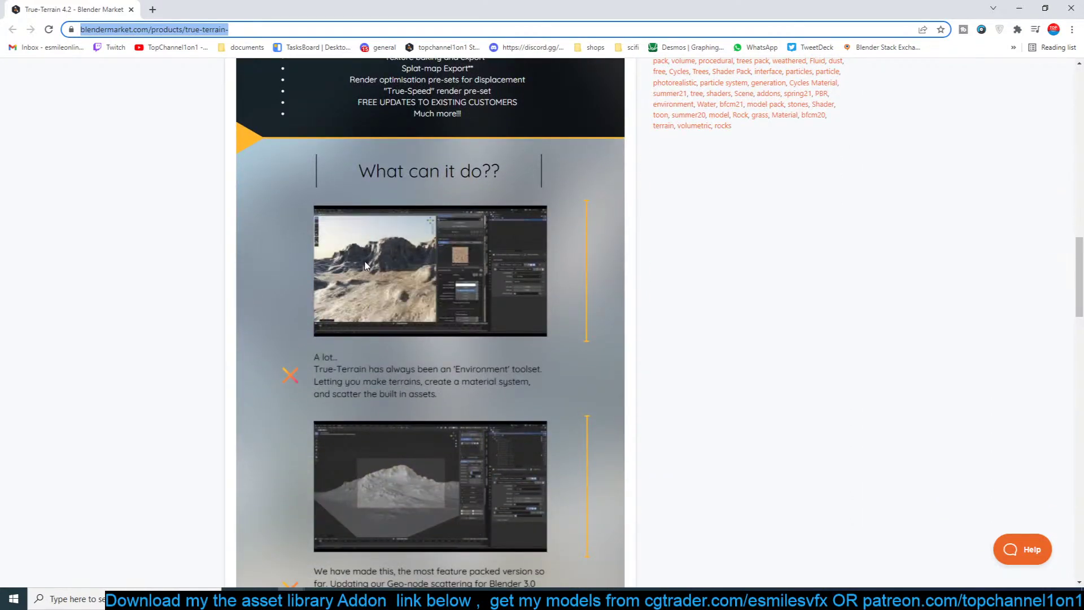
scroll(380, 280, down, 2)
scroll(381, 280, down, 8)
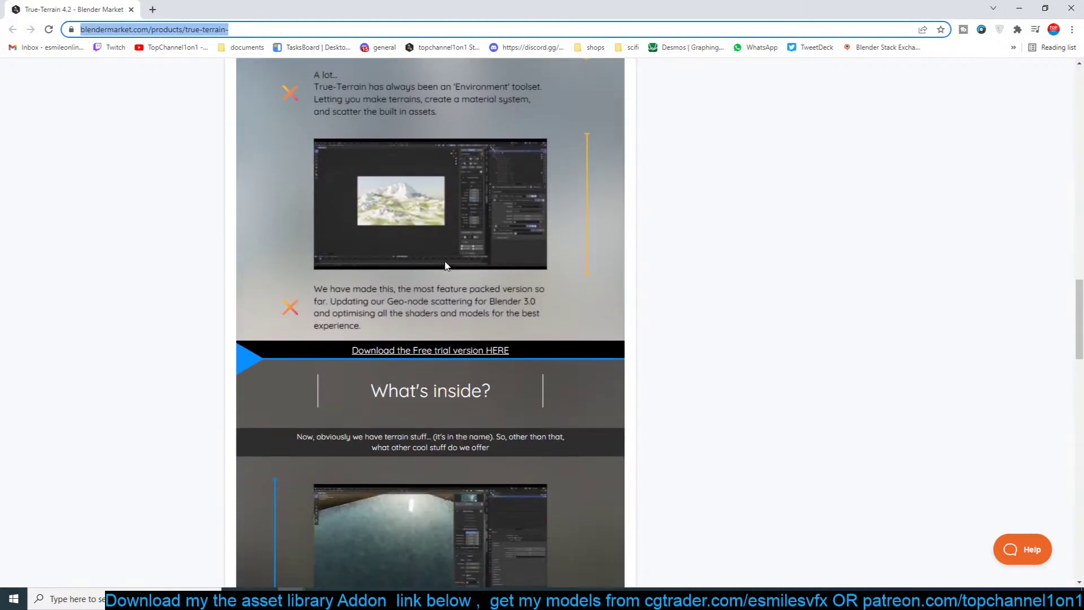
scroll(600, 232, down, 15)
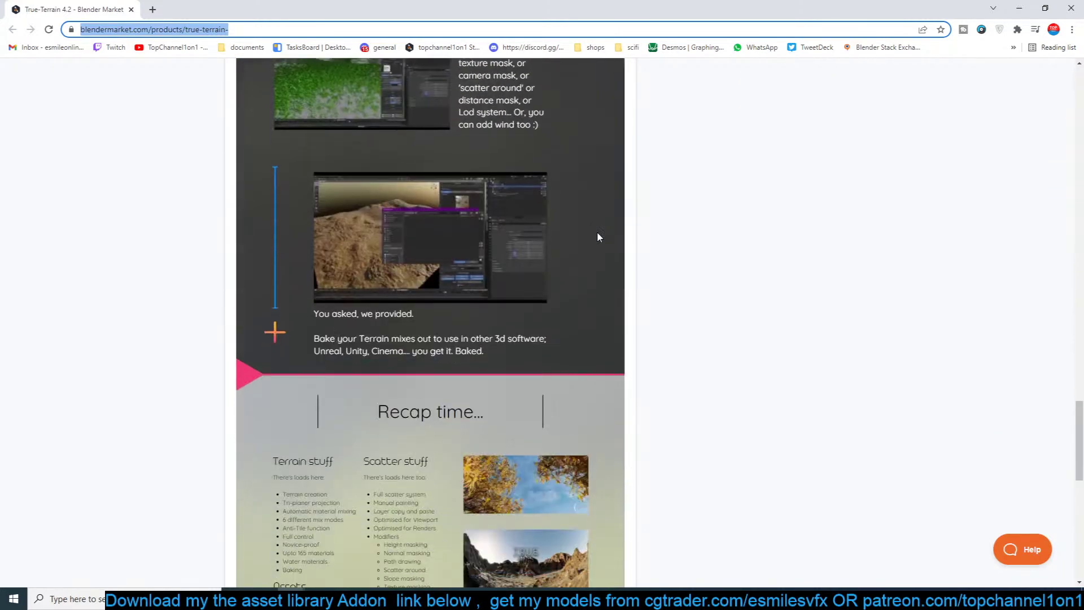
scroll(599, 237, down, 4)
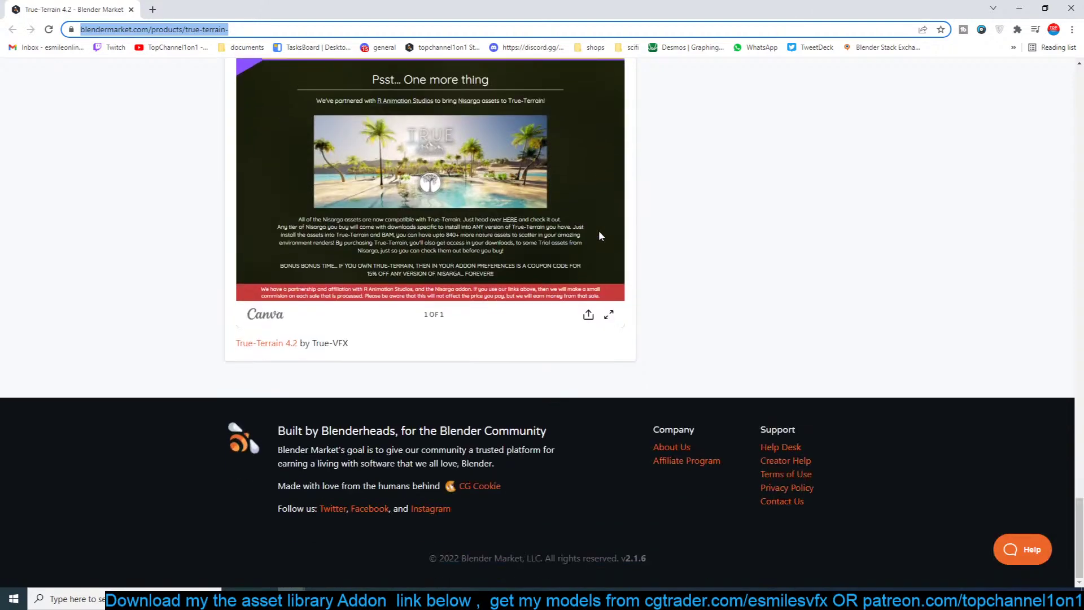
scroll(601, 237, up, 4)
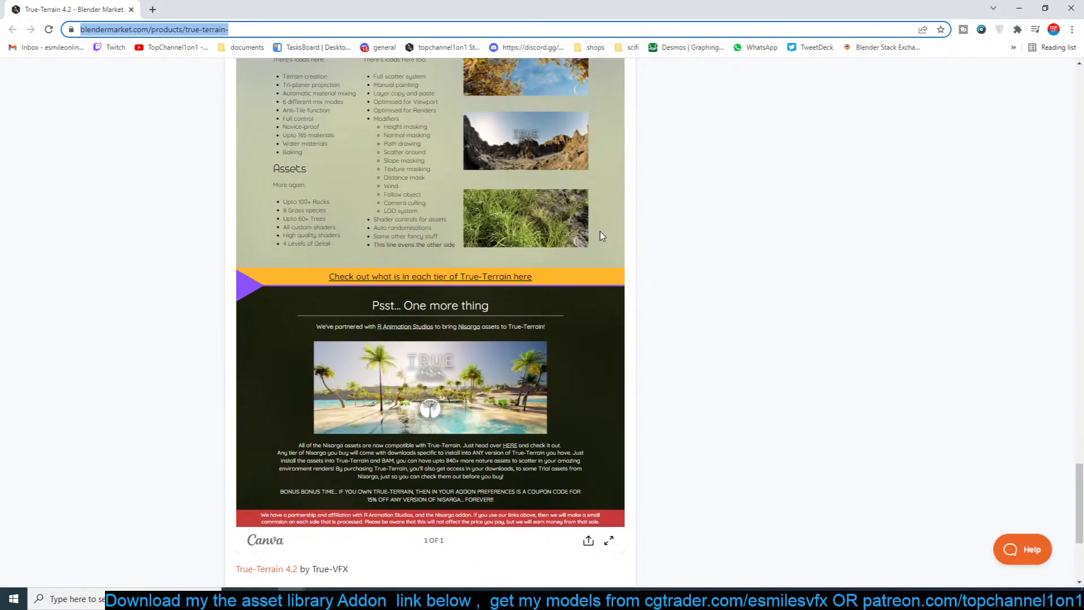
click(1071, 8)
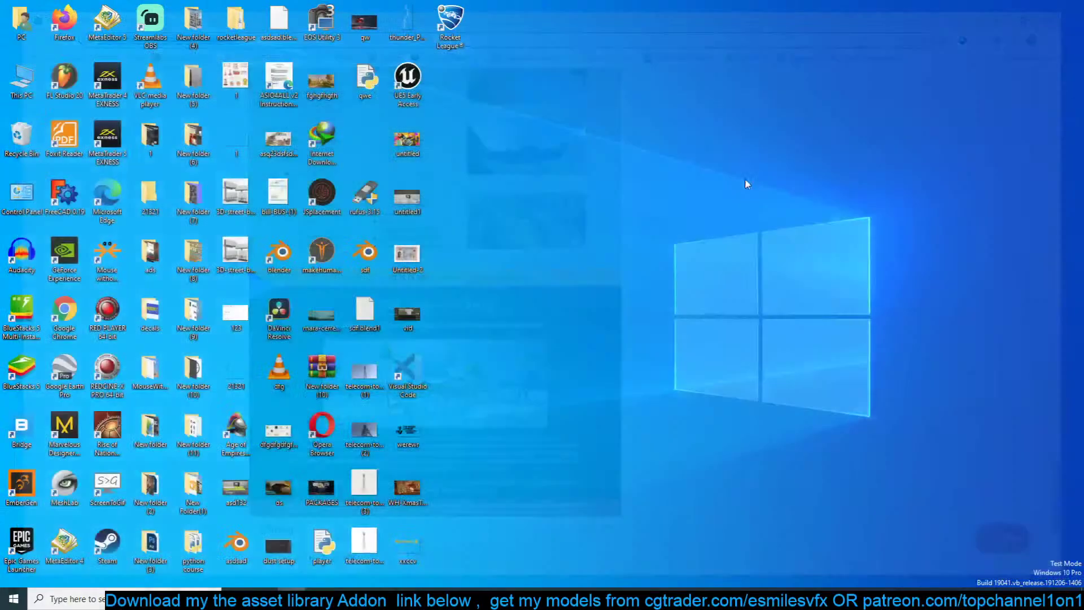
Find PureRef with the Windows search and launch it
click(152, 599)
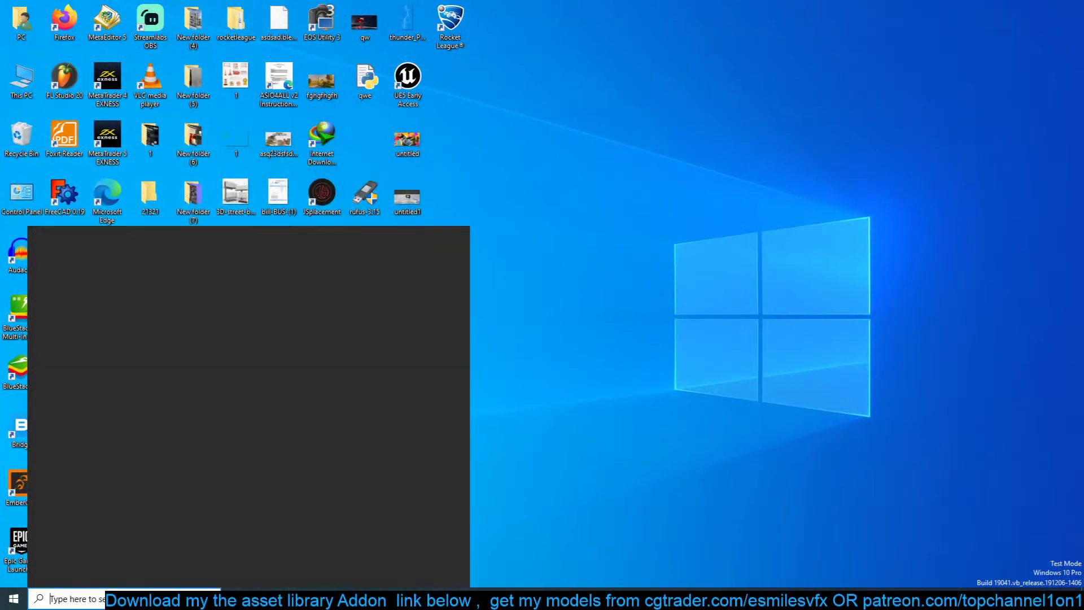
text(pr)
key(BackSpace)
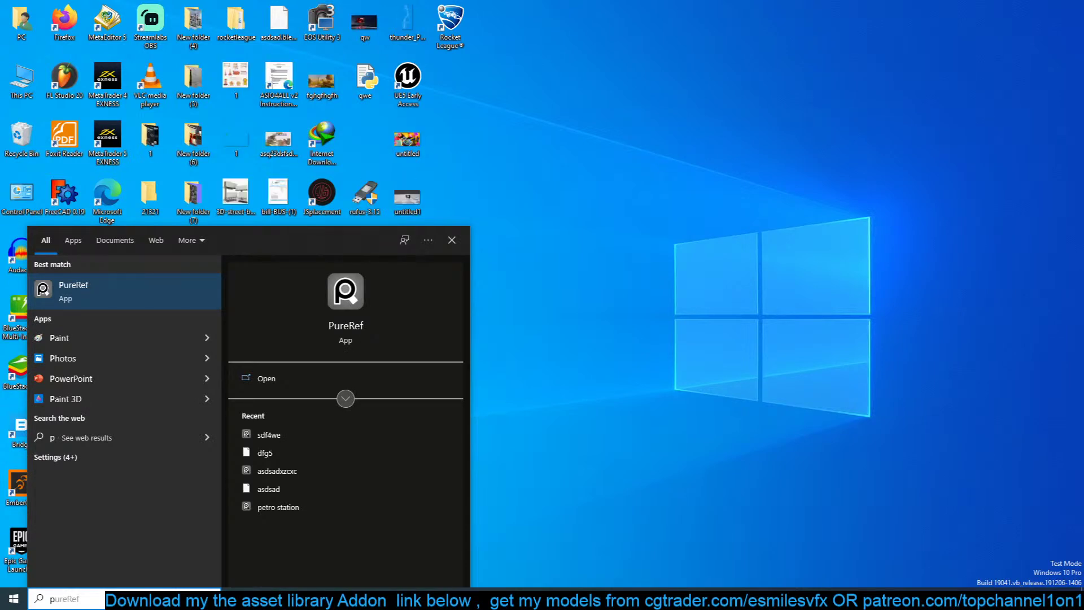
text(ure)
click(95, 294)
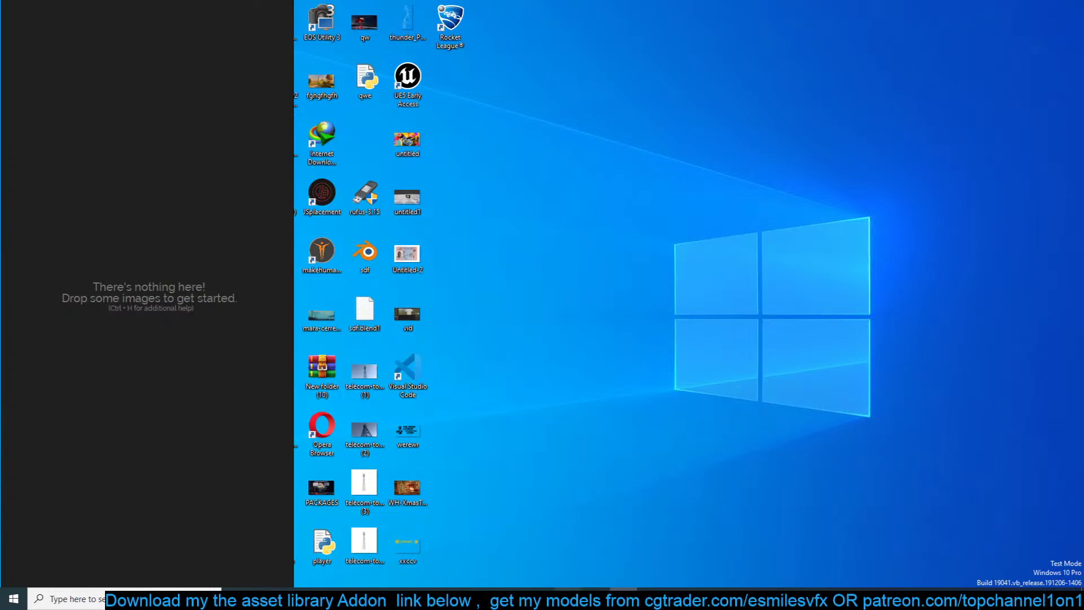
Bring Blender back up and resize its window to sit beside the PureRef board
click(541, 598)
drag(467, 50, 554, 19)
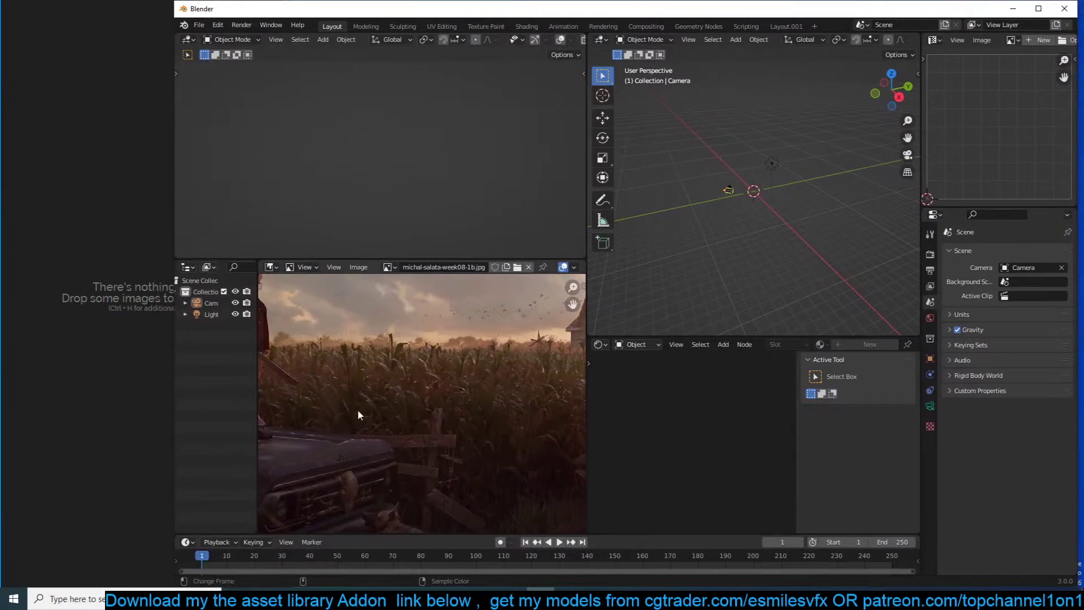
drag(169, 235, 291, 227)
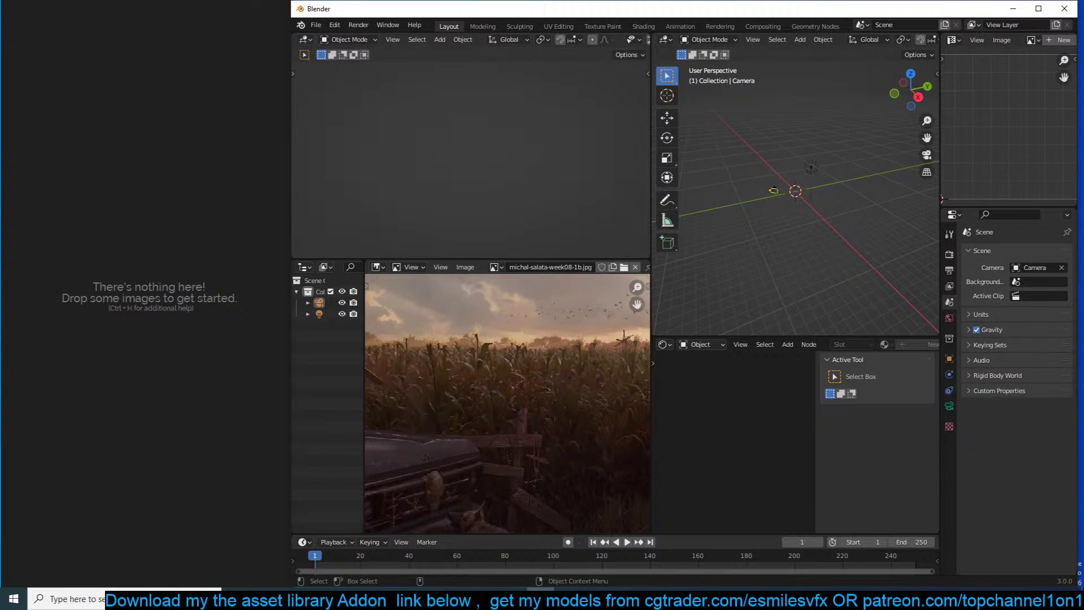
Paste three corn plant reference images into the PureRef board and move the last one to the board's upper part
click(291, 599)
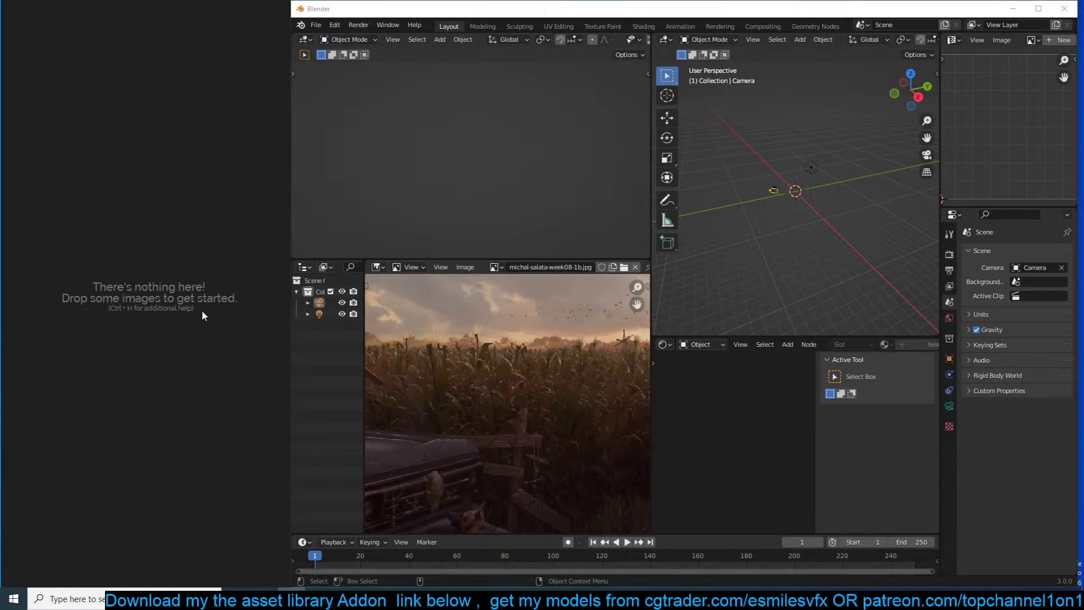
key(ctrl+v)
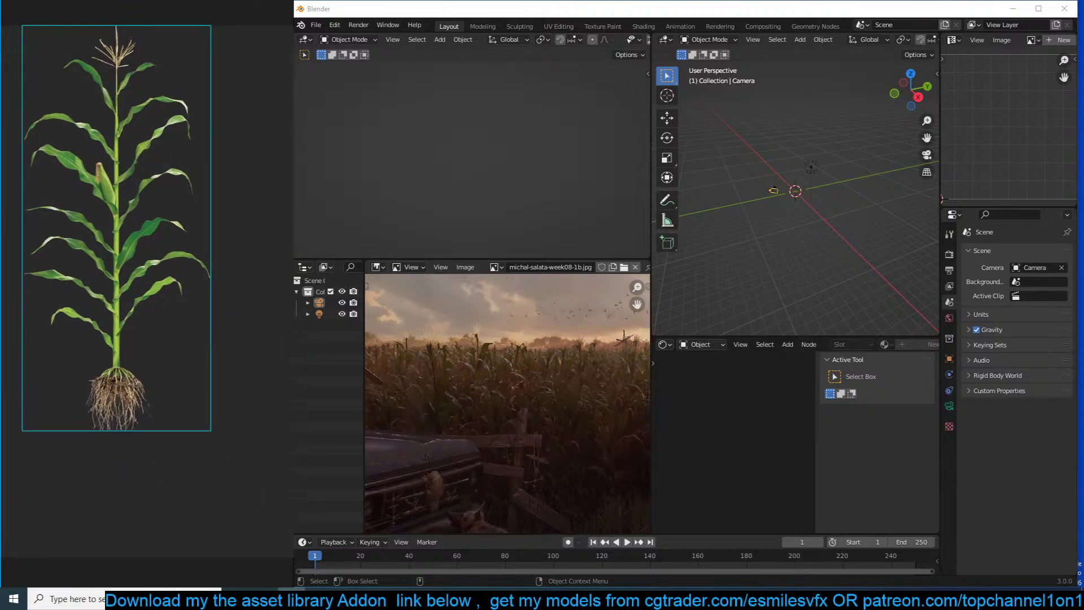
key(ctrl+v)
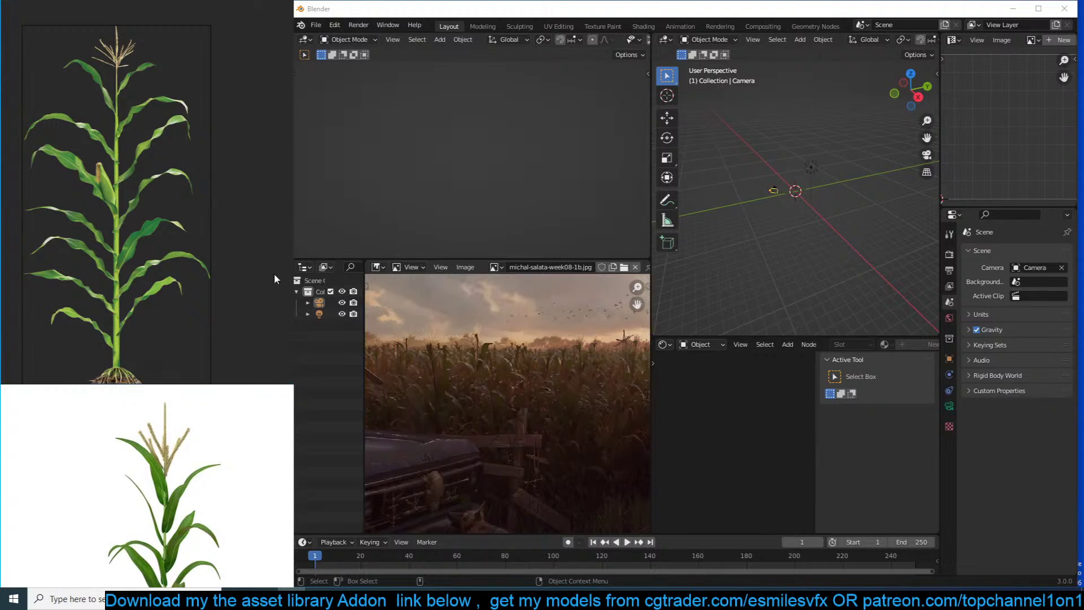
key(ctrl+v)
drag(222, 226, 87, 145)
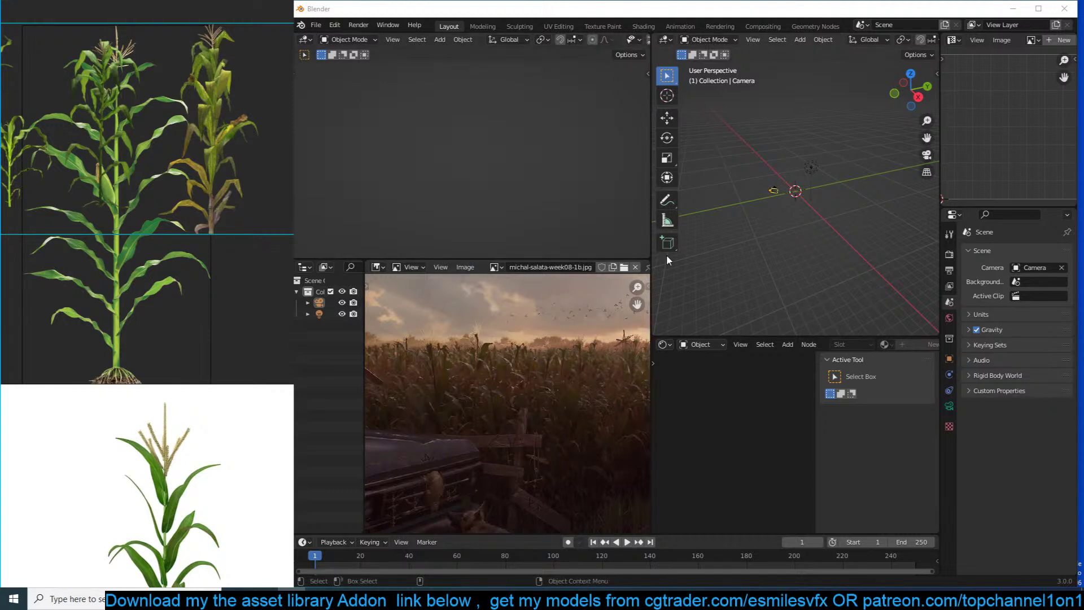
drag(649, 252, 565, 242)
right_click(559, 215)
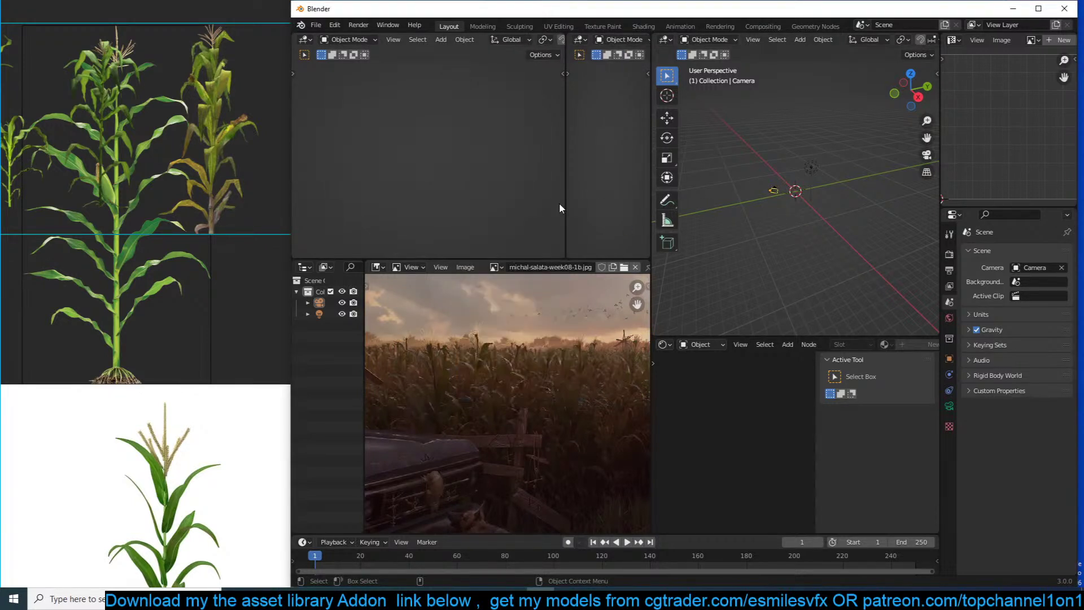
right_click(560, 210)
click(550, 228)
click(616, 228)
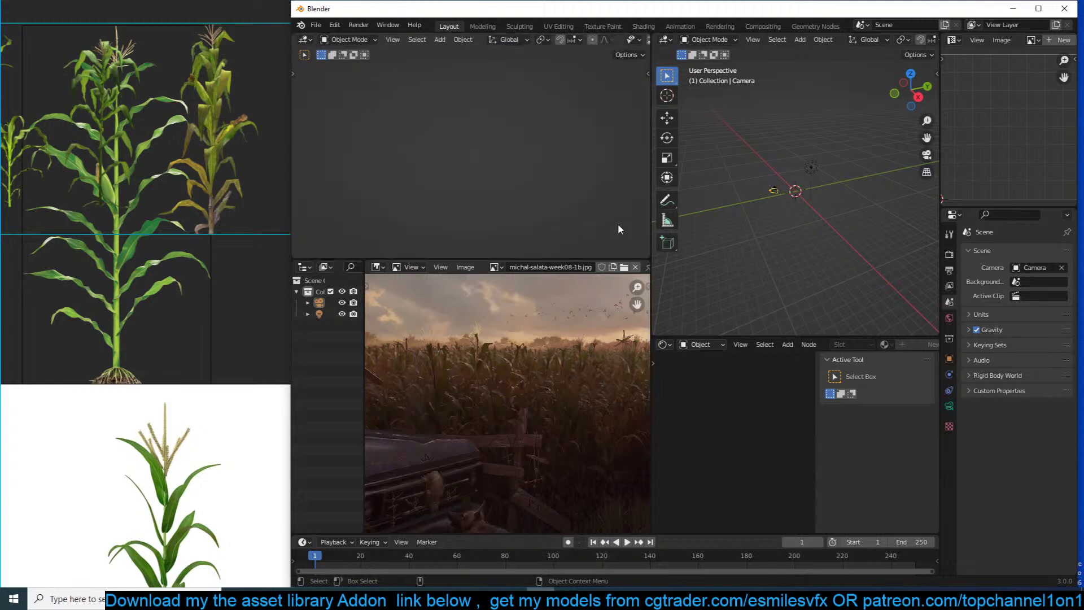
Widen Blender's user-perspective 3D viewport by narrowing the empty viewport beside it, and select the light
drag(649, 238, 566, 240)
scroll(80, 424, down, 1)
scroll(80, 425, up, 4)
click(152, 296)
click(775, 163)
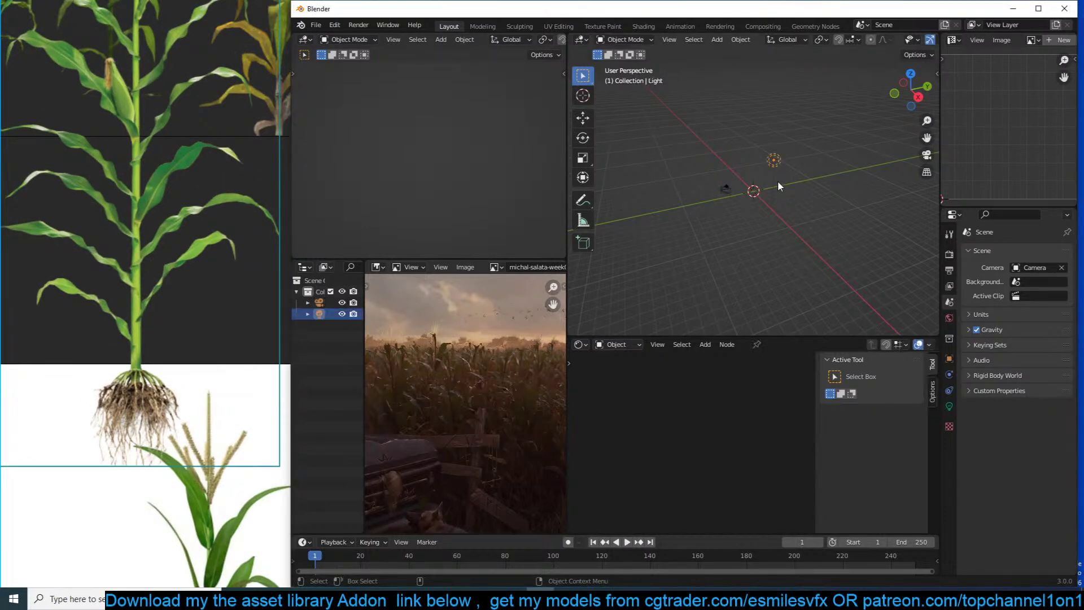
Switch to the Layout.001 workspace and show its large 3D viewport in top orthographic view
key(KP_7)
scroll(773, 200, up, 4)
scroll(819, 25, down, 3)
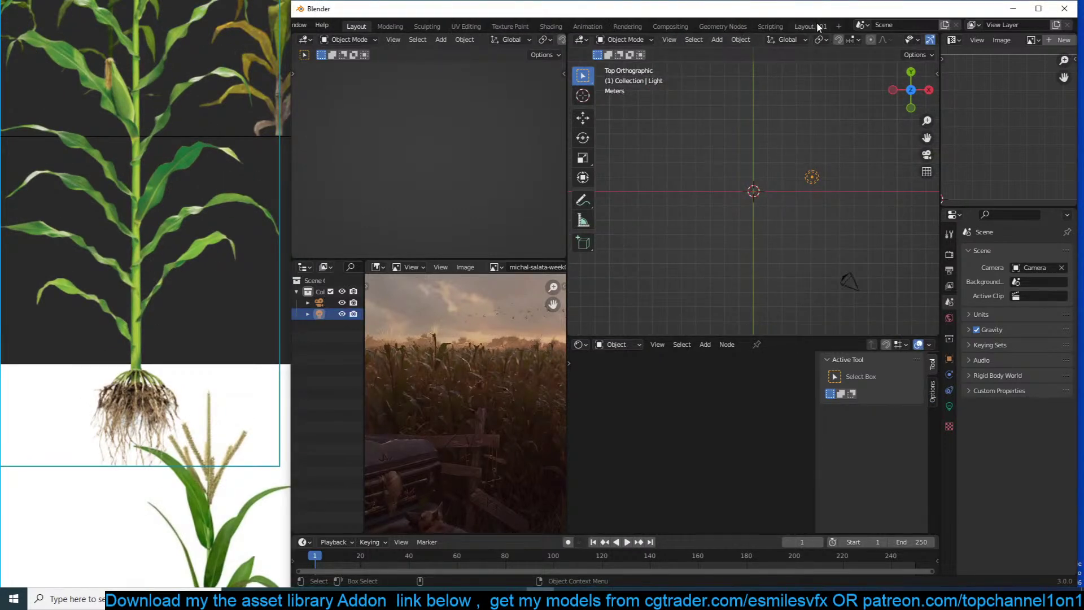
click(815, 23)
scroll(570, 242, up, 5)
click(581, 260)
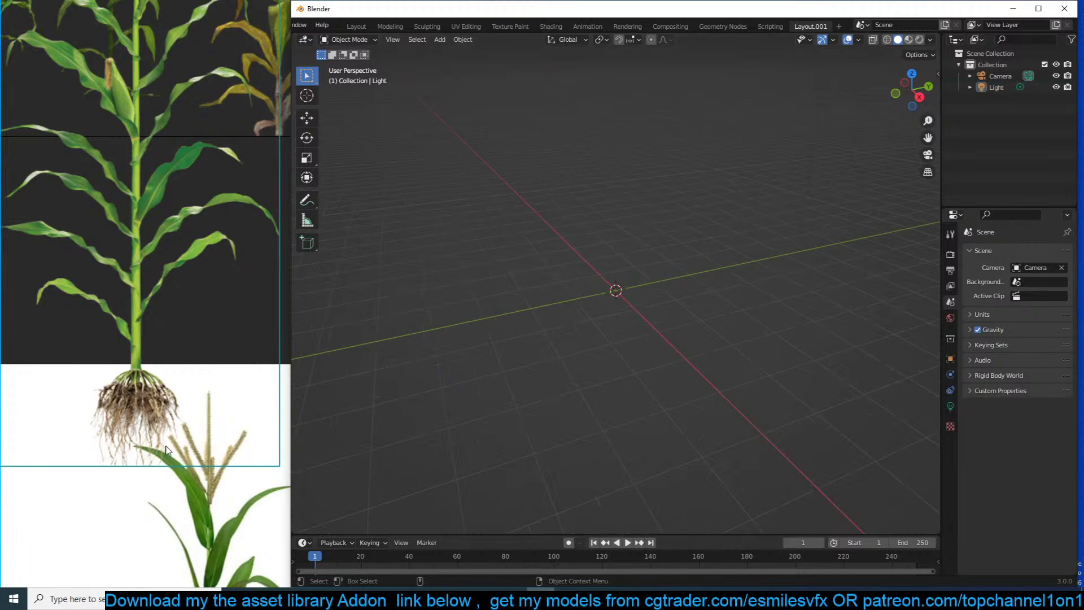
key(KP_7)
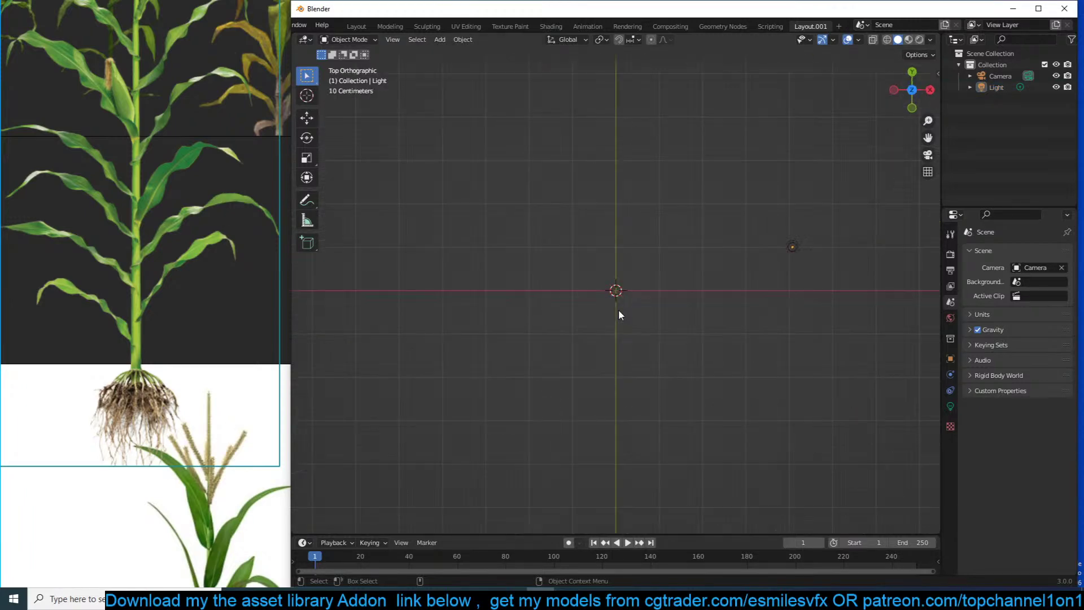
Add a plane mesh at the origin and scale it down to a small square
key(shift+a)
mouse_move(627, 307)
click(669, 310)
key(s)
click(627, 291)
key(q)
click(532, 253)
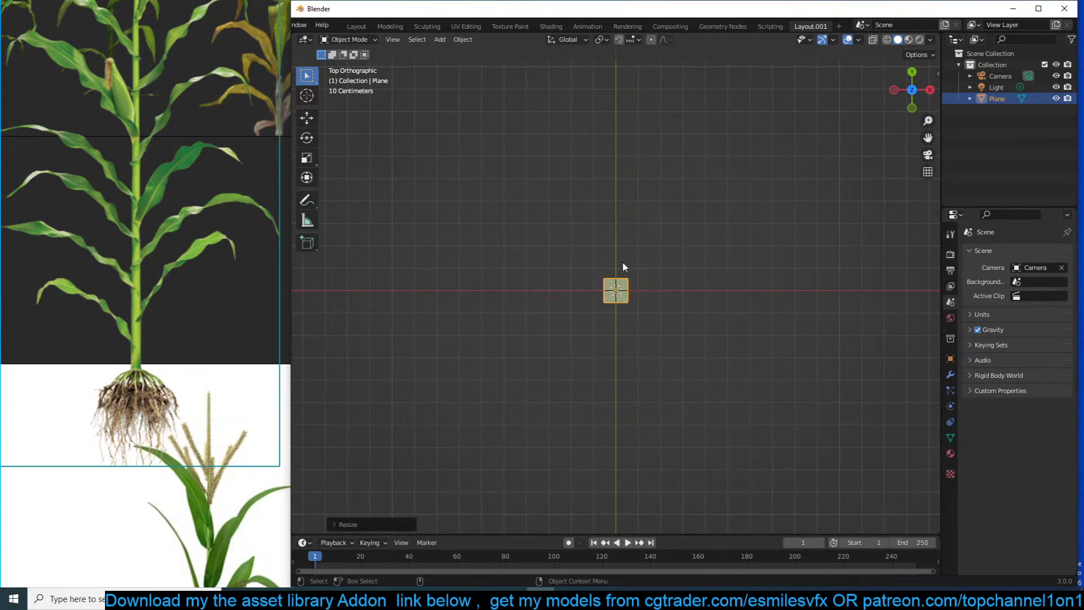
Start the Shortcut VUr key display from the viewport sidebar and hide the sidebar again
key(n)
click(935, 248)
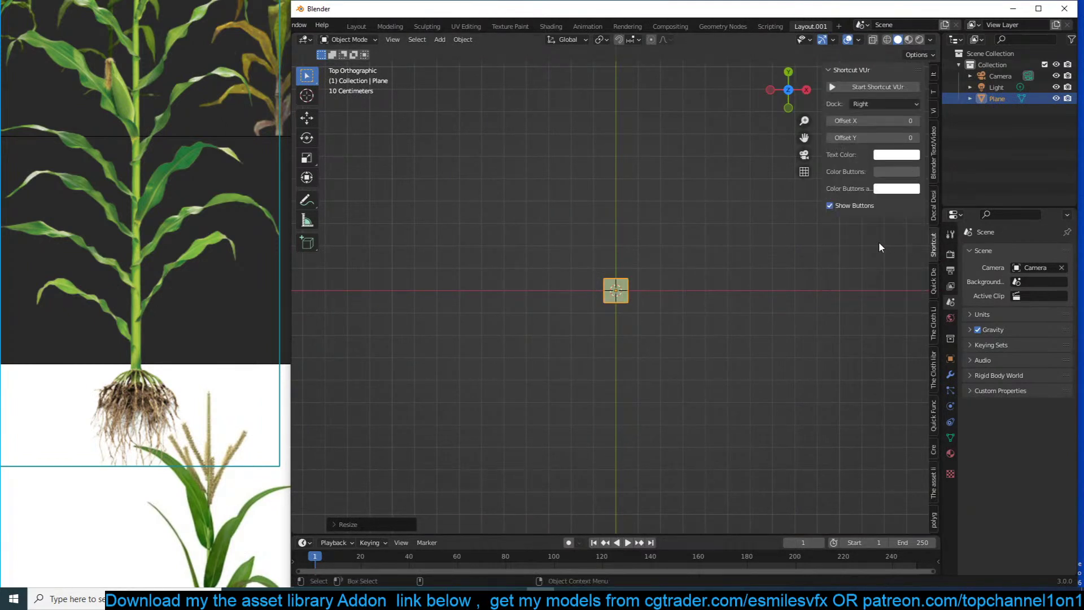
click(893, 86)
key(n)
Scale the plane by about 7.4 along X to make a long strip
scroll(648, 276, up, 3)
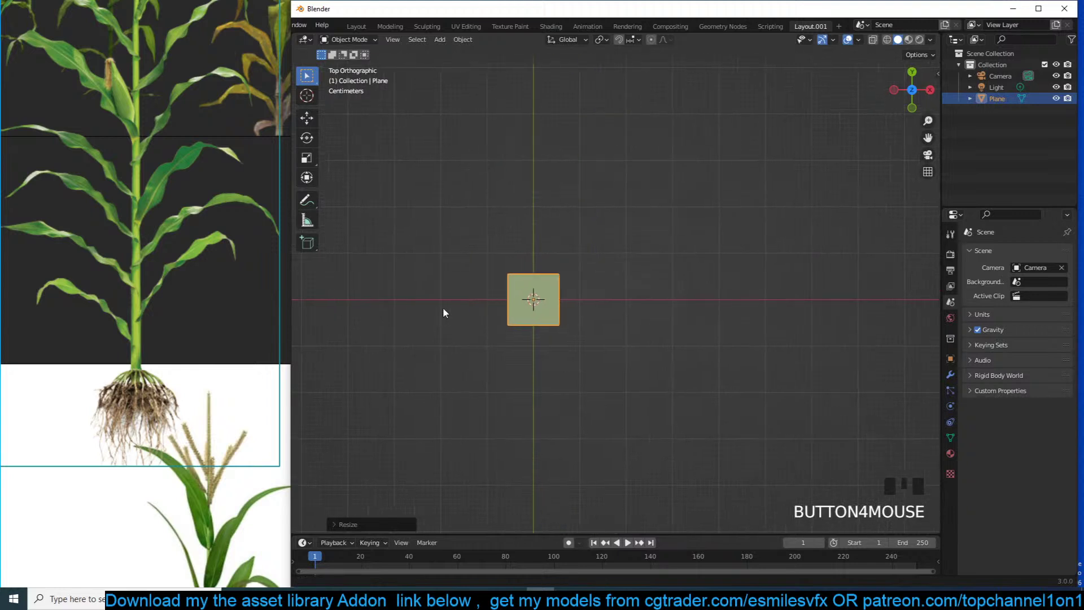
key(s)
key(x)
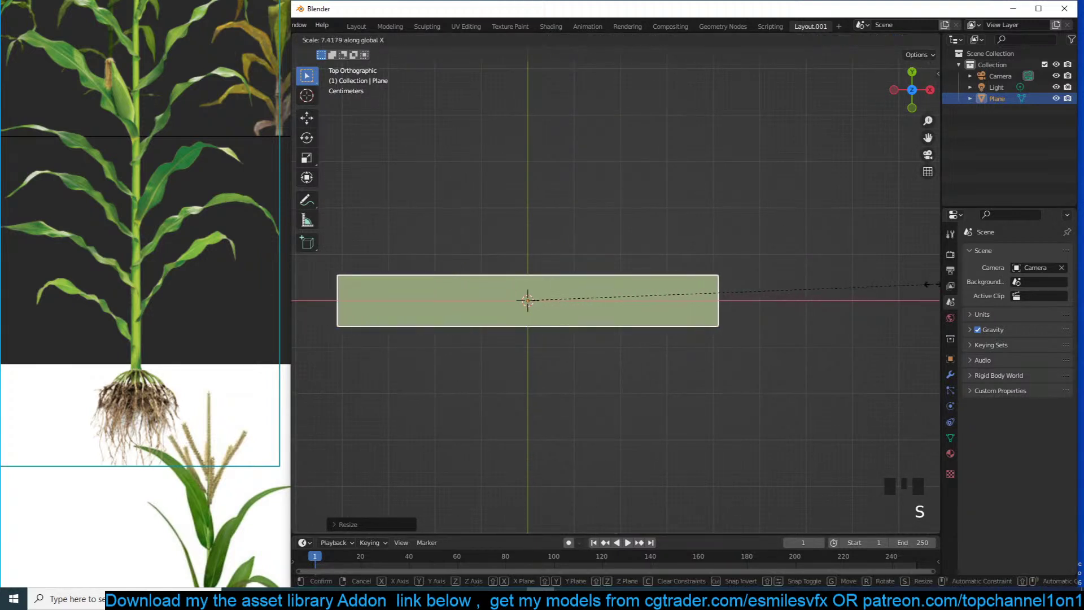
click(760, 316)
scroll(756, 316, down, 1)
Divide the strip along its length with nine evenly spaced loop cuts
key(Tab)
key(ctrl+r)
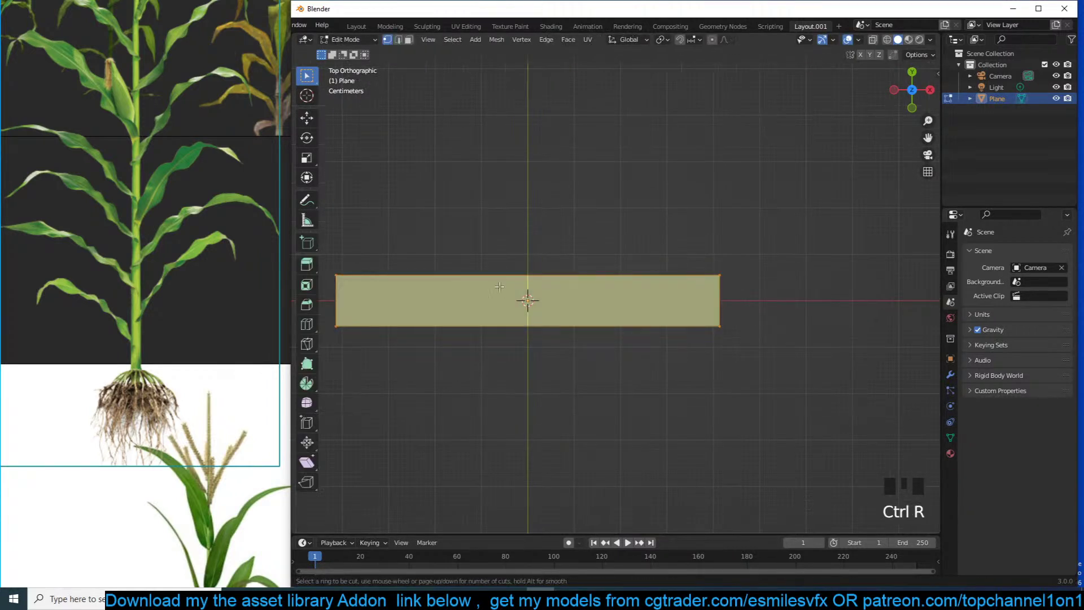
key(ctrl+r)
scroll(528, 296, up, 8)
click(530, 294)
right_click(537, 293)
Taper the strip's +X end by scaling its end edge to about 0.05 along Y with proportional editing, size 0.35
alt+click(722, 294)
key(s)
right_click(750, 370)
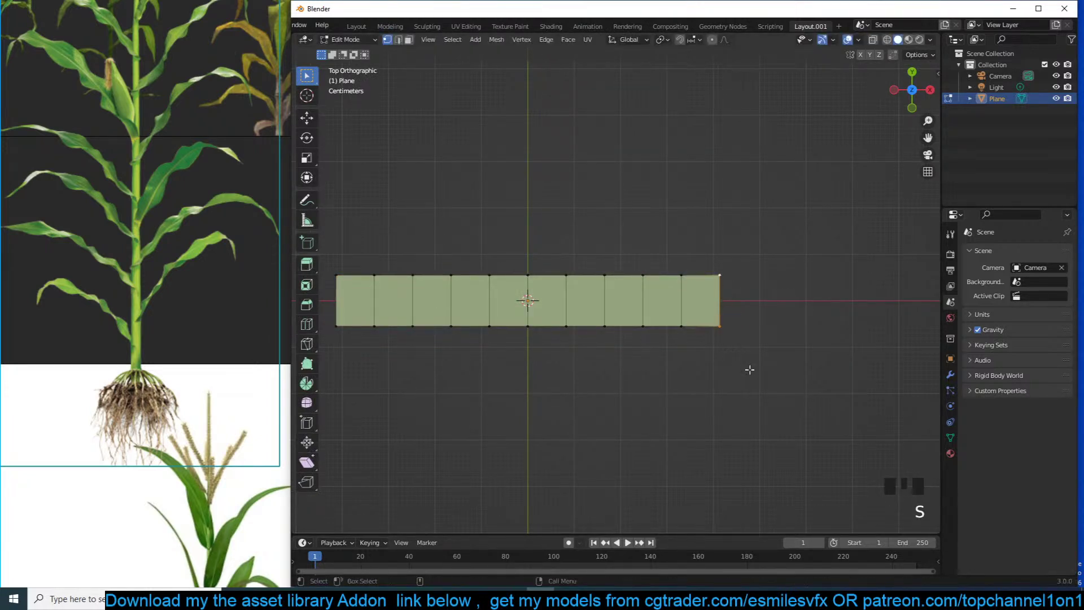
key(s)
key(y)
scroll(743, 358, up, 3)
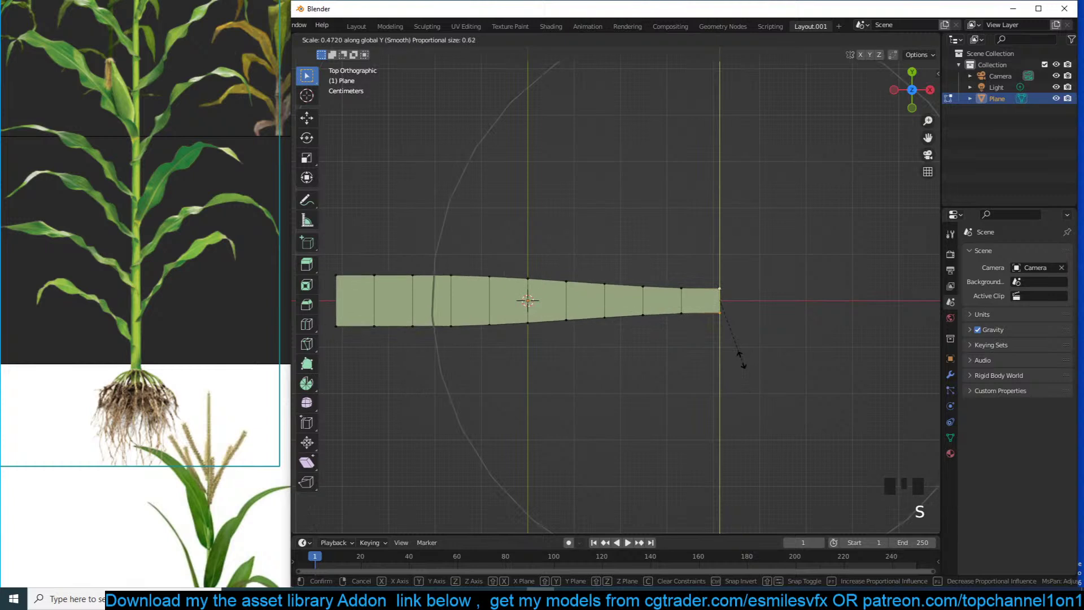
click(719, 307)
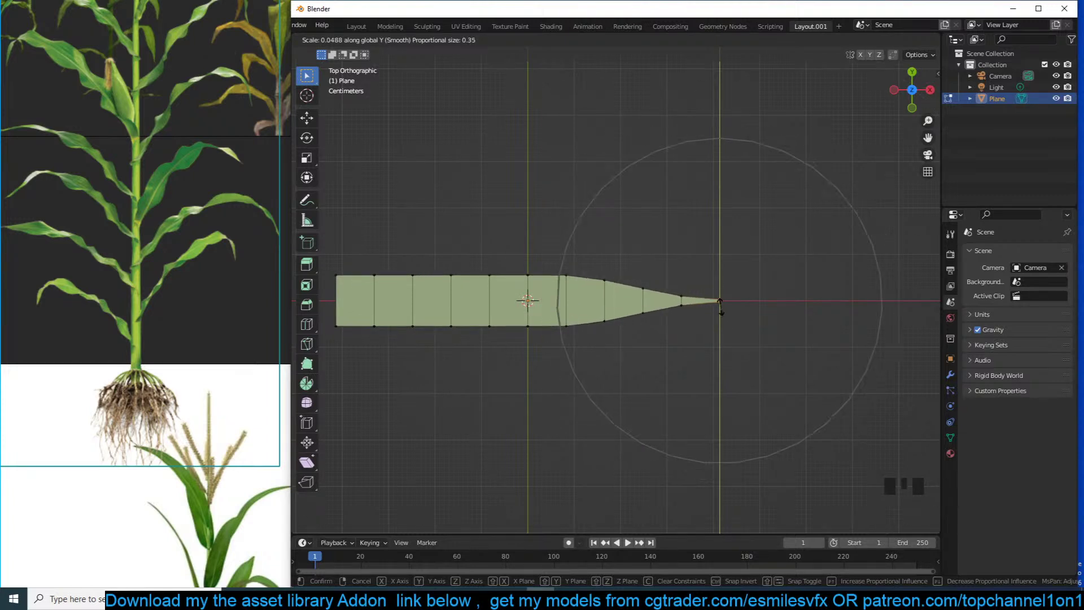
Narrow the tip edge further along Y and scale the neighbouring edge loop by about 1.26, without proportional editing
key(s)
key(y)
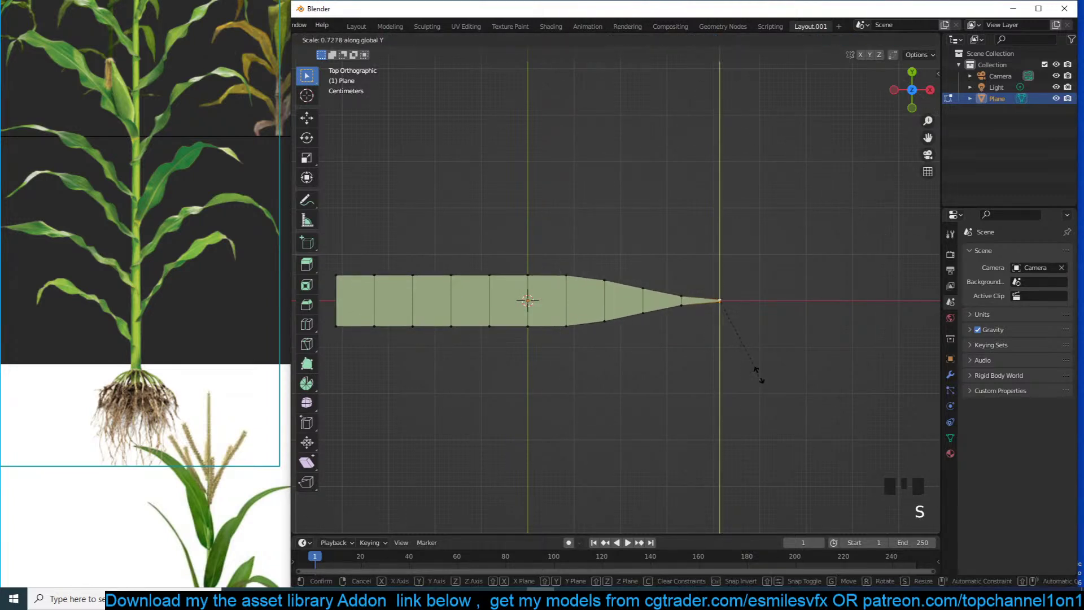
click(745, 339)
alt+click(684, 306)
key(s)
key(y)
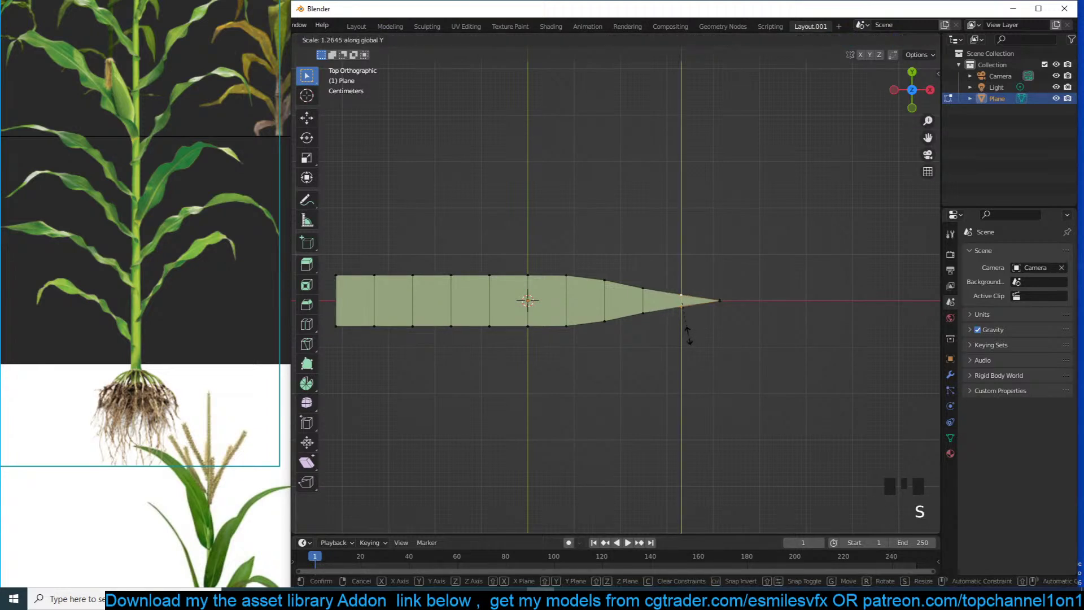
click(688, 336)
Scale the strip's blunt -X end edge to about half its width and add a level 2 subdivision surface to the mesh
shift+middle_drag(429, 315, 474, 313)
alt+click(390, 304)
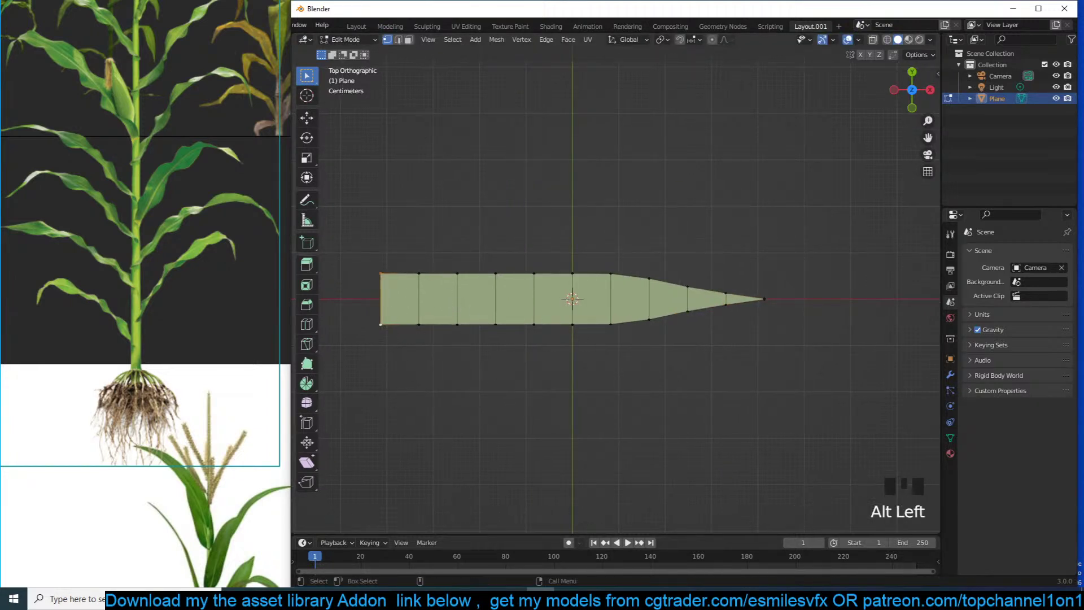
key(s)
click(437, 359)
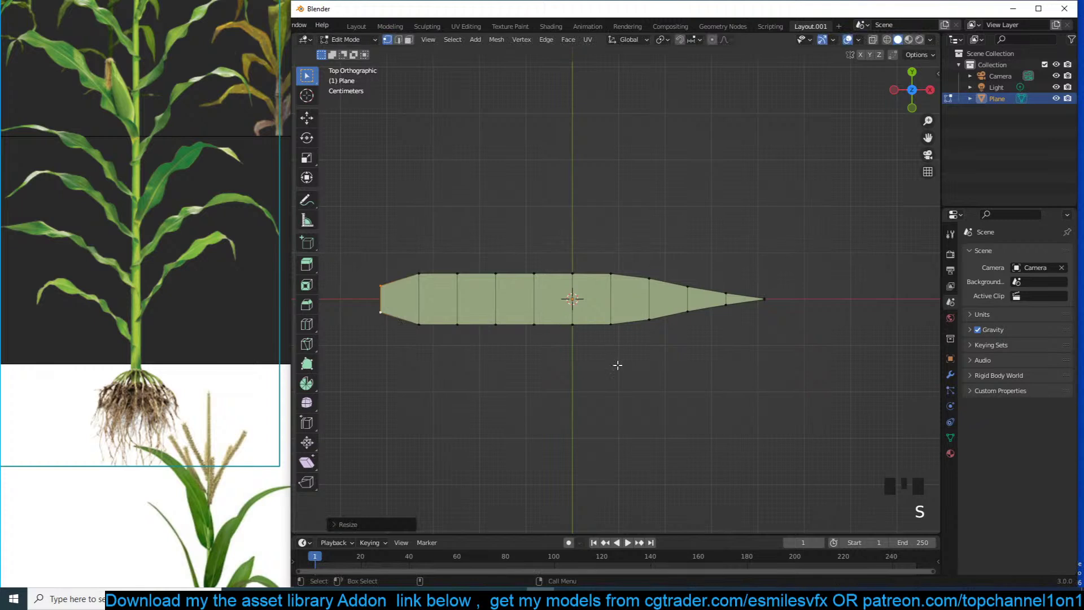
key(Tab)
key(ctrl+2)
scroll(642, 372, up, 1)
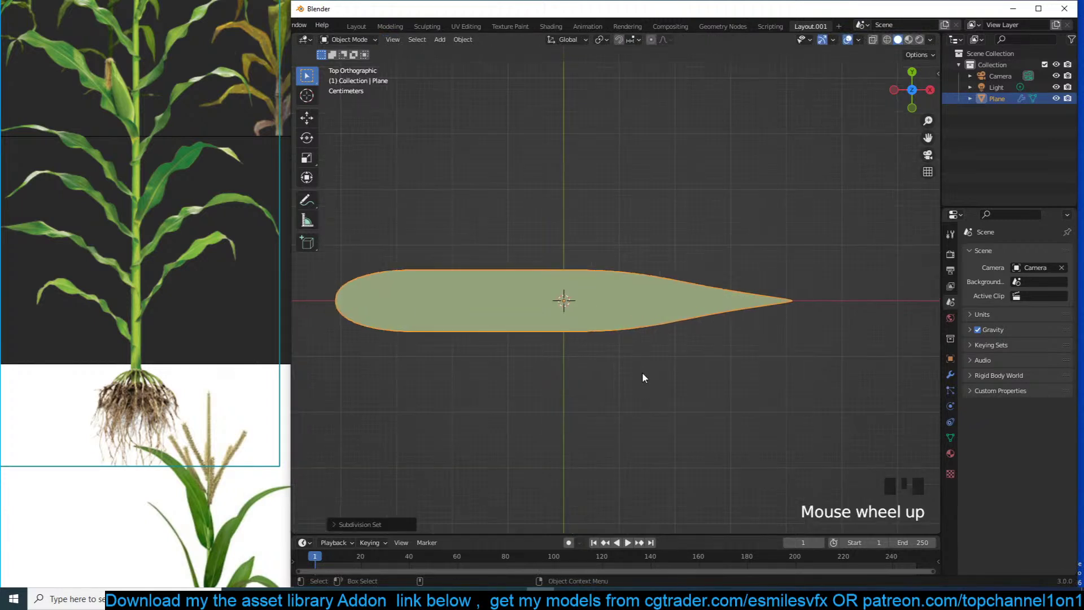
Narrow the leaf's blunt end along Y with smooth proportional editing so its outline widens gradually towards the middle
key(Tab)
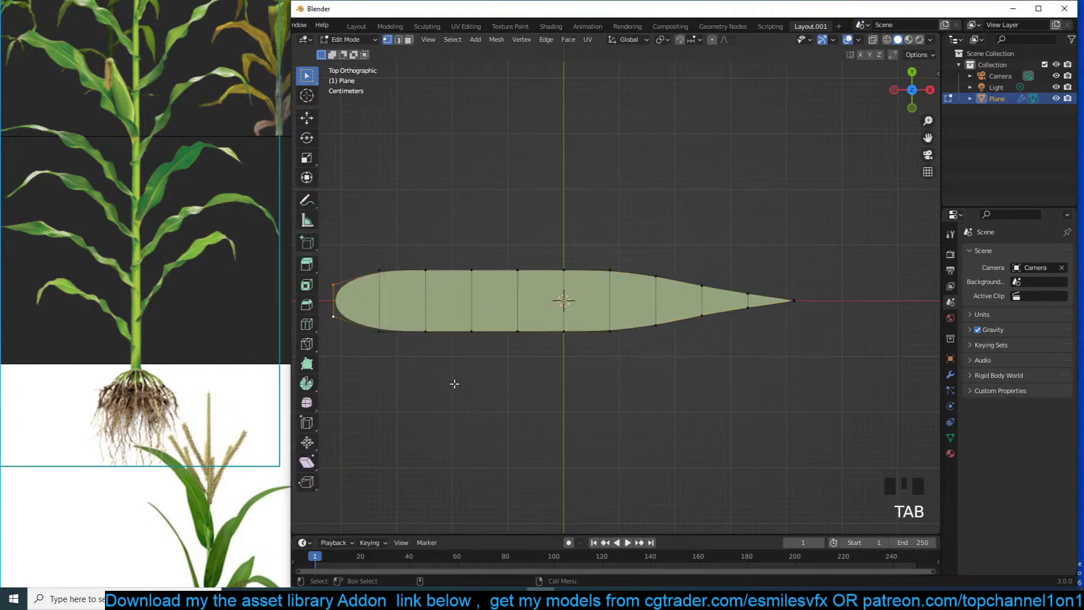
key(s)
key(y)
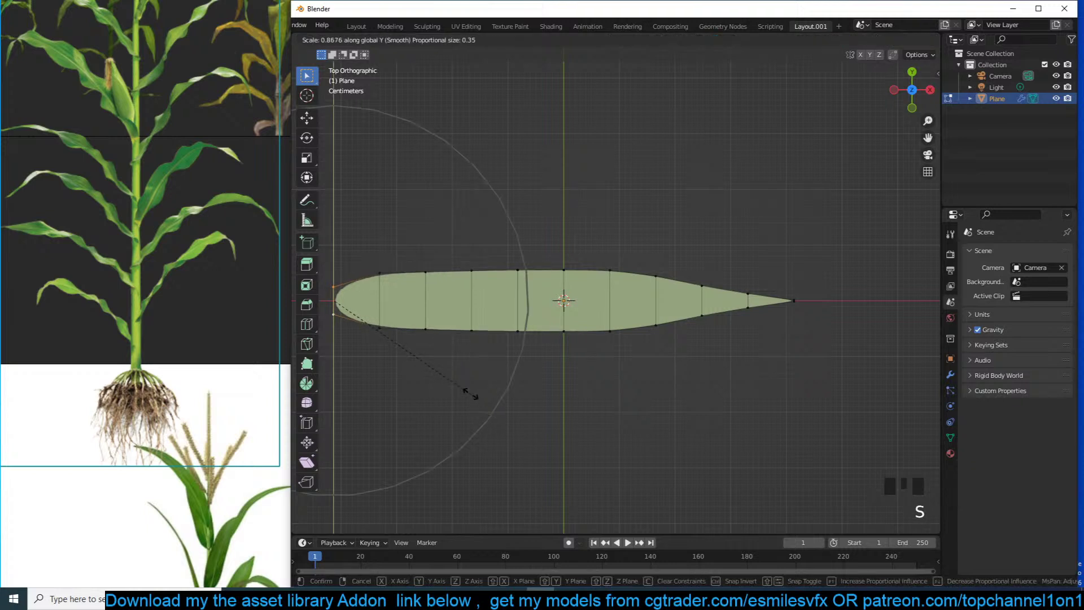
click(416, 375)
key(Tab)
Add a centred loop cut running lengthwise through the leaf
key(Tab)
key(ctrl+r)
click(653, 304)
click(653, 304)
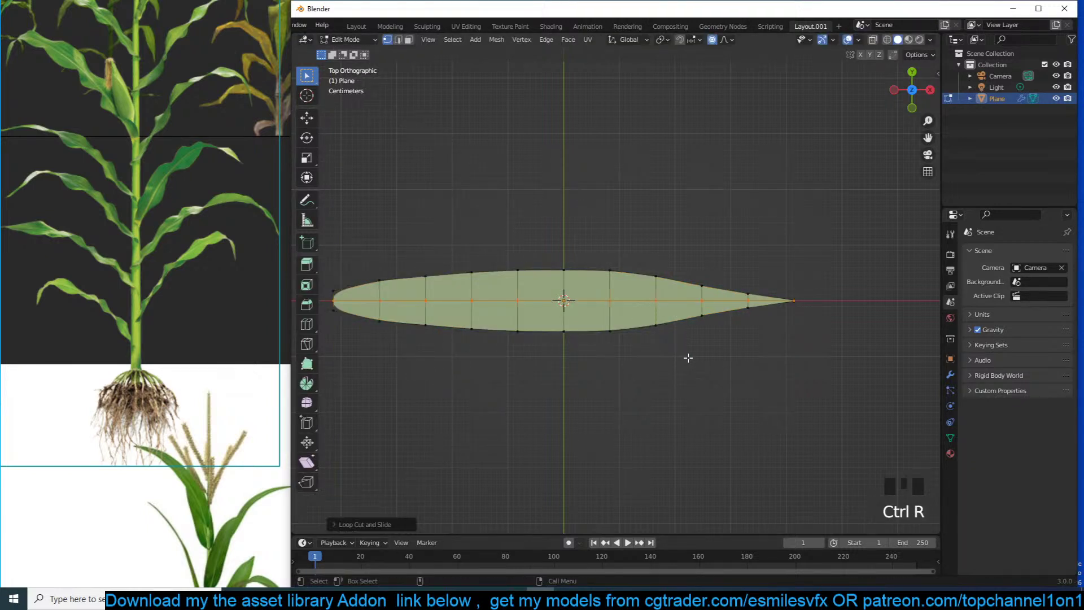
key(Tab)
Bevel the lengthwise centre edge loop into a narrow midrib band
shift+middle_drag(658, 398, 898, 271)
key(Tab)
middle_drag(726, 281, 637, 287)
scroll(649, 285, up, 2)
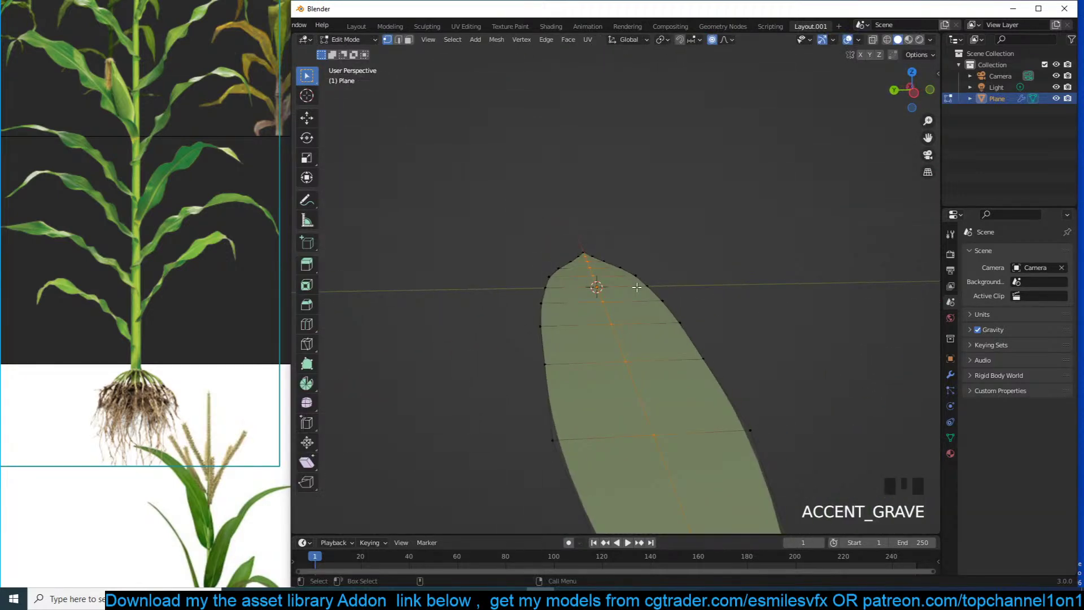
key(KP_7)
scroll(645, 357, down, 1)
scroll(655, 364, down, 2)
scroll(665, 363, up, 2)
key(ctrl+b)
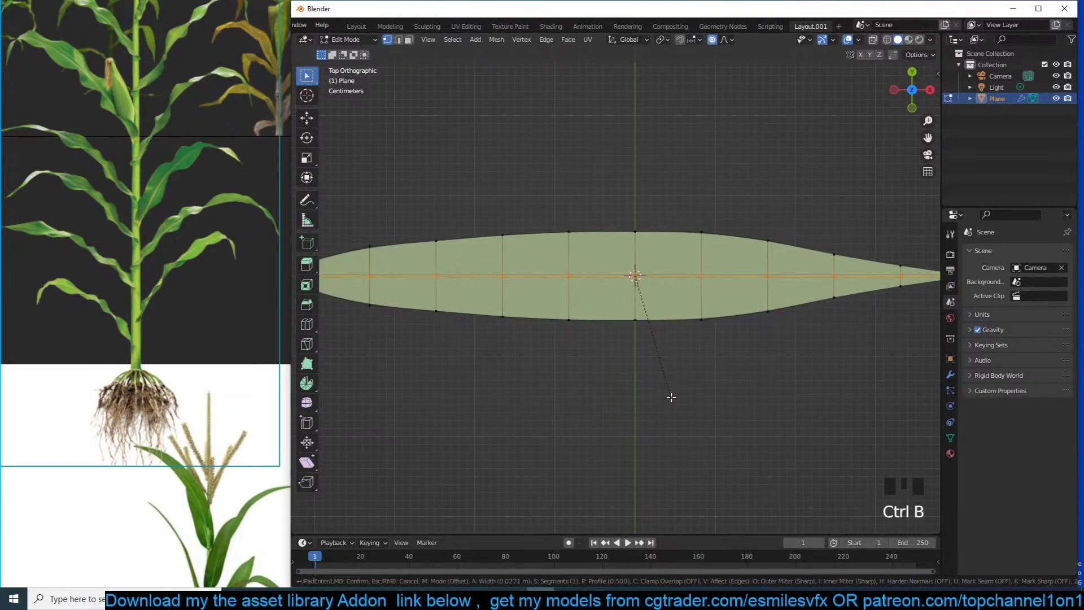
click(703, 455)
Reduce the selection to the midrib's centre line, switch to edge mode and offset the line with Shrink/Fatten
middle_drag(620, 387, 663, 298)
scroll(767, 373, up, 3)
key(grave)
key(ctrl+KP_Subtract)
key(2)
key(grave)
key(alt+s)
click(646, 446)
key(Tab)
key(grave)
key(Tab)
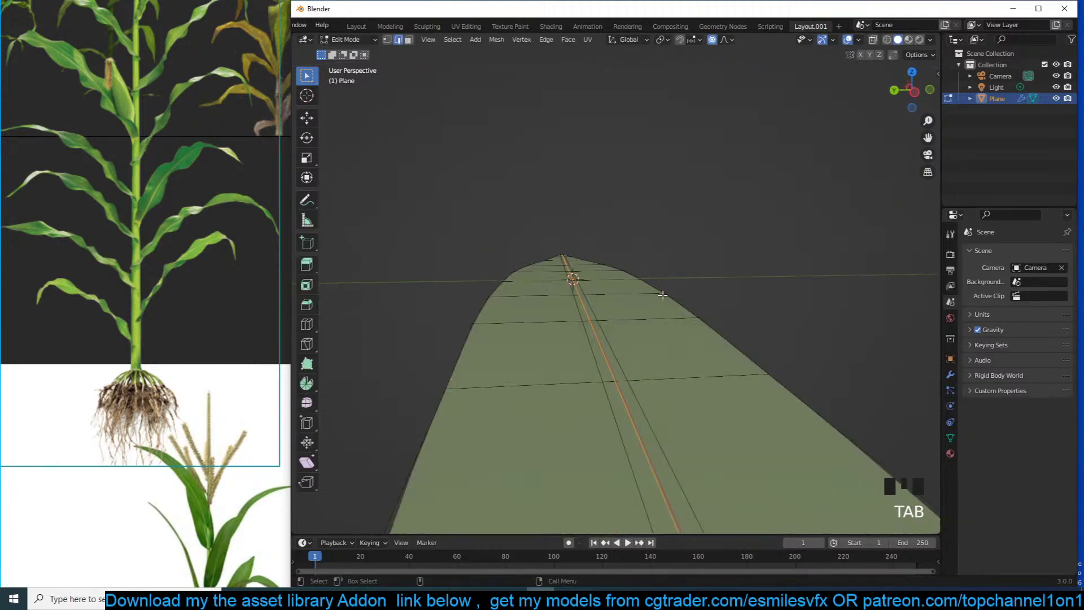
Move the midrib's centre line vertically to form a crease along the leaf
key(g)
key(z)
right_click(664, 309)
key(g)
click(676, 310)
key(Tab)
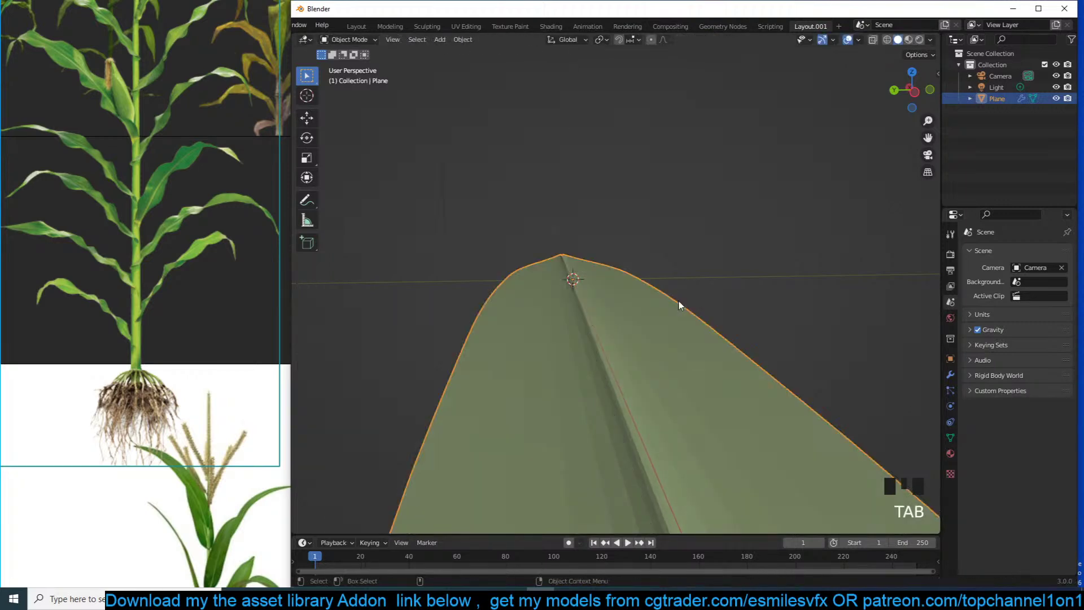
Raise the whole leaf along Z above the scene origin
key(grave)
scroll(526, 337, down, 3)
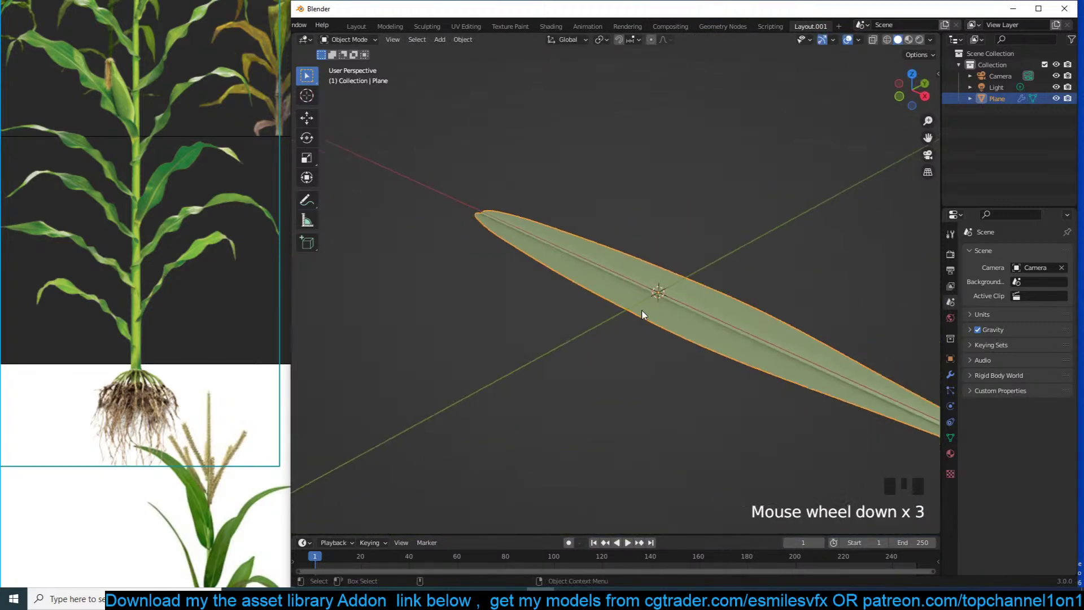
key(g)
key(z)
click(653, 287)
key(grave)
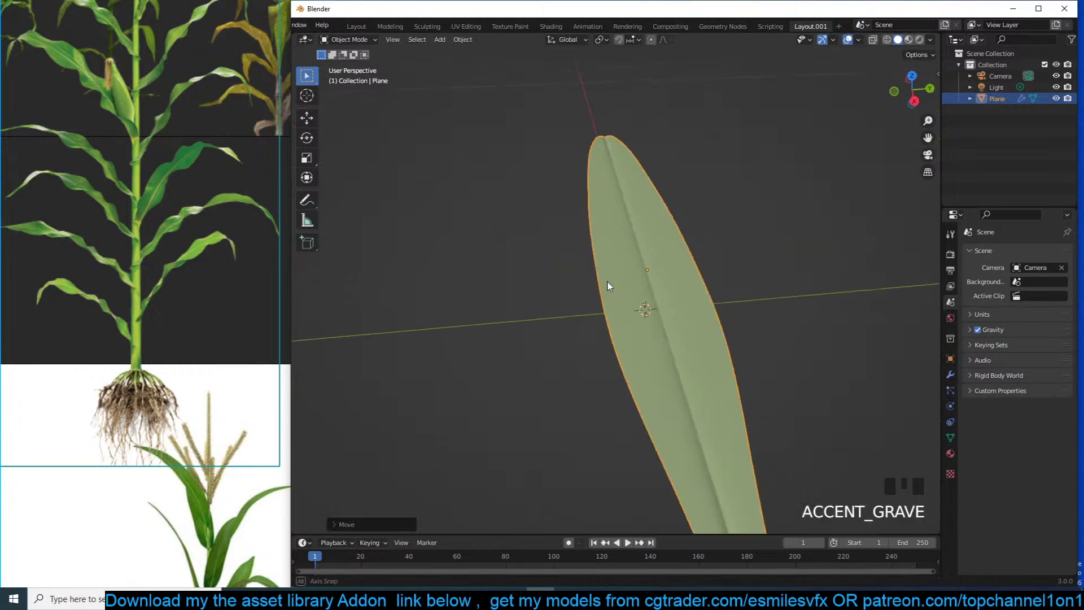
Pull the middle vertex of the leaf's narrow tip outward along X to sharpen the point
key(KP_7)
scroll(774, 271, up, 2)
scroll(664, 280, up, 3)
shift+middle_drag(762, 286, 474, 288)
scroll(547, 286, up, 3)
key(Tab)
shift+middle_drag(559, 272, 644, 283)
scroll(657, 275, up, 3)
key(1)
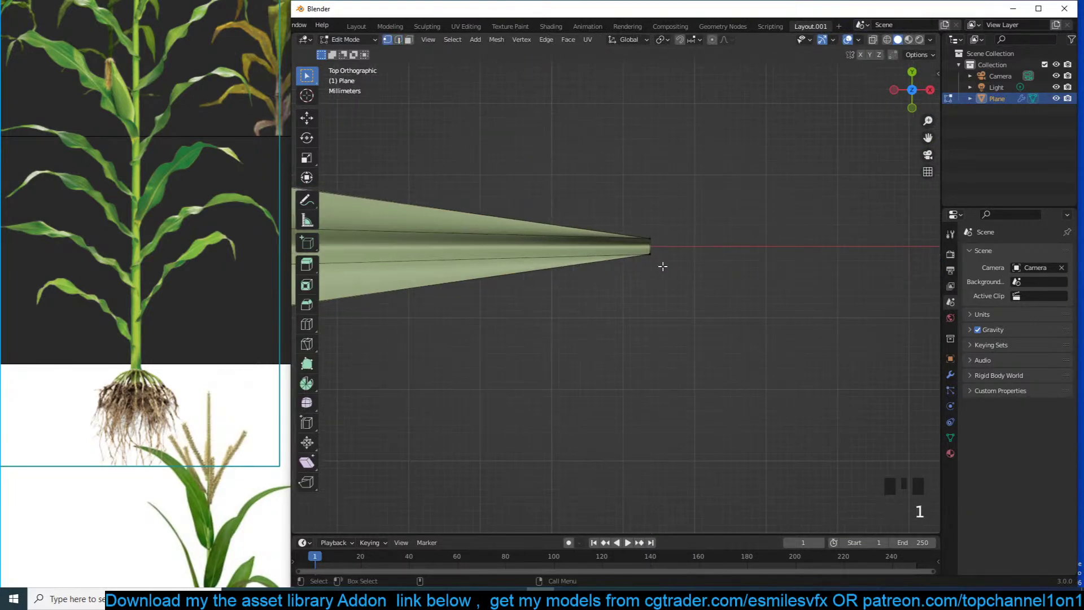
key(alt+z)
click(493, 218)
click(638, 239)
click(633, 237)
click(649, 246)
drag(649, 245, 681, 246)
key(Tab)
Select all vertices of the leaf's blunt end edge and widen them along Y
scroll(563, 367, down, 4)
scroll(562, 367, up, 2)
scroll(561, 368, down, 12)
scroll(560, 368, down, 2)
shift+middle_drag(550, 371, 661, 358)
scroll(660, 357, up, 3)
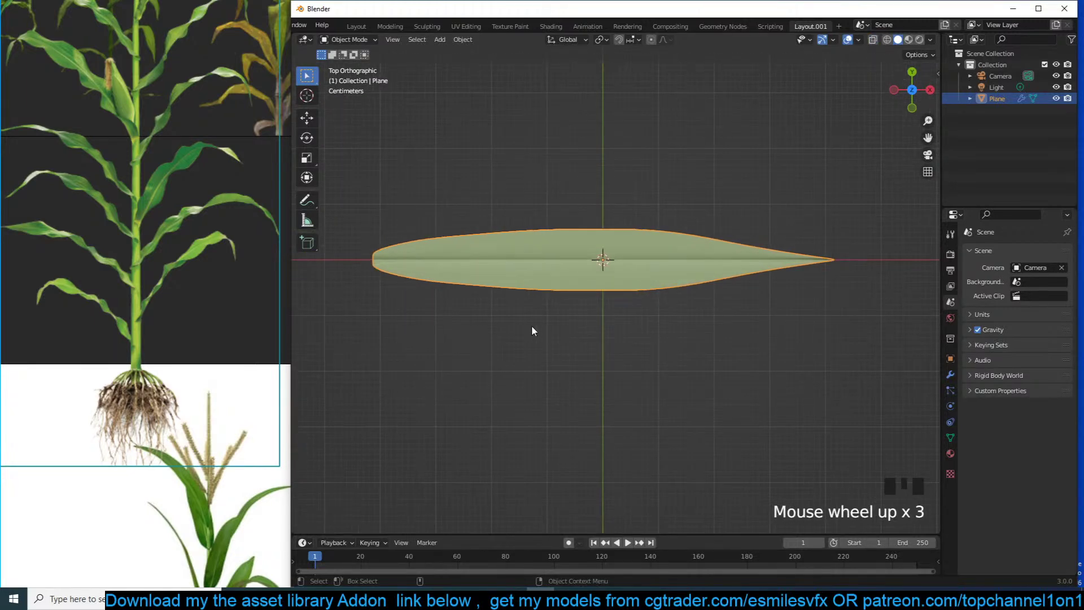
key(Tab)
shift+middle_drag(542, 327, 670, 322)
scroll(667, 319, up, 4)
drag(346, 169, 389, 285)
key(s)
key(y)
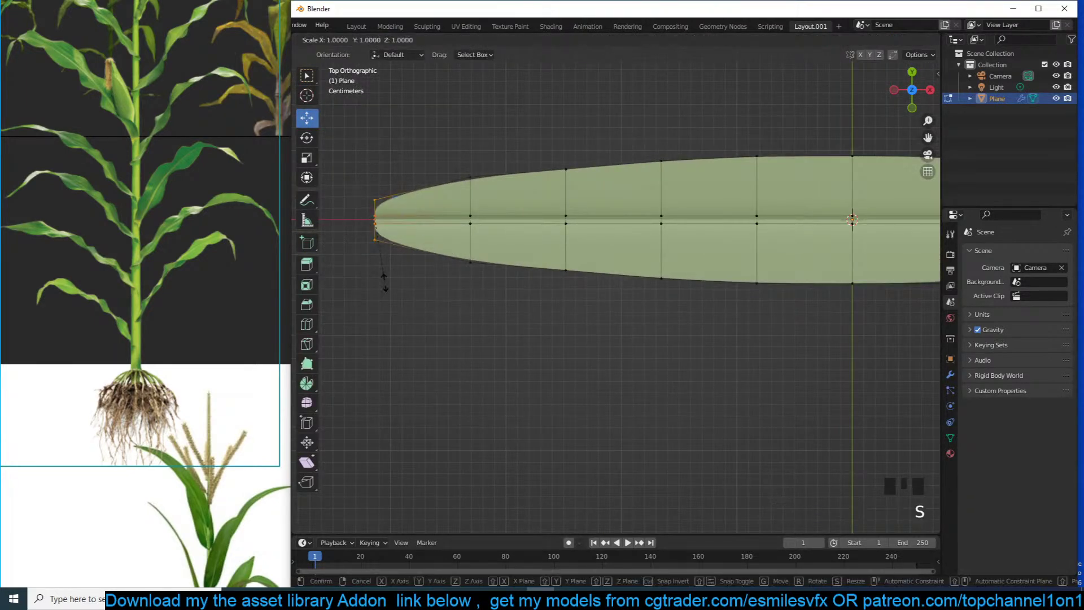
click(395, 310)
key(Tab)
Set the leaf's subdivision modifier to viewport level 1
scroll(696, 341, down, 3)
key(grave)
middle_drag(695, 341, 871, 340)
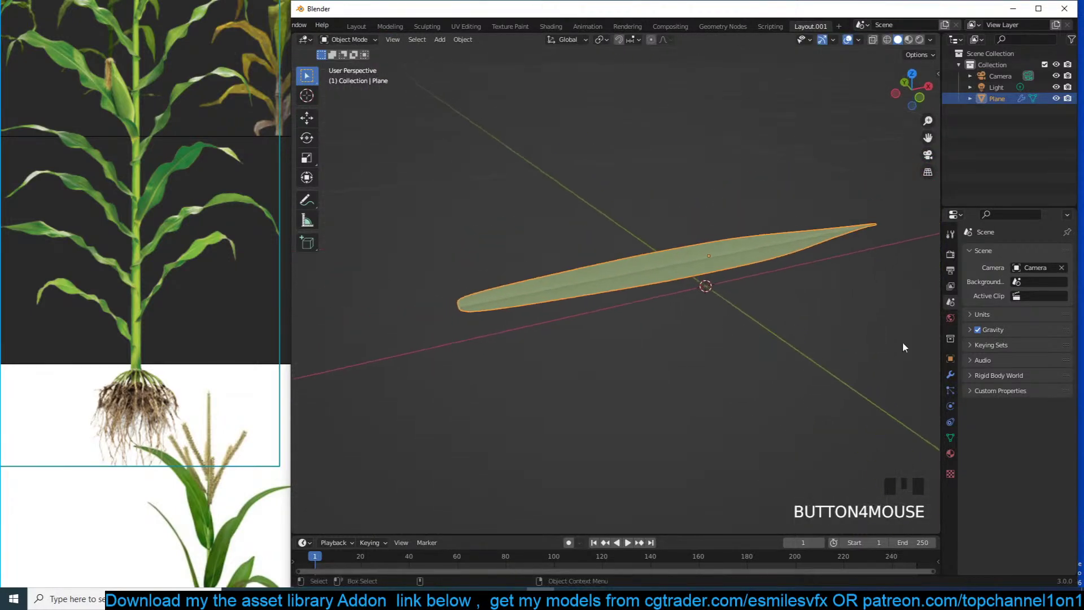
click(950, 376)
click(1008, 303)
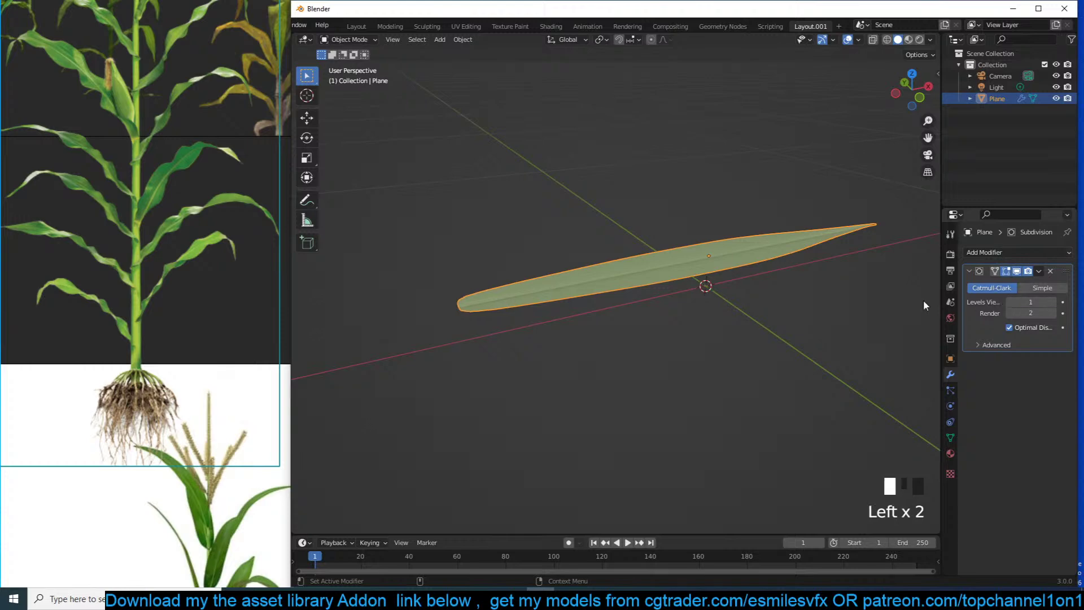
Display the leaf's wireframe and turn off Optimal Display in its subdivision modifier
scroll(611, 299, up, 3)
key(q)
click(611, 300)
click(1011, 325)
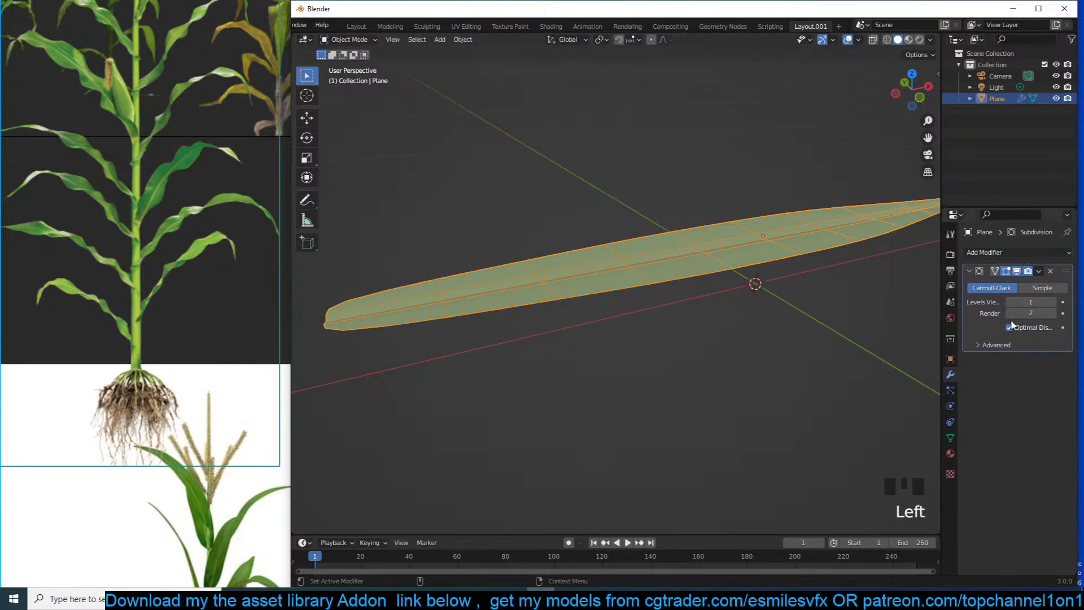
key(grave)
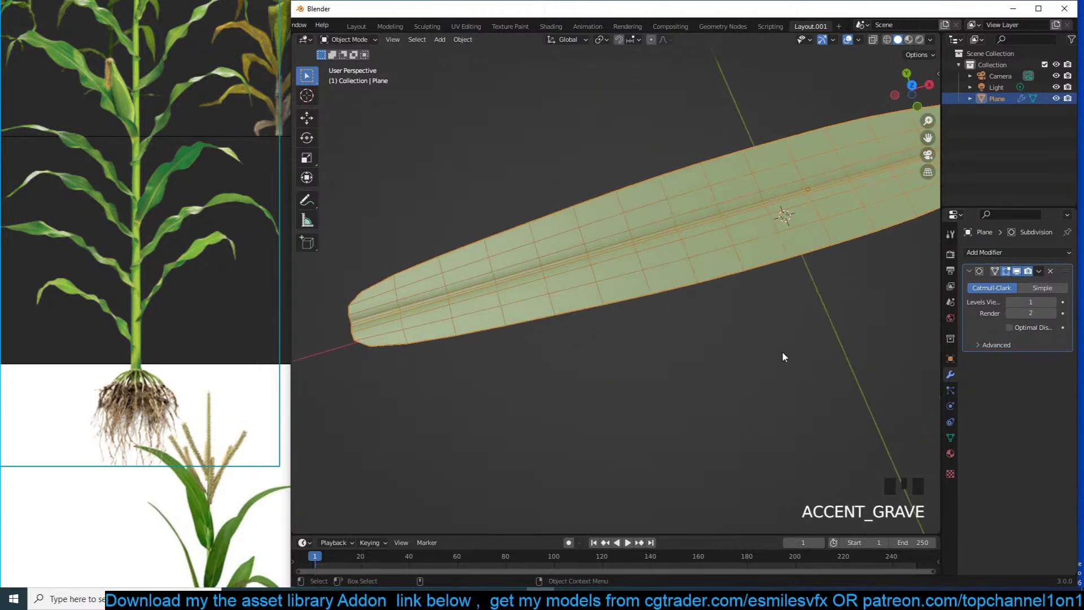
Turn off the leaf's wireframe display and return to editing its mesh in top view
key(KP_7)
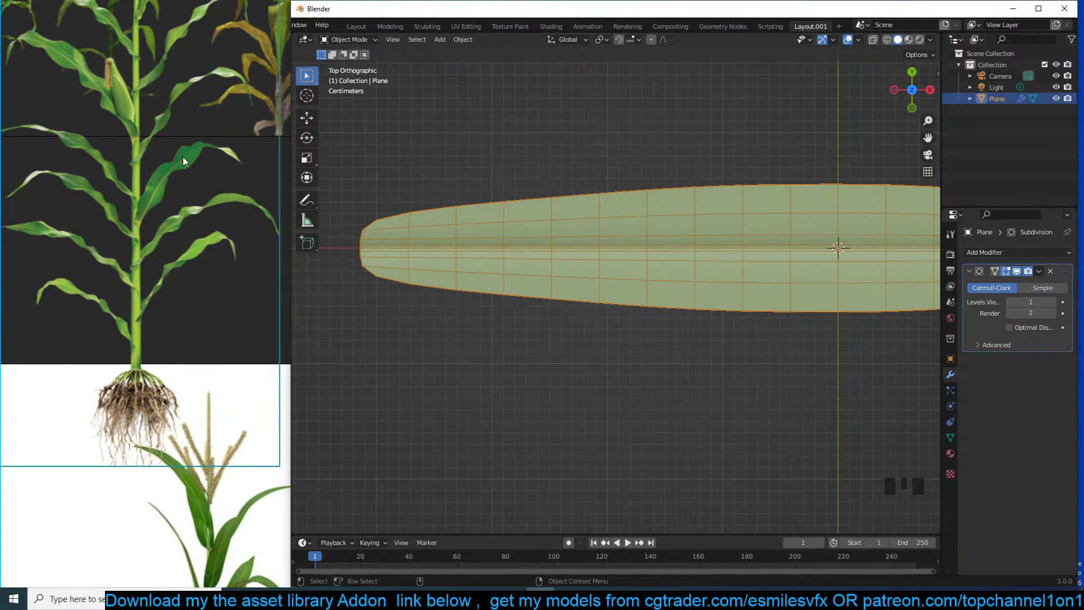
key(Tab)
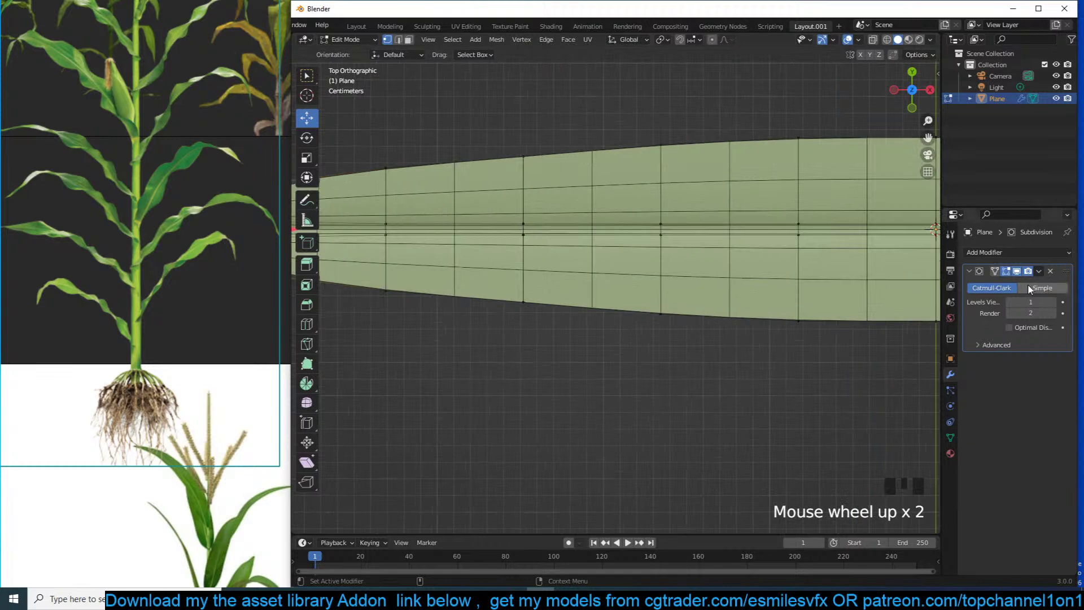
key(q)
key(Tab)
key(q)
key(Tab)
Select staggered outline vertices along both sides of the leaf and raise them along Z to make its edges wavy
scroll(689, 327, down, 2)
click(517, 204)
shift+click(551, 199)
scroll(565, 316, down, 3)
shift+click(680, 323)
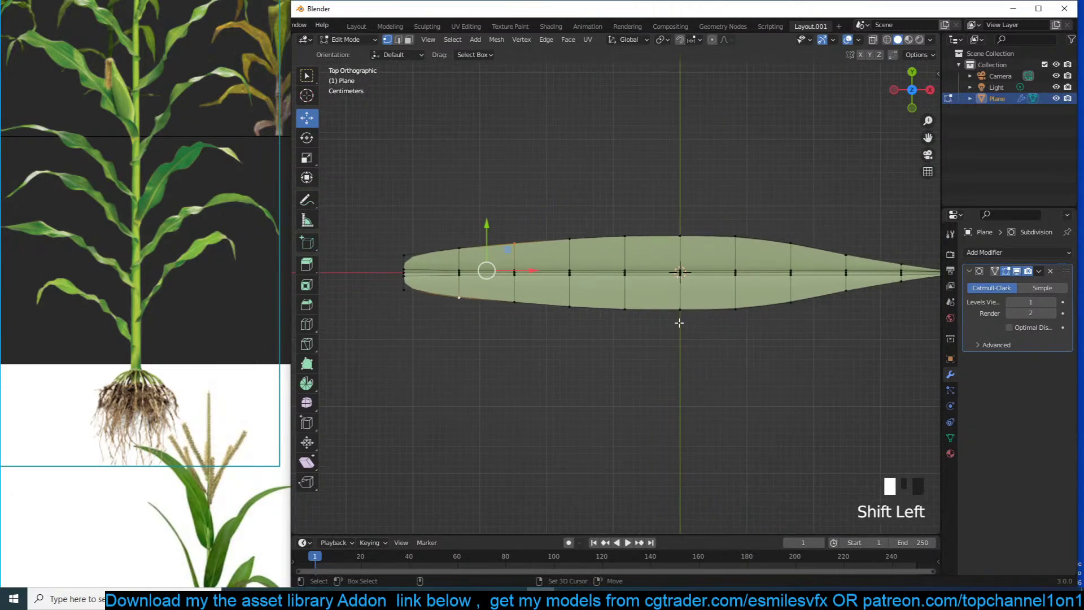
shift+click(788, 232)
key(grave)
scroll(688, 237, up, 1)
key(g)
key(z)
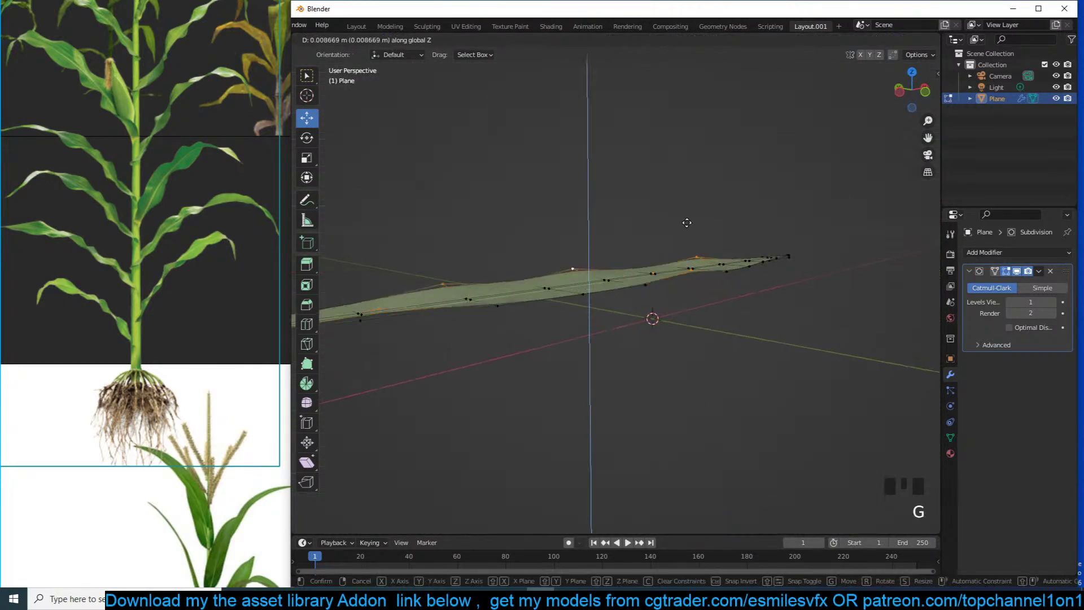
click(699, 203)
key(Tab)
key(grave)
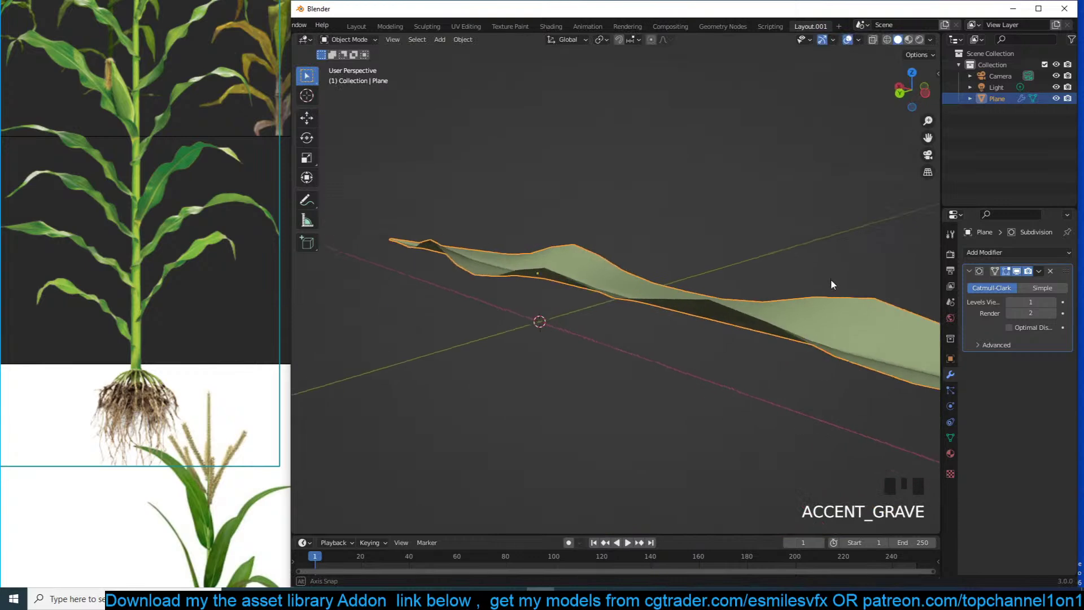
Fine-tune the height of the selected wavy-edge vertices along Z and compare the leaf with the plant reference
key(grave)
key(Tab)
key(grave)
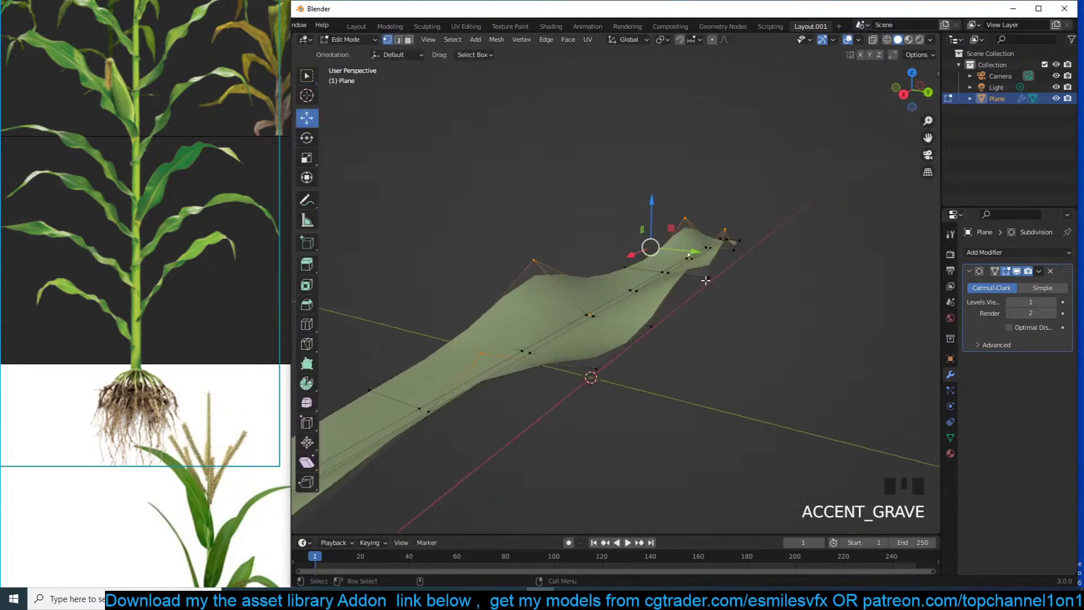
key(g)
key(z)
click(703, 282)
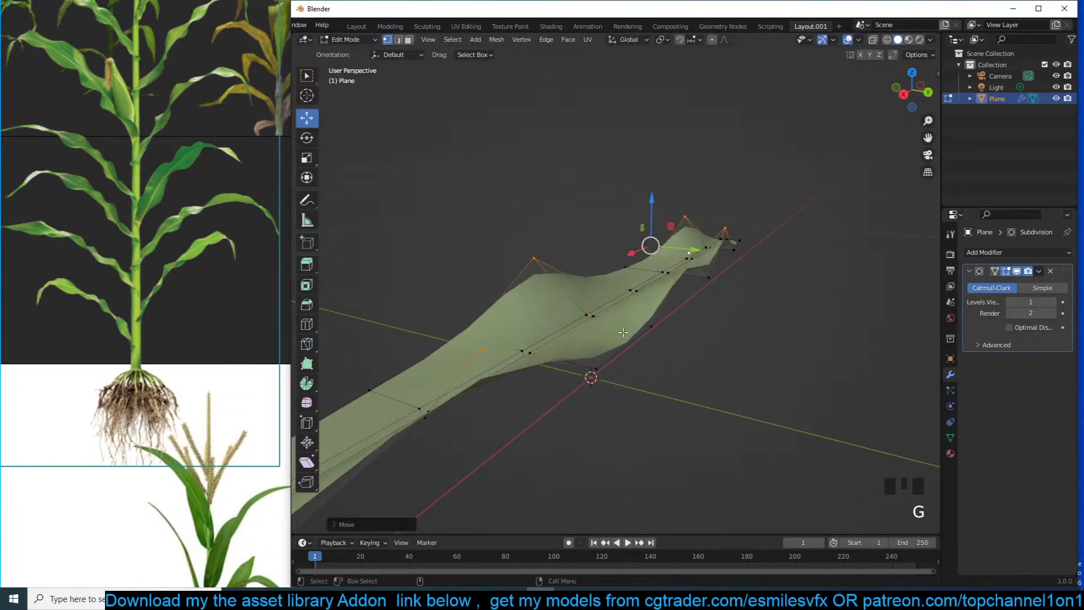
key(Tab)
key(grave)
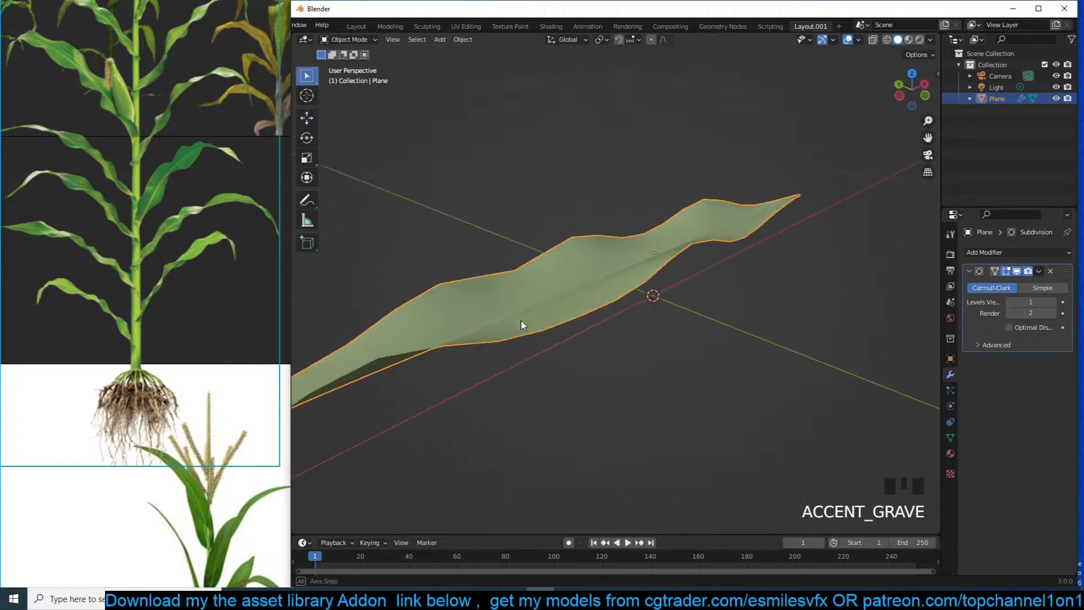
scroll(634, 363, down, 2)
key(grave)
middle_drag(702, 354, 187, 256)
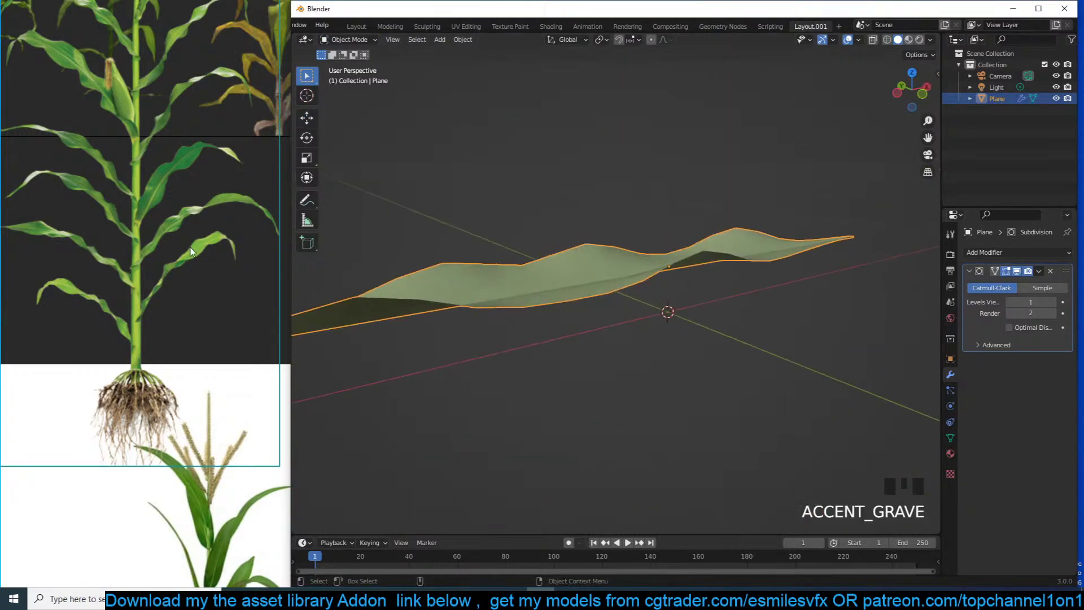
Select another outline vertex of the leaf and adjust its height along Z to vary the edge waves
scroll(618, 242, up, 1)
key(Tab)
key(grave)
click(600, 354)
drag(614, 308, 615, 269)
key(Tab)
key(grave)
key(Tab)
drag(698, 253, 706, 290)
key(Tab)
key(grave)
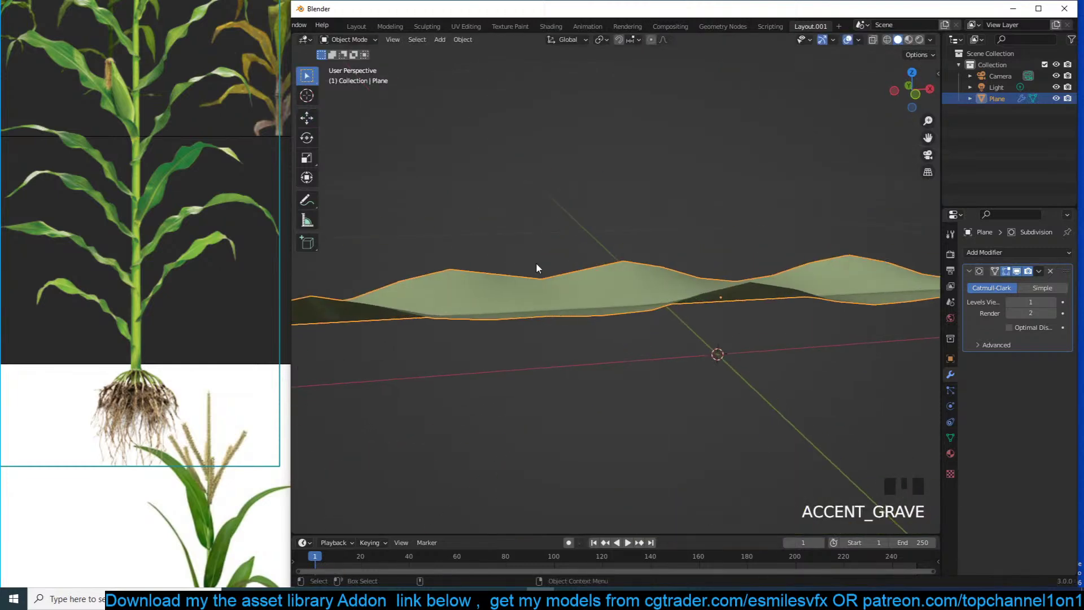
Try the leaf's subdivision modifier at viewport level 2, and return it to level 1
click(1054, 302)
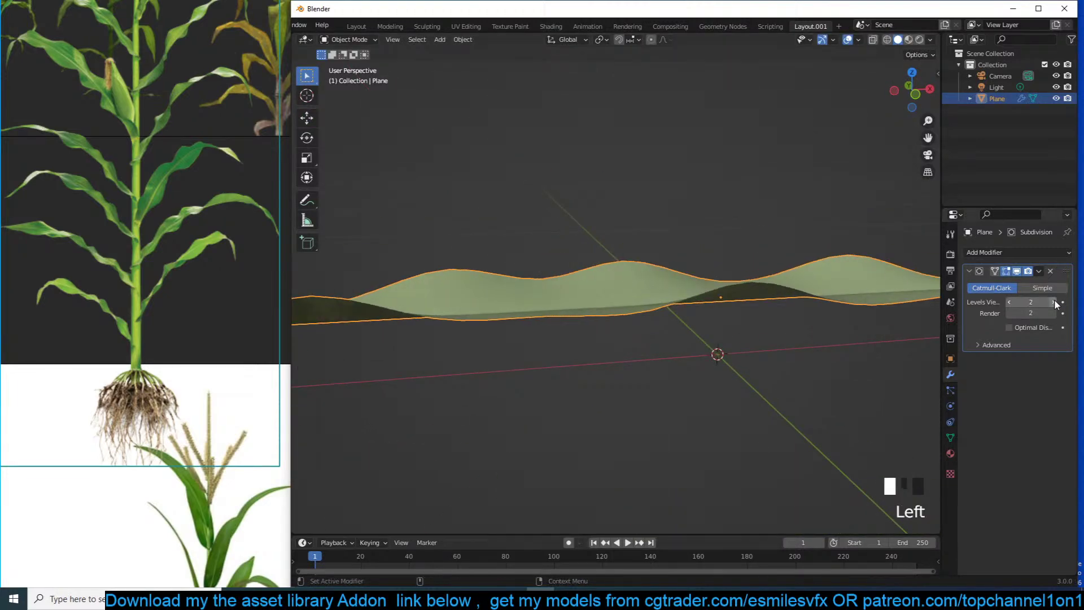
scroll(593, 284, down, 4)
key(grave)
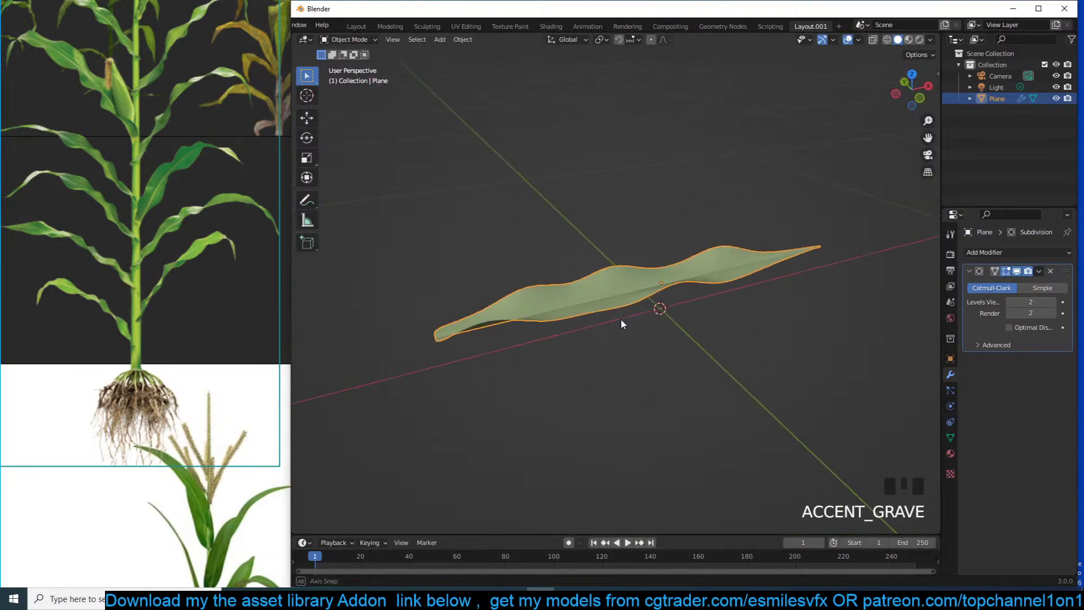
click(1009, 303)
scroll(624, 294, down, 3)
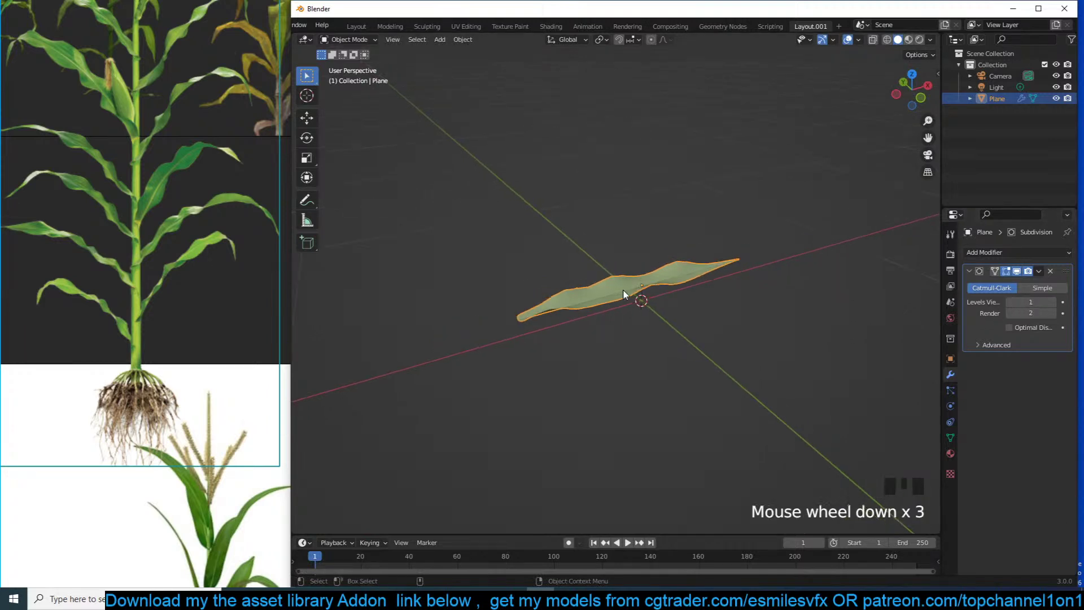
Move all of the leaf's vertices along X in top view so its blunt end sits at the object origin
key(KP_7)
key(Tab)
key(a)
drag(714, 286, 845, 286)
key(Tab)
shift+middle_drag(818, 300, 751, 344)
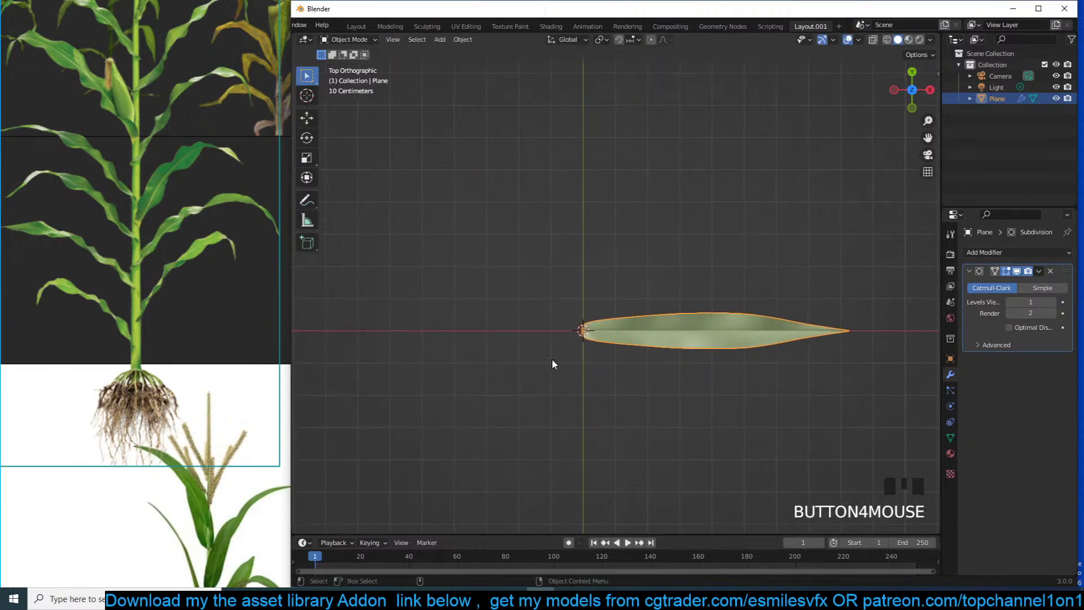
scroll(551, 359, up, 2)
scroll(162, 344, down, 2)
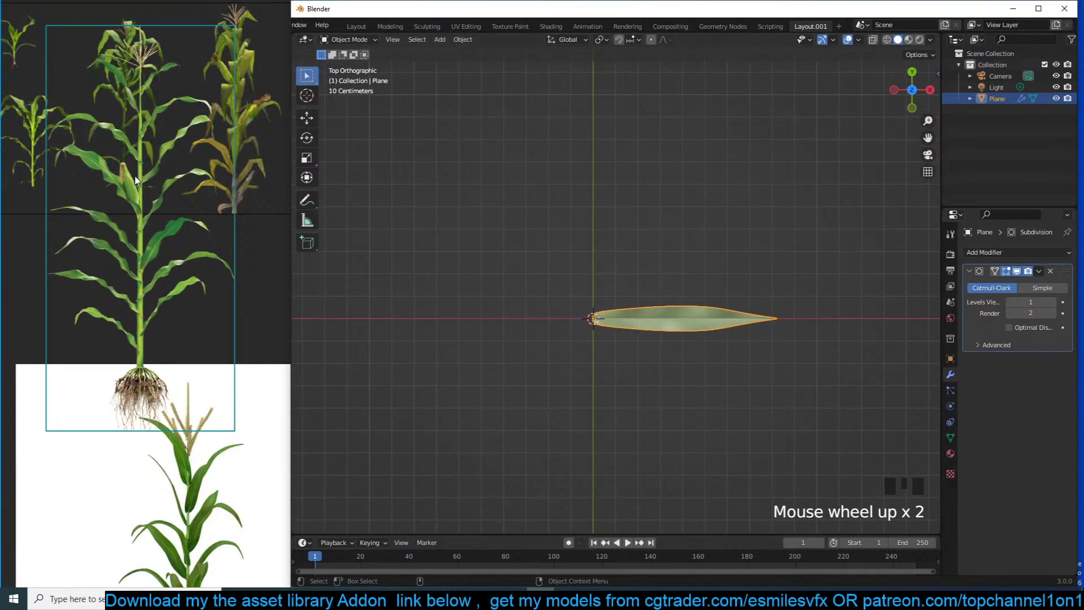
scroll(584, 334, up, 4)
Add a mesh circle with 8 vertices at the world origin
click(291, 599)
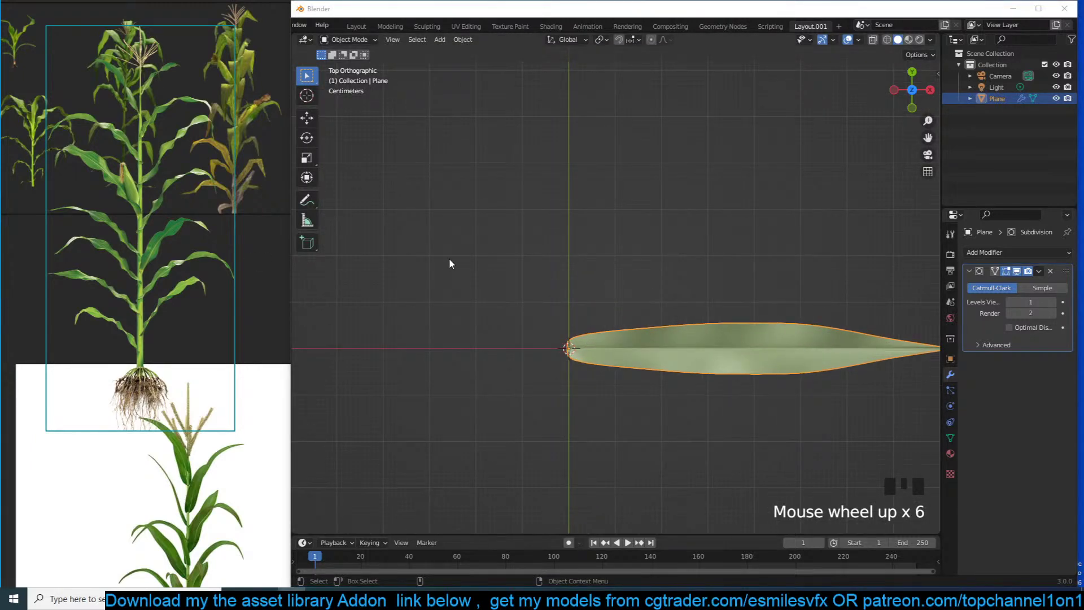
click(480, 283)
key(shift+a)
mouse_move(469, 208)
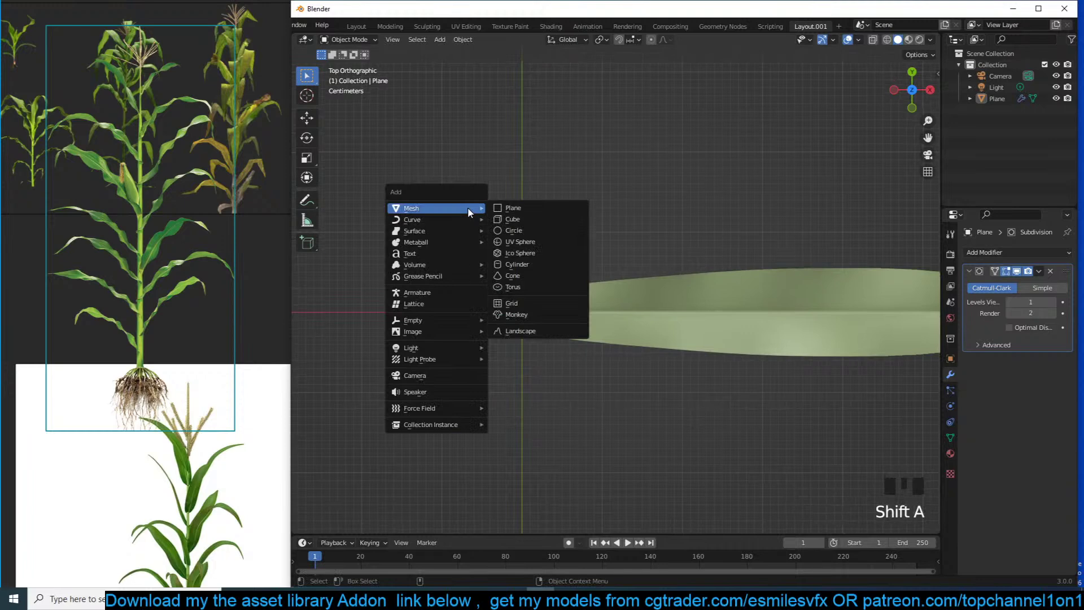
click(526, 231)
scroll(621, 346, down, 7)
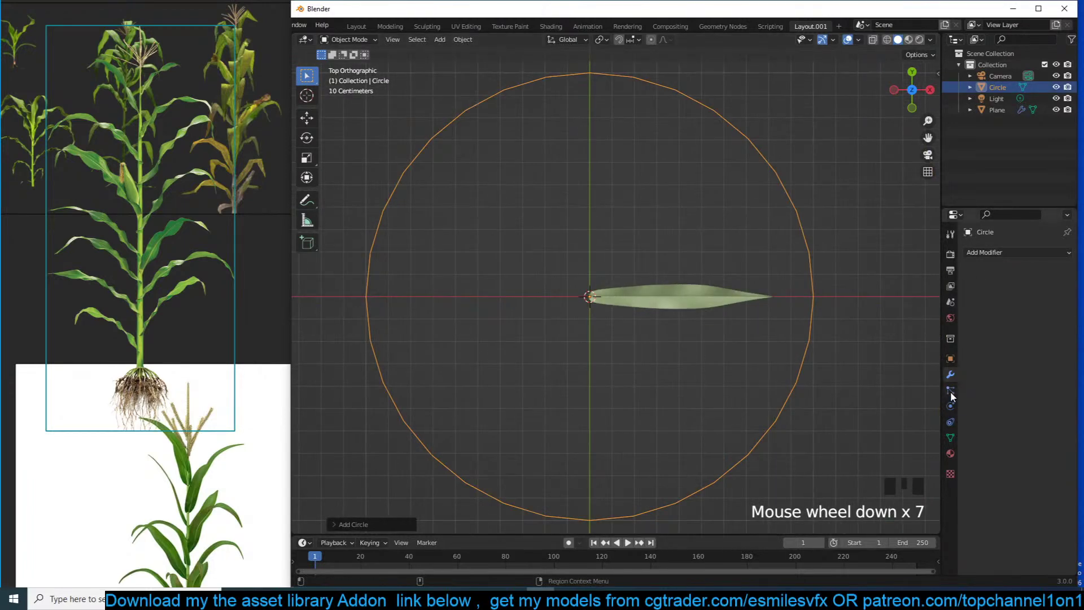
click(388, 525)
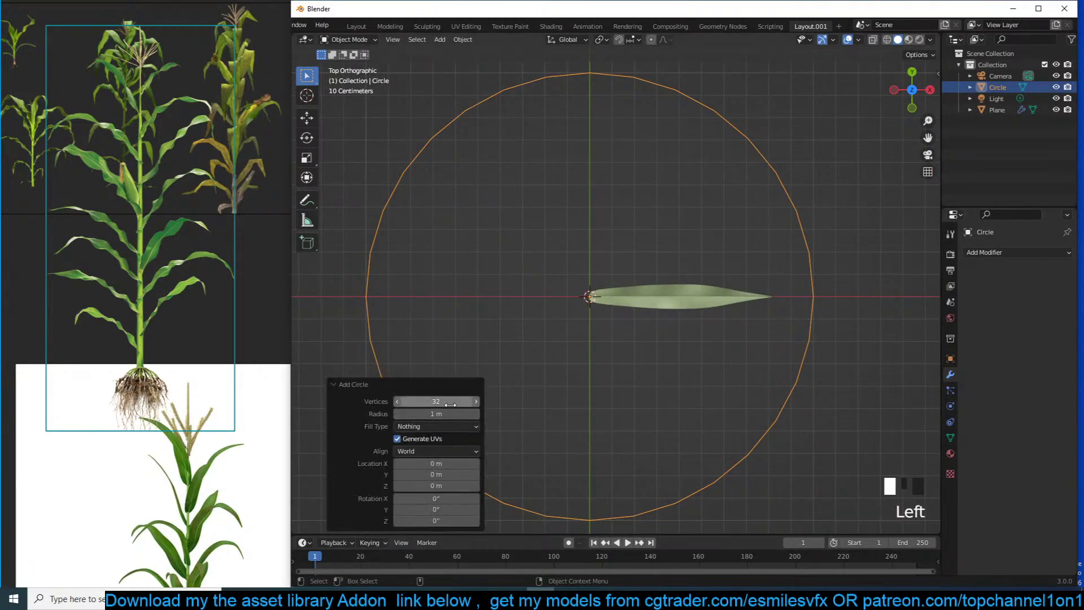
drag(449, 402, 351, 398)
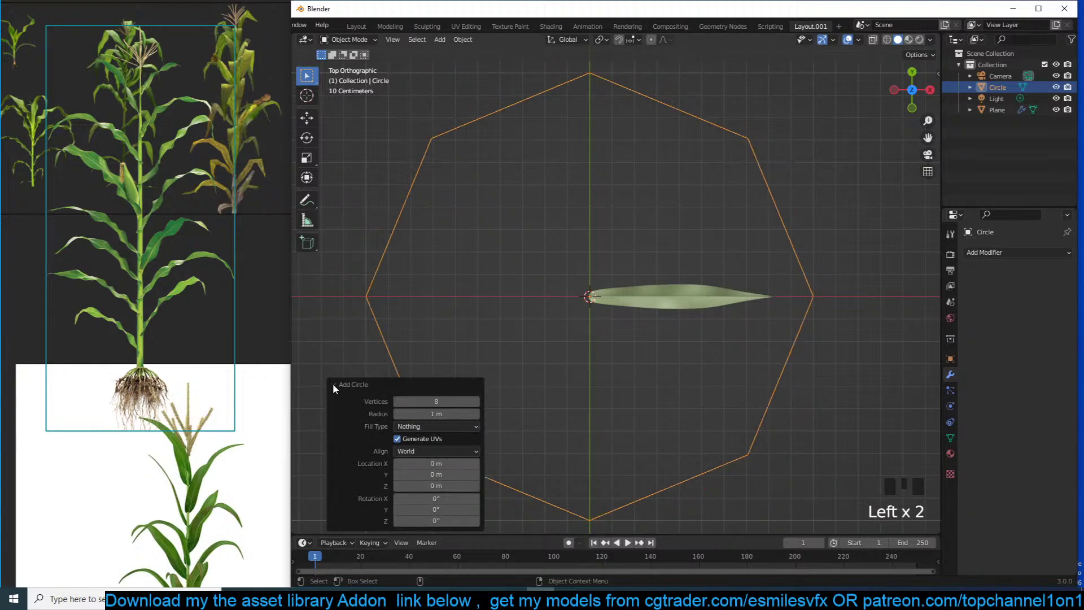
click(333, 384)
Scale the circle down to stalk thickness around the leaf's base
key(s)
key(s)
click(634, 328)
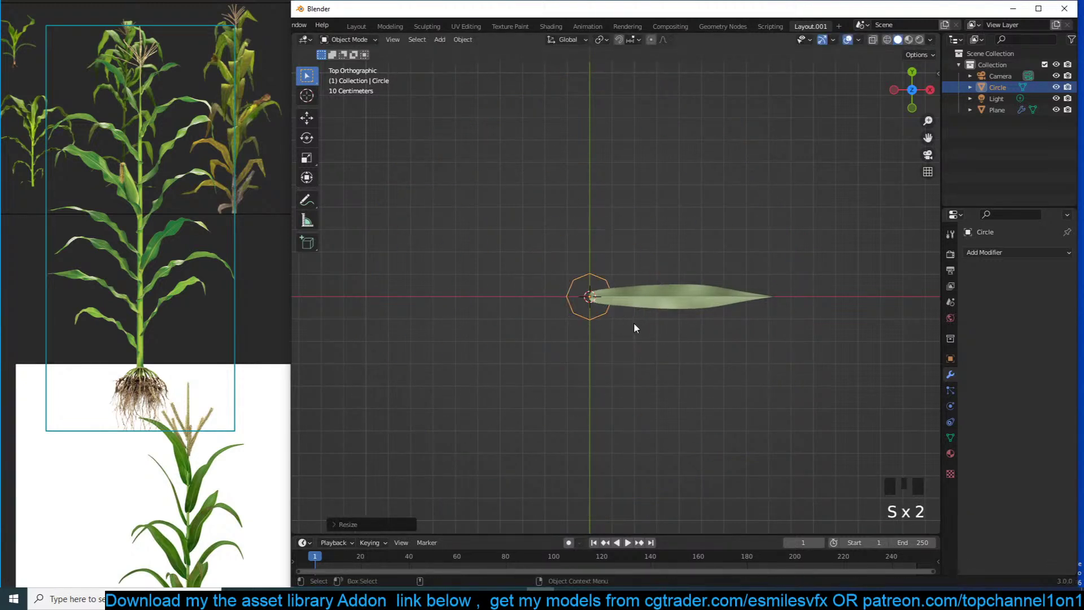
key(s)
click(615, 313)
key(KP_Decimal)
scroll(633, 360, down, 1)
scroll(681, 393, down, 3)
Extrude the circle's ring of vertices upward along Z in front view to form the corn stalk
key(Tab)
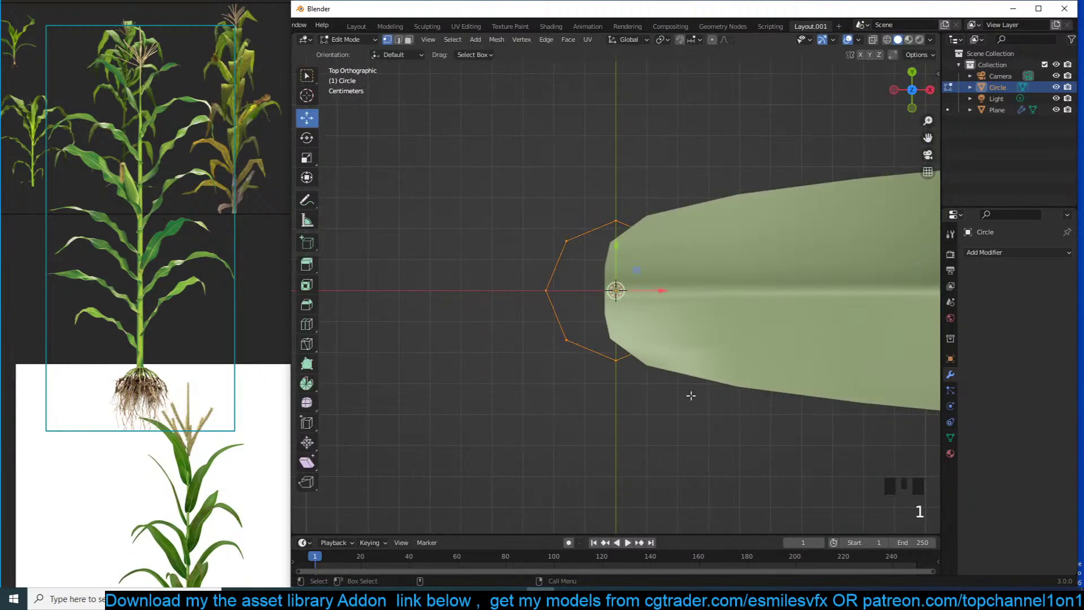
scroll(687, 396, down, 4)
key(KP_4)
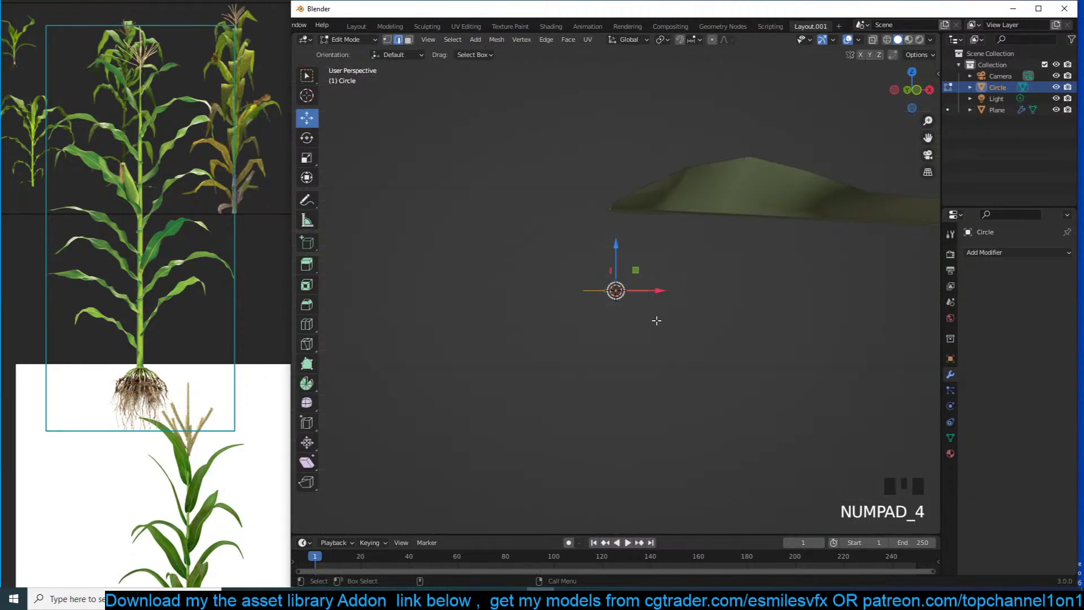
key(KP_1)
scroll(635, 305, down, 3)
shift+middle_drag(616, 303, 586, 409)
key(2)
key(1)
shift+middle_drag(634, 352, 613, 419)
scroll(621, 385, down, 3)
key(e)
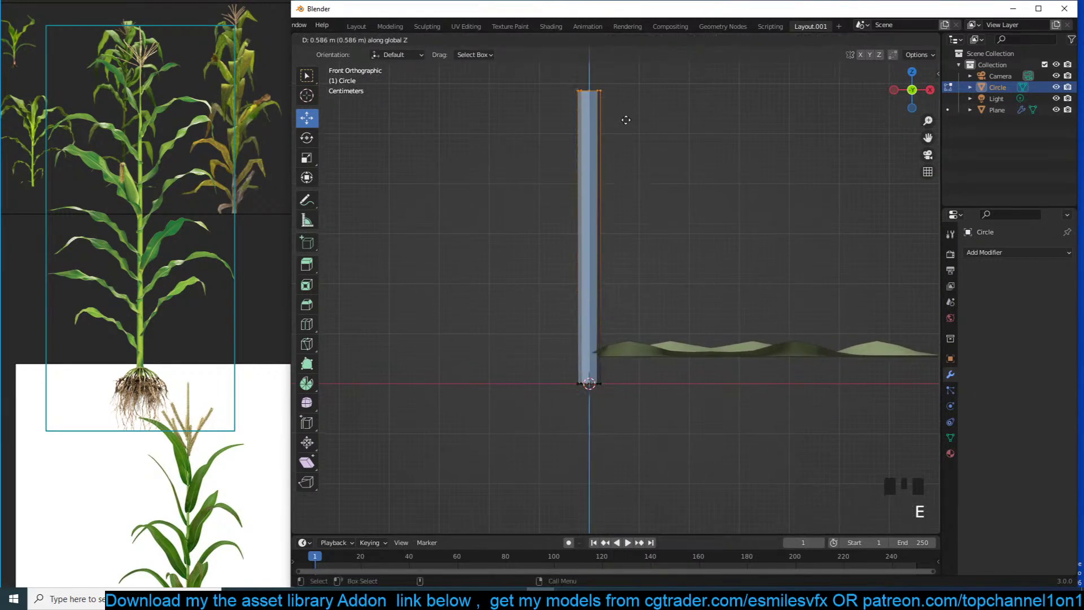
click(629, 102)
shift+middle_drag(750, 242, 690, 358)
scroll(689, 358, down, 2)
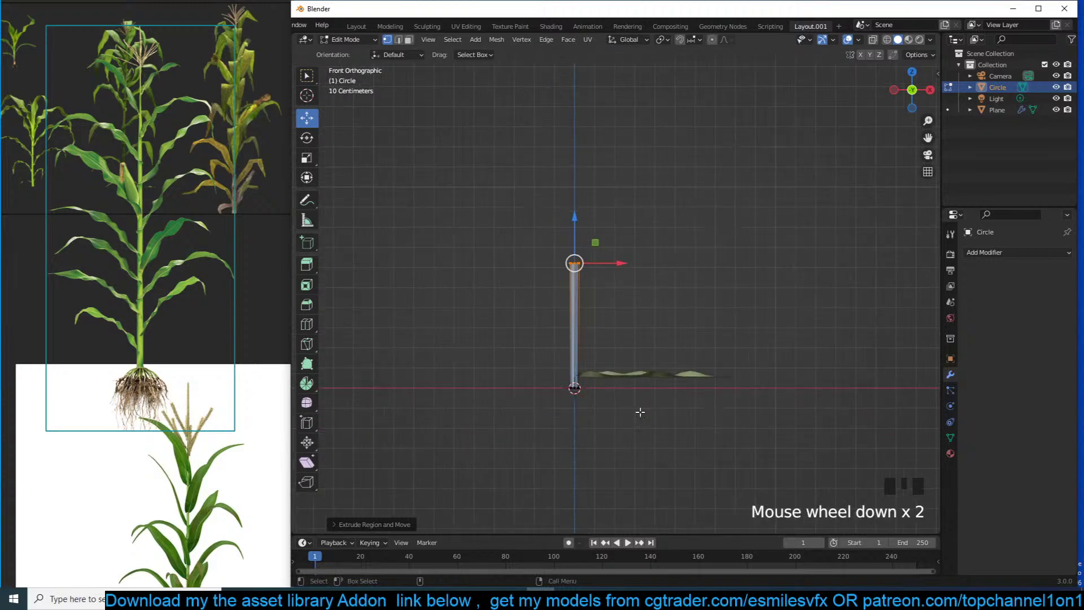
Raise the stalk's top ring along Z to lengthen it and scale the ring down to taper the stalk
key(g)
key(z)
click(660, 193)
scroll(752, 290, down, 3)
key(s)
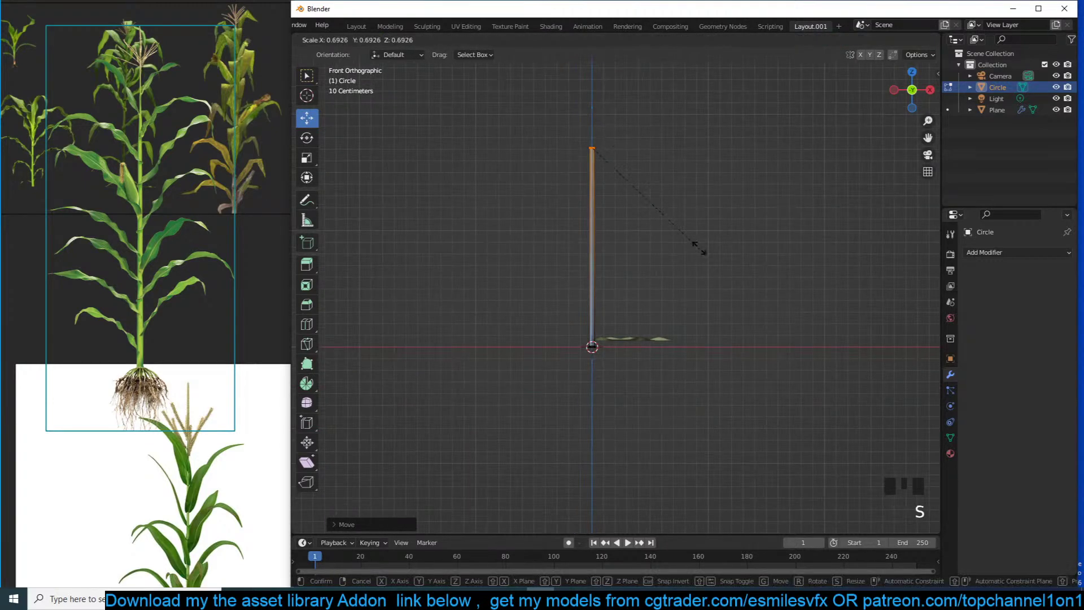
click(661, 219)
scroll(576, 316, up, 3)
shift+middle_drag(576, 317, 653, 293)
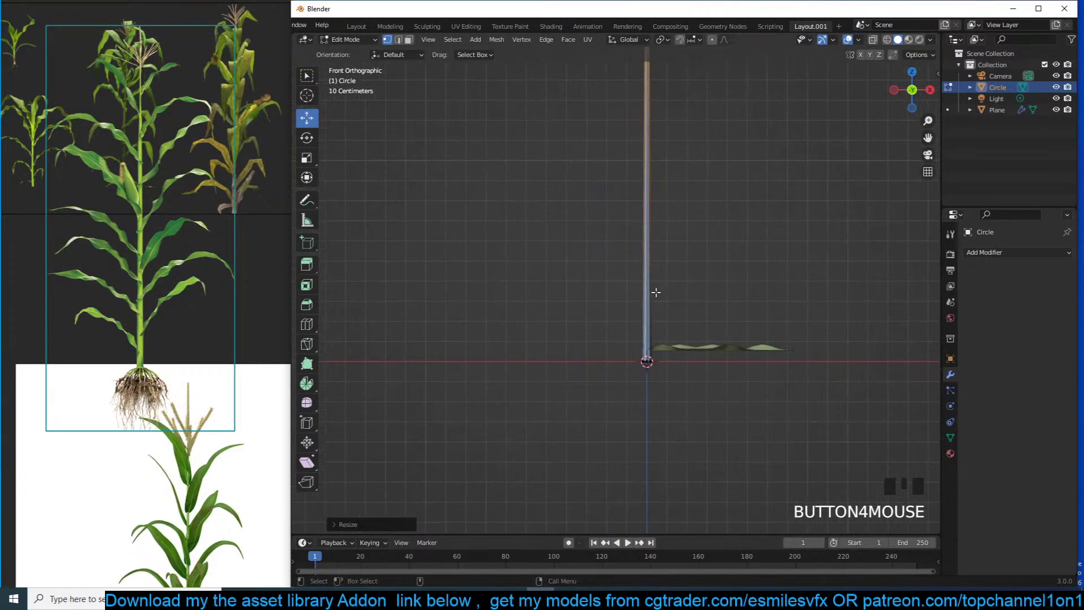
scroll(670, 299, up, 2)
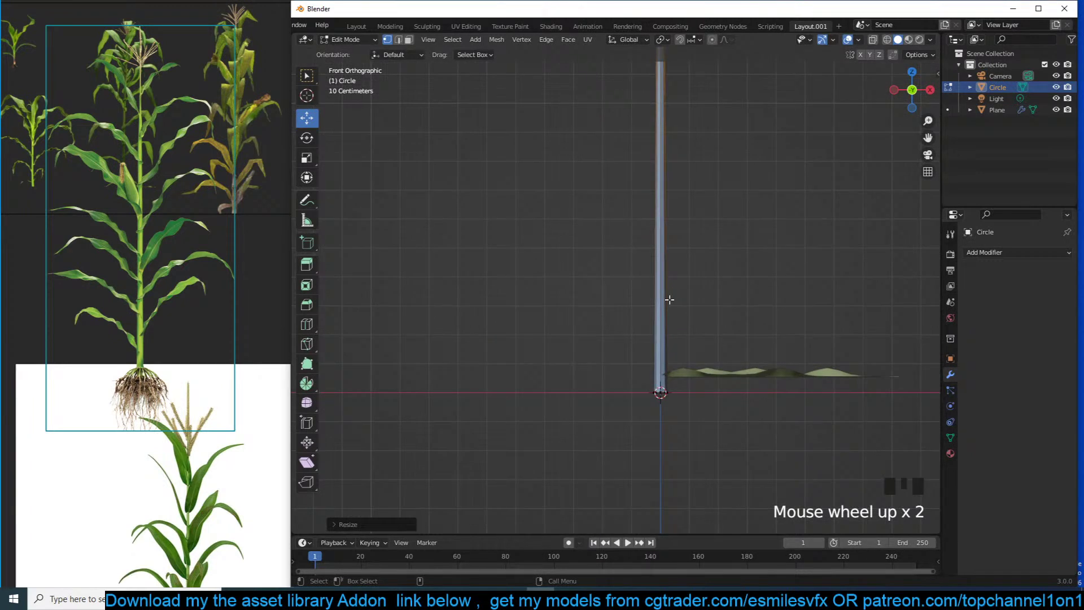
Select the leaf object and move it up so its base meets the side of the stalk
key(Tab)
click(730, 390)
scroll(730, 390, up, 1)
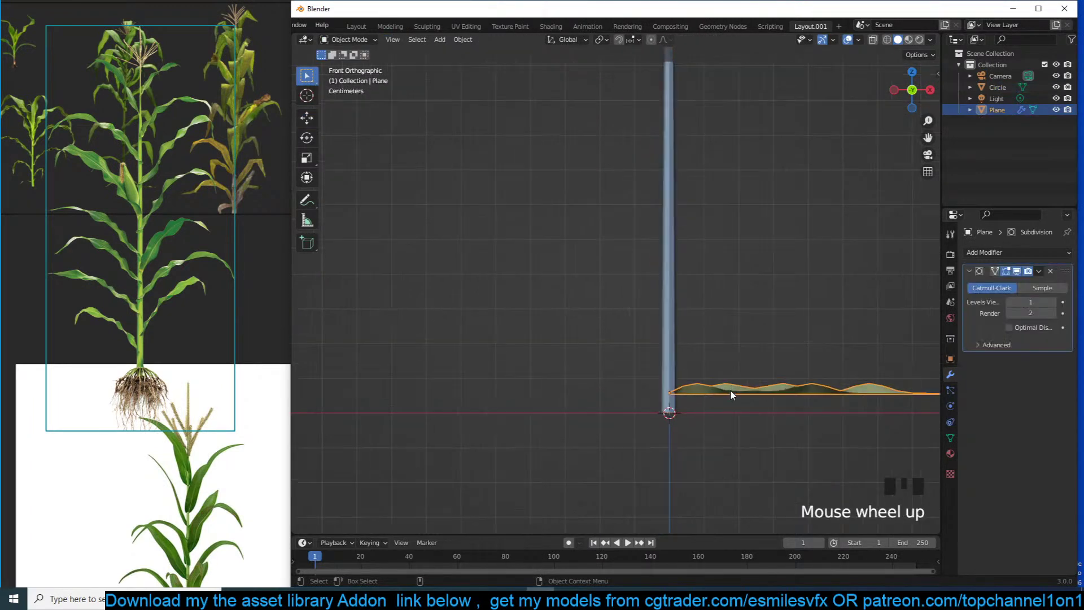
shift+middle_drag(719, 395, 621, 375)
key(g)
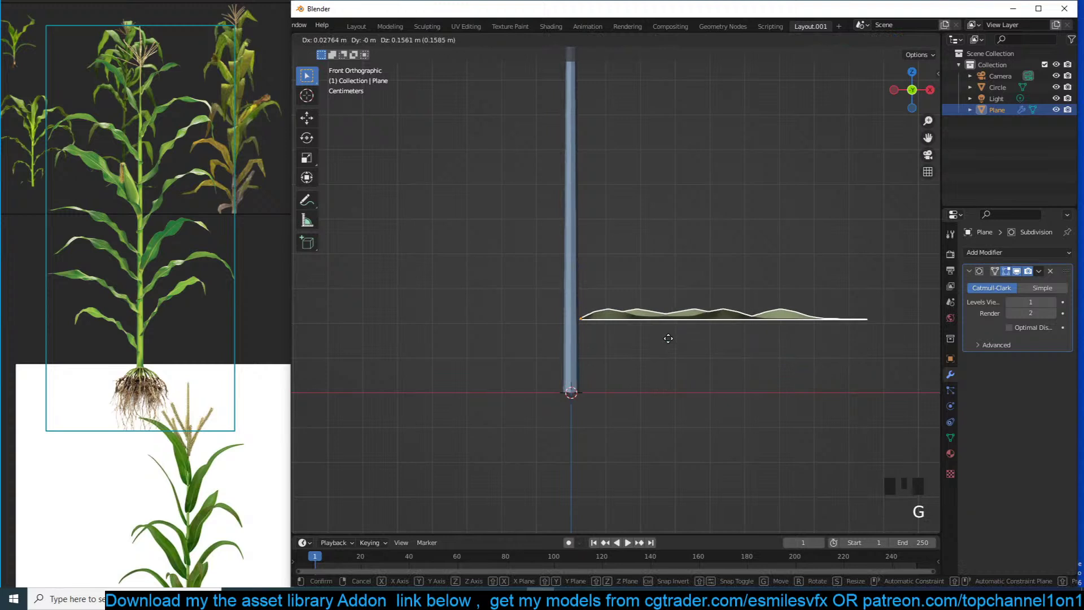
click(671, 342)
Snap the 3D cursor to the leaf's base vertex and set the pivot point to 3D Cursor
key(Tab)
click(580, 320)
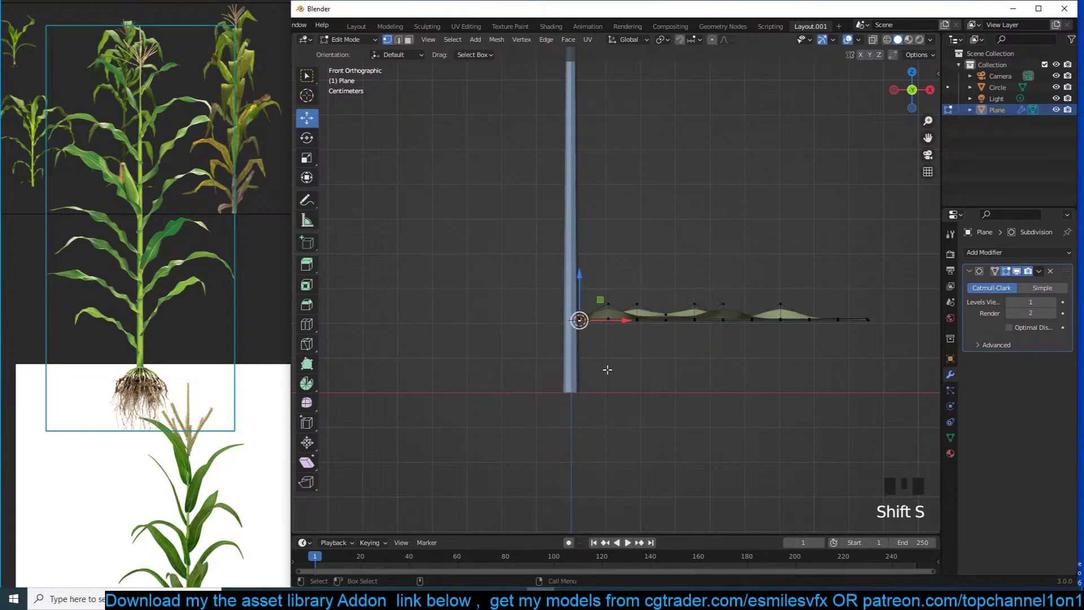
key(period)
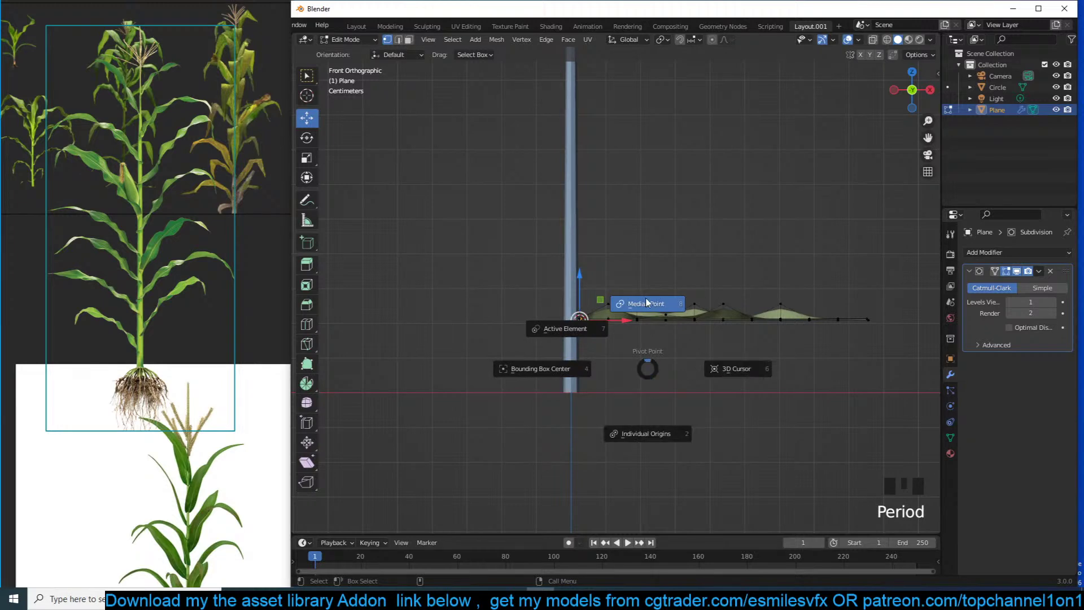
click(734, 374)
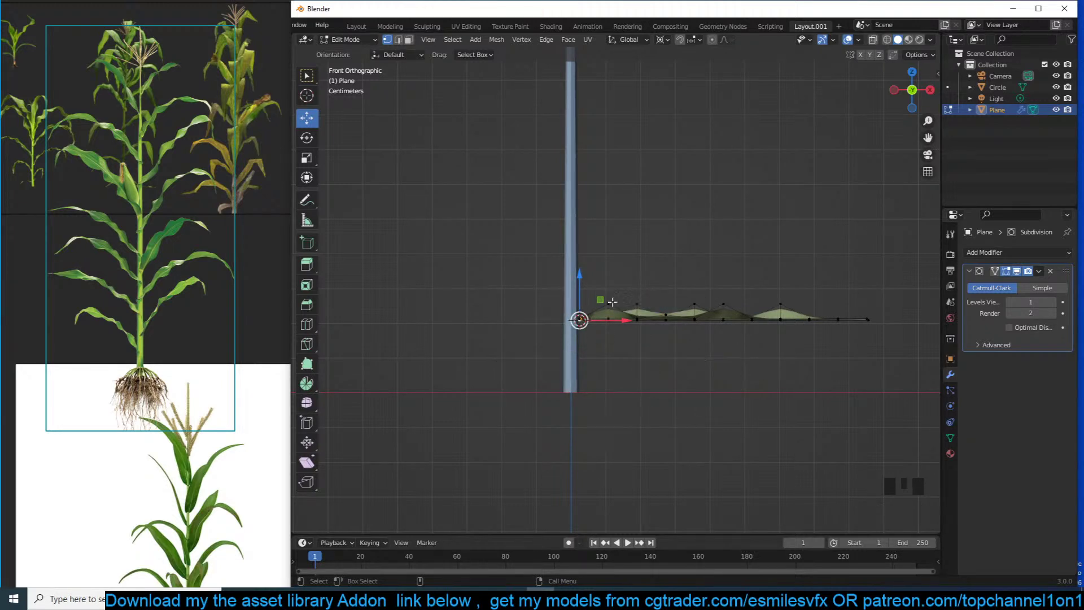
Turn on X-ray display and select the vertices at the leaf's tip
key(r)
key(a)
click(872, 316)
key(alt+z)
drag(851, 276, 903, 362)
key(alt+z)
drag(849, 280, 885, 346)
key(r)
right_click(896, 368)
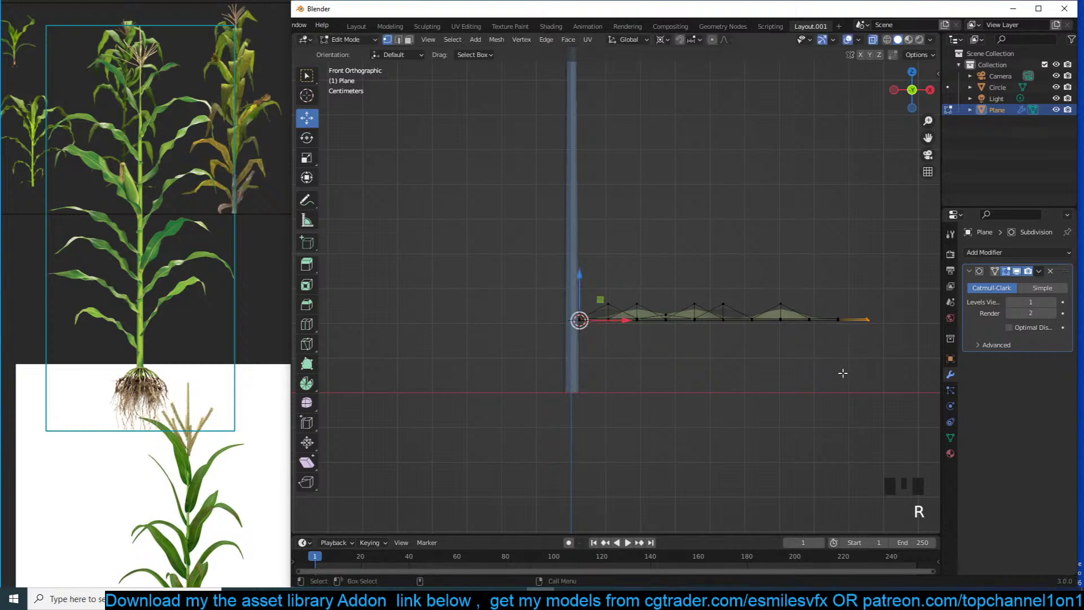
key(r)
scroll(802, 500, down, 3)
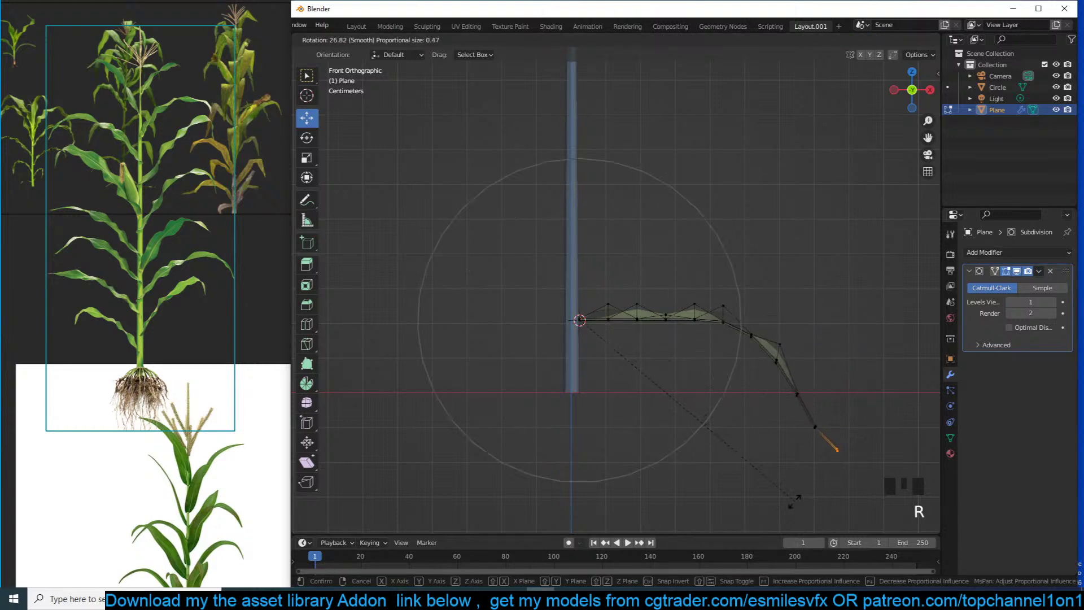
right_click(760, 497)
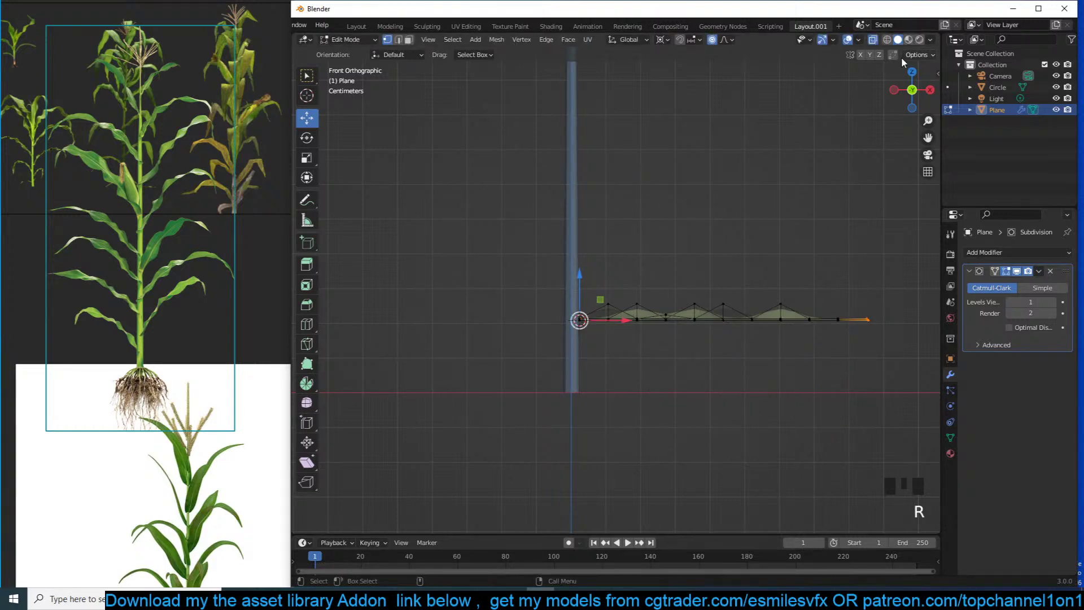
Bend the leaf downward by rotating its tip around the 3D cursor, using Sharp proportional falloff with a size of 0.75
click(730, 42)
click(694, 146)
click(696, 136)
drag(860, 269, 893, 350)
key(r)
scroll(756, 450, down, 2)
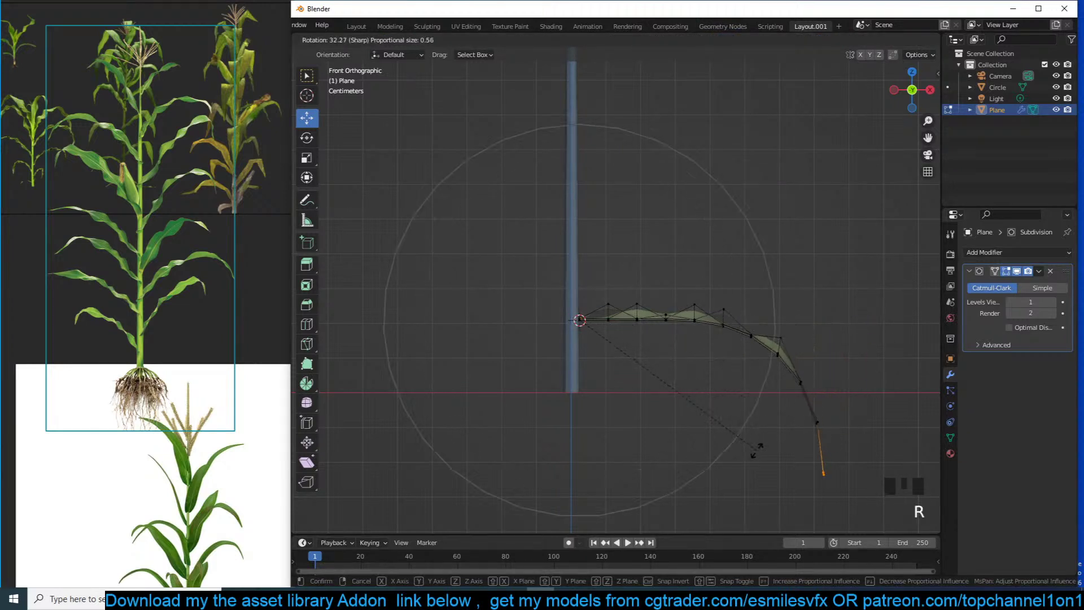
scroll(729, 443, down, 4)
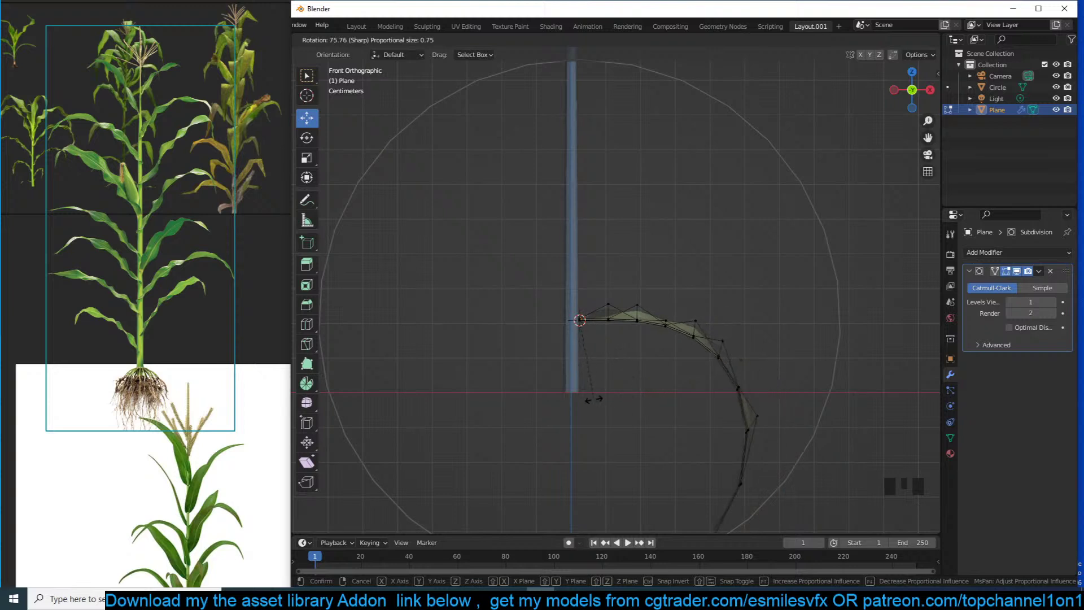
click(651, 379)
Rotate the whole leaf mesh upward about its base so it arches away from the stalk, and turn off X-ray display
key(Tab)
key(Tab)
key(a)
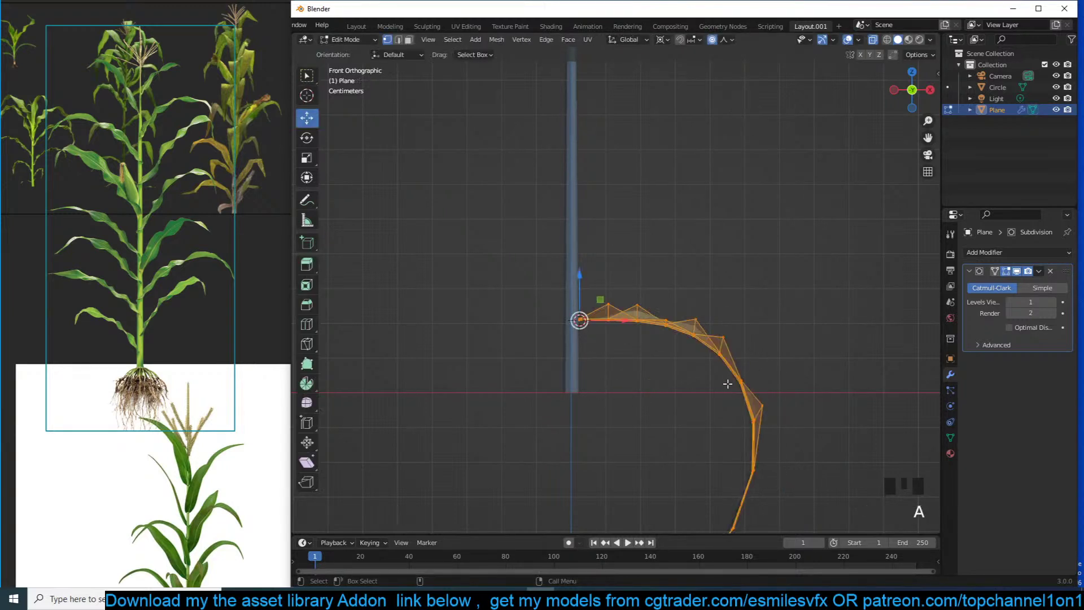
key(r)
click(659, 226)
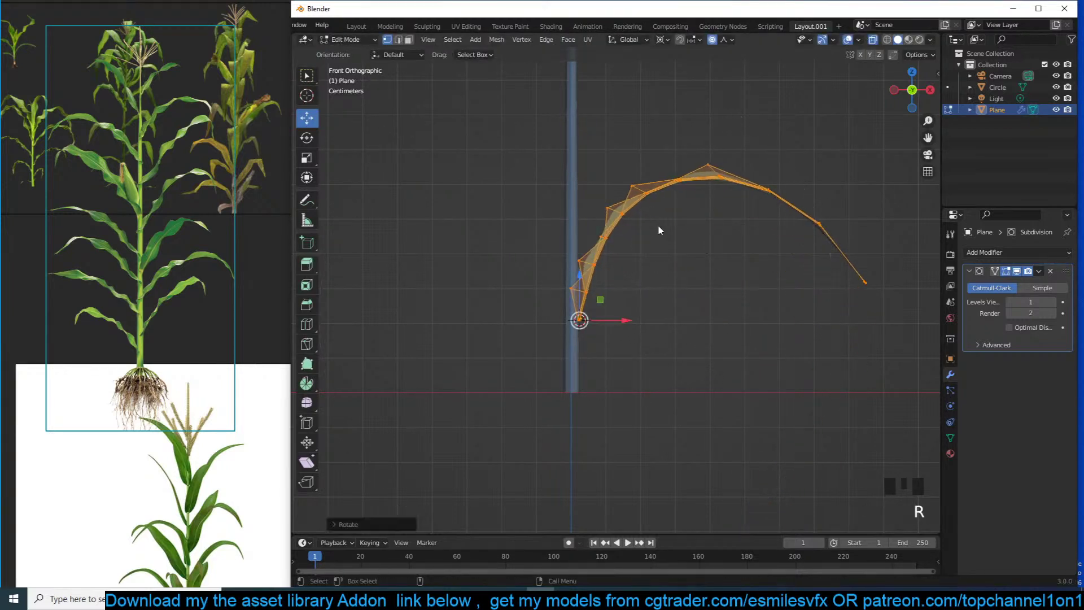
key(Tab)
key(alt+z)
key(grave)
middle_drag(694, 239, 791, 252)
Select the crosswise row of vertices on the rising part of the leaf and switch the pivot point to the selection's own centre
key(Tab)
key(grave)
key(grave)
middle_drag(650, 181, 611, 175)
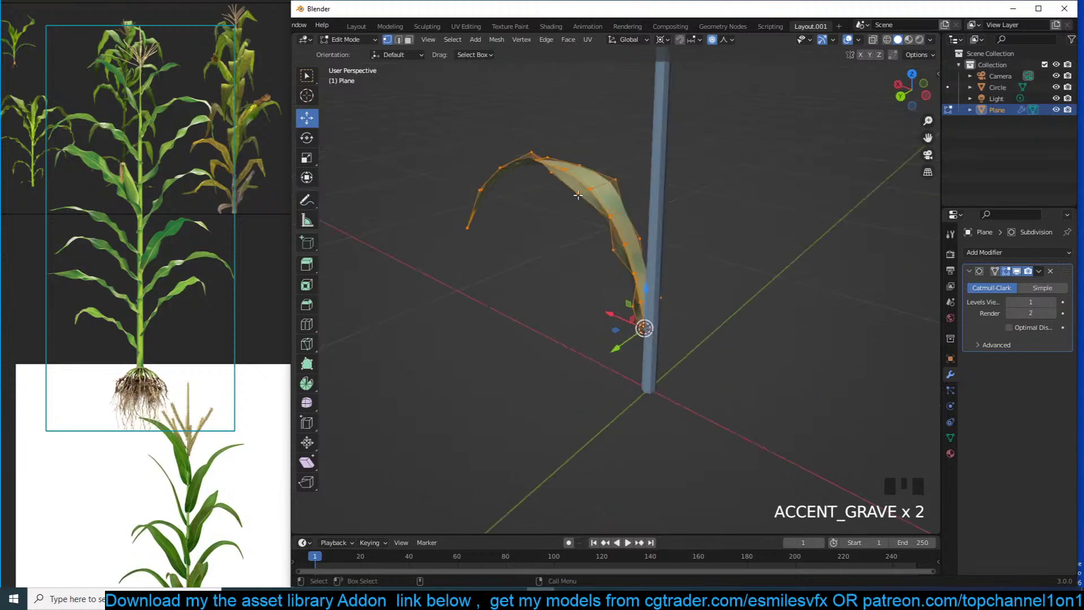
click(611, 175)
key(grave)
middle_drag(659, 227, 643, 233)
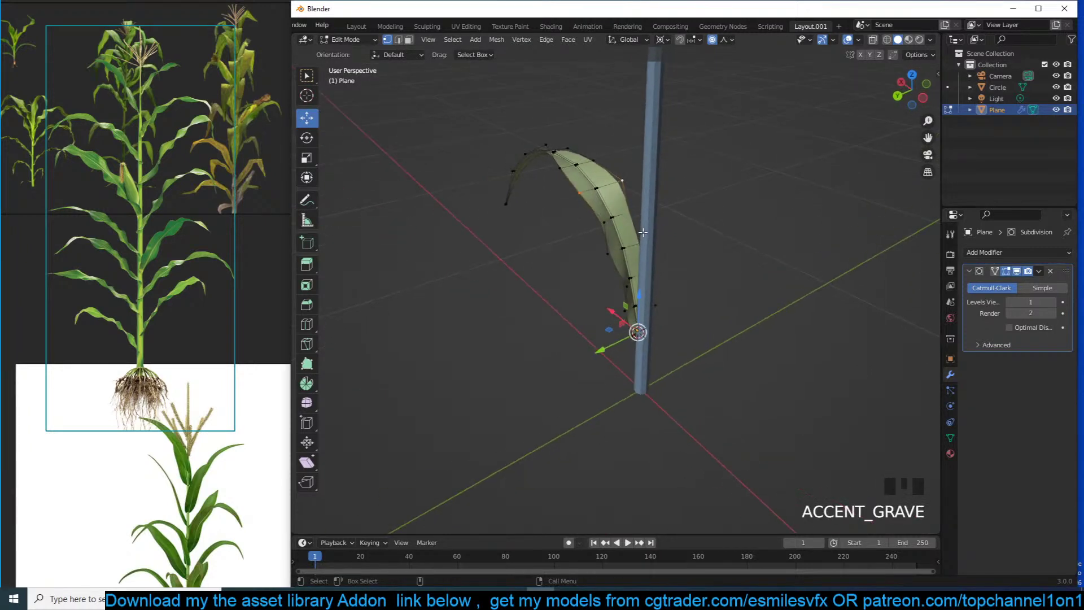
key(period)
click(685, 218)
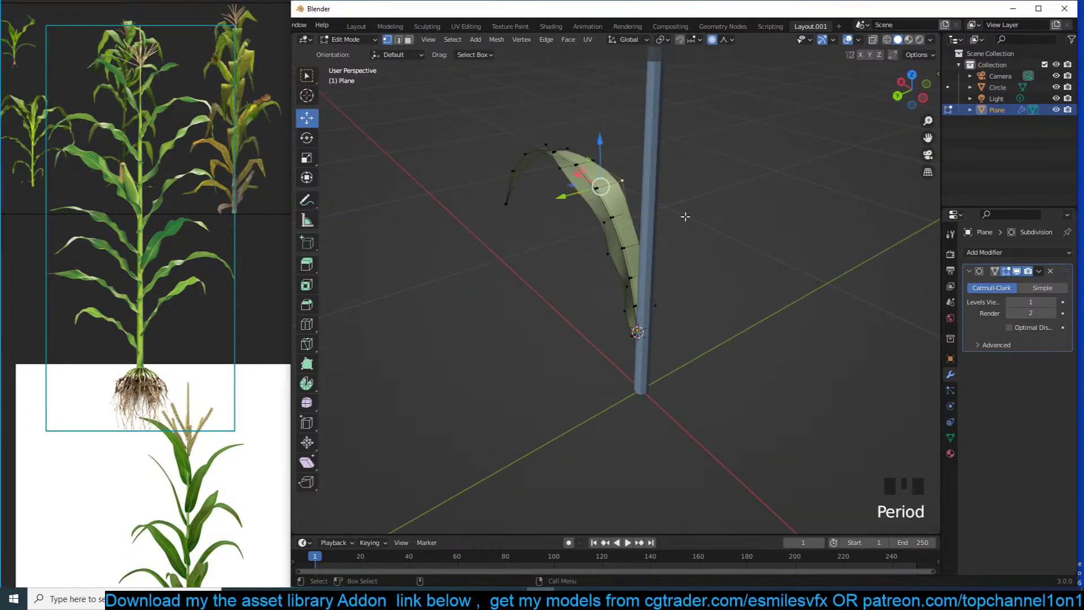
Twist the selected row around global X with Sharp proportional editing at a size of 0.26
key(grave)
key(r)
key(x)
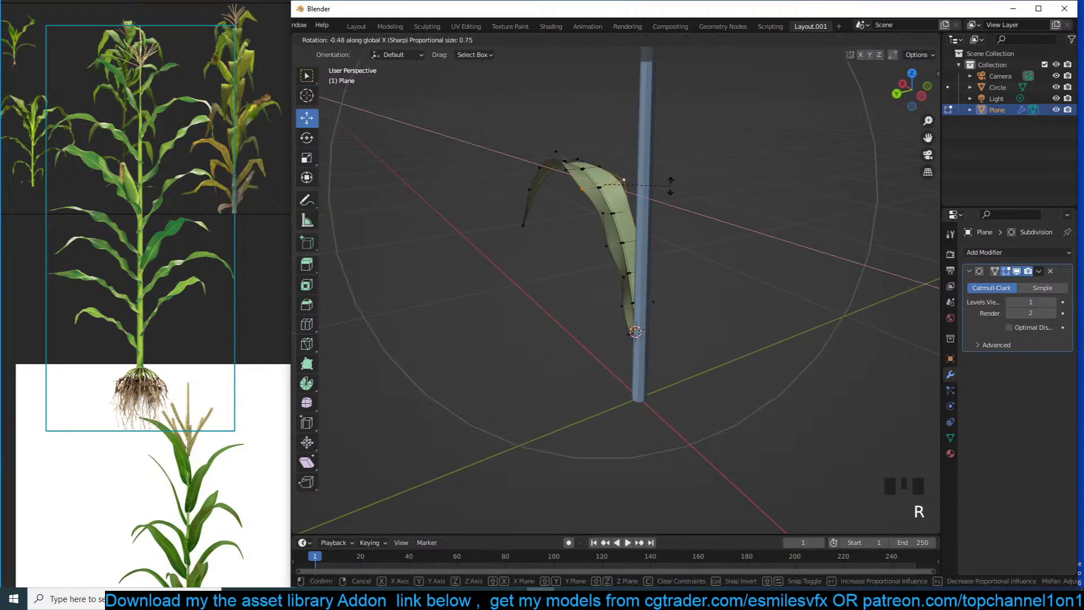
scroll(667, 166, up, 11)
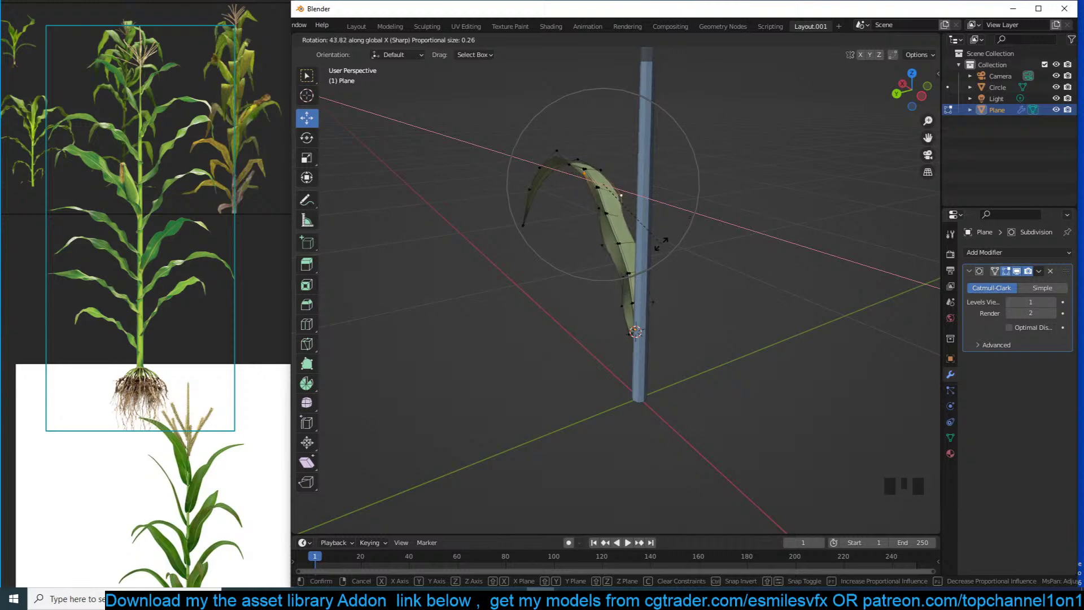
click(640, 251)
Turn off proportional editing and pull two outer edge vertices near the leaf's base toward the stalk in front view
key(grave)
middle_drag(639, 252, 539, 208)
scroll(687, 198, up, 3)
key(grave)
scroll(680, 234, down, 2)
key(KP_1)
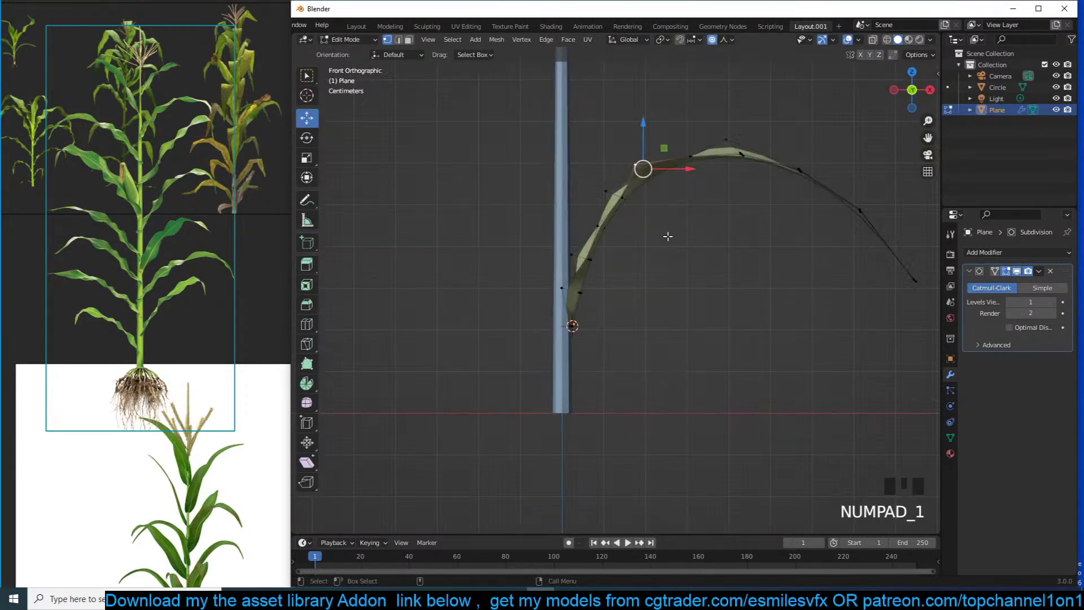
click(569, 266)
key(g)
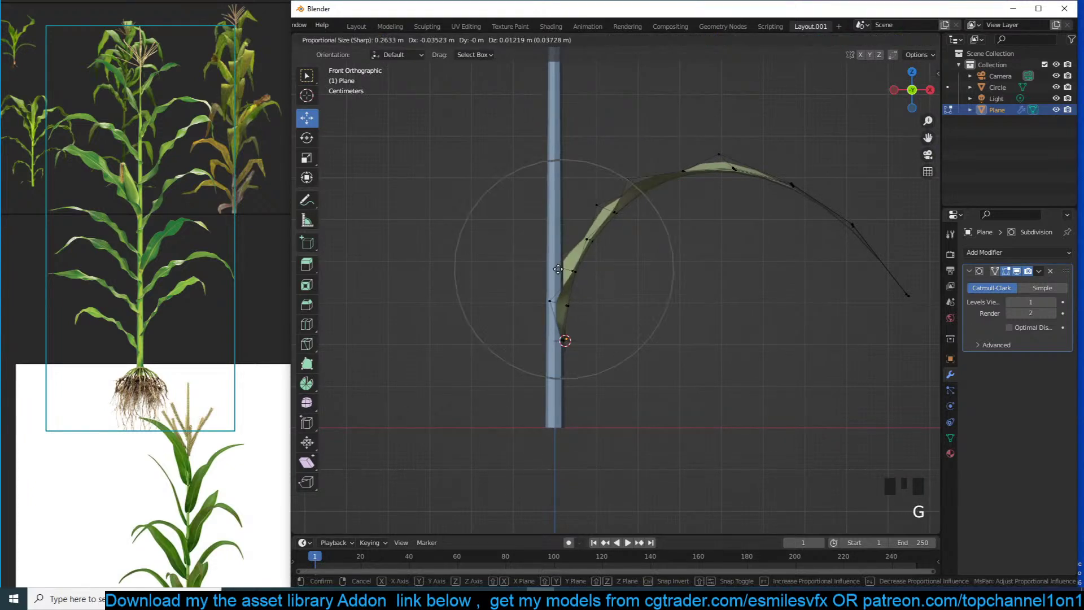
click(558, 269)
key(g)
click(636, 302)
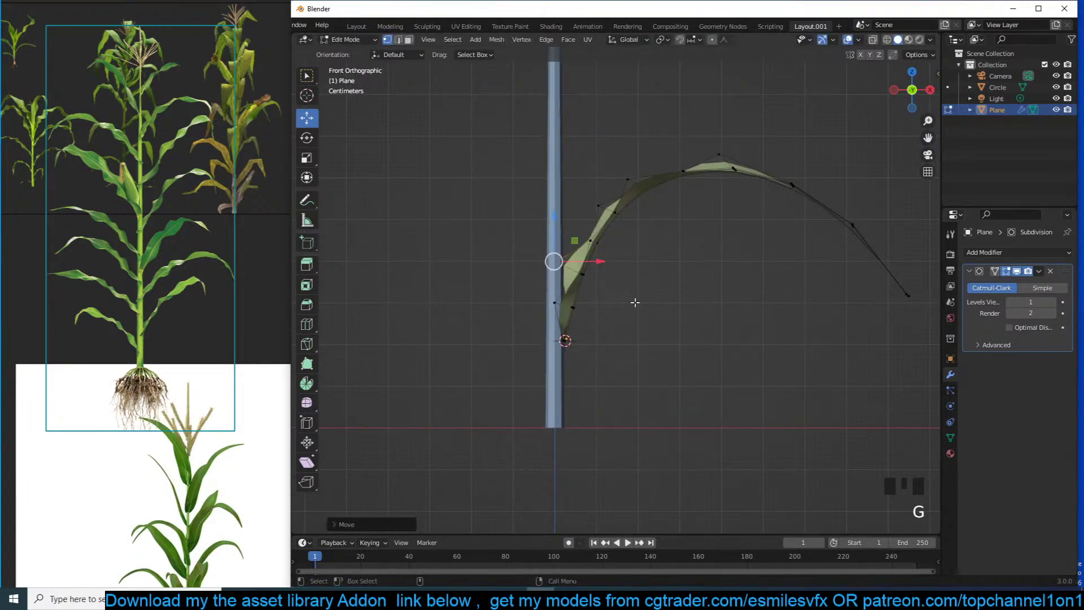
click(558, 301)
key(g)
click(549, 296)
Move three vertices along the leaf's upper edge outward to exaggerate its wavy outline
click(607, 172)
key(g)
click(586, 191)
click(598, 205)
key(g)
click(593, 201)
click(720, 154)
key(g)
click(719, 140)
Pull one lower edge vertex down near the leaf's crest and another outward on its rising part to widen the waves
click(737, 183)
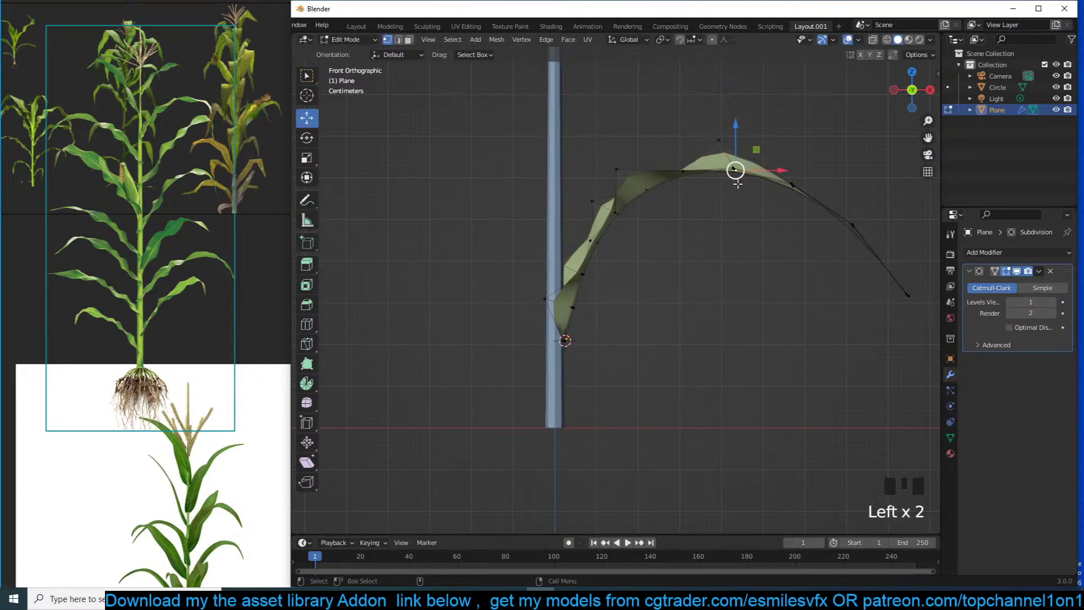
key(grave)
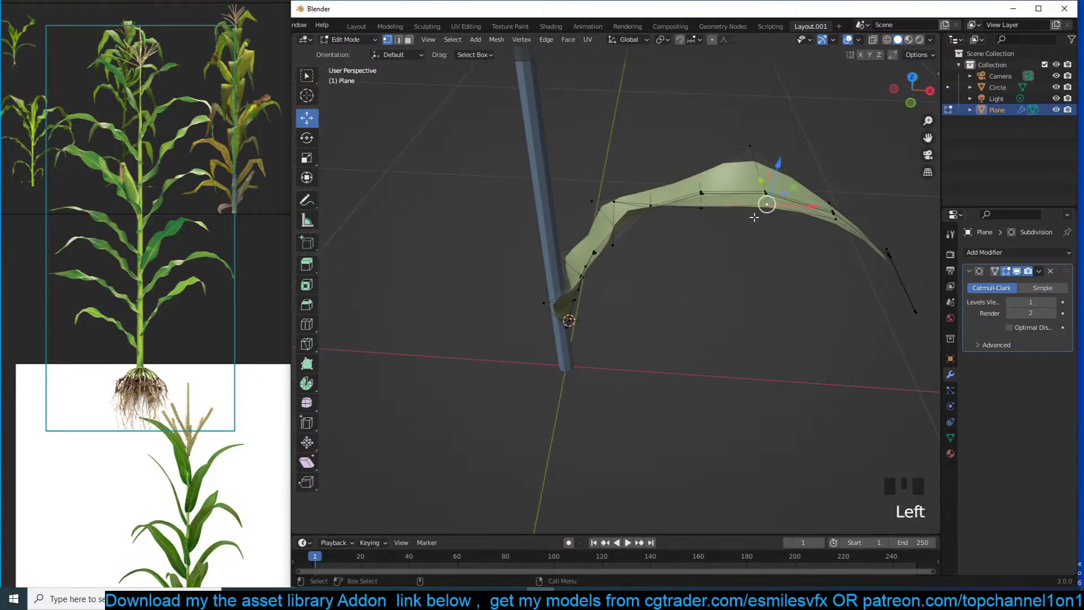
key(KP_1)
key(g)
click(754, 239)
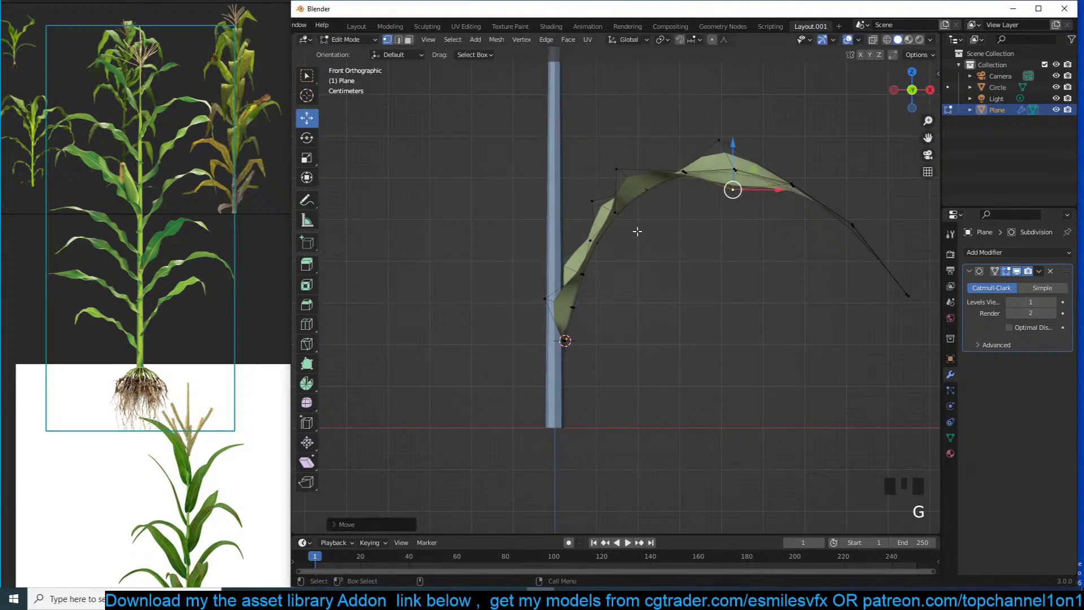
click(599, 244)
key(g)
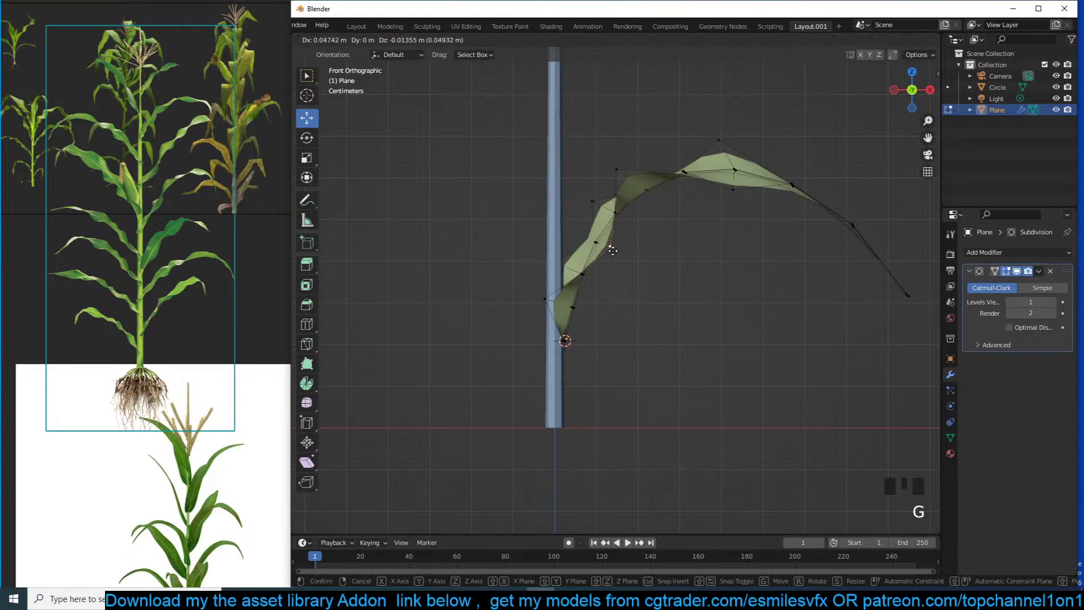
click(612, 250)
Select the entire leaf mesh and UV unwrap it
key(grave)
middle_drag(641, 277, 600, 323)
middle_drag(624, 288, 602, 321)
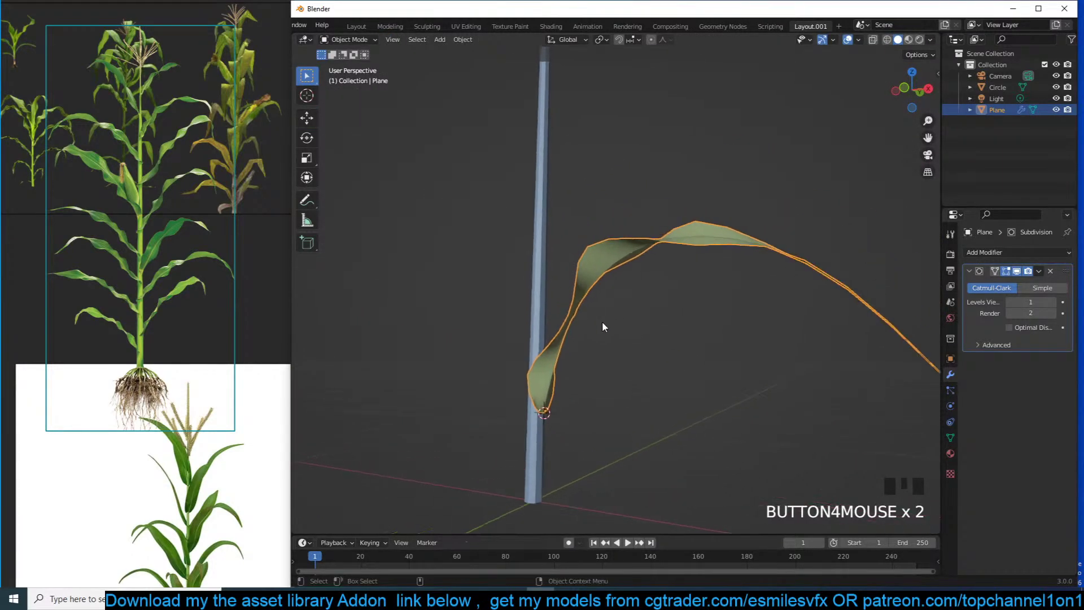
key(Tab)
key(a)
key(u)
click(648, 270)
key(Tab)
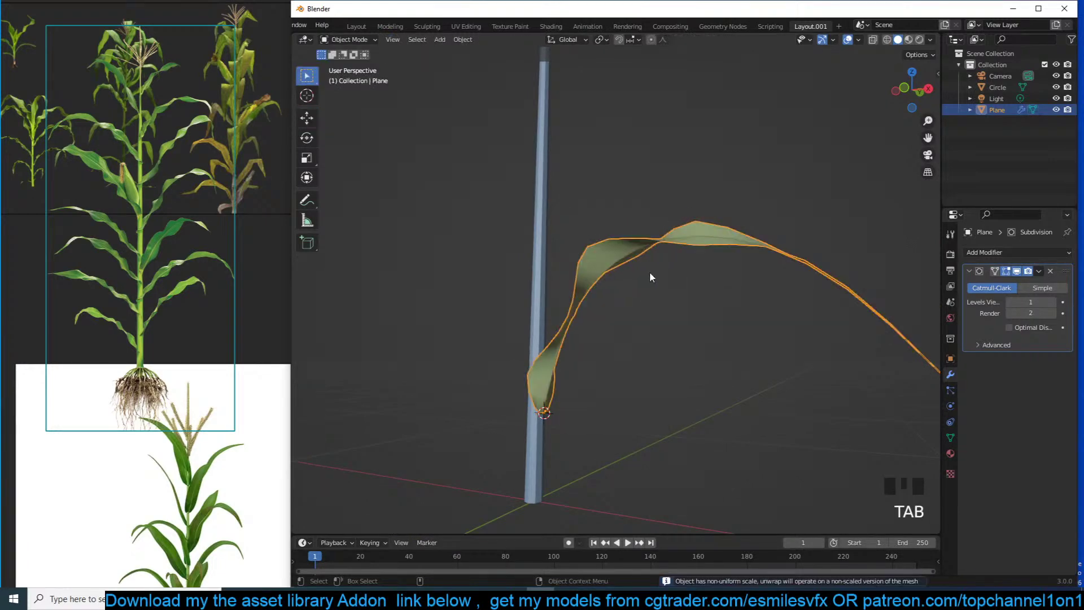
Create a corn field folder in D:\models\2022\feb and save the project there as corn field.blend
key(ctrl+s)
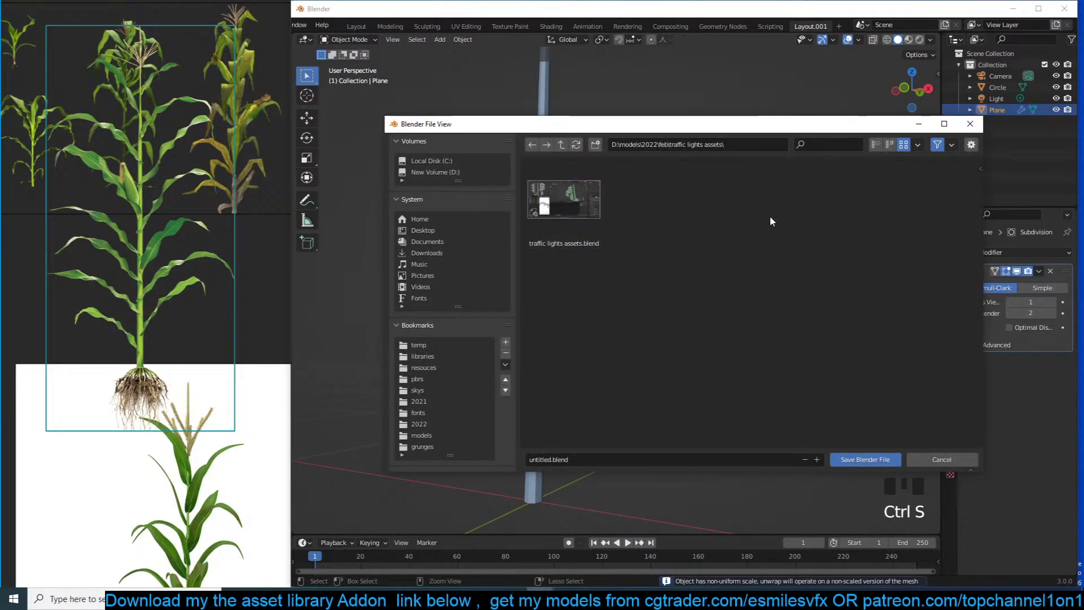
click(567, 146)
click(596, 145)
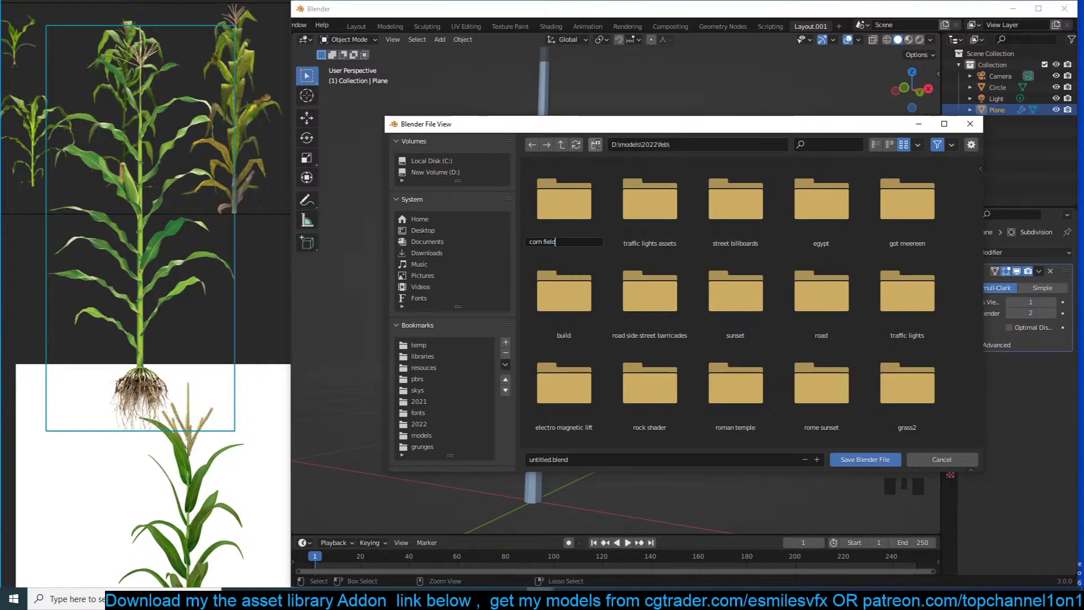
double_click(584, 192)
click(633, 459)
text(corn field)
click(845, 458)
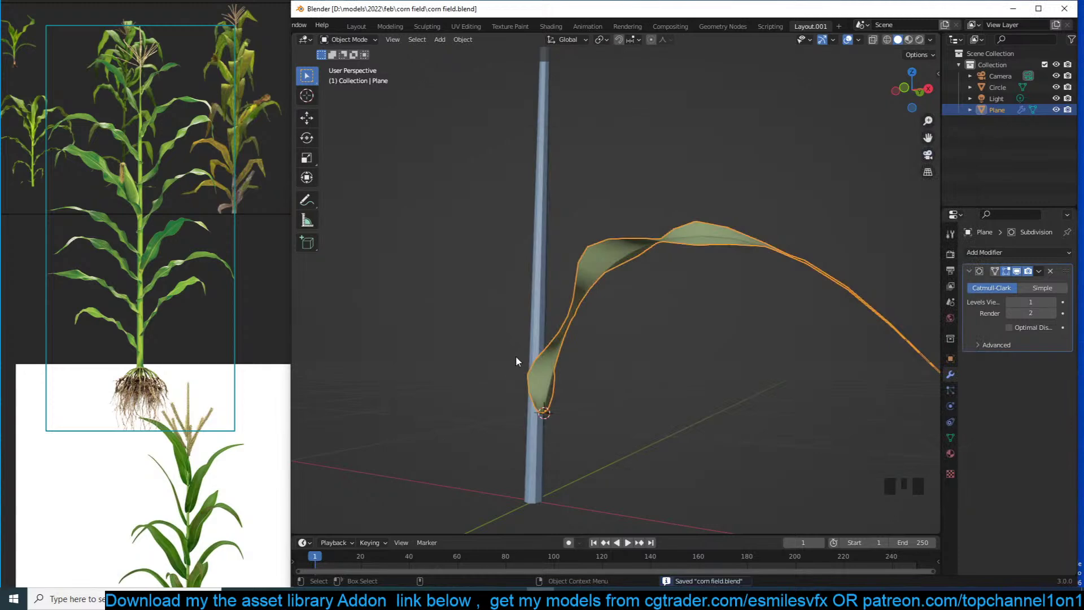
Shade the stalk smooth and reselect the leaf object in front view
right_click(547, 308)
click(657, 245)
key(KP_1)
key(KP_7)
key(KP_1)
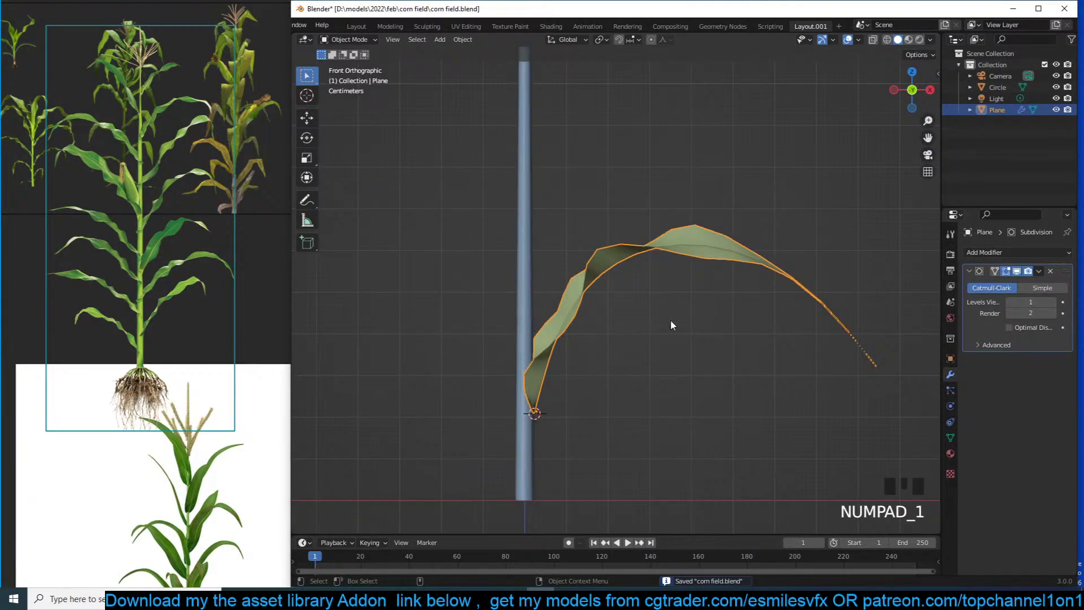
scroll(681, 252, down, 3)
scroll(681, 253, up, 1)
shift+middle_drag(636, 251, 631, 273)
shift+middle_drag(592, 328, 599, 346)
key(Tab)
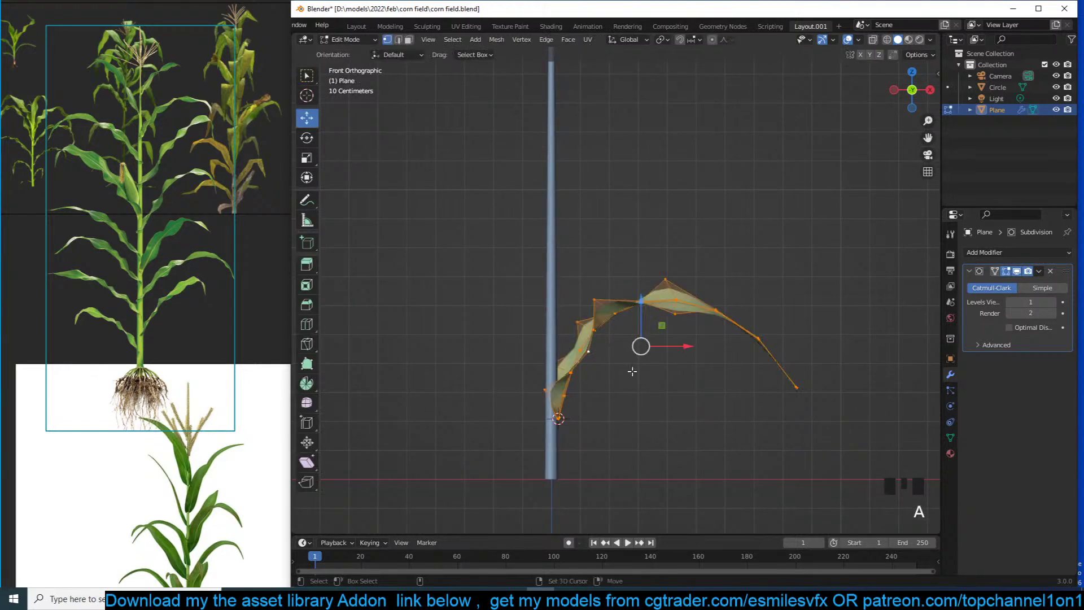
key(Tab)
key(shift+d)
click(702, 194)
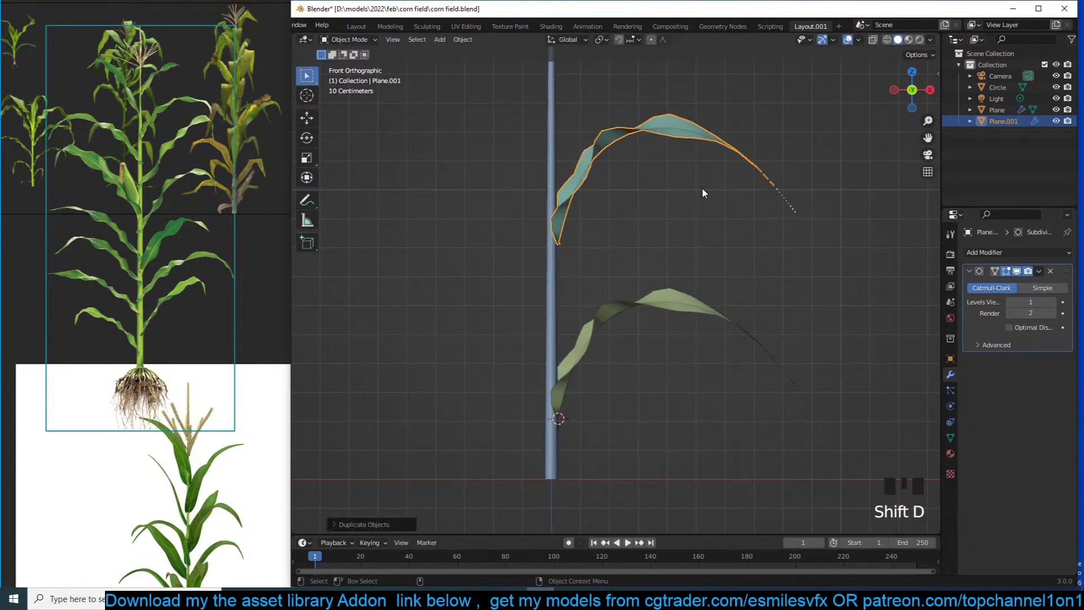
key(x)
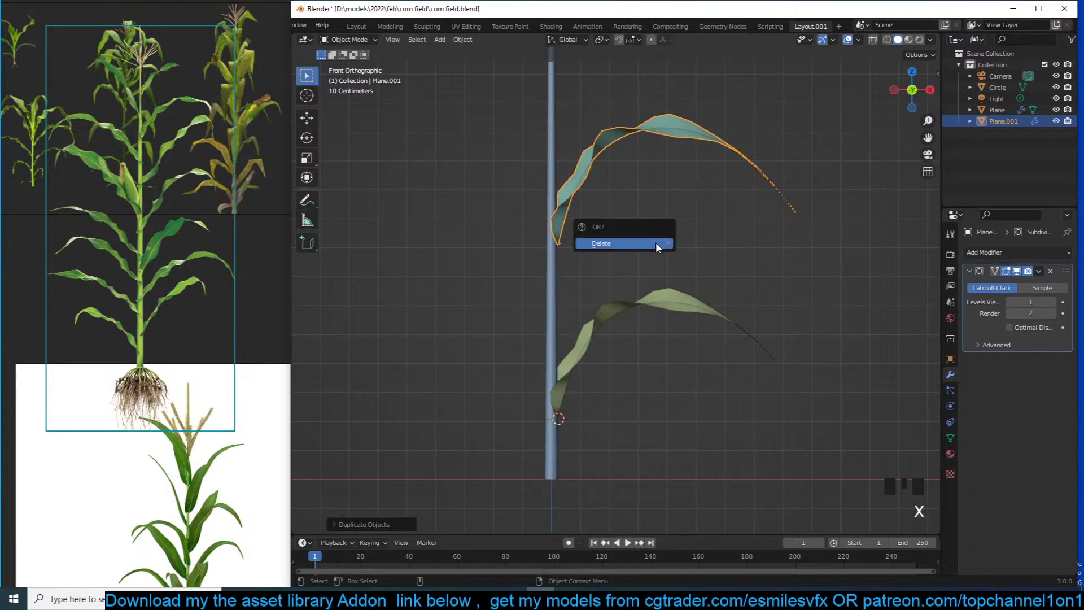
click(655, 242)
Select the row of vertices at the leaf's base and extrude it straight down along the stalk
click(589, 357)
scroll(608, 359, up, 3)
shift+middle_drag(608, 359, 666, 279)
middle_drag(576, 316, 666, 344)
key(Tab)
shift+middle_drag(649, 396, 674, 212)
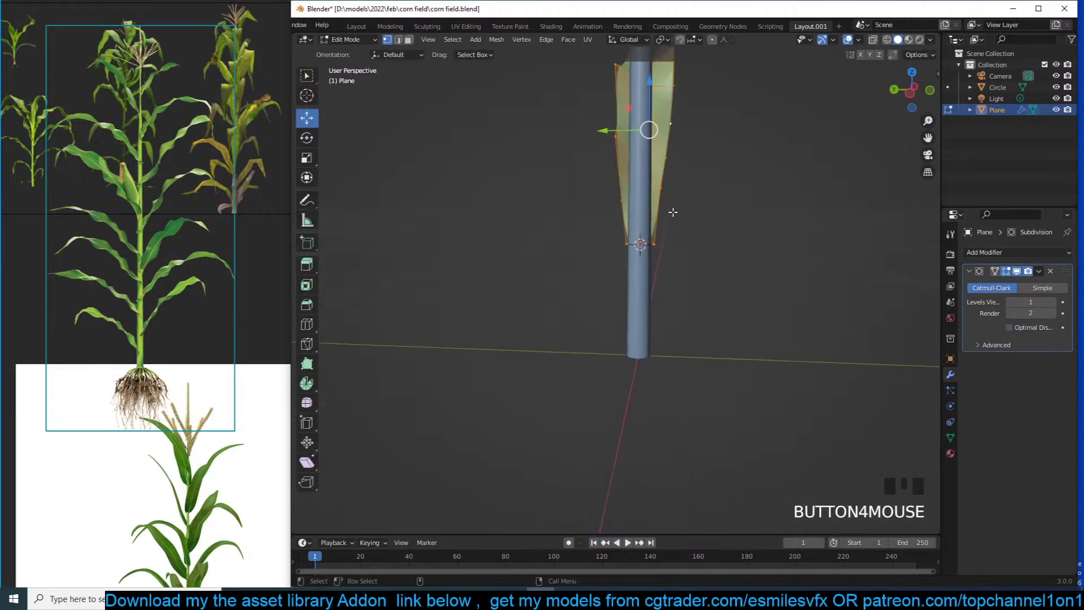
shift+click(632, 251)
alt+click(647, 246)
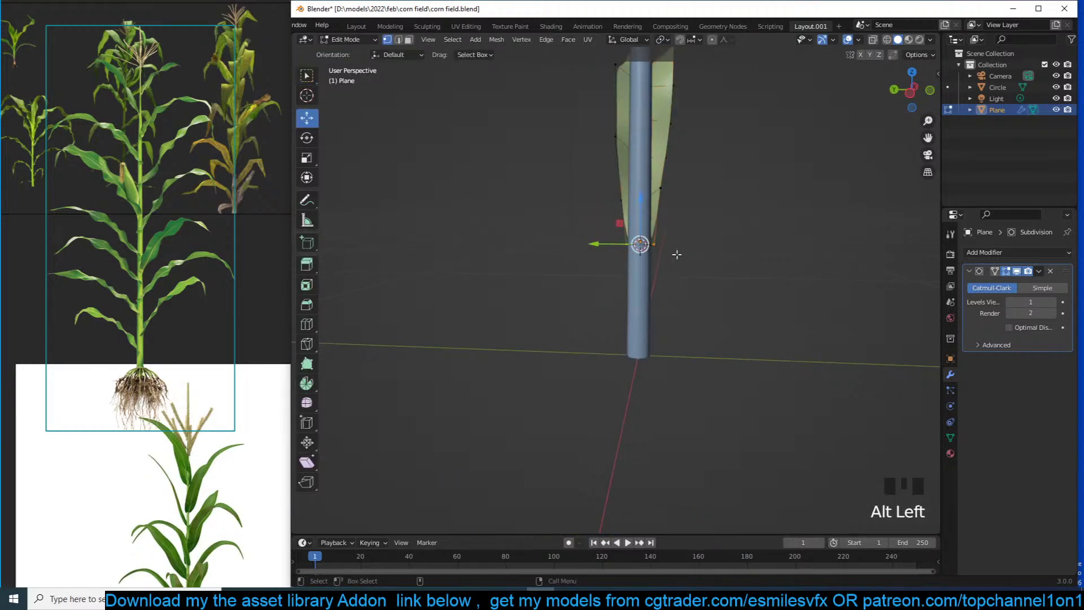
key(KP_3)
scroll(676, 255, down, 8)
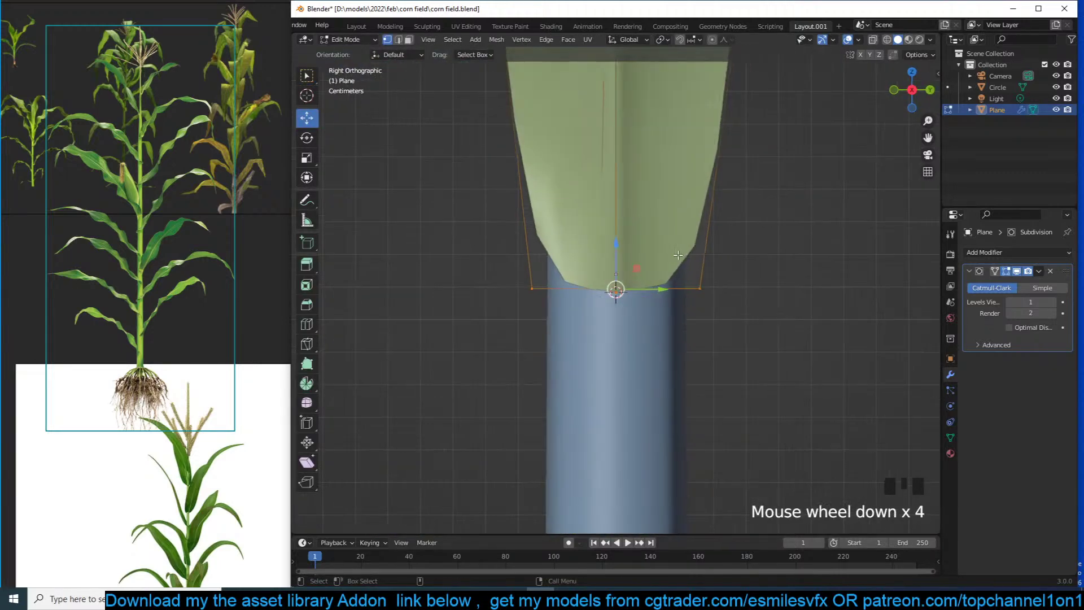
key(e)
click(665, 437)
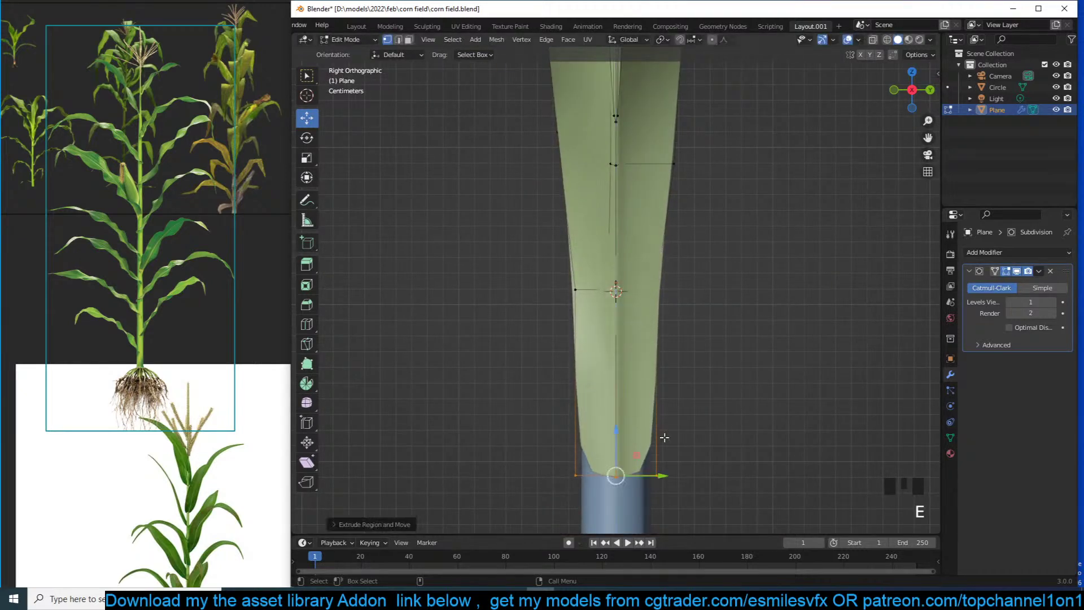
Extrude both side edges of the new base strip backward past the stalk in front view and scale them
key(2)
click(657, 367)
shift+click(576, 374)
key(grave)
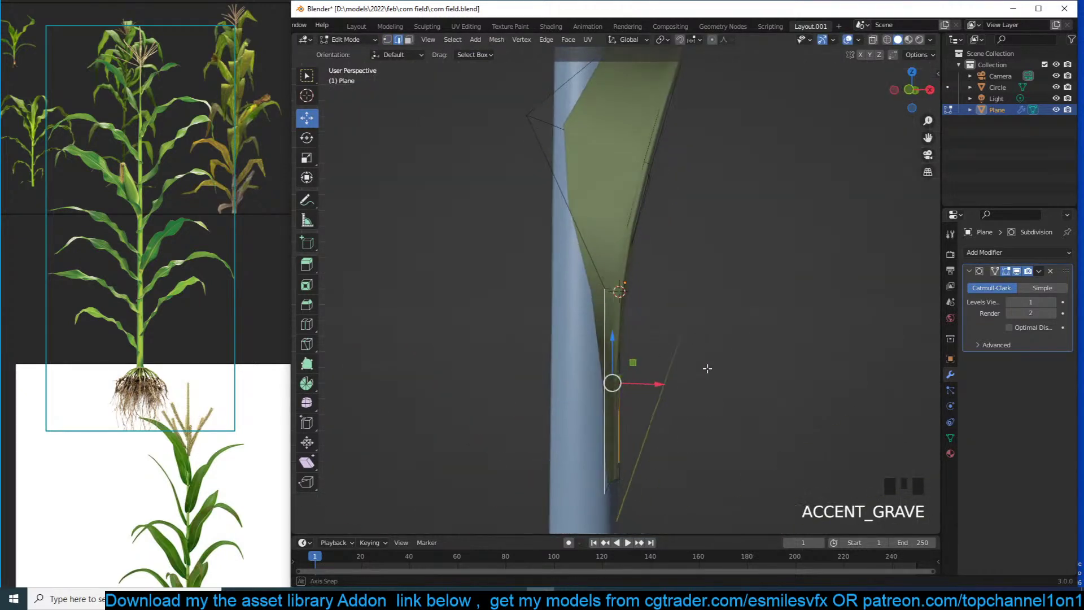
key(KP_1)
click(655, 383)
key(e)
click(573, 389)
click(562, 389)
key(s)
click(530, 439)
Flatten the bottom edge row of the leaf sheath by scaling it to 0 along Z
key(1)
alt+click(522, 443)
key(s)
key(z)
key(0)
click(600, 375)
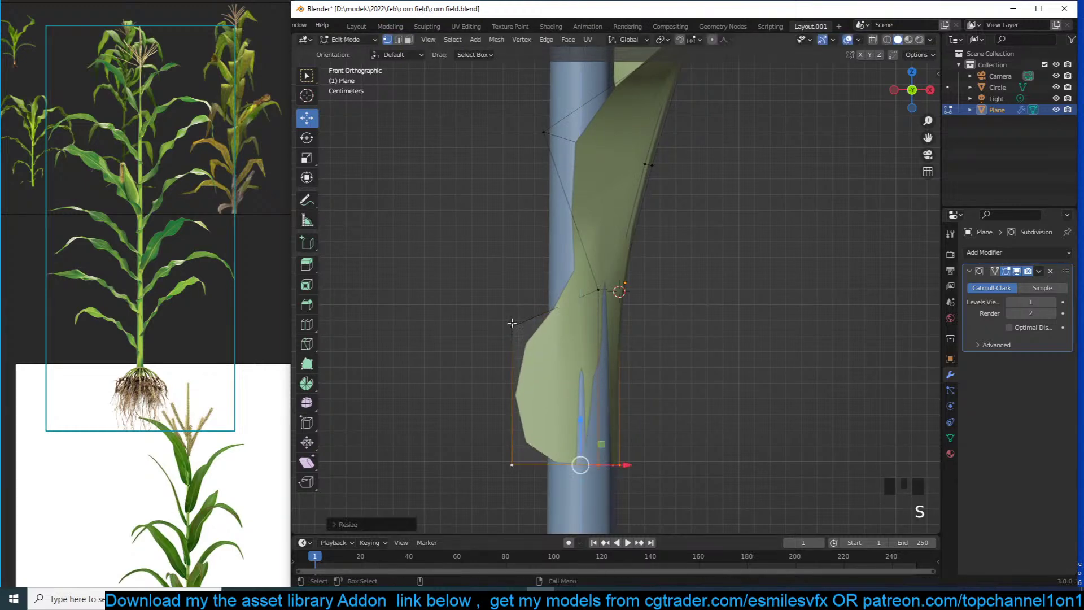
Select the two rear vertical edges of the leaf sheath and scale them along Y to fit around the stalk
scroll(601, 378, down, 4)
key(grave)
scroll(660, 381, up, 3)
key(grave)
alt+click(659, 398)
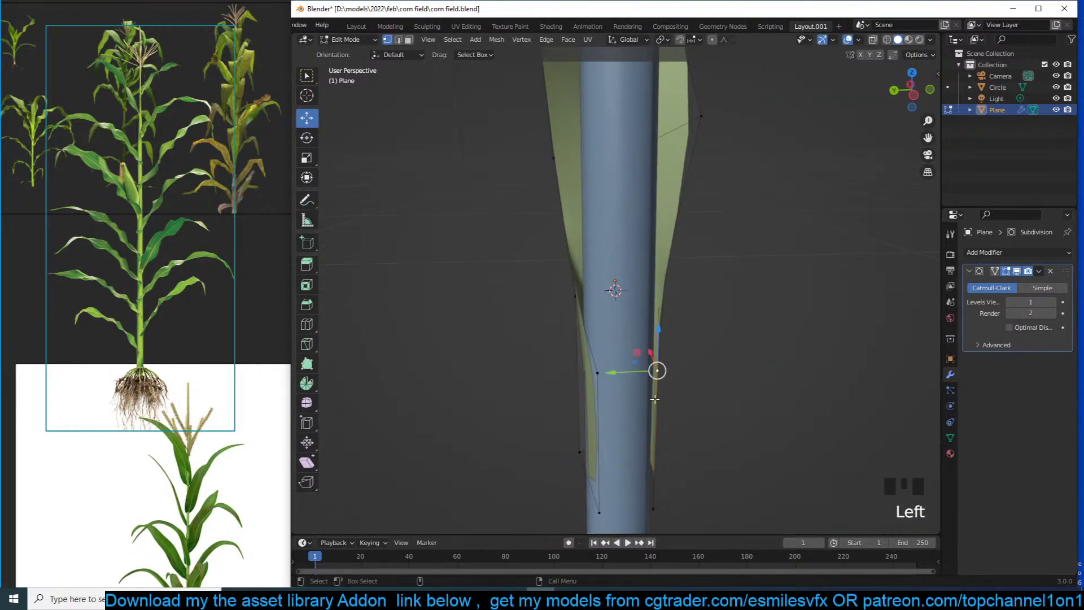
key(grave)
key(2)
shift+click(706, 418)
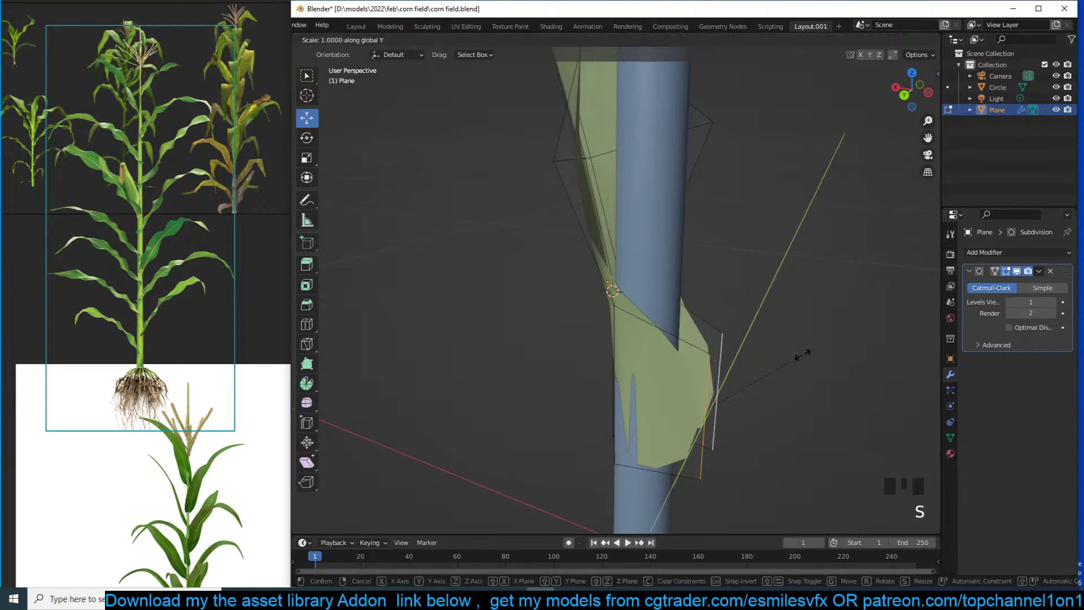
click(697, 404)
Add a vertical loop cut to one side panel of the leaf sheath and move it outward around the stalk
key(ctrl+r)
click(669, 343)
click(670, 344)
middle_drag(670, 344, 622, 353)
drag(589, 414, 575, 413)
Add a vertical loop cut to the opposite side panel of the leaf sheath and shift it along Y
middle_drag(644, 373, 607, 339)
key(ctrl+r)
click(606, 339)
key(ctrl+r)
click(618, 362)
click(619, 362)
drag(572, 384, 581, 398)
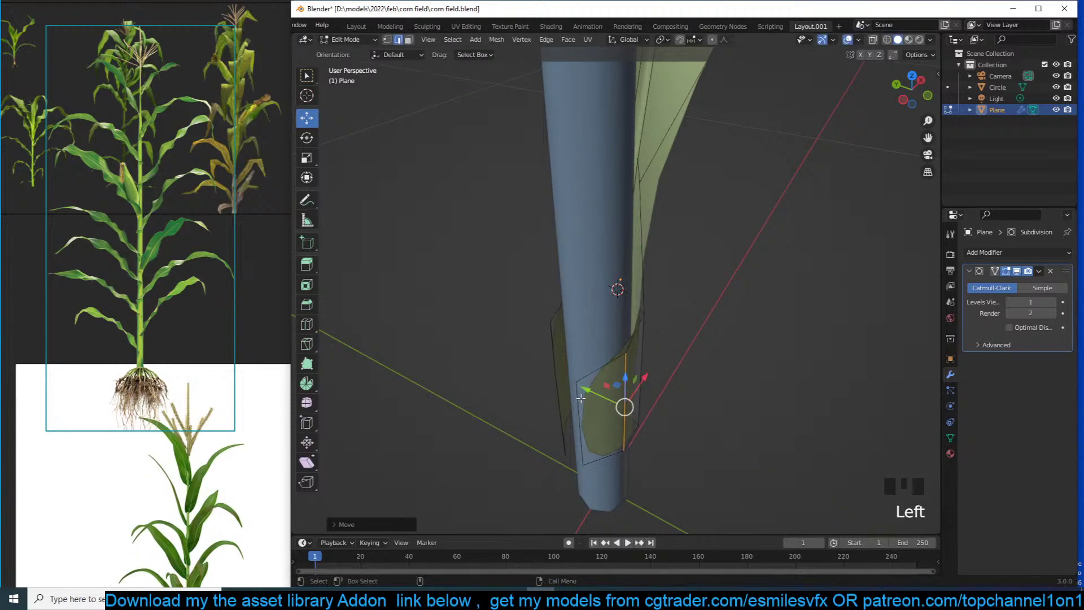
Select the two free vertical edges of the leaf sheath and move them along X around the stalk
shift+click(552, 397)
middle_drag(630, 395, 734, 403)
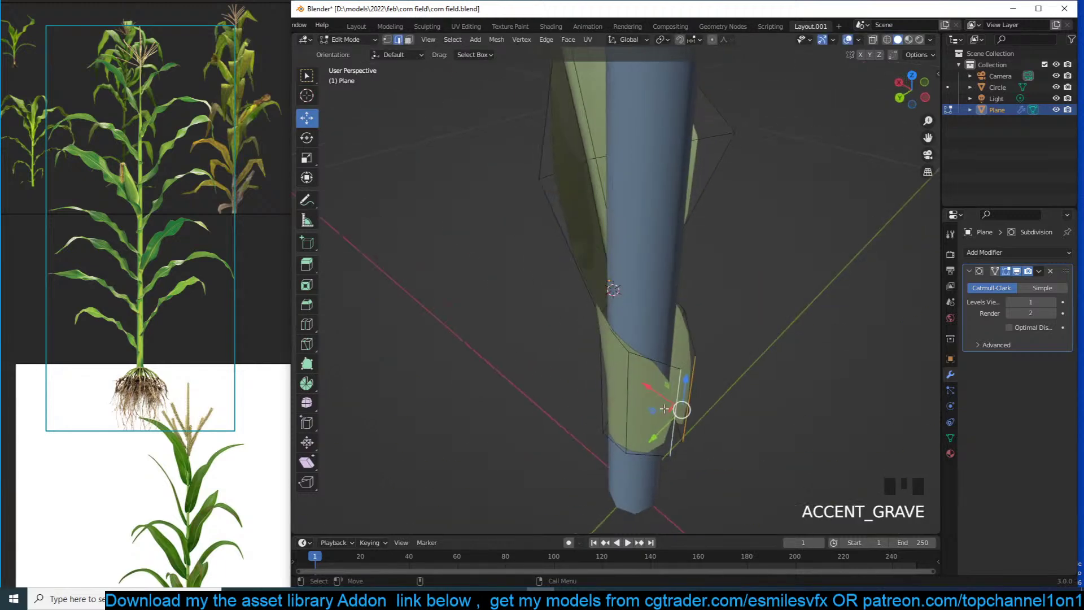
drag(650, 388, 633, 380)
key(grave)
middle_drag(669, 336, 829, 306)
Add horizontal loop cuts near the top of the leaf sheath and scale a loop outward to form a raised collar
key(grave)
mouse_move(709, 390)
middle_down()
mouse_move(740, 393)
mouse_move(674, 397)
mouse_move(687, 368)
mouse_move(638, 348)
middle_up()
scroll(741, 392, up, 1)
key(grave)
key(grave)
key(grave)
mouse_move(686, 322)
middle_down()
mouse_move(669, 281)
mouse_move(680, 276)
middle_up()
key(ctrl+r)
click(690, 272)
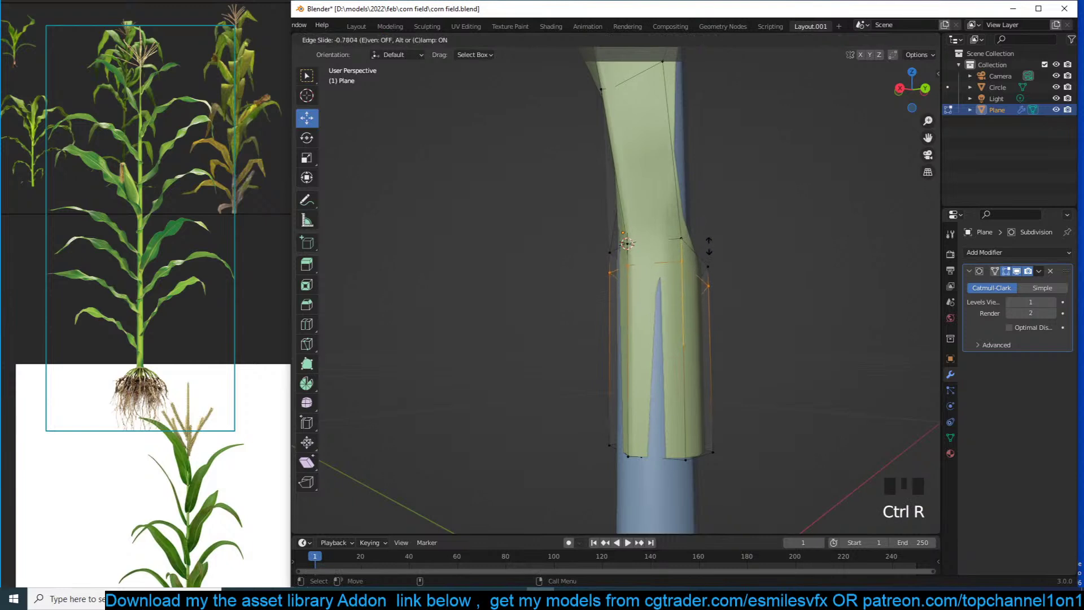
click(718, 238)
key(s)
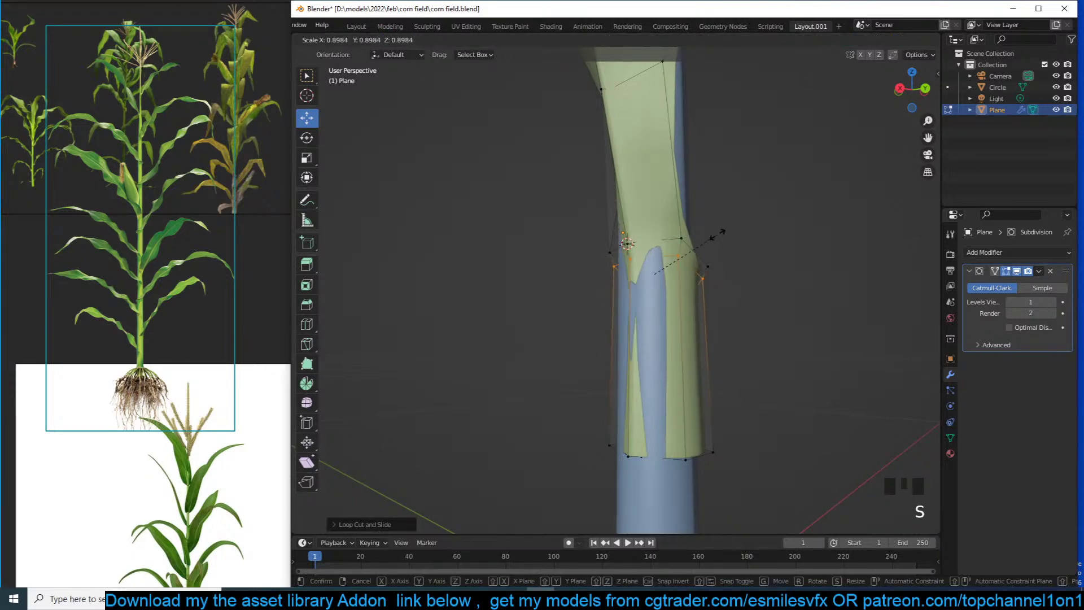
click(683, 251)
key(s)
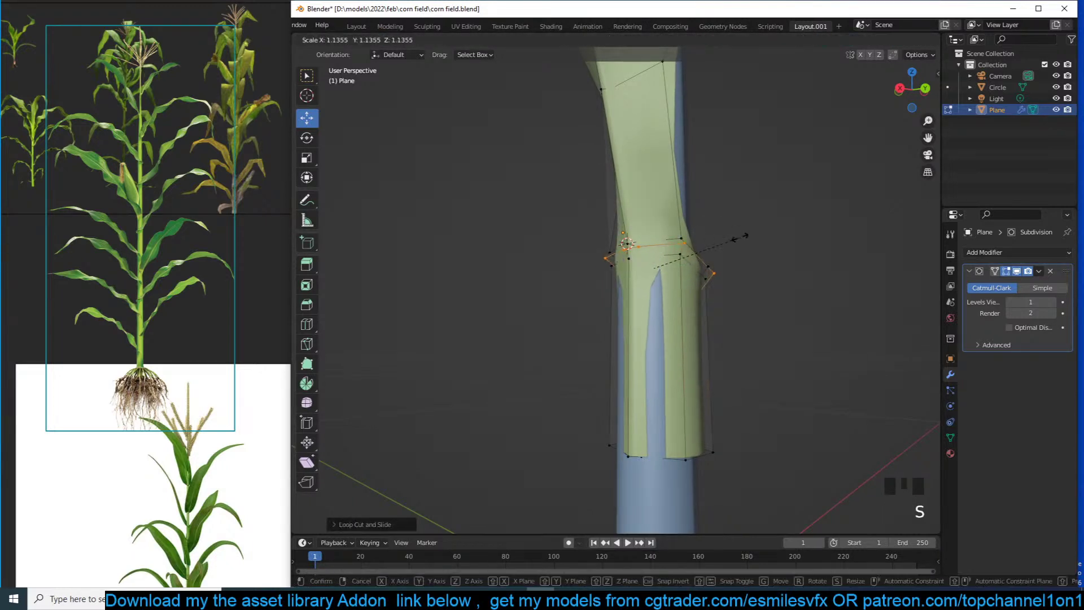
click(745, 237)
Select the edge loop at the collar of the leaf sheath and adjust its thickness with Shrink/Fatten
key(grave)
middle_drag(746, 251, 761, 270)
key(grave)
middle_drag(666, 272, 767, 282)
scroll(625, 252, up, 3)
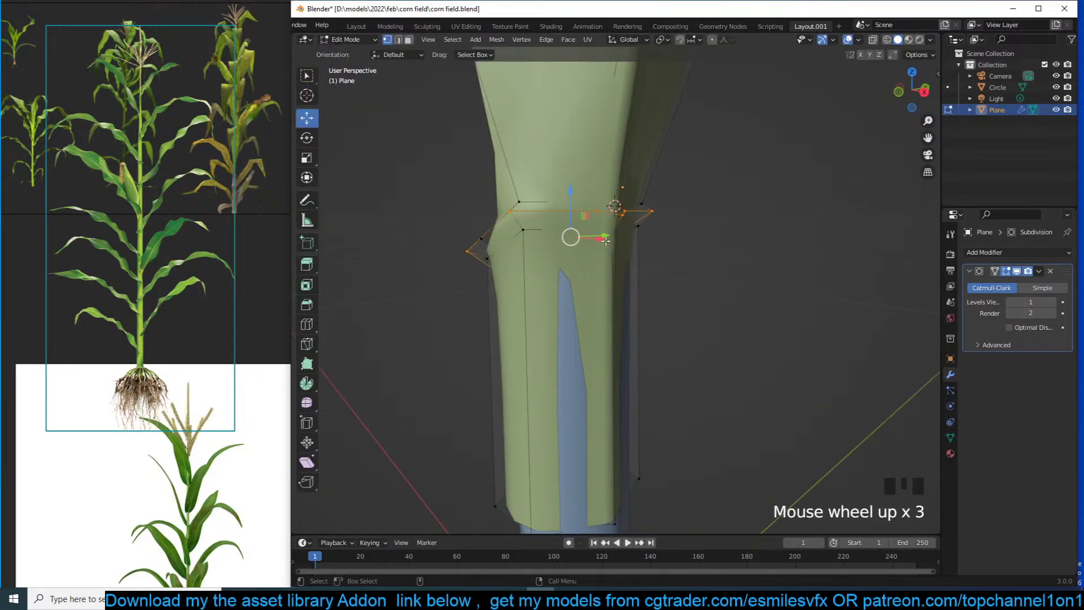
middle_drag(531, 230, 571, 220)
key(grave)
key(grave)
middle_drag(621, 190, 655, 230)
click(518, 223)
click(517, 223)
key(grave)
key(alt+s)
click(665, 235)
key(alt+s)
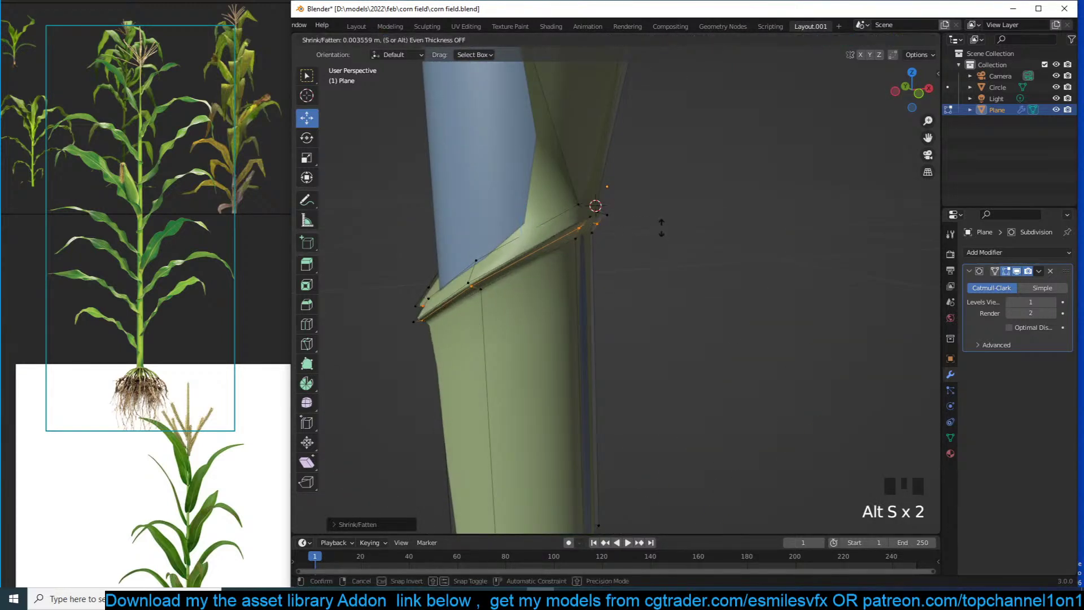
click(670, 246)
drag(534, 214, 543, 227)
Leave edit mode and examine the wrapped sheath, its collar and the leaf from several sides
key(Tab)
scroll(588, 271, down, 4)
key(grave)
middle_drag(616, 311, 376, 277)
scroll(569, 321, down, 3)
click(570, 320)
scroll(698, 268, down, 3)
shift+middle_drag(698, 269, 627, 336)
scroll(697, 313, up, 4)
scroll(625, 350, up, 2)
shift+middle_drag(618, 376, 588, 230)
click(619, 419)
Select the two sheath faces where the stalk pokes through and push them outward about 0.007 m with Shrink/Fatten
key(Tab)
key(grave)
middle_drag(619, 418, 669, 474)
key(grave)
key(grave)
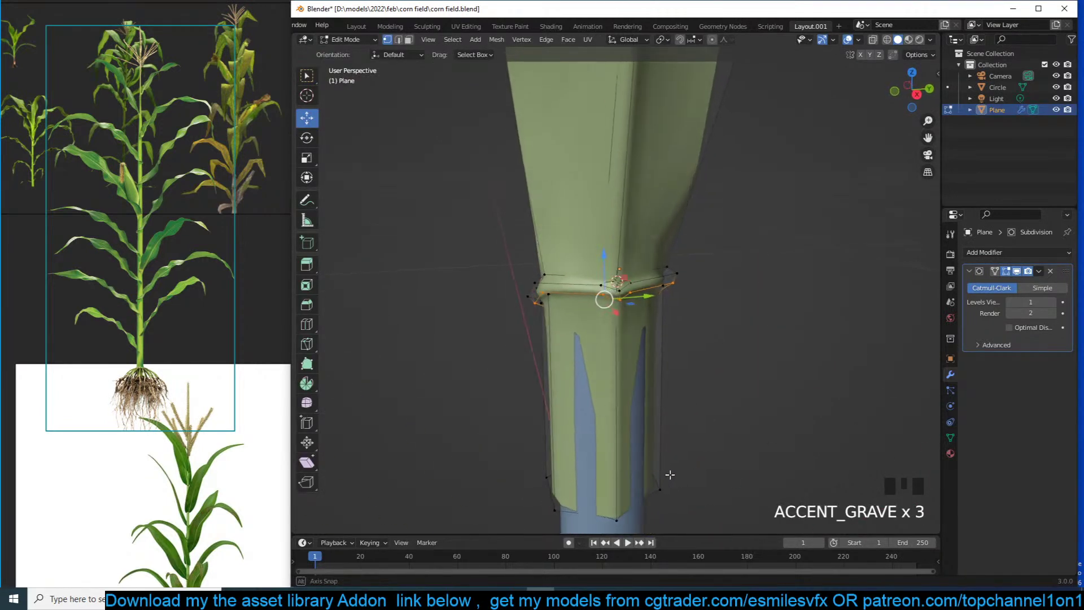
click(644, 399)
shift+click(571, 395)
key(alt+s)
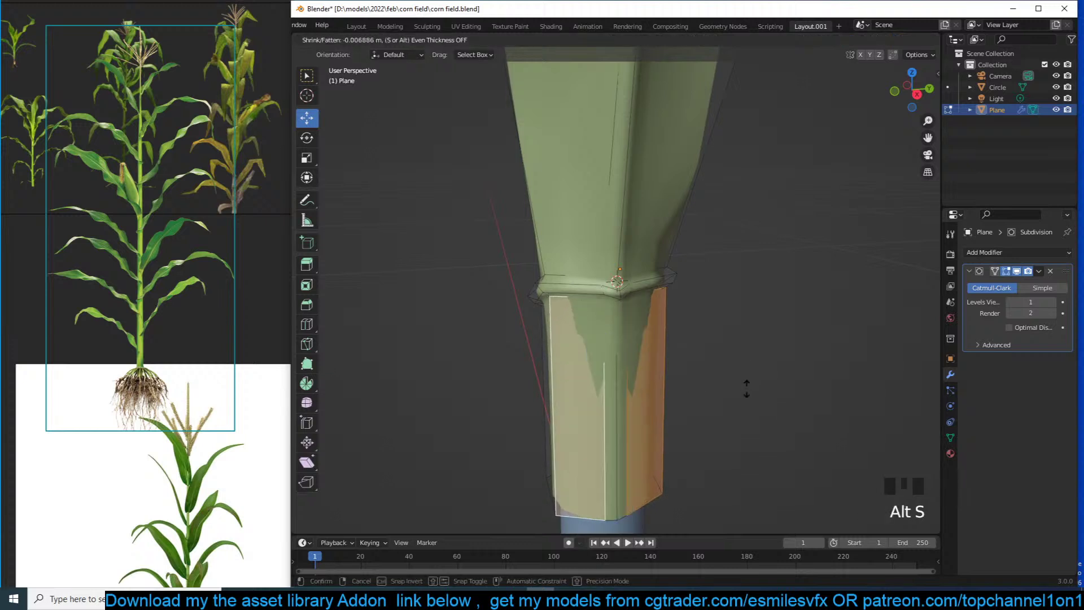
click(748, 391)
Return to object mode and save the corn field file
key(Tab)
key(grave)
middle_drag(748, 390, 607, 298)
scroll(607, 298, down, 3)
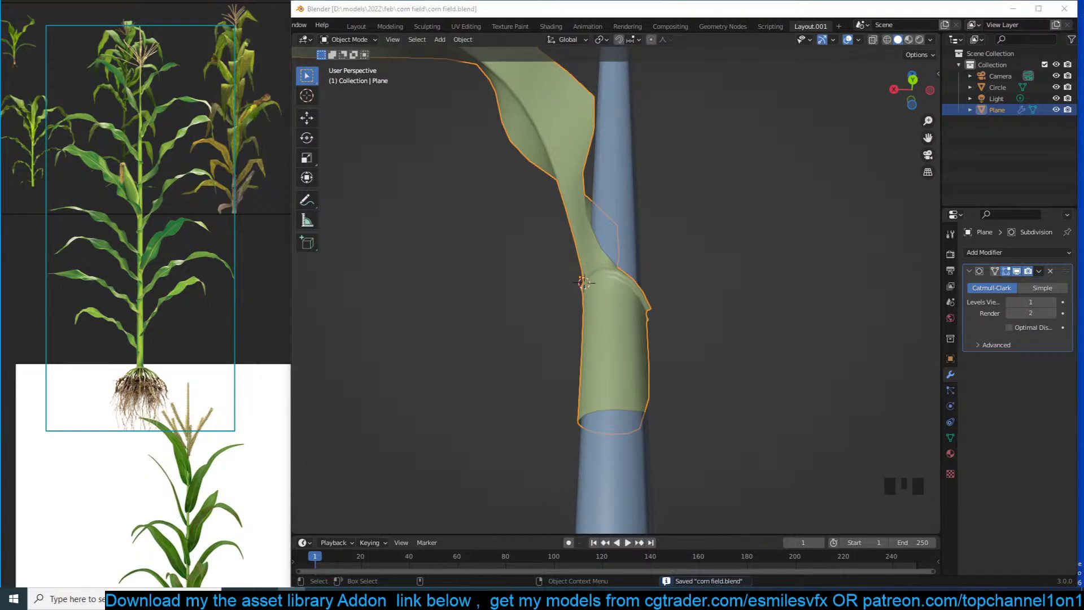
scroll(544, 225, down, 3)
Duplicate the leaf in front view, place the copy higher on the stalk and scale it down slightly
click(567, 217)
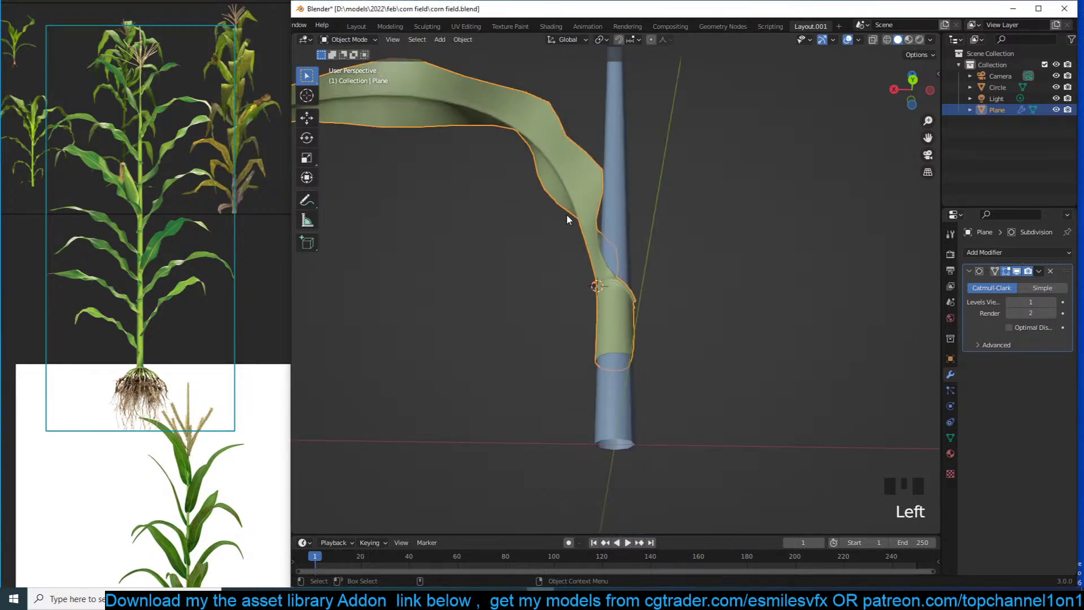
scroll(567, 218, down, 4)
key(KP_1)
scroll(587, 235, down, 4)
shift+middle_drag(591, 241, 518, 337)
scroll(518, 336, down, 3)
key(shift+d)
click(630, 240)
scroll(636, 246, up, 2)
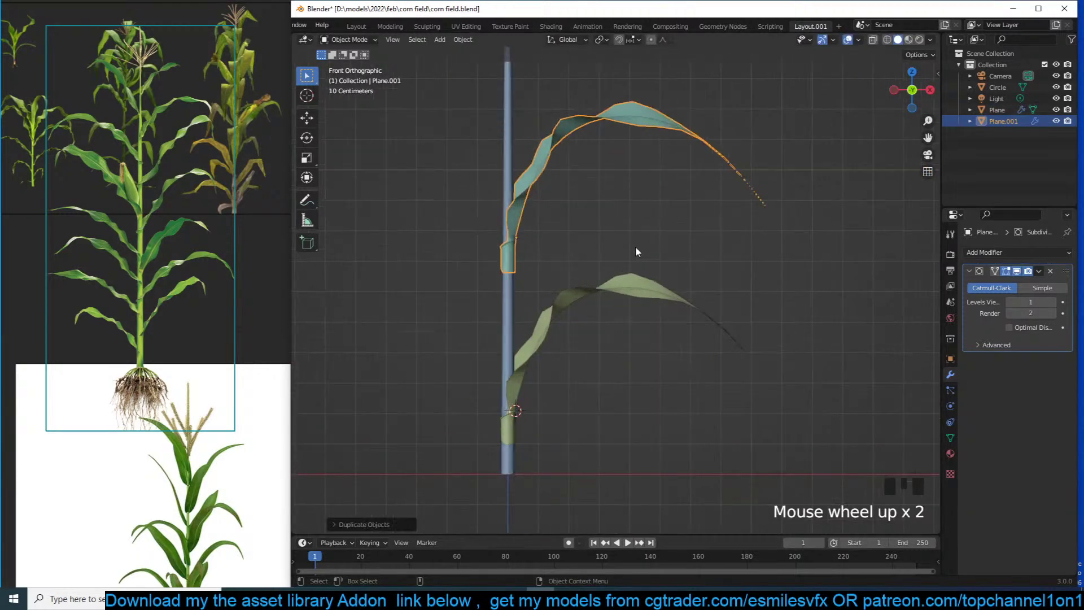
key(s)
click(622, 257)
key(r)
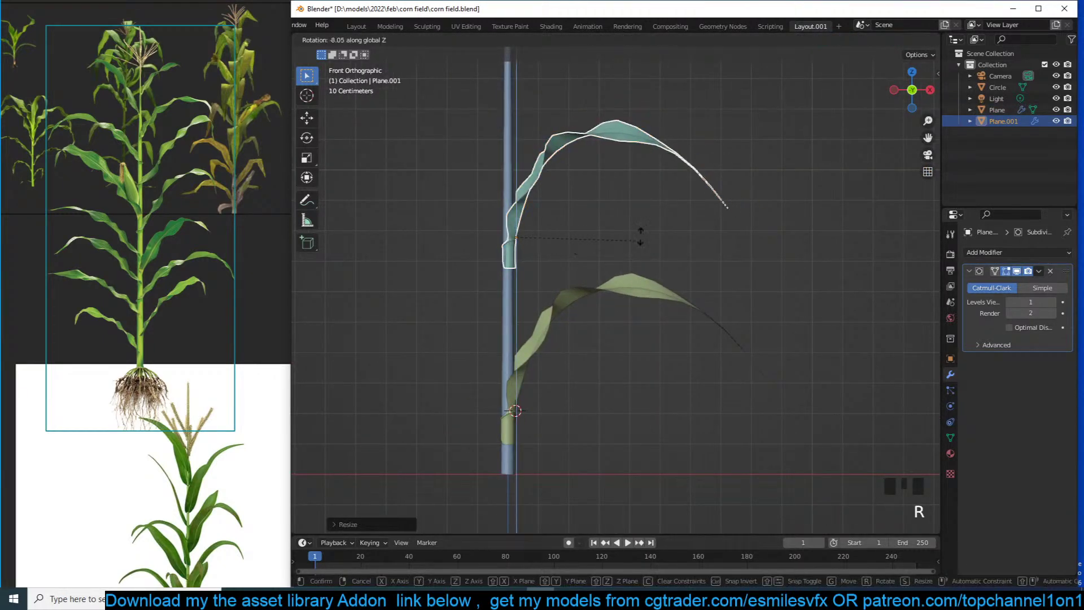
right_click(516, 222)
scroll(516, 221, up, 4)
shift+middle_drag(411, 294, 489, 264)
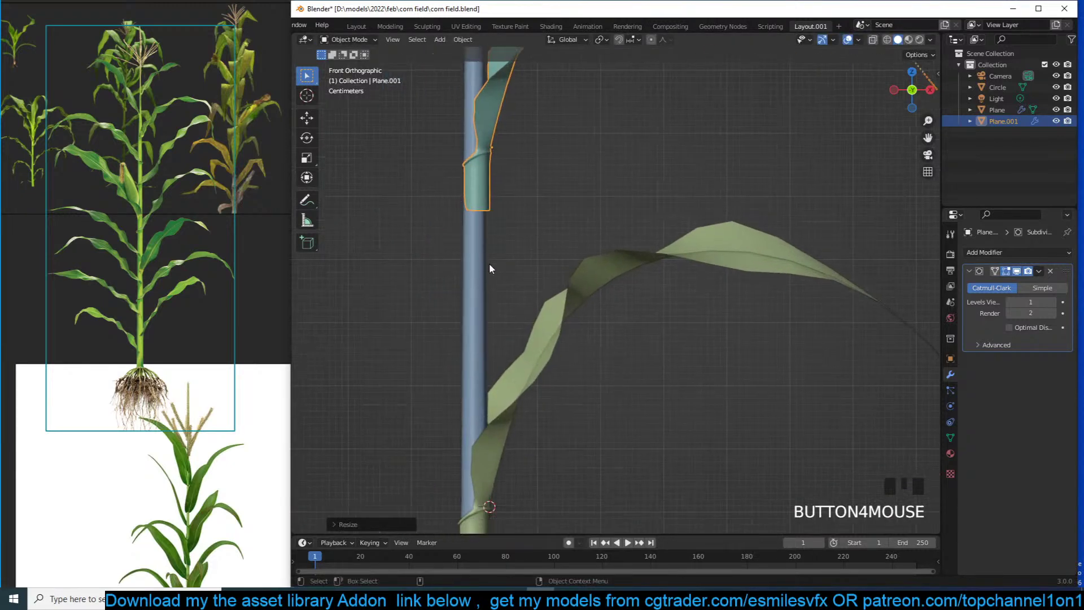
scroll(489, 213, down, 2)
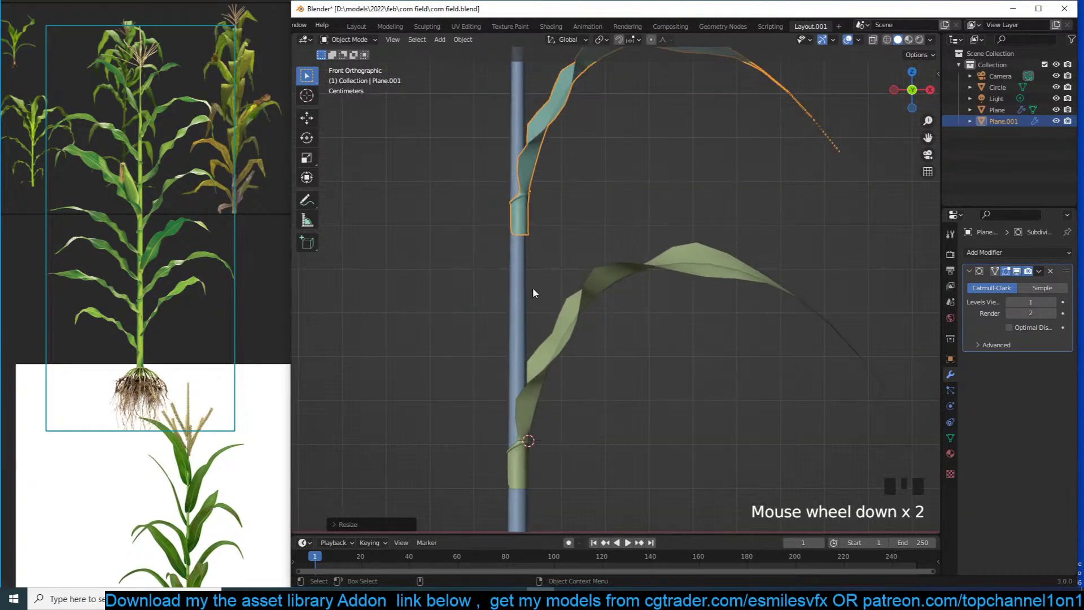
Snap the 3D cursor to the world origin and set the copied leaf's origin to the 3D cursor
click(517, 282)
key(shift+s)
click(526, 229)
right_click(511, 242)
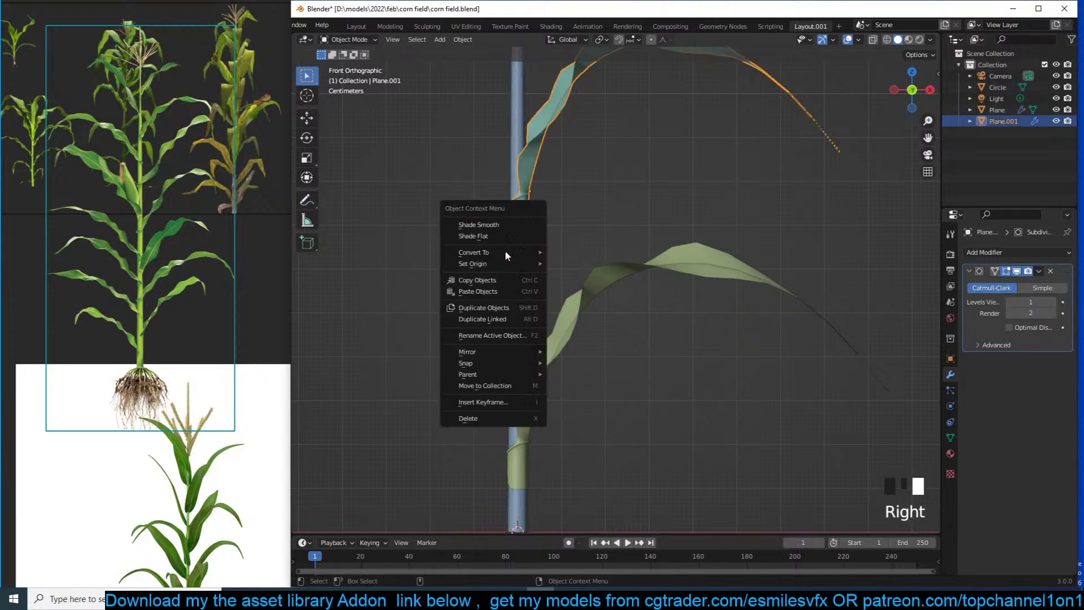
mouse_move(530, 265)
click(591, 288)
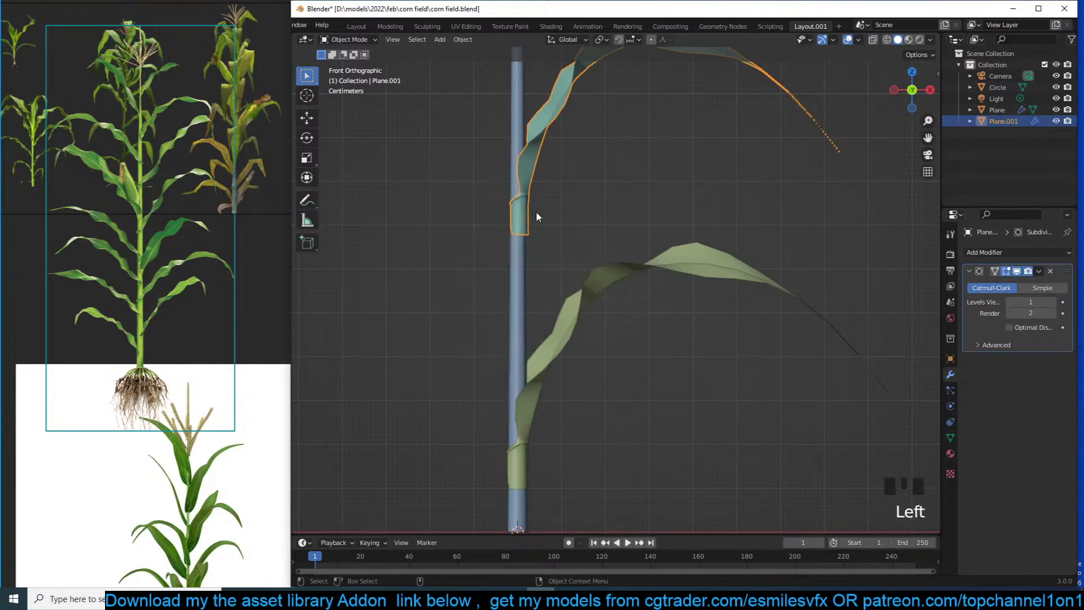
Rotate the upper leaf around the stalk on the Z axis and scale it to about 0.96
scroll(617, 229, down, 3)
key(r)
click(591, 409)
shift+middle_drag(635, 235, 636, 309)
key(s)
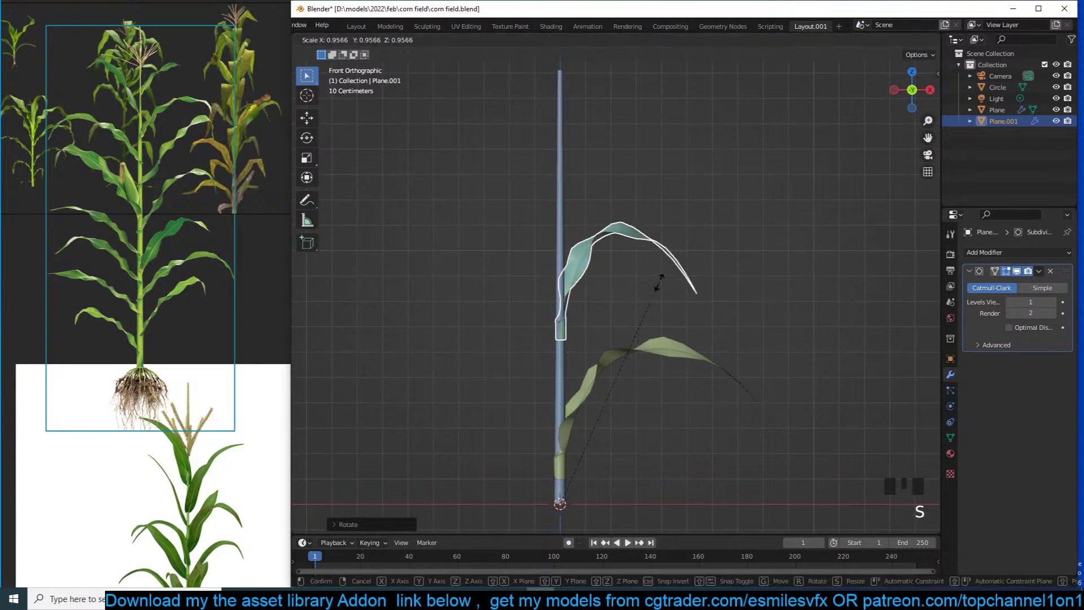
click(659, 283)
key(grave)
key(alt+a)
click(626, 271)
key(grave)
key(KP_1)
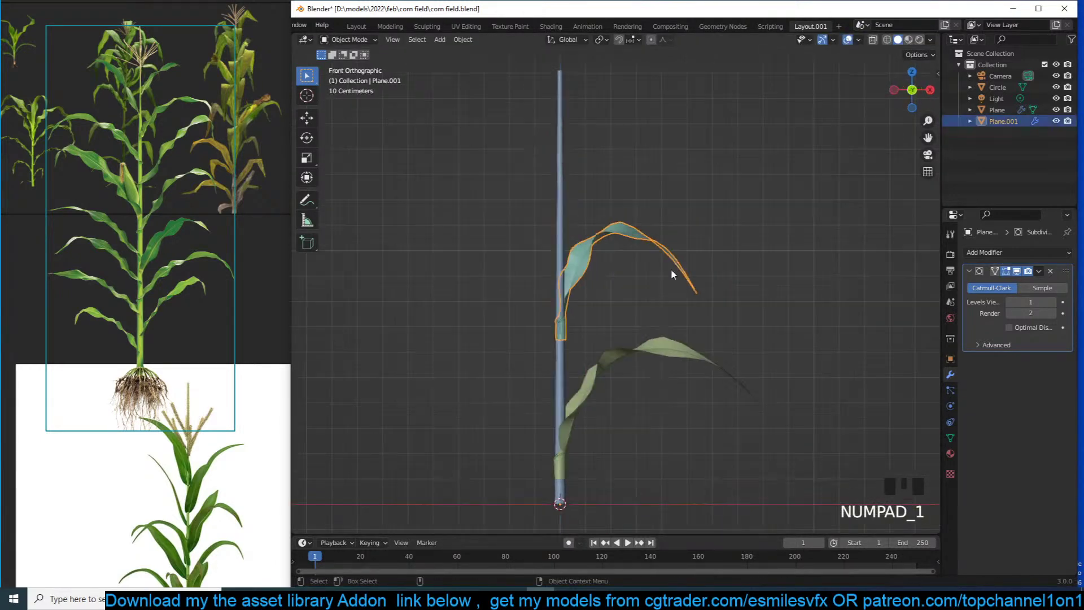
Select an edge row at the arch of the upper leaf in edit mode and enable proportional editing
scroll(672, 268, up, 4)
key(Tab)
key(grave)
key(1)
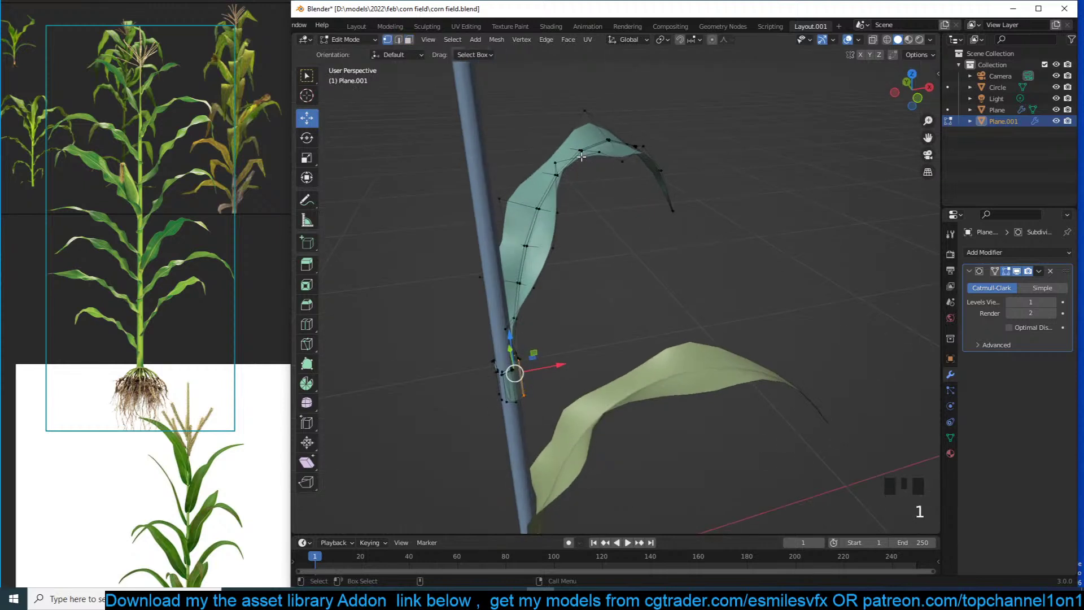
key(grave)
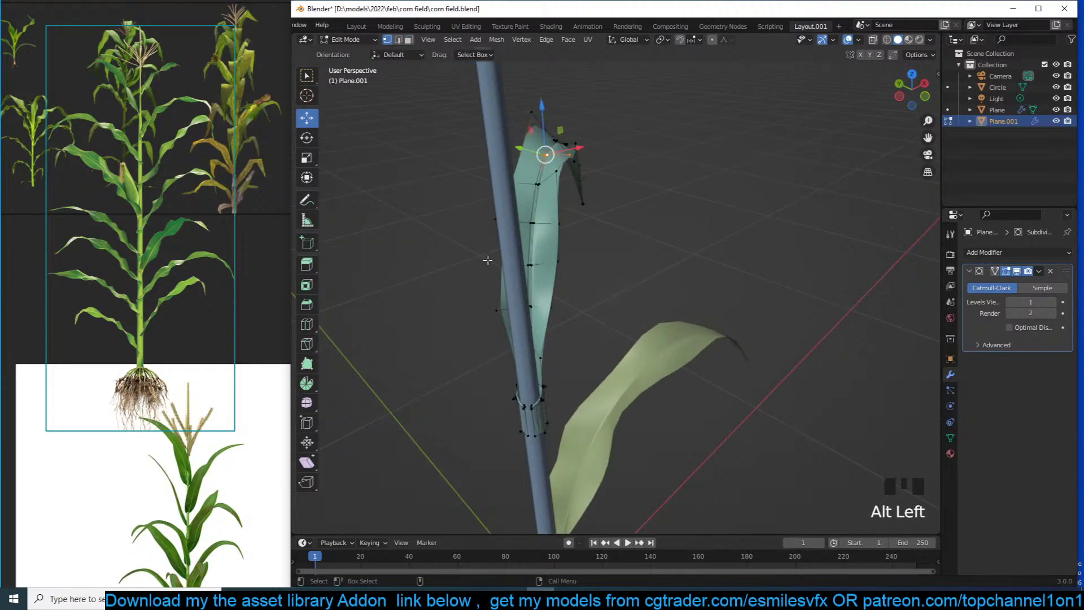
key(grave)
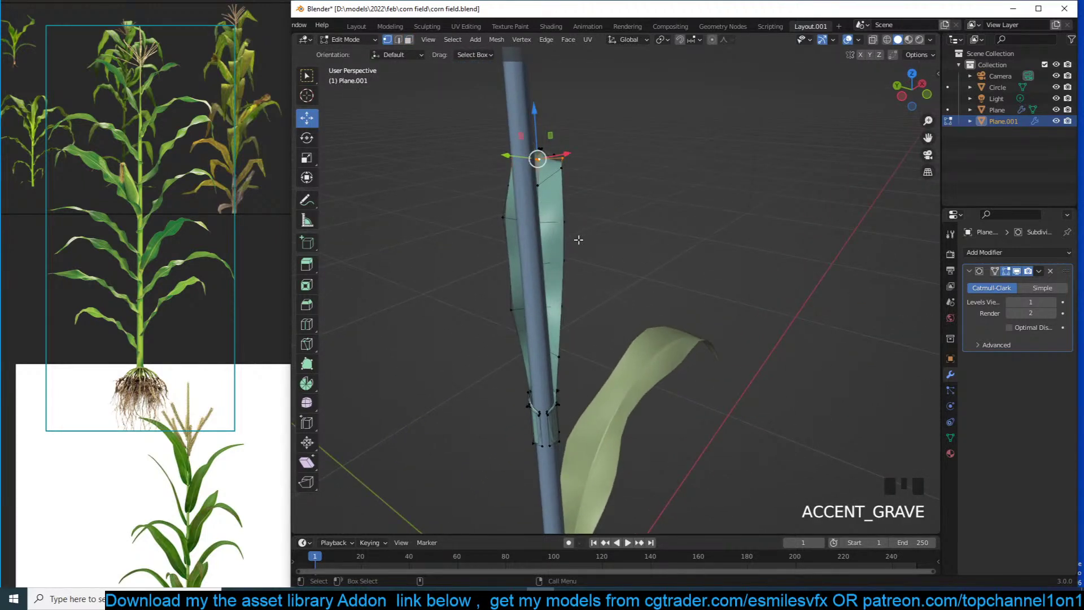
key(grave)
key(grave)
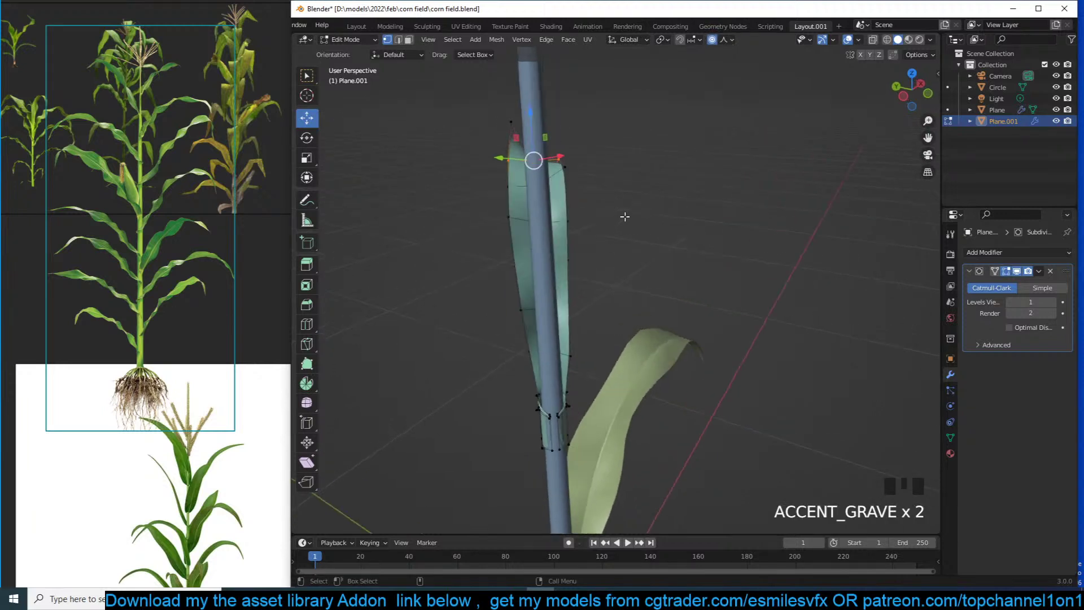
key(r)
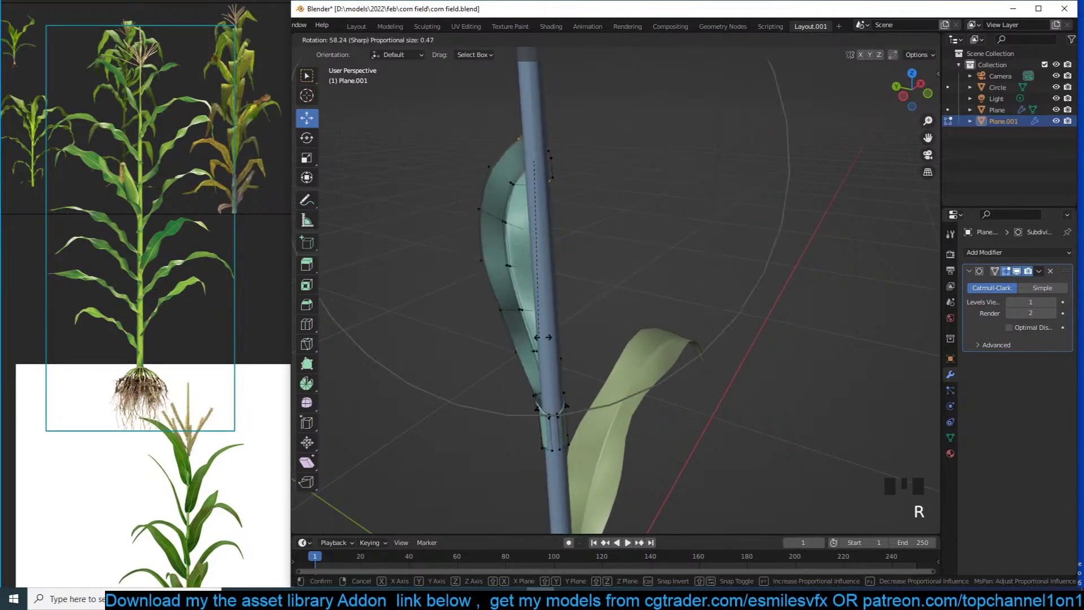
scroll(575, 302, up, 3)
right_click(583, 300)
key(r)
scroll(579, 175, up, 5)
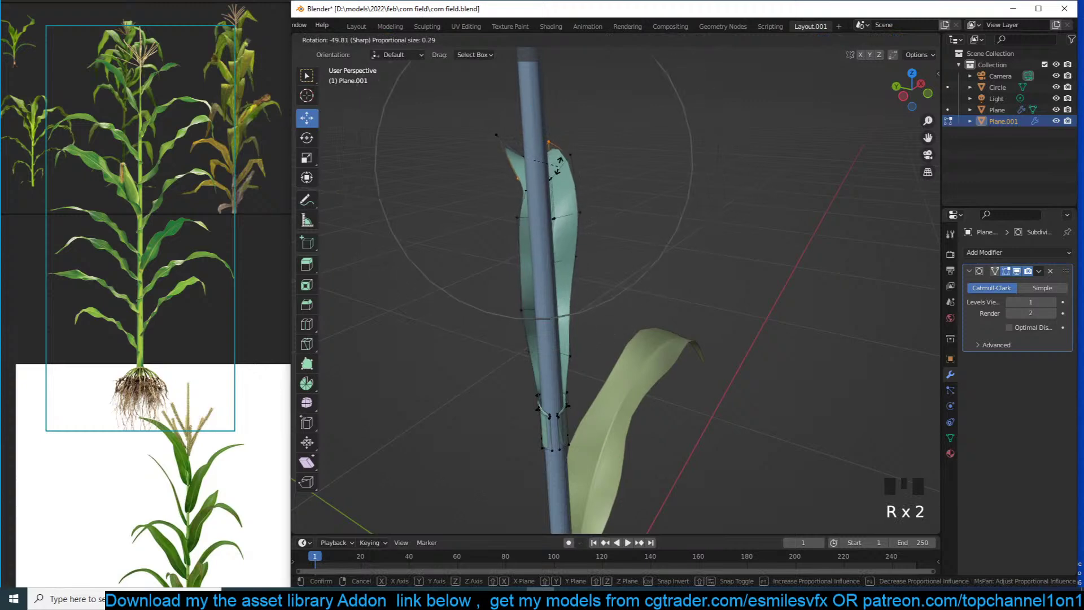
right_click(581, 102)
Move edge rows at the arch and lower blade of the upper leaf with proportional editing to reshape its curve
key(grave)
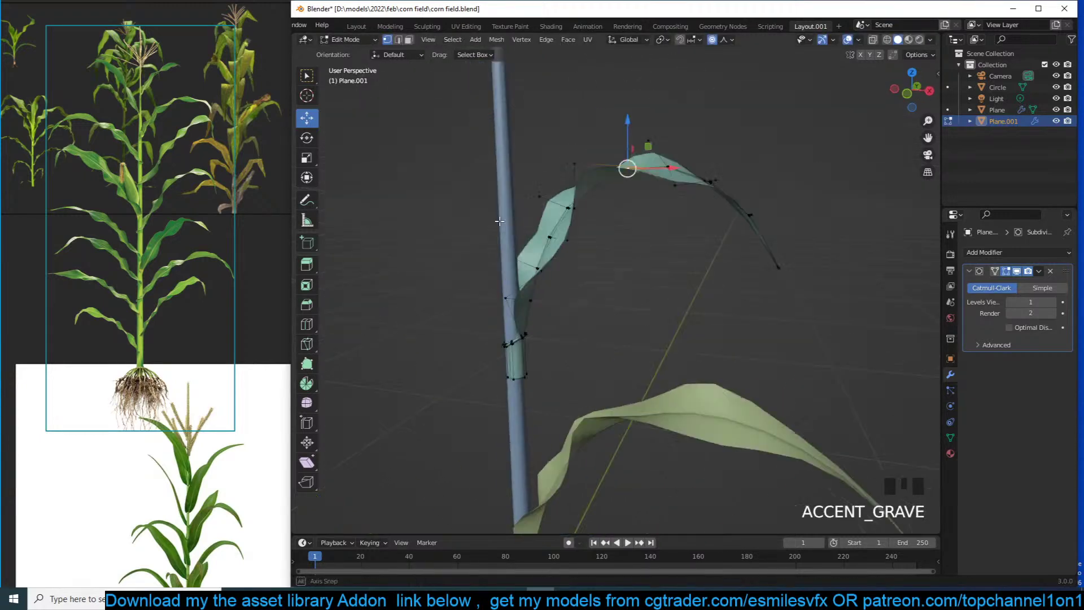
key(g)
click(608, 150)
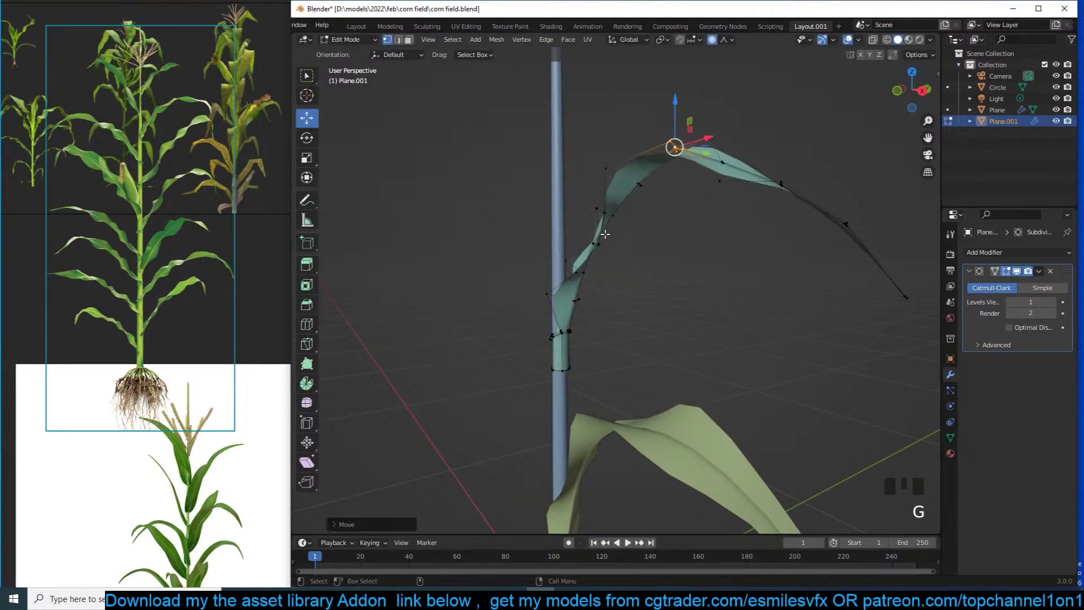
key(grave)
key(grave)
key(g)
click(695, 194)
key(Tab)
key(grave)
key(Tab)
Select the tip of the upper leaf in X-ray view and pull it downward with proportional editing
key(grave)
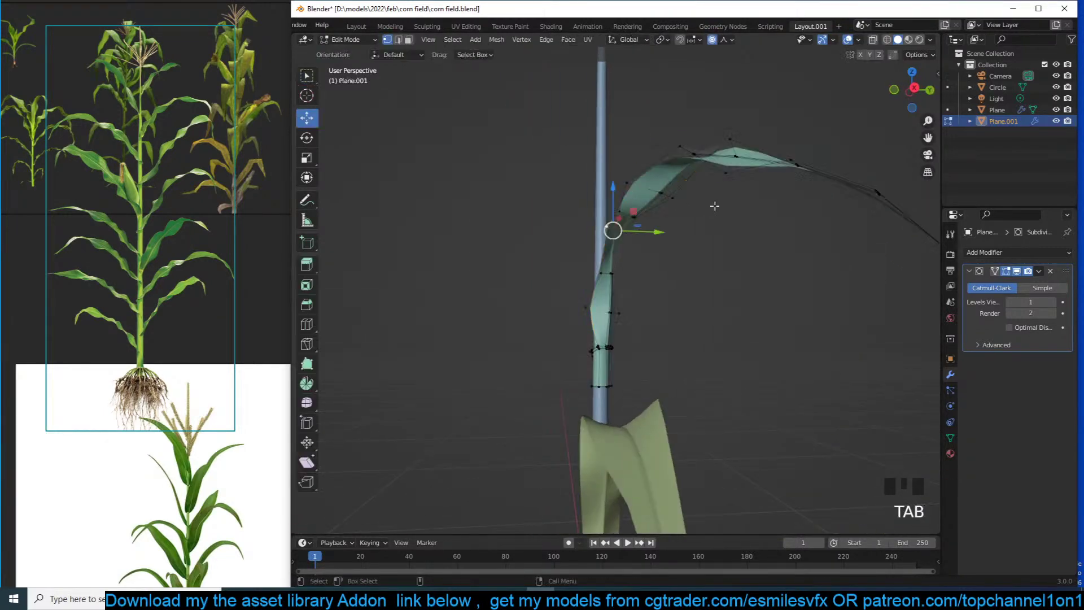
key(alt+z)
drag(622, 218, 726, 256)
key(g)
scroll(678, 254, down, 2)
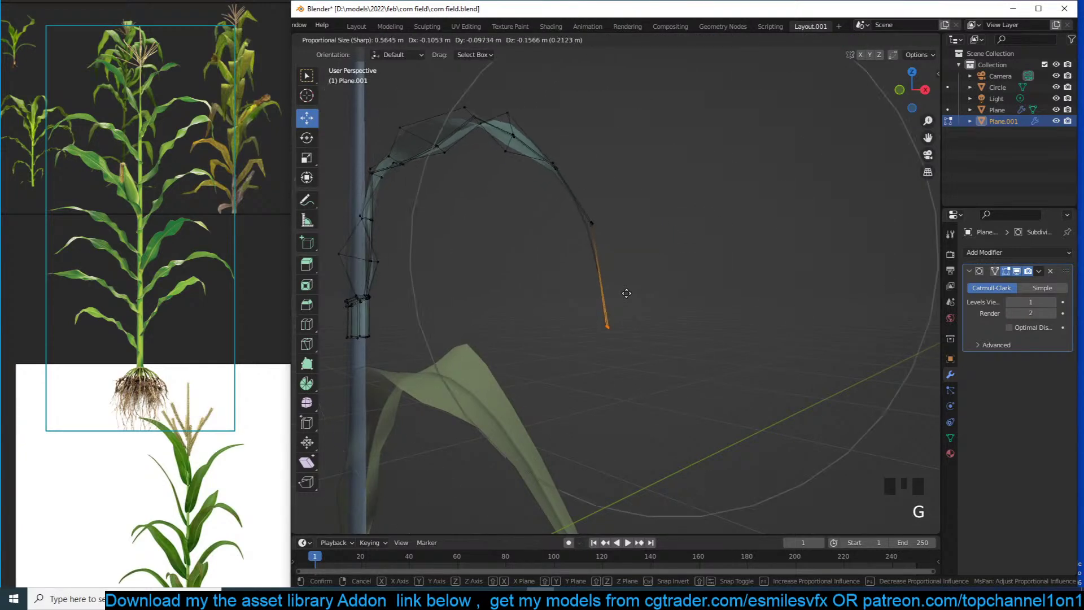
click(604, 321)
key(Tab)
key(grave)
scroll(614, 282, down, 3)
key(alt+z)
Duplicate the upper leaf in place and rotate the copy in top view to the opposite side of the stalk
key(grave)
scroll(599, 300, down, 4)
key(grave)
scroll(530, 341, up, 2)
shift+middle_drag(551, 336, 598, 334)
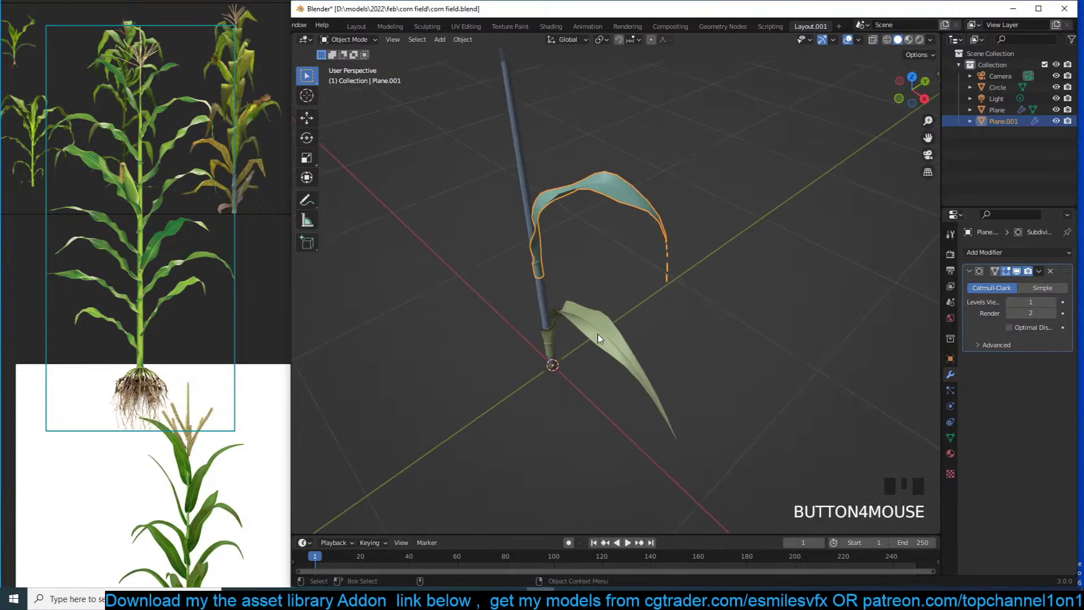
key(KP_7)
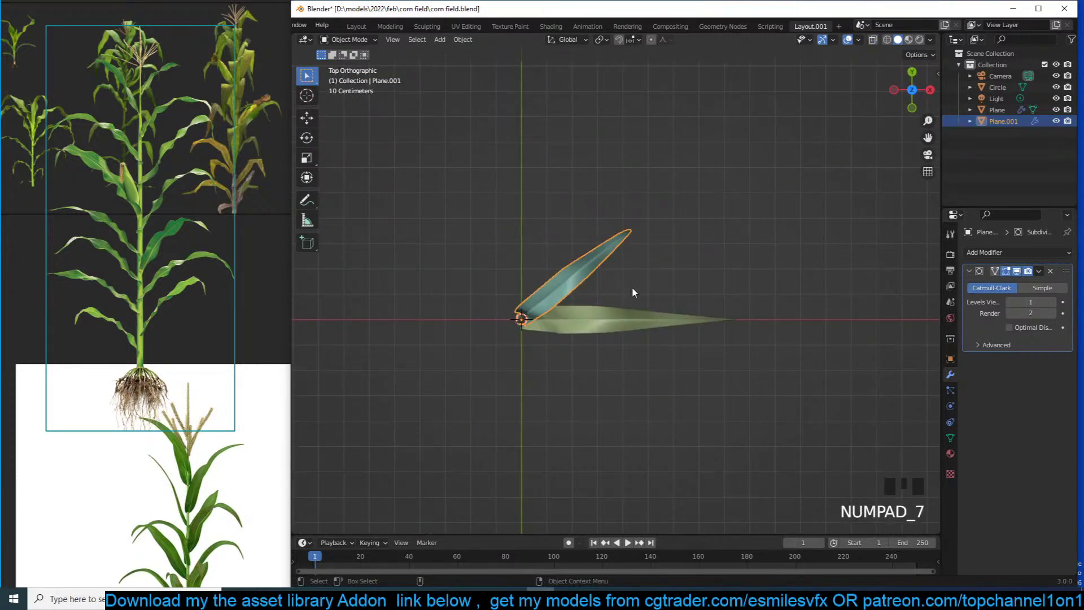
key(shift+d)
right_click(634, 312)
key(r)
click(516, 348)
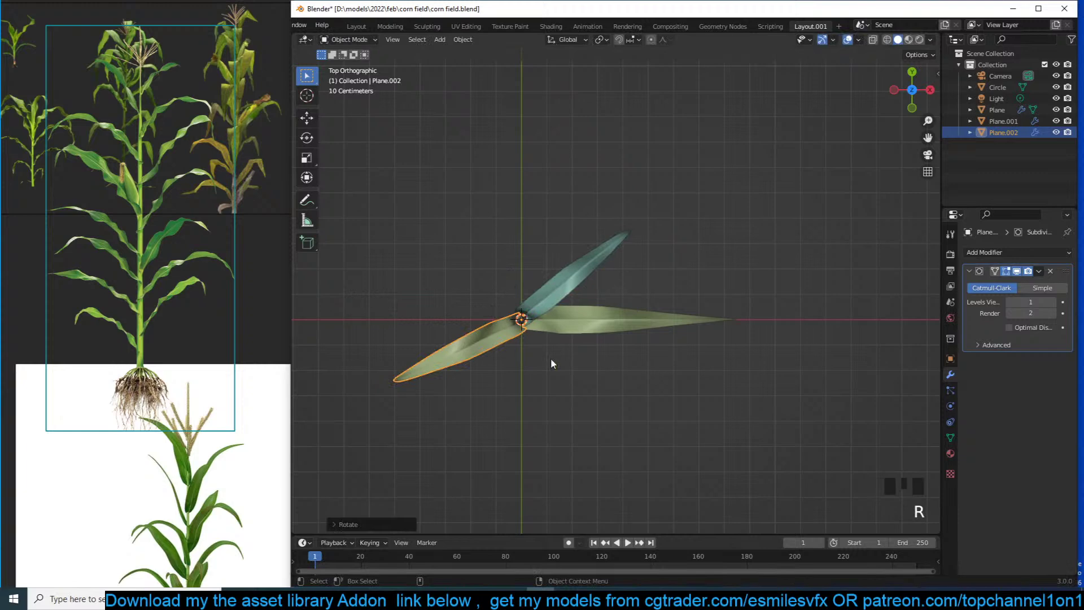
Move the new opposite leaf down the stalk along Z and save the file
key(grave)
key(g)
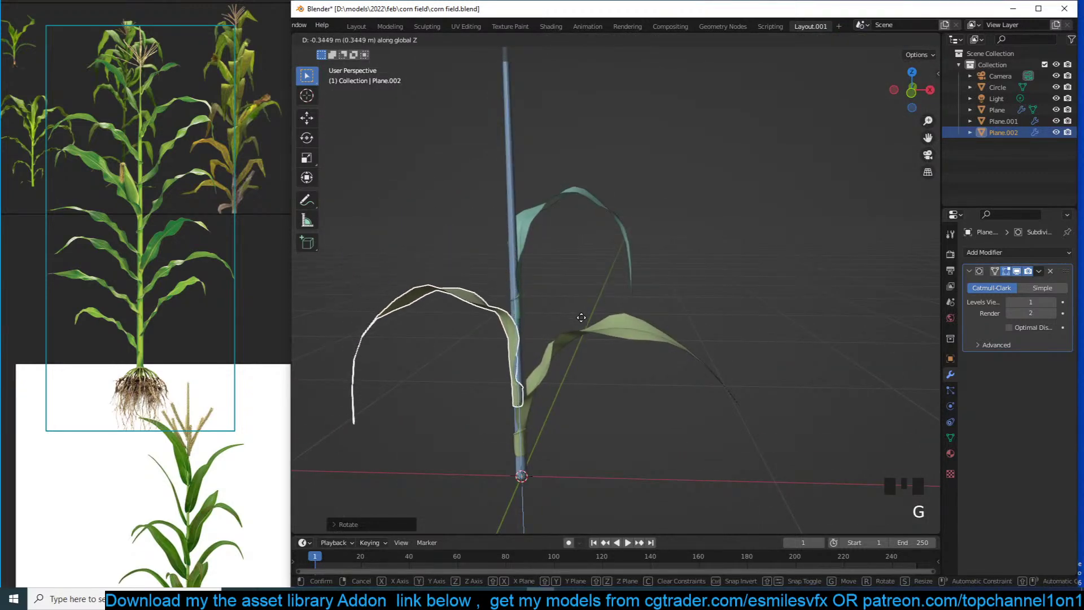
click(554, 308)
key(grave)
key(alt+a)
scroll(585, 340, down, 2)
scroll(588, 341, up, 2)
key(grave)
key(ctrl+s)
Delete the vertices at the drooping outer end of the leaf opposite the lowest leaf, using X-ray view
scroll(737, 296, up, 3)
key(grave)
click(711, 321)
click(602, 279)
key(Tab)
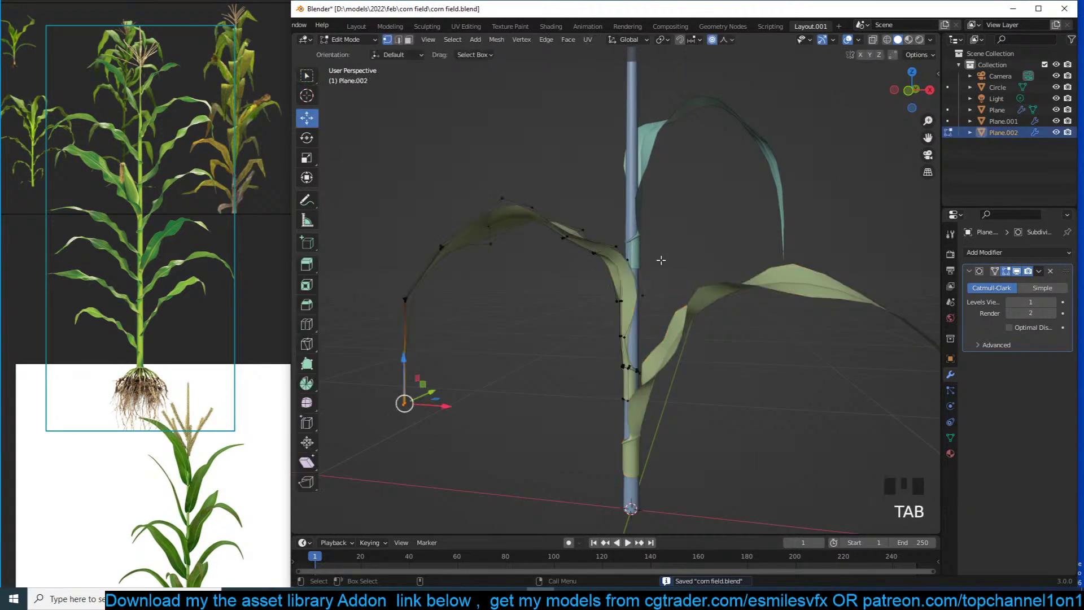
scroll(548, 293, down, 2)
middle_drag(537, 297, 645, 331)
key(grave)
key(alt+z)
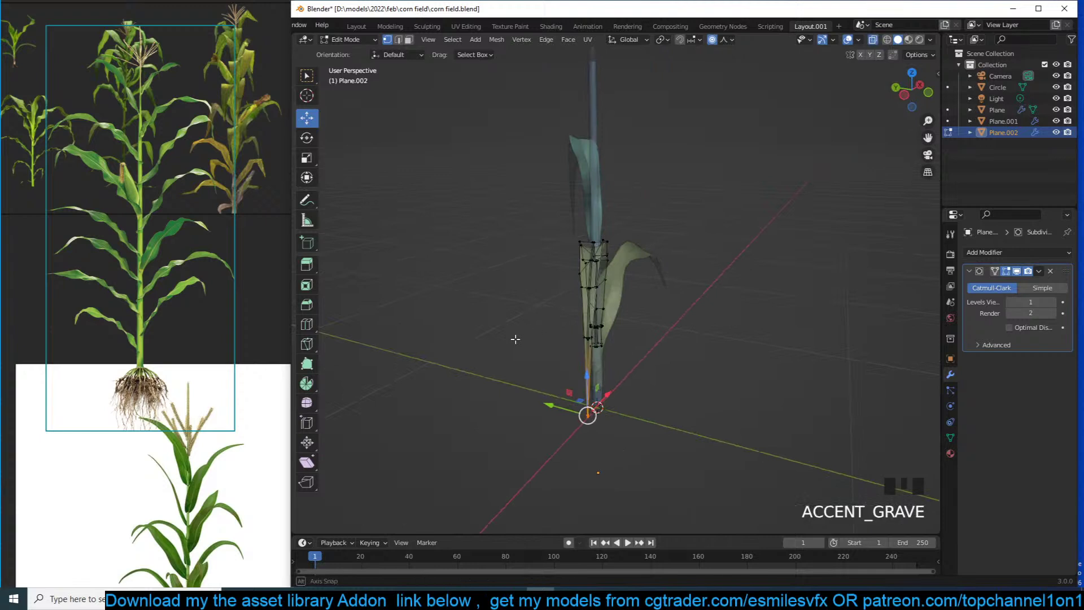
key(grave)
drag(505, 293, 565, 418)
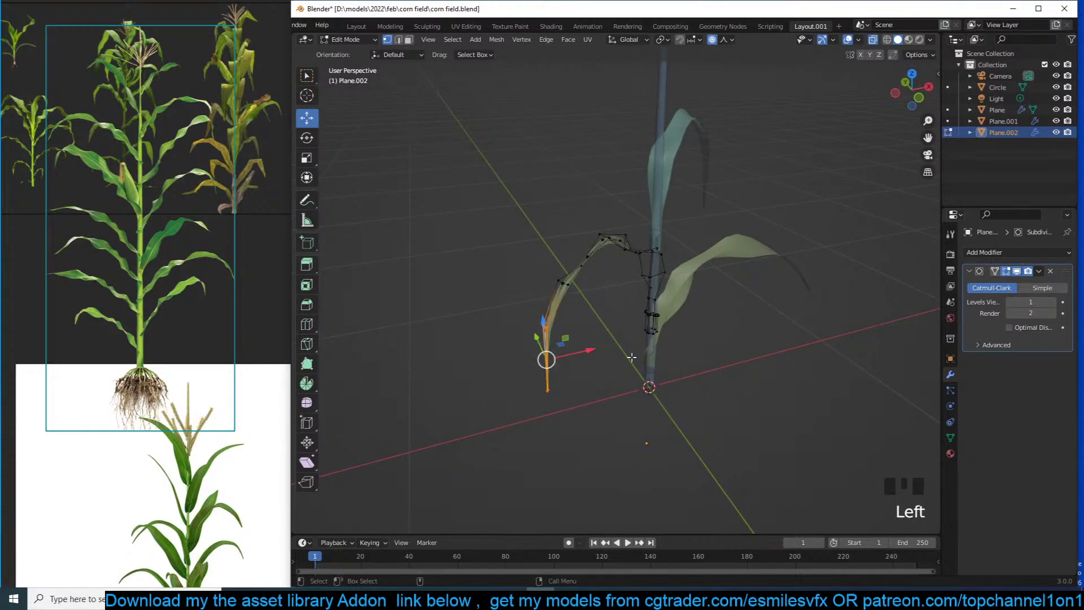
key(x)
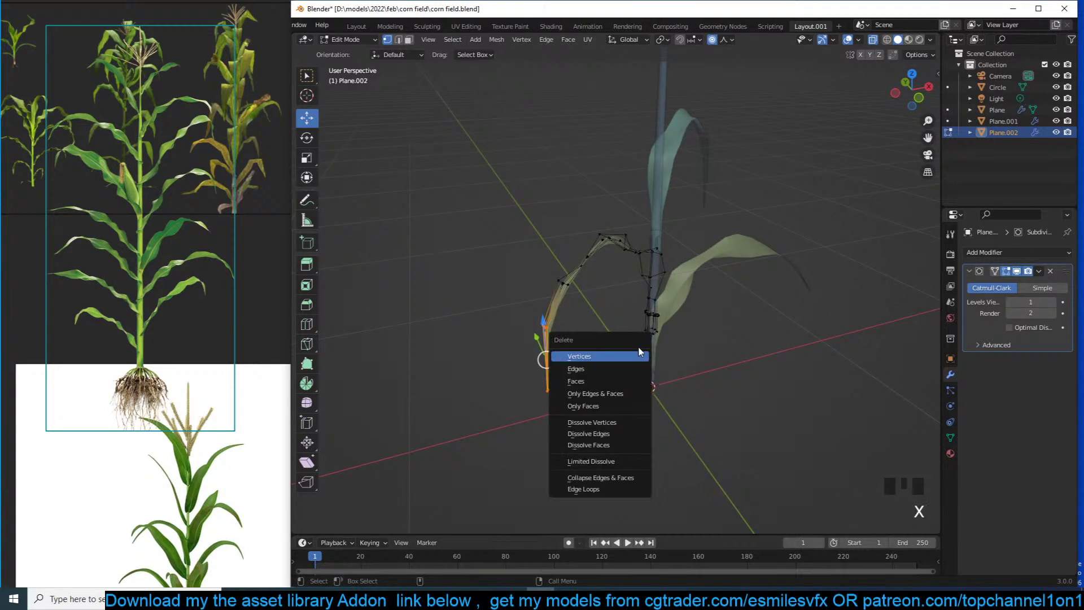
click(643, 353)
Scale the cut end row of the shortened opposite leaf down into a pointed tip and save the file
key(grave)
scroll(543, 351, up, 4)
key(grave)
drag(510, 351, 593, 391)
key(s)
click(602, 375)
key(Tab)
key(alt+z)
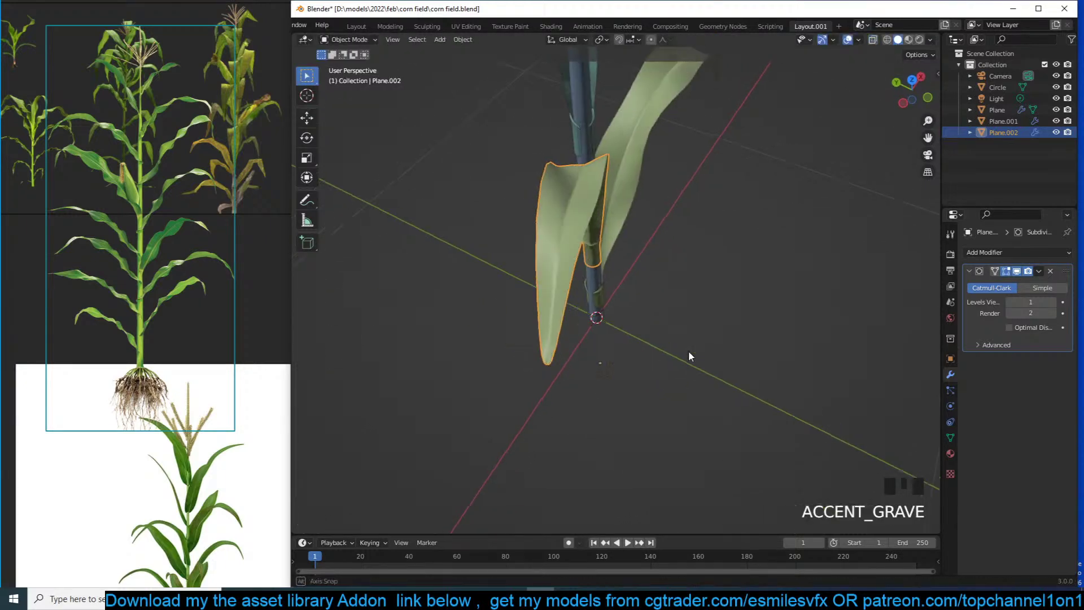
key(grave)
key(grave)
key(grave)
shift+middle_drag(637, 332, 632, 350)
key(ctrl+s)
key(grave)
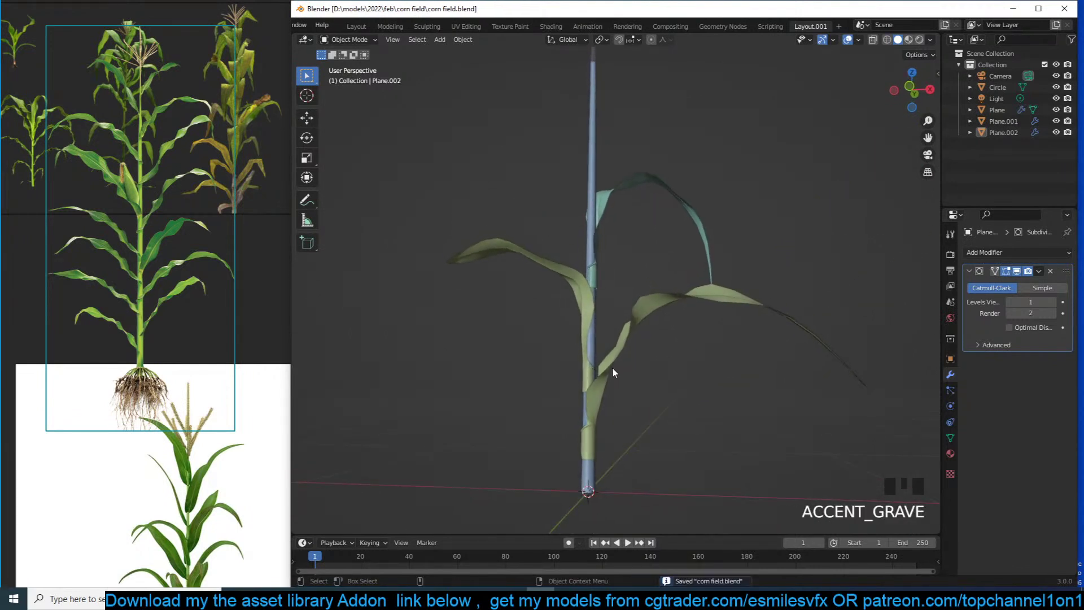
Duplicate the upper arching leaf and move the copy up the stalk along Z
click(612, 367)
key(grave)
click(607, 223)
shift+middle_drag(609, 258, 605, 343)
key(shift+d)
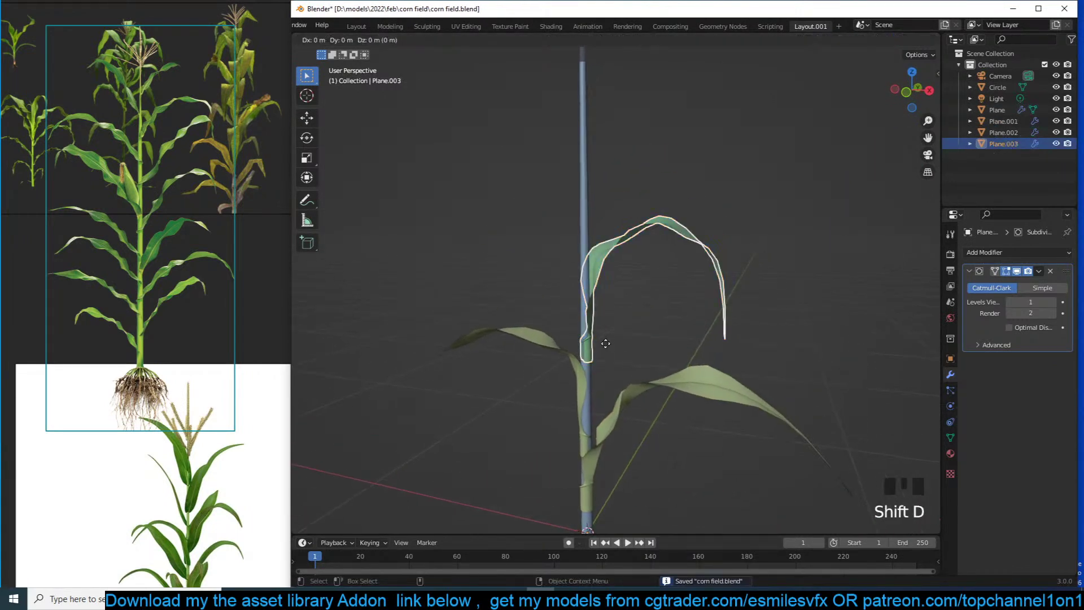
click(672, 259)
Rotate the new top leaf around the stalk to face another side and scale it down
key(t)
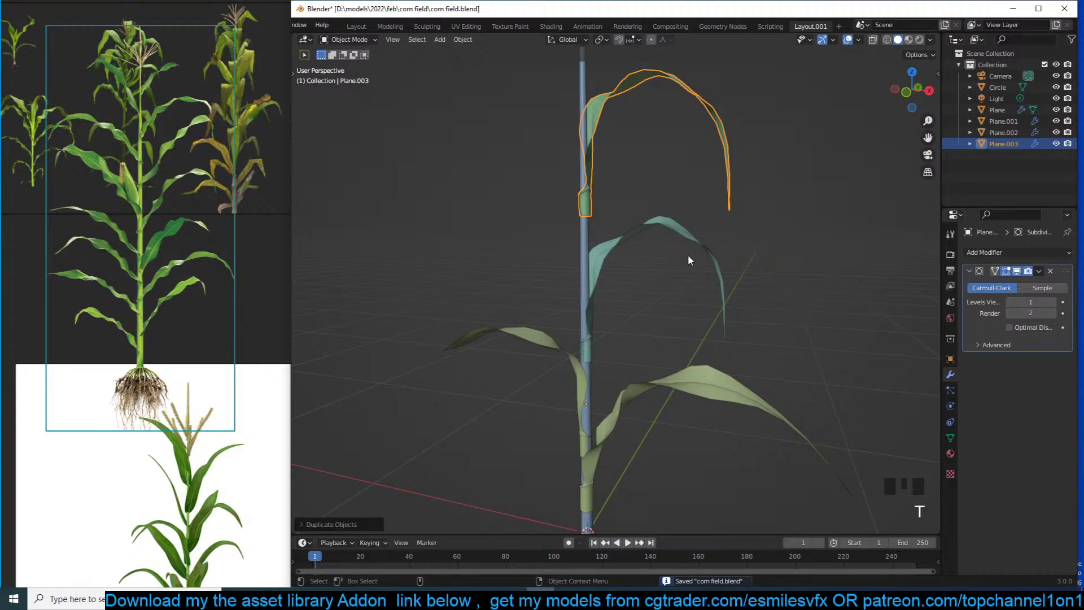
key(t)
key(r)
click(666, 191)
key(s)
click(718, 198)
key(grave)
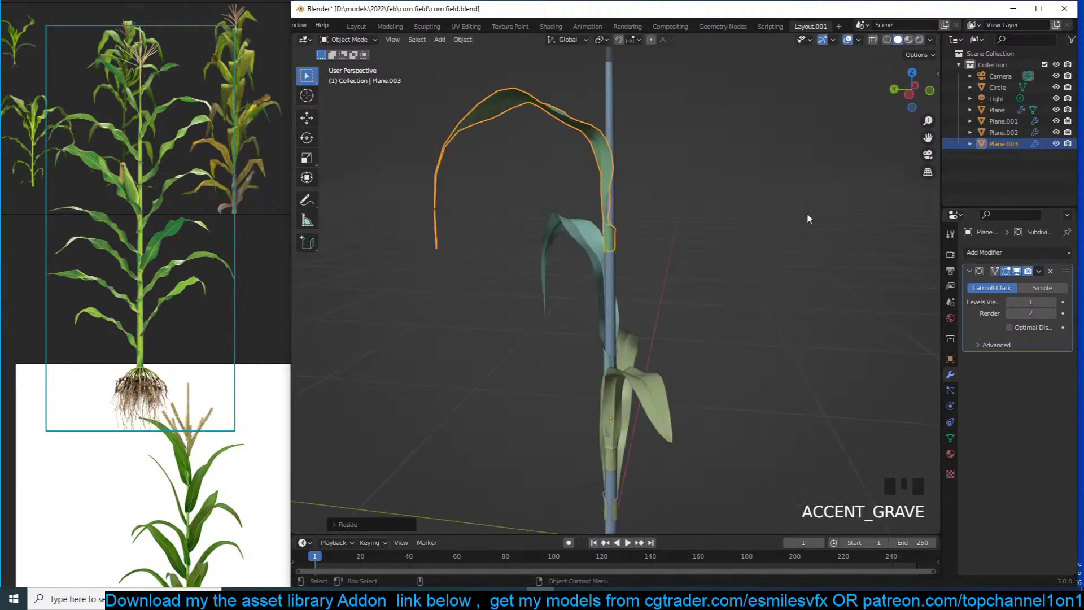
key(grave)
key(s)
click(710, 226)
key(grave)
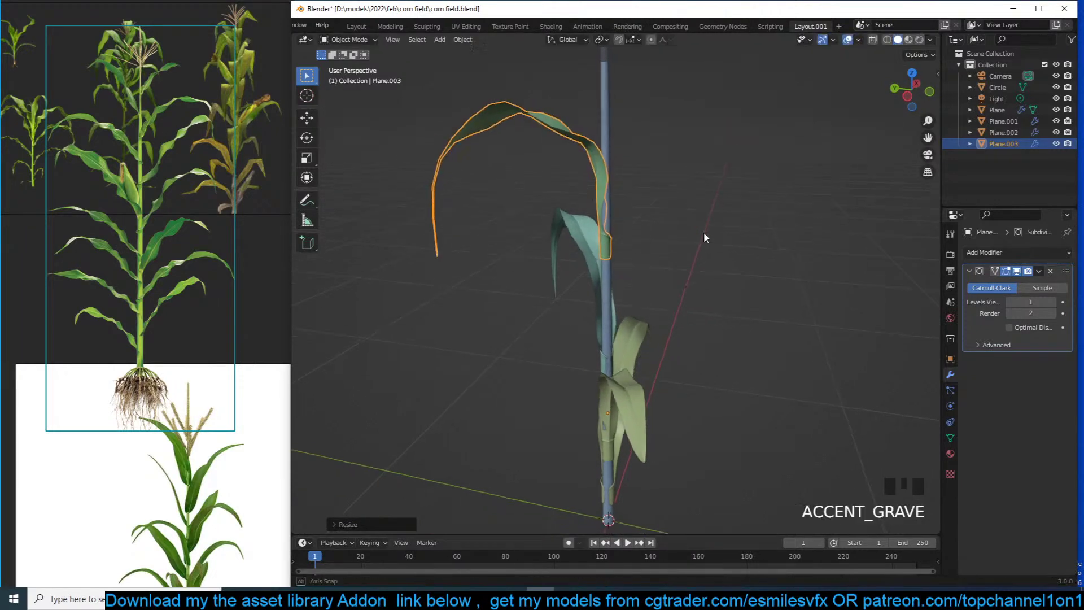
Move the whole mesh of the new top leaf in Edit Mode to seat its sheath on the stalk
key(Tab)
key(a)
key(g)
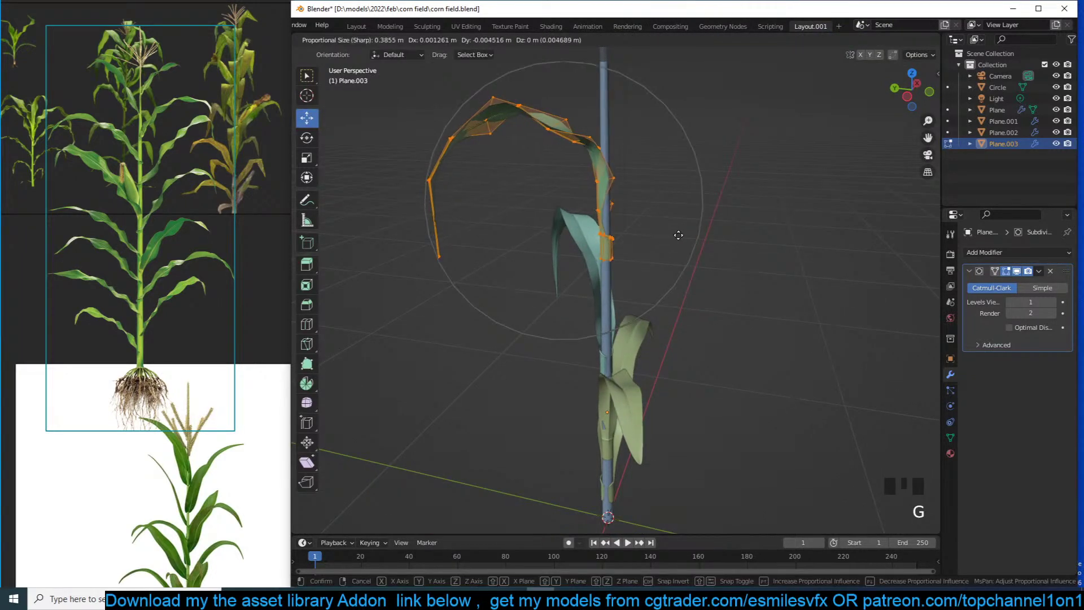
click(678, 235)
key(Tab)
key(grave)
Delete the vertices along the outer drooping half of the new top leaf in X-ray view
key(Tab)
key(grave)
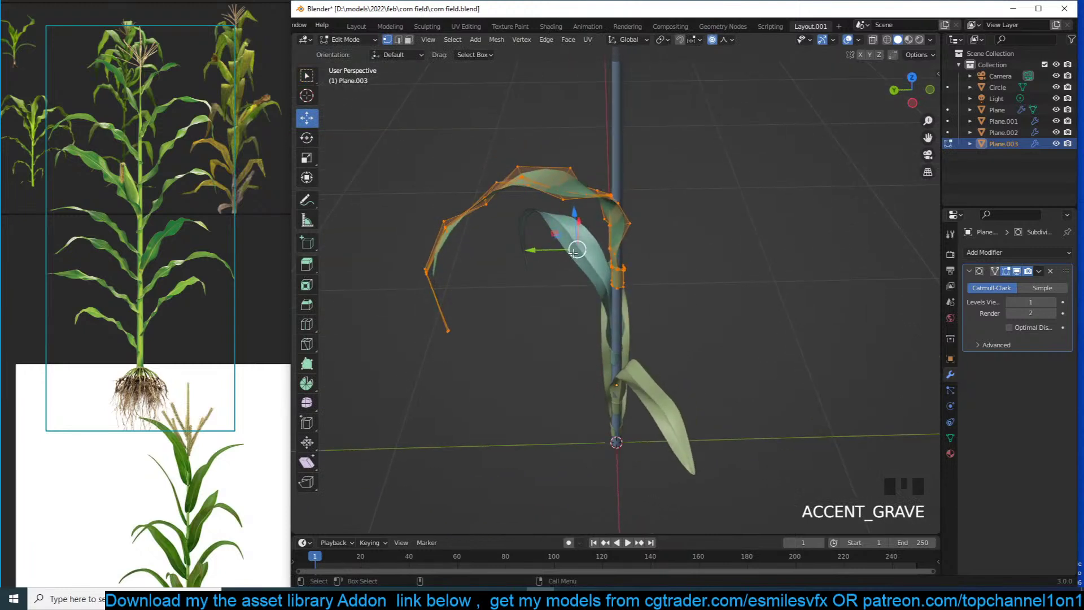
key(alt+z)
drag(388, 140, 498, 407)
key(x)
click(503, 194)
key(Tab)
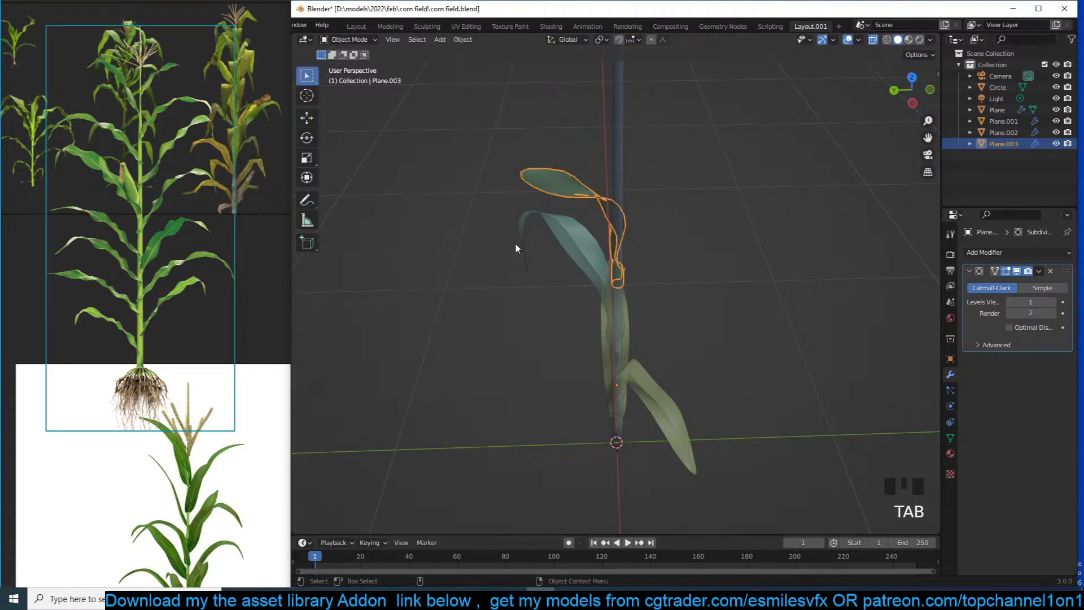
Scale the cut end row of the shortened top leaf down into a point with proportional editing
key(grave)
middle_drag(518, 242, 490, 281)
key(Tab)
scroll(508, 289, up, 2)
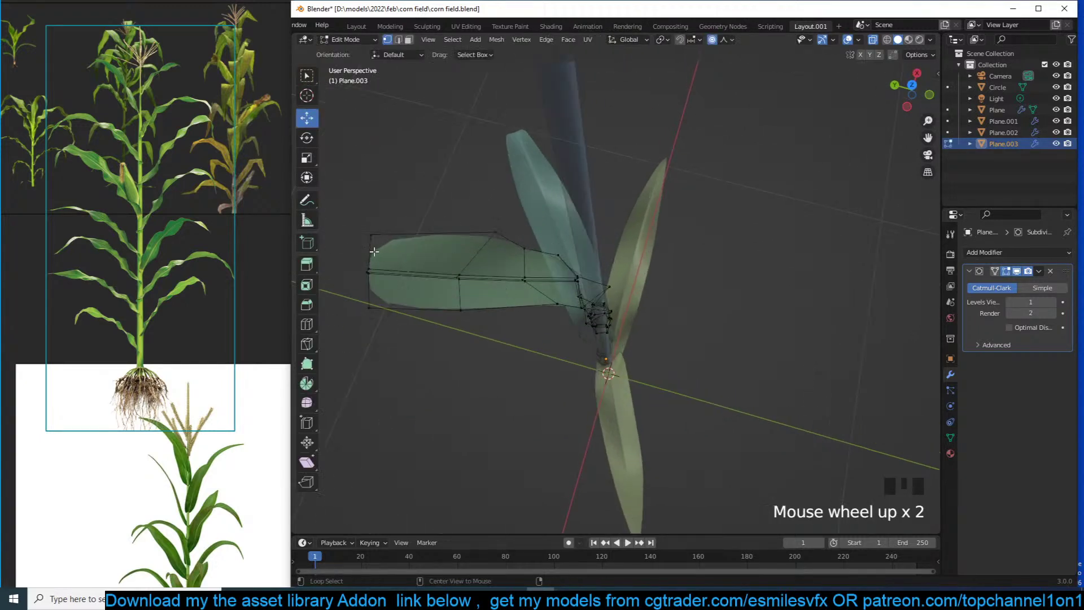
key(s)
right_click(528, 339)
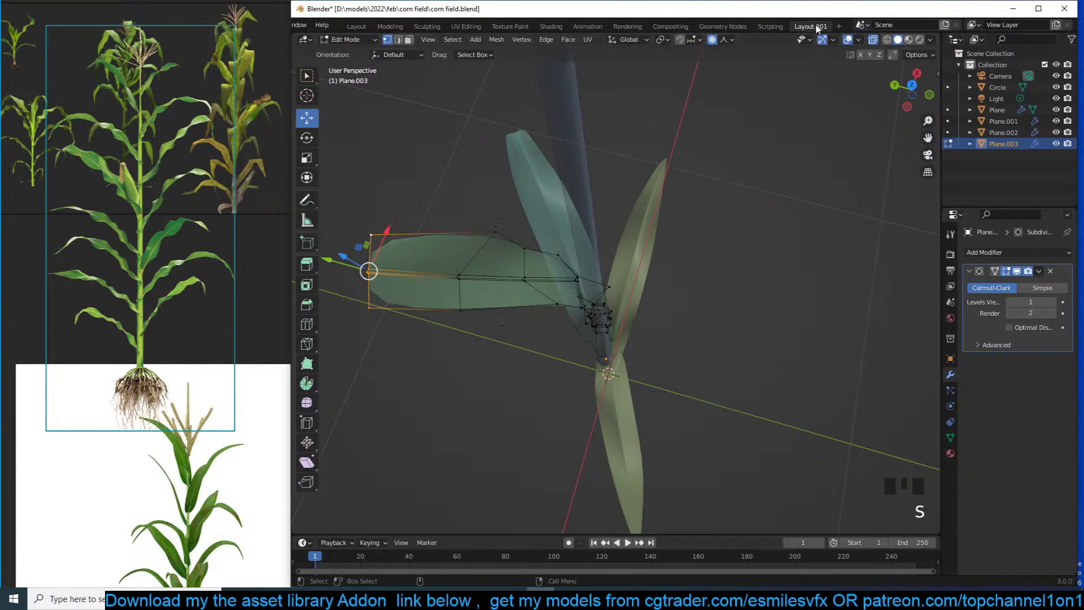
click(724, 39)
key(s)
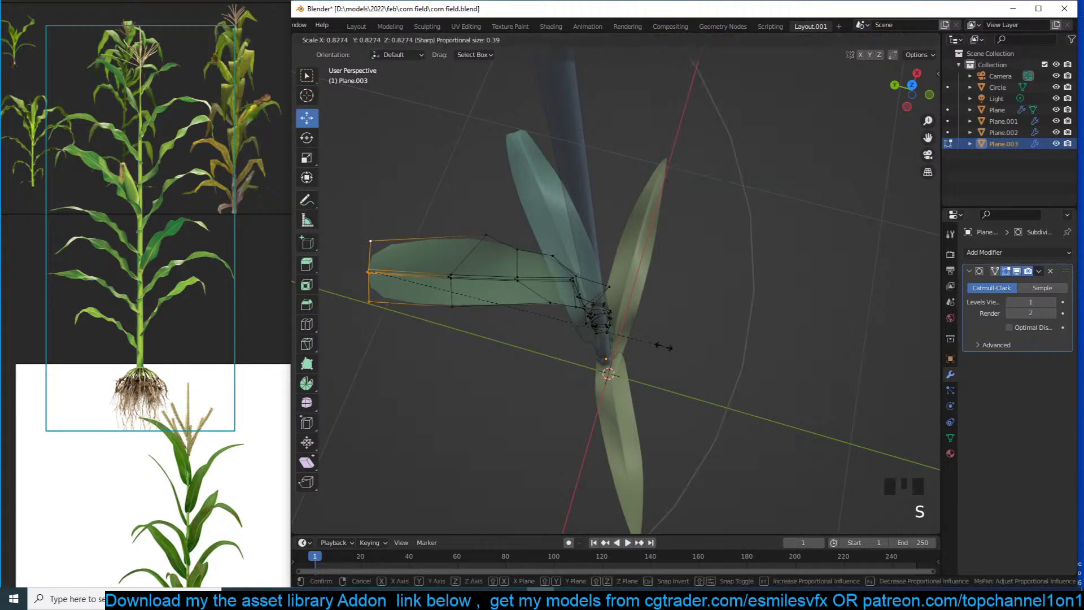
click(450, 317)
key(Tab)
key(alt+z)
Duplicate the short top leaf and move the copy straight up toward the stalk's tip
key(grave)
mouse_move(620, 331)
middle_down()
mouse_move(604, 168)
mouse_move(535, 225)
mouse_move(582, 246)
mouse_move(616, 341)
middle_up()
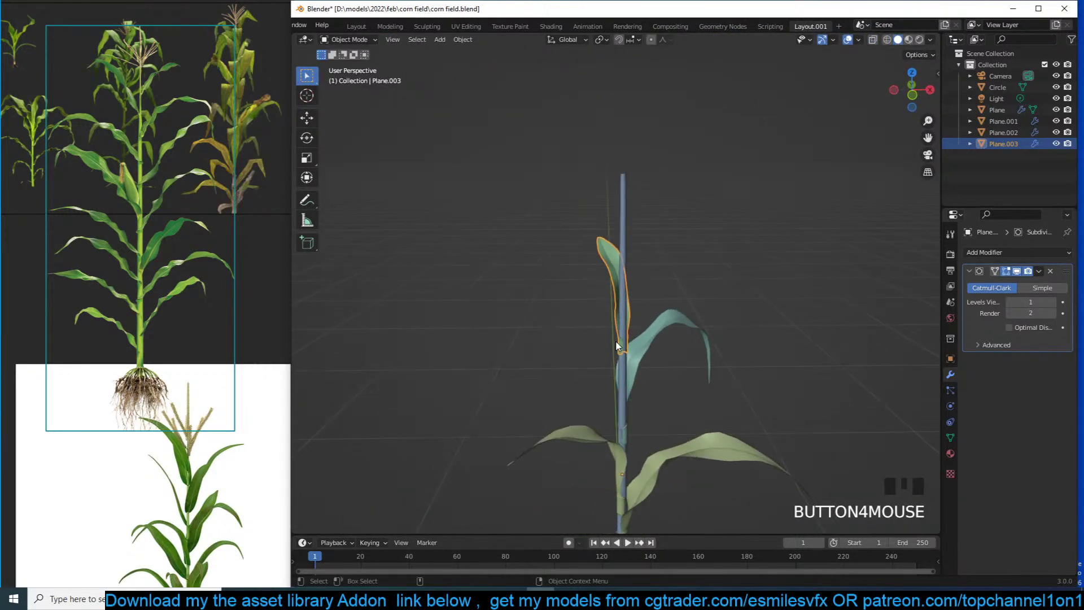
key(shift+d)
click(636, 257)
Scale the new copy down and raise it back to the very top of the stalk
key(grave)
middle_drag(636, 257, 690, 232)
key(Tab)
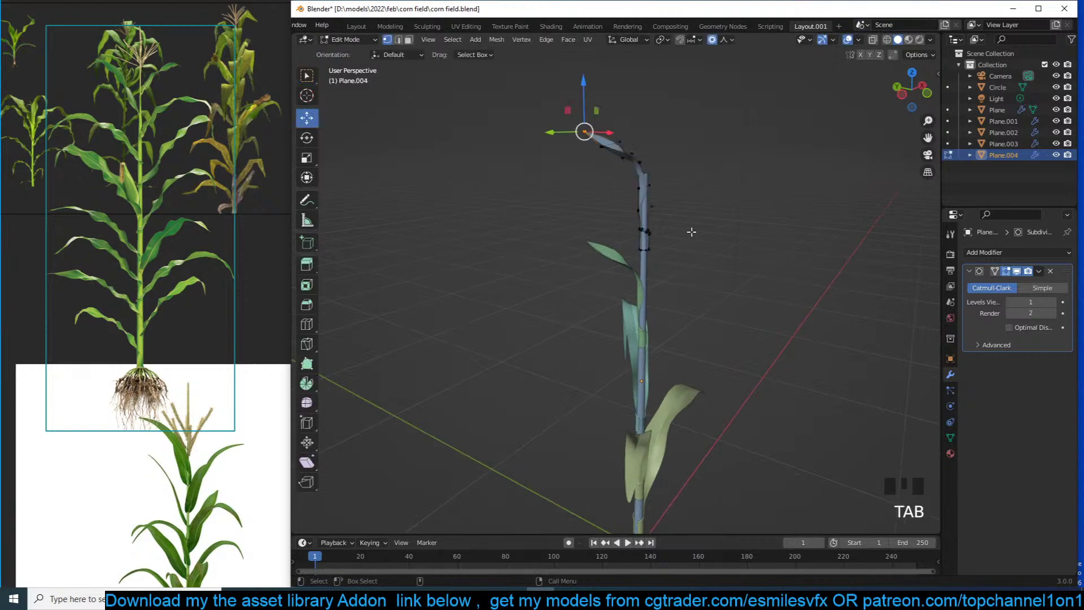
key(Tab)
key(s)
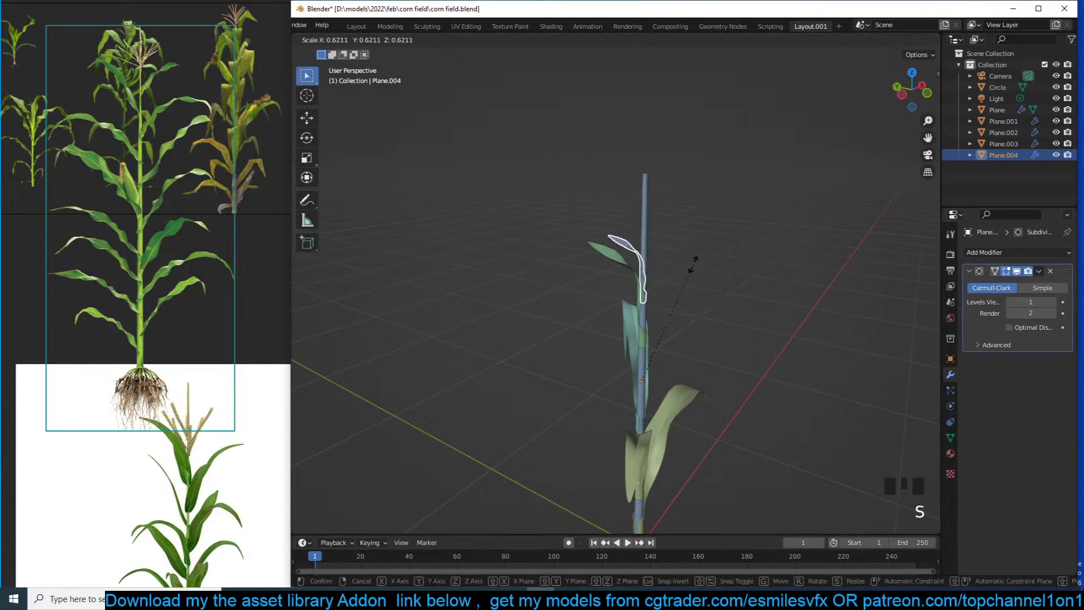
click(715, 180)
key(grave)
middle_drag(717, 185, 679, 189)
key(g)
click(692, 188)
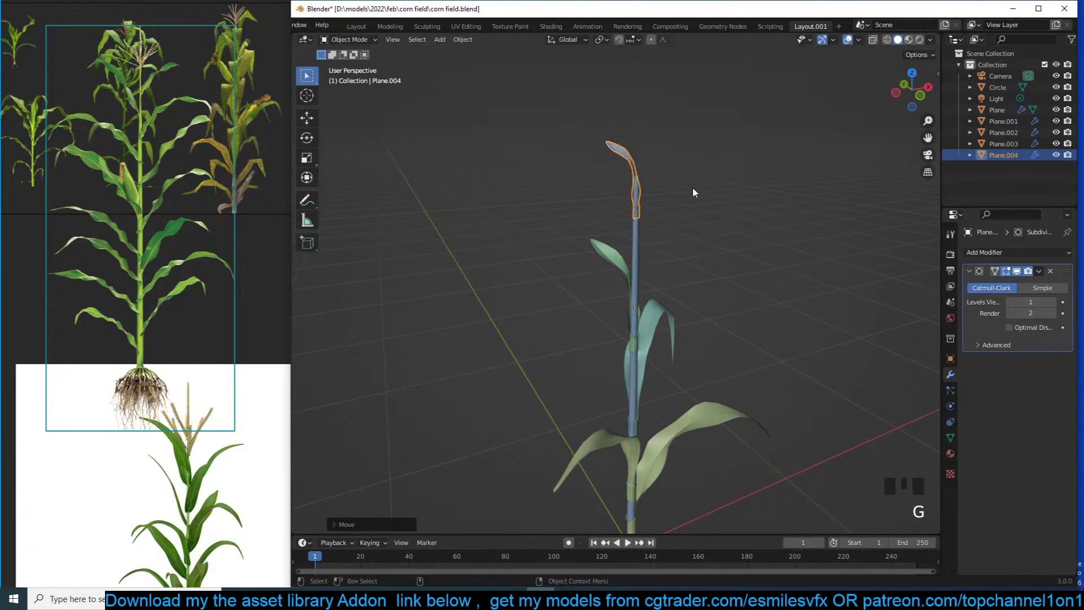
Pull the tip of the topmost leaf downward with proportional editing so the blade bends over
key(KP_Decimal)
key(Tab)
key(grave)
middle_drag(565, 160, 608, 161)
key(g)
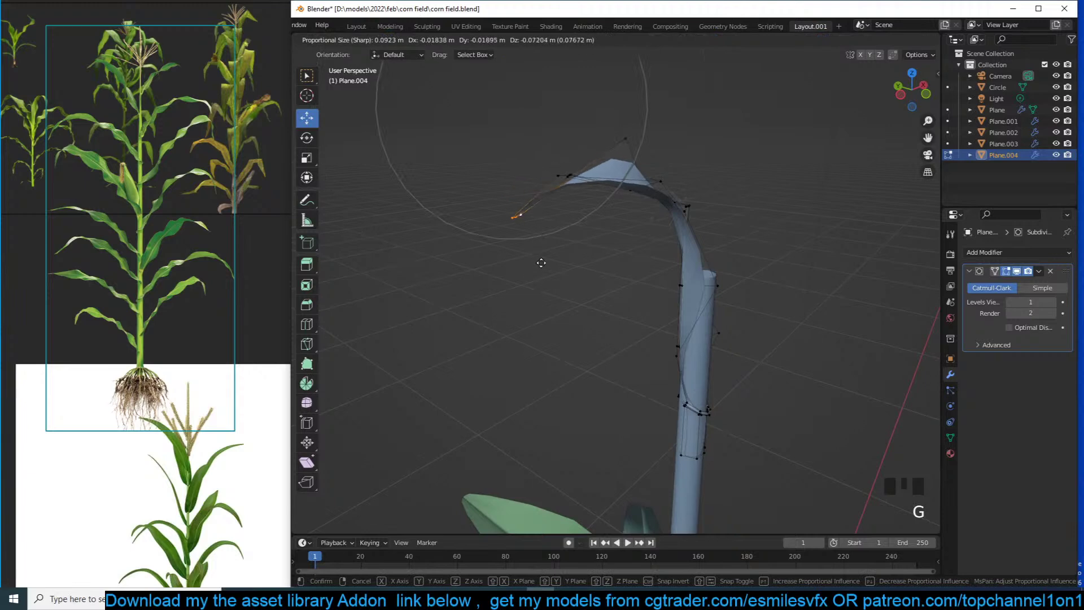
click(546, 269)
key(Tab)
Examine the leaf arrangement along the whole stalk from several angles
scroll(614, 272, down, 3)
key(grave)
middle_drag(614, 272, 497, 266)
key(grave)
middle_drag(649, 256, 745, 279)
shift+middle_drag(588, 338, 642, 143)
scroll(646, 226, down, 6)
shift+middle_drag(649, 285, 606, 161)
key(grave)
middle_drag(606, 161, 813, 226)
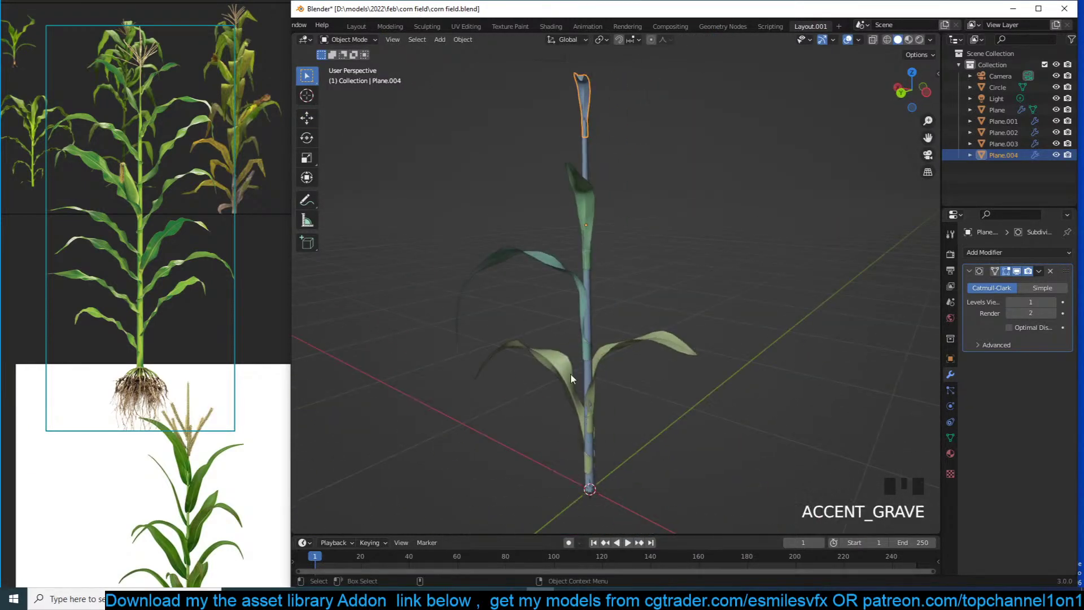
Duplicate the large lowest leaf and move the copy up the stalk along Z
click(559, 376)
key(shift+d)
click(565, 271)
key(r)
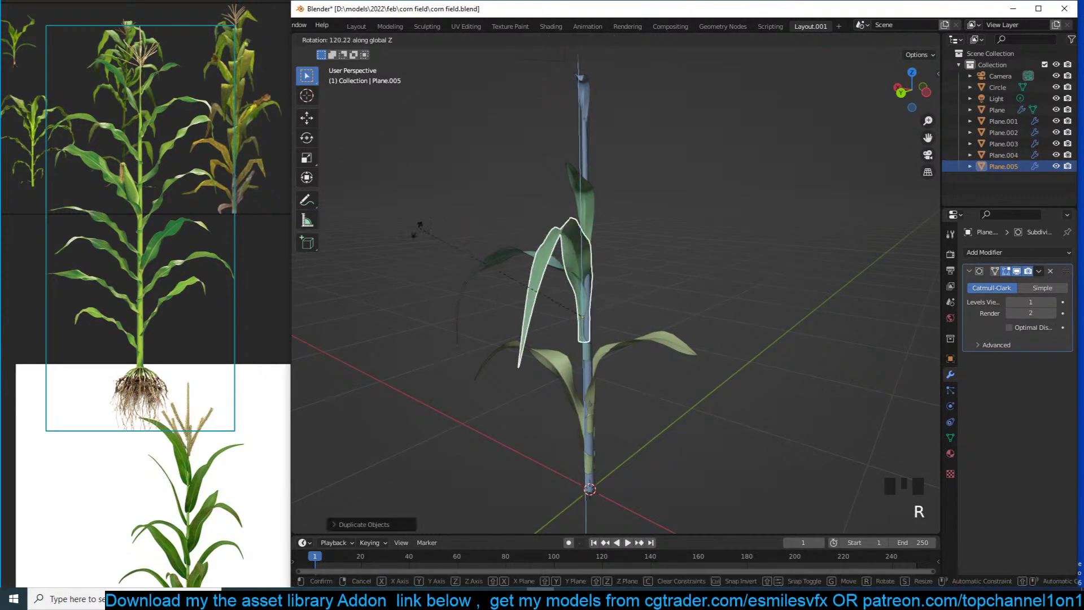
click(391, 312)
key(ctrl+z)
Rotate the copied leaf around the stalk in top view into the open gap between the other leaves
key(KP_7)
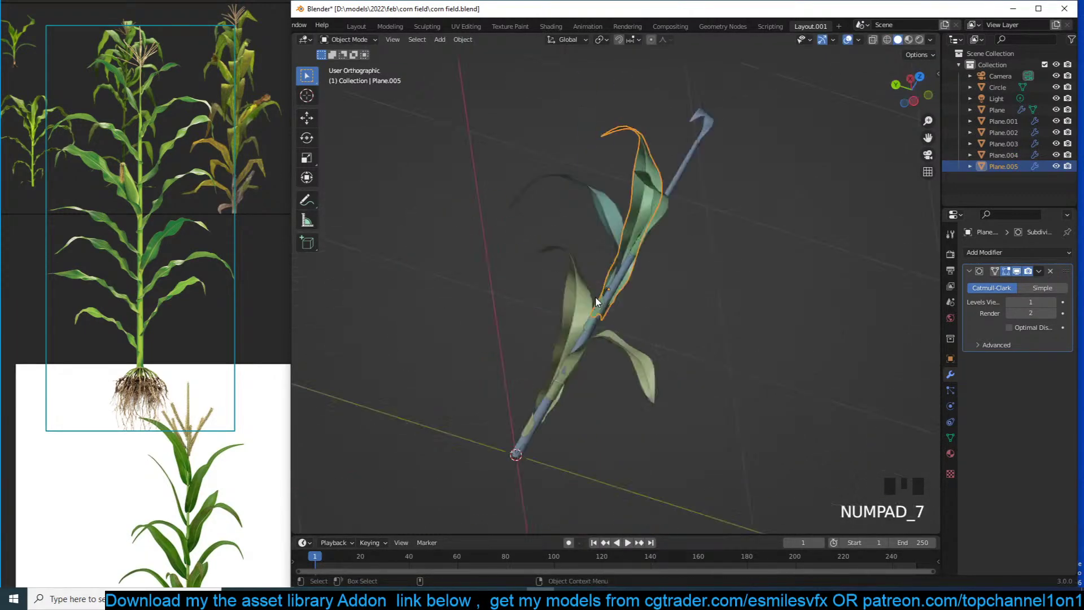
scroll(748, 334, up, 7)
shift+middle_drag(750, 336, 479, 296)
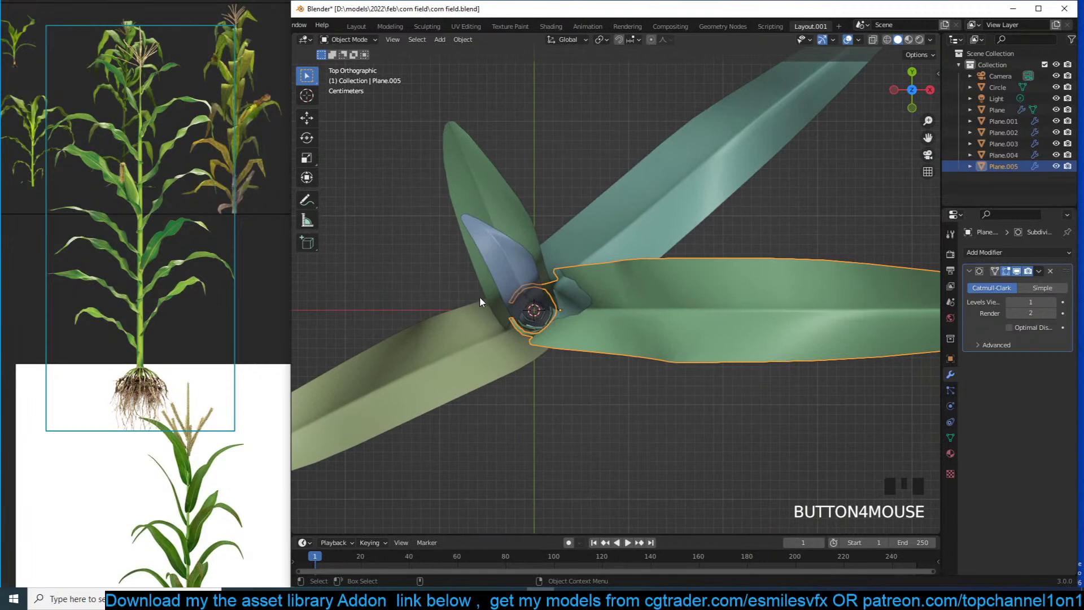
key(r)
click(633, 434)
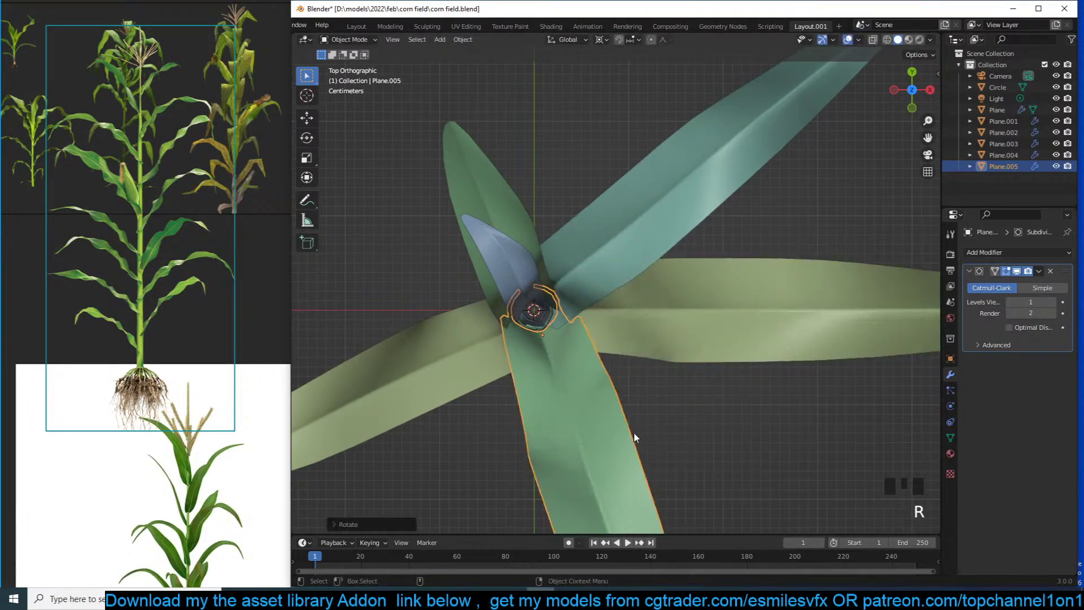
Adjust the height of the copied large leaf along Z so it sits mid-stalk between the neighbouring leaves
key(grave)
scroll(716, 298, down, 2)
key(grave)
key(g)
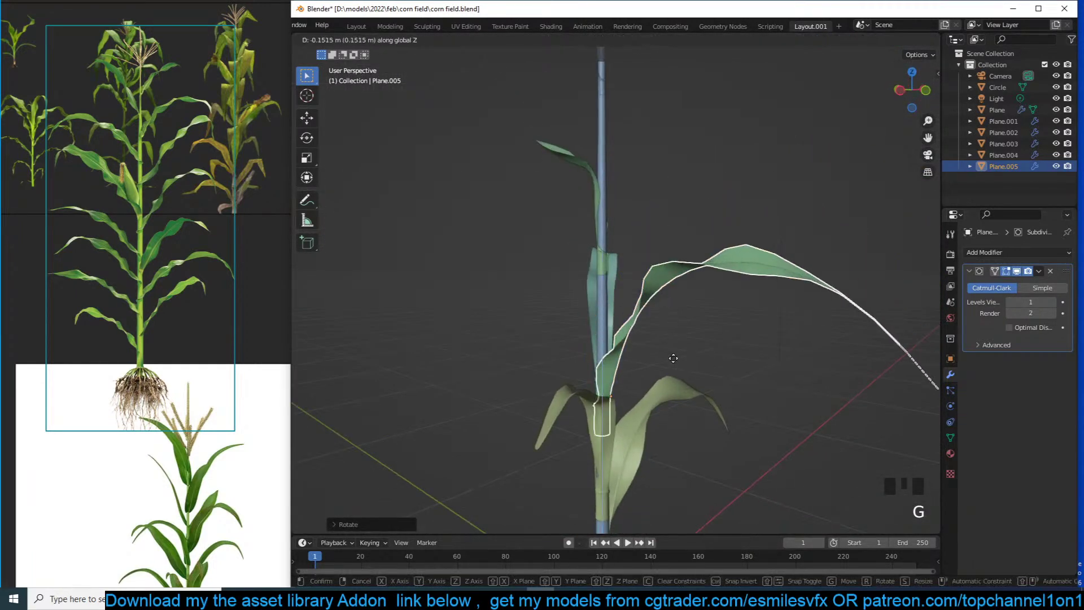
click(673, 303)
key(grave)
scroll(672, 299, down, 4)
key(grave)
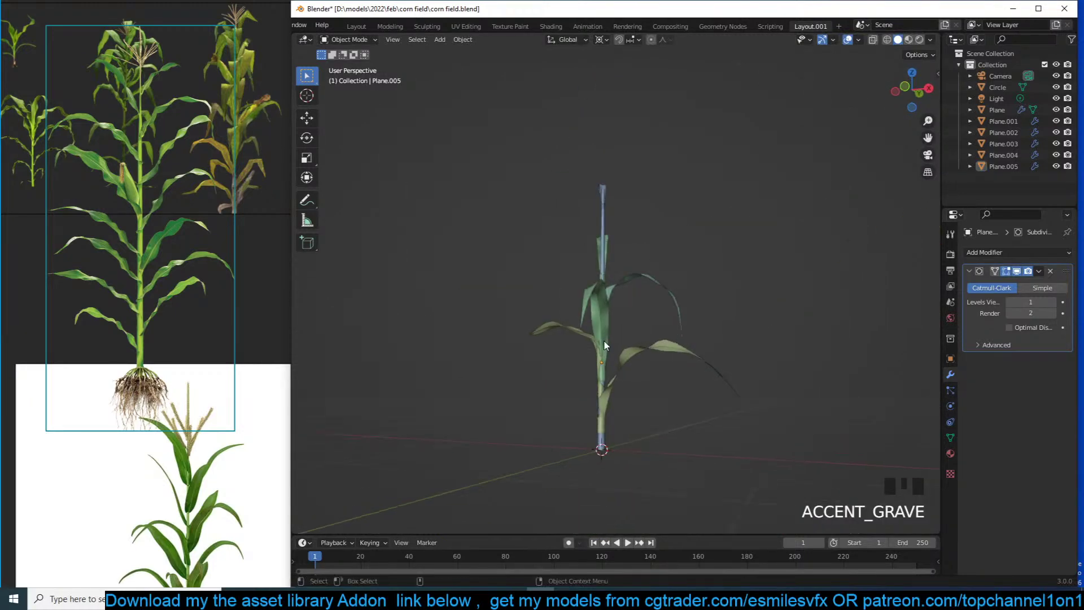
click(602, 350)
key(g)
key(z)
click(616, 314)
Select the edge row across the lower bend of the mid-stalk leaf and try to rotate it freely
key(grave)
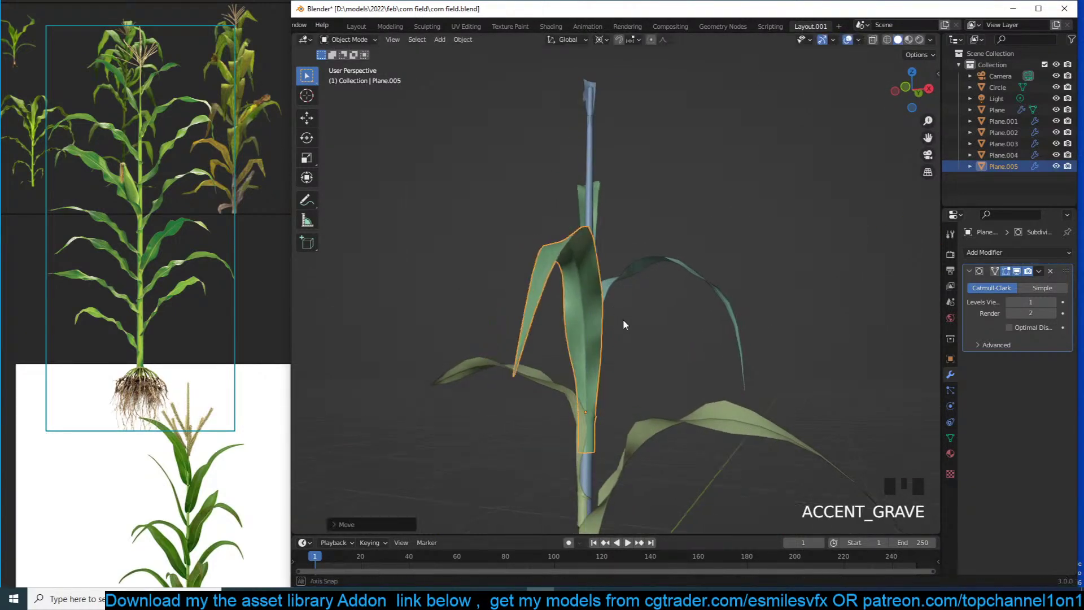
key(Tab)
key(grave)
middle_drag(748, 339, 783, 356)
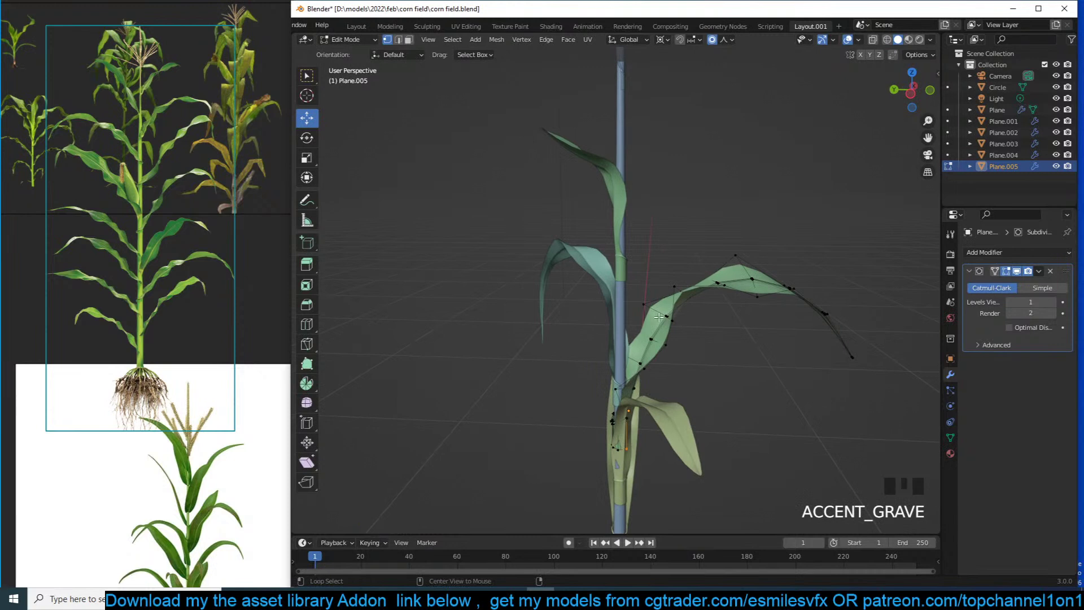
key(r)
key(r)
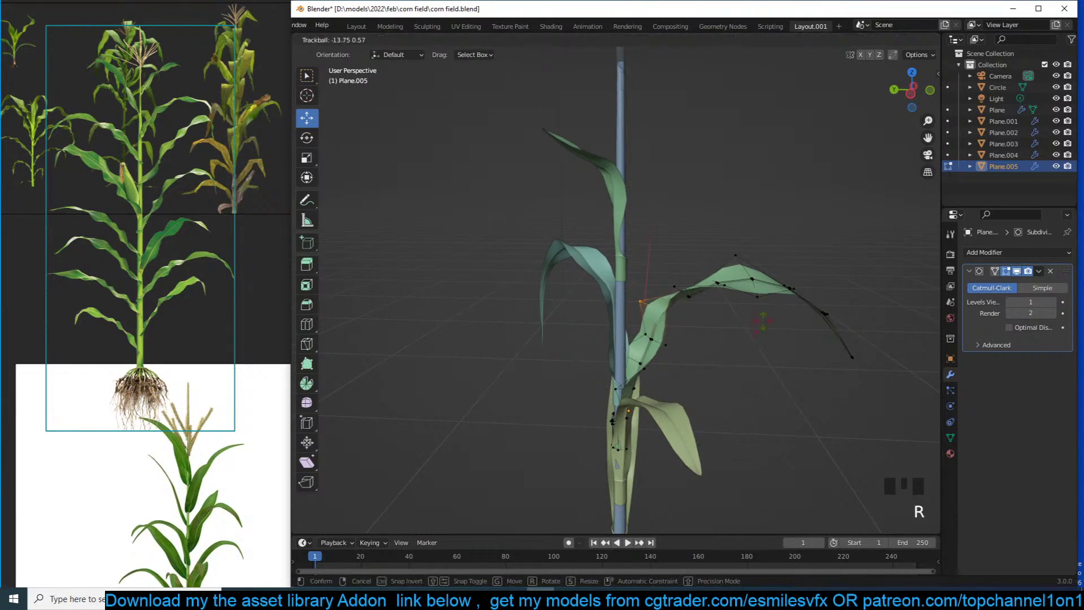
click(741, 338)
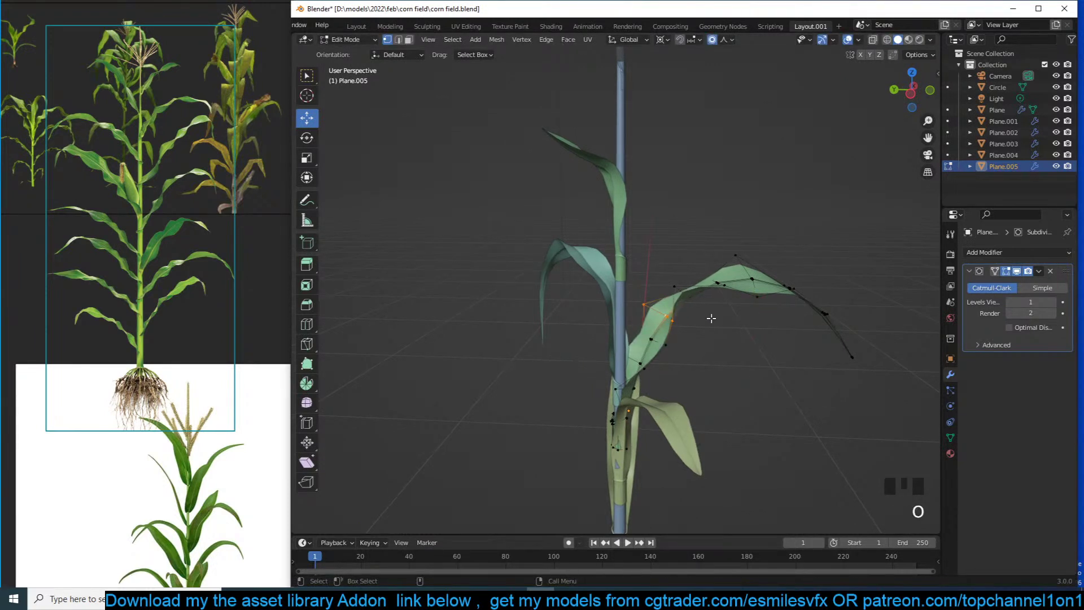
key(e)
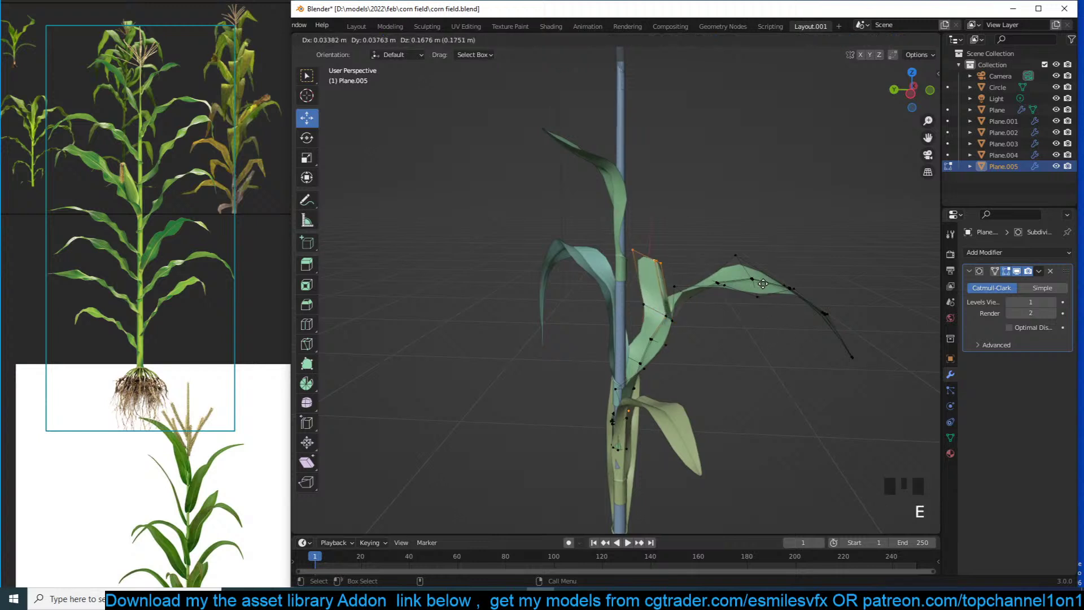
right_click(760, 300)
key(r)
key(r)
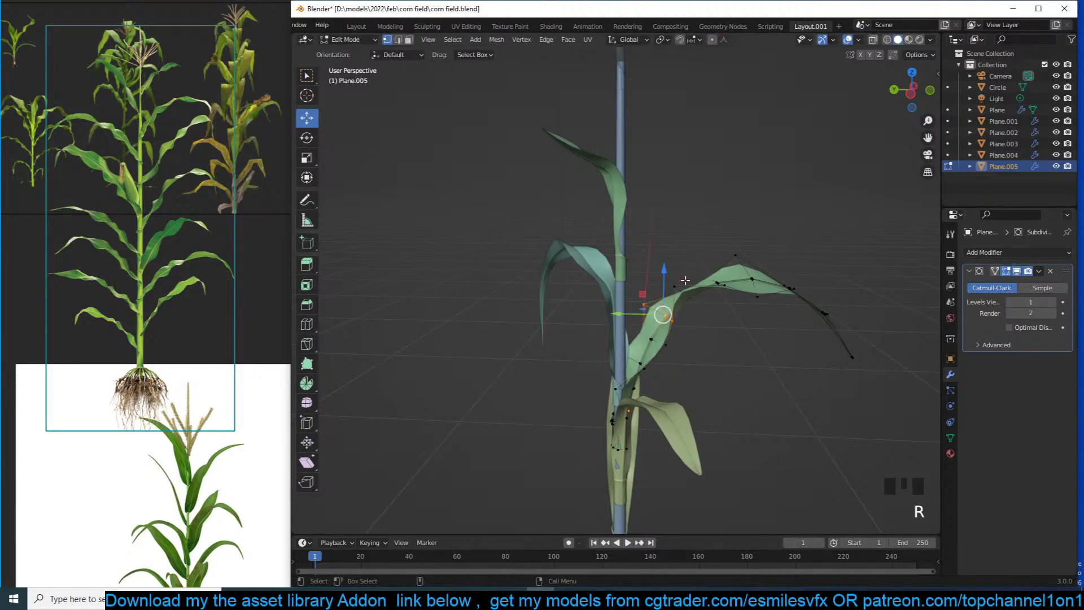
key(r)
key(e)
key(ctrl+z)
Try to twist the mid-stalk leaf's lower bend freely with the proportional editing size enlarged to about 0.39
key(r)
key(r)
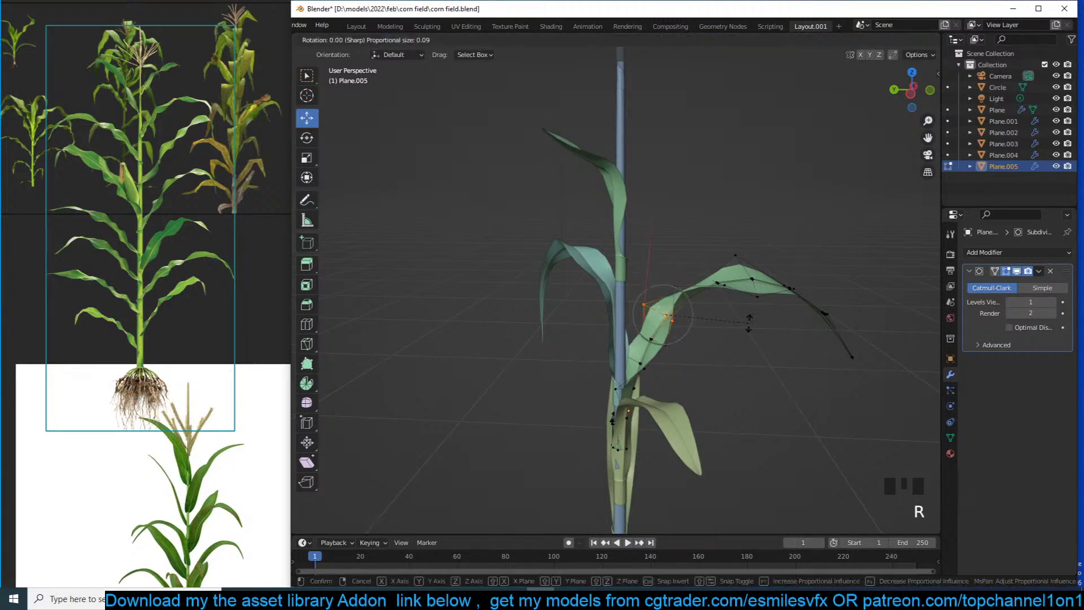
scroll(664, 315, down, 5)
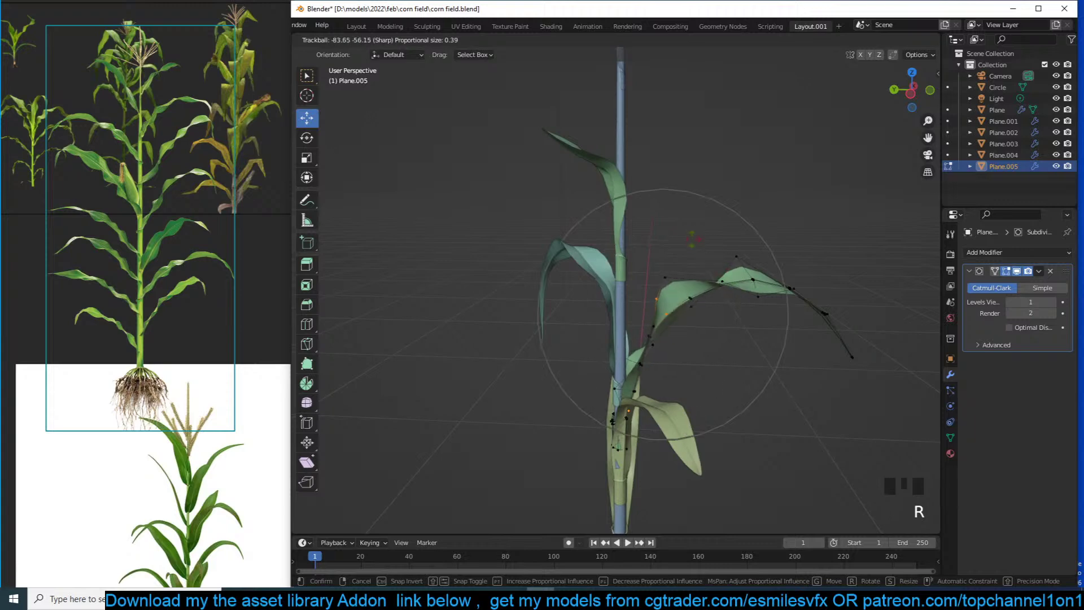
scroll(663, 315, down, 2)
scroll(664, 315, up, 2)
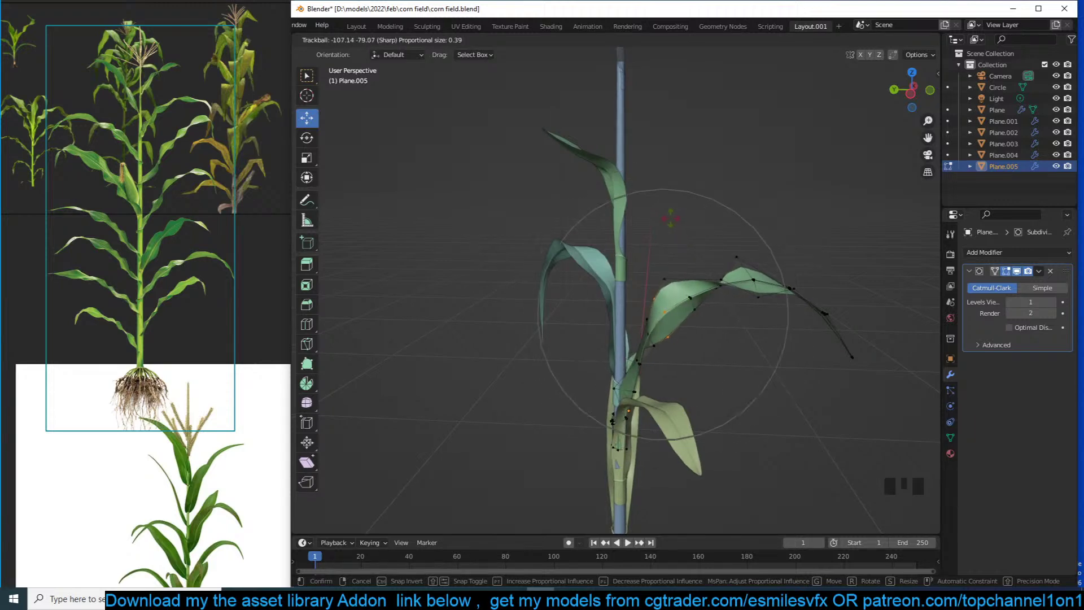
scroll(671, 216, up, 2)
click(670, 215)
key(Tab)
key(grave)
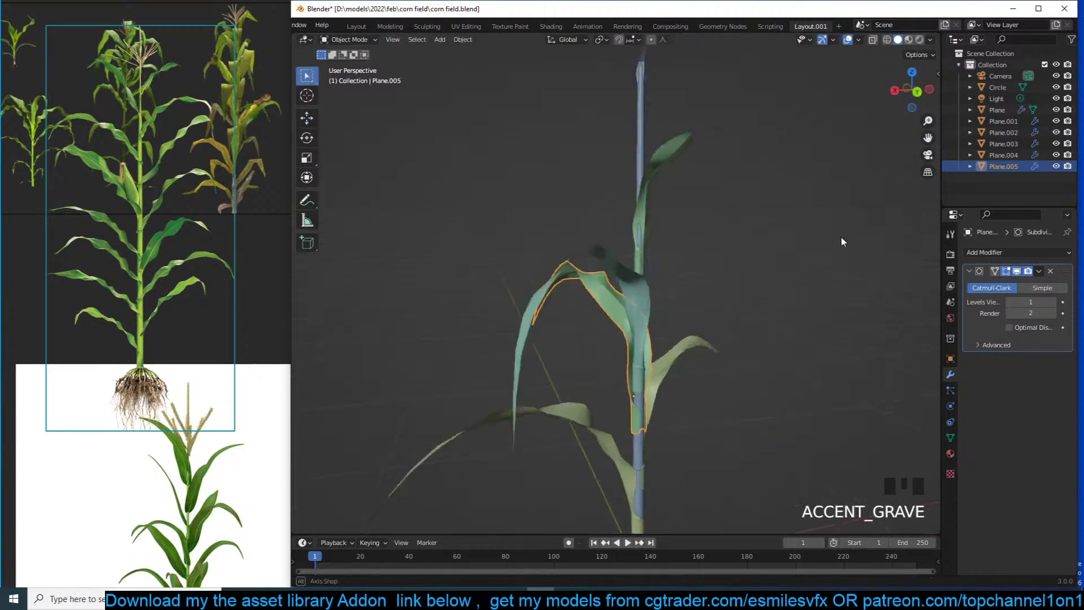
key(alt+a)
key(grave)
middle_drag(733, 276, 825, 317)
key(grave)
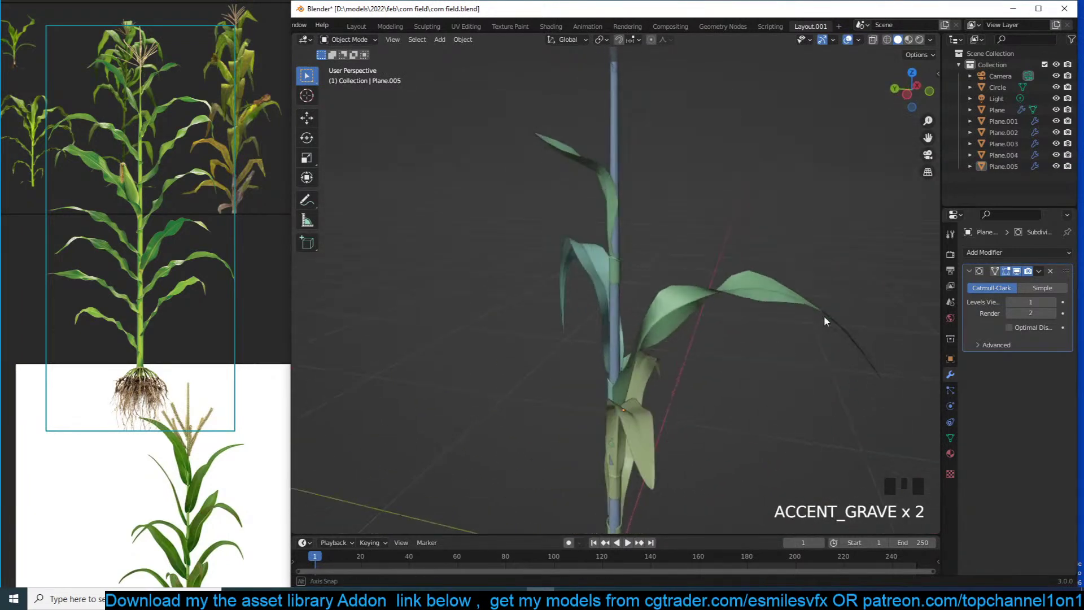
Undo the free twist on the mid-stalk leaf's lower bend
key(Tab)
key(ctrl+z)
key(ctrl+z)
key(ctrl+z)
key(ctrl+z)
key(ctrl+z)
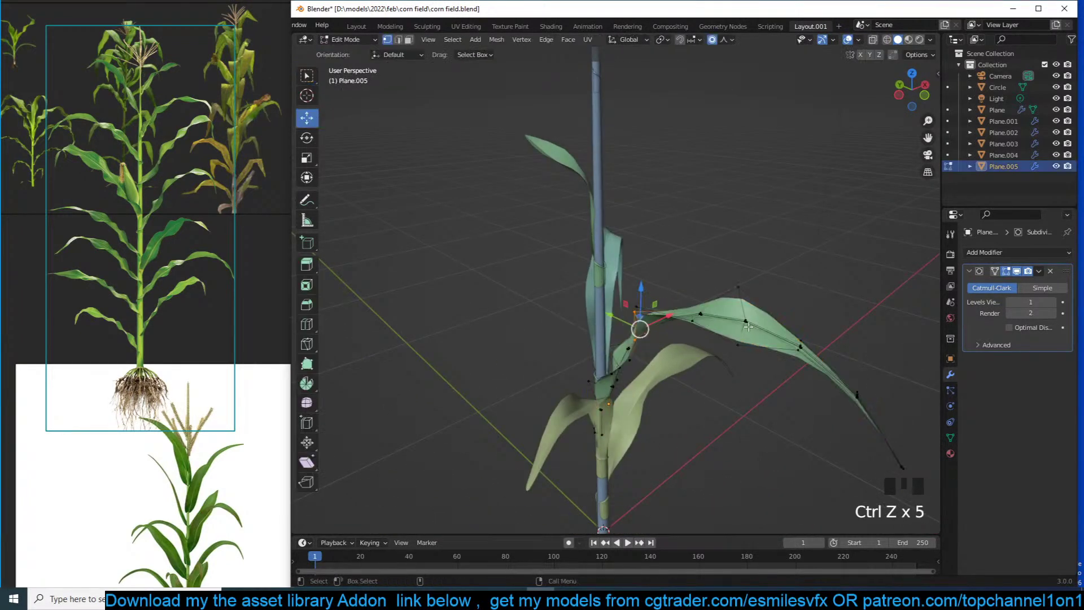
Rotate the selected edge row at the lower bend of the mid-stalk leaf
key(r)
click(739, 337)
key(grave)
middle_drag(738, 338, 671, 302)
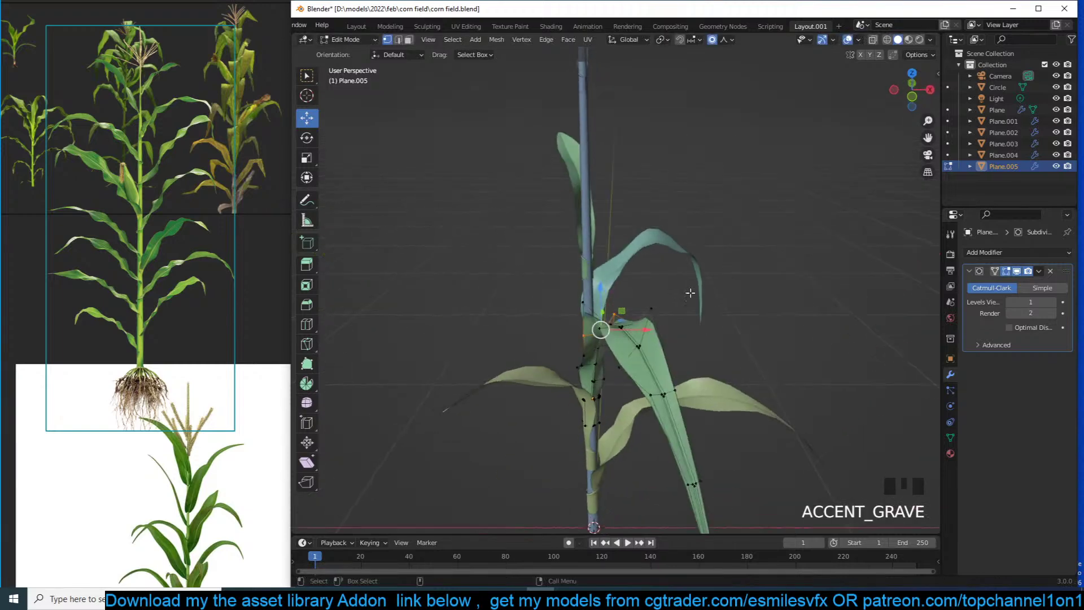
key(r)
key(r)
key(r)
right_click(657, 364)
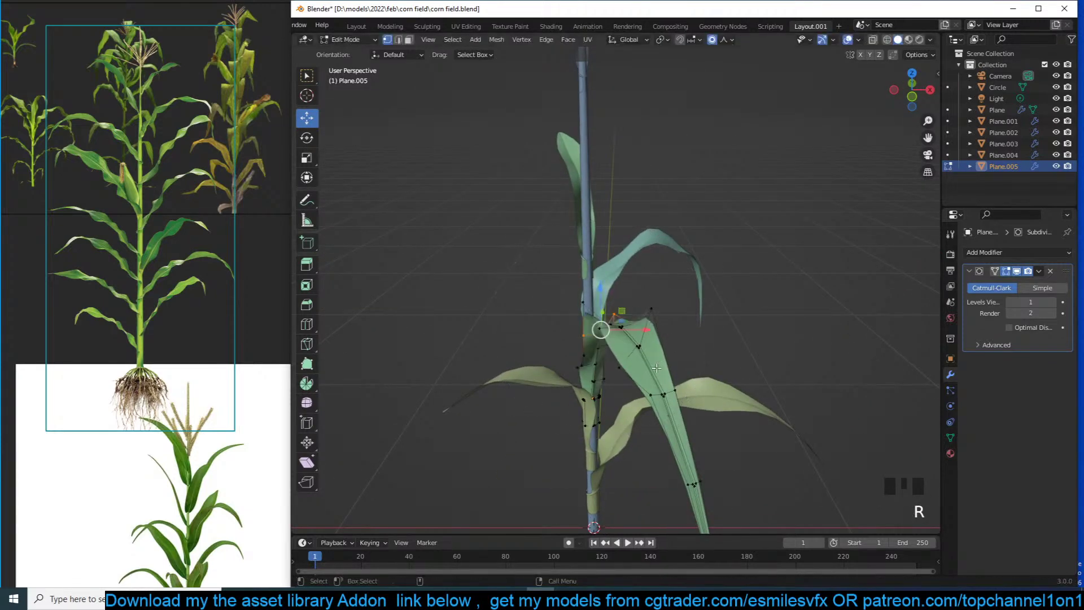
Rotate the bend's edge row with a wider proportional falloff to twist the mid-stalk leaf, viewed facing the leaf
key(grave)
key(grave)
key(r)
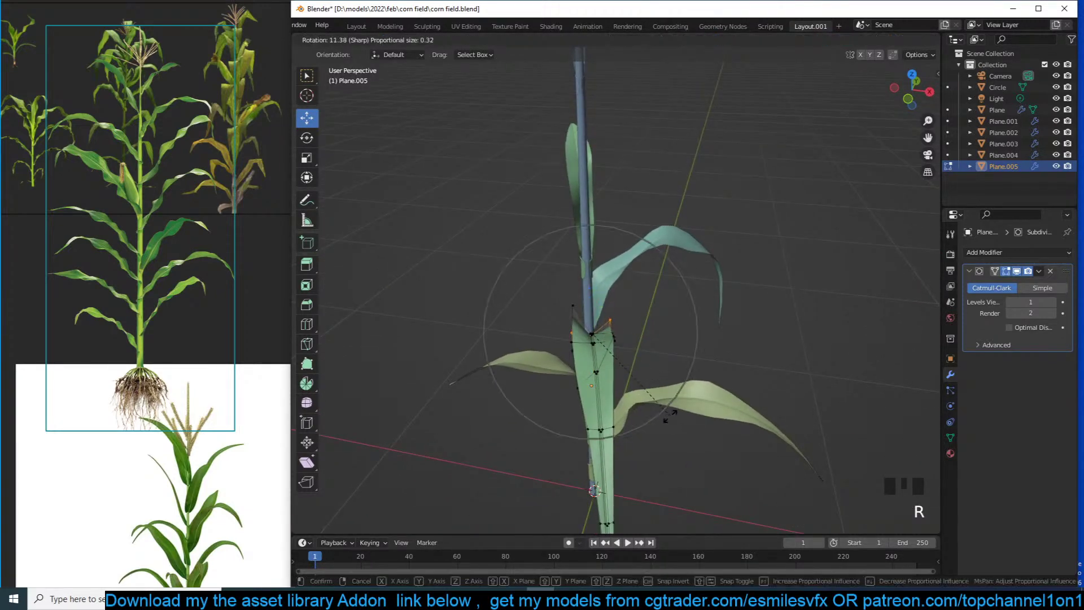
scroll(616, 460, down, 7)
click(616, 460)
key(Tab)
key(grave)
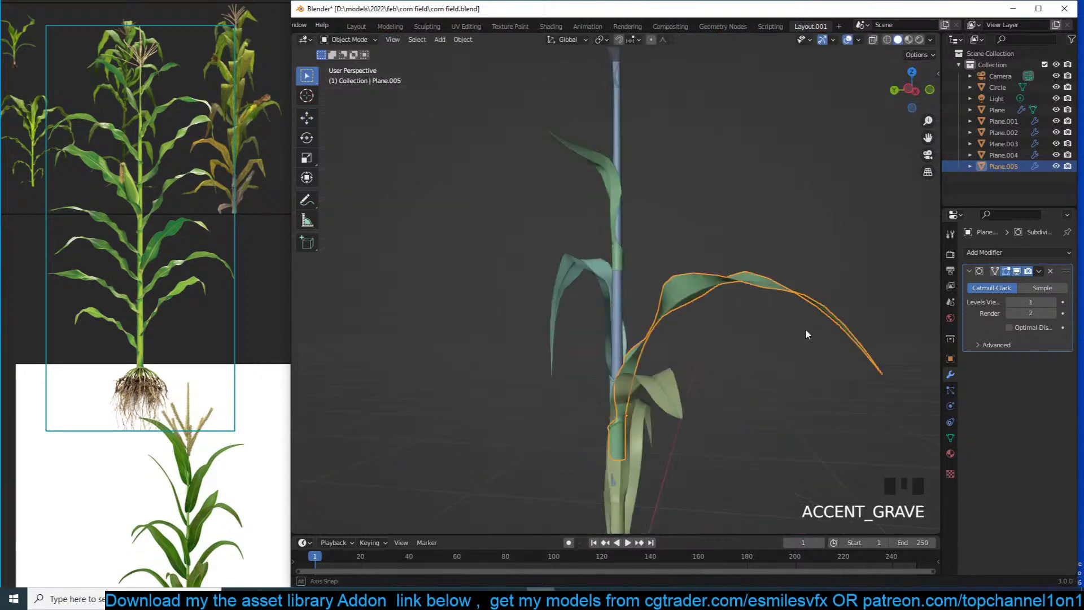
Duplicate a mid-stalk leaf and move the copy up the stalk along Z
click(684, 330)
scroll(684, 331, down, 4)
scroll(783, 329, up, 3)
key(grave)
click(619, 357)
key(shift+d)
click(616, 282)
key(t)
key(t)
Rotate the copied leaf around the stalk on the Z axis into the open gap between the neighbouring leaves
key(r)
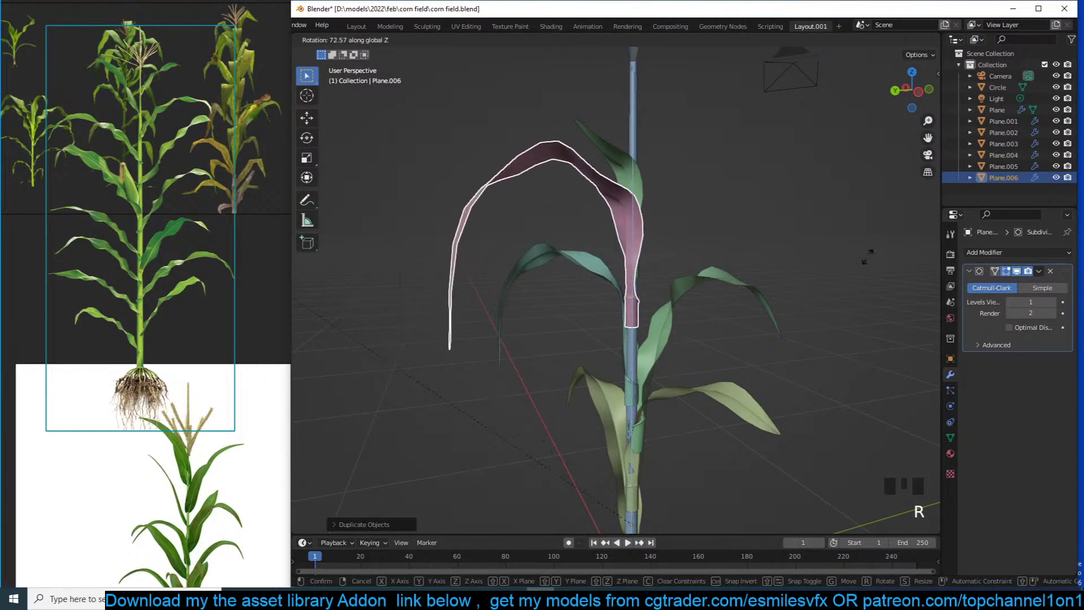
click(822, 272)
key(grave)
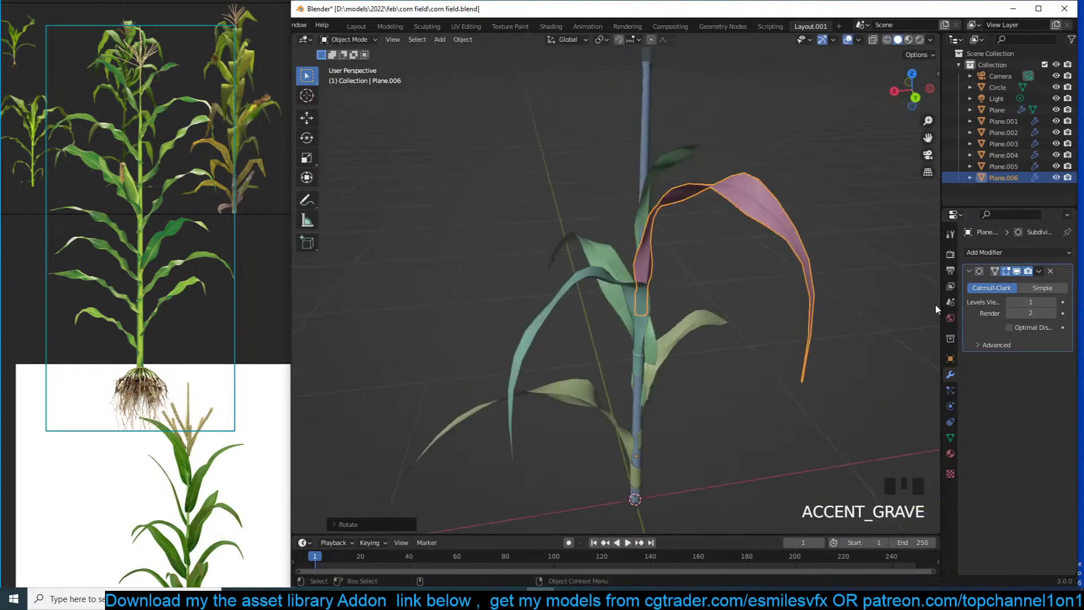
key(r)
key(z)
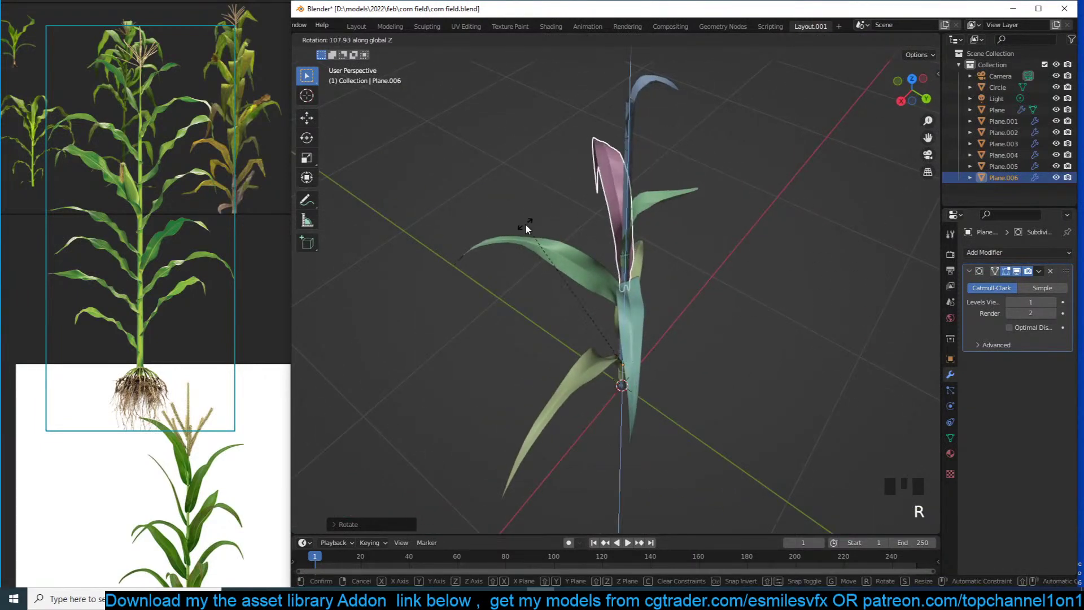
click(523, 225)
click(523, 225)
Duplicate the pink upper leaf and raise the copy up the stalk along Z
key(grave)
scroll(644, 192, down, 2)
key(grave)
key(grave)
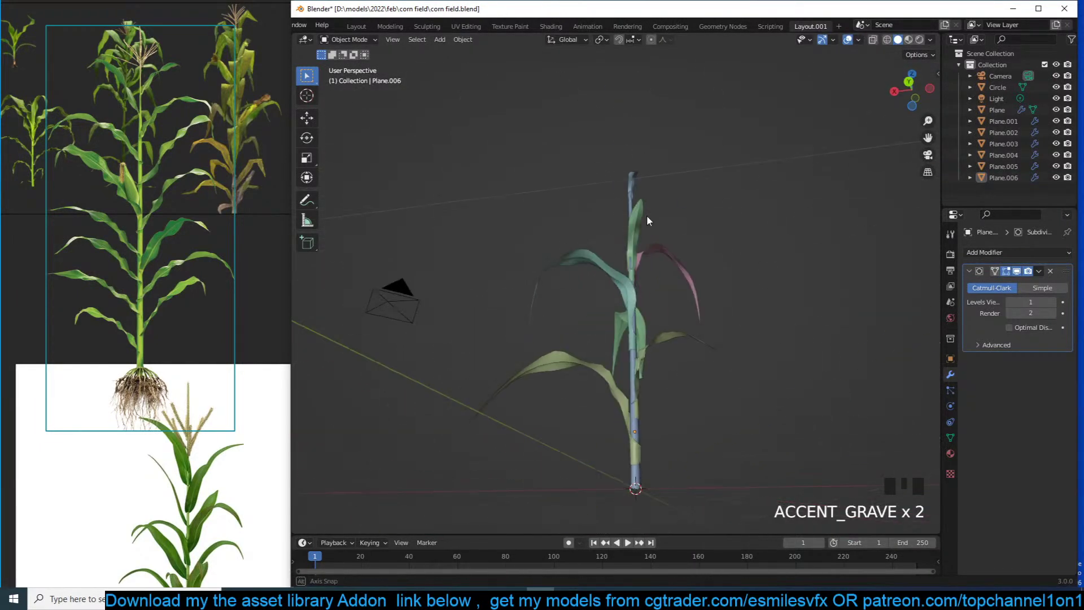
scroll(572, 321, up, 3)
key(grave)
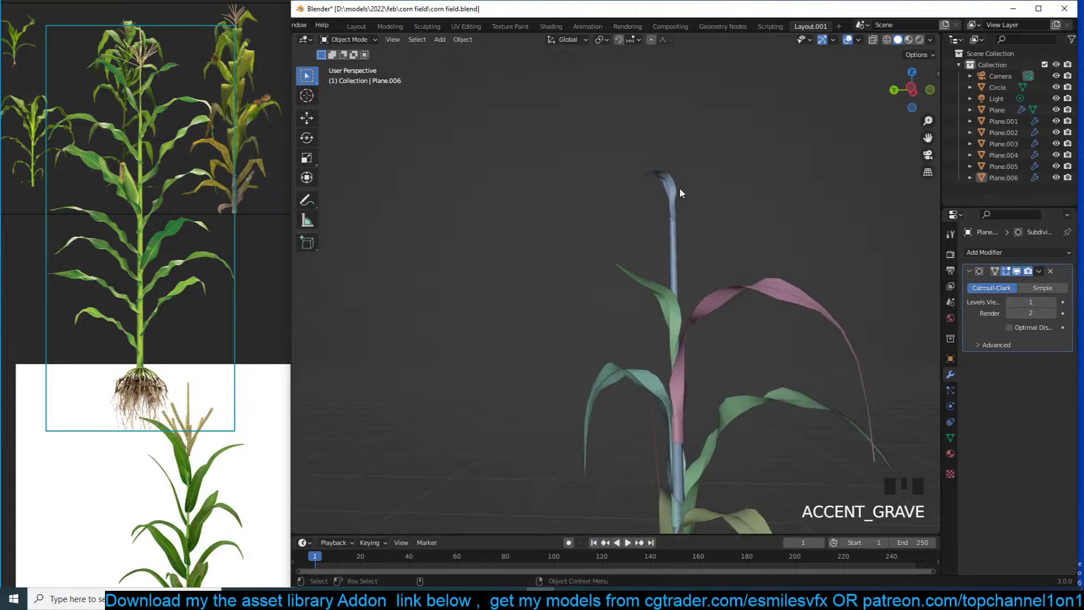
click(690, 330)
key(grave)
key(shift+d)
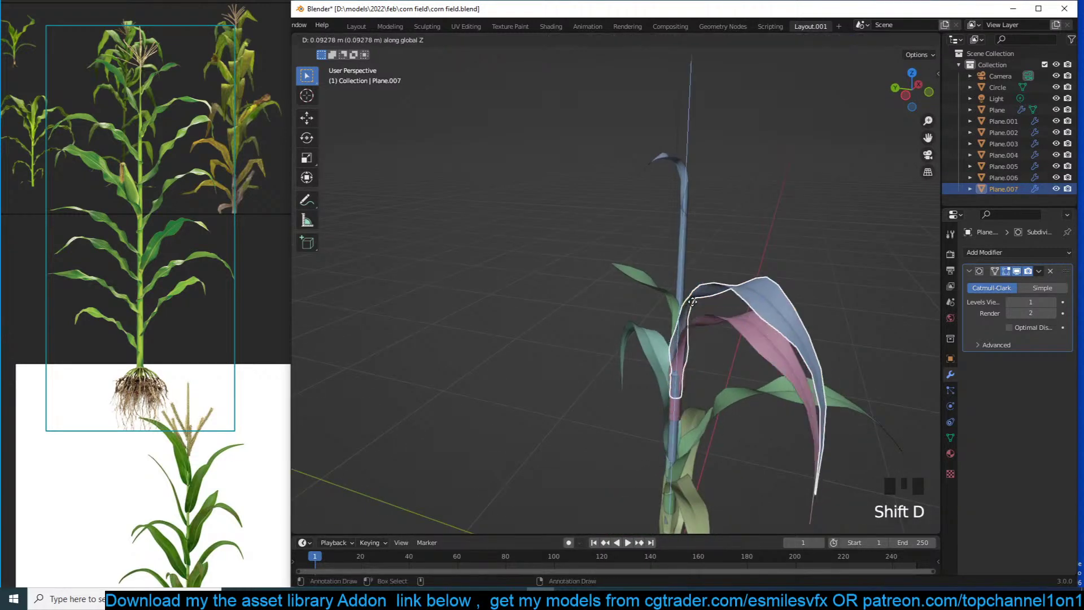
click(716, 232)
Scale the newest leaf copy down and move it up to just below the stalk's top leaf
key(s)
click(711, 274)
key(g)
click(722, 226)
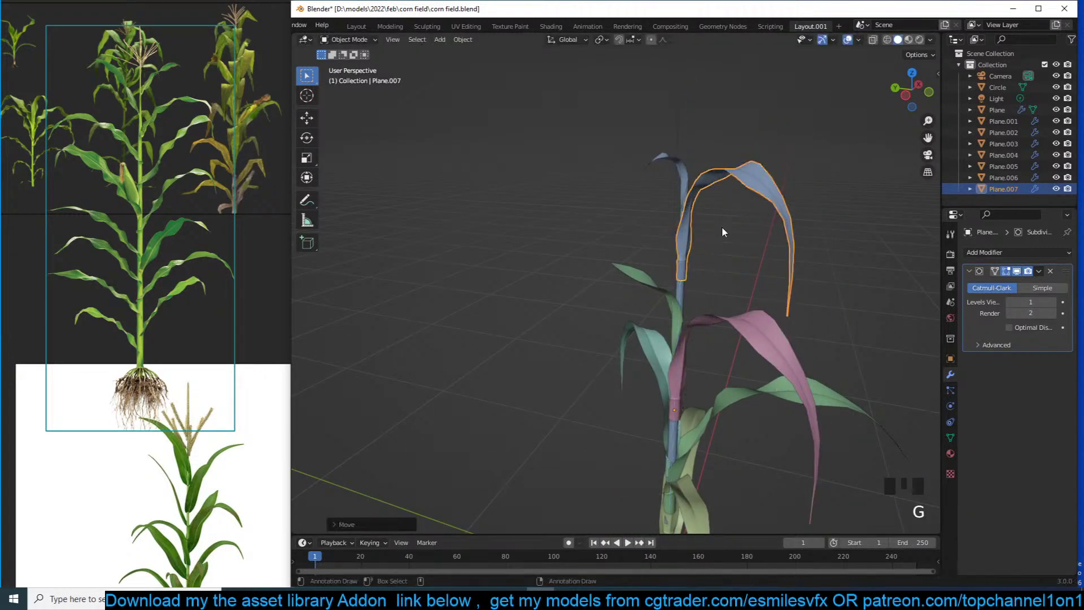
scroll(822, 222, up, 5)
Extrude the top ring of the stalk upward about 0.28 m along Z
click(663, 158)
key(grave)
click(609, 222)
key(Tab)
key(1)
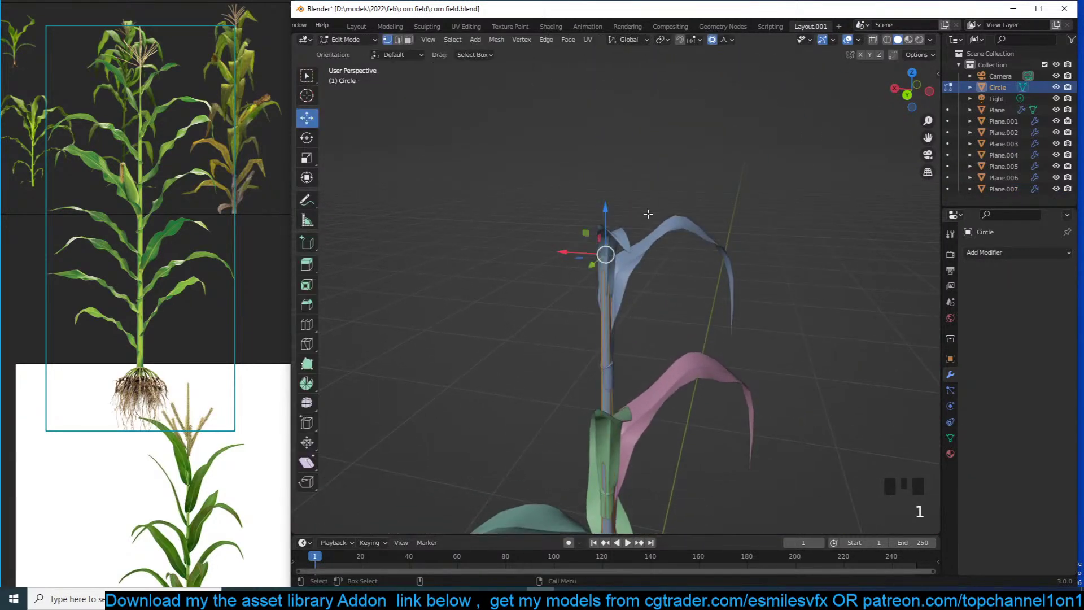
key(grave)
key(grave)
scroll(518, 288, up, 2)
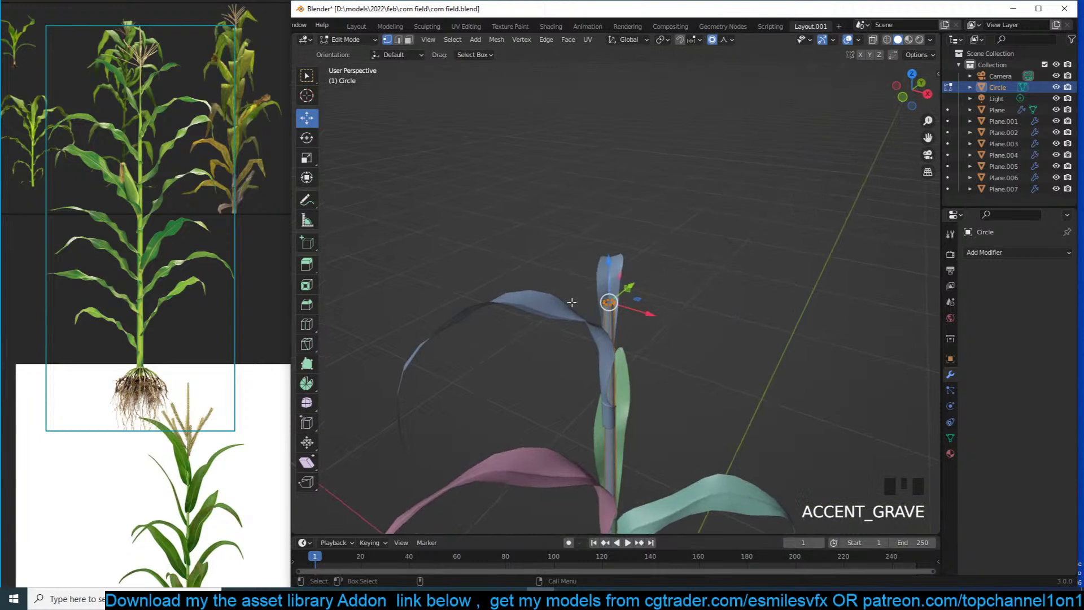
key(e)
key(z)
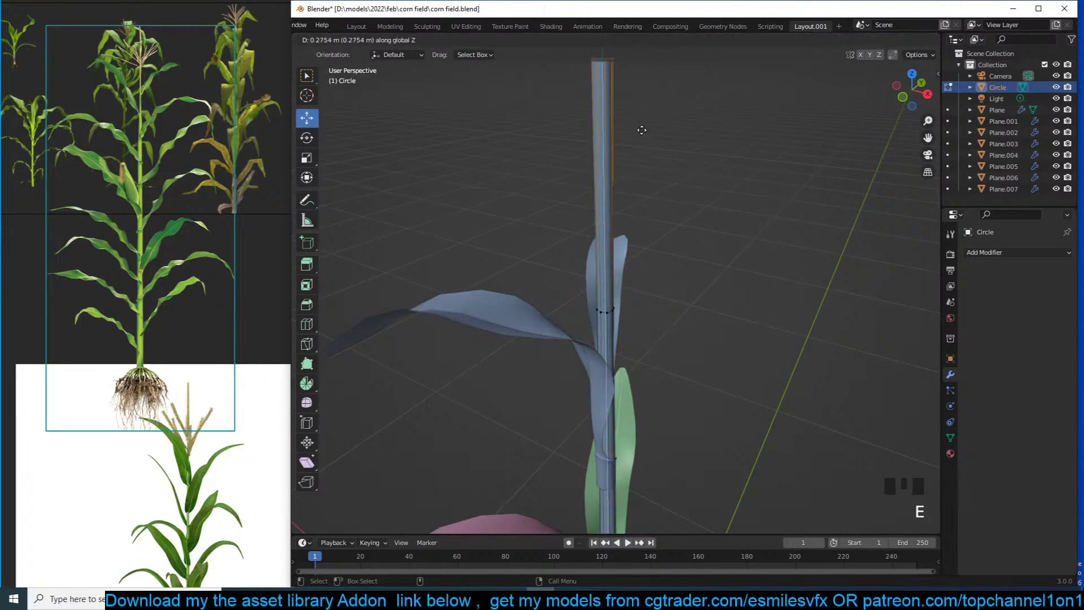
click(641, 129)
Scale the extruded end ring of the stalk down to a point with proportional editing off
key(s)
click(635, 155)
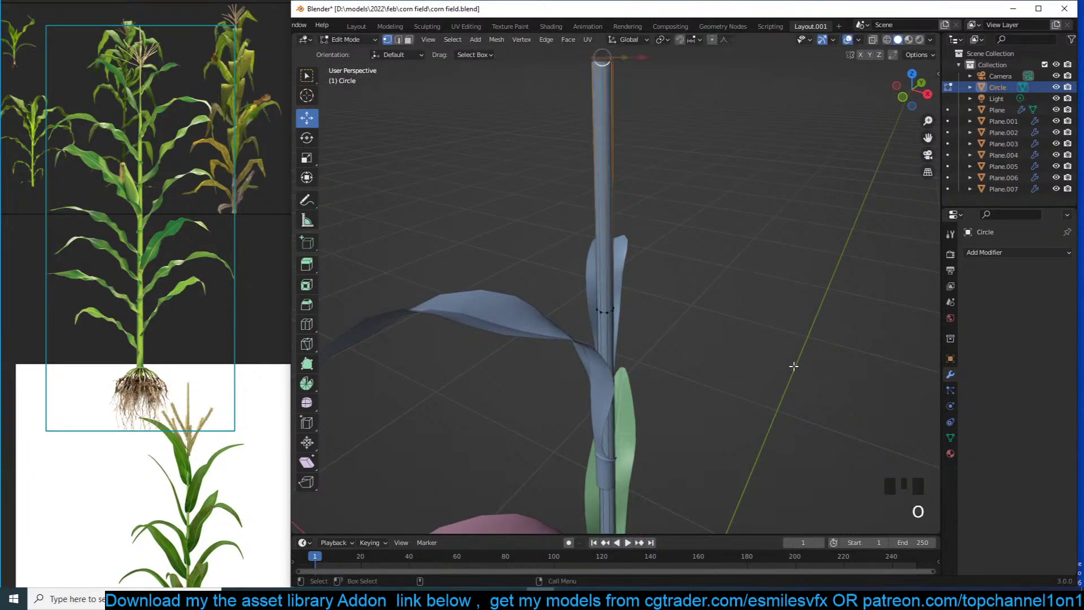
key(s)
key(s)
click(650, 103)
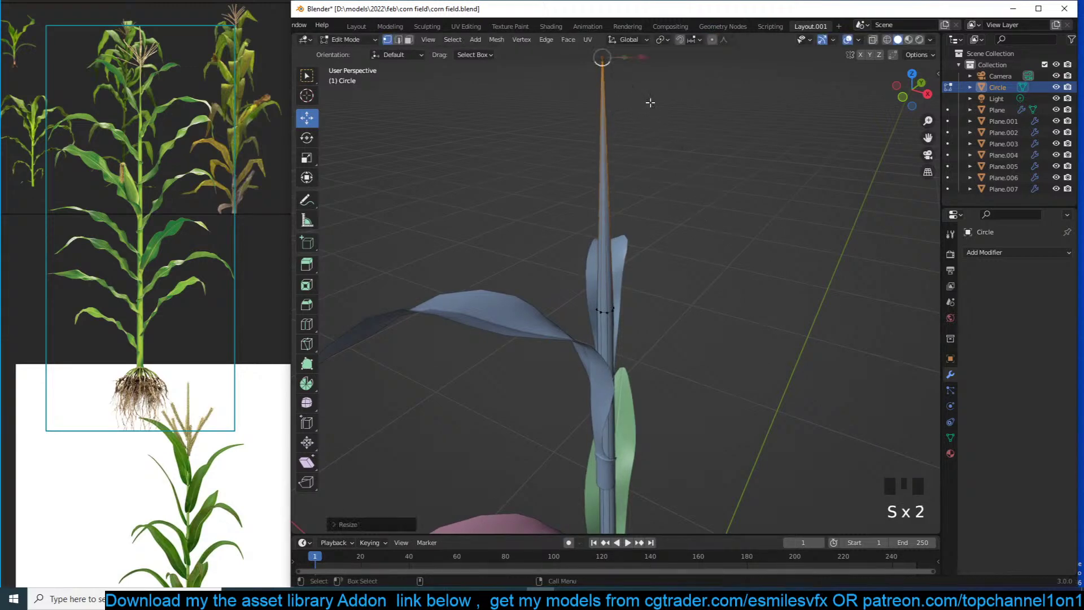
scroll(637, 183, down, 2)
key(Tab)
key(grave)
Add a loop cut across the tapered tip section of the stalk, near the top leaf's bend
scroll(571, 281, up, 2)
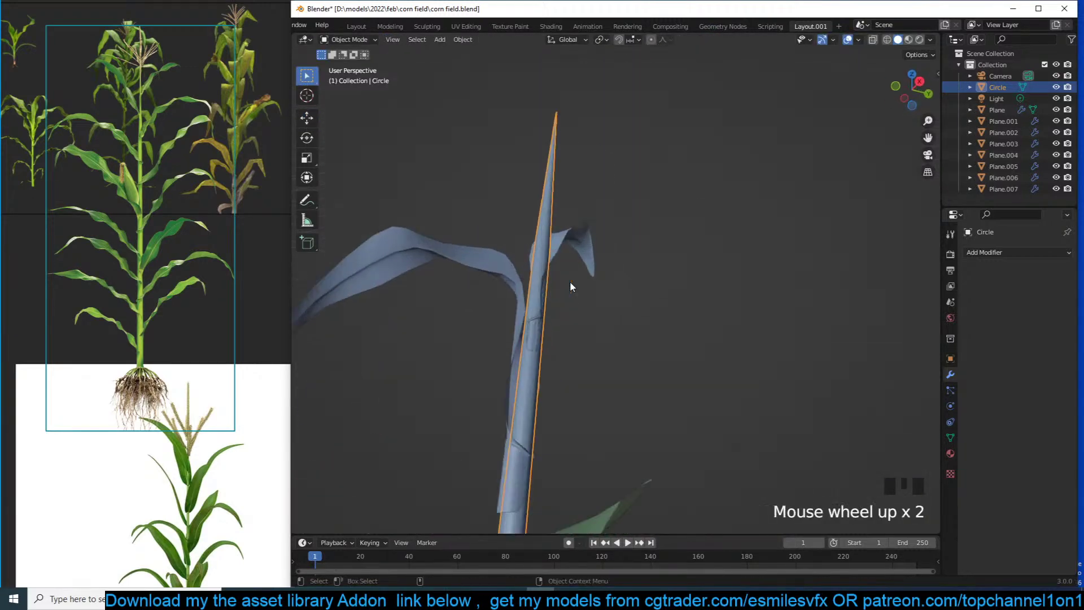
key(Tab)
key(alt+z)
drag(500, 238, 670, 283)
key(ctrl+r)
click(542, 251)
click(565, 299)
Select the new loop through the mesh and scale it down to slim the stalk's tip
key(alt+z)
drag(496, 226, 661, 304)
key(s)
click(717, 333)
key(Tab)
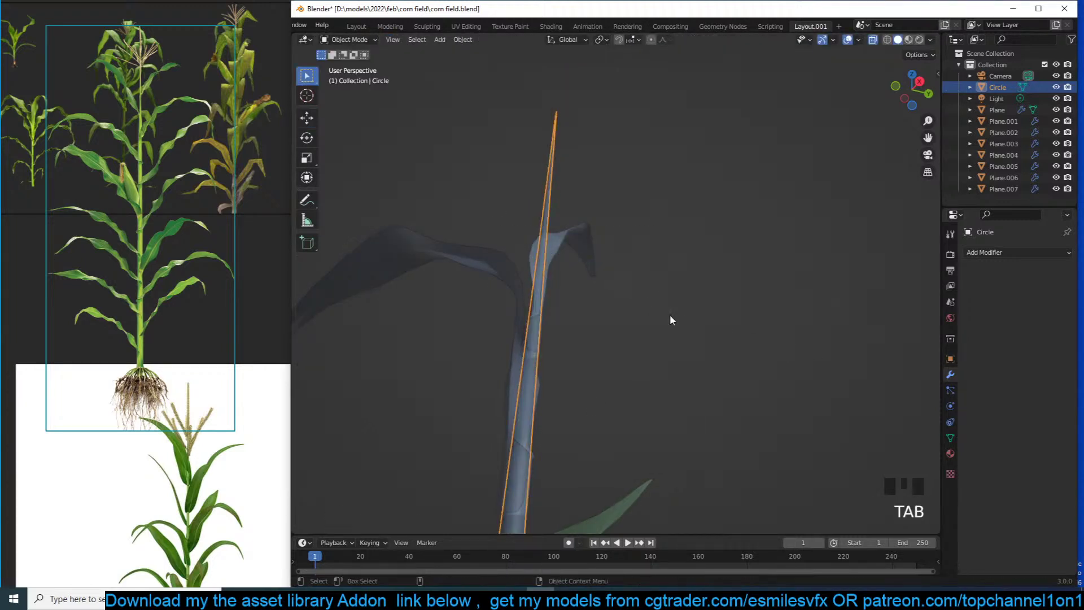
Turn off X-ray display and save the corn field.blend file
key(alt+z)
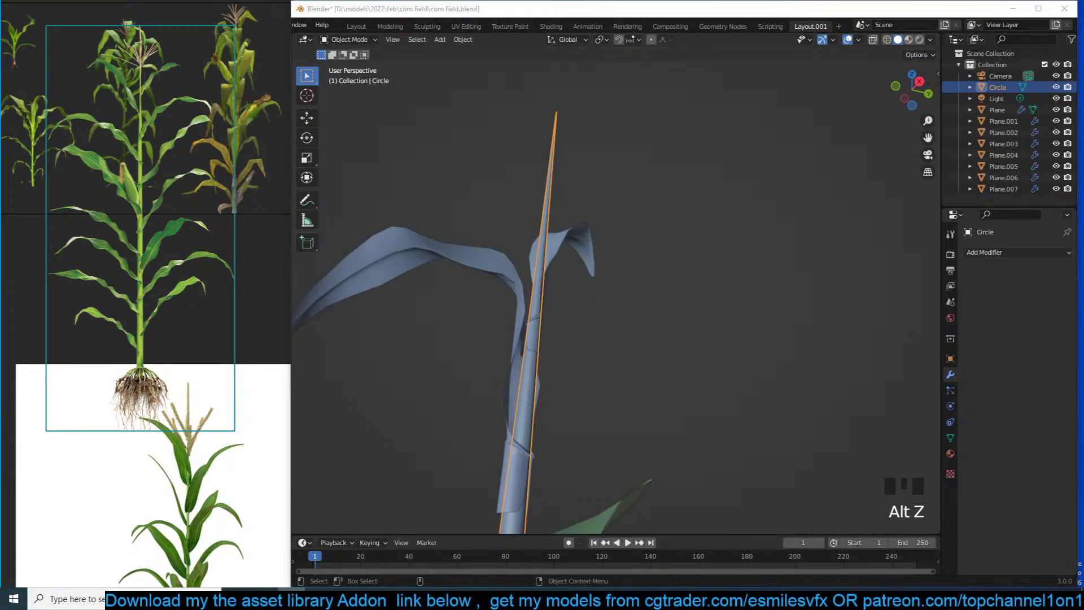
click(472, 221)
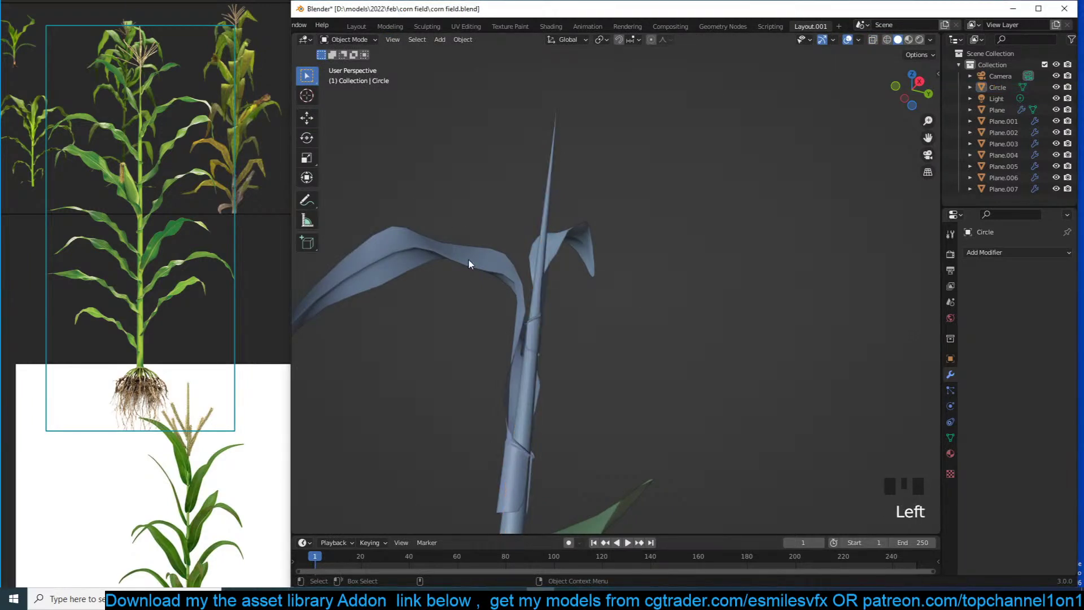
scroll(537, 249, down, 2)
key(ctrl+s)
Compare the shape and leaf arrangement of the whole plant with the corn reference images
key(grave)
scroll(562, 293, down, 3)
key(grave)
scroll(663, 304, down, 3)
shift+middle_drag(663, 303, 656, 227)
key(grave)
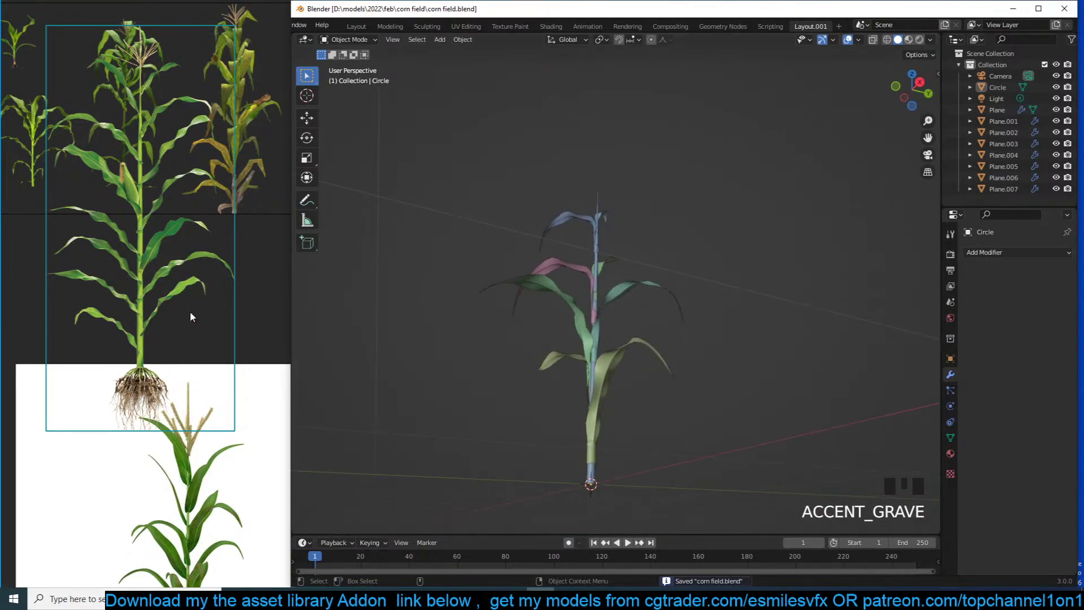
scroll(189, 299, down, 3)
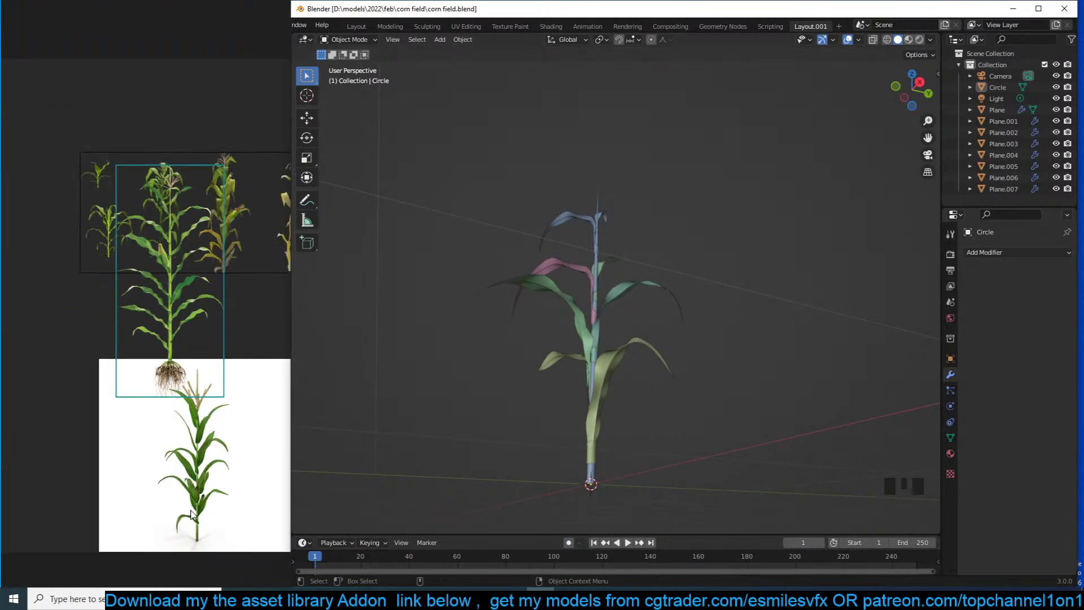
scroll(191, 514, up, 3)
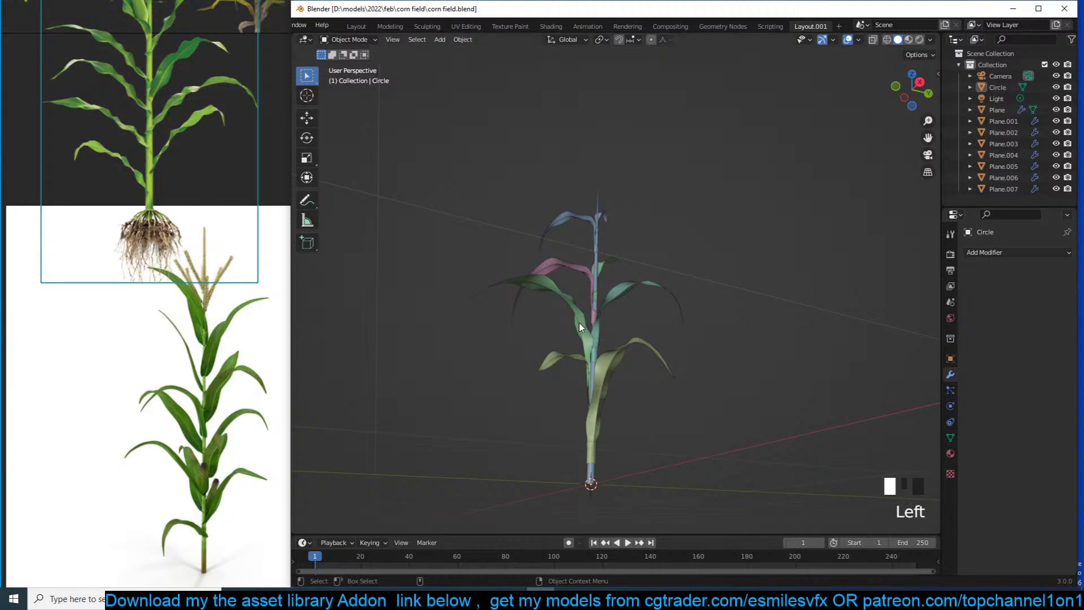
Select the green mid-stalk leaf and shift it sideways toward the stalk in front view
click(580, 328)
key(grave)
key(grave)
key(KP_3)
key(KP_Decimal)
key(KP_2)
key(KP_1)
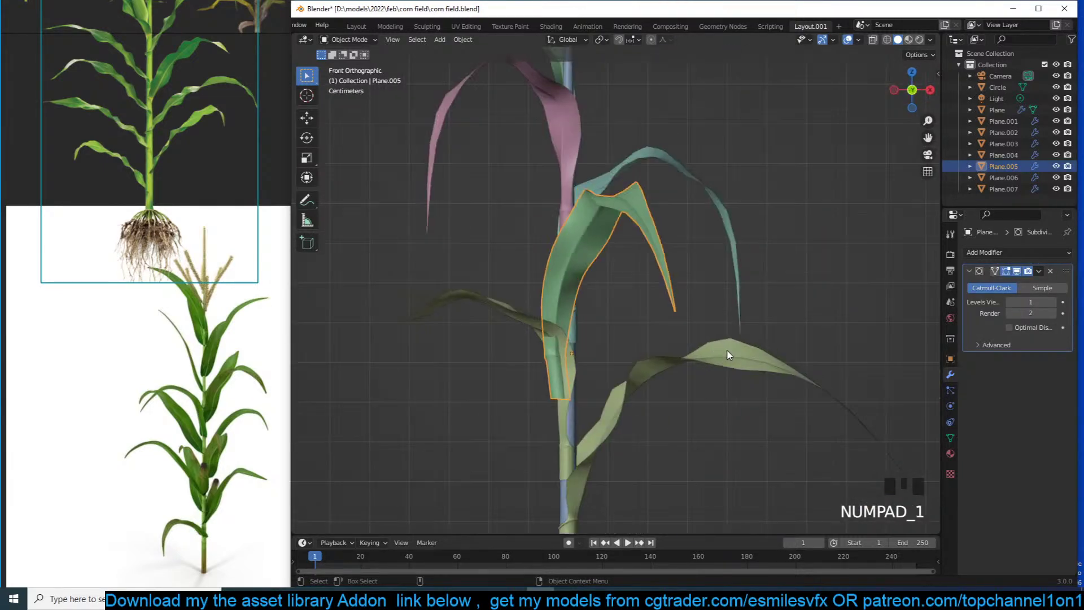
key(g)
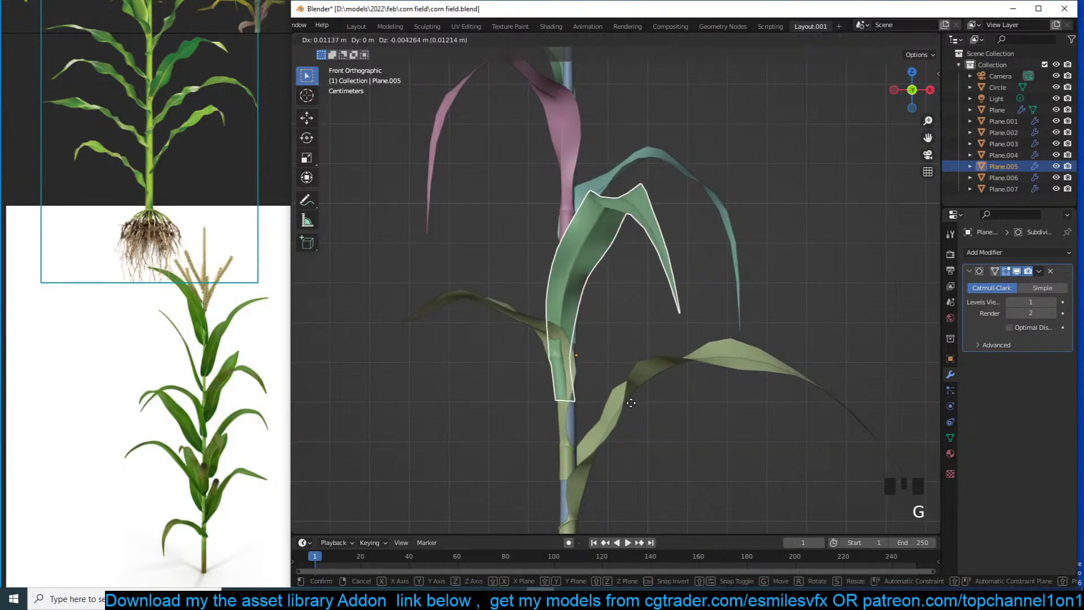
click(631, 402)
key(g)
click(635, 402)
Move the bottom vertices of the green leaf's sheath so they line up with the stalk in front view
key(Tab)
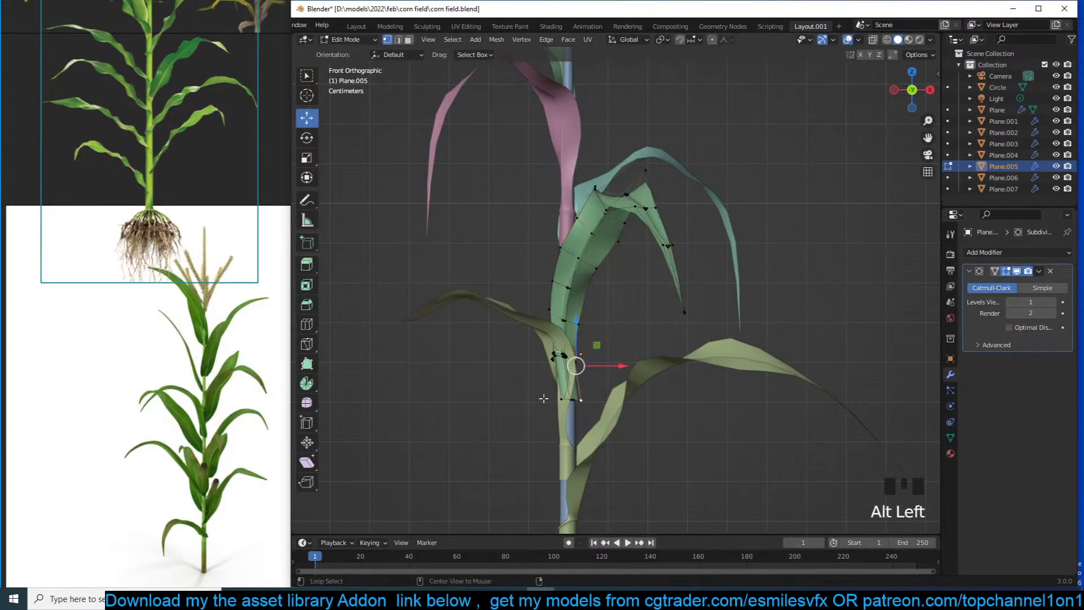
key(alt+z)
drag(595, 410, 595, 410)
key(g)
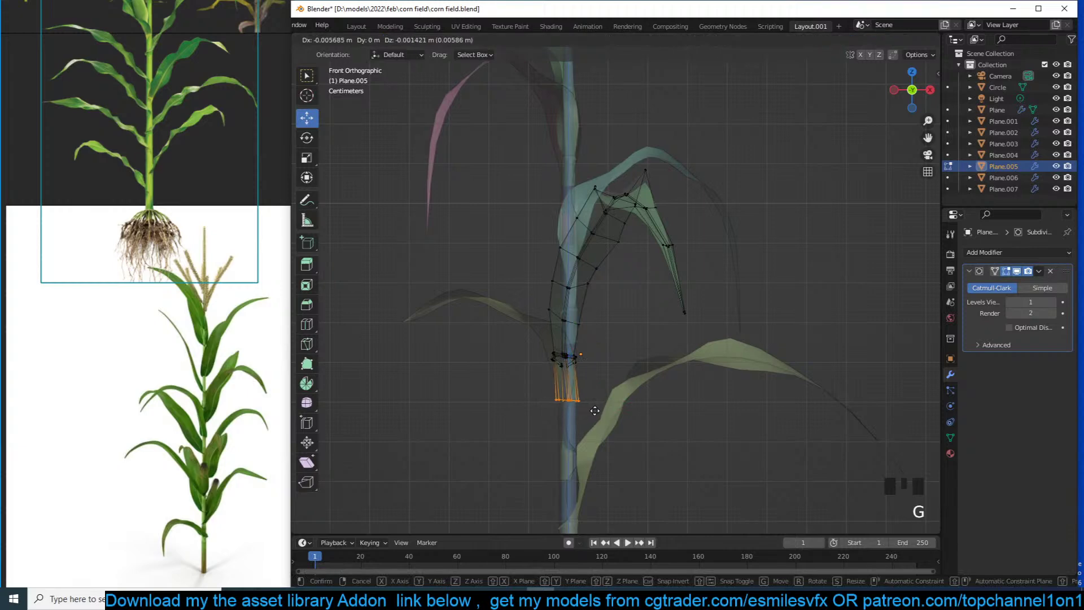
click(594, 410)
key(Tab)
key(alt+z)
Reposition the whole green mid-stalk leaf from behind so its sheath wraps around the stalk
key(grave)
middle_drag(591, 398, 836, 401)
key(grave)
key(g)
click(745, 385)
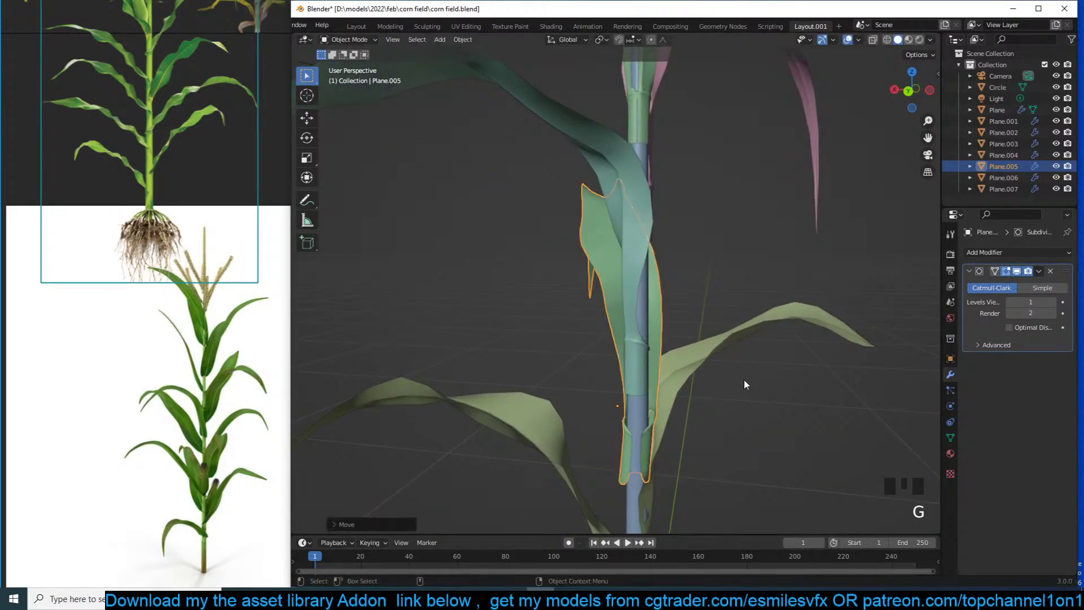
Select all the sheath vertices of the green mid-stalk leaf and scale them to fit around the stalk
key(grave)
middle_drag(744, 384, 791, 389)
key(Tab)
key(alt+z)
drag(764, 459, 765, 467)
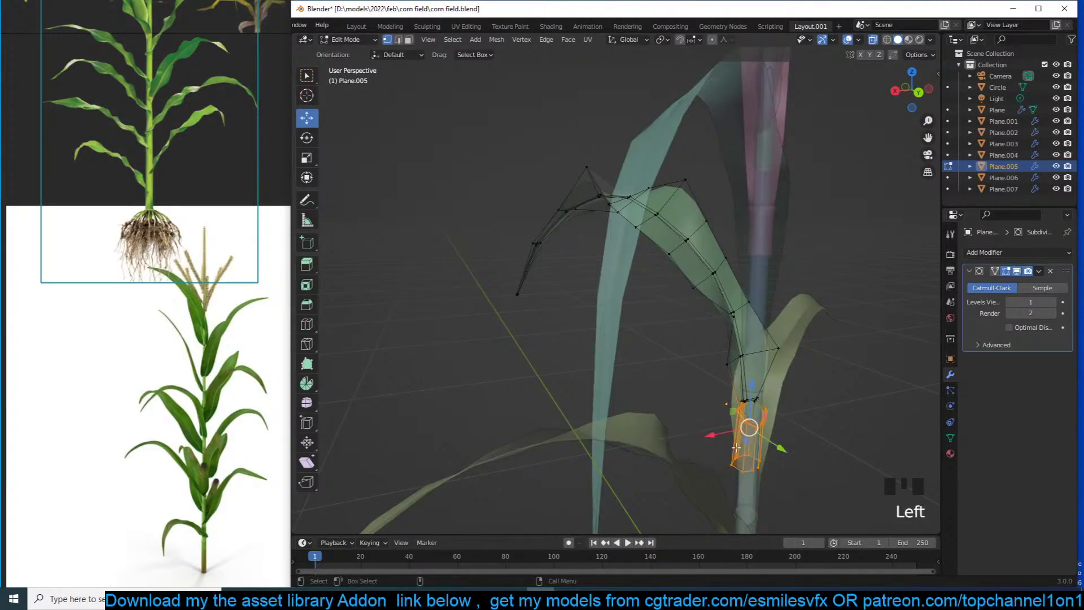
shift+click(731, 391)
key(s)
click(811, 461)
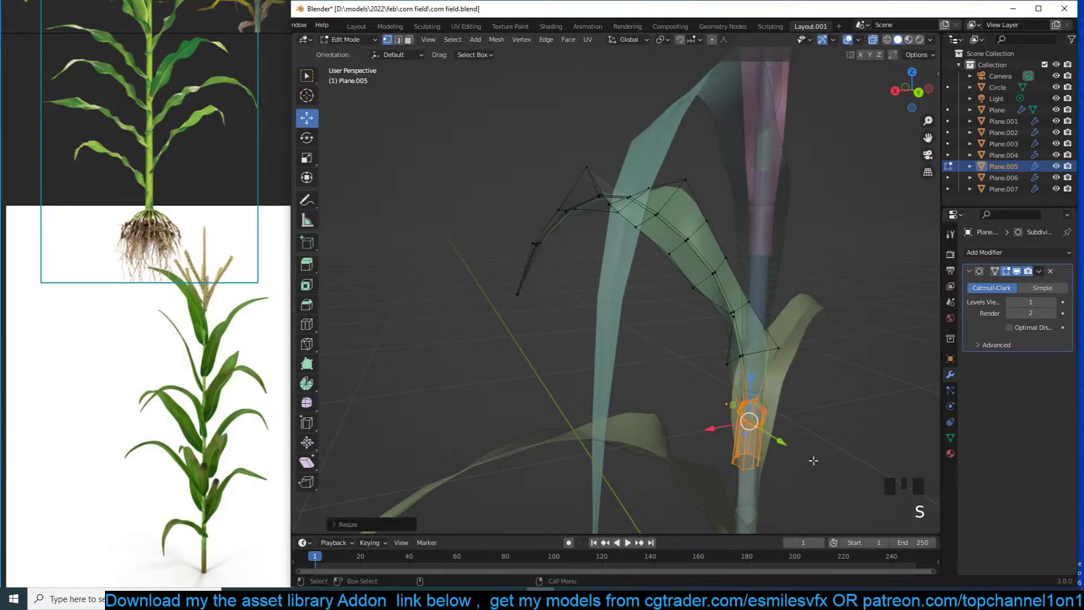
Rotate the green leaf's sheath slightly in front view to align it with the stalk
key(KP_1)
key(r)
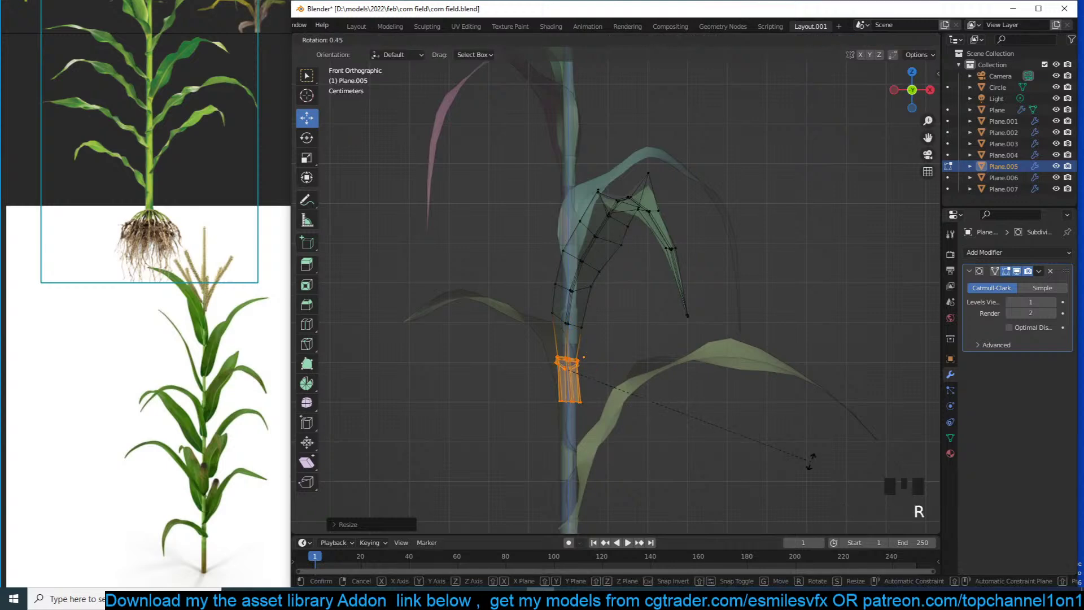
click(811, 461)
key(Tab)
key(alt+z)
key(grave)
key(alt+a)
Duplicate the lower yellow-green leaf, rotate the copy around Z to face a new direction, and adjust its height on the stalk
key(grave)
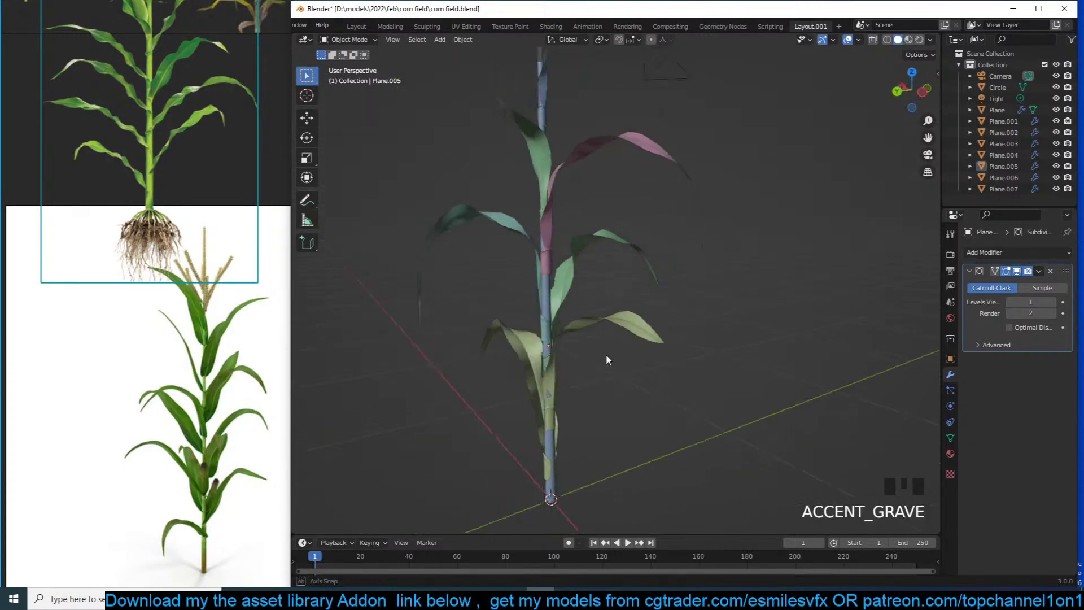
click(598, 332)
click(645, 300)
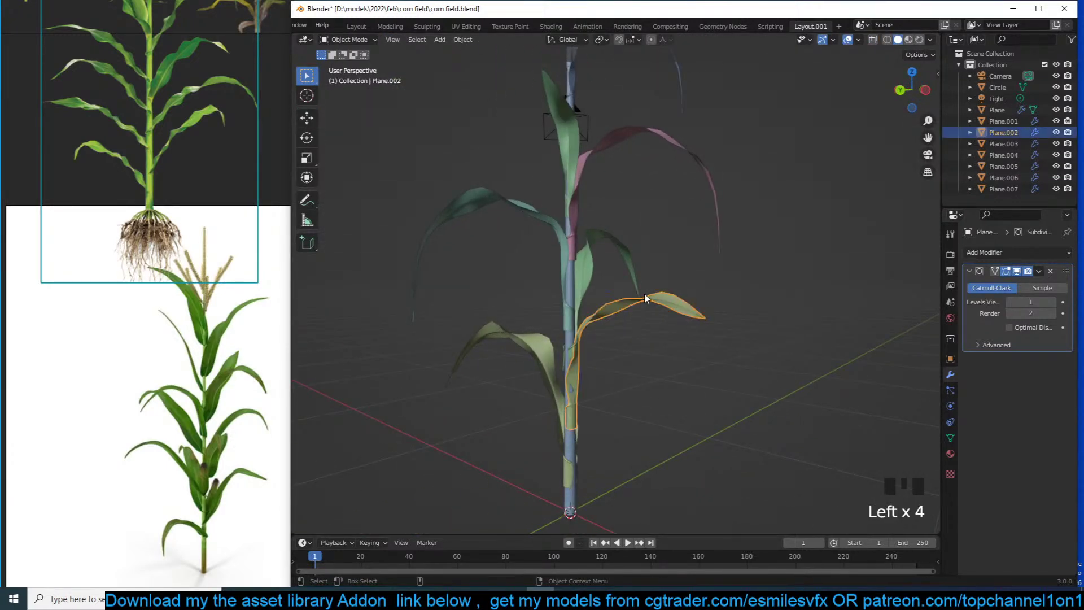
key(shift+d)
key(r)
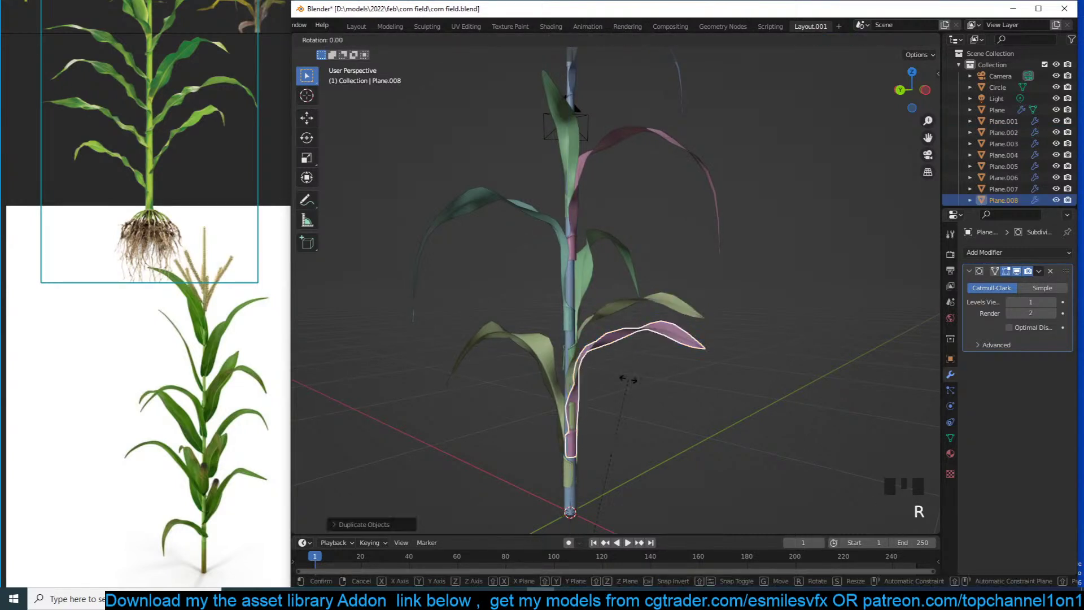
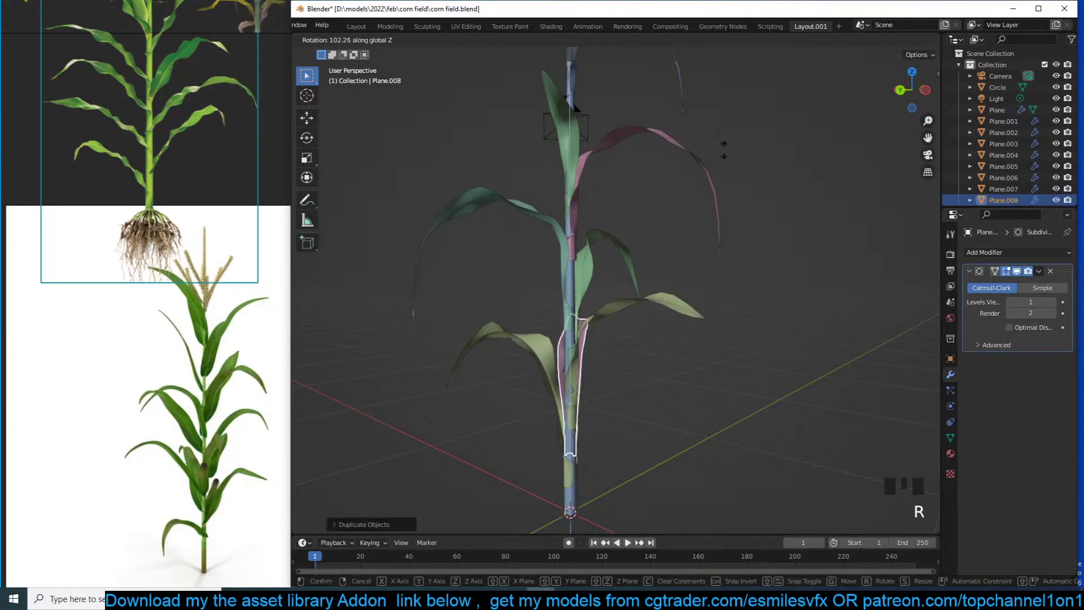
click(724, 212)
key(g)
key(z)
click(724, 204)
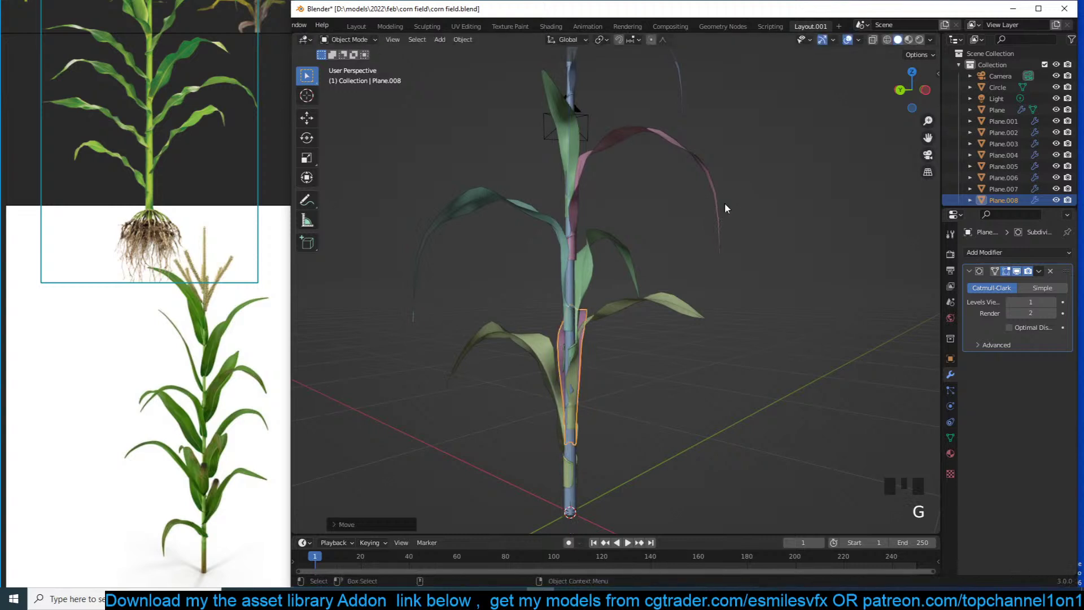
Duplicate the new purple leaf to a higher spot on the stalk and rotate the copy around Z
key(grave)
key(shift+d)
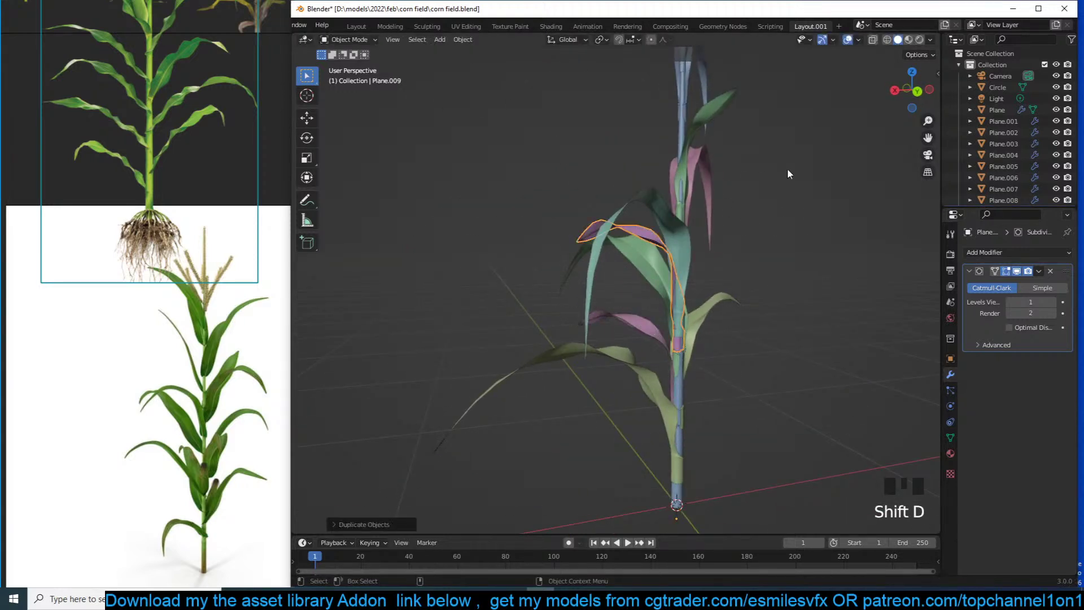
key(r)
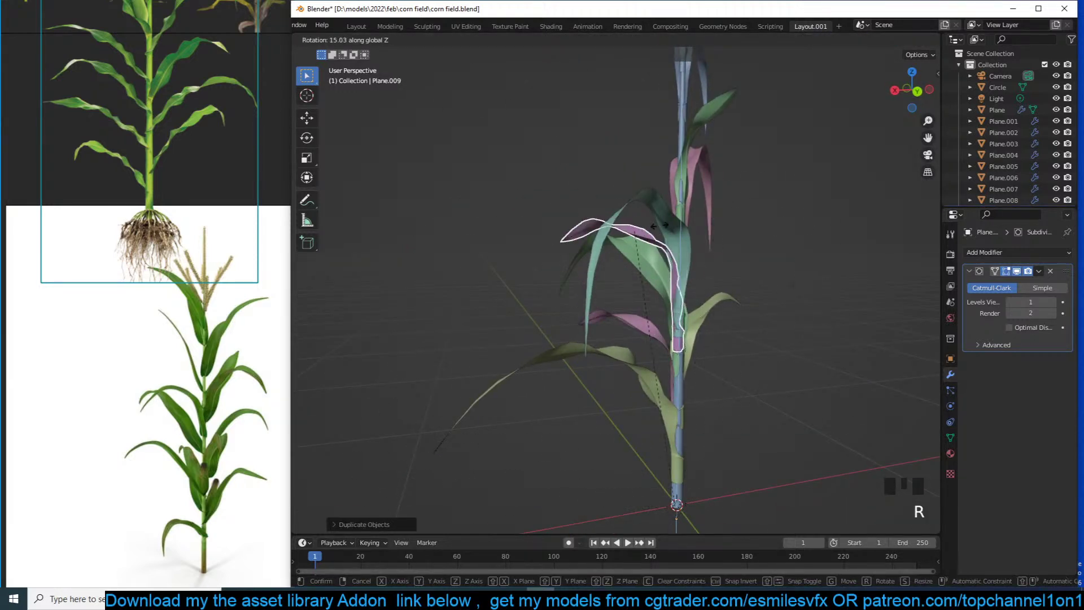
click(656, 152)
click(737, 192)
Select the sheath vertices of the large drooping leaf near the plant's top and scale them to the stalk
scroll(739, 194, down, 5)
key(grave)
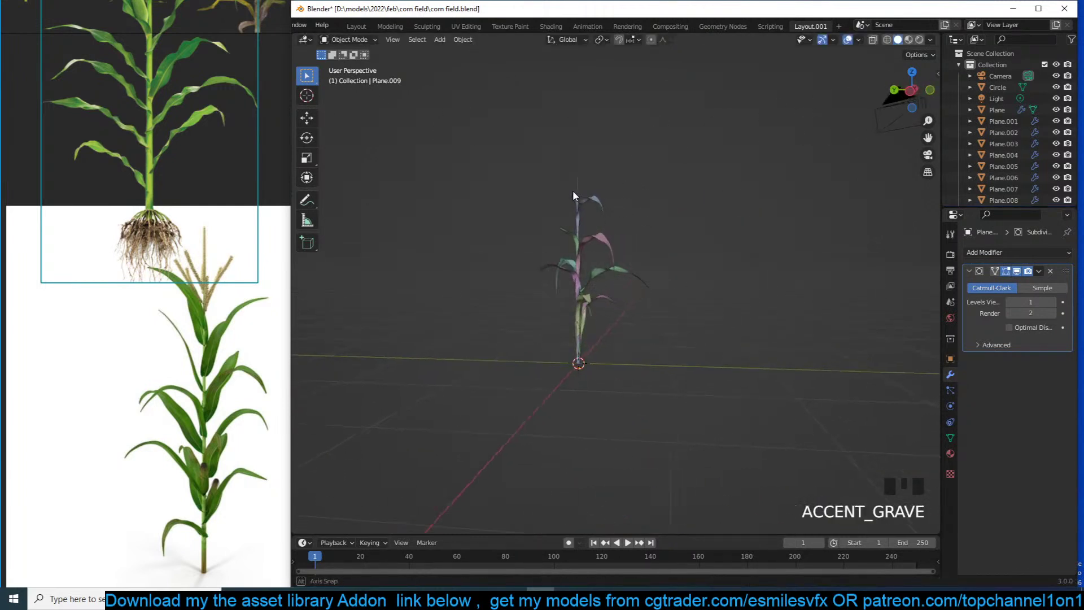
scroll(539, 132, up, 5)
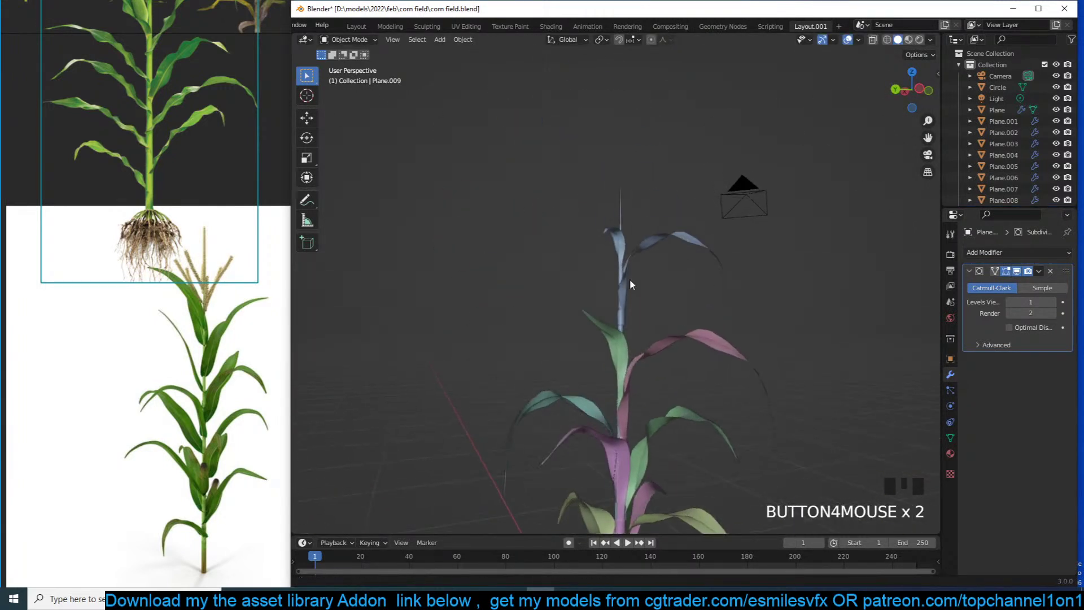
scroll(629, 279, up, 2)
click(632, 309)
key(Tab)
key(alt+z)
drag(574, 322, 685, 381)
key(s)
click(717, 345)
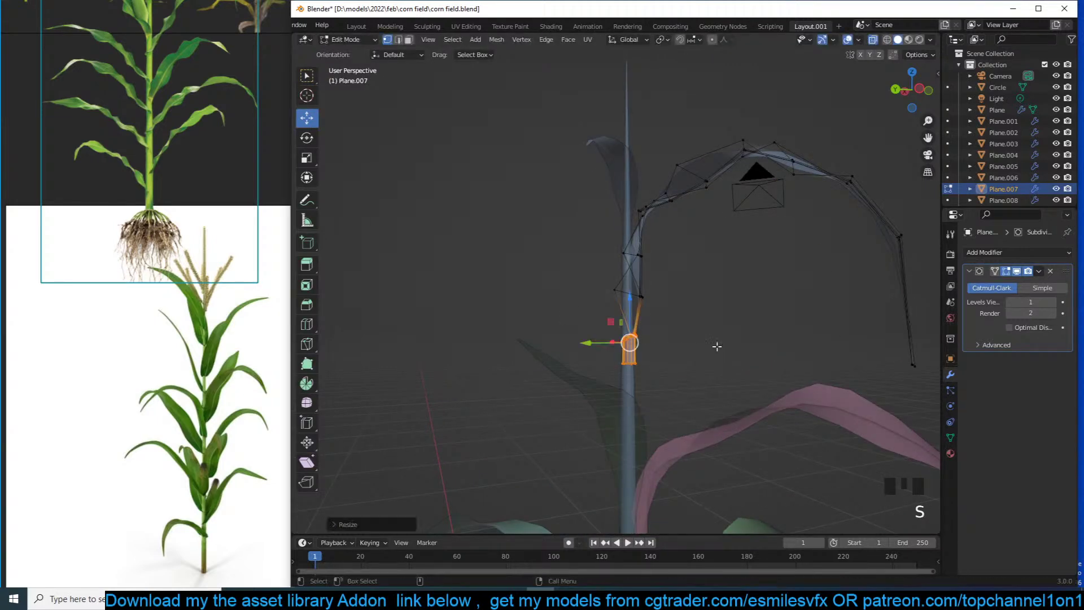
key(alt+z)
key(Tab)
Rescale the stalk's ring of vertices just below the topmost leaves
click(632, 377)
click(632, 377)
key(Tab)
key(alt+z)
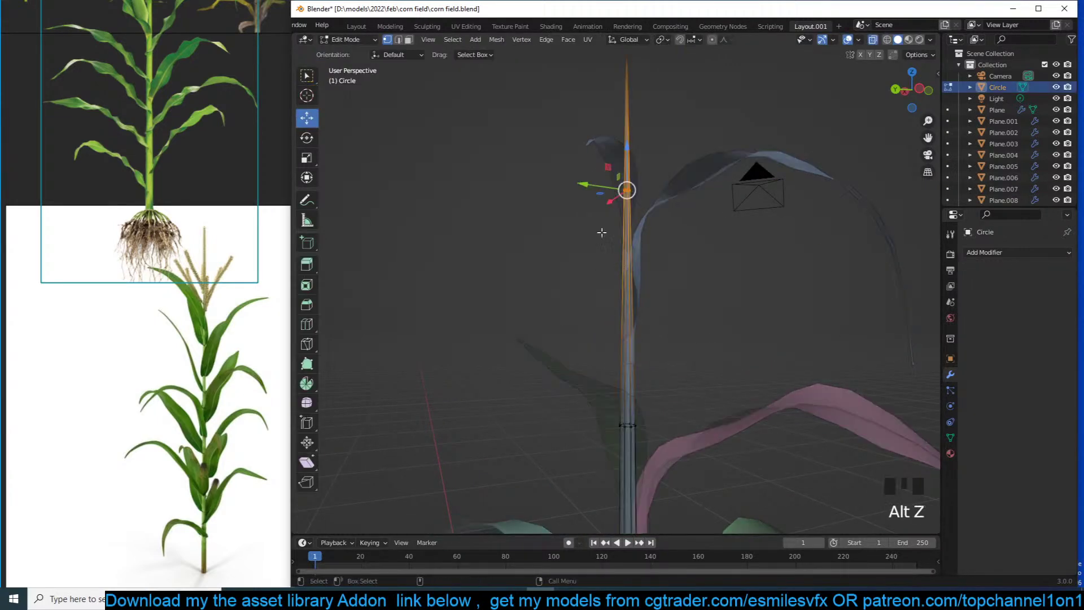
scroll(701, 398, down, 2)
key(s)
click(692, 384)
key(alt+z)
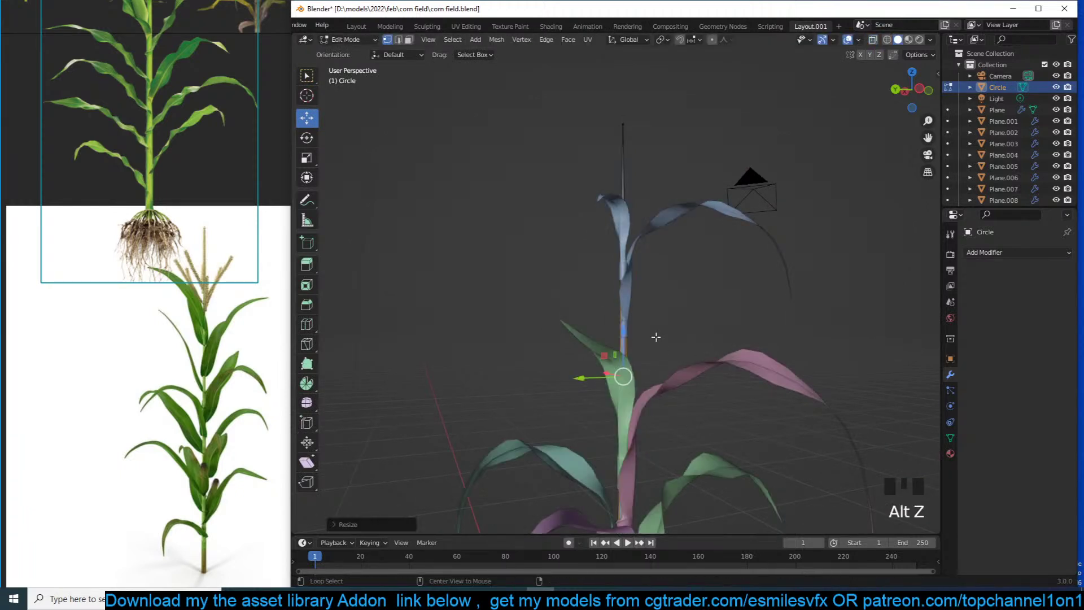
Refit the upper drooping leaf's sheath around the stalk, extend it downward, and reposition the leaf
scroll(672, 327, up, 4)
key(Tab)
click(659, 348)
key(Tab)
drag(598, 398, 630, 412)
key(alt+z)
drag(515, 365, 670, 438)
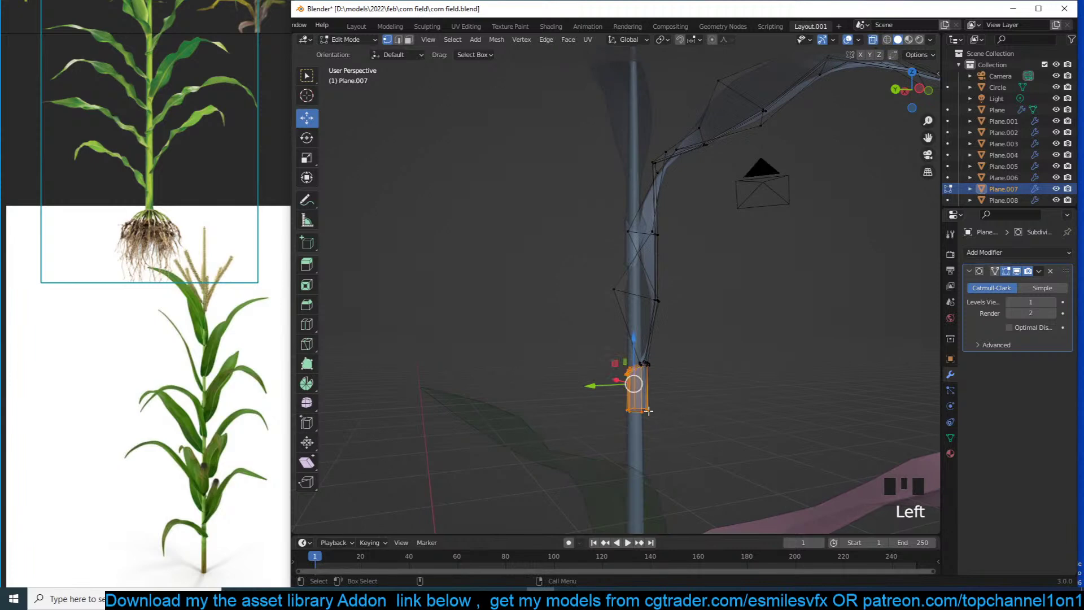
key(alt+z)
drag(639, 364, 641, 423)
key(s)
click(701, 377)
key(Tab)
key(g)
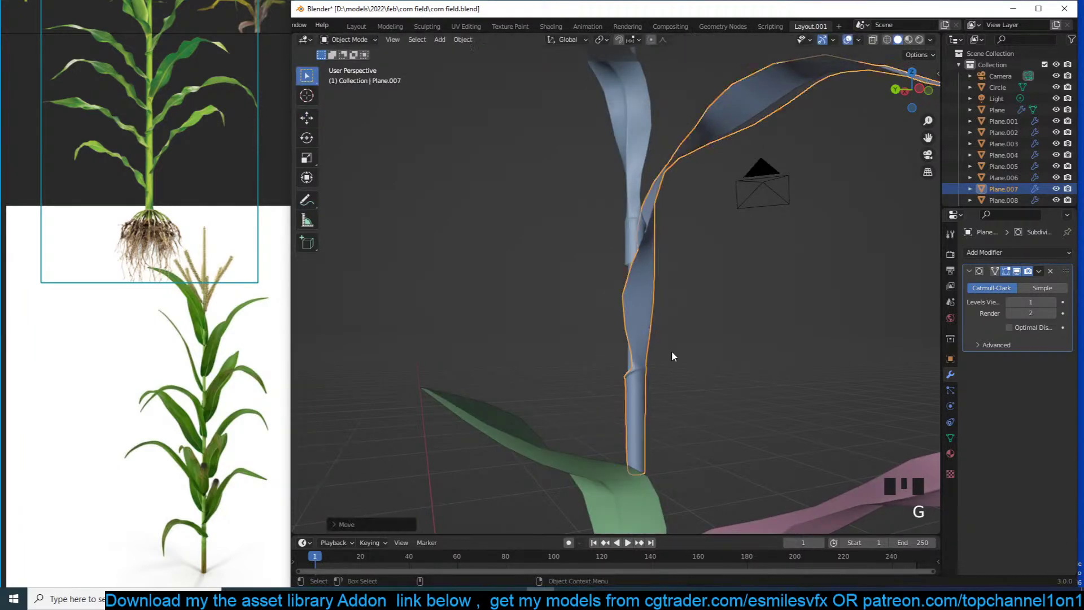
Select the sheath vertices of the small topmost leaf and scale them to fit the thin stalk
scroll(673, 349, down, 4)
key(grave)
key(alt+a)
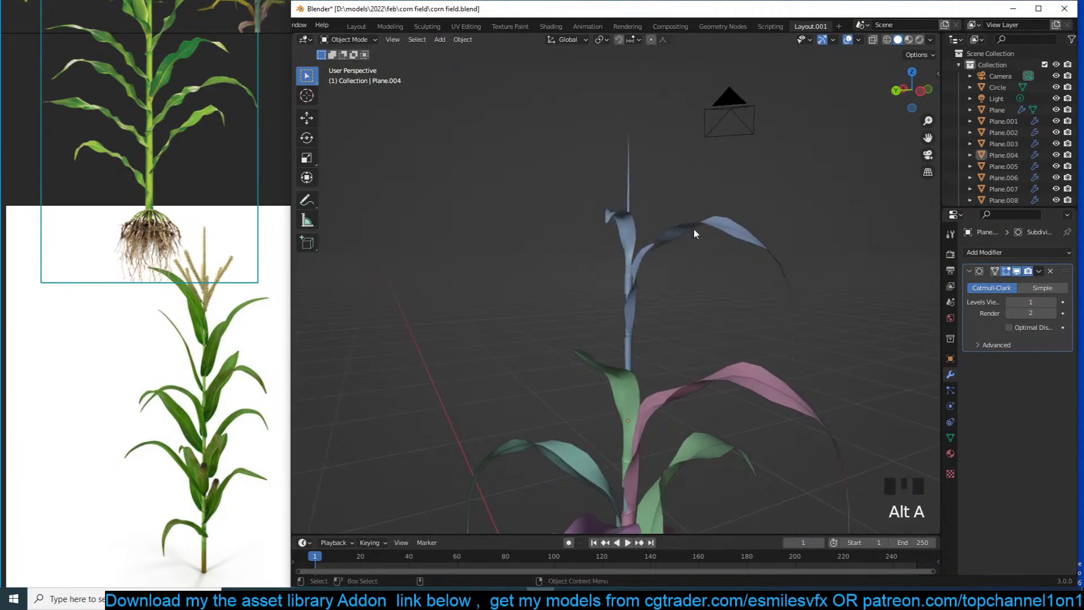
key(grave)
scroll(700, 249, up, 2)
click(647, 224)
key(Tab)
key(grave)
key(alt+z)
drag(628, 284, 726, 351)
key(s)
right_click(752, 322)
drag(592, 275, 692, 341)
key(s)
click(747, 303)
Resize the bottom ring of the topmost leaf's sheath and lower it about 0.06 m along Z
key(alt+z)
key(alt+z)
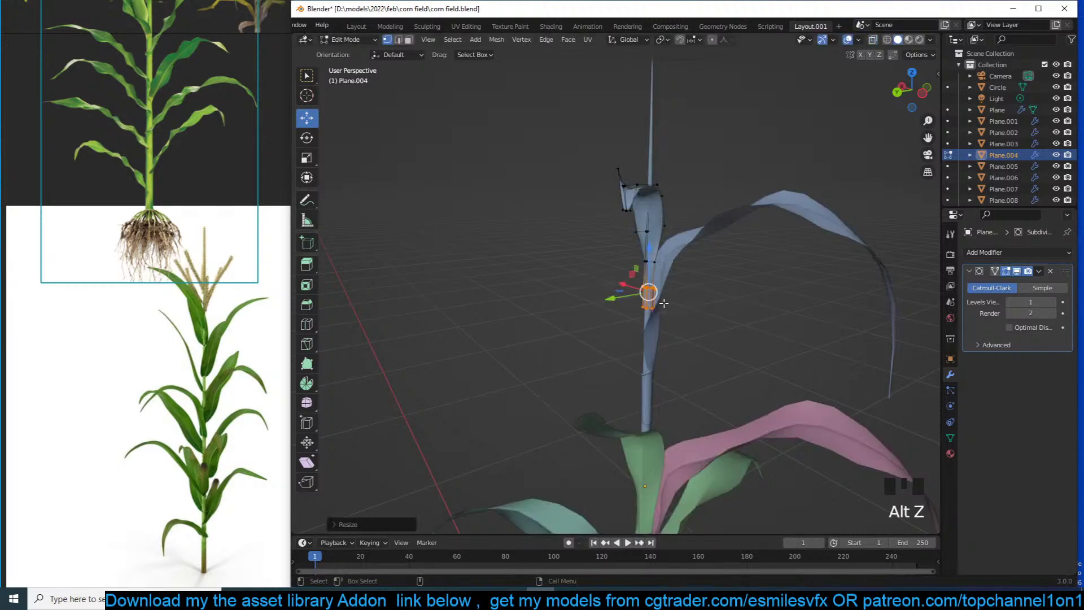
key(alt+z)
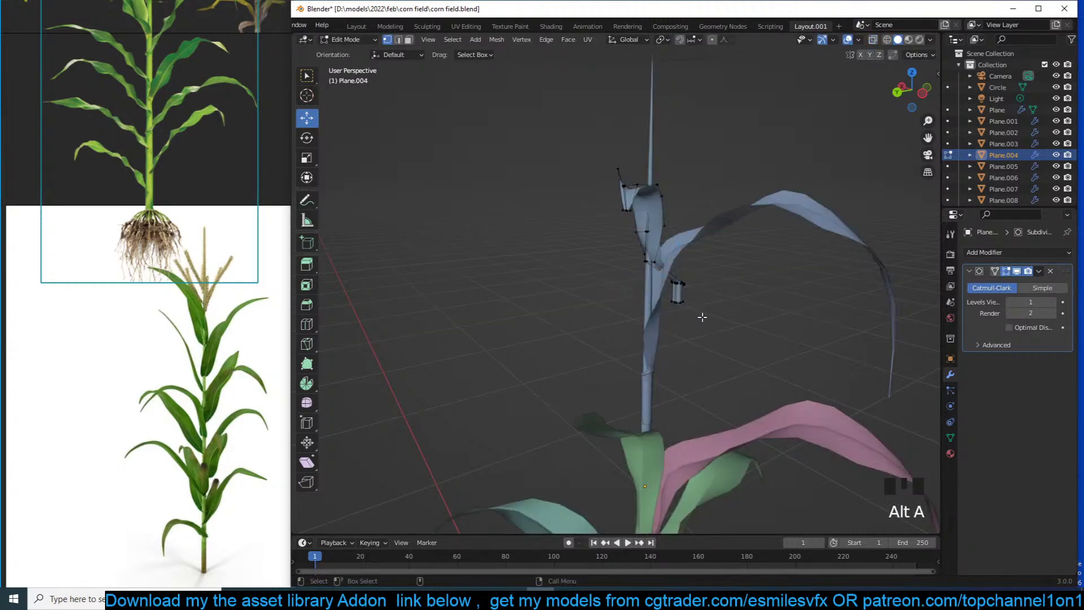
key(alt+z)
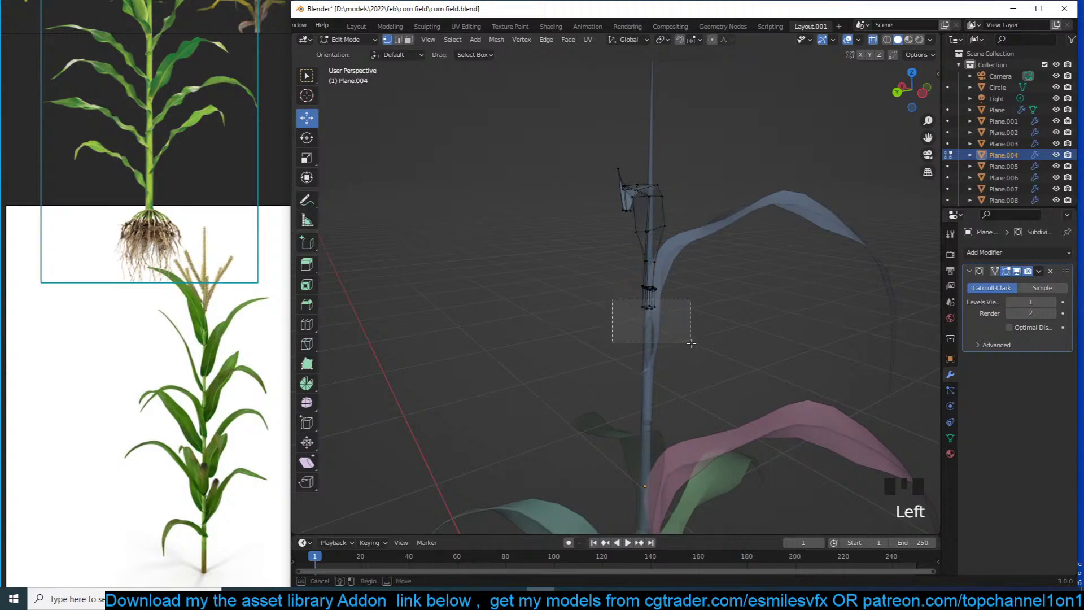
key(s)
click(730, 284)
key(g)
key(z)
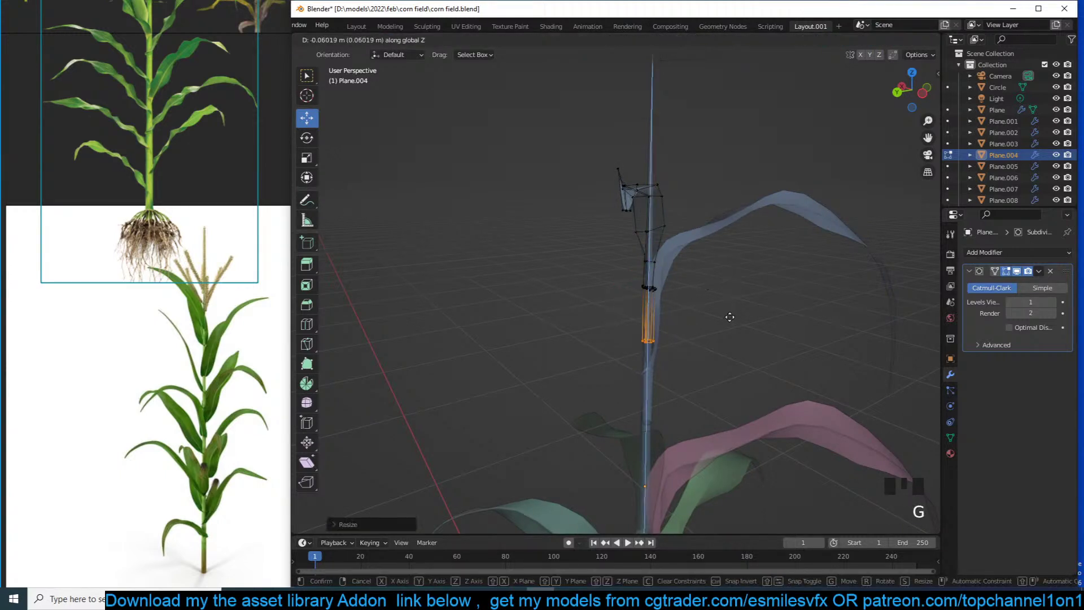
click(730, 317)
key(alt+z)
key(Tab)
Lower the bottom ring of the topmost leaf's sheath further along Z and rescale it around the stalk
key(grave)
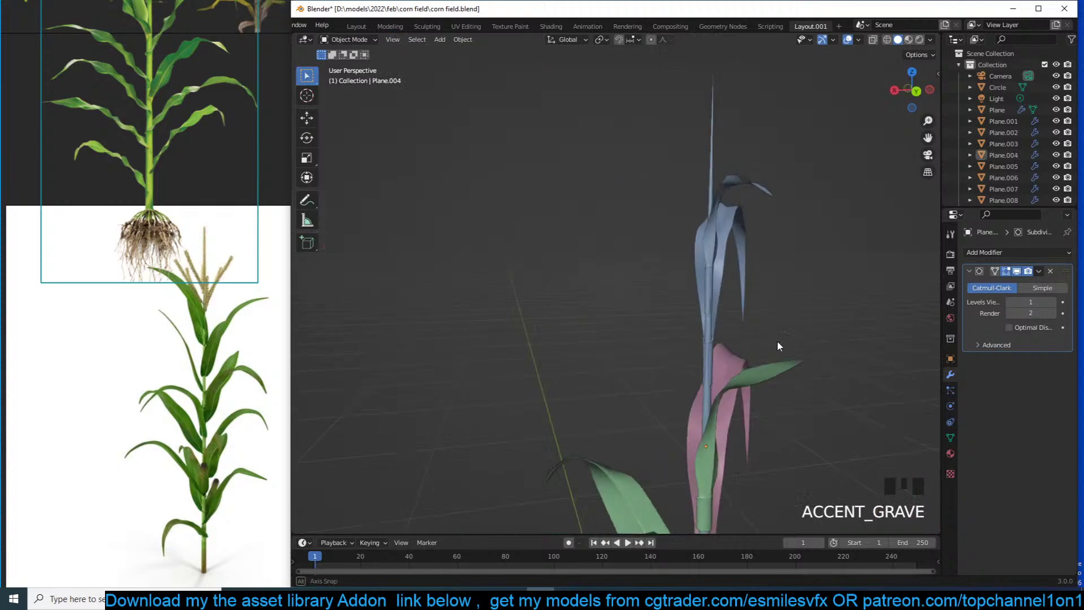
scroll(804, 316, up, 2)
scroll(805, 316, up, 2)
shift+middle_drag(805, 316, 757, 259)
click(644, 352)
key(Tab)
drag(638, 355, 649, 420)
key(ctrl+z)
key(g)
key(z)
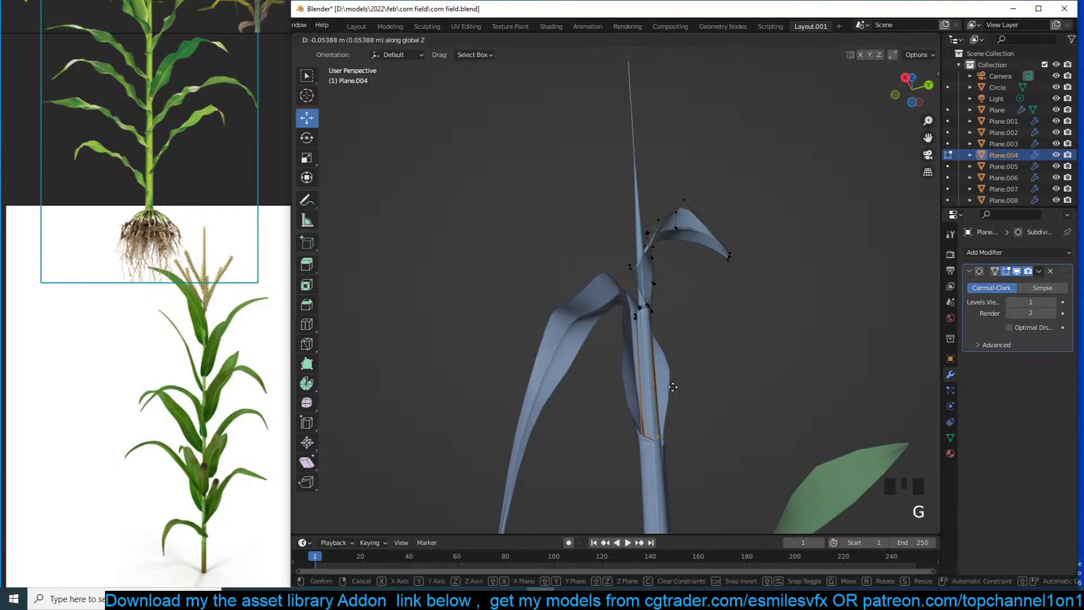
click(677, 374)
key(s)
click(711, 345)
key(Tab)
Save the corn field file
key(grave)
key(alt+a)
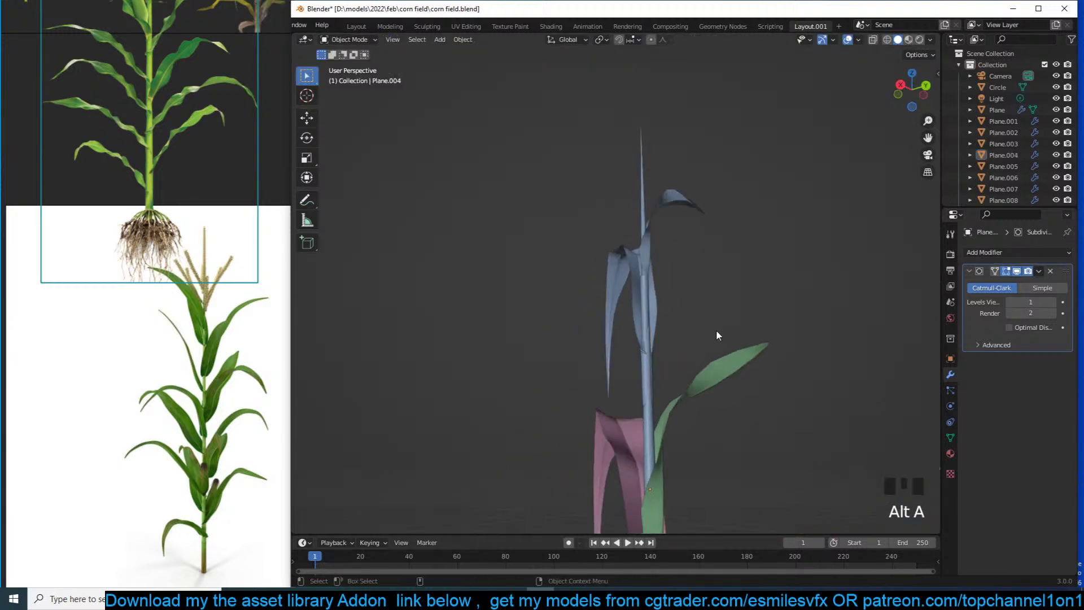
key(grave)
key(ctrl+s)
middle_drag(655, 319, 698, 311)
key(grave)
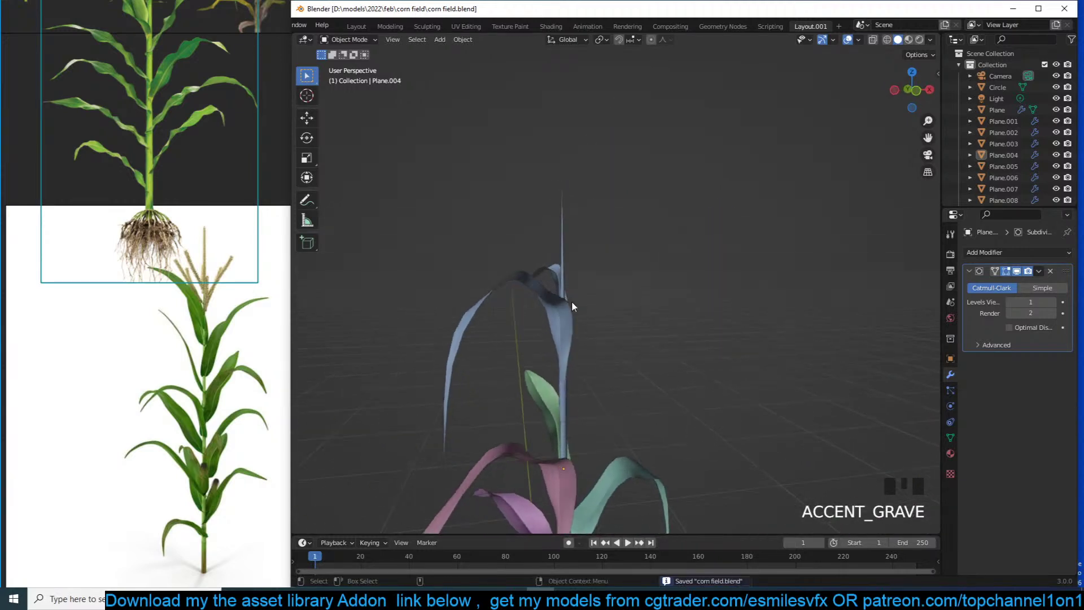
scroll(243, 377, up, 1)
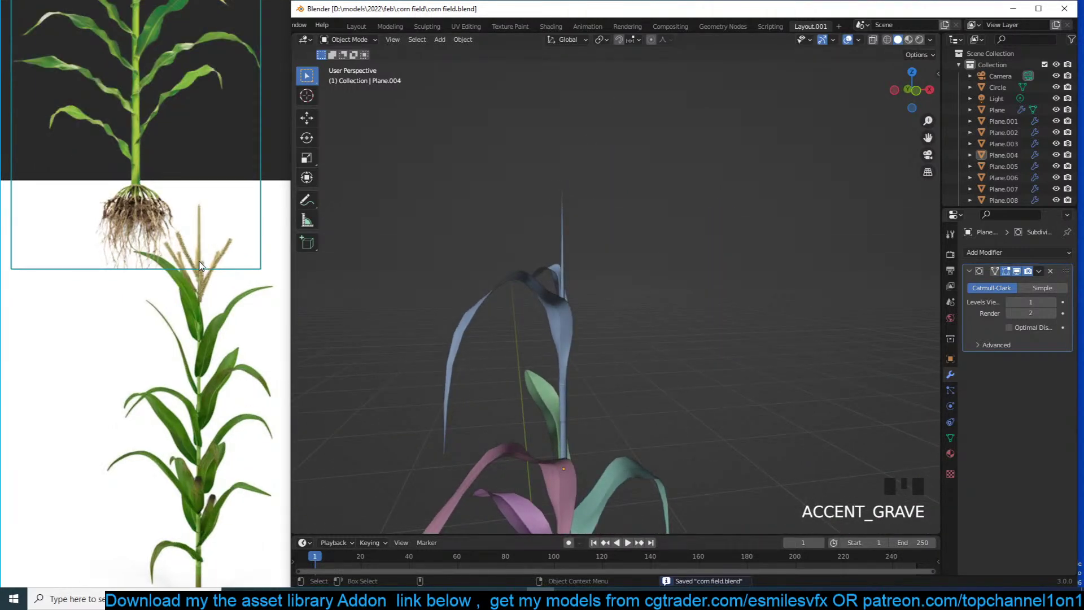
shift+middle_drag(594, 223, 382, 320)
click(579, 247)
key(KP_7)
key(shift+a)
mouse_move(540, 248)
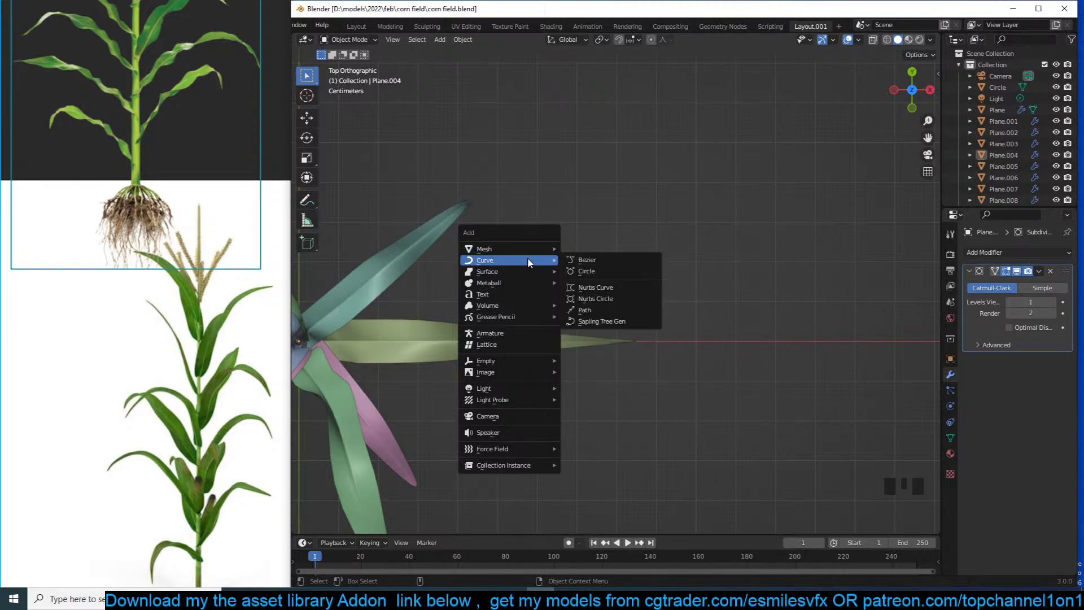
key(KP_1)
middle_drag(730, 164, 531, 243)
scroll(720, 197, up, 2)
scroll(470, 235, up, 3)
key(shift+a)
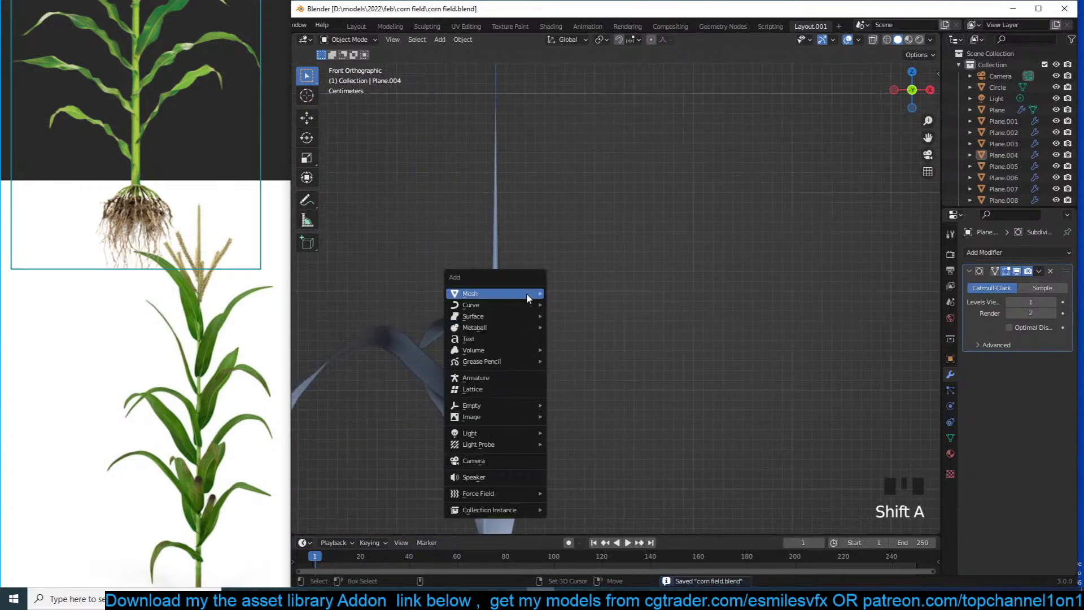
Edit the stalk mesh in front view and scale up the ring of vertices at its pointed tip
click(497, 134)
key(Tab)
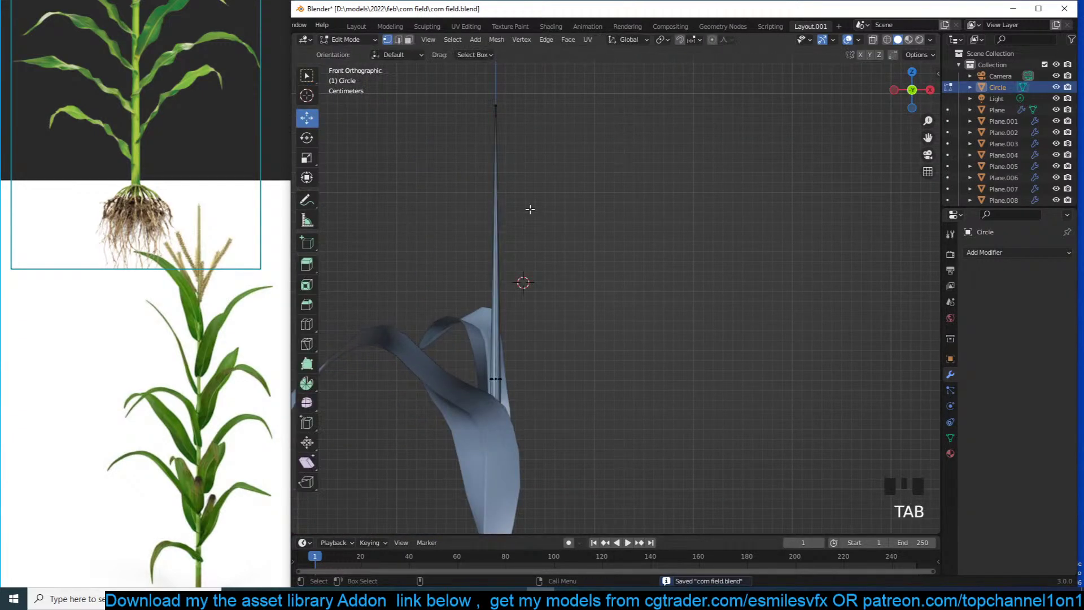
drag(461, 105, 557, 398)
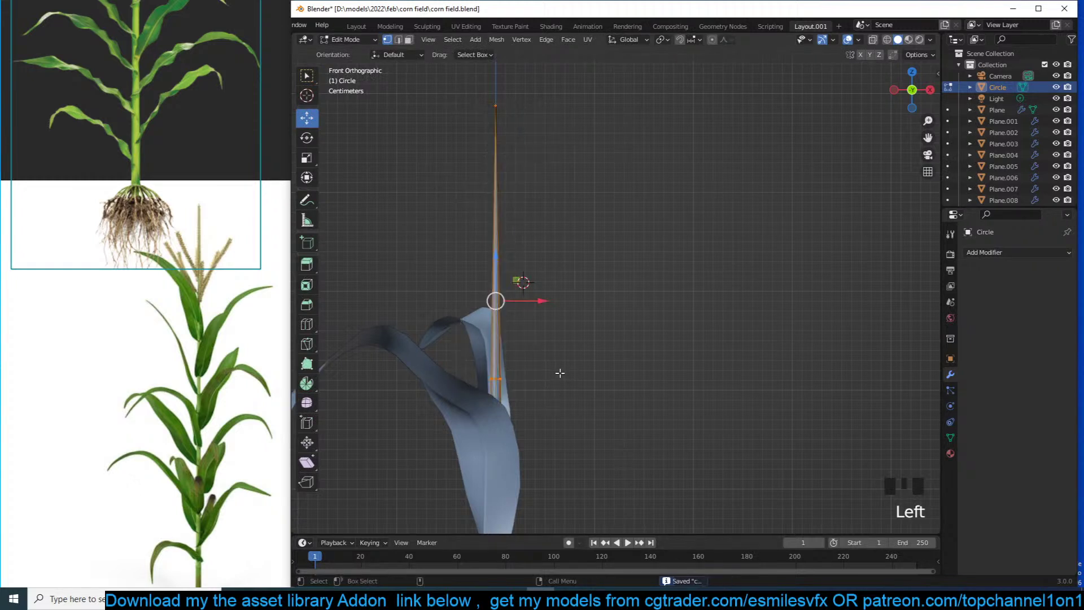
key(alt+z)
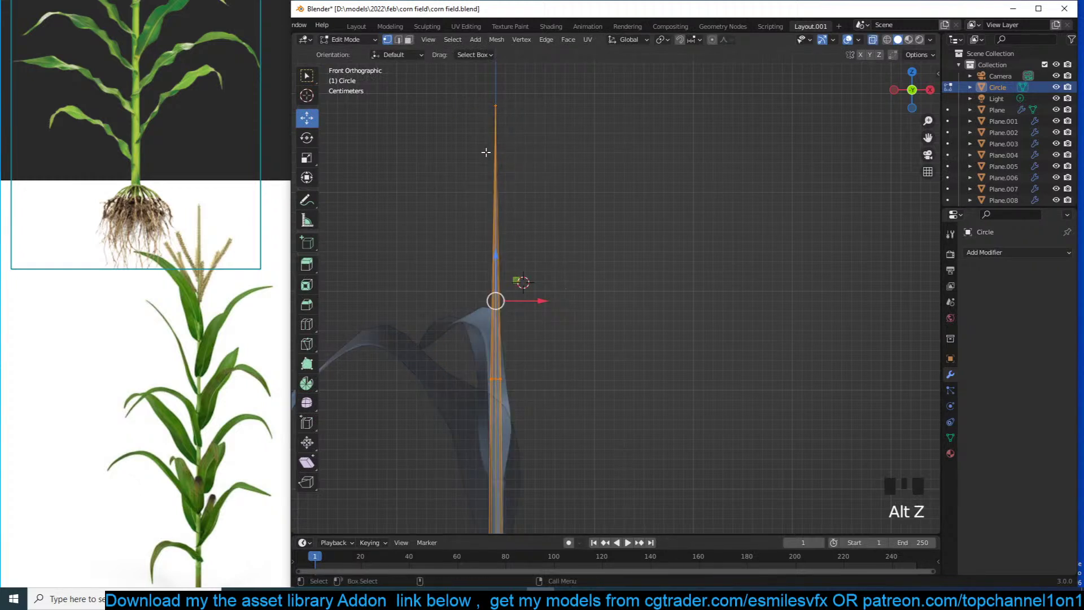
key(alt+a)
click(496, 106)
key(s)
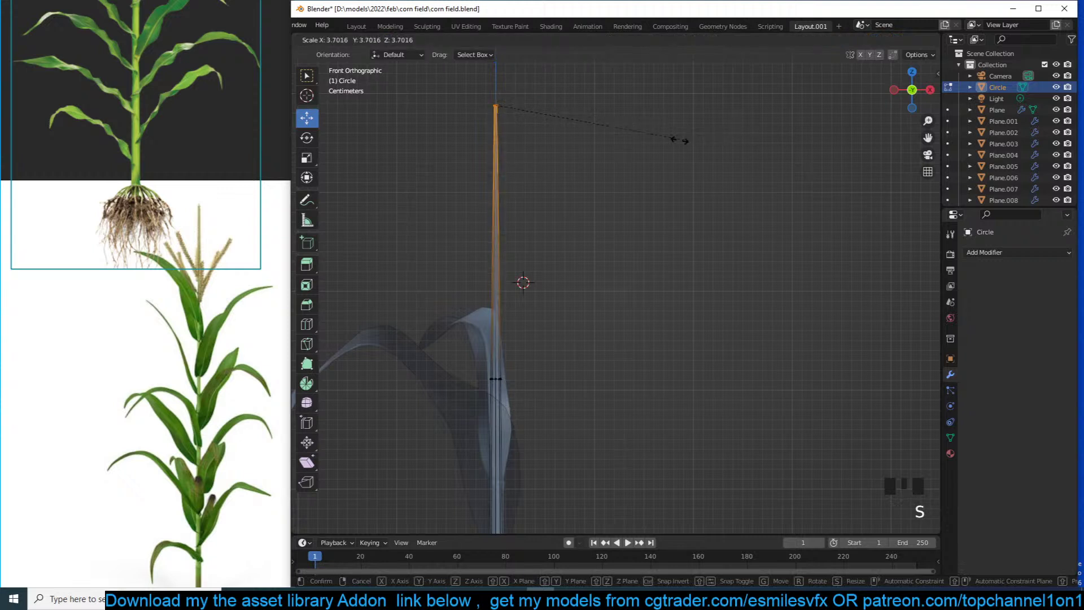
click(616, 129)
Duplicate the stalk's tapered top section beside the plant and add 5 loop cuts along the copy
drag(433, 89, 588, 390)
shift+middle_drag(571, 342, 552, 284)
key(shift+d)
click(602, 239)
key(ctrl+r)
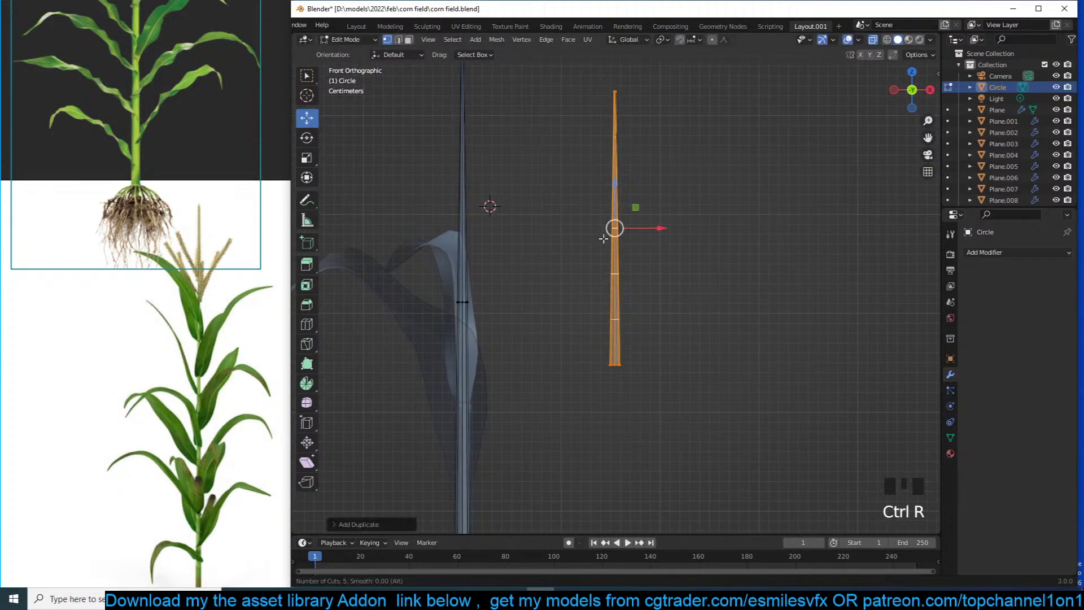
key(alt+a)
Tilt the duplicated tapered section outward and place its base against the stalk as a tassel branch
drag(567, 92, 678, 322)
shift+drag(542, 251, 685, 452)
key(r)
click(659, 400)
key(g)
click(562, 351)
key(g)
click(602, 324)
key(alt+a)
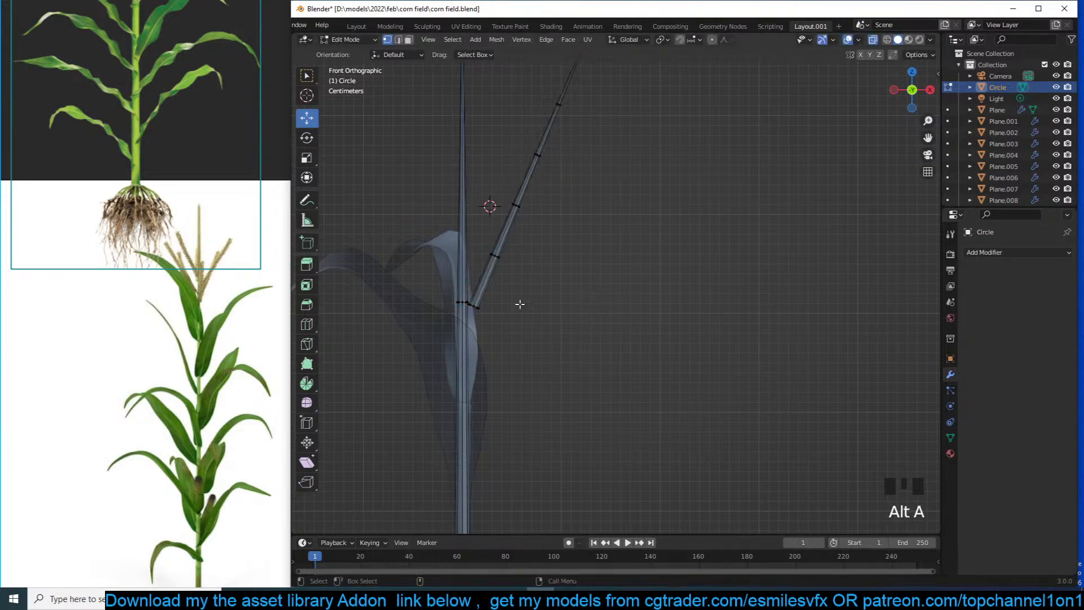
Move the whole tassel branch away from the stalk to free its base
key(ctrl+l)
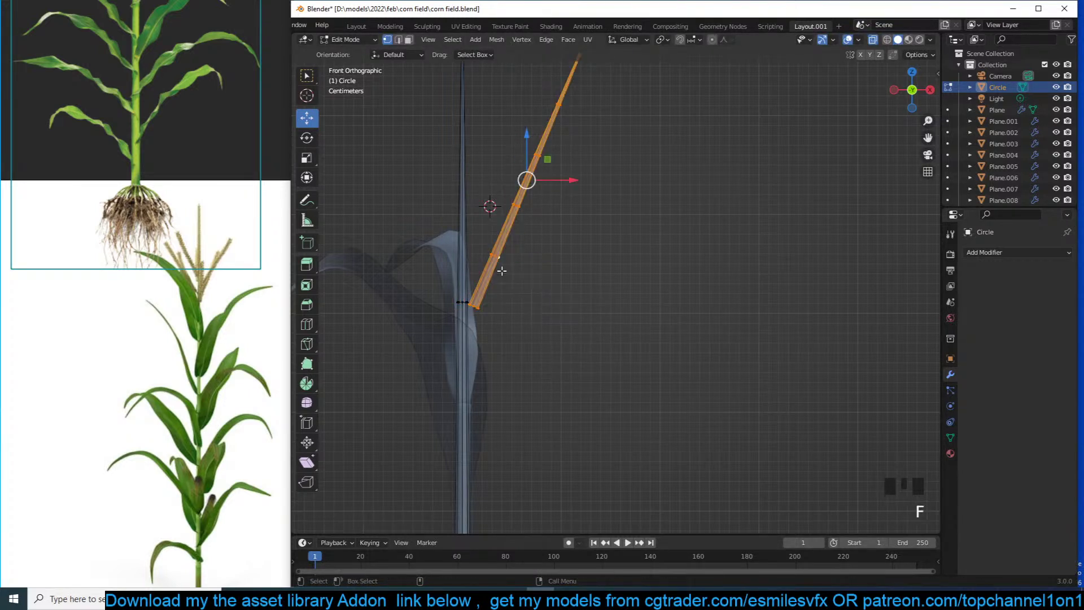
key(ctrl+z)
key(g)
click(515, 287)
key(alt+a)
Shift the branch's base ring and extrude a short, nearly vertical segment downward from it
key(g)
click(539, 331)
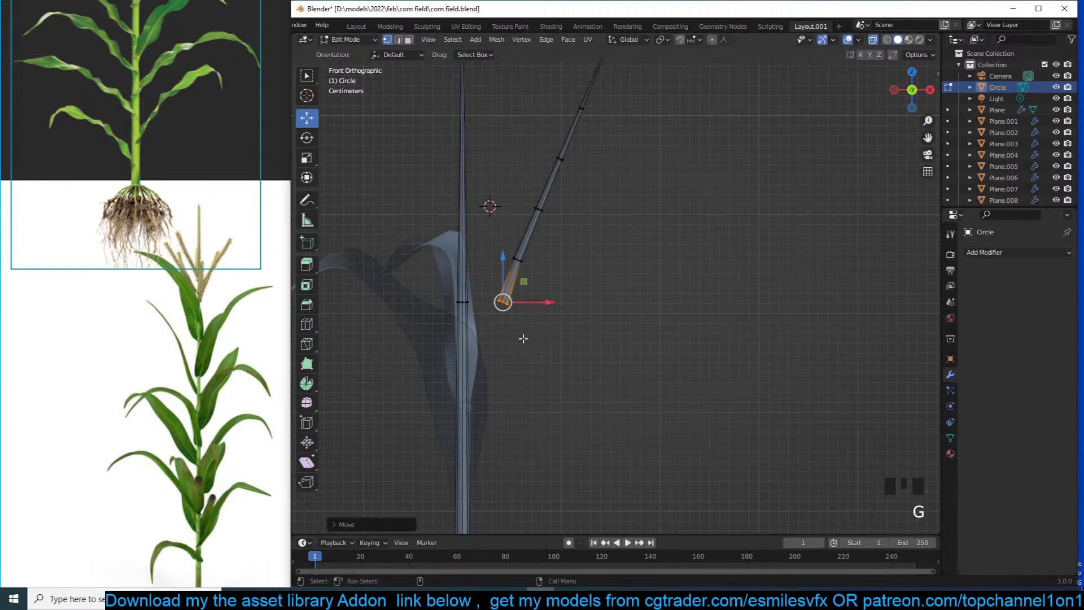
ctrl+right_click(509, 346)
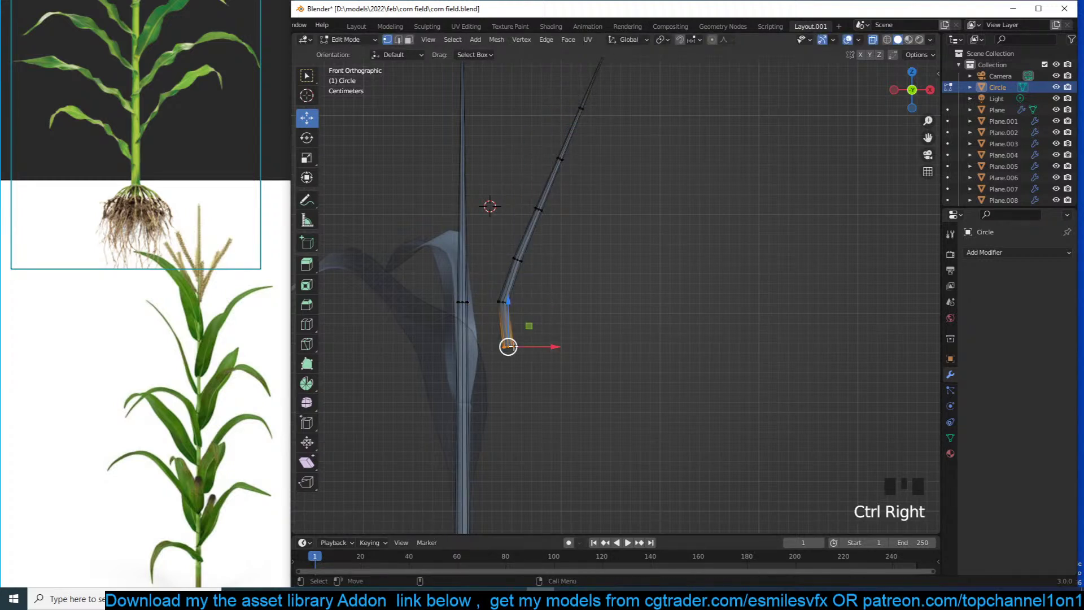
key(g)
click(536, 328)
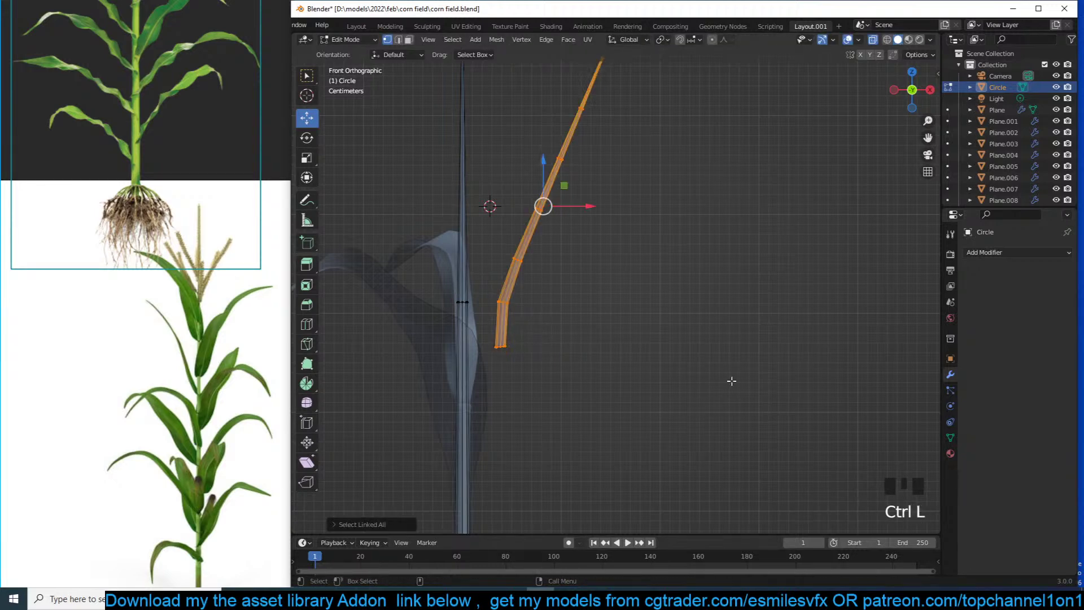
Scale down the linked branch geometry, seat its base inside the stalk below the tip, and save the file
key(s)
click(697, 358)
key(g)
click(660, 354)
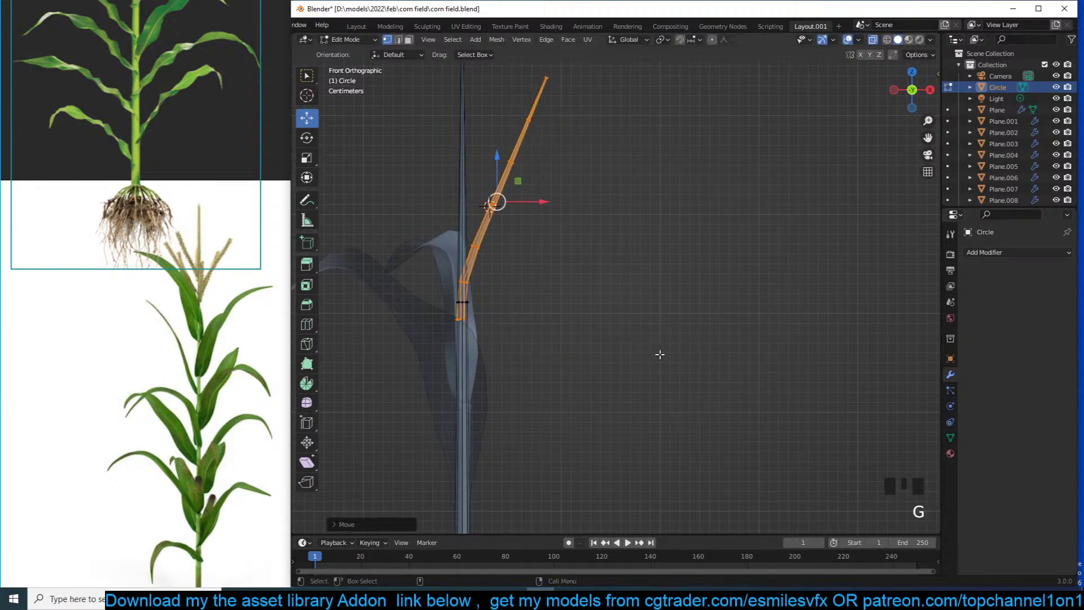
key(KP_7)
key(KP_1)
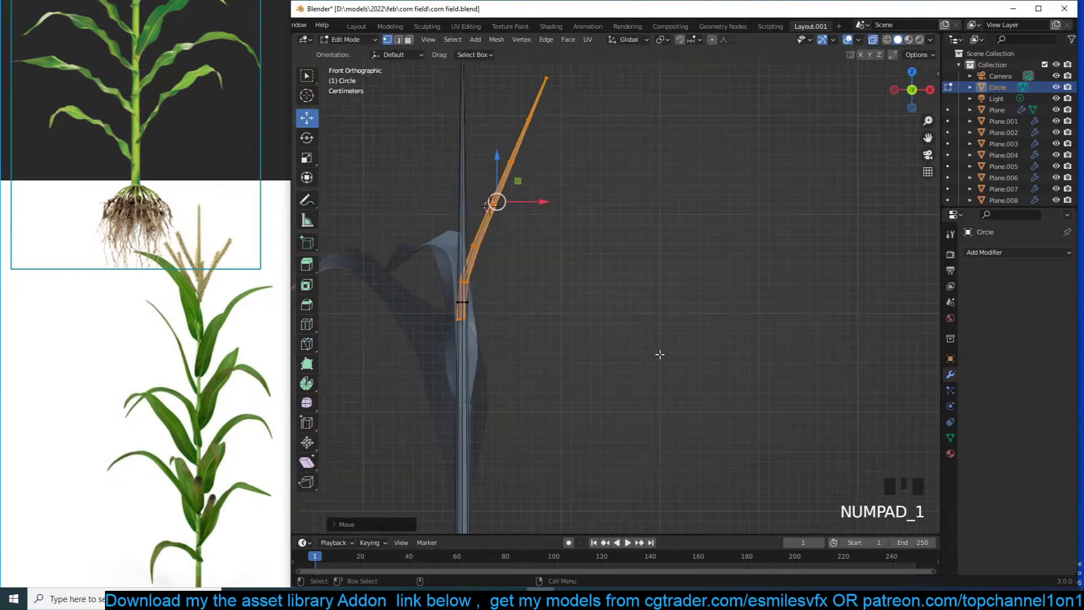
key(ctrl+s)
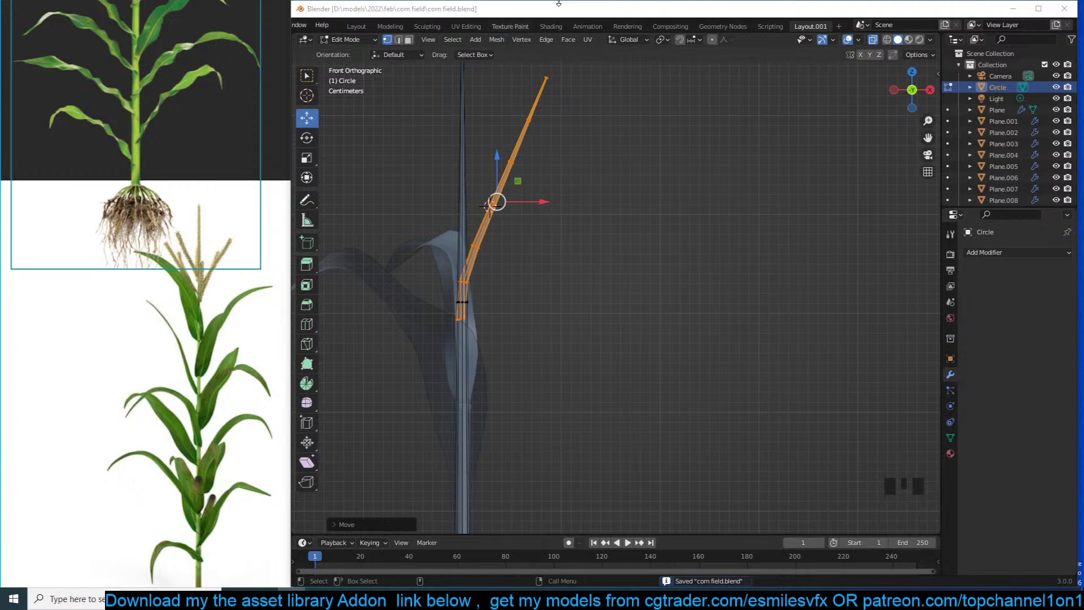
Bend the tassel branch by shifting its middle and upper edge rings sideways
scroll(588, 240, up, 2)
key(alt+a)
drag(461, 221, 500, 259)
key(g)
click(492, 247)
drag(496, 110, 540, 134)
key(g)
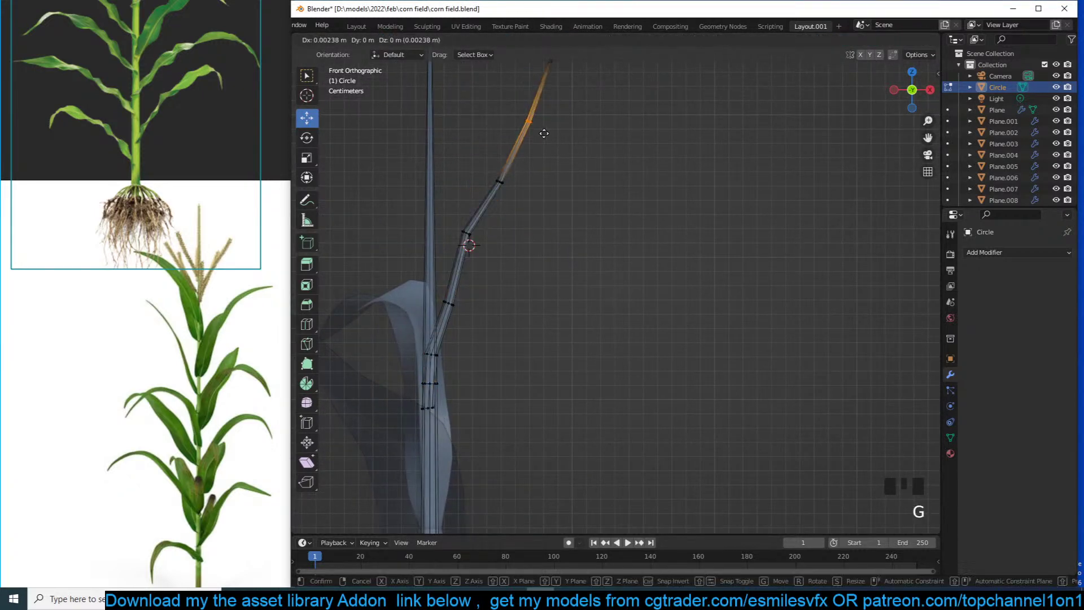
click(550, 217)
Separate the linked branch geometry from the stalk into its own object and save the file
key(Tab)
key(alt+z)
scroll(544, 233, down, 2)
key(Tab)
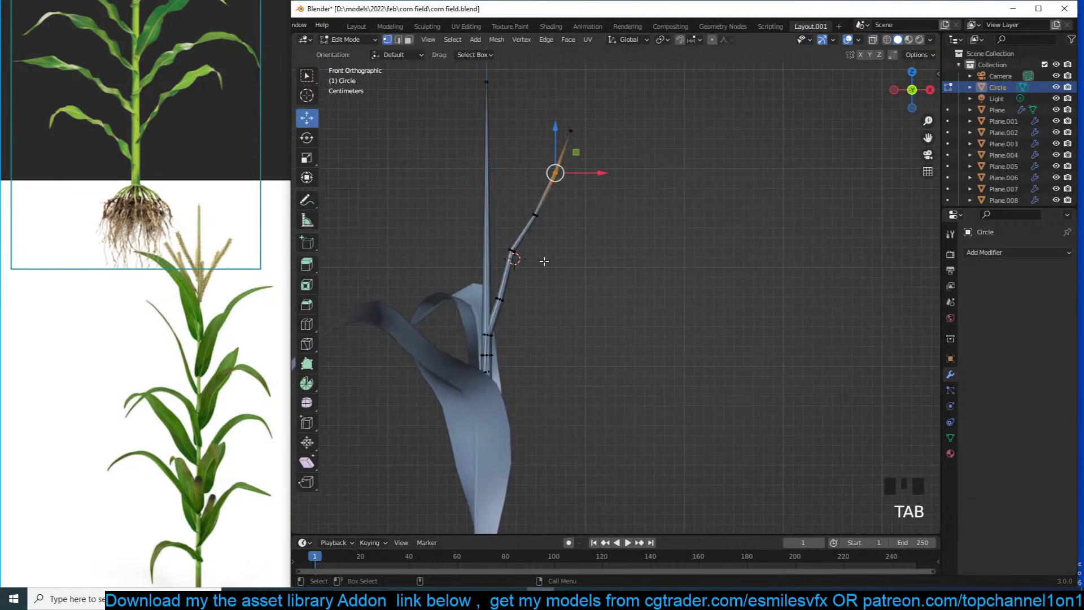
key(ctrl+l)
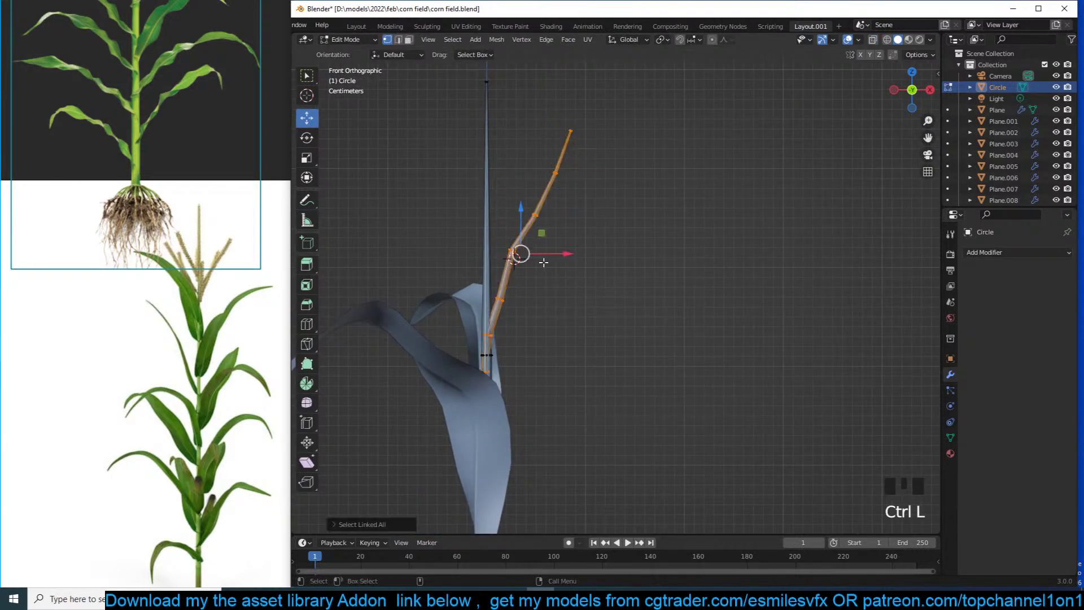
key(p)
click(544, 262)
key(Tab)
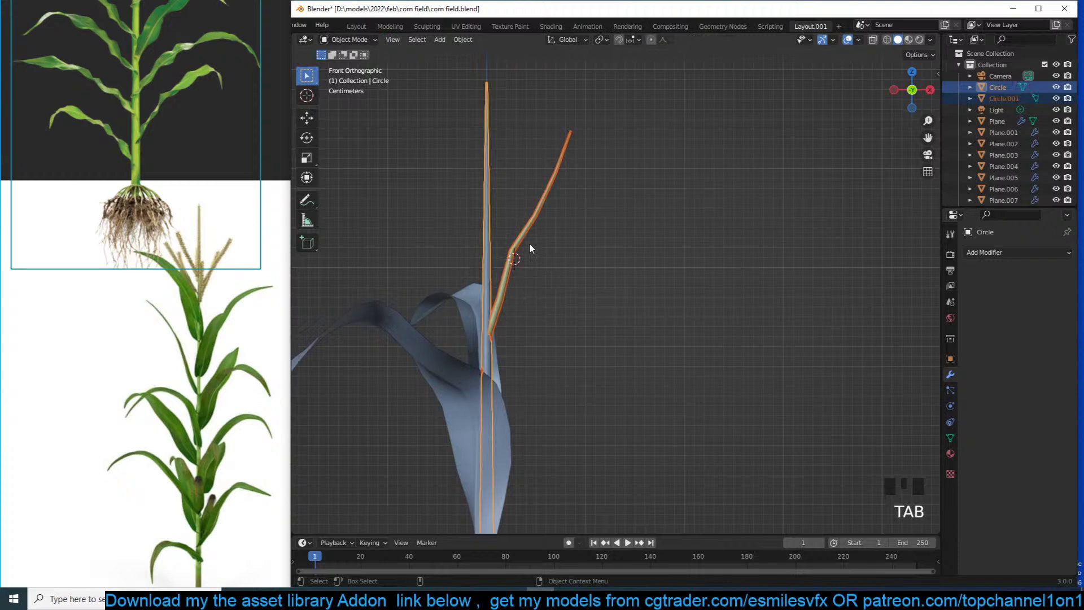
click(528, 242)
right_click(526, 241)
scroll(653, 255, up, 2)
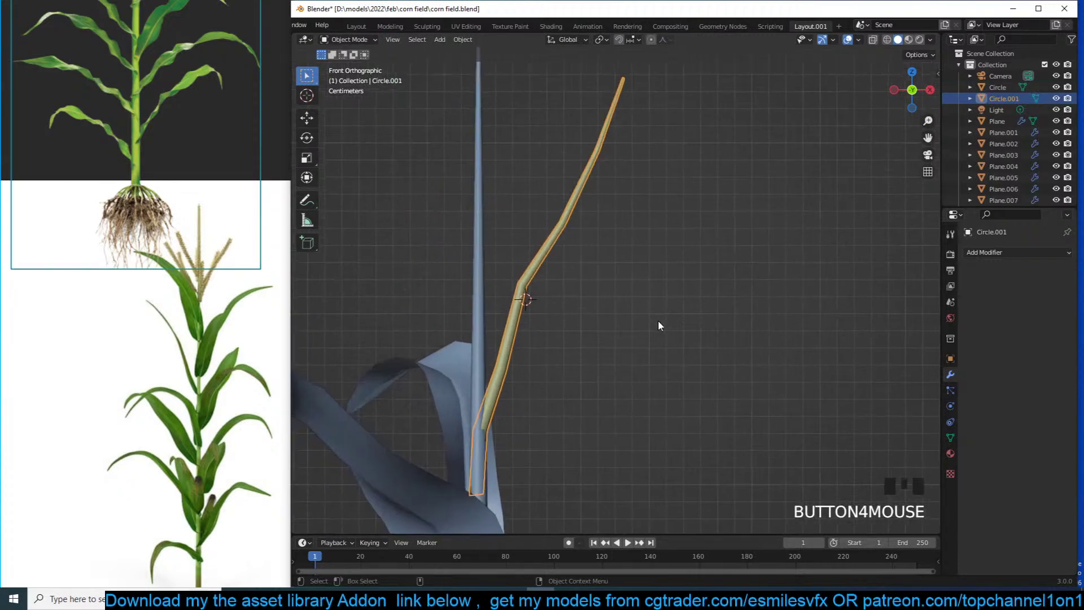
key(ctrl+s)
key(alt+a)
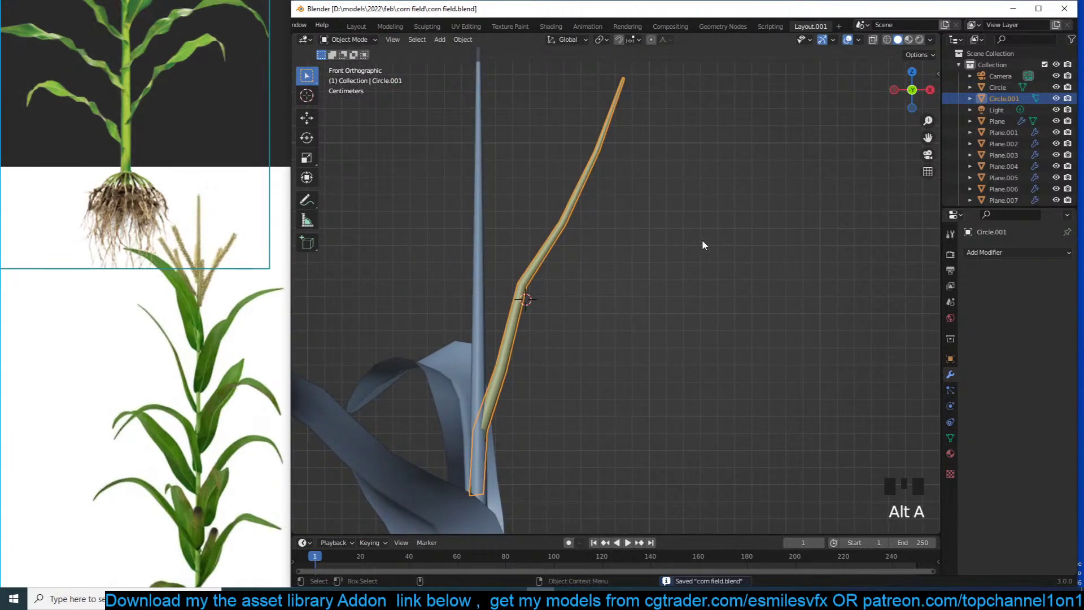
Add a plane mesh above the plant and resize it in top view as the base for a tassel petal
scroll(703, 239, up, 1)
key(shift+a)
mouse_move(573, 246)
click(642, 246)
key(s)
key(ctrl+2)
key(KP_7)
scroll(762, 299, down, 7)
key(s)
click(685, 281)
scroll(835, 307, up, 2)
key(Tab)
key(s)
click(1051, 270)
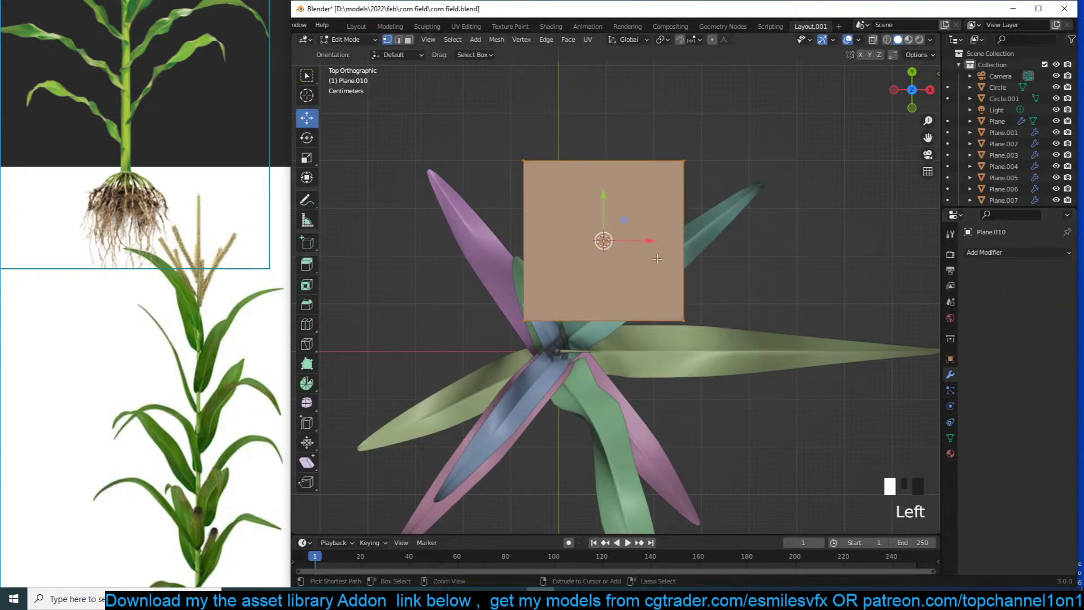
Add a loop cut across the plane's middle and scale it outward to form two pointed ends
key(ctrl+r)
click(672, 246)
right_click(672, 245)
key(s)
click(871, 230)
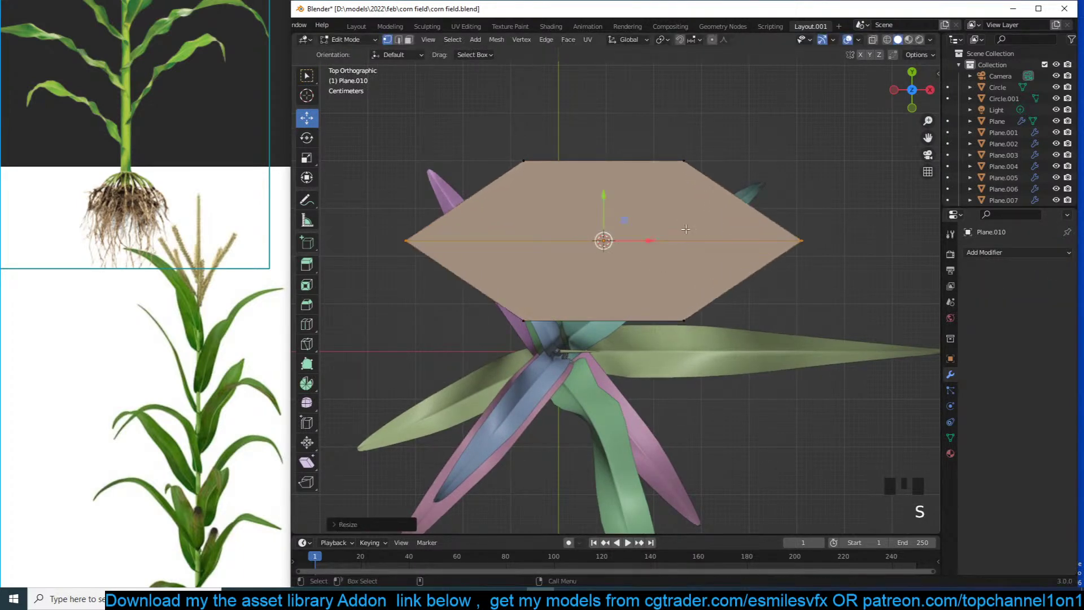
Add a second loop cut perpendicular to the first and scale it outward to round the petal's sides
key(grave)
middle_drag(686, 265, 652, 205)
key(ctrl+r)
click(652, 205)
right_click(654, 205)
key(s)
click(667, 195)
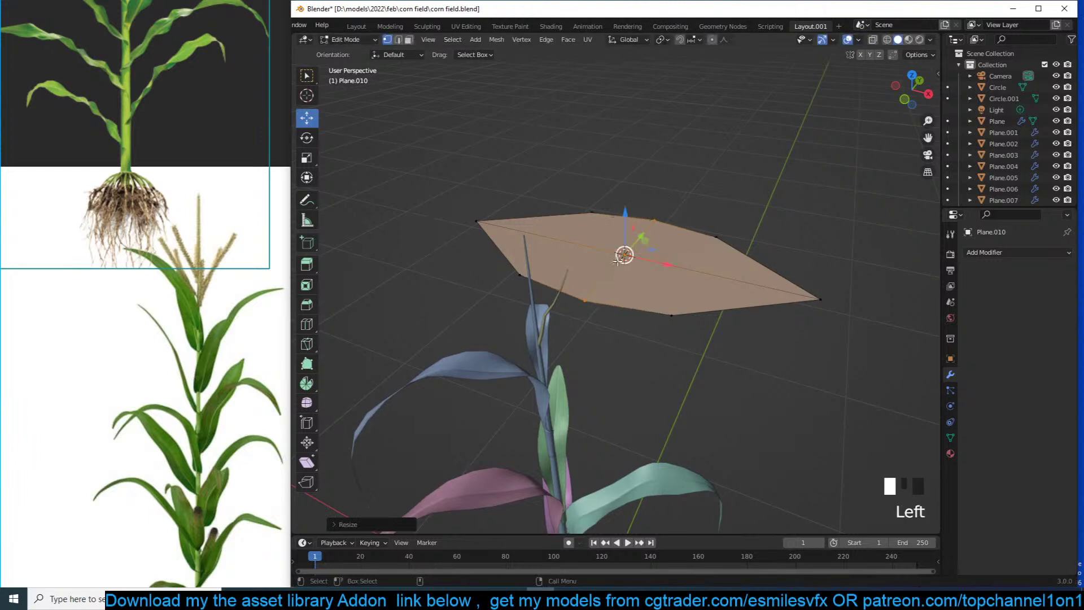
click(666, 196)
Apply Shade Smooth to the petal plane
key(Tab)
right_click(665, 213)
mouse_move(665, 213)
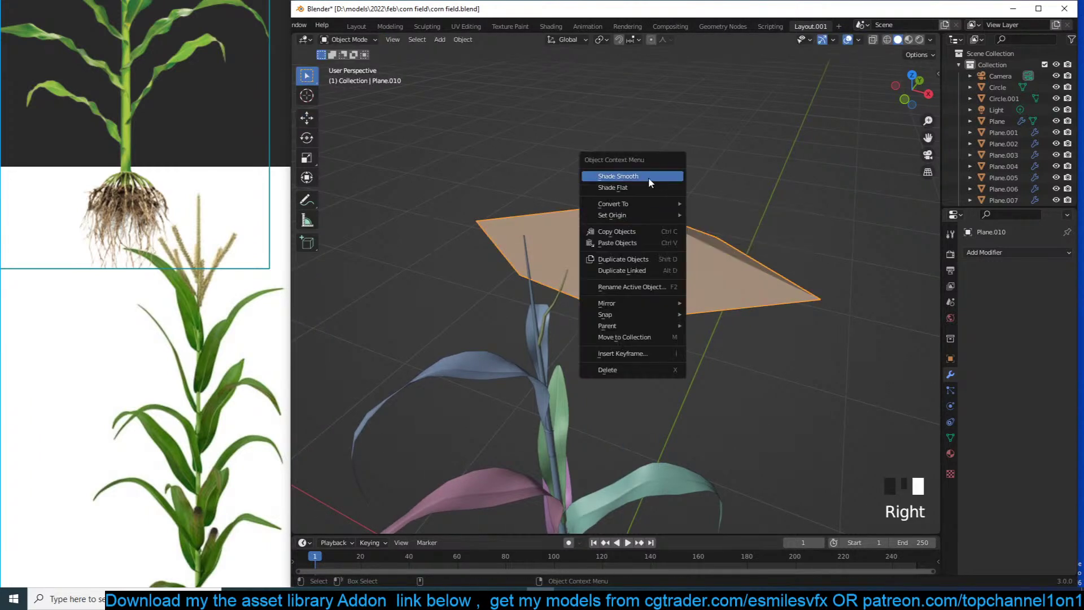
click(622, 176)
Snap the 3D cursor to the vertex at one pointed end of the petal and set the object's origin there
key(Tab)
click(460, 236)
key(shift+s)
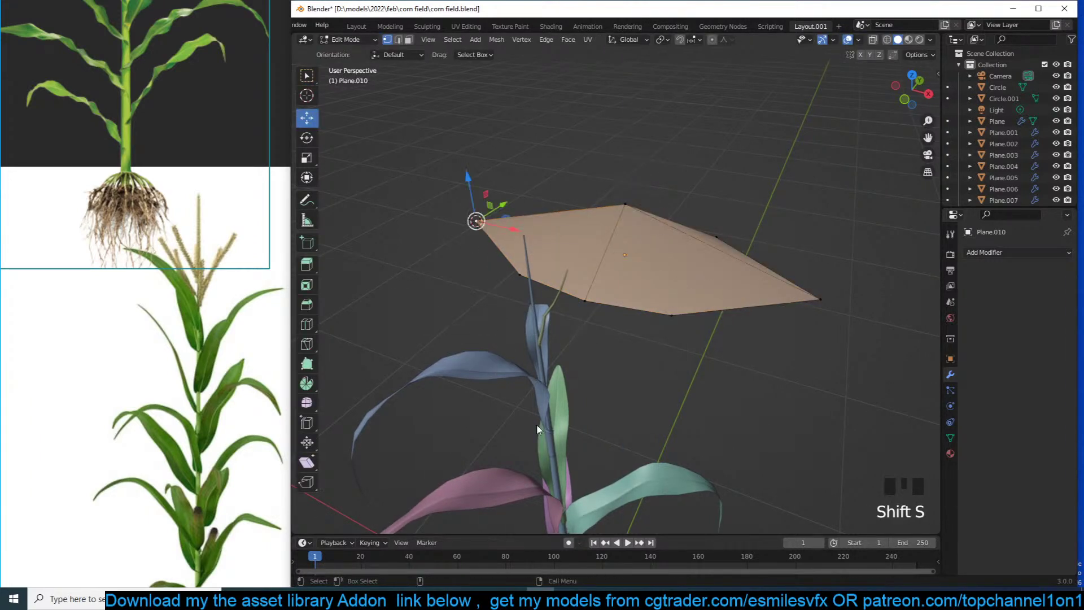
key(Tab)
right_click(587, 319)
mouse_move(564, 361)
click(707, 387)
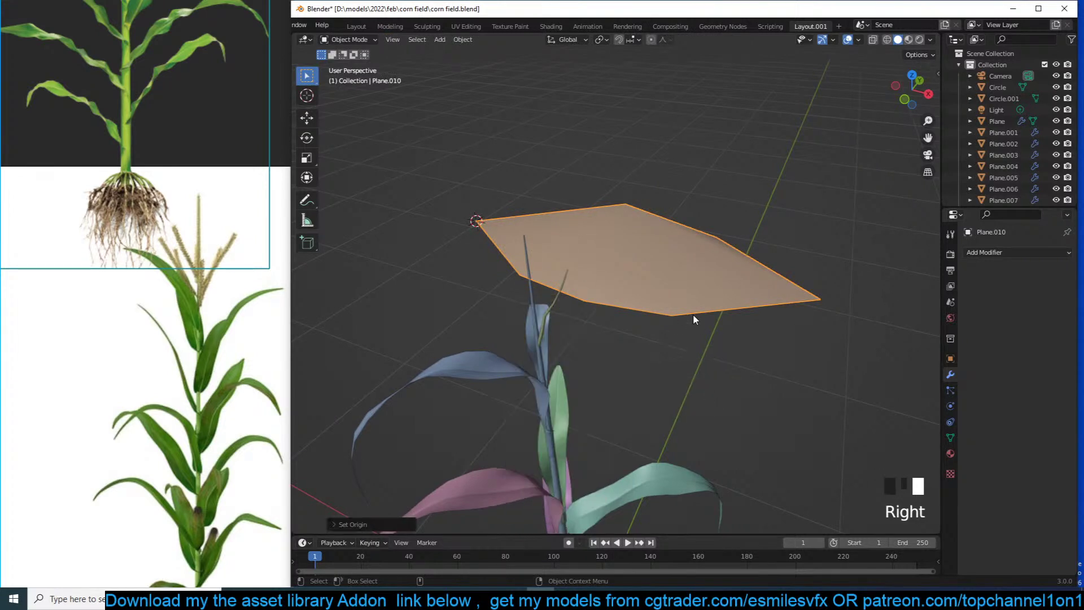
Scale down the petal, apply its transform, and place it beside the plant
key(s)
click(514, 255)
key(ctrl+a)
click(513, 256)
key(g)
click(711, 388)
Add a hair particle system to the tassel branch with an emission number of 10 and save the file
middle_drag(710, 387, 746, 353)
scroll(700, 347, up, 4)
click(525, 285)
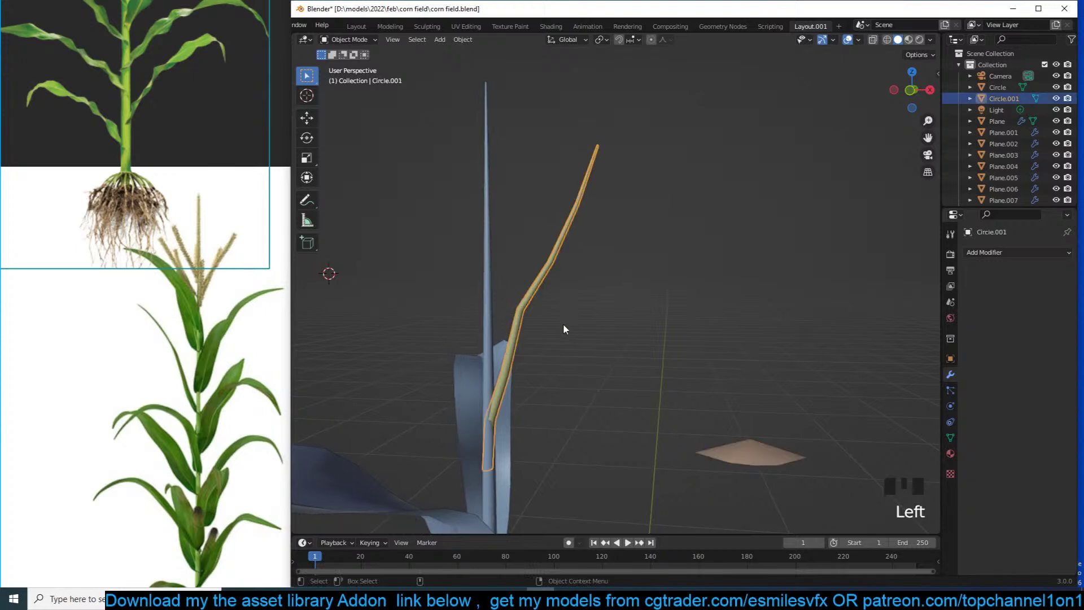
click(950, 390)
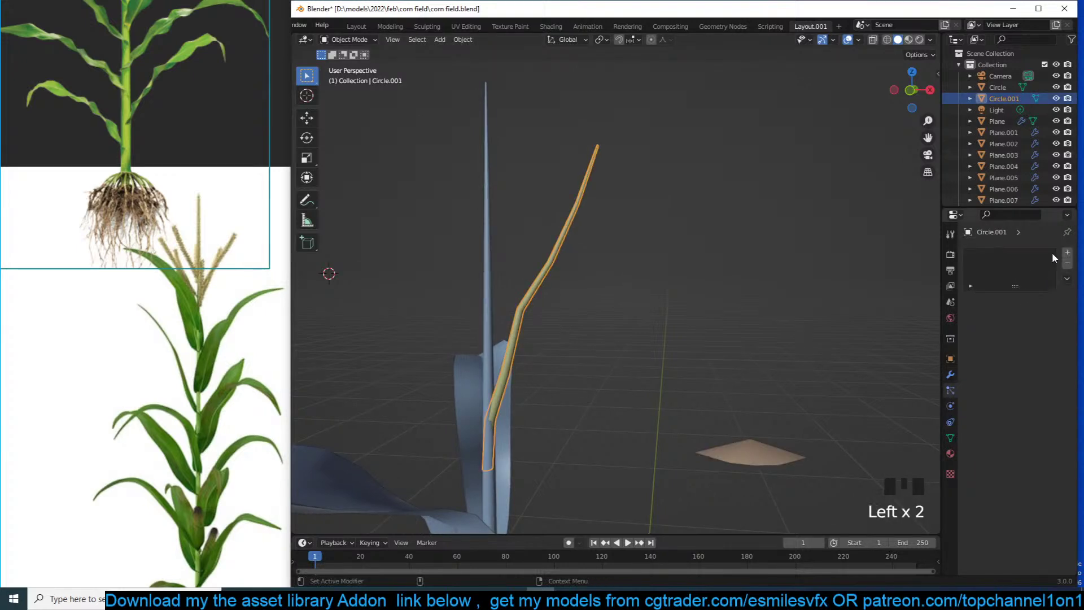
click(1067, 252)
click(1044, 315)
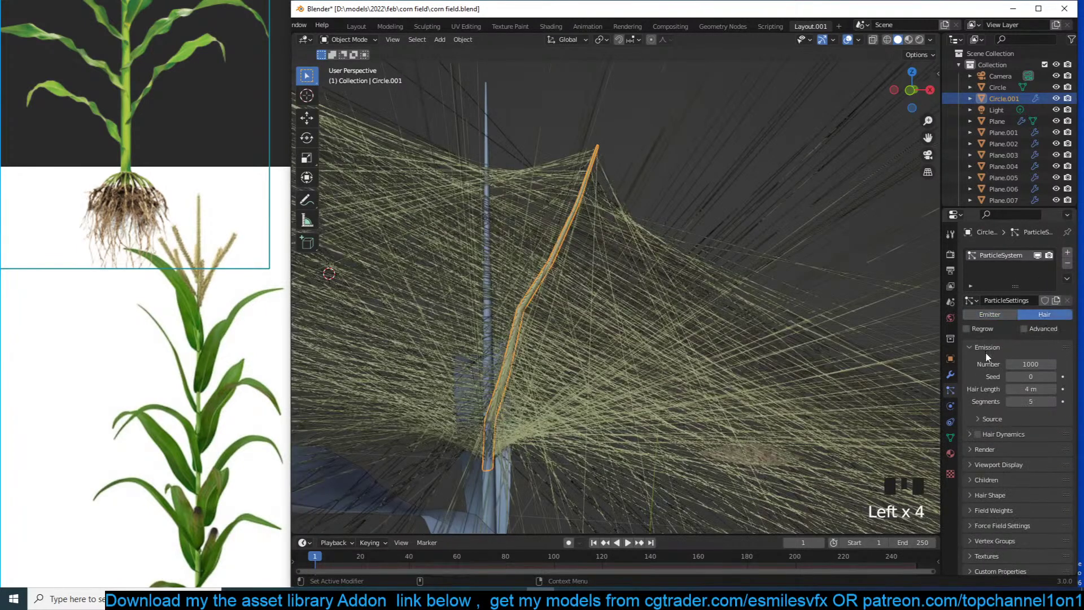
click(1036, 365)
text(10)
key(Return)
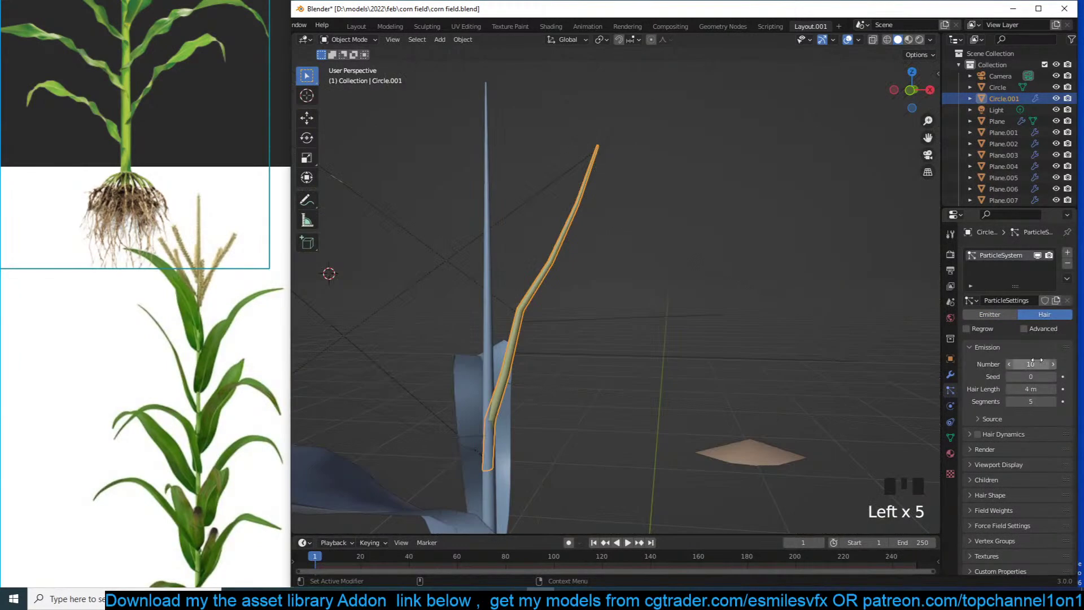
key(ctrl+s)
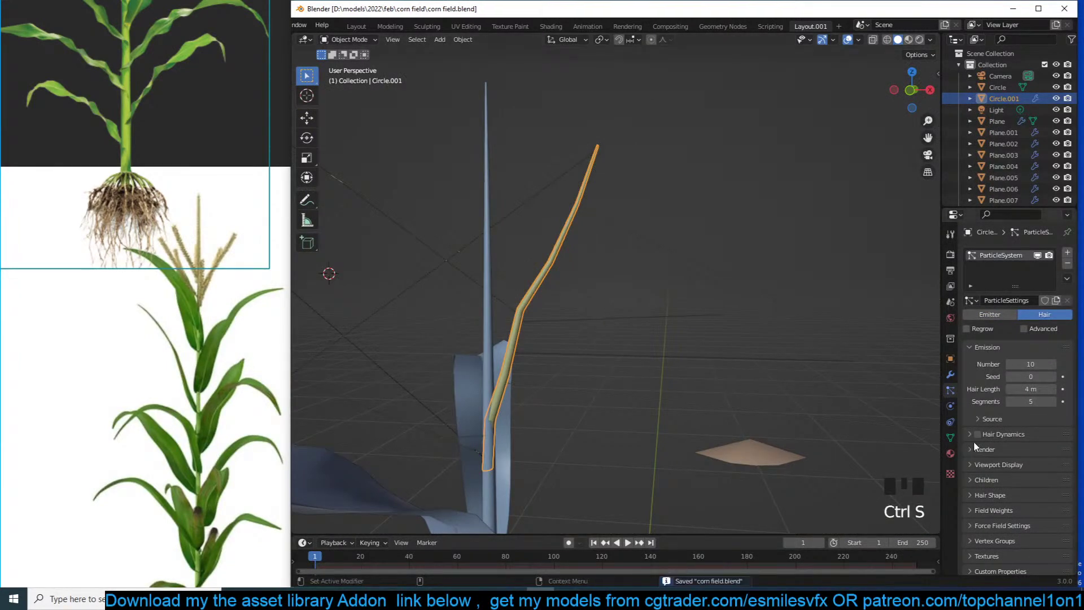
Save the file and set the branch particles' hair length to 1 m
key(Tab)
key(Tab)
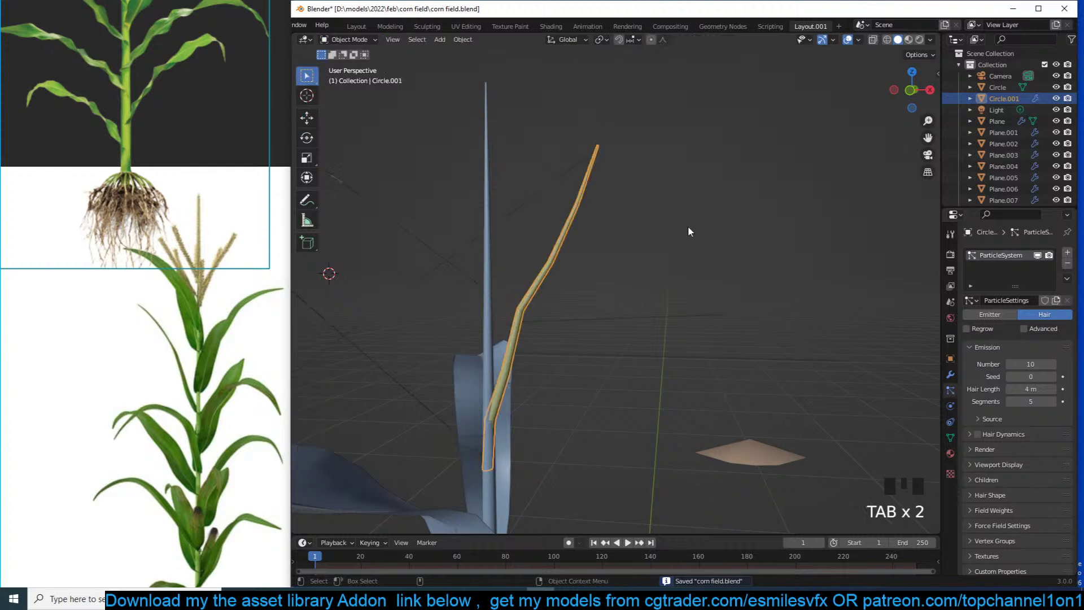
key(ctrl+s)
click(1028, 389)
click(907, 431)
Render the hair particles as Object with the petal plane as the instance, and set the emission number to 94
click(986, 450)
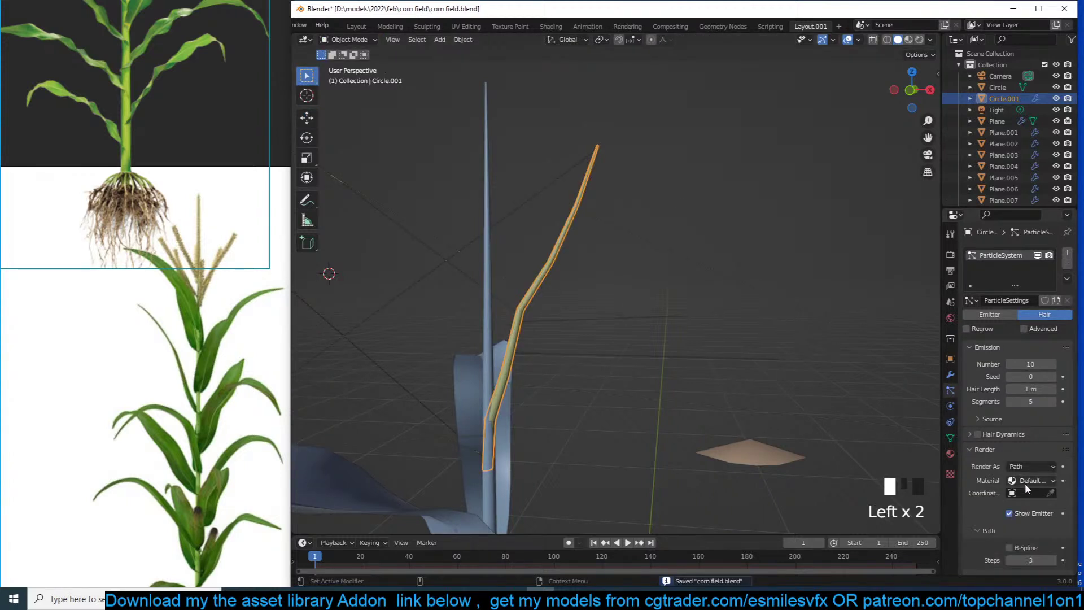
click(1034, 466)
click(1019, 505)
click(1053, 548)
click(795, 462)
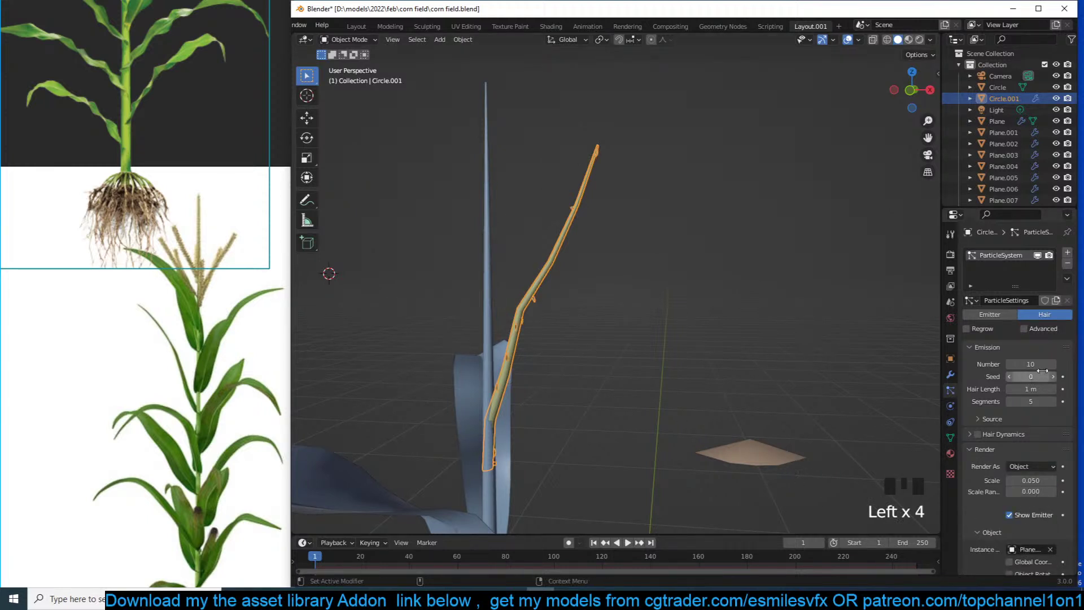
key(alt+a)
key(grave)
scroll(666, 353, up, 2)
key(grave)
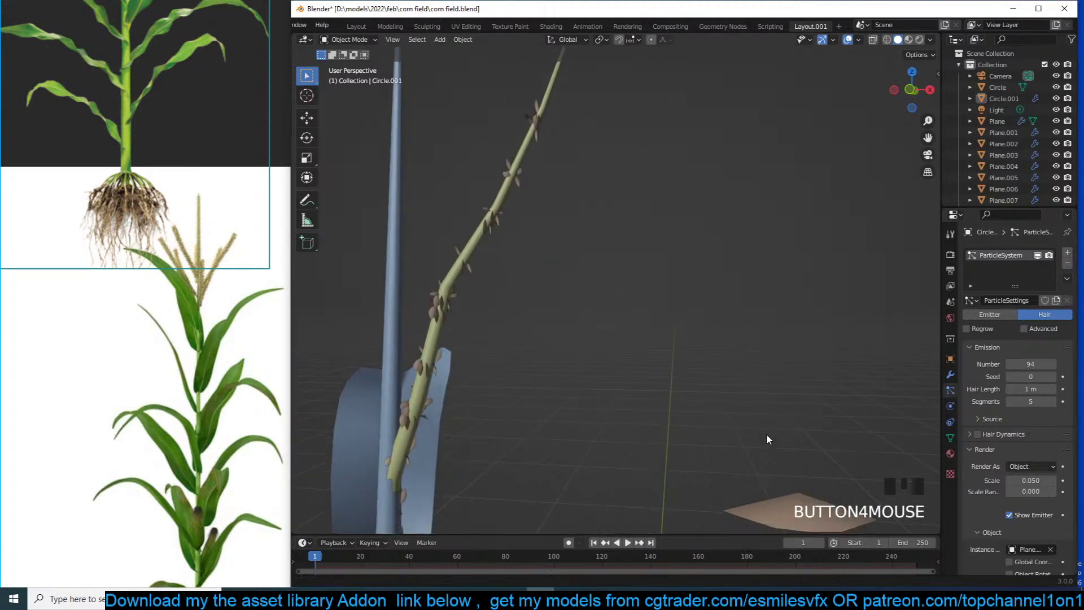
Apply the object transforms of the petal plane and the tassel branch
click(787, 469)
key(ctrl+a)
click(791, 484)
key(ctrl+a)
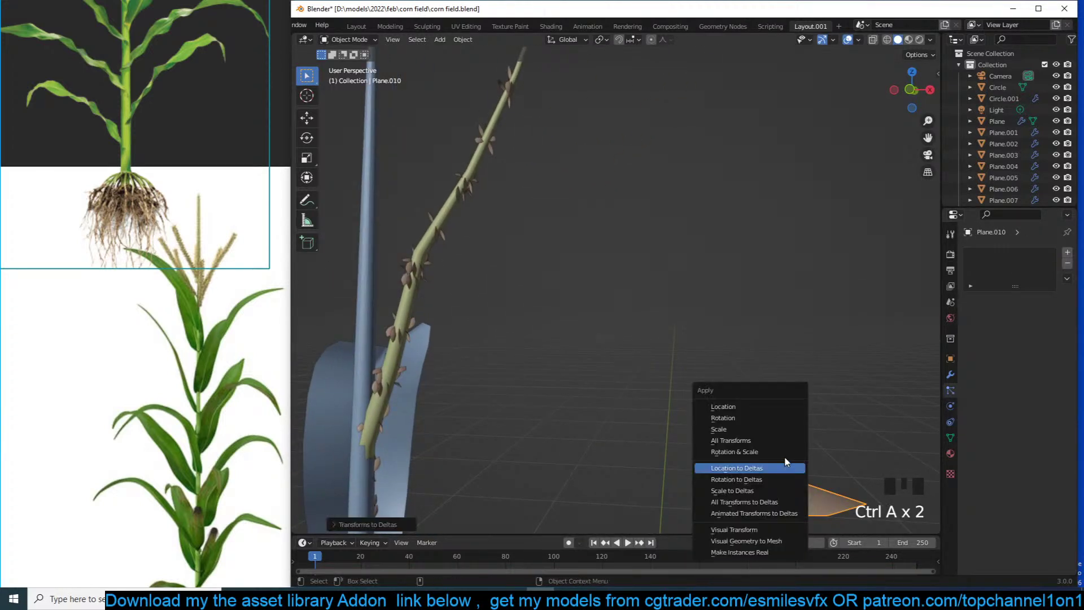
click(751, 431)
click(452, 221)
key(ctrl+a)
click(479, 246)
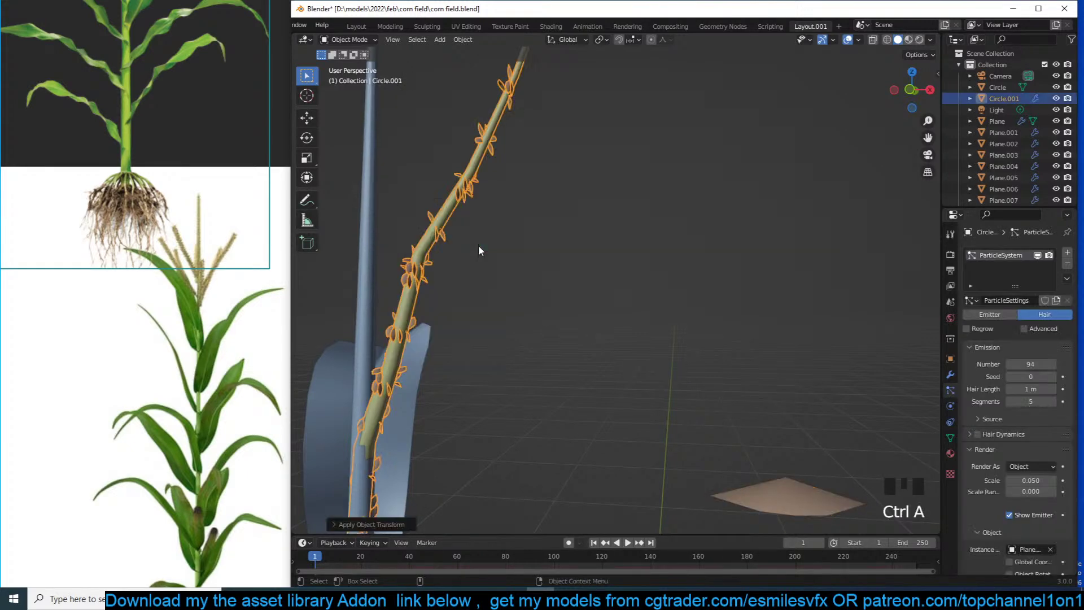
Set the particle render scale to 0.130 and check the petals along the branch
scroll(1010, 441, down, 1)
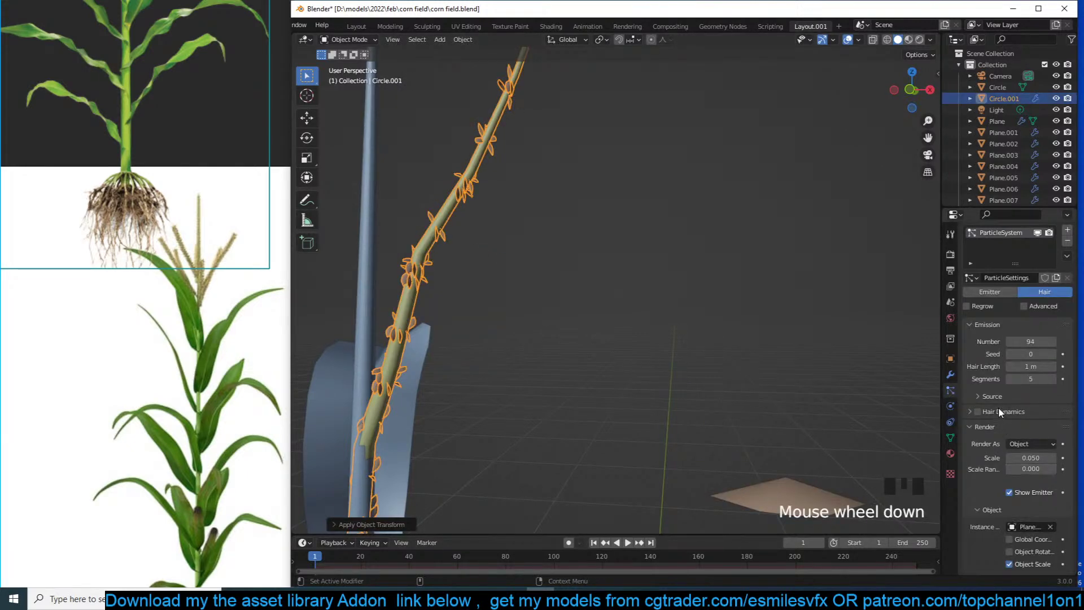
click(1033, 458)
text(1)
key(Return)
drag(1040, 458, 976, 459)
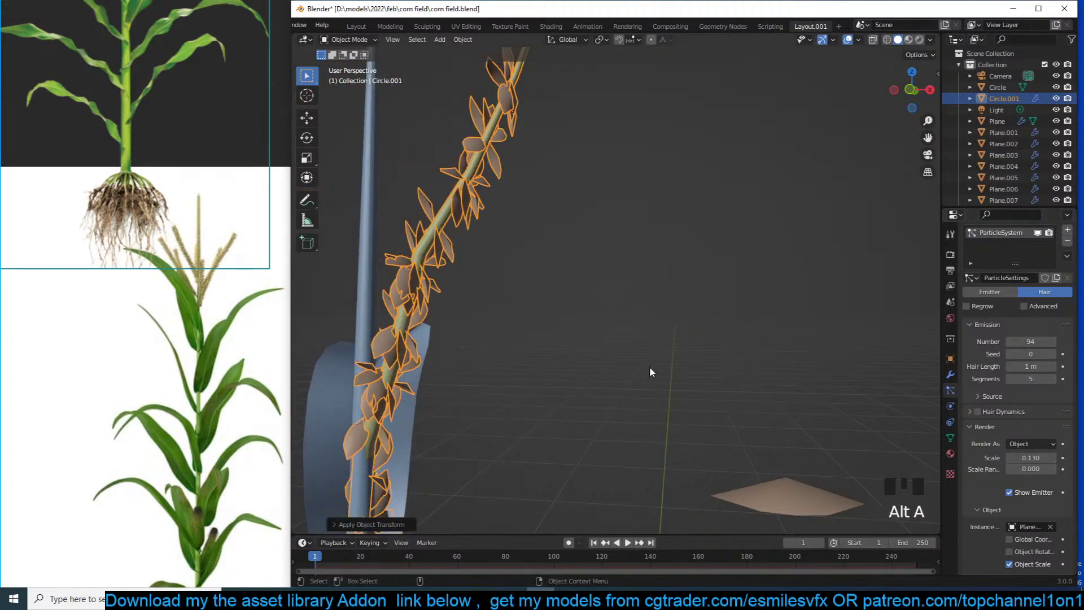
alt+drag(650, 367, 664, 361)
key(alt+a)
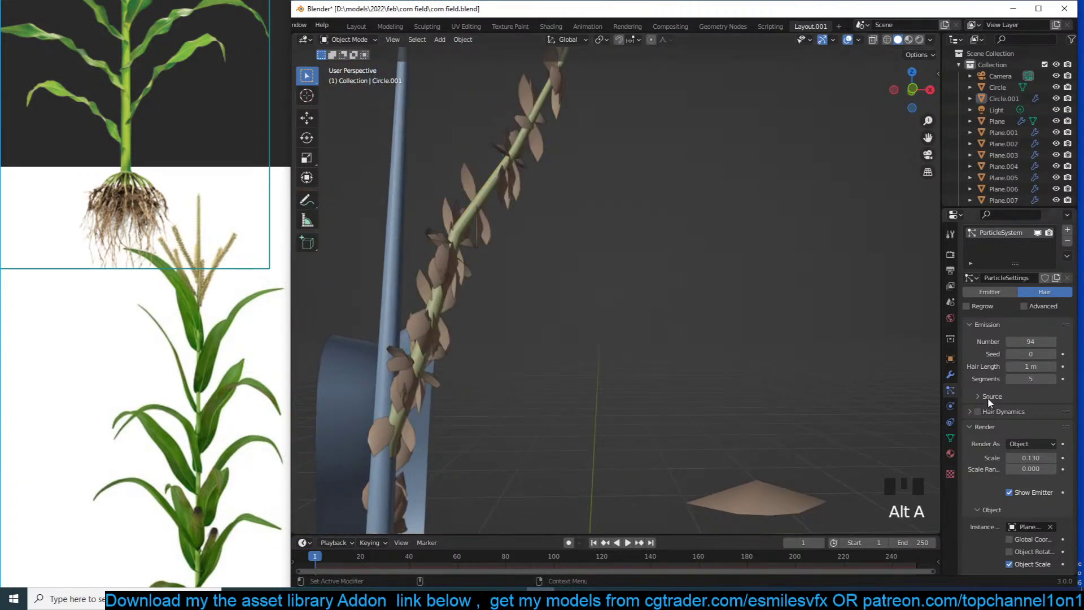
Enable the Advanced hair settings and the Use Modifier Stack option for the particle source, and save the file
click(989, 398)
click(1020, 412)
click(1024, 306)
click(1016, 415)
click(1024, 426)
click(1024, 425)
click(1025, 425)
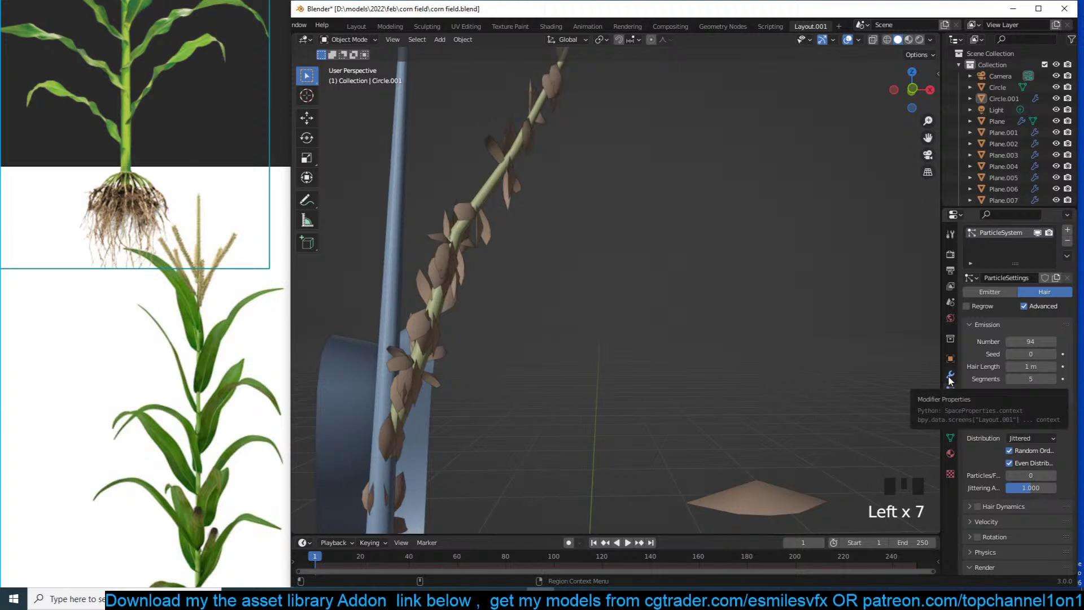
key(ctrl+s)
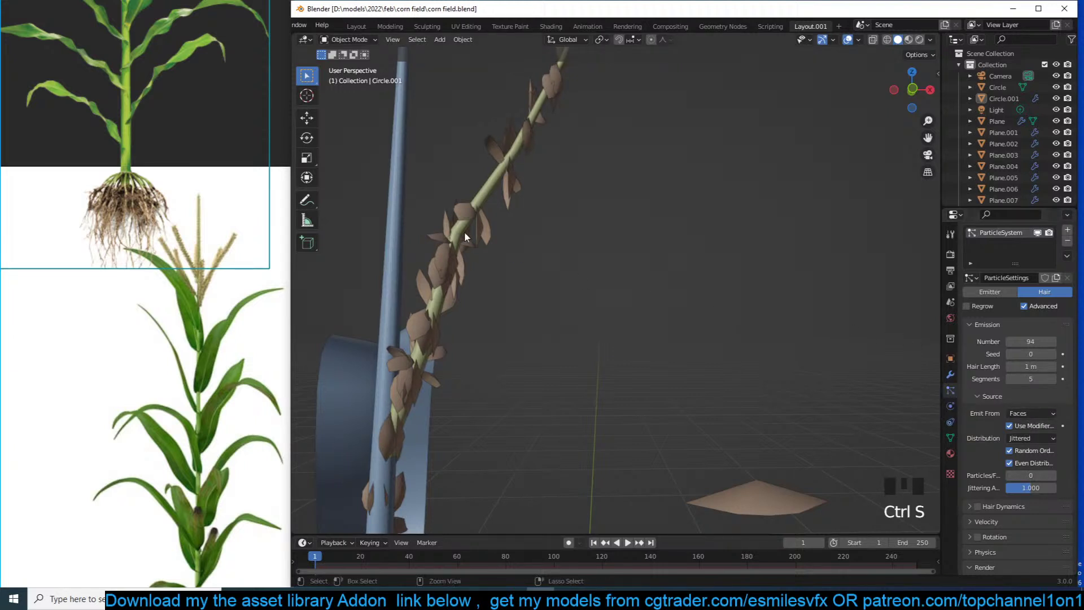
Set the tassel branch's particle distribution to Random and save the file
click(475, 238)
click(1028, 439)
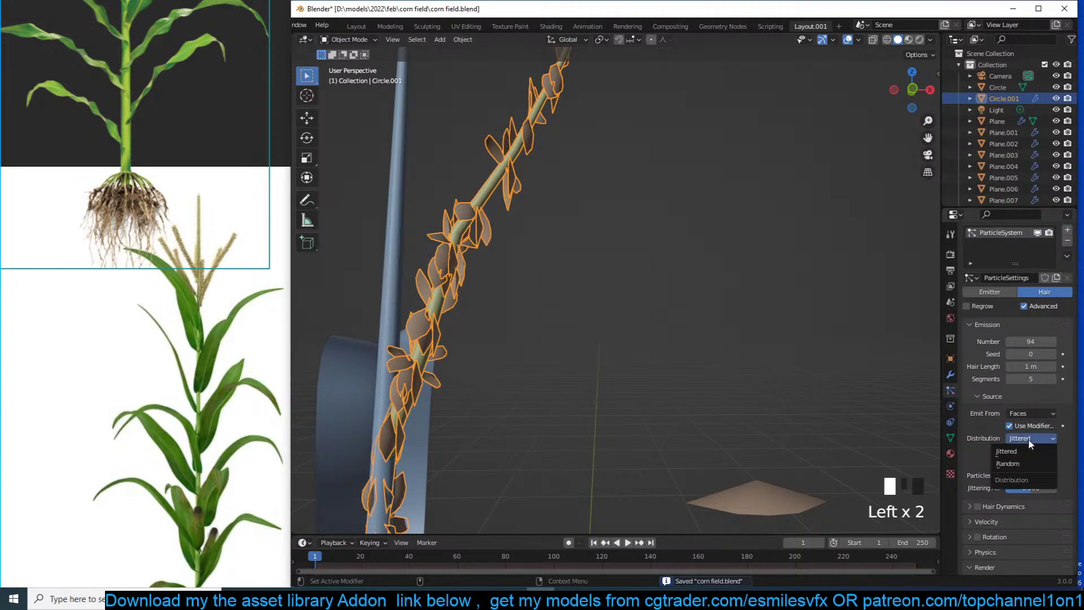
click(1018, 461)
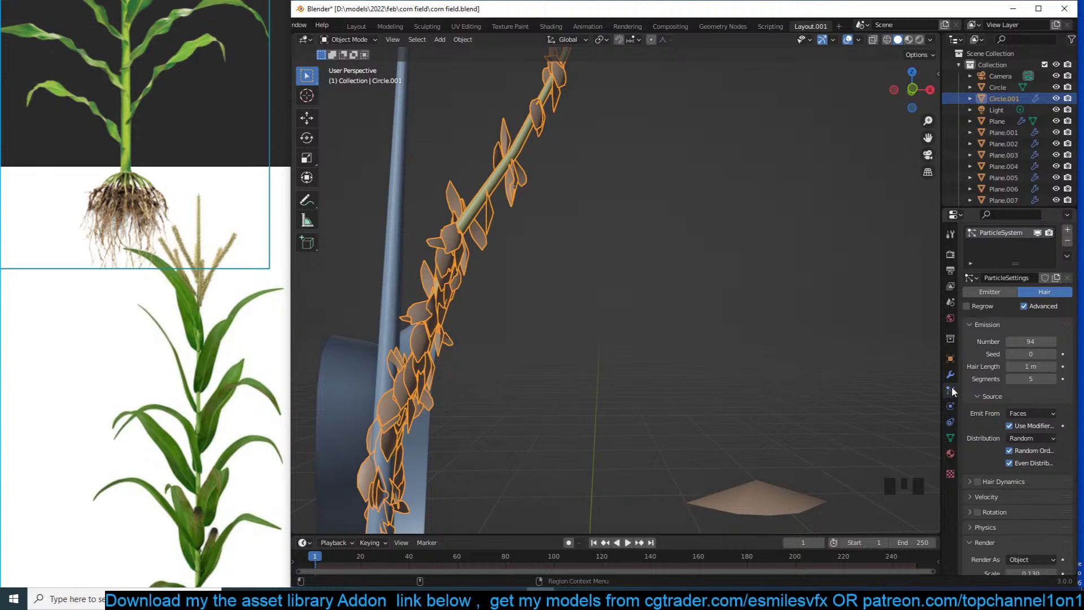
key(ctrl+s)
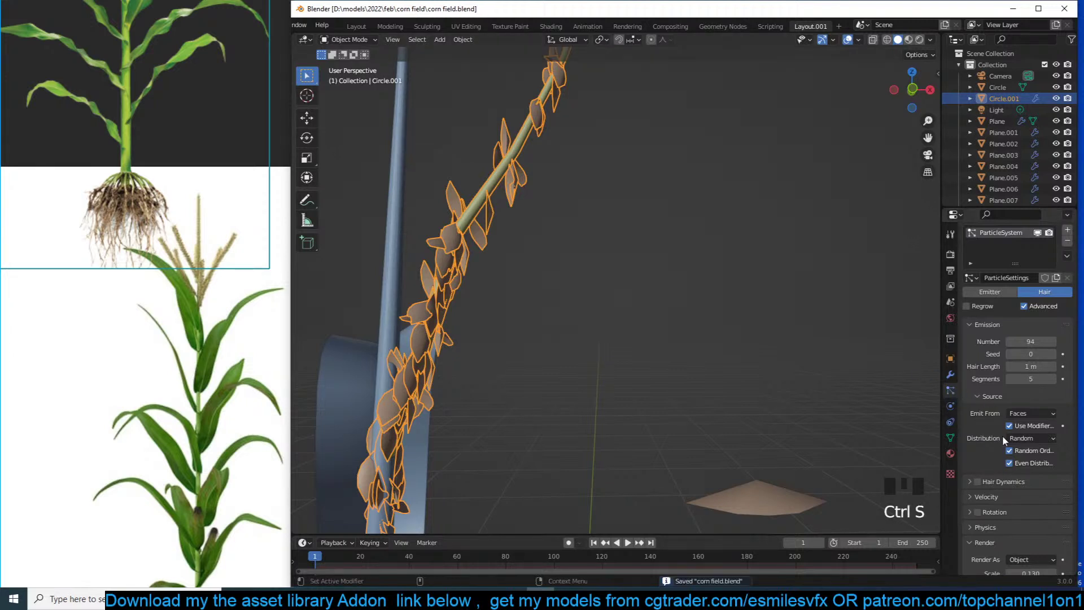
Enable particle rotation with the orientation axis set to Normal and the phase set to 0.174
click(985, 497)
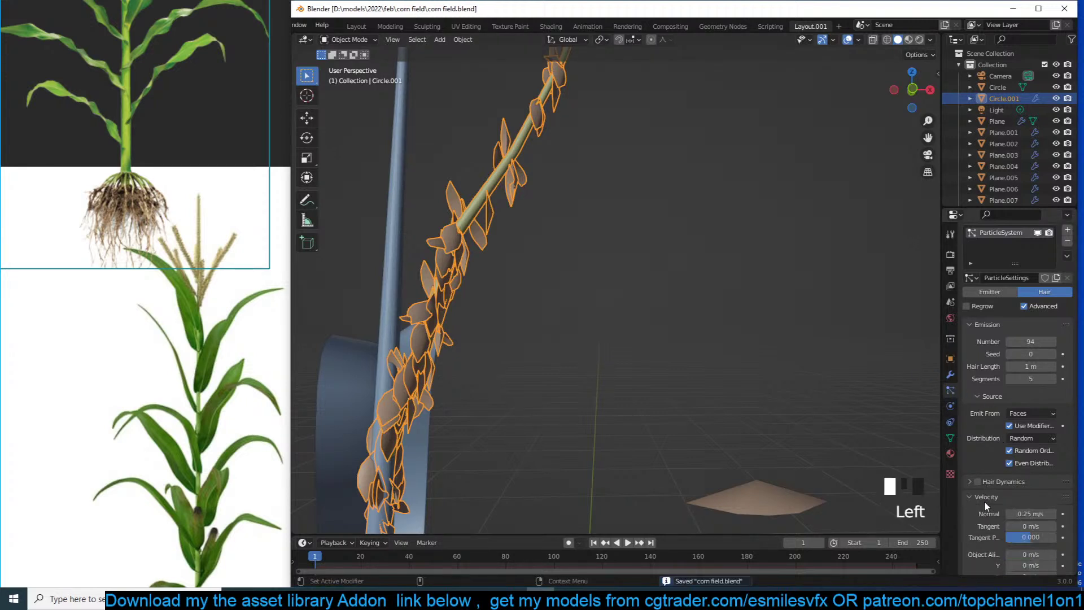
scroll(985, 500, down, 5)
scroll(988, 503, down, 1)
click(972, 488)
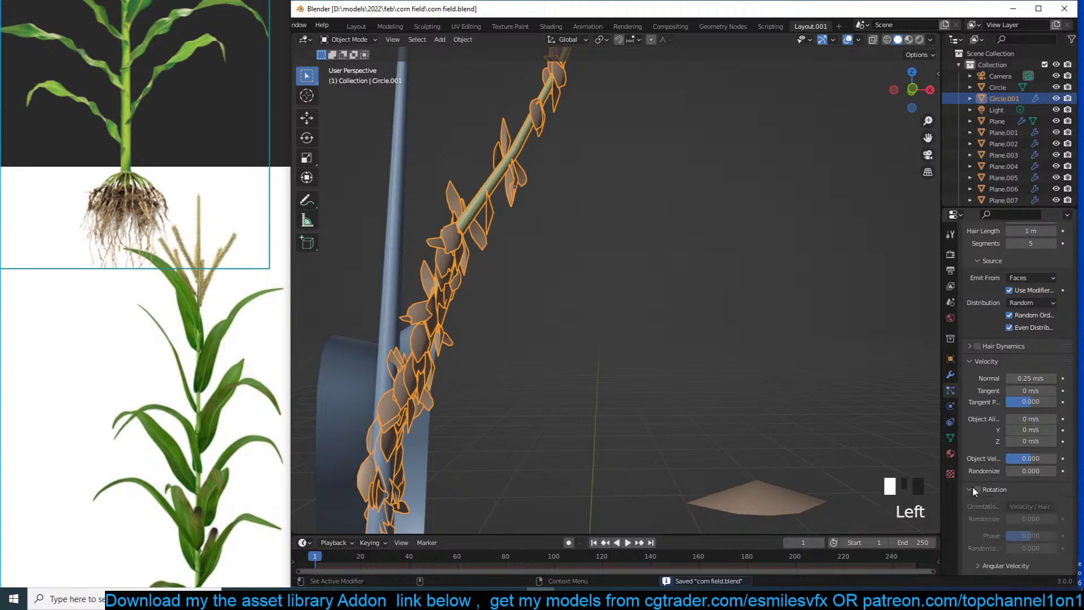
click(977, 489)
click(1031, 506)
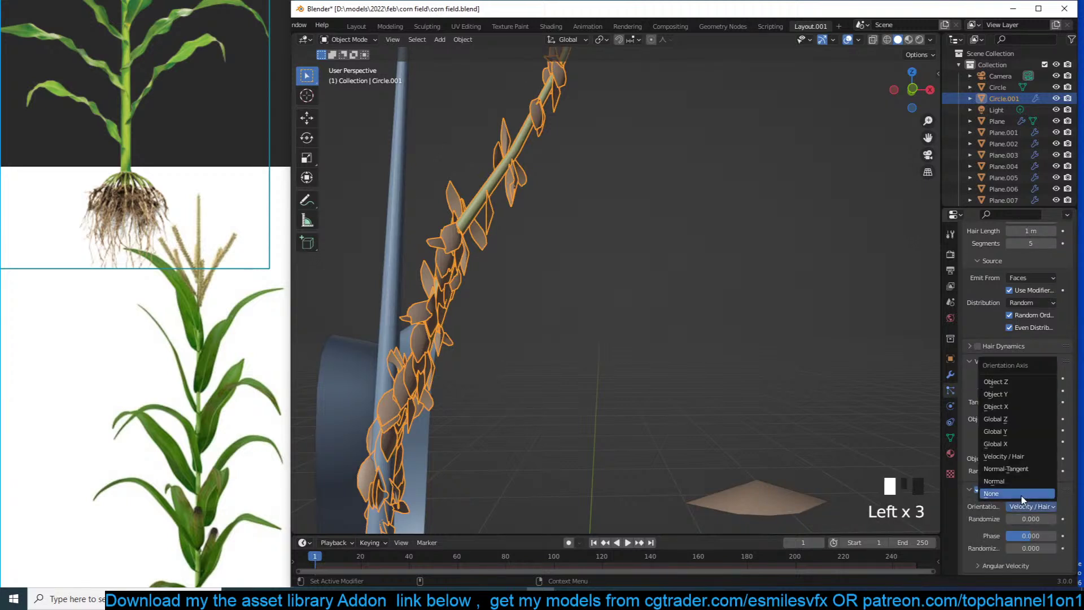
click(1009, 480)
middle_drag(552, 327, 588, 359)
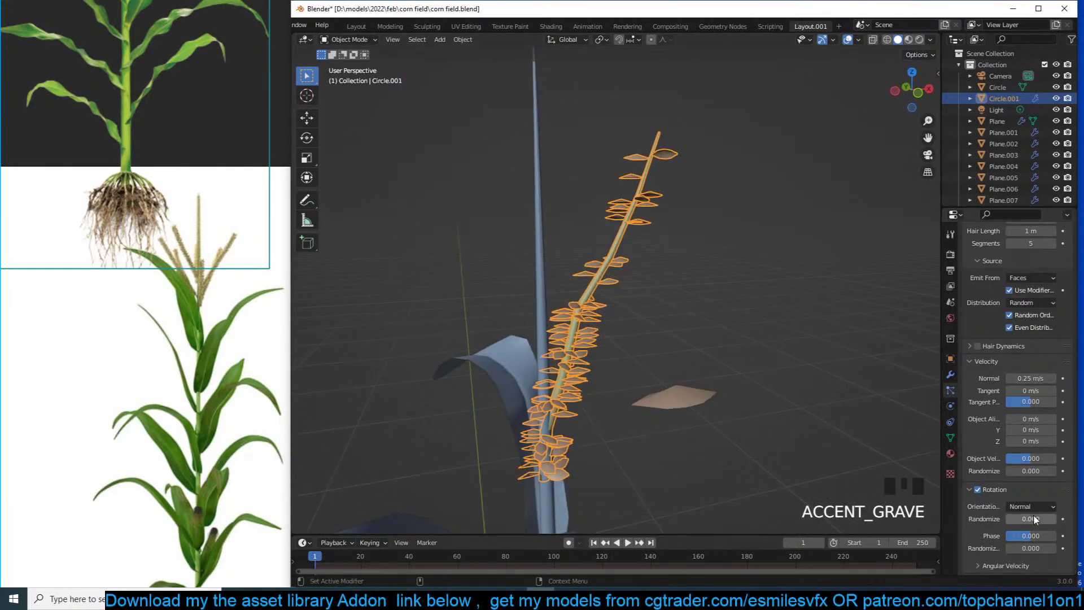
mouse_move(1031, 534)
mouse_down()
mouse_move(1061, 534)
mouse_move(1052, 533)
mouse_up()
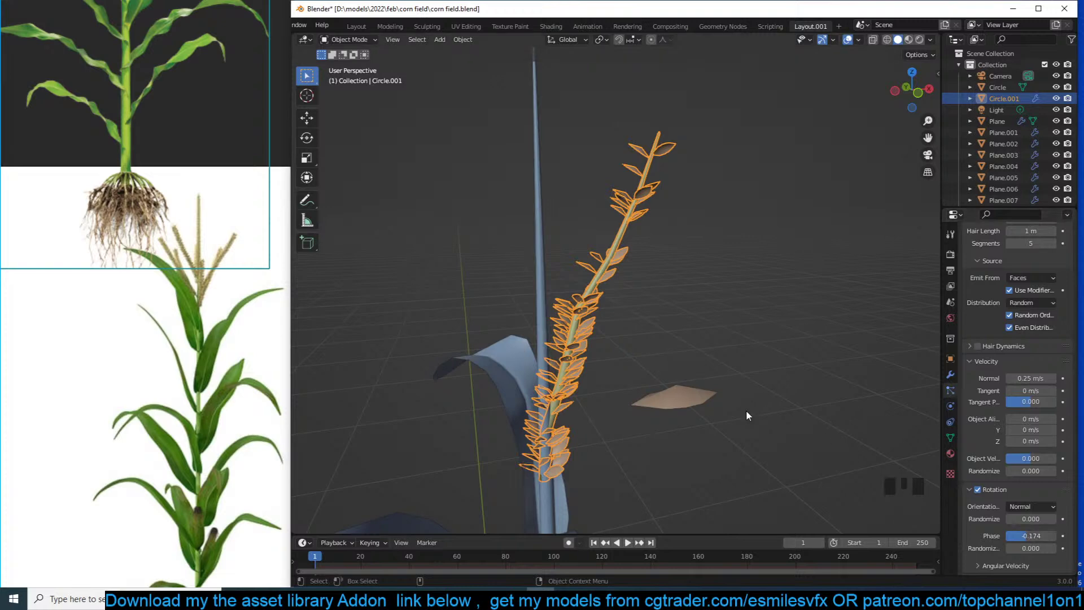
Duplicate the petal plane's whole mesh, mirror the copy along Z, and align it with the original's flat edge
click(705, 409)
key(KP_Decimal)
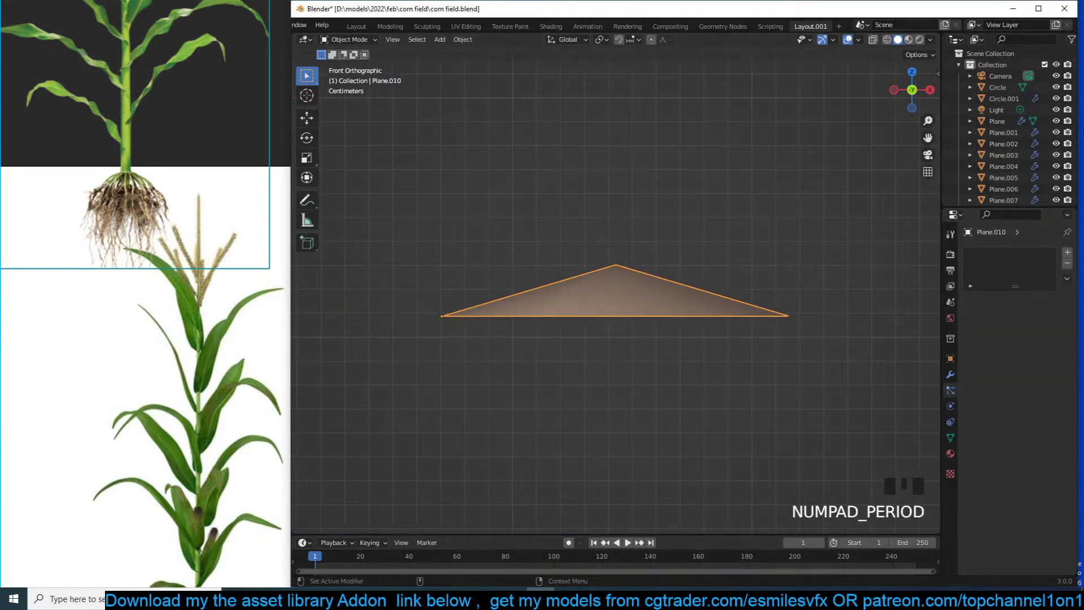
key(Tab)
key(a)
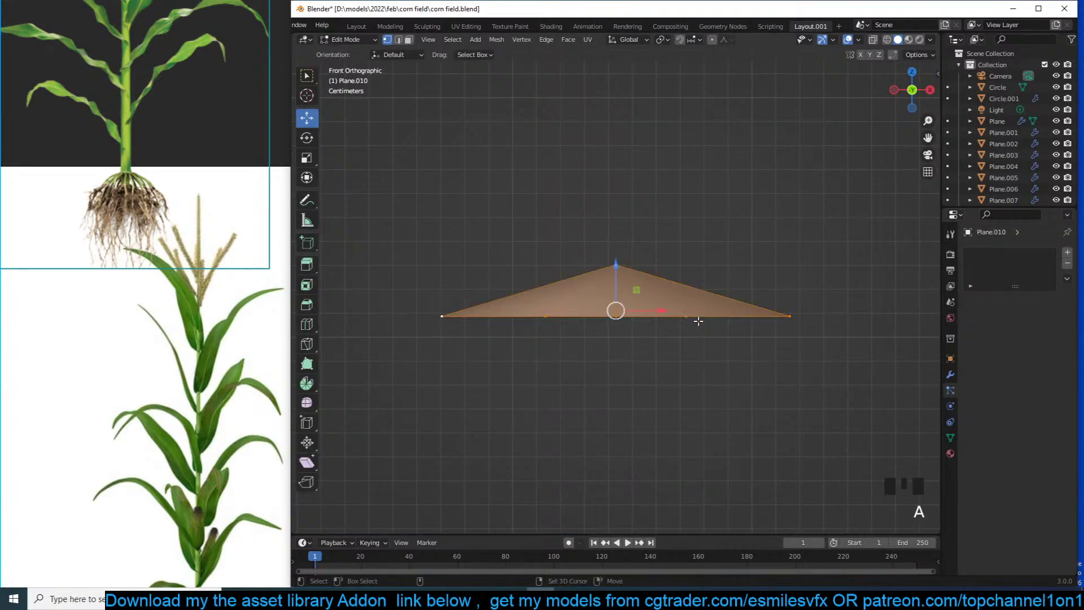
key(shift+d)
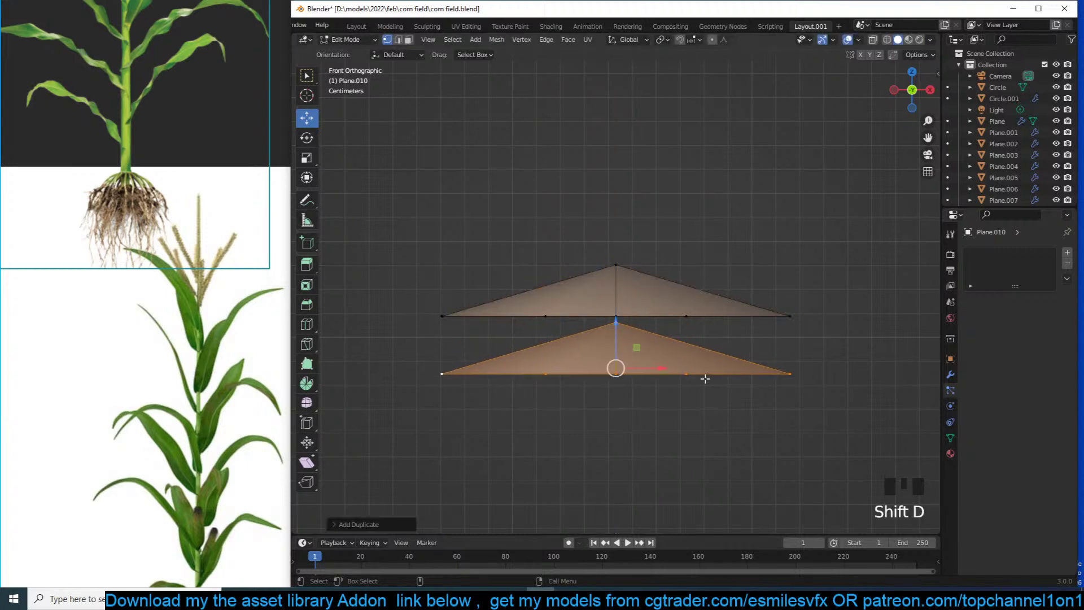
click(704, 377)
key(ctrl+m)
key(z)
click(705, 378)
drag(634, 322, 628, 268)
Flatten the petal's seam vertices to zero along Z and merge them by distance
text(asz0)
click(878, 338)
key(m)
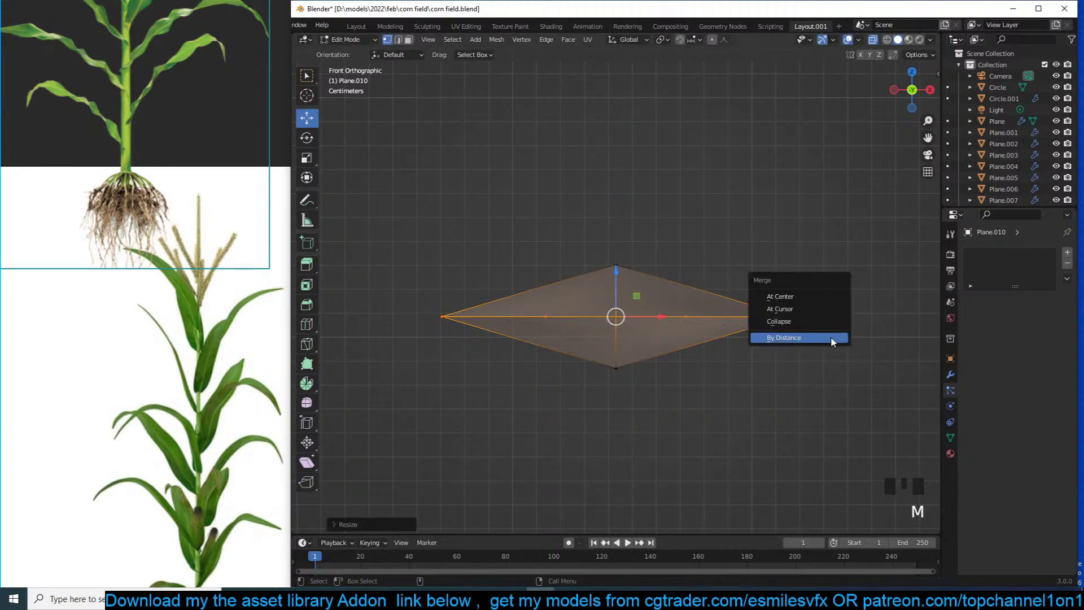
click(832, 337)
key(Tab)
key(alt+z)
key(grave)
key(grave)
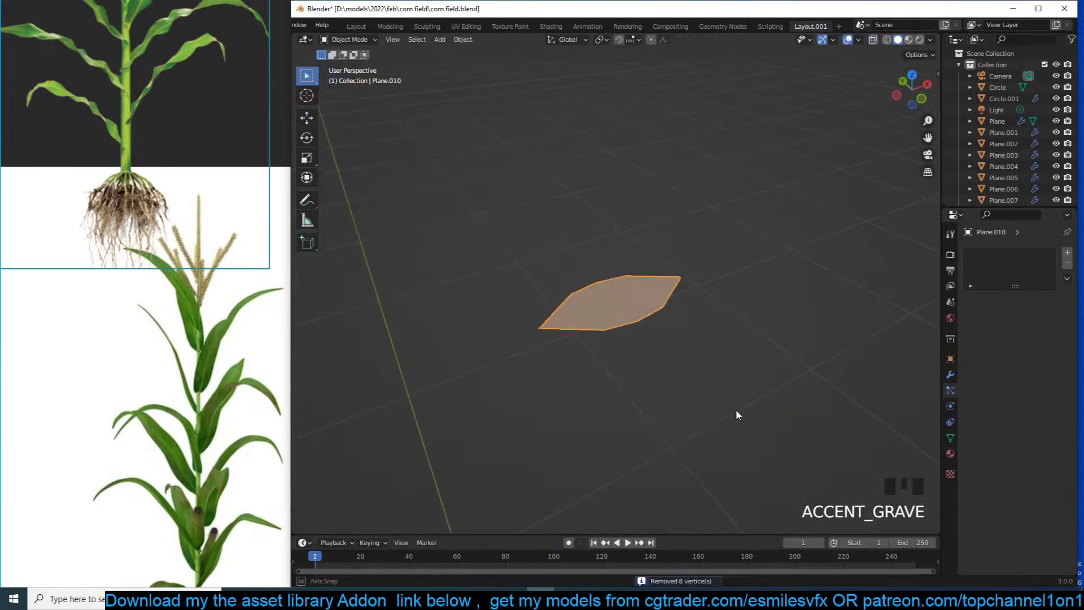
Raise the tassel branch's particle emission number to 121
middle_drag(779, 315, 625, 322)
key(grave)
scroll(647, 354, down, 6)
key(grave)
scroll(646, 350, down, 4)
key(grave)
scroll(704, 450, up, 6)
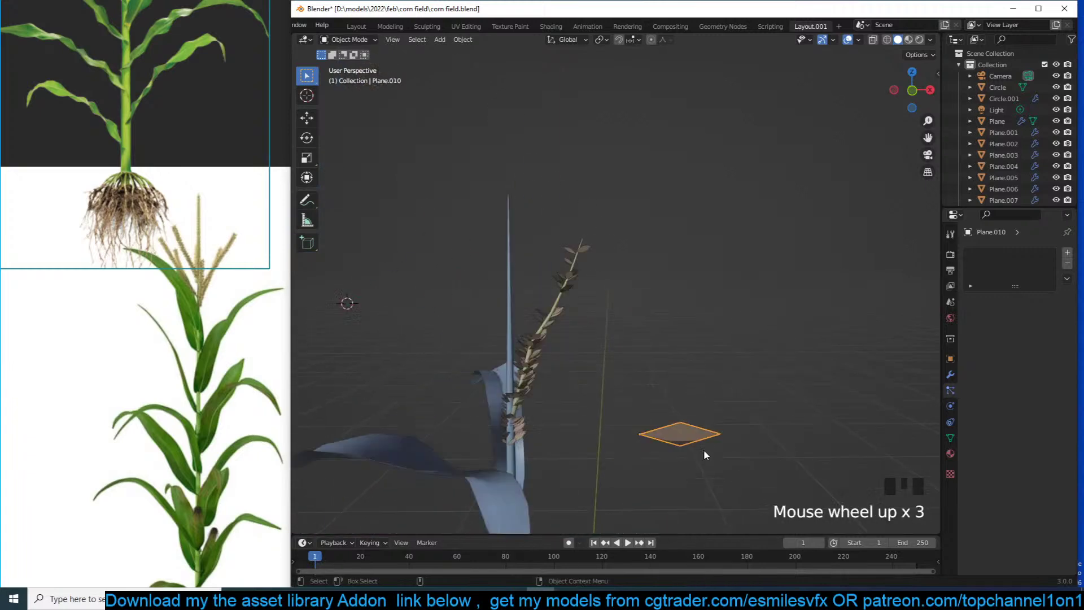
key(grave)
click(536, 333)
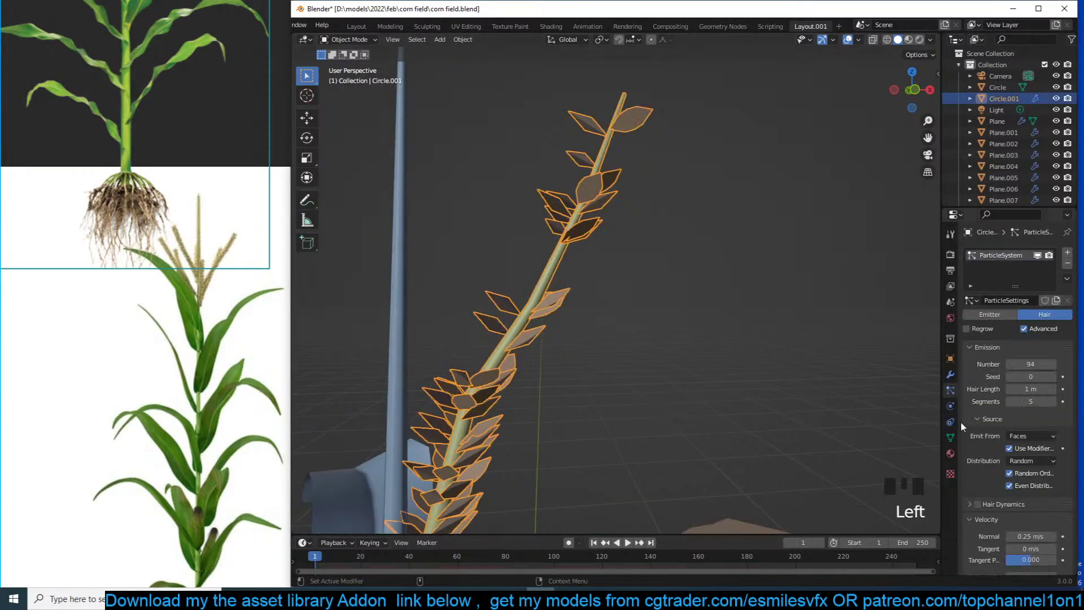
key(grave)
middle_drag(696, 367, 792, 378)
drag(1031, 364, 1051, 364)
key(alt+a)
key(grave)
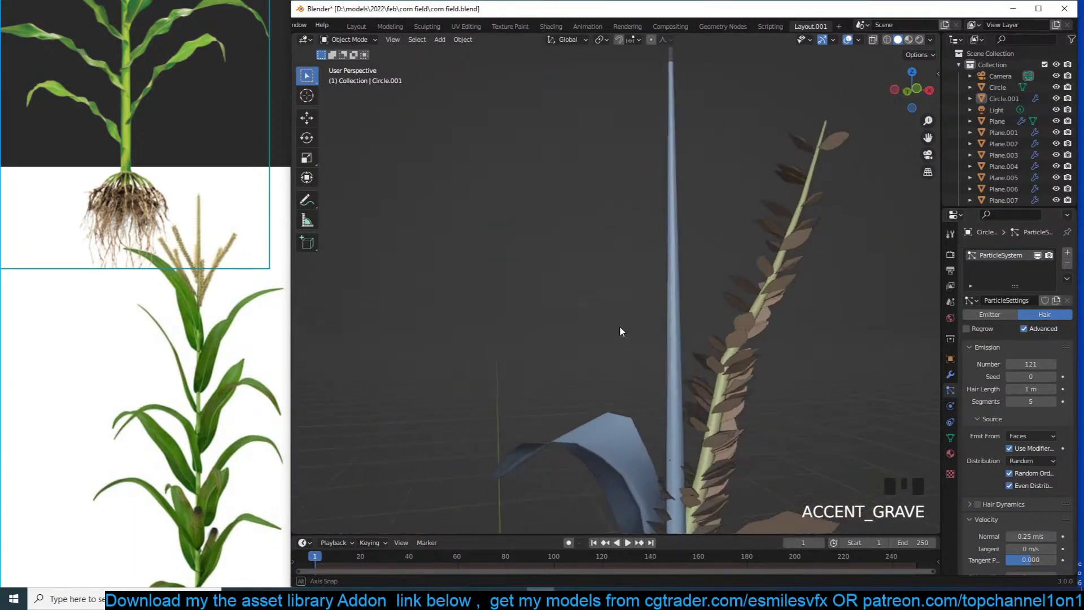
middle_drag(622, 327, 611, 320)
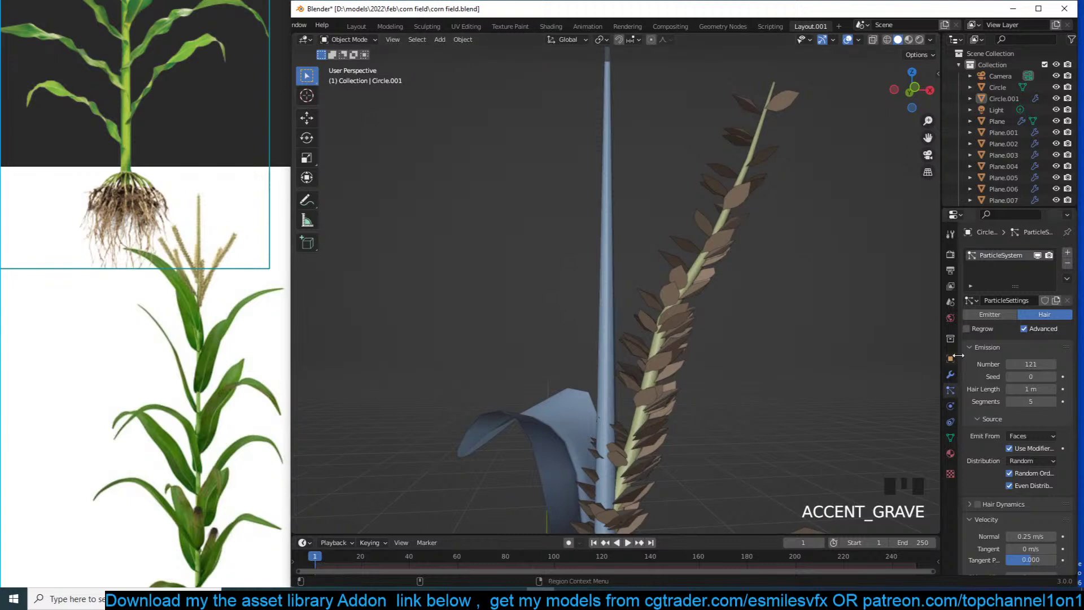
Reduce the hair length to 0.578 m, check the petals on the branch, and save the file
shift+drag(1032, 390, 1001, 389)
scroll(790, 388, down, 3)
key(grave)
mouse_move(779, 389)
middle_down()
mouse_move(691, 373)
mouse_move(782, 387)
middle_up()
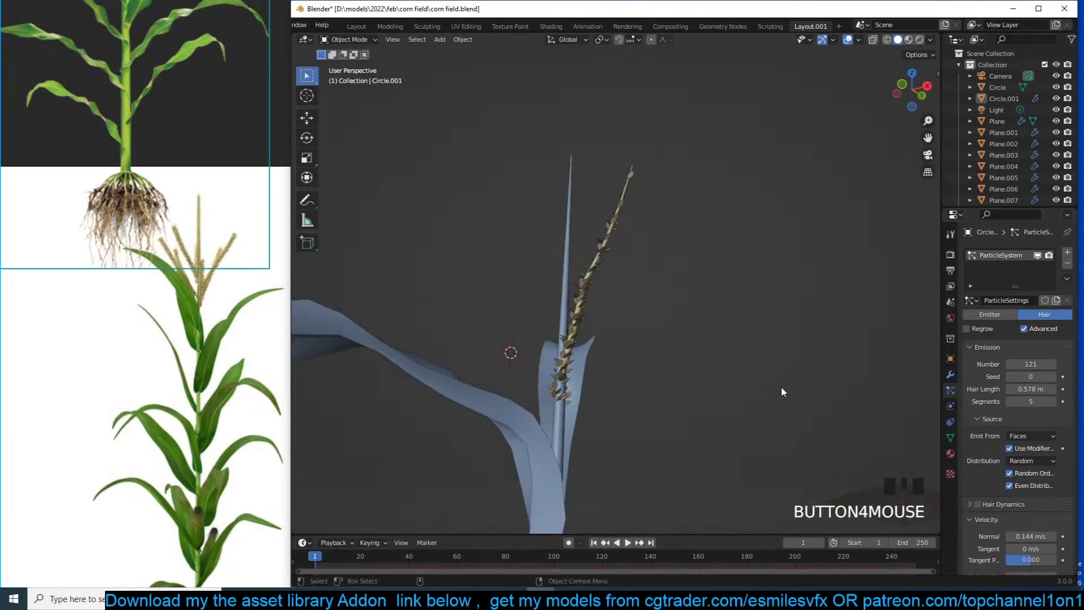
key(grave)
key(ctrl+s)
Move the ring of vertices near the base of the tassel branch slightly toward the stalk and save the file
key(grave)
middle_drag(733, 349, 617, 291)
scroll(701, 365, down, 4)
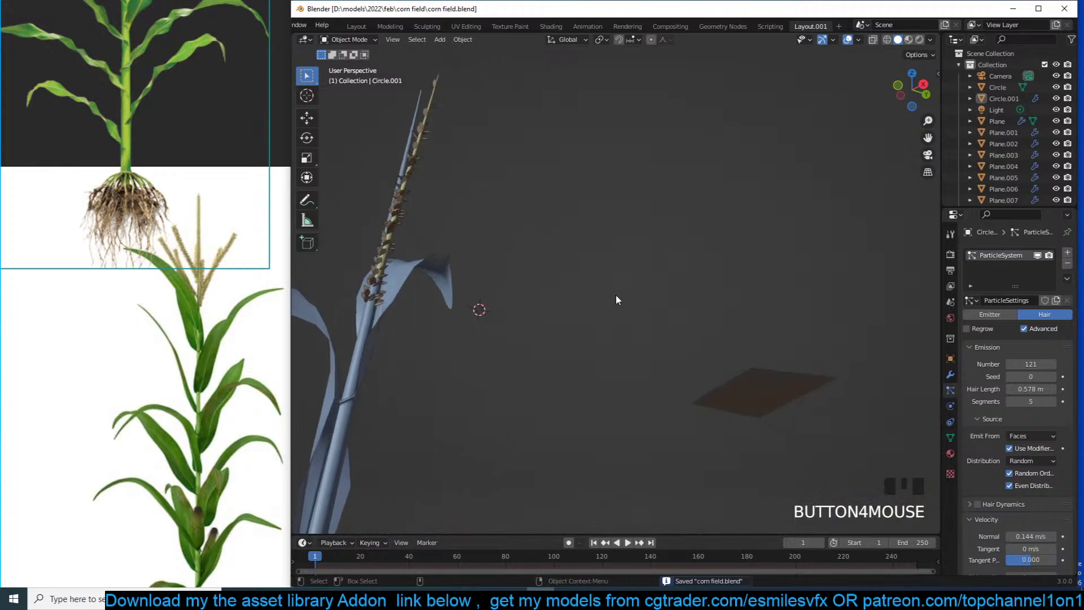
key(grave)
scroll(811, 422, up, 2)
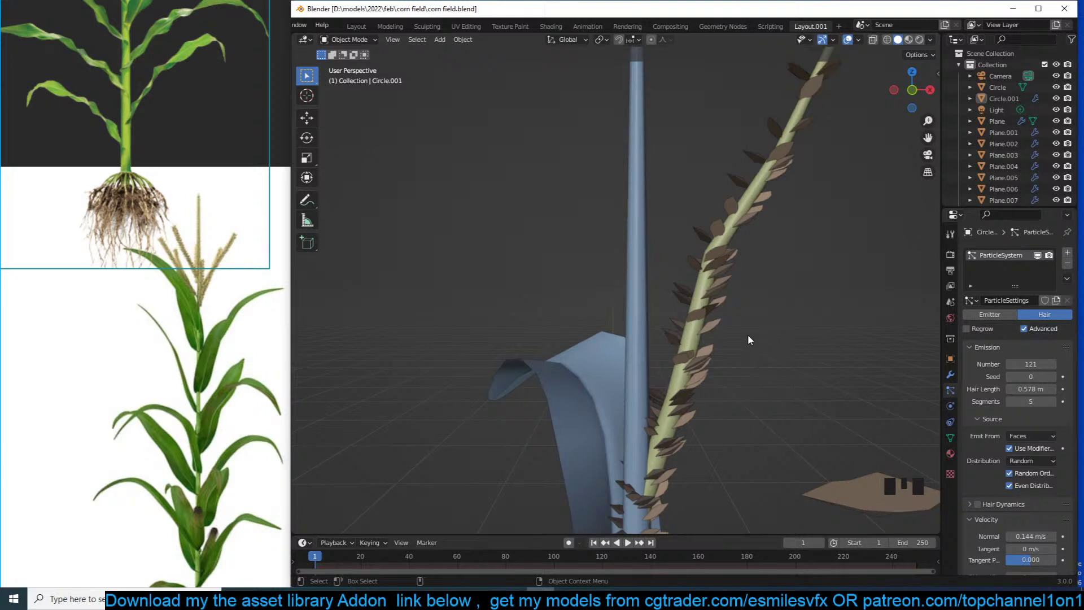
click(716, 328)
click(706, 327)
key(Tab)
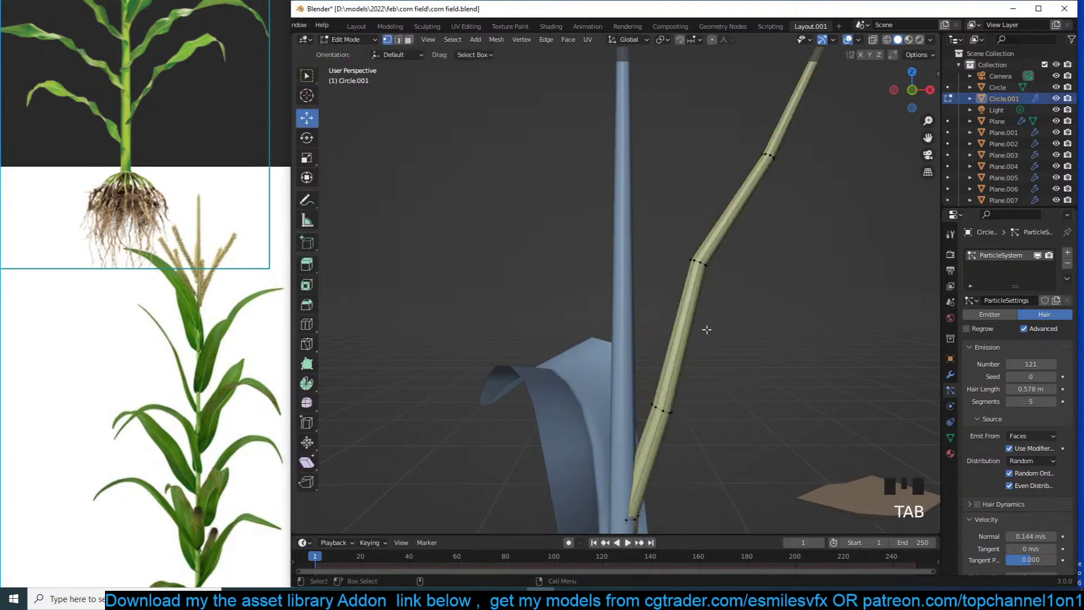
key(alt+z)
drag(623, 379, 718, 432)
key(g)
click(712, 425)
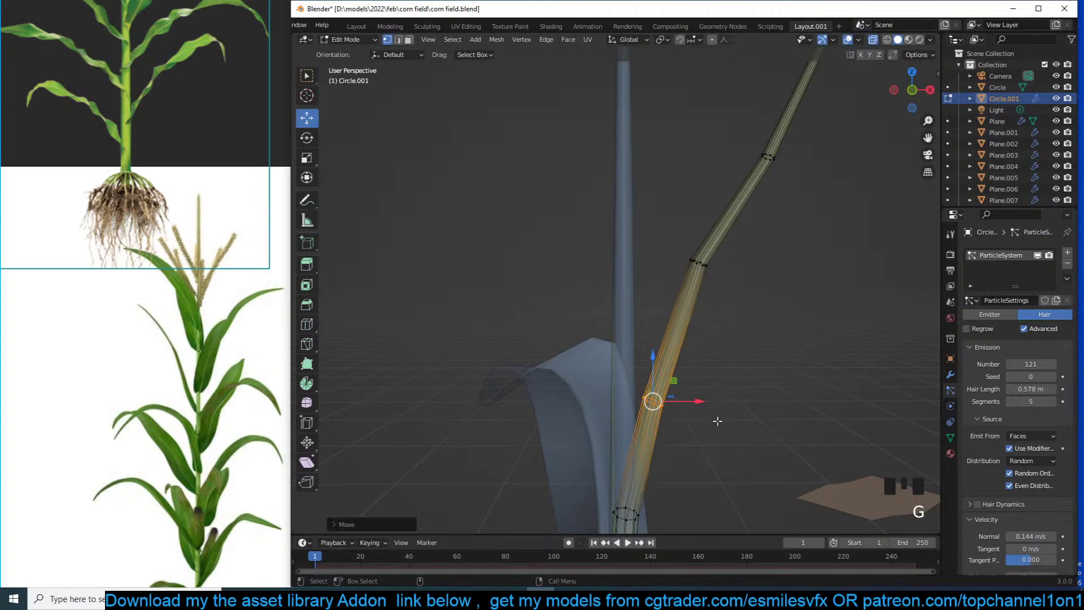
key(Tab)
key(alt+z)
key(alt+a)
middle_drag(764, 389, 767, 394)
key(ctrl+s)
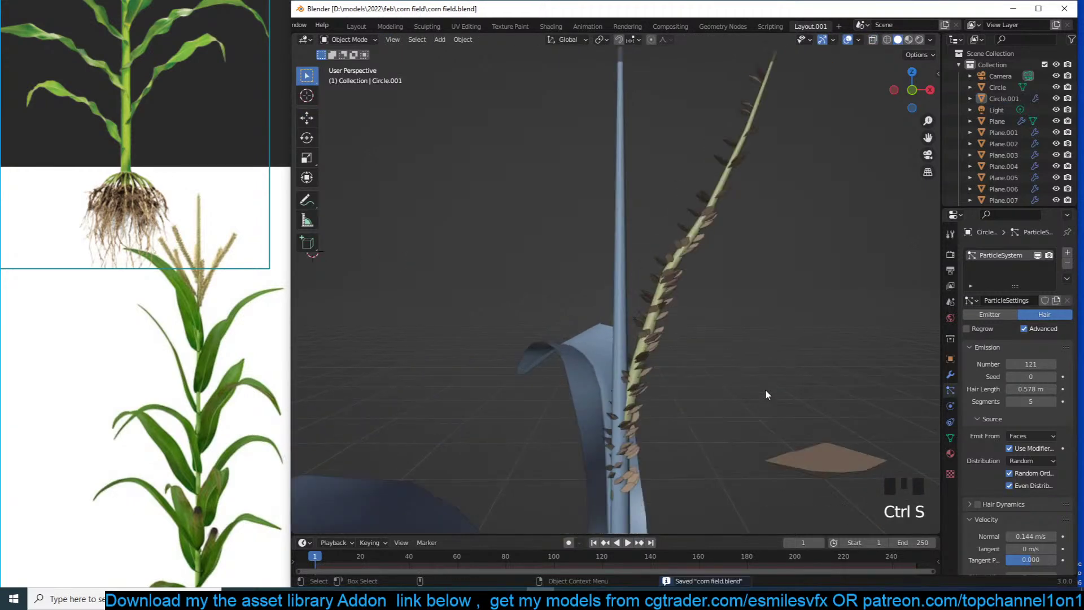
Raise the tassel branch's particle emission number to 309
click(667, 344)
scroll(695, 360, down, 3)
key(alt+a)
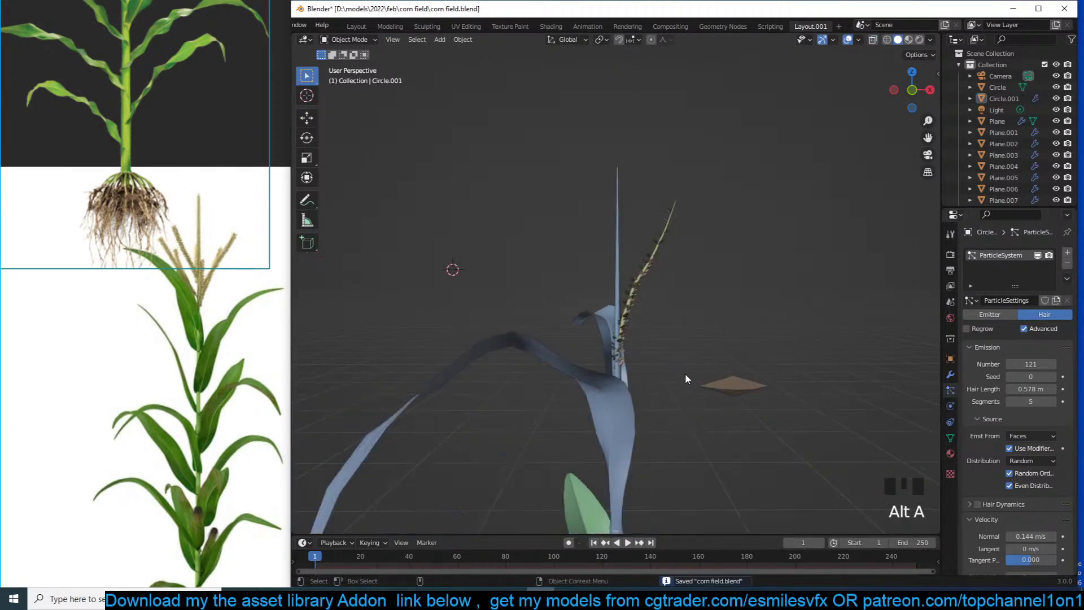
scroll(683, 353, up, 3)
click(662, 325)
click(662, 325)
mouse_move(1021, 362)
mouse_down()
mouse_move(1045, 362)
mouse_move(1023, 359)
mouse_up()
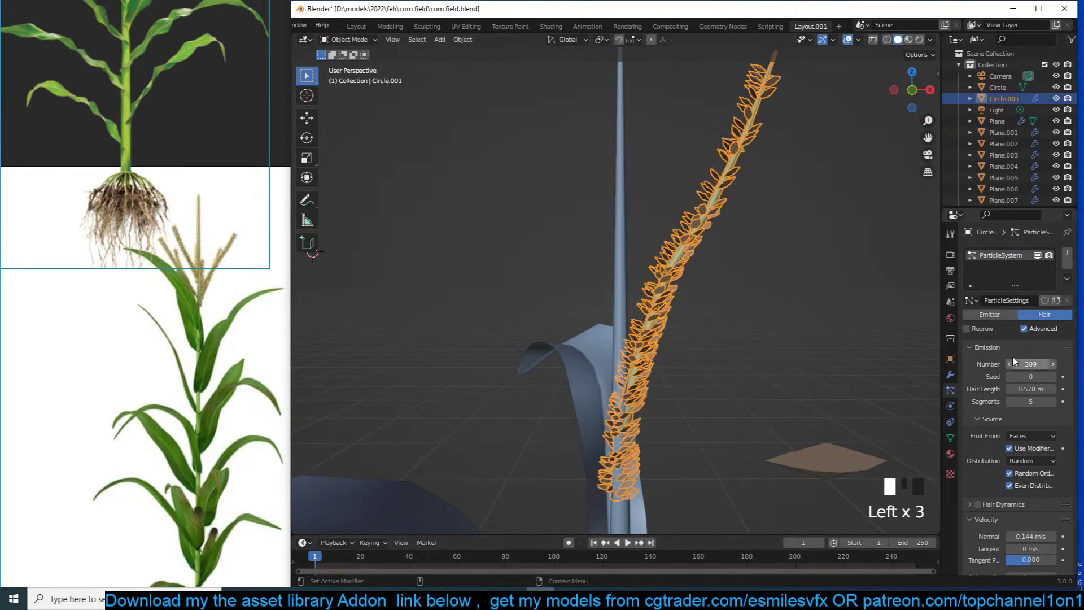
click(711, 355)
Apply Shrink/Fatten of about 0.00066 m to the whole tassel branch mesh and save the file
middle_drag(711, 355, 727, 376)
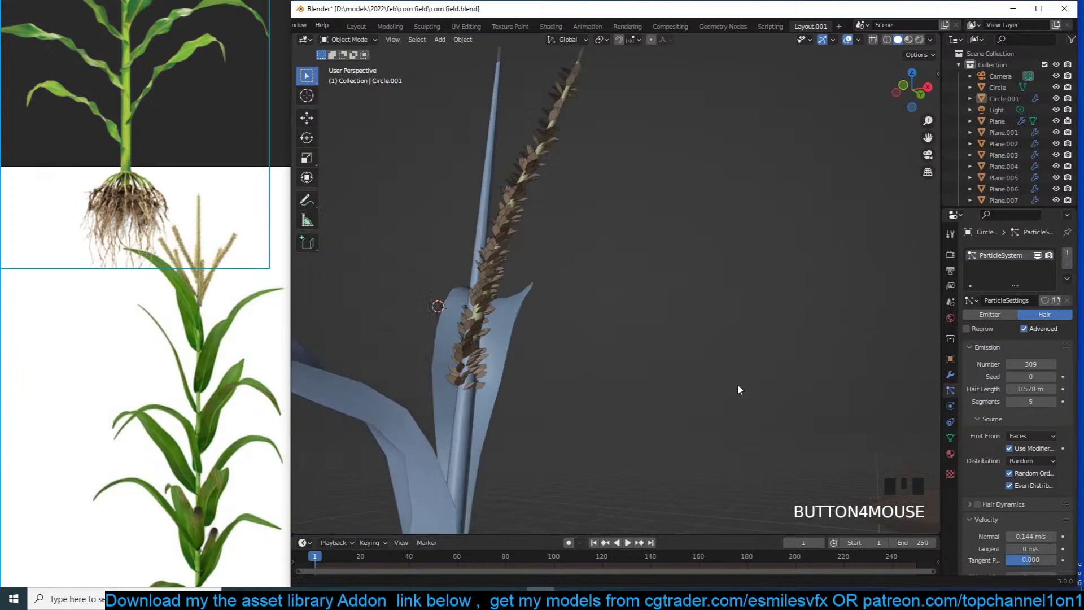
click(519, 330)
key(alt+a)
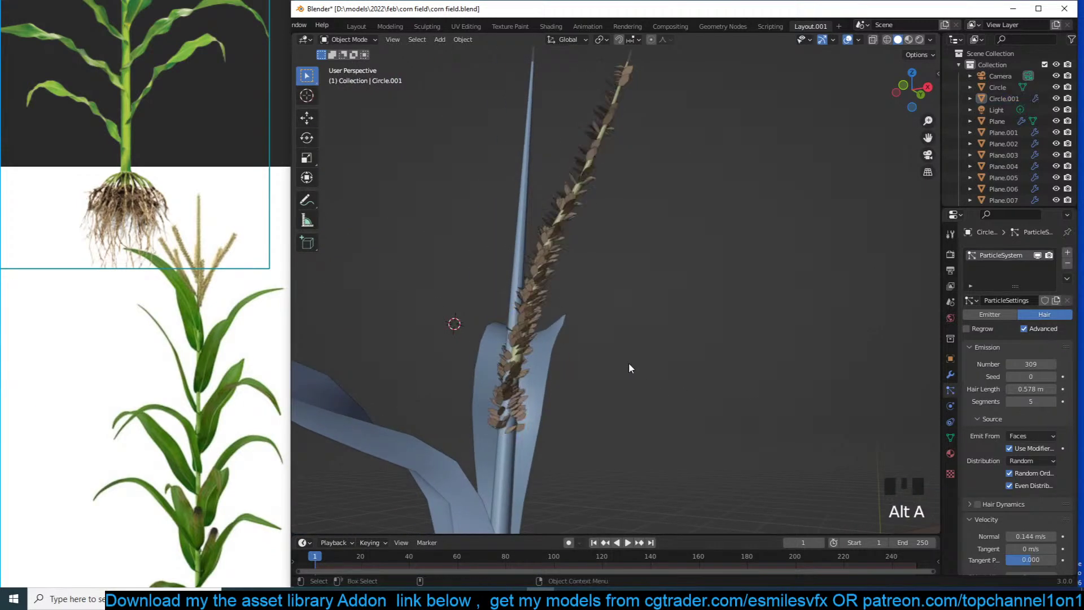
scroll(630, 368, down, 1)
scroll(637, 380, up, 2)
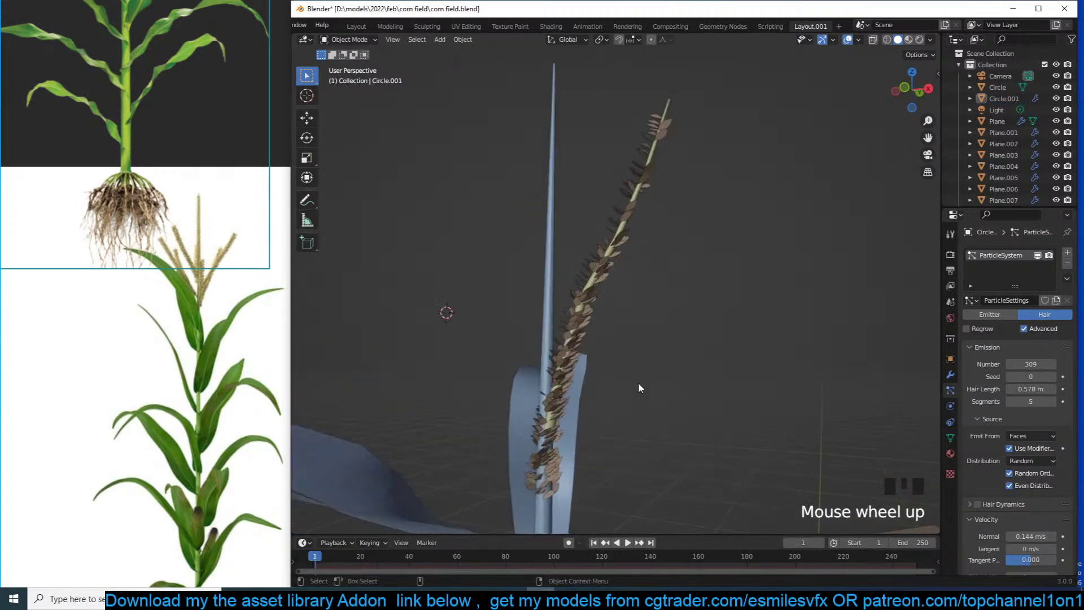
click(594, 242)
key(Tab)
key(alt+s)
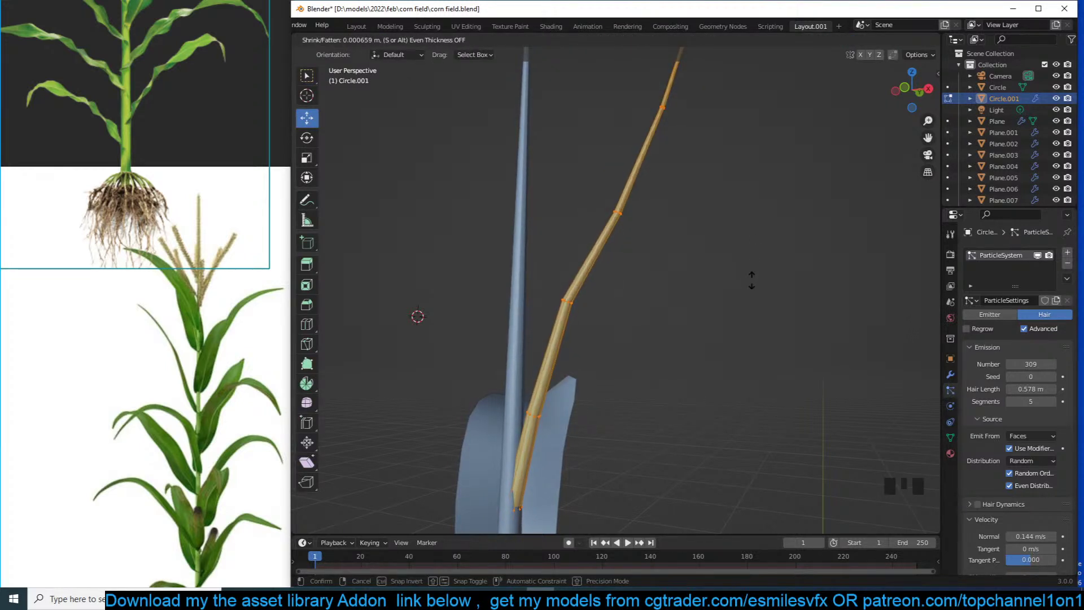
click(752, 280)
key(Tab)
key(alt+a)
middle_drag(689, 256, 663, 286)
key(ctrl+s)
key(grave)
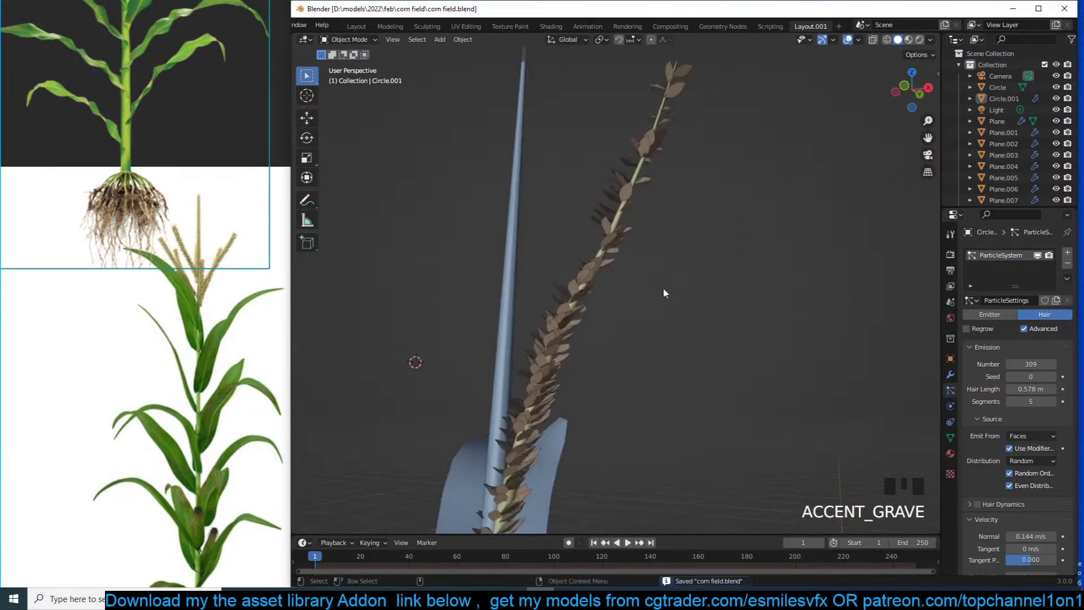
Select the tassel branch in top view and set the transform pivot point to 3D Cursor
click(598, 281)
key(KP_7)
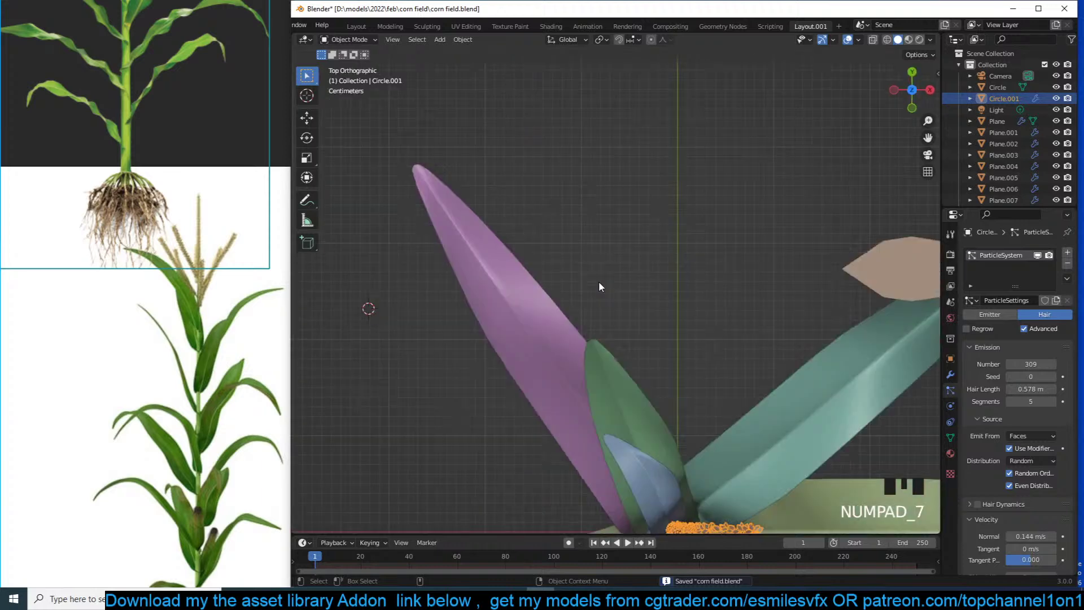
scroll(598, 282, down, 2)
scroll(567, 271, up, 2)
key(grave)
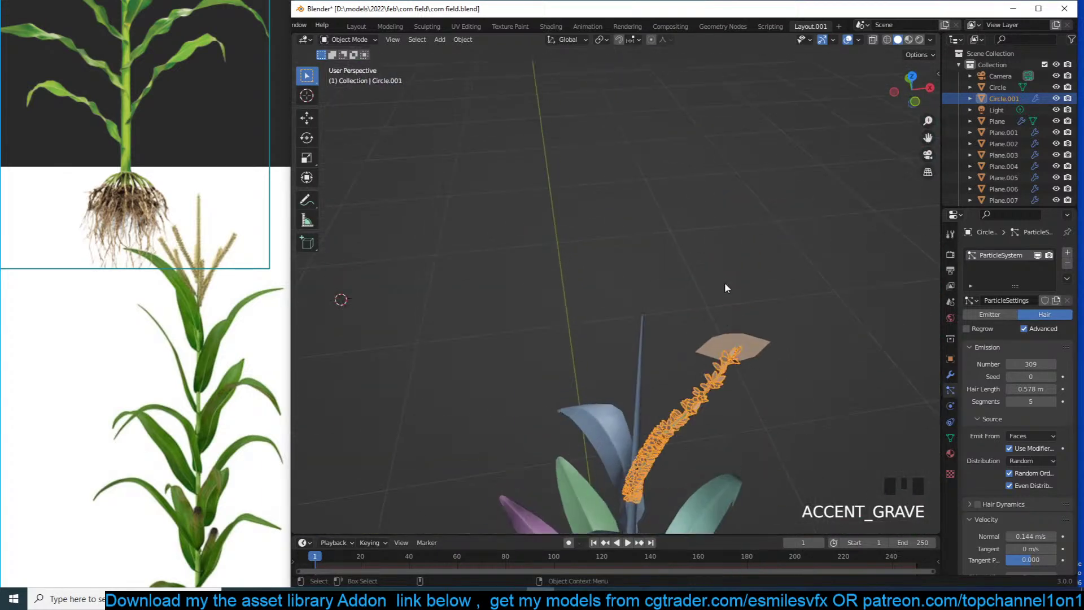
key(KP_7)
scroll(725, 284, up, 4)
shift+middle_drag(716, 249, 717, 247)
key(period)
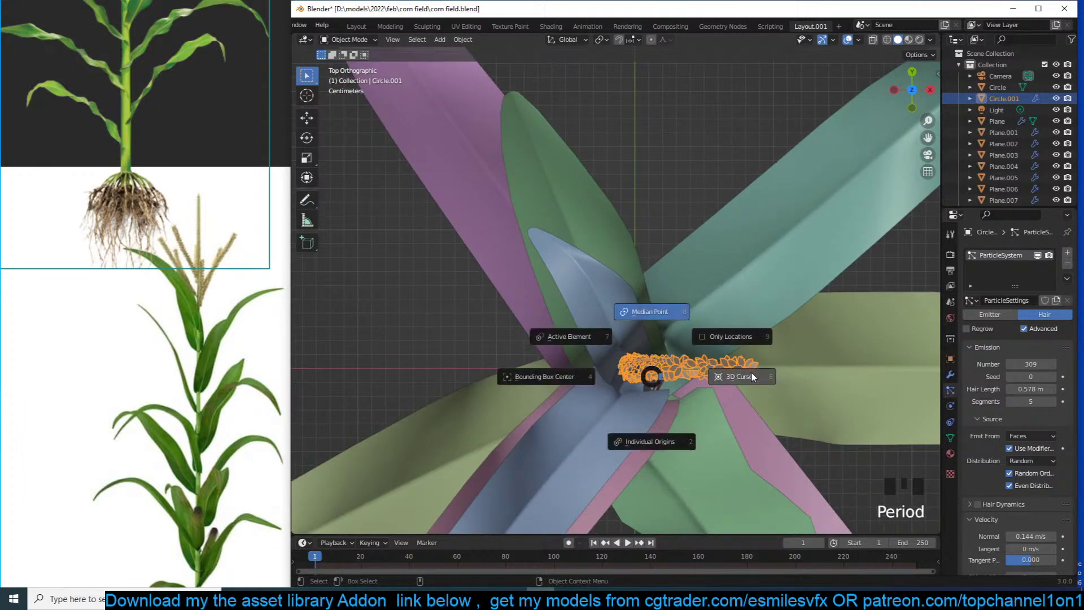
key(shift+s)
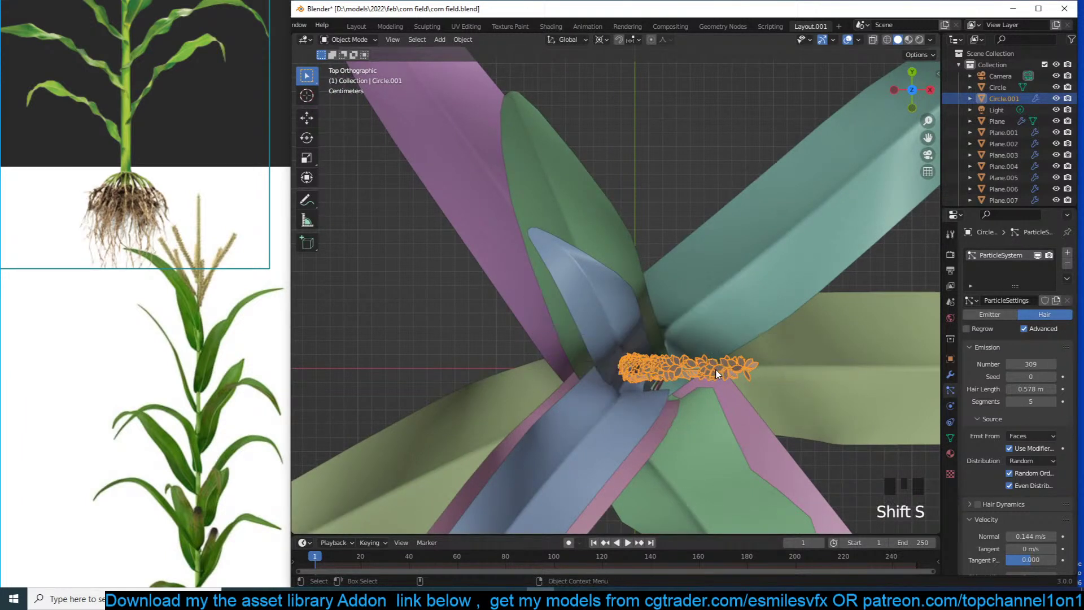
Duplicate the tassel branch in place and position the 3D cursor at its base on the stalk
key(g)
right_click(722, 347)
key(shift+d)
right_click(637, 369)
shift+right_click(634, 369)
Rotate the duplicate tassel branch around the stalk in top view, using the 3D cursor as pivot
key(slash)
key(slash)
key(period)
key(period)
click(779, 357)
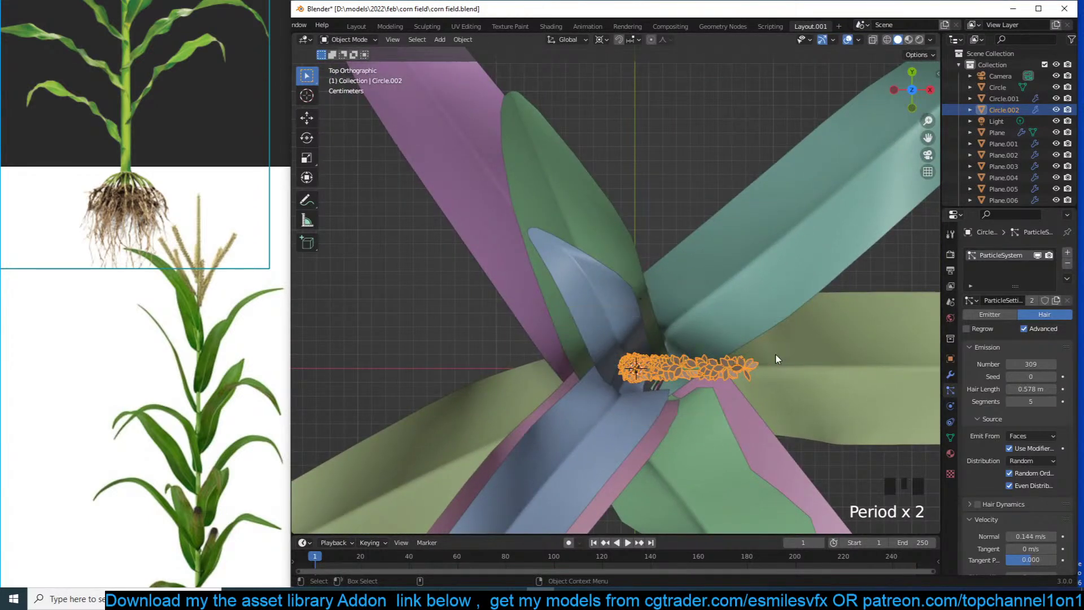
key(shift+d)
key(r)
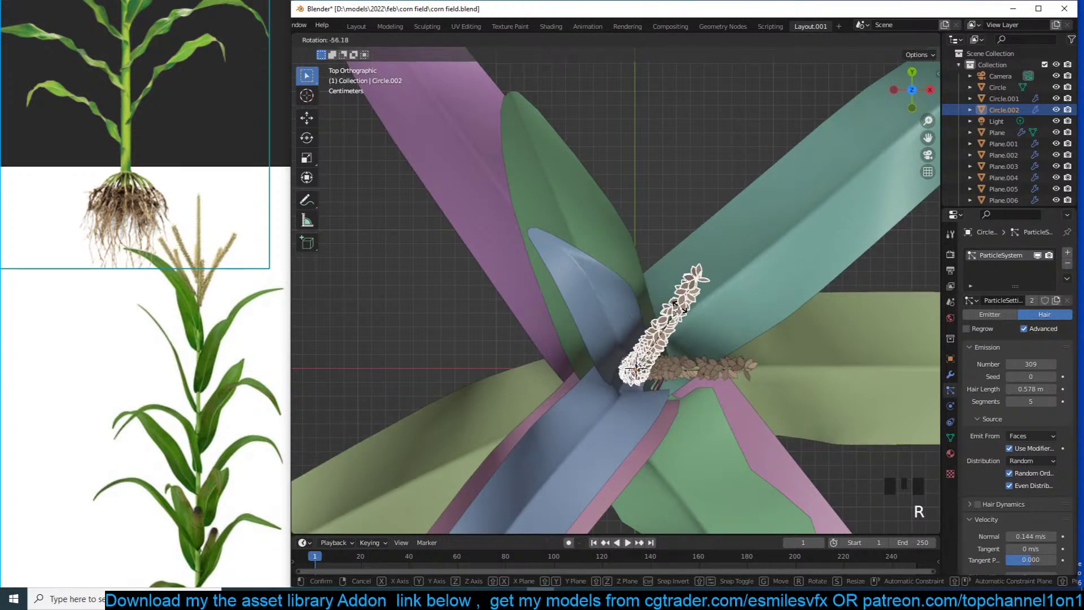
Confirm the tassel strand's rotation, then duplicate it in place three times and rotate each copy to a different angle around the stem
click(679, 307)
key(shift+d)
right_click(679, 307)
key(r)
click(588, 343)
key(shift+d)
right_click(589, 344)
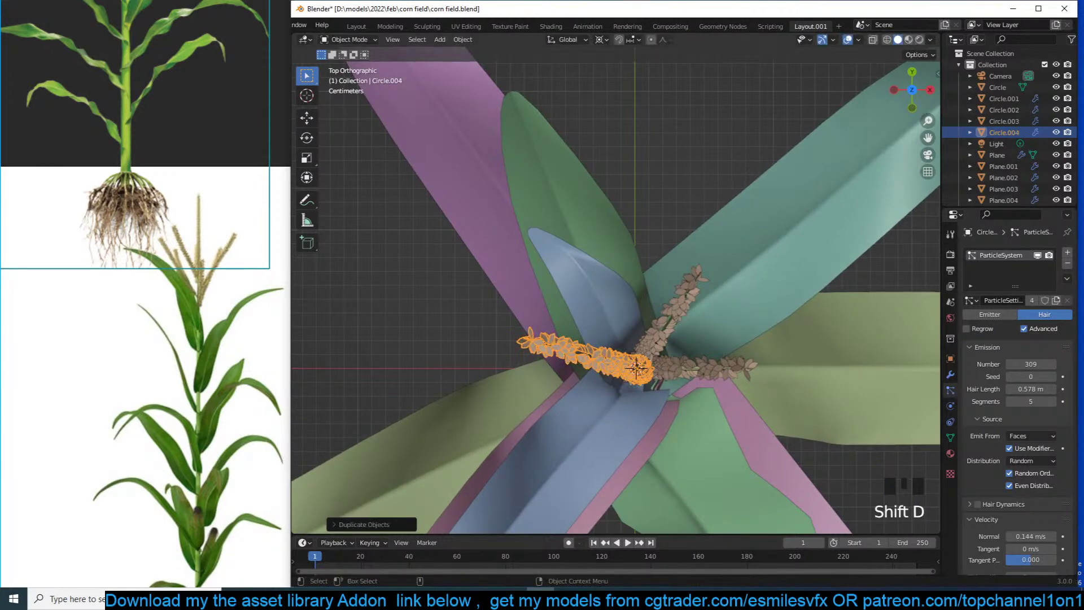
key(r)
click(727, 454)
key(shift+d)
right_click(682, 423)
key(r)
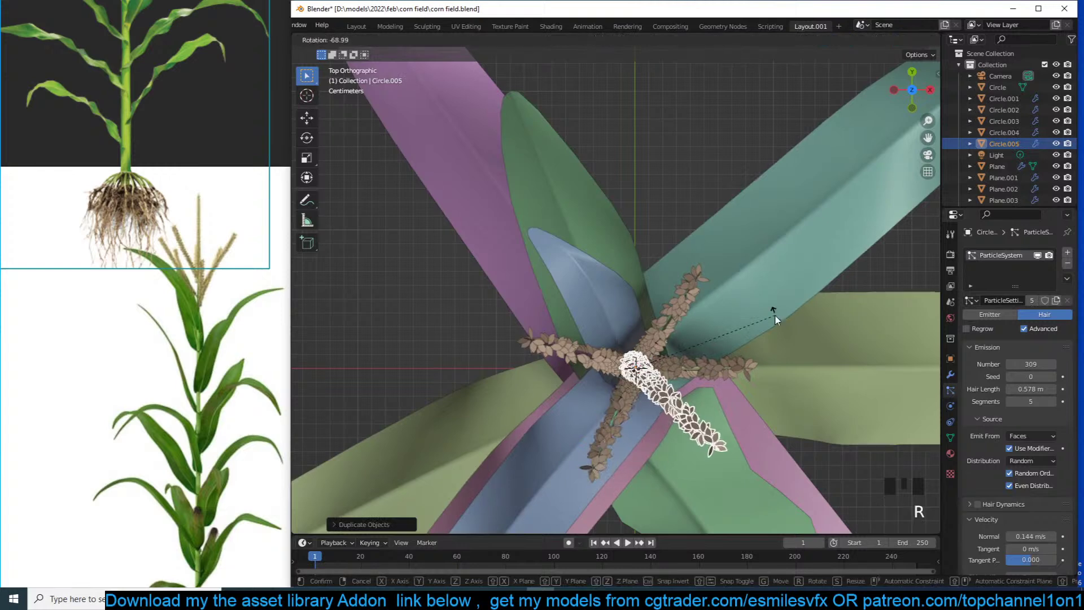
click(774, 315)
Raise one of the rotated tassel strands along the Z axis so the strands sit at different heights
key(grave)
click(726, 277)
middle_drag(725, 276, 721, 283)
scroll(676, 407, down, 1)
click(611, 412)
key(g)
key(z)
click(643, 314)
Duplicate another tassel strand and place the copy higher, near the middle of the tassel
click(698, 392)
key(shift+d)
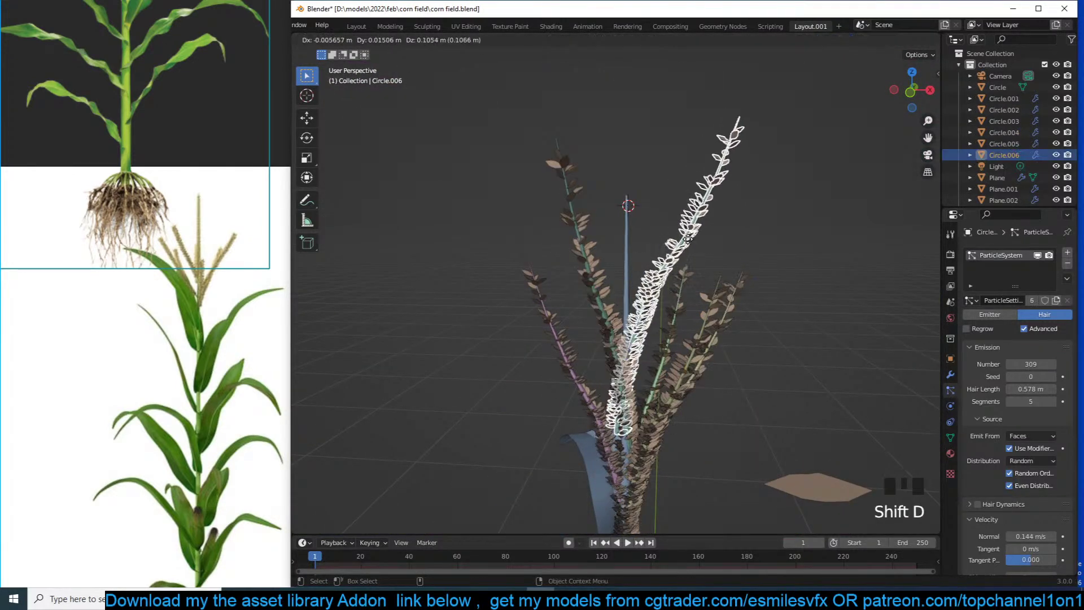
click(646, 256)
Delete the bare upper end of the stem that sticks up between the tassel strands
click(628, 264)
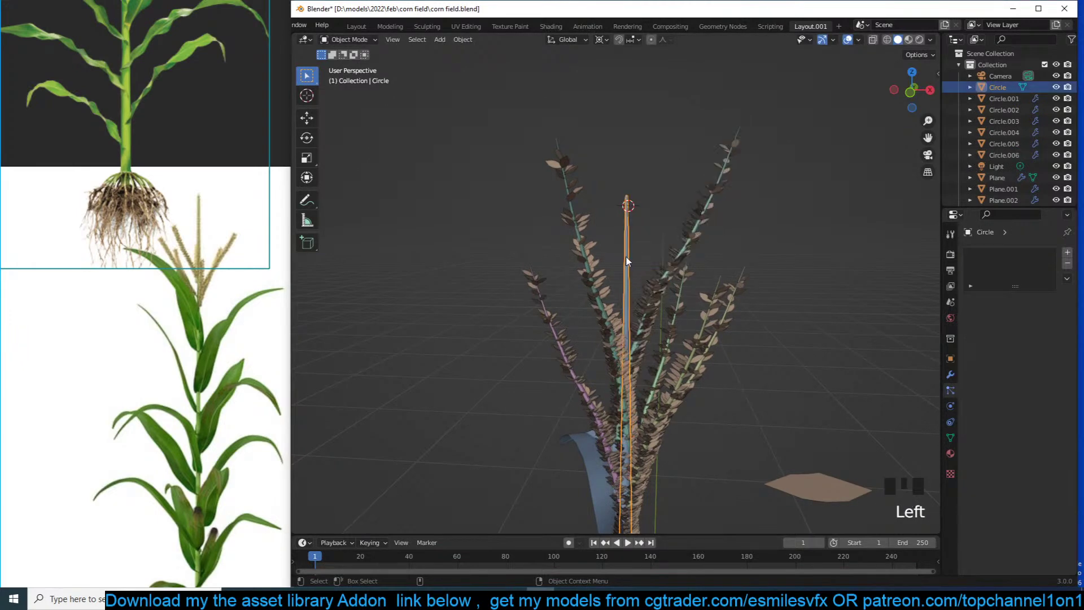
key(Tab)
key(alt+z)
key(x)
click(694, 244)
key(Tab)
key(alt+z)
Examine the tassel from the side to check how the strands are arranged
key(grave)
middle_drag(661, 303, 542, 324)
key(Tab)
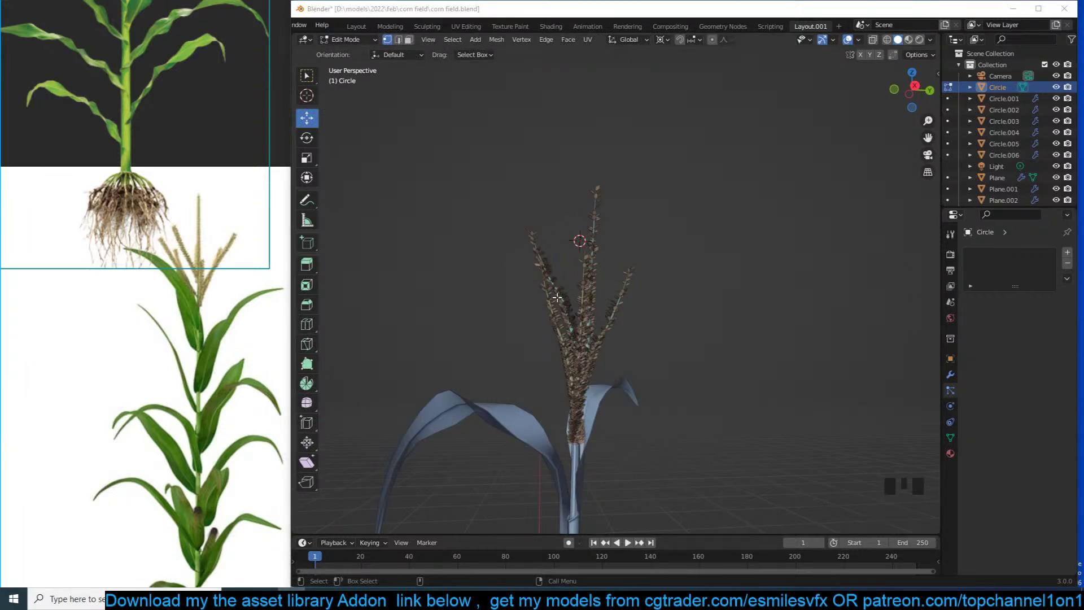
click(595, 259)
scroll(613, 310, up, 1)
shift+middle_drag(613, 310, 619, 288)
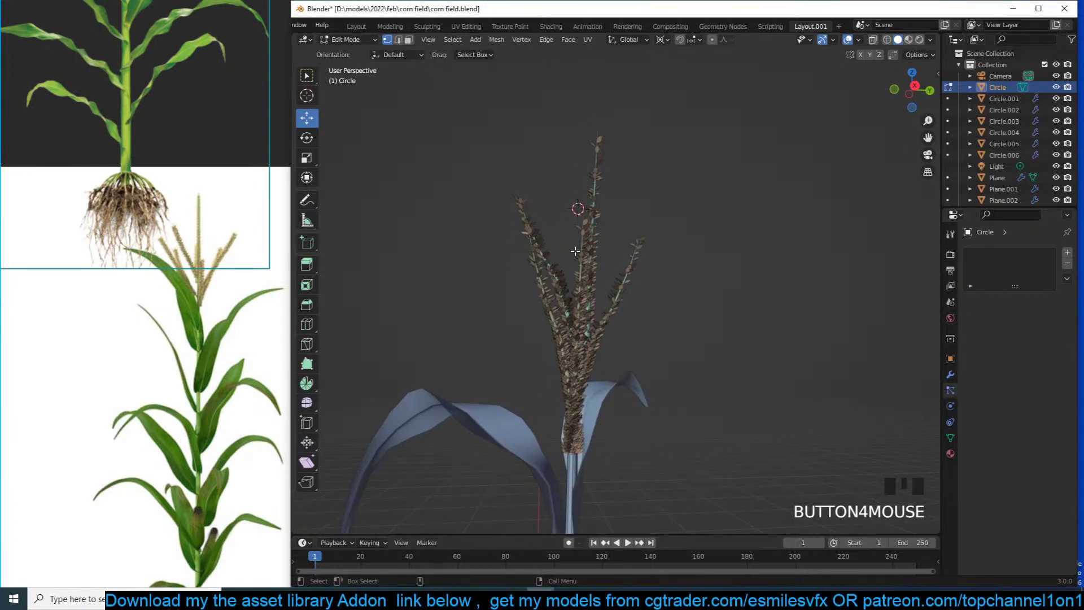
scroll(585, 270, up, 1)
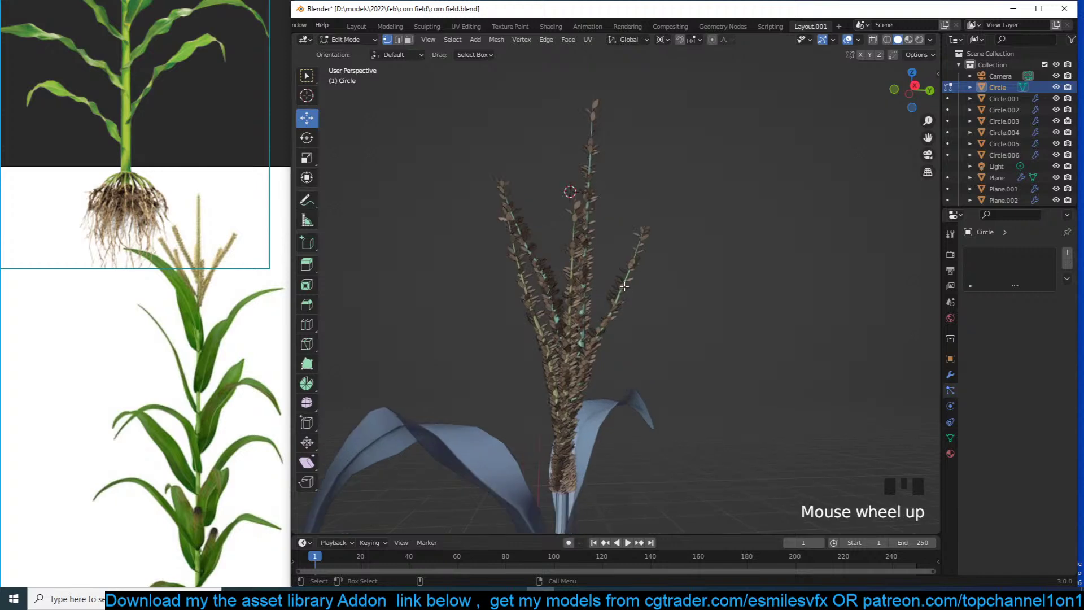
key(Tab)
Rotate the highest strand, Circle.006, closer to vertical in front view and move it toward the tassel's centre
click(601, 281)
key(KP_1)
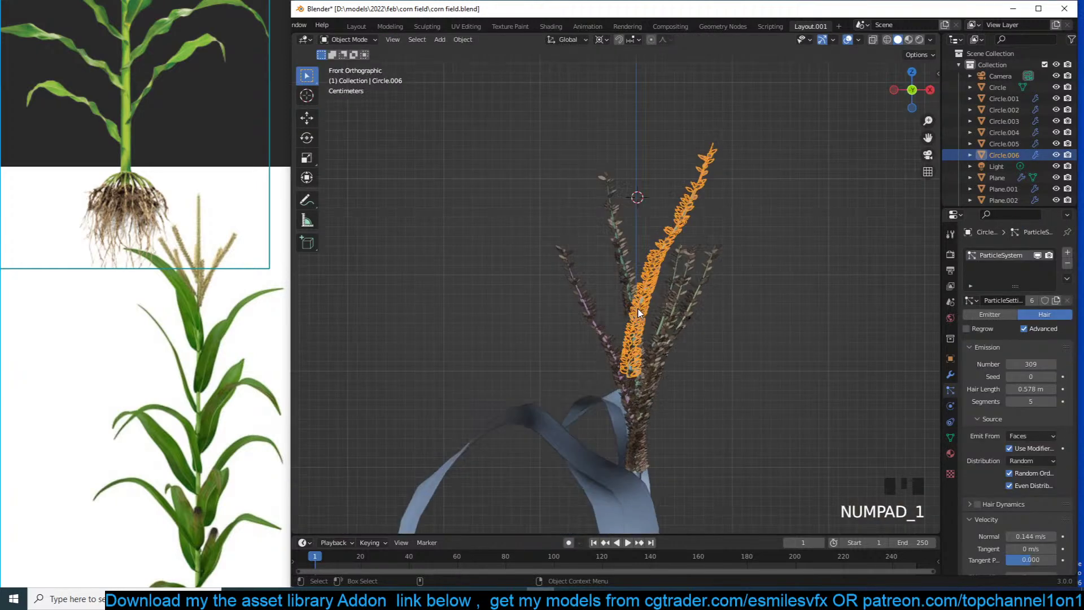
key(r)
click(655, 319)
key(g)
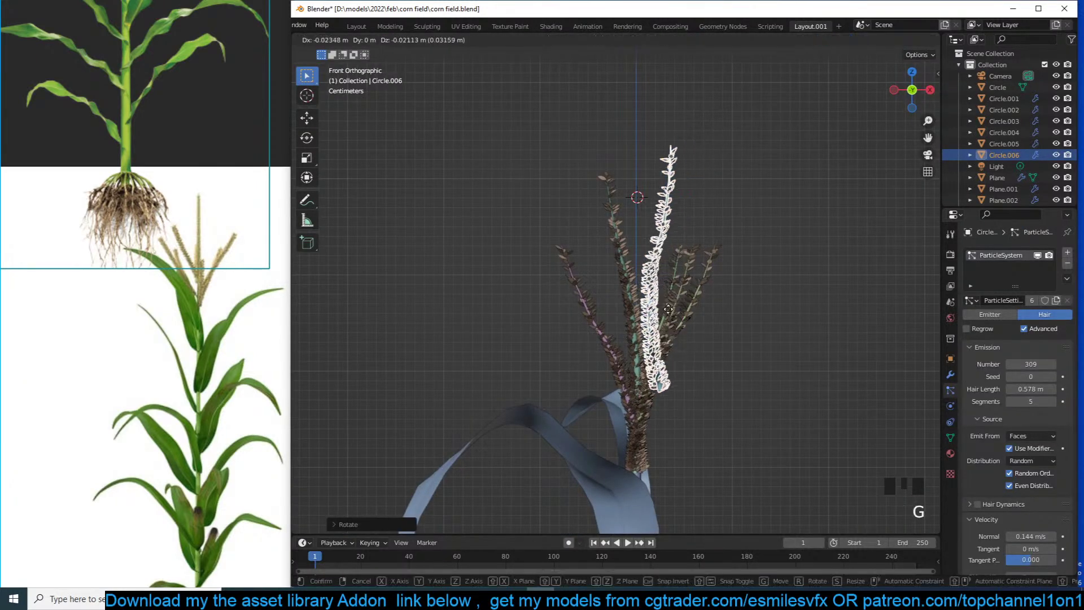
Pull the bottom vertices of the Circle.006 strand down into the base of the tassel
key(Tab)
key(alt+z)
click(668, 439)
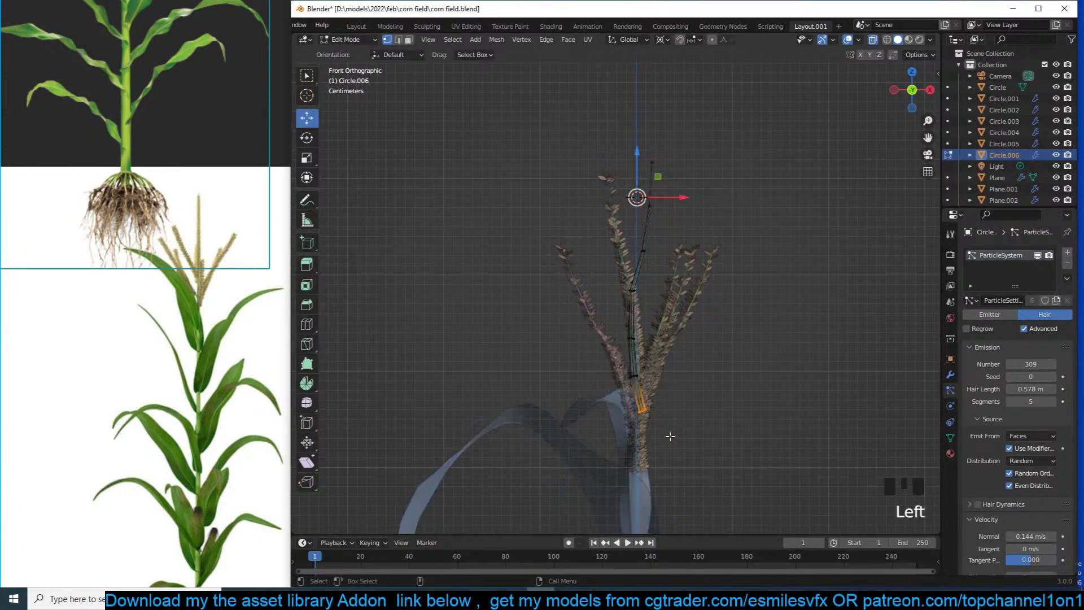
key(g)
click(661, 460)
key(Tab)
key(alt+z)
Deselect the strand and inspect the tassel and the stem with its leaves below from several sides
middle_drag(688, 362, 444, 326)
click(667, 366)
scroll(528, 348, down, 3)
scroll(680, 374, down, 2)
middle_drag(528, 347, 657, 329)
scroll(680, 374, up, 3)
scroll(656, 330, down, 2)
key(grave)
scroll(637, 354, up, 6)
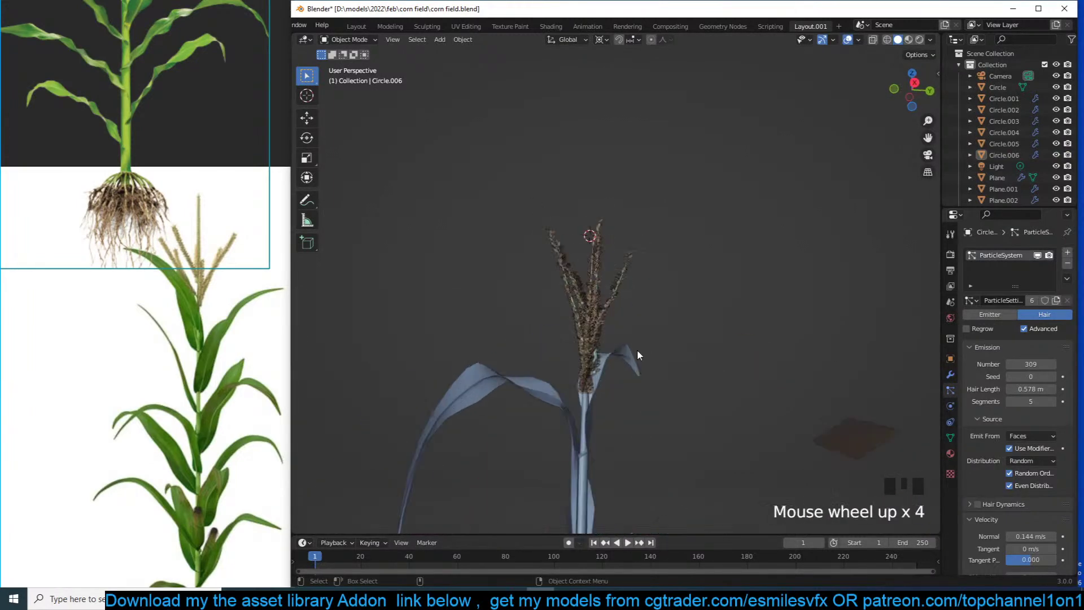
scroll(640, 349, up, 1)
shift+middle_drag(639, 349, 746, 340)
scroll(547, 294, down, 3)
scroll(742, 331, down, 3)
scroll(718, 224, down, 3)
scroll(689, 304, up, 6)
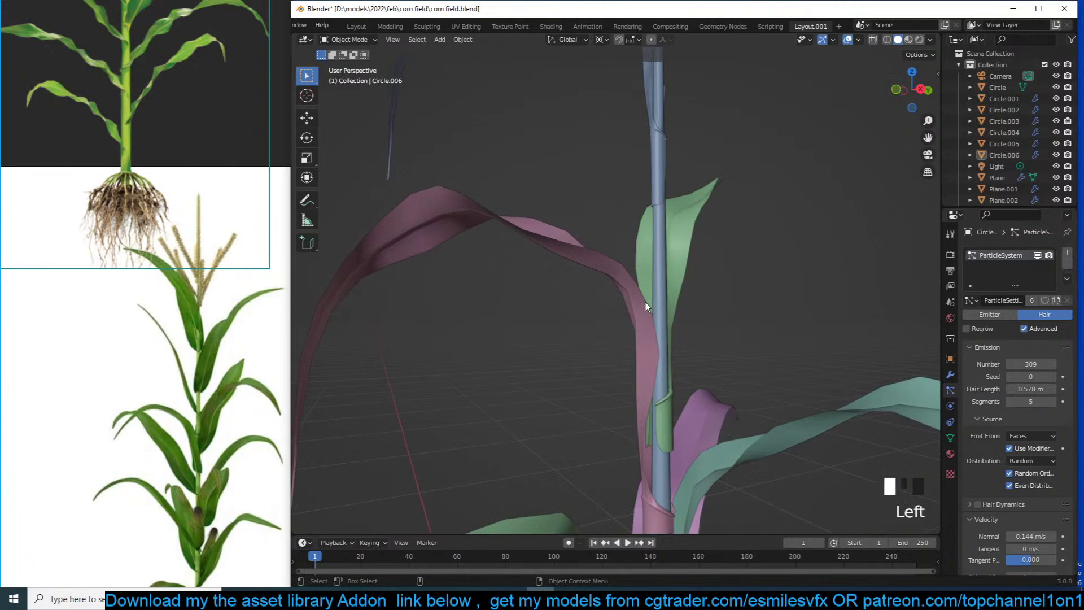
Add two edge loops to the stem mesh around the upper green leaf sheath
double_click(649, 303)
key(Tab)
key(ctrl+r)
click(666, 307)
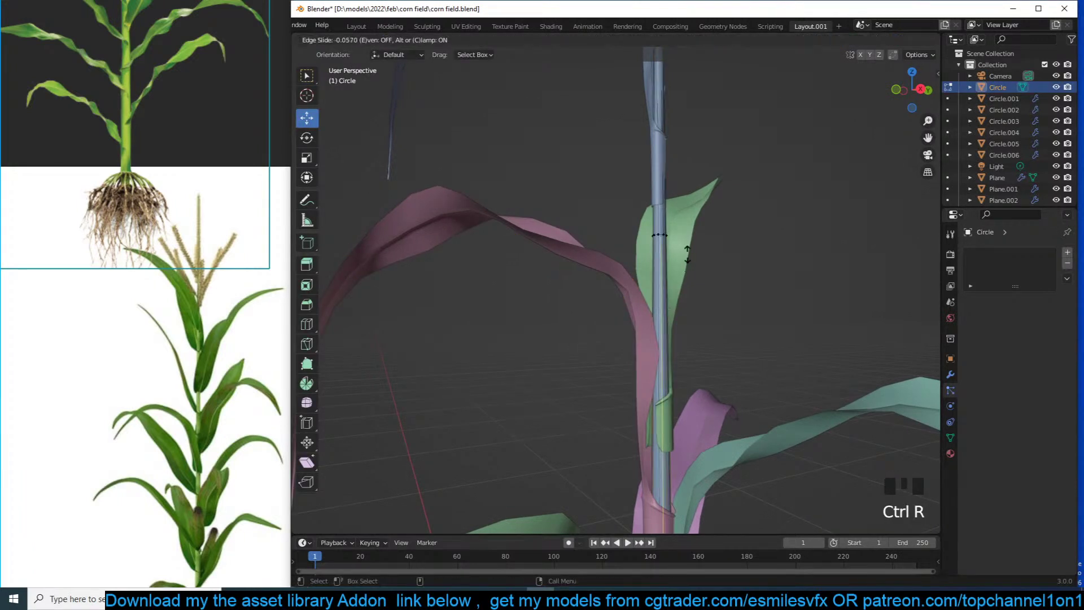
click(709, 113)
key(ctrl+r)
click(669, 301)
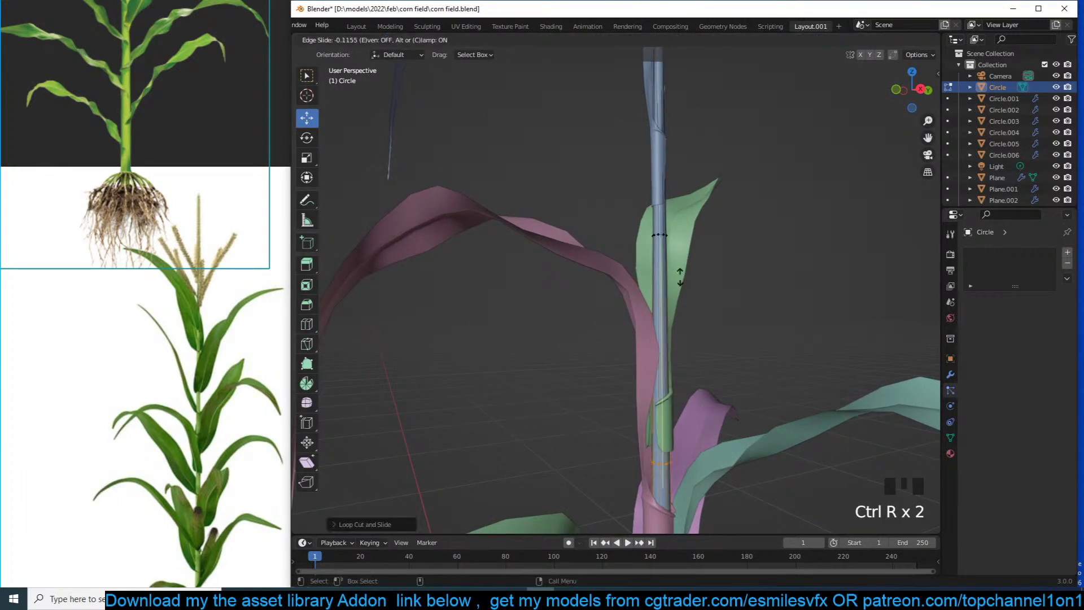
click(723, 164)
Bevel the stem's edge loop just above the green leaf sheath with two segments
scroll(723, 165, up, 1)
middle_drag(723, 166, 757, 229)
scroll(758, 228, up, 3)
key(2)
alt+click(698, 304)
key(ctrl+b)
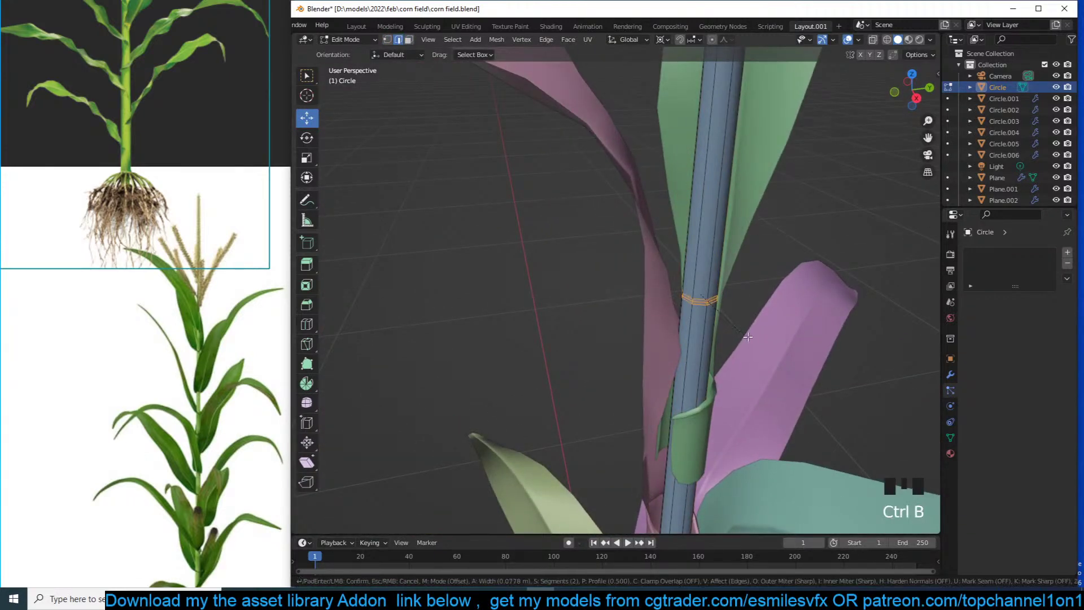
click(706, 305)
Scale the beveled band's middle edge loop outward and raise it slightly to form a ring-shaped stem node
alt+click(702, 300)
key(s)
click(754, 315)
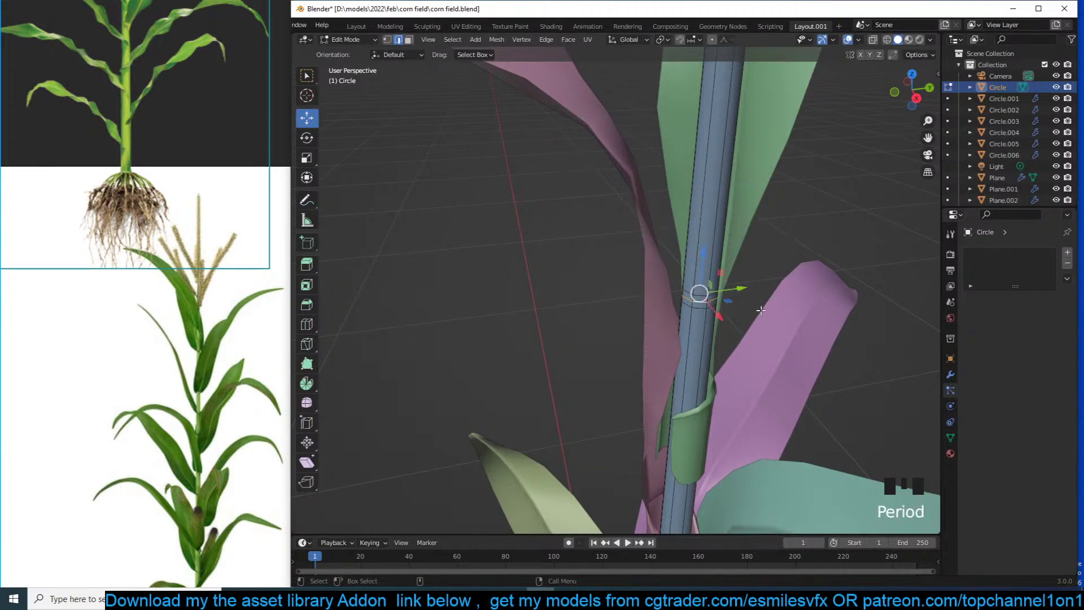
key(s)
click(769, 310)
drag(706, 255, 708, 247)
Add another edge loop to the stem beside the new node and slide it into place
key(Tab)
scroll(711, 352, down, 4)
key(grave)
middle_drag(718, 283, 708, 305)
key(Tab)
scroll(709, 319, up, 2)
key(ctrl+r)
click(682, 265)
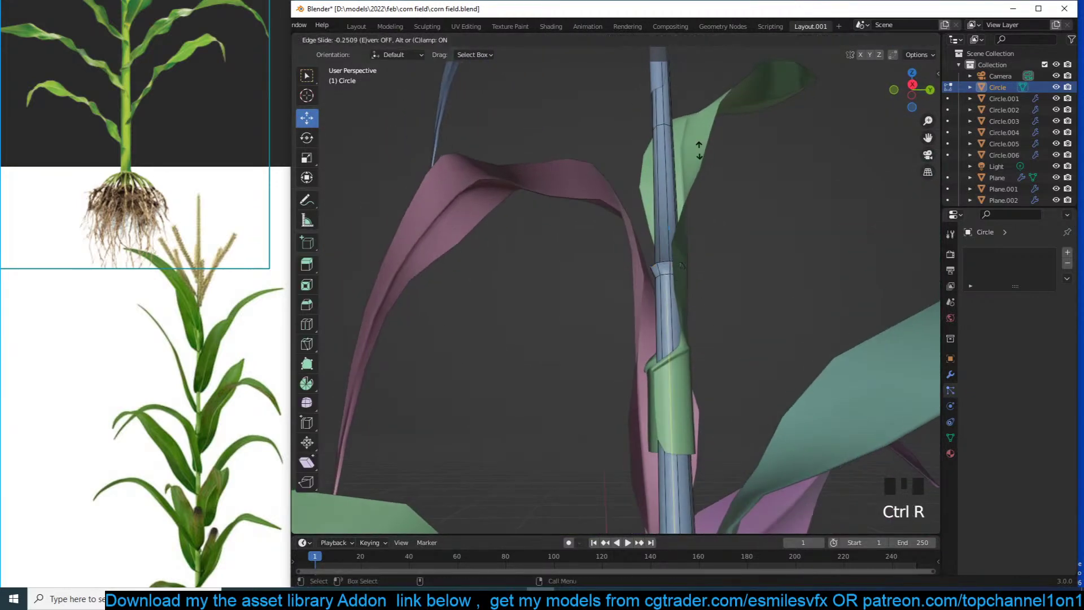
click(747, 265)
Select the edge loop at the stem node and mark it sharp
key(Tab)
key(grave)
middle_drag(747, 265, 749, 380)
scroll(749, 380, up, 2)
key(Tab)
alt+click(700, 308)
key(ctrl+e)
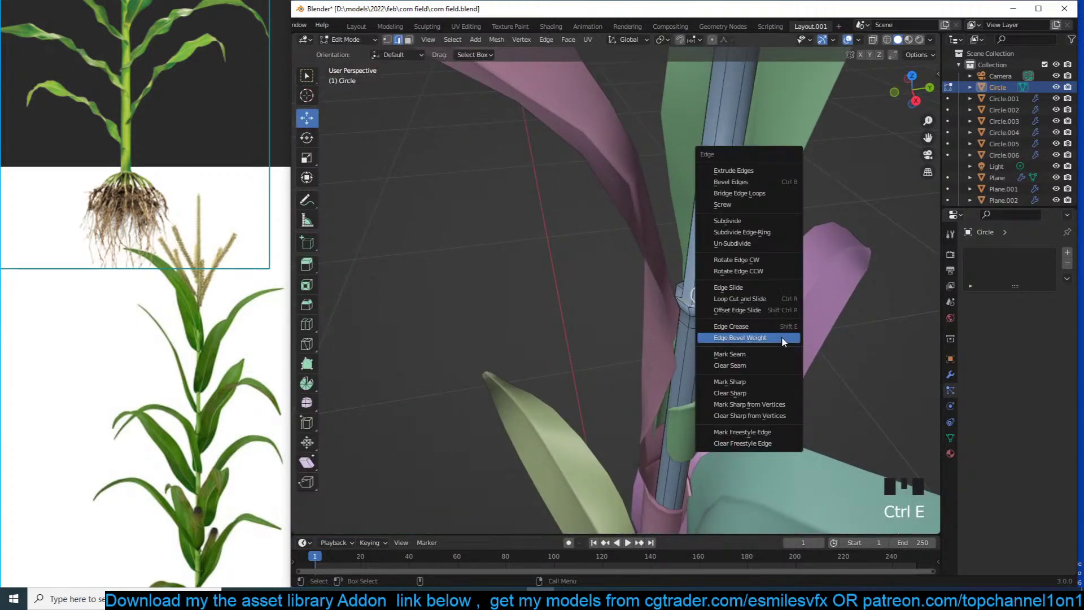
click(757, 382)
Shade the stem smooth and enable Auto Smooth on it
key(Tab)
right_click(674, 329)
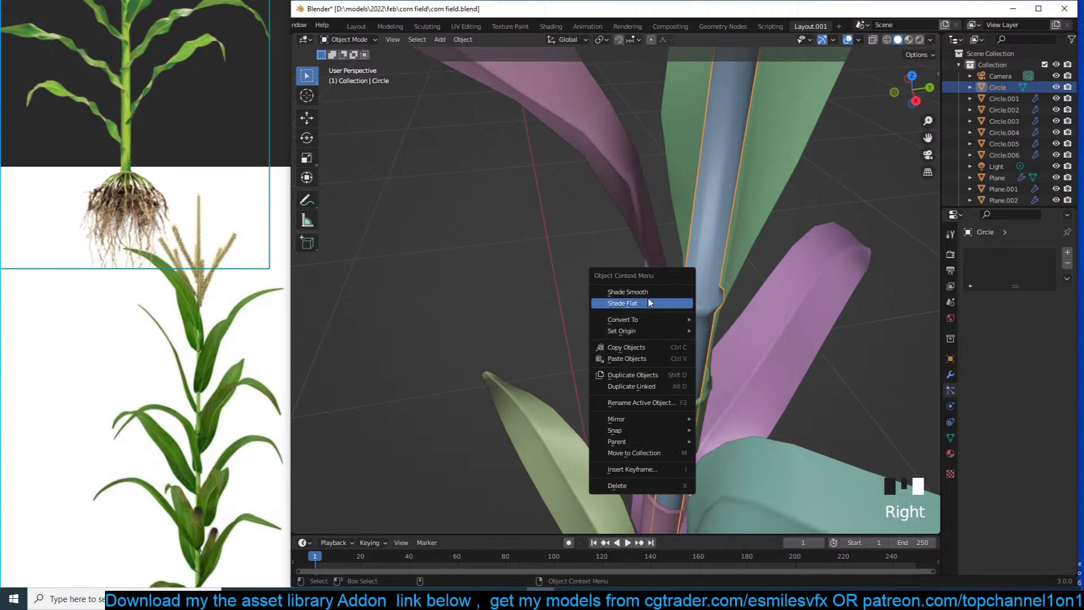
key(q)
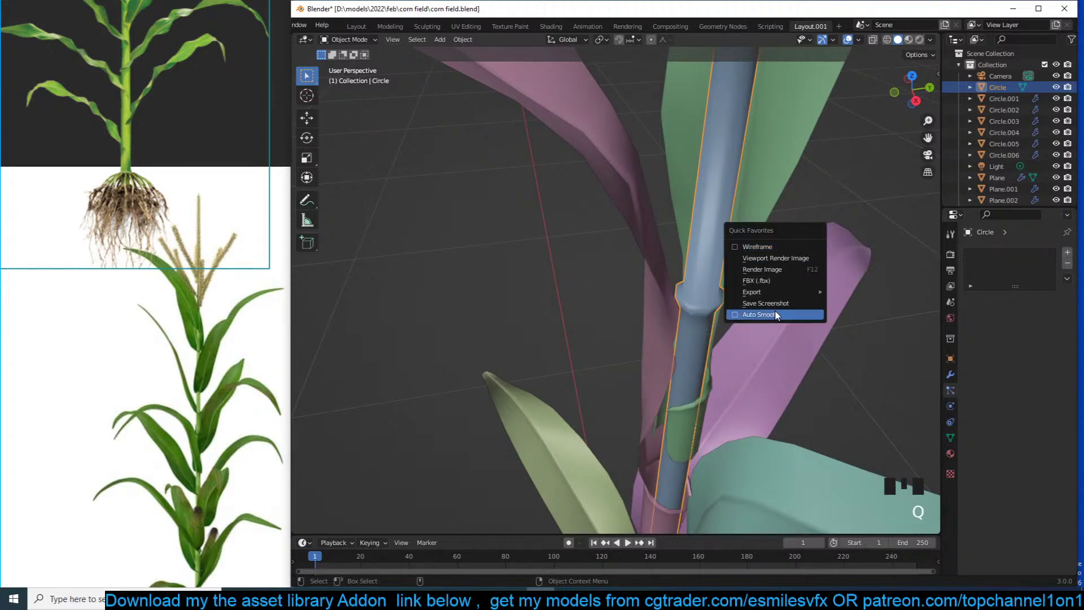
click(777, 316)
Set the stem's Auto Smooth angle to 45° and save the file
click(951, 438)
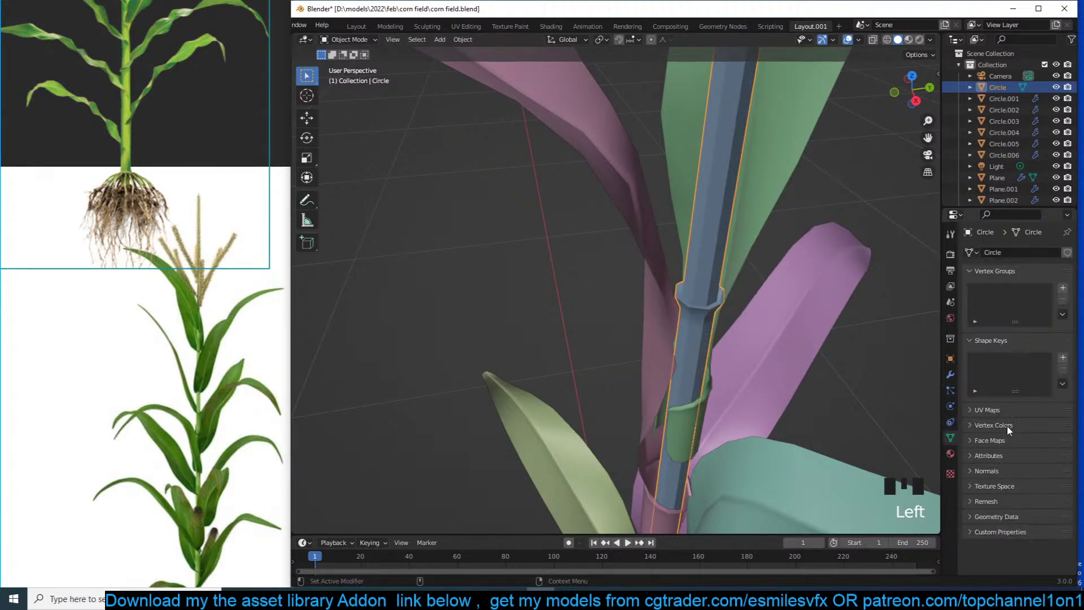
click(986, 471)
click(1029, 488)
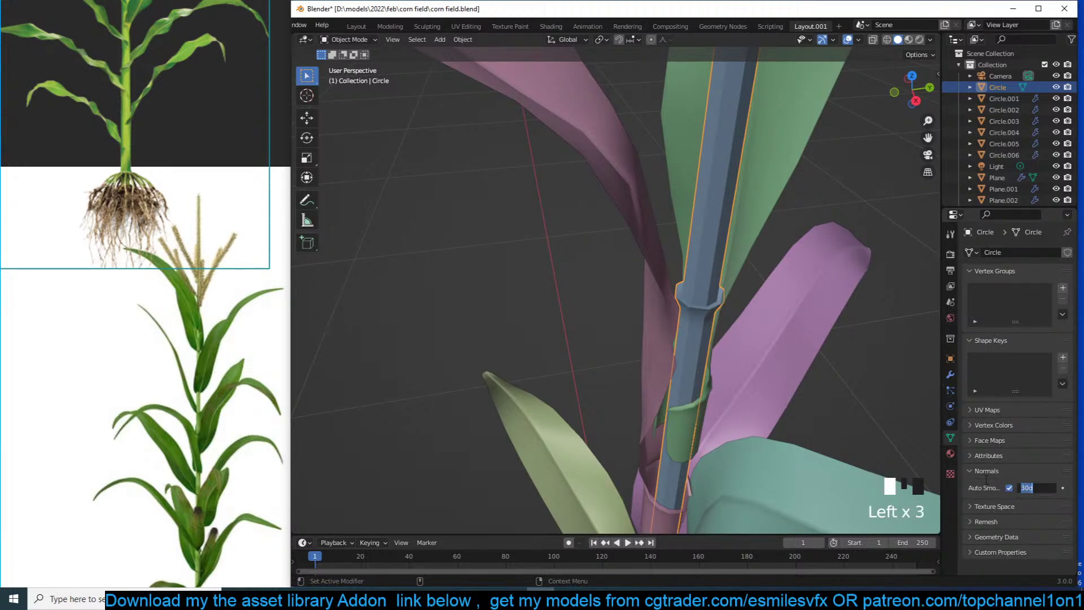
text(45)
key(Return)
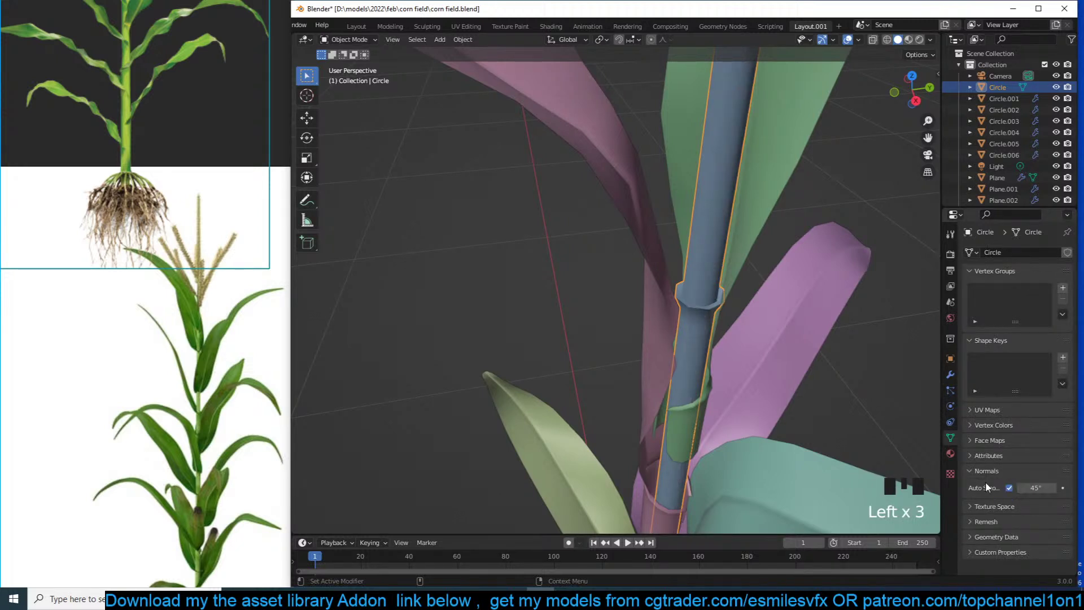
scroll(726, 411, down, 1)
key(ctrl+s)
scroll(683, 367, up, 1)
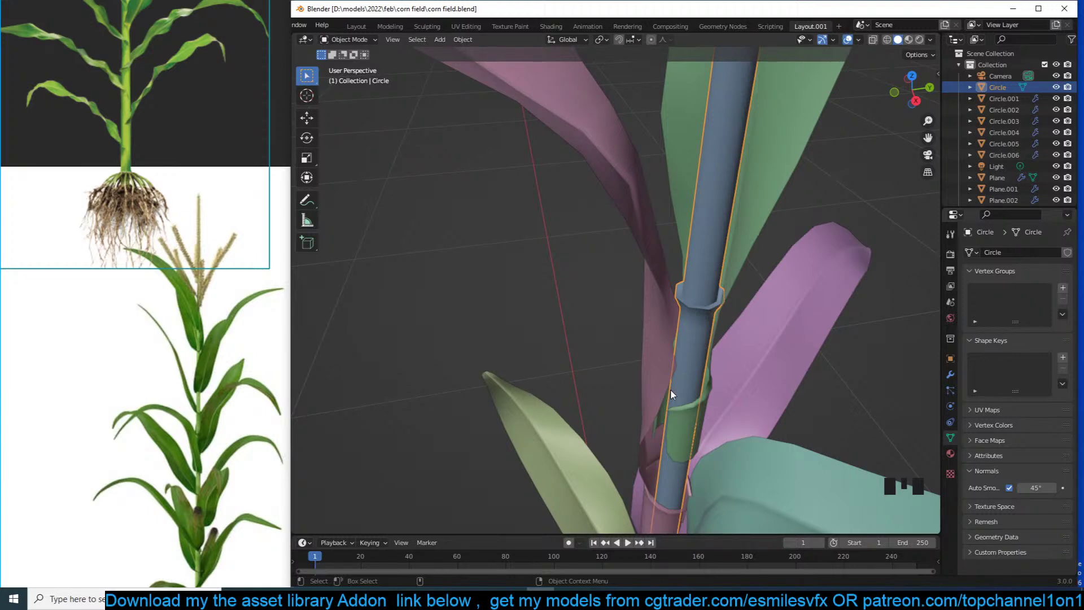
Select the sheath vertices at the base of the green leaf Plane.003 and scale them closer around the stem
middle_drag(681, 387, 678, 339)
click(684, 342)
key(KP_1)
key(Tab)
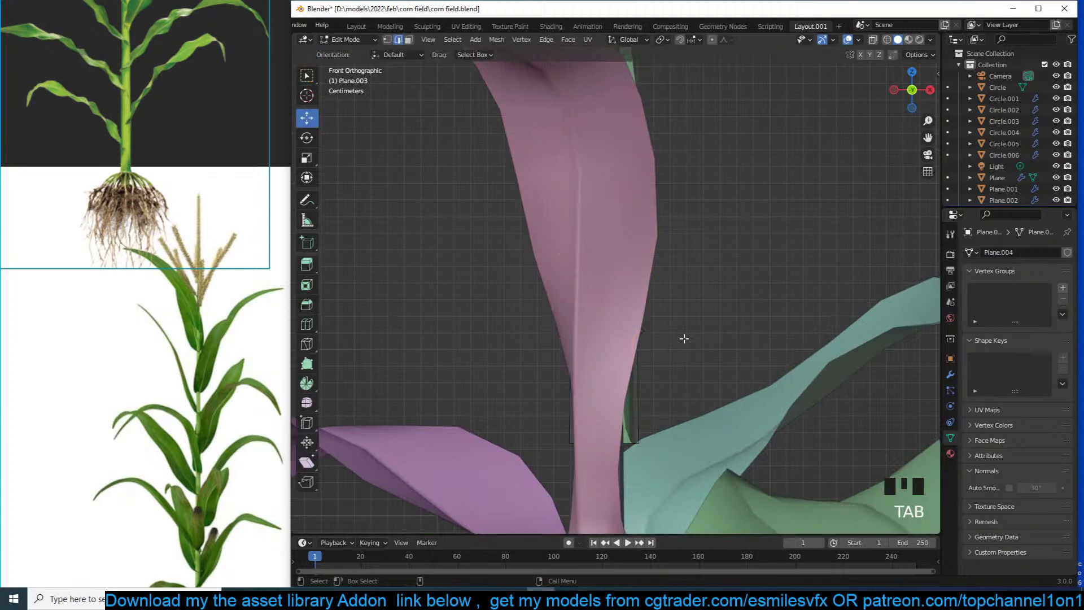
key(alt+z)
drag(546, 304, 694, 449)
middle_drag(694, 429, 674, 389)
key(alt+z)
key(s)
click(743, 376)
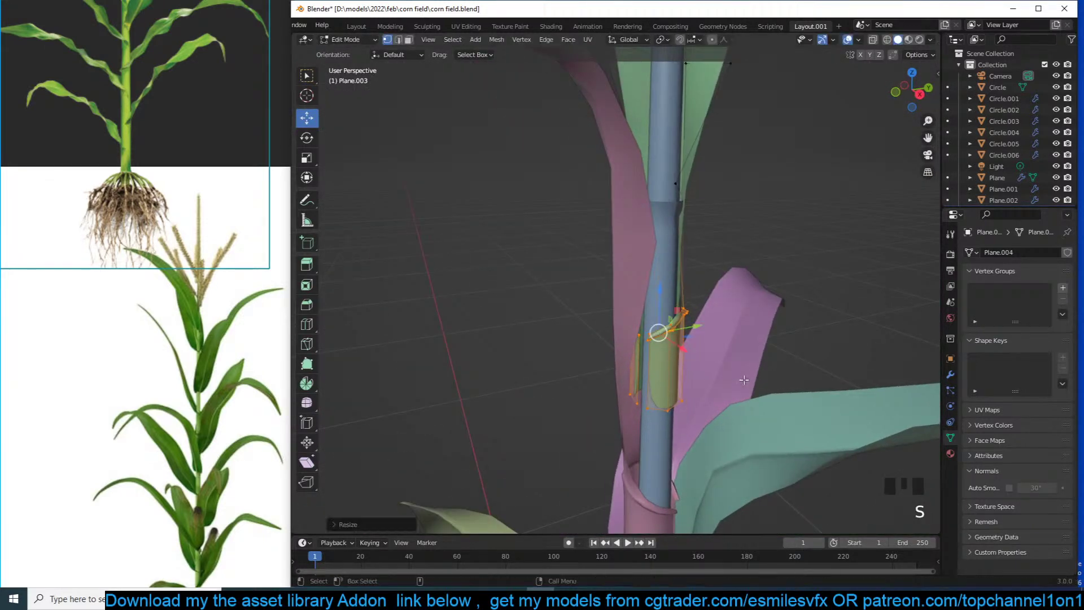
Shift the leaf's sheath vertices slightly along X and scale them by about 0.84 to fit the stem
drag(687, 354, 692, 357)
key(s)
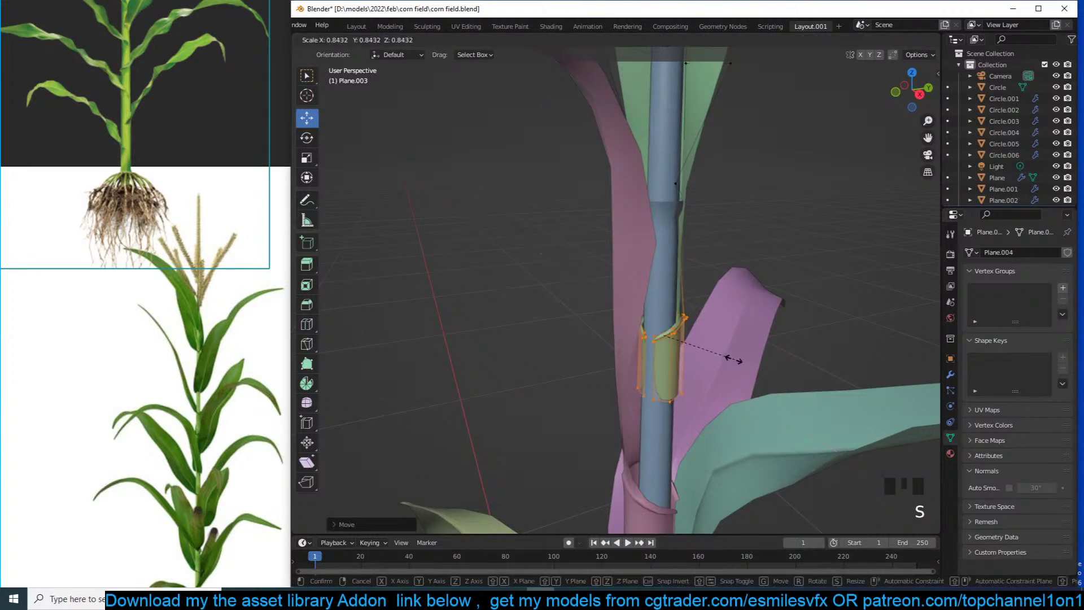
click(732, 359)
key(Tab)
Deselect everything in the scene and save the file
scroll(720, 430, down, 2)
key(alt+a)
shift+middle_drag(721, 431, 725, 362)
key(ctrl+s)
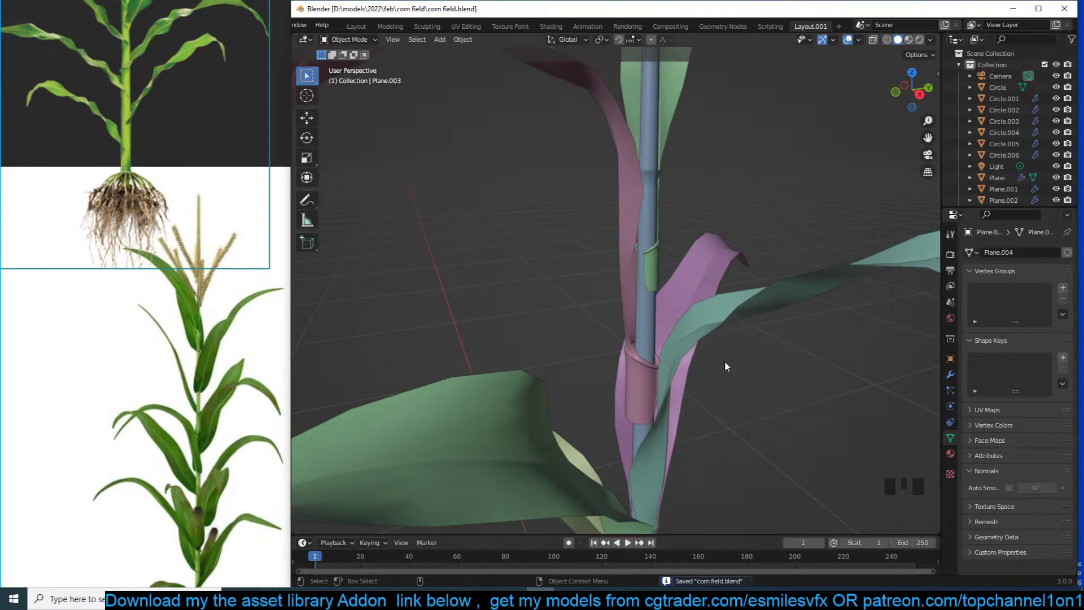
Switch to Chrome and search Google for "prisma 3d"
click(293, 599)
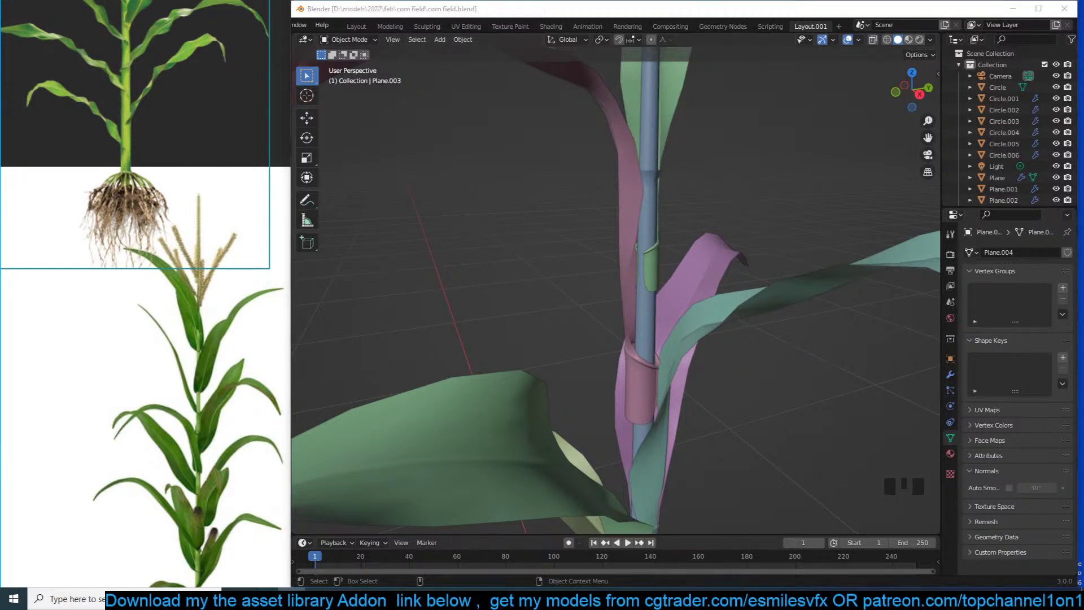
drag(0, 169, 610, 113)
drag(573, 3, 588, 38)
text(pris)
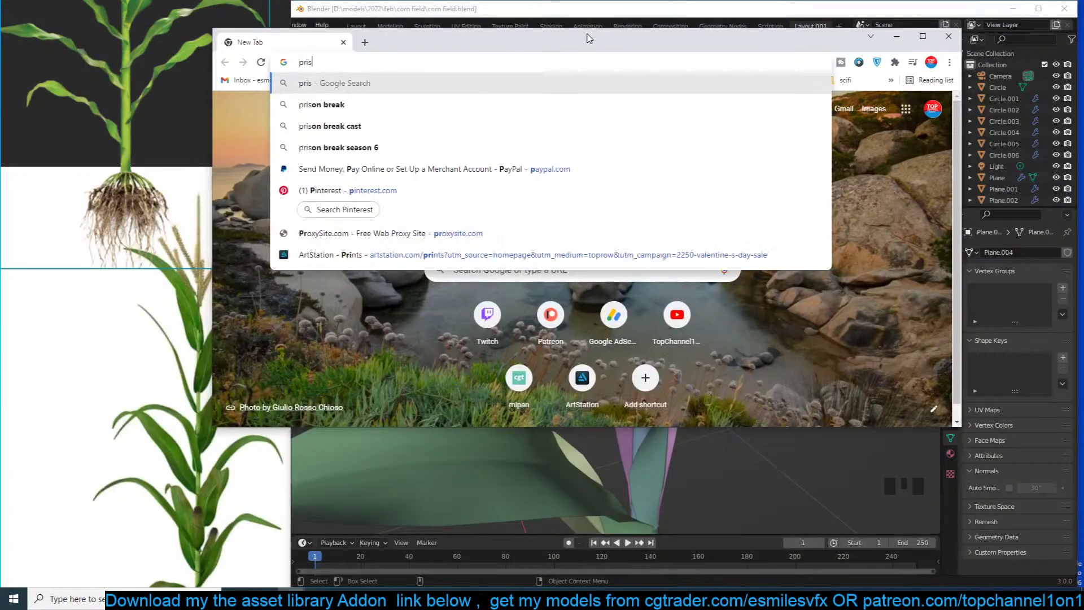
text(ma 3d)
key(Return)
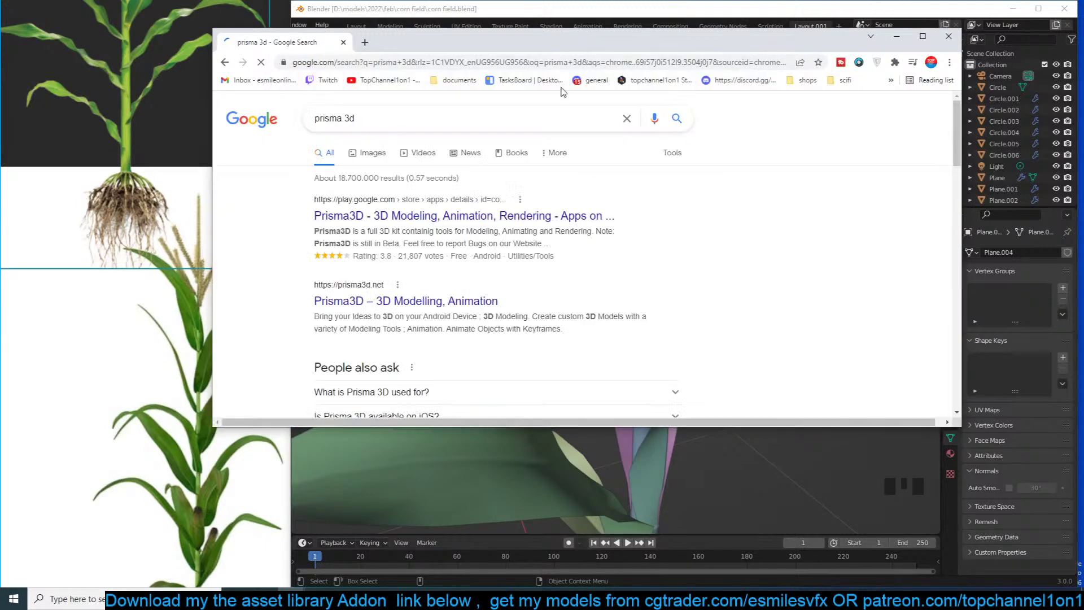
Open the Prisma3D page on Google Play and look through its screenshots and description
click(468, 226)
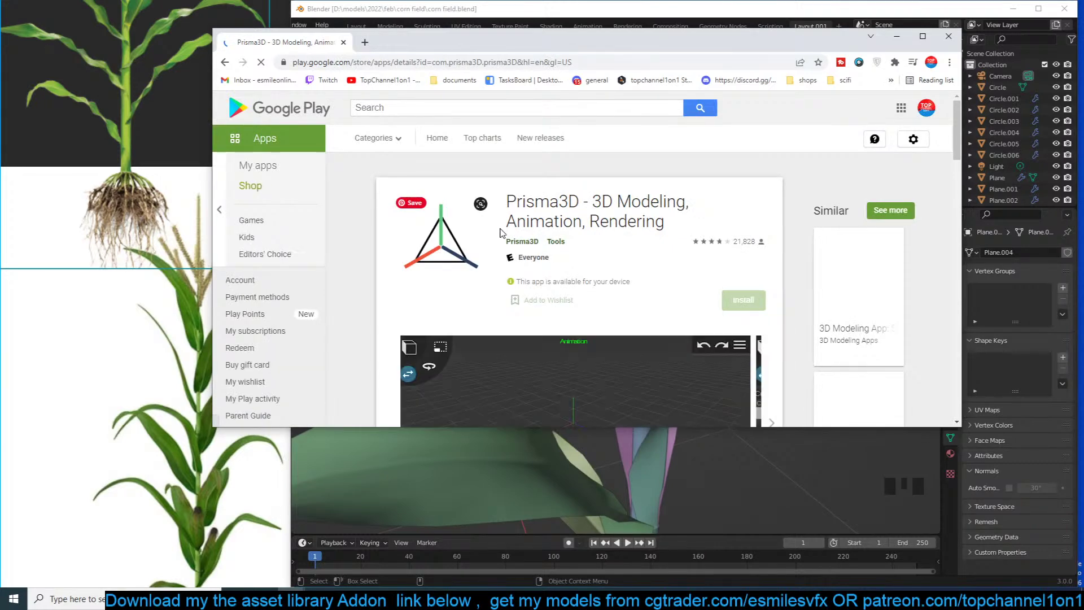
scroll(516, 242, down, 3)
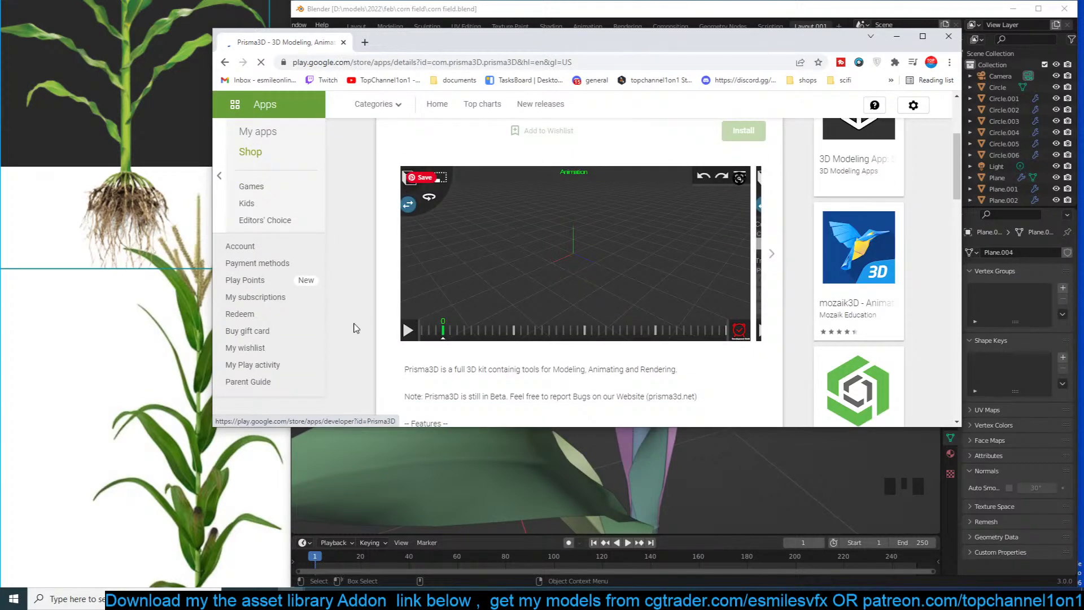
click(413, 335)
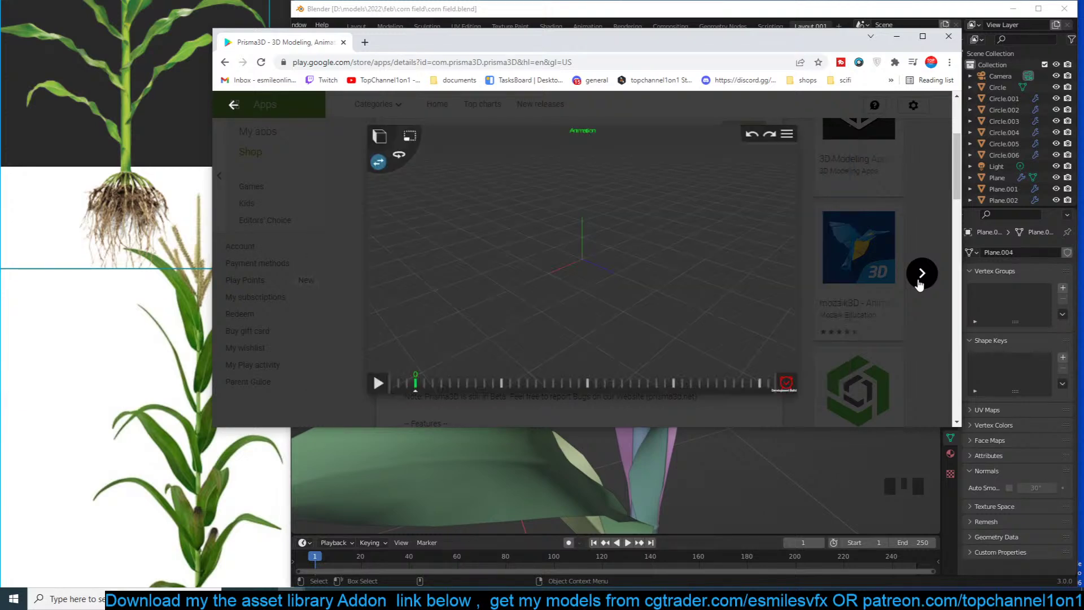
click(930, 210)
scroll(919, 250, down, 10)
scroll(919, 250, up, 10)
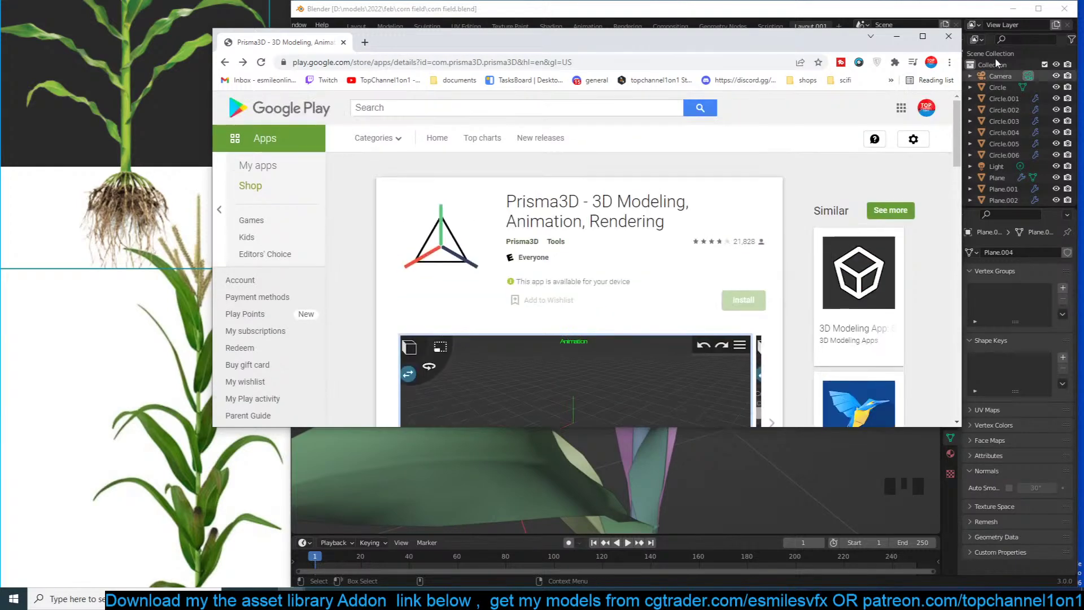
Close the browser window to return to Blender, deselect everything and save the file
click(946, 45)
click(734, 250)
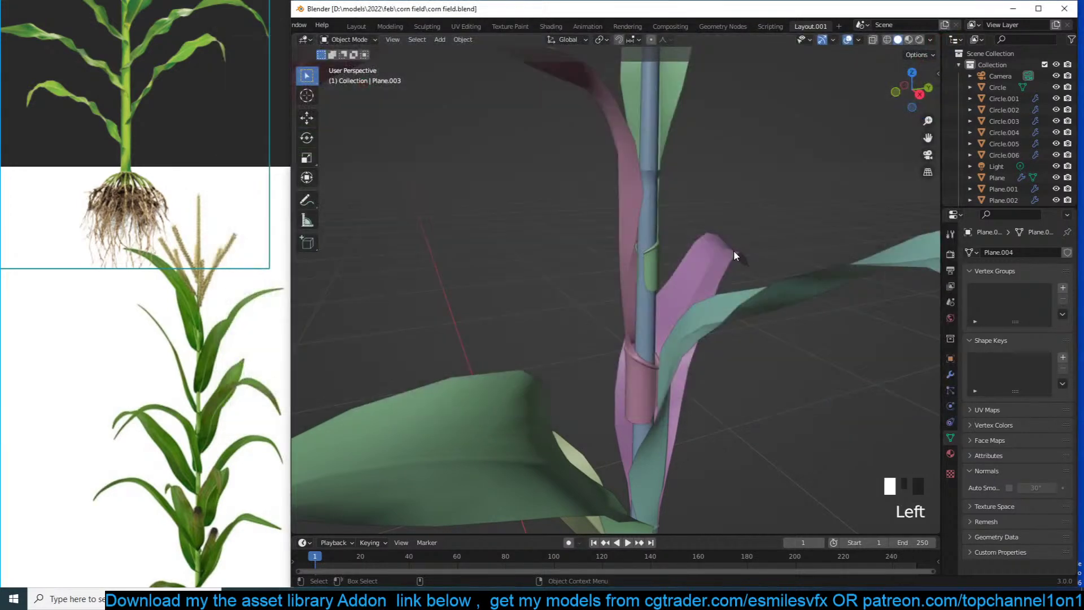
click(734, 224)
key(ctrl+s)
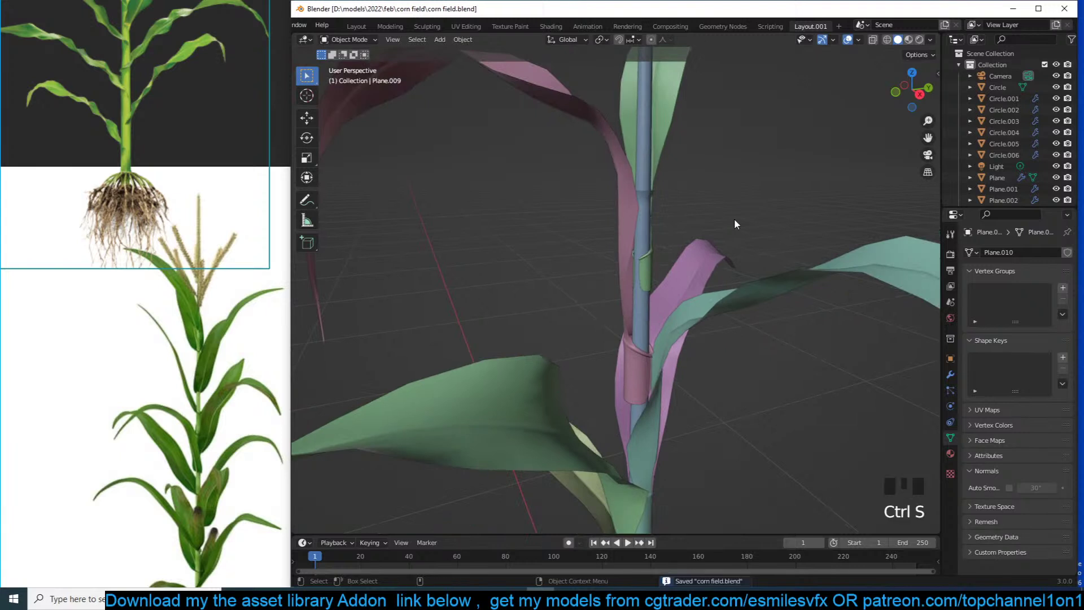
click(689, 240)
click(695, 191)
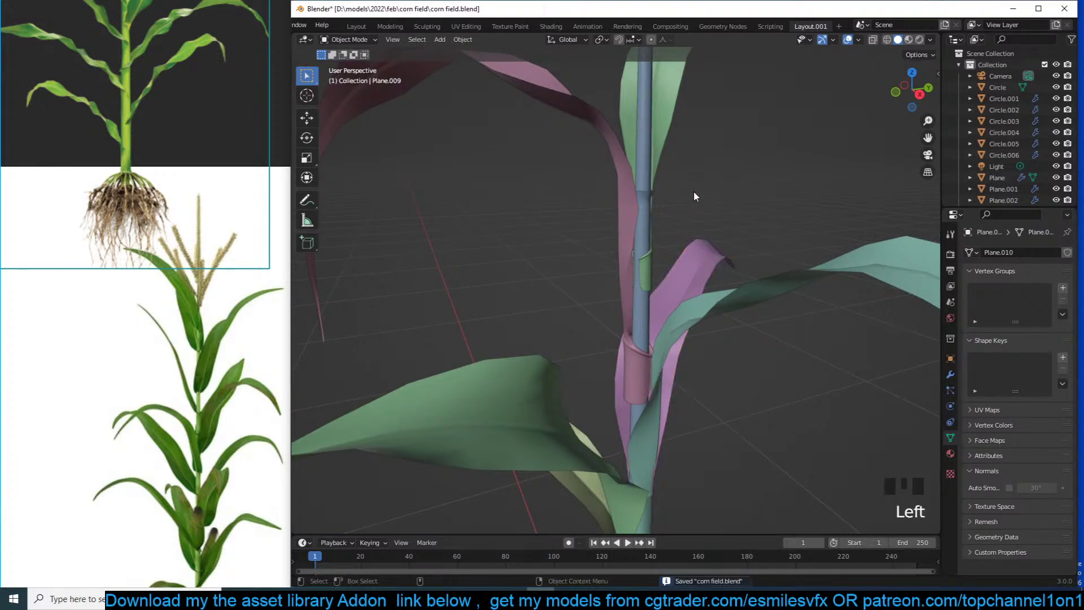
Scale down the sheath vertices of the pink upper leaf and nudge them to fit tightly around the stem
click(623, 361)
key(Tab)
key(grave)
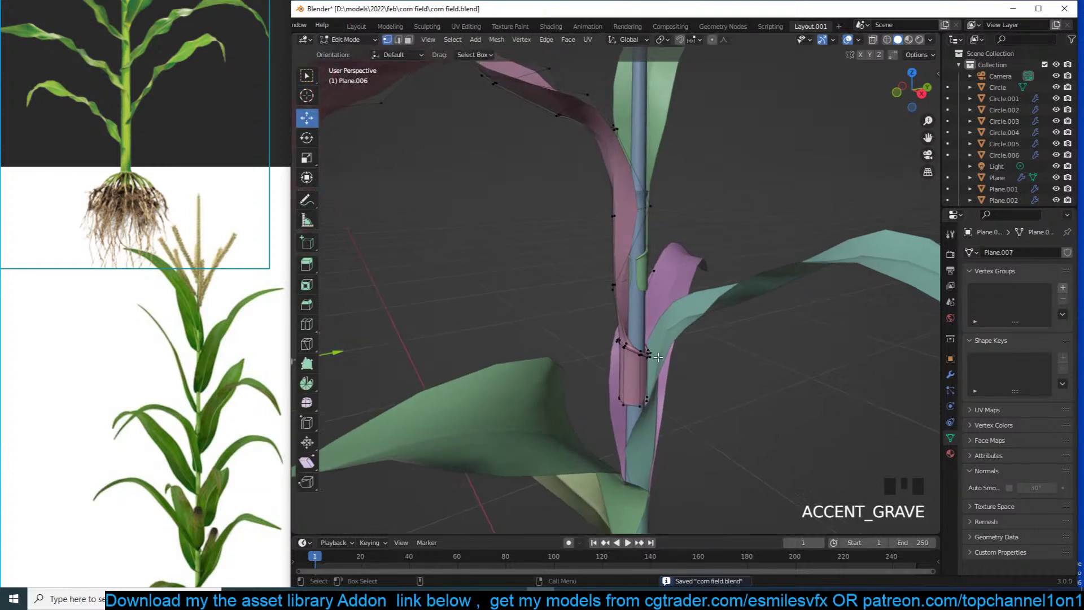
key(alt+z)
drag(551, 313, 709, 424)
key(alt+z)
key(s)
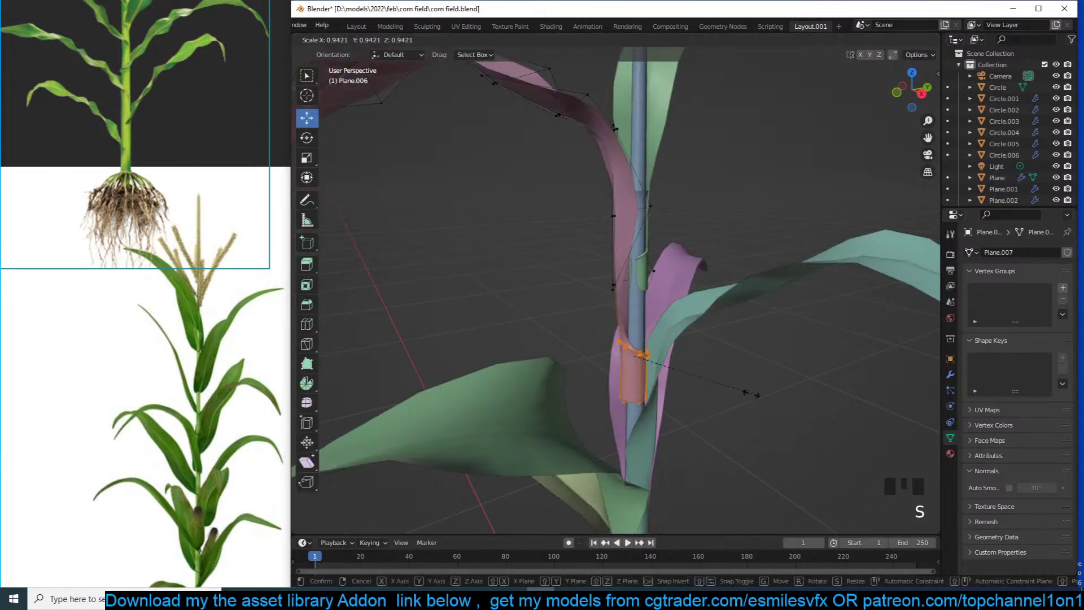
click(717, 393)
key(grave)
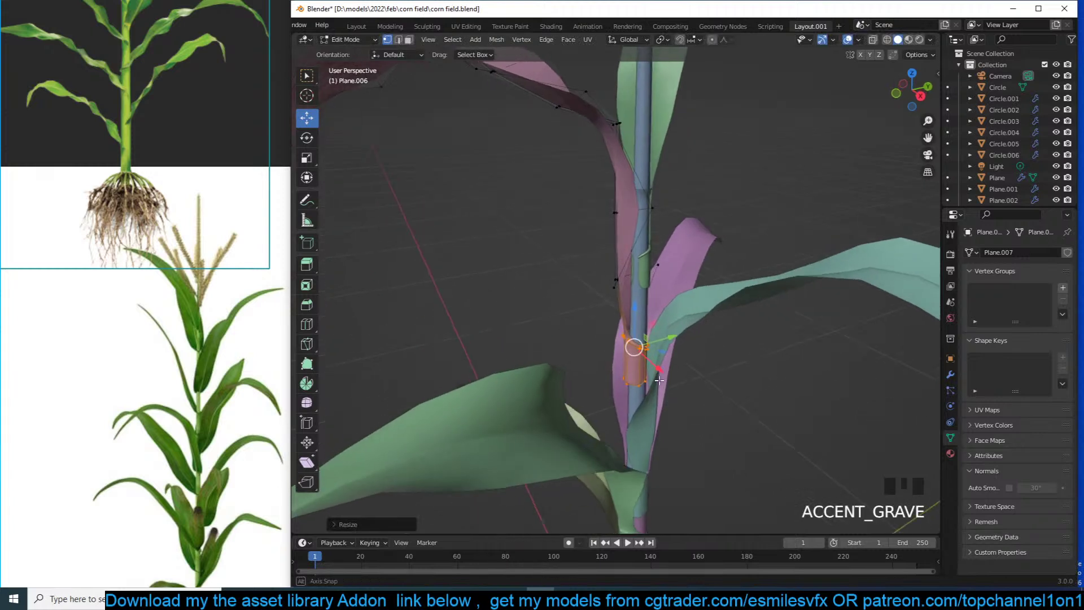
drag(665, 356, 667, 355)
Lower the bottom vertices of the pink leaf's sheath along Z, scale them down slightly, deselect everything and save the file
key(alt+z)
drag(593, 388, 707, 435)
shift+drag(599, 378, 713, 438)
key(z)
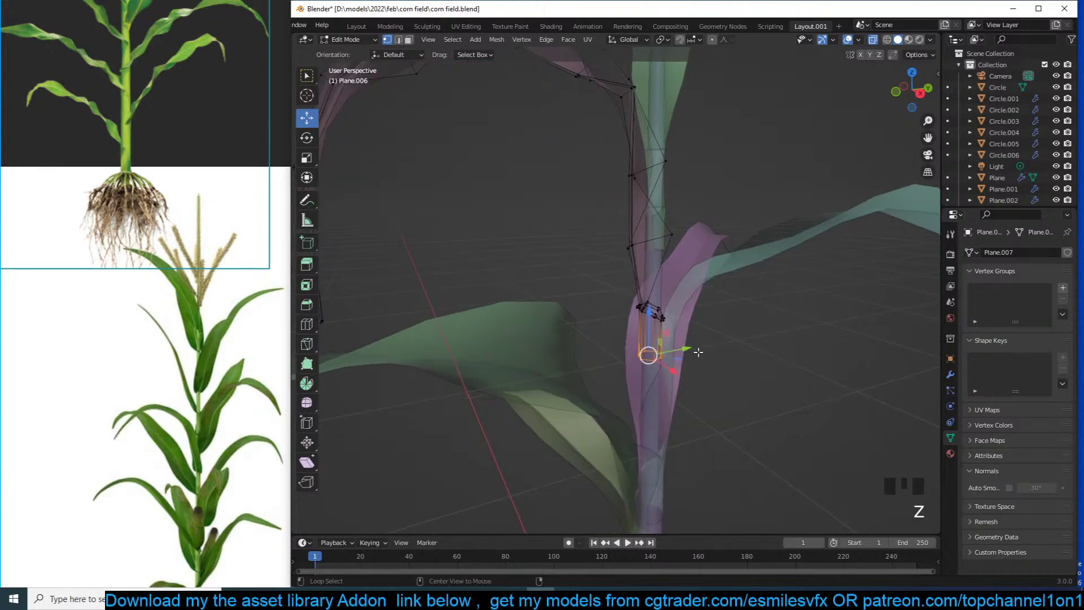
key(alt+z)
drag(650, 311, 650, 405)
key(Tab)
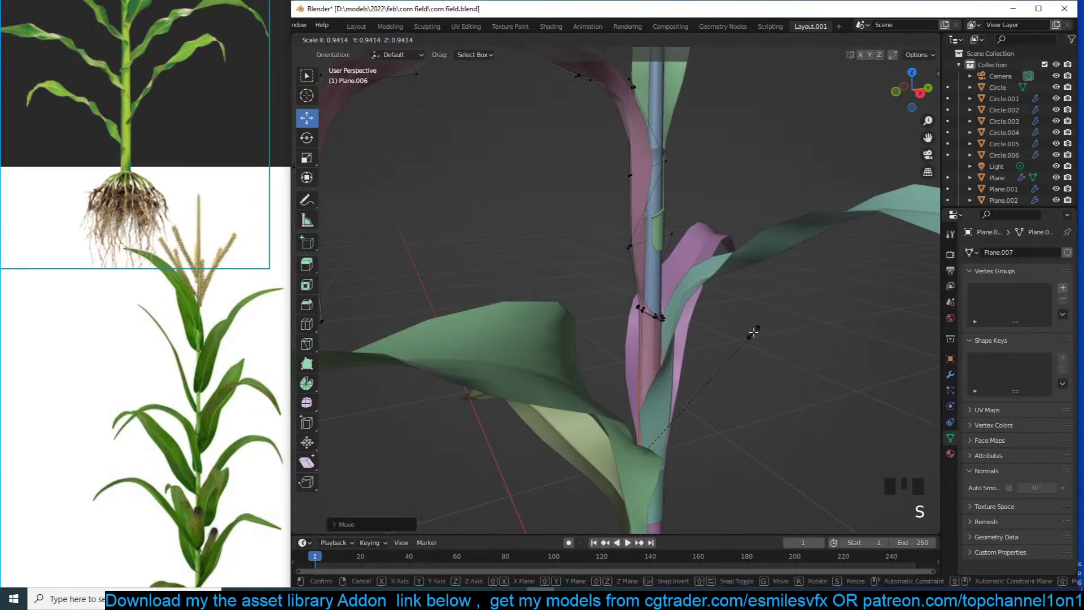
key(grave)
key(alt+a)
scroll(729, 259, up, 3)
key(ctrl+s)
Extend the sheath of the green upper leaf down the stem by lowering its bottom vertices along Z
key(grave)
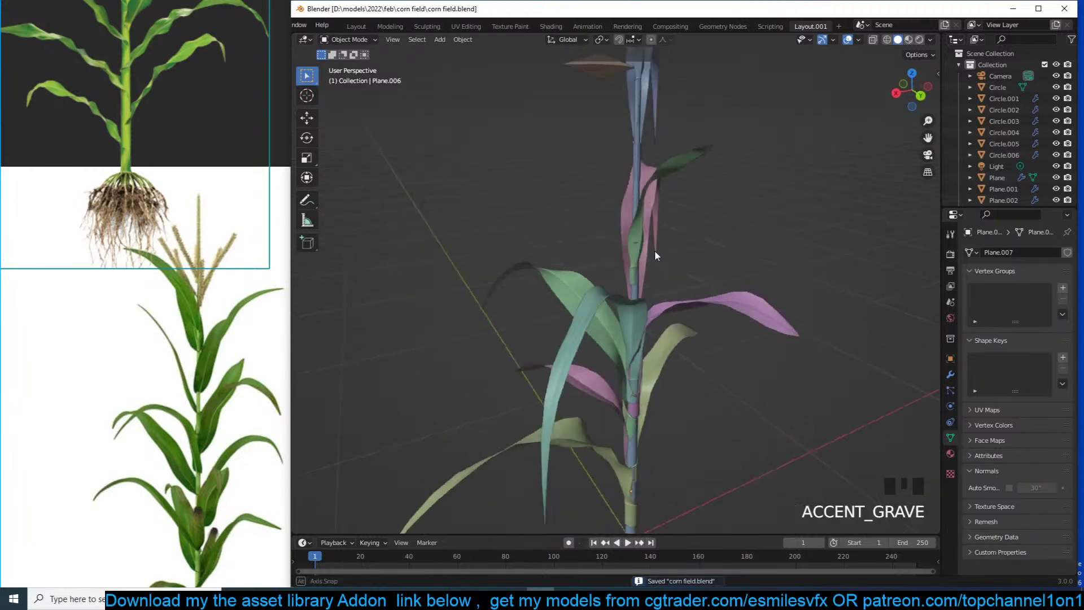
scroll(657, 251, up, 4)
key(grave)
double_click(663, 262)
key(Tab)
key(grave)
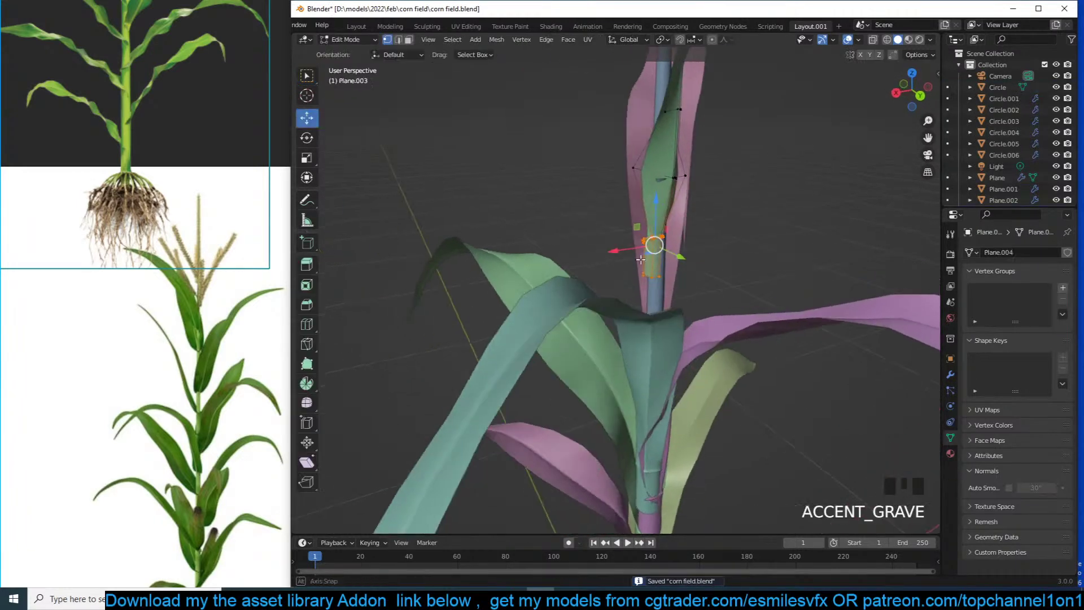
key(alt+z)
drag(612, 218, 696, 300)
drag(623, 249, 703, 303)
key(alt+z)
key(alt+z)
key(alt+a)
drag(656, 238, 654, 358)
key(alt+z)
key(Tab)
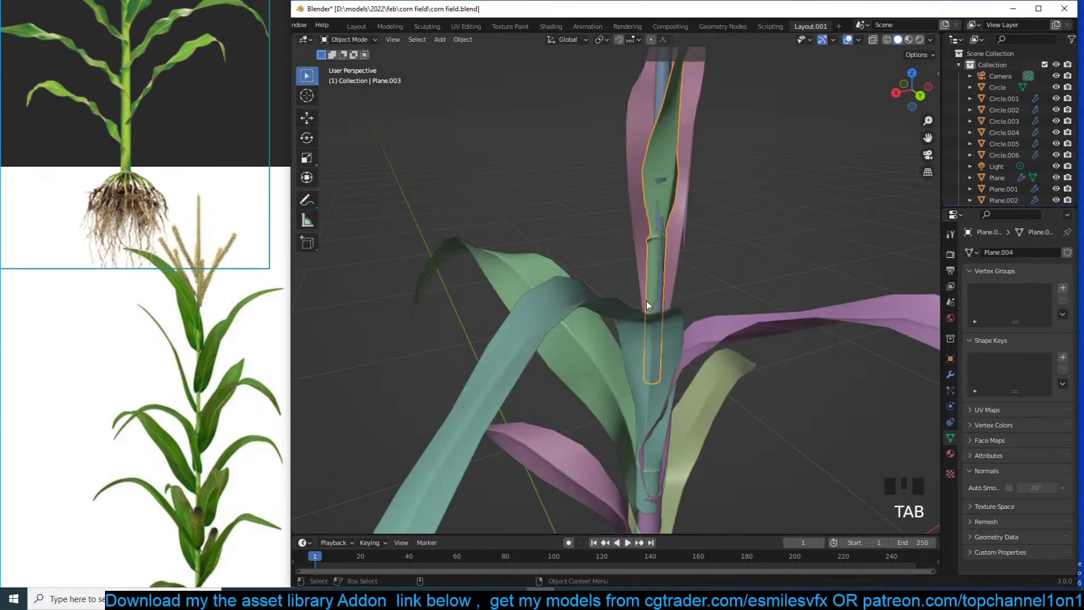
Scale down the sheath vertices of the teal leaf and nudge them along Y to fit the stem
key(grave)
middle_drag(762, 310, 730, 241)
scroll(734, 240, down, 4)
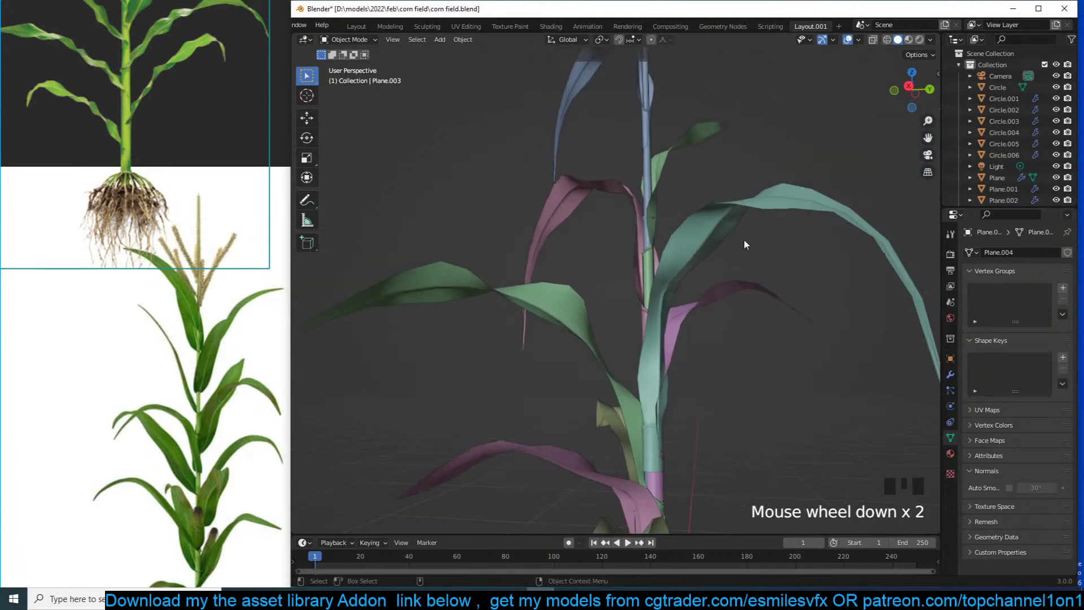
key(grave)
scroll(650, 305, up, 3)
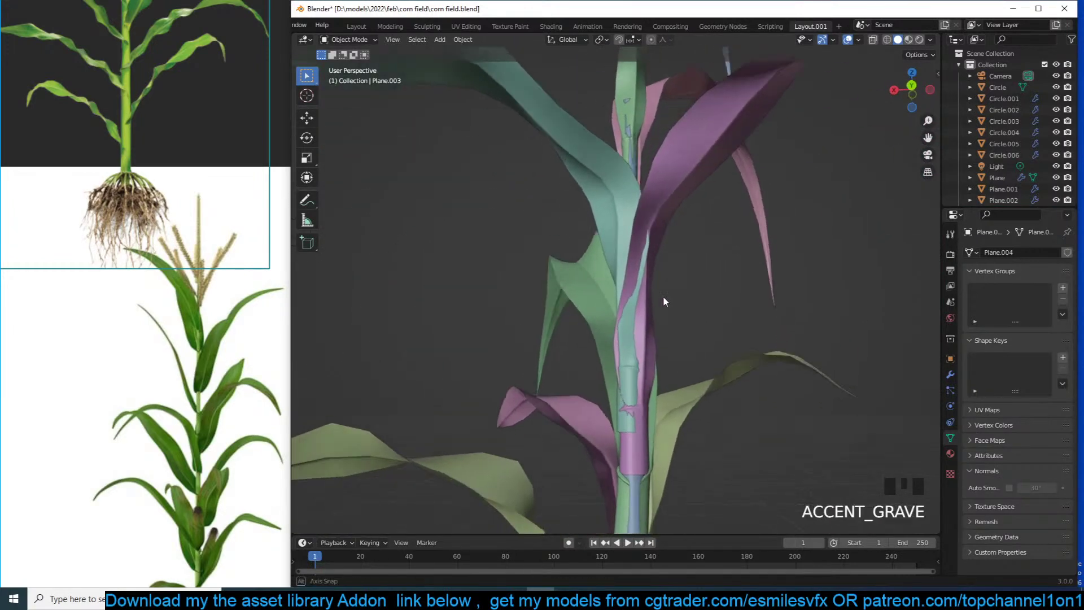
key(grave)
click(697, 276)
key(Tab)
key(alt+z)
drag(623, 354, 793, 485)
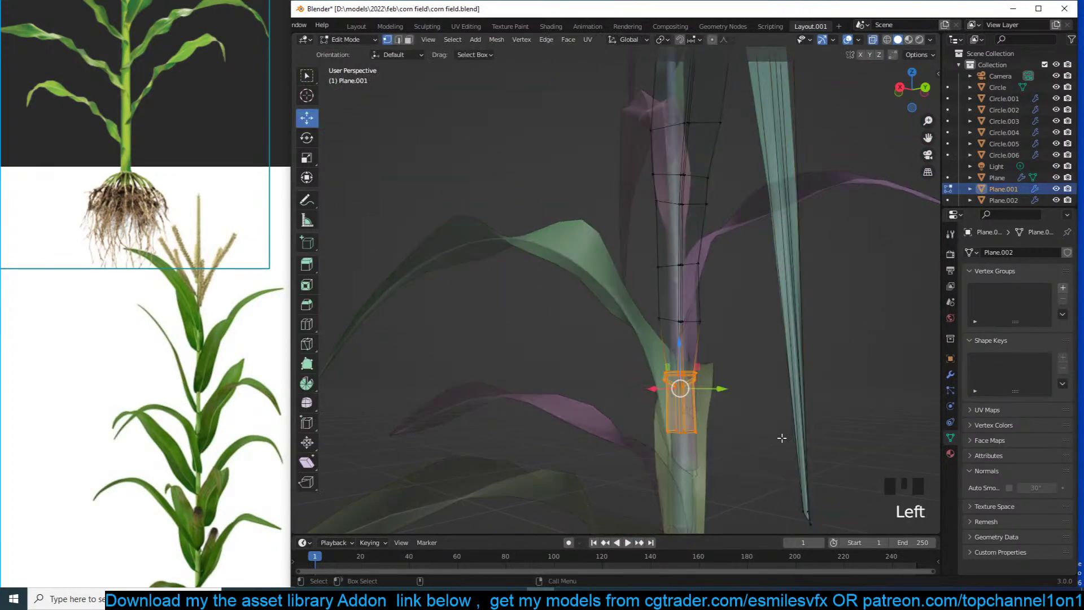
key(alt+z)
middle_drag(757, 414, 790, 420)
key(s)
click(783, 420)
key(grave)
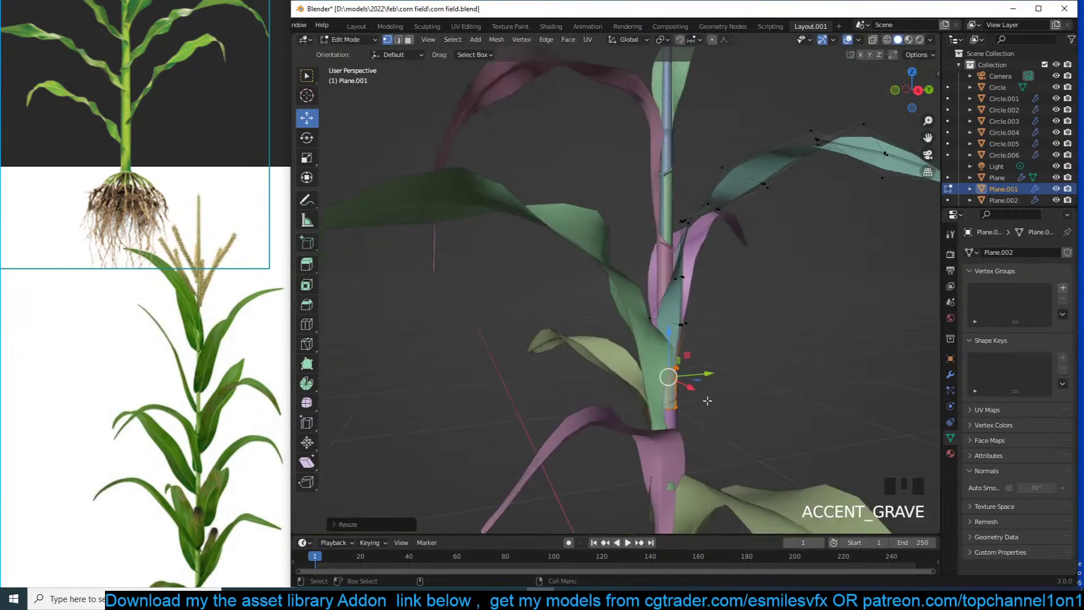
drag(709, 370, 713, 400)
key(Tab)
Refine the teal leaf's sheath fit by scaling its vertices down slightly again and nudging them along X
key(grave)
key(Tab)
key(grave)
drag(582, 402, 682, 423)
key(grave)
key(grave)
key(s)
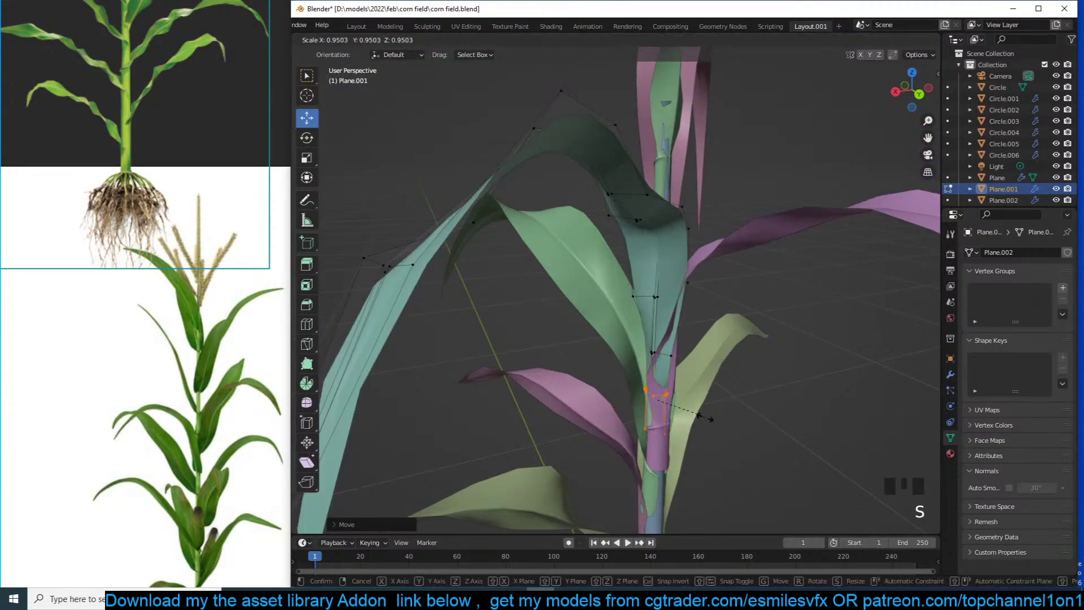
click(687, 415)
drag(622, 409, 627, 407)
key(Tab)
key(grave)
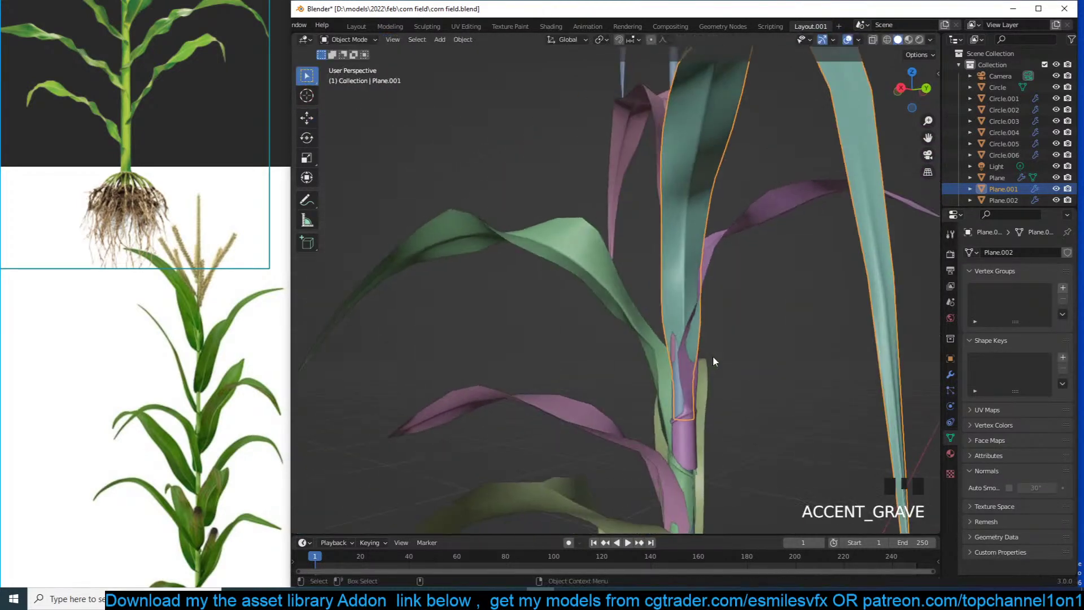
click(723, 247)
key(grave)
key(z)
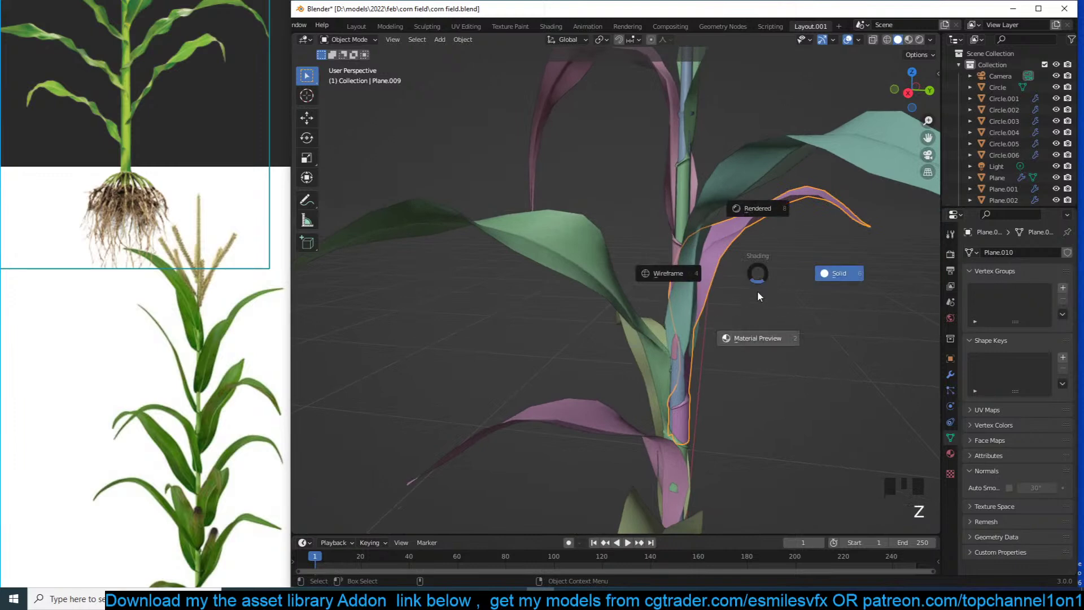
click(757, 299)
right_click(736, 243)
click(736, 243)
key(z)
click(879, 254)
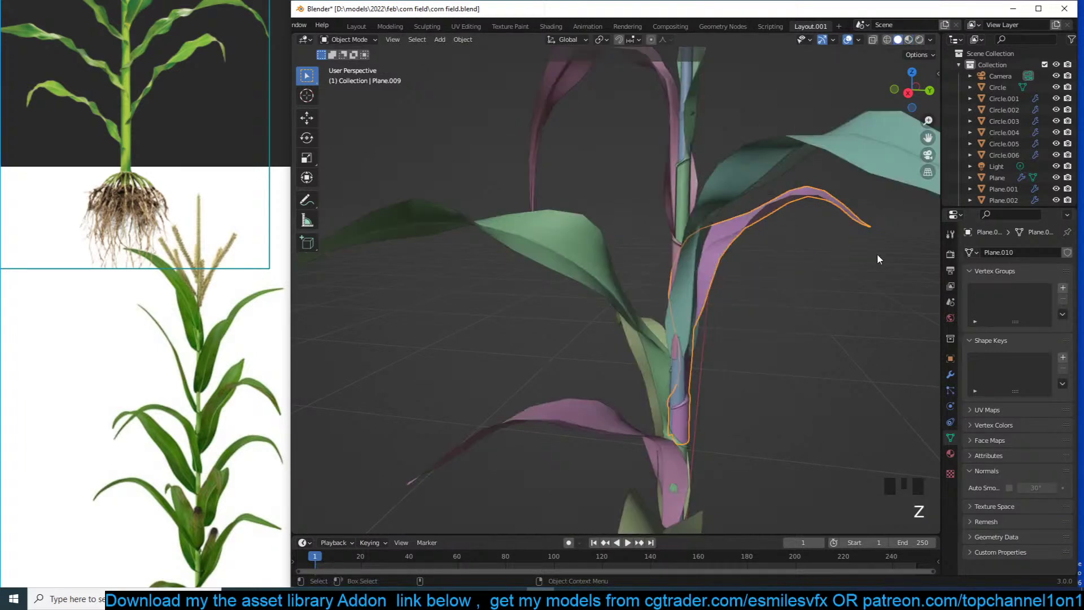
Deselect everything and inspect the whole corn plant in Material Preview shading
scroll(766, 330, down, 2)
click(761, 331)
key(grave)
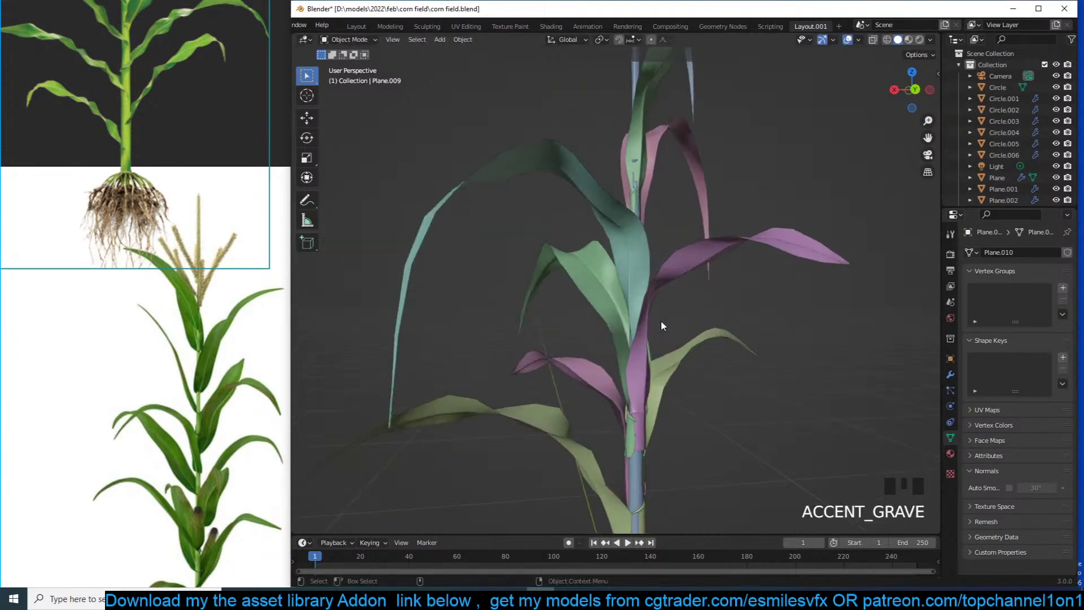
scroll(706, 229, down, 3)
click(909, 39)
key(grave)
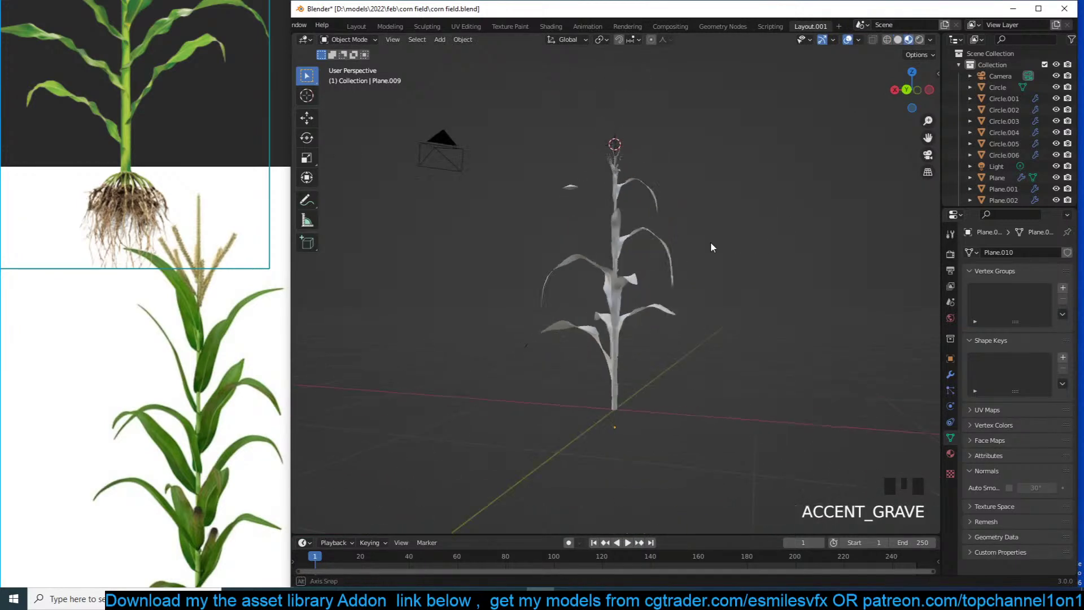
middle_drag(669, 279, 648, 222)
click(650, 215)
key(shift+d)
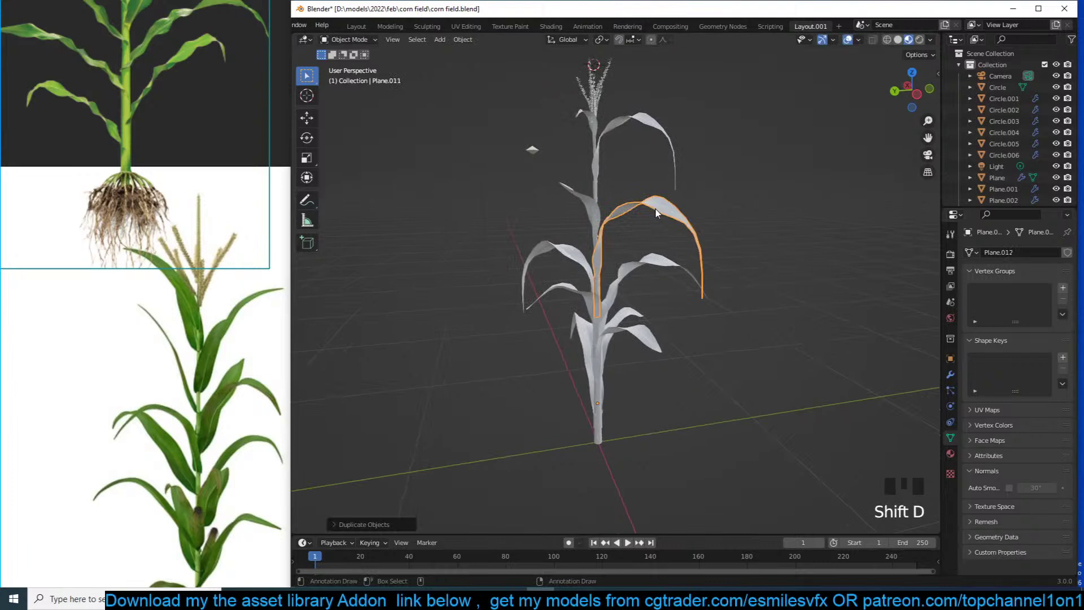
key(x)
click(642, 139)
Duplicate the upper arching leaf, rotate the copy around Z, shift it along Z, deselect everything and save the file
click(648, 116)
key(shift+d)
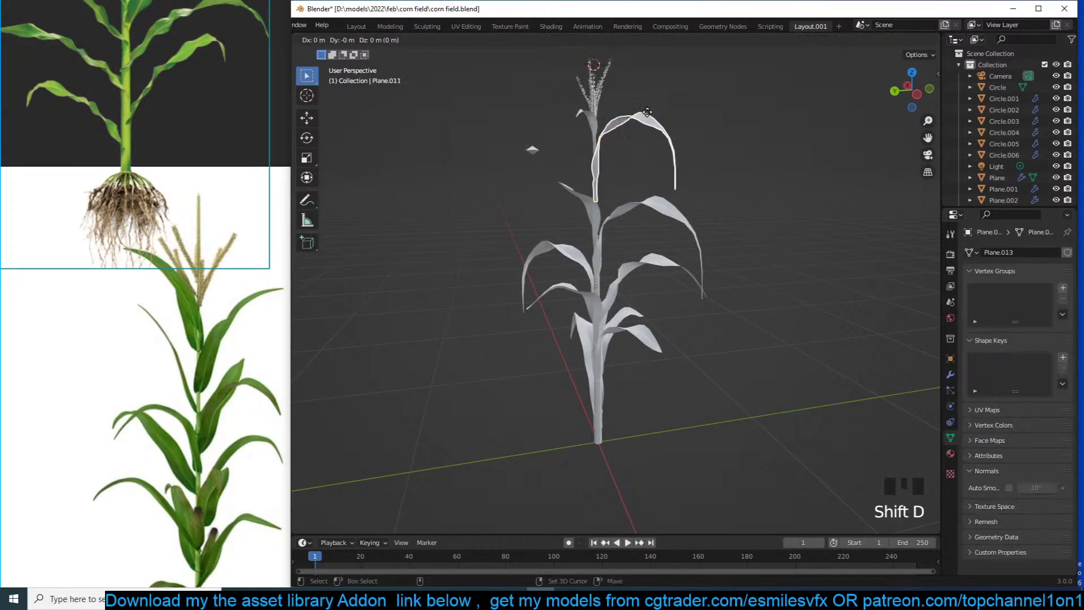
key(r)
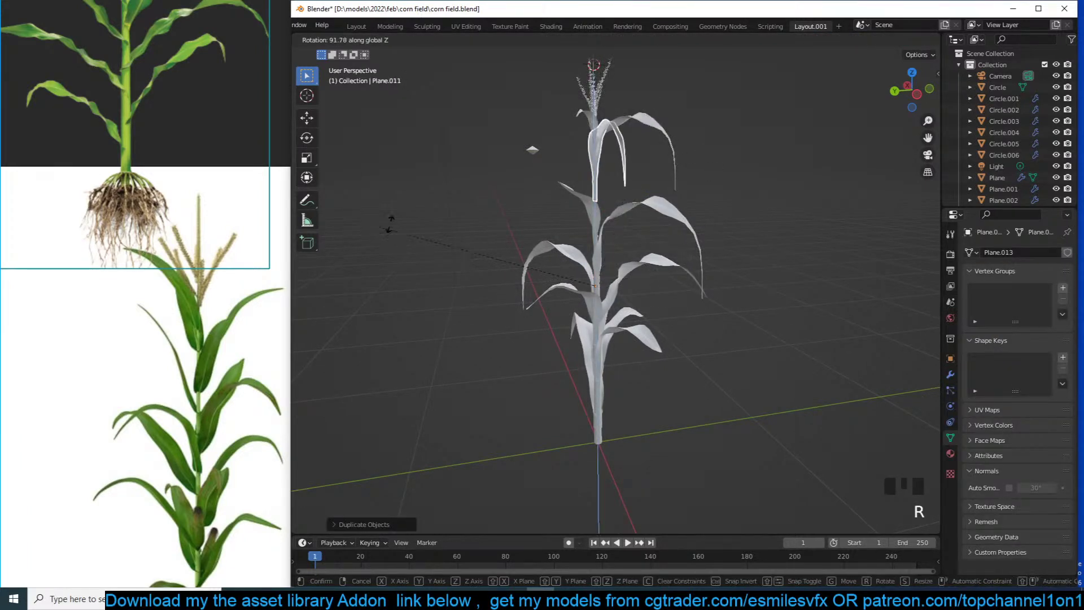
click(882, 406)
key(g)
key(z)
click(802, 243)
key(alt+a)
drag(903, 67, 536, 226)
key(ctrl+s)
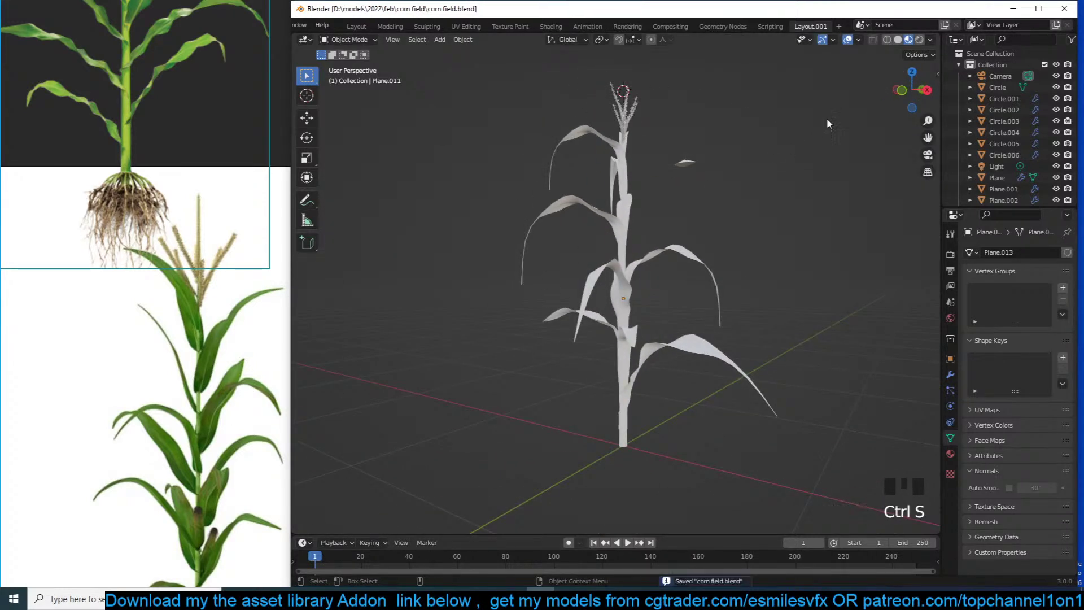
Return the viewport to Solid shading and save the file
click(908, 40)
click(898, 40)
key(grave)
key(ctrl+s)
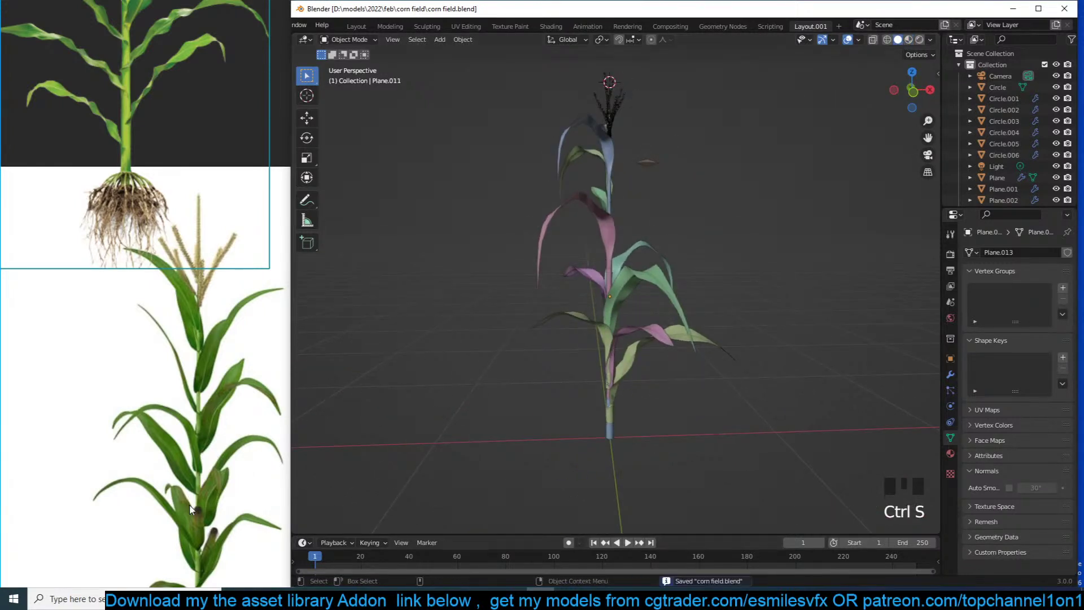
Frame the full corn plant with its ears in the reference image, and save the Blender file
scroll(191, 517, up, 2)
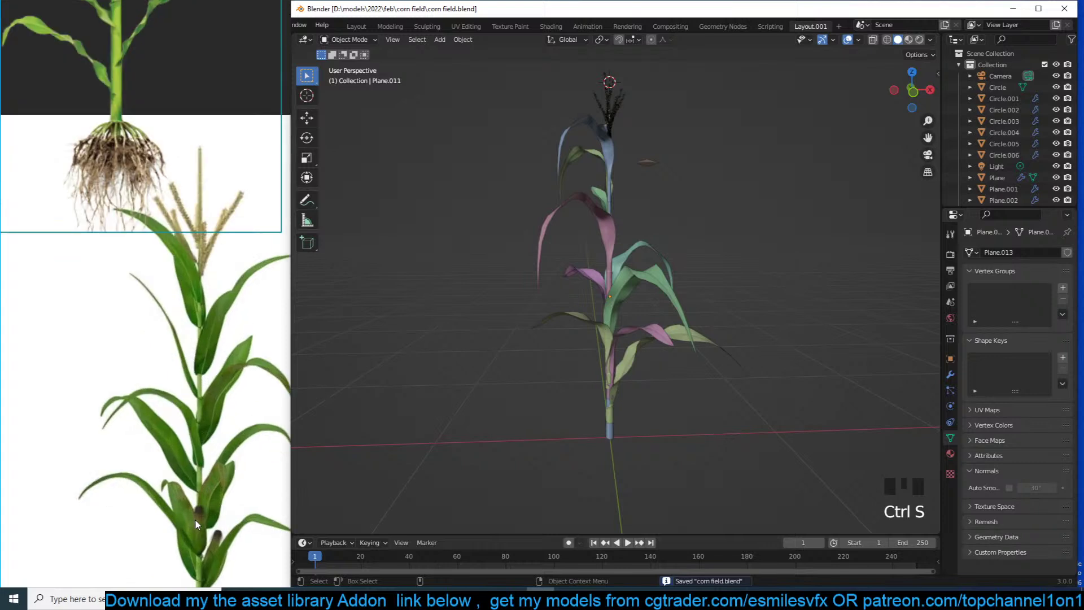
drag(195, 519, 181, 414)
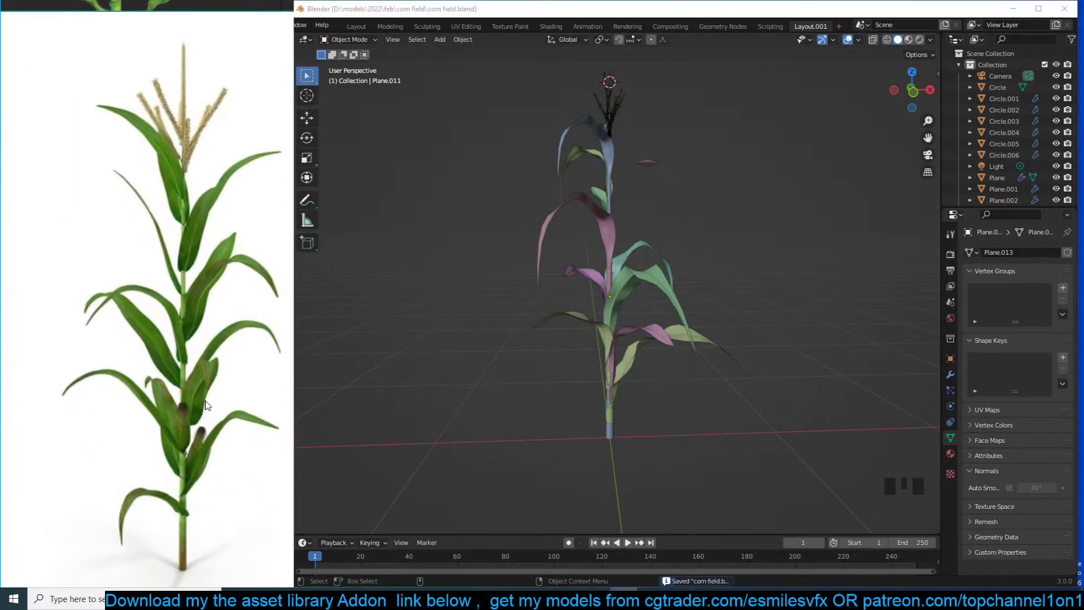
click(690, 184)
shift+middle_drag(653, 214, 657, 225)
key(ctrl+s)
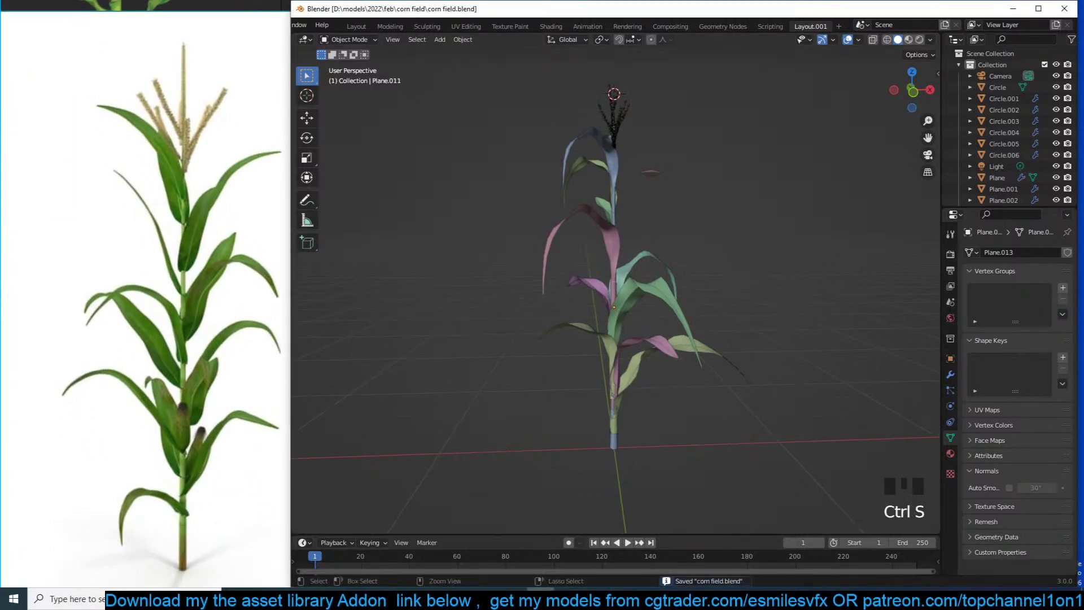
click(292, 598)
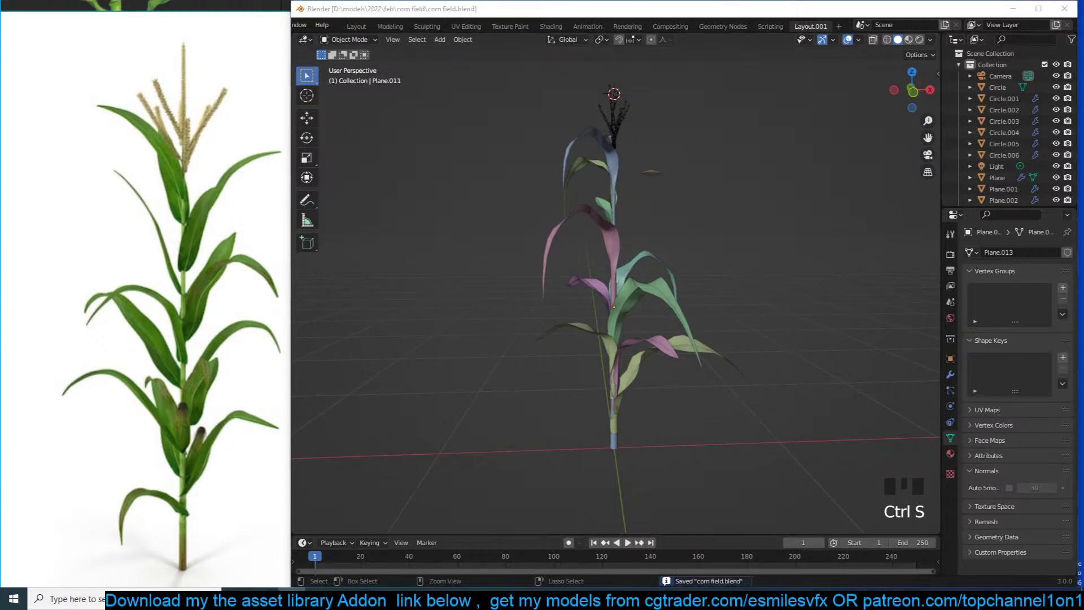
click(696, 294)
Save the file, place the 3D cursor beside the stem in the front view and add a mesh circle there
key(KP_1)
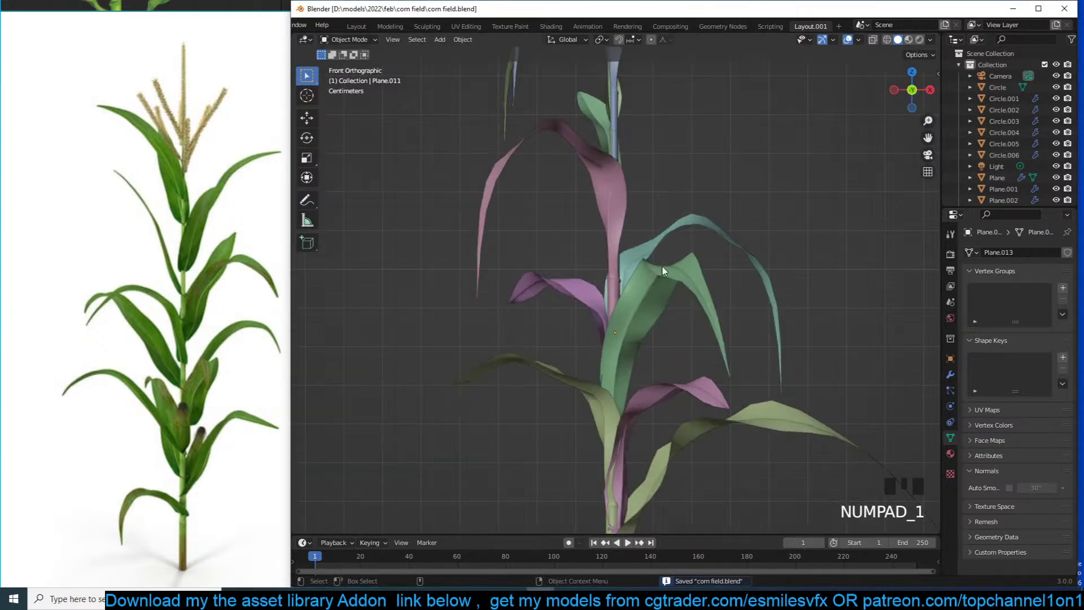
scroll(638, 300, up, 5)
key(ctrl+s)
middle_drag(588, 192, 560, 240)
shift+right_click(619, 247)
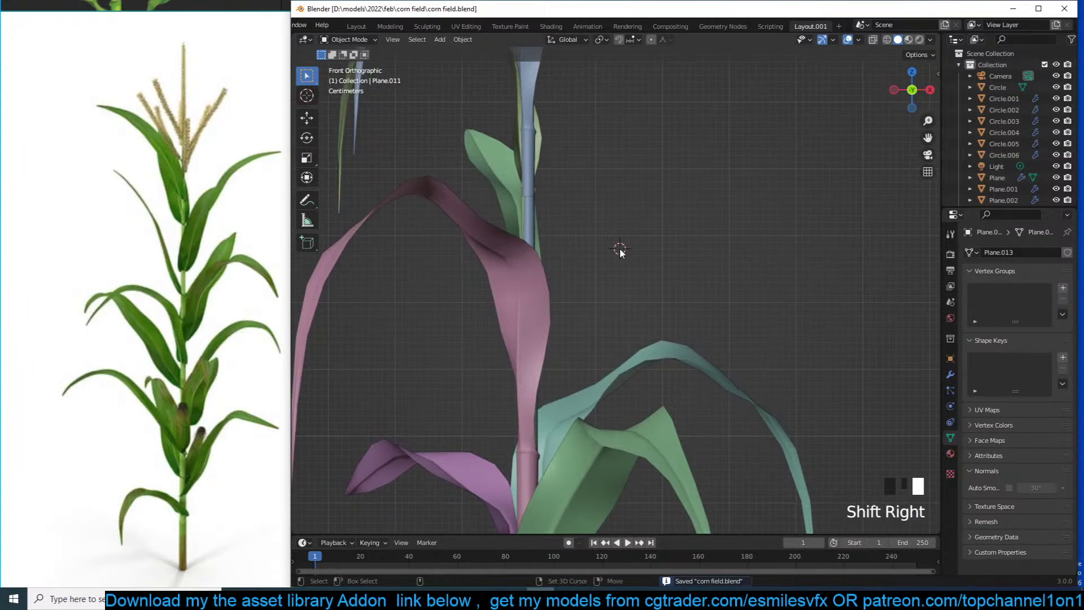
key(shift+a)
mouse_move(619, 249)
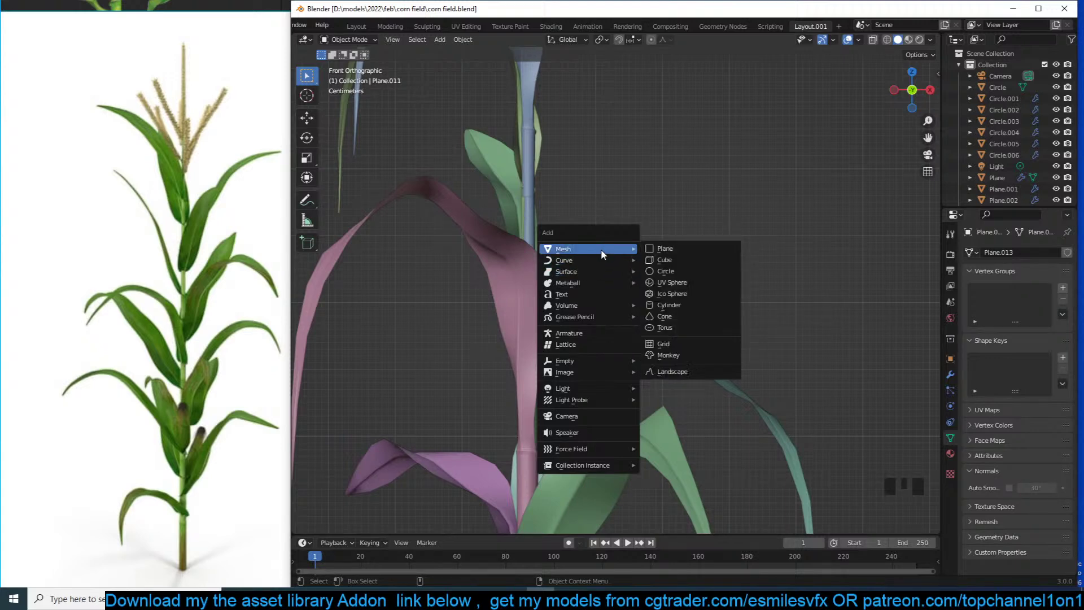
click(664, 271)
Scale the new circle down and fill it with a face in Edit Mode
middle_drag(730, 293, 669, 299)
key(s)
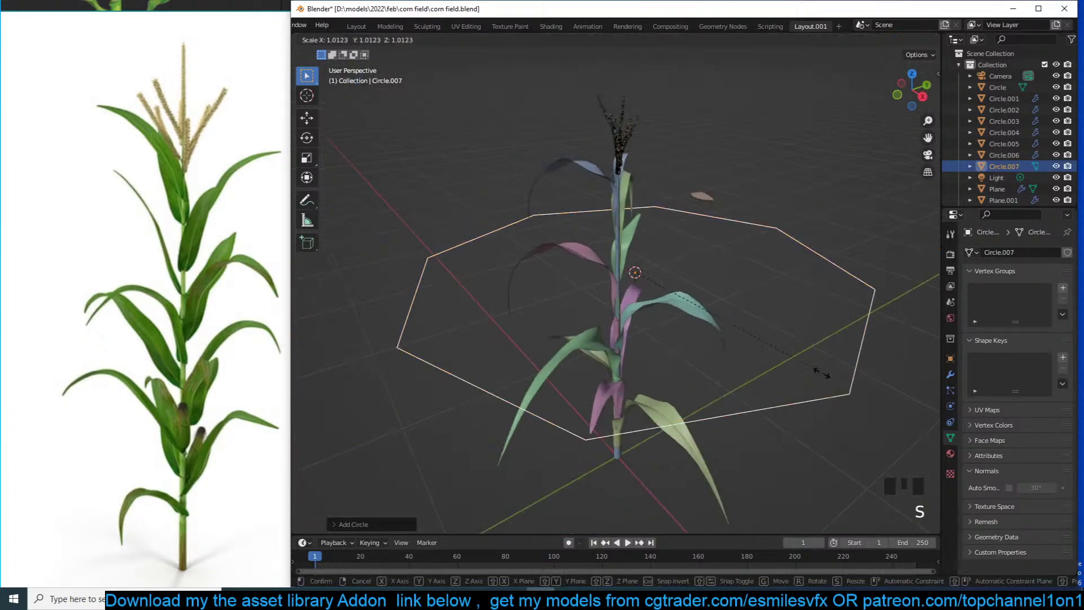
click(672, 293)
key(Tab)
key(1)
scroll(685, 300, up, 3)
key(f)
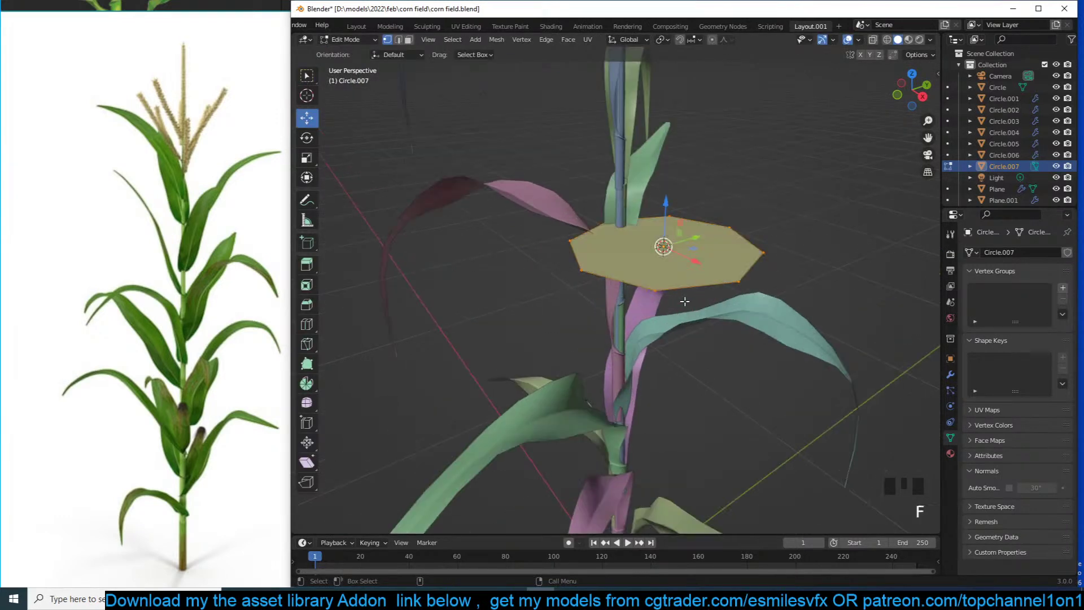
Extrude the filled circle upward and scale its top down into a tapered corn ear tip
key(e)
click(683, 116)
scroll(678, 170, down, 3)
key(s)
click(658, 271)
Extrude the ear's lower edge loop downward into a long body and taper its bottom end
alt+click(661, 284)
middle_drag(661, 284, 669, 216)
key(grave)
key(e)
click(672, 366)
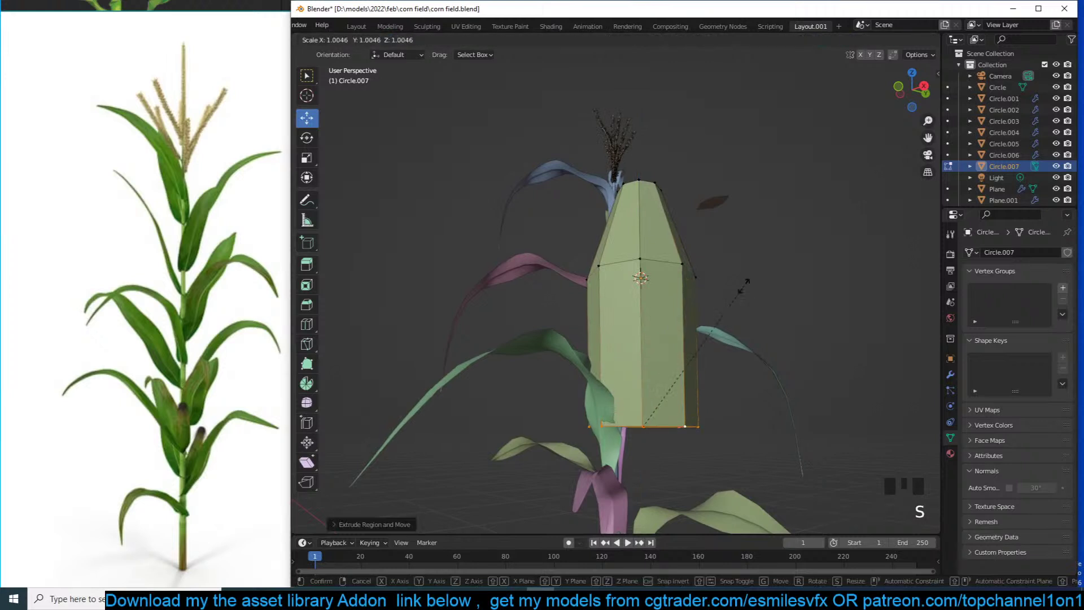
key(s)
click(672, 322)
key(s)
click(680, 330)
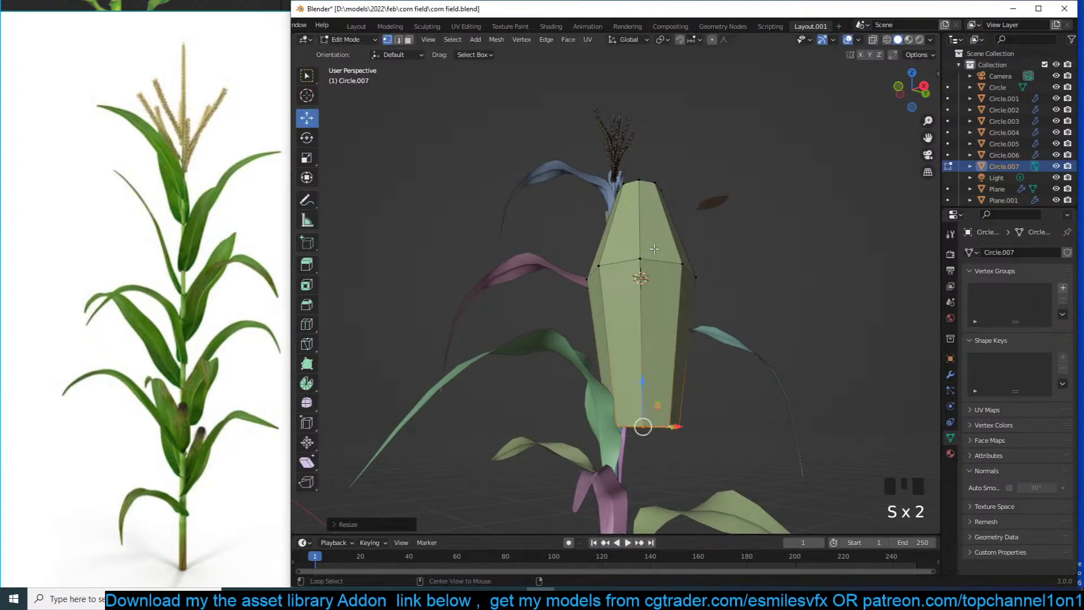
Scale down the ear's middle edge loop and adjust the size of its top loop
alt+click(666, 263)
key(s)
click(716, 274)
alt+click(655, 182)
key(s)
click(650, 195)
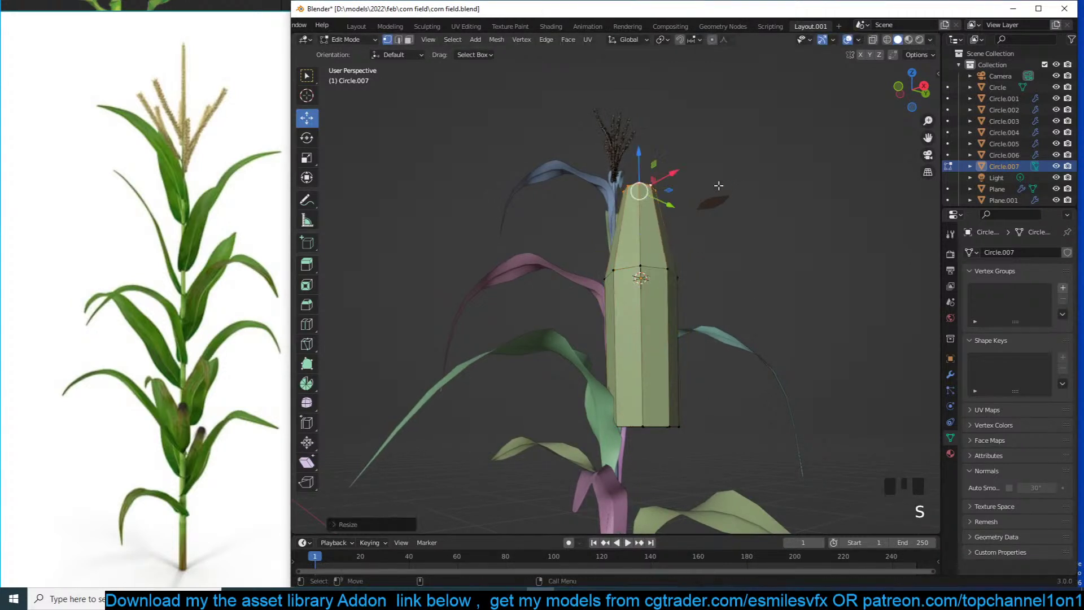
Add an edge loop near the ear's base scaled up about 1.43, narrow the bottom loop and slightly widen the middle loop
key(ctrl+r)
click(663, 344)
click(661, 391)
key(s)
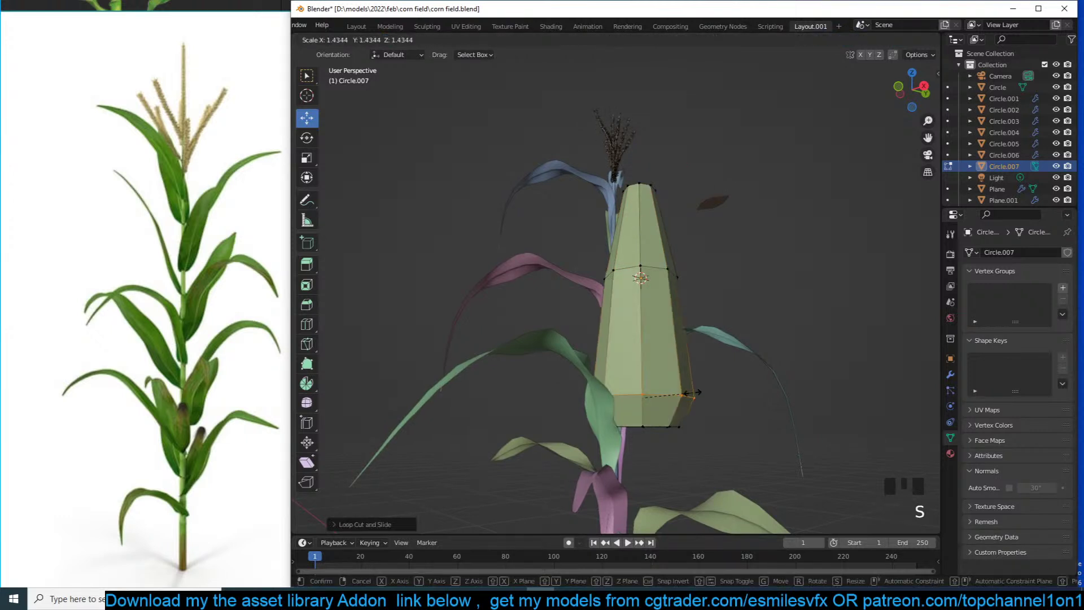
click(690, 394)
alt+click(644, 424)
key(s)
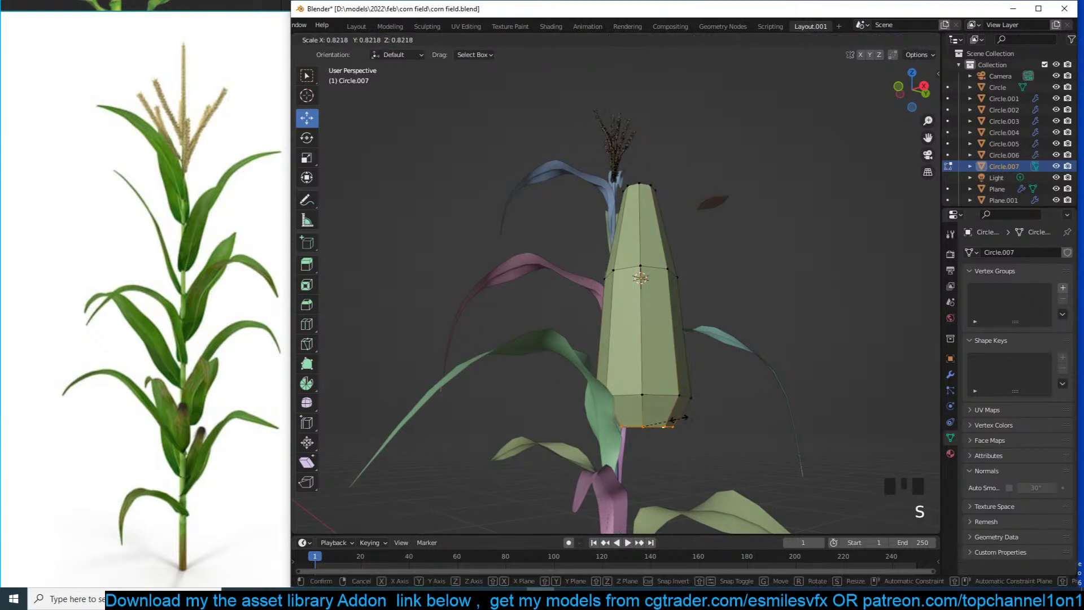
click(669, 358)
alt+click(654, 267)
key(s)
click(687, 249)
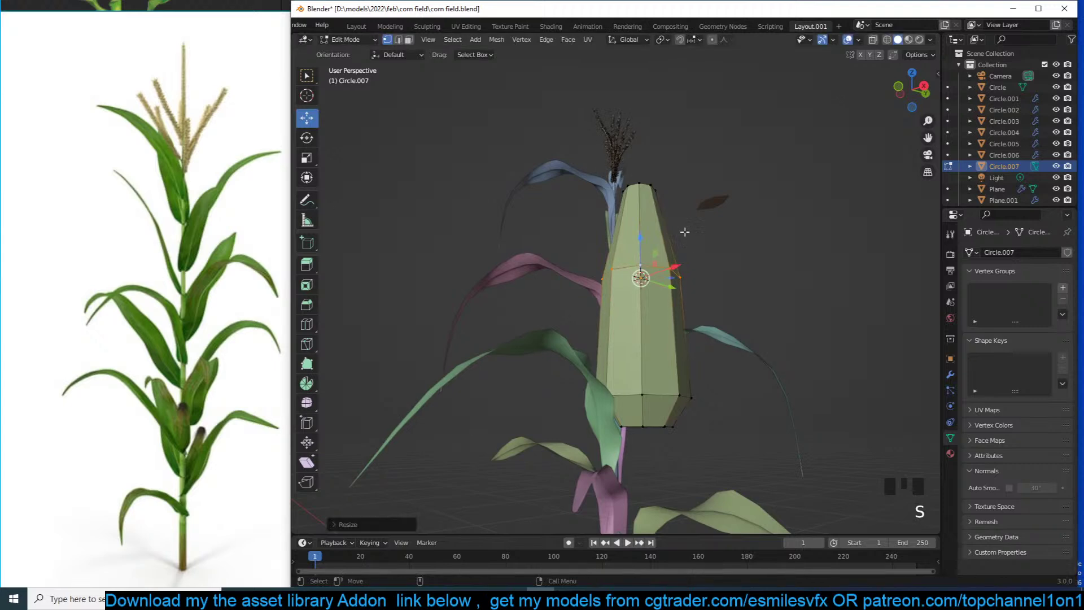
Select the ear's lower section through the mesh in the front view and shift it along X under the upper part
key(grave)
middle_drag(581, 413, 565, 414)
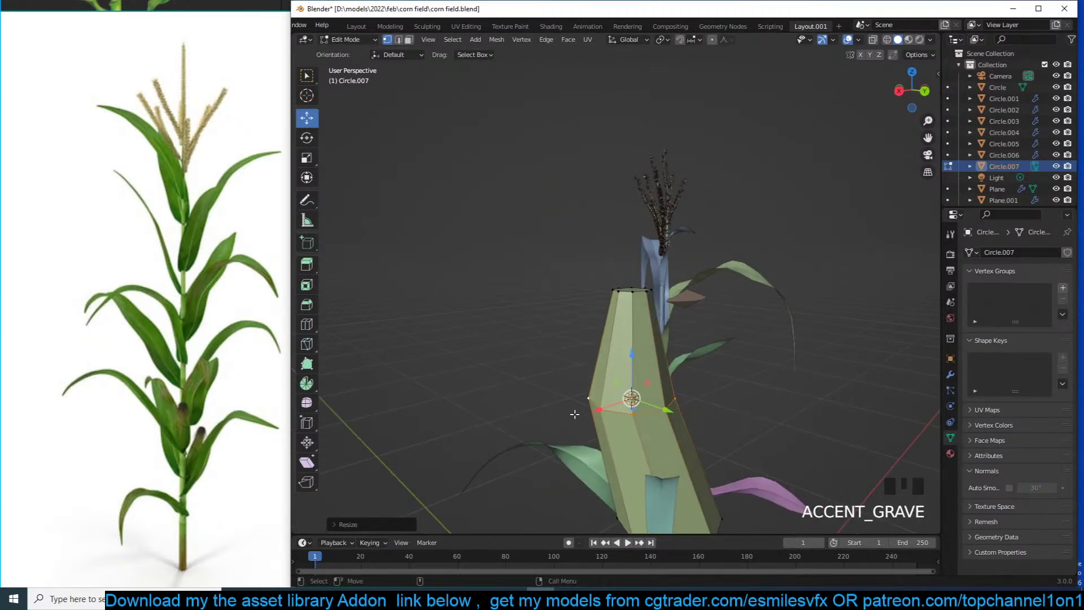
scroll(566, 414, down, 4)
key(KP_7)
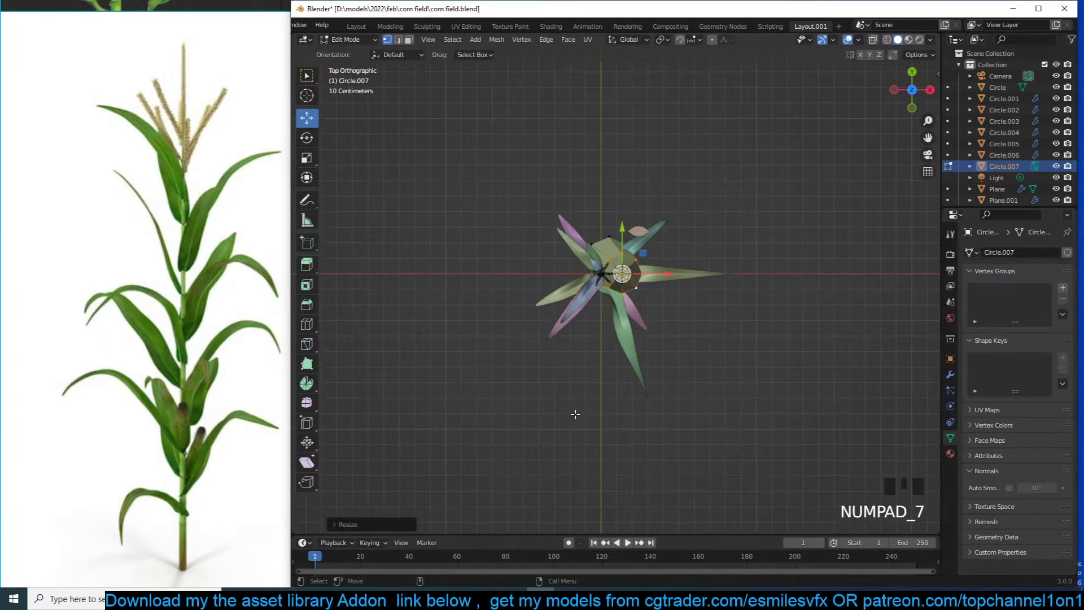
key(KP_1)
key(alt+z)
drag(552, 255, 664, 362)
scroll(650, 316, up, 3)
drag(648, 303, 695, 307)
key(KP_3)
key(Tab)
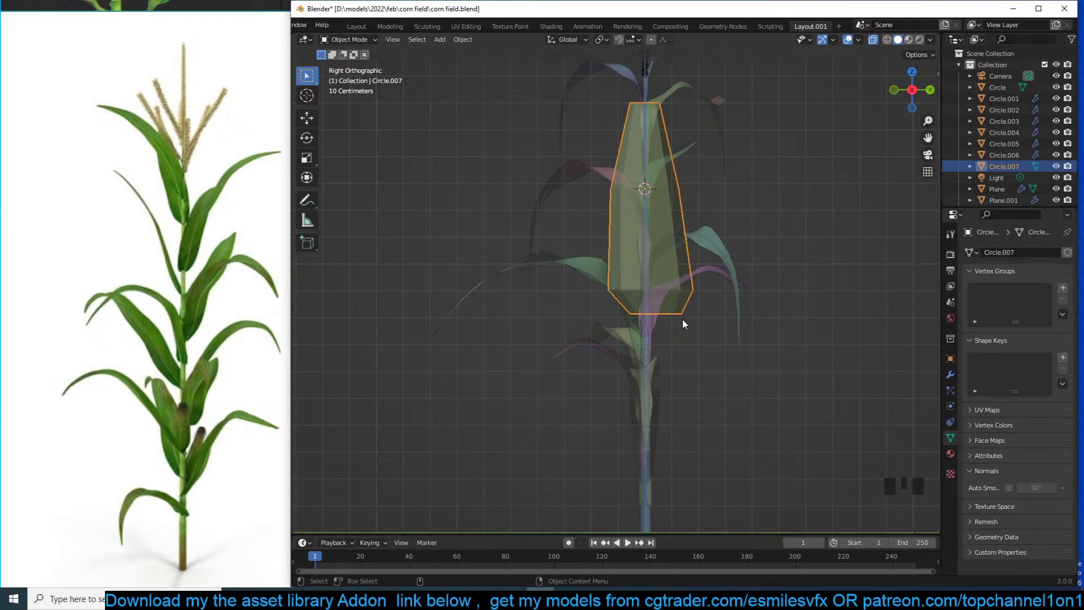
Align the ear's lower section along Y in the side view and save the file
scroll(686, 315, up, 6)
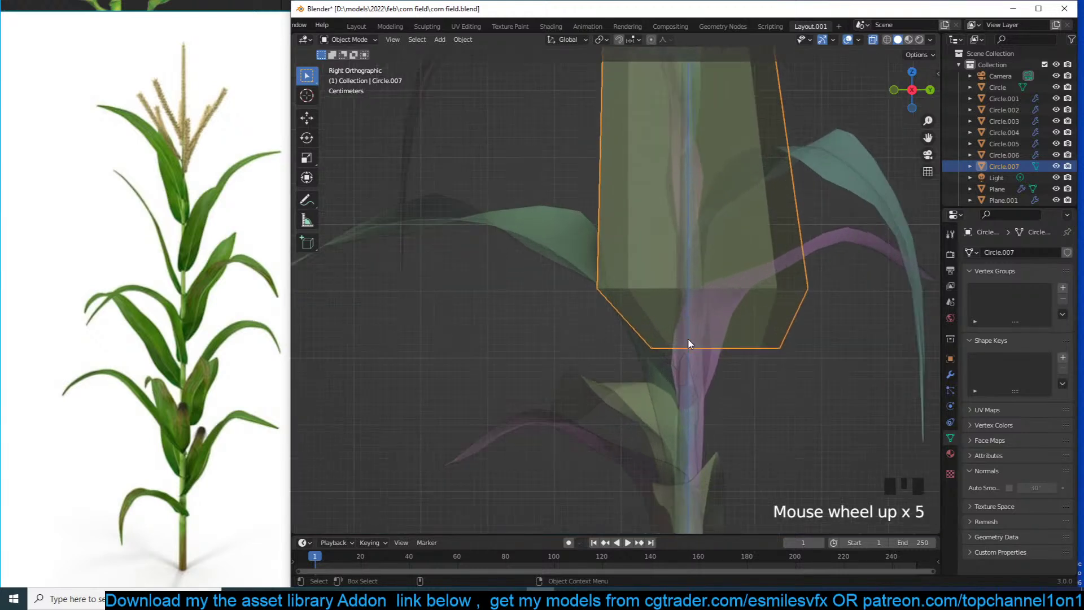
key(Tab)
scroll(692, 370, down, 1)
drag(721, 370, 706, 369)
scroll(704, 362, down, 2)
key(KP_1)
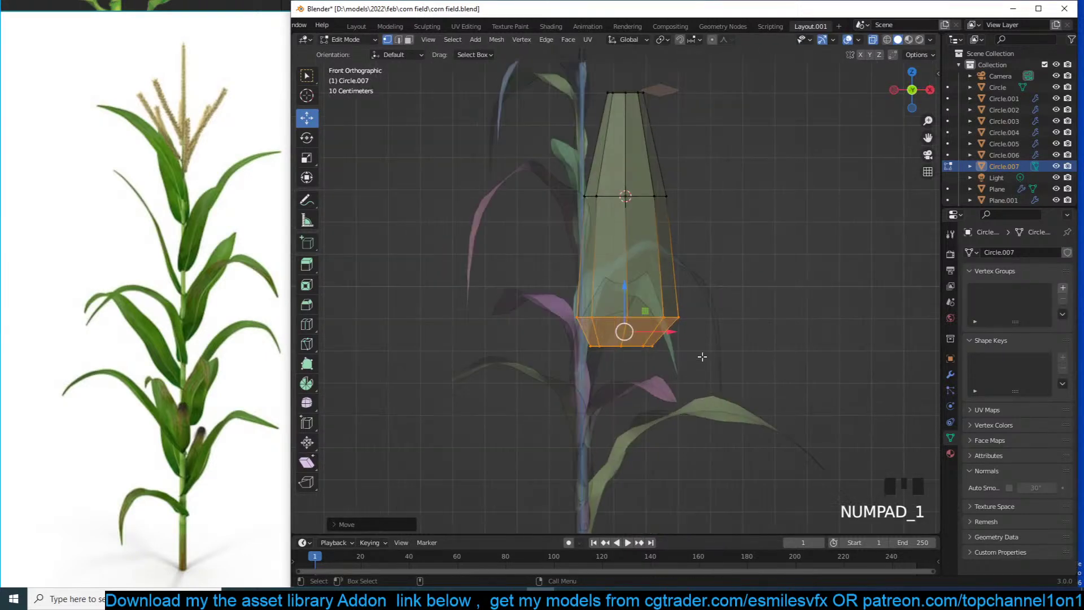
scroll(679, 337, up, 2)
drag(554, 346, 675, 365)
key(Tab)
scroll(673, 344, down, 3)
middle_drag(673, 345, 737, 364)
key(grave)
key(ctrl+s)
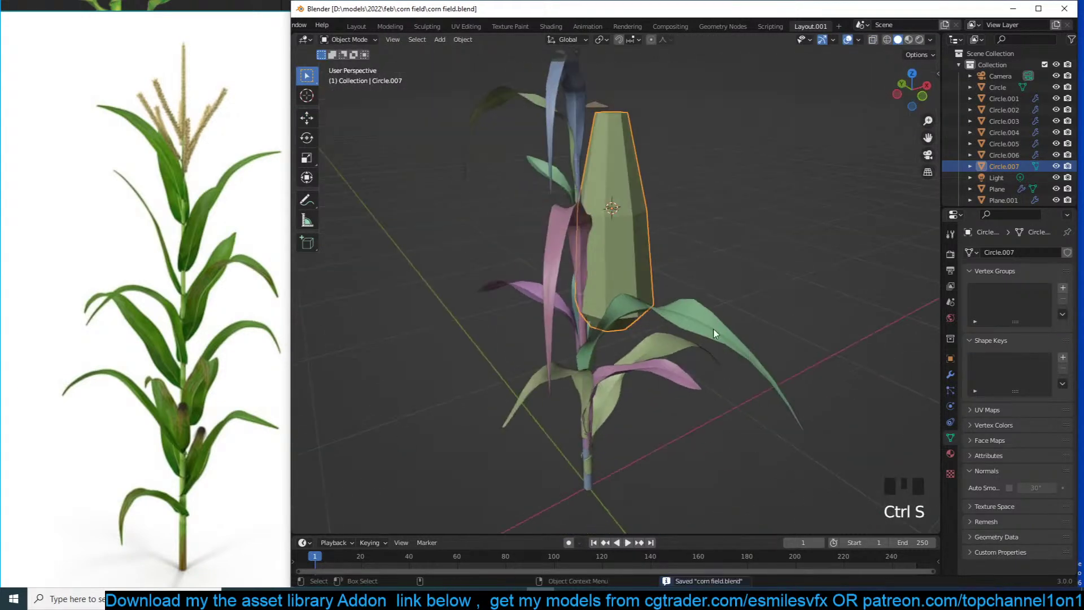
Bevel the ear's top edge loop about 0.18 m with 2 segments and scale the rounded cap along Z
key(Tab)
key(KP_Decimal)
key(2)
alt+click(630, 194)
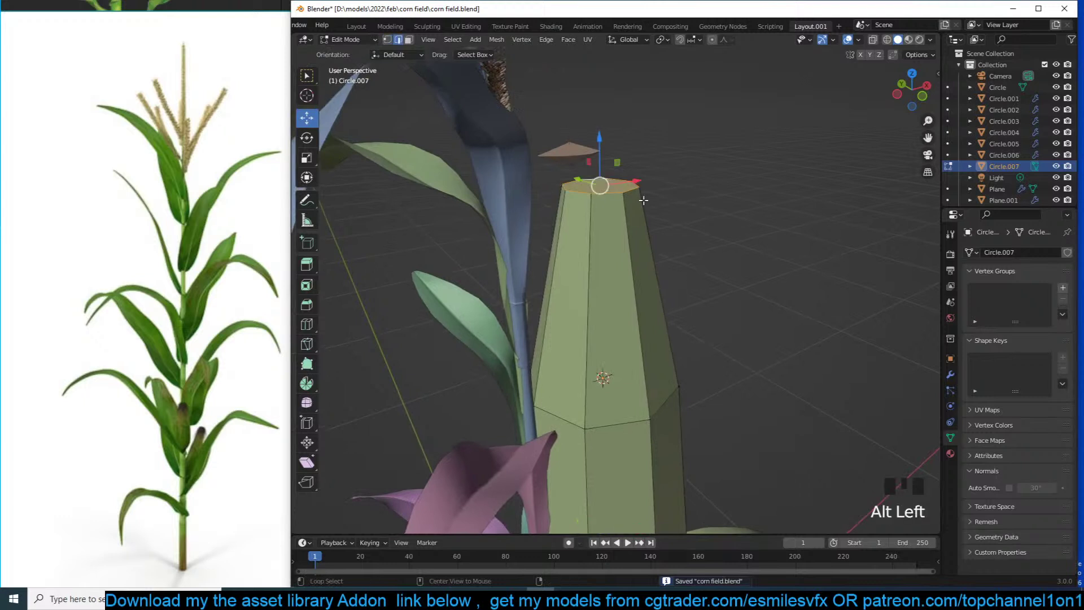
key(ctrl+b)
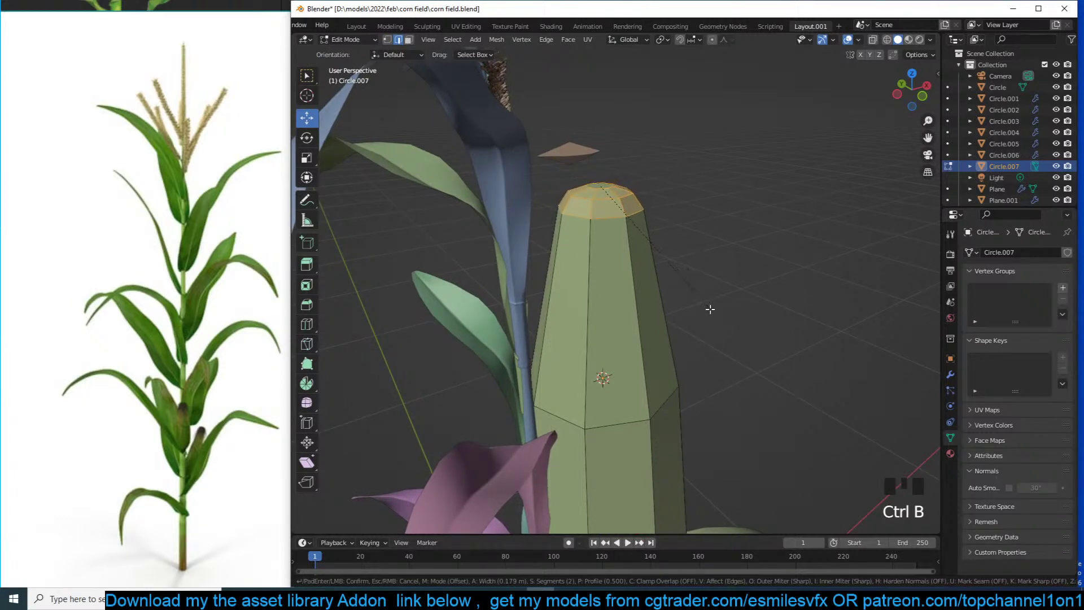
click(710, 311)
key(s)
key(z)
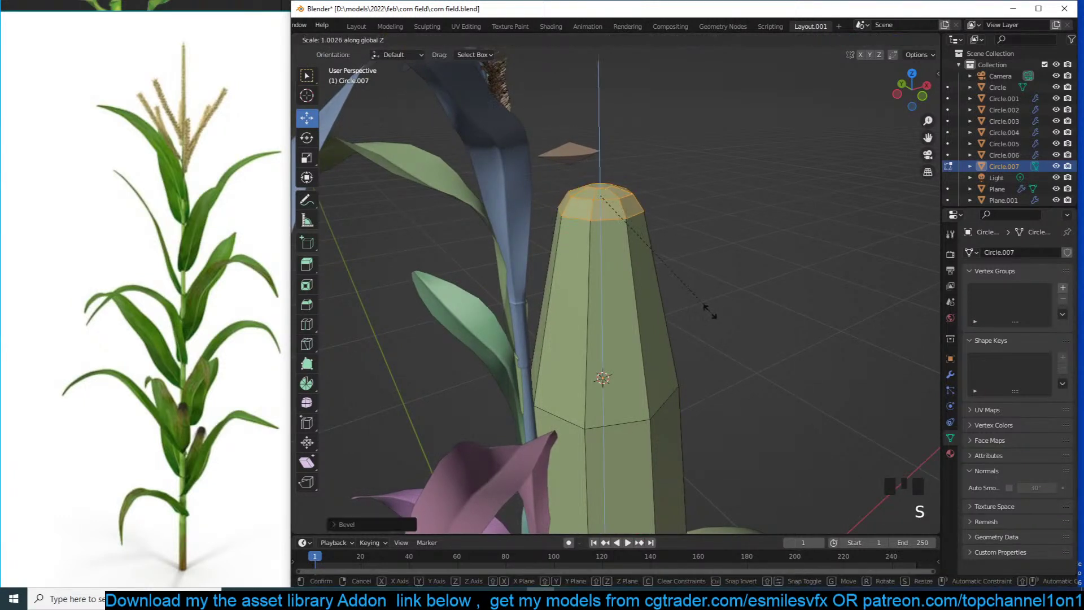
click(727, 365)
Apply smooth shading to the corn ear in Object Mode
key(Tab)
scroll(701, 334, down, 3)
key(KP_Decimal)
right_click(710, 239)
click(709, 238)
middle_drag(717, 298, 638, 256)
key(grave)
Add an edge loop around the lower middle of the ear and scale it up to round the body
key(Tab)
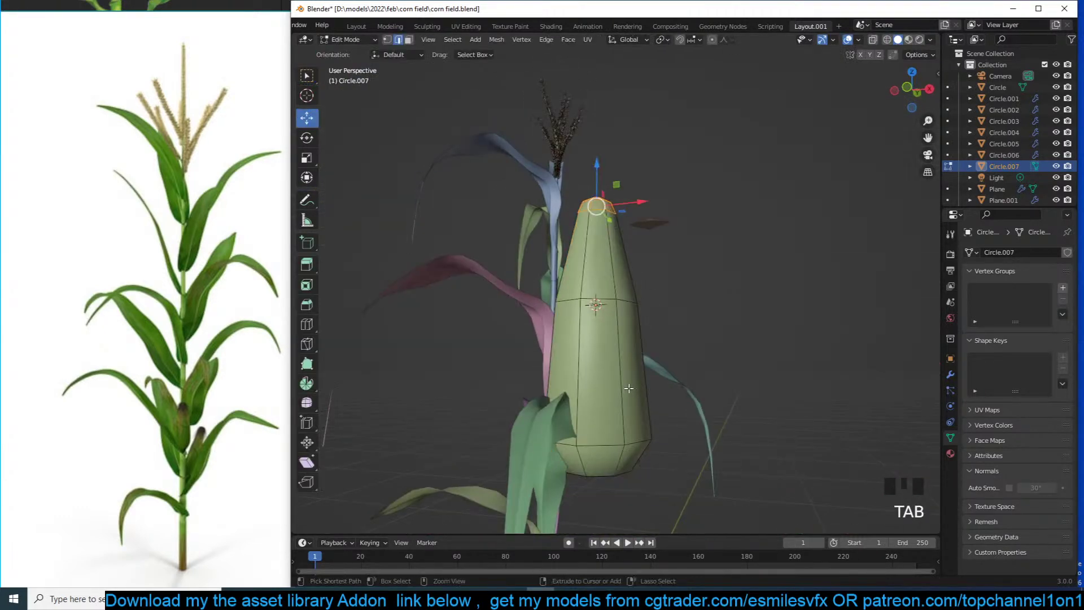
key(ctrl+r)
click(632, 379)
click(633, 377)
key(s)
click(647, 359)
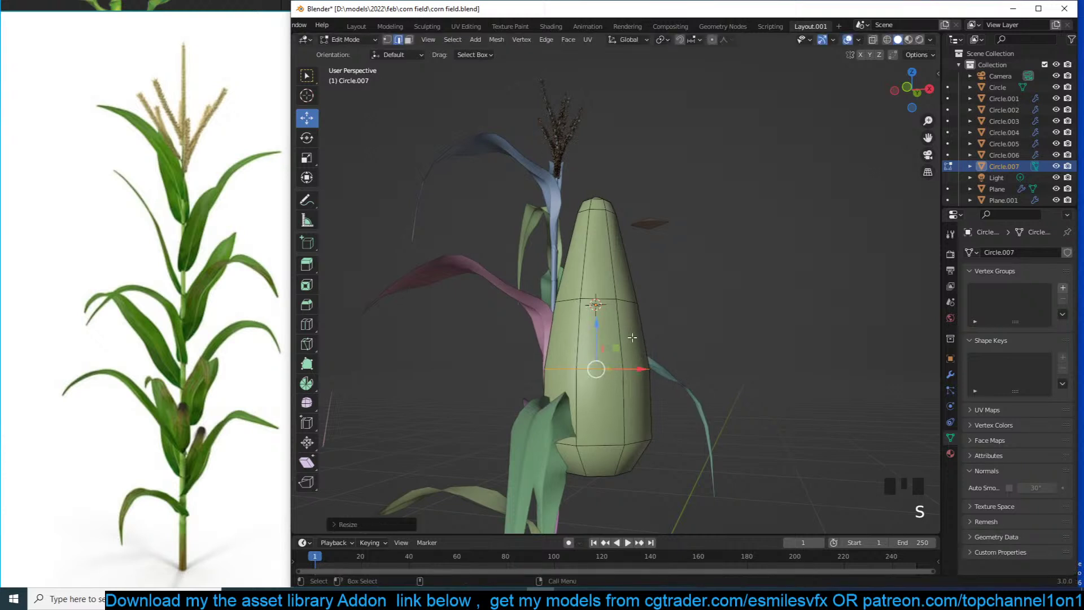
key(Tab)
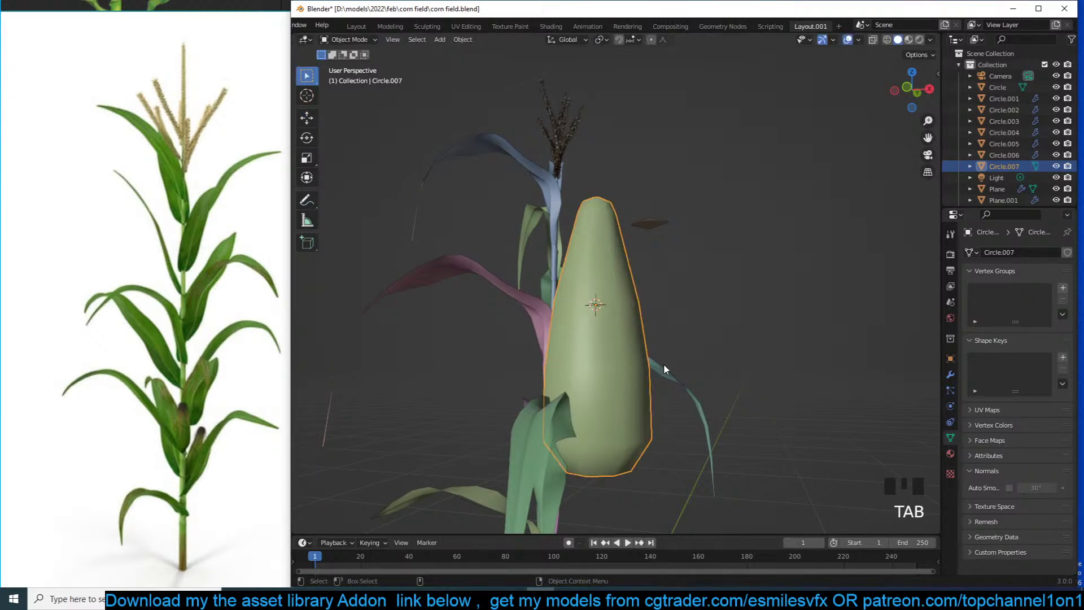
Scale the whole corn ear down to about 0.74 and move it farther away beside the stem
key(KP_1)
key(s)
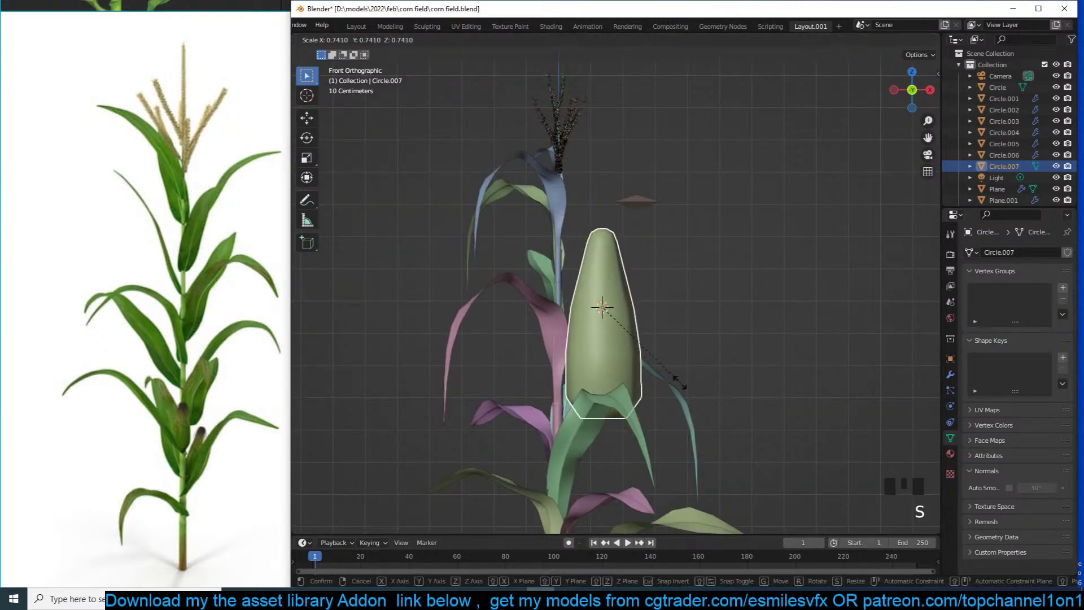
click(677, 389)
key(g)
click(769, 329)
Inset the ear's bottom face and push it outward along its normal
shift+middle_drag(746, 339, 668, 383)
scroll(668, 382, up, 2)
key(Tab)
middle_drag(621, 463, 599, 403)
key(3)
click(599, 403)
key(i)
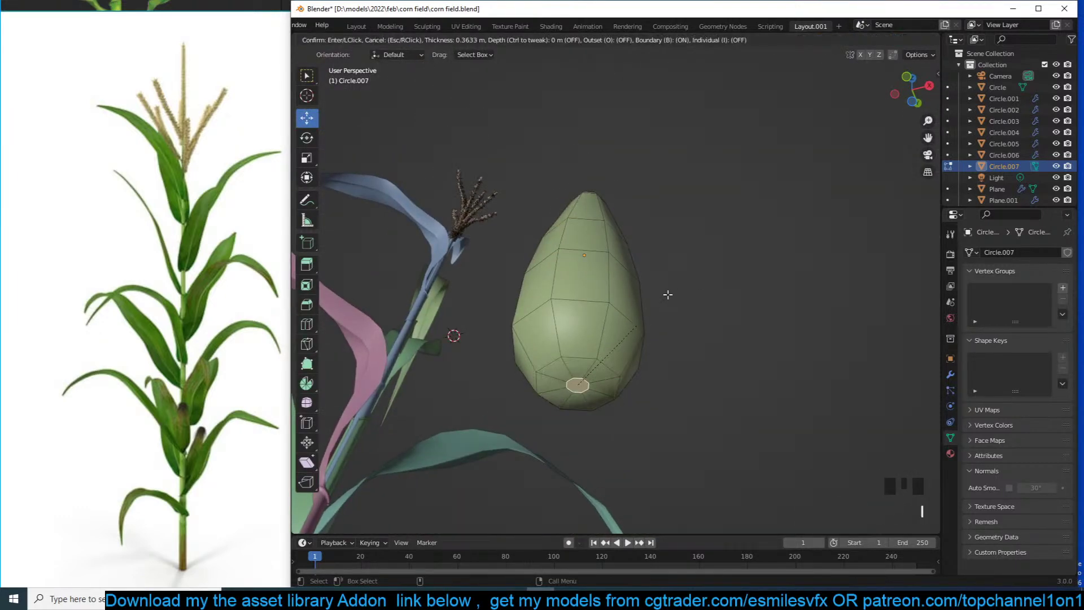
click(675, 291)
key(alt+s)
click(717, 213)
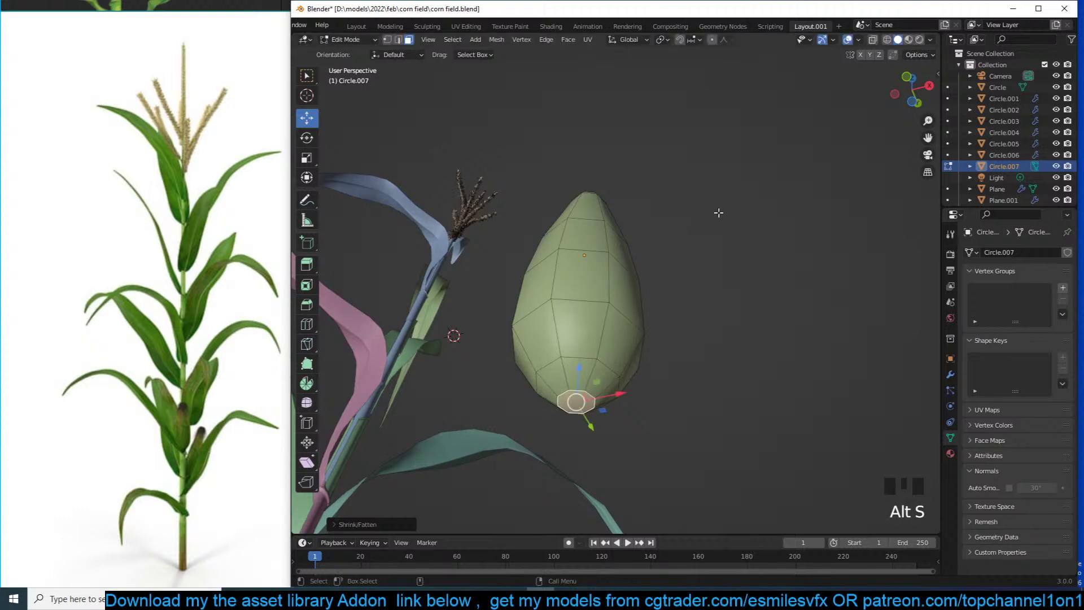
Select the two front columns of ear faces from below the tip cap to the base
key(KP_1)
click(582, 220)
shift+click(621, 215)
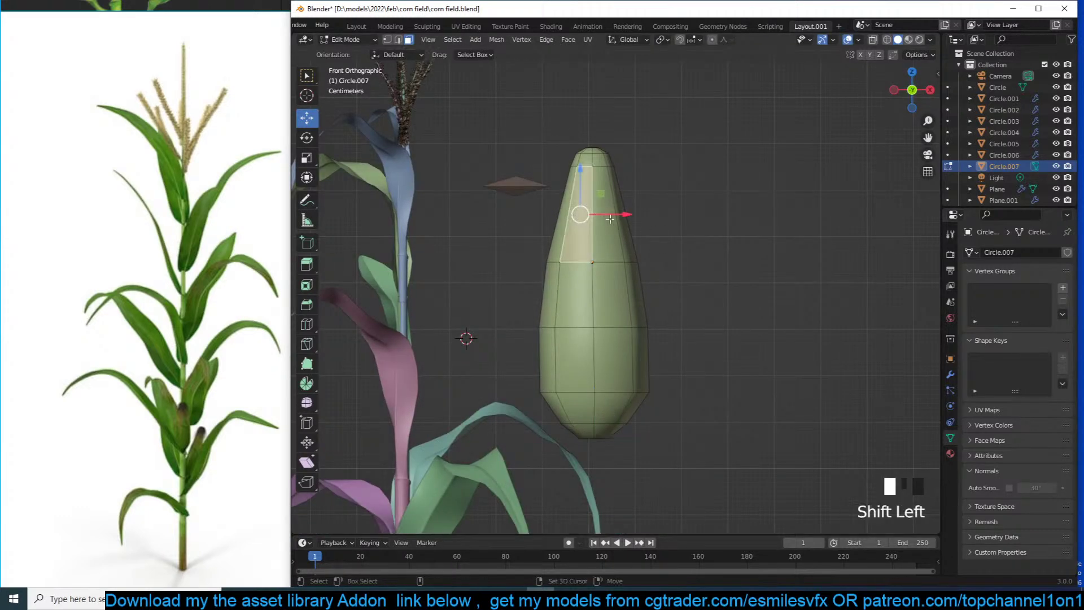
shift+click(618, 330)
shift+click(571, 319)
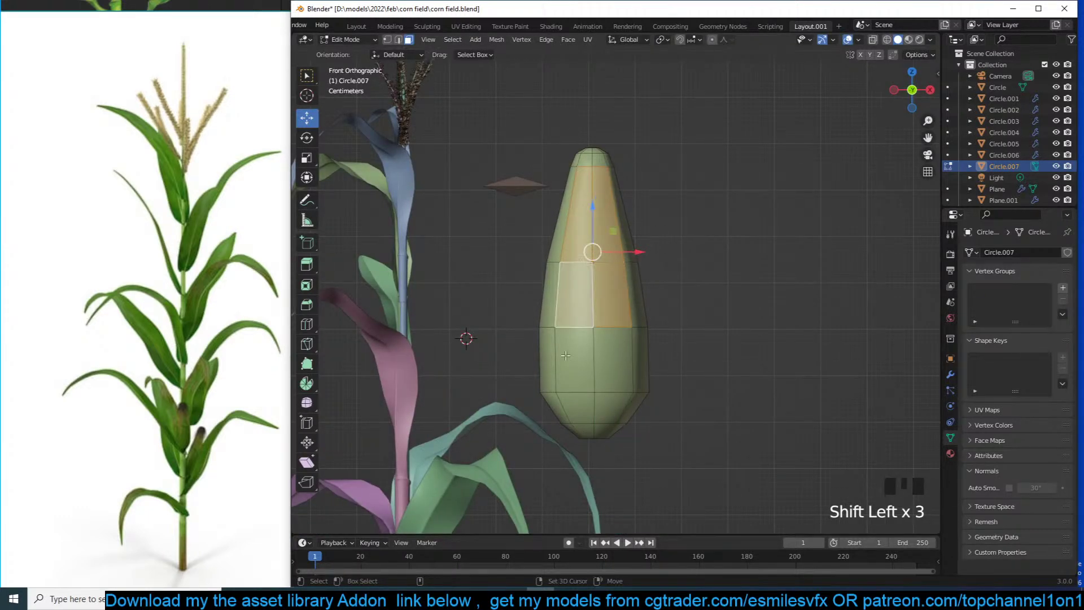
shift+click(582, 405)
shift+click(608, 406)
shift+click(609, 370)
shift+click(581, 367)
shift+click(588, 417)
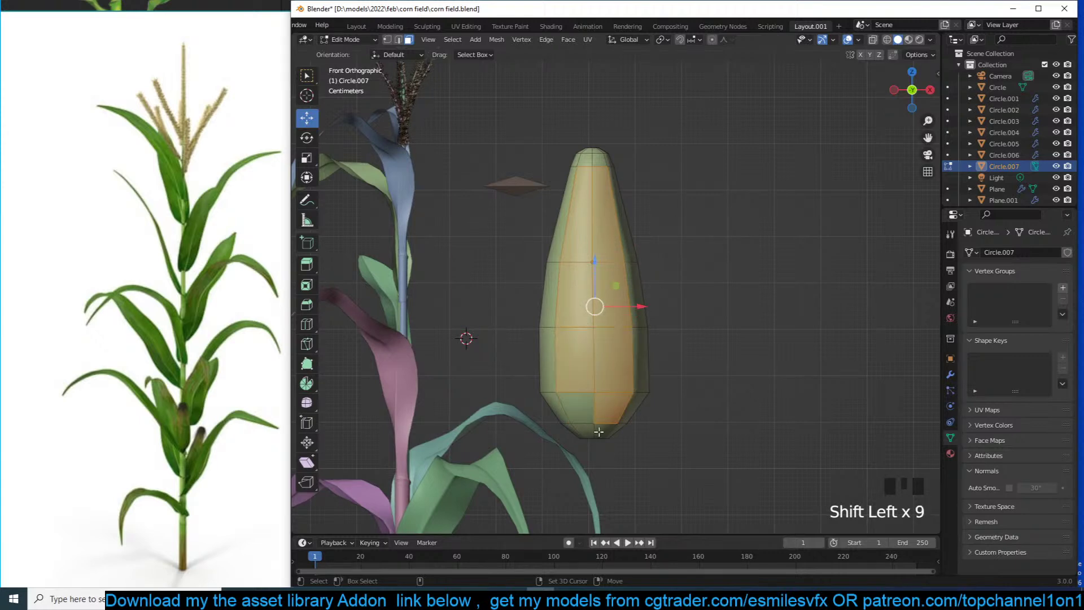
shift+click(588, 432)
shift+click(610, 430)
shift+click(592, 401)
Duplicate the selected front faces and offset the copy along its normals as a husk leaf
key(shift+d)
key(grave)
key(alt+s)
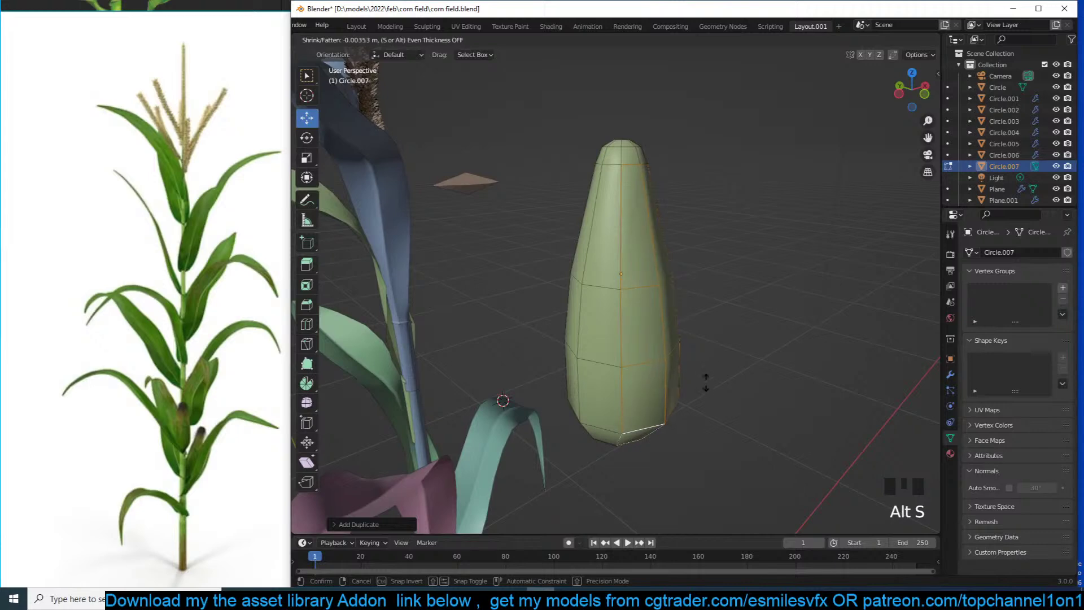
click(682, 337)
Pull the husk leaf's top edge away from the ear in the side view, extrude it farther outward and scale the tip
key(1)
alt+click(636, 168)
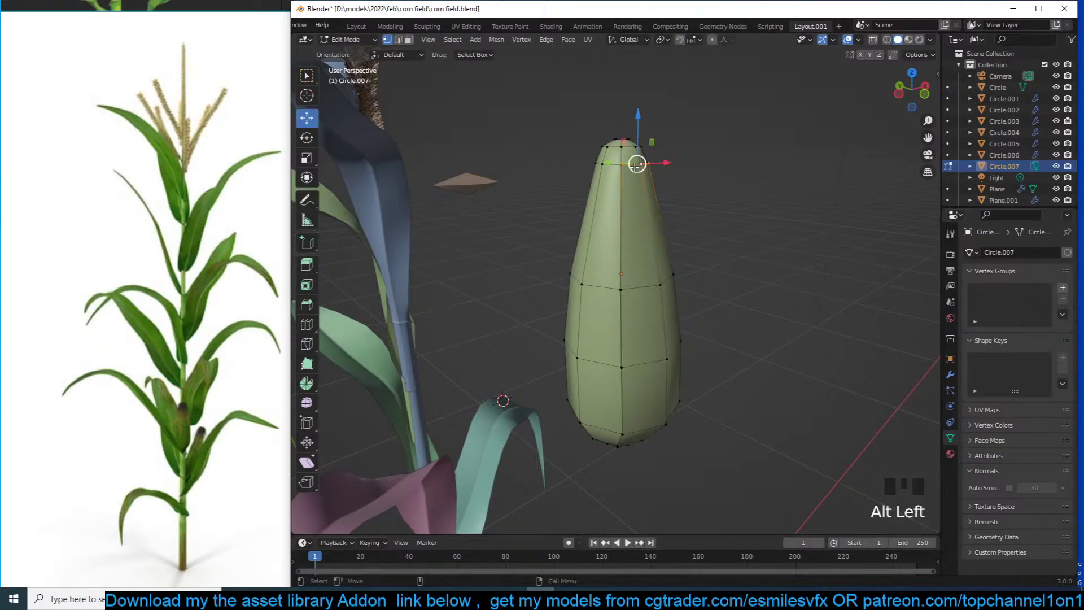
key(KP_1)
key(KP_3)
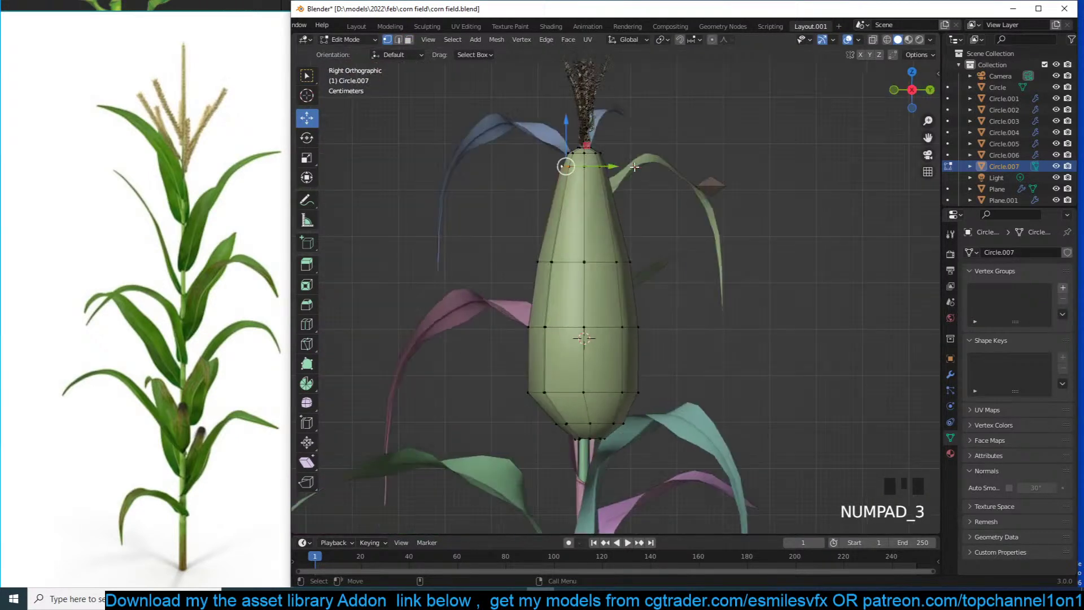
key(g)
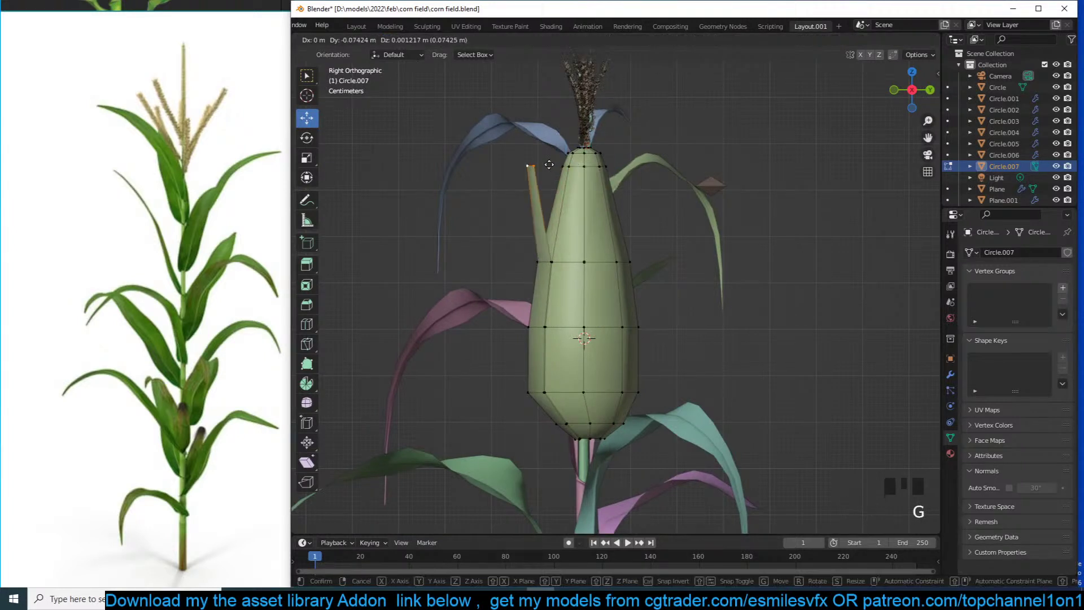
click(550, 165)
ctrl+right_click(464, 163)
key(s)
click(528, 214)
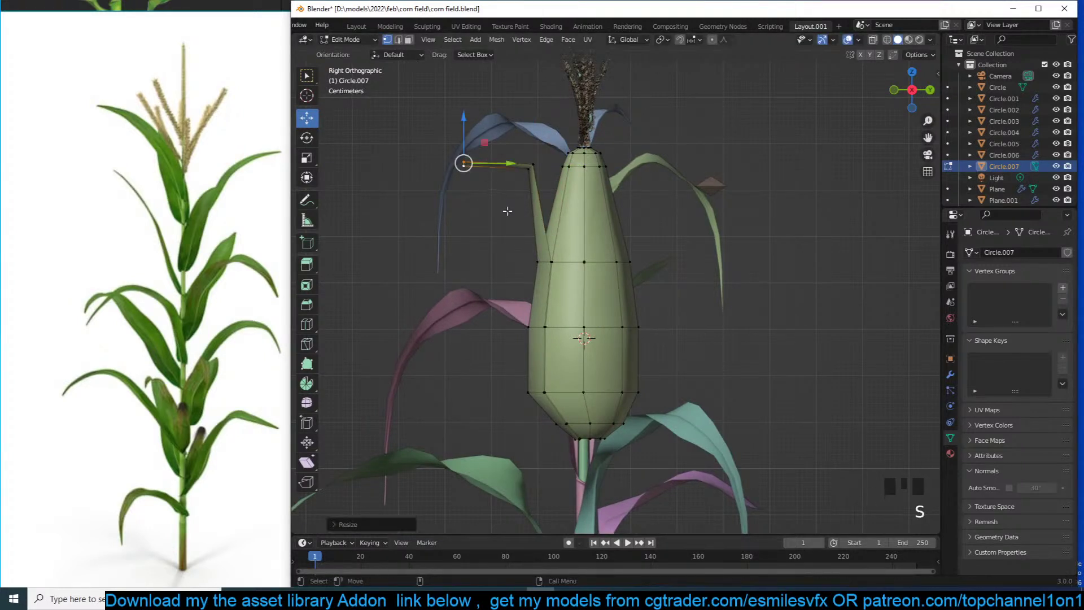
Move the husk leaf's bend vertices in see-through view to shape its outward curl
key(alt+z)
drag(513, 146, 491, 225)
key(ctrl+z)
click(527, 165)
key(g)
click(506, 223)
Add a level 2 Subdivision Surface to the ear and turn off see-through display
key(Tab)
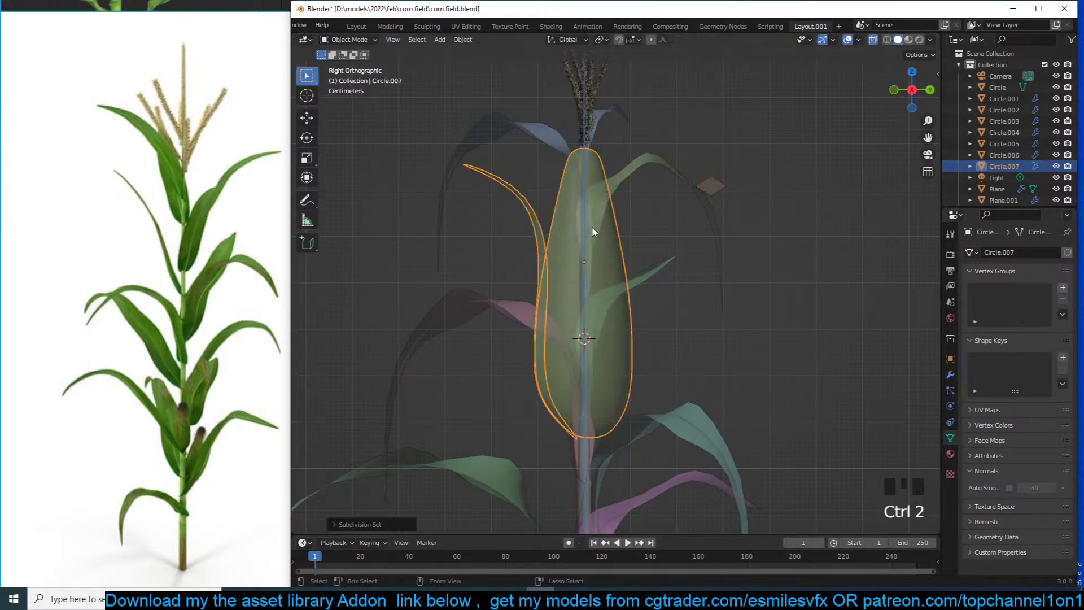
key(ctrl+2)
key(alt+z)
key(grave)
middle_drag(588, 230, 678, 251)
key(alt+a)
Select the linked husk leaf geometry and extrude its faces along their normals by about 0.07 m to thicken it
key(Tab)
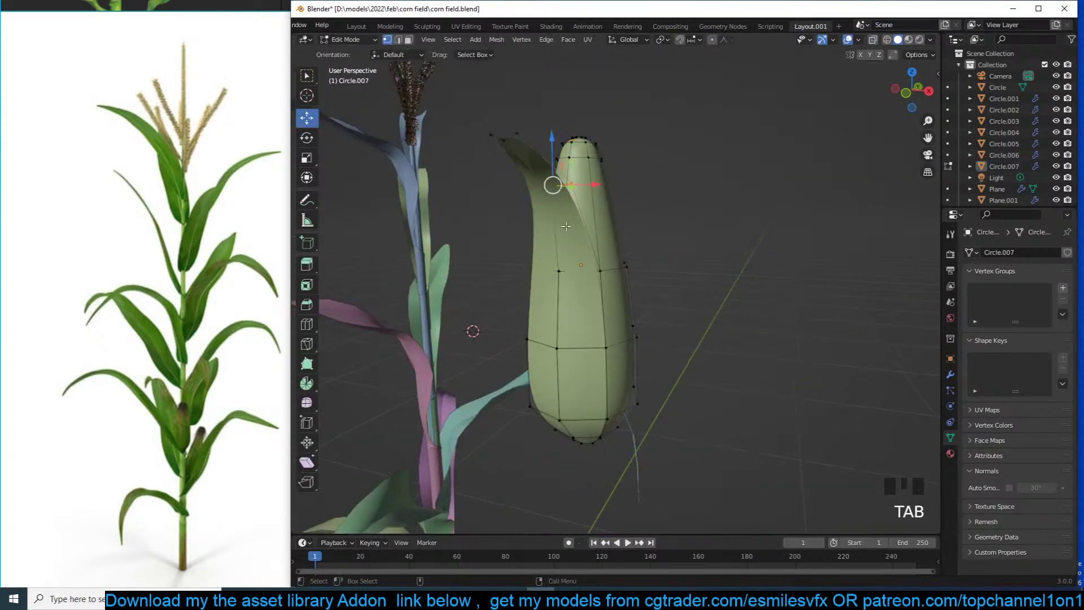
click(545, 184)
key(ctrl+l)
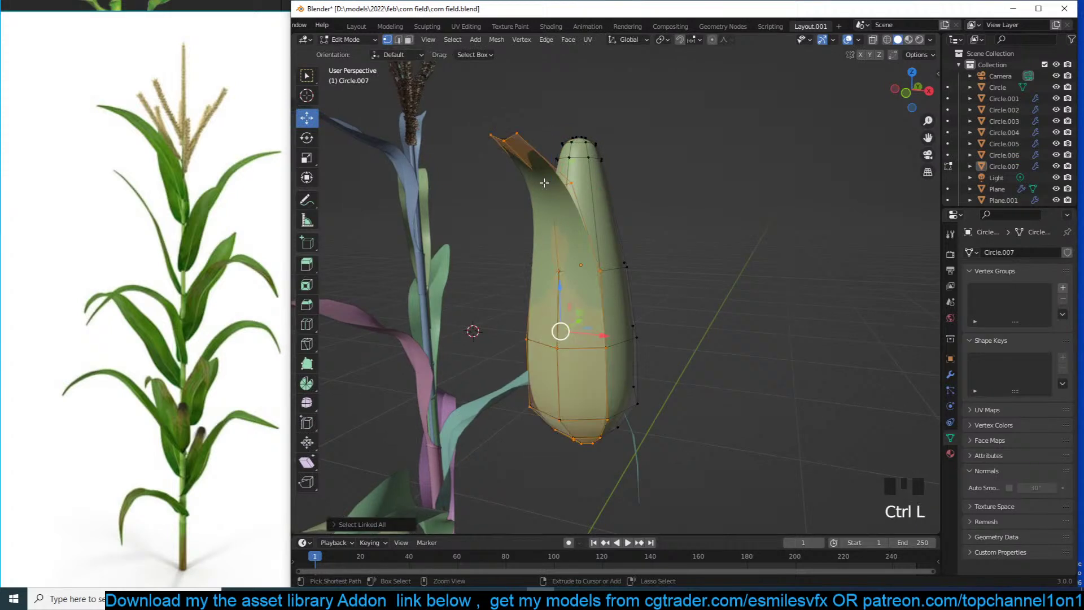
key(alt+e)
click(535, 193)
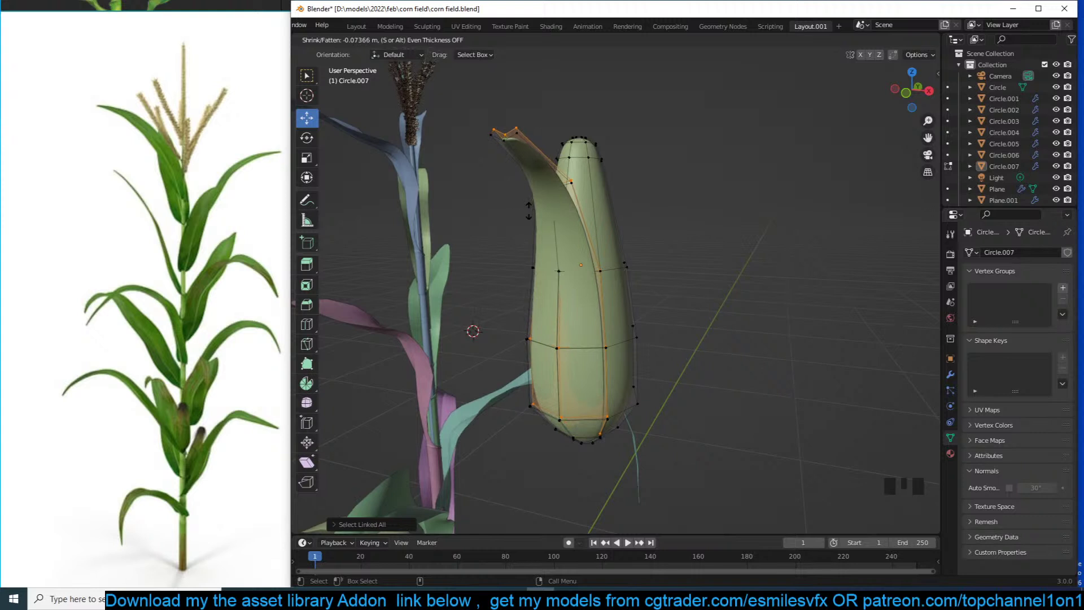
click(530, 212)
Scale the thickened husk leaf slightly along the global X axis, return to Object Mode and save the file
key(x)
key(grave)
key(s)
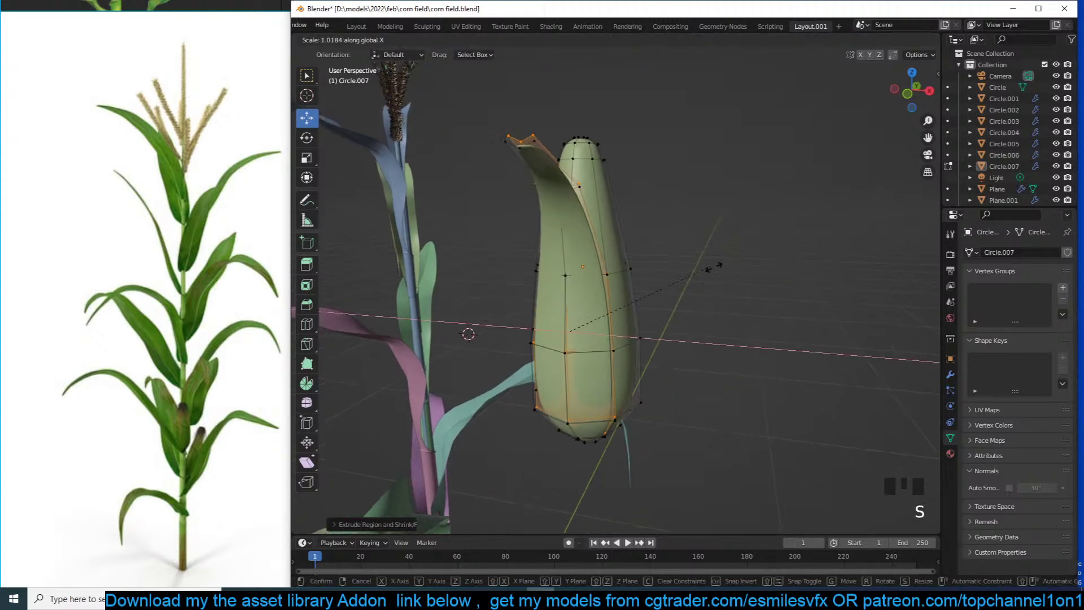
click(732, 268)
key(x)
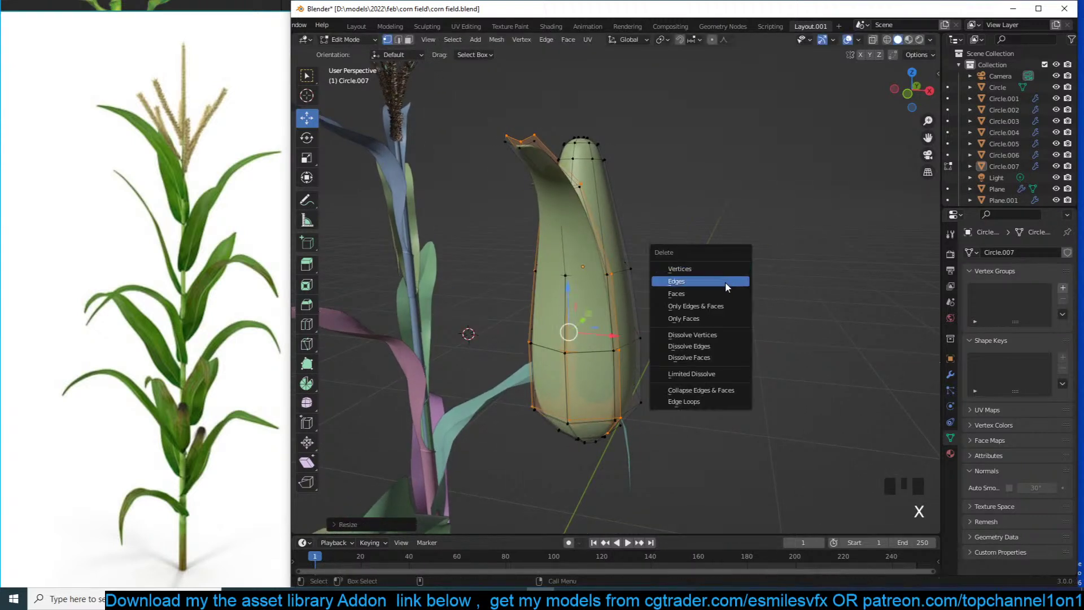
click(723, 292)
key(Tab)
key(grave)
scroll(630, 267, up, 2)
key(ctrl+s)
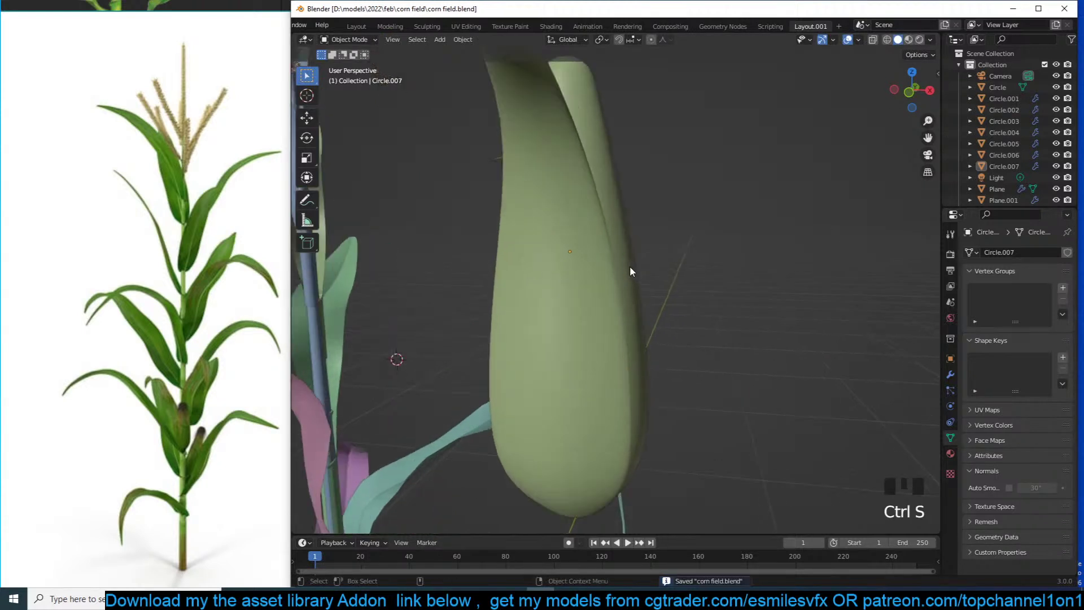
Select all linked geometry of the ear's husk leaf in Edit Mode and switch to the top view
click(629, 328)
scroll(629, 327, down, 3)
middle_drag(629, 327, 588, 337)
key(grave)
click(590, 333)
key(Tab)
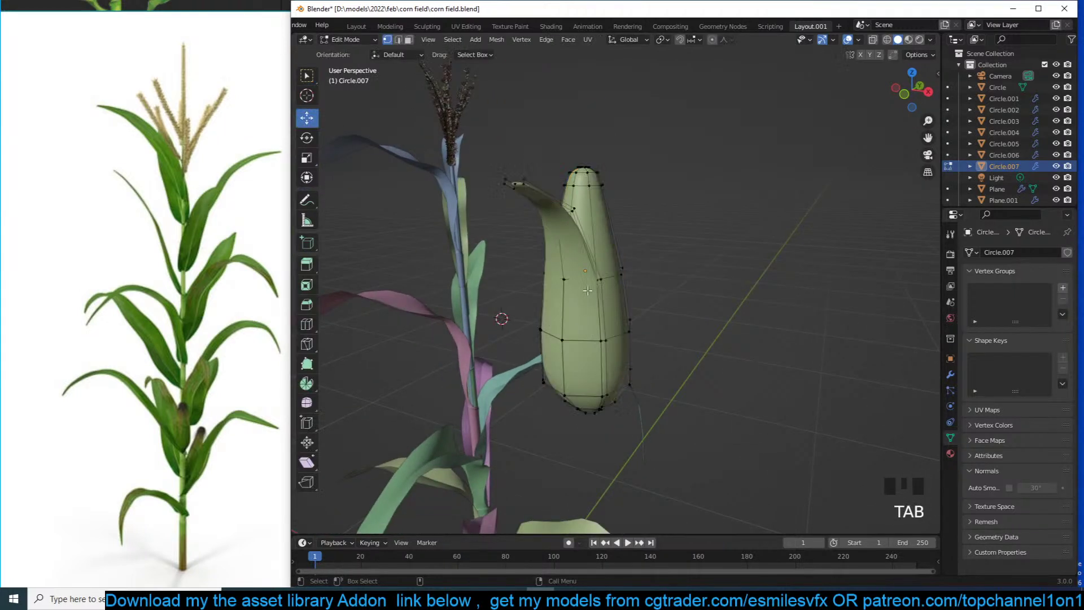
click(572, 277)
key(ctrl+l)
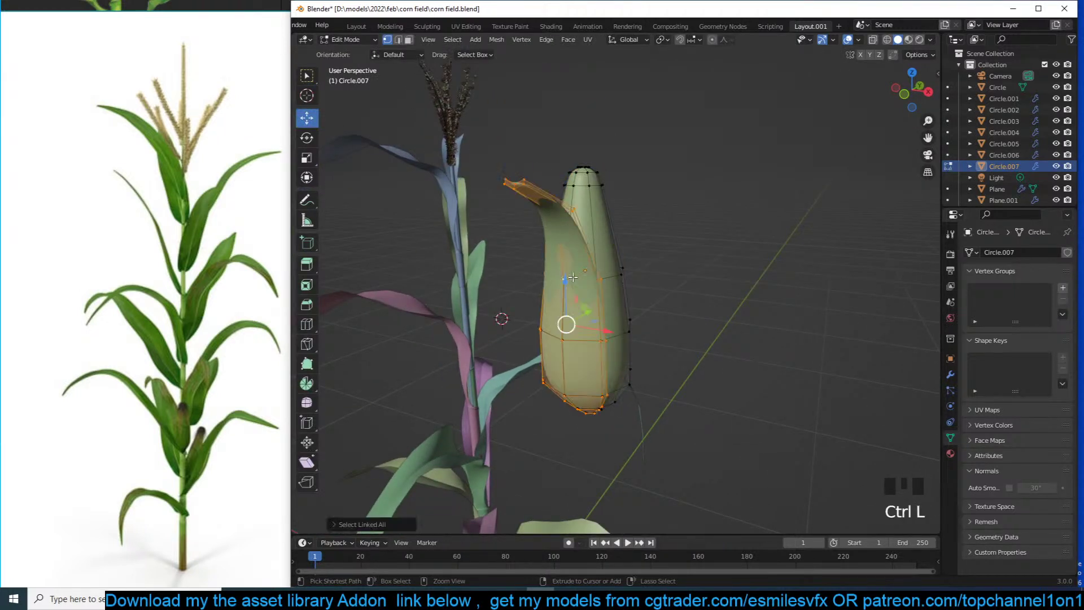
key(KP_7)
scroll(585, 316, up, 5)
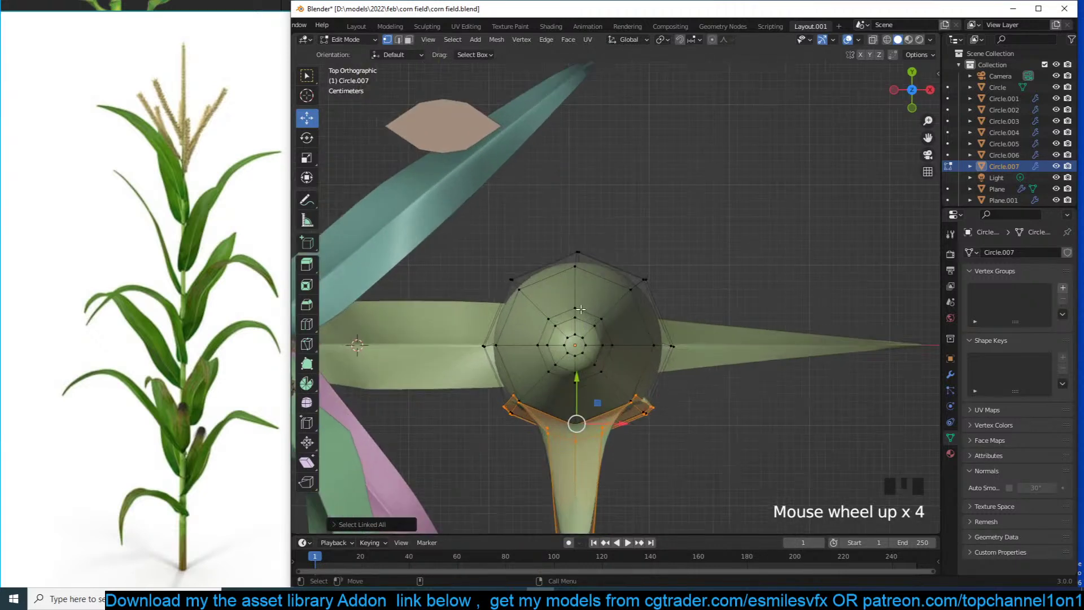
Snap the 3D cursor to the ear's origin and make it the transform pivot point
key(Tab)
key(shift+s)
click(583, 399)
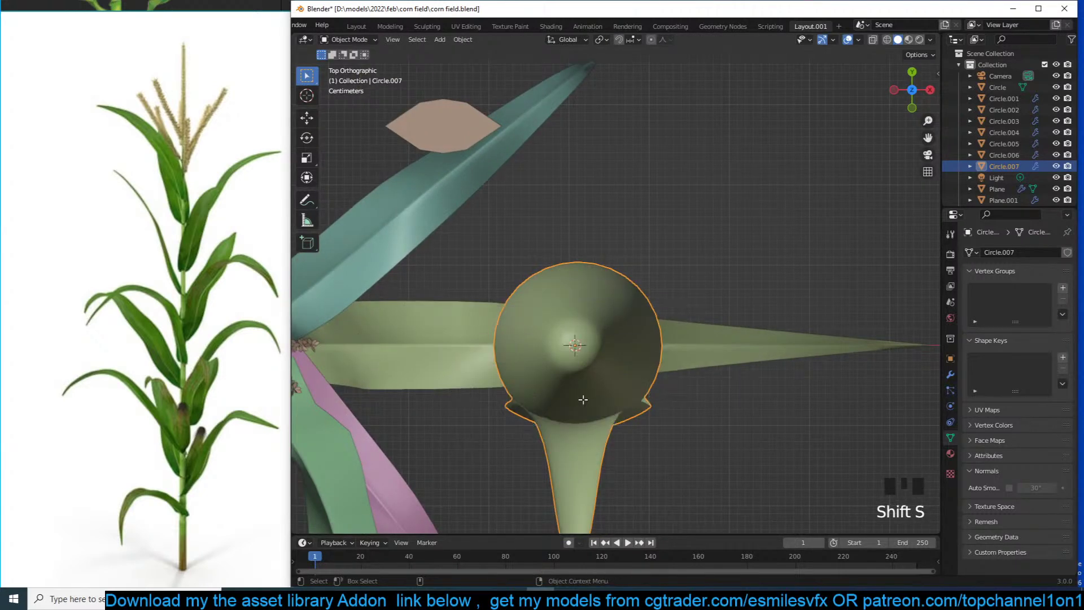
key(Tab)
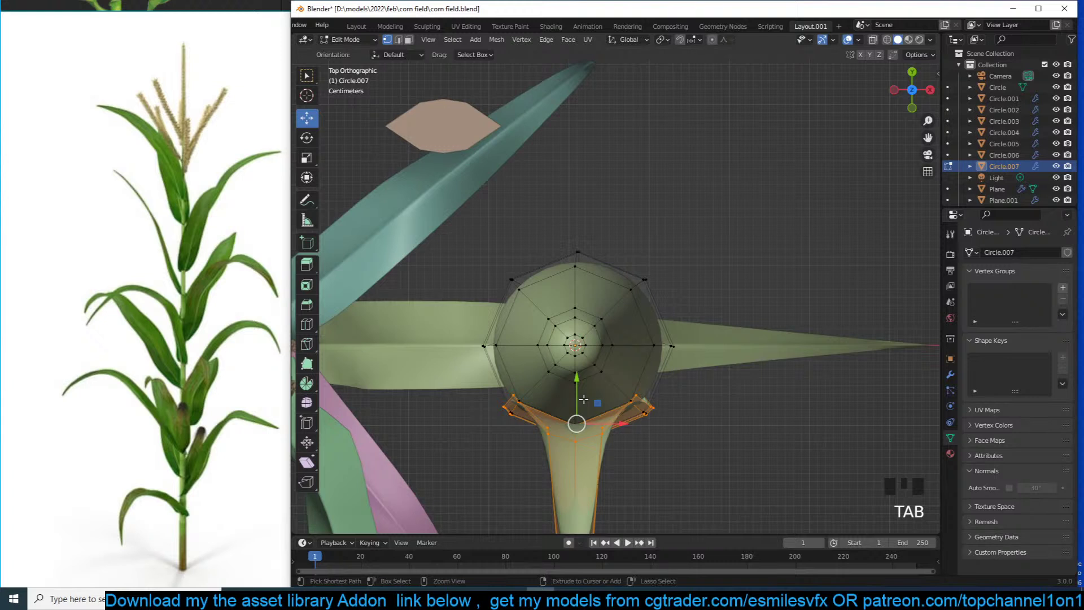
key(period)
click(682, 392)
Duplicate the husk leaf, rotate the copy around the ear, then tilt and shift it outward in the front view
key(shift+d)
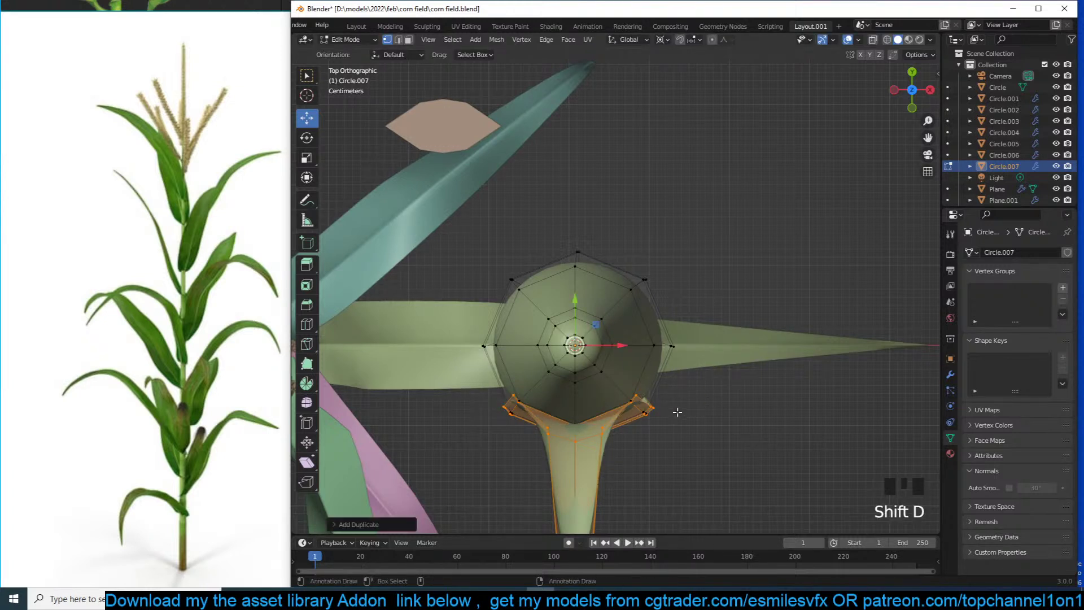
key(r)
click(751, 232)
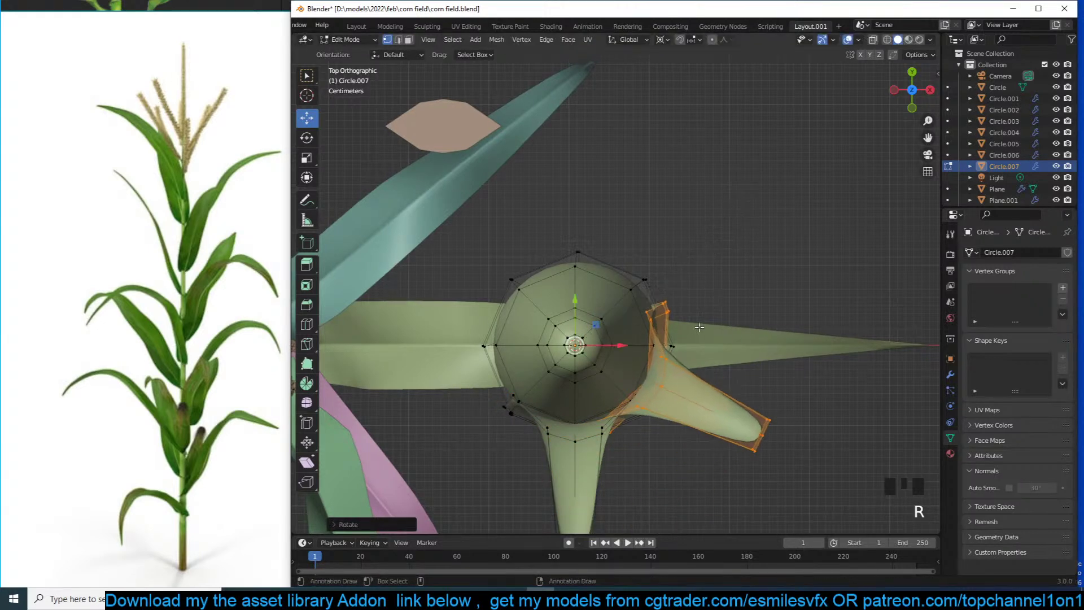
key(KP_1)
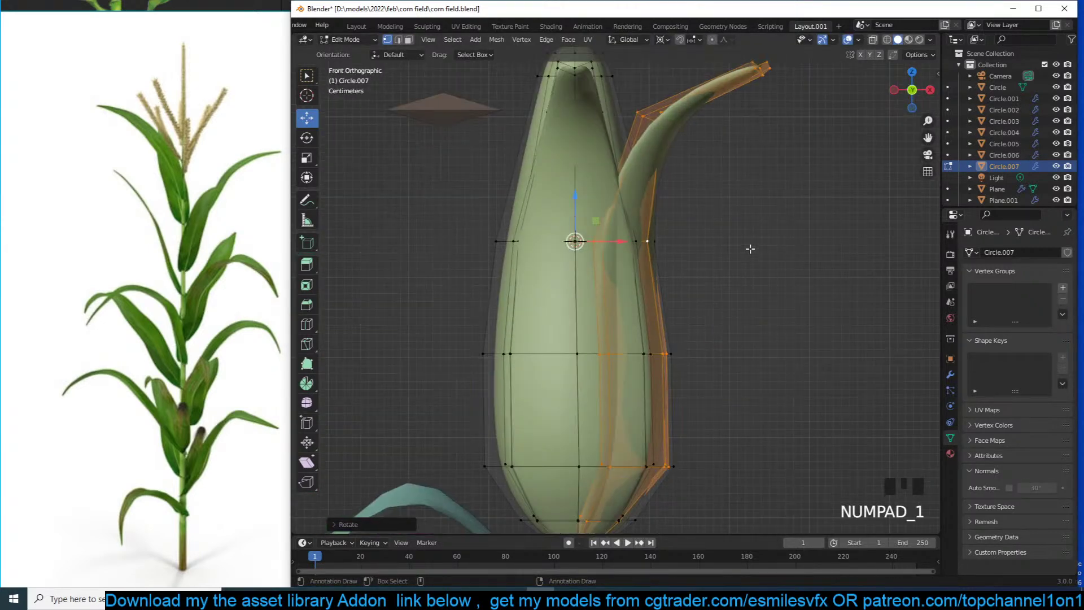
key(r)
click(786, 269)
key(g)
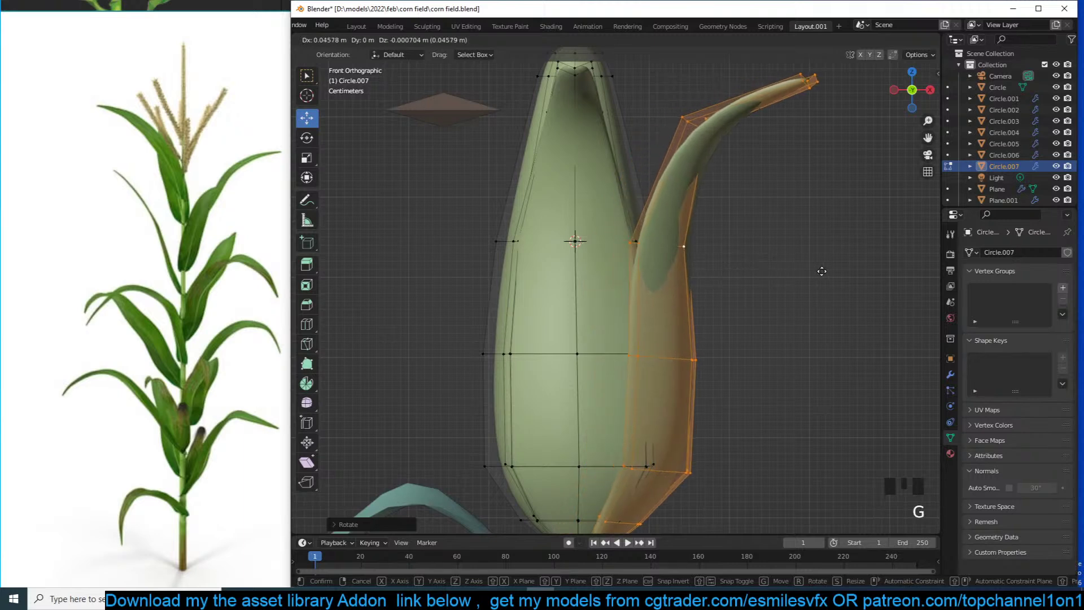
click(822, 271)
Duplicate the copied husk leaf in the top view and rotate and move it toward the next gap around the ear
key(KP_7)
key(shift+d)
click(723, 350)
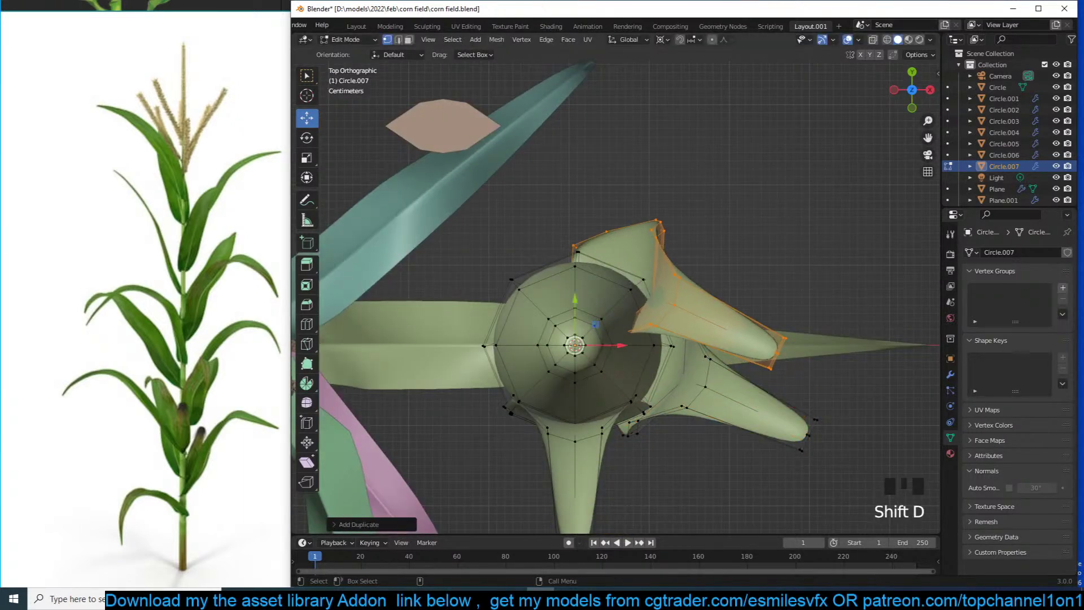
key(r)
click(424, 198)
key(g)
click(663, 221)
Refine the second leaf copy's rotation, position and scale so its base wraps against the ear
key(r)
click(734, 348)
key(g)
click(671, 290)
key(r)
click(672, 343)
key(g)
click(670, 343)
key(s)
click(718, 332)
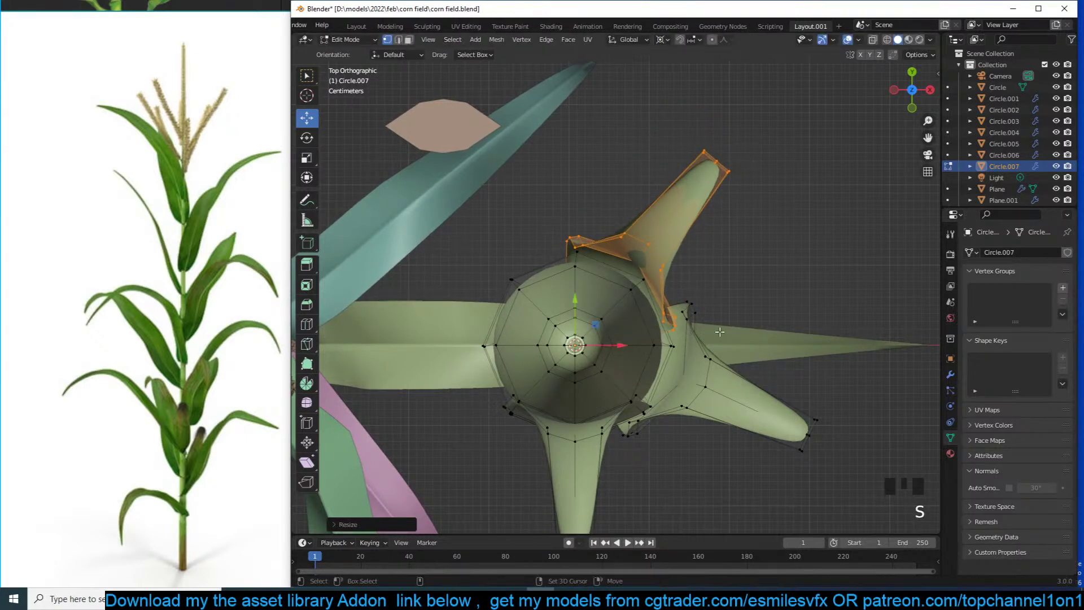
Duplicate a third husk leaf copy and rotate it about its own center to fit the ear's back-left side
key(shift+d)
click(678, 222)
key(r)
right_click(585, 299)
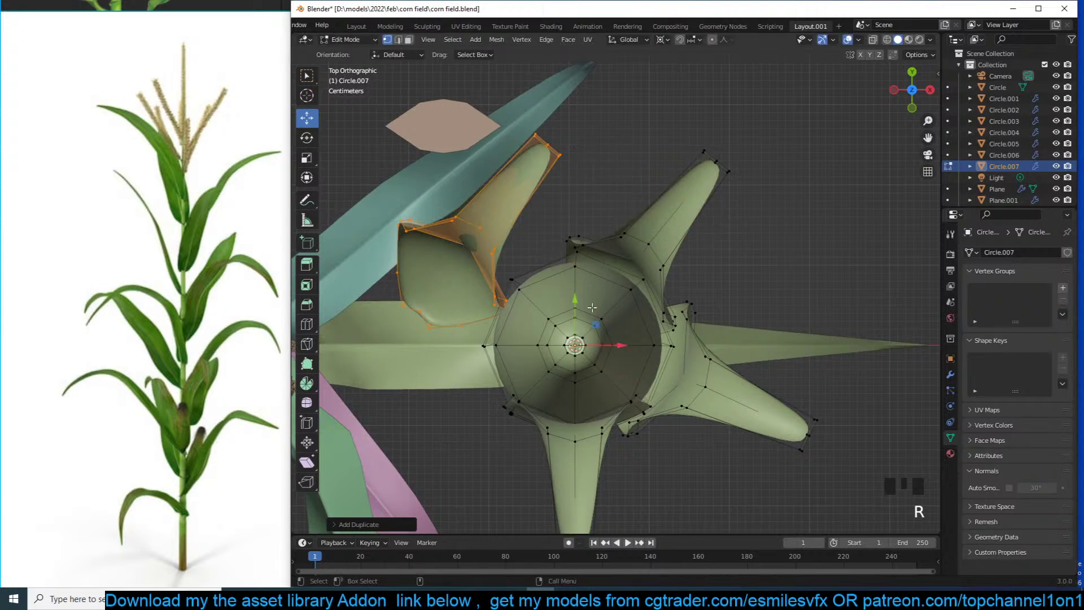
key(period)
click(562, 321)
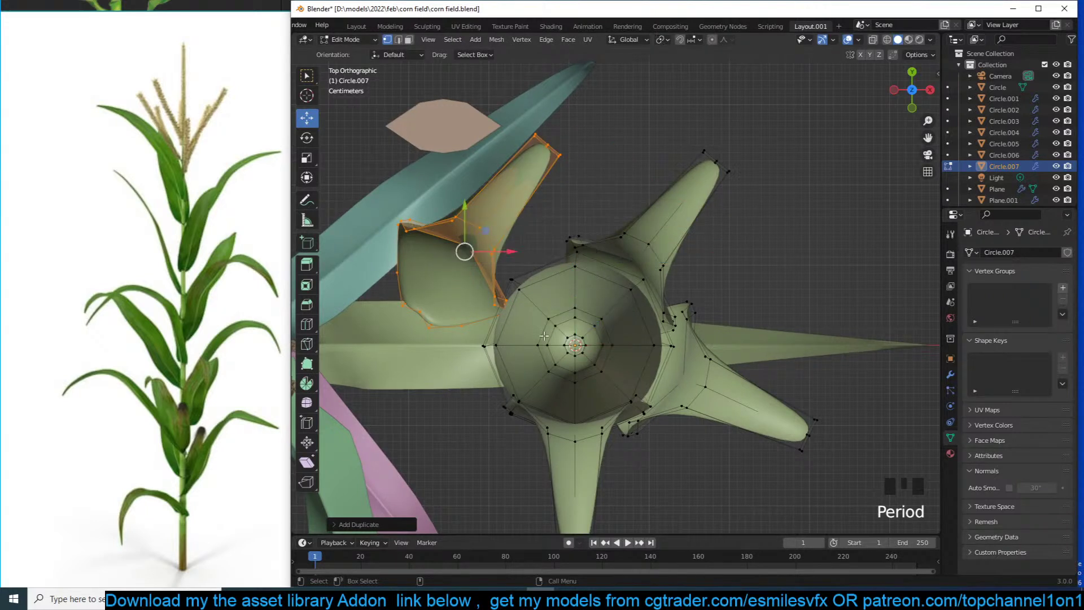
key(r)
click(464, 248)
key(g)
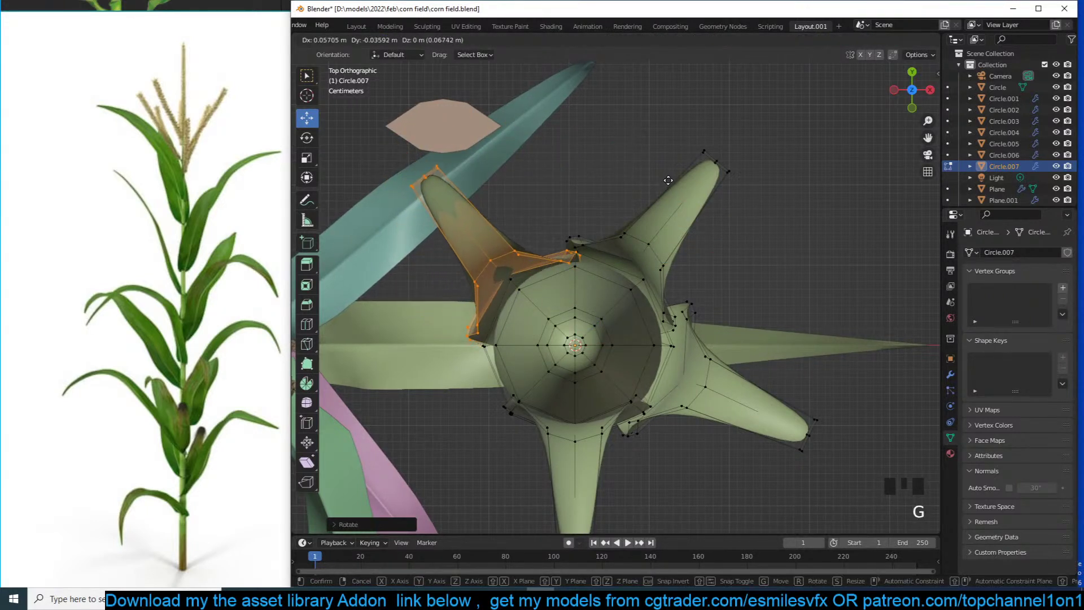
click(668, 180)
Duplicate a fourth husk leaf copy and rotate it to face outward from the ear's remaining open side
shift+middle_drag(639, 271, 660, 223)
key(shift+d)
click(611, 308)
key(r)
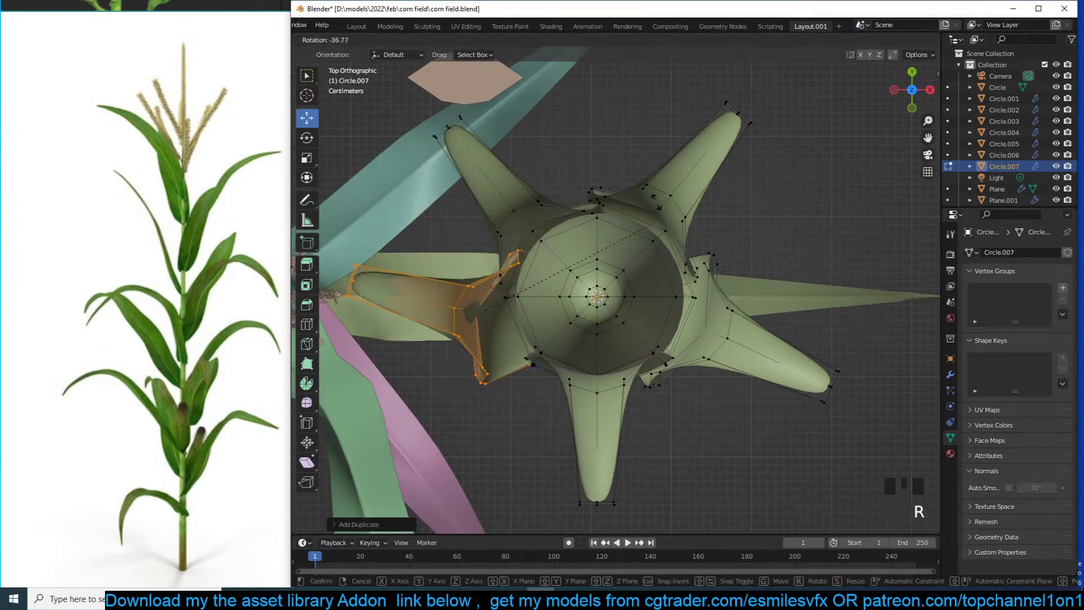
click(631, 207)
key(r)
click(652, 275)
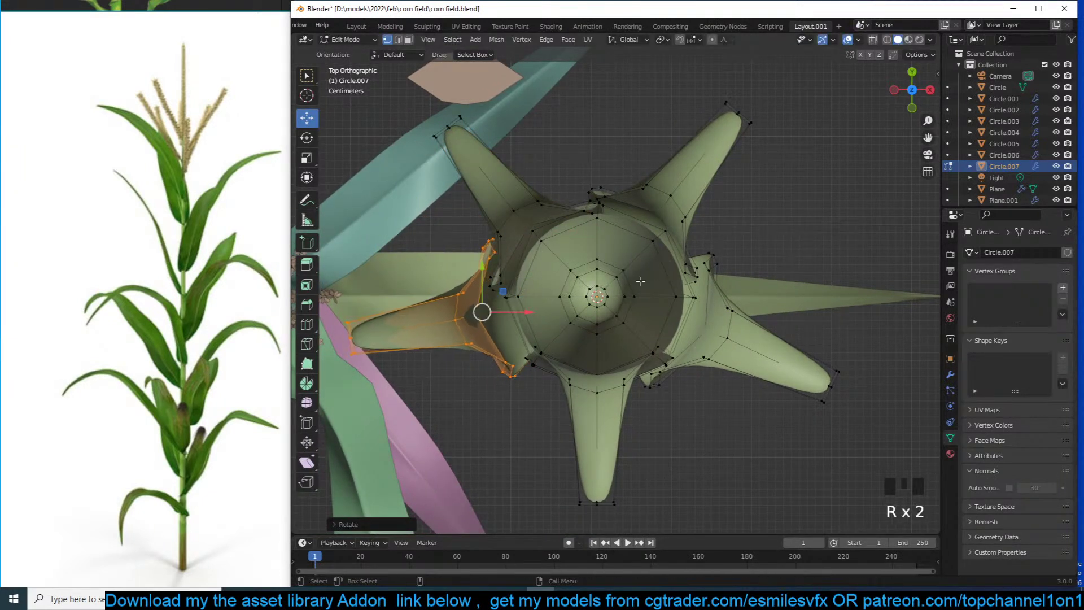
Move and rotate the fourth leaf copy snug against the ear, then check the husk from several angles in Object Mode
key(g)
click(650, 305)
key(r)
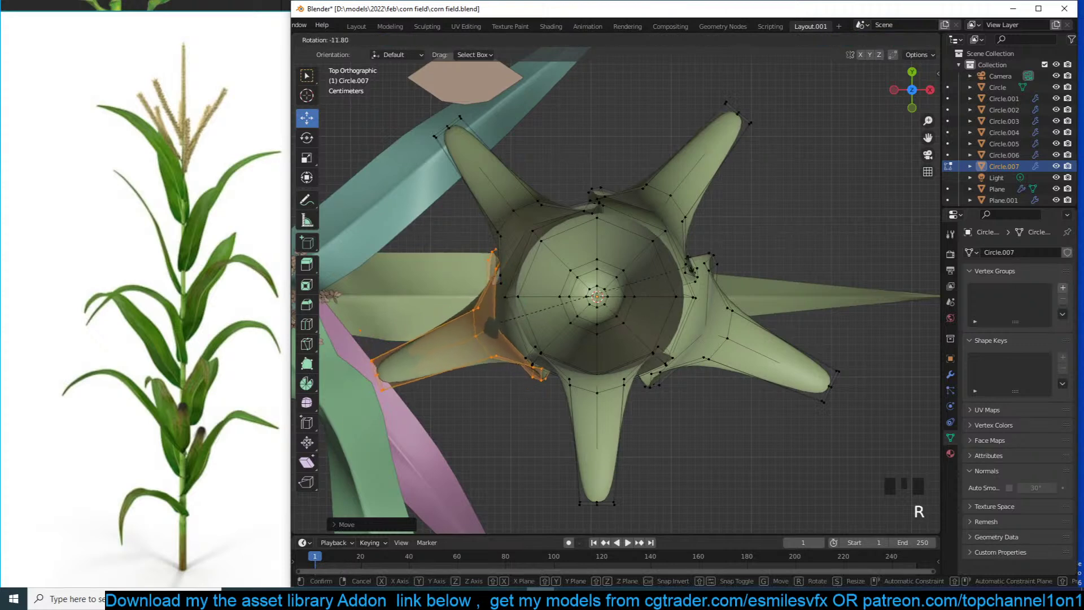
click(690, 254)
key(g)
click(695, 262)
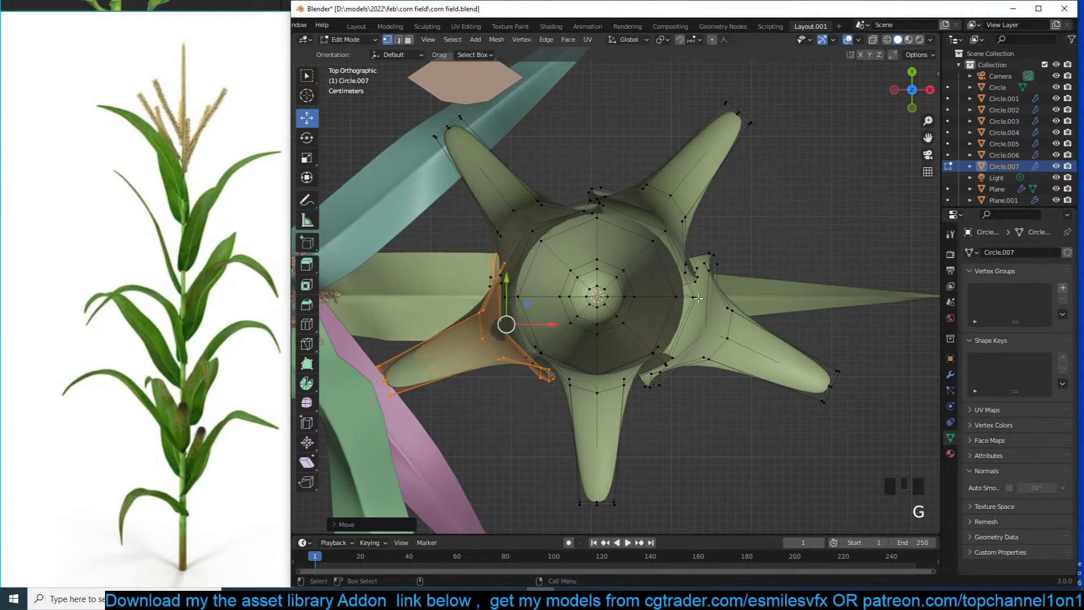
key(Tab)
key(grave)
middle_drag(711, 363, 682, 213)
key(grave)
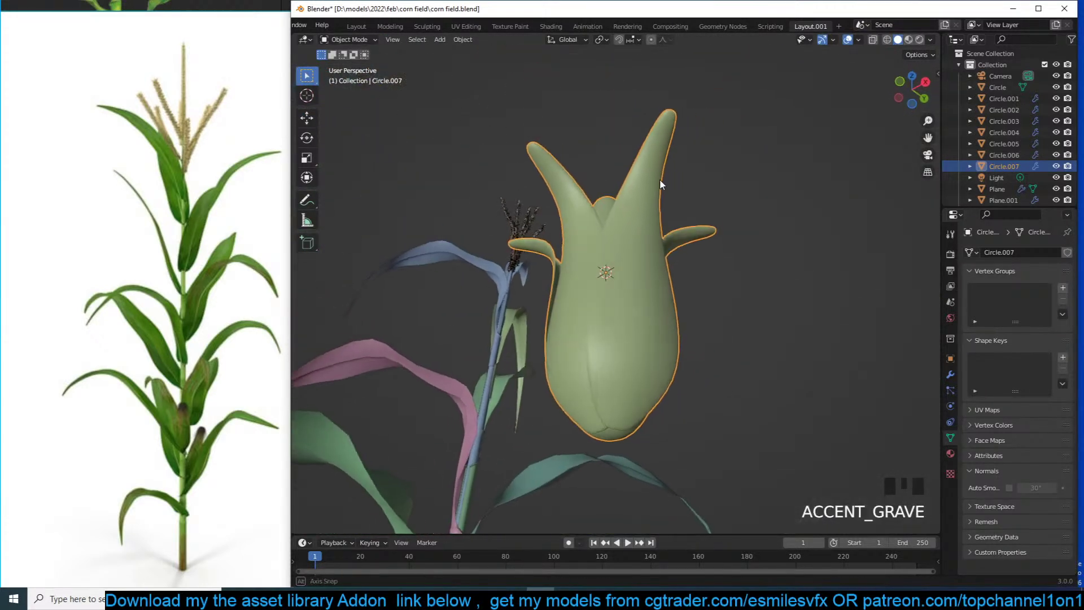
key(grave)
key(grave)
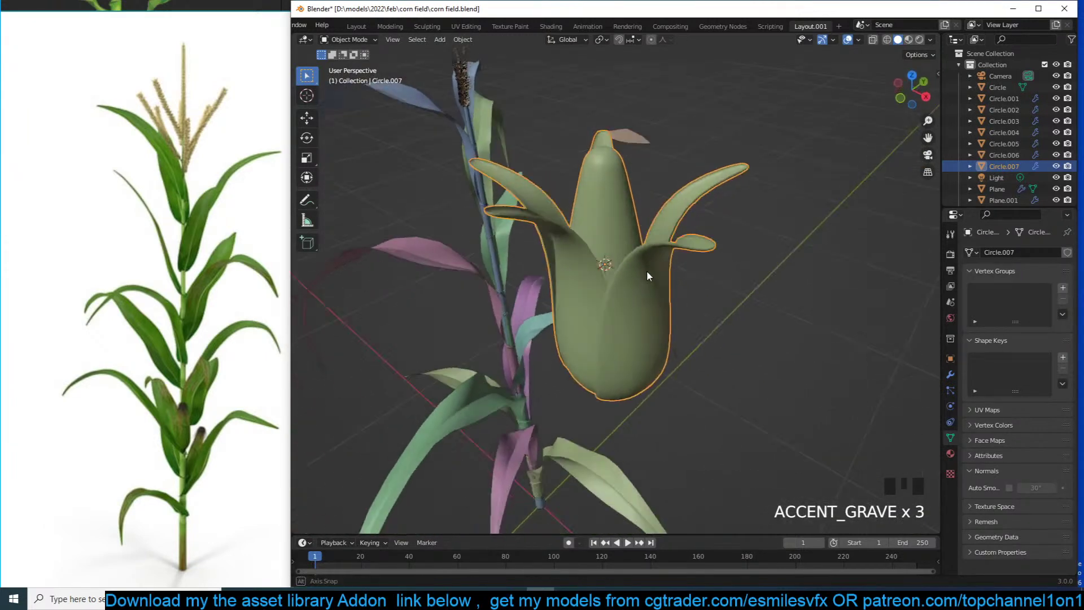
Select a patch of neighboring side faces on the ear between the husk leaves and duplicate it in place
key(Tab)
key(grave)
key(3)
key(grave)
shift+click(604, 286)
shift+click(604, 286)
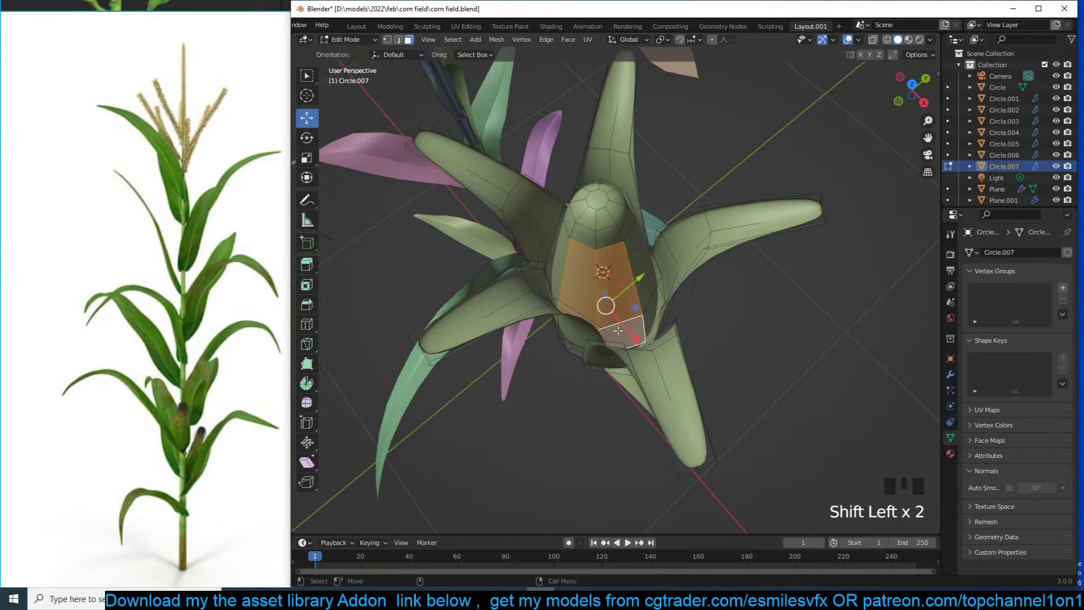
key(grave)
shift+click(573, 325)
key(grave)
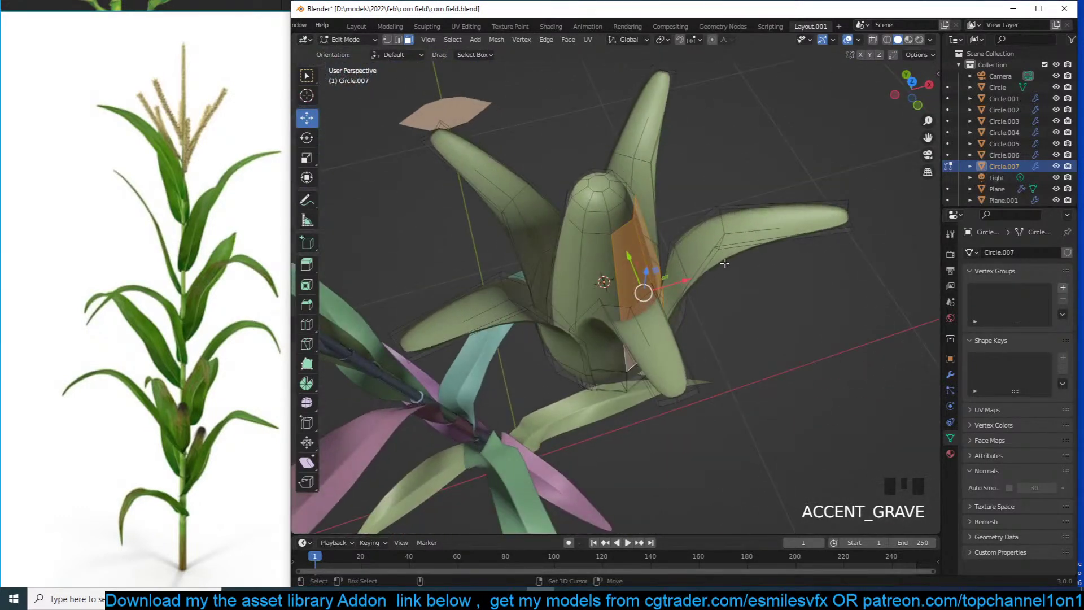
key(shift+d)
Select the top edge of the duplicated ear patch in vertex mode and adjust it along its normals with Shrink/Fatten
key(1)
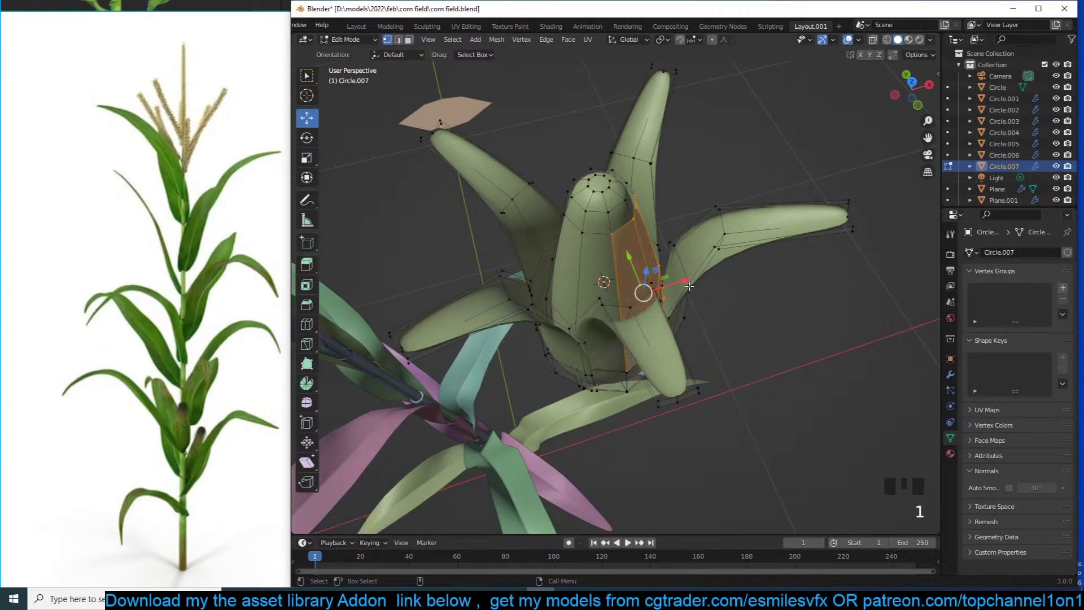
alt+click(654, 240)
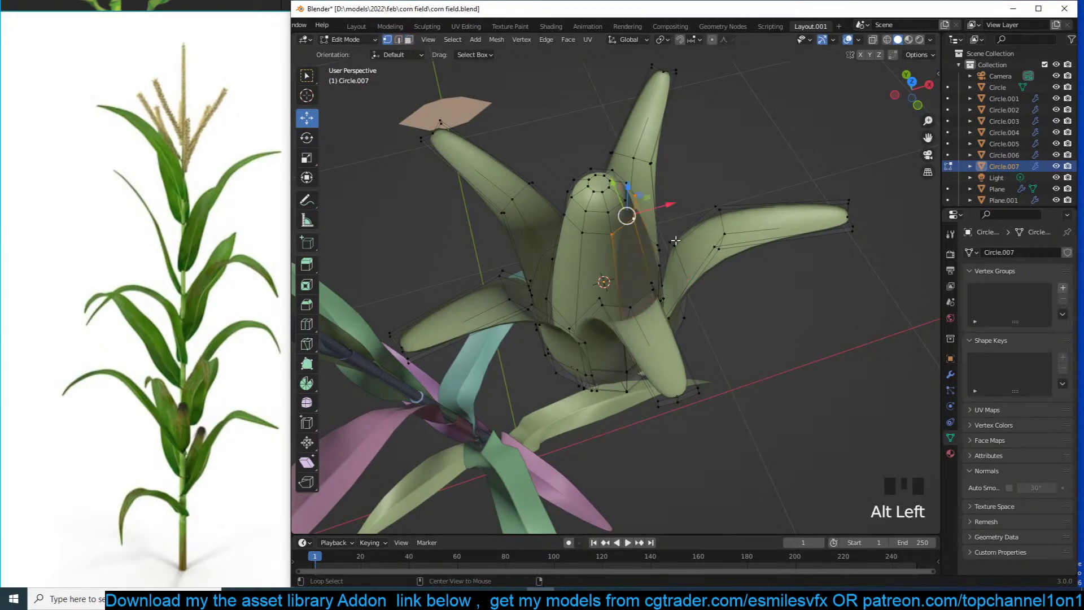
key(alt+s)
click(642, 210)
key(grave)
middle_drag(638, 206, 527, 171)
key(Tab)
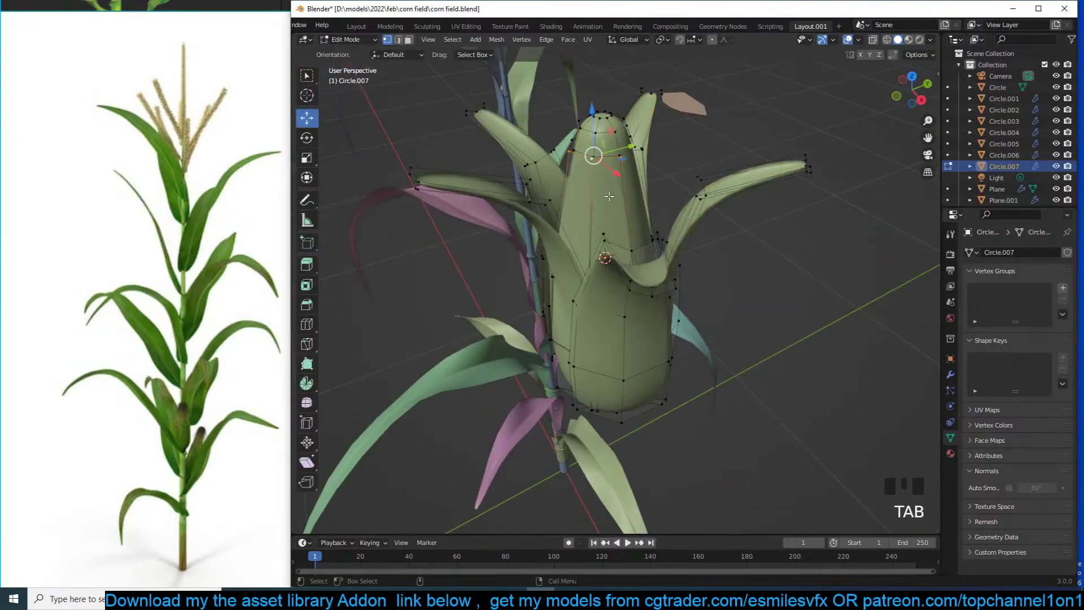
Select the whole linked ear patch and extrude it to give it thickness
key(ctrl+l)
key(grave)
middle_drag(609, 196, 558, 210)
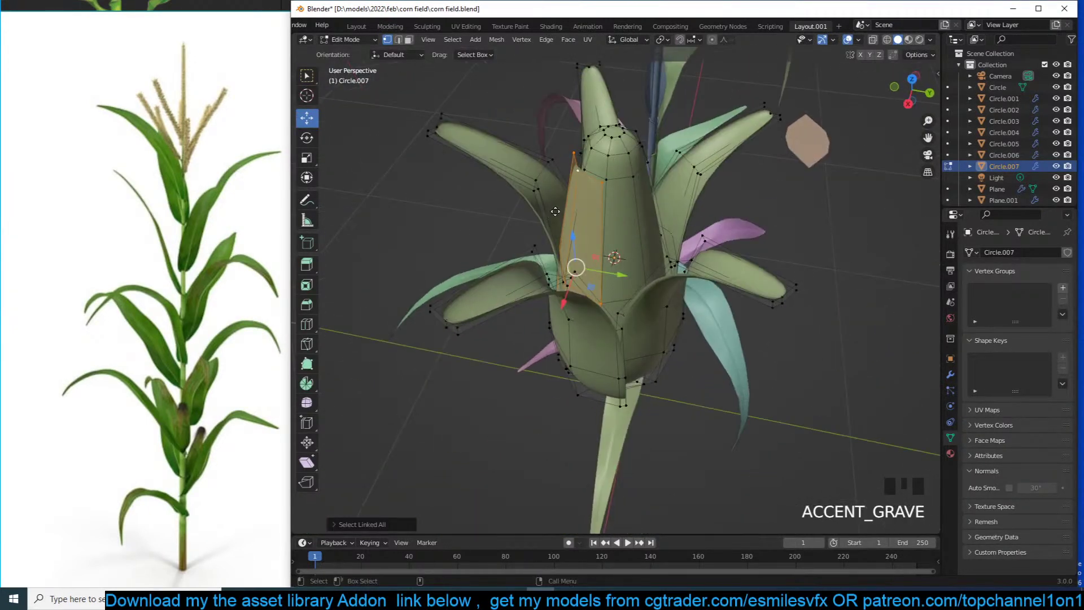
key(e)
right_click(558, 209)
key(x)
click(555, 212)
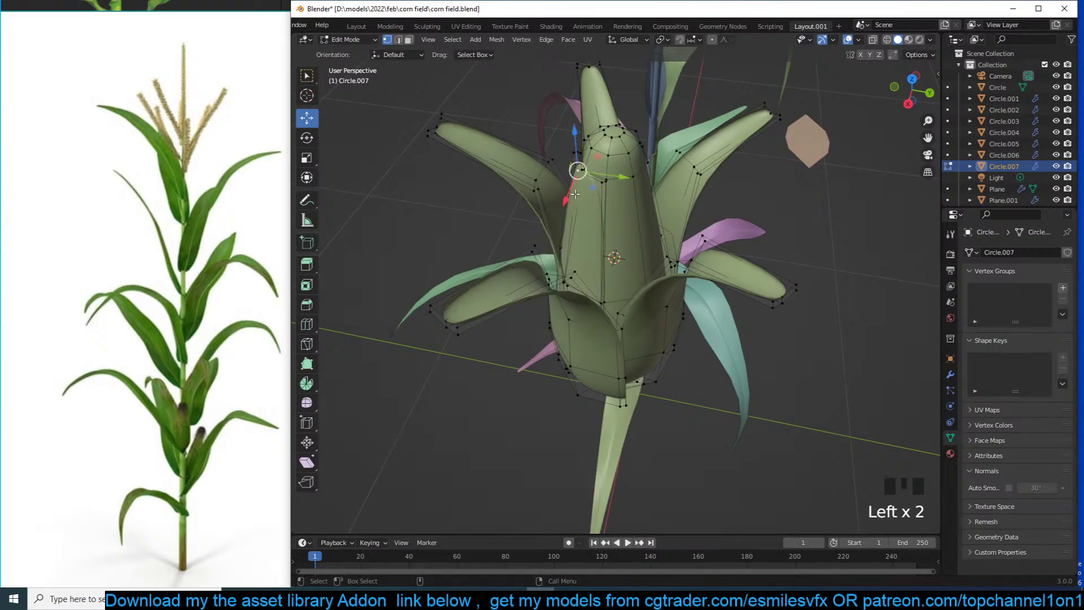
Duplicate the thickened ear patch in the top view and rotate the copy around the 3D cursor to the ear's opposite side
key(ctrl+l)
key(KP_7)
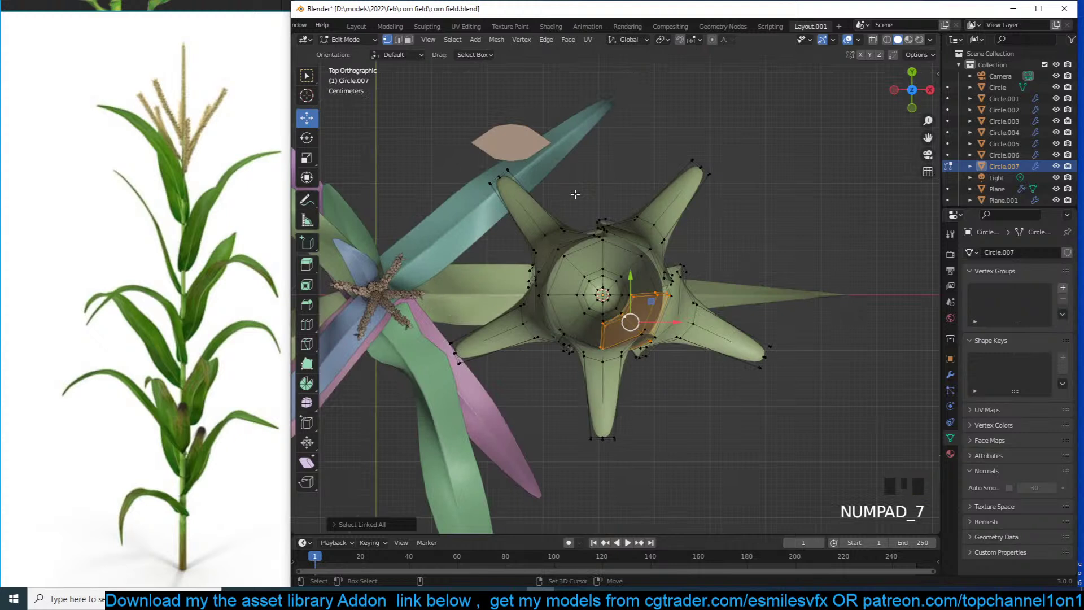
key(r)
right_click(619, 252)
key(period)
key(r)
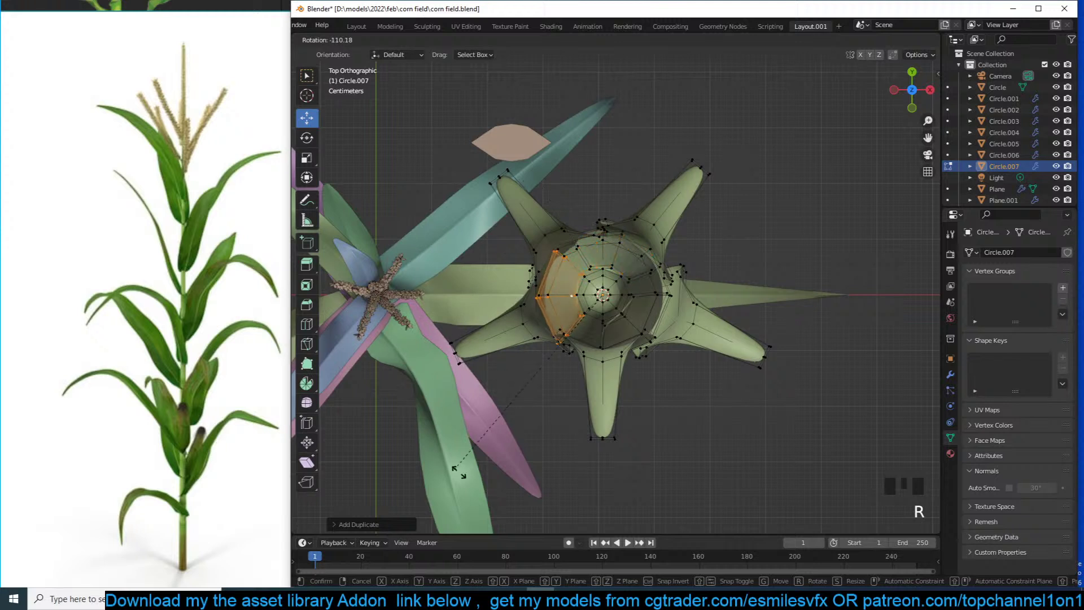
click(528, 343)
Scale the copied patch to fit the ear, return to Object Mode and save the file
key(s)
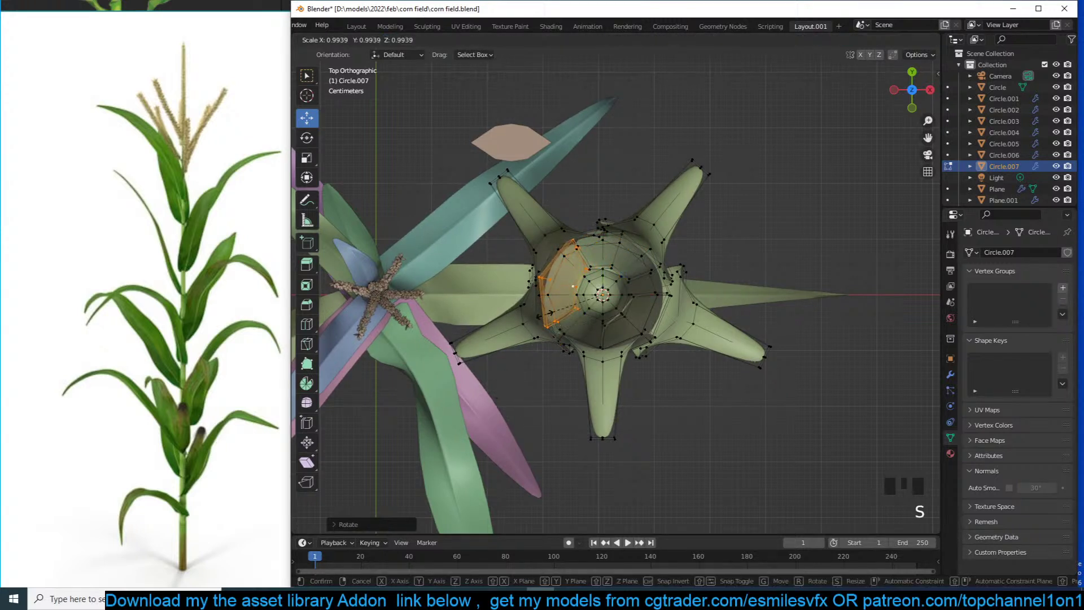
click(545, 311)
key(s)
click(560, 315)
key(Tab)
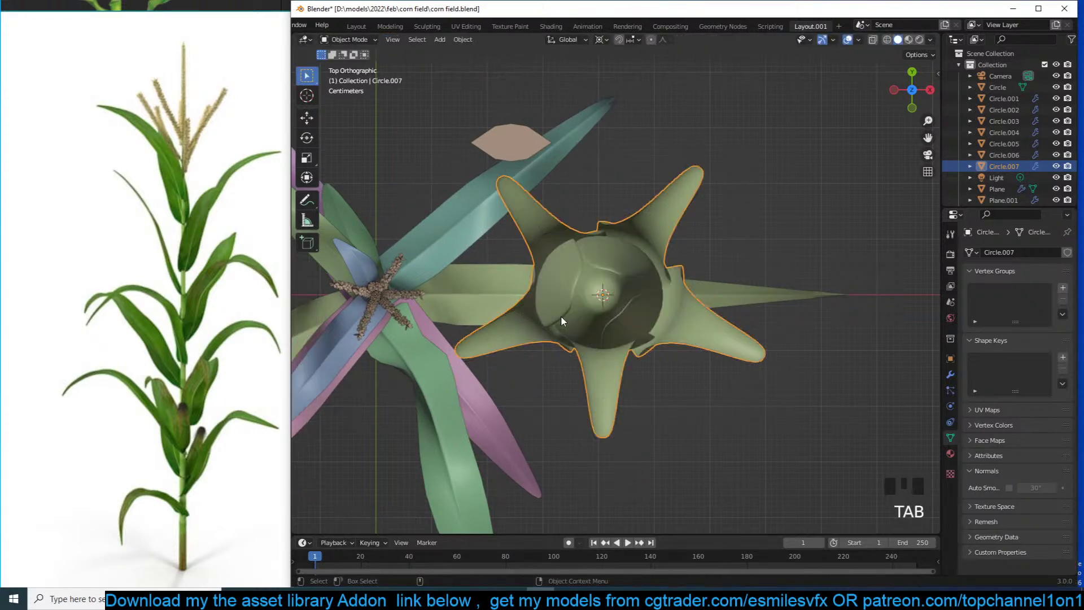
key(ctrl+s)
key(alt+a)
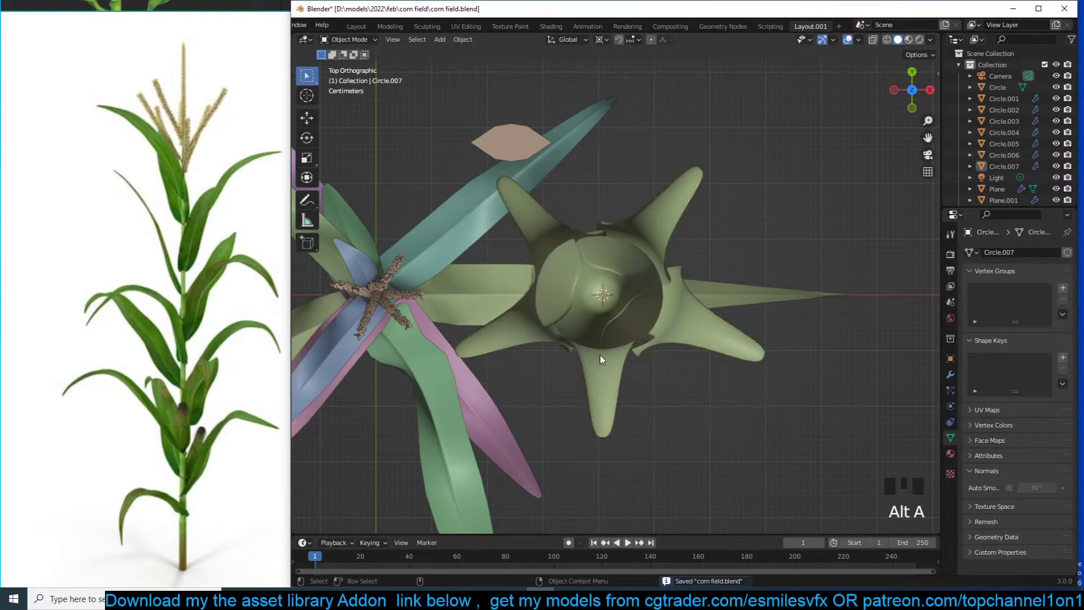
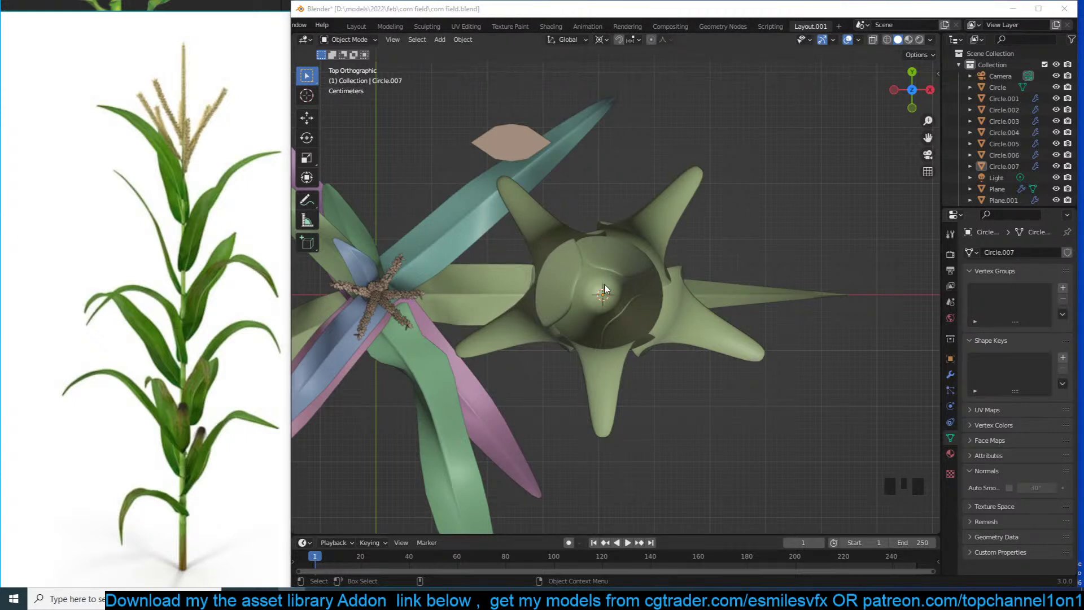
Select the corn ear object and open its mesh in Edit Mode
click(602, 254)
key(grave)
key(alt+a)
key(grave)
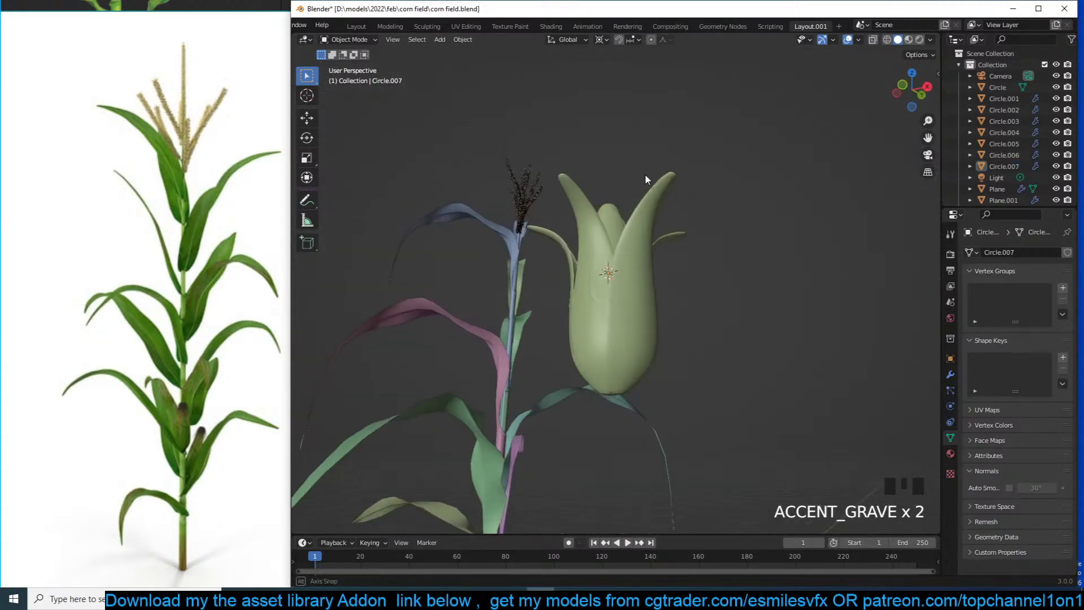
key(grave)
middle_drag(646, 174, 602, 165)
click(617, 278)
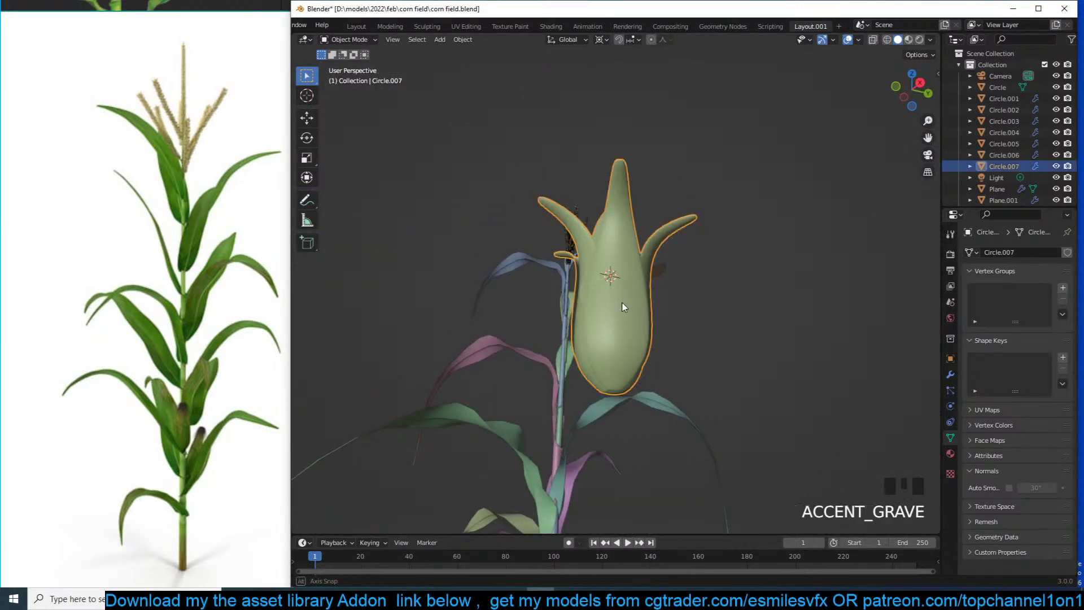
key(grave)
middle_drag(618, 278, 542, 344)
scroll(537, 370, up, 2)
scroll(537, 371, up, 2)
key(Tab)
Add a loop cut across the upper part of the ear's inner husk patch
key(grave)
key(grave)
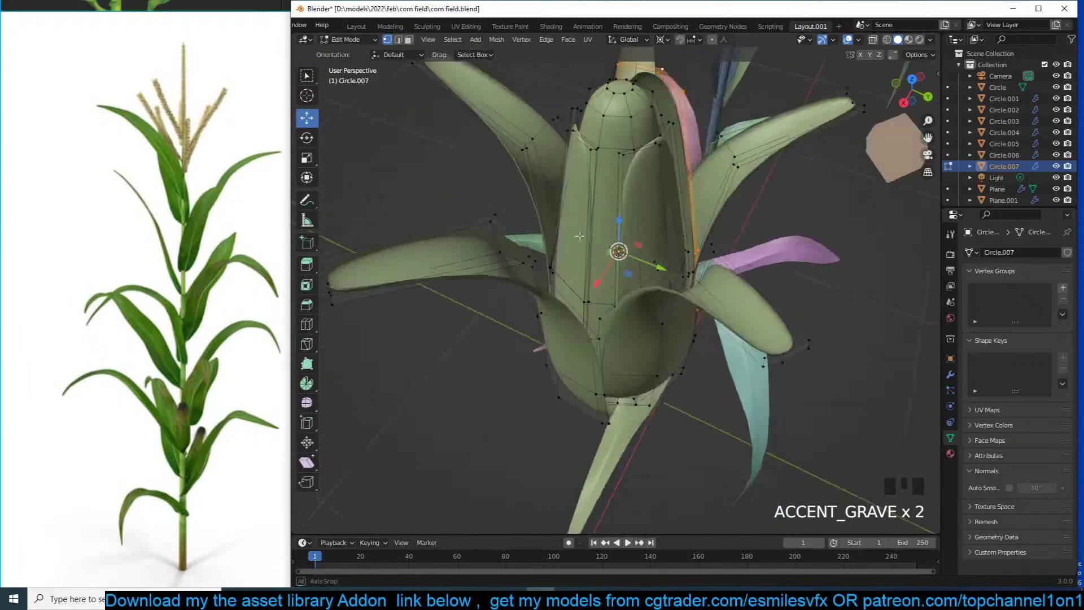
key(ctrl+r)
double_click(557, 187)
Select the top edge faces of the inner husk patch and move them away from the ear's centre in the top view
key(grave)
middle_drag(556, 187, 560, 243)
scroll(548, 198, up, 2)
key(3)
click(568, 234)
ctrl+click(559, 187)
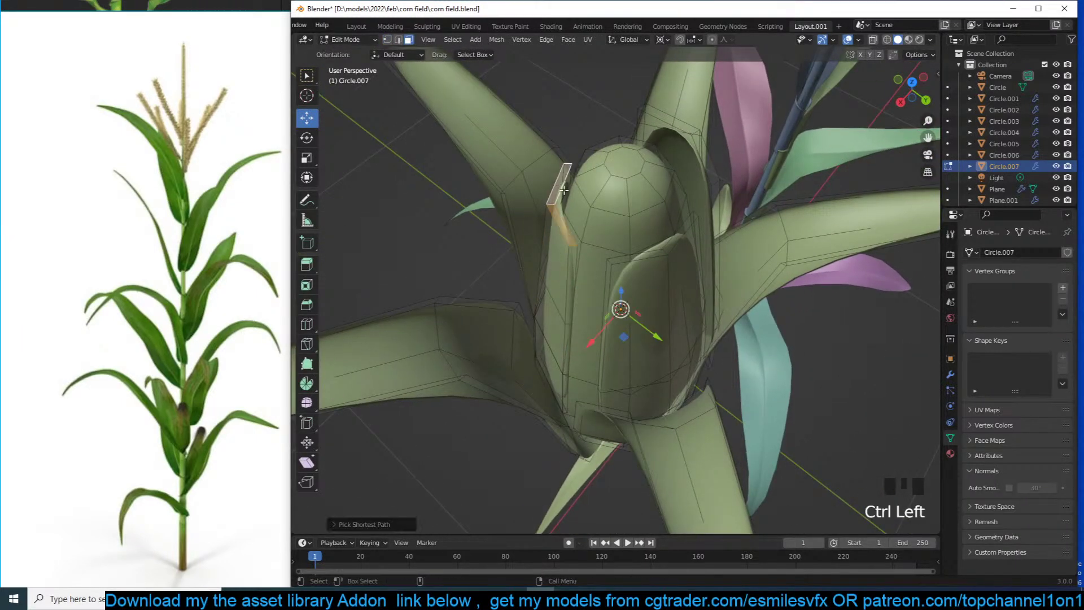
key(KP_7)
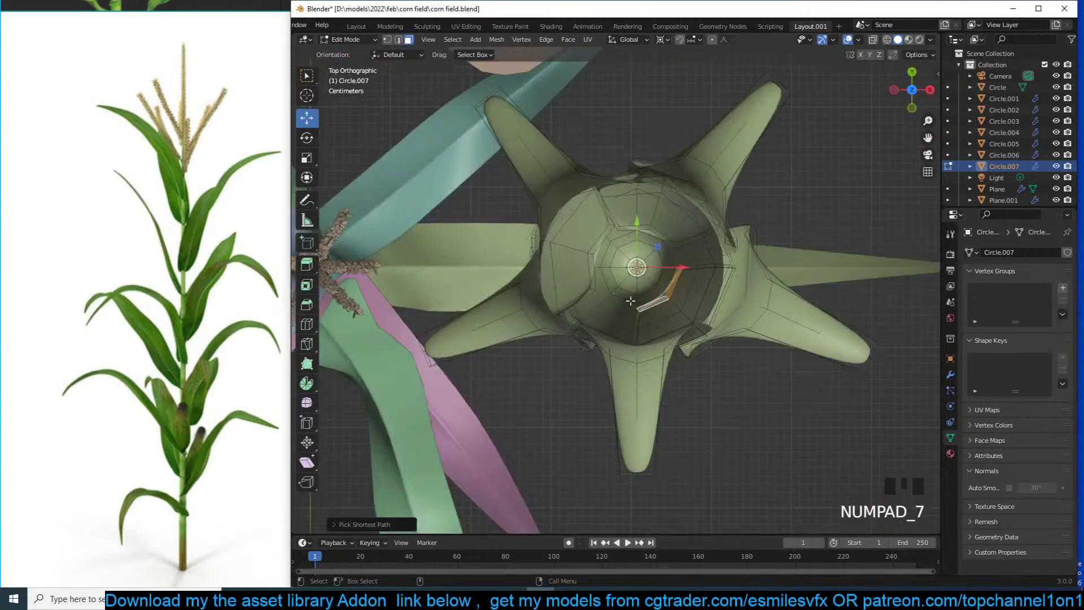
key(g)
click(663, 323)
Change the pivot from the 3D cursor to the selection and try rotating the moved husk faces
key(r)
right_click(741, 368)
key(period)
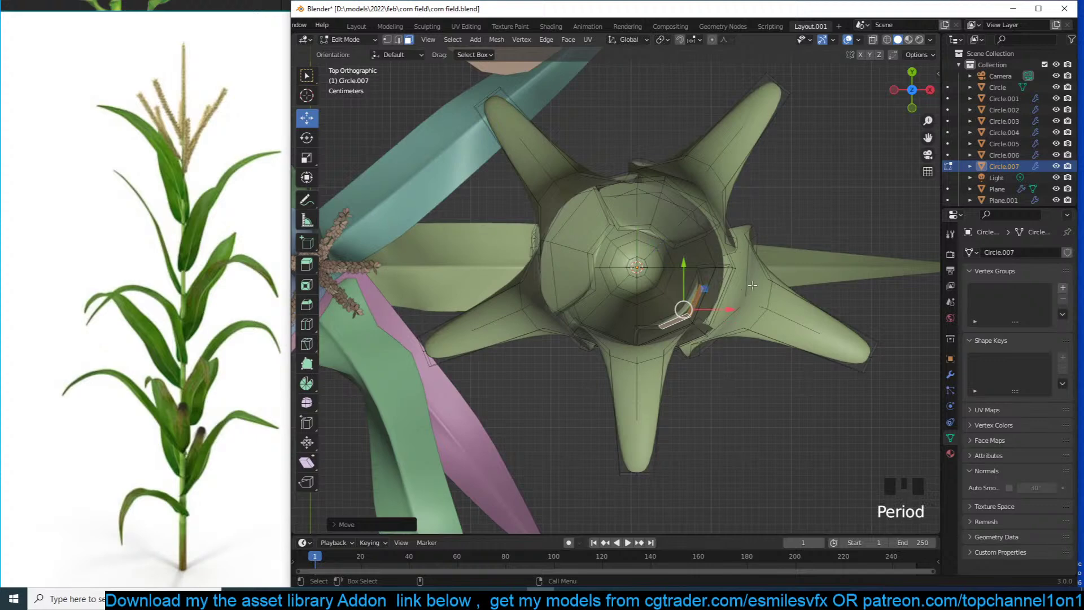
key(r)
right_click(754, 351)
key(r)
right_click(757, 359)
In Object Mode, scale the whole ear narrower to about 0.73 with the Z axis locked
key(Tab)
key(grave)
scroll(716, 265, down, 6)
key(alt+a)
key(grave)
click(645, 250)
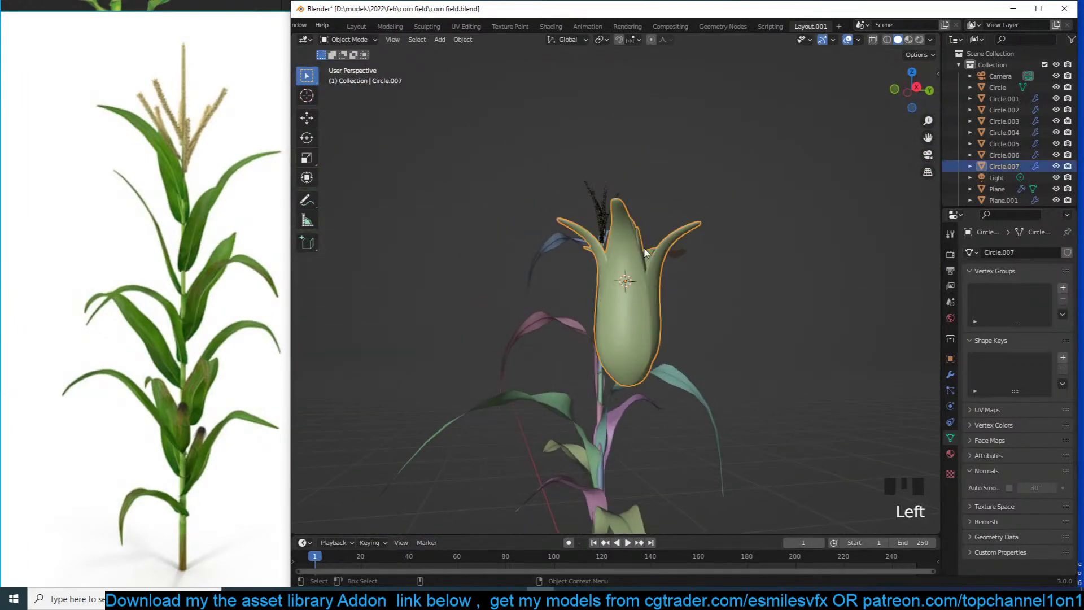
key(s)
key(shift+z)
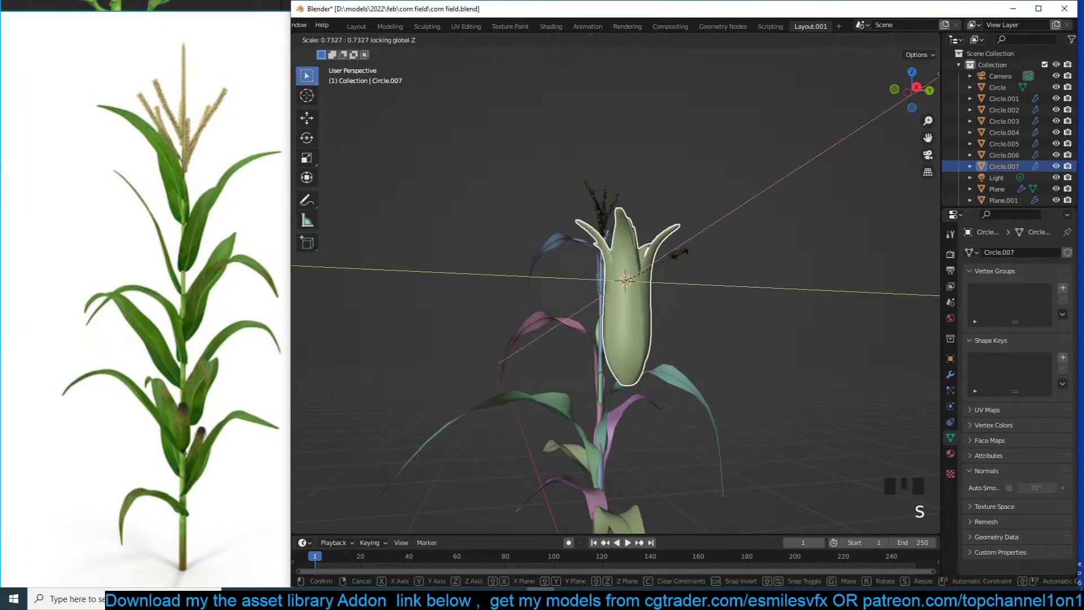
click(677, 254)
key(alt+a)
key(grave)
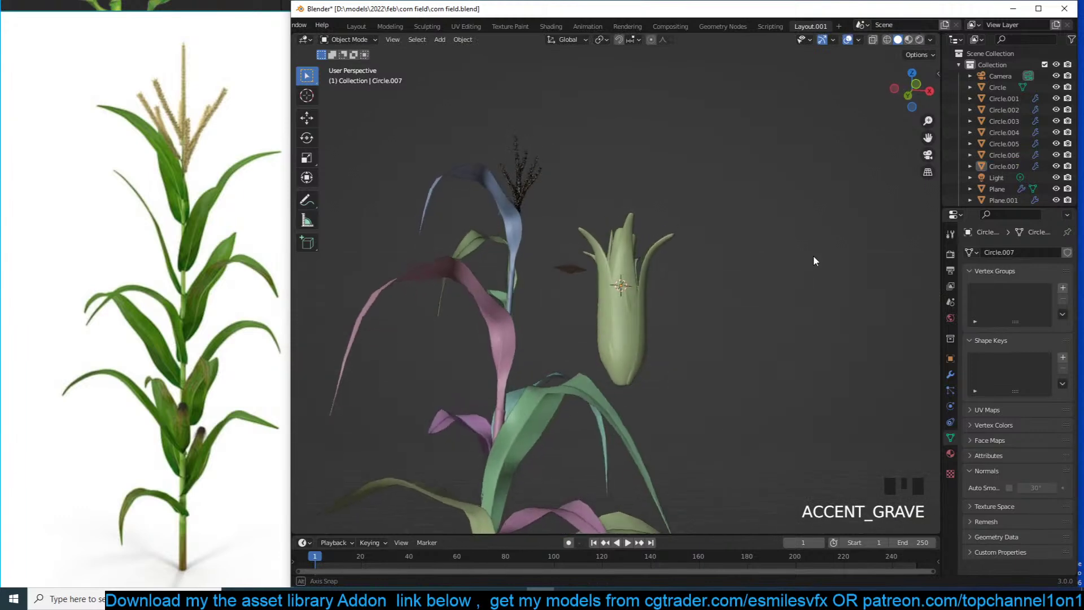
middle_drag(743, 240, 638, 321)
Apply the ear's object transform and turn off its Subdivision modifier's viewport display
click(634, 323)
key(ctrl+a)
click(633, 323)
click(952, 376)
click(1016, 271)
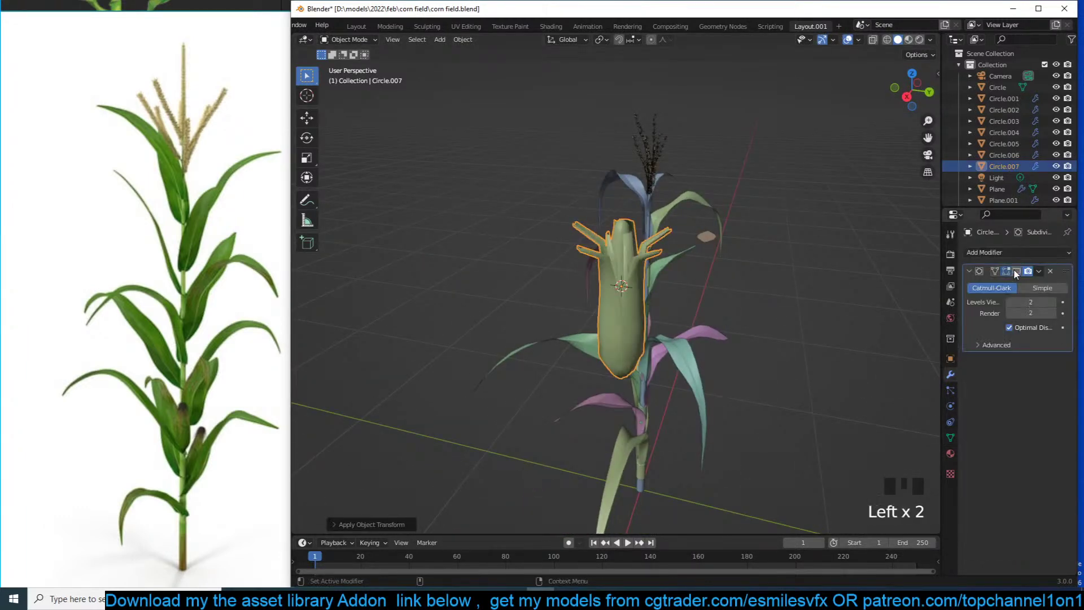
In Edit Mode, select the tip of one outer husk leaf, grow the selection and delete it
key(grave)
middle_drag(664, 214, 838, 243)
key(Tab)
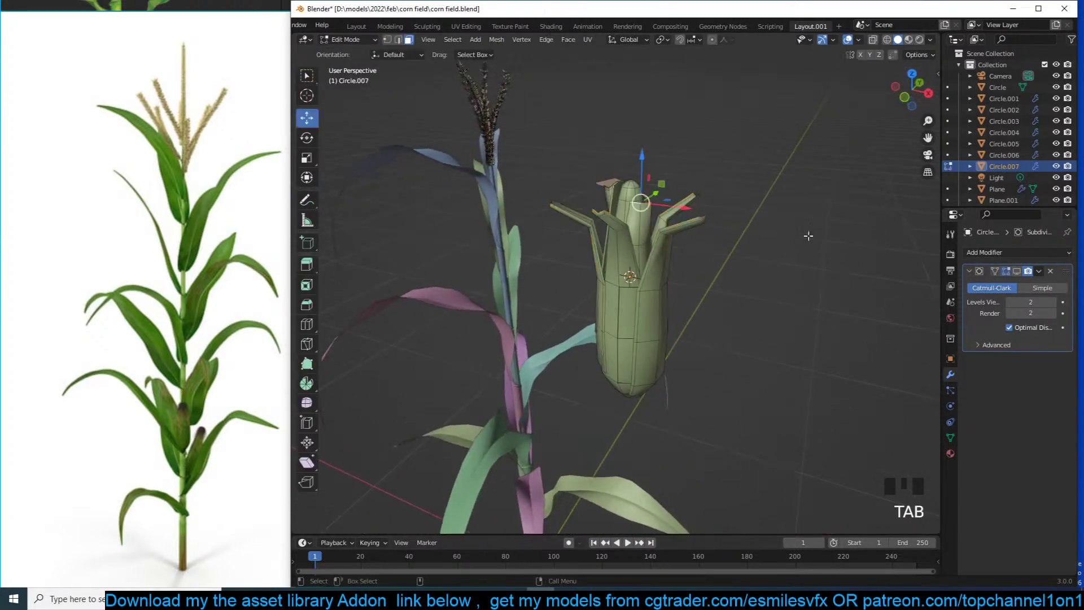
scroll(703, 202, up, 3)
key(grave)
key(1)
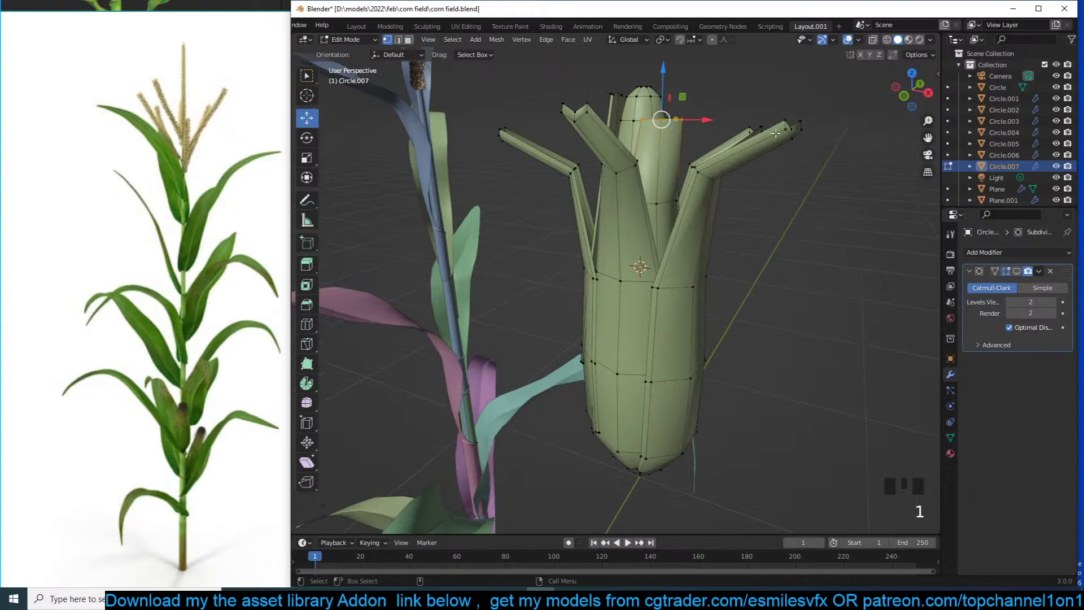
shift+click(793, 128)
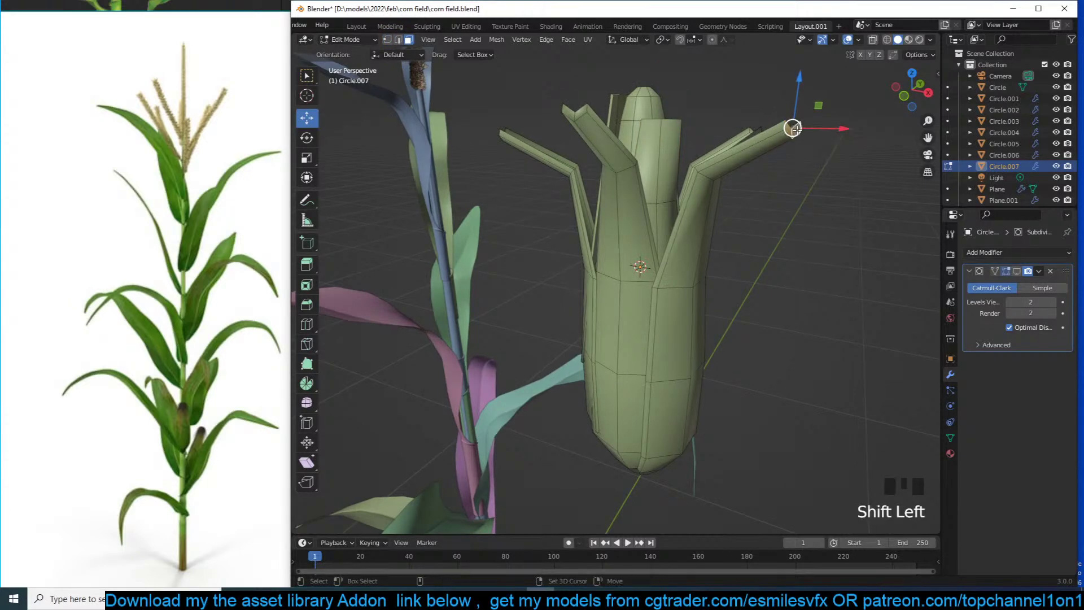
key(ctrl+KP_Add)
key(x)
click(798, 131)
Scale the shortened husk leaf's cut end to about 0.38 to form a narrow tip and return to Object Mode
key(grave)
middle_drag(738, 178, 710, 185)
key(Tab)
key(1)
key(s)
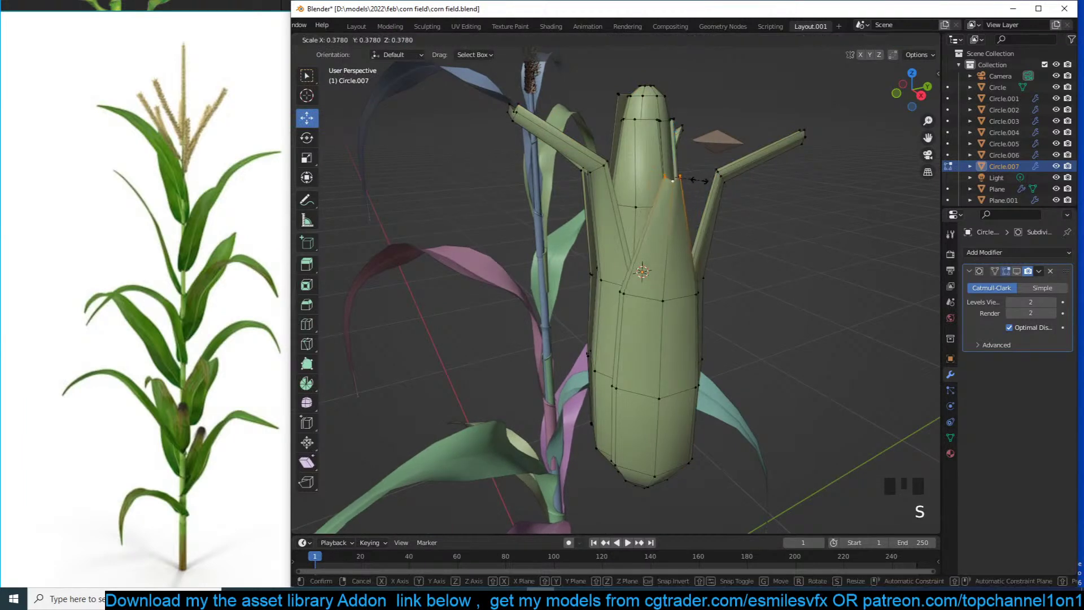
click(696, 182)
key(Tab)
Turn the ear's Subdivision viewport display back on and apply the modifier
key(grave)
key(grave)
middle_drag(678, 218, 691, 276)
key(grave)
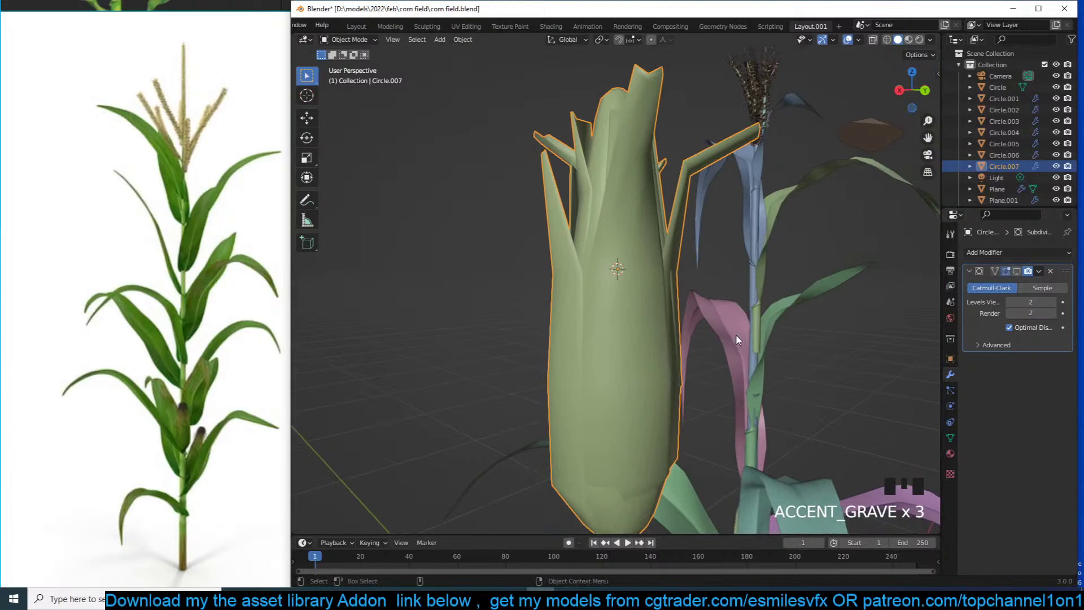
scroll(737, 334, down, 4)
key(grave)
middle_drag(737, 335, 910, 344)
click(1016, 272)
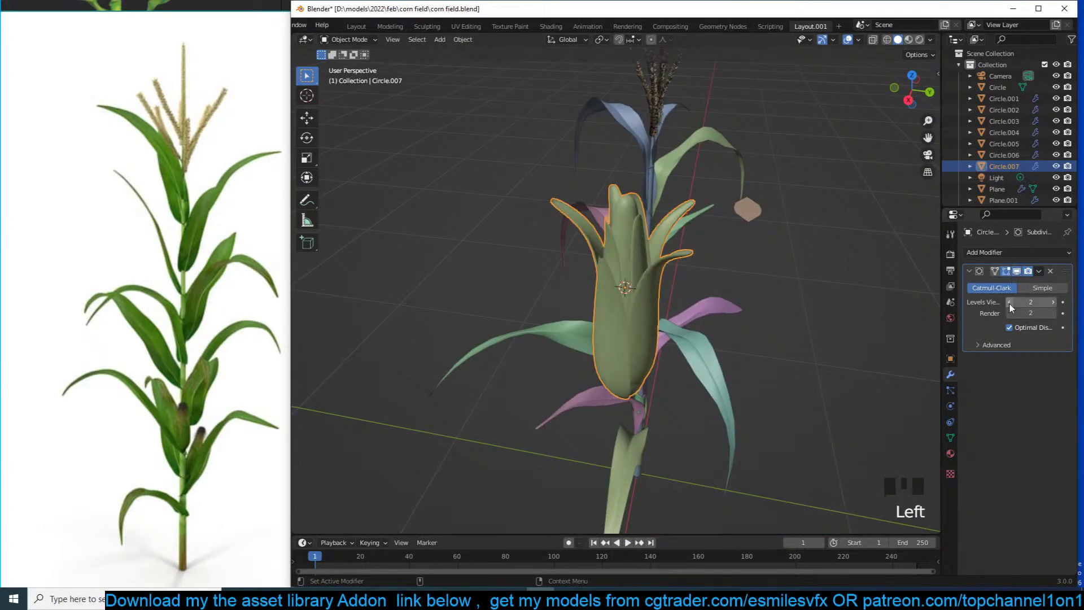
key(grave)
middle_drag(653, 263, 867, 291)
key(ctrl+a)
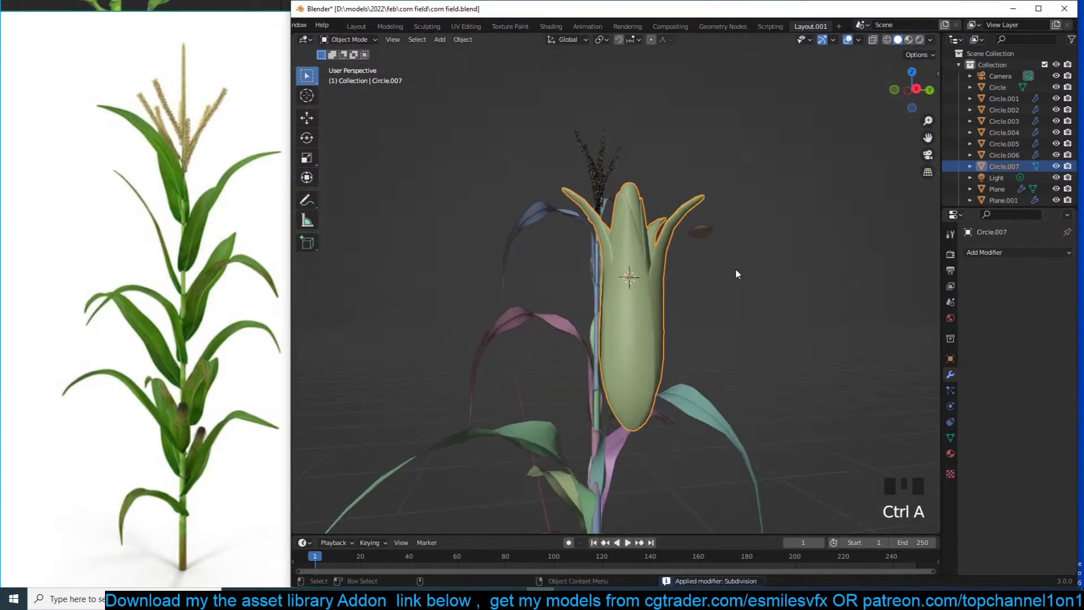
Inspect the ear's subdivided mesh, align the view to the front and save the file
key(Tab)
key(grave)
middle_drag(660, 258, 737, 315)
key(alt+a)
key(grave)
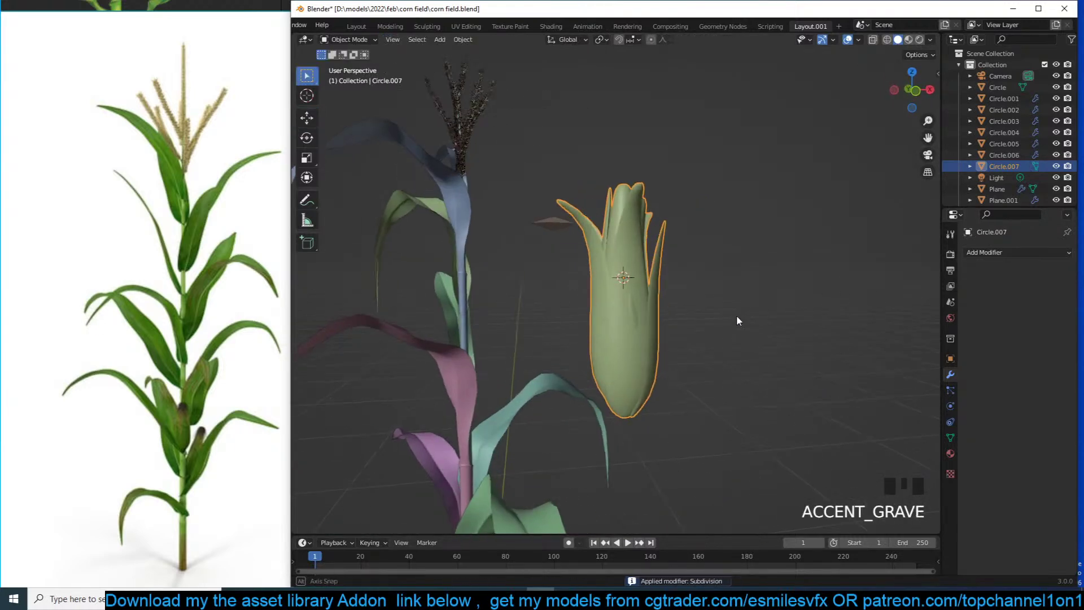
scroll(731, 310, up, 3)
scroll(731, 310, up, 2)
key(Tab)
key(grave)
middle_drag(693, 381, 774, 387)
click(695, 387)
scroll(692, 239, down, 1)
key(KP_1)
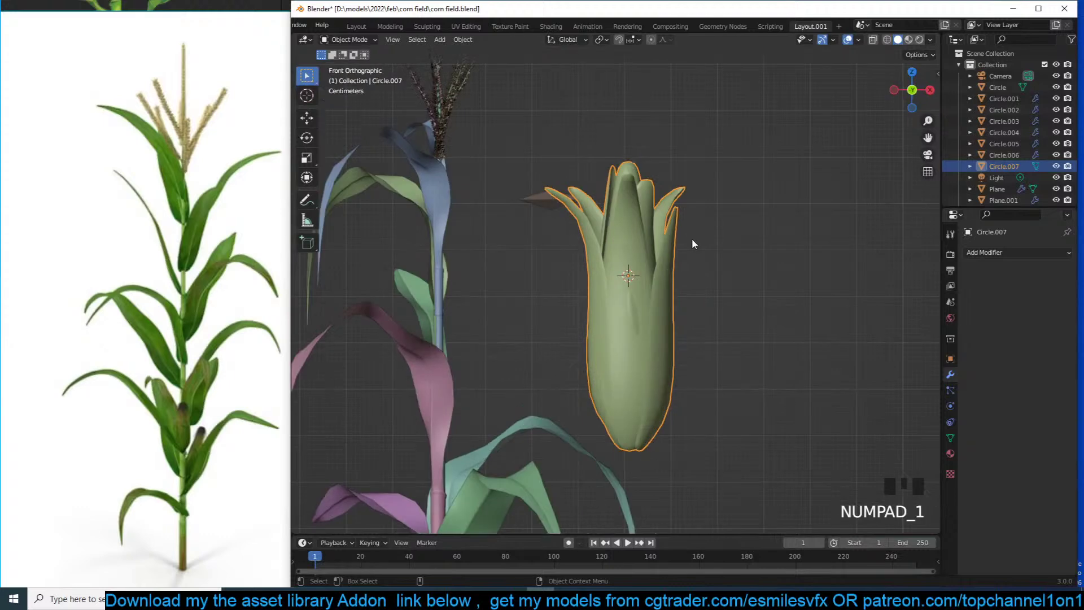
key(ctrl+s)
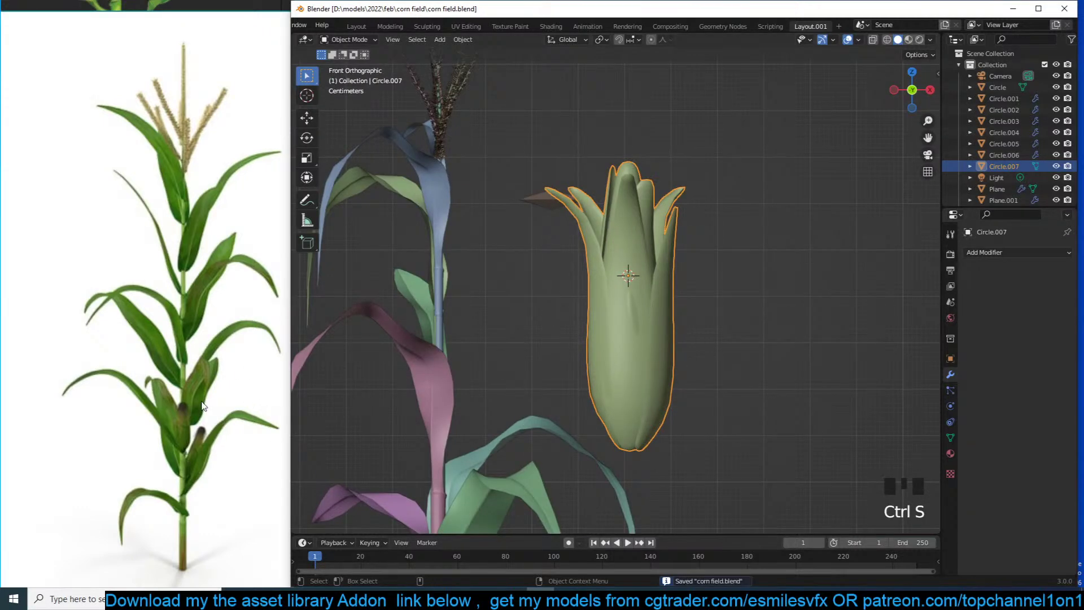
Try a Displace modifier on the ear and remove it
key(KP_Decimal)
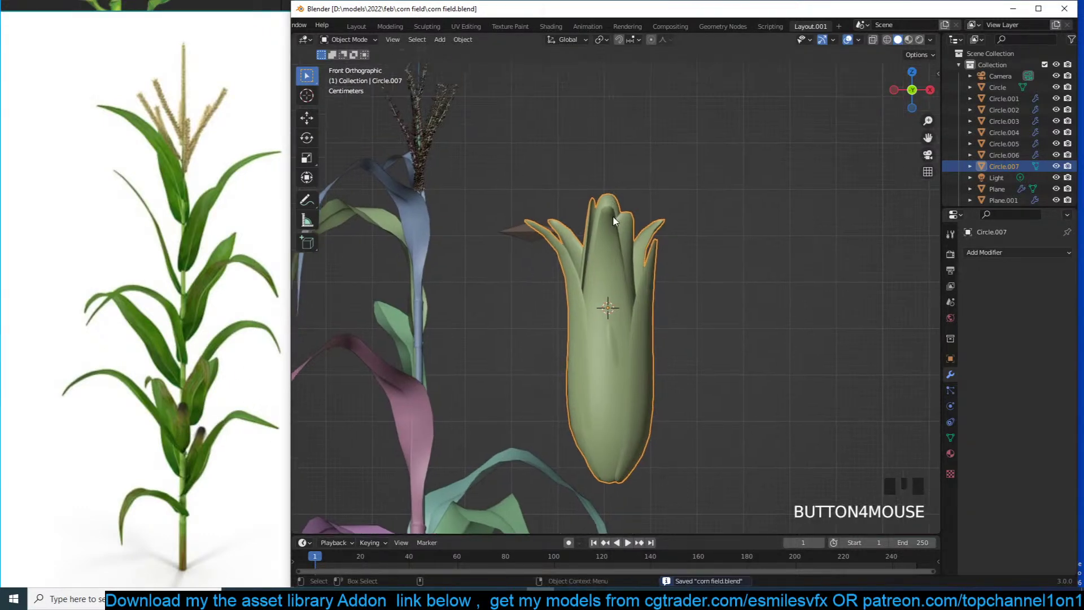
key(Tab)
scroll(626, 157, up, 3)
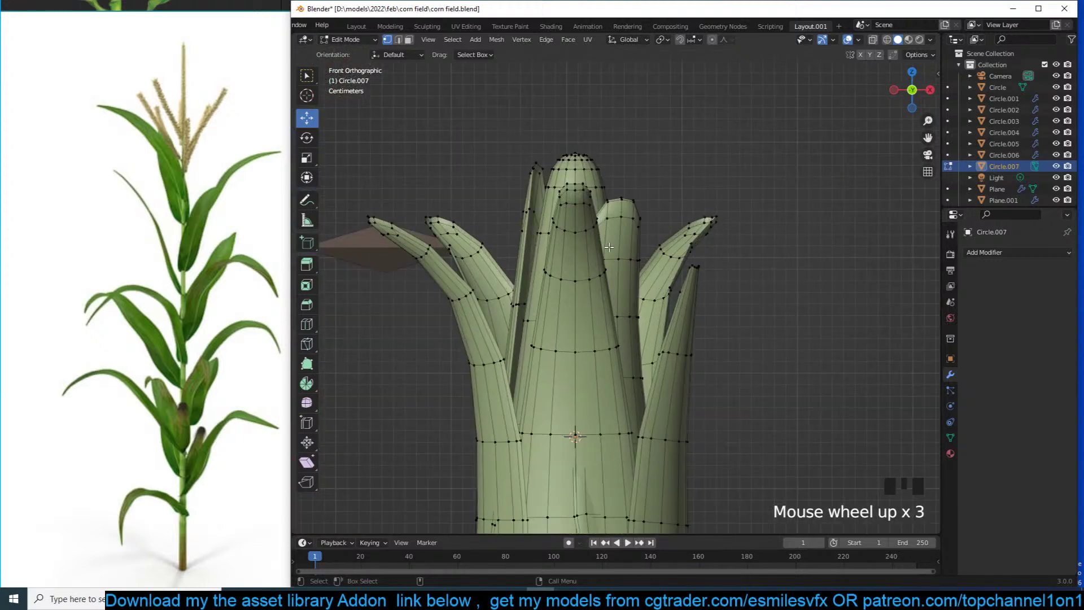
key(Tab)
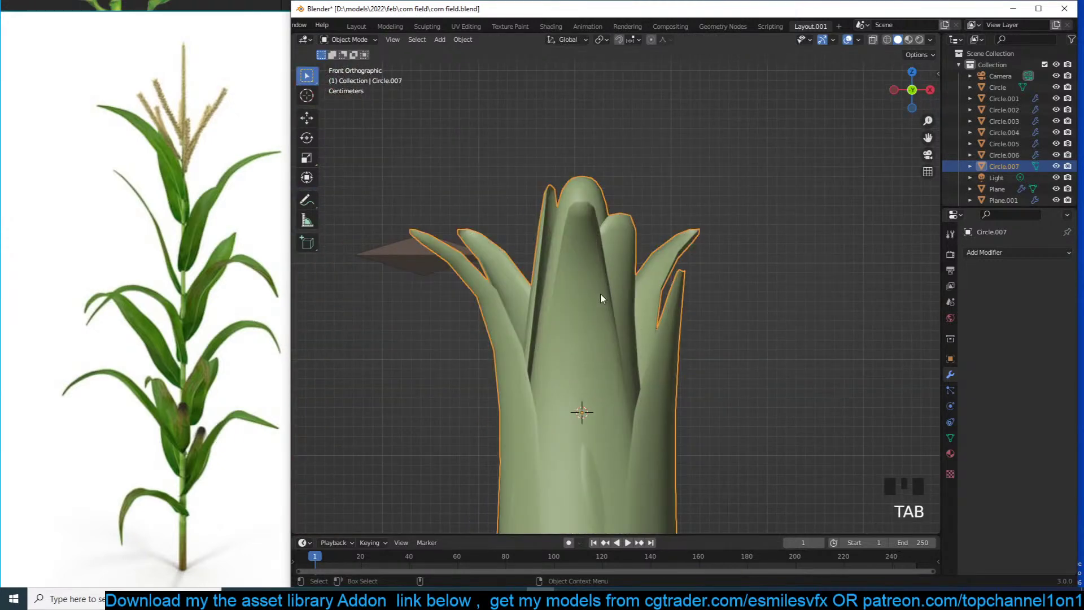
click(1055, 252)
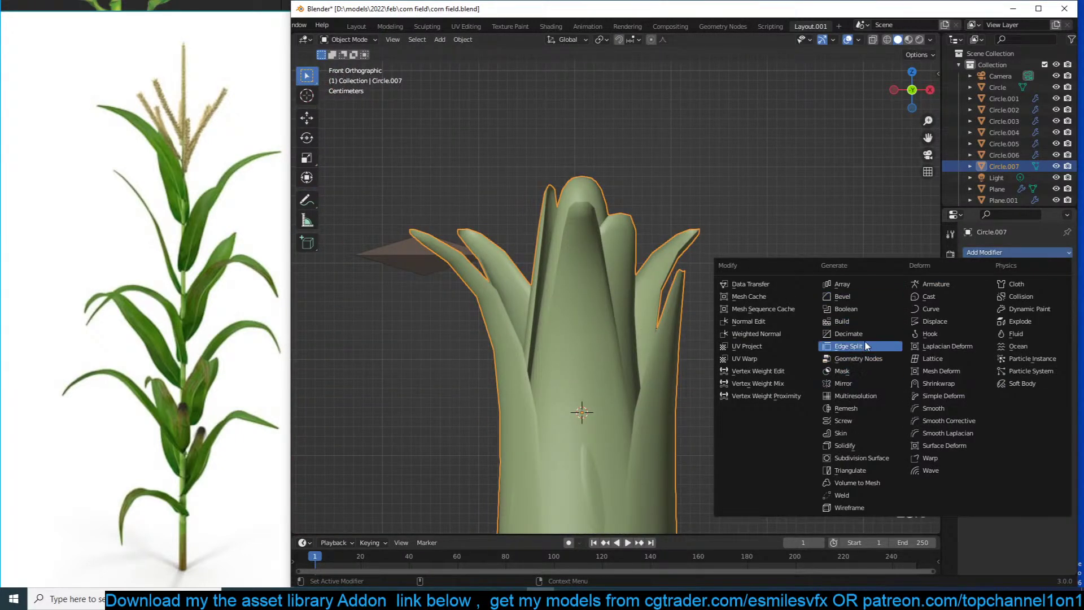
click(939, 323)
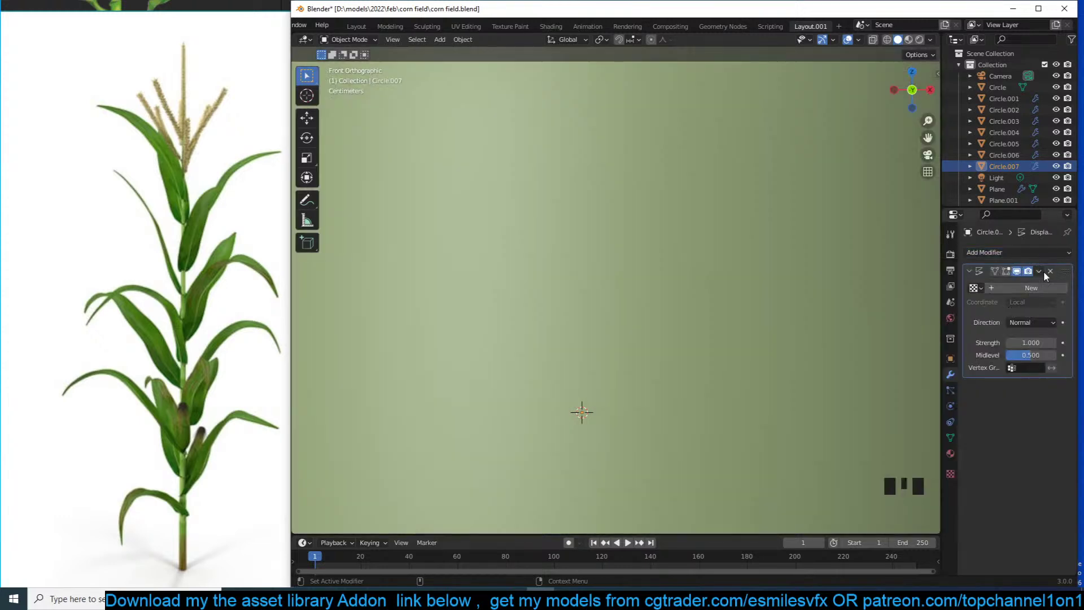
click(1050, 271)
Add a Decimate modifier to the ear with a Collapse ratio of about 0.36 and show the wireframe overlay
click(1018, 251)
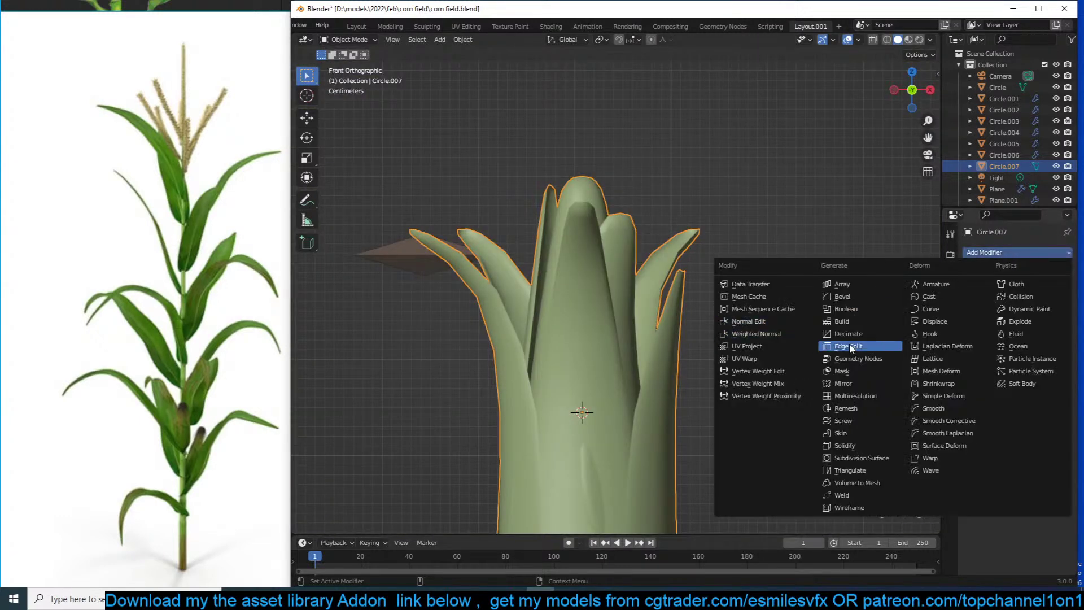
click(872, 334)
drag(1042, 299, 1025, 302)
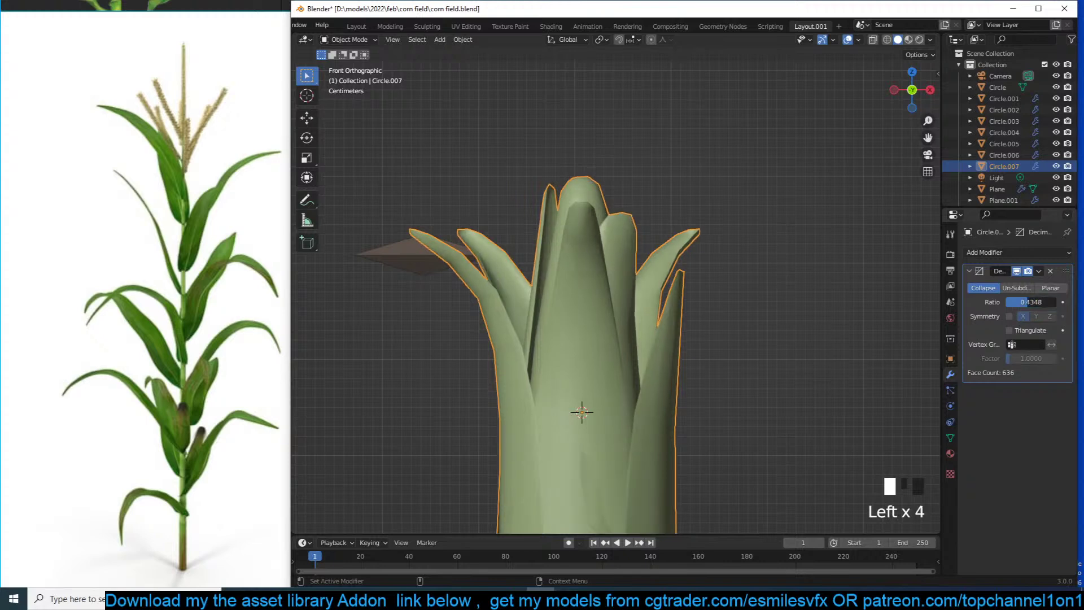
scroll(777, 322, down, 2)
key(q)
click(739, 247)
shift+middle_drag(675, 298, 661, 274)
middle_drag(659, 274, 531, 286)
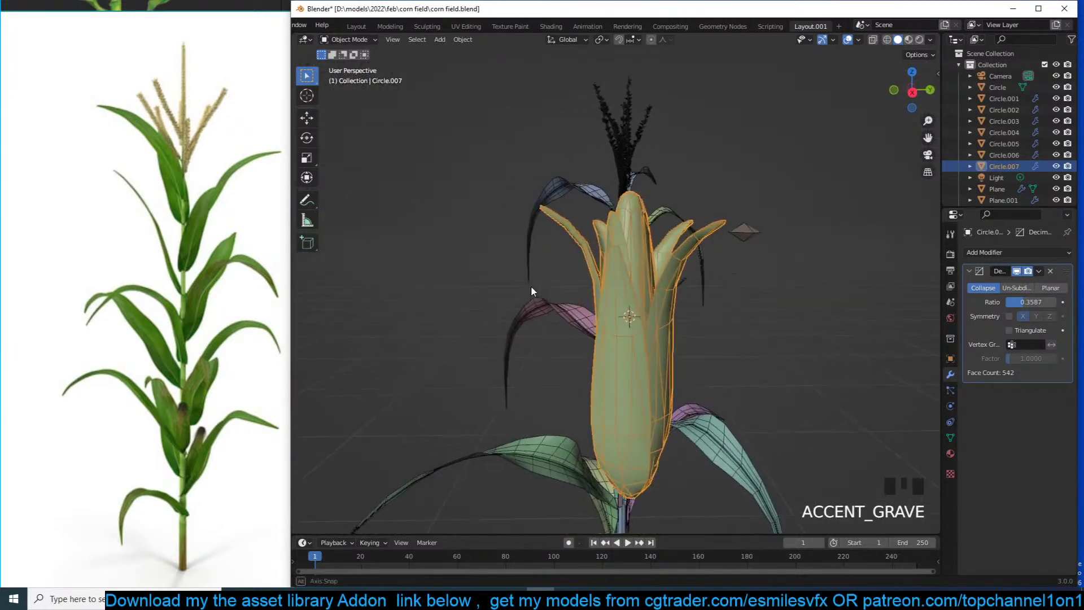
Switch the Decimate modifier to Un-Subdivide with 2 iterations and apply it
click(1027, 290)
click(1053, 302)
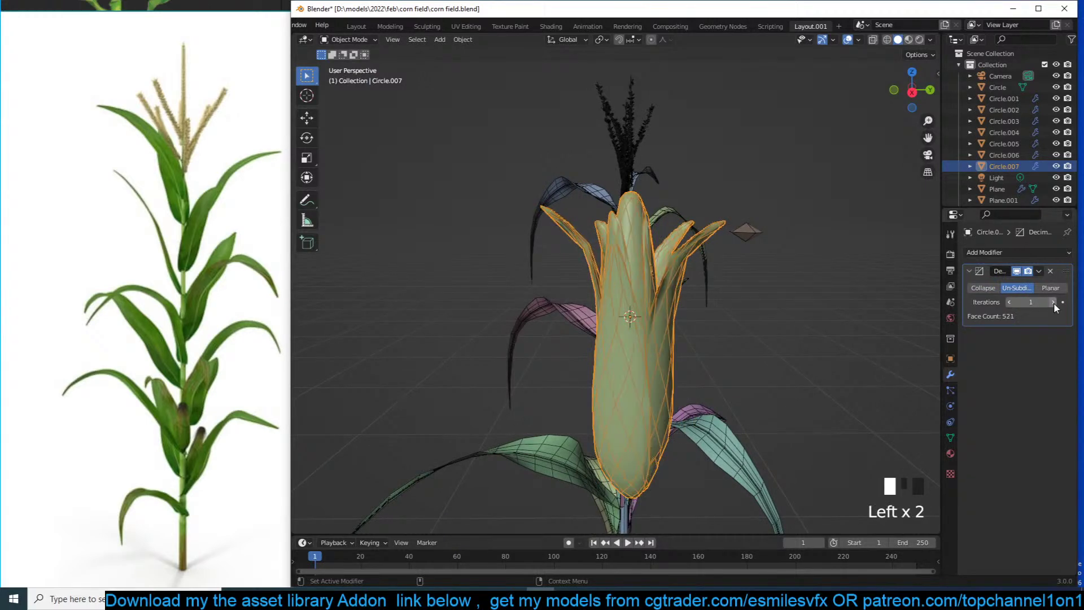
click(1054, 302)
key(grave)
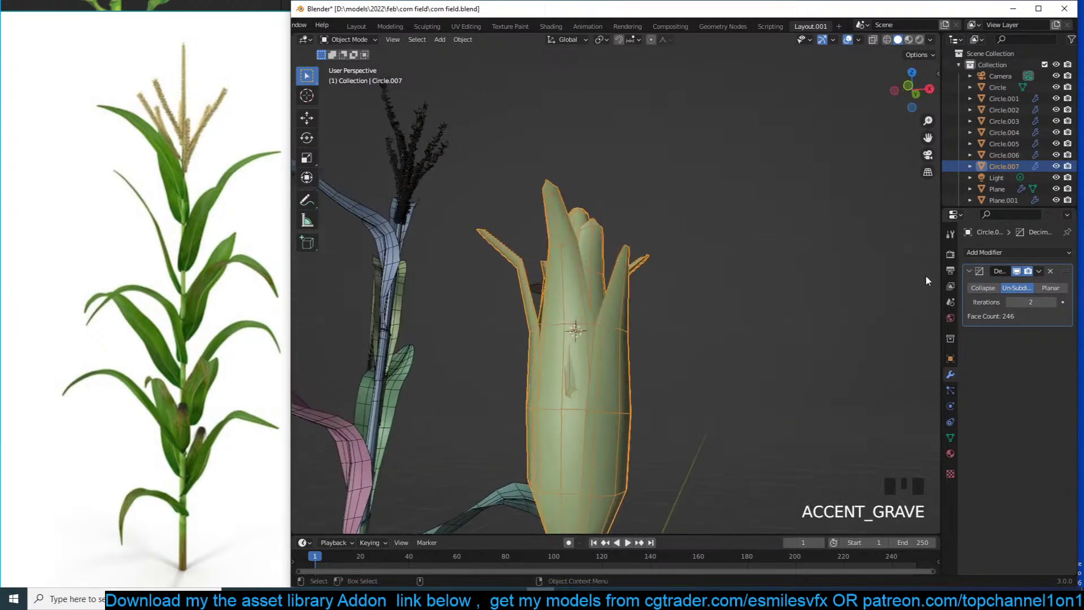
key(ctrl+a)
Turn off the wireframe overlay and inspect the simplified ear
key(q)
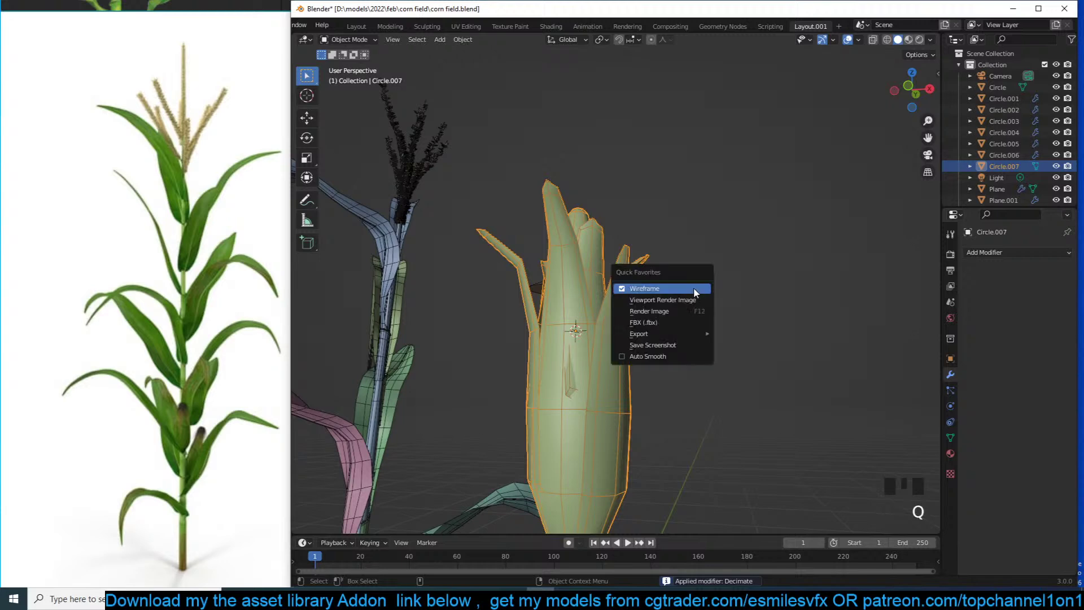
click(694, 290)
key(grave)
middle_drag(694, 293, 729, 363)
scroll(730, 363, up, 3)
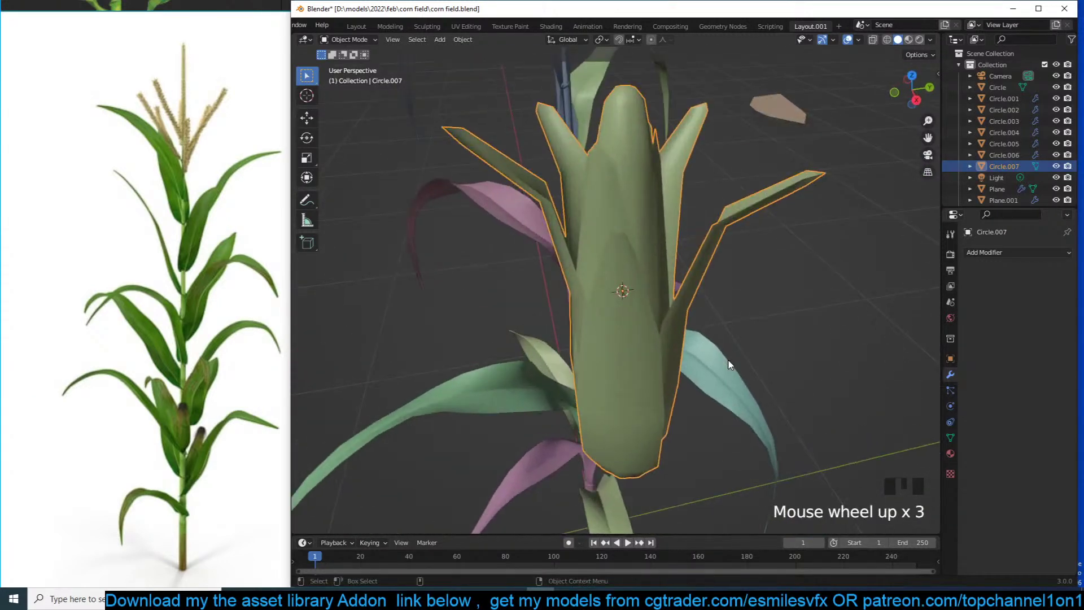
Duplicate the vertices at the ear's tip in the front view, place the copy beside it and delete the stray vertices
key(KP_1)
key(Tab)
key(alt+z)
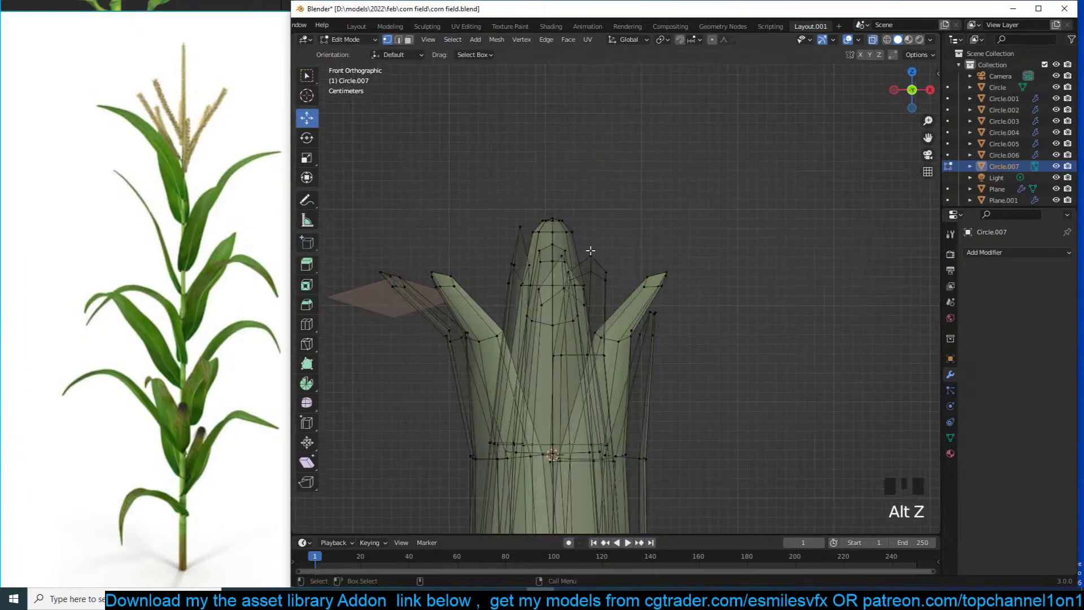
scroll(591, 250, up, 2)
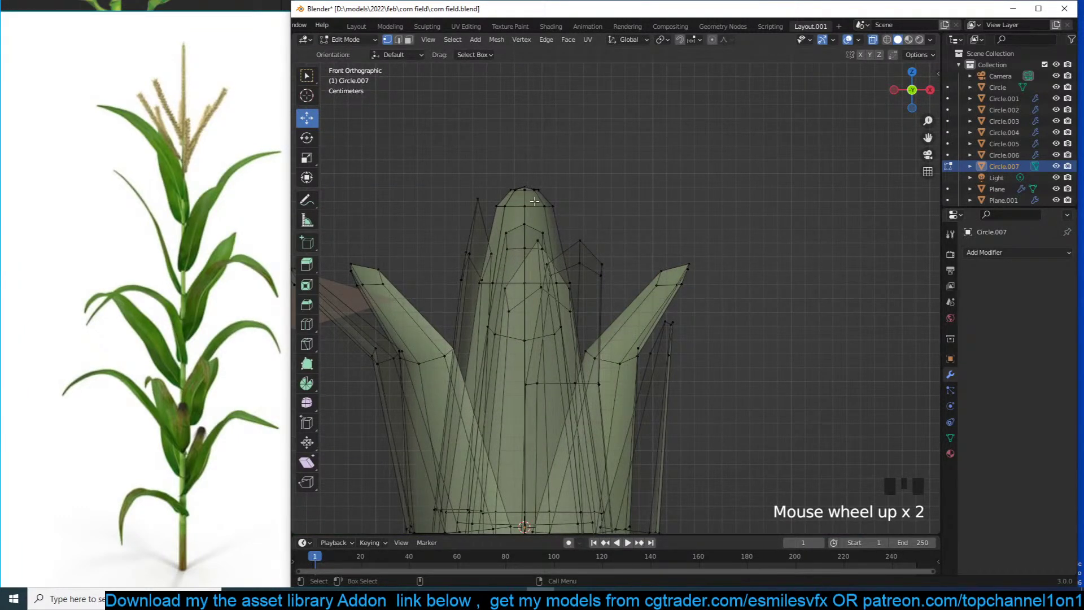
drag(521, 202, 606, 234)
key(shift+d)
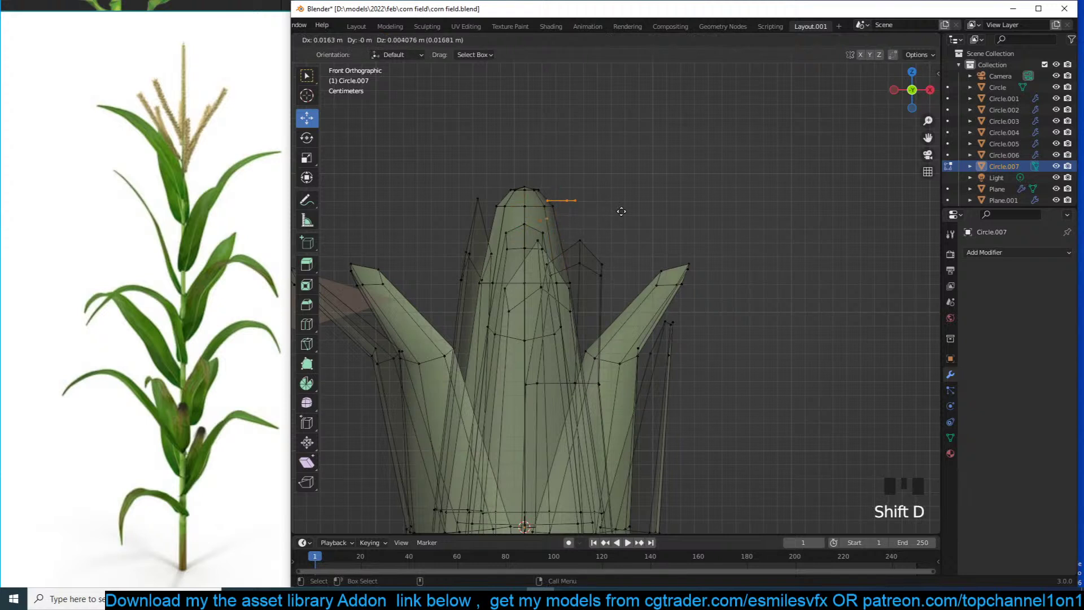
click(657, 175)
drag(631, 141, 666, 164)
key(x)
click(666, 179)
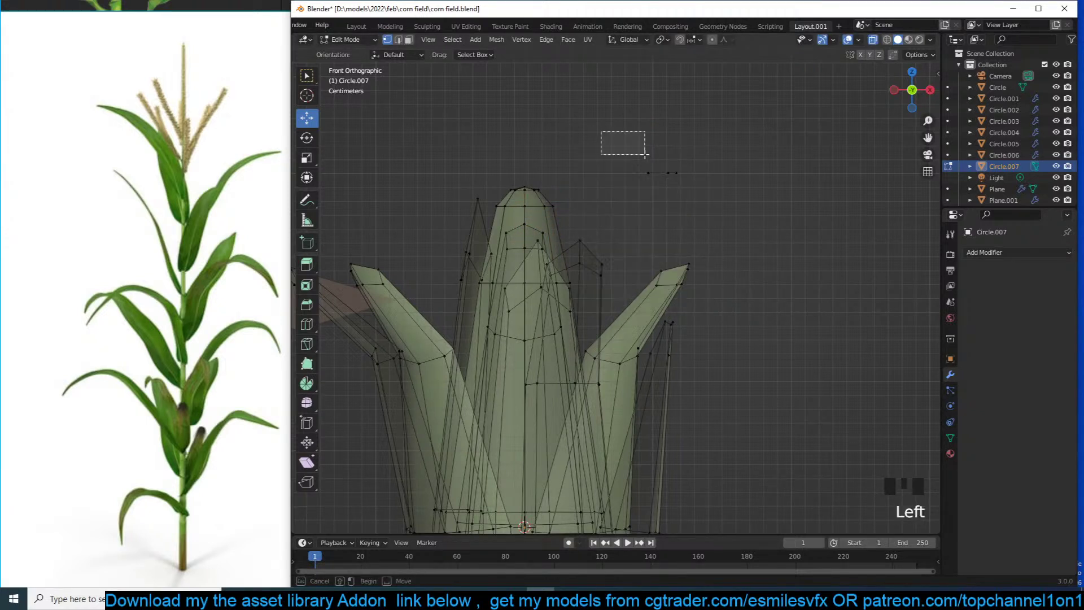
Move the copied edge into the ear's tip and extrude it in three segments as a husk leaf arching over the side
drag(608, 137, 740, 195)
key(g)
click(586, 261)
ctrl+right_click(599, 168)
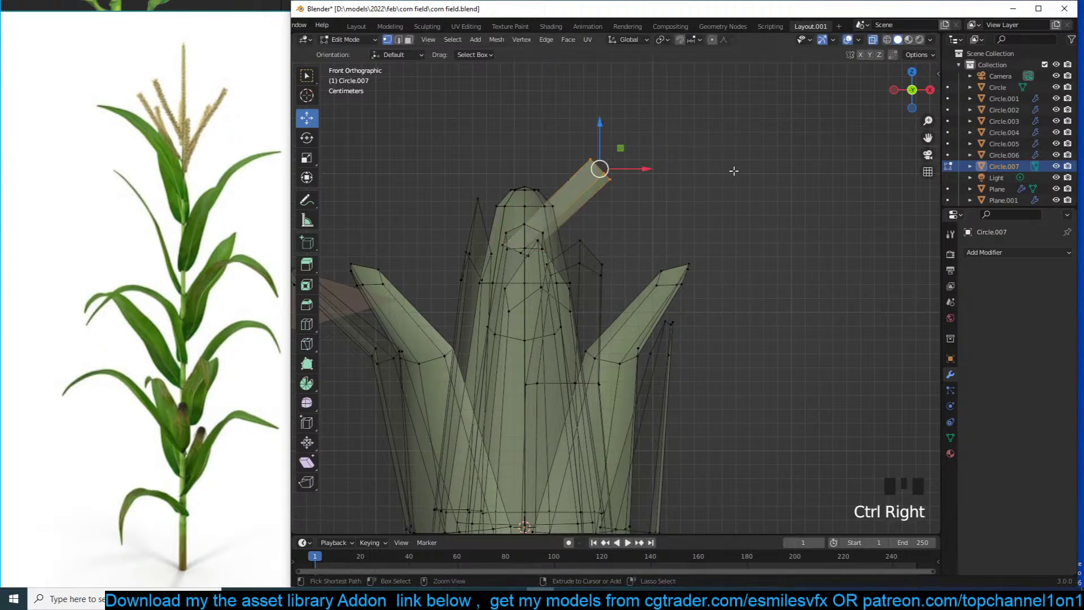
ctrl+right_click(694, 205)
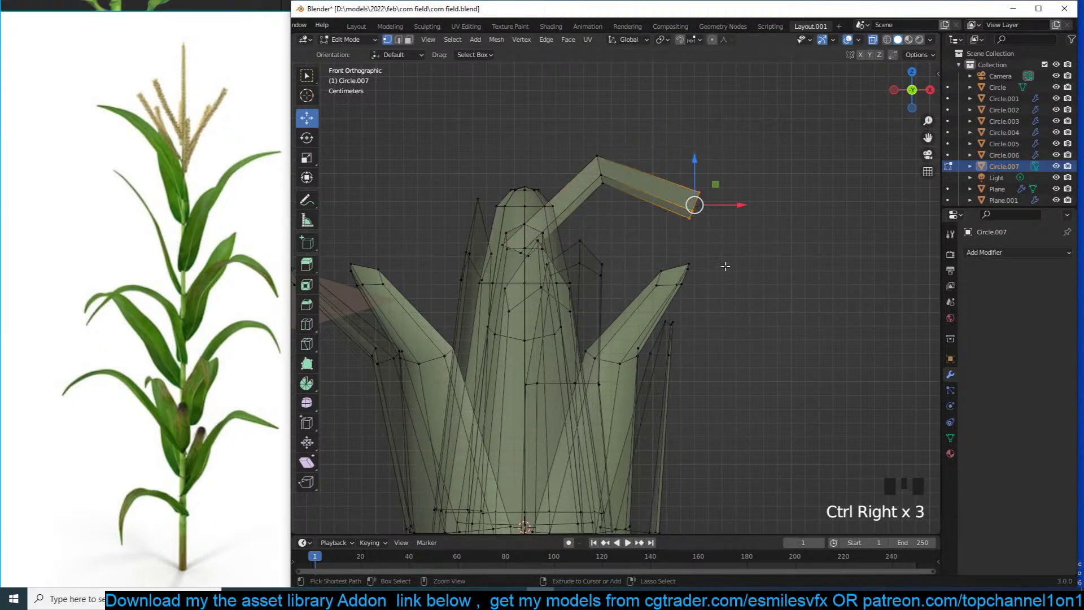
ctrl+right_click(716, 295)
Reposition the bends and end of the new husk leaf to tighten its drooping curve
drag(581, 131, 715, 230)
key(g)
click(590, 195)
key(g)
click(663, 226)
drag(707, 288, 796, 324)
key(g)
click(706, 325)
Flatten the upper bend edge of the drooping husk leaf along the Z axis
key(Tab)
key(alt+z)
key(grave)
key(Tab)
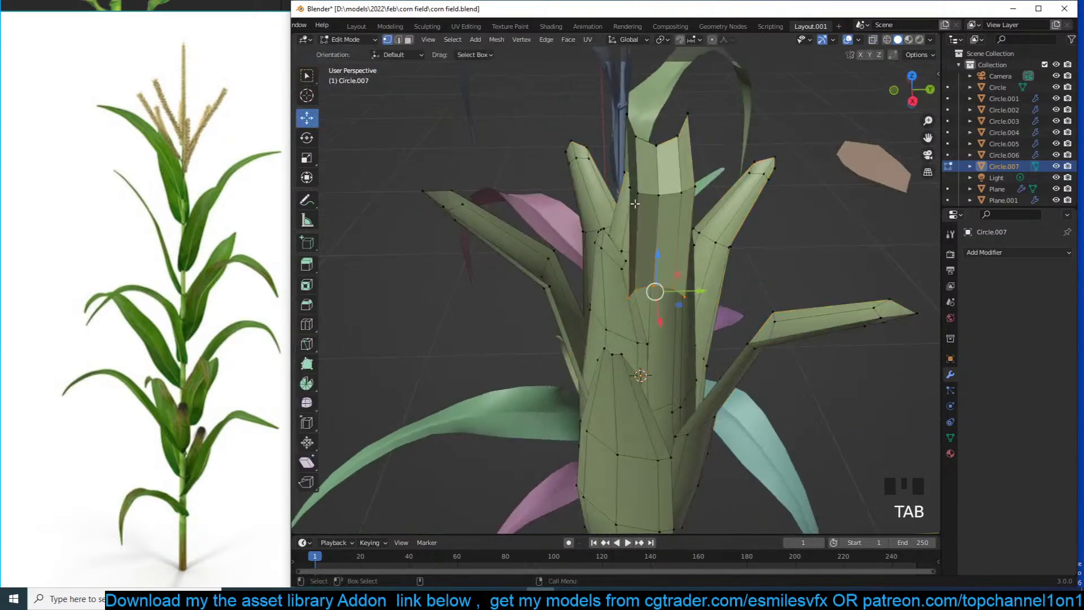
key(grave)
key(s)
key(z)
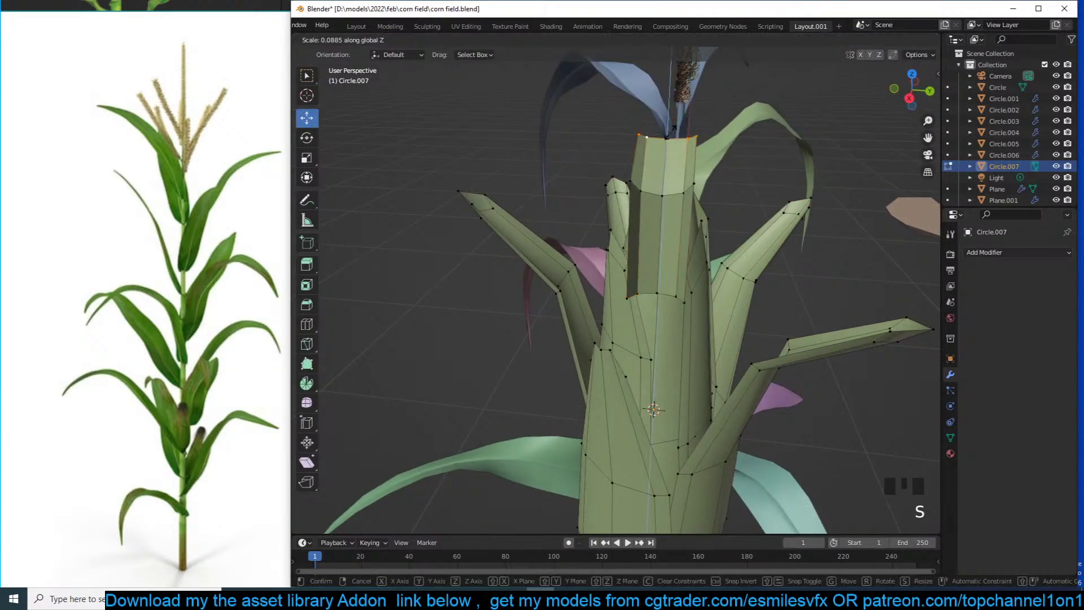
click(654, 153)
Scale the lower bend and end edges of the drooping husk leaf along the X axis to even them out
alt+click(652, 194)
key(grave)
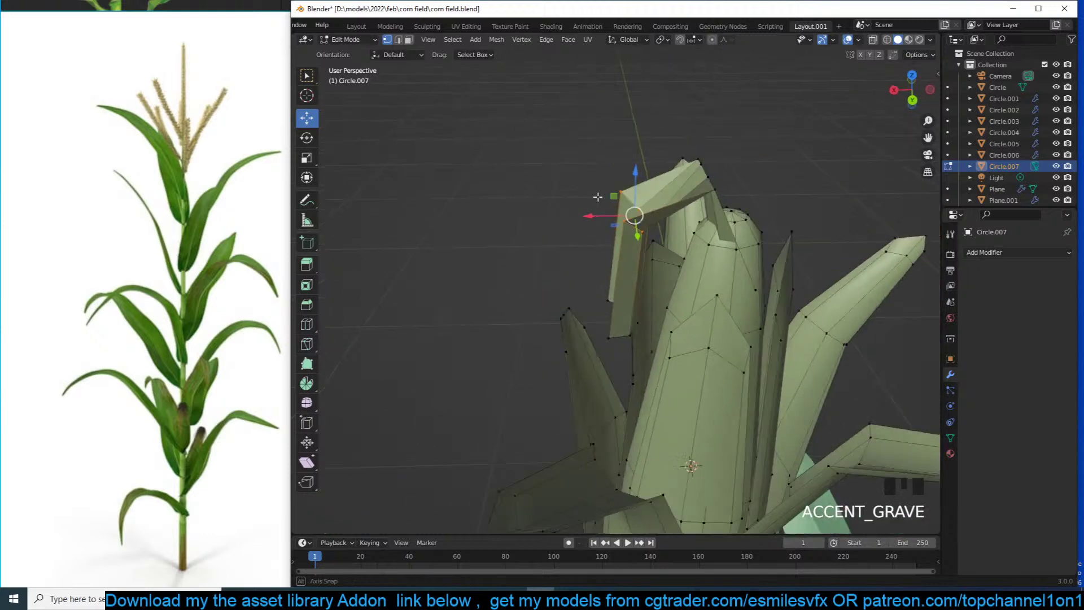
key(s)
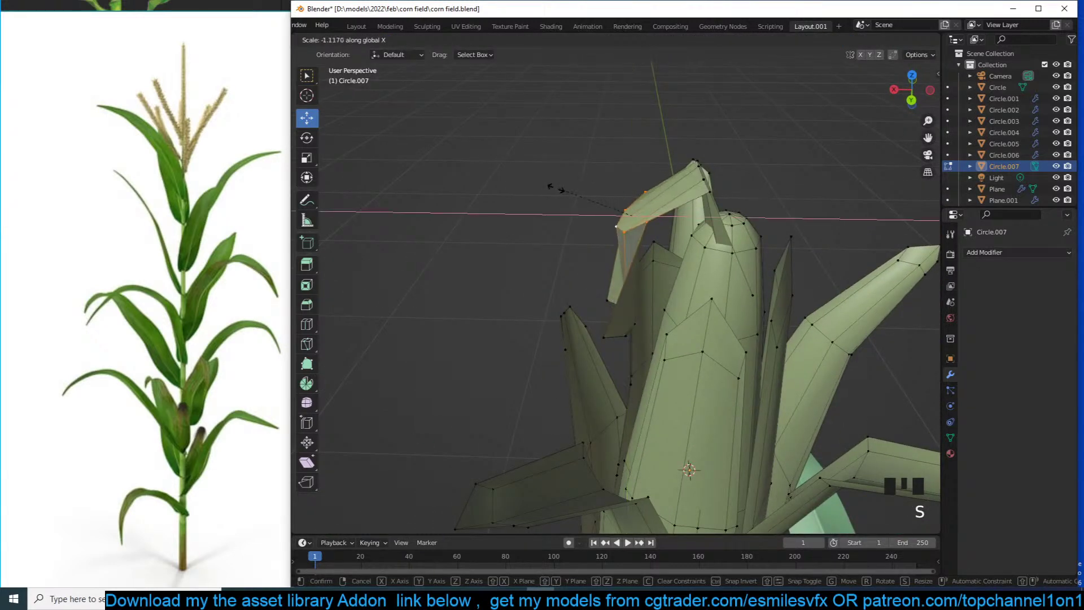
click(541, 188)
alt+click(608, 298)
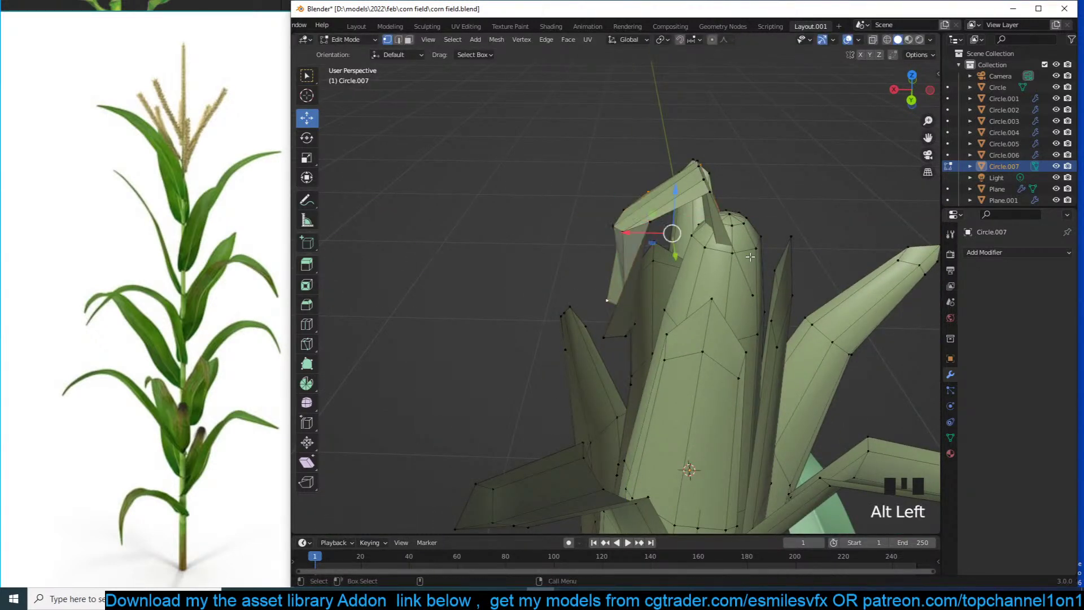
key(grave)
alt+click(632, 306)
key(s)
key(x)
click(571, 280)
Shade the finished ear smooth in Object Mode and save the file
key(Tab)
key(grave)
right_click(696, 162)
click(697, 163)
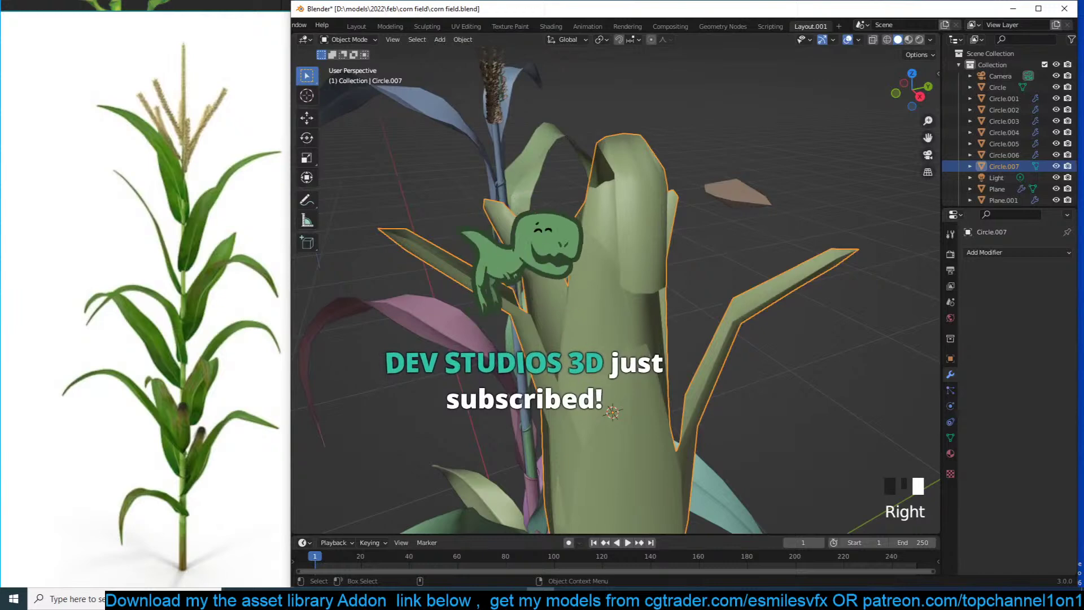
click(541, 599)
click(480, 282)
scroll(687, 262, down, 5)
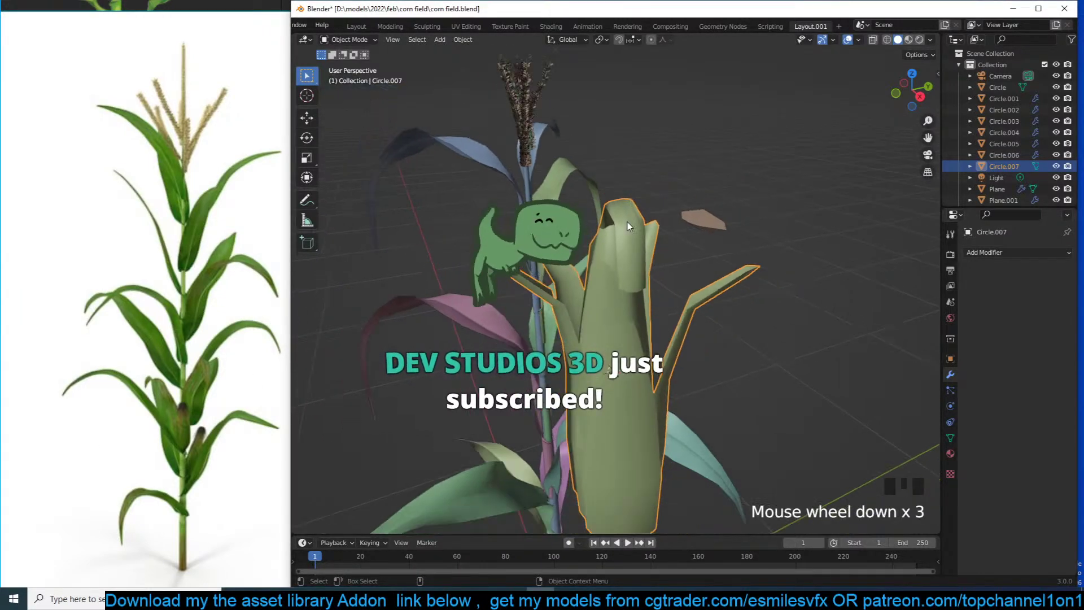
key(ctrl+s)
Snap the 3D cursor to the bottom vertex of the ear and set the ear's origin to the 3D cursor
key(grave)
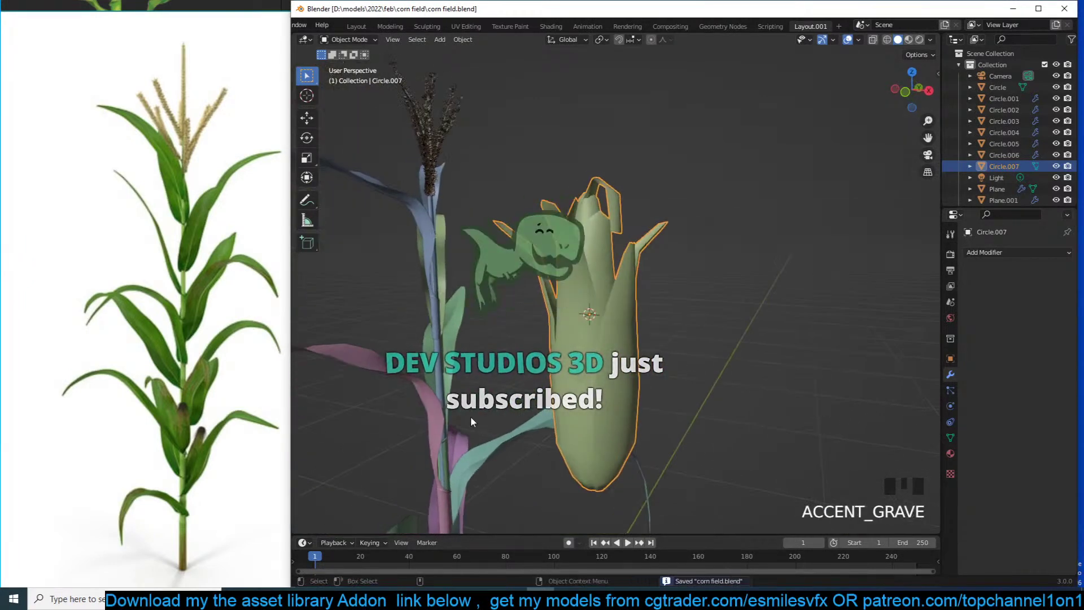
shift+middle_drag(470, 416, 480, 362)
shift+right_click(460, 439)
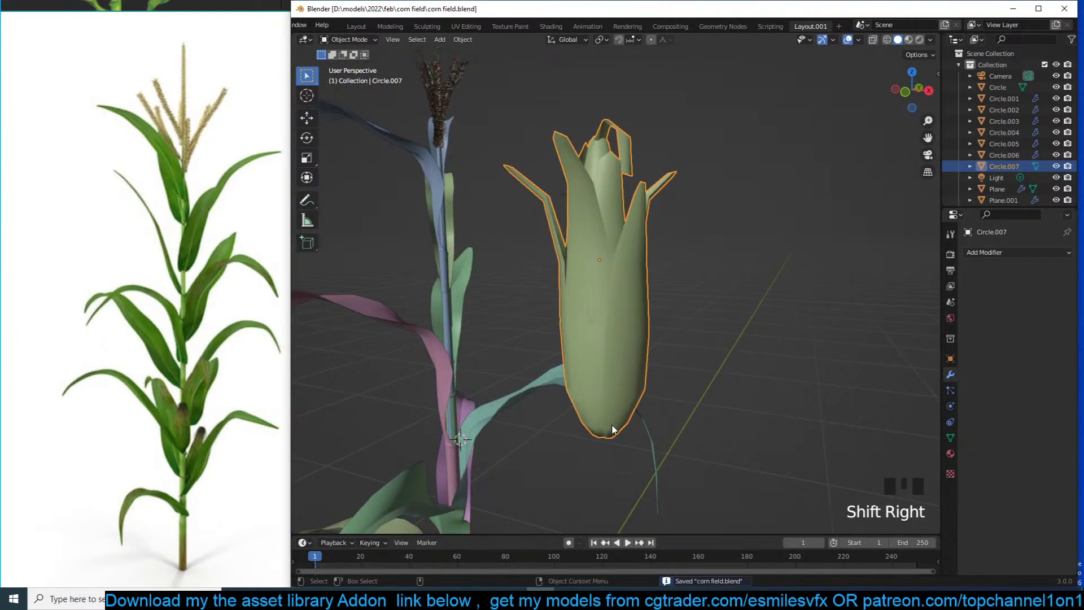
shift+middle_drag(611, 444, 590, 402)
key(ctrl+s)
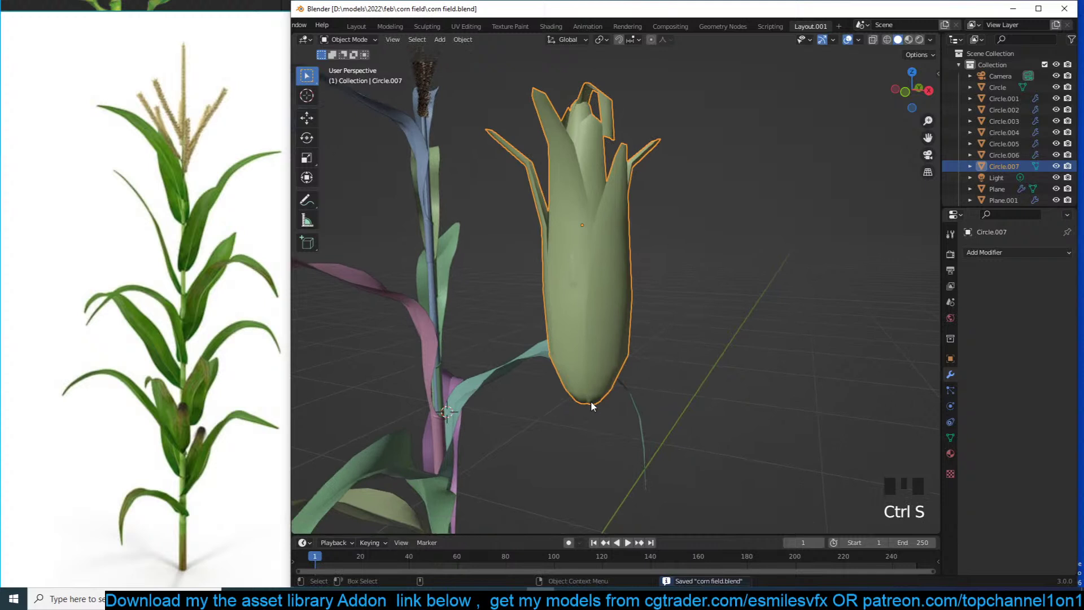
key(Tab)
click(590, 401)
click(591, 401)
key(shift+s)
key(Tab)
right_click(561, 420)
mouse_move(562, 418)
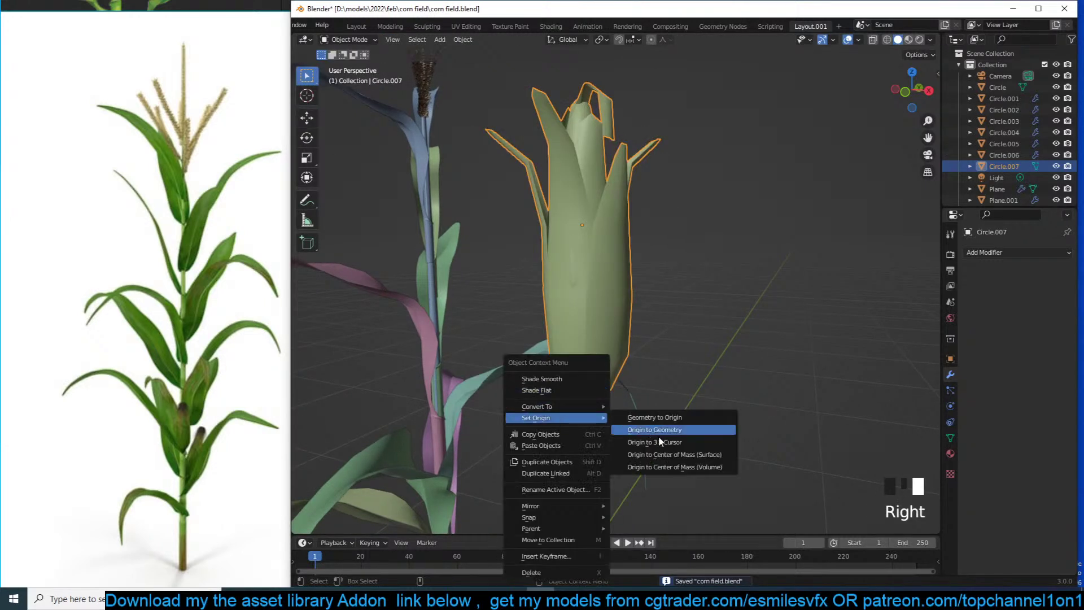
click(661, 441)
Place the 3D cursor on the stalk node, snap the ear to it and scale the ear down to fit the plant
middle_drag(530, 374, 516, 397)
shift+right_click(469, 357)
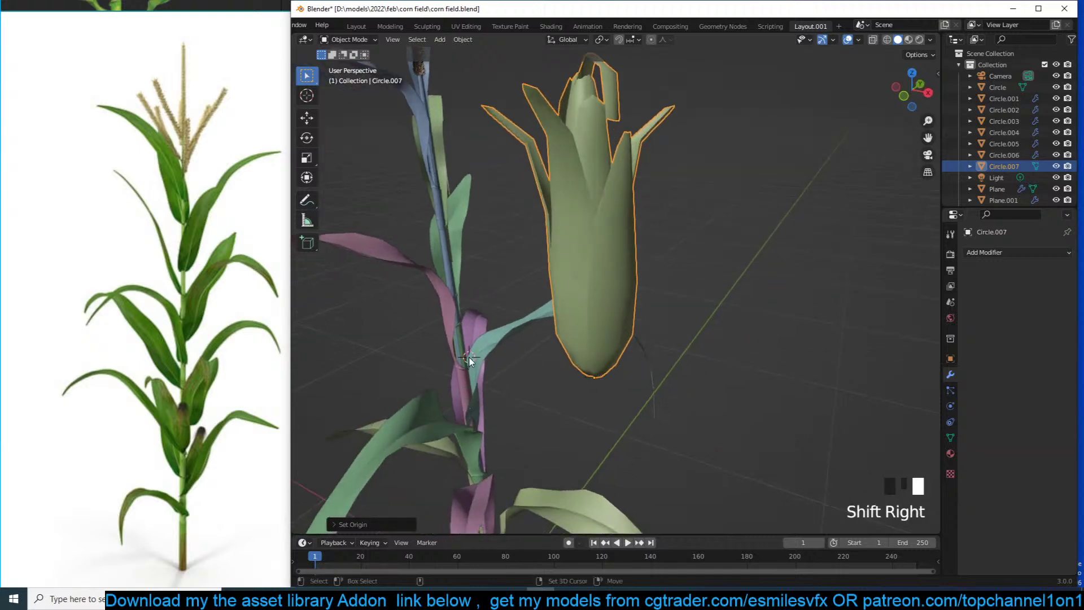
key(shift+s)
click(470, 182)
key(grave)
middle_drag(469, 182, 534, 177)
key(s)
click(428, 331)
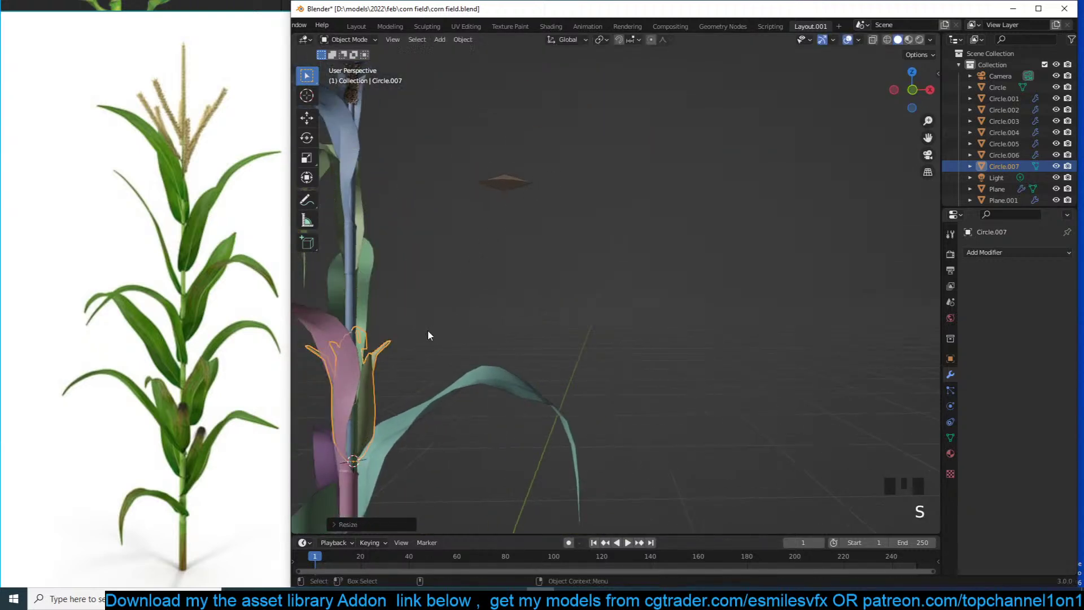
Tilt the ear away from the stalk in the right view, move its base against the node and adjust its size
key(KP_1)
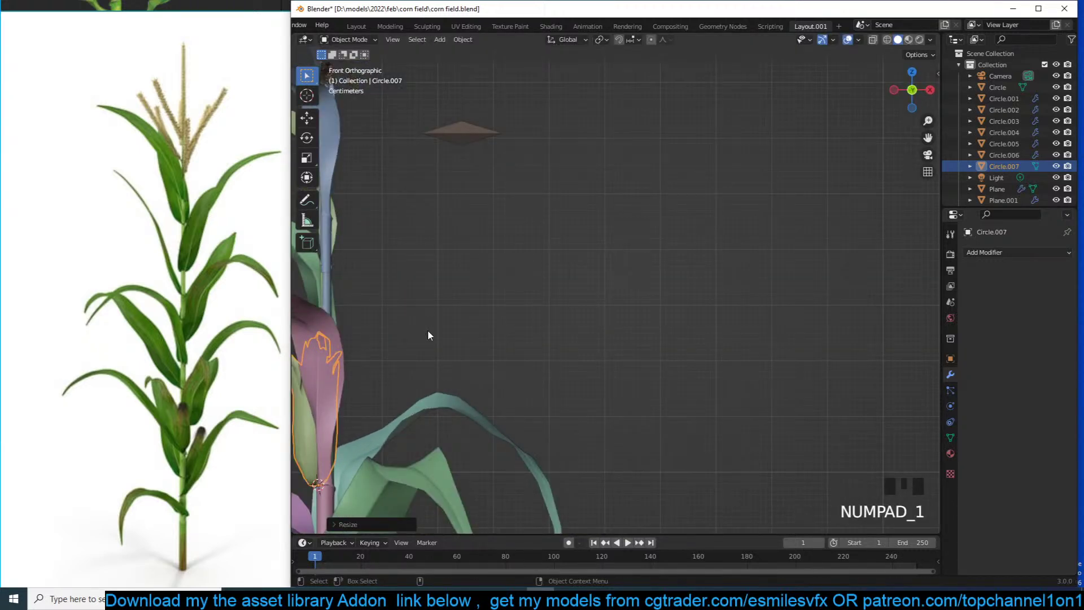
key(KP_3)
key(r)
key(g)
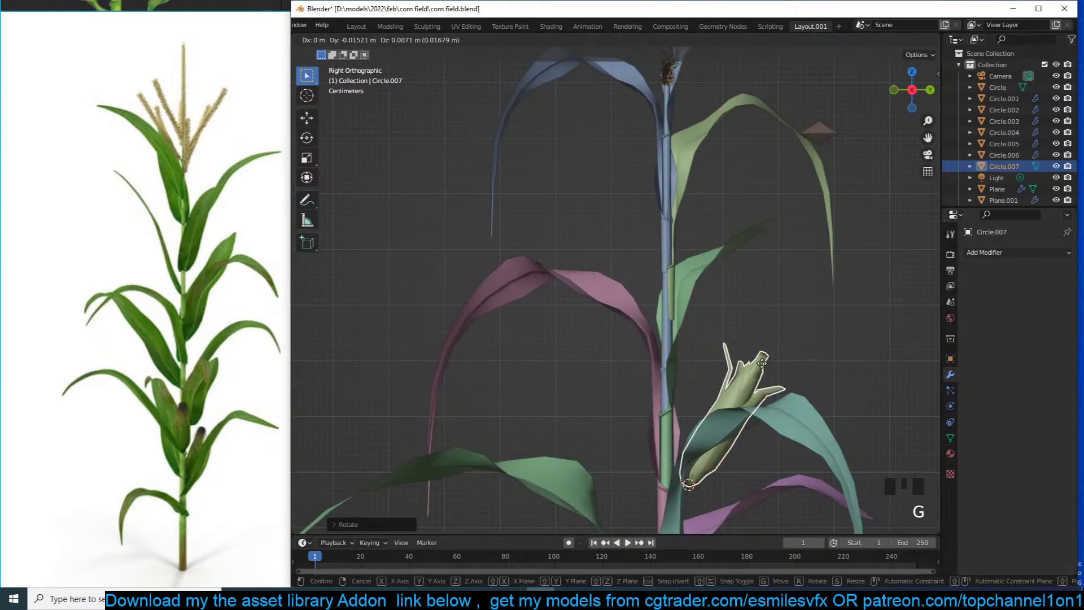
click(734, 335)
key(r)
key(s)
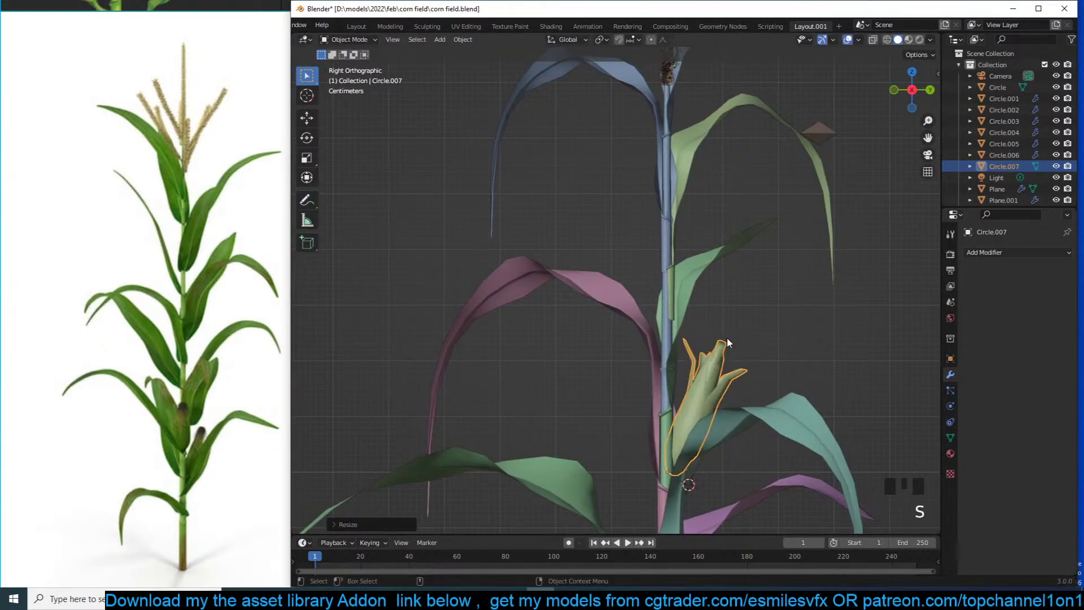
click(727, 371)
Spin the ear around its local Z axis
key(r)
key(z)
key(z)
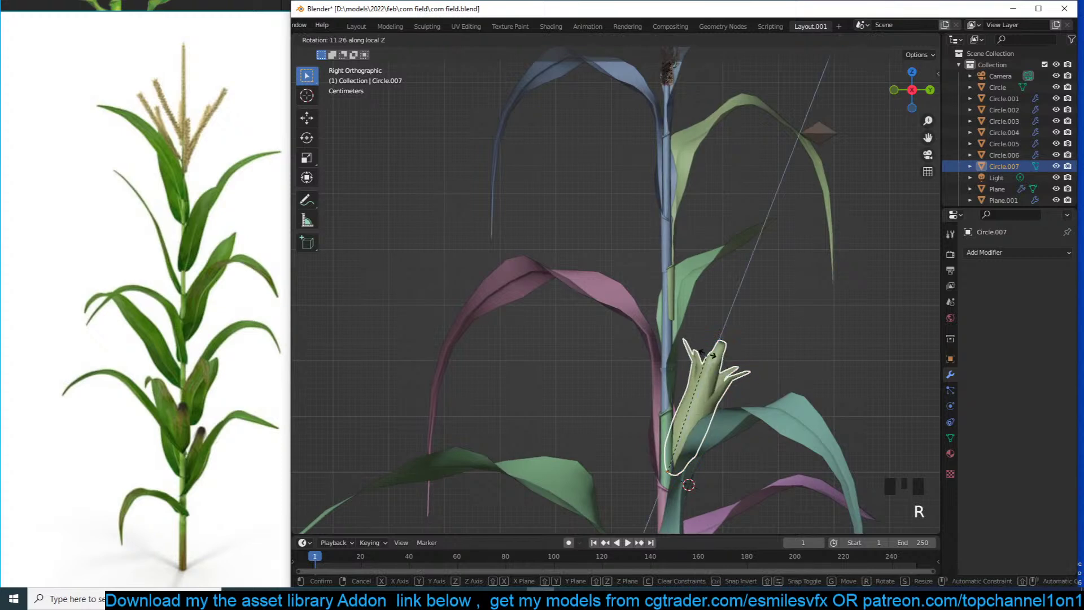
click(422, 289)
key(alt+a)
Nudge the ear closer to the stalk in perspective and save the file
key(grave)
middle_drag(564, 313, 720, 271)
click(628, 261)
key(g)
click(713, 294)
key(alt+a)
scroll(669, 350, down, 1)
key(ctrl+s)
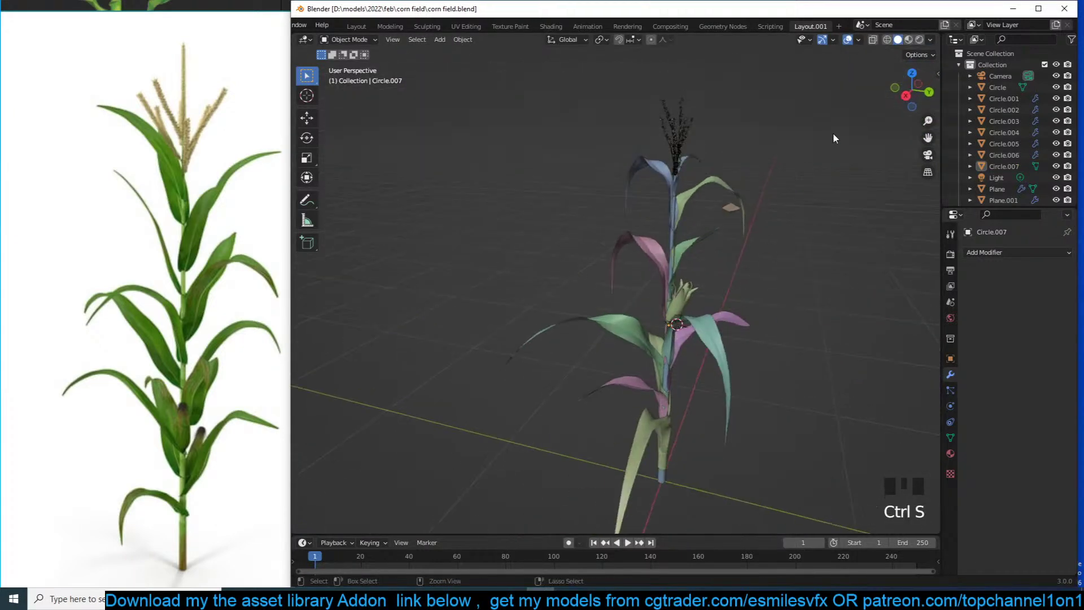
Preview the plant in Material Preview shading and return to Solid shading
click(909, 39)
key(grave)
middle_drag(759, 235, 782, 258)
click(898, 39)
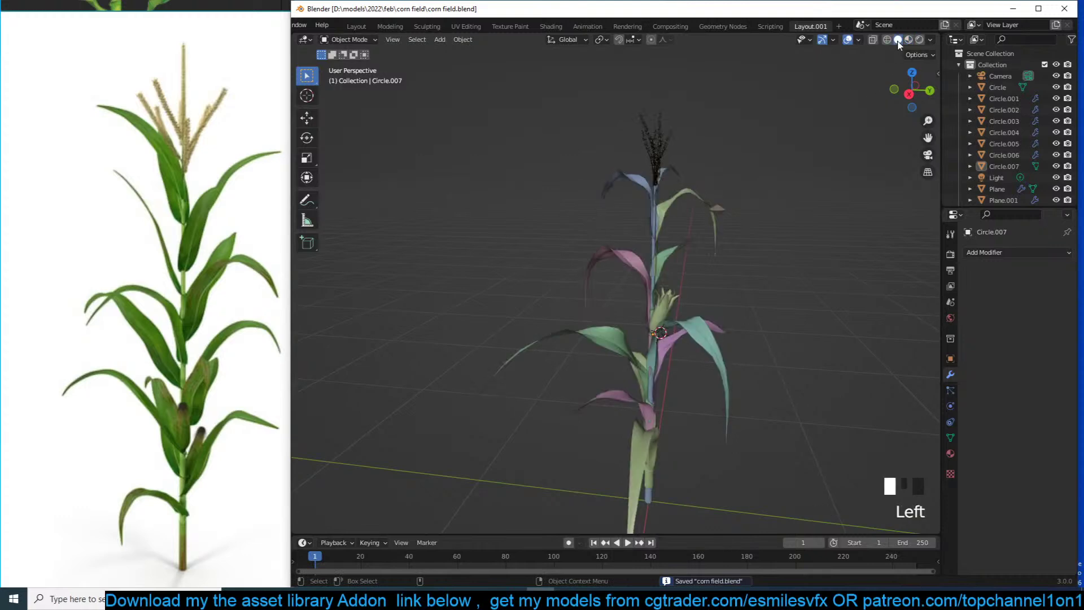
Duplicate the ear in the top view, rotate the copy around the stalk and set it against another side
click(679, 288)
key(KP_7)
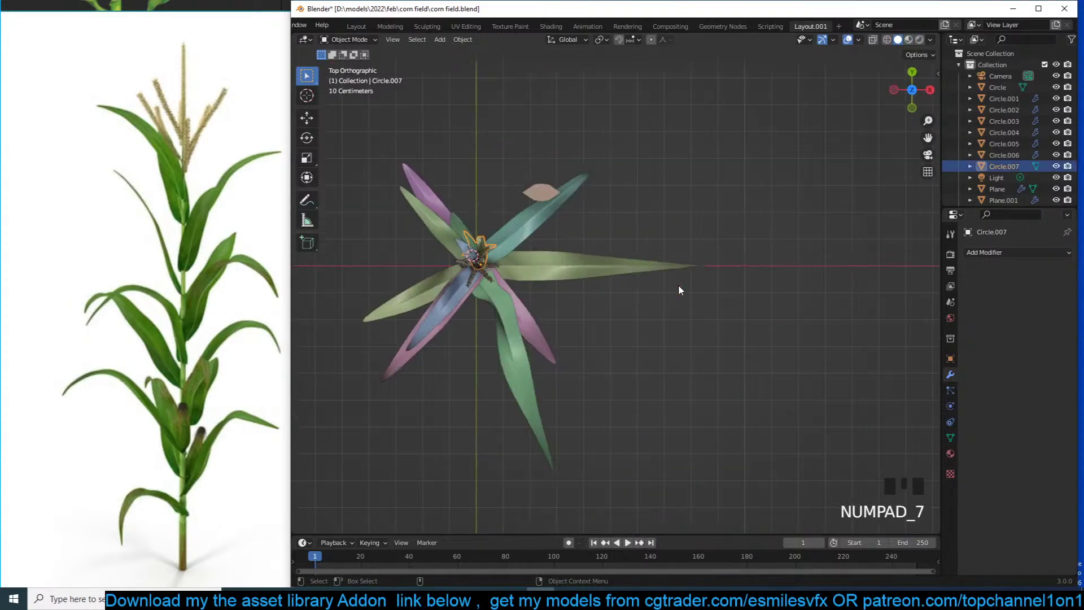
key(shift+d)
click(524, 276)
key(r)
click(559, 364)
key(g)
click(530, 346)
Resize the copied ear and lower it along Z to the next node down the stalk
key(grave)
middle_drag(528, 345, 598, 192)
key(s)
click(574, 259)
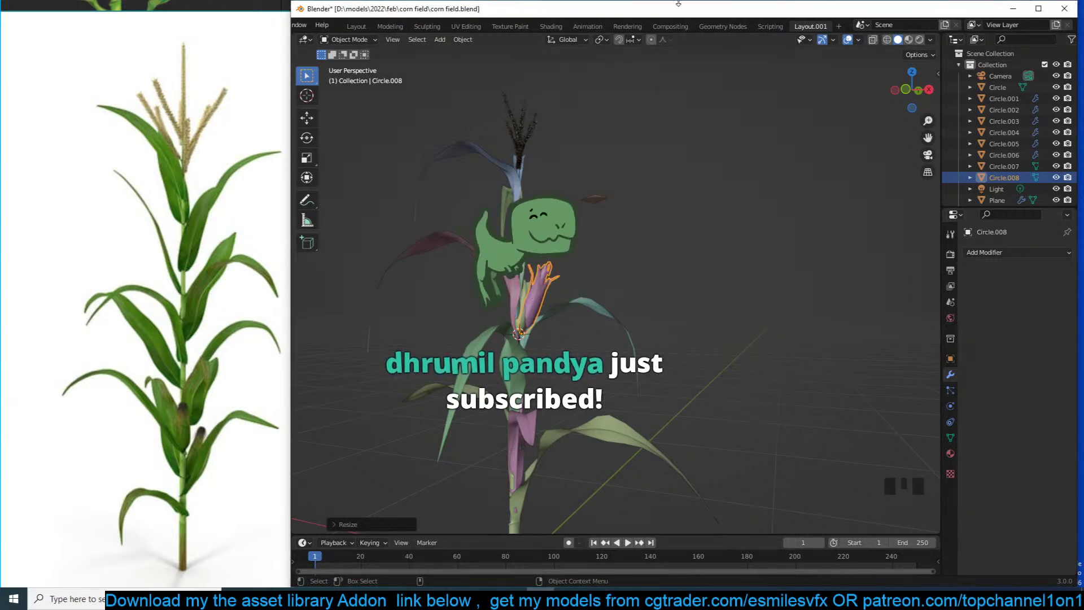
scroll(565, 246, up, 2)
mouse_move(565, 247)
shift+middle_down()
mouse_move(548, 208)
mouse_move(548, 234)
shift+middle_up()
key(g)
key(z)
click(542, 354)
middle_drag(543, 354, 642, 456)
key(grave)
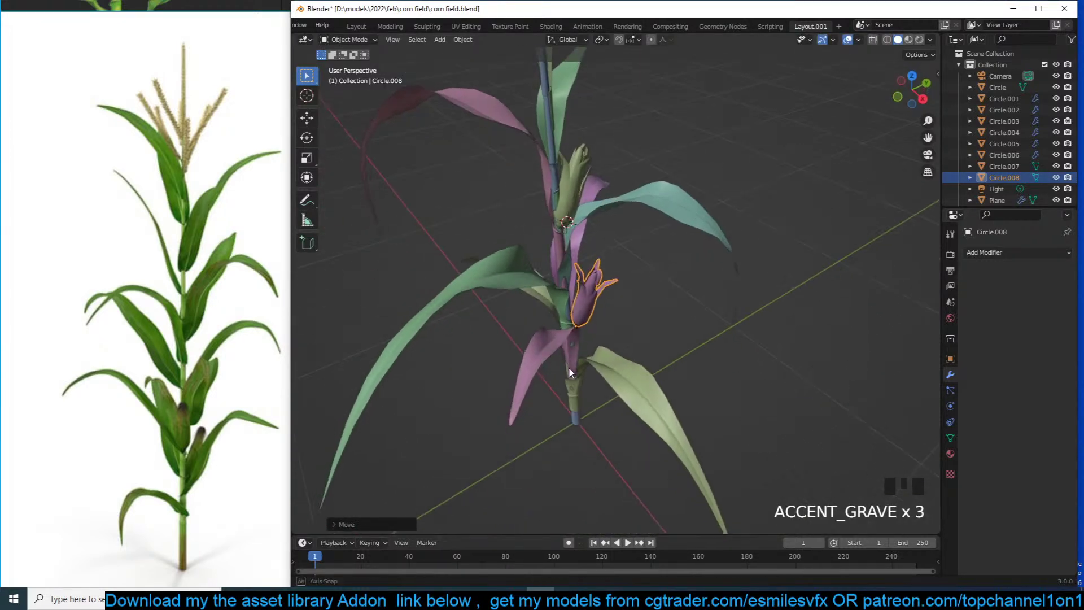
Place the 3D cursor at the lower ear's base, rotate the ear to lean outward from the stalk and save the file
shift+right_click(562, 325)
key(grave)
key(r)
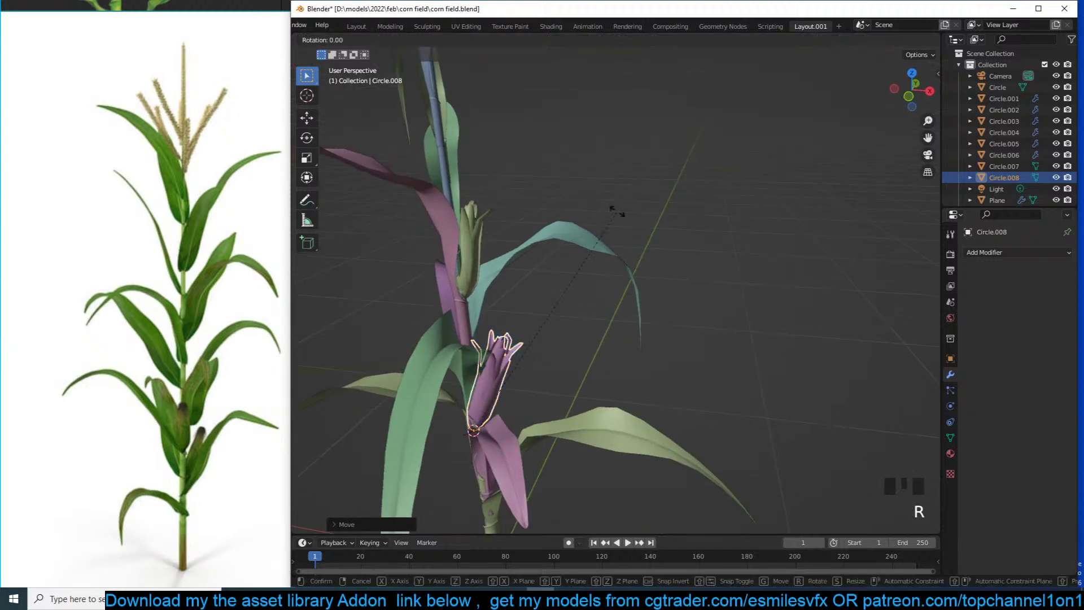
click(789, 431)
click(788, 431)
key(grave)
middle_drag(729, 404, 543, 338)
key(ctrl+s)
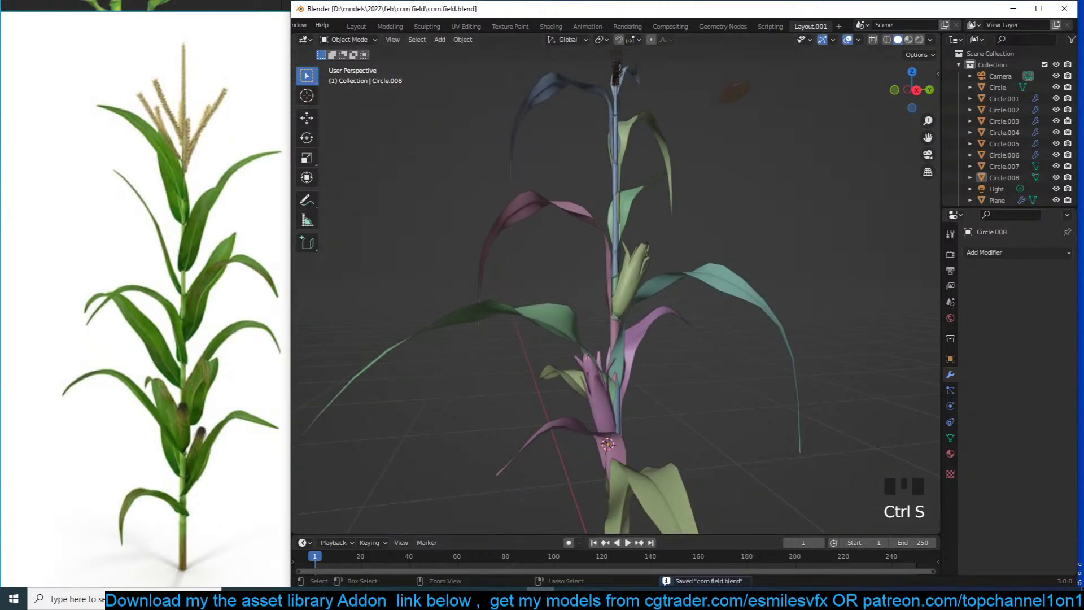
Select the small spare plane beside the upper leaves and clear it from the view
click(291, 598)
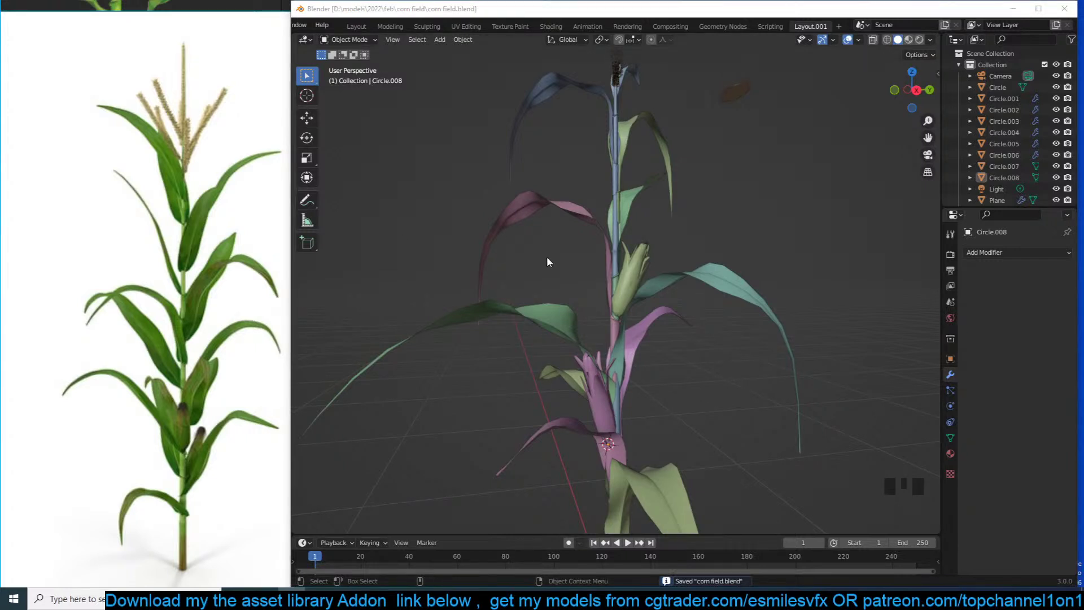
click(497, 249)
scroll(645, 359, down, 1)
key(grave)
middle_drag(645, 360, 659, 408)
click(659, 409)
scroll(572, 247, down, 4)
click(665, 181)
click(665, 183)
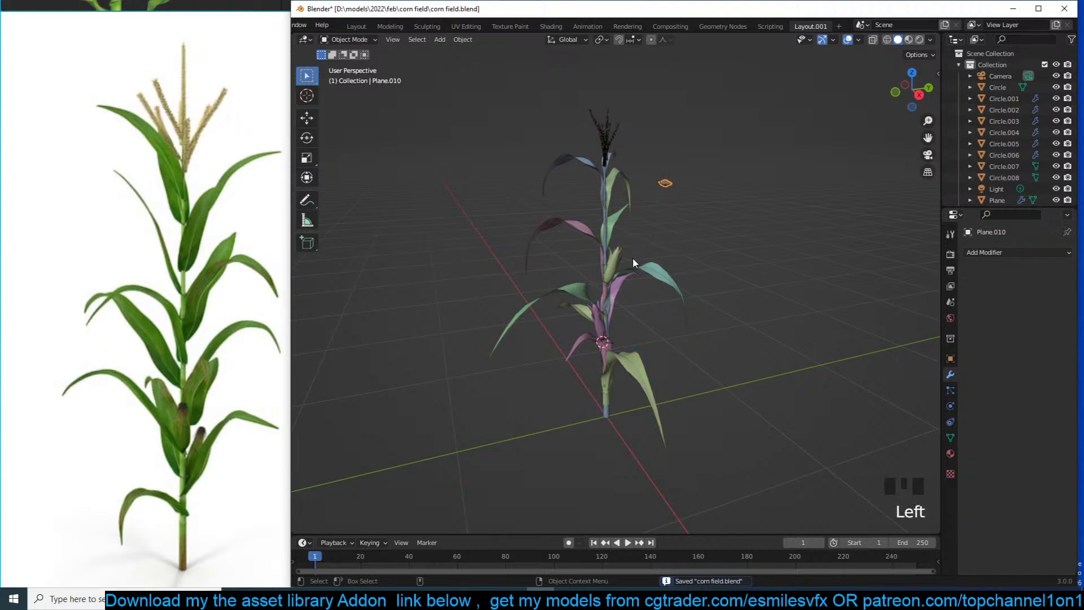
Select all parts of the corn plant, select their entire geometry in Edit Mode and UV unwrap it
drag(494, 105, 726, 422)
key(Tab)
key(Tab)
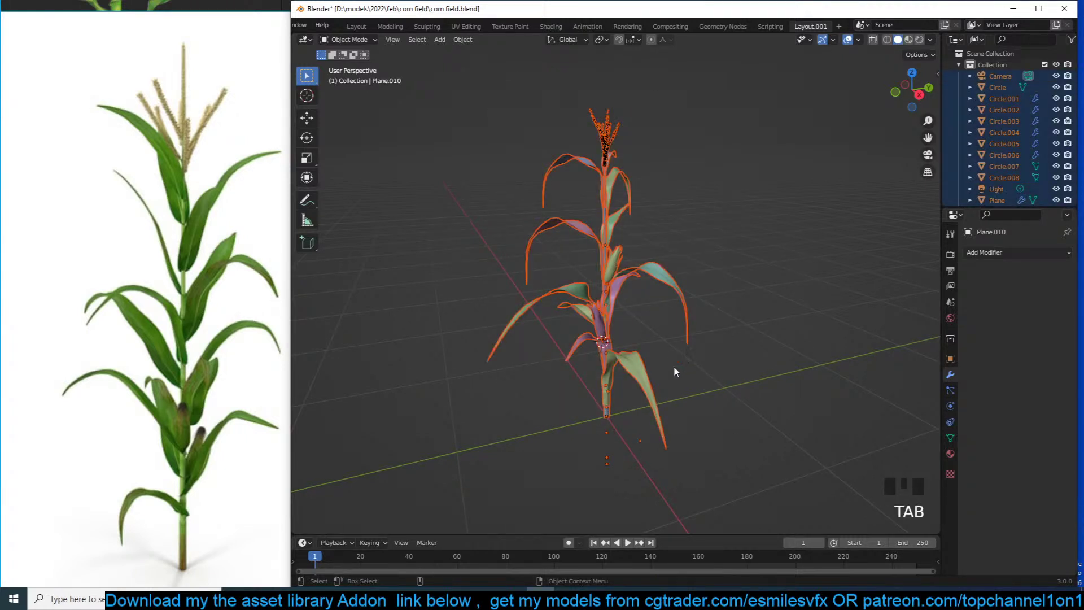
shift+click(647, 401)
key(shift+Tab)
key(Tab)
key(a)
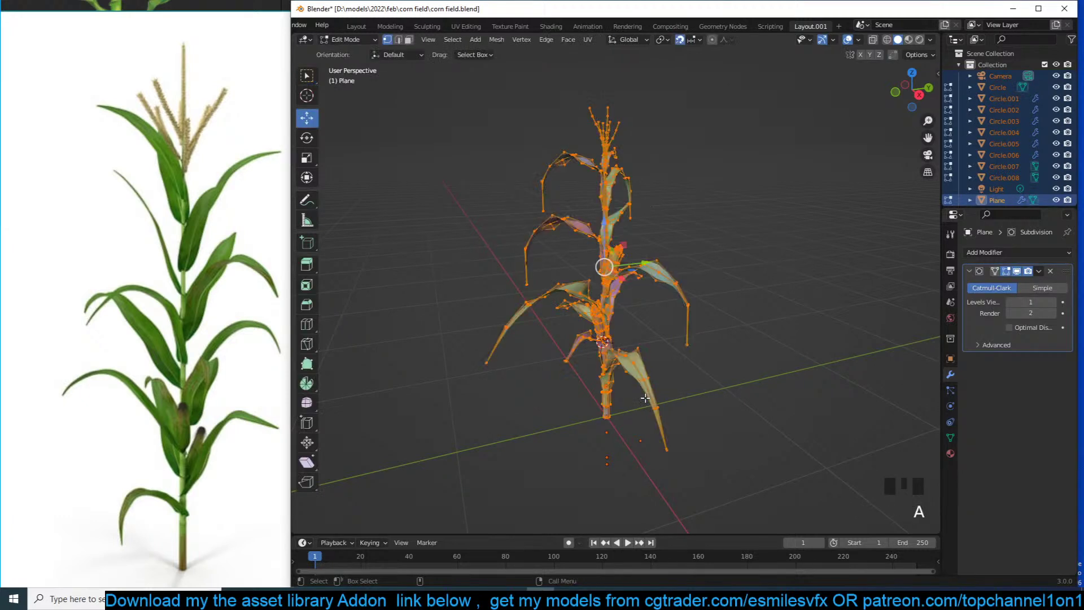
key(u)
click(673, 303)
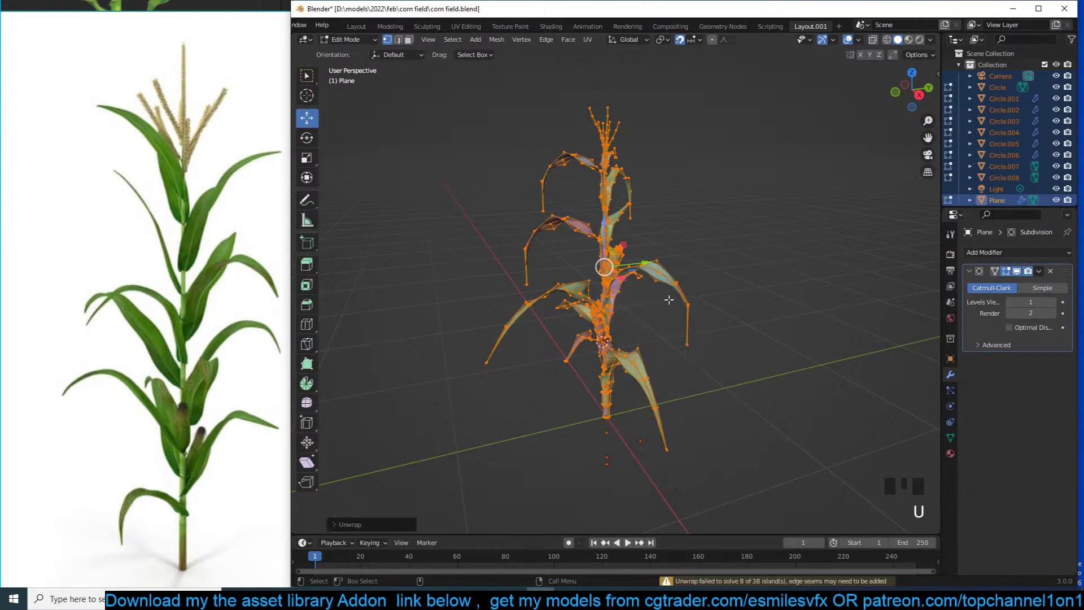
Return to Object Mode with nothing selected, save the file and switch to the UV Editing workspace
key(Tab)
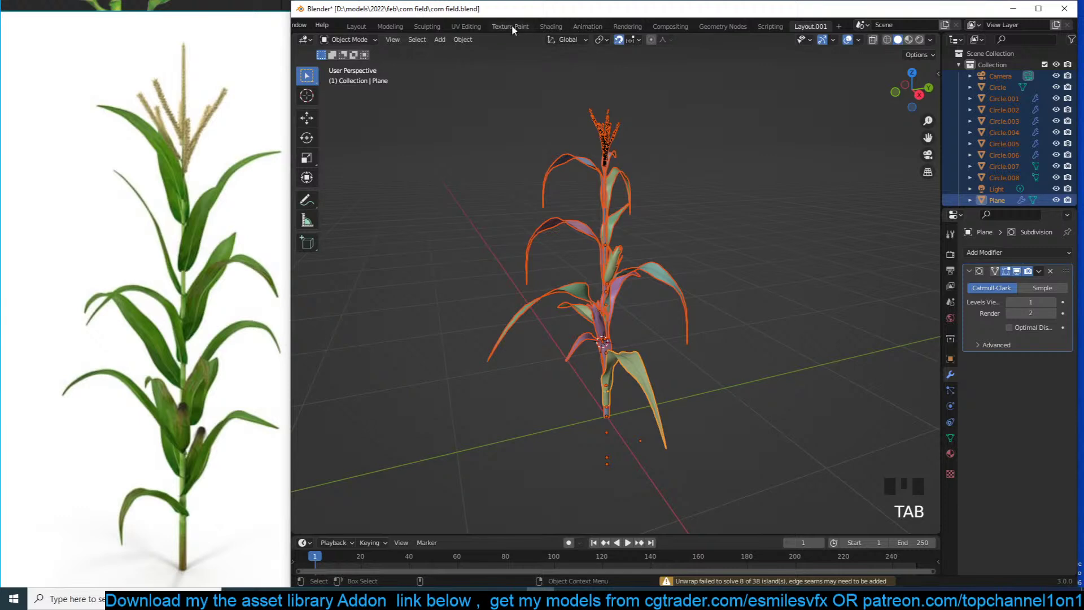
click(1038, 8)
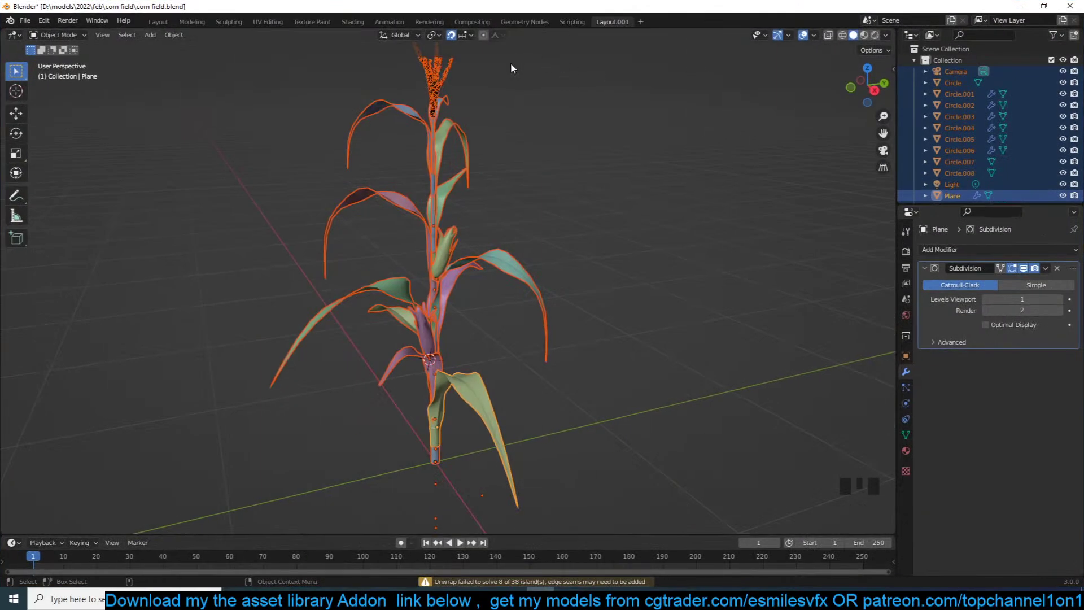
click(419, 182)
key(ctrl+s)
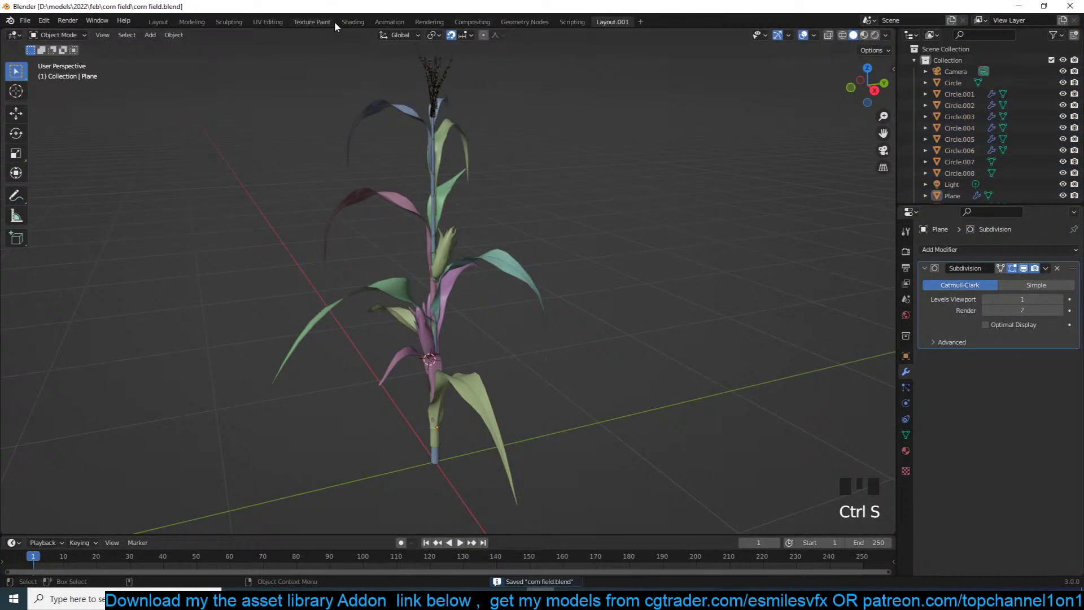
click(265, 21)
scroll(626, 252, up, 2)
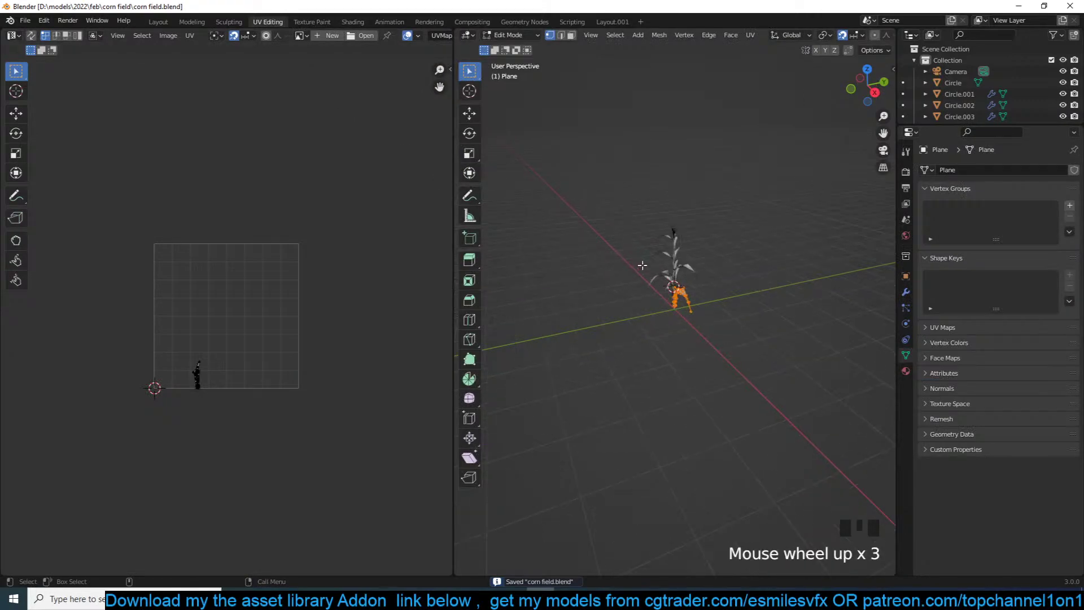
Select all parts of the corn plant together and select their entire geometry in Edit Mode
key(Tab)
drag(579, 73, 757, 386)
middle_drag(682, 263, 665, 291)
shift+click(665, 291)
shift+click(666, 291)
key(Tab)
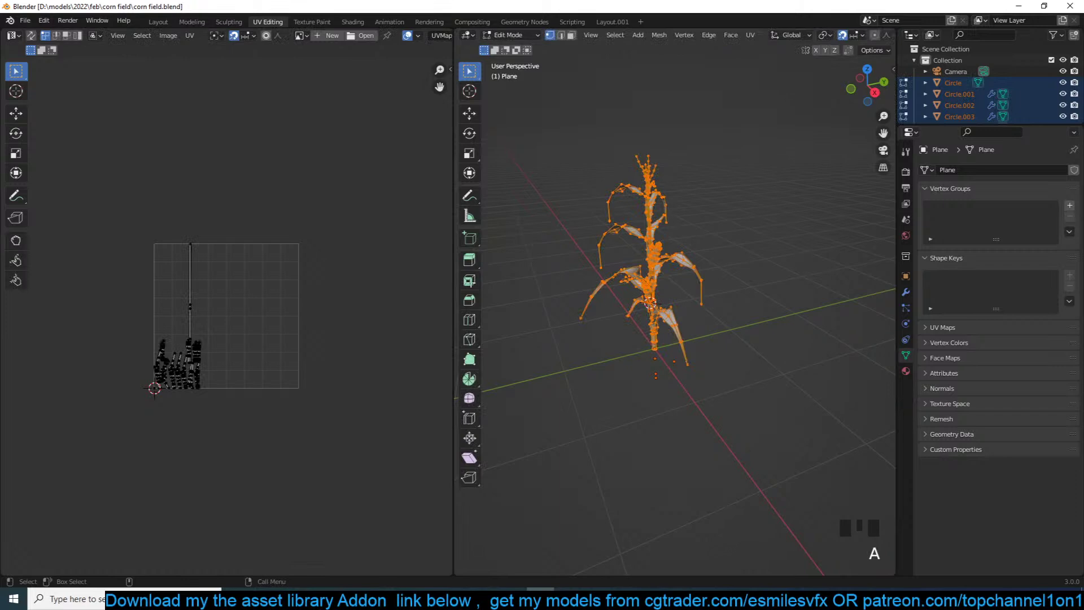
Unwrap all of the plant's UVs together from within the UV layout
scroll(191, 381, up, 4)
alt+click(130, 287)
key(ctrl+e)
click(246, 299)
key(a)
key(u)
click(238, 310)
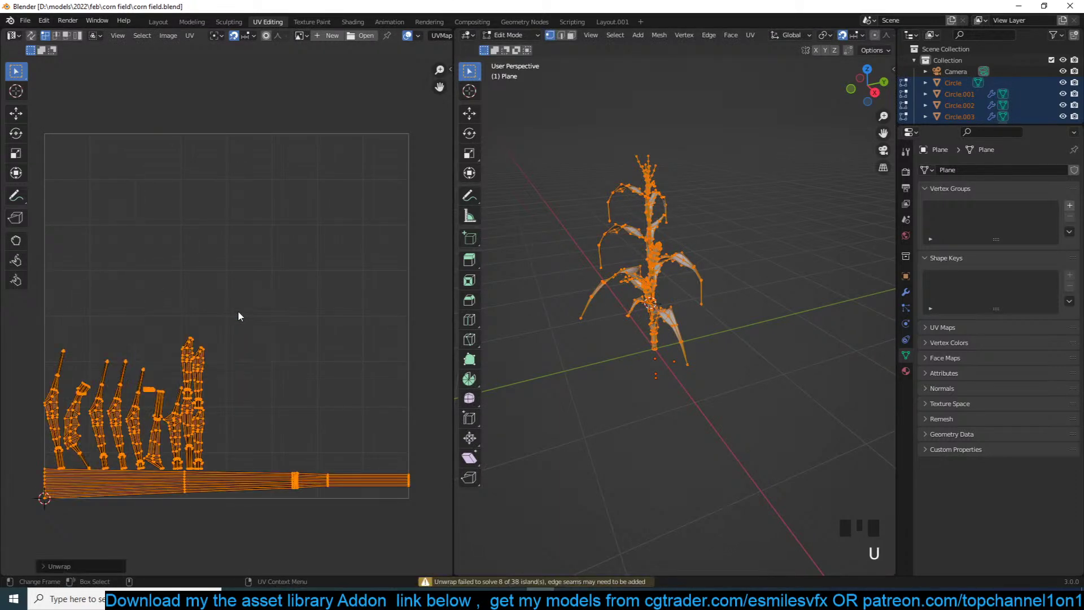
scroll(240, 438, up, 6)
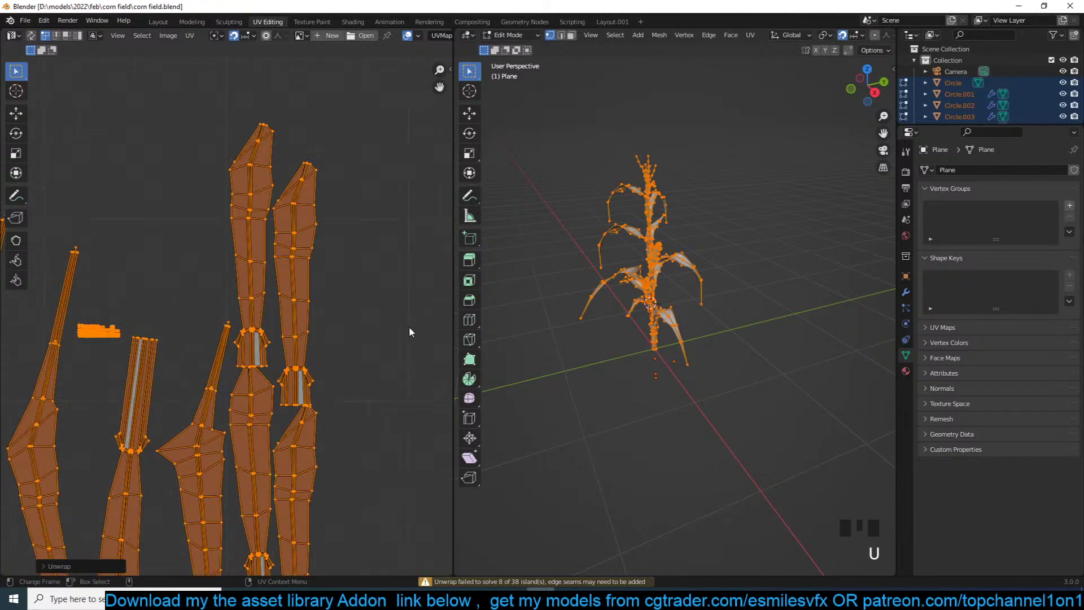
Apply the object transform to all plant parts in Object Mode and unwrap their entire geometry again
key(Tab)
key(ctrl+a)
click(655, 266)
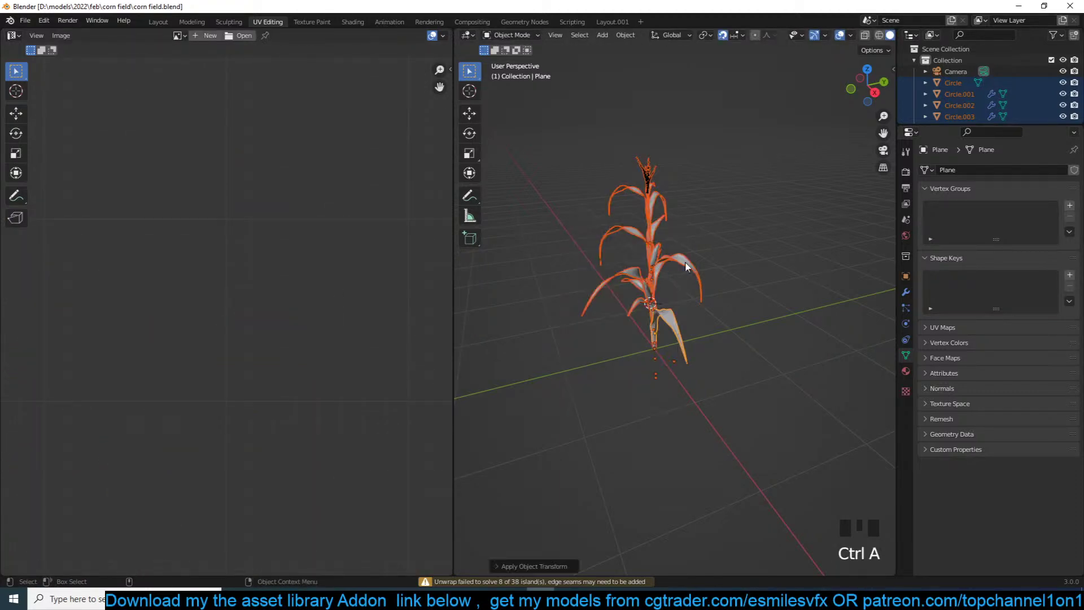
key(Tab)
key(a)
key(u)
click(693, 252)
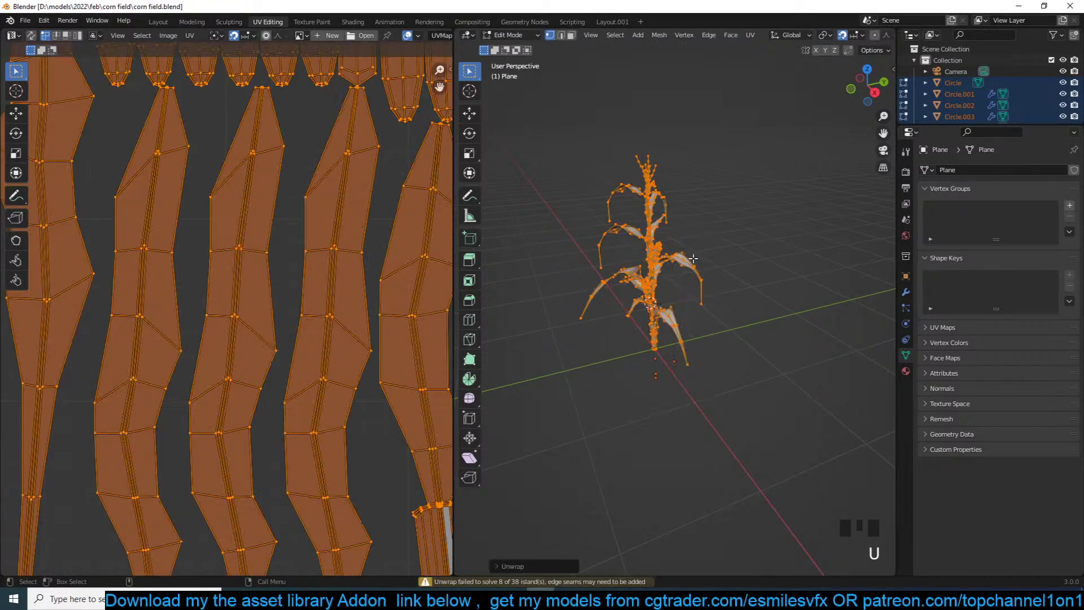
middle_drag(314, 366, 325, 425)
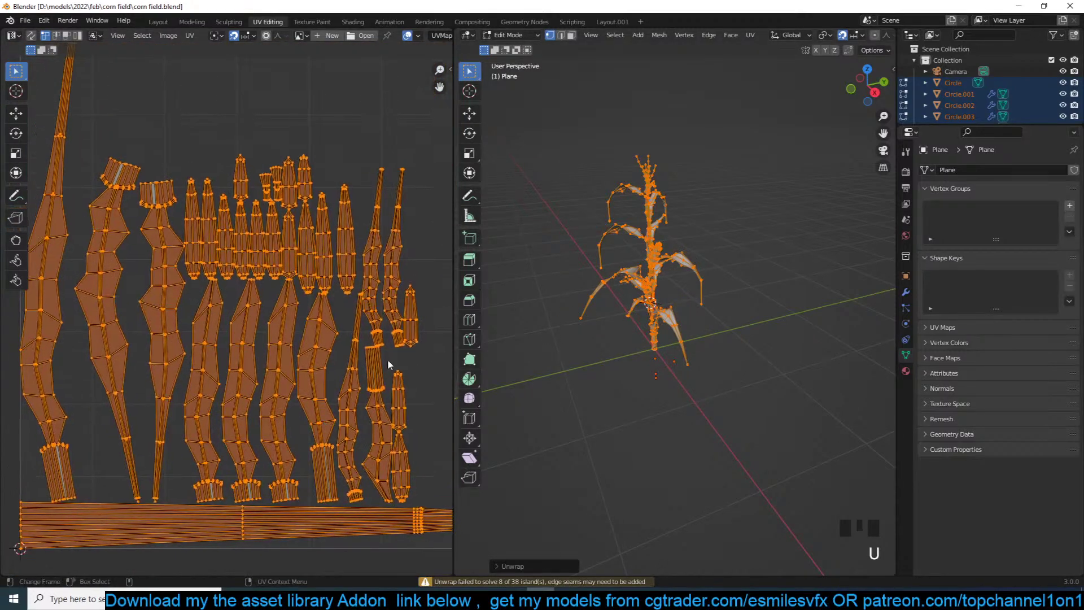
scroll(356, 285, up, 4)
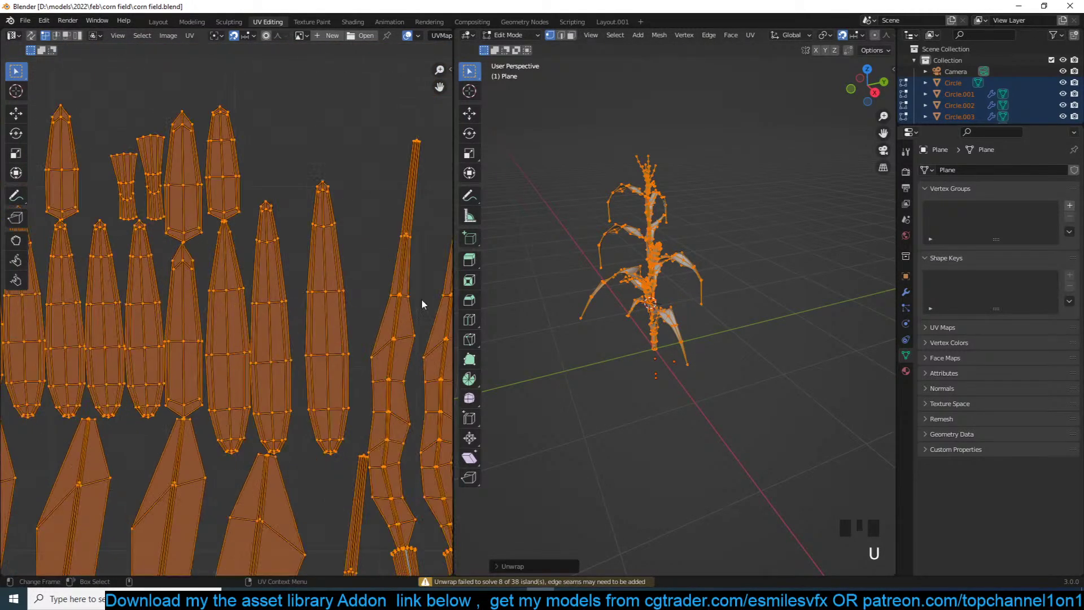
Deselect the plant parts, select only the upper ear on the stalk and save the file
key(Tab)
click(659, 239)
shift+middle_drag(659, 240, 681, 363)
scroll(680, 325, up, 3)
scroll(680, 323, up, 2)
key(alt+a)
click(674, 259)
click(673, 257)
key(Tab)
key(Tab)
click(672, 300)
click(679, 304)
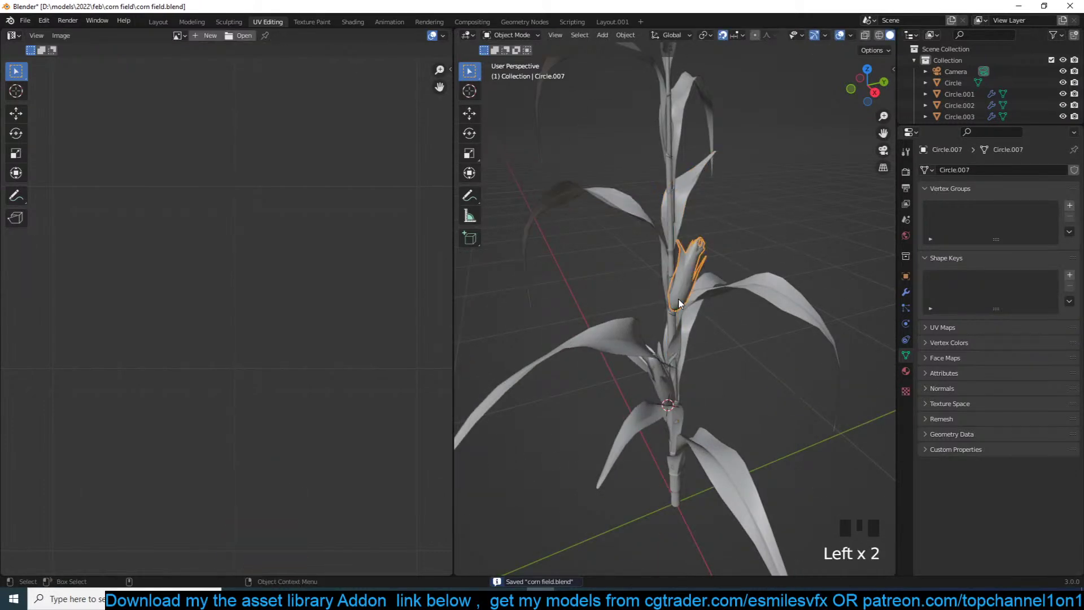
Isolate the upper ear's inner cob in Edit Mode by selecting its linked geometry and hiding the husk leaves
key(KP_Decimal)
key(Tab)
click(722, 205)
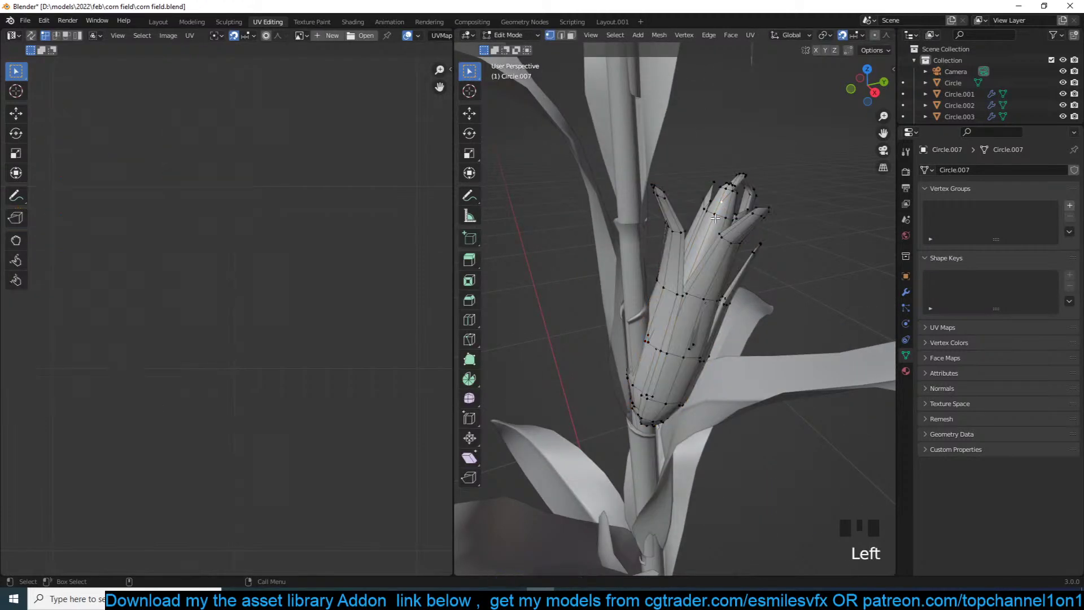
key(ctrl+l)
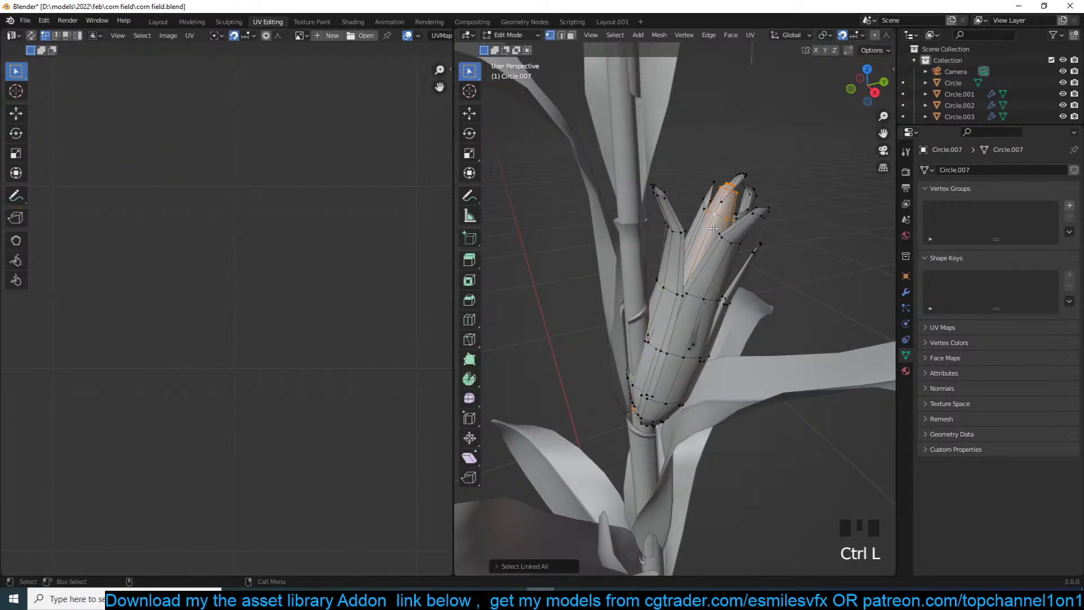
key(shift+h)
key(grave)
mouse_move(704, 271)
middle_down()
mouse_move(729, 276)
mouse_move(700, 322)
mouse_move(714, 287)
middle_up()
scroll(715, 286, up, 3)
Select a lengthwise edge loop along the cob and the edge ring near its tip
key(2)
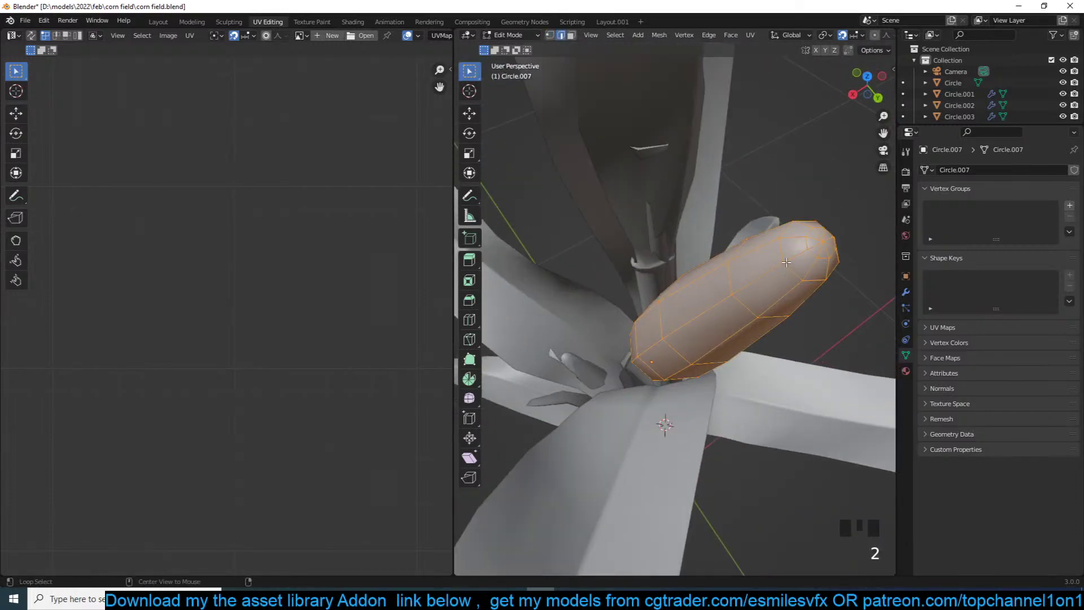
alt+click(788, 278)
alt+click(785, 284)
alt+shift+click(752, 280)
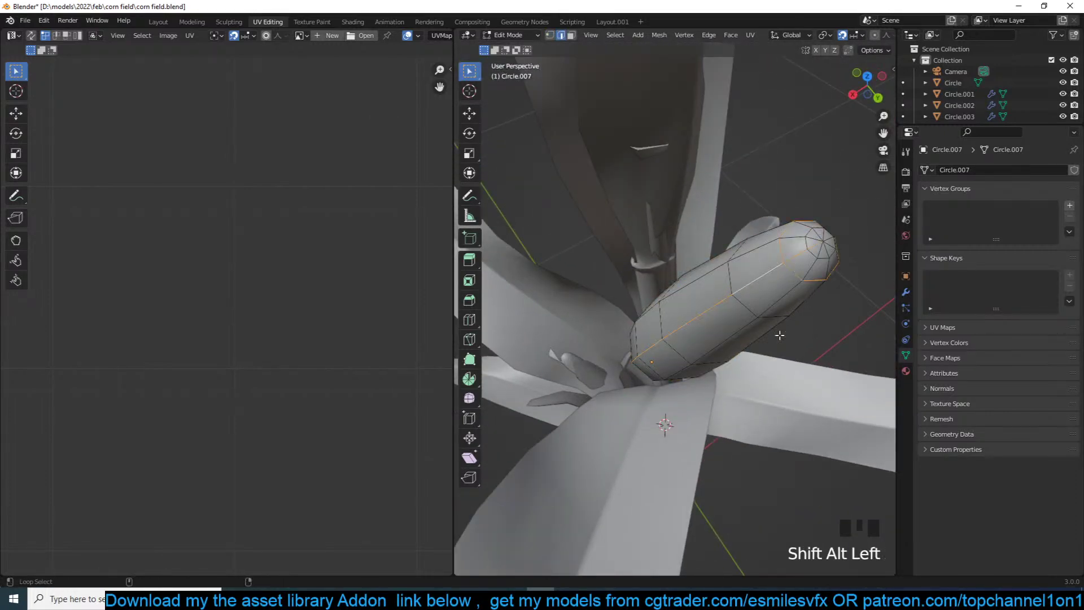
middle_drag(788, 342, 828, 211)
key(grave)
scroll(776, 288, down, 2)
key(ctrl+e)
key(a)
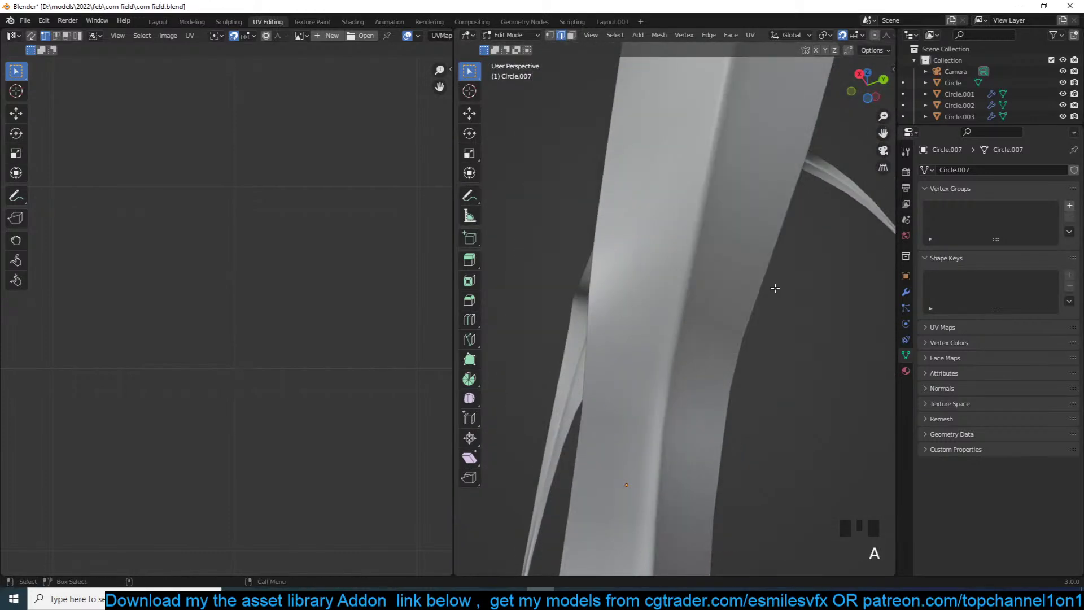
key(ctrl+z)
key(ctrl+z)
key(ctrl+z)
key(shift+grave)
Mark the selected cob edges as seams, then select the whole cob and unwrap it
key(ctrl+e)
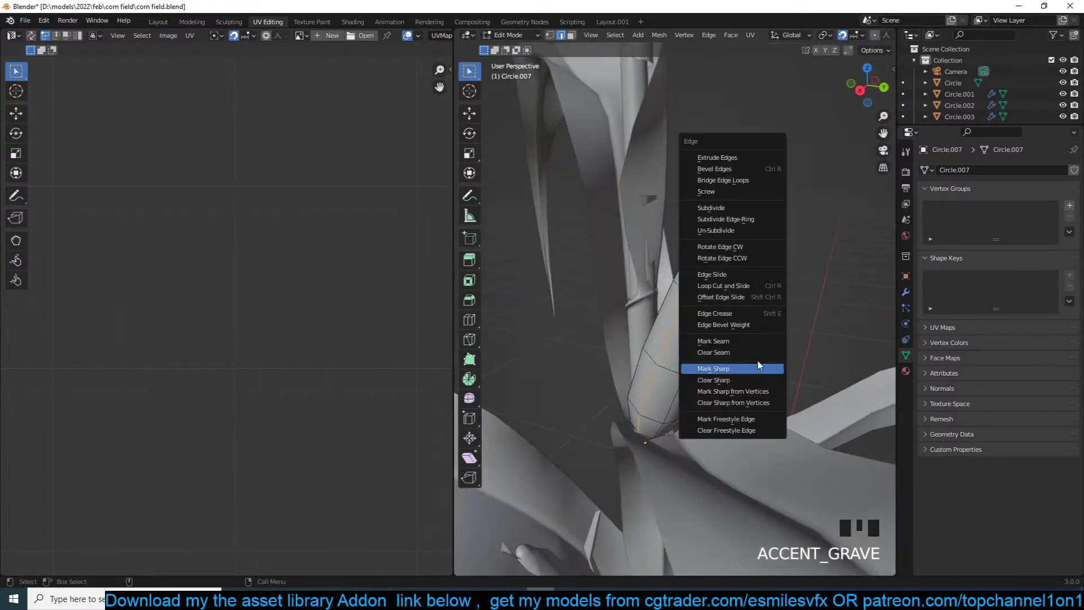
click(749, 341)
key(a)
key(u)
click(746, 338)
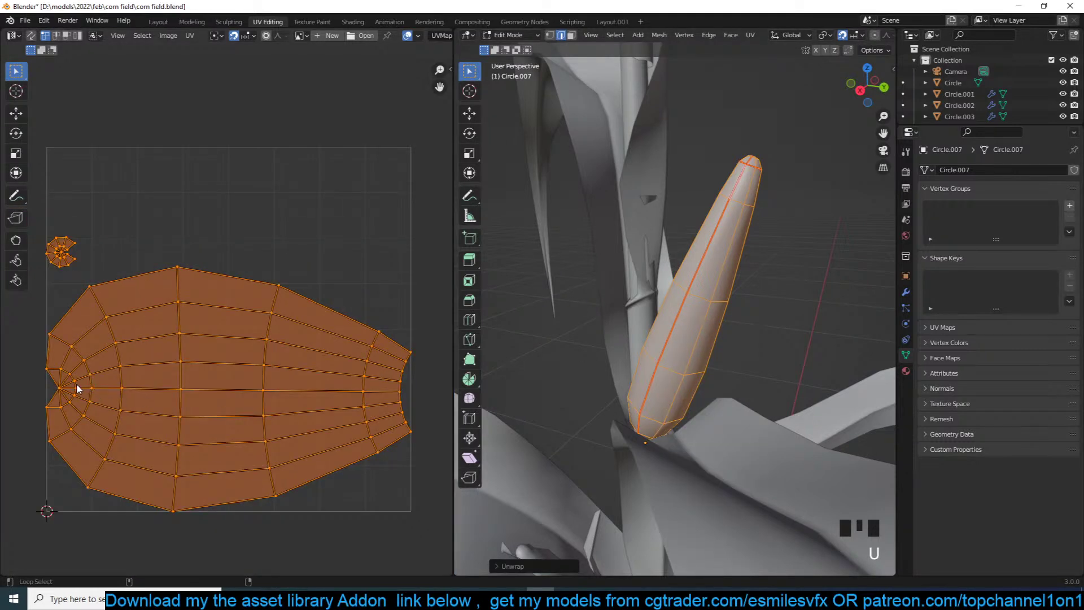
Try to select the edge ring around the cob's base in the UV layout
alt+click(80, 386)
scroll(124, 367, up, 2)
middle_drag(69, 371, 143, 365)
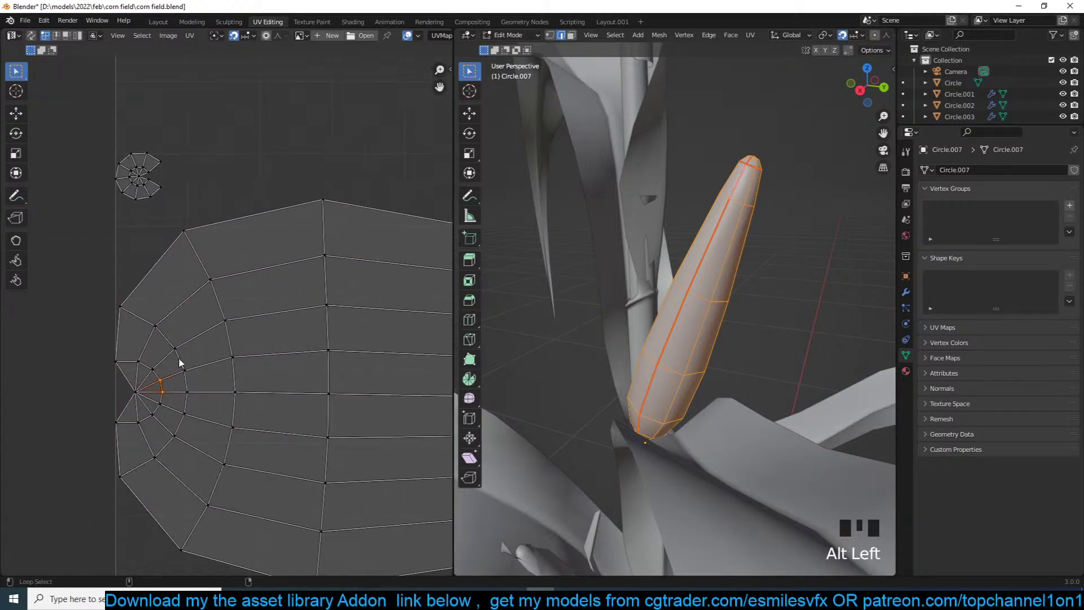
alt+shift+click(125, 361)
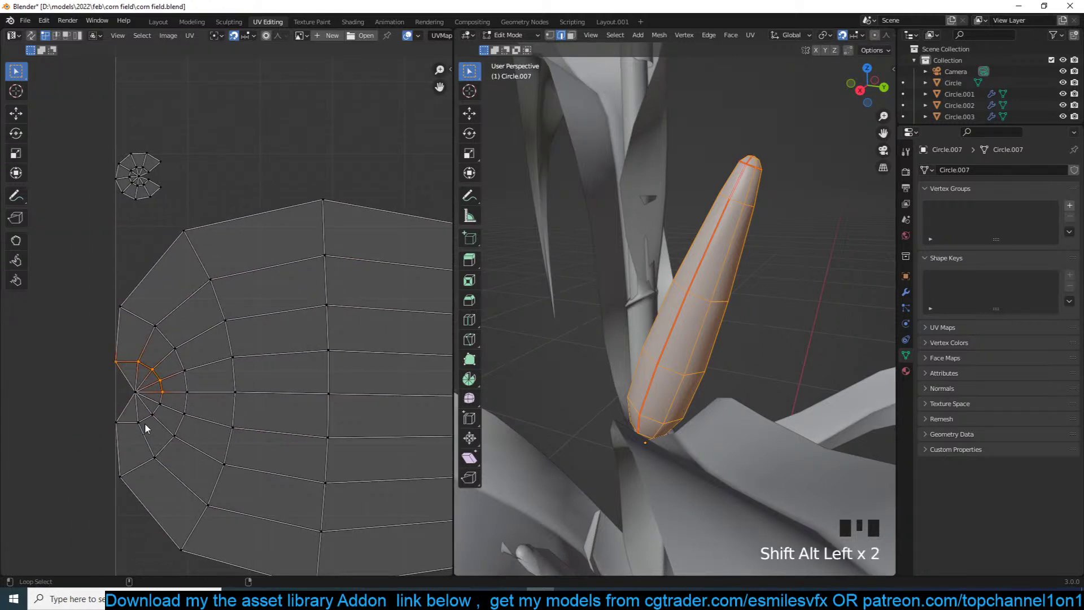
alt+shift+click(159, 406)
key(ctrl+z)
key(ctrl+z)
key(ctrl+z)
key(ctrl+z)
key(ctrl+z)
Separate the cob's base cap with a seam around its ring, unwrap the cob again and return to Object Mode
alt+shift+click(158, 401)
alt+shift+click(158, 403)
alt+shift+click(127, 425)
key(a)
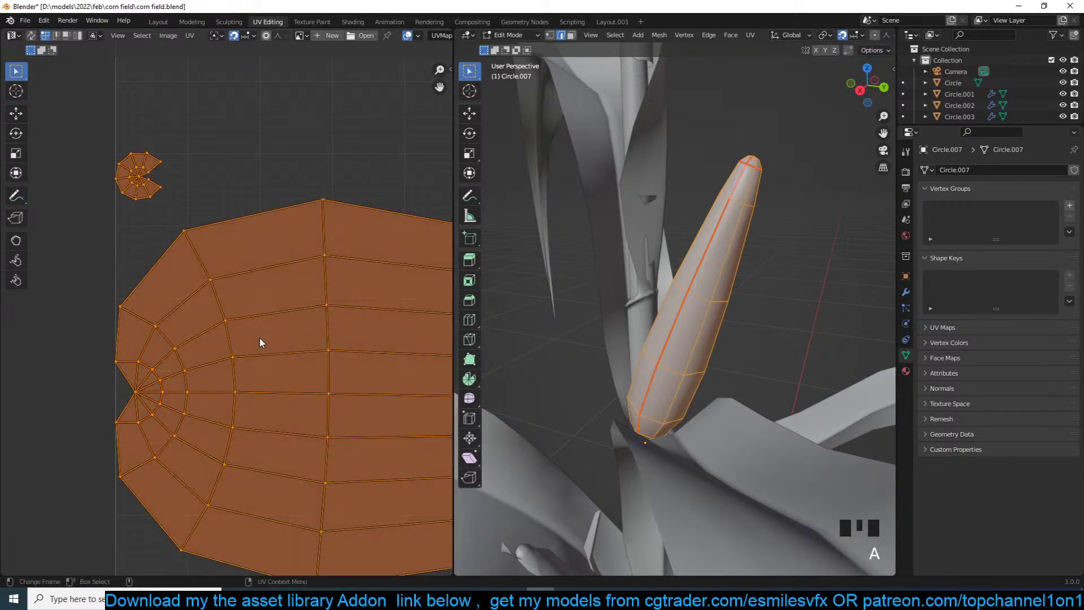
key(u)
click(258, 352)
key(Tab)
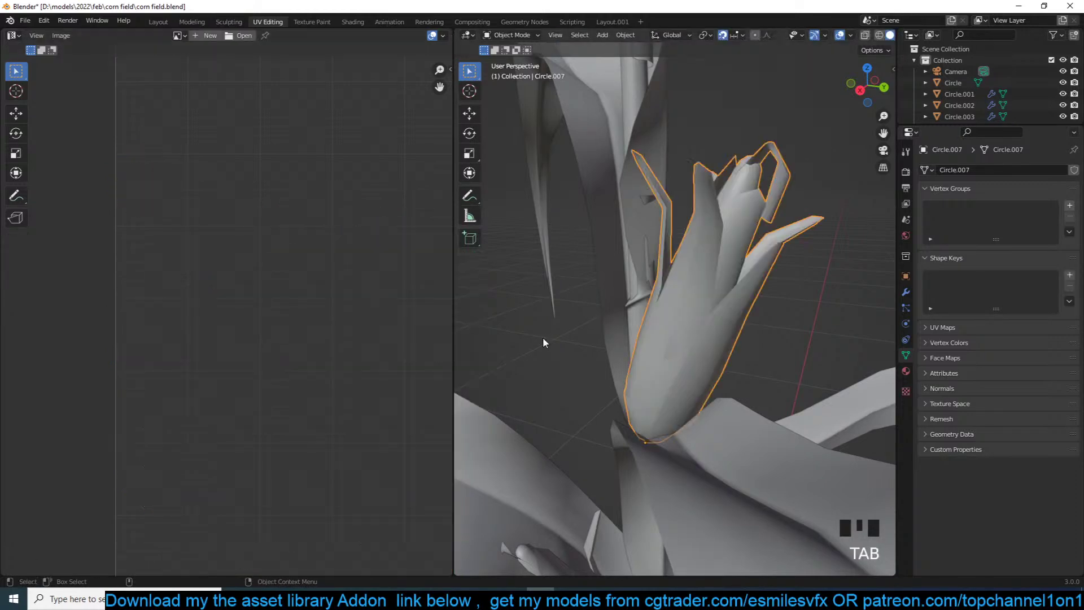
Copy the UV maps from the upper ear to the lower ear
scroll(785, 293, down, 8)
key(grave)
click(665, 376)
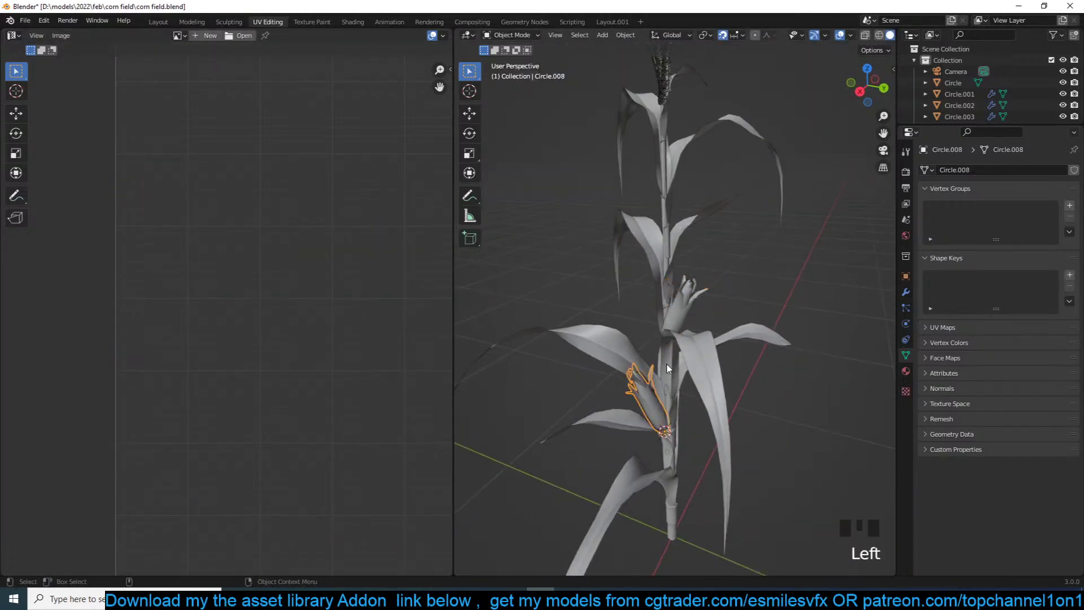
shift+click(686, 314)
key(ctrl+l)
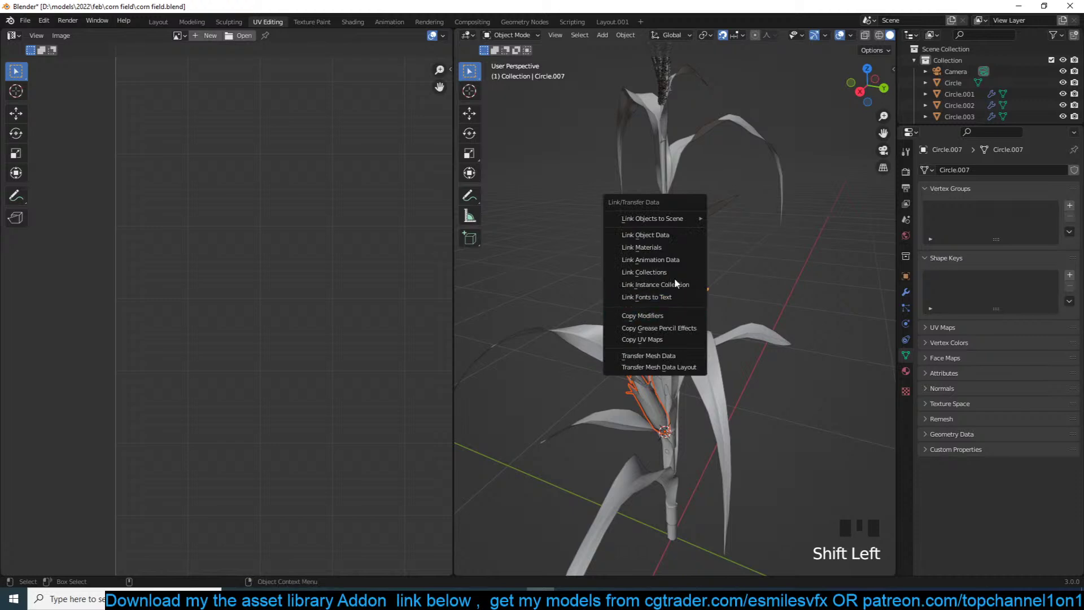
click(653, 339)
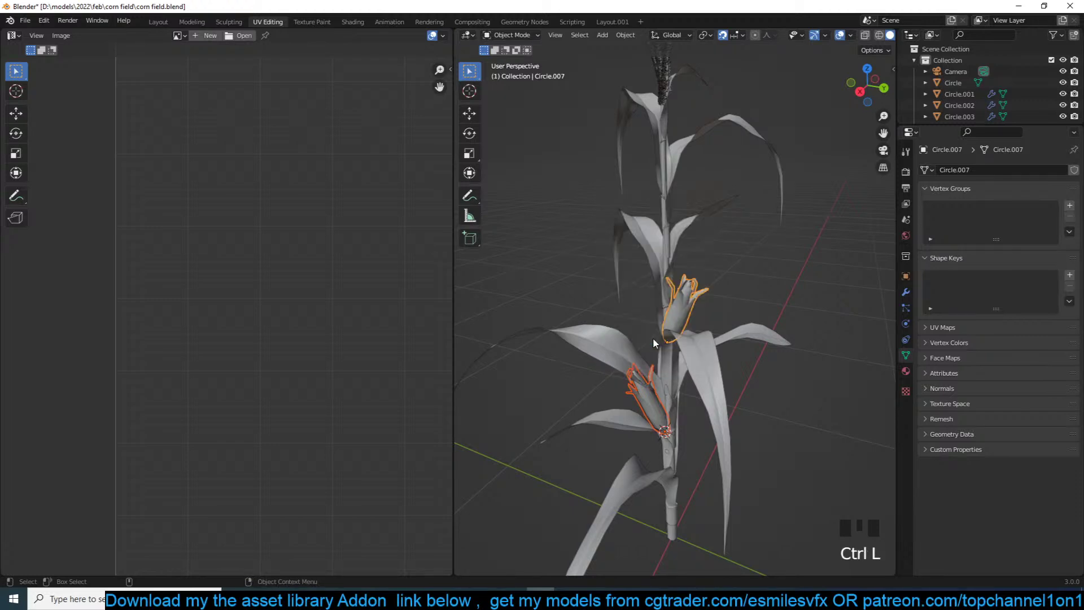
Unwrap the UVs of both ears together in Edit Mode and return to Object Mode
key(Tab)
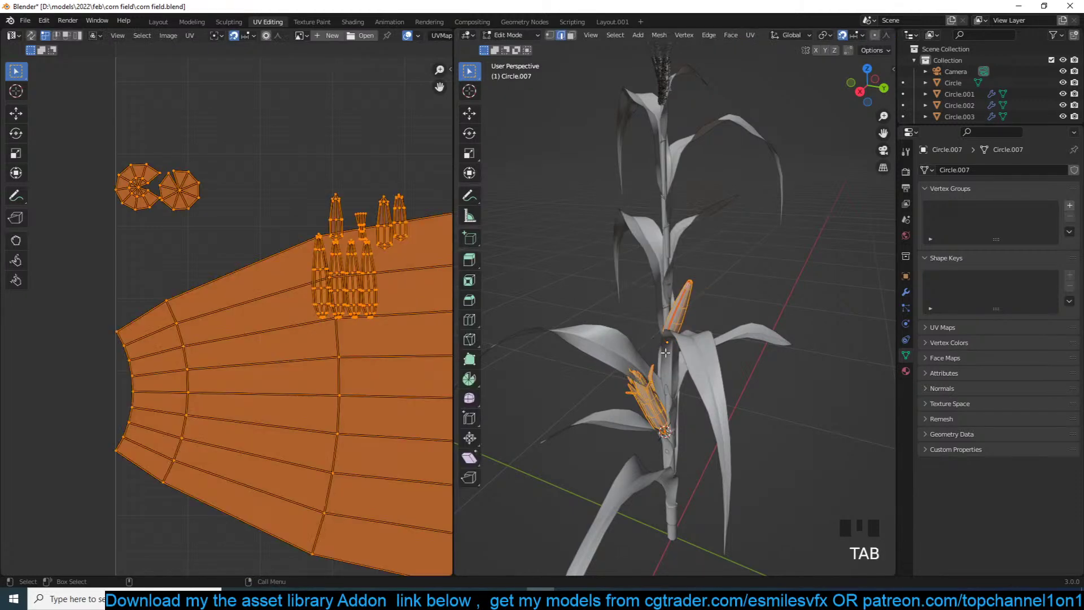
click(190, 35)
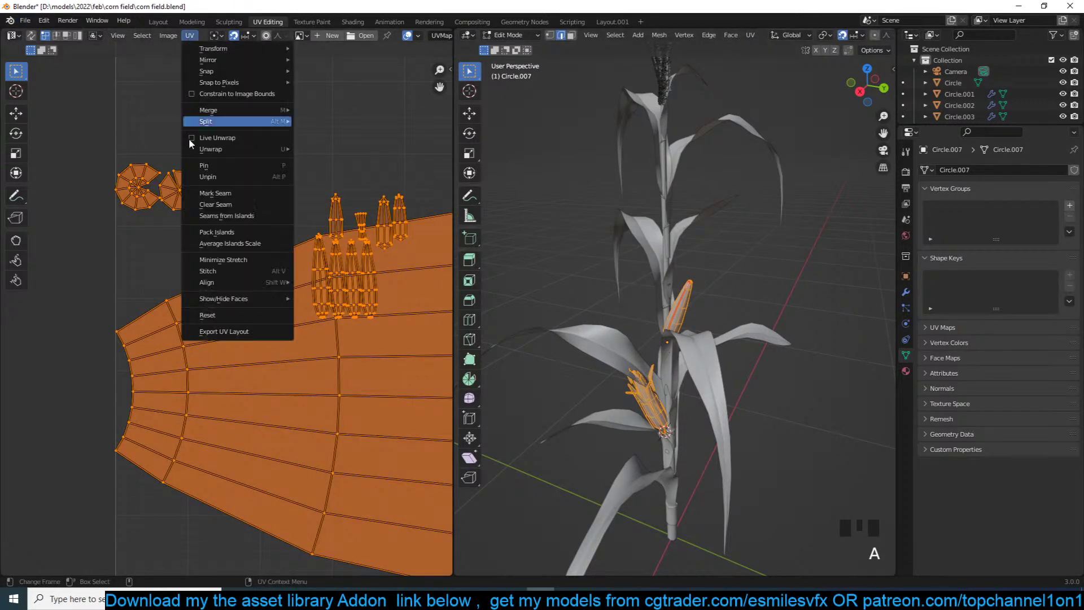
click(257, 218)
key(u)
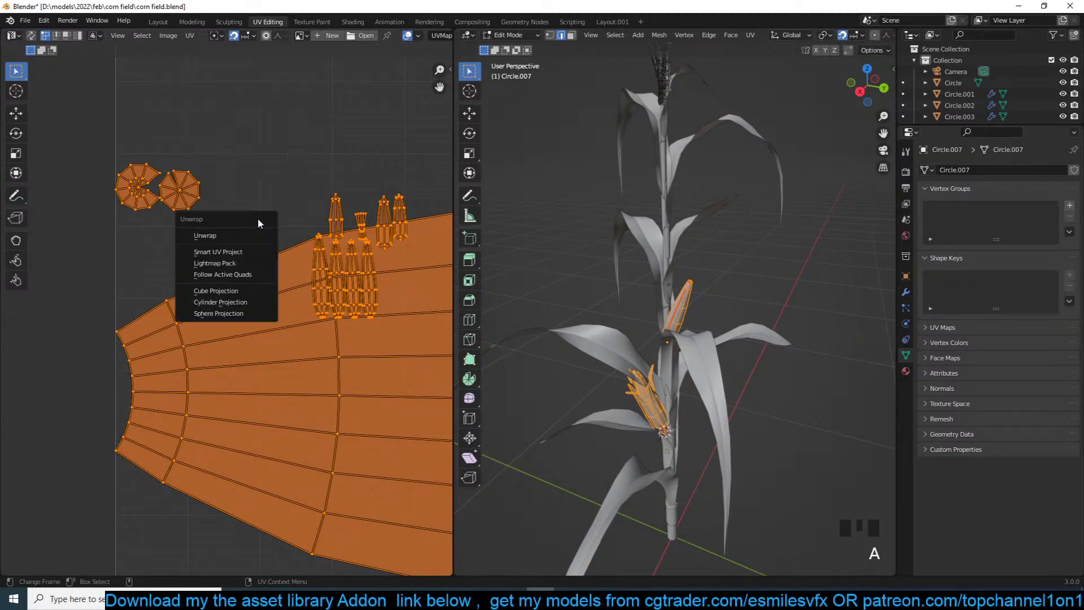
click(253, 235)
key(Tab)
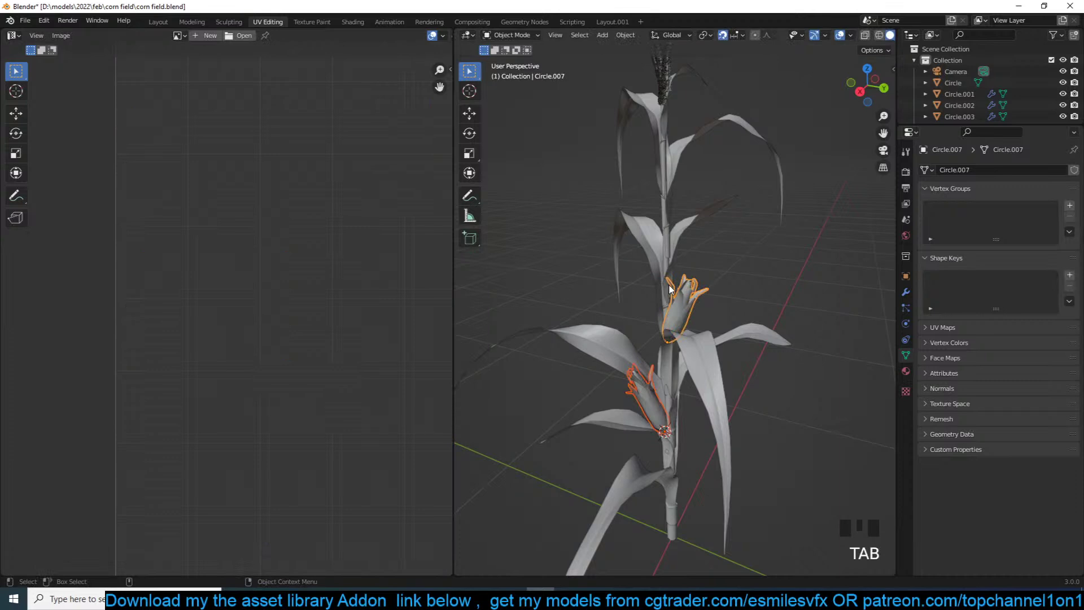
Try to select a lengthwise edge loop on a single outer tassel strand in Edit Mode
scroll(588, 155, down, 2)
click(648, 129)
click(648, 129)
shift+middle_drag(652, 148, 642, 246)
scroll(589, 264, up, 3)
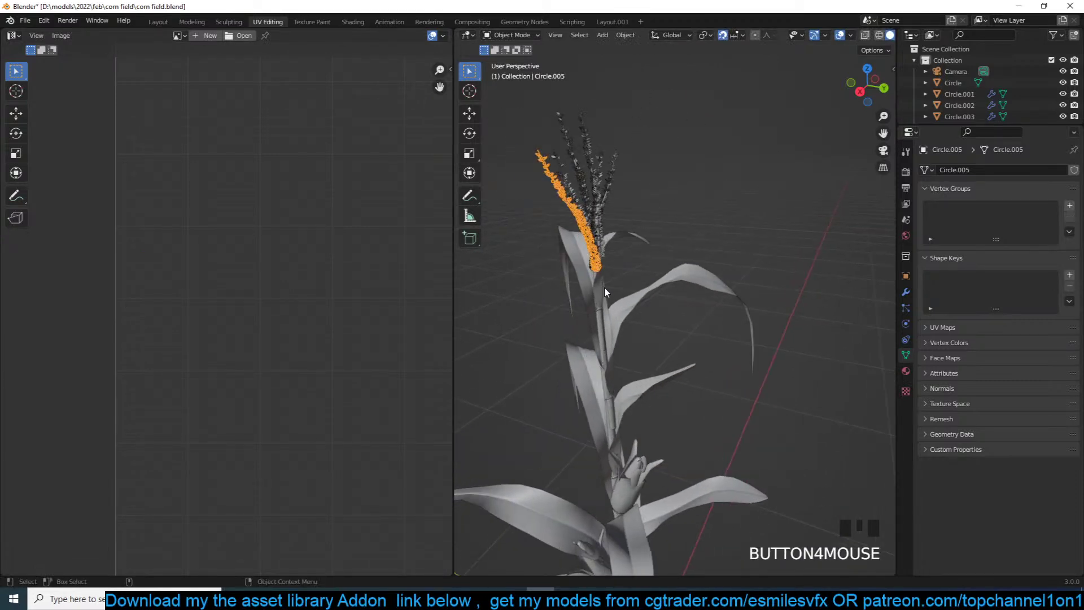
click(577, 209)
click(577, 209)
click(577, 224)
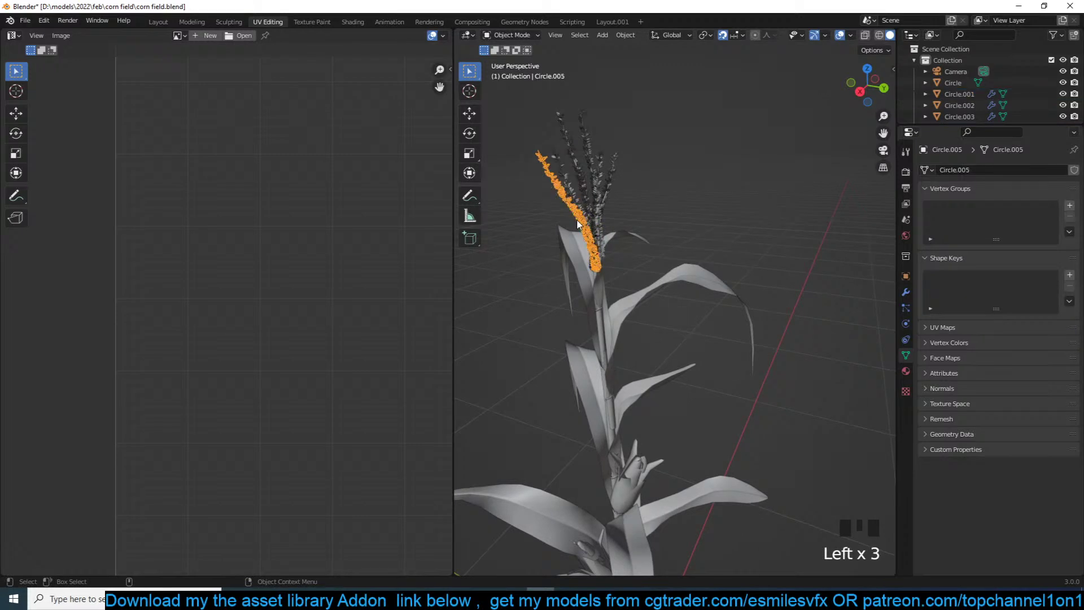
key(Tab)
scroll(638, 263, up, 2)
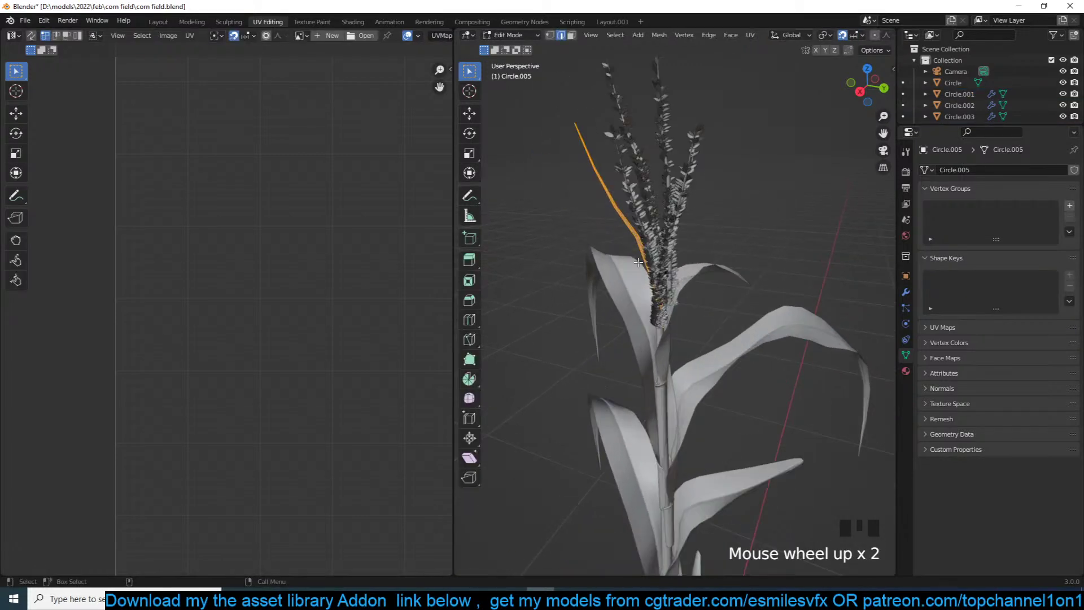
click(627, 236)
alt+click(627, 236)
Select all the tassel strands together and open them in Edit Mode
key(Tab)
drag(548, 120, 627, 148)
key(Tab)
scroll(652, 227, up, 4)
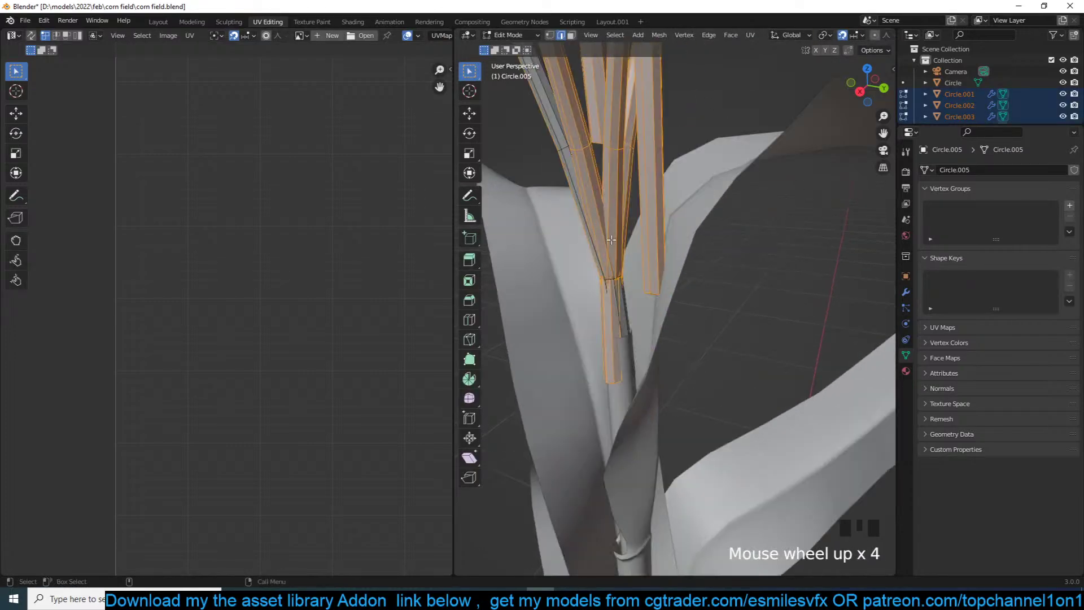
Mark a lengthwise seam along each tassel strand and unwrap all the strands
shift+middle_drag(611, 240, 642, 338)
alt+click(615, 341)
alt+shift+click(709, 250)
alt+shift+click(743, 263)
alt+shift+click(791, 264)
alt+shift+click(790, 322)
alt+shift+click(612, 243)
right_click(718, 286)
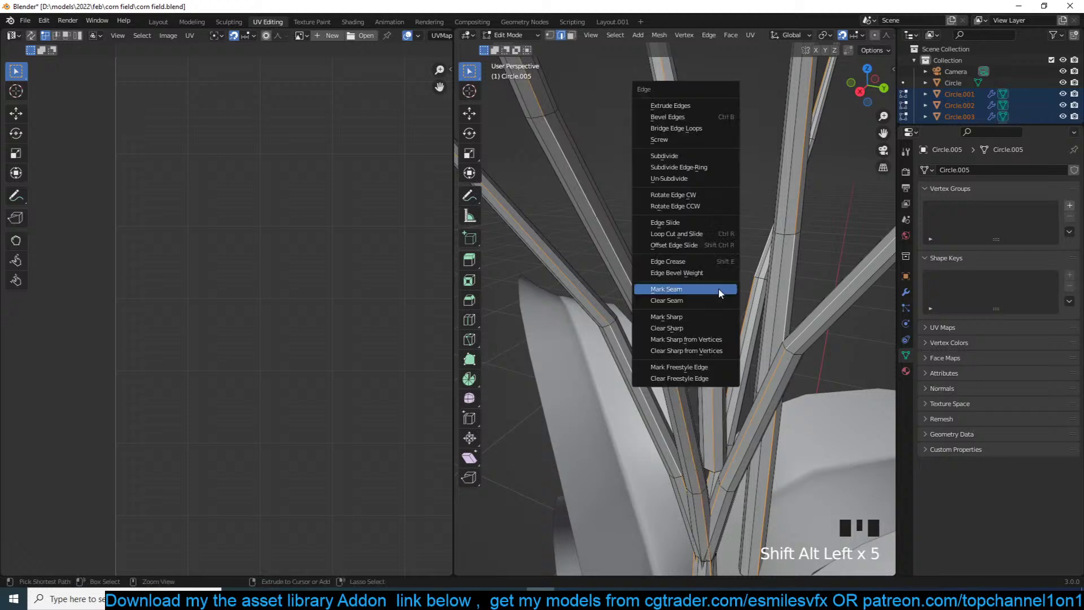
click(718, 287)
key(a)
key(u)
click(718, 289)
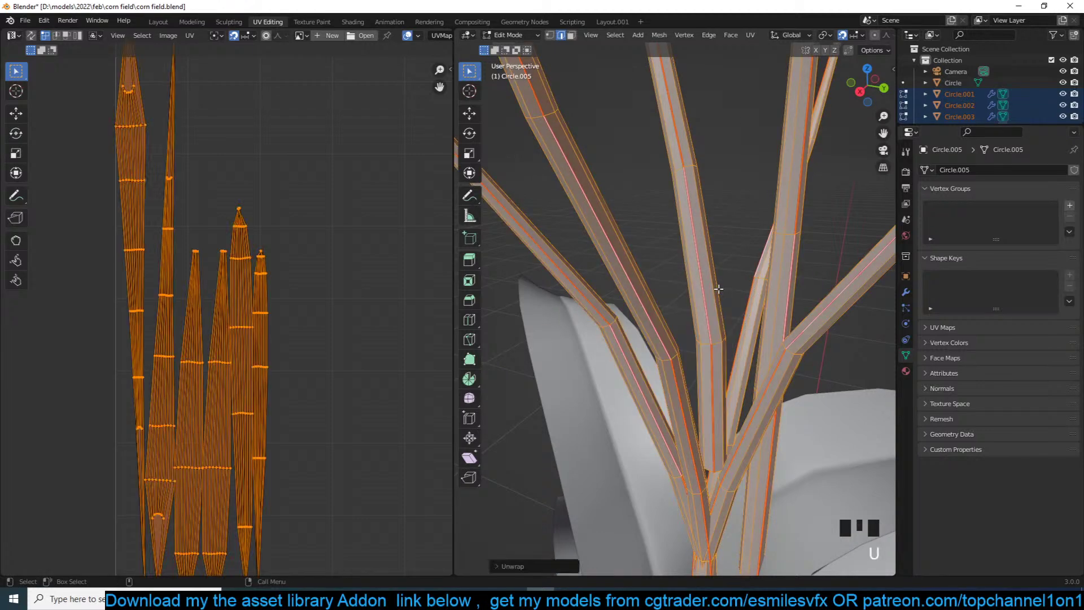
Try to delete the cap face of a tassel strand's tip by picking it in the UV layout
middle_drag(261, 252, 280, 299)
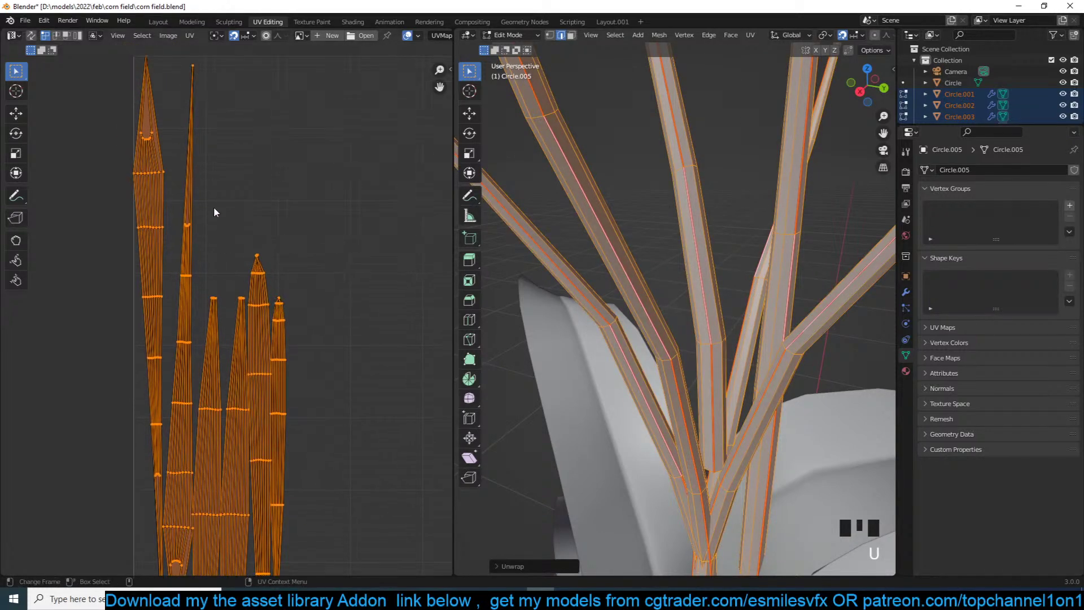
click(144, 123)
shift+click(188, 213)
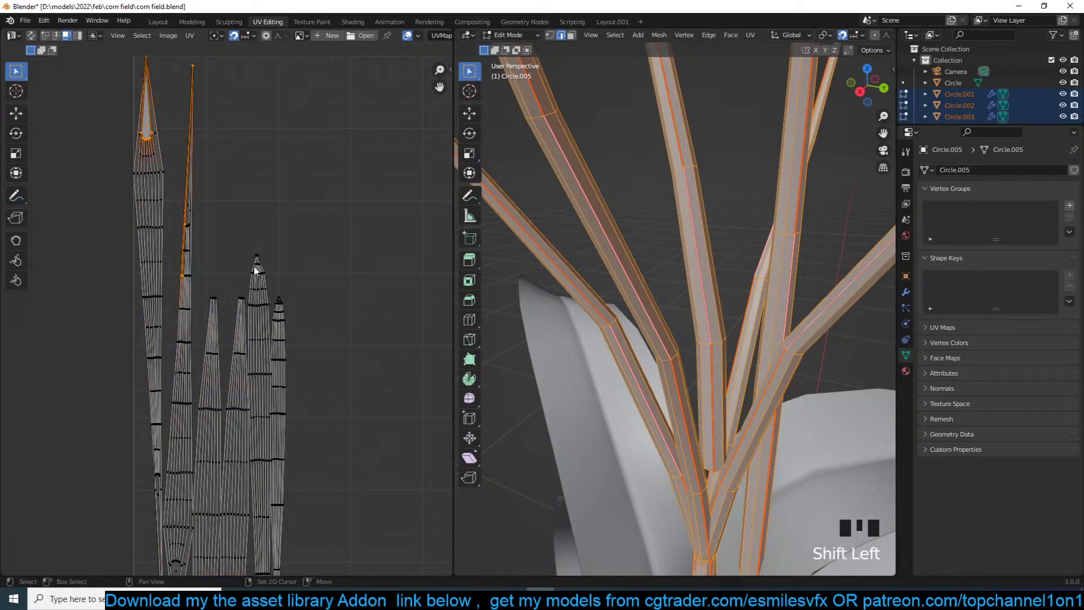
scroll(263, 294, up, 1)
key(ctrl+z)
shift+click(178, 171)
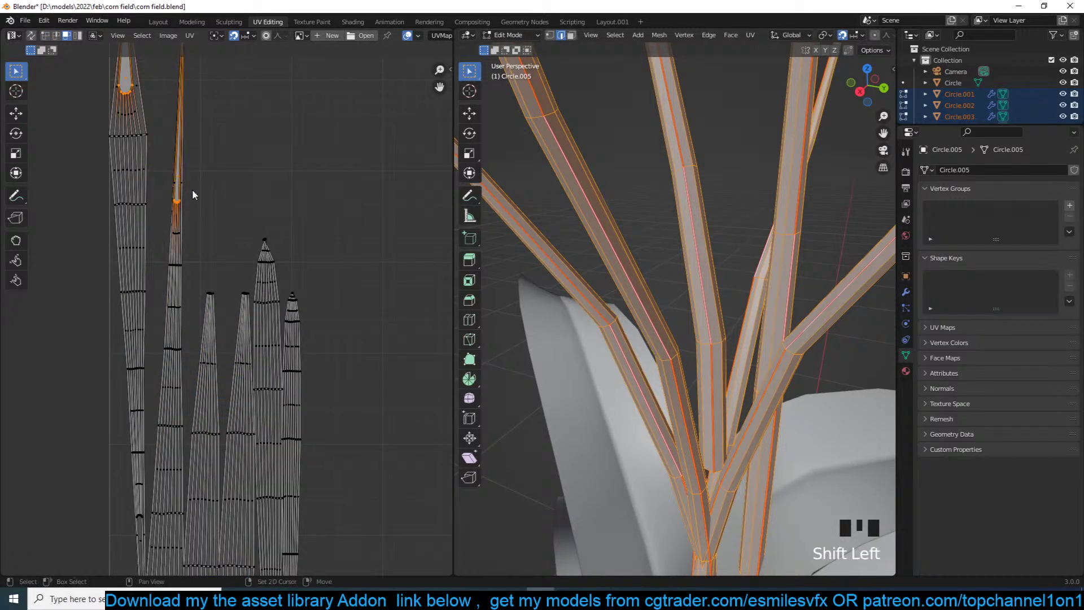
click(264, 218)
double_click(179, 179)
key(x)
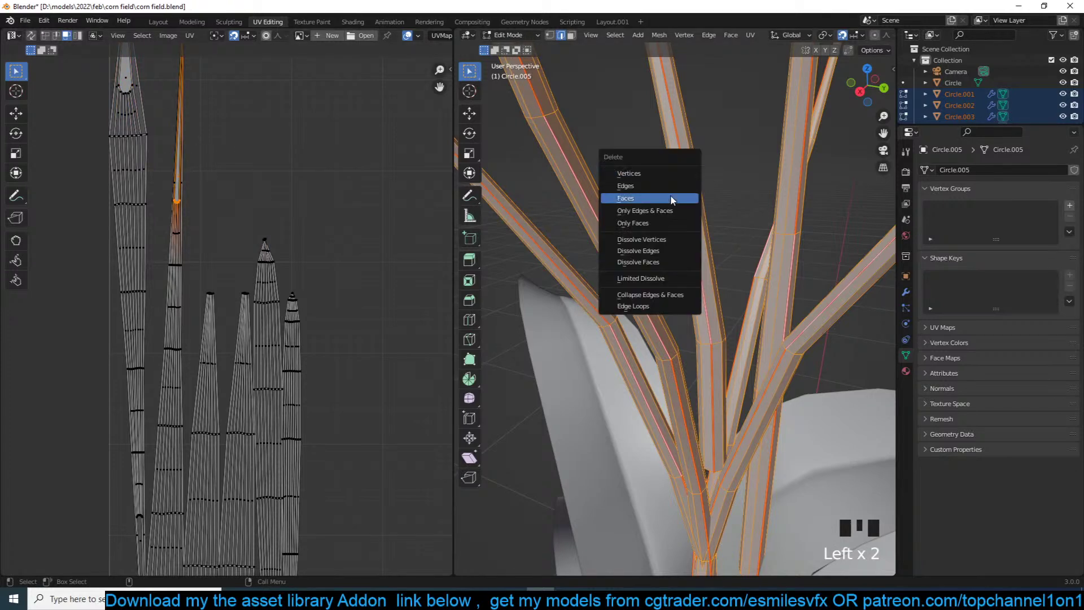
click(623, 198)
key(ctrl+z)
Delete the cap faces at the tips of the tassel strands, using X-ray and face selection
scroll(740, 297, down, 3)
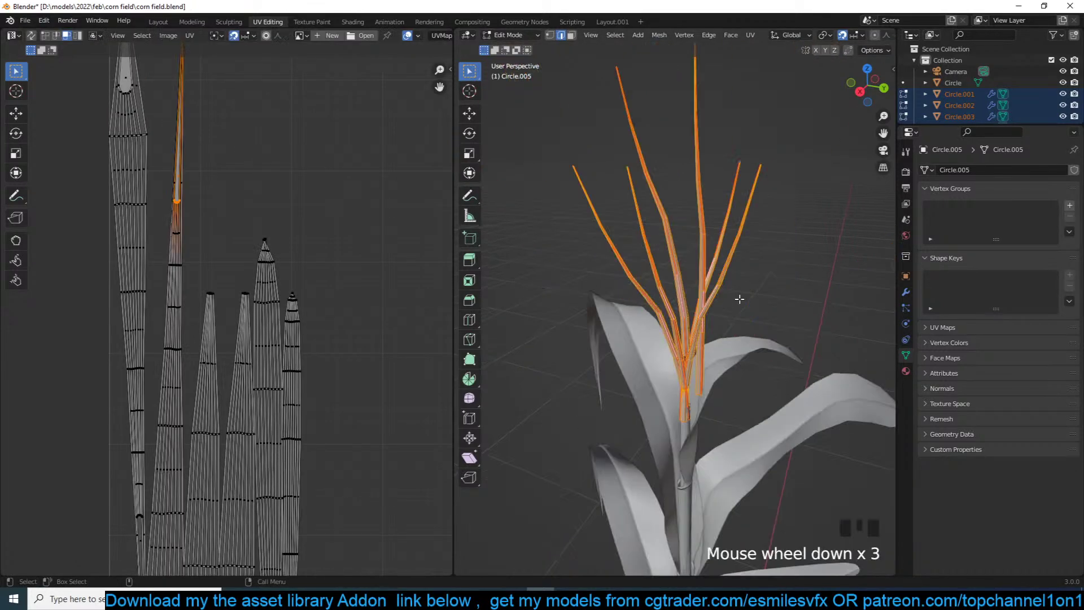
middle_drag(739, 298, 738, 387)
key(1)
key(alt+z)
click(566, 355)
key(3)
shift+drag(585, 201, 637, 228)
shift+drag(656, 212, 781, 407)
key(x)
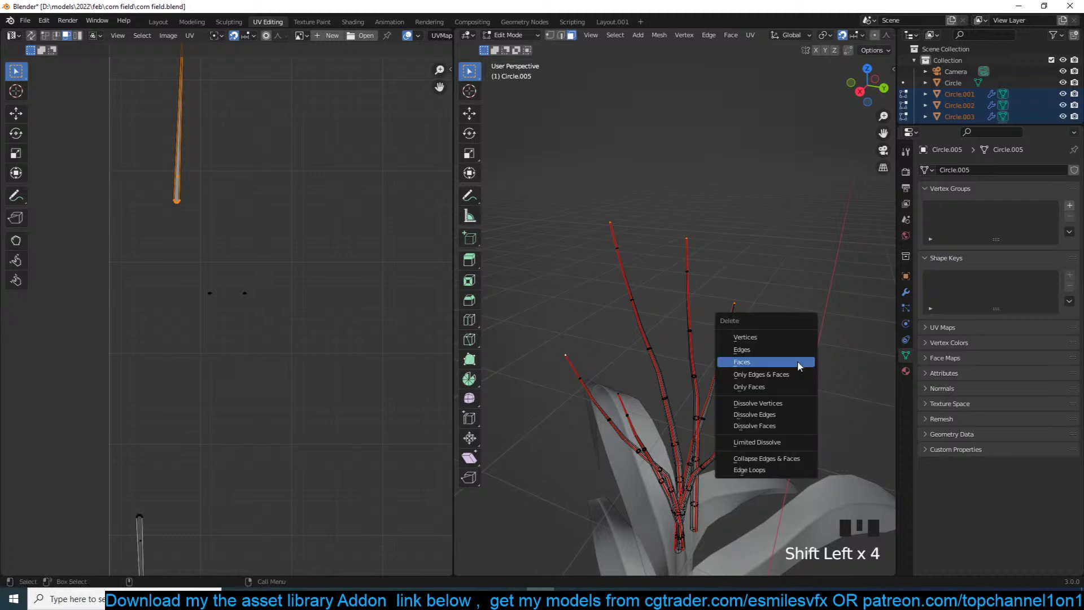
click(798, 362)
Check the outer strand tips for leftover cap faces and unwrap all the tassel strands again
key(grave)
middle_drag(798, 361, 810, 342)
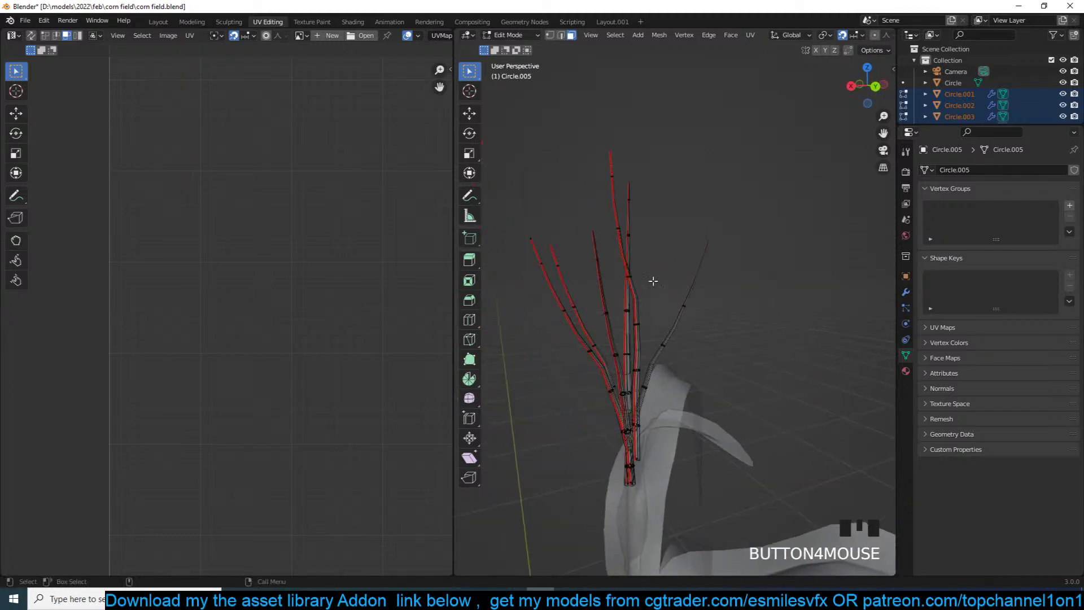
drag(569, 219, 598, 239)
drag(496, 216, 552, 243)
key(a)
key(u)
click(682, 270)
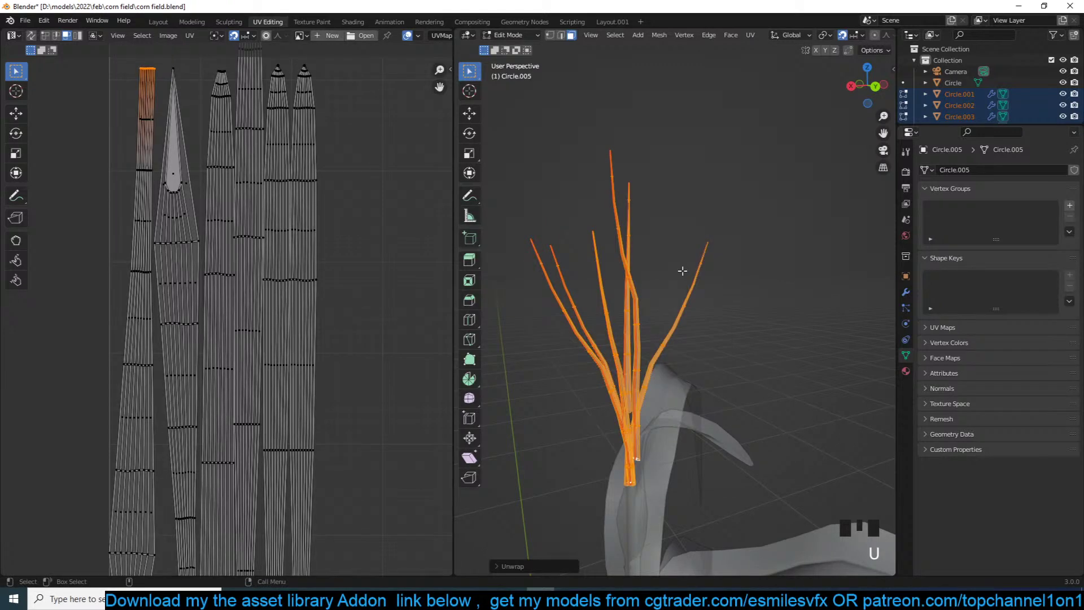
Examine the strand tips to find which one still has a cap face stretching the UV layout
click(179, 180)
click(680, 211)
click(737, 248)
drag(576, 132, 644, 163)
click(628, 176)
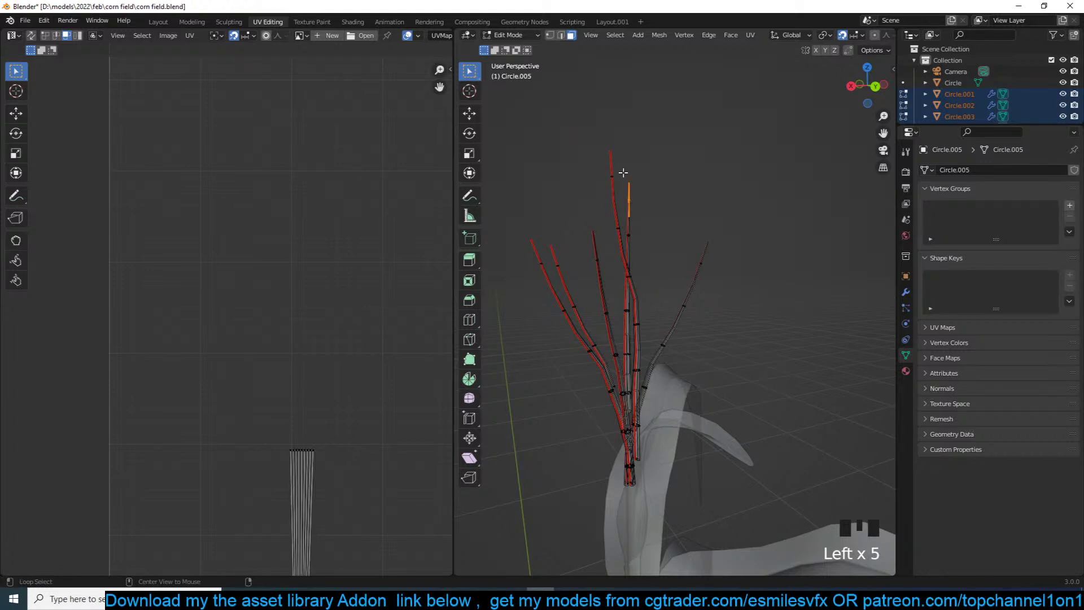
key(alt+a)
click(638, 183)
key(a)
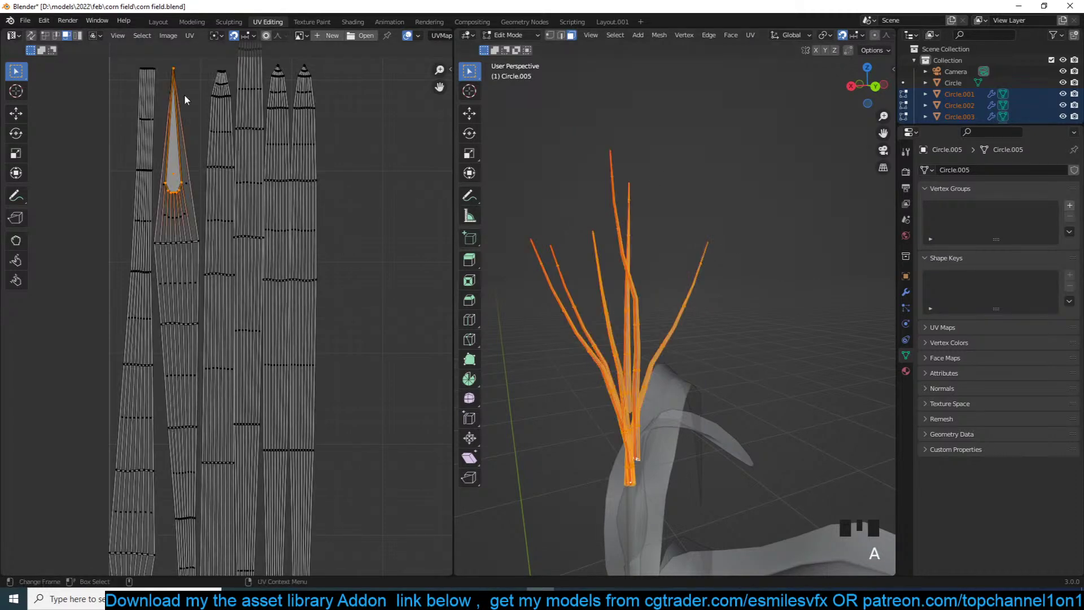
Turn on UV sync selection and unwrap all the tassel strands
click(31, 35)
click(358, 217)
key(u)
key(a)
key(u)
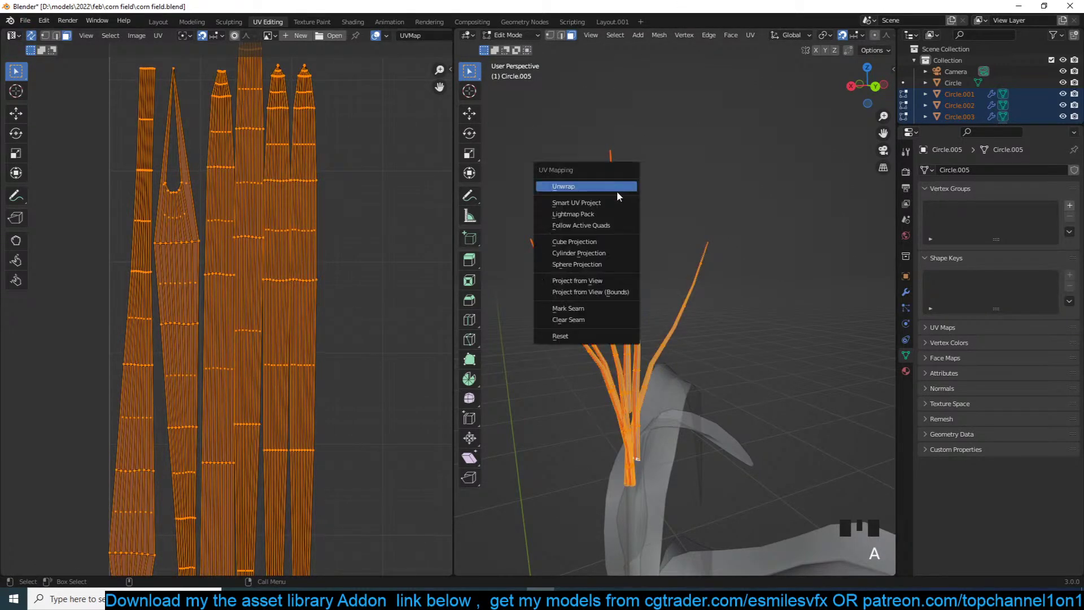
click(617, 191)
Delete the leftover cap face picked from the pointed UV island and unwrap all the tassel strands again
scroll(280, 323, down, 4)
scroll(229, 391, up, 1)
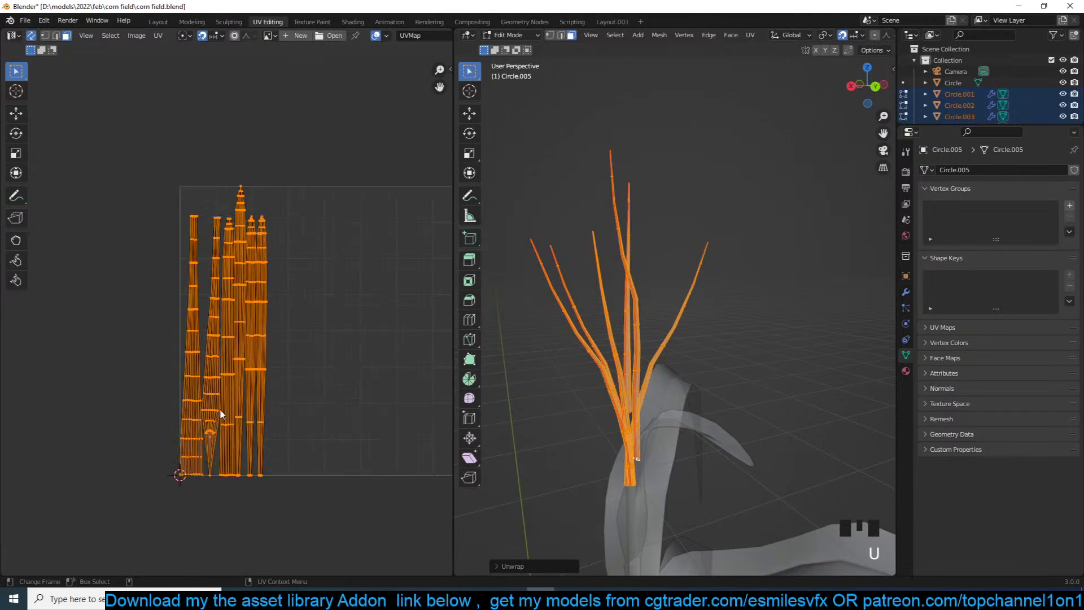
click(209, 449)
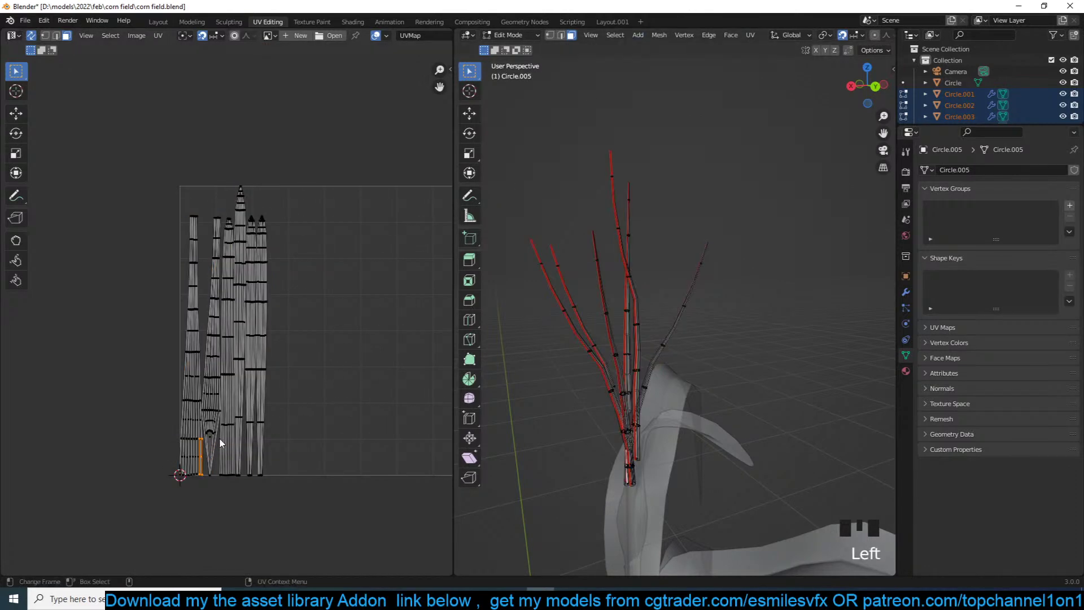
click(211, 446)
key(x)
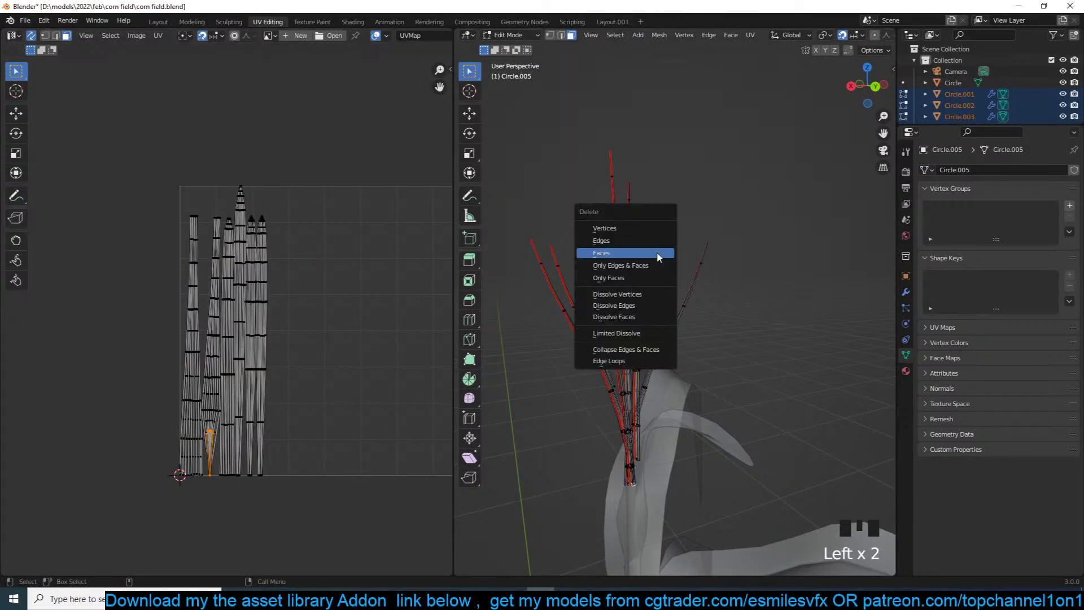
click(656, 253)
key(a)
key(u)
click(657, 252)
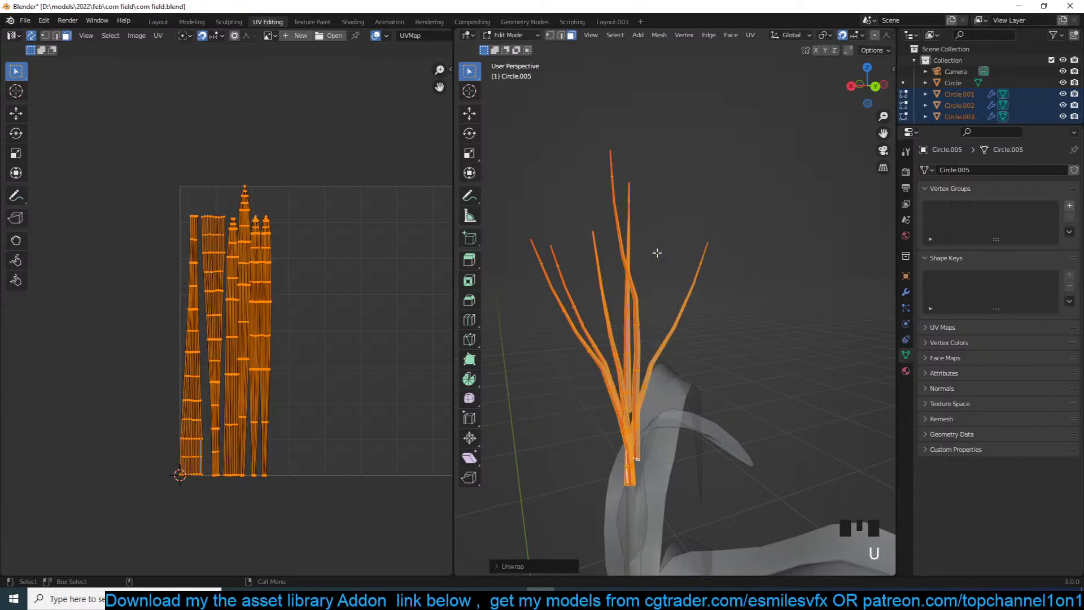
Delete the cap faces at the base of the lowest-reaching tassel strands in front view
key(KP_1)
scroll(719, 262, up, 11)
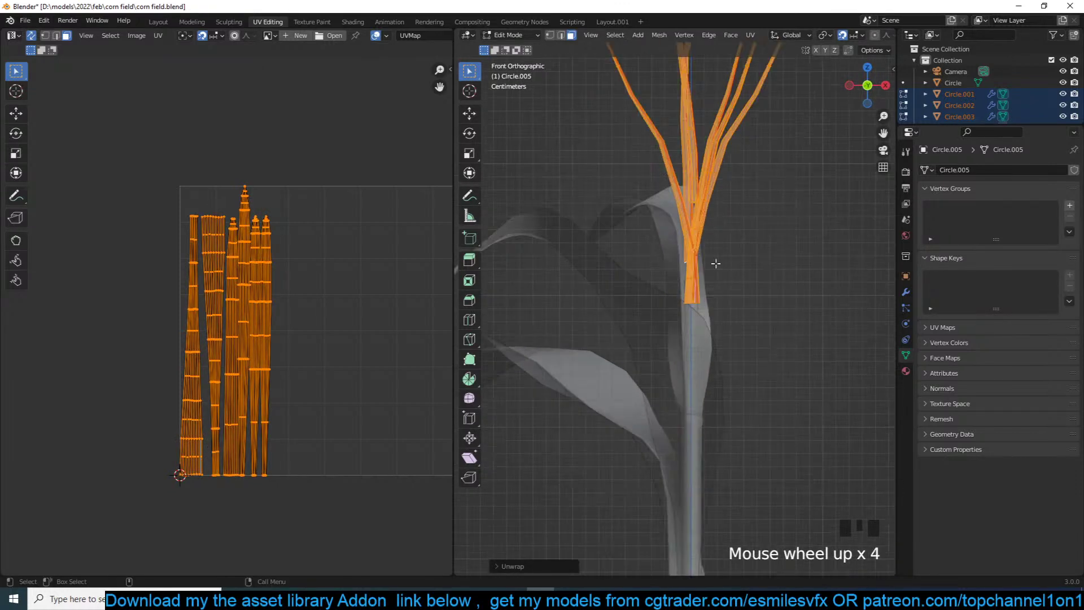
key(alt+z)
key(alt+z)
key(alt+z)
drag(655, 247, 830, 320)
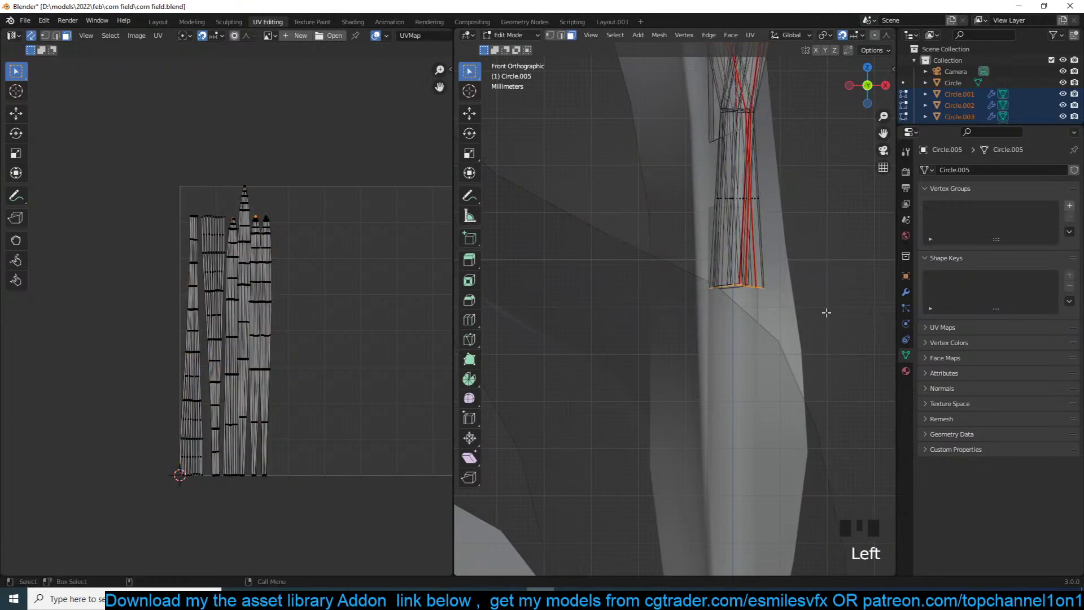
shift+middle_drag(780, 190, 726, 237)
key(x)
click(727, 243)
Remove the base cap faces from the tassel strands that end higher up the stalk
drag(628, 169, 801, 207)
key(x)
click(737, 173)
shift+middle_drag(717, 201, 667, 294)
key(a)
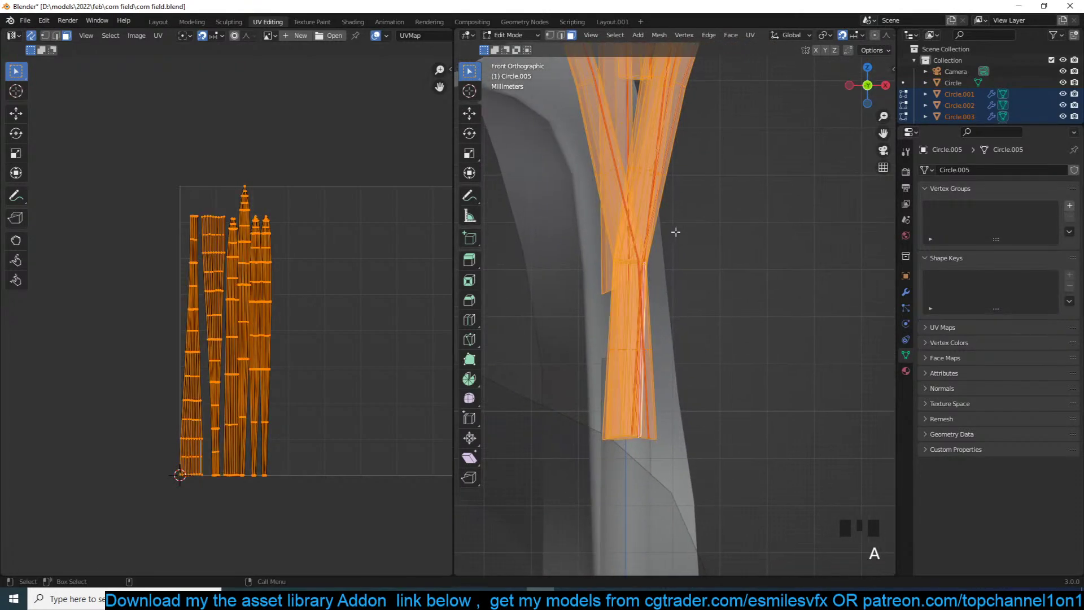
key(KP_Decimal)
key(alt+a)
drag(543, 168, 664, 215)
Unwrap all the open-ended tassel strands, return to Object Mode and turn off X-ray
key(a)
key(u)
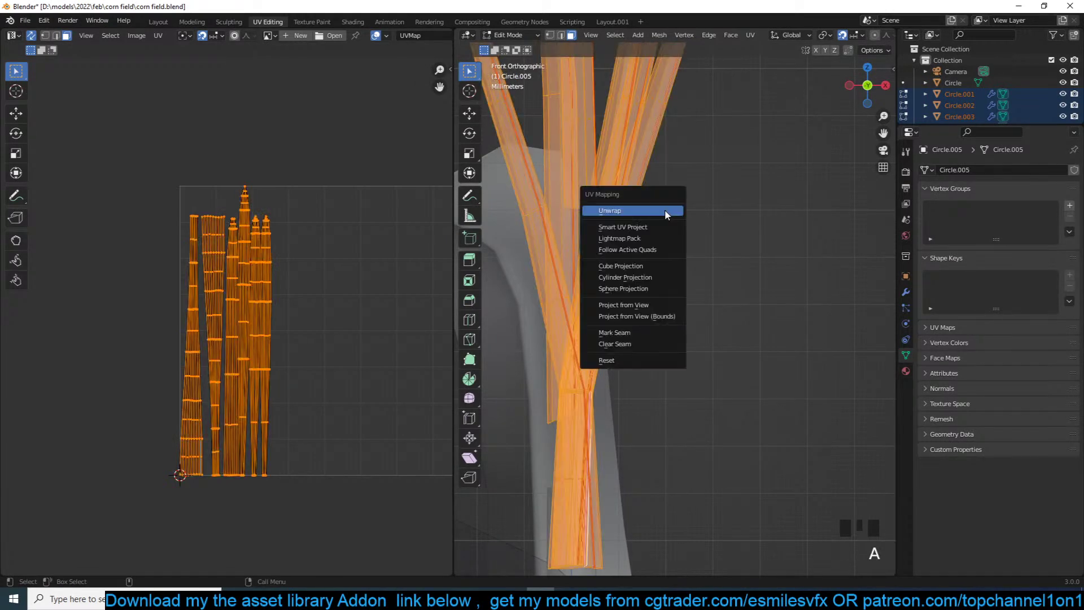
click(665, 211)
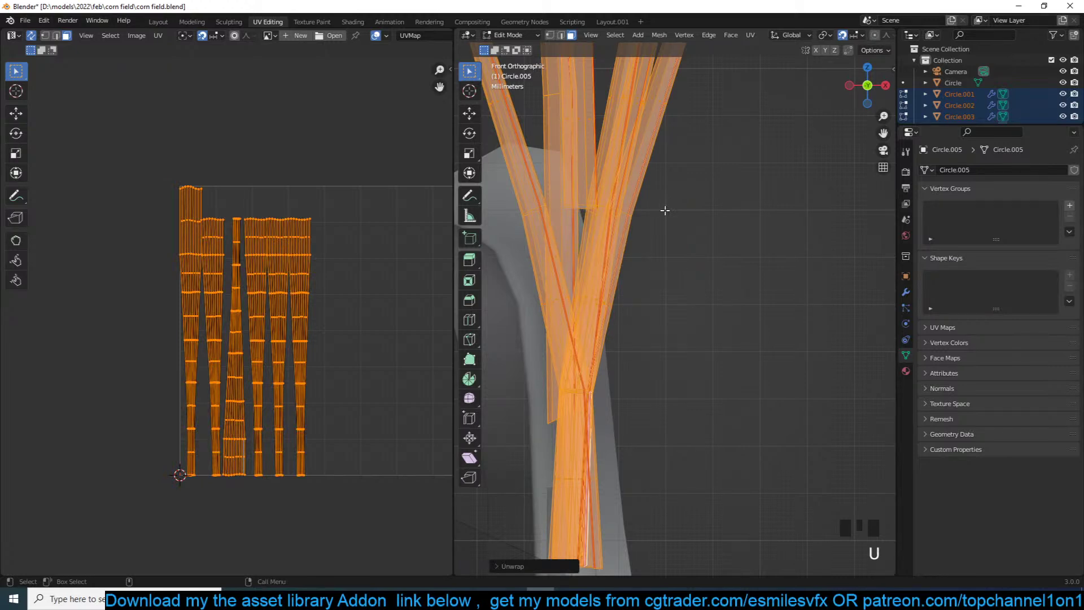
scroll(665, 211, down, 4)
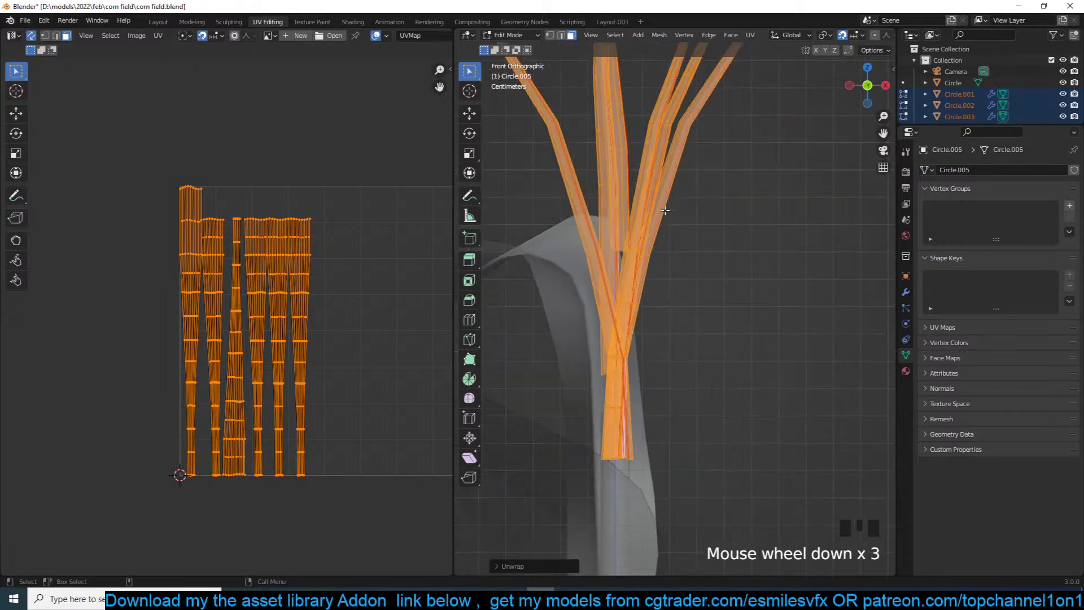
key(Tab)
scroll(713, 173, down, 2)
key(alt+z)
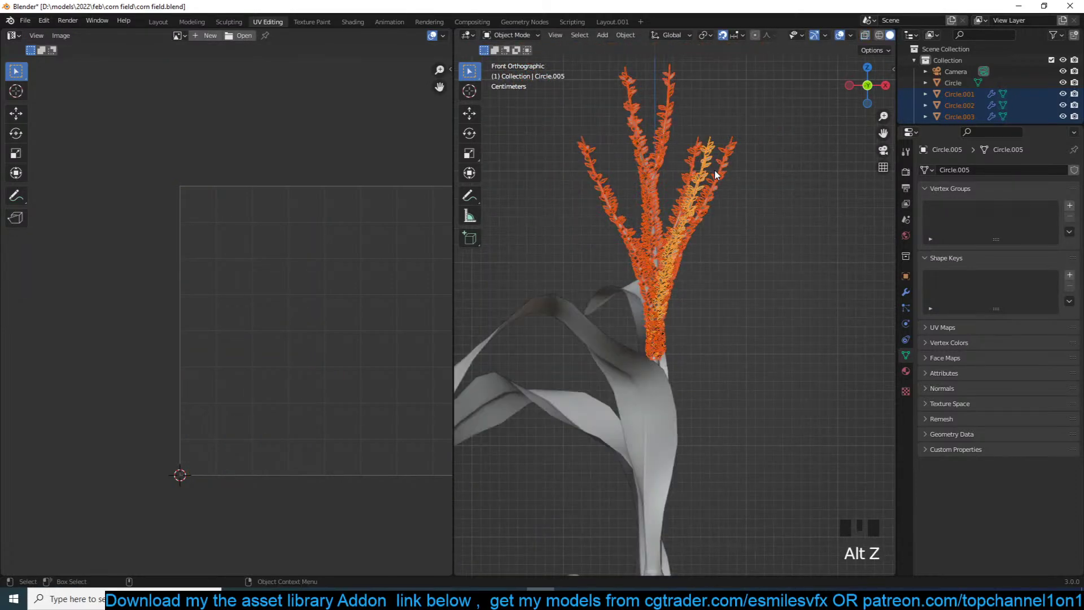
Deselect the tassel strands and save the file
key(alt+a)
key(ctrl+s)
key(grave)
scroll(675, 241, down, 4)
key(ctrl+s)
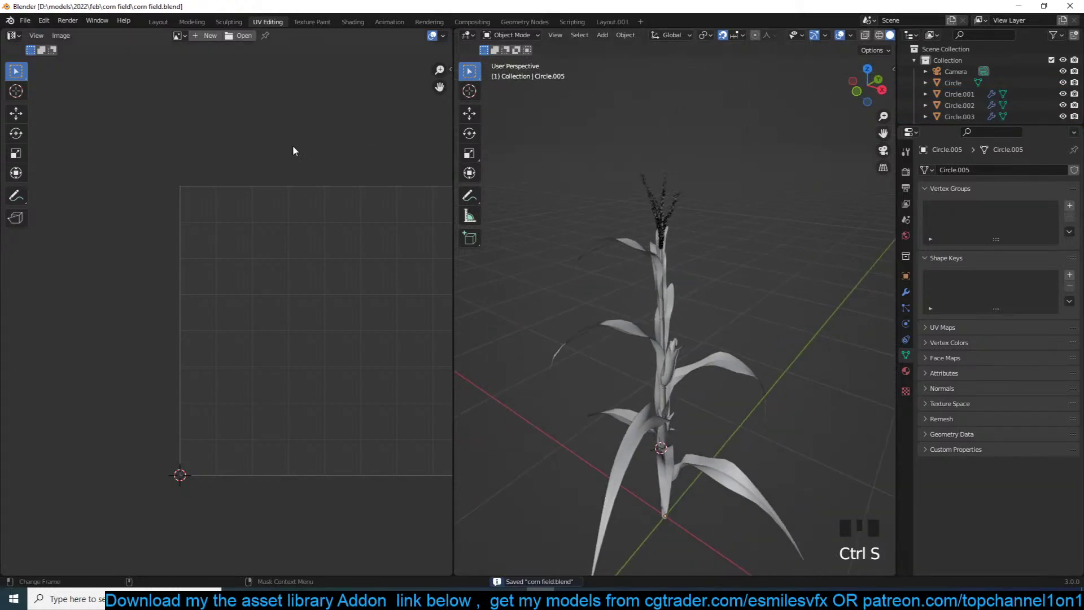
Switch to the Layout workspace, show the plant in Material Preview shading and save the file
click(157, 22)
scroll(690, 230, up, 7)
key(grave)
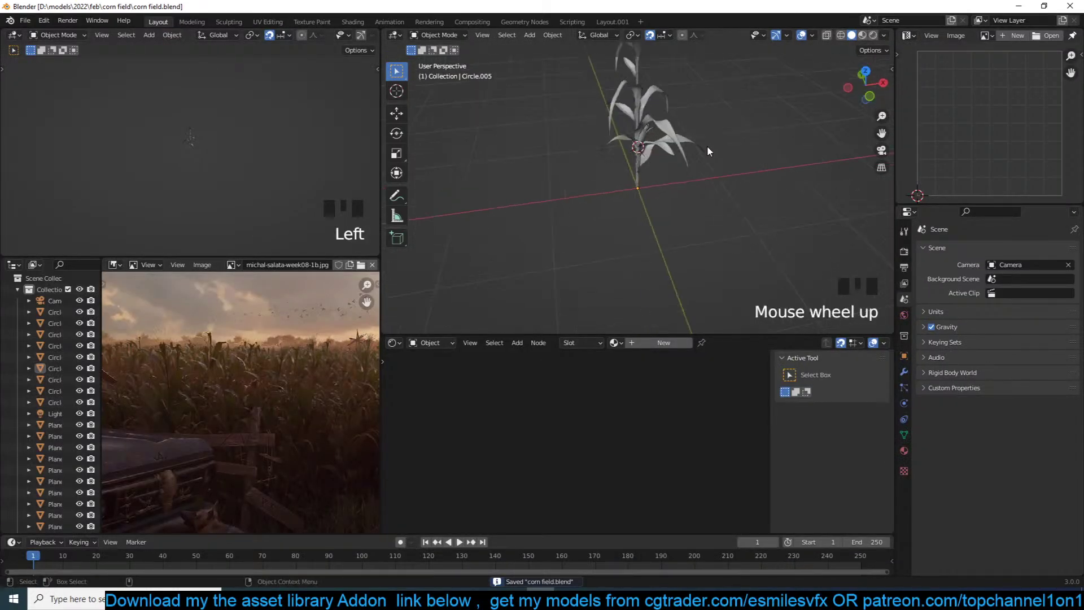
click(863, 35)
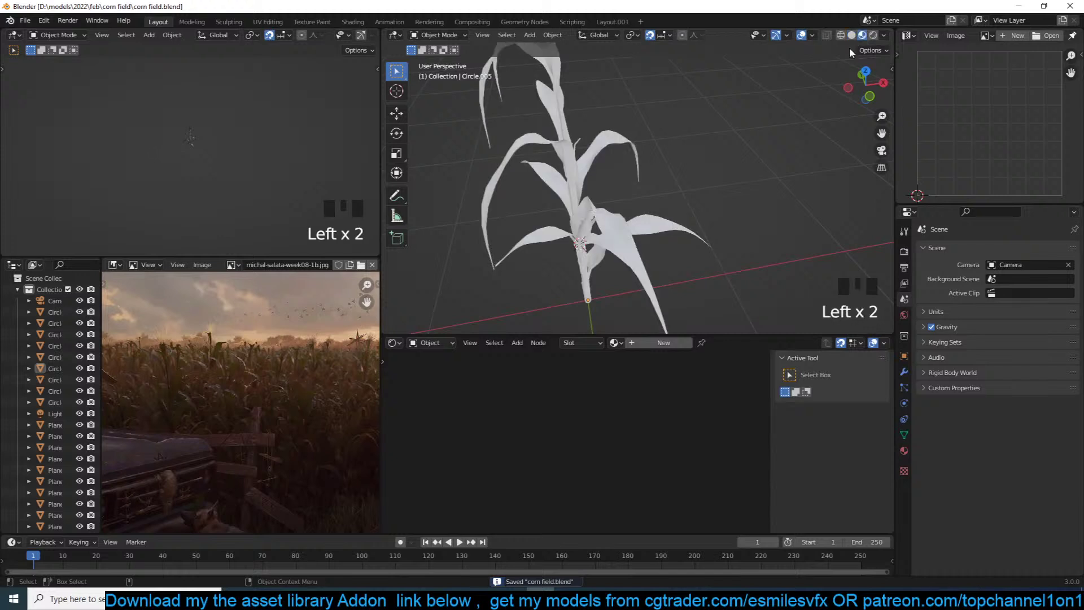
key(grave)
scroll(628, 172, down, 2)
middle_drag(628, 172, 557, 157)
key(ctrl+s)
Select all parts of the corn plant, unwrap their UVs together in Edit Mode and return to Object Mode
drag(565, 178, 645, 215)
key(Tab)
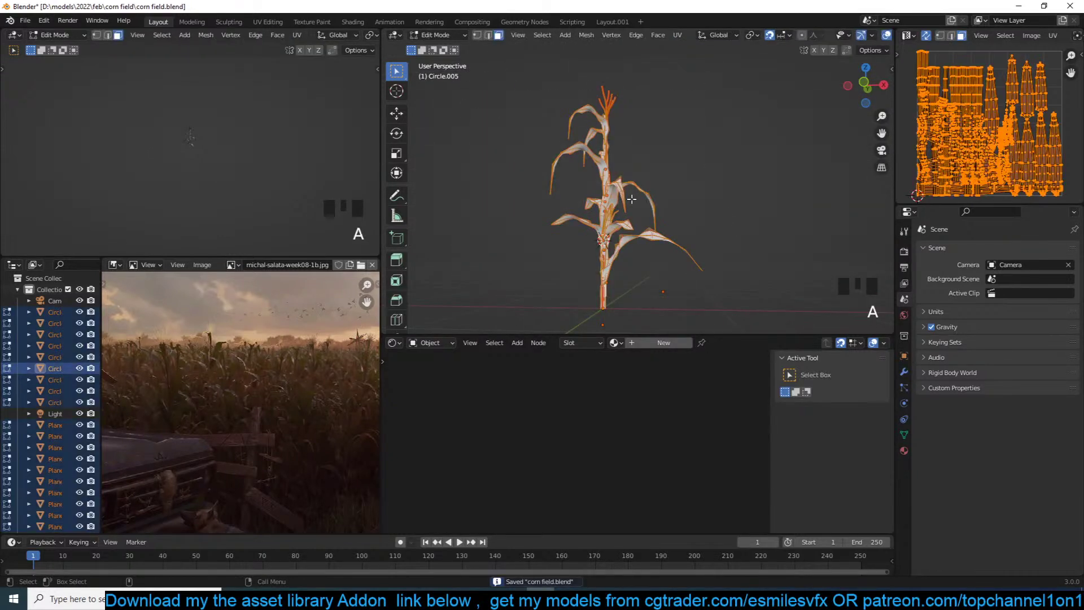
key(u)
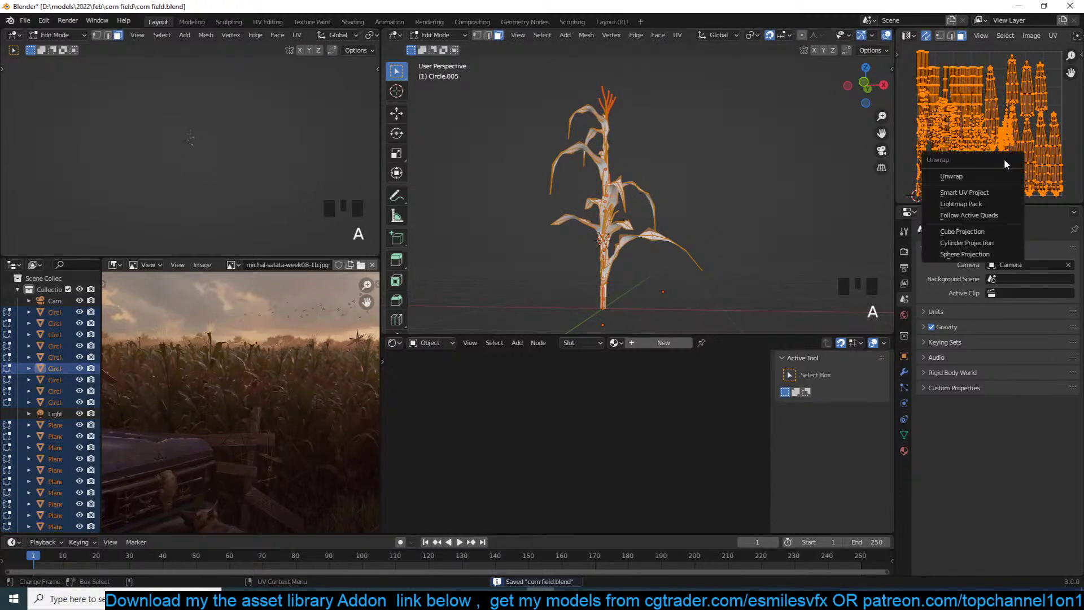
click(998, 176)
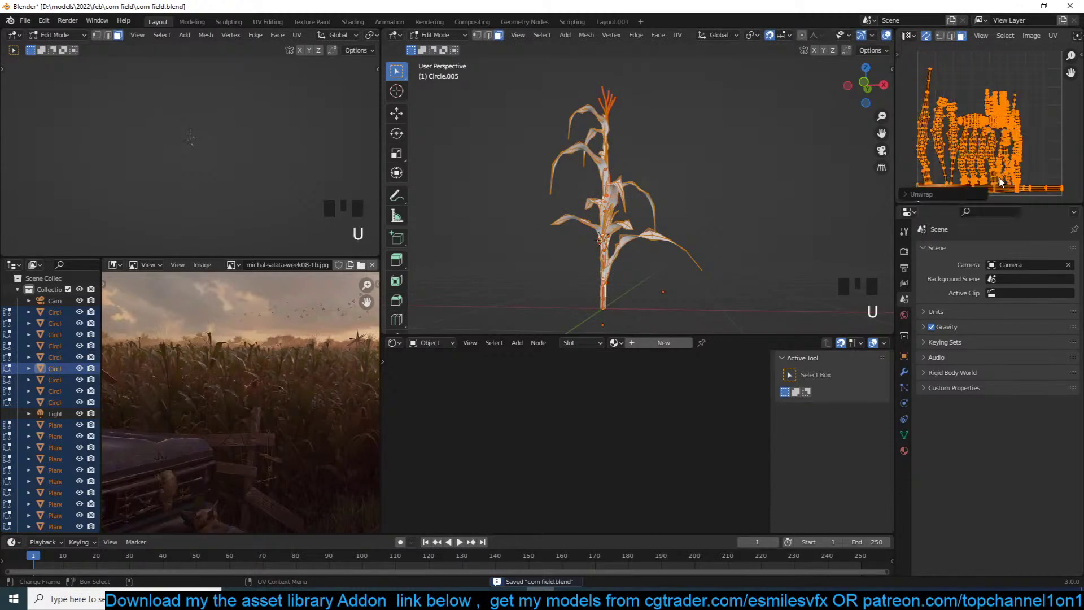
key(Tab)
Apply the transforms of the selected plant parts, save the file and select a leaf on the stalk
key(ctrl+a)
click(683, 230)
key(alt+a)
scroll(662, 241, up, 6)
scroll(700, 208, down, 3)
key(ctrl+s)
click(615, 182)
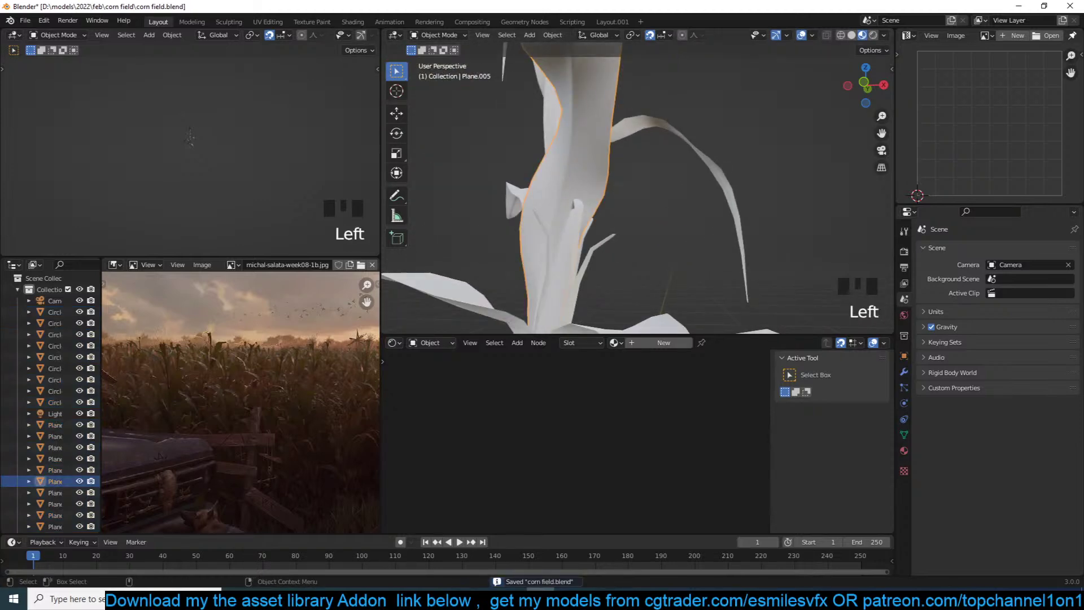
Switch to the Chrome browser and search Google Images for "corn texture"
drag(0, 124, 617, 5)
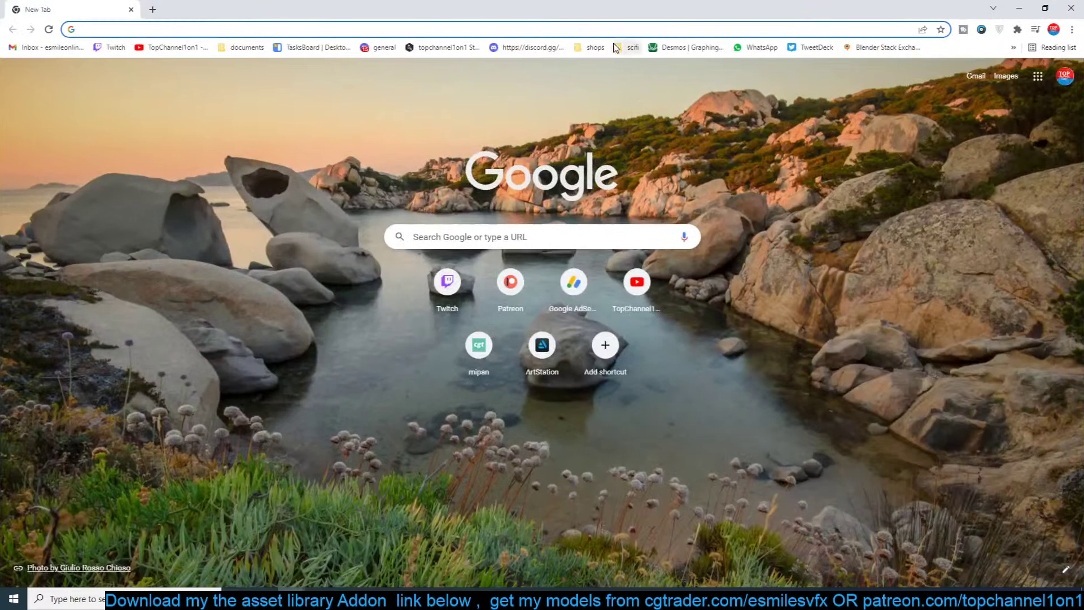
text(corn t)
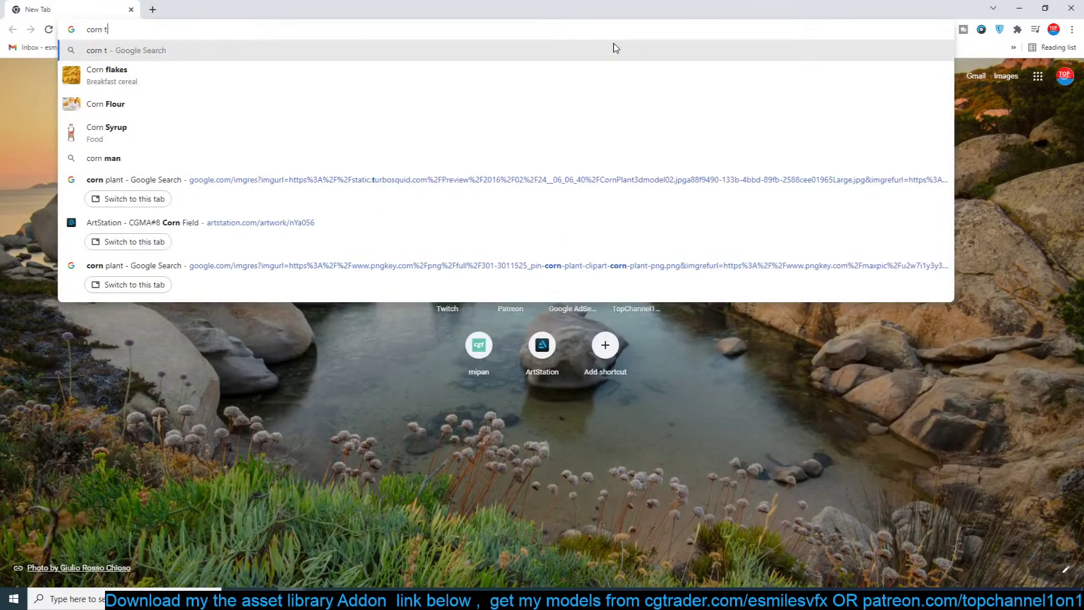
text(exture)
key(Return)
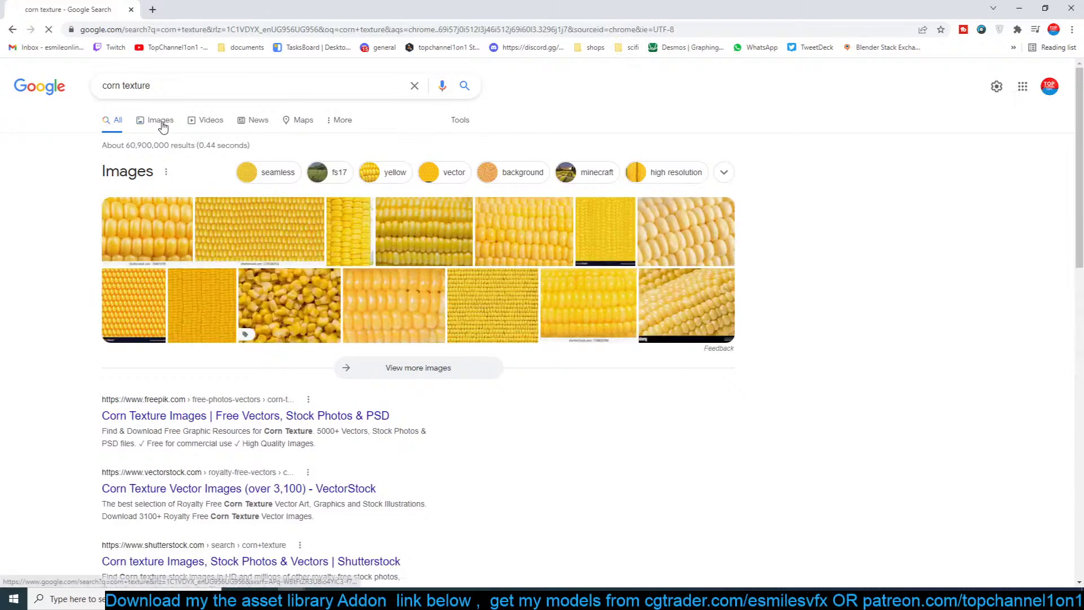
click(161, 123)
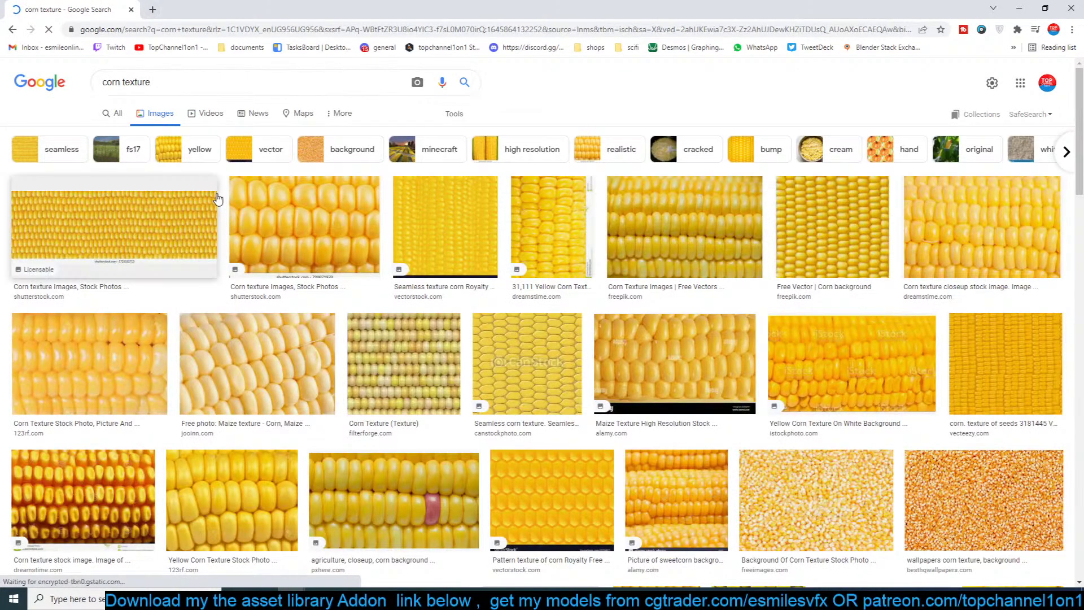
Look through the corn texture images, change the Google Images search to "corn leaf texture" and browse the images
scroll(217, 198, down, 7)
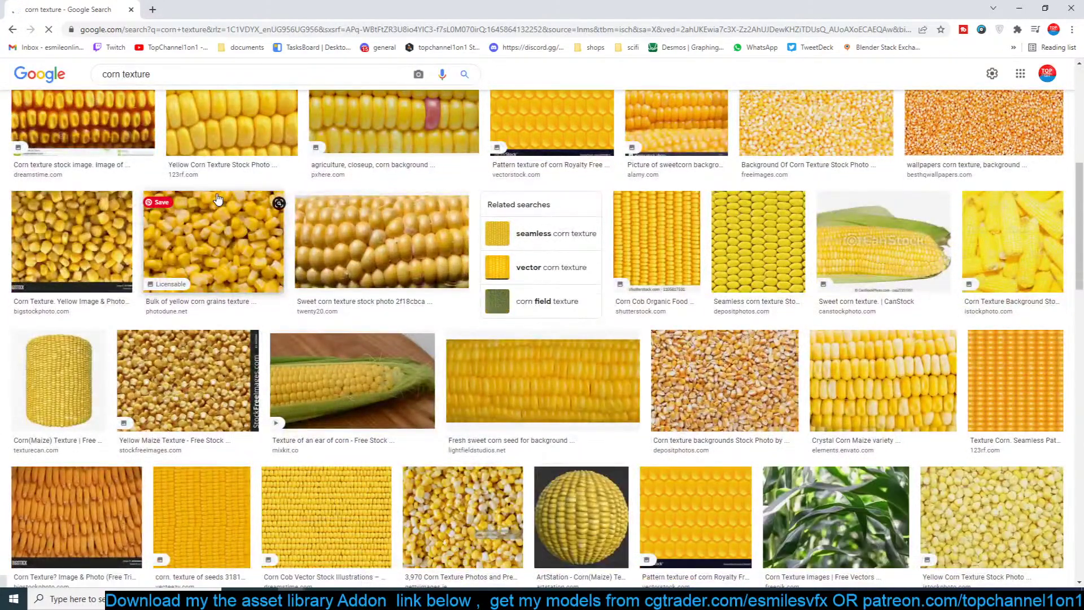
scroll(218, 199, down, 20)
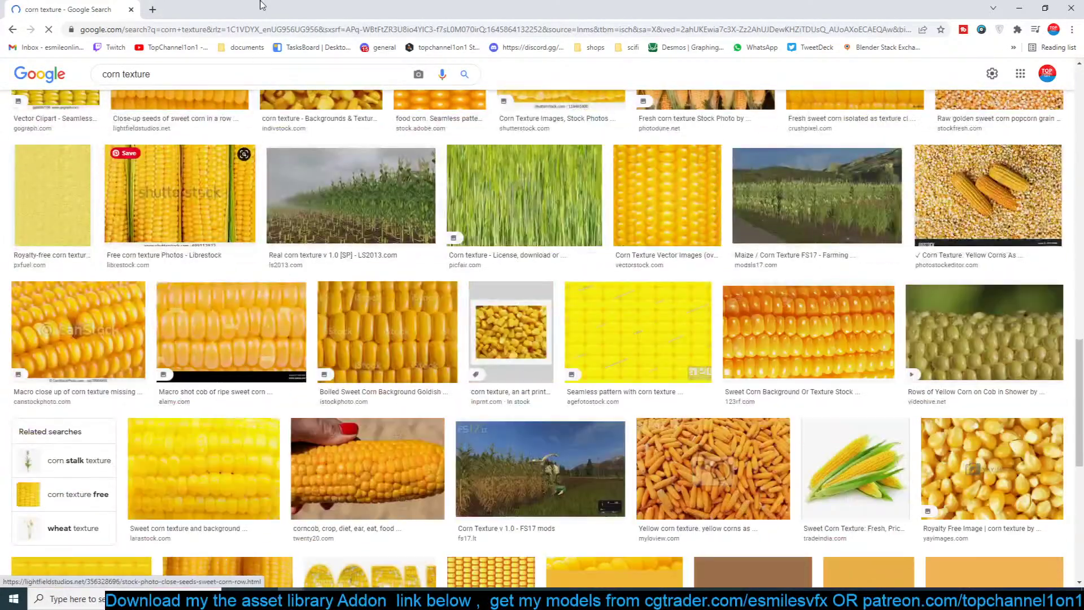
click(123, 76)
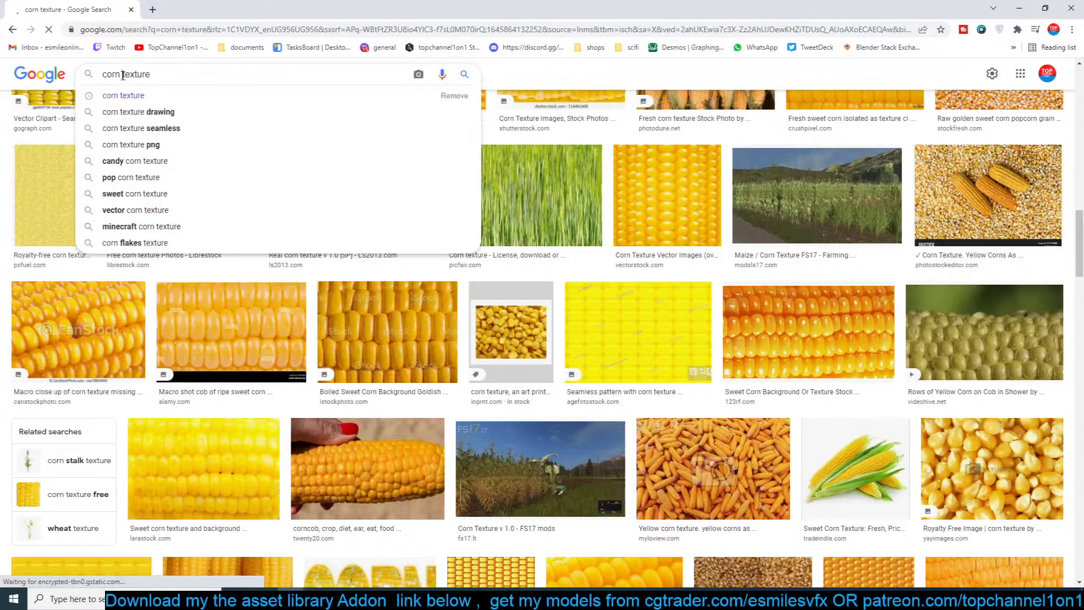
text(leaf)
key(Return)
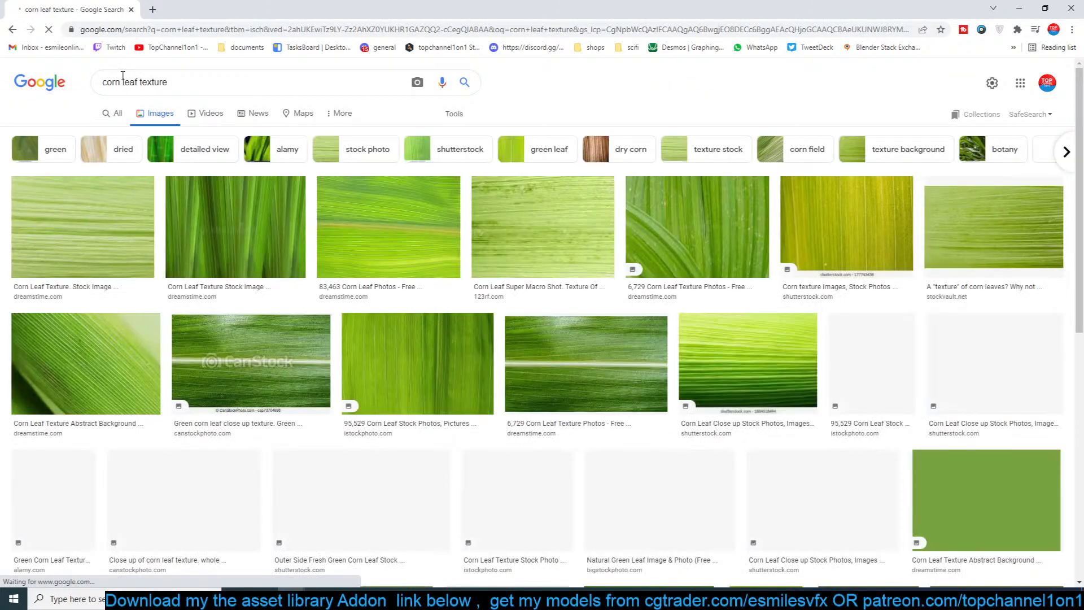
scroll(146, 151, down, 10)
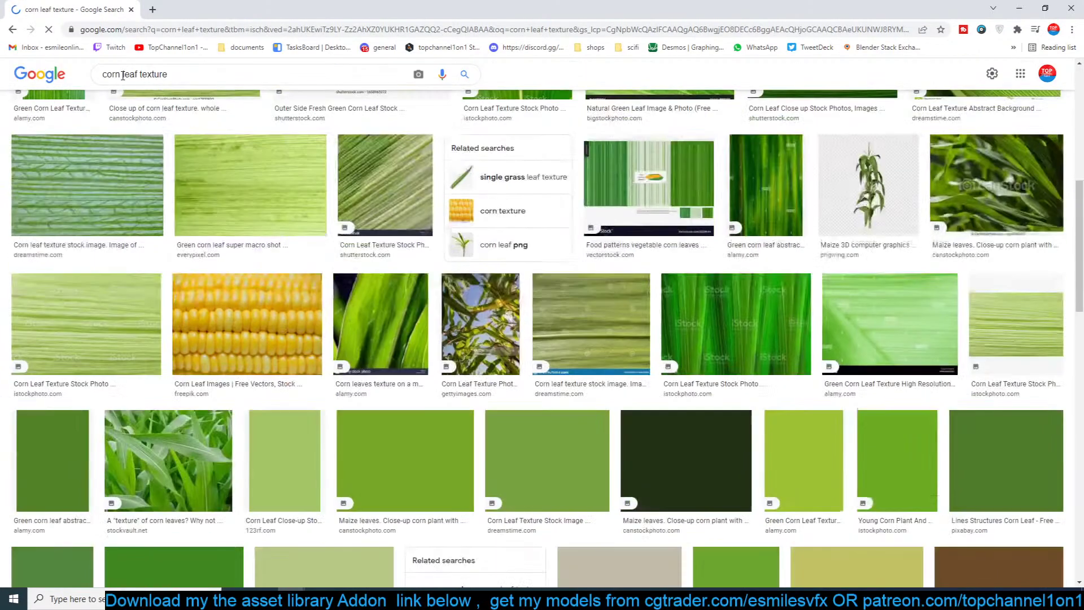
scroll(145, 151, up, 10)
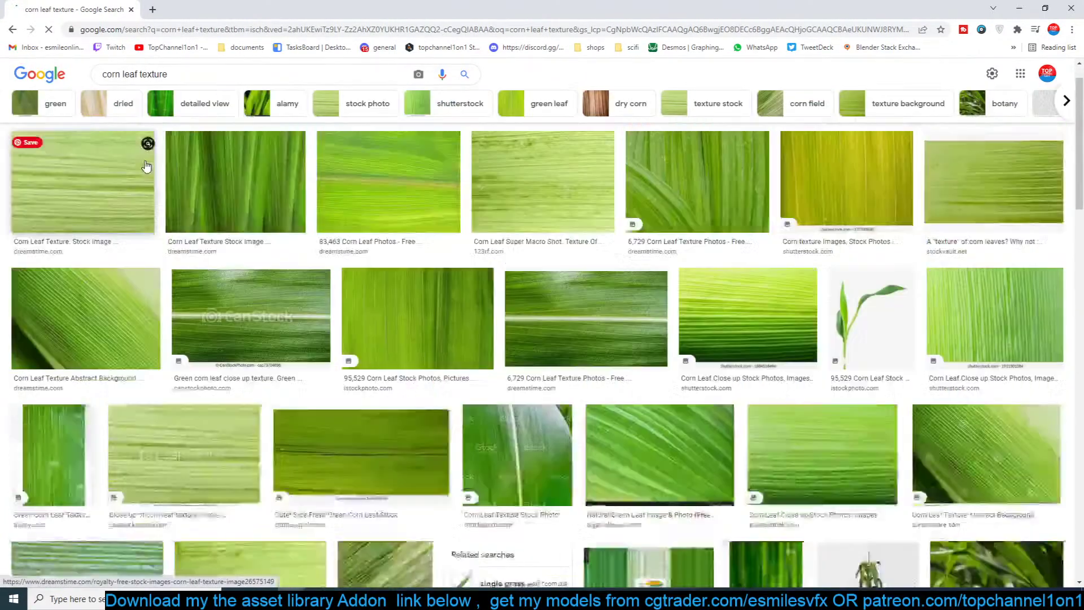
Open textures.com in a new browser tab, shift the window aside and search its library for "corn"
click(152, 10)
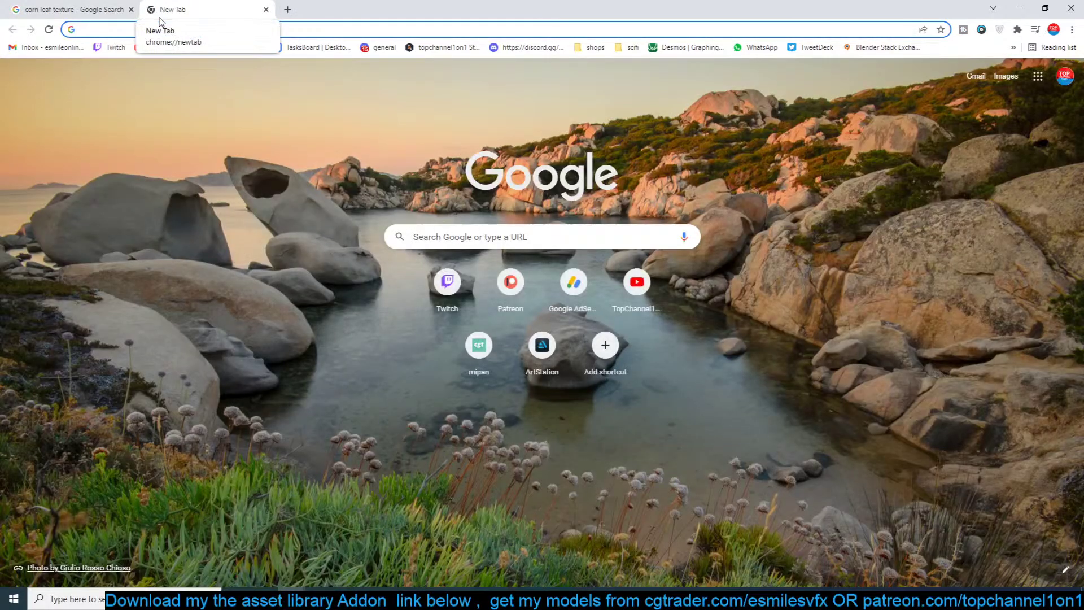
text(tex)
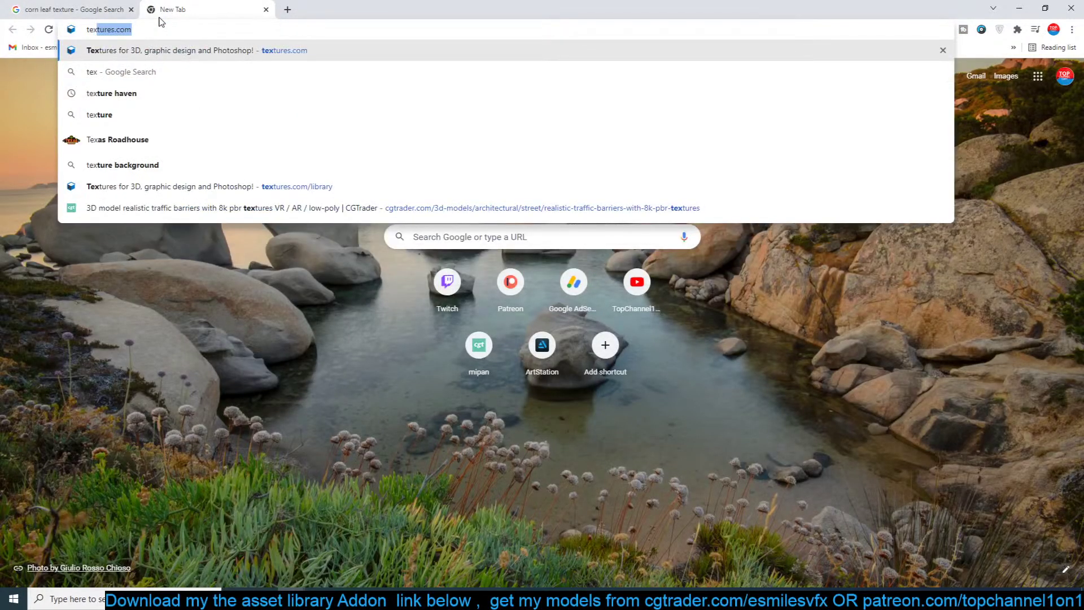
key(Return)
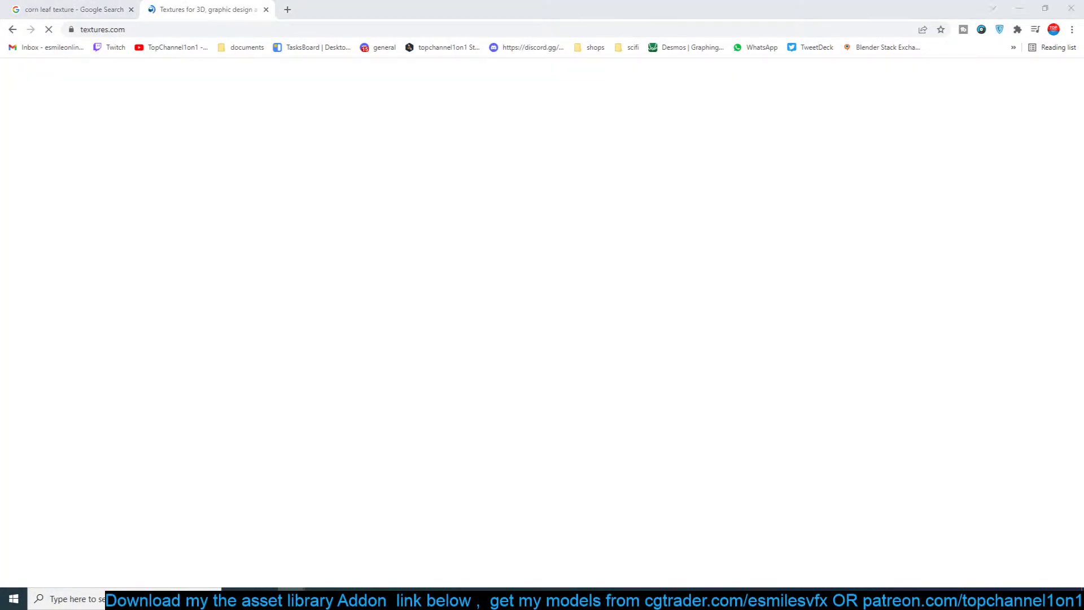
drag(488, 10, 726, 199)
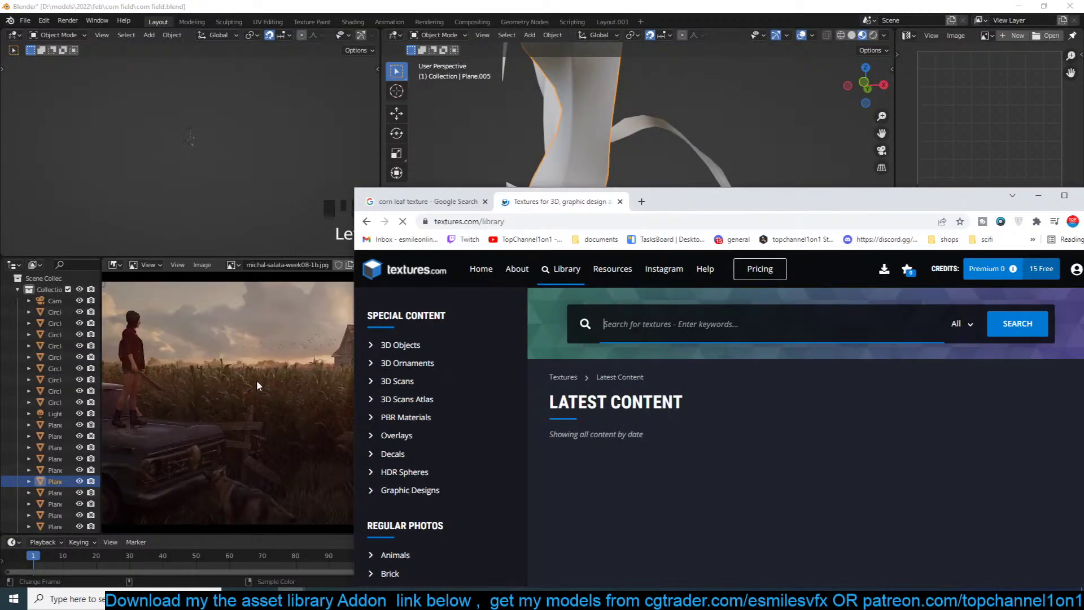
click(602, 333)
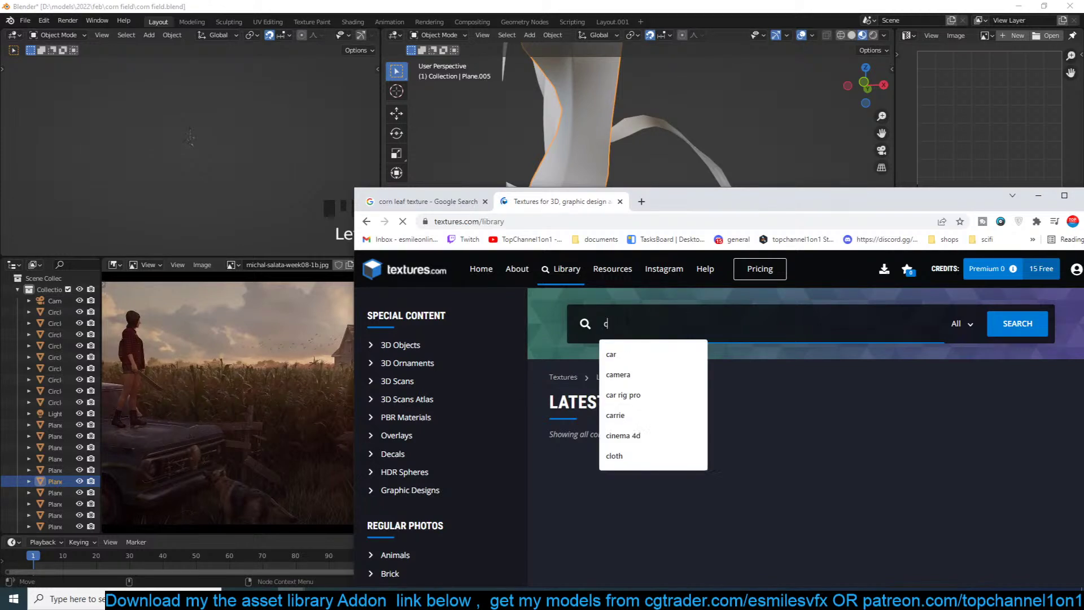
text(corn)
key(Return)
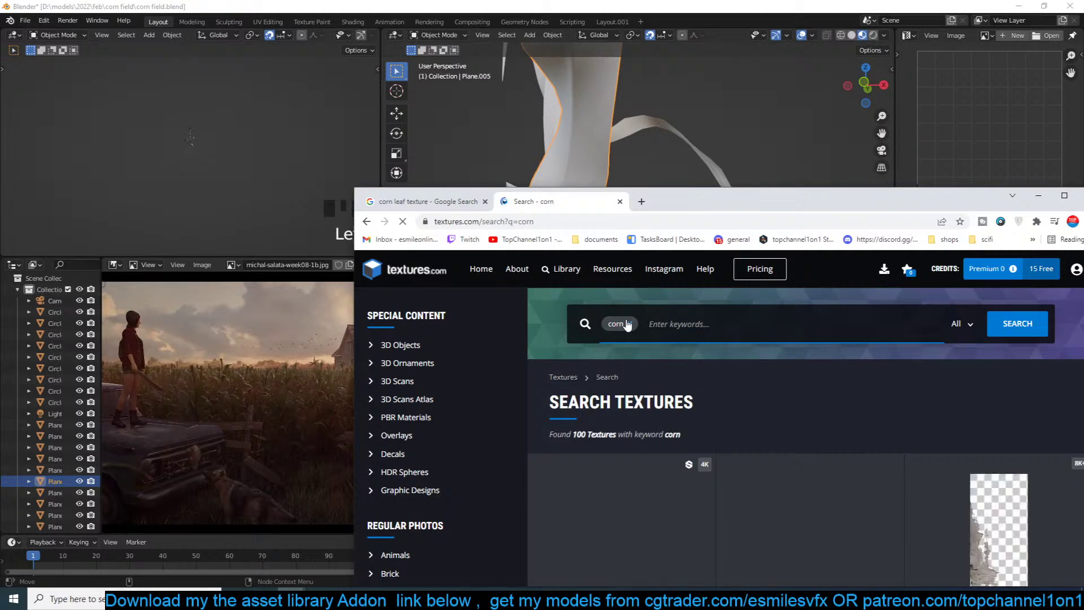
Restrict the textures.com corn search to Photo Textures and reposition the browser window over Blender
drag(700, 203, 635, 106)
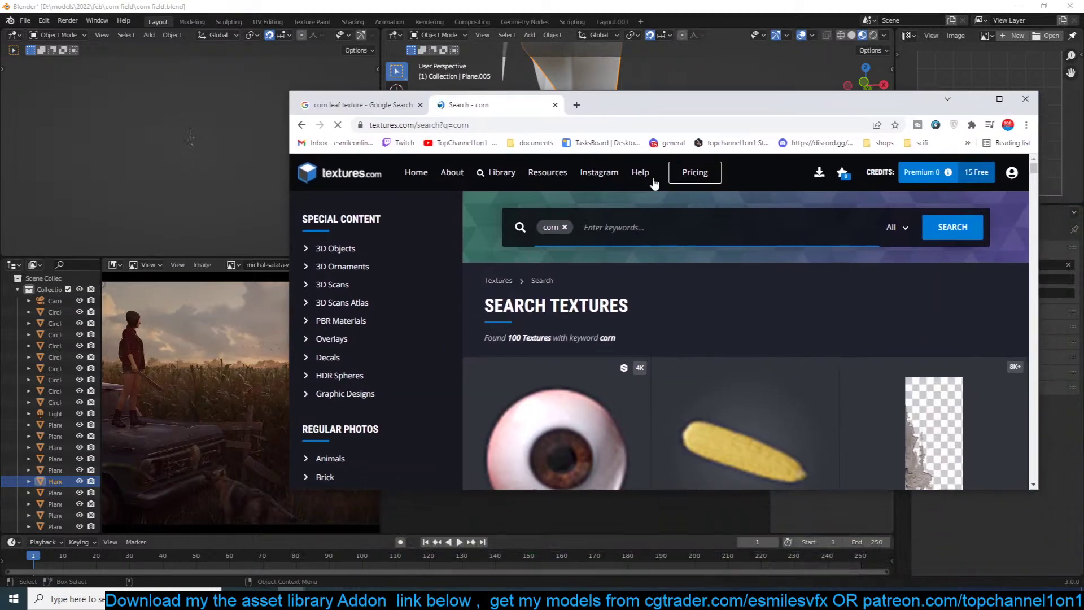
scroll(666, 286, down, 2)
scroll(666, 277, up, 2)
click(894, 237)
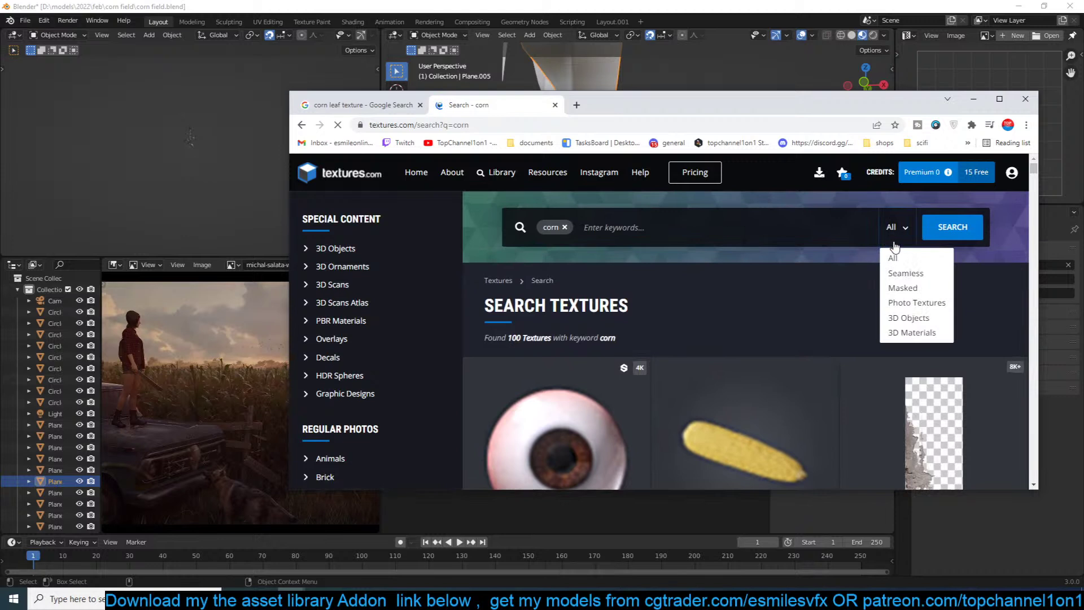
click(917, 303)
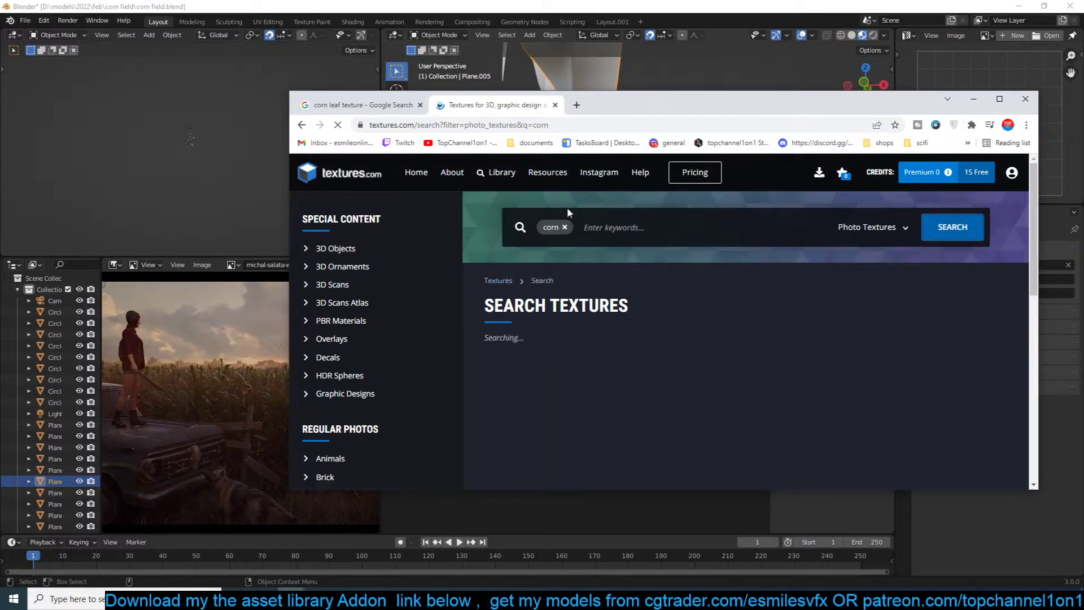
drag(670, 91, 675, 3)
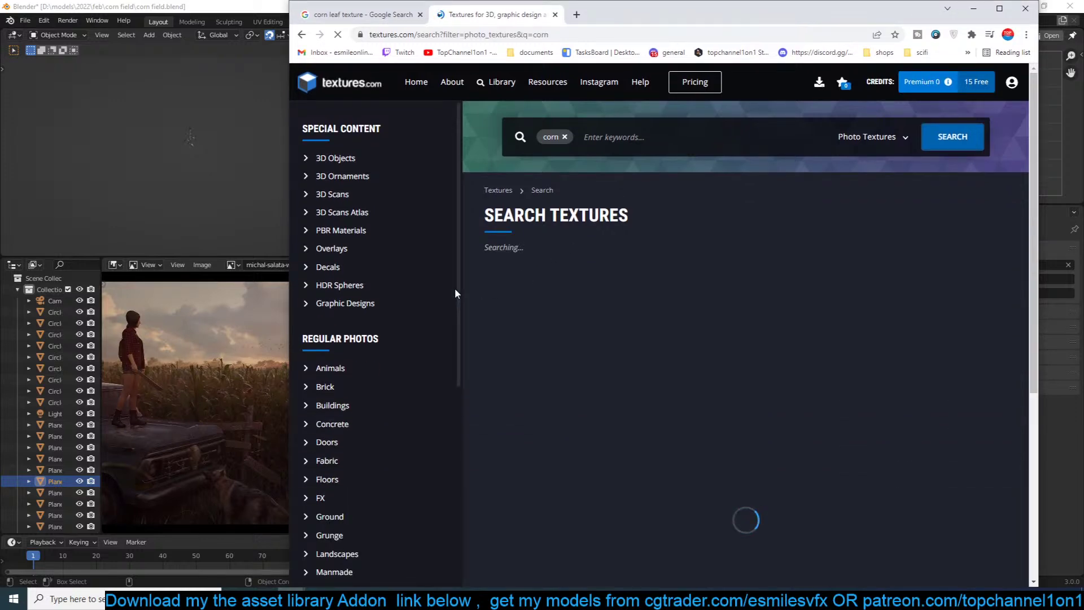
Examine the "corn leaf texture" images on Google and their suggested filters for a usable leaf texture
click(390, 15)
scroll(579, 440, down, 15)
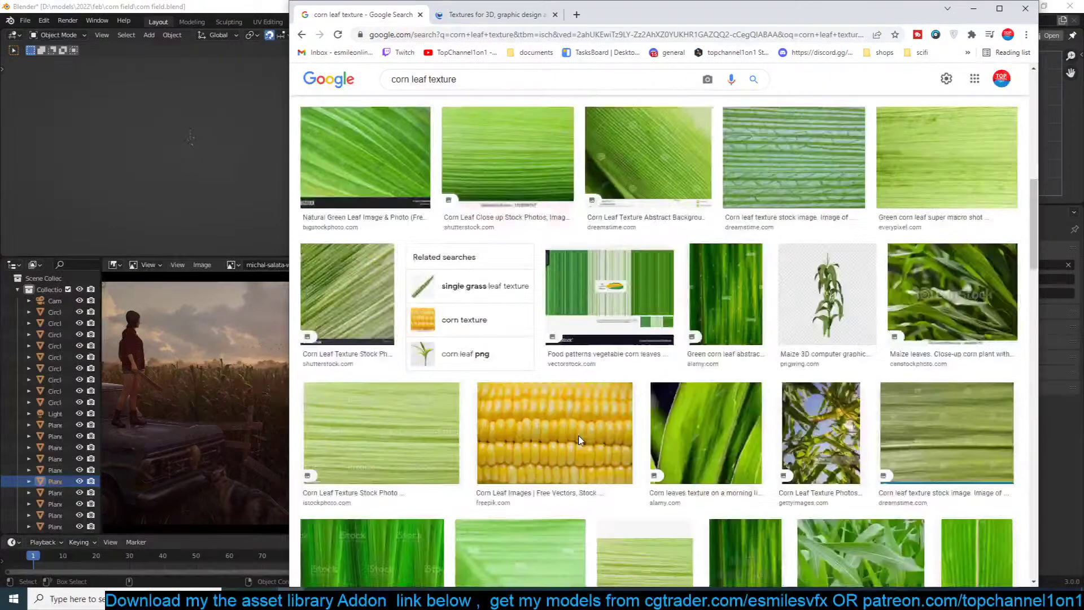
scroll(580, 441, down, 10)
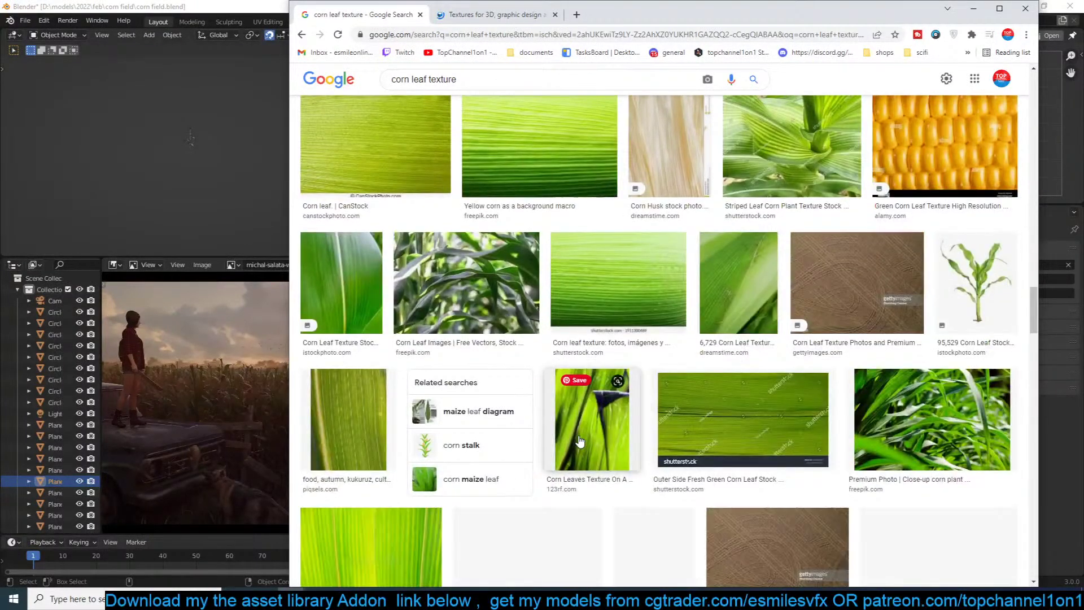
scroll(580, 440, down, 5)
scroll(580, 440, down, 5)
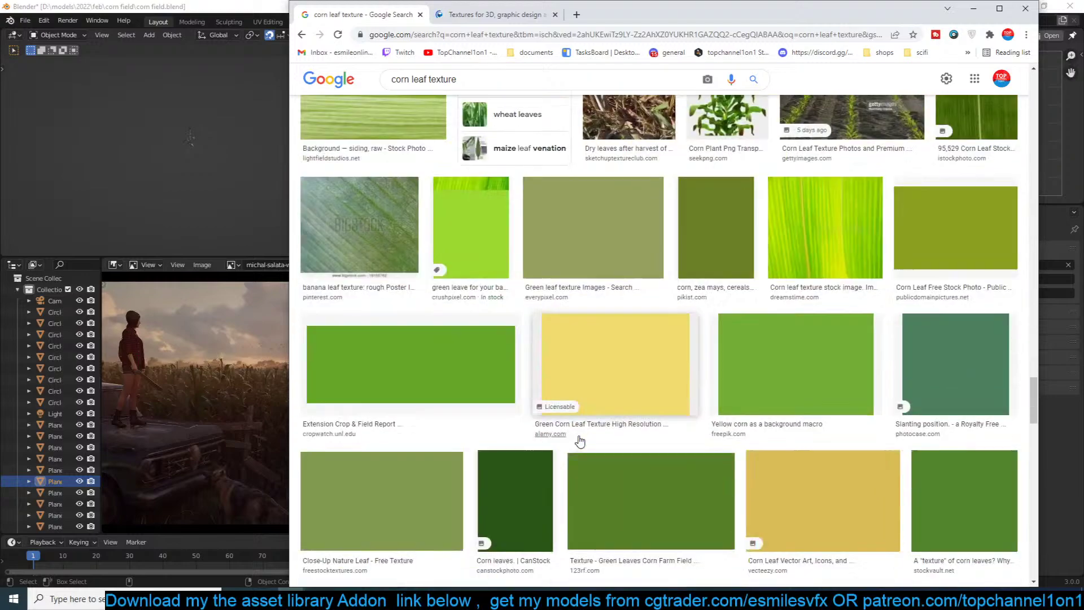
scroll(580, 440, up, 18)
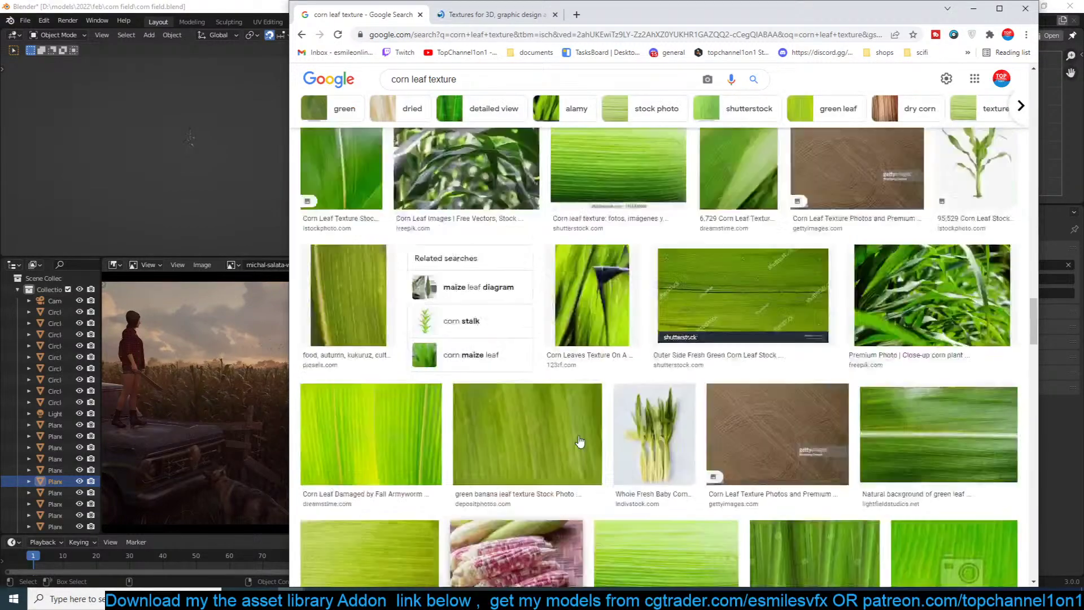
scroll(914, 112, down, 3)
scroll(916, 113, up, 5)
scroll(916, 113, up, 4)
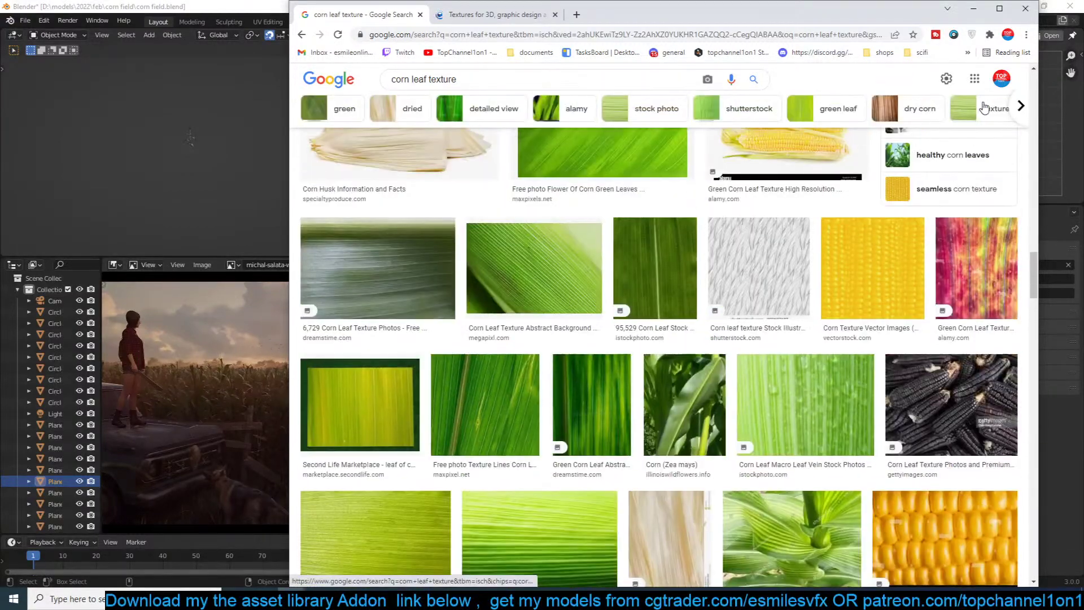
click(1020, 106)
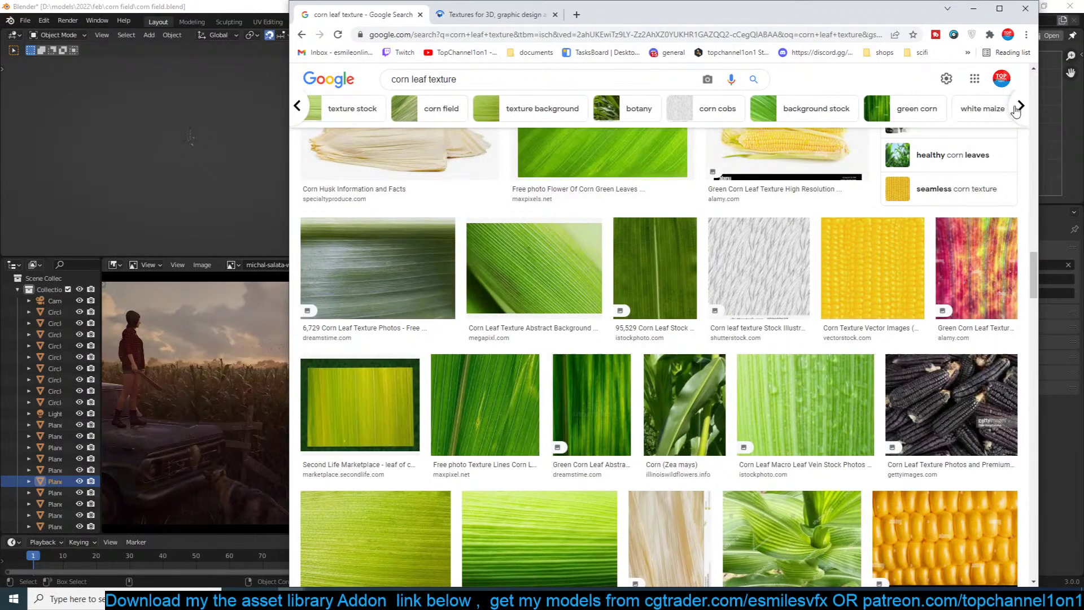
Shorten the Google Images search to "corn leaf" and run it
double_click(447, 79)
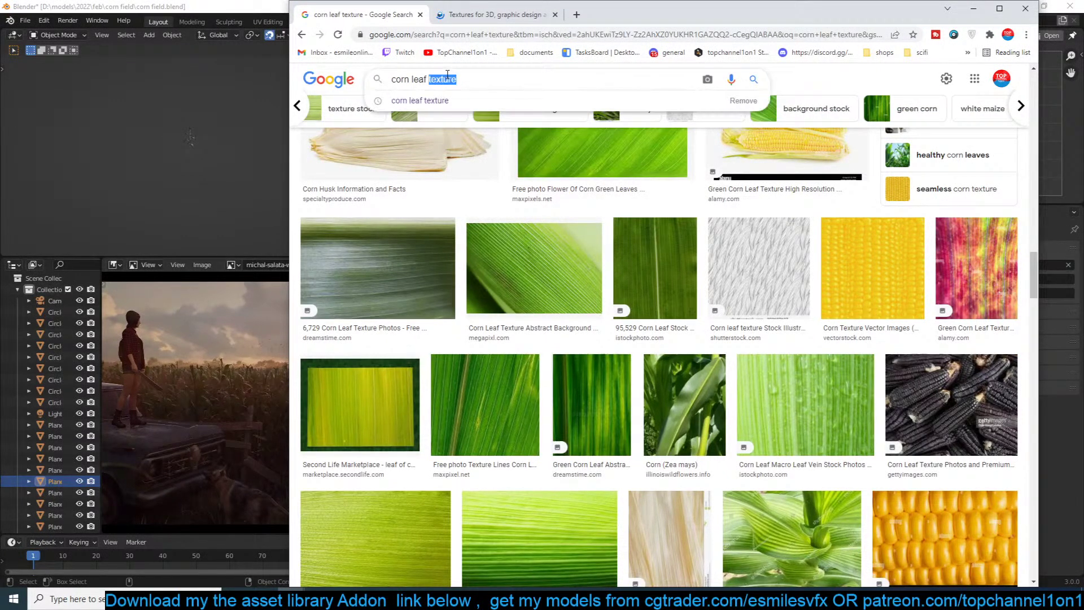
key(BackSpace)
key(Return)
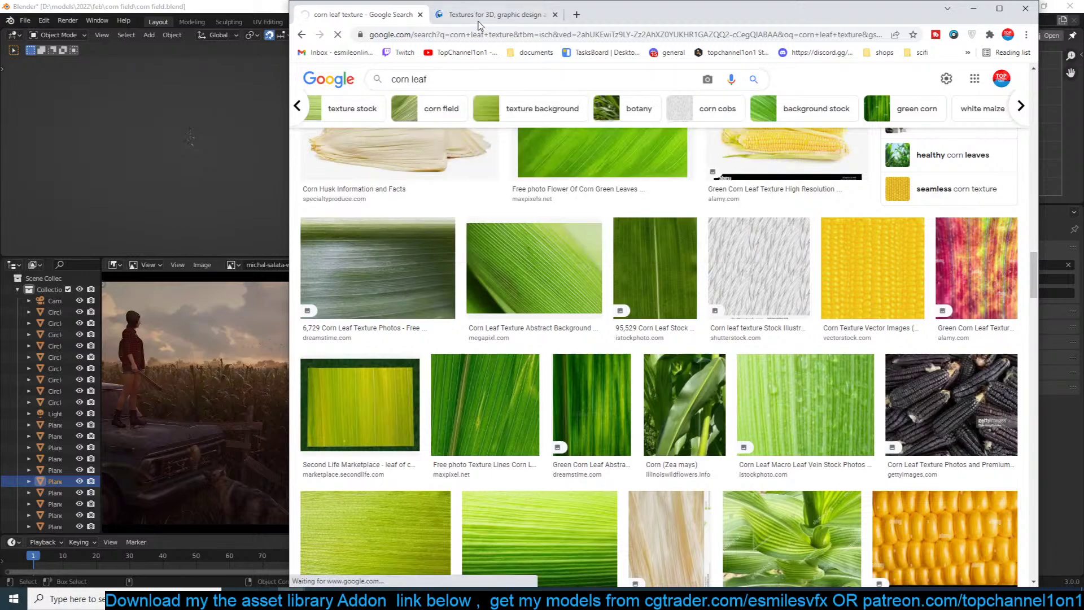
Look through the corn photo textures on textures.com, and add the keyword "leaf" to the search
click(478, 17)
scroll(485, 388, down, 15)
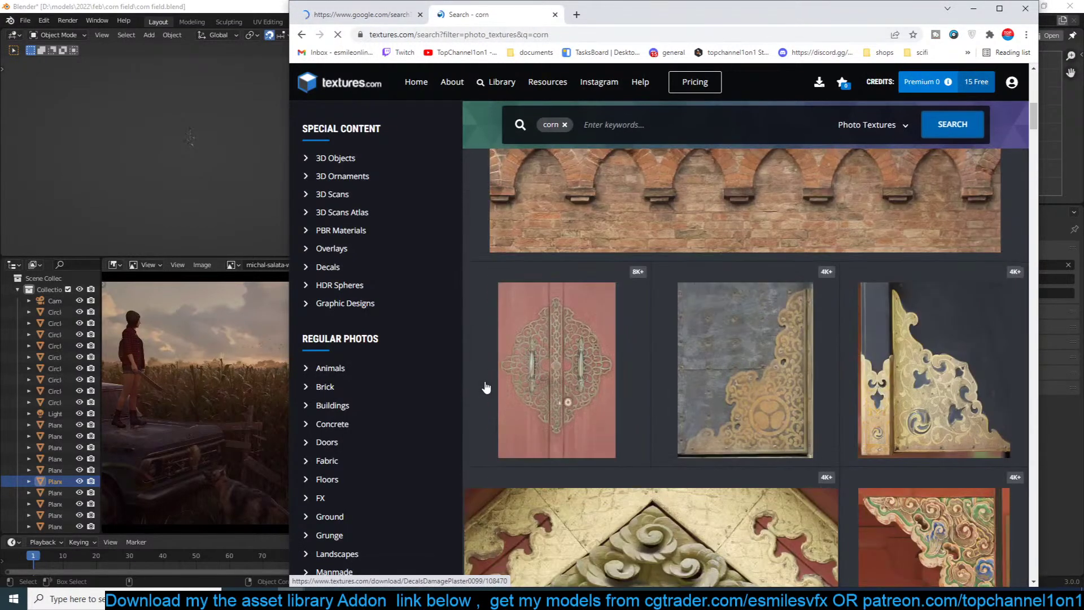
scroll(485, 387, down, 15)
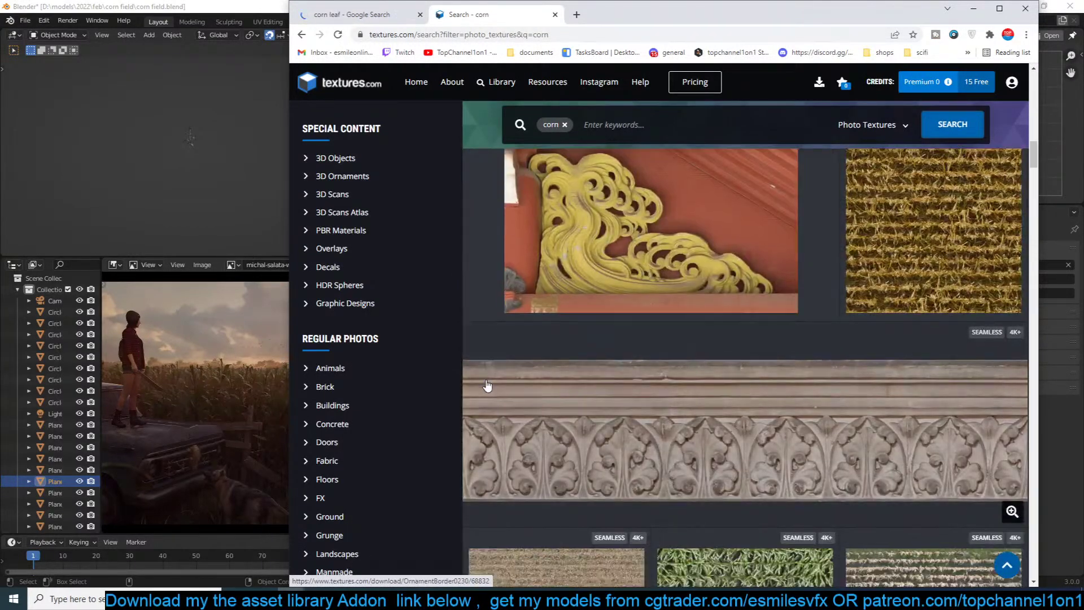
scroll(486, 387, down, 10)
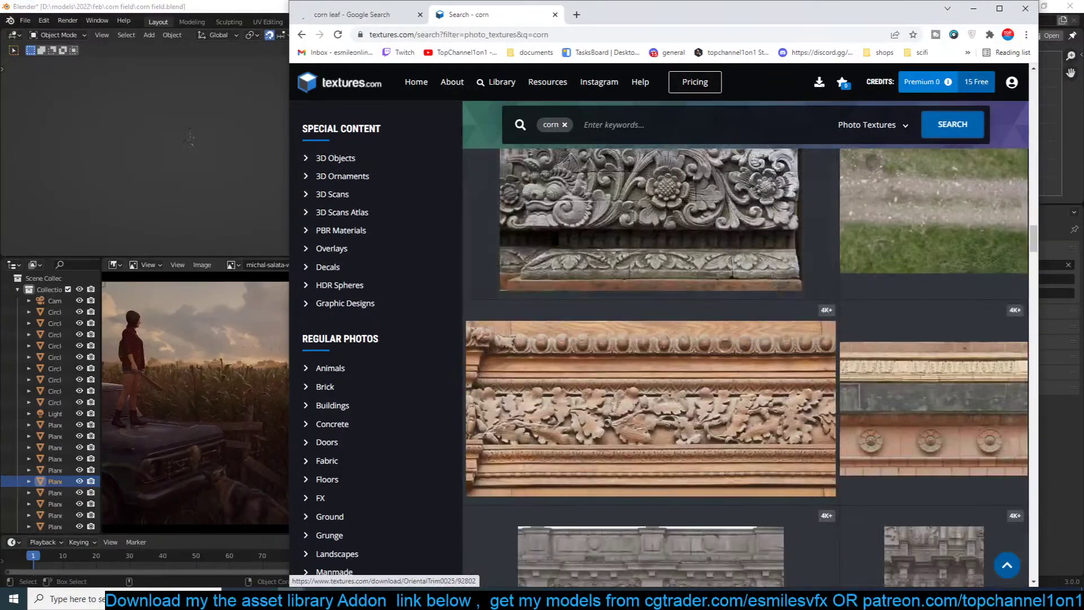
click(610, 124)
text(leaf)
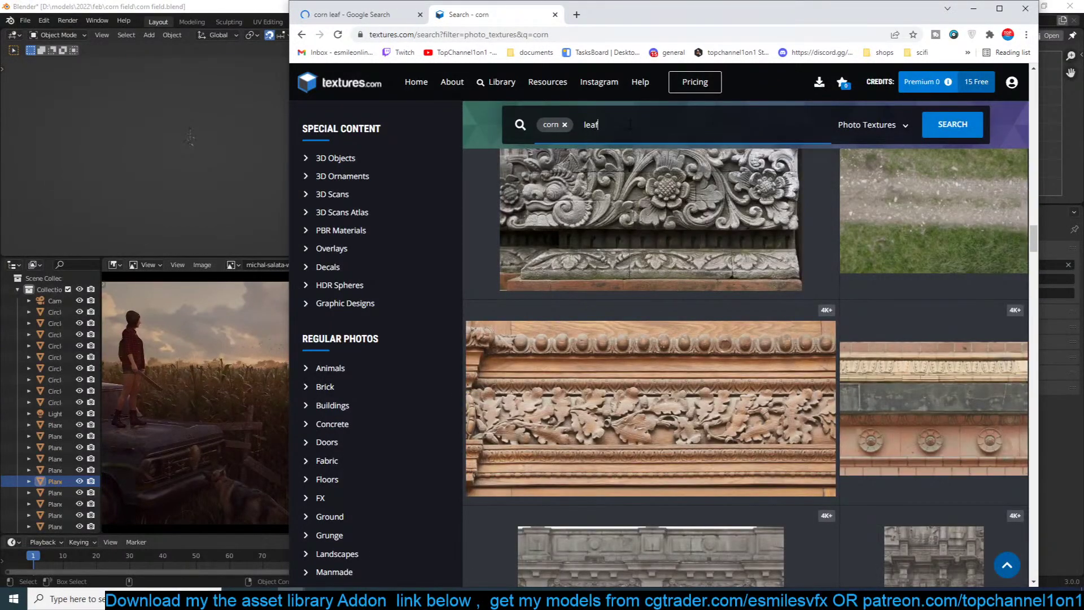
key(Return)
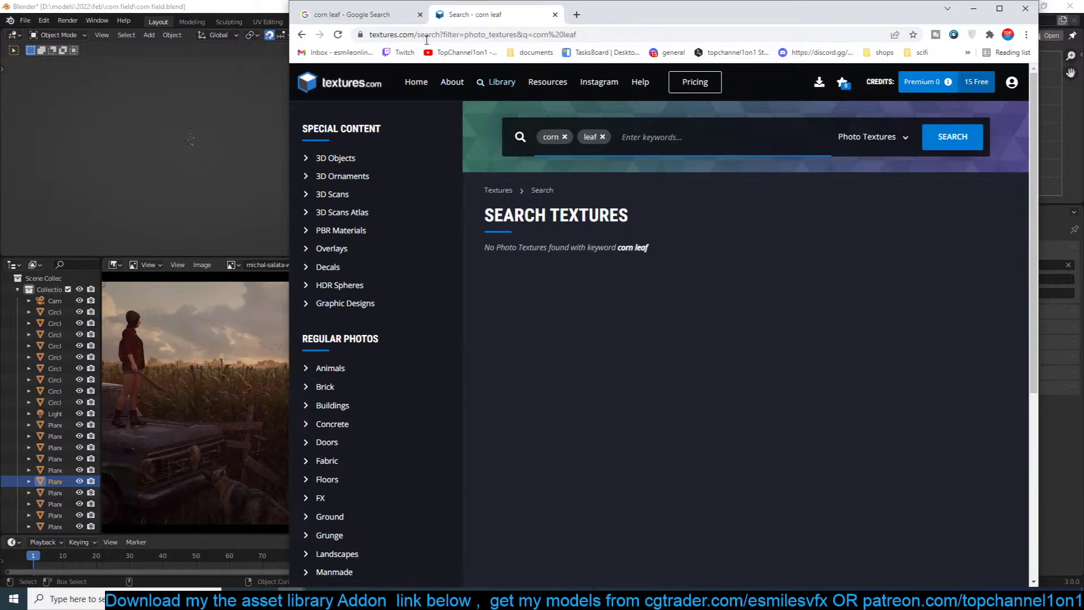
Browse the Google Images pictures for "corn leaf" for a suitable leaf texture
click(380, 17)
scroll(569, 380, down, 10)
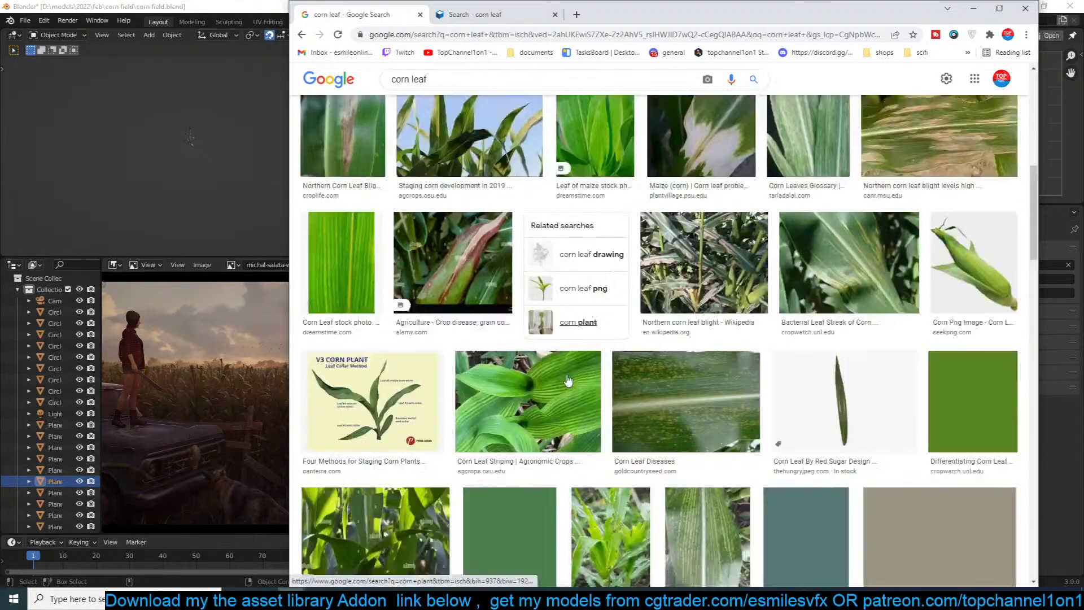
scroll(569, 380, down, 10)
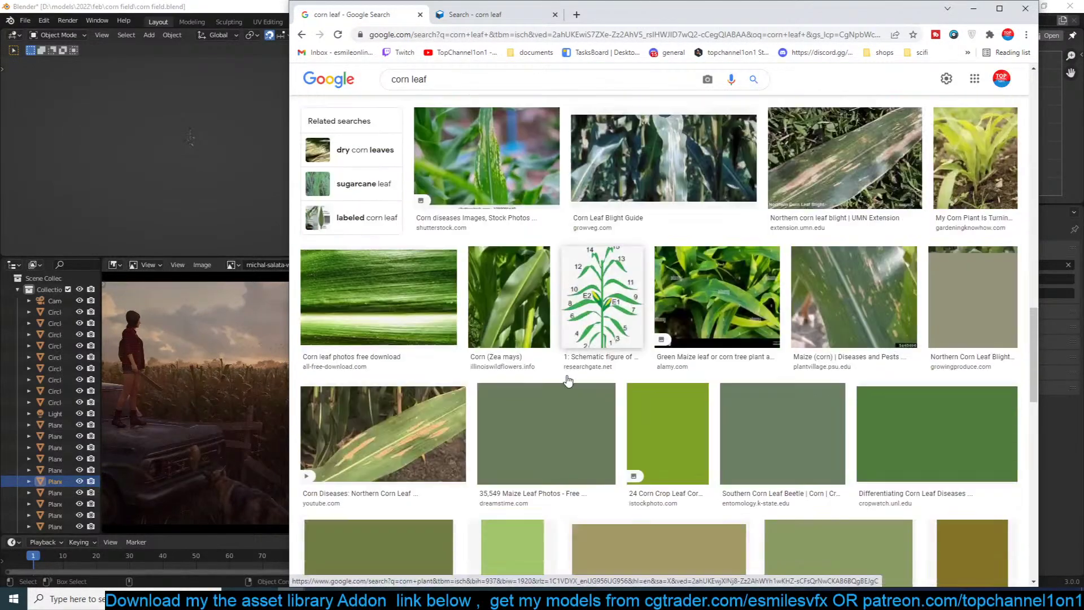
scroll(569, 379, down, 5)
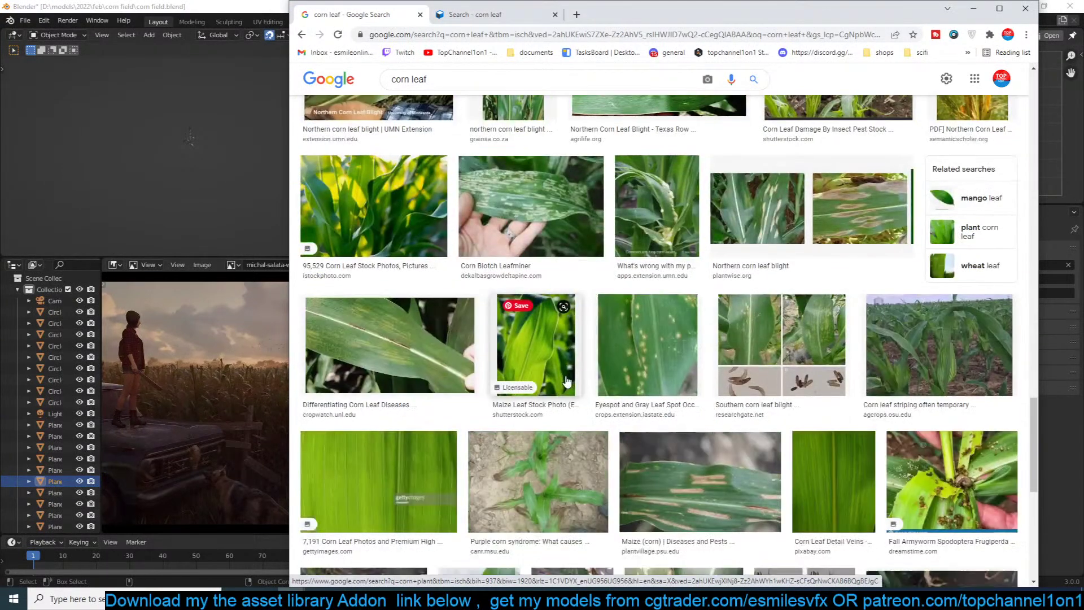
scroll(674, 154, up, 5)
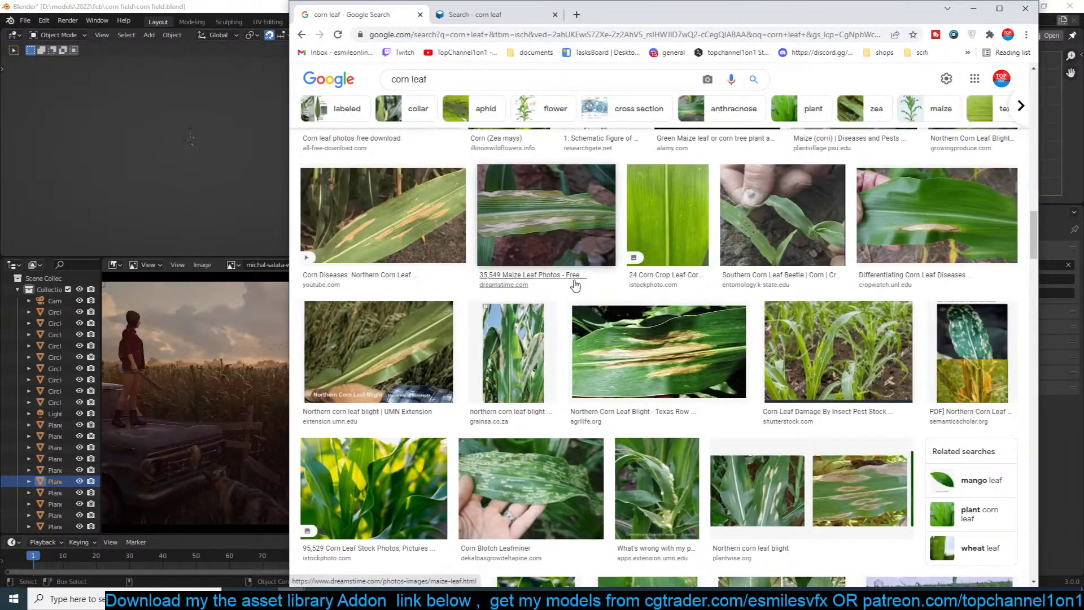
Check the textures.com search page, switch back to Blender and select the long drooping leaf on the stalk
click(484, 17)
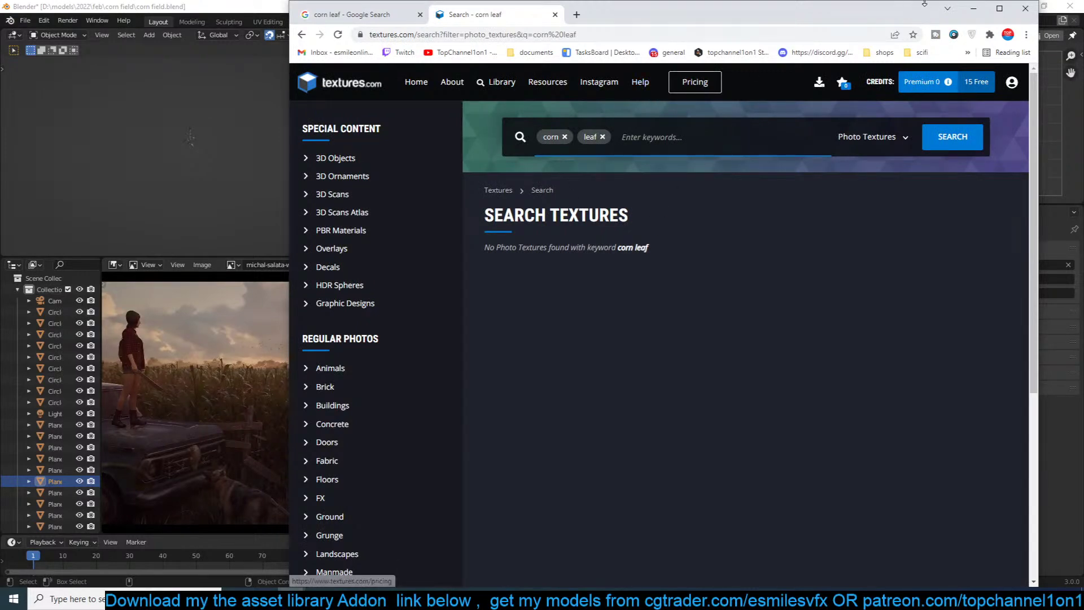
click(974, 8)
click(663, 124)
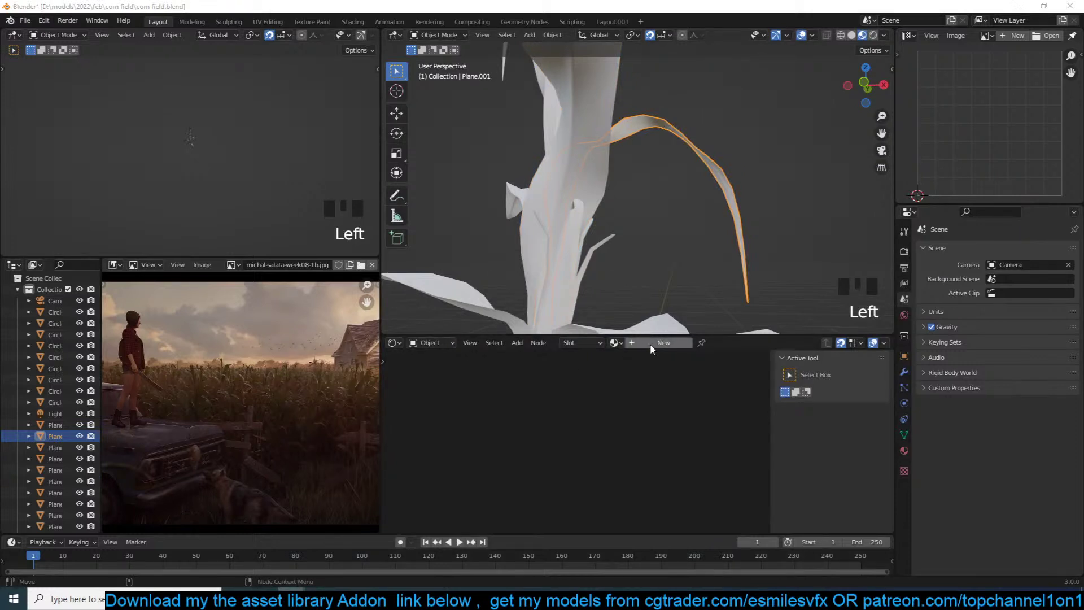
Create a new material for the small roots at the stalk's base and add an Image Texture node to it
click(598, 198)
click(655, 343)
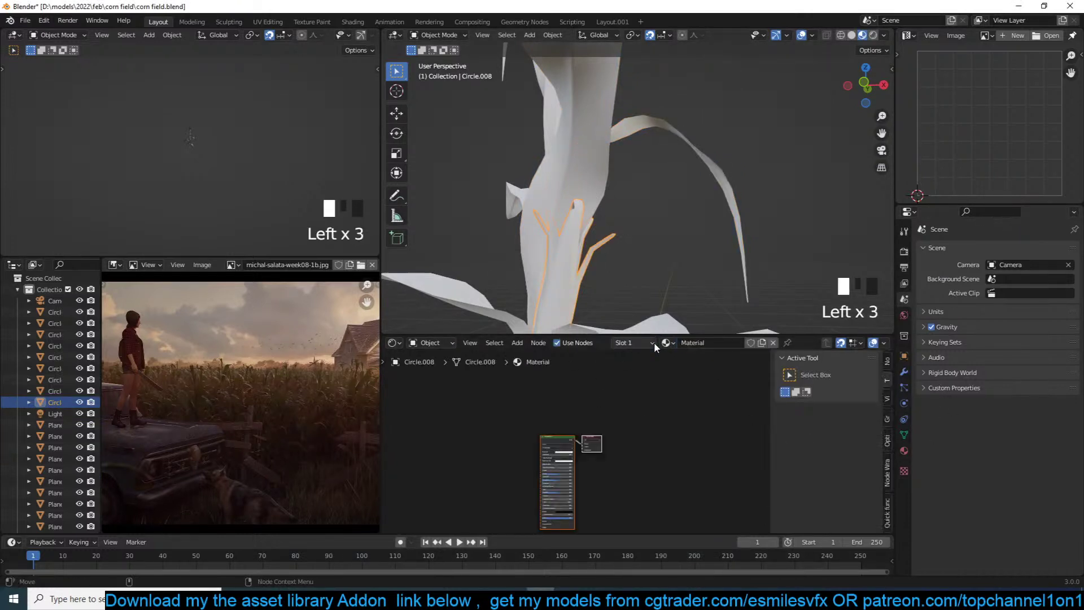
key(shift+a)
mouse_move(514, 465)
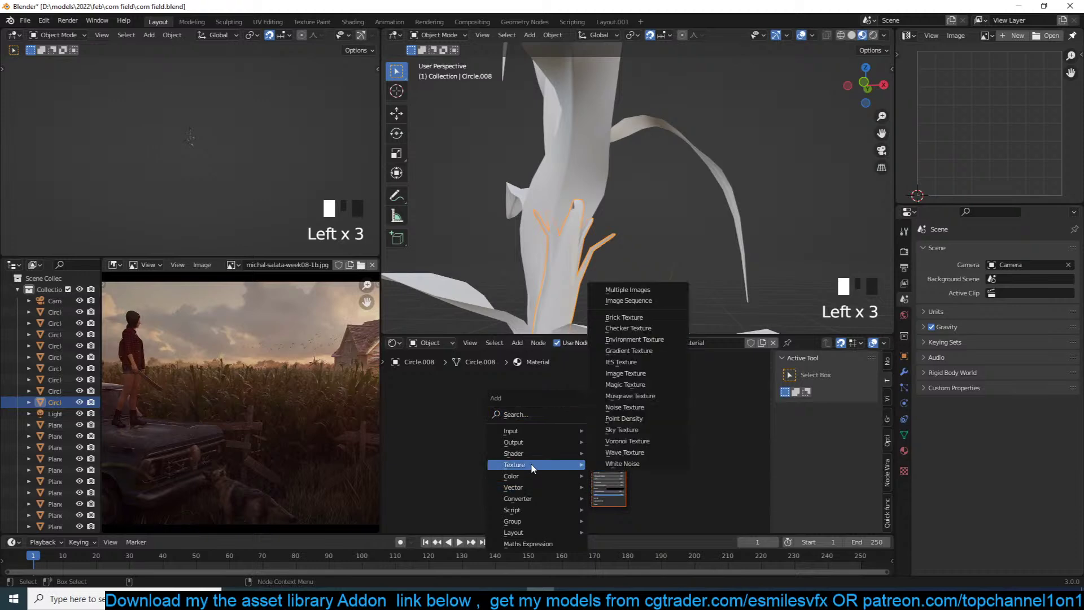
click(643, 374)
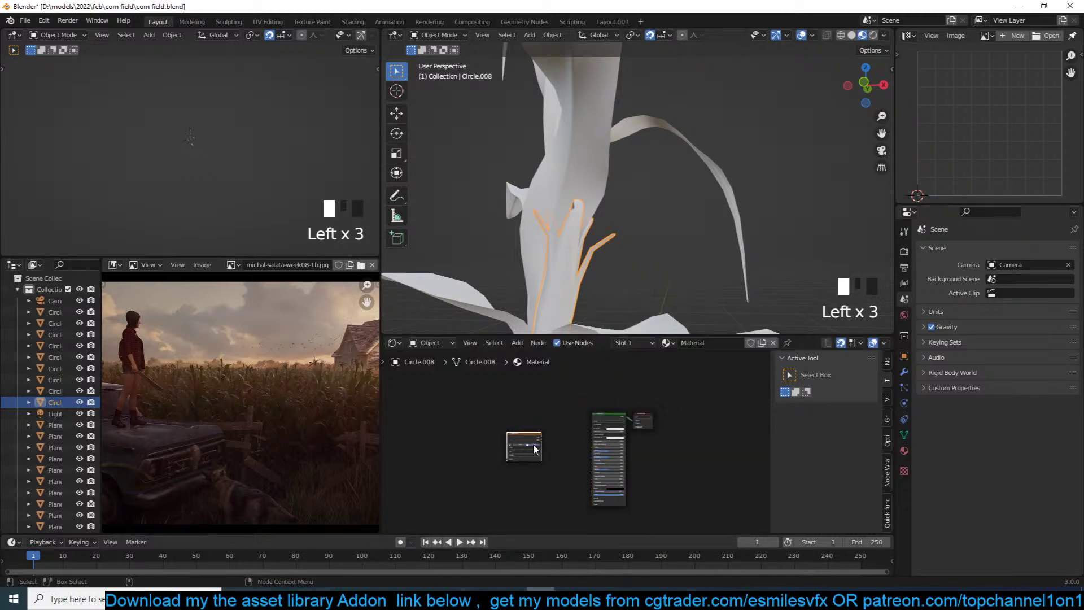
Look through the leaf and bark images in D:\resouces\plants for a suitable texture, without loading one
click(534, 449)
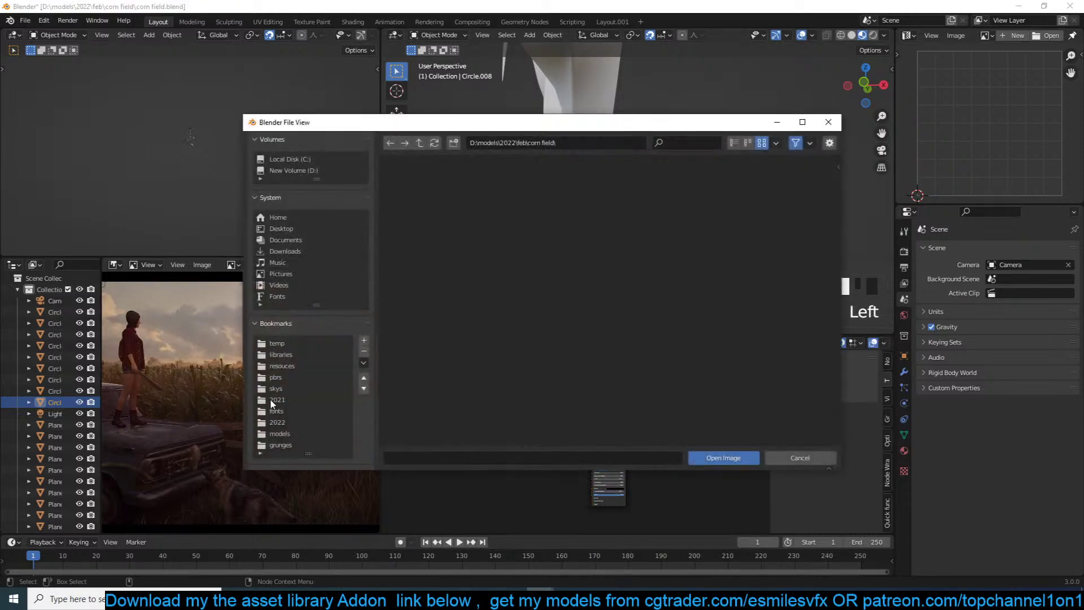
click(293, 365)
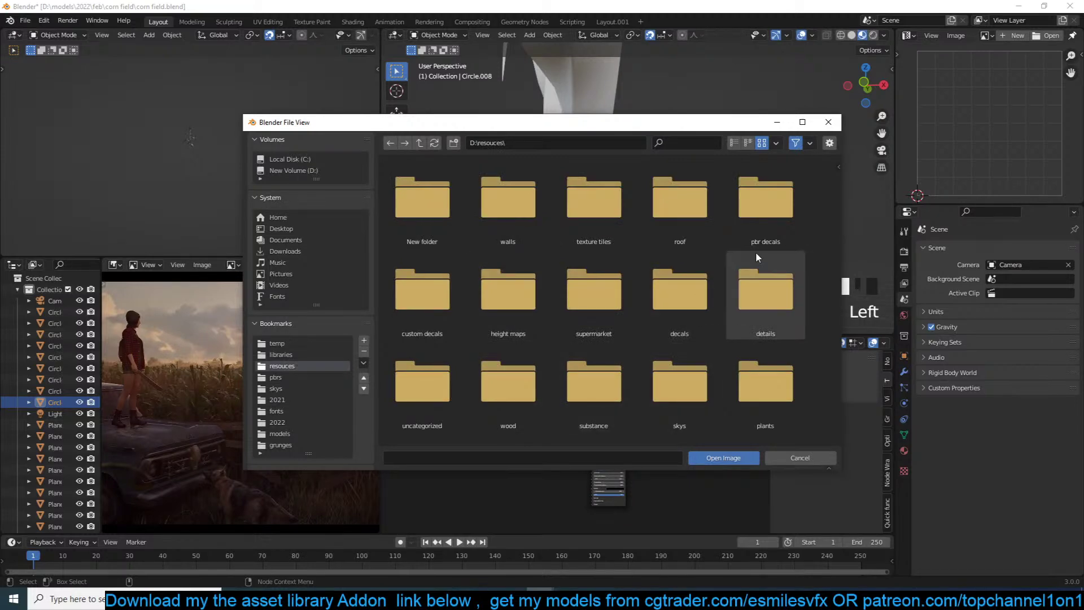
double_click(759, 378)
scroll(586, 443, down, 10)
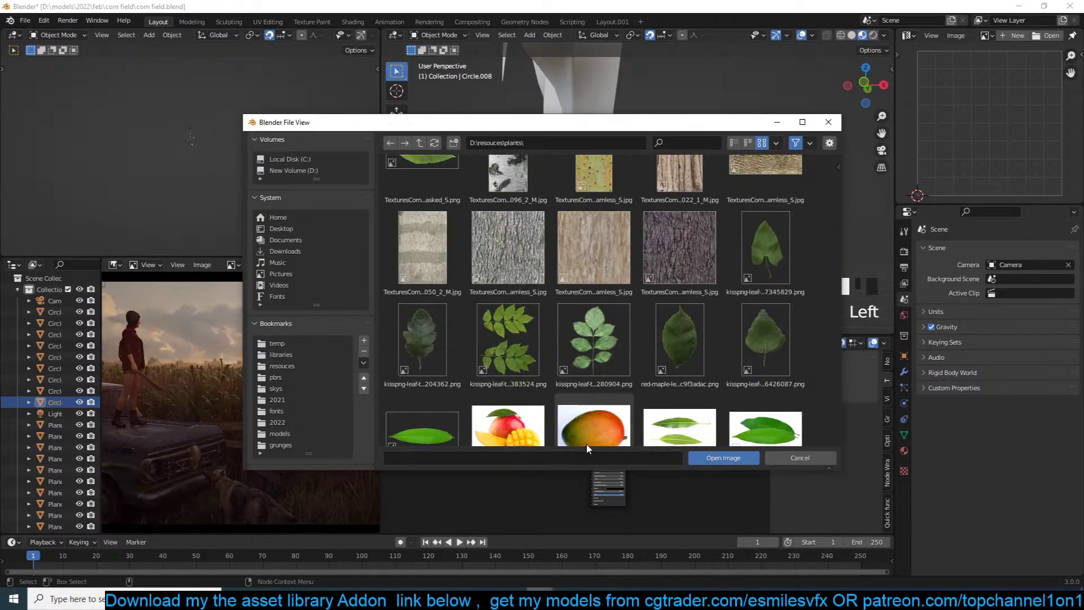
scroll(587, 443, down, 2)
scroll(586, 442, up, 6)
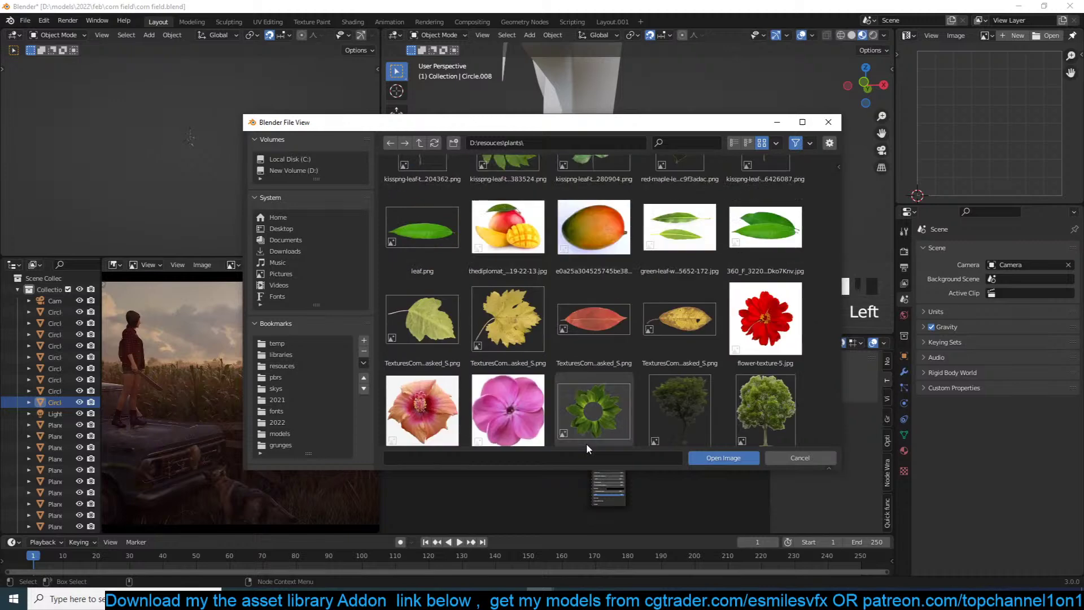
scroll(586, 442, up, 5)
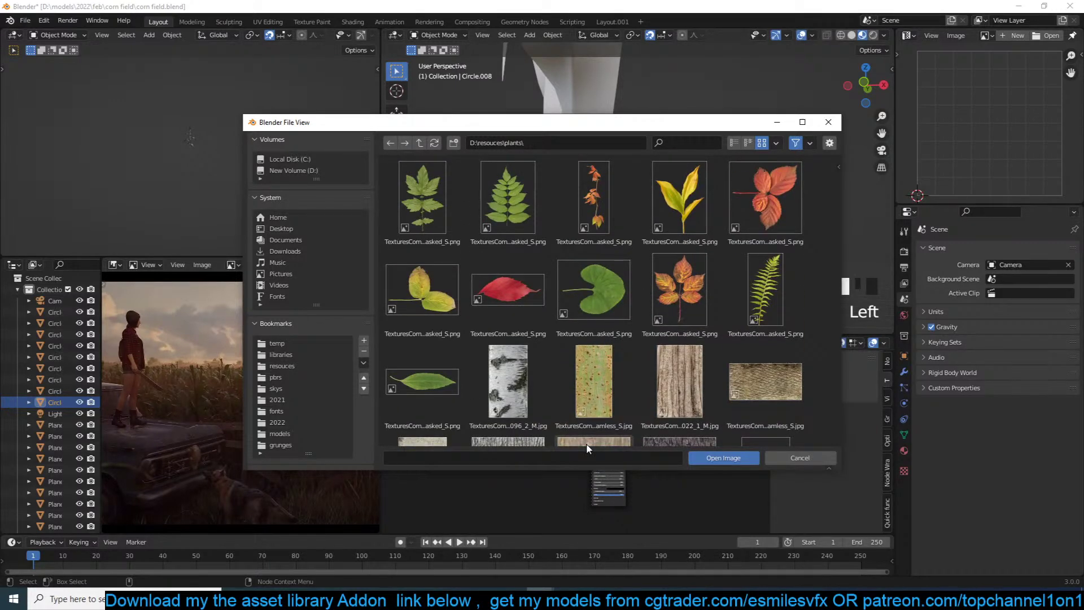
click(778, 460)
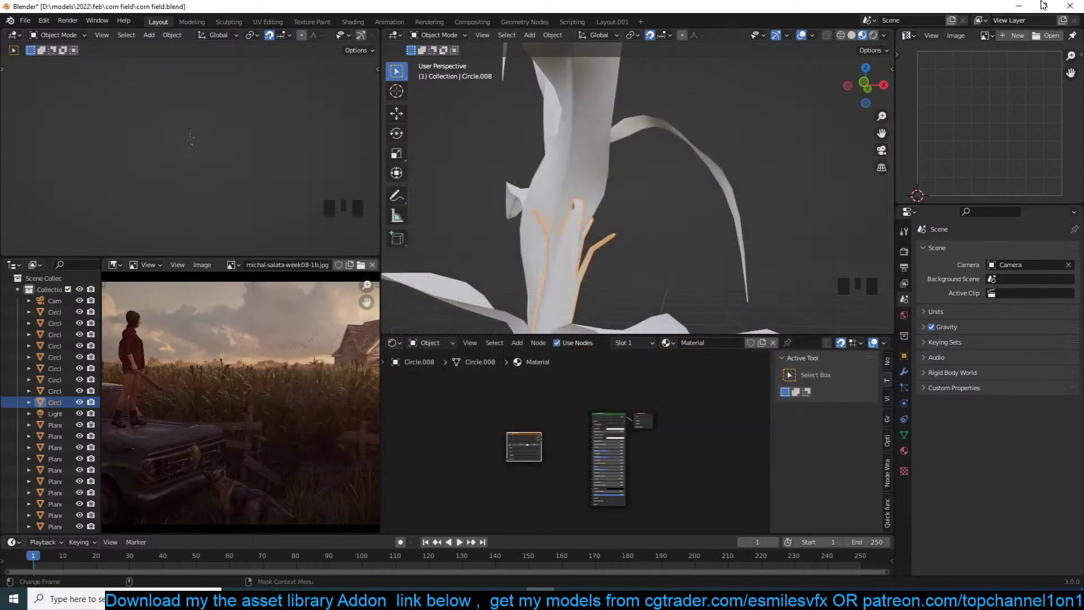
Switch to the Chrome window with Google Images, maximize it and search for "maize leaf"
click(1018, 6)
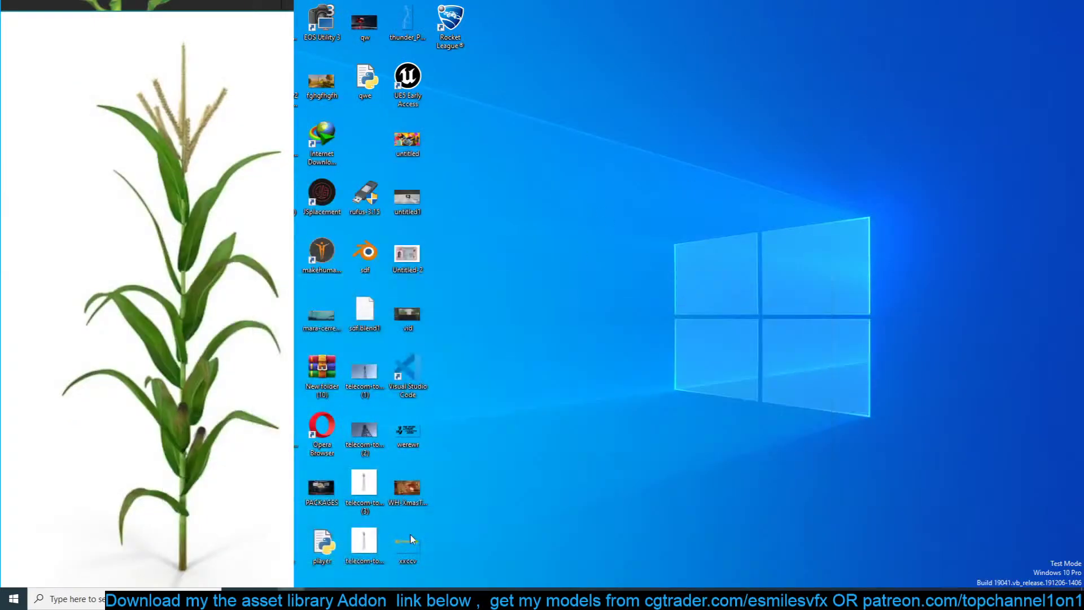
mouse_move(292, 599)
click(340, 555)
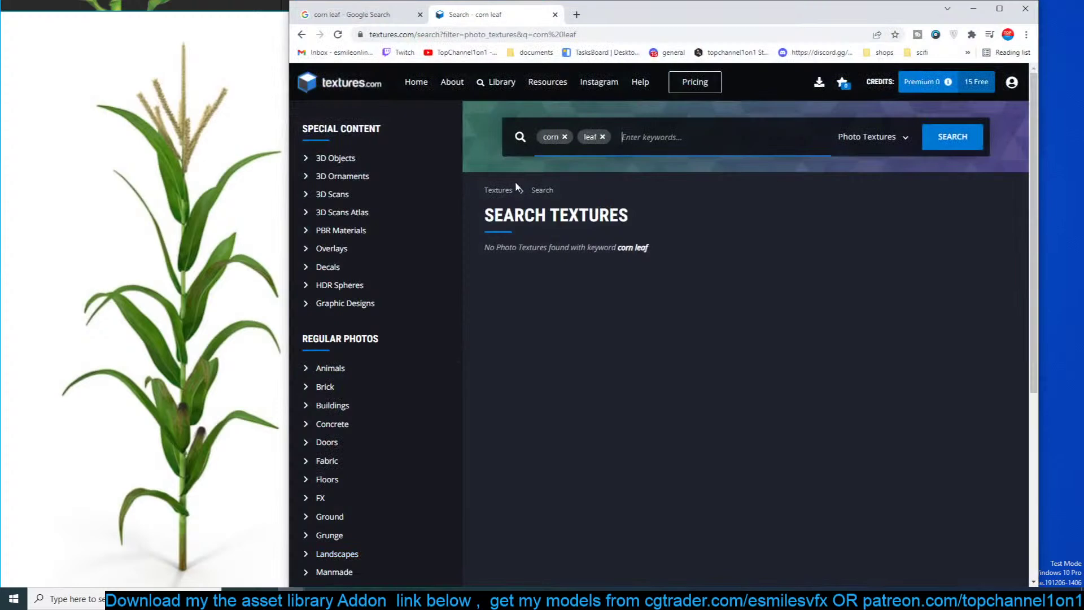
click(361, 15)
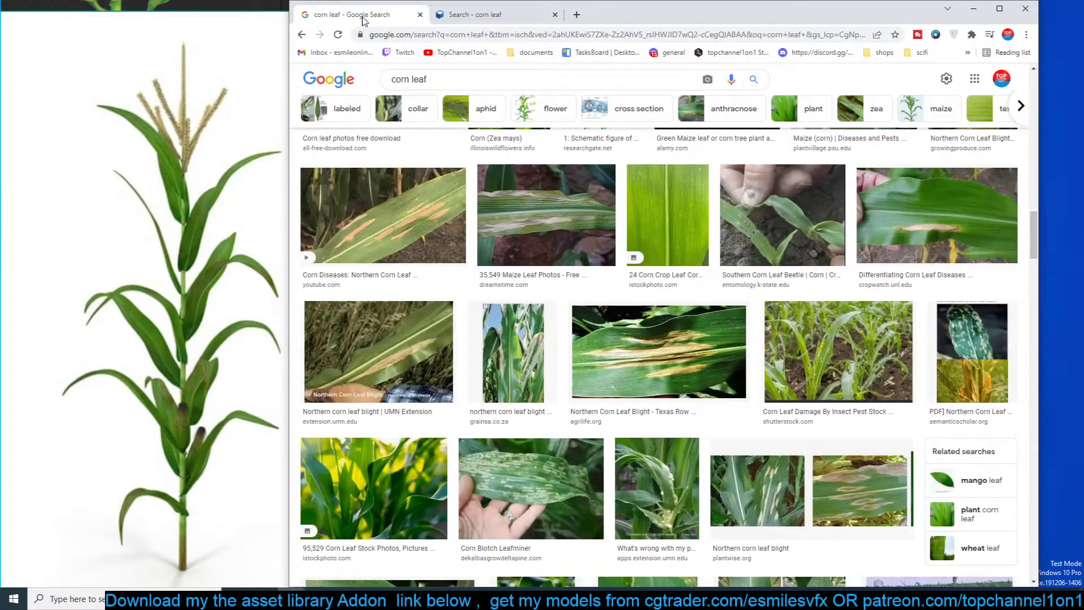
click(995, 9)
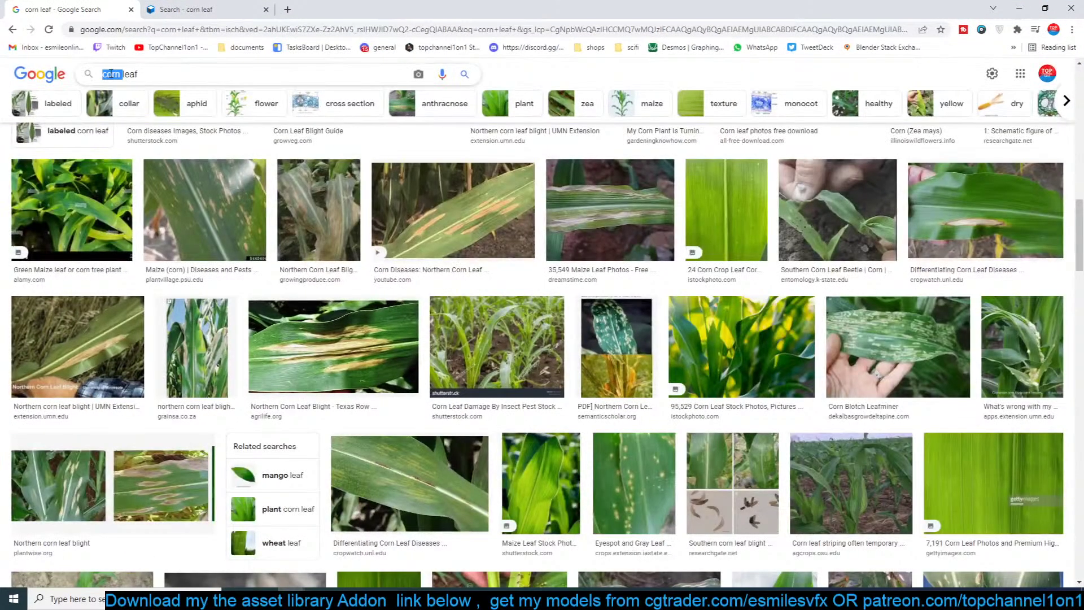
text(maize)
key(Return)
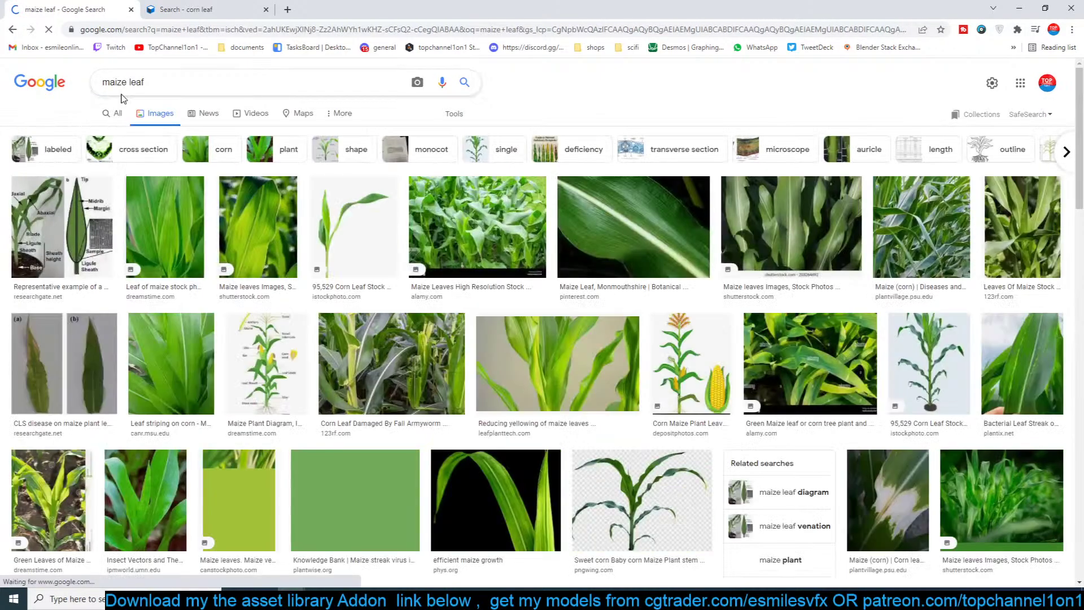
Look over the maize leaf pictures and extend the Google Images search to "maize leaf texture"
scroll(290, 145, down, 15)
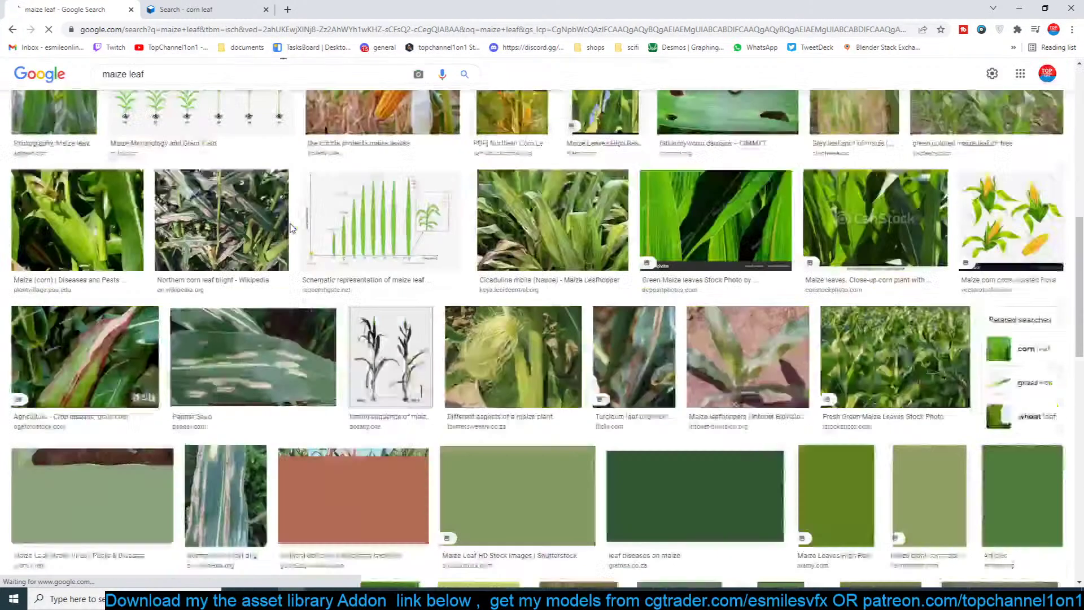
scroll(291, 229, down, 5)
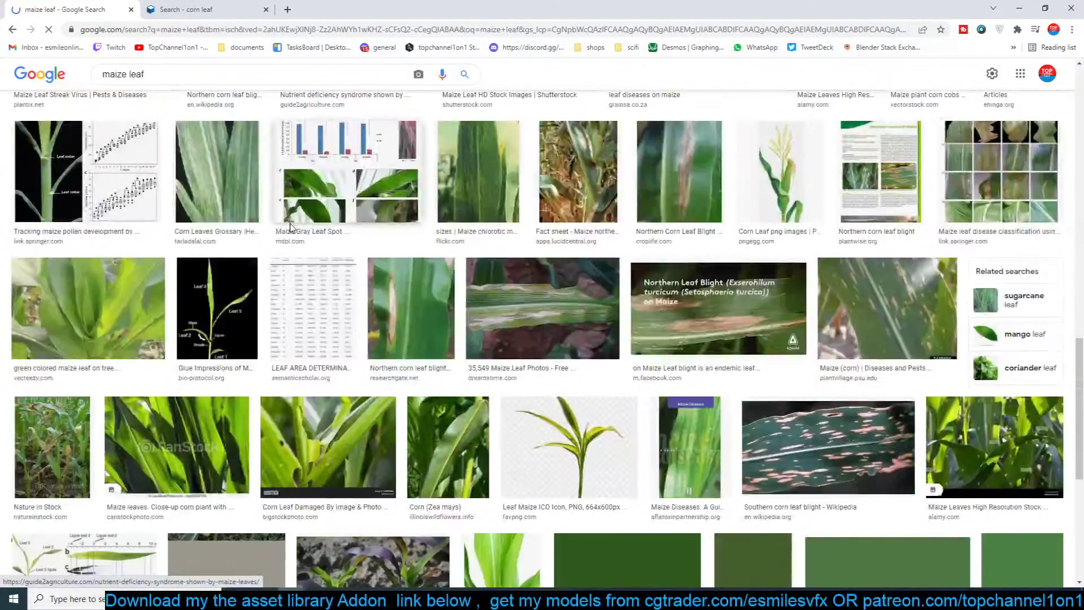
text(texture)
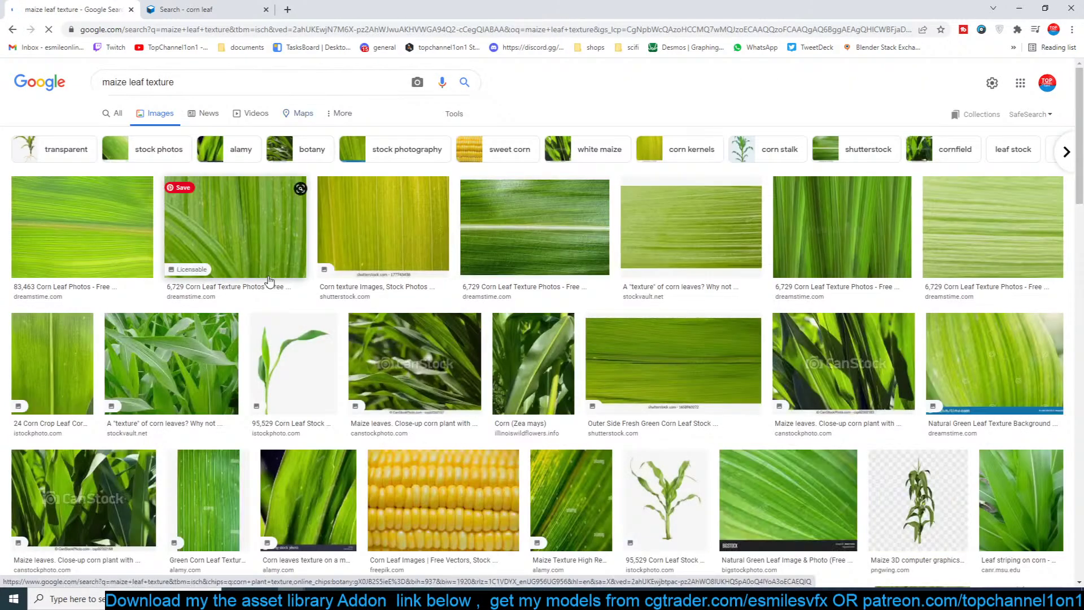
Open the dark green leaf with the white midrib and the pale Stockvault corn leaf picture in new tabs
right_click(559, 231)
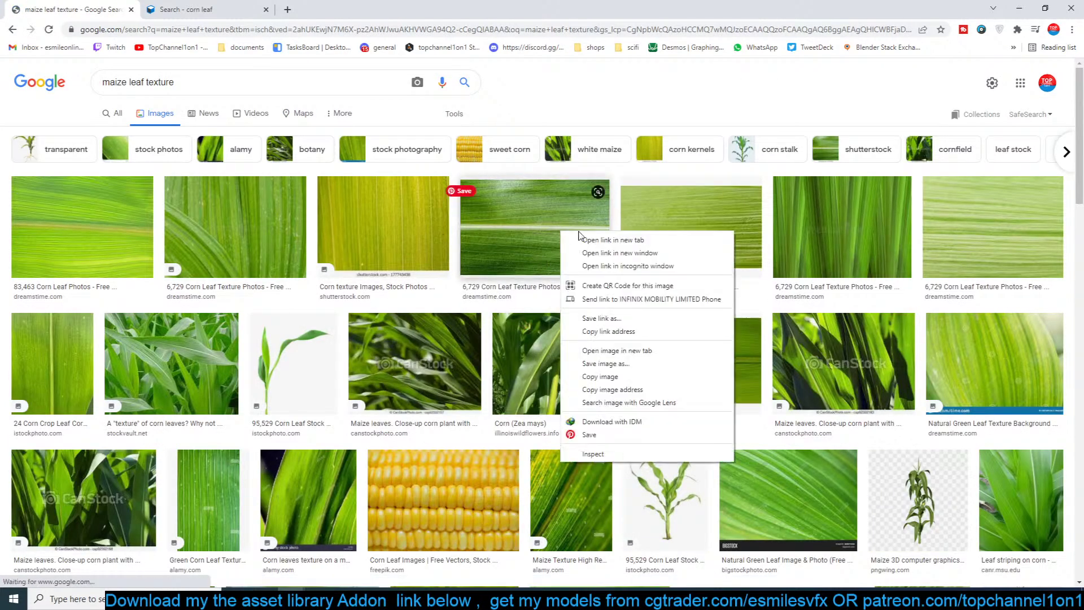
click(599, 239)
right_click(671, 232)
click(723, 238)
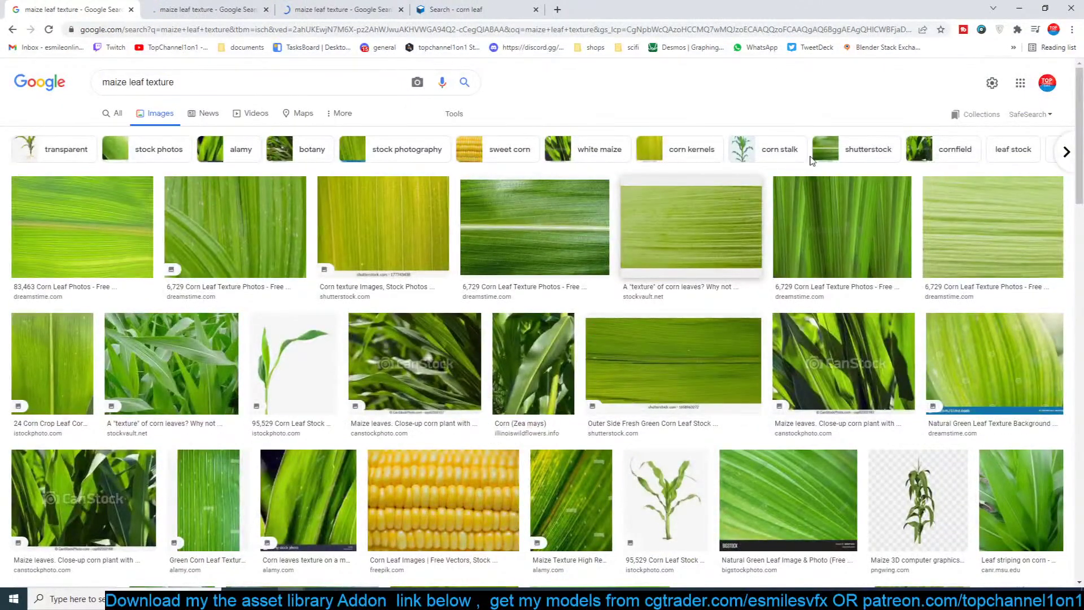
Skim the remaining texture pictures, and search textures.com for "maize leaf" in place of the previous keywords
scroll(707, 287, down, 6)
scroll(706, 287, down, 15)
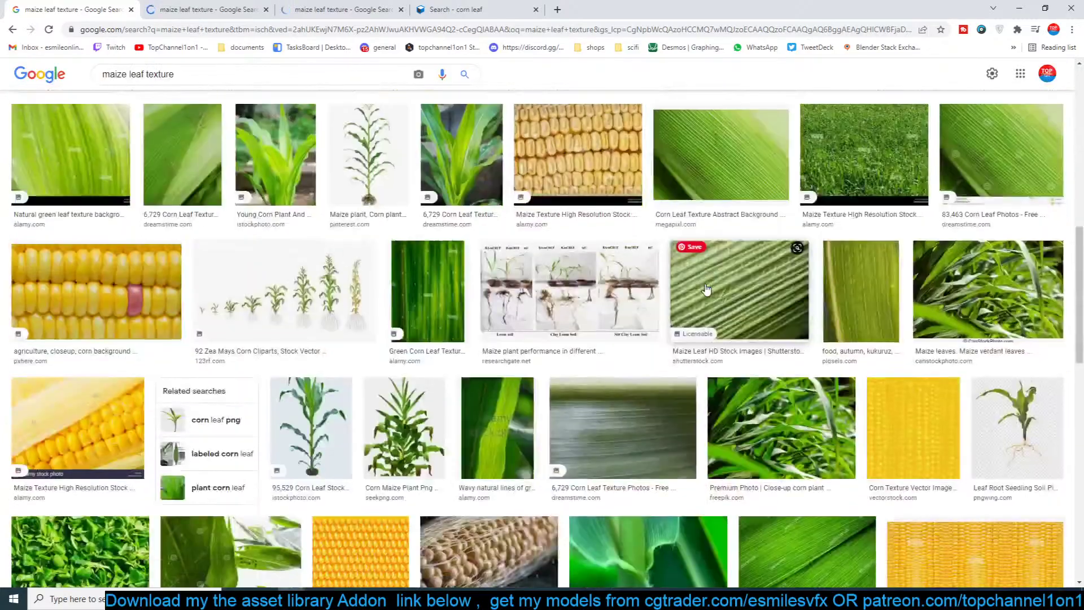
scroll(707, 287, down, 15)
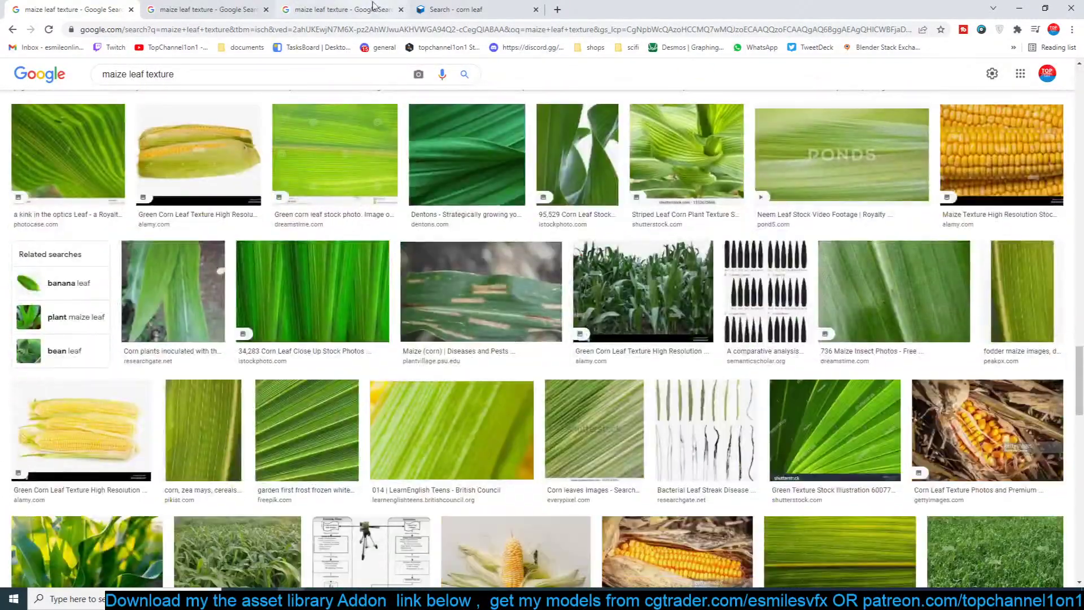
click(456, 10)
click(439, 135)
click(439, 135)
text(maize leaf)
key(Return)
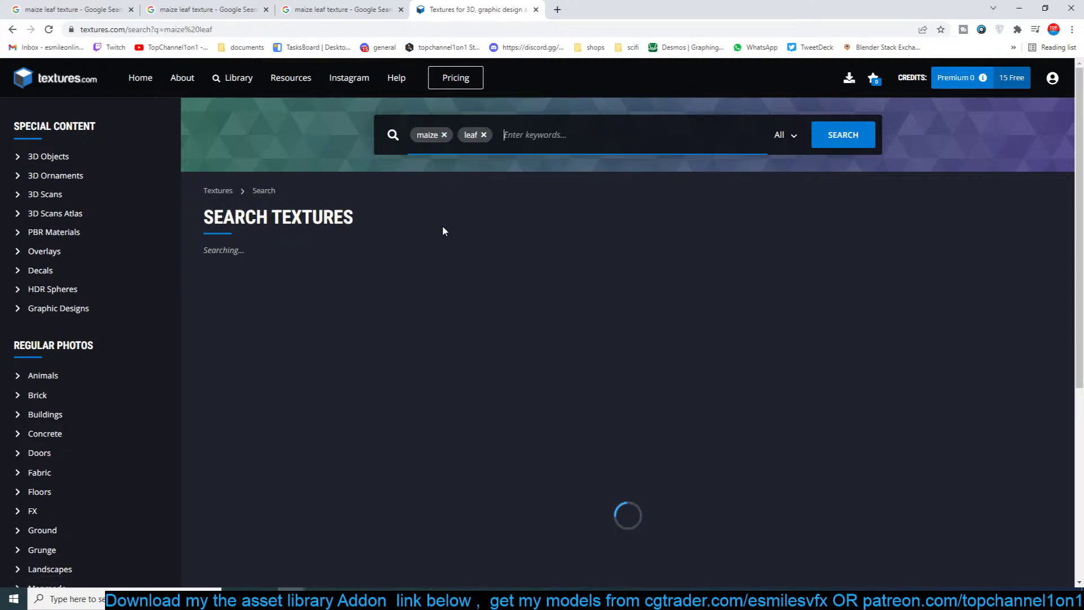
Examine the Stockvault leaf picture and its related images, opening the Dreamstime "Structure of a Leaf" photo
click(373, 10)
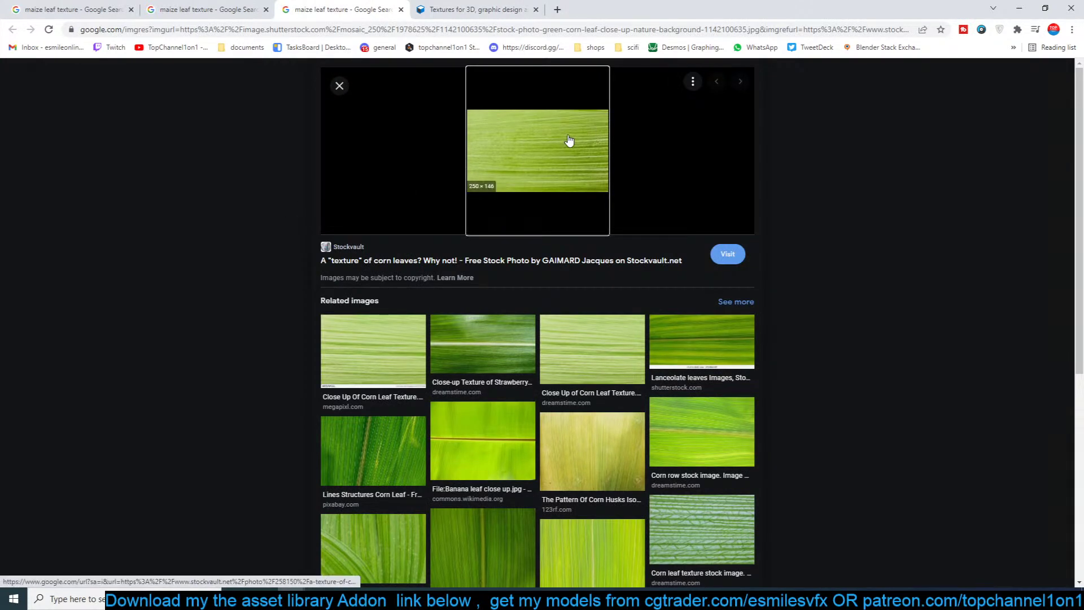
scroll(605, 214, down, 3)
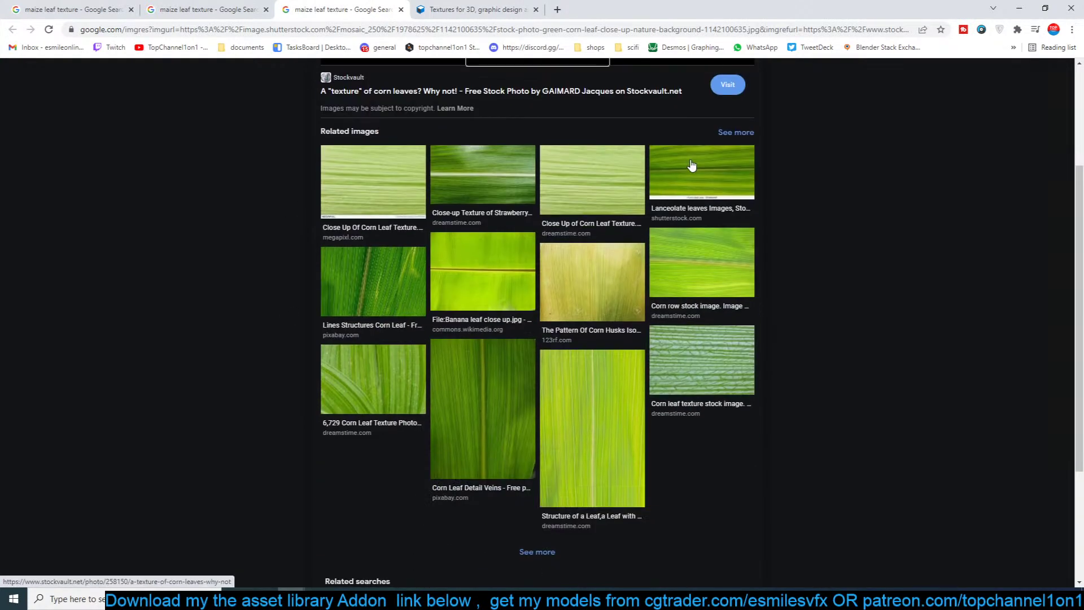
click(560, 408)
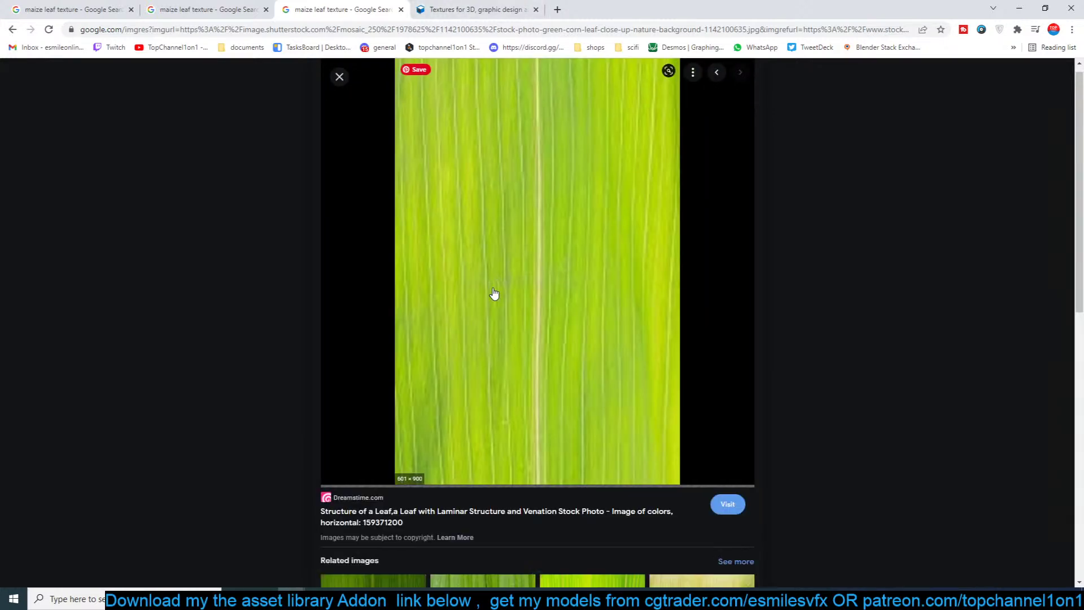
scroll(296, 321, down, 5)
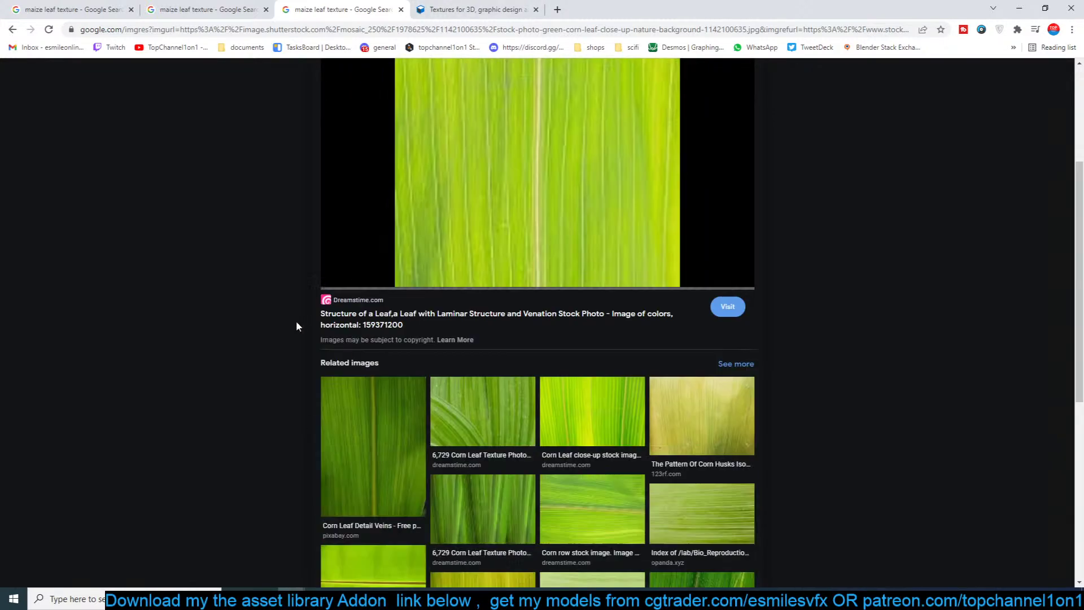
scroll(296, 321, up, 5)
Check the textures.com search, and open the related Pixabay picture "Corn Leaf Detail Veins" in a new tab
click(492, 6)
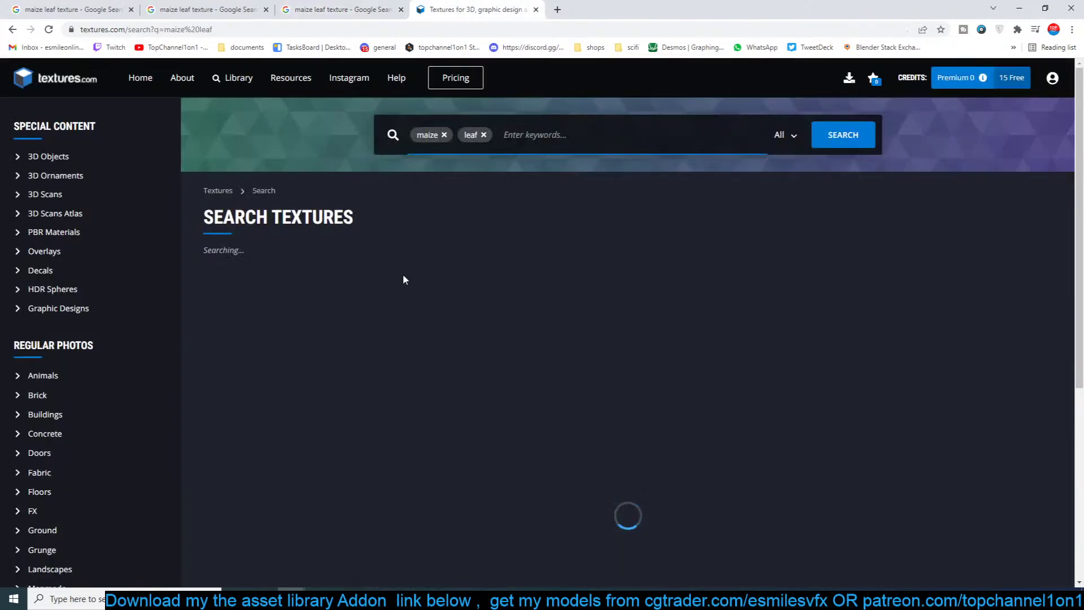
click(381, 6)
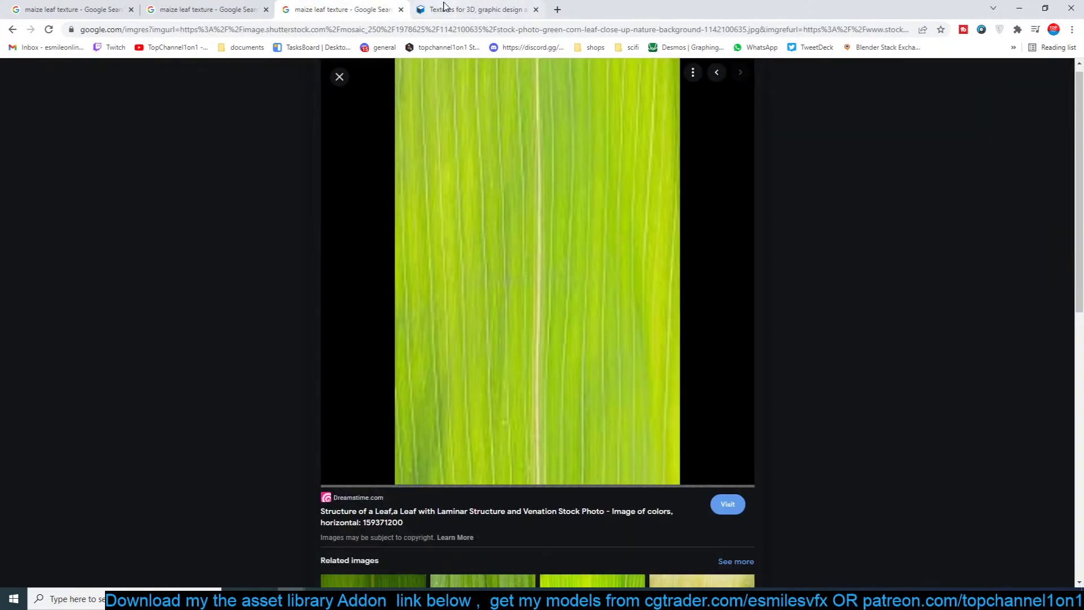
scroll(242, 378, down, 6)
right_click(390, 334)
click(412, 344)
scroll(249, 375, up, 6)
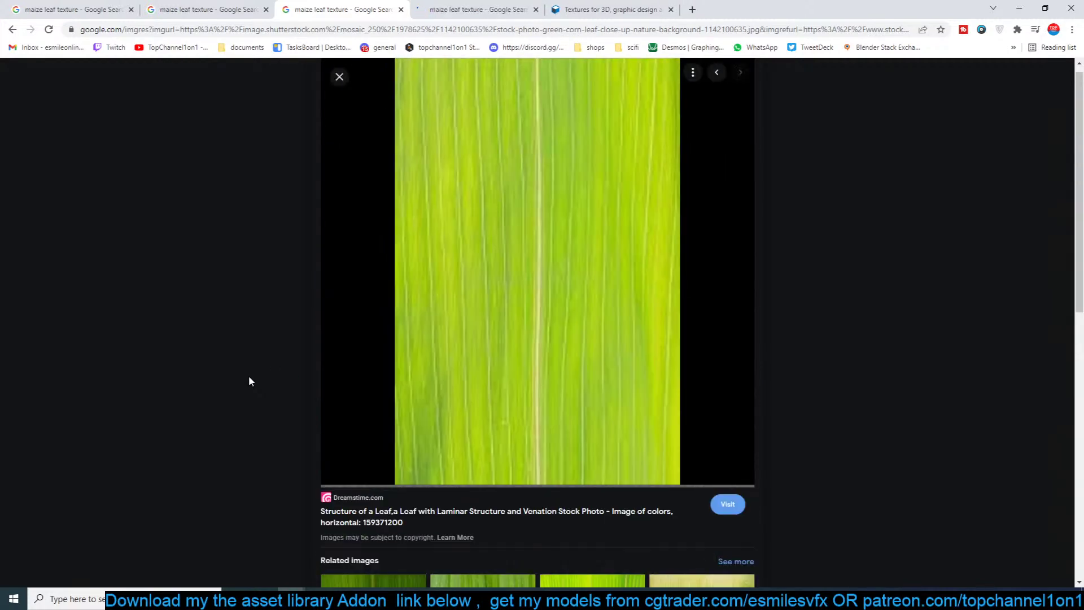
Compare the leaf pictures in the open tabs, ending on the dark green Dreamstime leaf with the white midrib
click(607, 9)
click(501, 3)
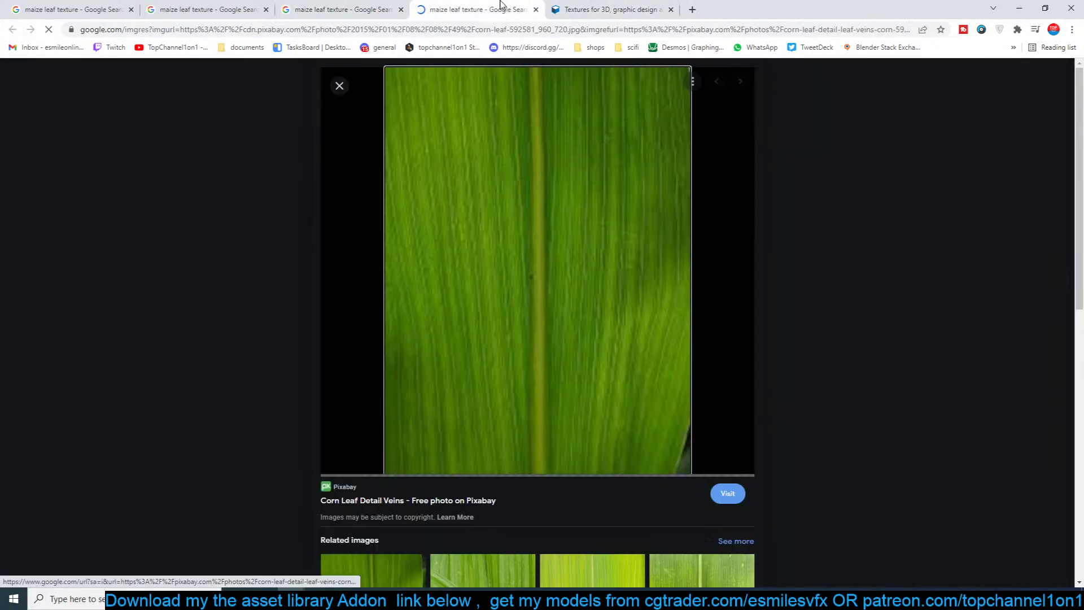
click(333, 7)
click(214, 7)
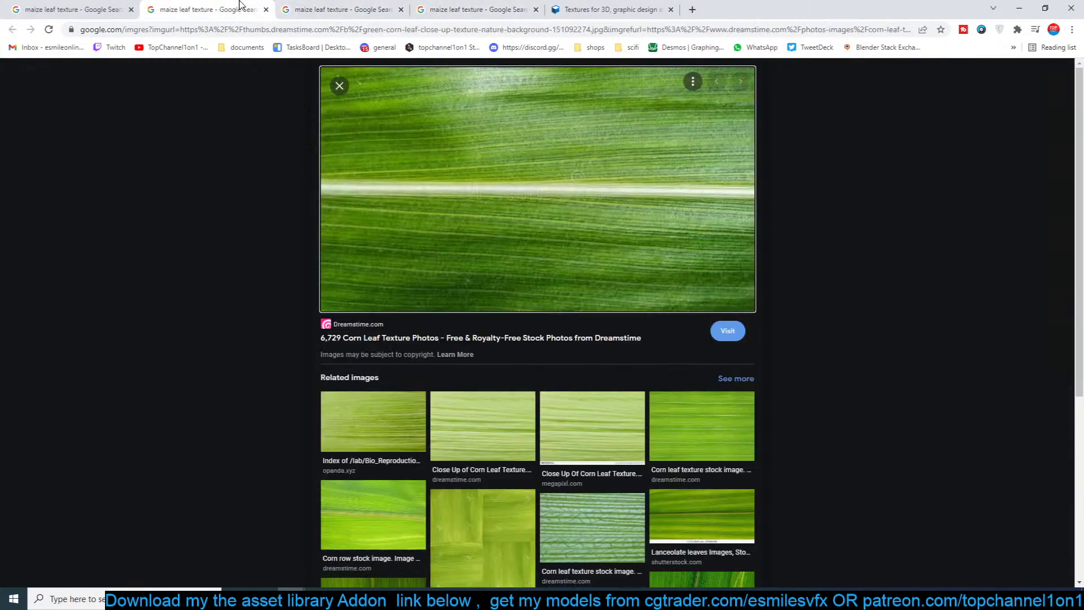
Save the dark green Dreamstime corn leaf image with the white midrib to disk
right_click(455, 161)
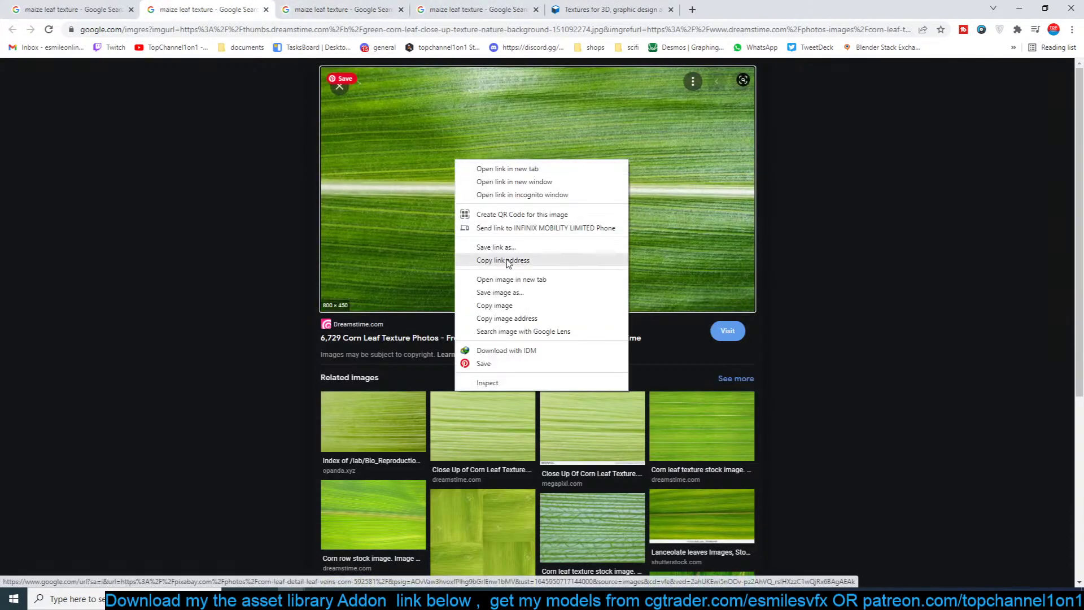
click(510, 294)
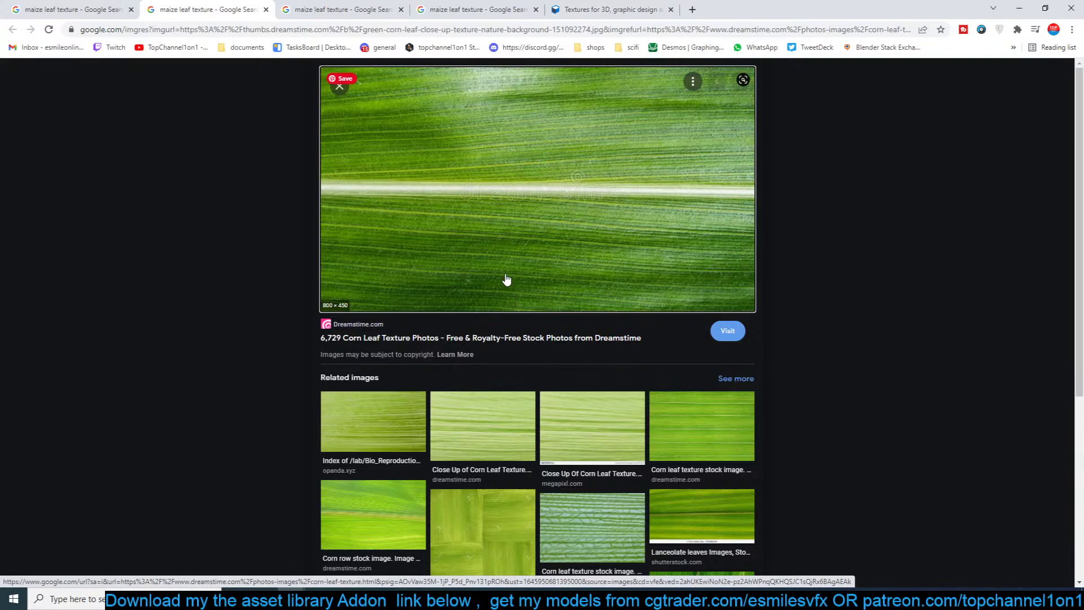
right_click(490, 173)
click(543, 301)
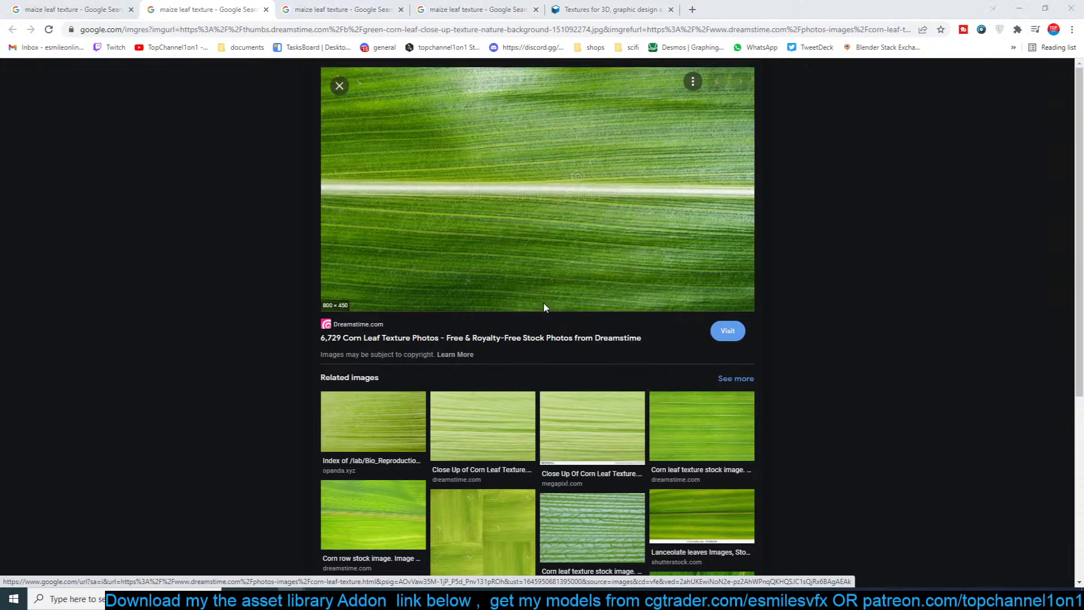
click(599, 346)
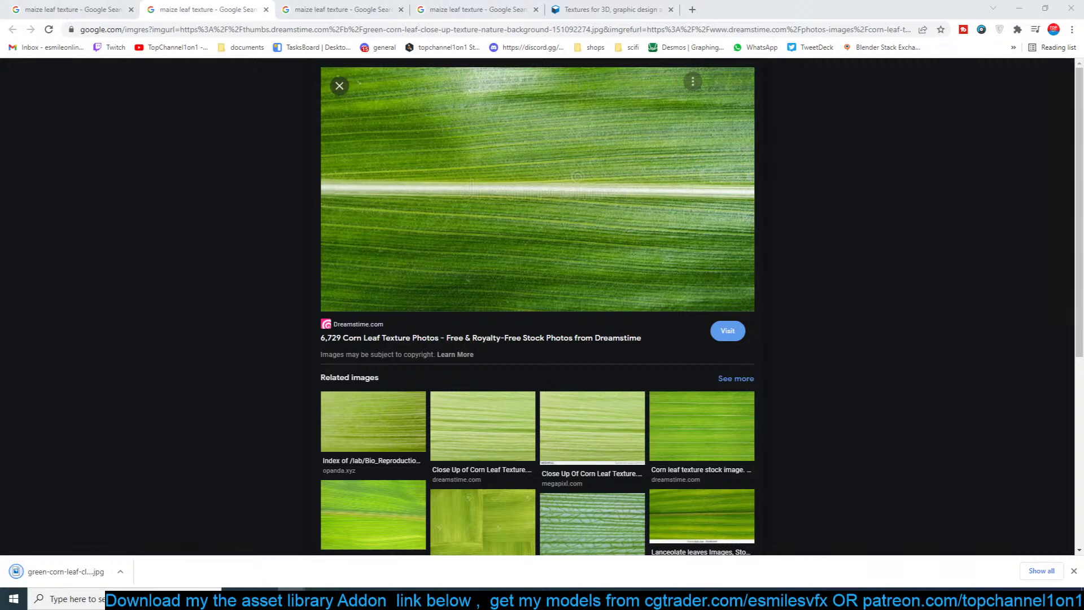
Search the web for Angkor Wat in a new tab and view its image results
click(695, 9)
text(Angkor Wat)
key(Return)
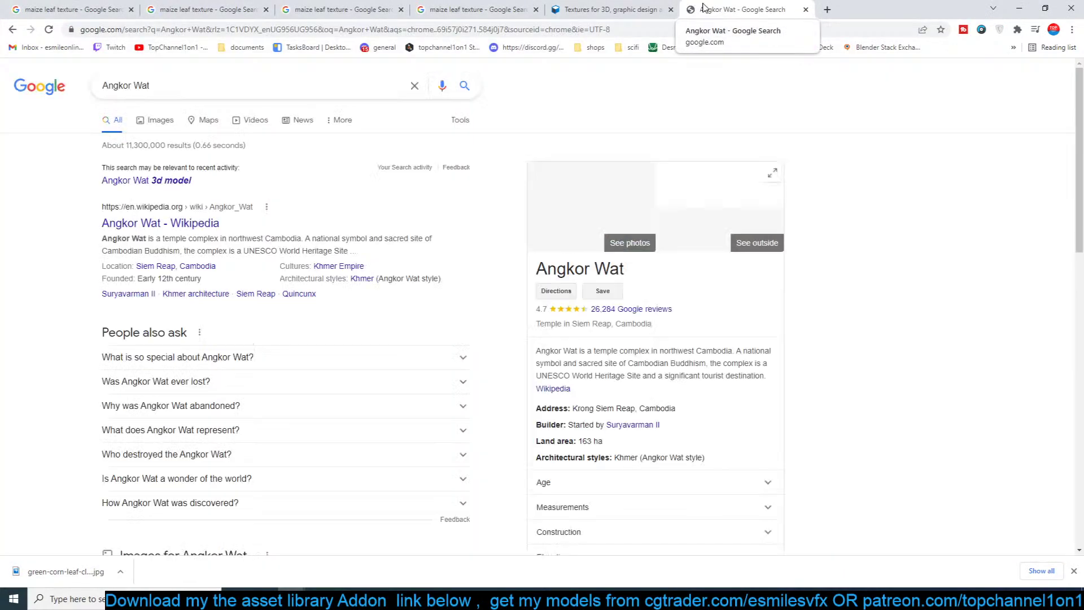
click(725, 217)
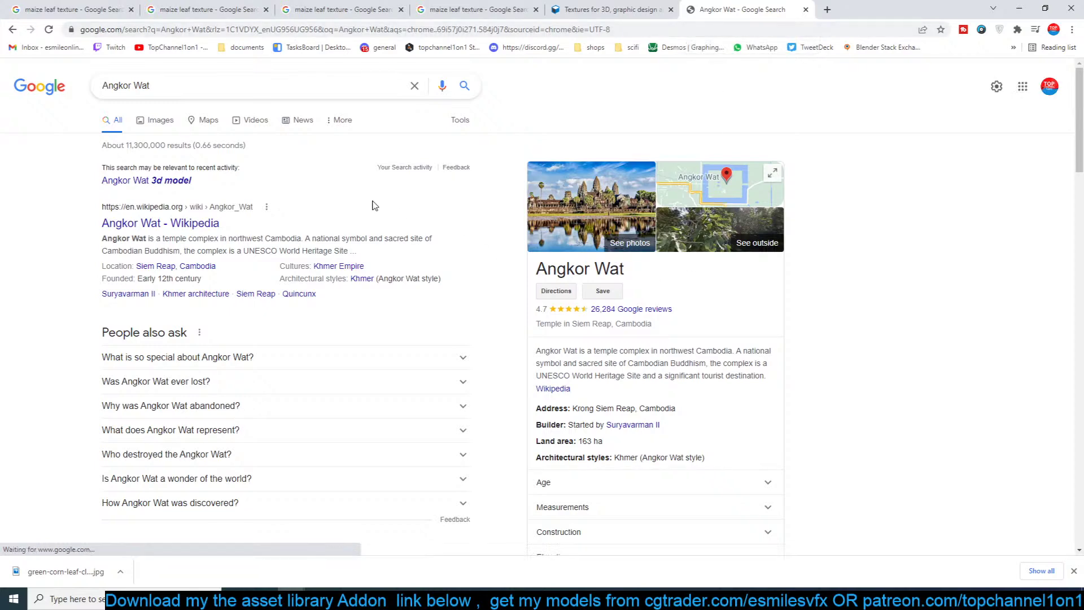
click(152, 129)
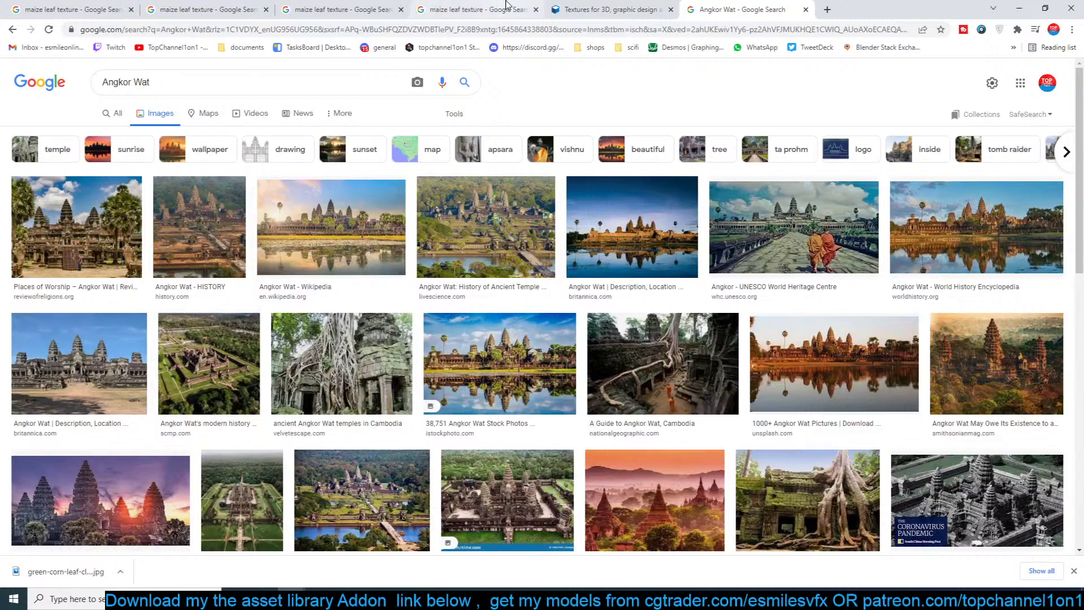
Save the Pixabay "Corn Leaf Detail Veins" picture to New folder (11) as the JPEG corn-leaf-592581_960_720
click(591, 6)
click(505, 6)
click(384, 8)
click(480, 8)
right_click(536, 161)
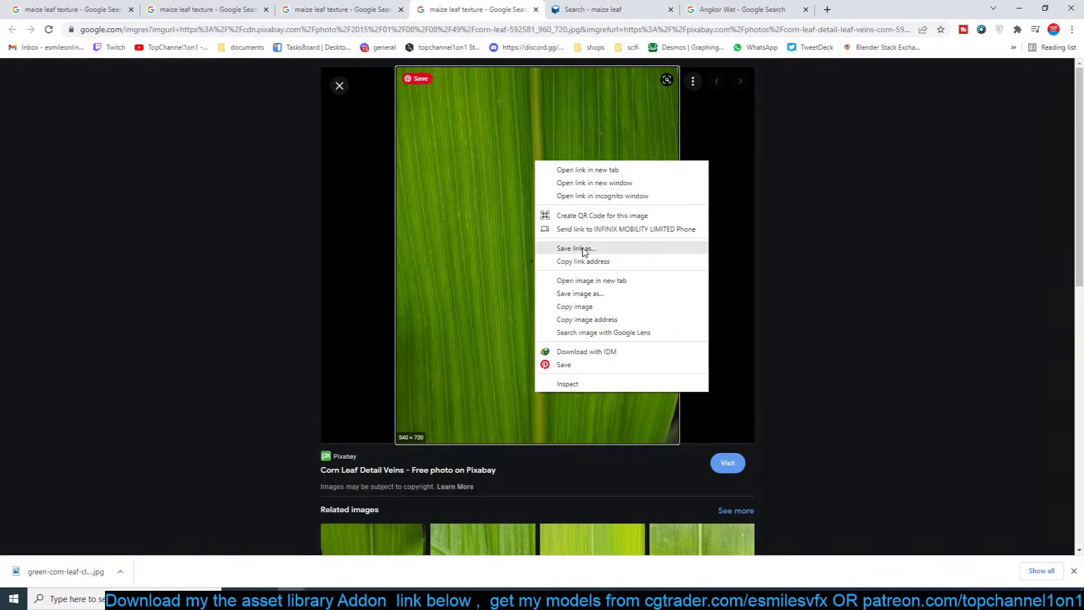
click(582, 295)
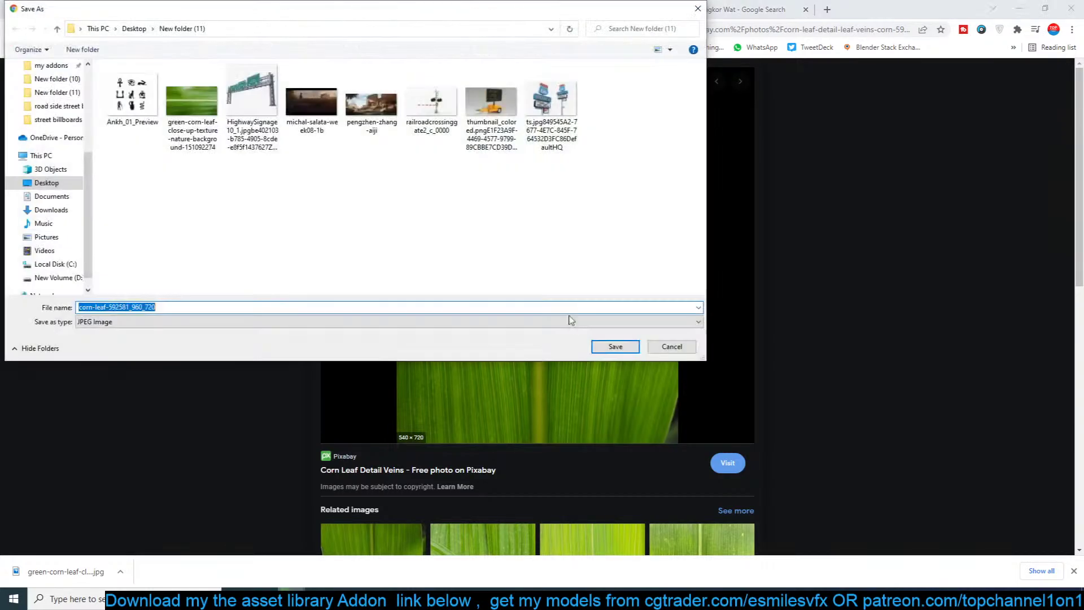
click(617, 344)
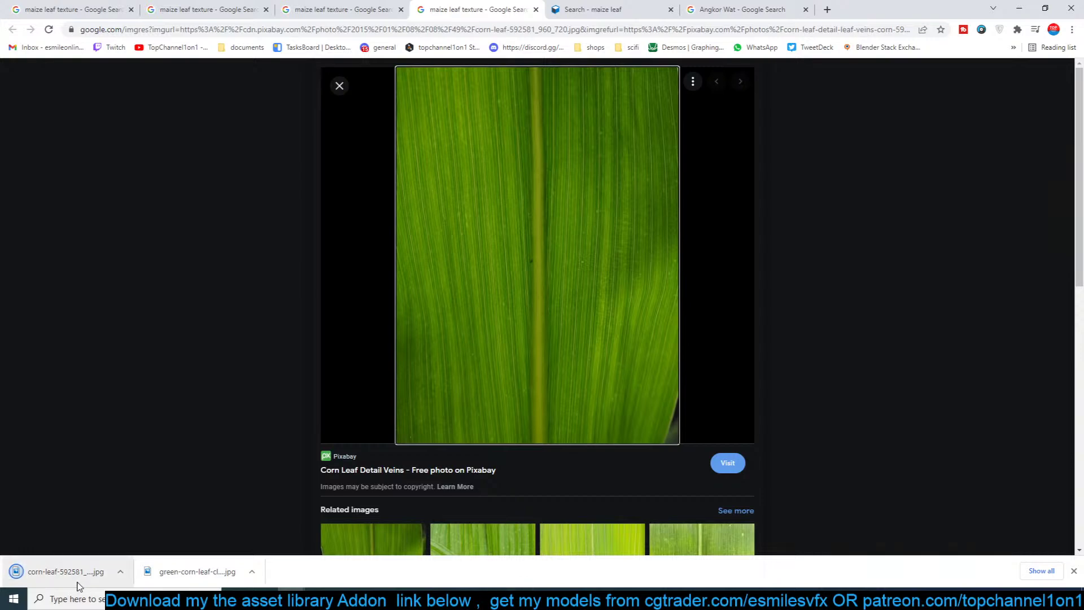
Switch to Blender and add the saved corn leaf picture as an image texture node in the ear husk's material
drag(540, 597, 467, 486)
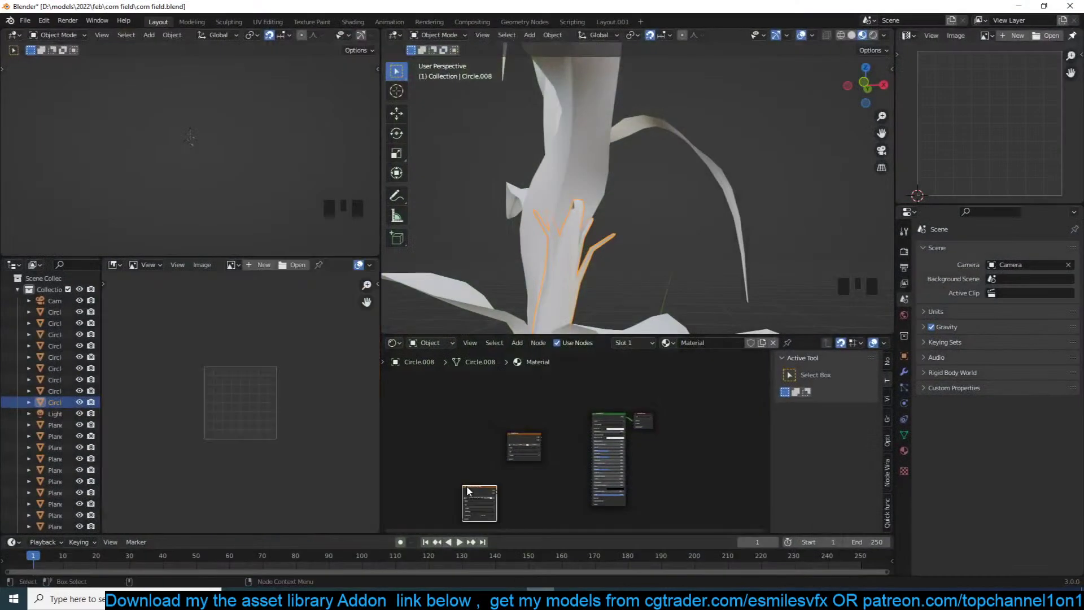
scroll(506, 450, up, 6)
middle_drag(506, 451, 583, 414)
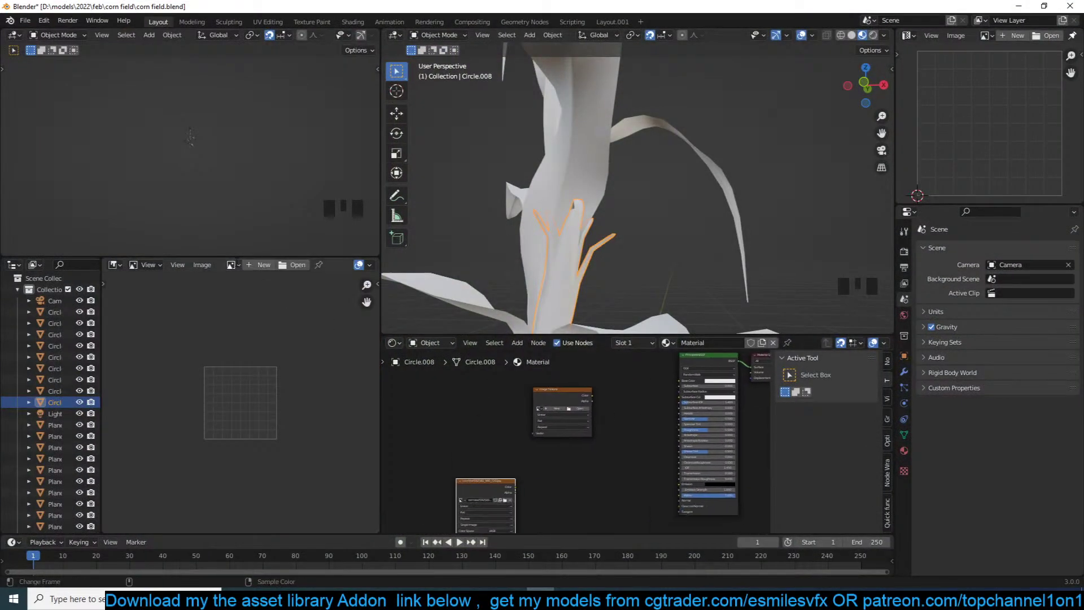
click(236, 265)
click(243, 295)
scroll(351, 266, down, 3)
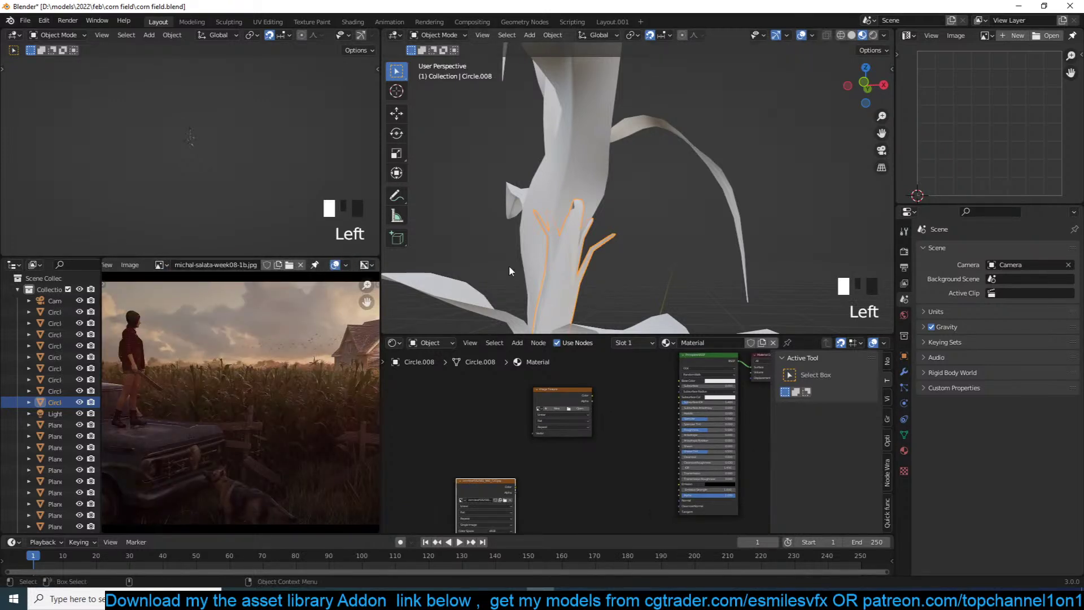
Check the UV layout of the small curled leaf Plane.002 in Edit Mode
key(grave)
click(651, 272)
key(Tab)
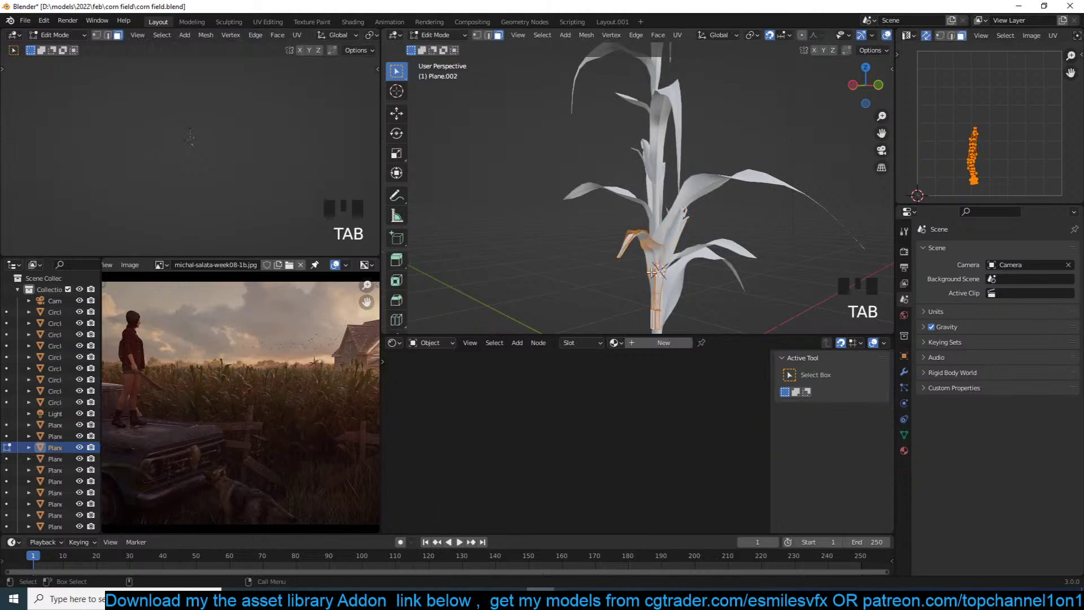
key(Tab)
scroll(699, 227, down, 2)
Reselect the ear husk, preview the corn leaf texture on it, and add mapping and texture coordinate nodes to that image node
click(633, 222)
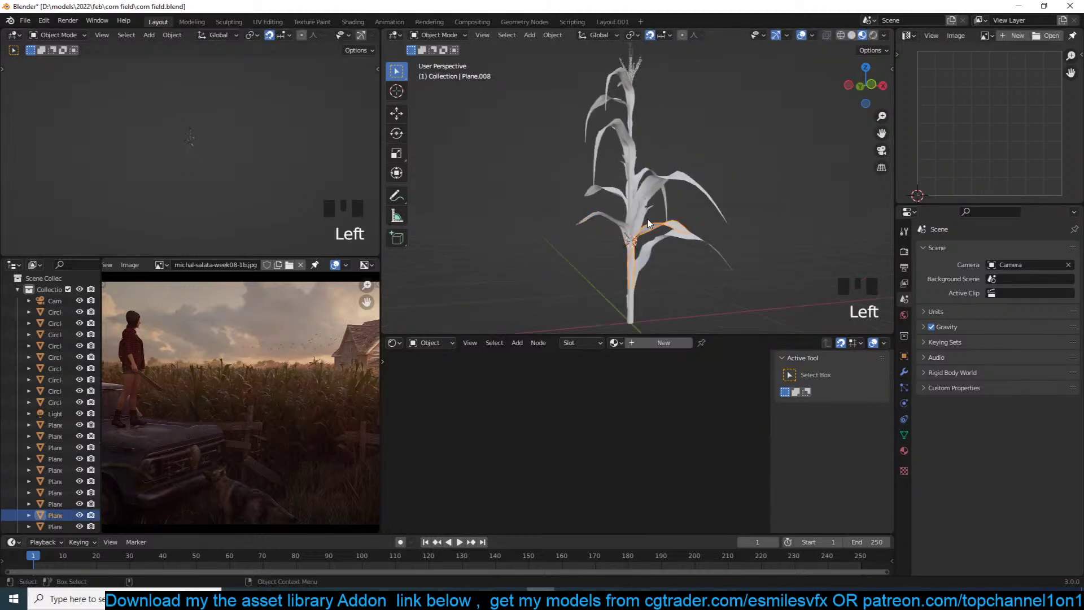
click(633, 221)
drag(490, 492, 463, 425)
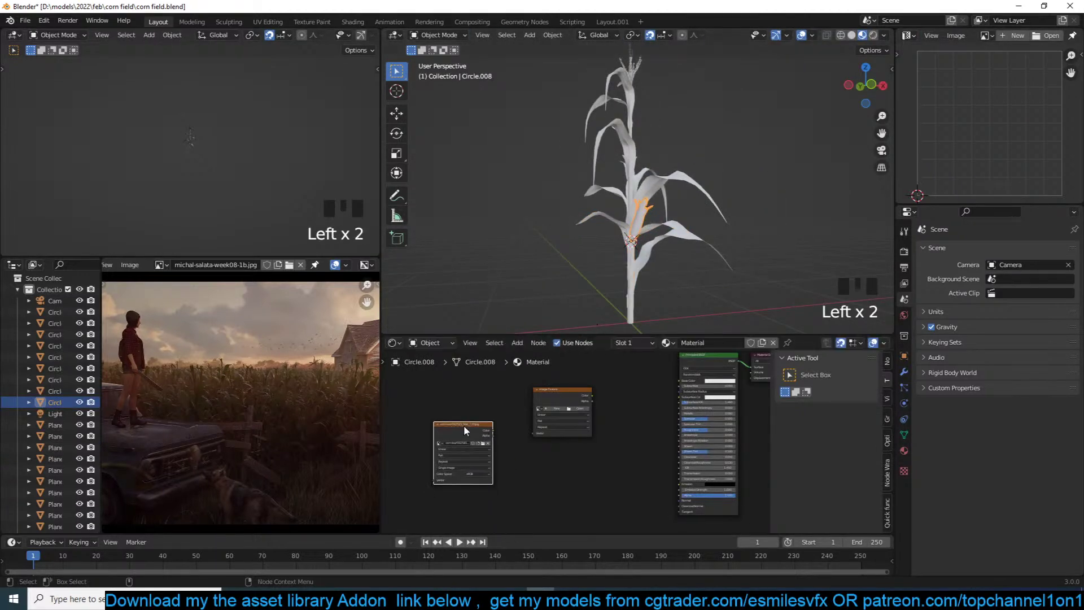
ctrl+shift+click(463, 425)
scroll(655, 214, up, 4)
key(grave)
key(grave)
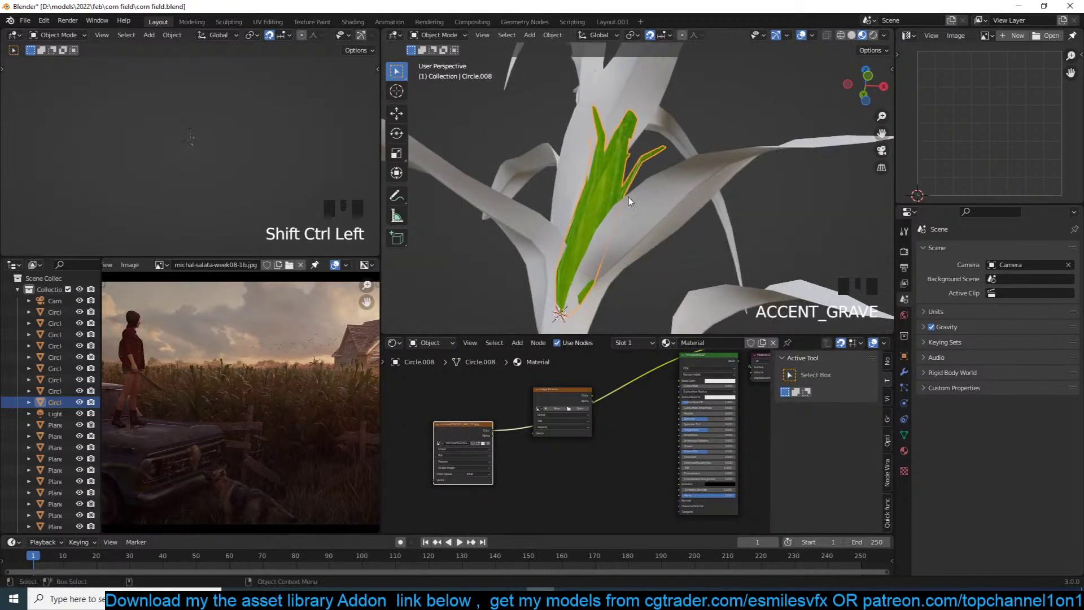
click(488, 432)
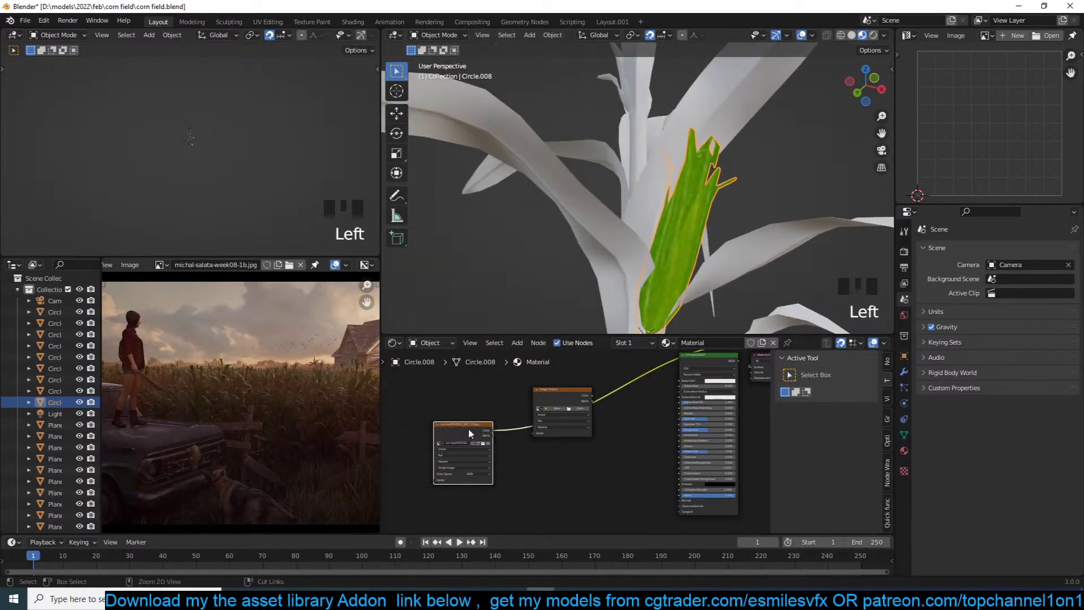
key(ctrl+t)
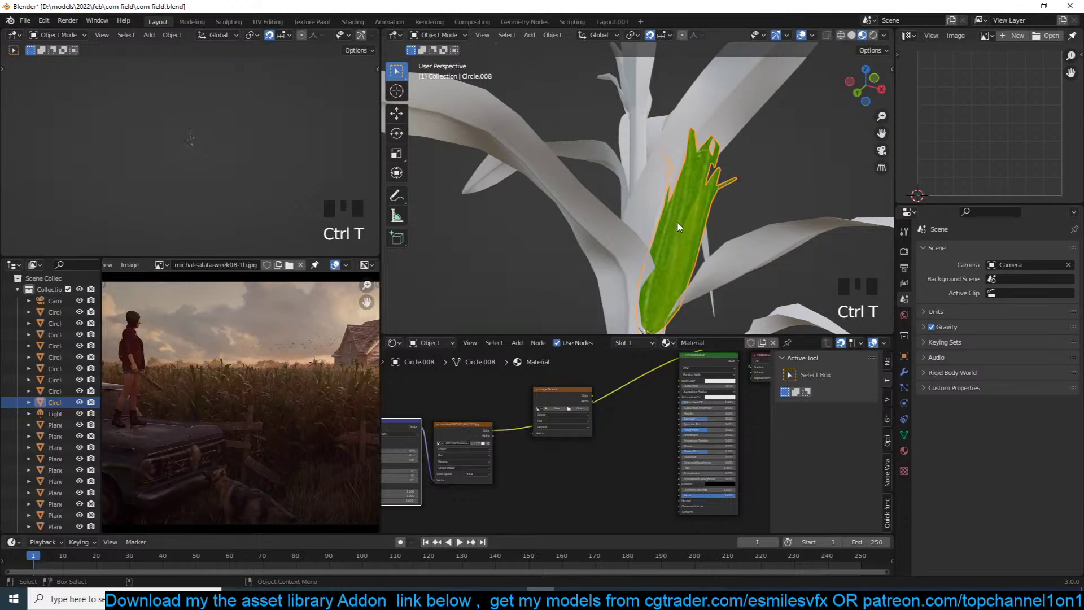
Unwrap the ear husk's faces again with the standard Unwrap
key(Tab)
key(u)
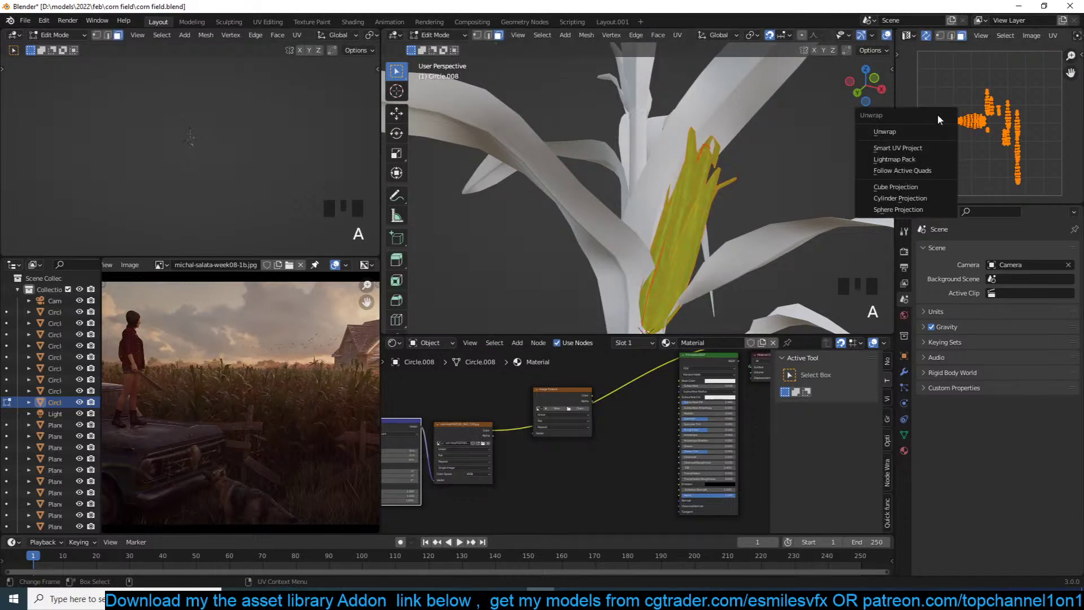
click(881, 131)
key(Tab)
key(grave)
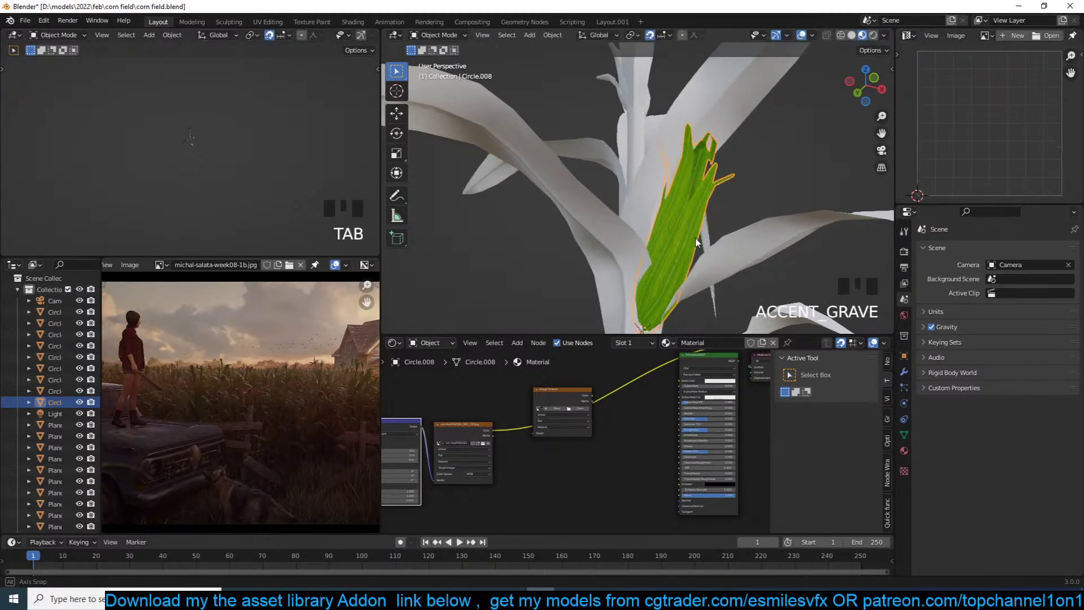
scroll(653, 235, up, 2)
key(grave)
Turn off UV sync selection, switch to island selection, and rotate the husk's large UV island 90 degrees
key(Tab)
click(966, 166)
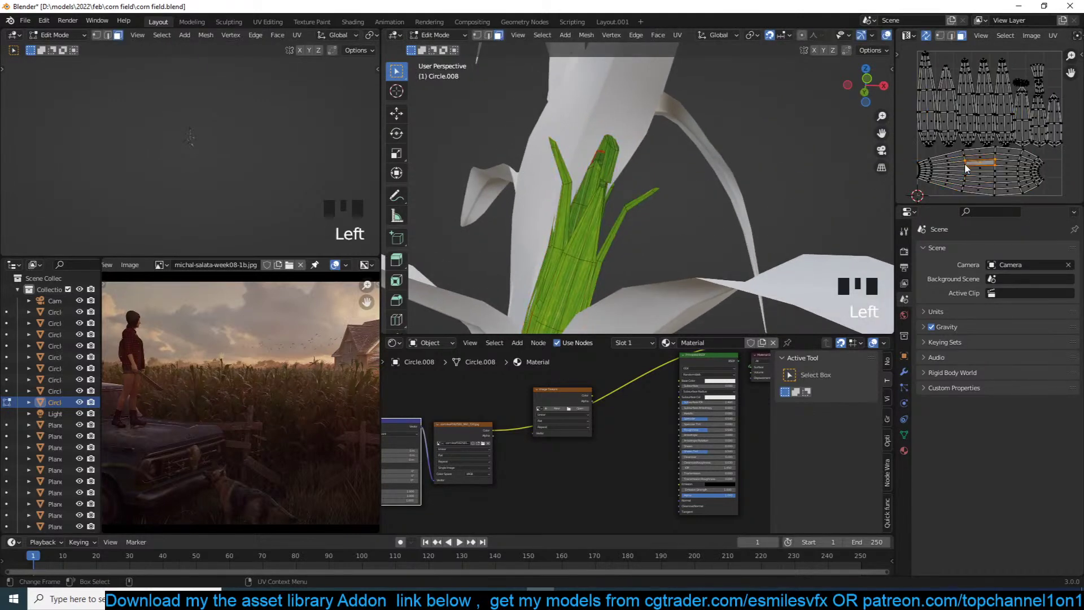
click(927, 35)
key(a)
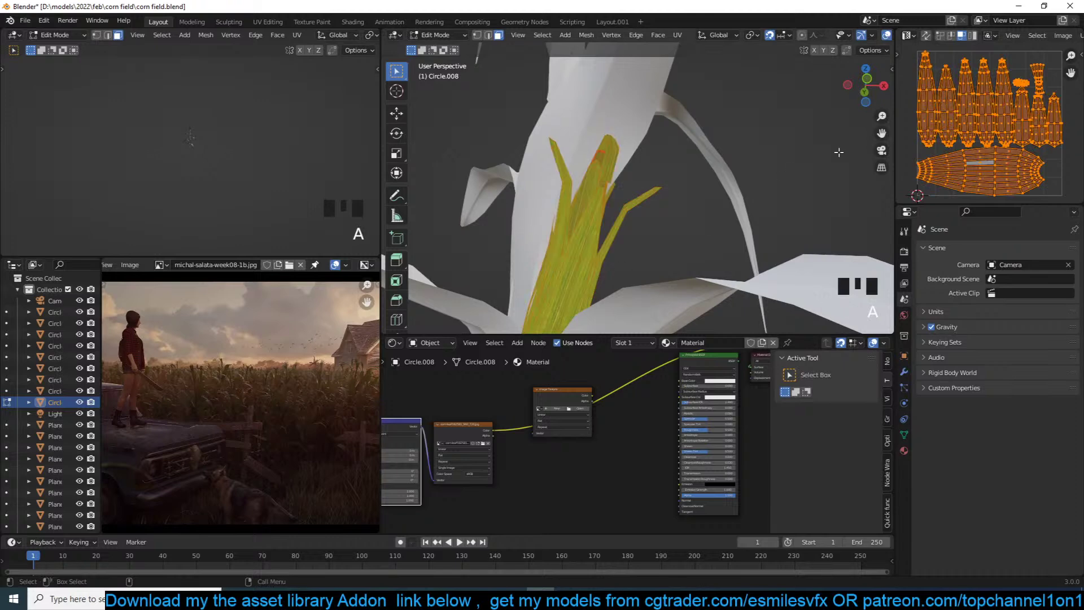
double_click(963, 157)
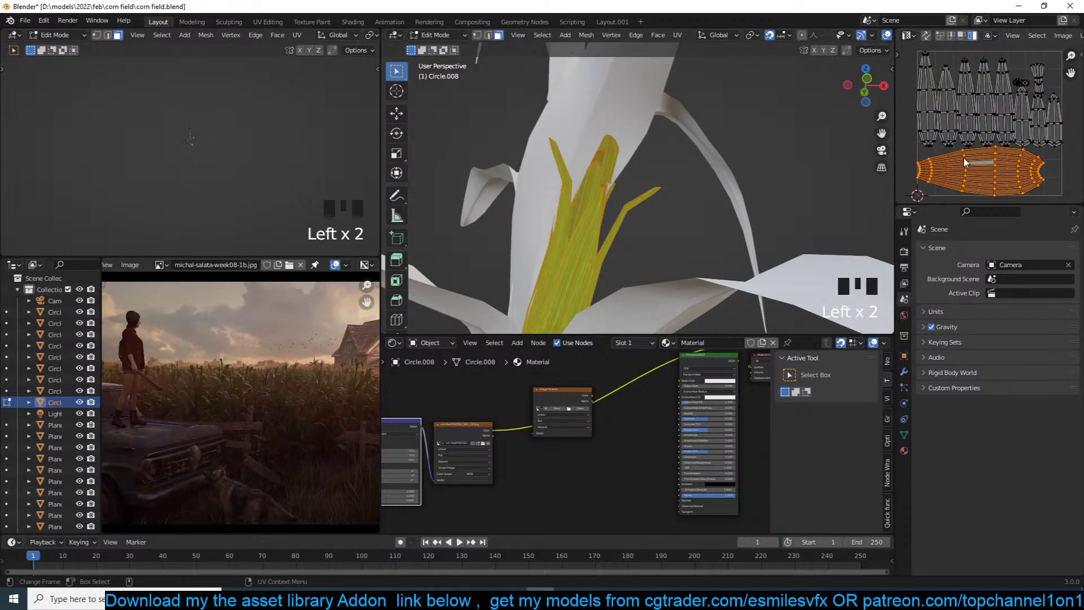
text(r90)
key(Return)
key(a)
key(s)
right_click(1036, 146)
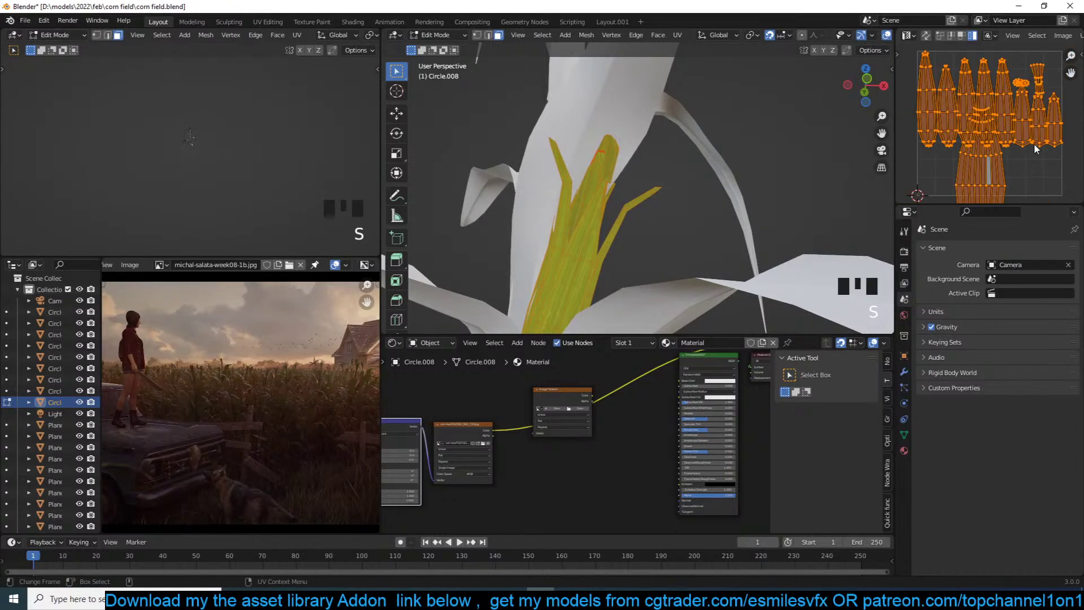
scroll(1035, 145, down, 1)
key(g)
right_click(1008, 139)
Move the large husk UV island up within the texture square and stretch it about 2.65 times along X
click(993, 169)
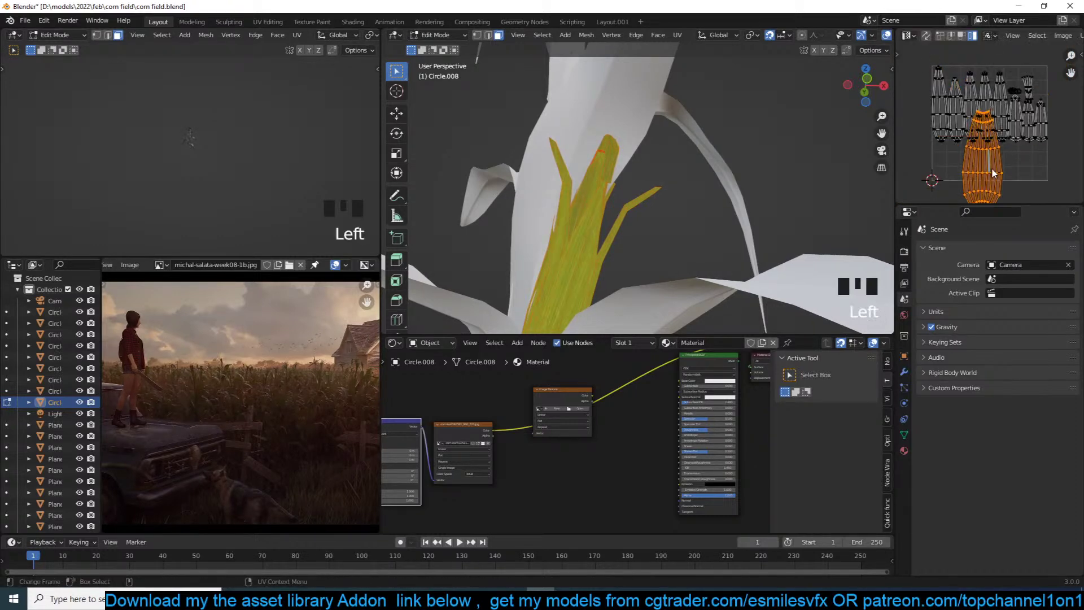
key(g)
key(Return)
key(s)
key(x)
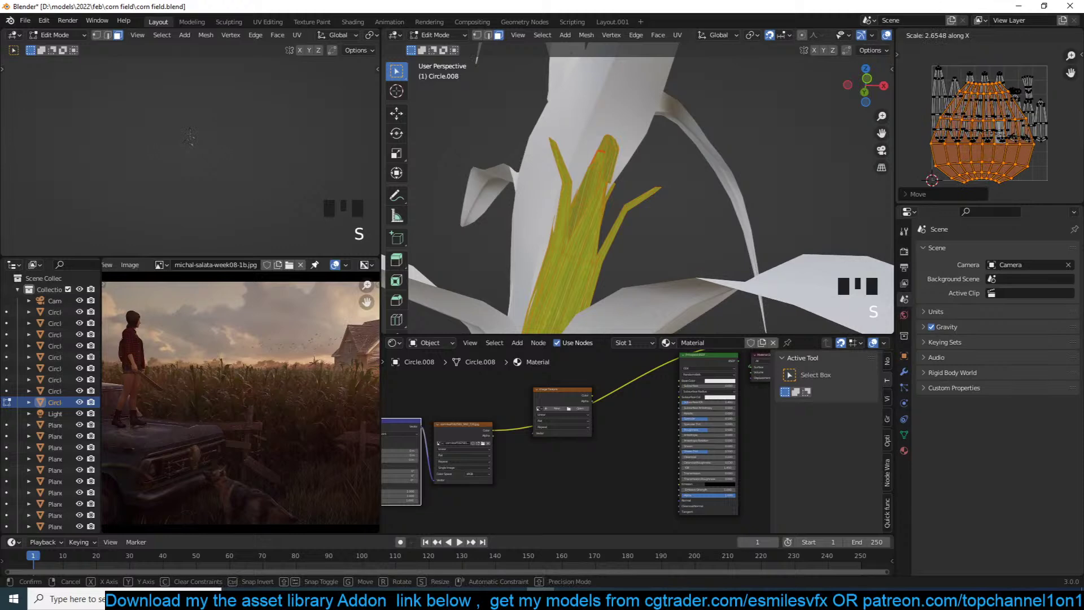
key(Return)
Select all the plant parts with the ear husk active, link its material to them, and save the file
key(Tab)
key(grave)
scroll(711, 223, down, 2)
scroll(710, 227, down, 3)
click(693, 262)
scroll(692, 262, up, 4)
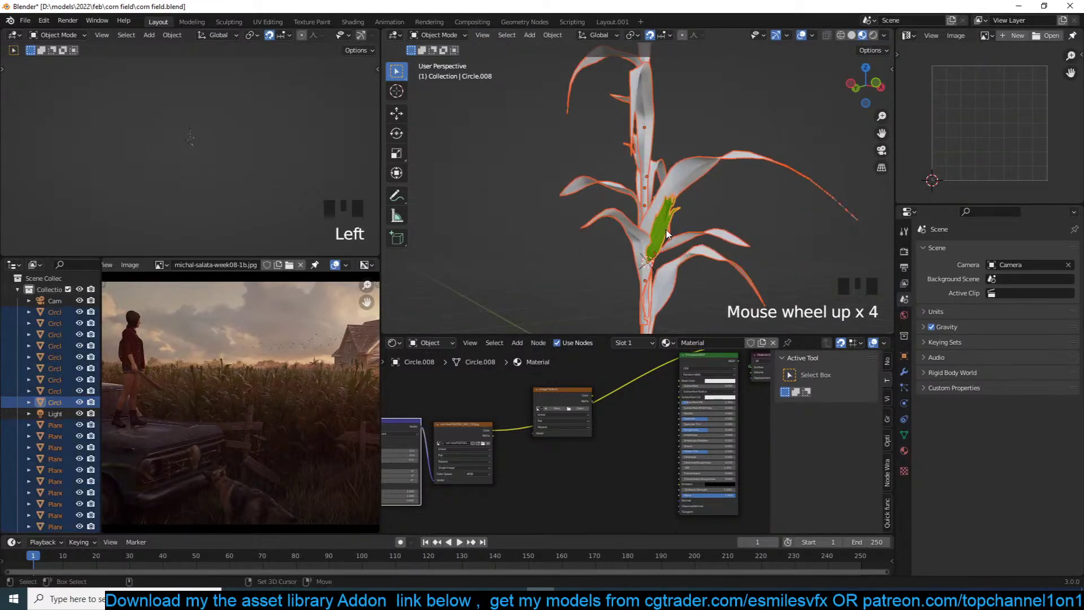
shift+click(664, 229)
shift+click(664, 229)
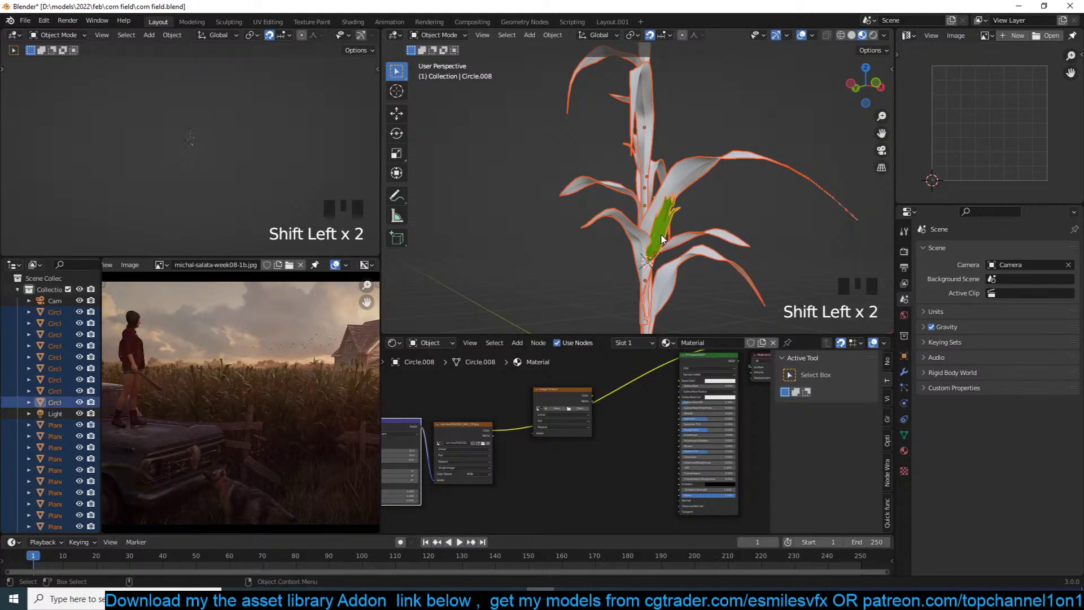
key(ctrl+l)
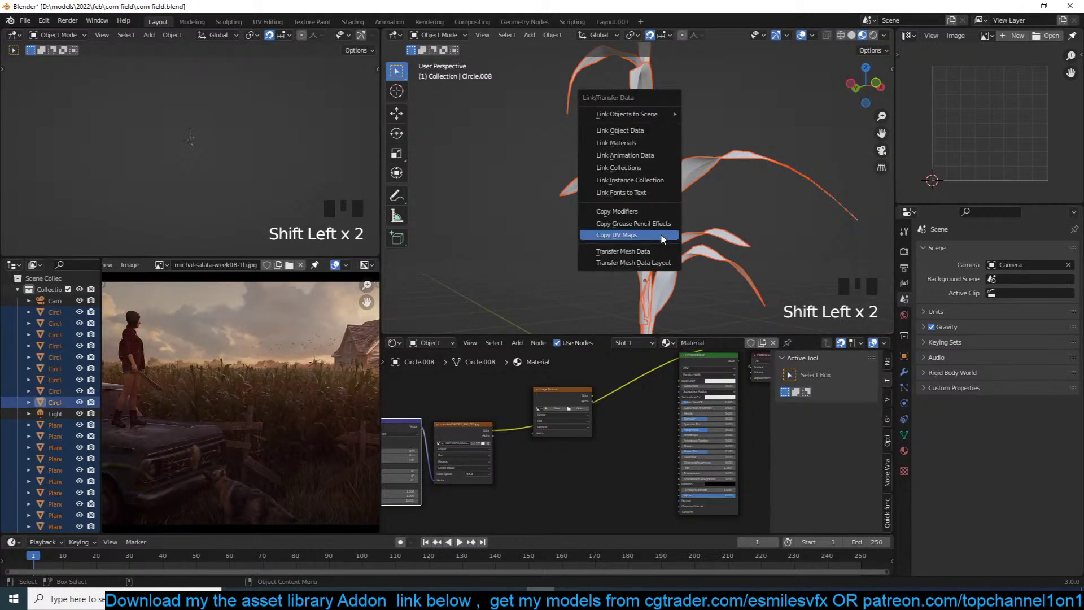
click(649, 142)
key(alt+a)
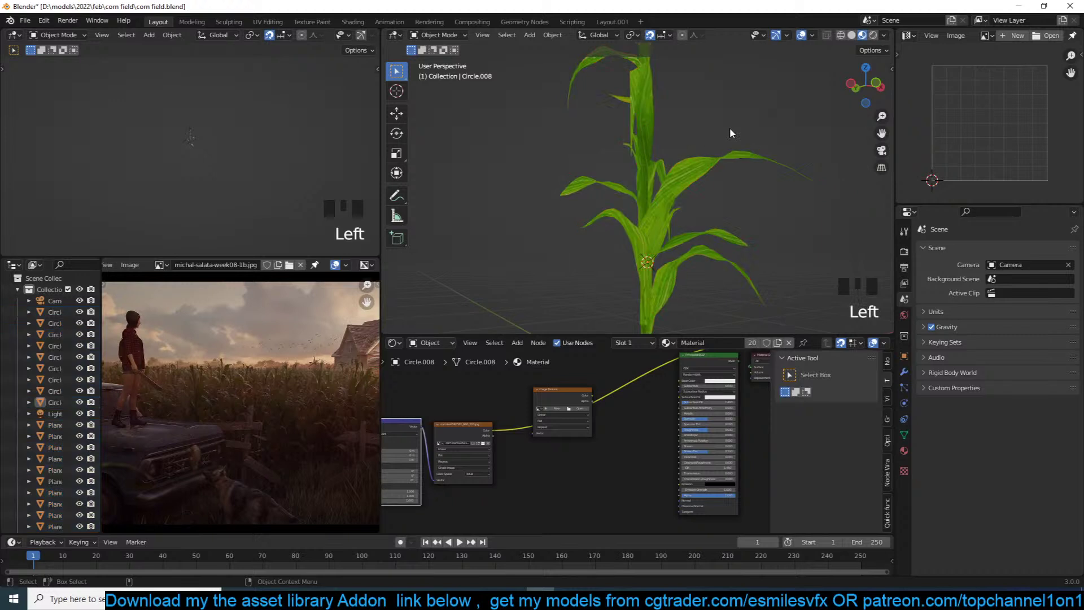
key(ctrl+s)
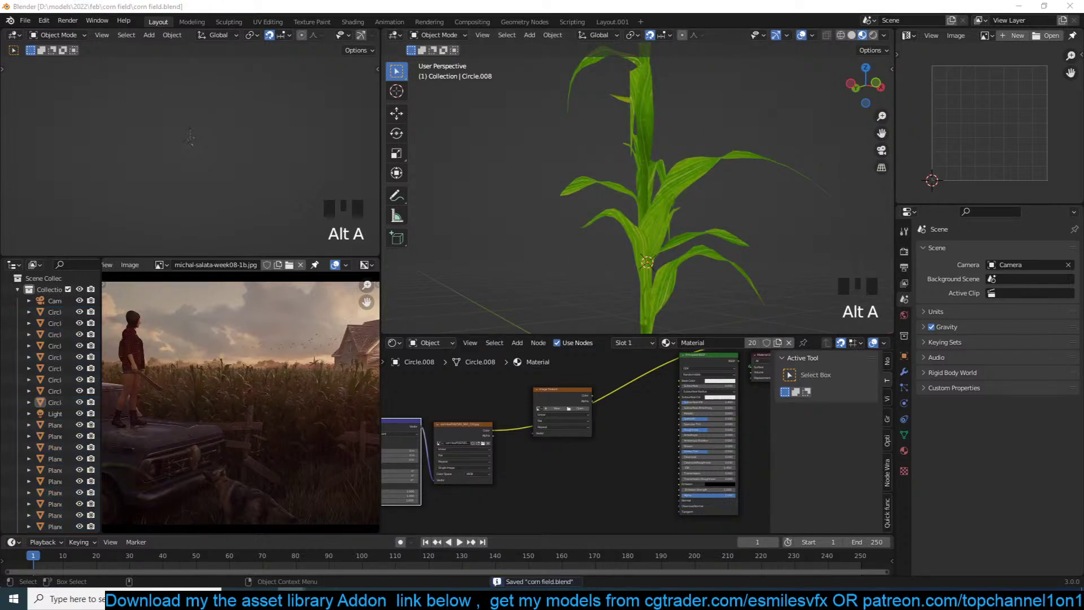
Select all UVs of the long drooping leaf Plane.005 and turn off snapping
click(713, 158)
key(Tab)
key(a)
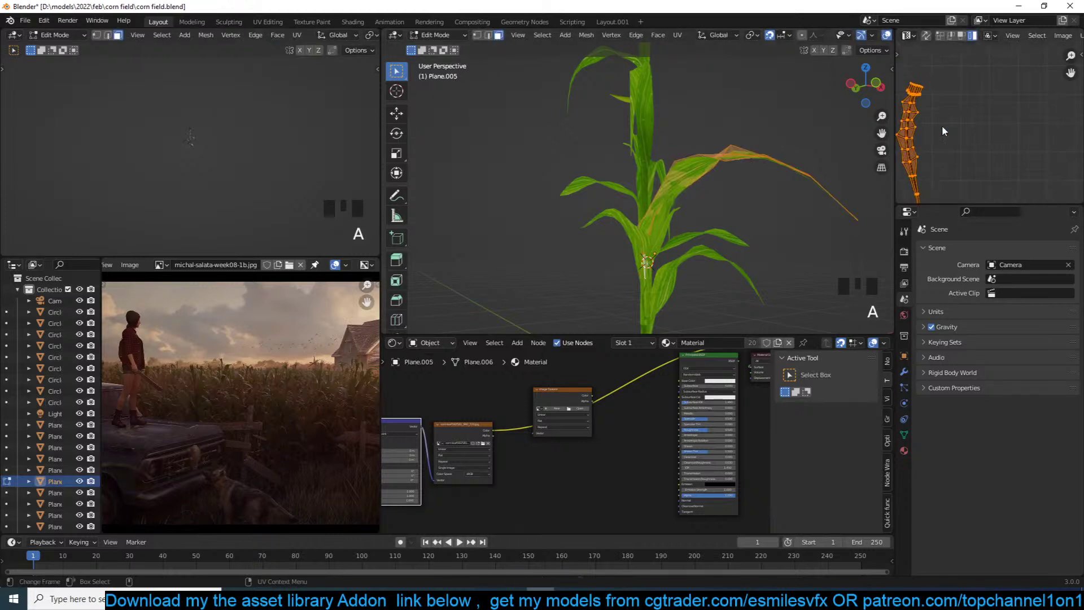
key(g)
right_click(942, 111)
scroll(987, 35, down, 6)
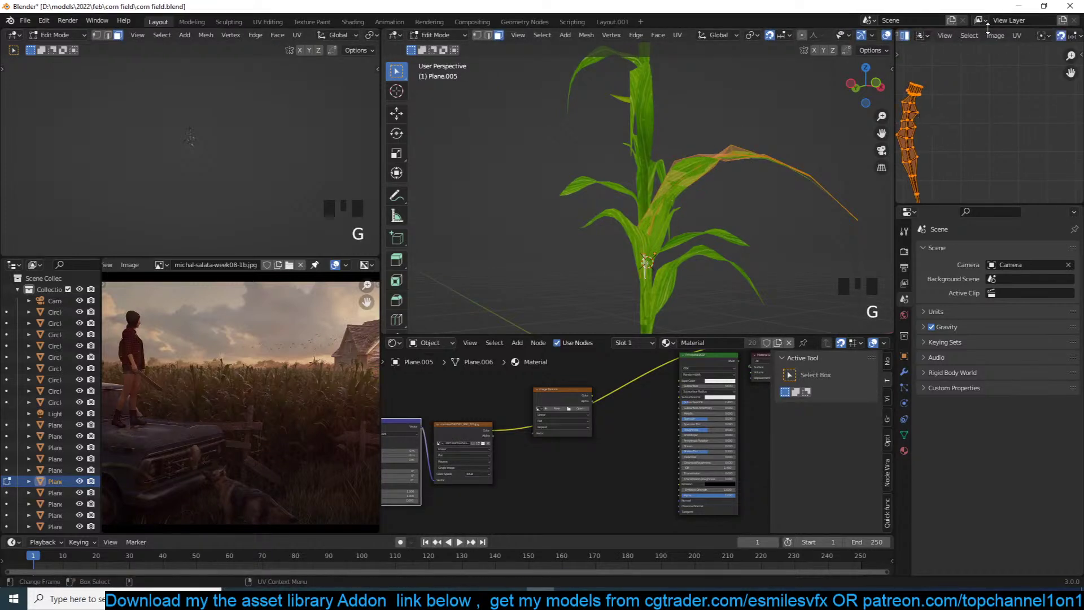
scroll(988, 35, down, 3)
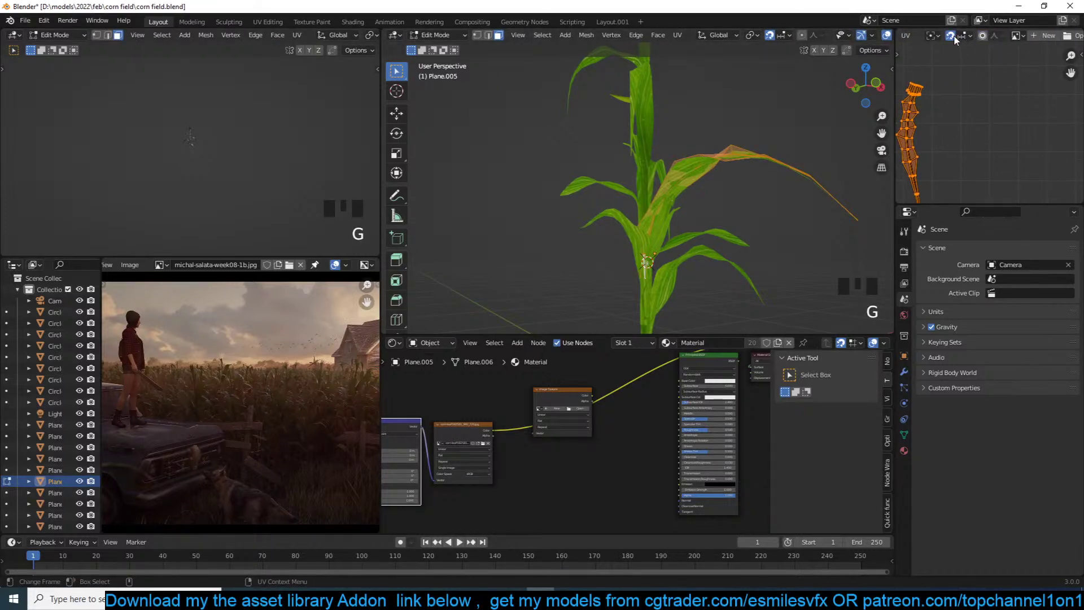
scroll(930, 103, down, 8)
key(Tab)
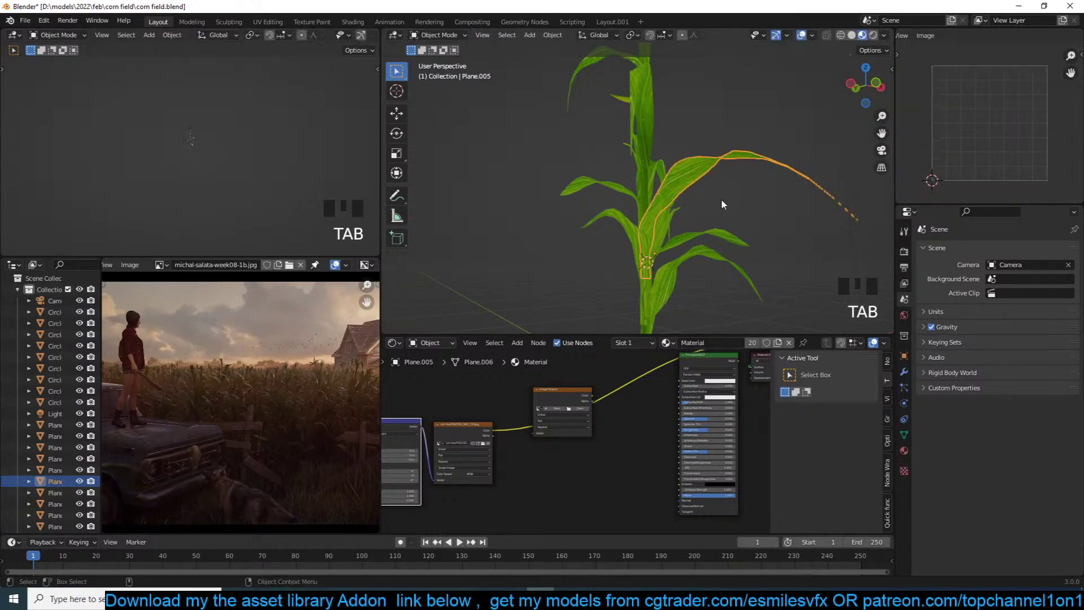
Examine the leaf texture on the plant's stem and leaves from another angle
key(grave)
middle_drag(721, 199, 618, 275)
scroll(657, 213, up, 5)
scroll(654, 214, down, 4)
scroll(654, 215, up, 1)
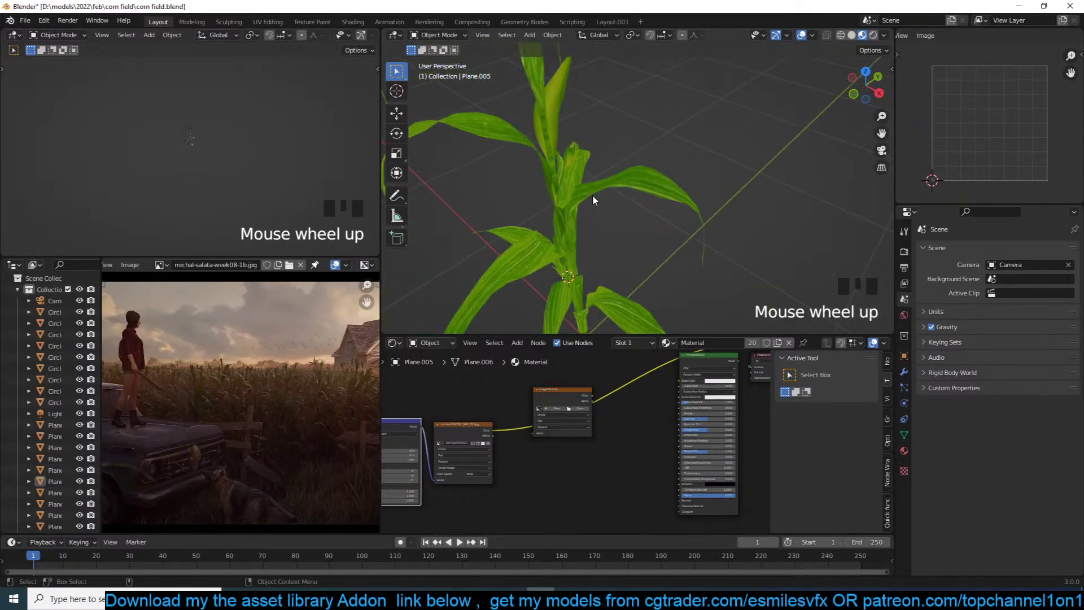
Select the upright upper leaf Plane.003 and scale up all of its UVs
click(581, 197)
click(558, 107)
key(Tab)
key(a)
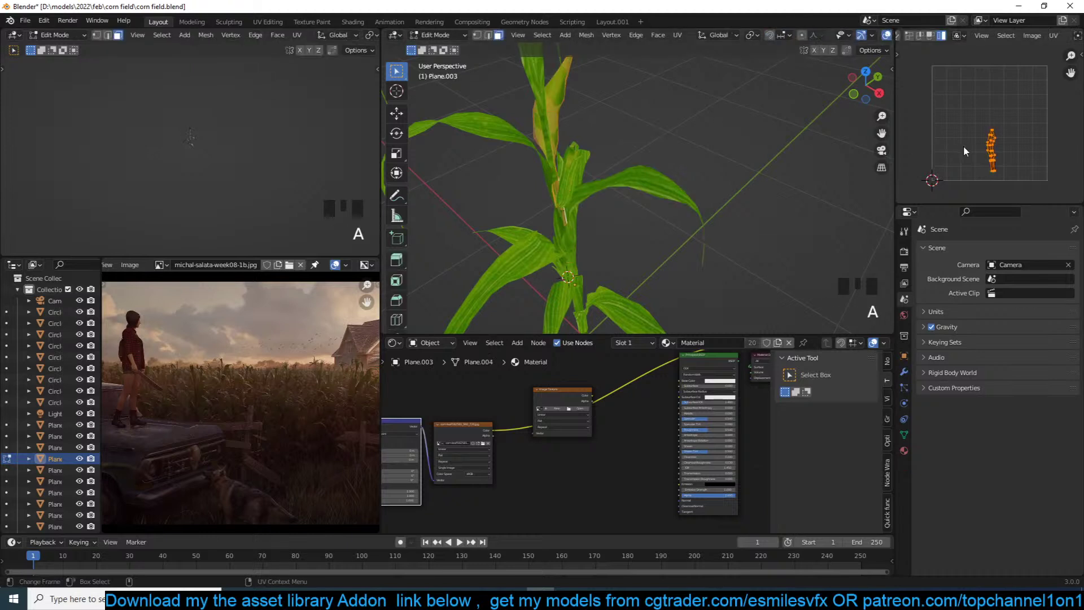
key(s)
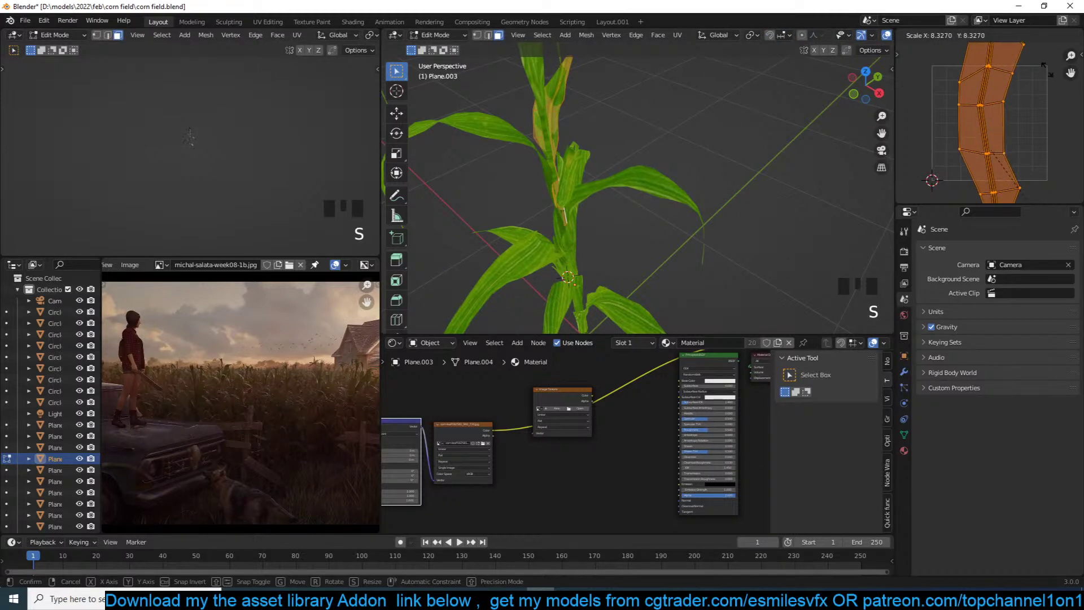
right_click(1026, 68)
key(s)
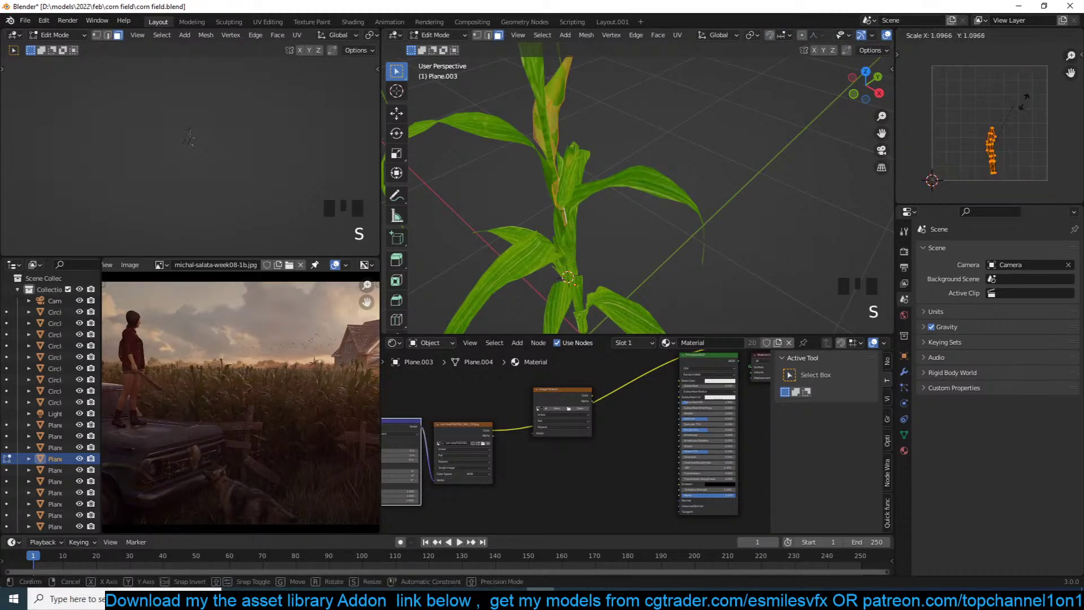
click(1005, 113)
key(Tab)
Scale the same leaf's UVs up about 2.4 times and stretch them wider along the X axis
key(grave)
shift+middle_drag(581, 81, 596, 222)
key(grave)
key(Tab)
key(s)
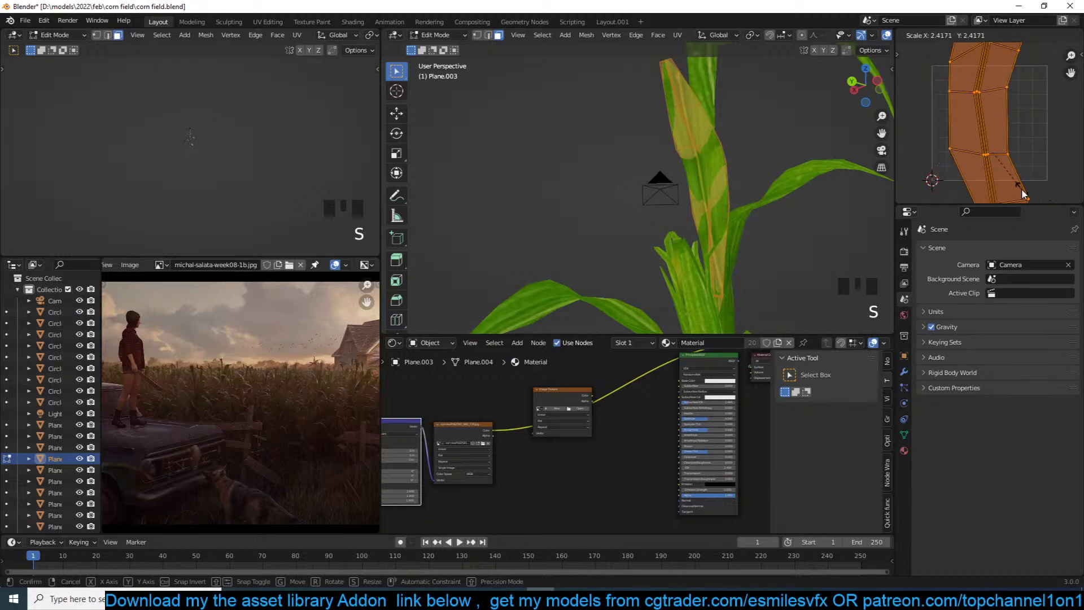
key(x)
click(1044, 163)
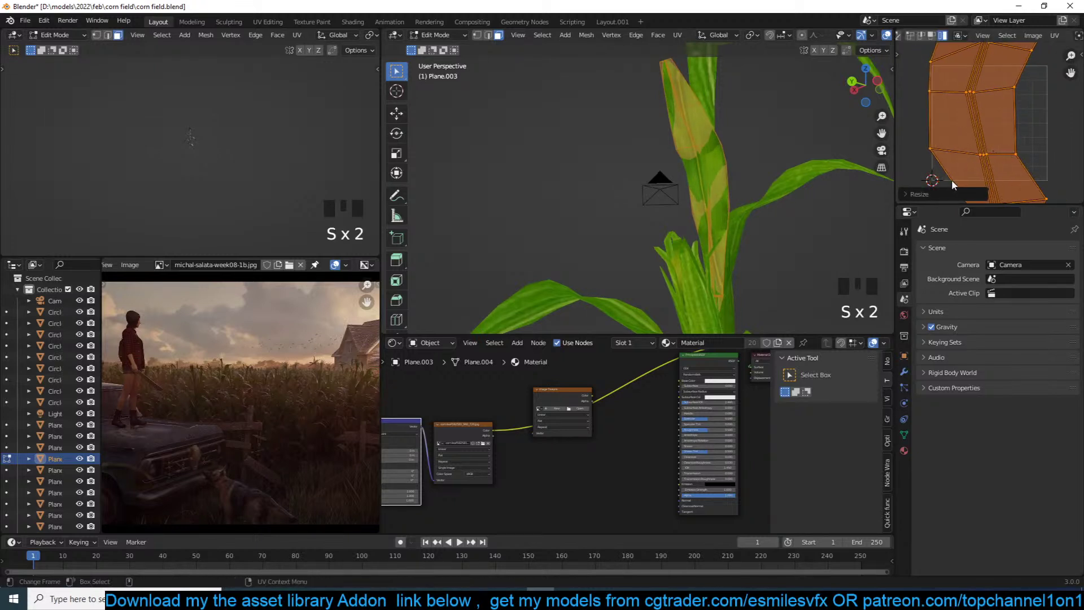
key(Tab)
Inspect the retextured leaf up close from several angles and save the file
scroll(735, 202, up, 3)
key(shift+grave)
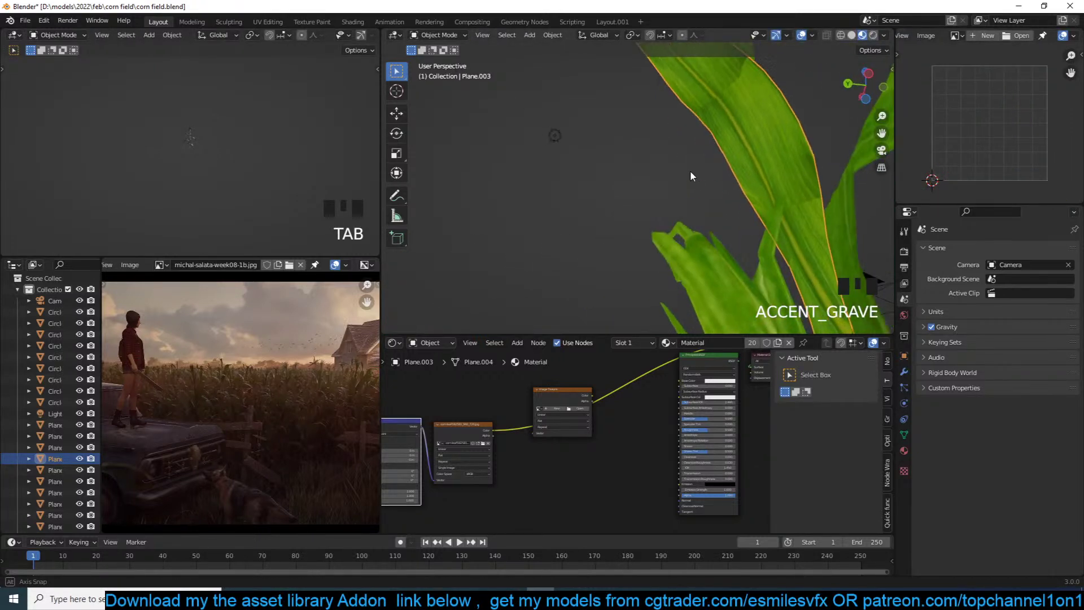
key(grave)
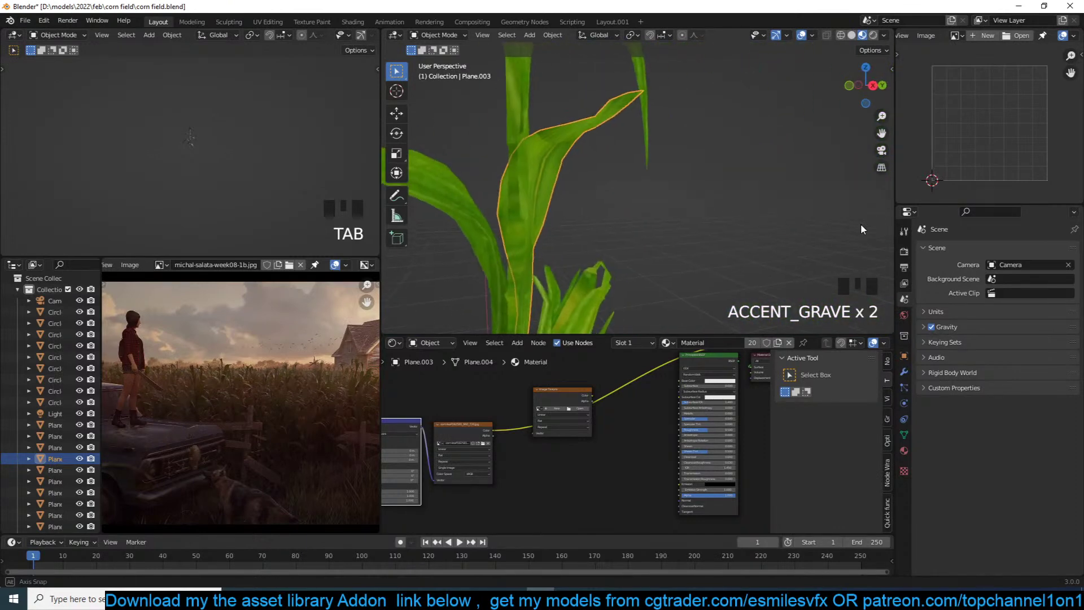
click(826, 225)
key(Tab)
key(grave)
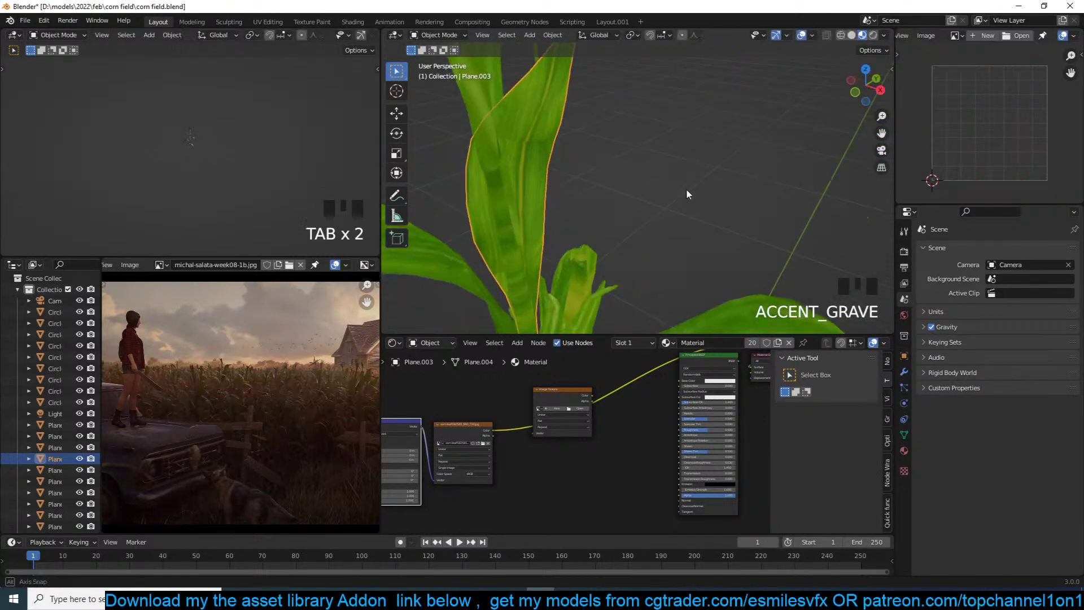
scroll(723, 196, up, 3)
key(grave)
click(661, 194)
key(Tab)
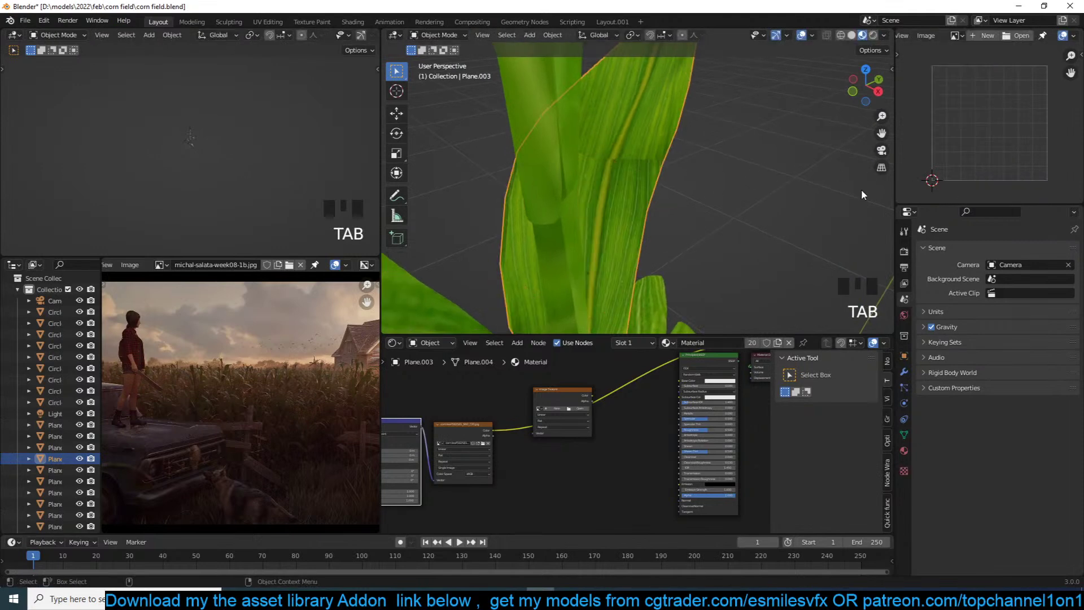
key(ctrl+s)
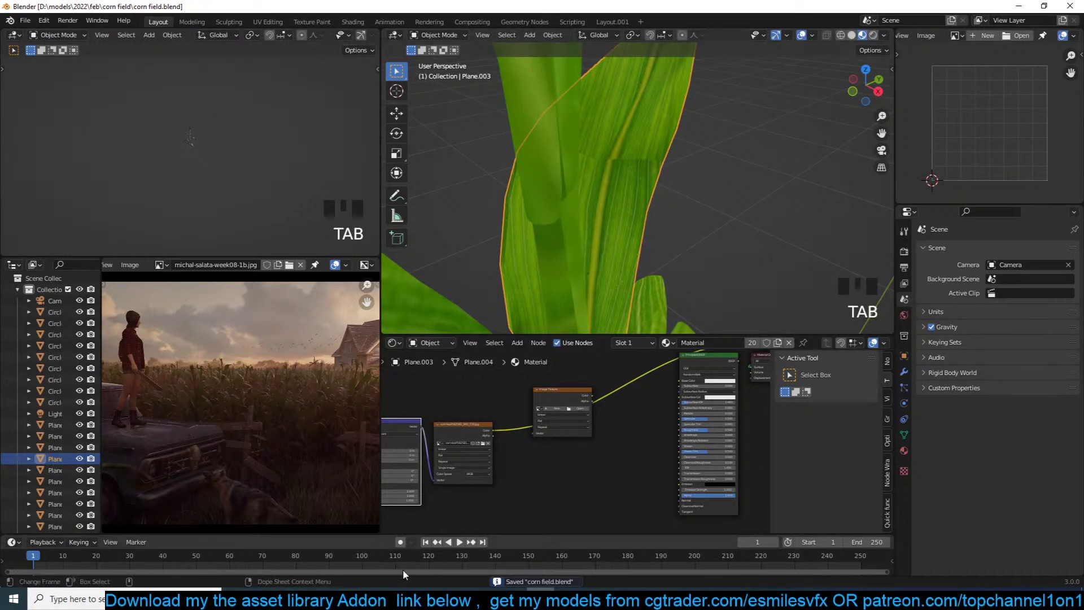
Rotate the UVs of the stalk object Circle by 90° and rescale them
key(Left)
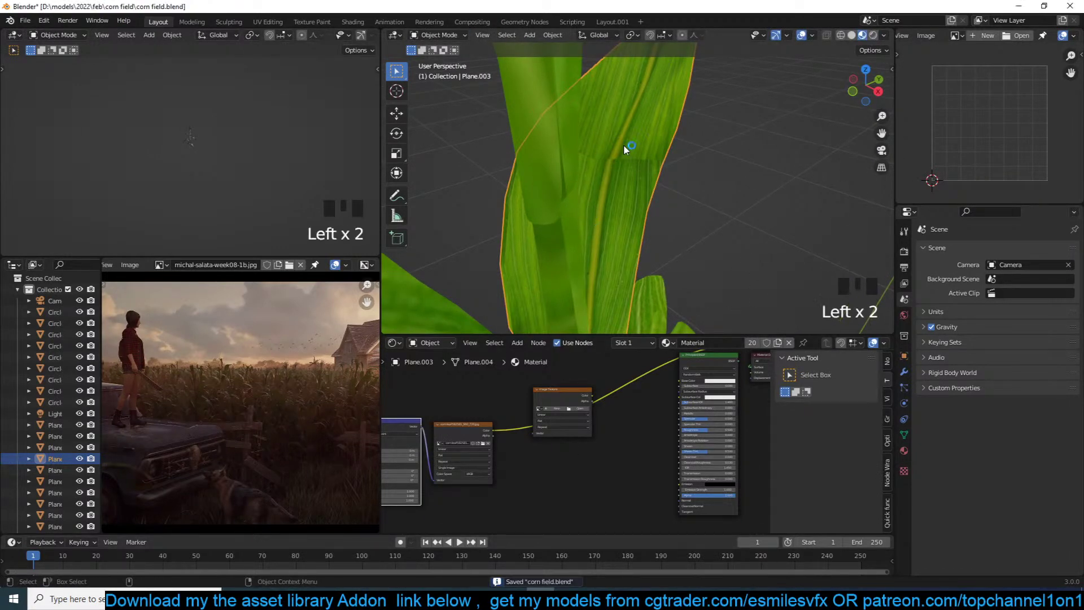
key(Left)
key(grave)
click(587, 185)
key(Tab)
key(Tab)
click(591, 210)
key(Tab)
text(r90)
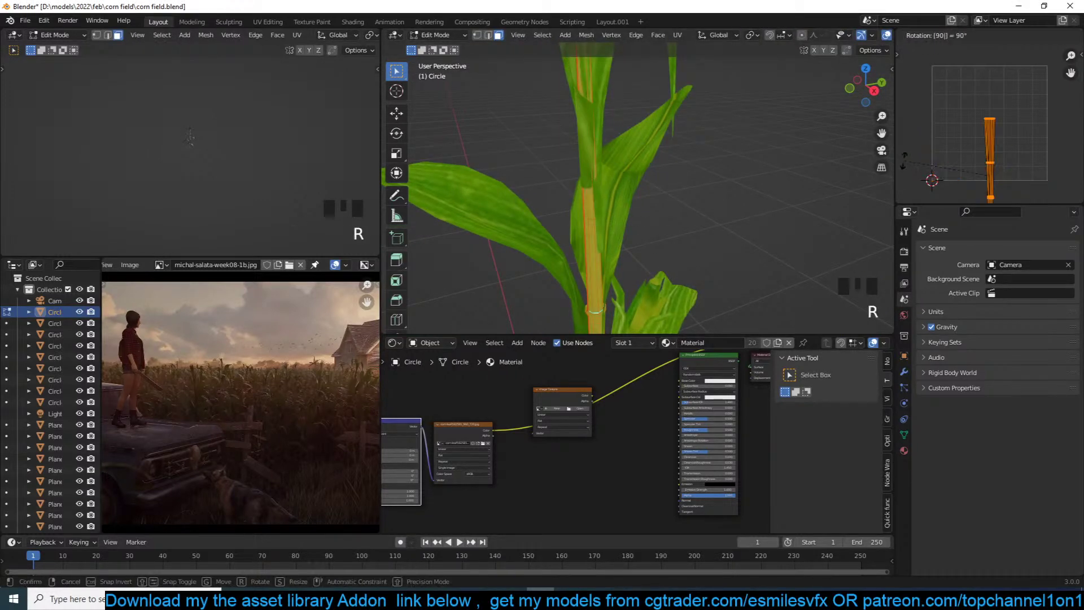
click(909, 165)
key(s)
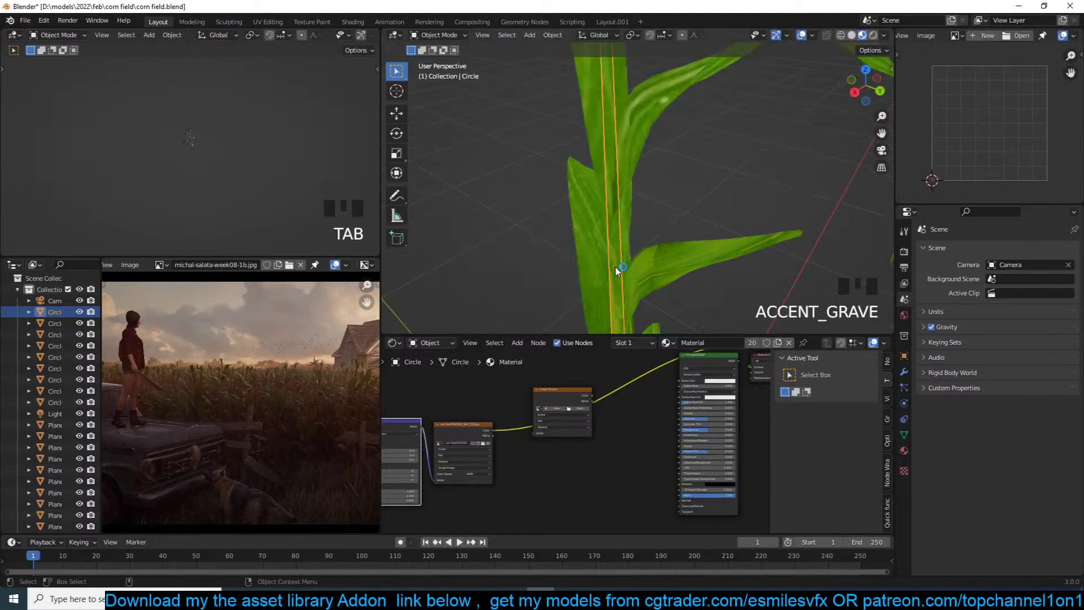
Shift the UVs of leaf Plane.006, beside the stalk, by about 0.43 along the X axis
click(617, 271)
key(Tab)
key(g)
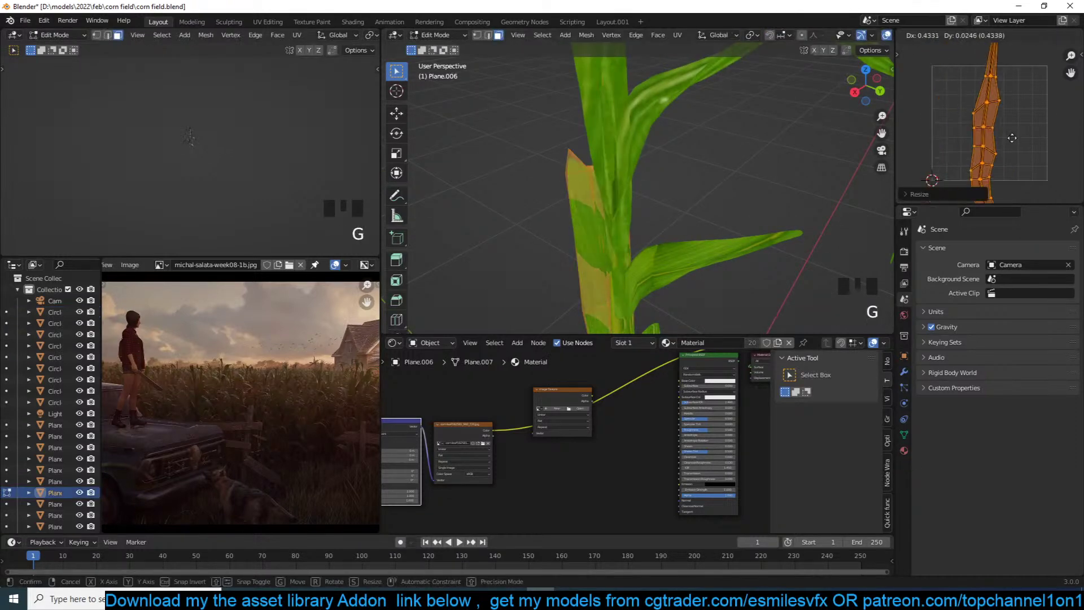
click(1012, 138)
key(Tab)
Scale up the UVs of leaf Plane.011, just below the tassel
key(grave)
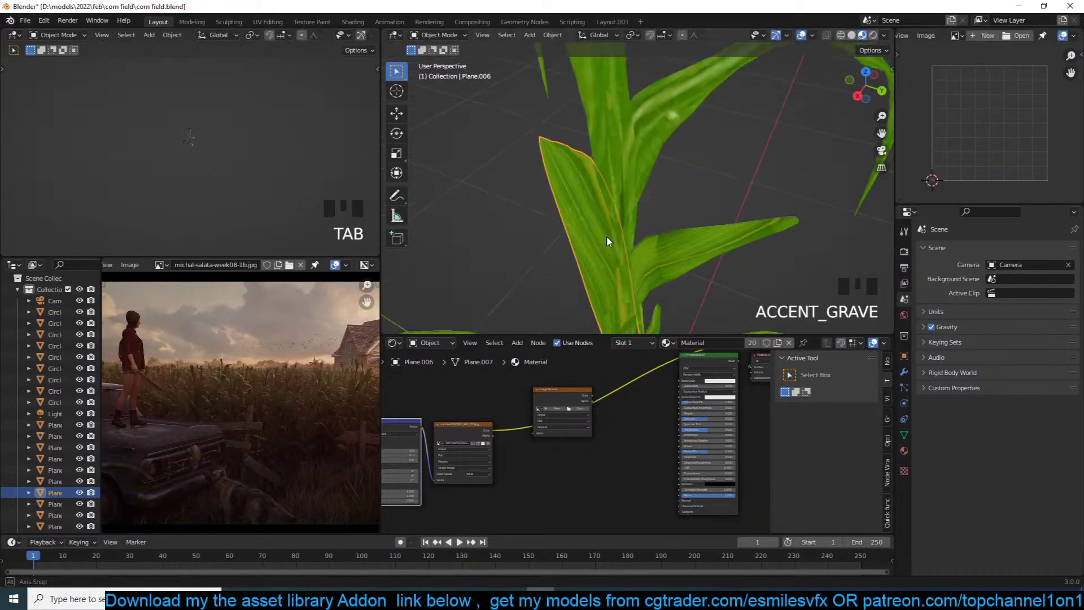
middle_drag(608, 238, 727, 251)
scroll(672, 175, down, 3)
click(637, 141)
key(Tab)
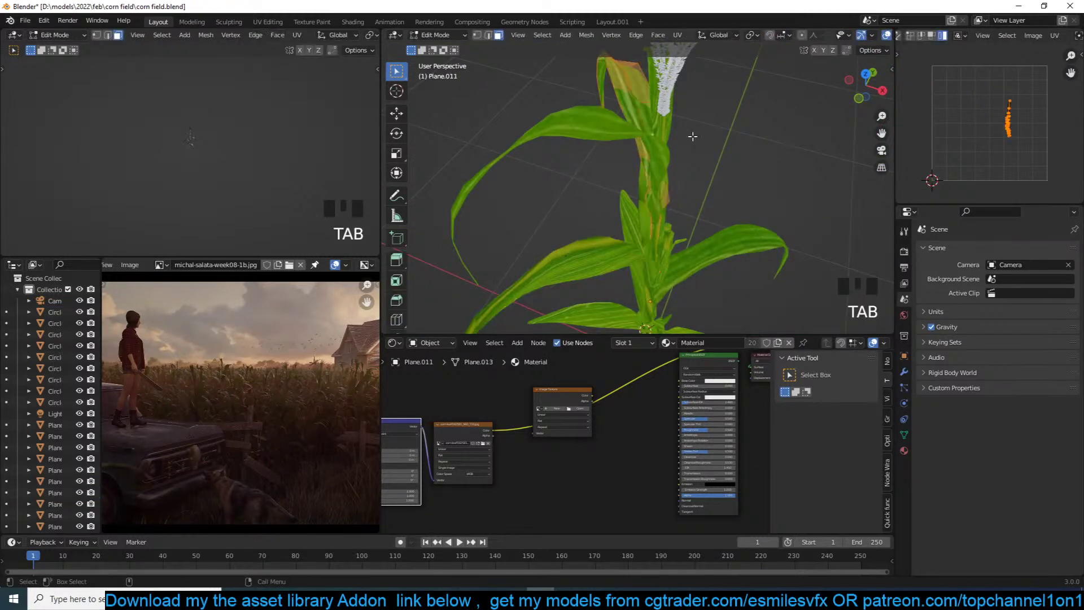
key(s)
right_click(1010, 191)
key(Tab)
scroll(750, 204, down, 4)
key(Tab)
key(s)
key(Return)
key(Tab)
Scale up the UVs of the long arching leaf Plane.007 in two passes so the texture fills it
click(613, 171)
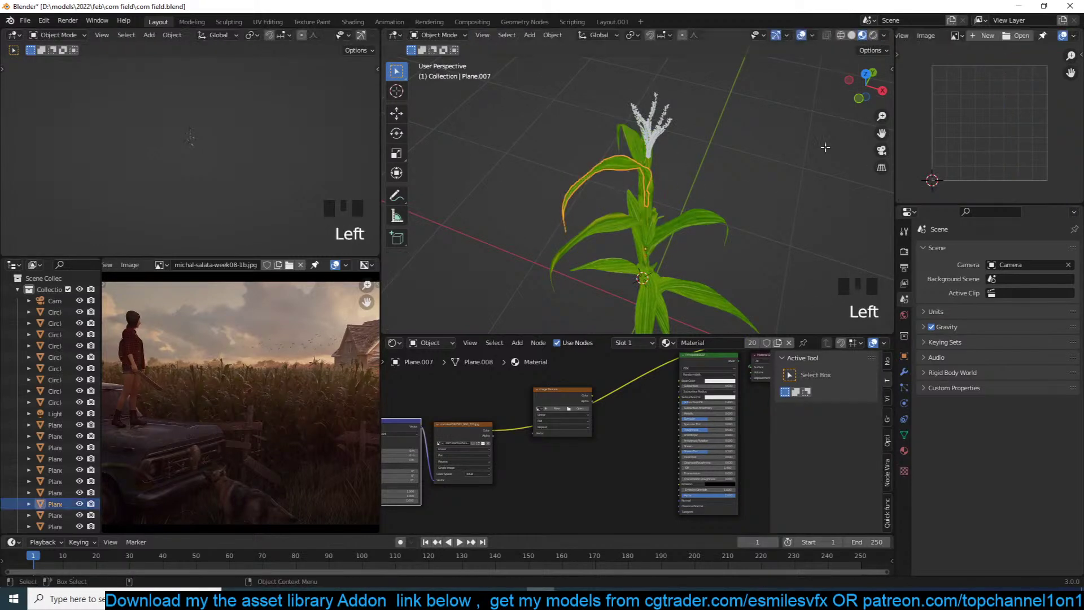
key(Tab)
key(s)
right_click(971, 159)
key(s)
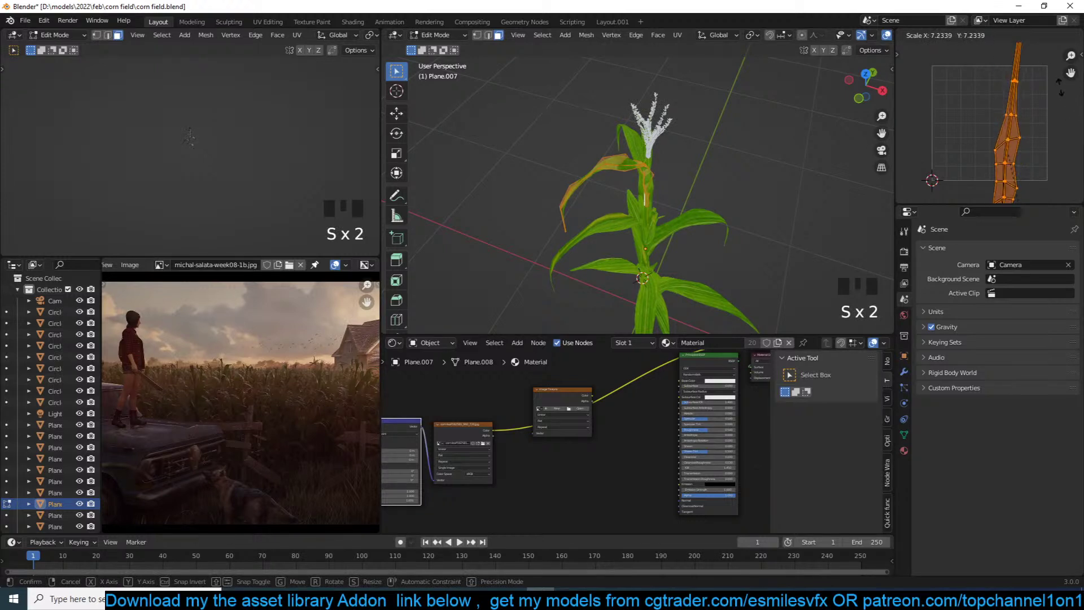
click(962, 100)
key(s)
click(1045, 132)
key(Tab)
Shrink the UVs of leaf Plane.003 slightly and shift them along the positive X axis
key(grave)
click(669, 124)
key(Tab)
key(Tab)
click(731, 242)
key(Tab)
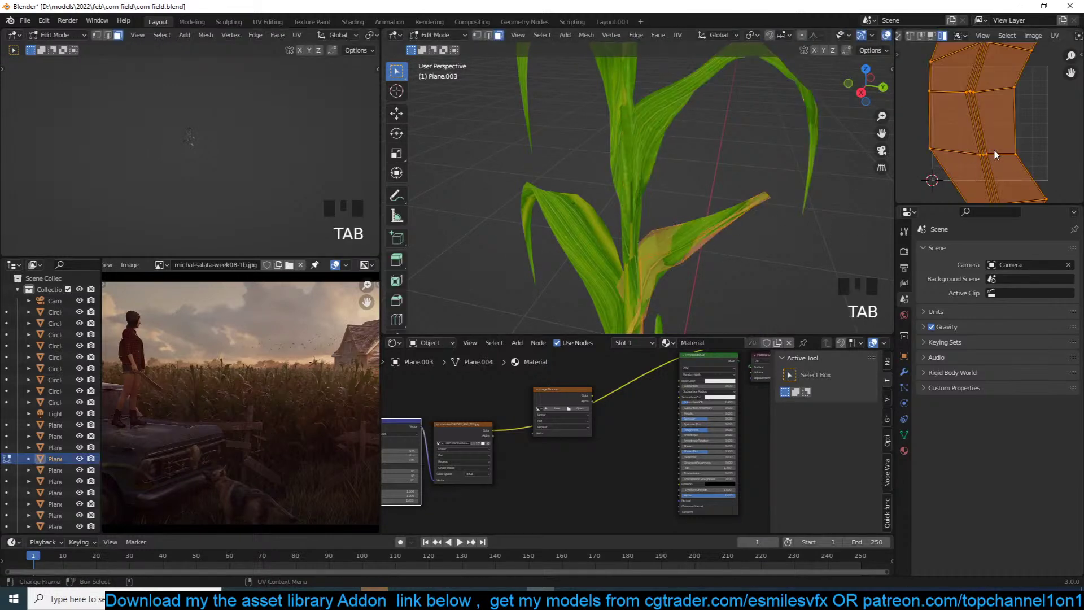
key(s)
click(1013, 164)
key(g)
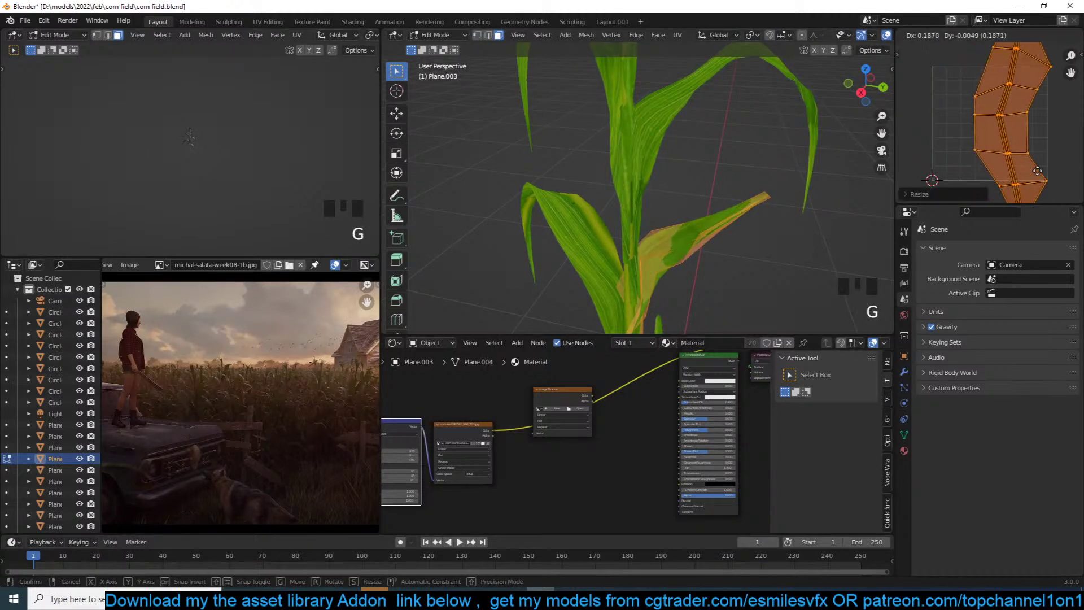
click(1056, 169)
key(Tab)
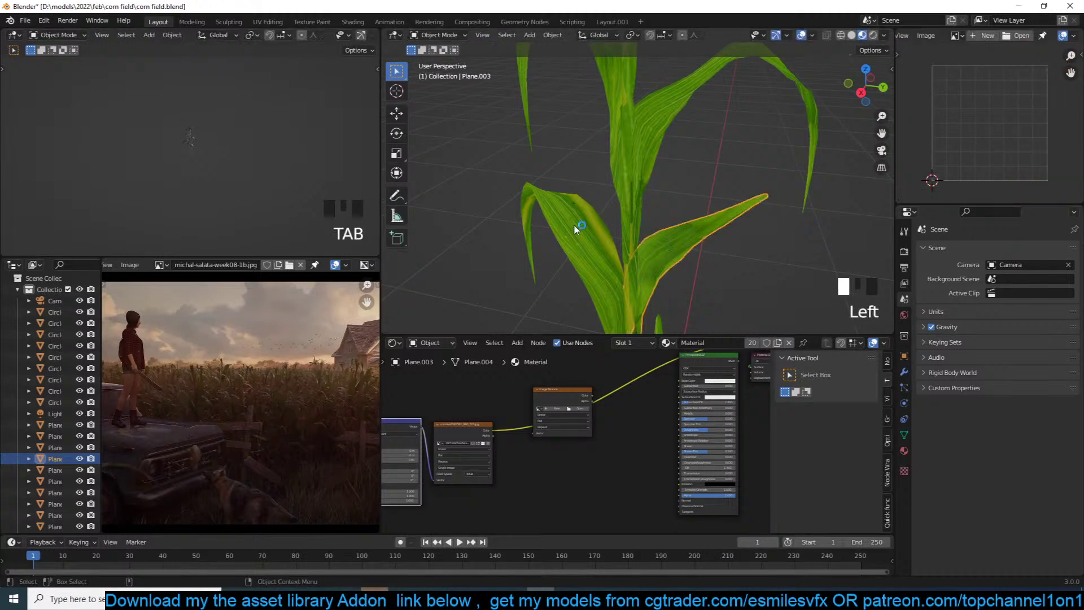
Move the UVs of leaf Plane.006 by a further 0.26 or so along the X axis
click(574, 225)
key(Tab)
key(g)
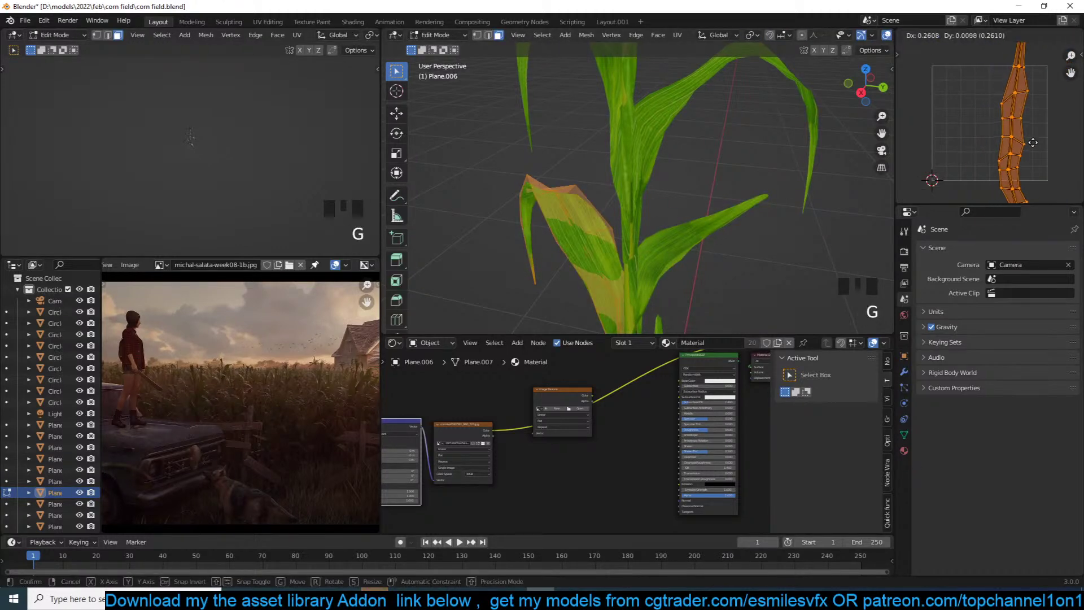
click(1033, 143)
key(Tab)
Rescale the UVs of the long drooping leaf Plane.005 lower on the stalk
scroll(686, 159, down, 3)
shift+middle_drag(687, 159, 682, 87)
click(604, 242)
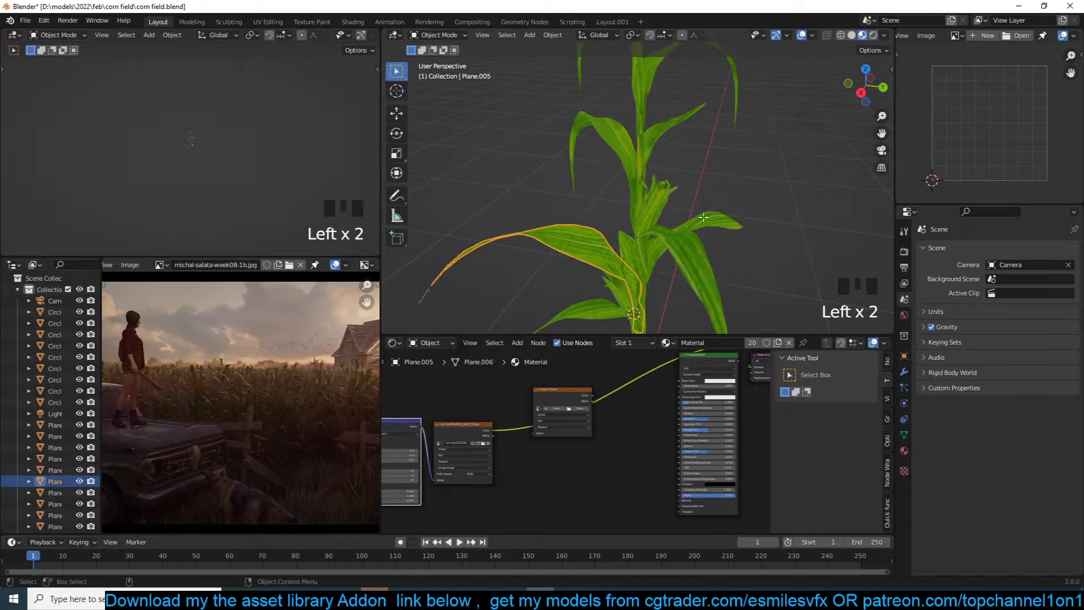
key(Tab)
key(s)
click(1021, 177)
key(Tab)
Check the textures of the plant's lowest leaves and save the file
shift+middle_drag(713, 195, 745, 100)
click(683, 115)
click(743, 96)
middle_drag(626, 243, 643, 60)
scroll(686, 110, down, 4)
click(659, 181)
scroll(659, 181, up, 3)
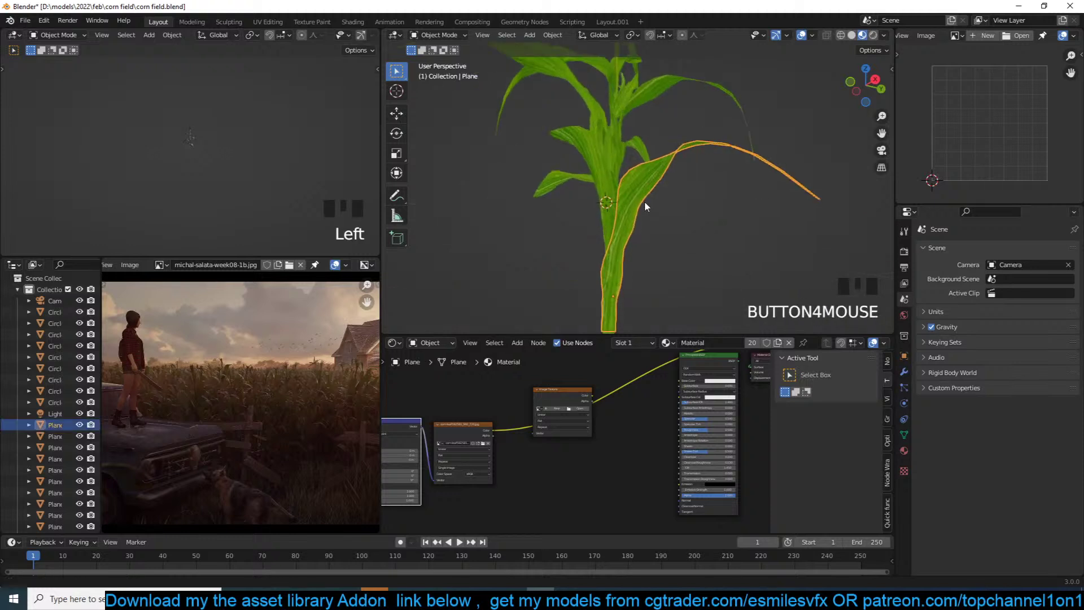
key(ctrl+s)
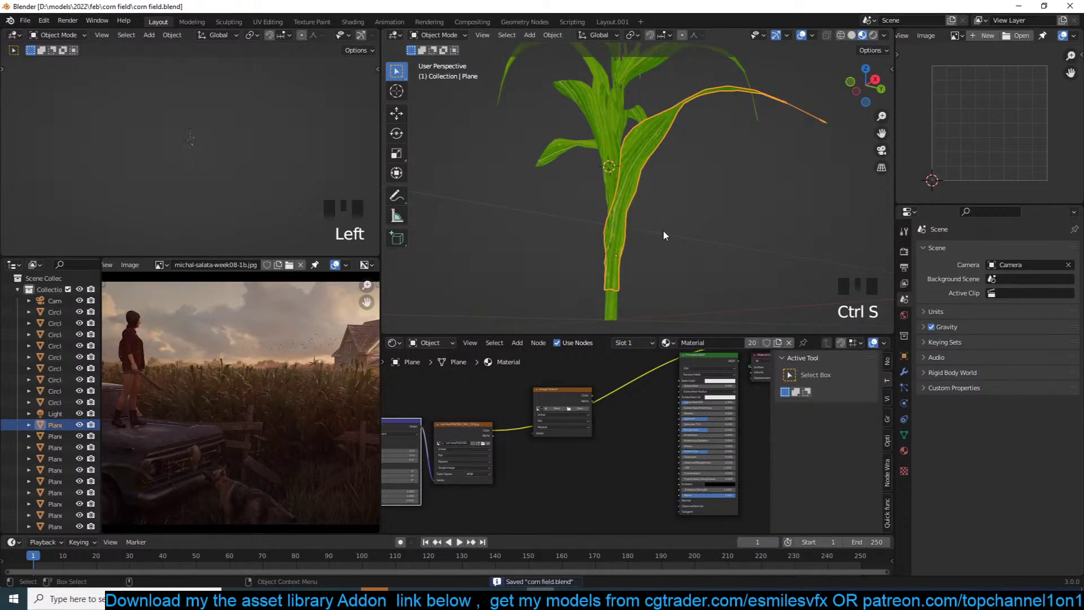
Delete the empty Image Texture node from the leaf material and deselect everything
middle_drag(602, 416, 596, 479)
click(554, 454)
key(x)
scroll(632, 149, down, 4)
middle_drag(633, 141, 608, 174)
key(grave)
scroll(609, 175, up, 2)
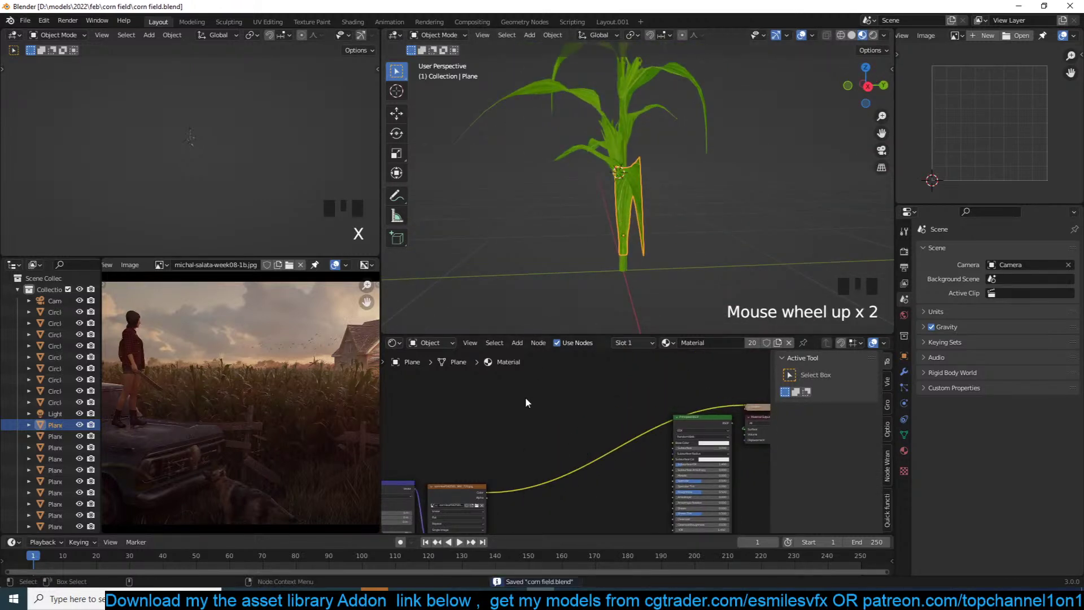
key(alt+a)
Examine the untextured tassel strands at the top of the plant from several angles
key(grave)
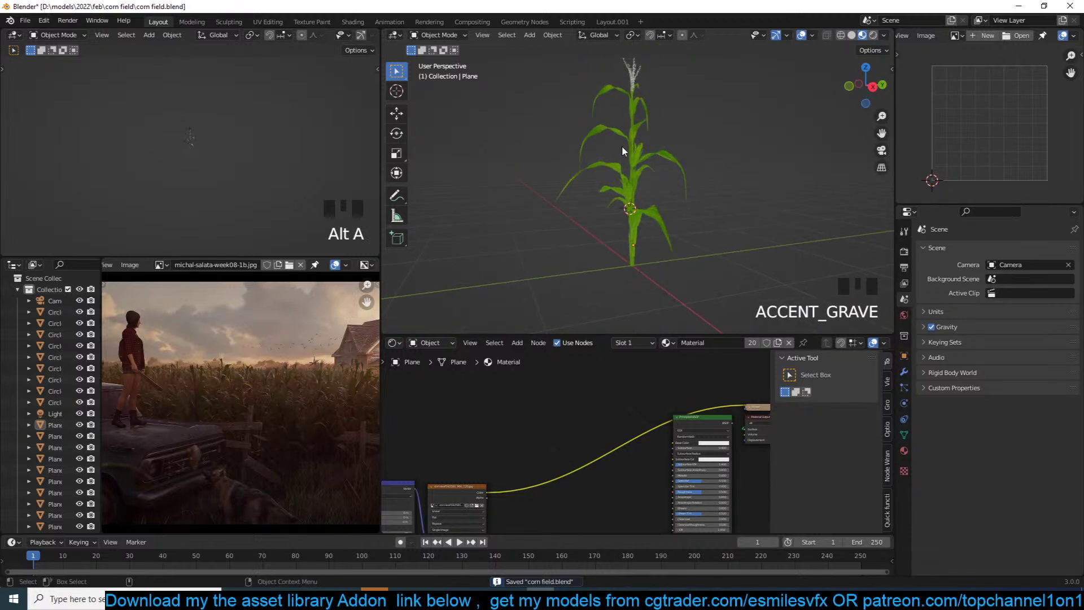
scroll(632, 257, up, 5)
scroll(633, 255, up, 2)
click(655, 110)
click(655, 110)
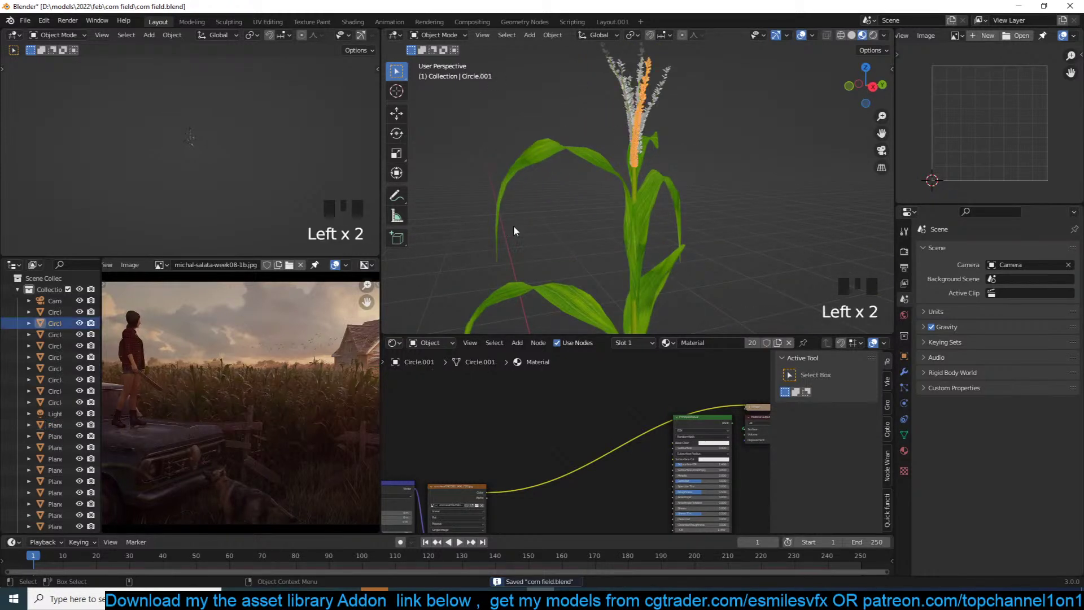
scroll(284, 382, up, 1)
scroll(284, 381, up, 1)
scroll(659, 154, up, 3)
click(651, 193)
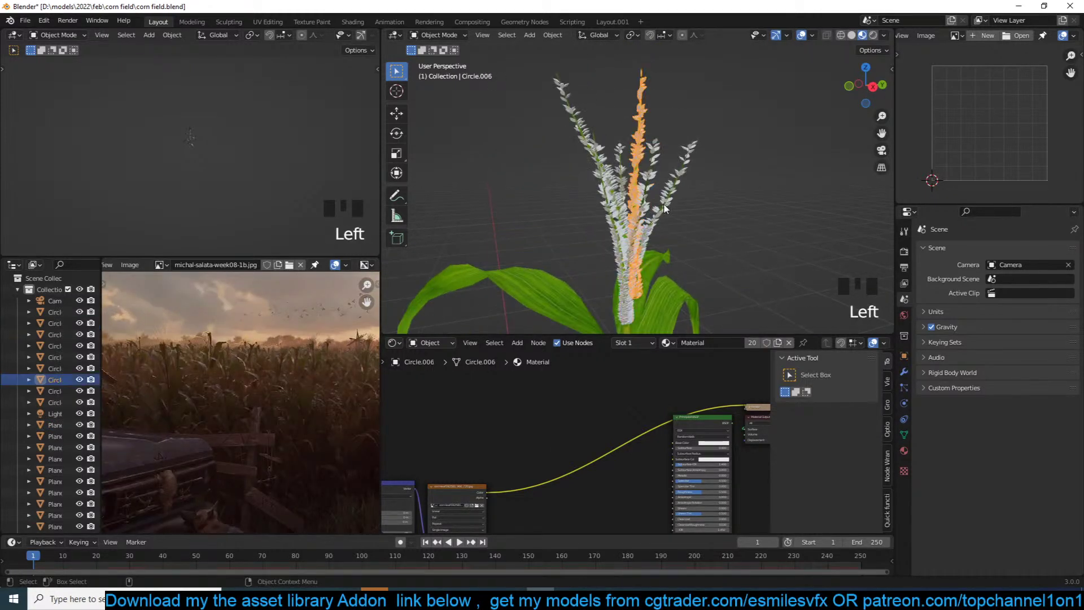
scroll(662, 226, up, 3)
scroll(698, 230, down, 4)
key(grave)
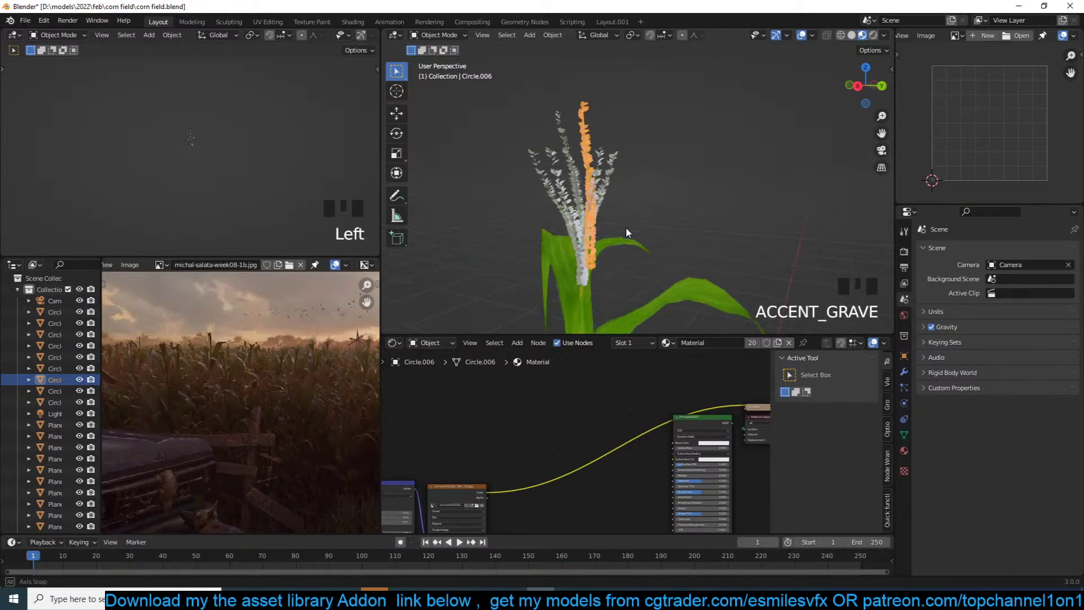
key(alt+a)
click(606, 200)
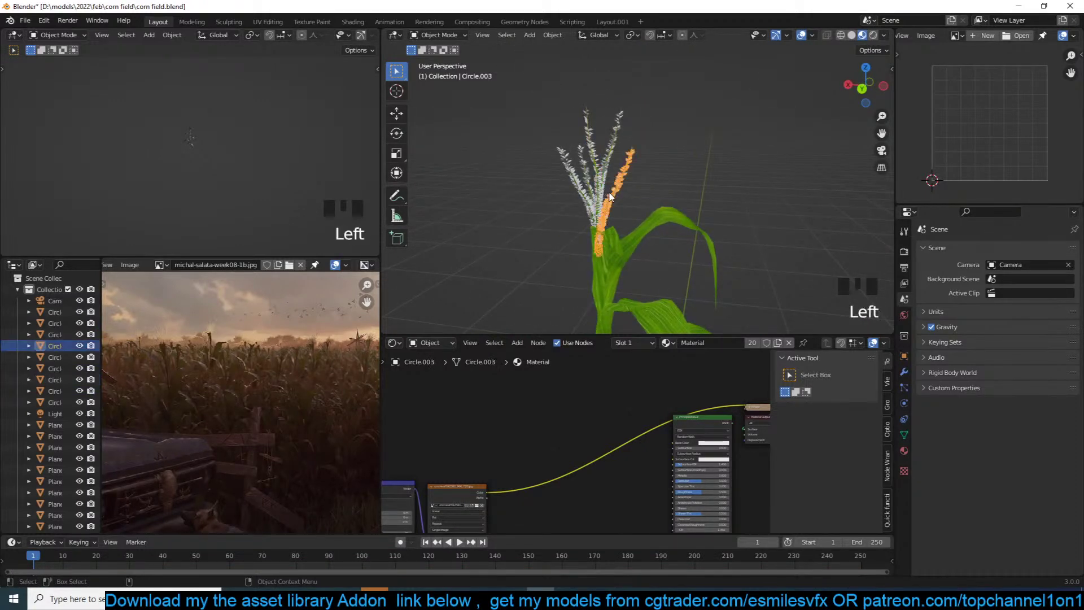
key(grave)
Save the file and delete the light object near the corn plant
key(ctrl+s)
key(alt+a)
key(grave)
key(a)
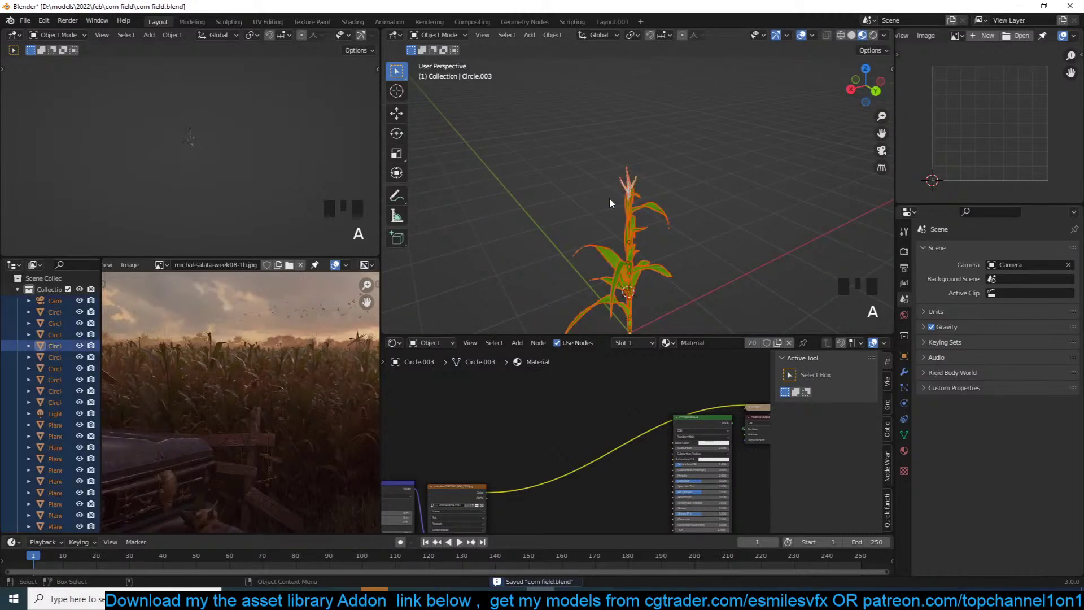
key(KP_Decimal)
scroll(609, 198, up, 4)
scroll(668, 151, down, 4)
drag(669, 152, 713, 184)
key(x)
click(667, 187)
scroll(654, 206, up, 4)
shift+middle_drag(654, 205, 561, 136)
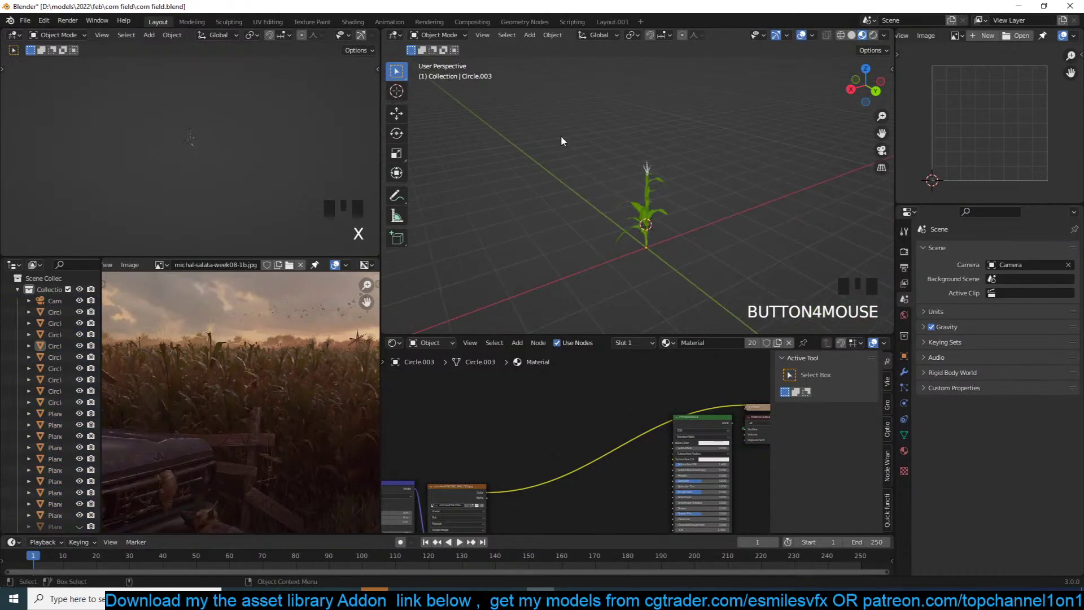
Select the tassel strand Circle.006 at the top of the plant and save the file
click(651, 160)
key(KP_Decimal)
scroll(651, 160, down, 2)
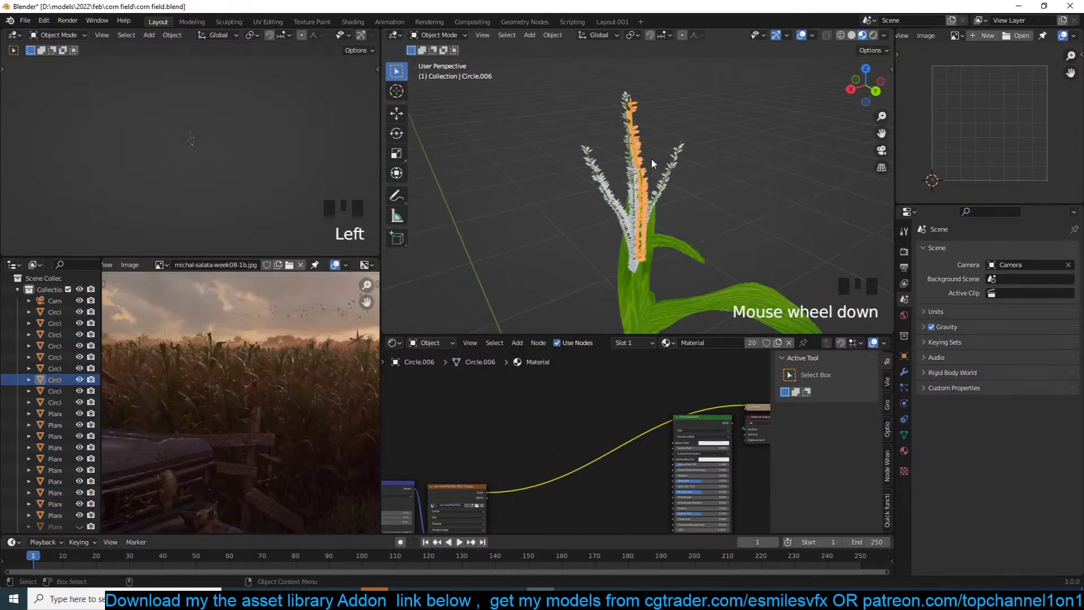
key(grave)
key(ctrl+s)
scroll(69, 352, down, 1)
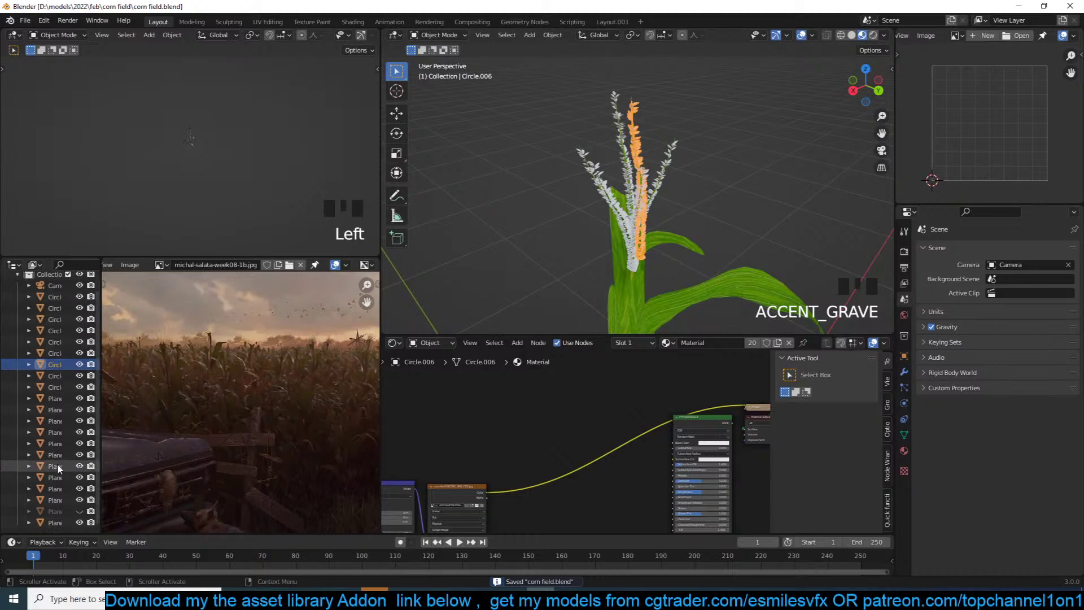
Unhide the small leaf plane used for the tassel and apply a UV mapping to all its faces
click(79, 511)
scroll(547, 195, down, 7)
click(641, 261)
key(Tab)
key(a)
key(u)
click(680, 242)
key(Tab)
Link the corn leaf material from Plane.011 to the small leaf plane and deselect everything
shift+click(674, 225)
key(ctrl+l)
click(673, 225)
key(alt+a)
Mark a seam on the selected edge loop of the small leaf plane Plane.010
scroll(645, 228, up, 4)
shift+middle_drag(645, 115, 643, 97)
click(649, 190)
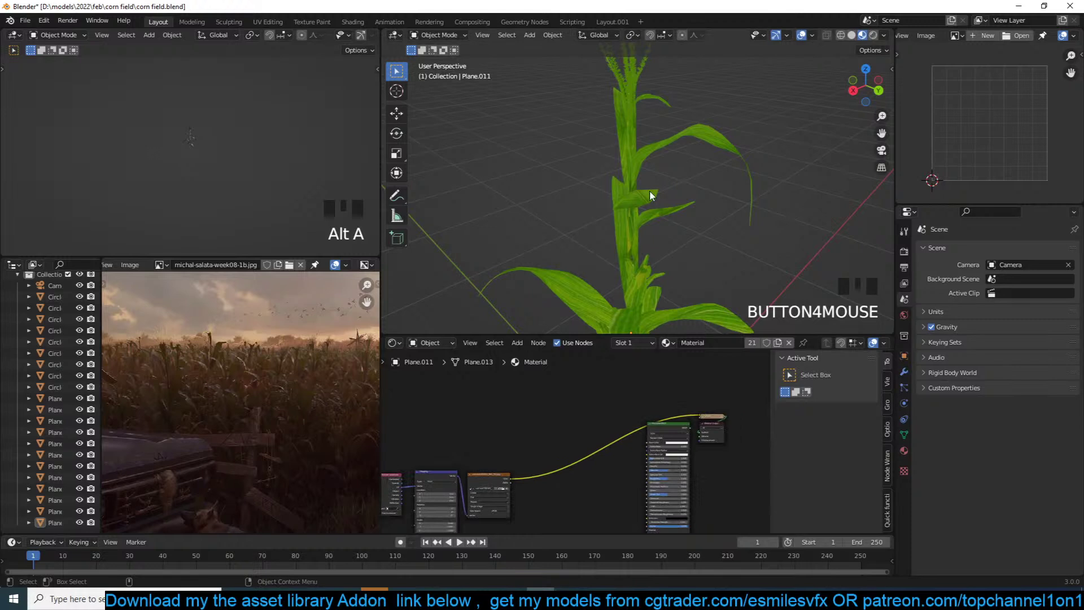
key(Tab)
key(a)
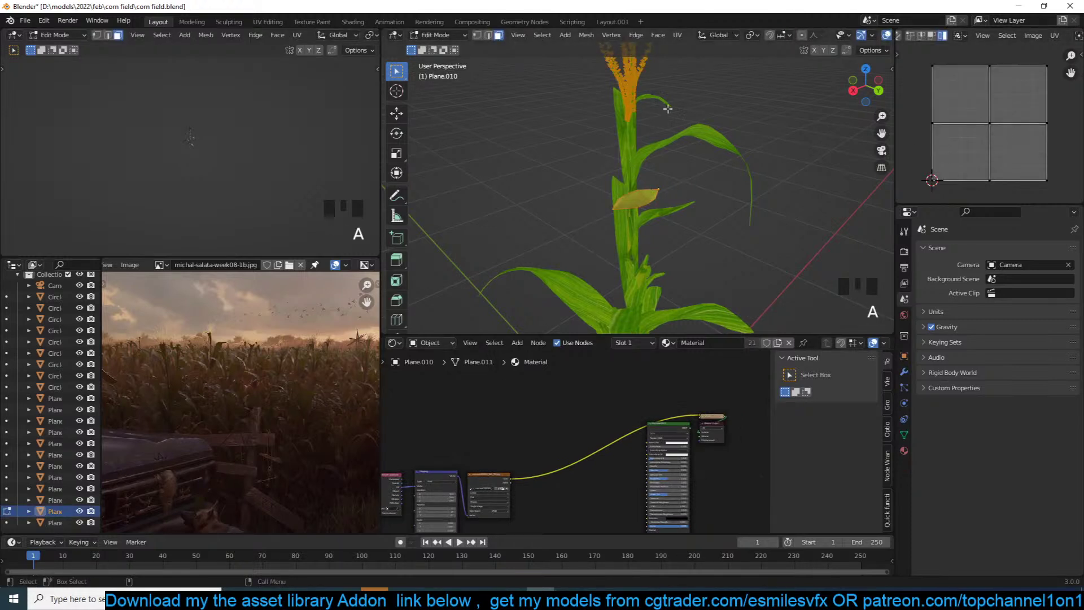
scroll(649, 203, up, 3)
key(2)
alt+click(657, 210)
key(ctrl+e)
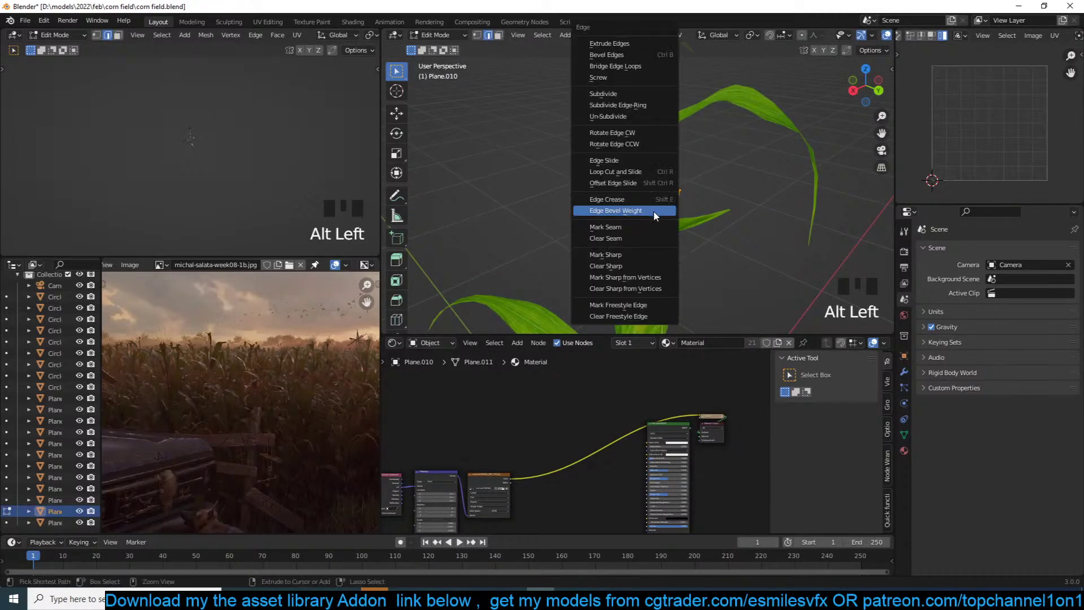
click(633, 227)
Unwrap the whole small leaf and place one of its UV islands over the other
key(a)
key(u)
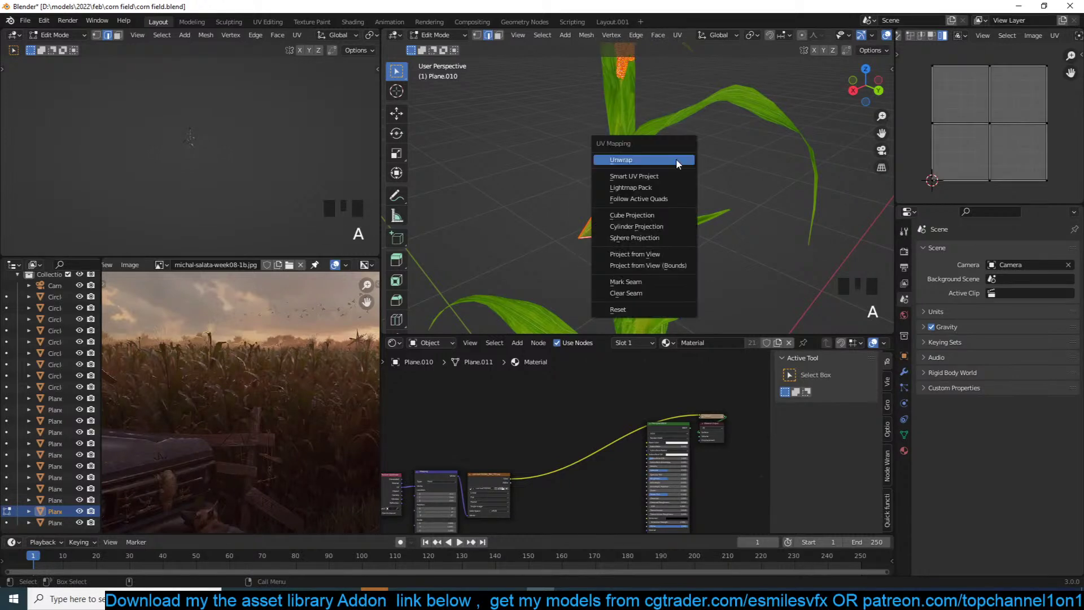
click(676, 159)
key(a)
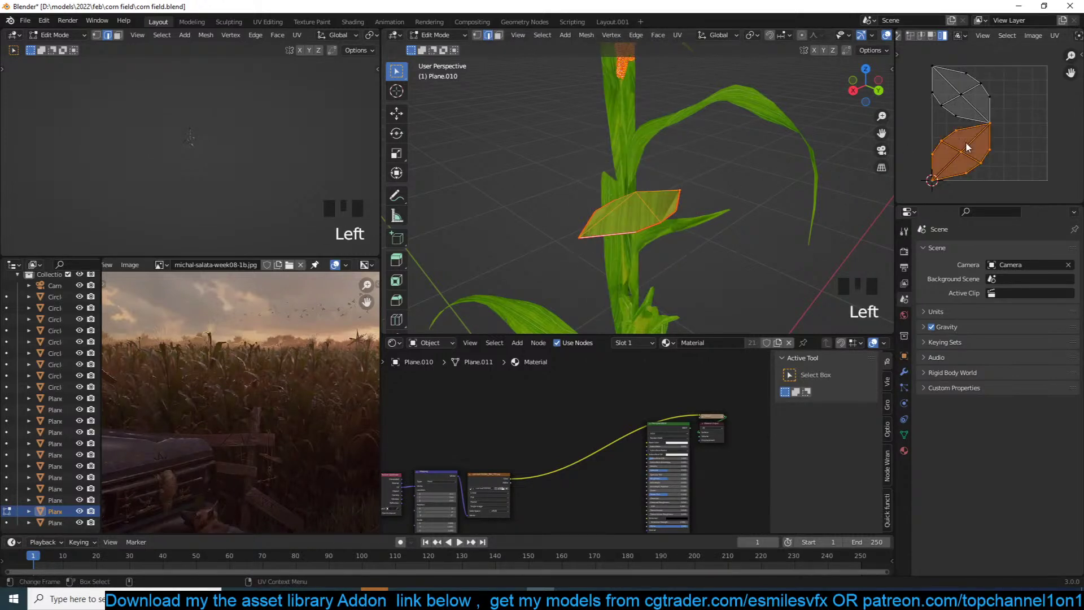
click(971, 142)
key(r)
key(g)
click(995, 126)
Rotate, scale and reposition all of the small leaf's UVs, and leave Edit Mode
key(a)
key(r)
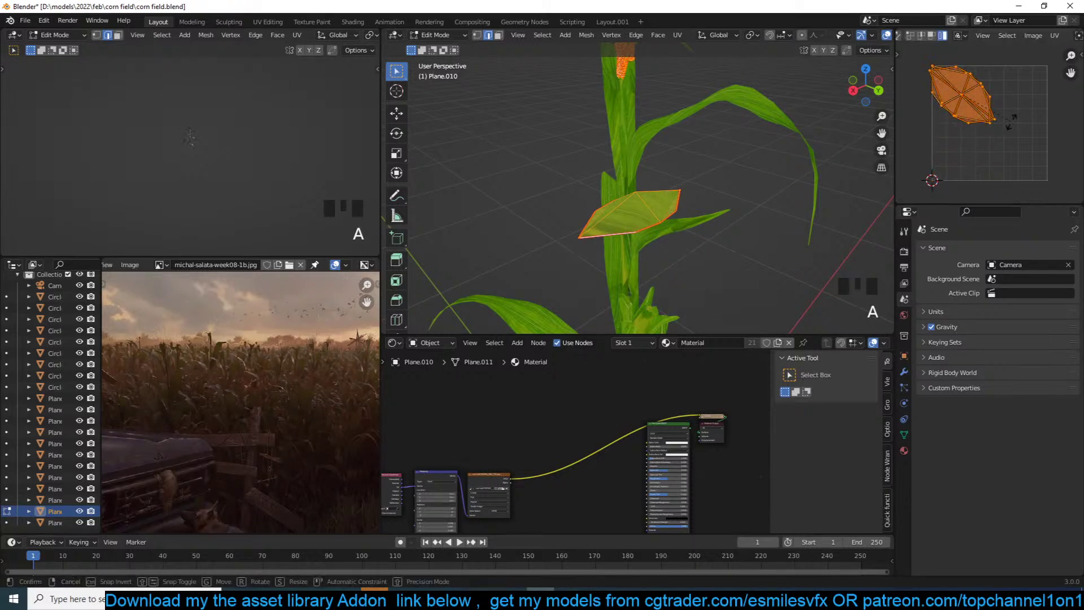
click(956, 135)
key(g)
right_click(1013, 184)
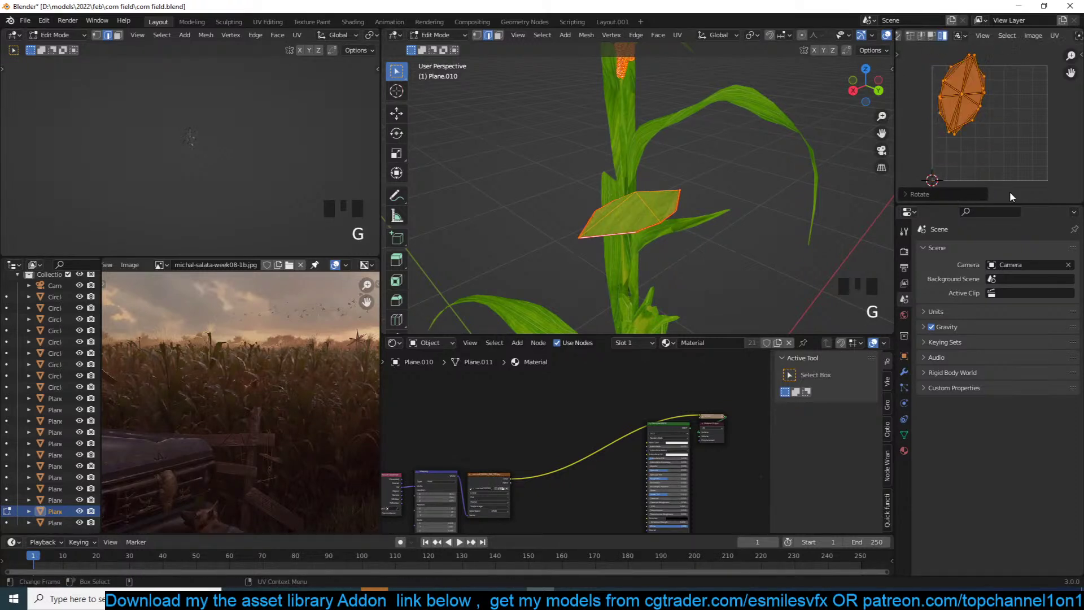
key(s)
click(1031, 130)
key(g)
key(r)
click(1025, 163)
key(Tab)
Connect the image texture's colour to the Principled BSDF Base Color and send the shader to the material output
scroll(573, 451, up, 2)
drag(486, 493, 676, 445)
ctrl+shift+click(690, 417)
middle_drag(542, 478, 538, 423)
Connect the image texture's colour to the Principled BSDF Roughness input and save the file
key(shift+a)
drag(482, 437, 669, 436)
key(grave)
middle_drag(613, 240, 556, 253)
key(grave)
key(ctrl+s)
Insert a Math node in Add mode on the Roughness link and save the file
key(shift+a)
mouse_move(524, 476)
mouse_move(564, 465)
click(623, 388)
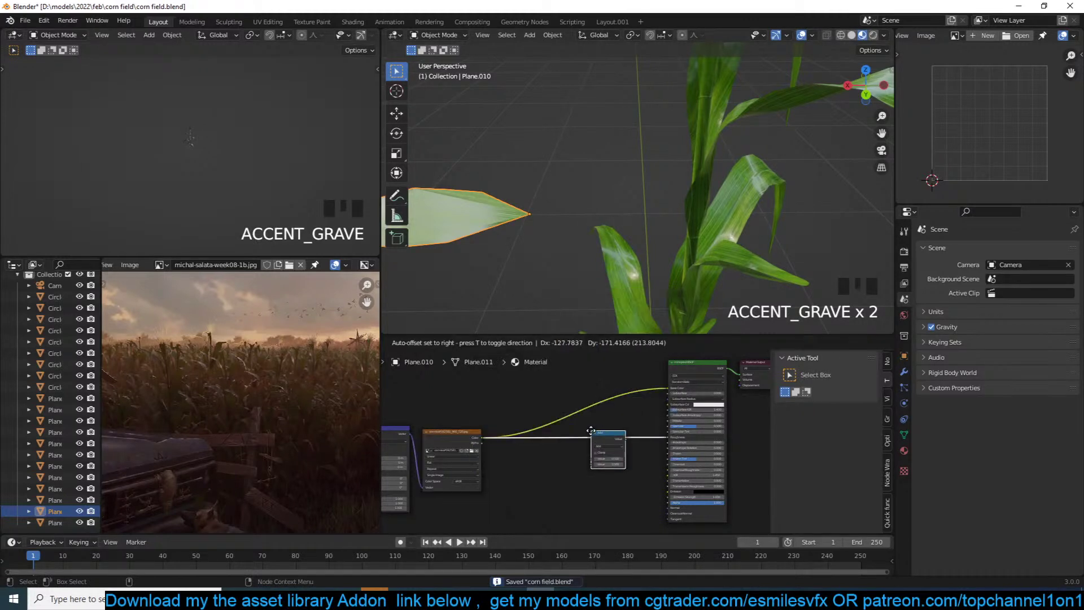
click(592, 435)
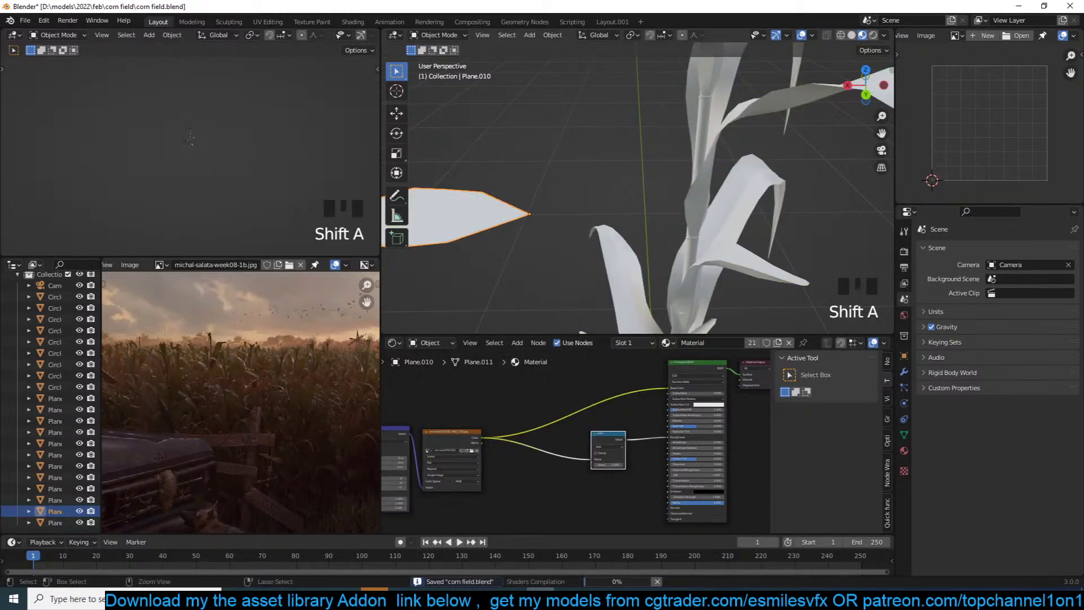
key(ctrl+s)
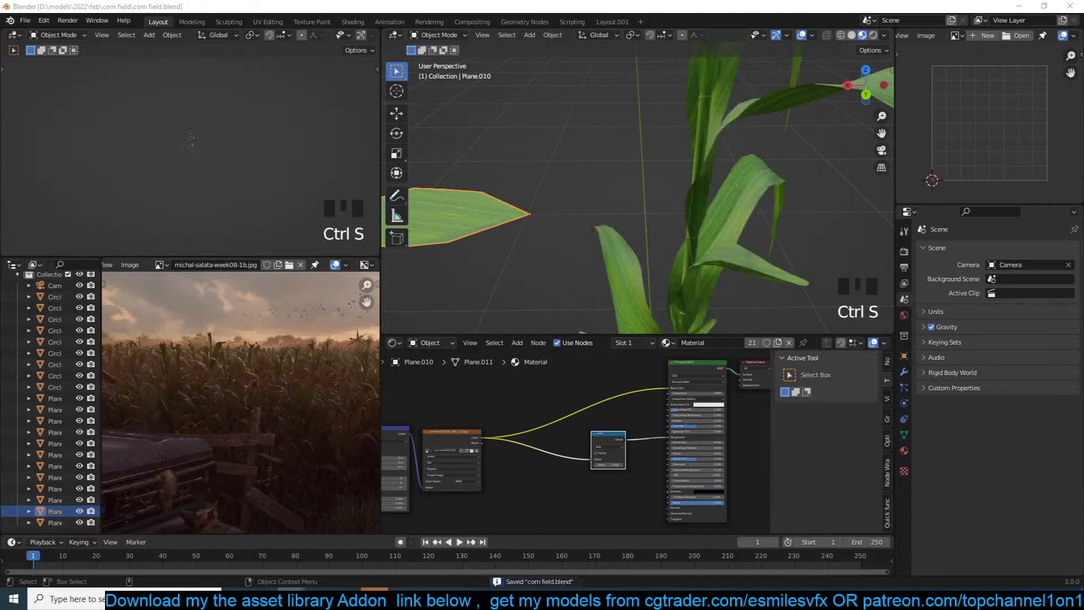
Add a Bump node between the image texture and the Principled BSDF Normal input
click(671, 241)
middle_drag(672, 242, 789, 212)
middle_drag(580, 518, 502, 418)
click(444, 393)
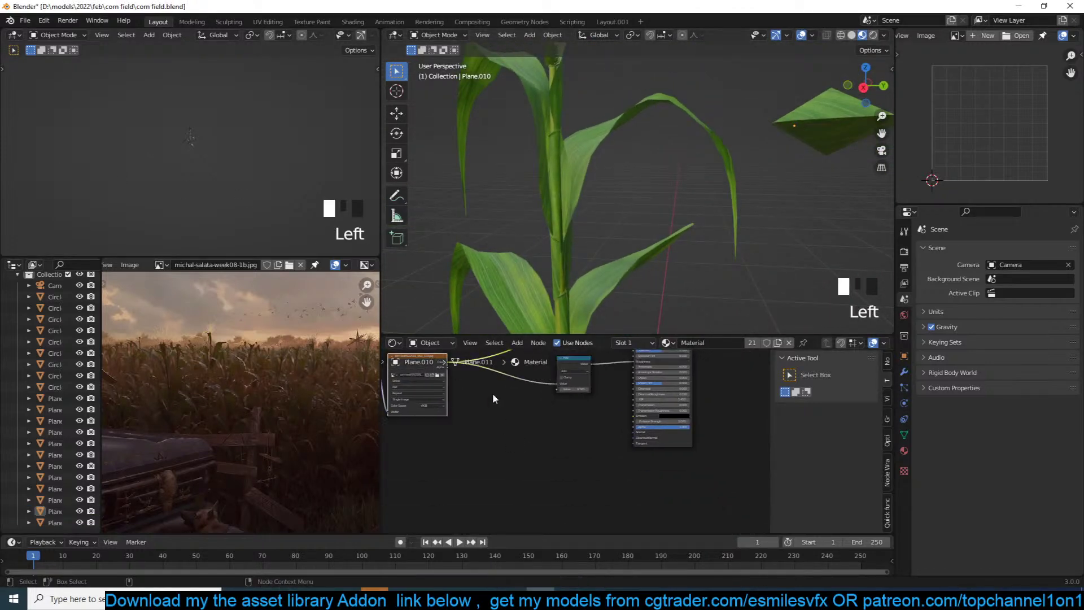
shift+click(657, 443)
key(shift+q)
click(713, 378)
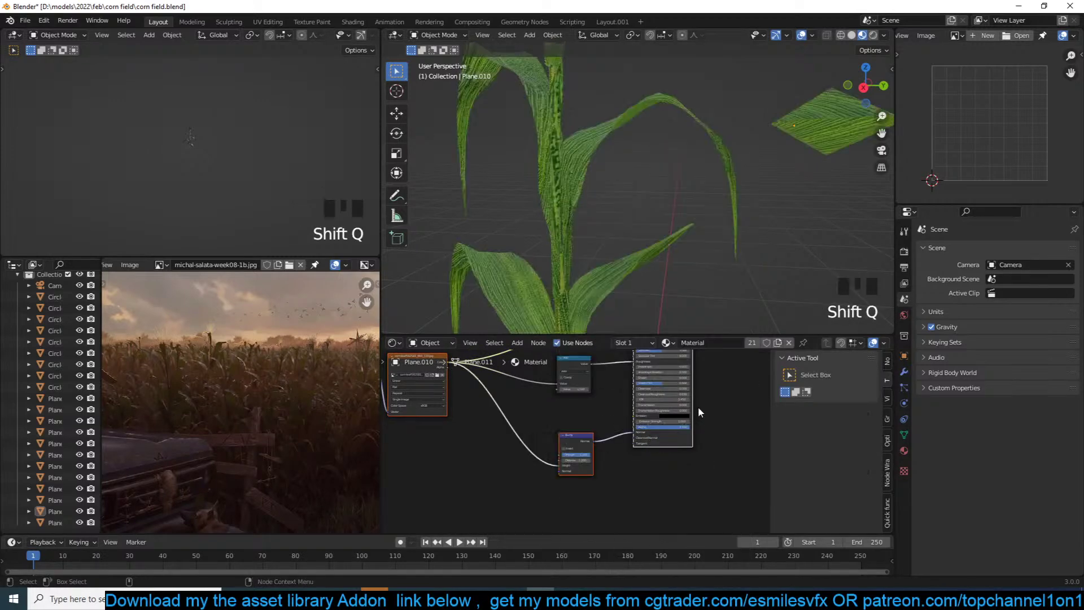
Lower the Bump node's strength for a subtler leaf relief and save the file
scroll(576, 445, up, 3)
drag(592, 458, 556, 458)
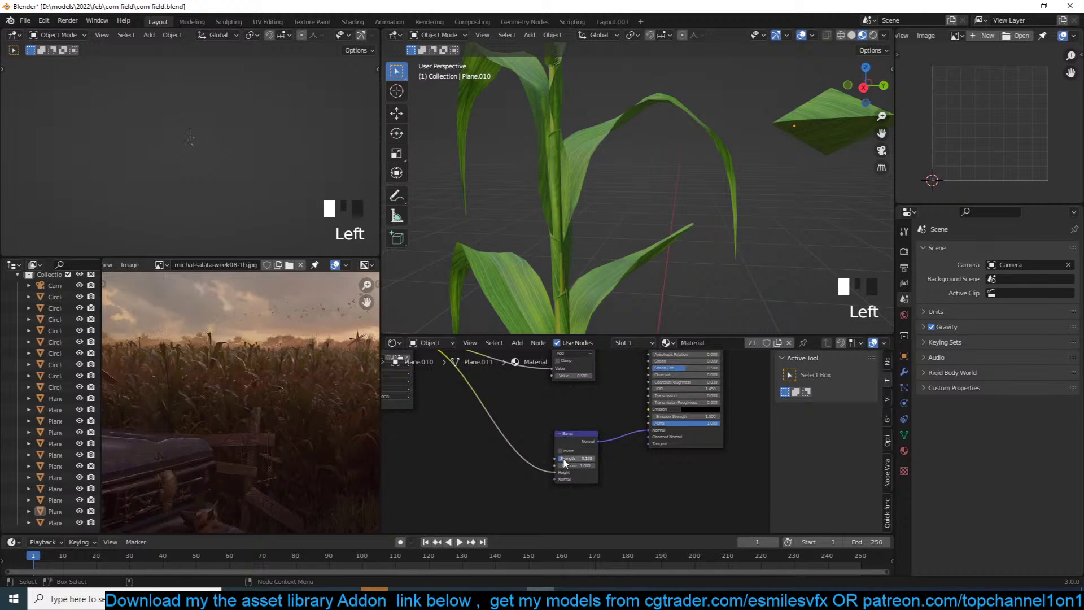
scroll(662, 219, down, 2)
middle_drag(661, 219, 537, 218)
scroll(601, 260, down, 7)
scroll(652, 201, up, 6)
key(ctrl+s)
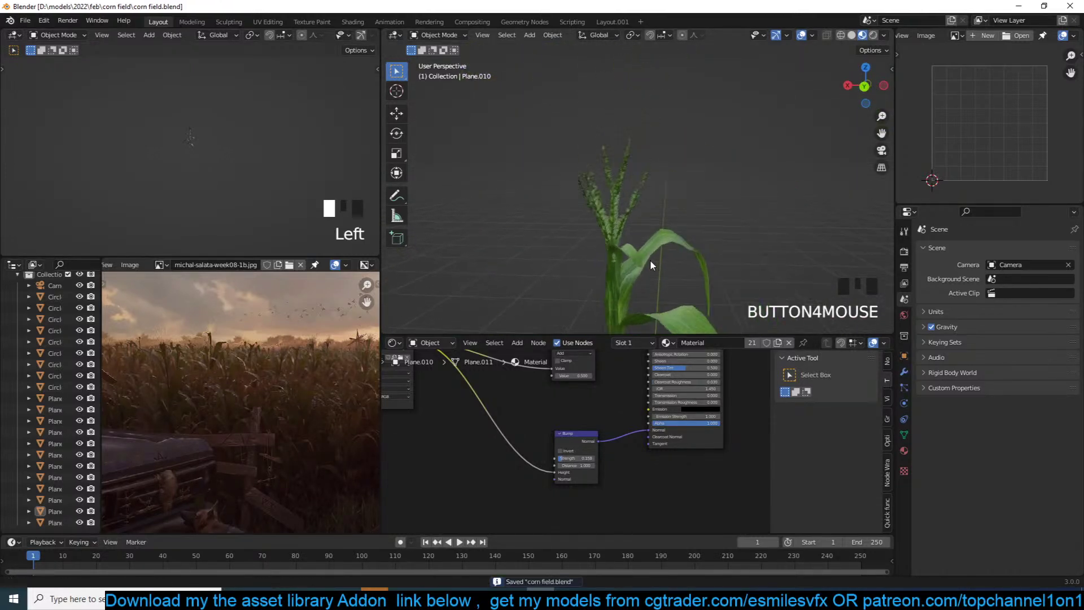
Select the small tassel leaf plane and give it its own copy of the material, Material.001
scroll(650, 257, up, 8)
scroll(618, 290, down, 9)
scroll(618, 288, down, 3)
click(556, 260)
middle_drag(623, 367, 600, 460)
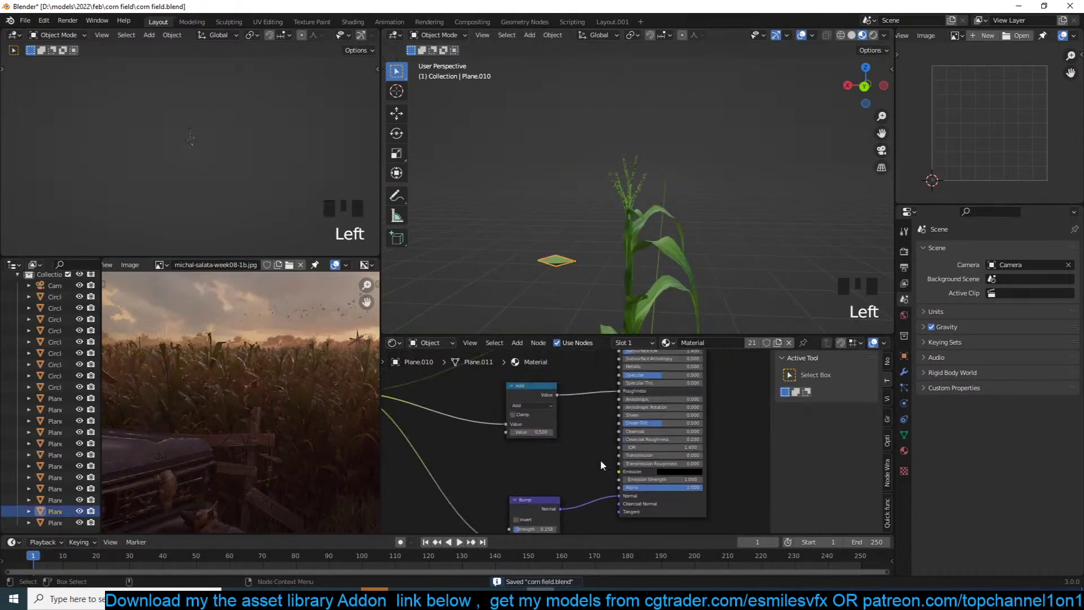
click(778, 343)
Insert a MixRGB node before the Base Color in Material.001 and set its factor to 1.000
middle_drag(585, 390, 563, 453)
scroll(563, 453, up, 3)
middle_drag(543, 412, 585, 445)
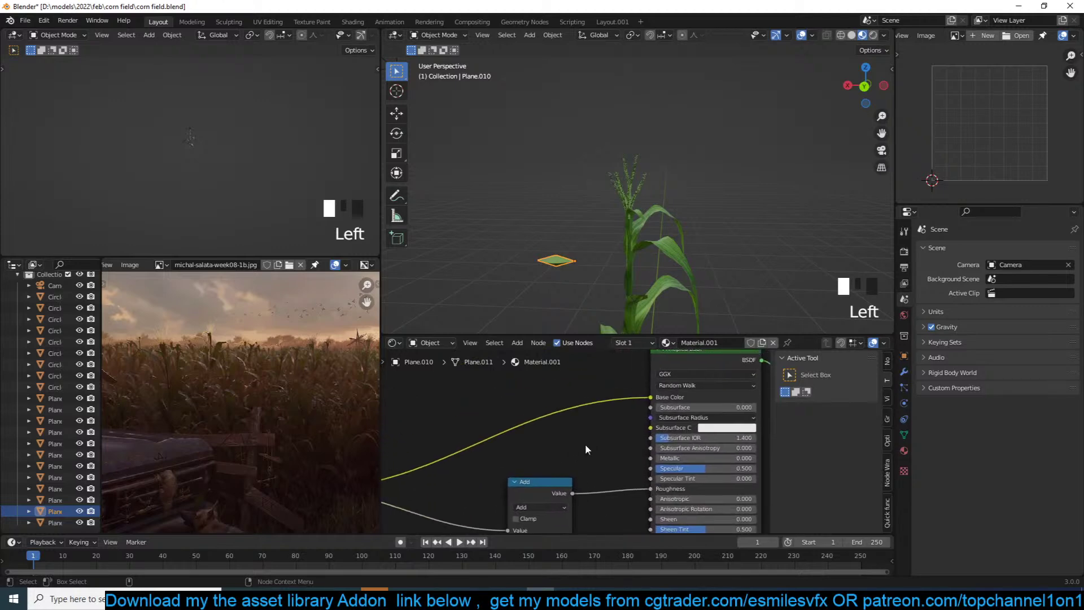
scroll(195, 347, up, 5)
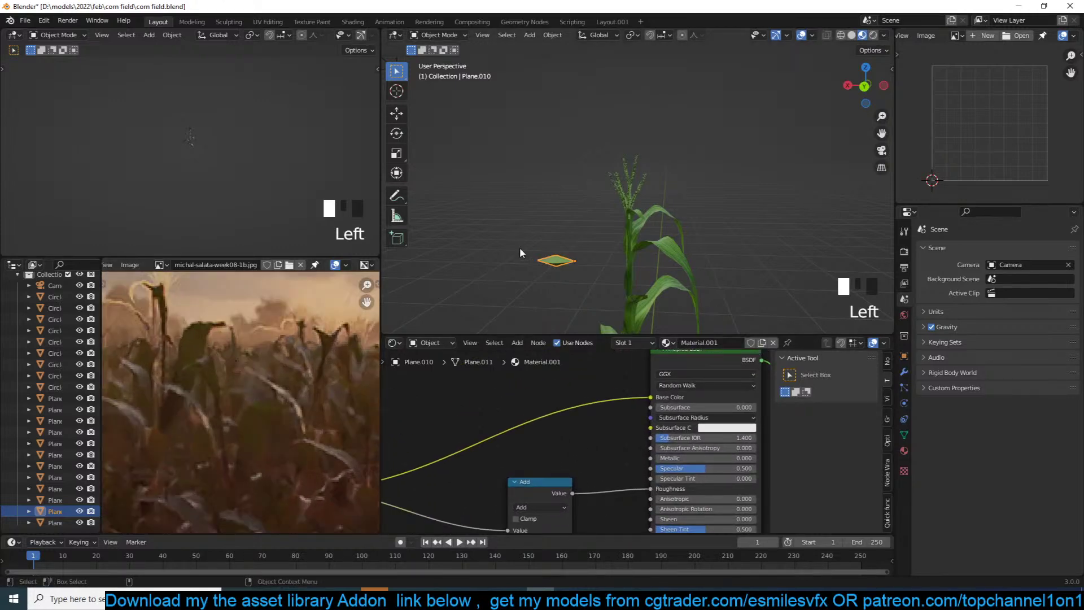
scroll(542, 370, up, 1)
key(shift+a)
mouse_move(497, 352)
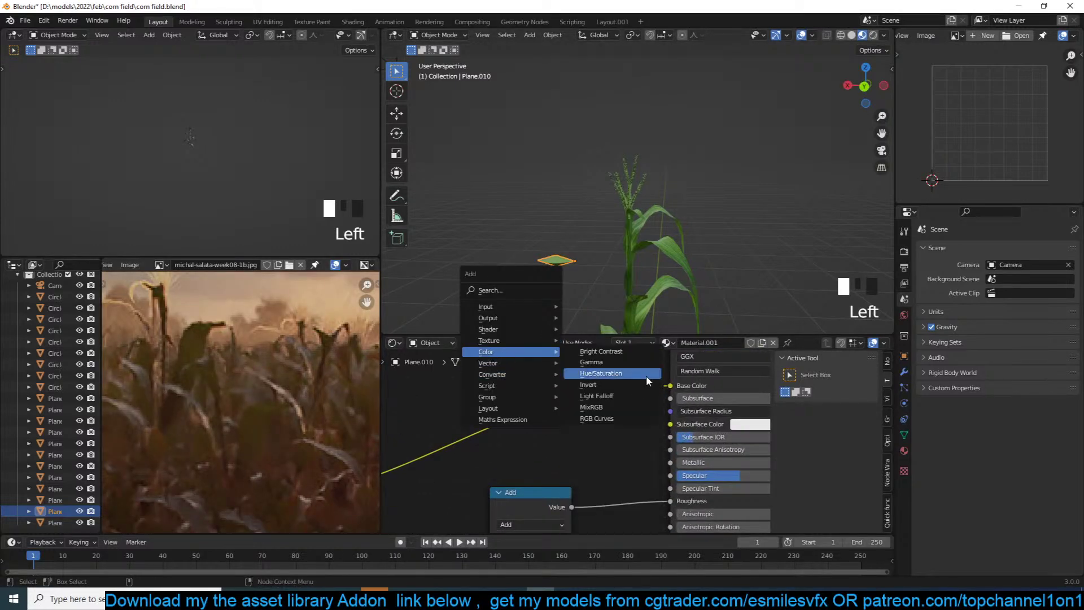
click(591, 407)
click(547, 466)
drag(545, 466, 572, 461)
Set the mix node to Color blending with a yellow Color2 (H 0.144, S 0.864, V 0.500) and save the file
click(536, 432)
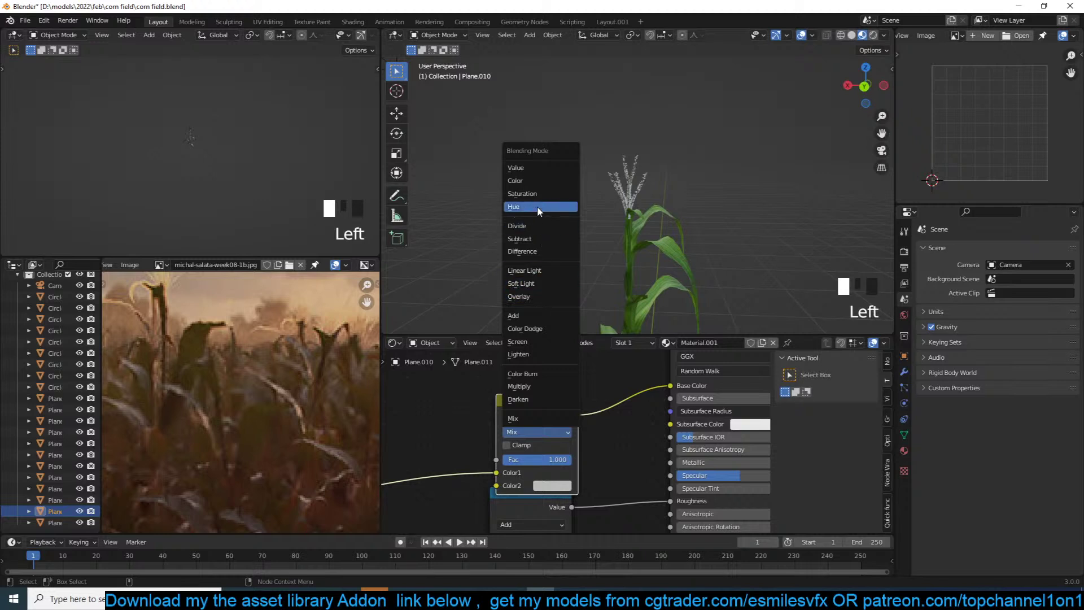
click(527, 182)
scroll(571, 222, up, 5)
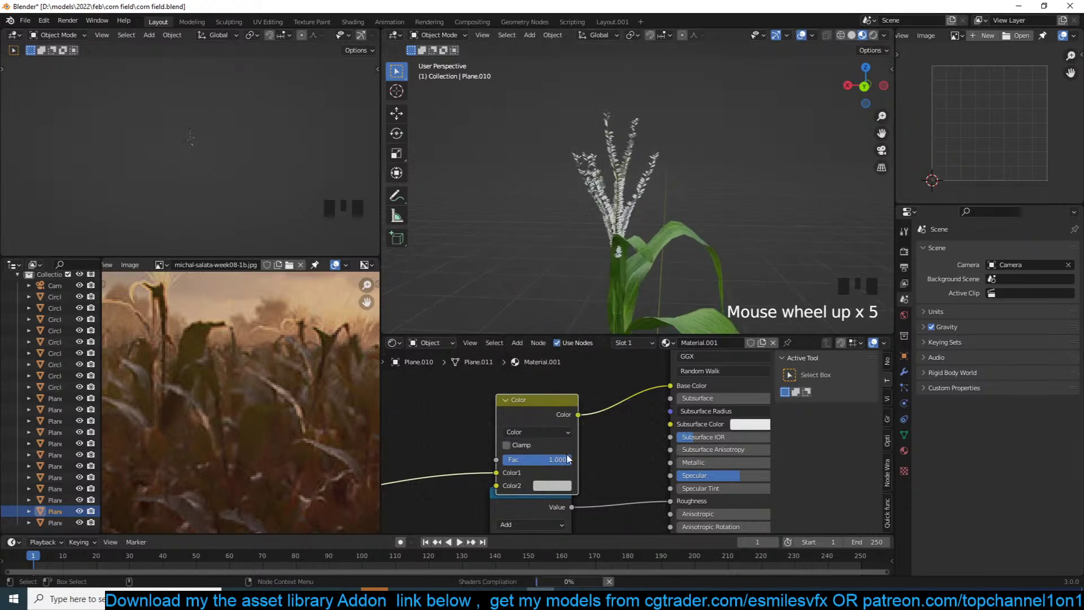
click(552, 488)
click(567, 391)
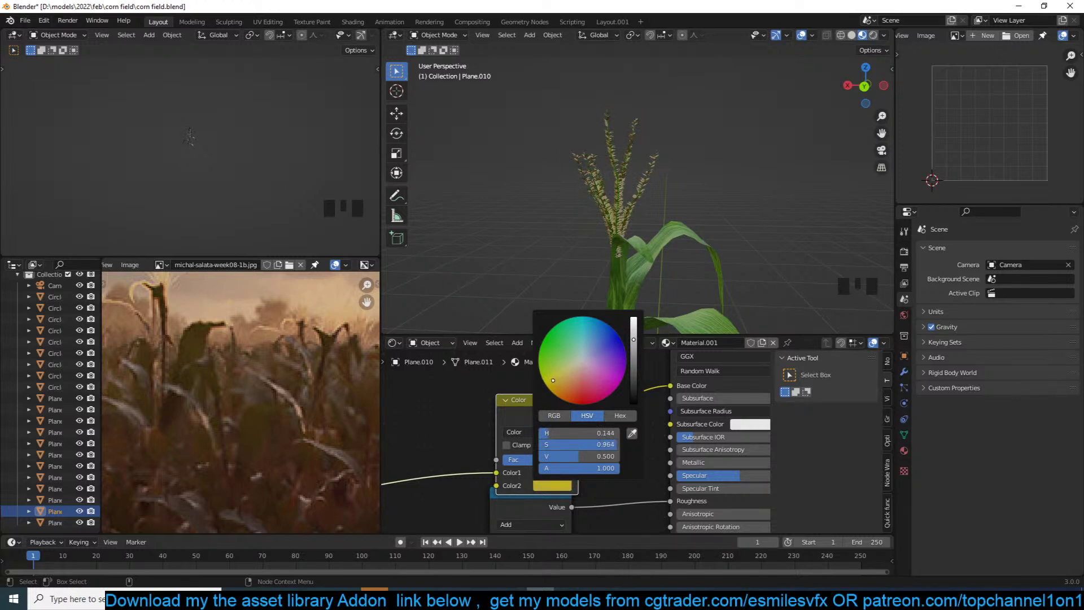
key(grave)
scroll(659, 265, down, 3)
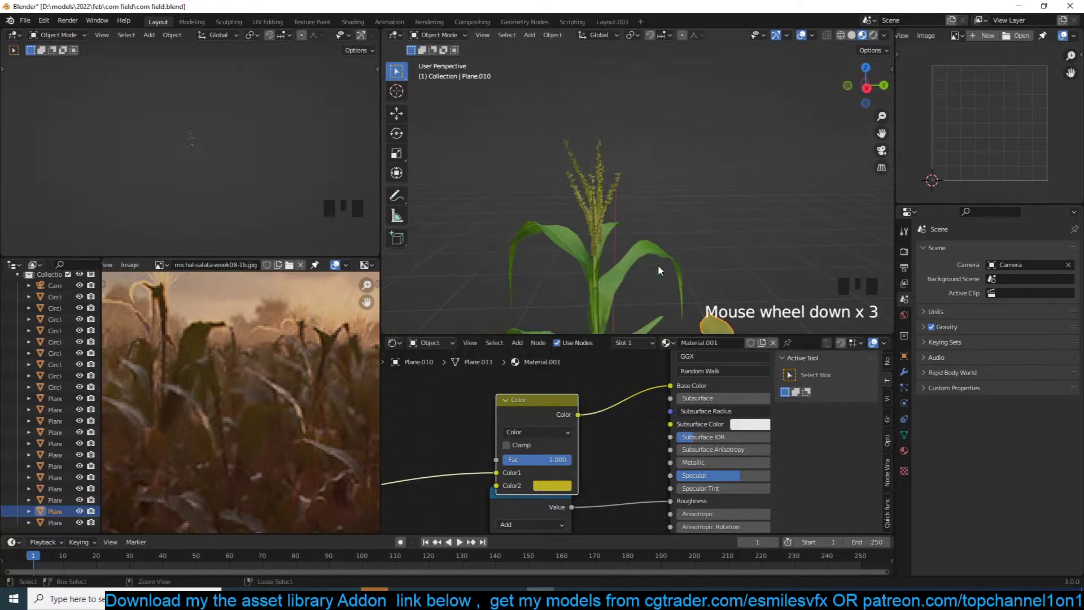
key(shift+grave)
key(alt+a)
key(shift+grave)
scroll(592, 259, up, 6)
key(shift+grave)
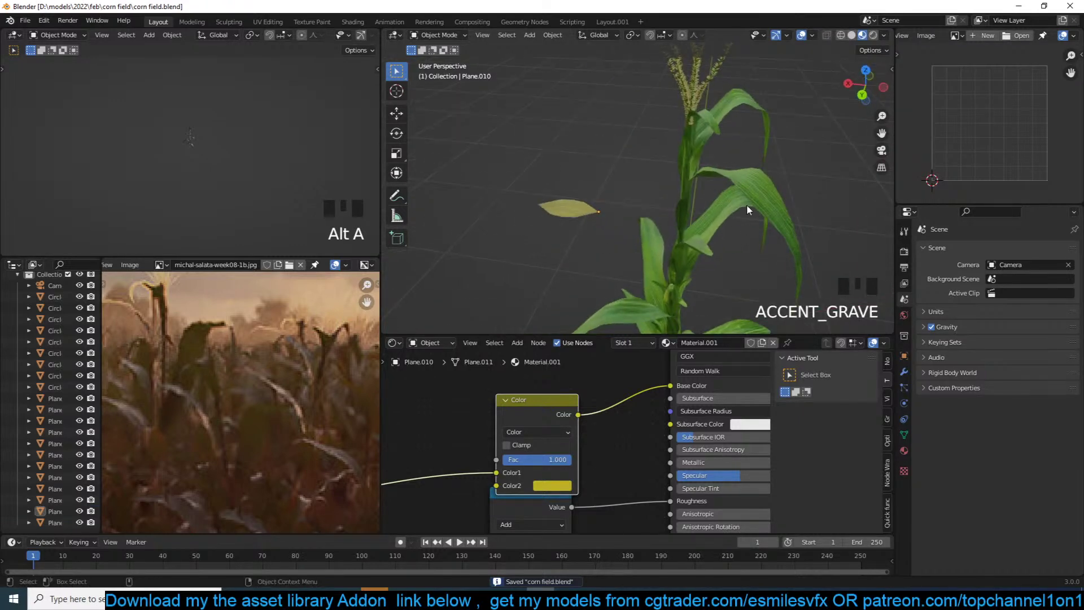
Add a Noise Texture to the material of corn leaf Plane.006 and preview it on the plant
click(749, 203)
key(Tab)
key(Tab)
scroll(549, 404, down, 3)
key(shift+a)
mouse_move(511, 393)
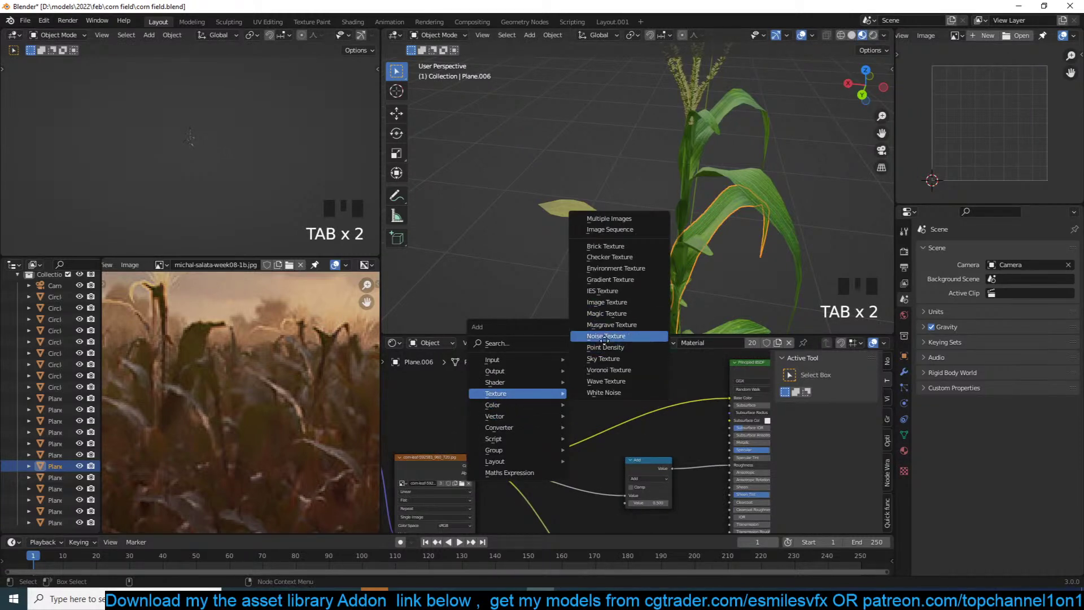
click(608, 336)
click(493, 384)
ctrl+shift+click(492, 384)
scroll(648, 234, up, 2)
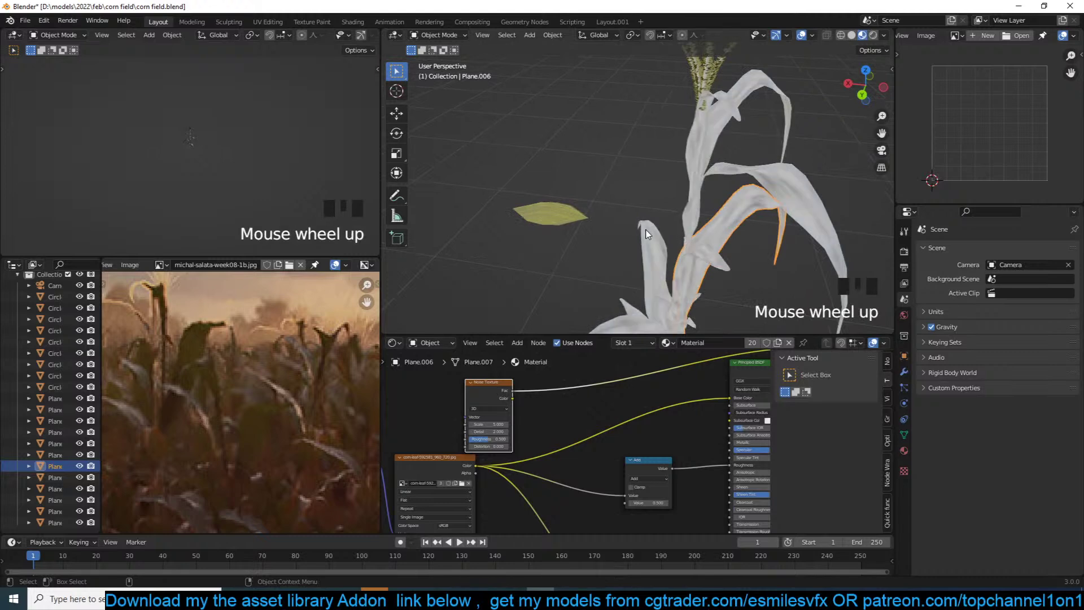
Insert a ColorRamp after the Noise Texture and move its black stop to 0.305
key(grave)
middle_drag(701, 238, 625, 233)
middle_drag(562, 411, 632, 430)
drag(565, 411, 480, 390)
key(shift+a)
mouse_move(532, 437)
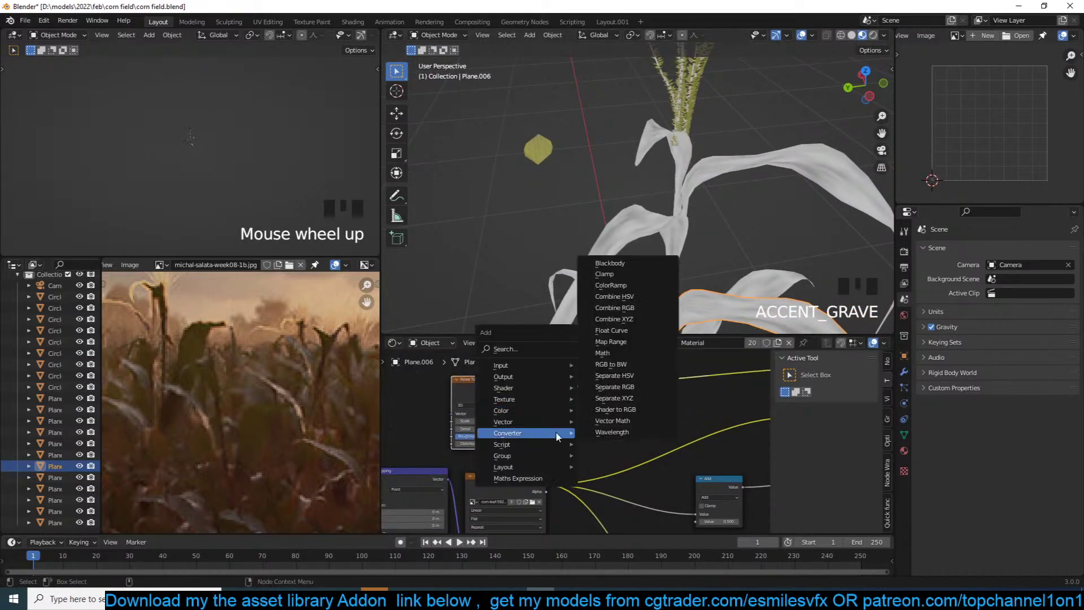
click(632, 285)
click(601, 397)
drag(578, 394, 602, 394)
scroll(686, 236, down, 3)
middle_drag(685, 231, 670, 204)
Add a MixRGB node with the image texture as Color1 and the ColorRamp driving its factor
middle_drag(677, 393, 581, 408)
scroll(636, 411, down, 3)
ctrl+shift+right_drag(456, 473, 520, 415)
scroll(581, 440, up, 3)
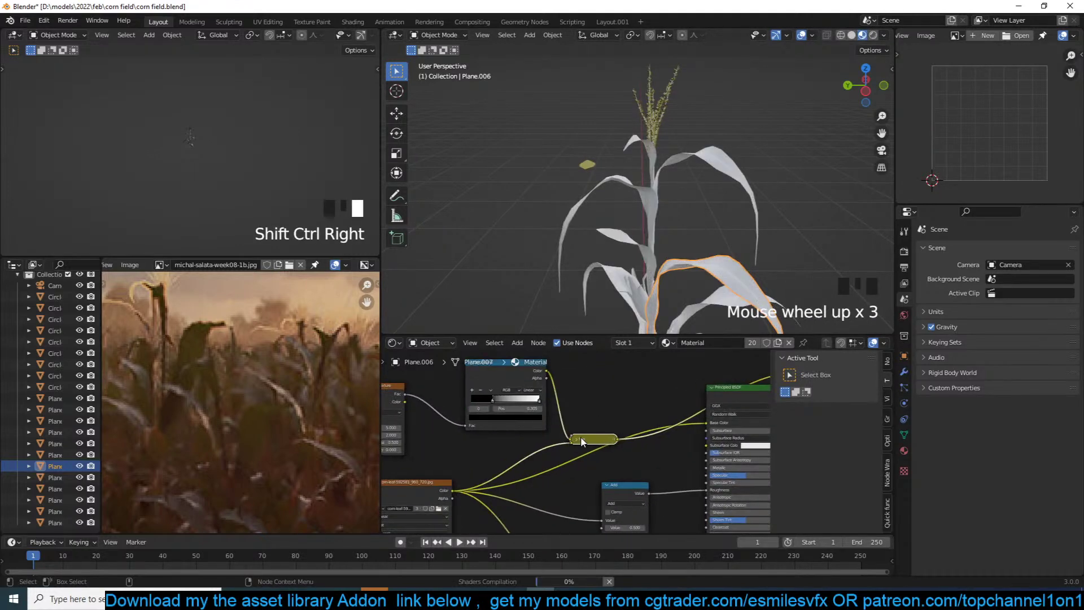
click(577, 439)
drag(593, 439, 597, 393)
scroll(617, 367, up, 5)
middle_drag(632, 393, 602, 438)
Set the mix node to Overlay and its Color2 to orange (H 0.050, S 1.000, V 0.500)
click(599, 405)
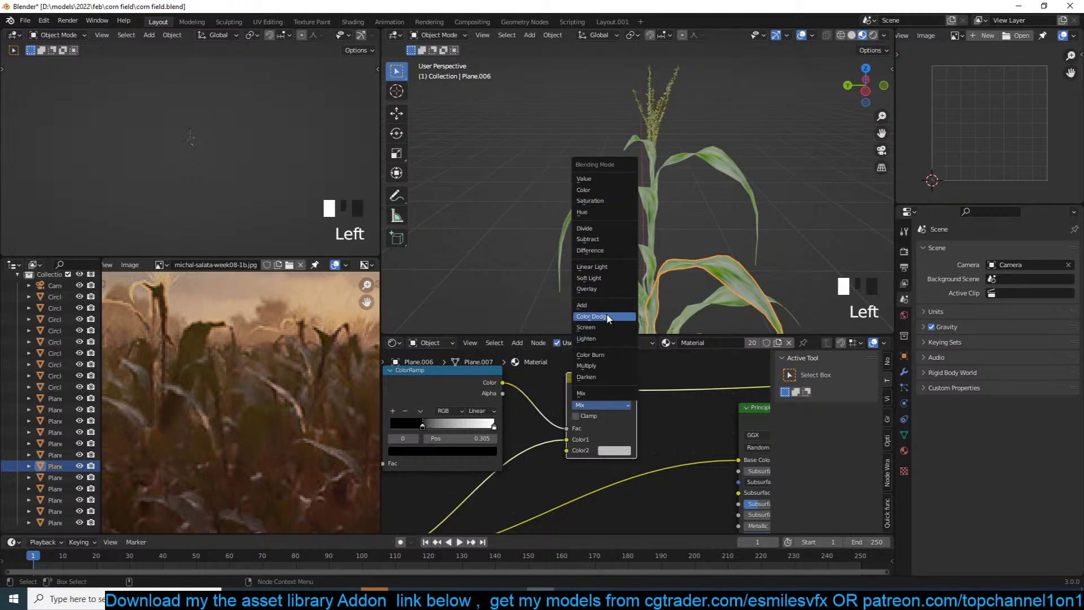
click(608, 291)
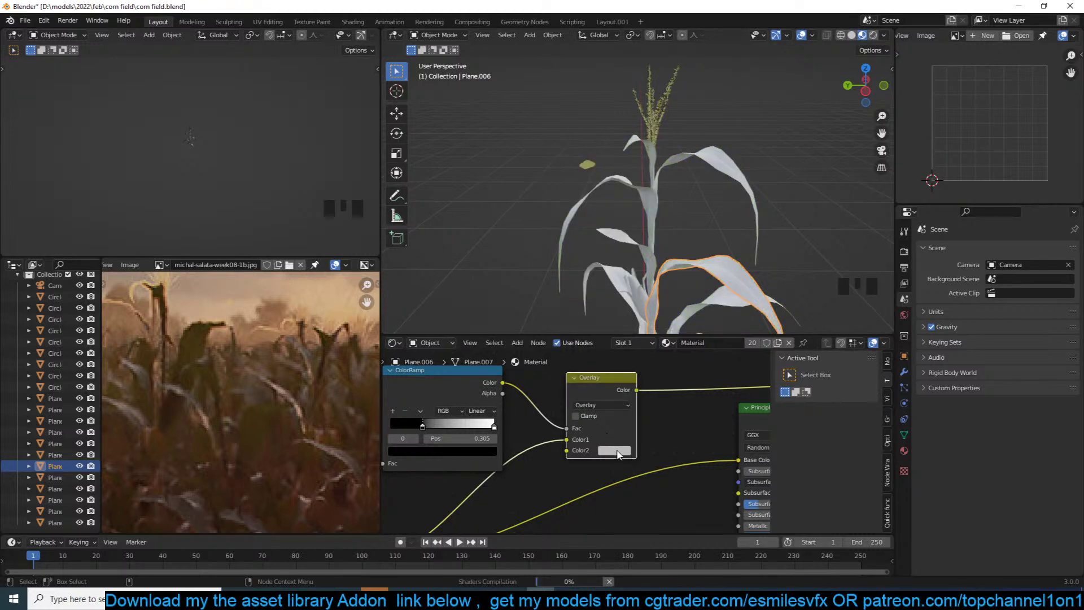
click(617, 452)
drag(645, 351, 623, 367)
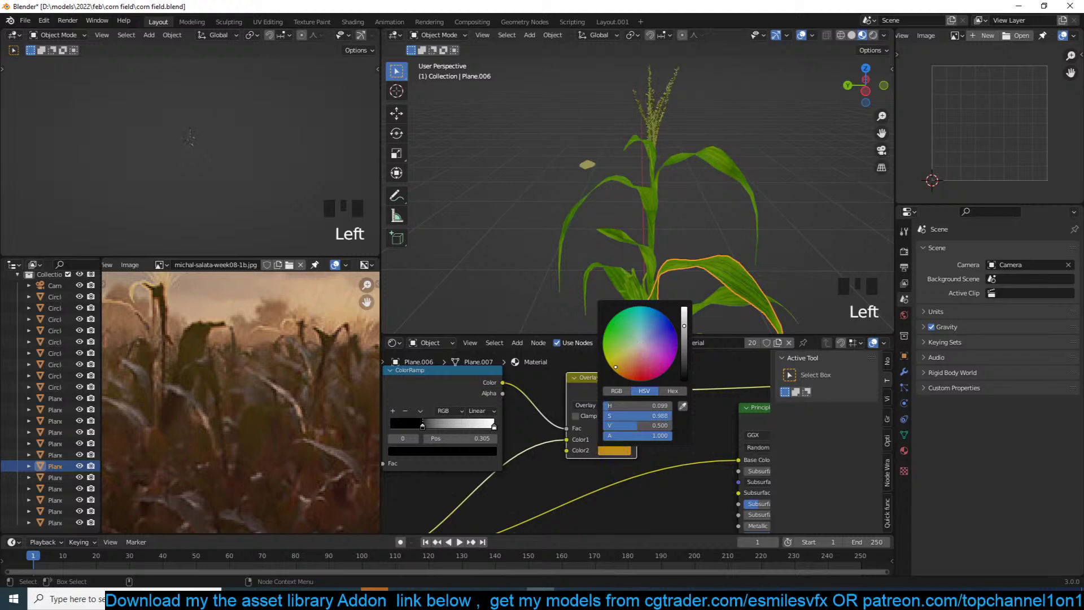
Connect the Overlay node to the Principled BSDF Base Color and send the shader back to the material output
middle_drag(643, 429, 549, 438)
middle_drag(596, 242, 705, 361)
drag(541, 399, 649, 464)
ctrl+shift+click(686, 416)
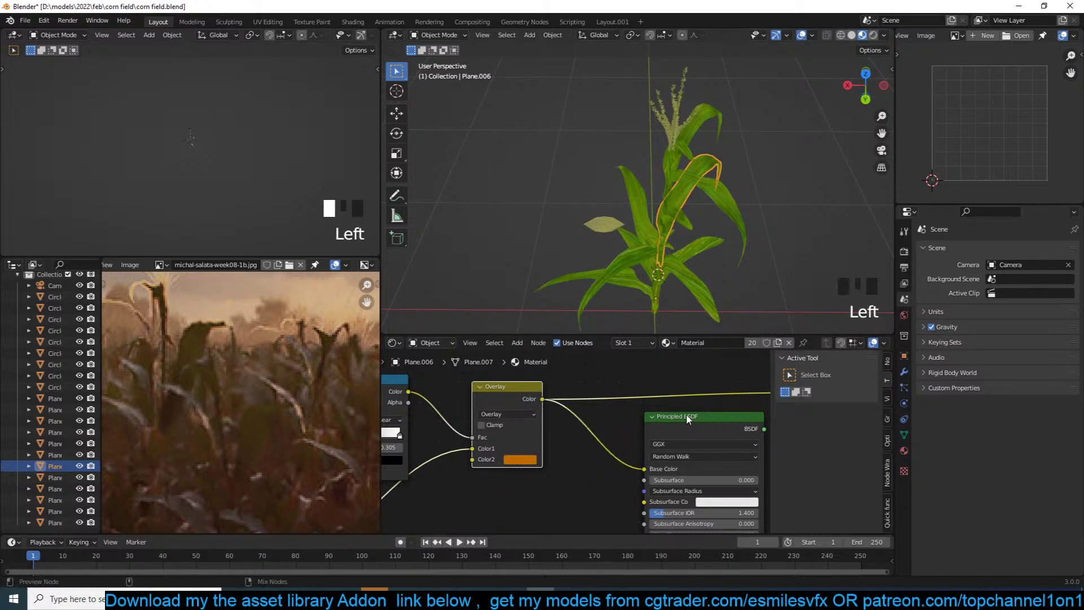
scroll(678, 233, up, 2)
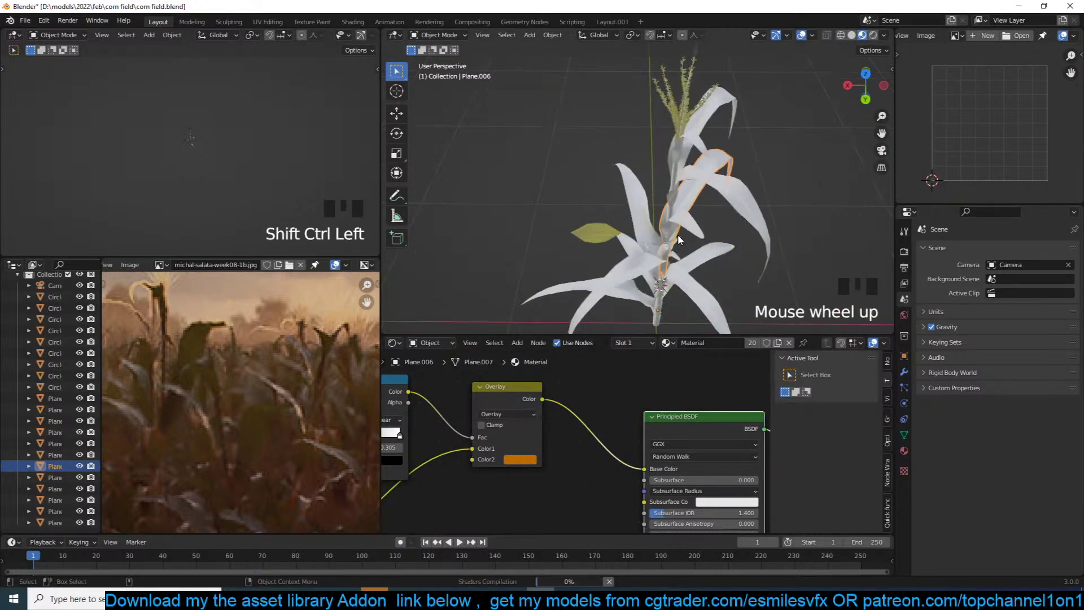
scroll(697, 228, up, 1)
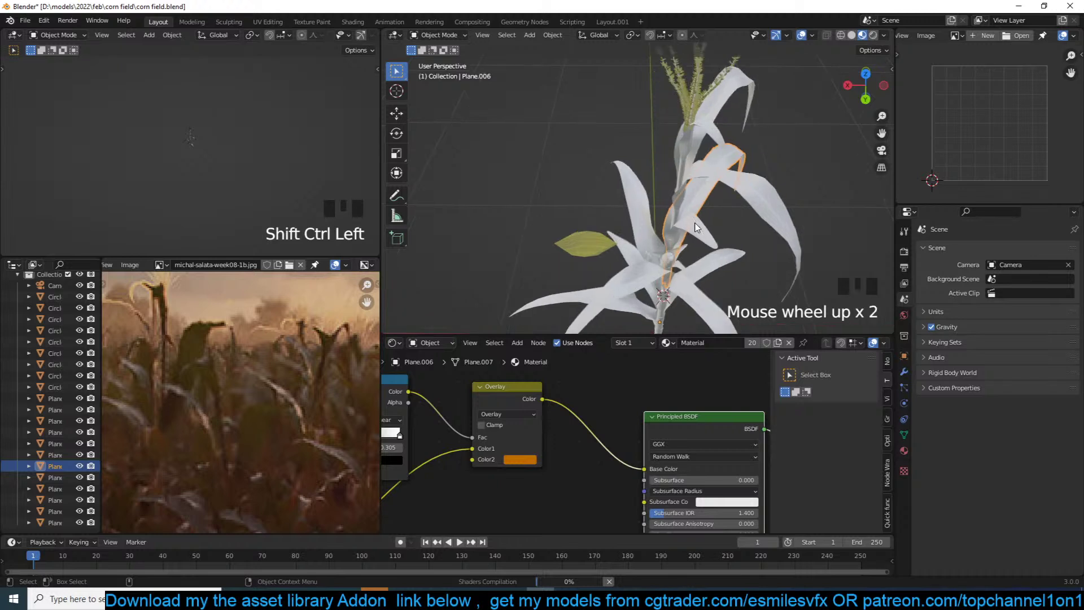
scroll(698, 239, up, 1)
Change the Overlay node's Color2 to red-orange (H 0.011, S 1.000, V 0.500)
key(alt+a)
key(grave)
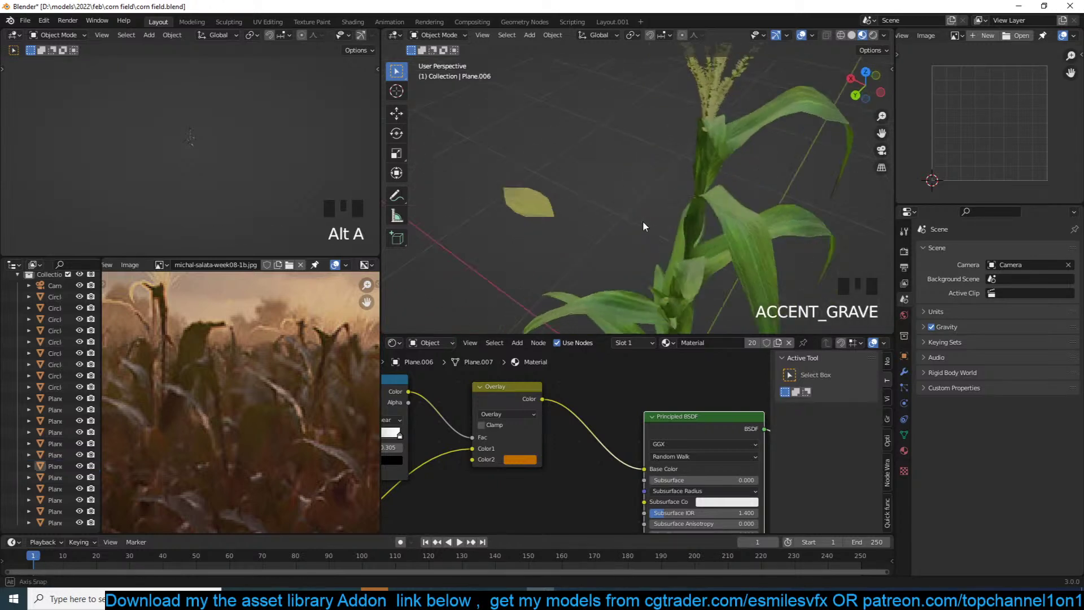
click(519, 460)
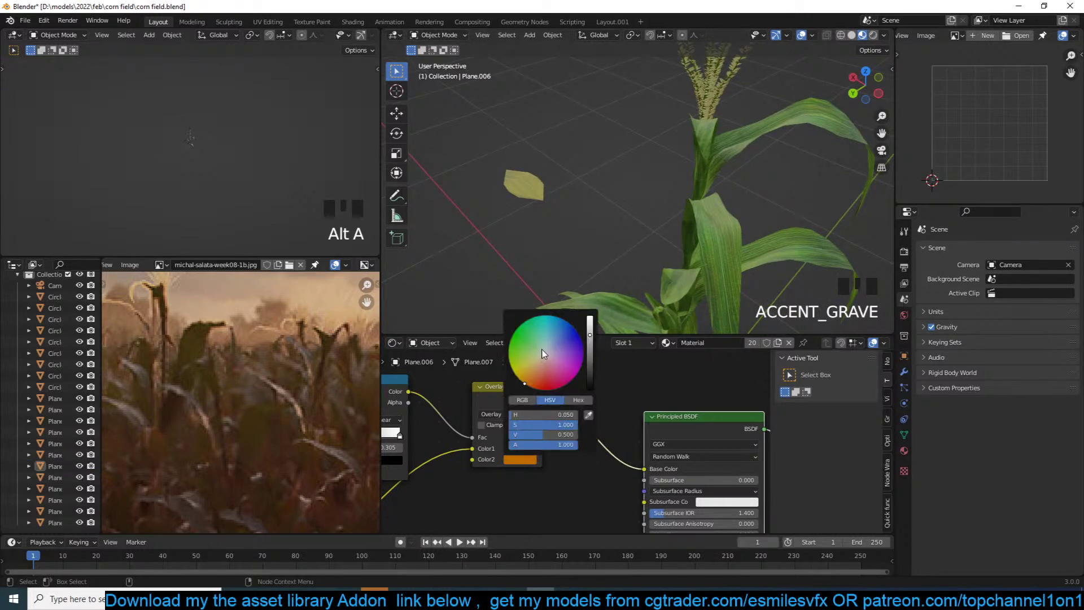
click(518, 377)
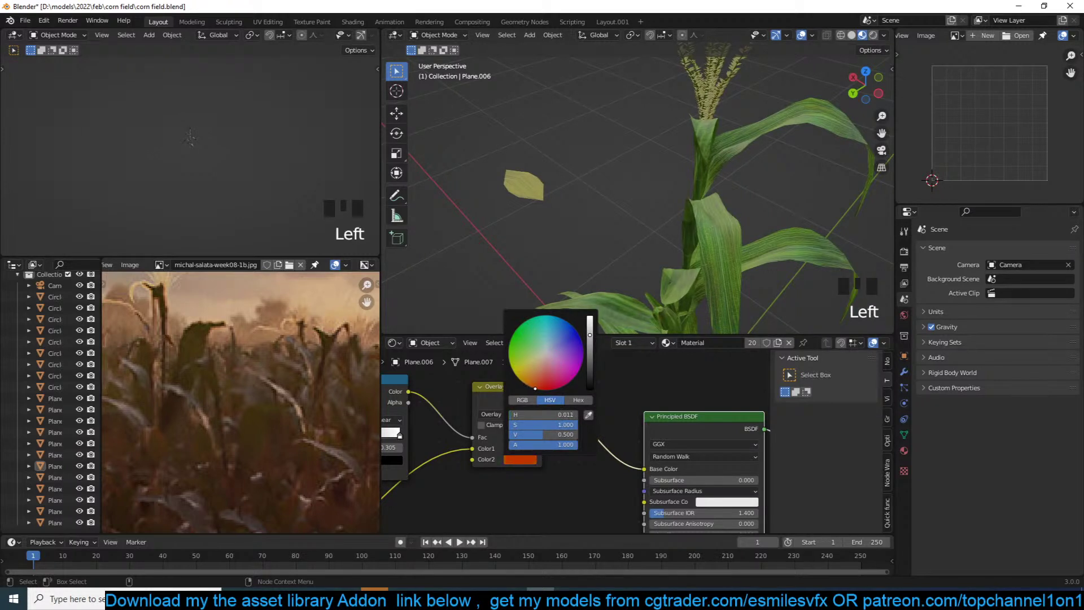
Move the ColorRamp's black stop to the start of the gradient and its white stop to 0.868
middle_drag(556, 462, 654, 418)
middle_drag(503, 418, 543, 415)
drag(463, 390, 431, 388)
drag(537, 389, 504, 390)
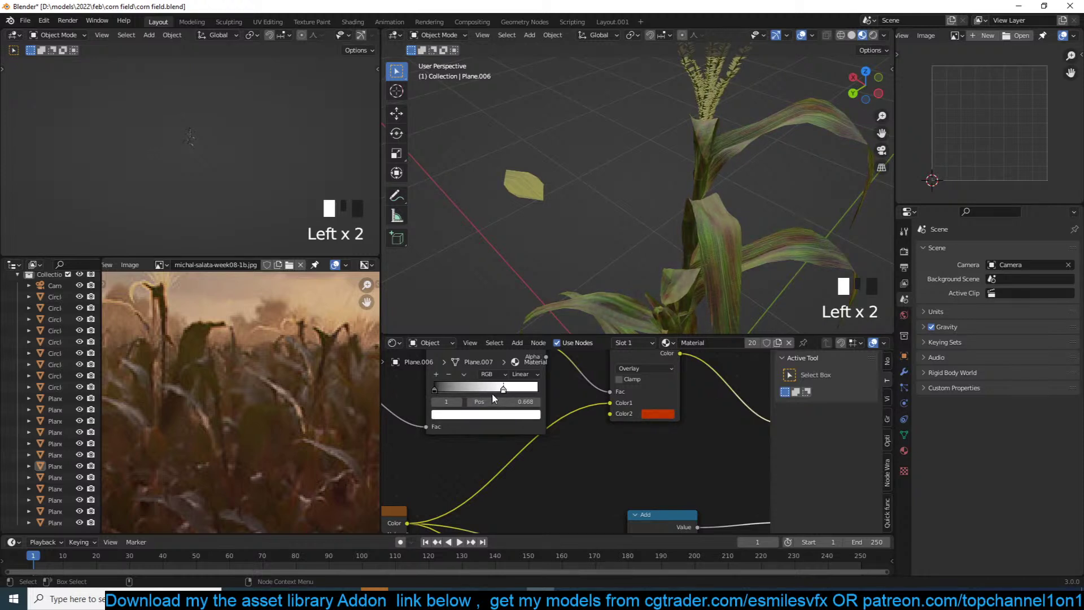
middle_drag(619, 259, 771, 263)
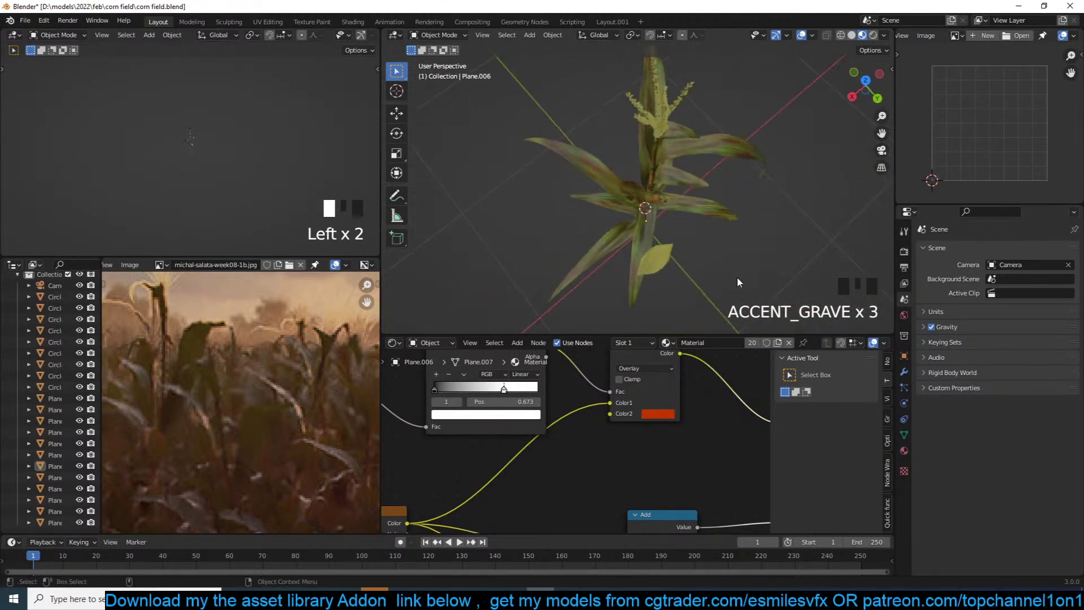
drag(505, 389, 518, 389)
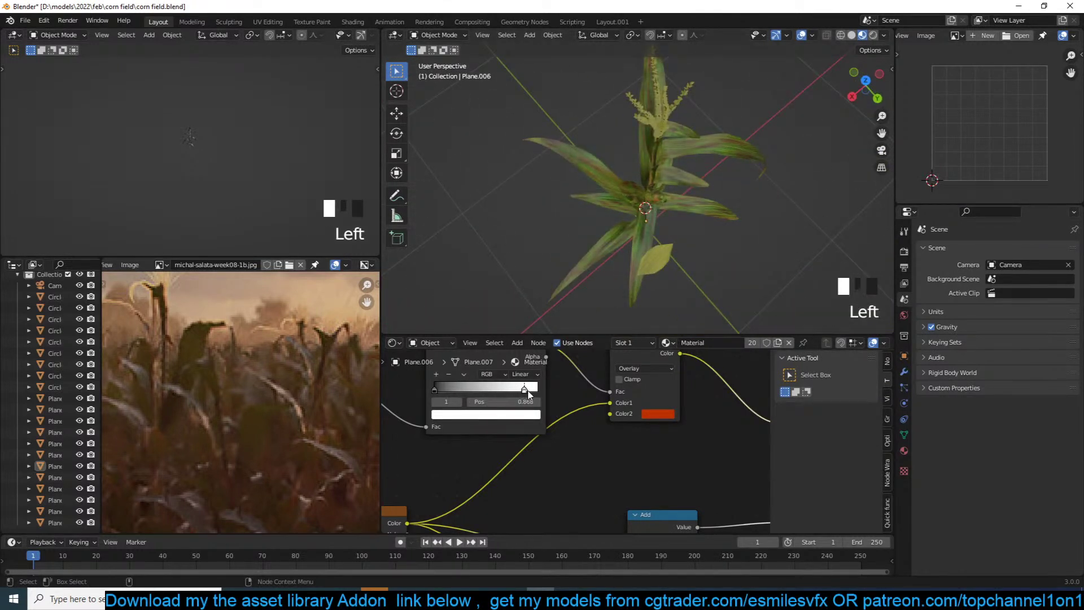
Reroute the ColorRamp colour output from the Overlay node's factor to Color2 and set the factor to 1.000
middle_drag(591, 385, 625, 447)
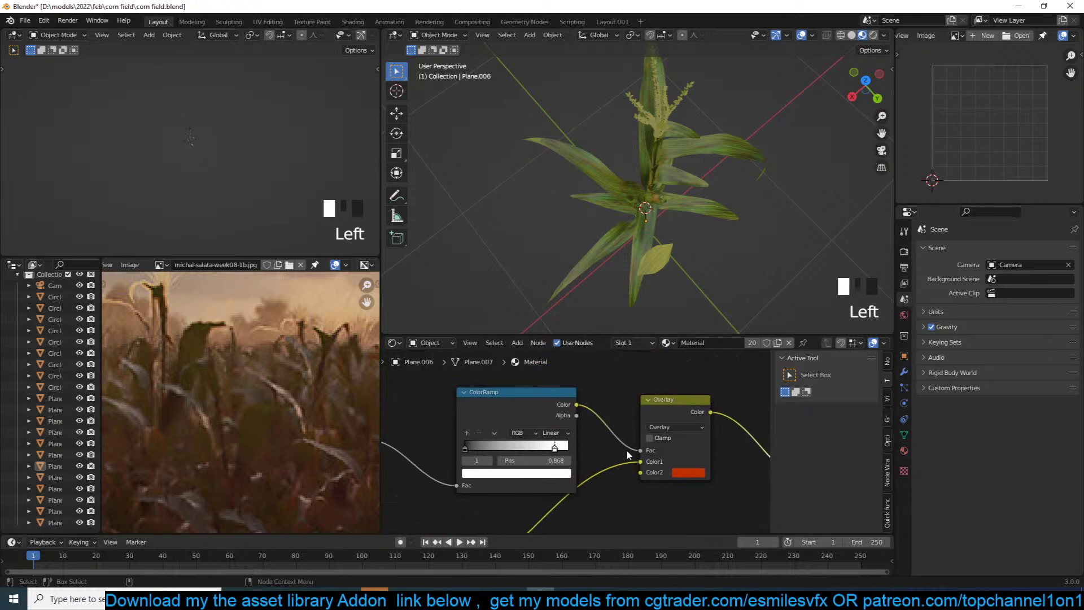
drag(640, 451, 641, 473)
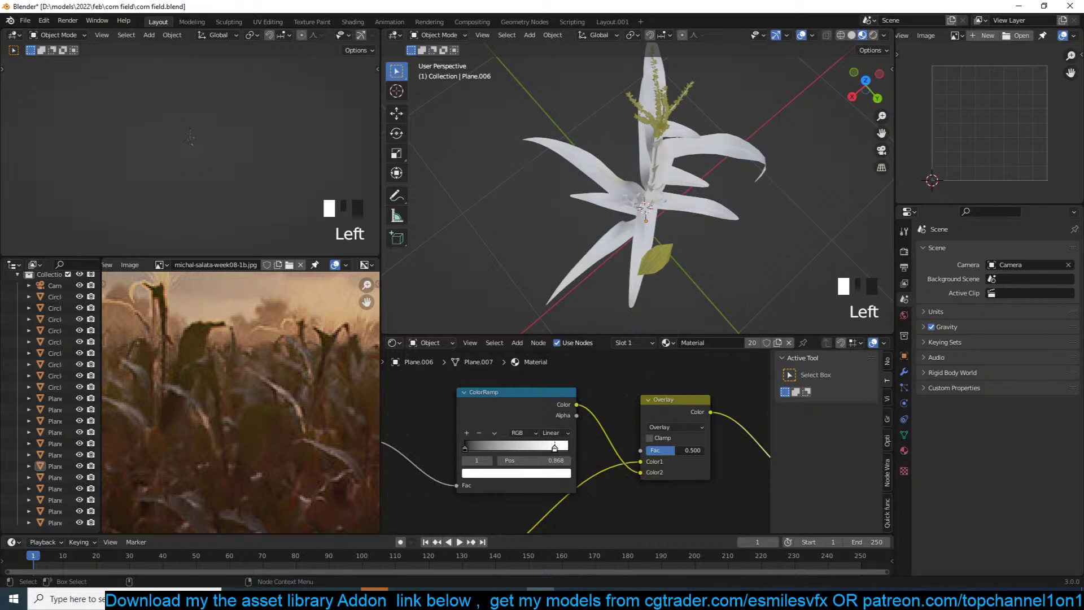
drag(678, 450, 706, 450)
scroll(619, 438, up, 3)
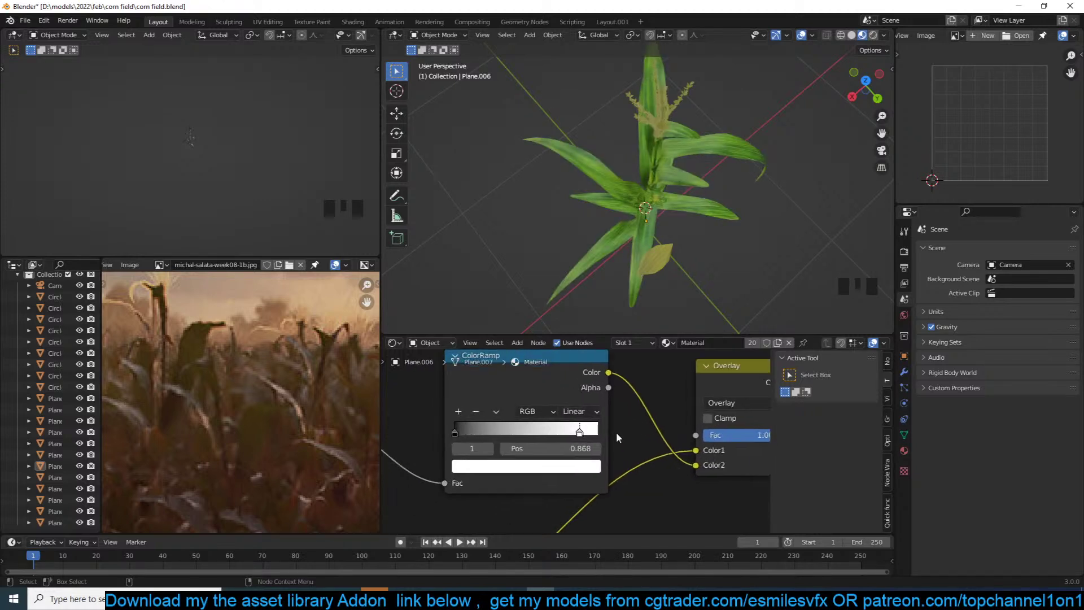
Colour the ColorRamp's 0.868 stop orange and add two more stops at 0.434 and 0.217
click(585, 436)
click(581, 466)
drag(509, 312, 488, 365)
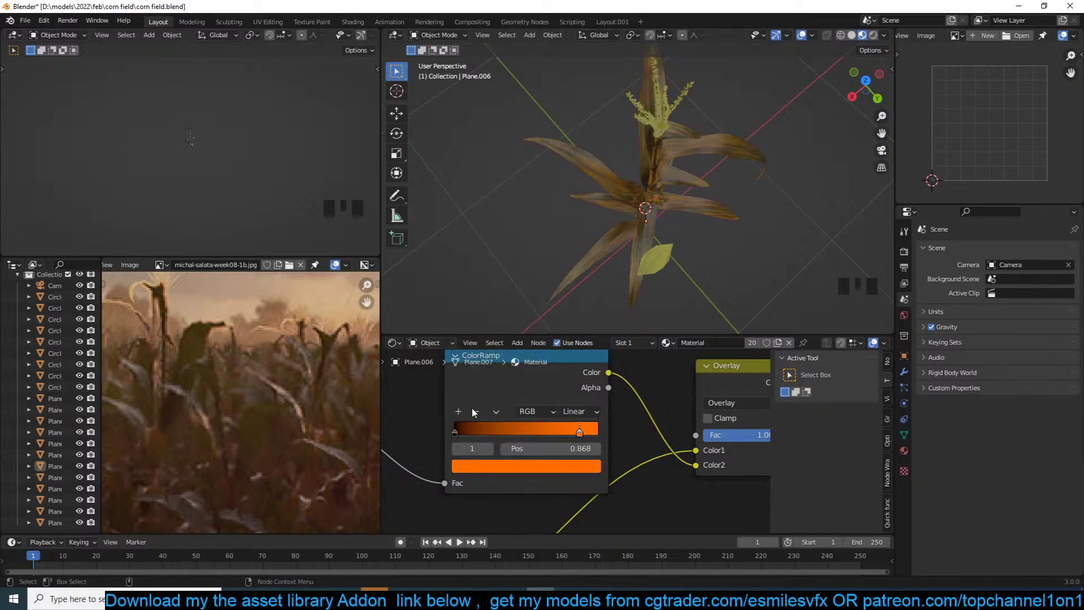
click(458, 412)
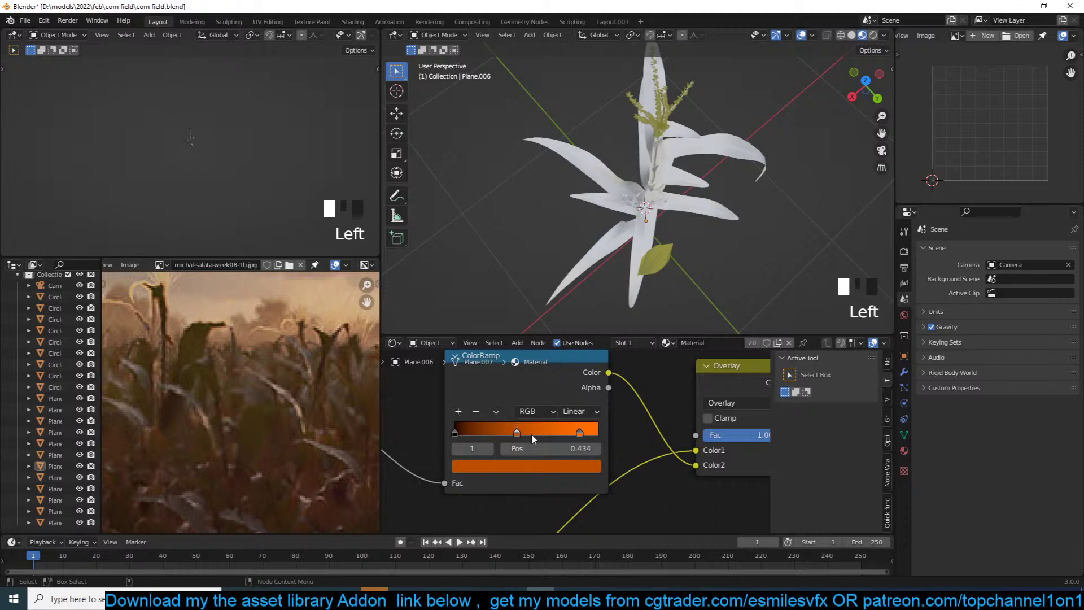
click(458, 411)
click(542, 371)
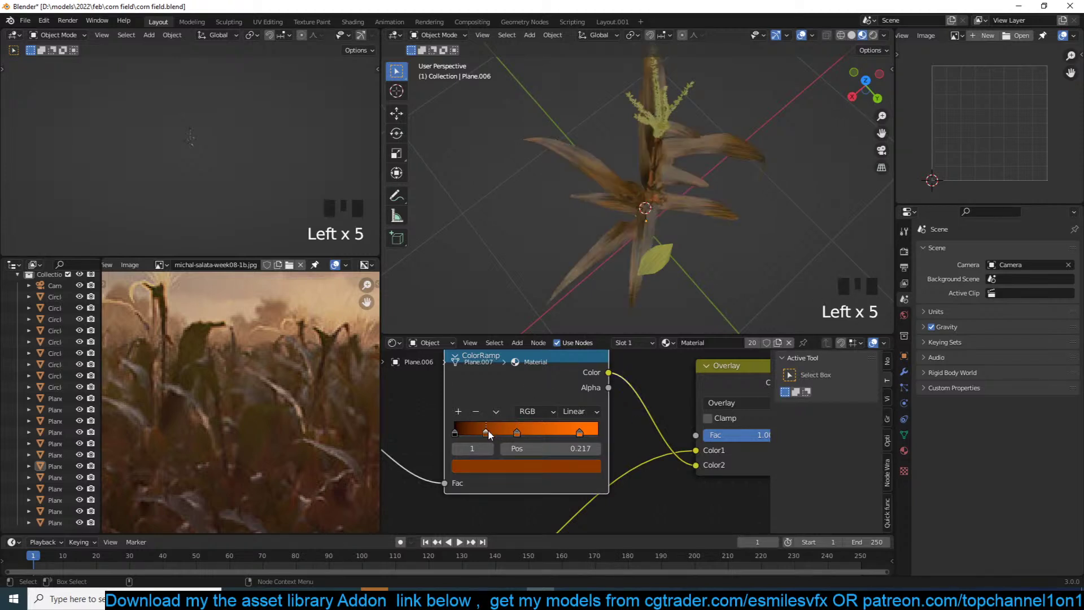
Colour the ColorRamp's first stop white and its last stop yellow
click(455, 433)
click(507, 463)
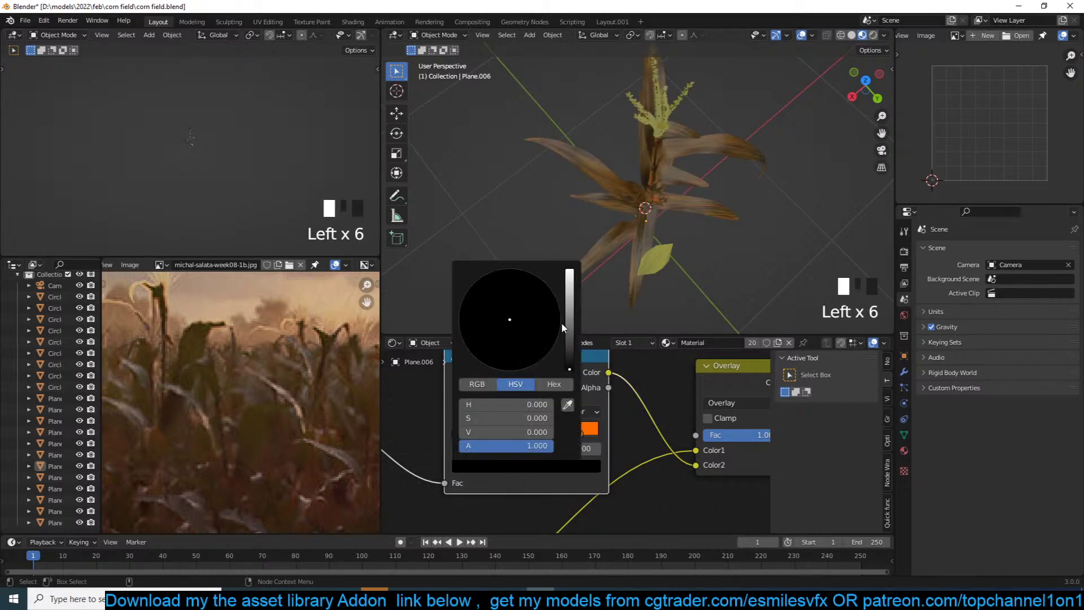
drag(569, 284, 569, 269)
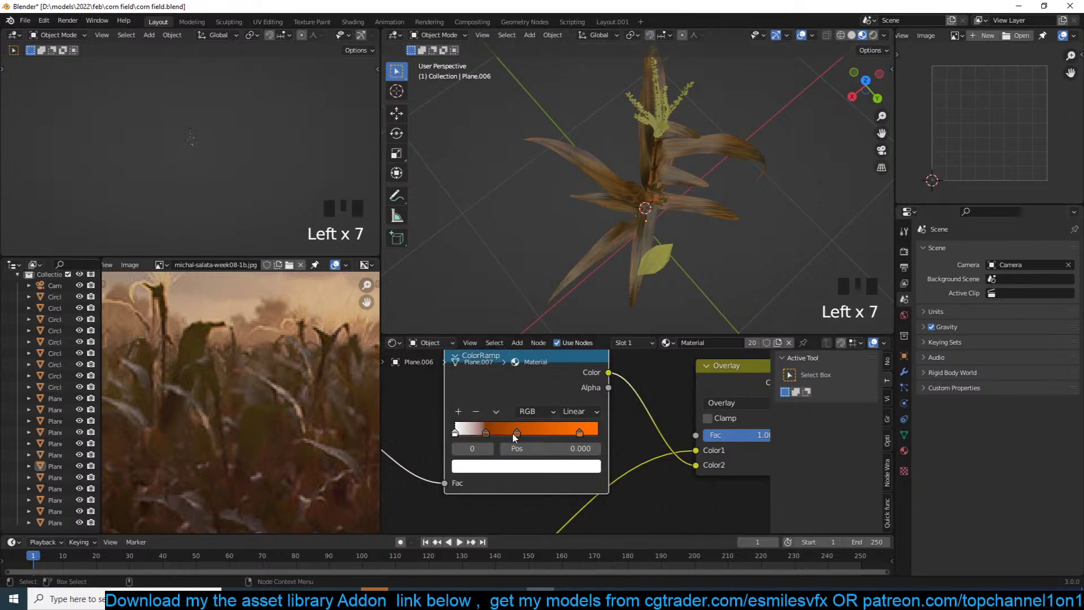
click(579, 431)
click(526, 465)
drag(502, 321, 472, 349)
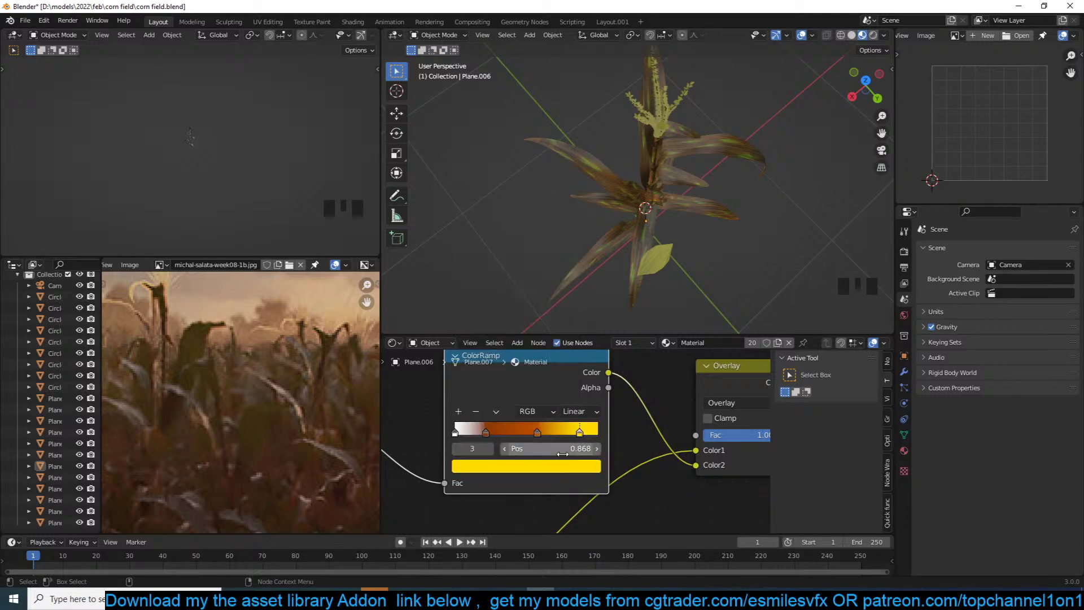
Recolour the ColorRamp's third stop from the start to a pale, desaturated pink
click(537, 433)
click(538, 472)
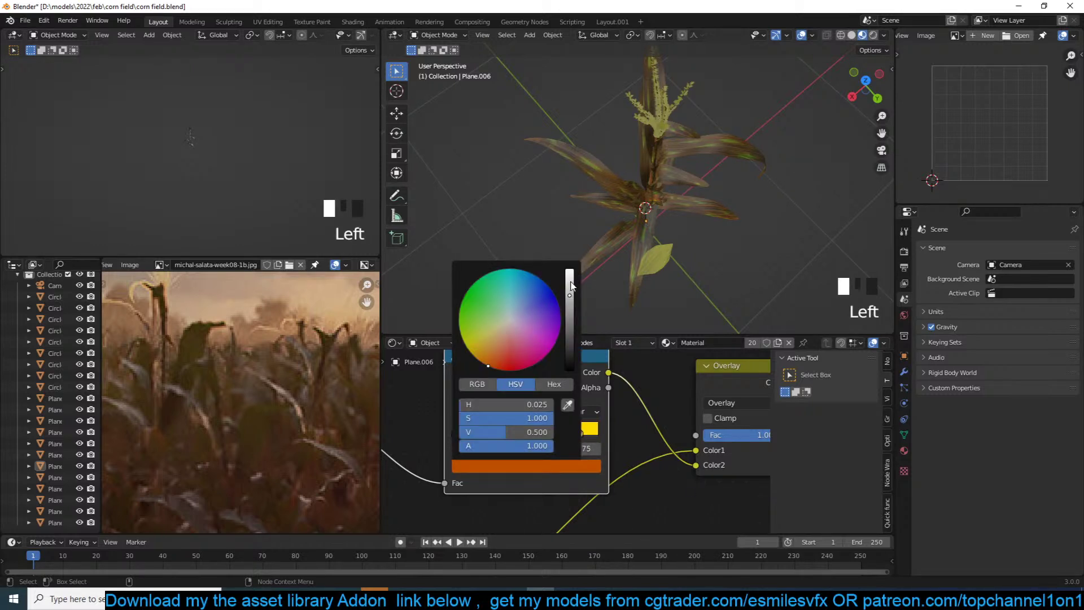
drag(572, 288, 569, 271)
mouse_move(498, 328)
mouse_down()
mouse_move(476, 358)
mouse_move(470, 350)
mouse_move(494, 368)
mouse_move(510, 329)
mouse_up()
Colour the ColorRamp's 0.217 stop olive green (H 0.222, S 1.000, V 0.250) and save the file
drag(571, 302, 462, 337)
click(486, 433)
click(514, 469)
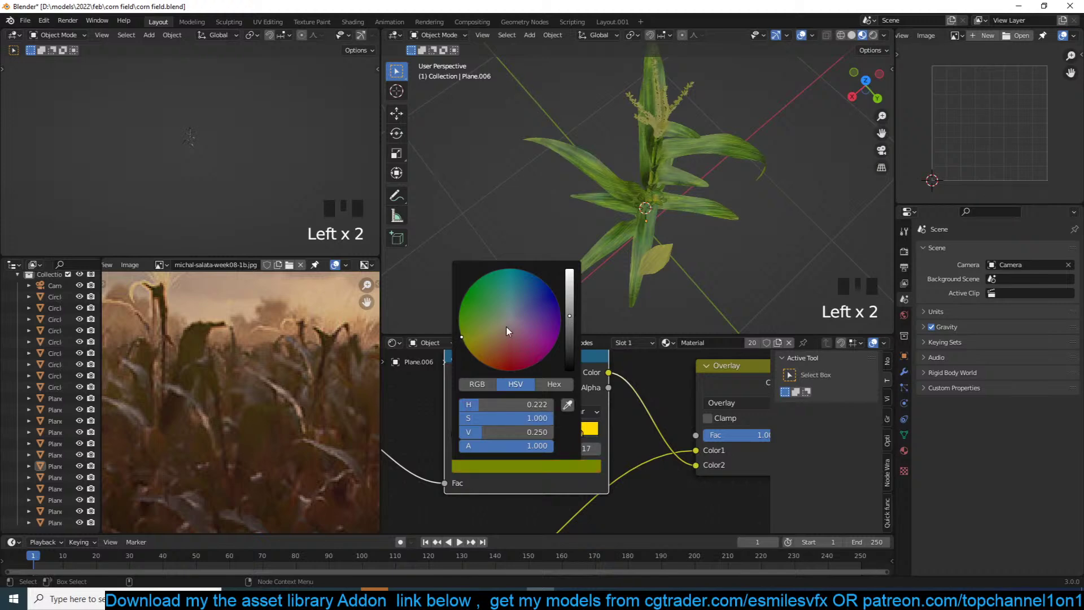
key(grave)
key(grave)
key(grave)
key(grave)
key(grave)
key(ctrl+s)
scroll(662, 263, down, 1)
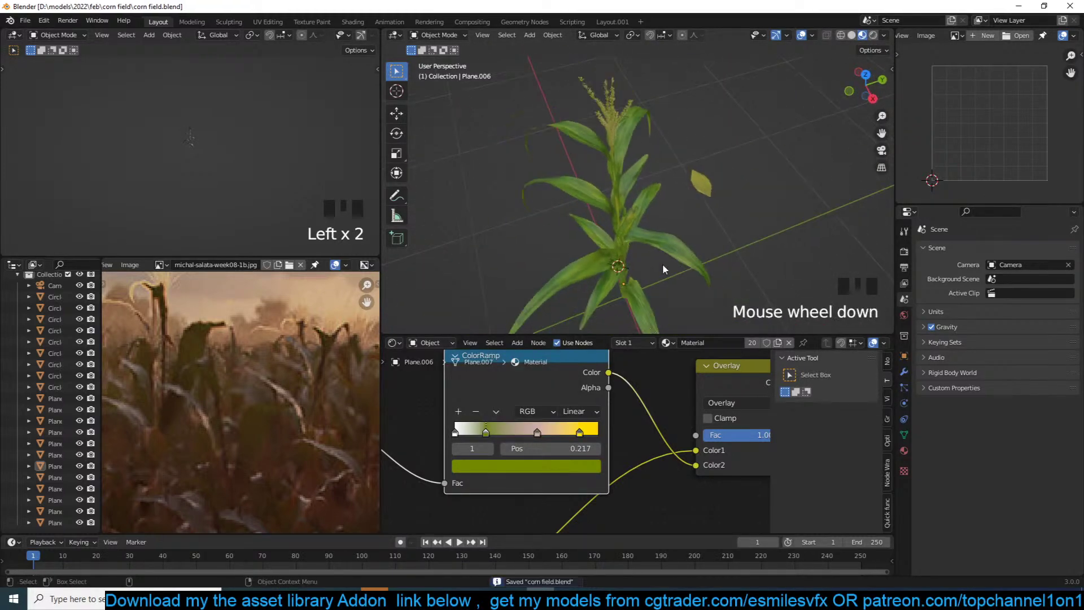
Set the Overlay node's factor to 0.842
scroll(644, 437, up, 2)
mouse_move(734, 439)
mouse_down()
mouse_move(631, 439)
mouse_move(729, 439)
mouse_move(717, 438)
mouse_up()
scroll(755, 264, down, 2)
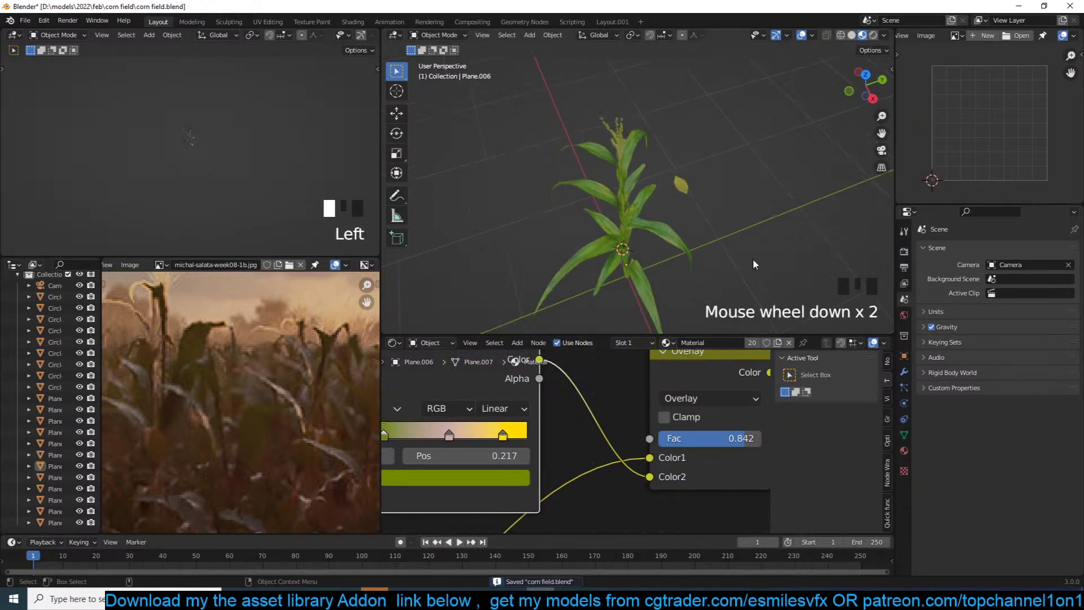
key(grave)
Remove the olive green stop from the ColorRamp, check the plant from several angles and save the file
middle_drag(389, 446, 441, 442)
drag(436, 433, 428, 432)
click(424, 406)
key(grave)
scroll(640, 277, up, 4)
key(grave)
scroll(530, 228, down, 2)
key(grave)
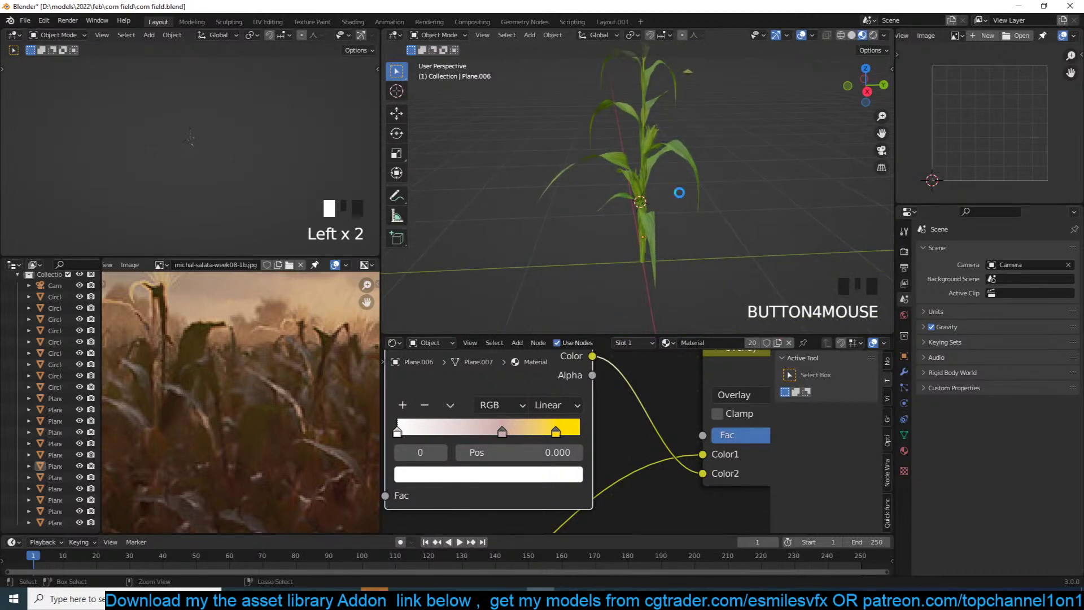
key(ctrl+s)
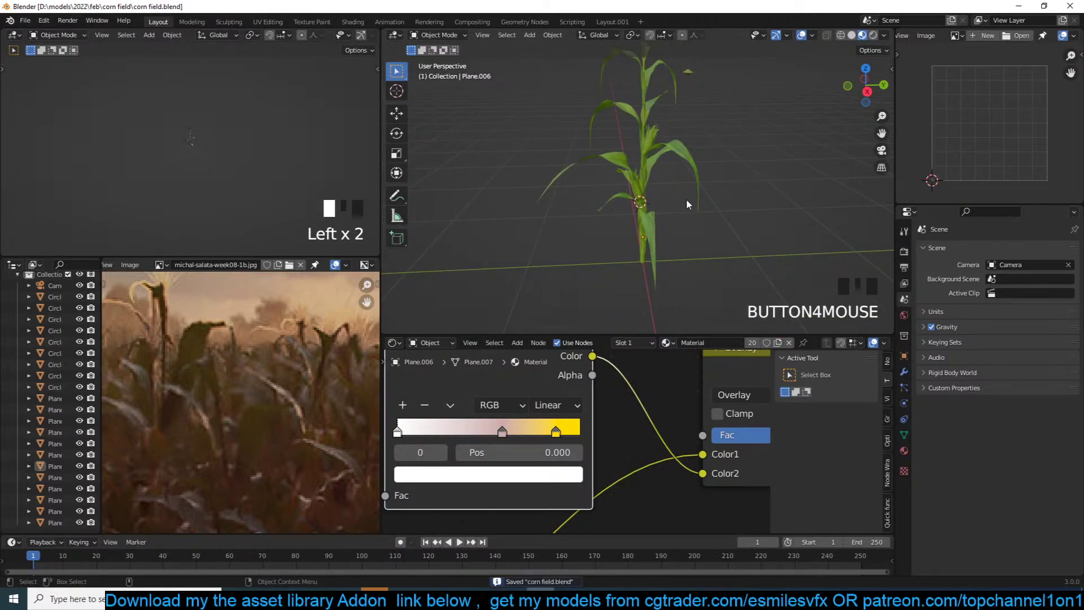
Add a Translucent BSDF above the Principled BSDF, combine the two with a Mix Shader and save the file
scroll(686, 199, down, 2)
key(grave)
scroll(669, 182, up, 1)
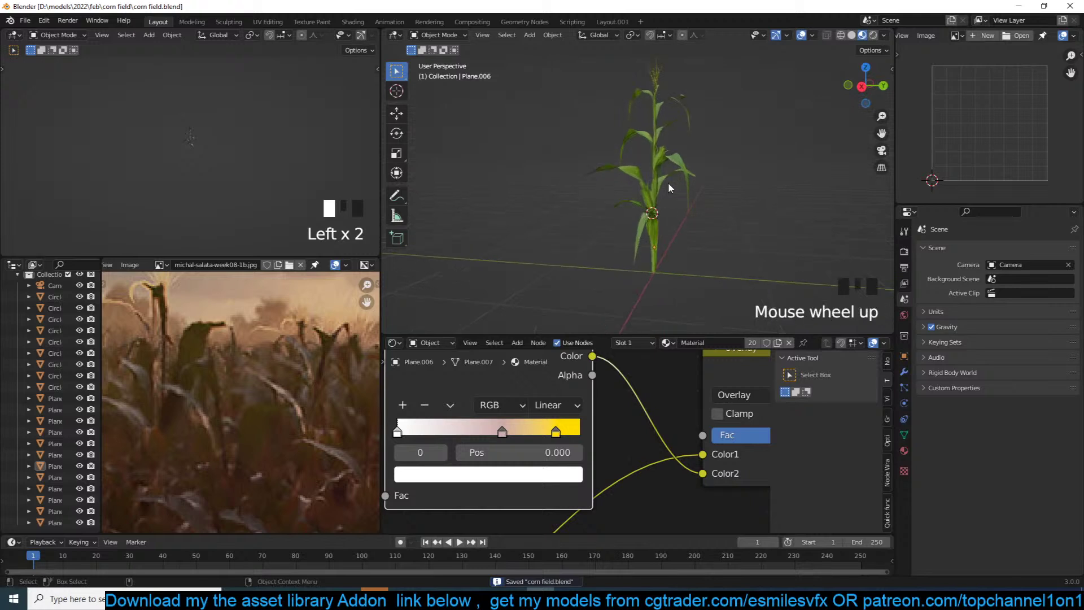
scroll(577, 438, down, 7)
middle_drag(661, 384, 511, 391)
middle_drag(606, 416, 496, 424)
scroll(496, 425, down, 2)
key(shift+a)
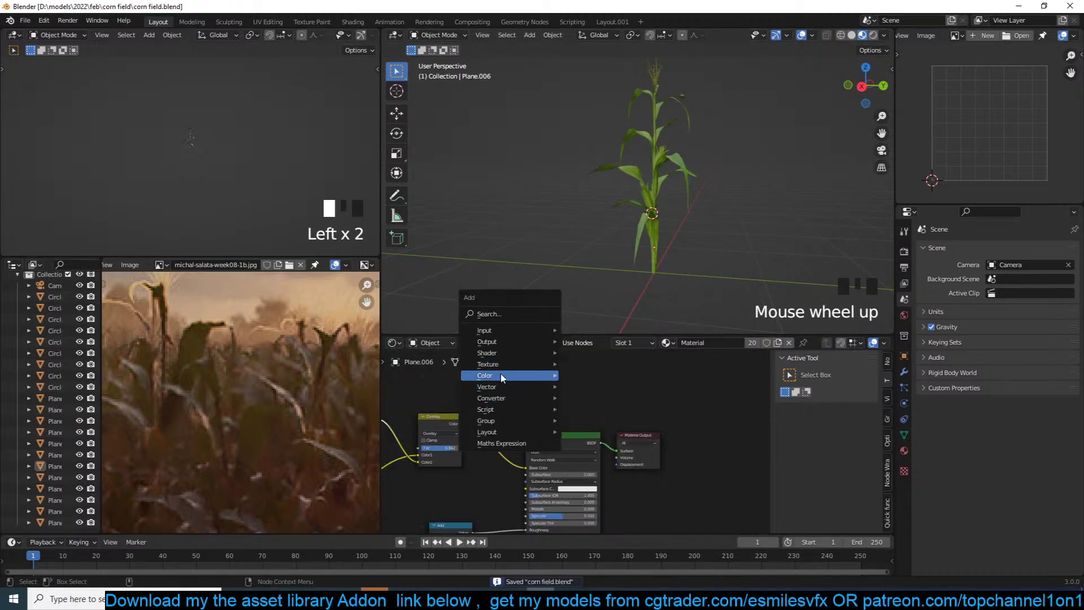
mouse_move(491, 353)
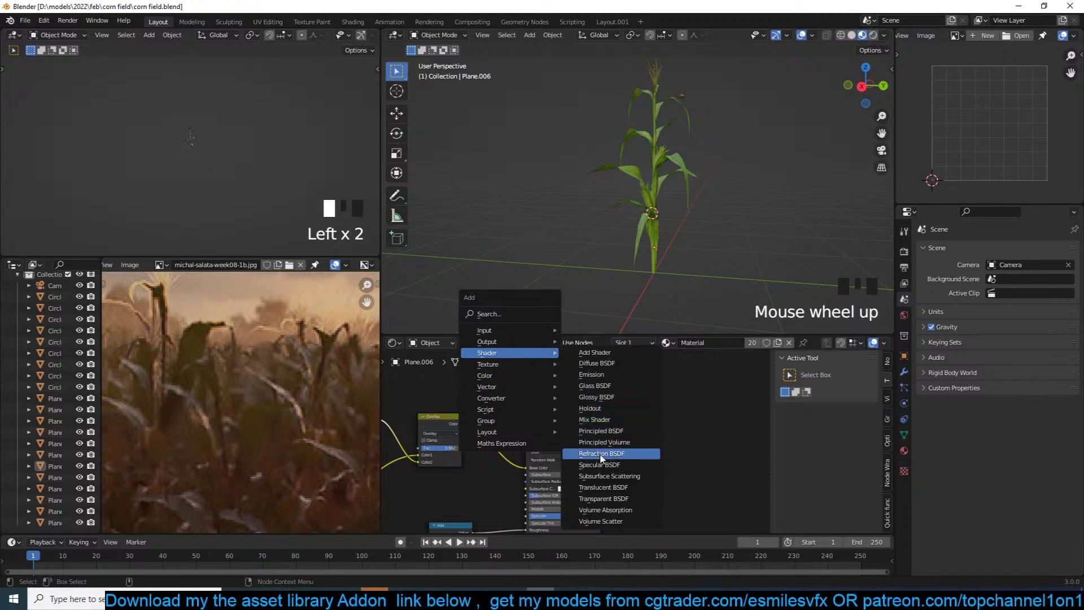
click(603, 487)
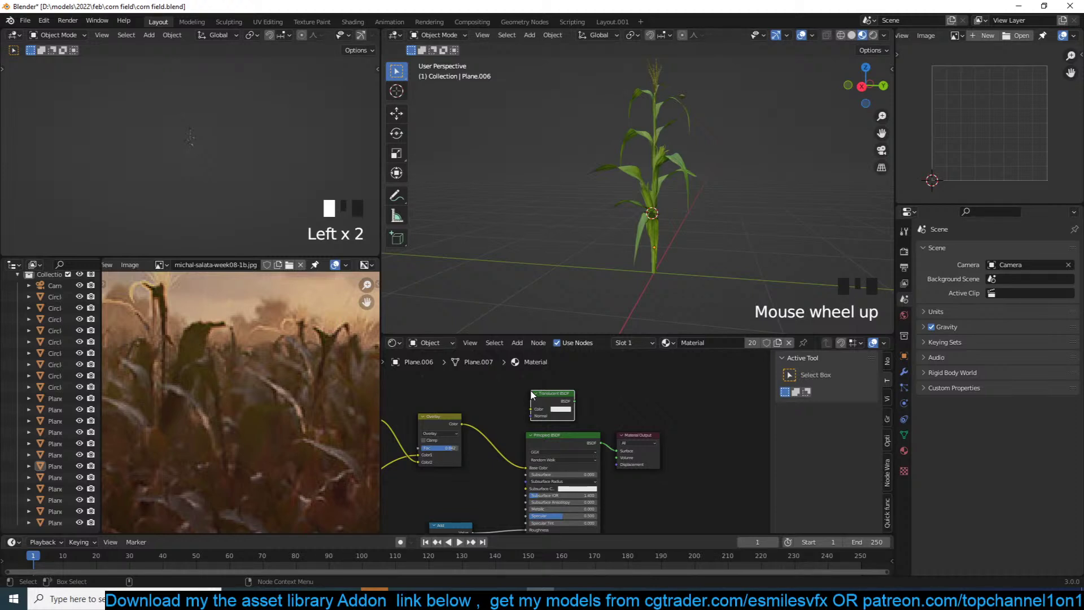
ctrl+shift+right_drag(558, 443, 561, 423)
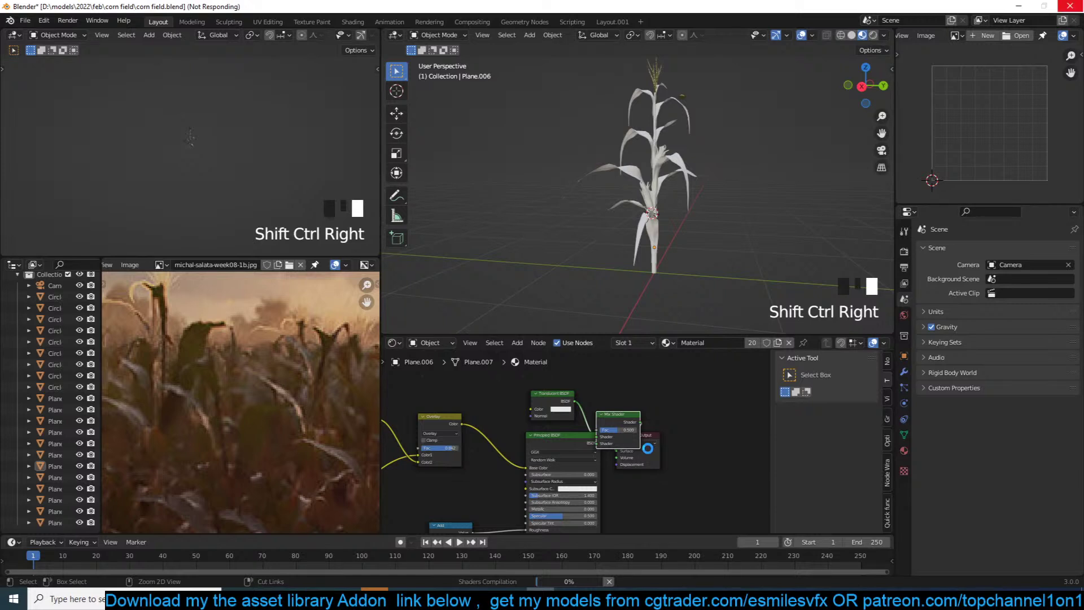
key(ctrl+s)
Spread out the shader nodes and move the Translucent BSDF link to the Mix Shader's second shader input
scroll(649, 449, up, 4)
scroll(531, 445, up, 2)
middle_drag(531, 446, 592, 462)
middle_drag(755, 474, 601, 489)
drag(601, 489, 702, 431)
drag(530, 436, 594, 408)
middle_drag(581, 430, 601, 433)
drag(599, 439, 598, 451)
Connect the Overlay node's colour output to the Translucent BSDF Color
middle_drag(515, 476, 624, 475)
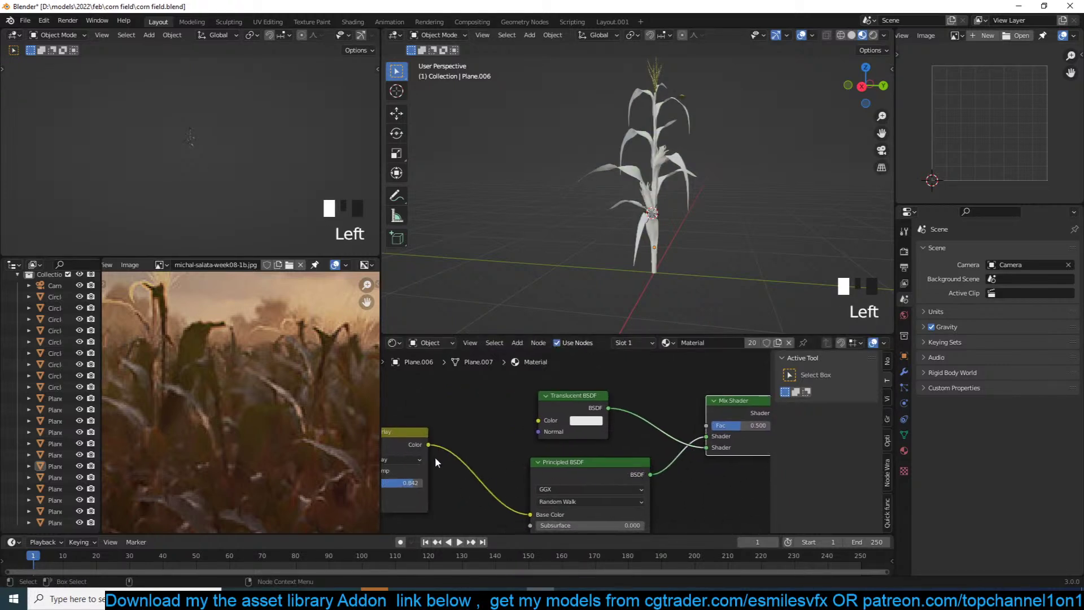
drag(429, 446, 540, 422)
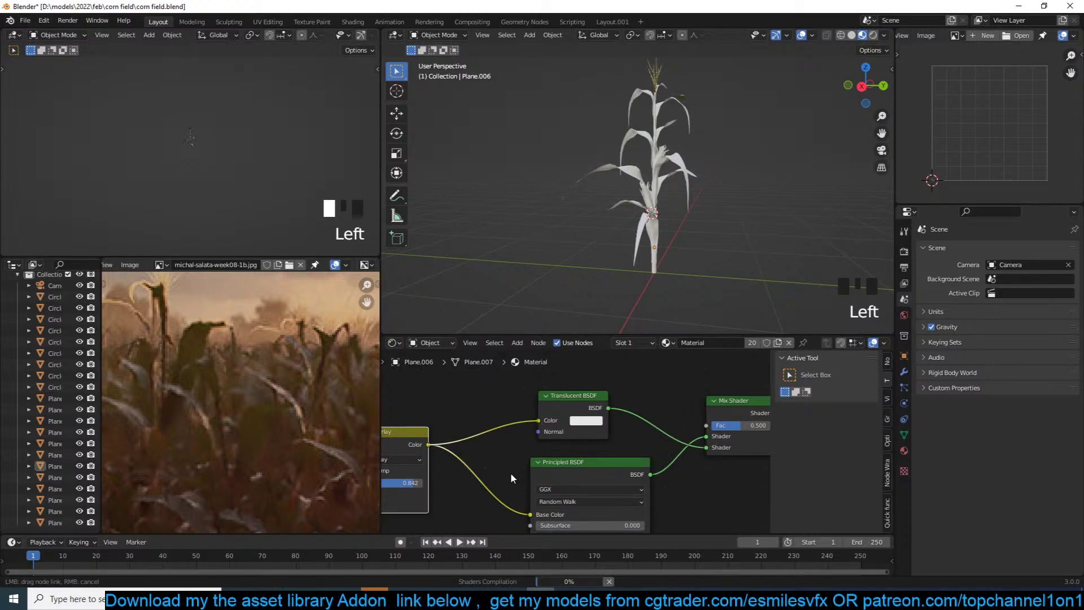
scroll(511, 473, down, 5)
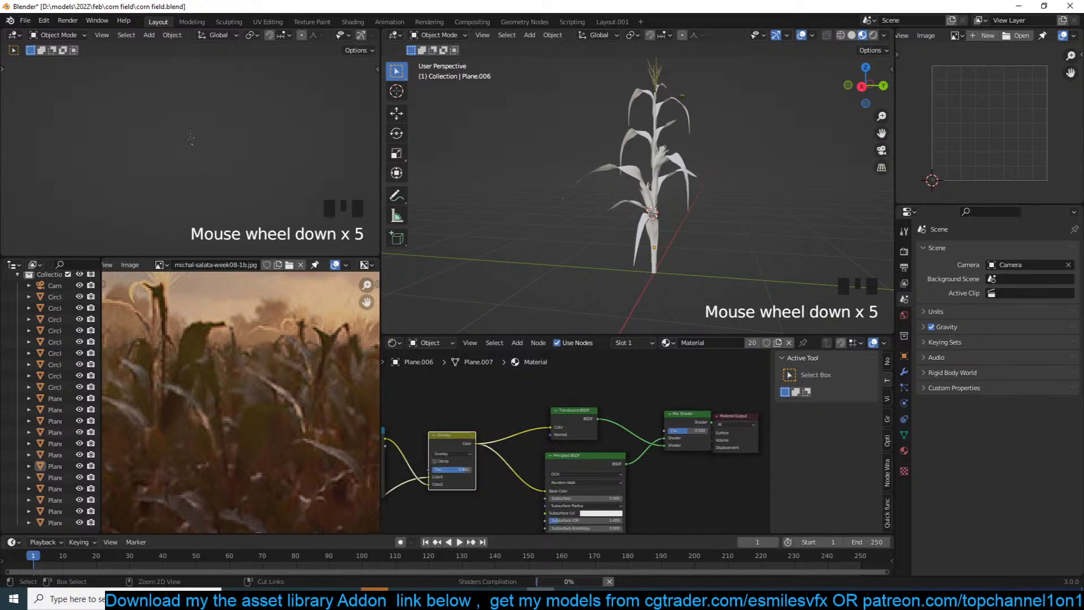
click(375, 597)
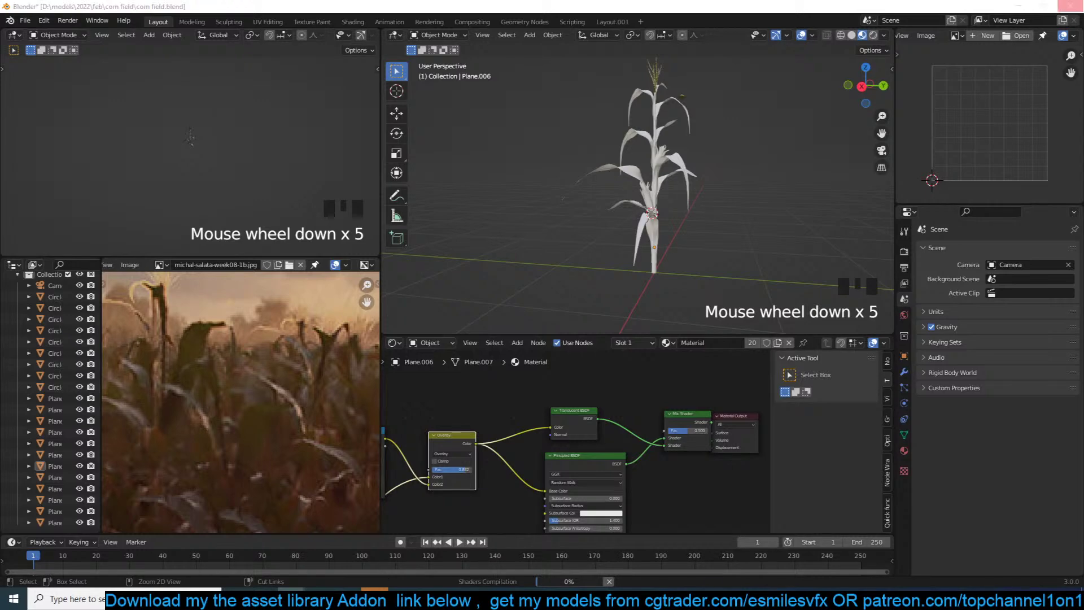
click(1069, 6)
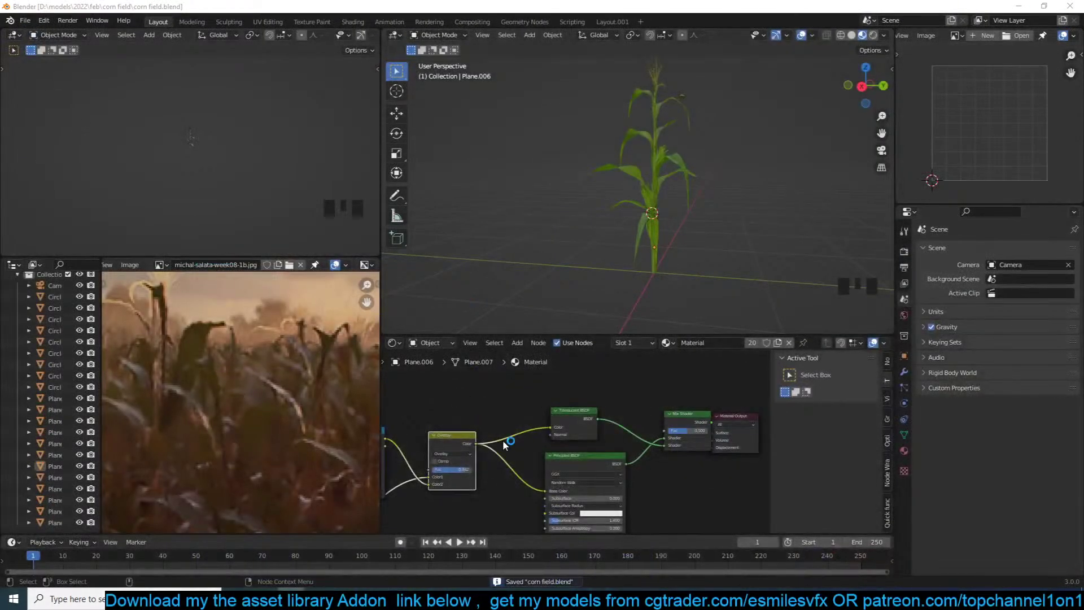
Connect the Bump node's normal output to the Translucent BSDF Normal and save the file
click(501, 469)
scroll(502, 474, down, 9)
middle_drag(502, 480, 519, 427)
scroll(537, 469, up, 2)
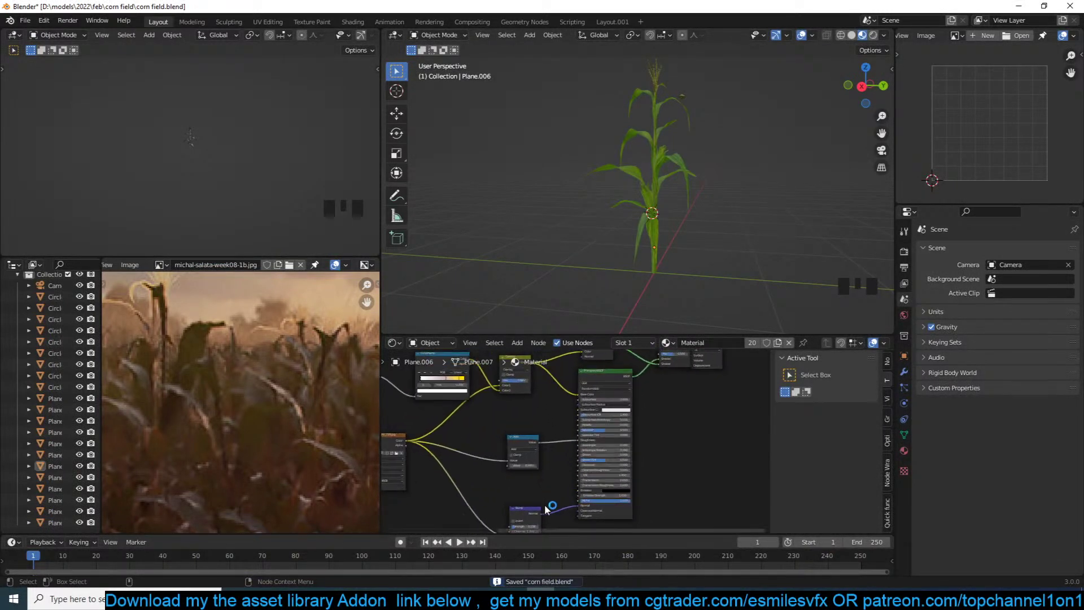
drag(540, 514, 581, 398)
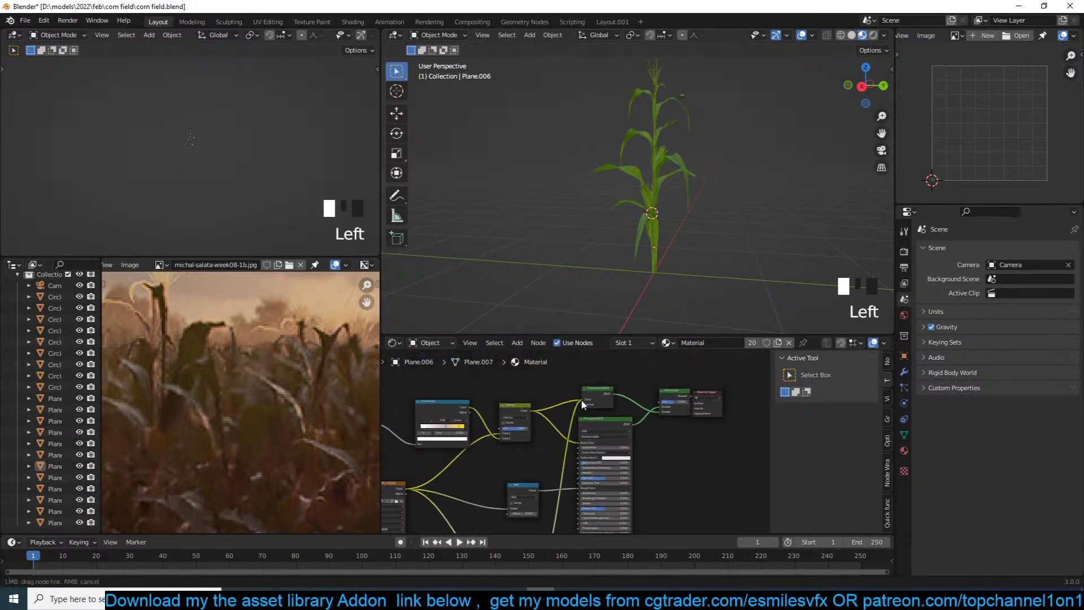
scroll(584, 406, up, 2)
scroll(655, 436, up, 1)
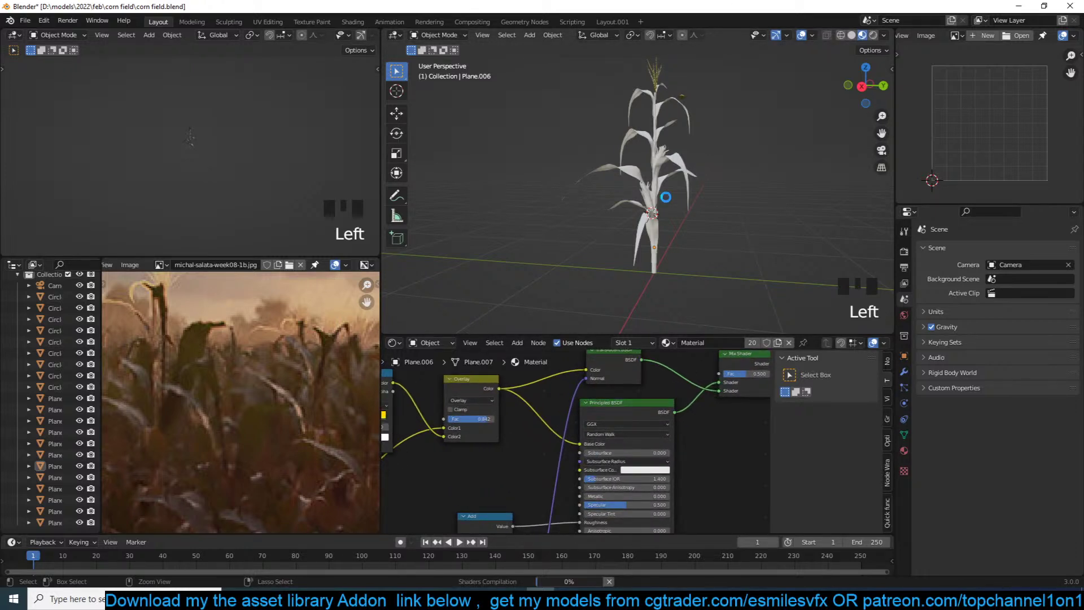
key(ctrl+s)
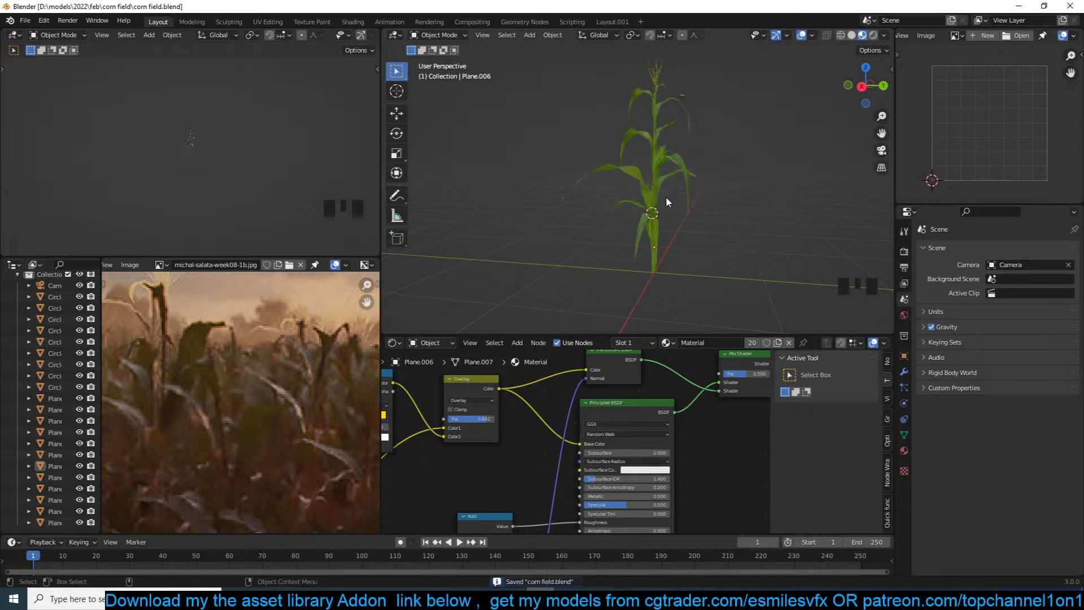
Lower the Mix Shader factor of the leaf material to 0.125
middle_drag(680, 359, 425, 385)
scroll(451, 401, up, 5)
mouse_move(487, 393)
mouse_down()
mouse_move(502, 396)
mouse_move(475, 394)
mouse_up()
middle_drag(638, 176, 615, 226)
key(grave)
middle_drag(695, 107, 683, 136)
scroll(615, 221, up, 4)
key(grave)
Hide the loose hexagonal plane floating beside the upper leaves and reveal it again
click(727, 260)
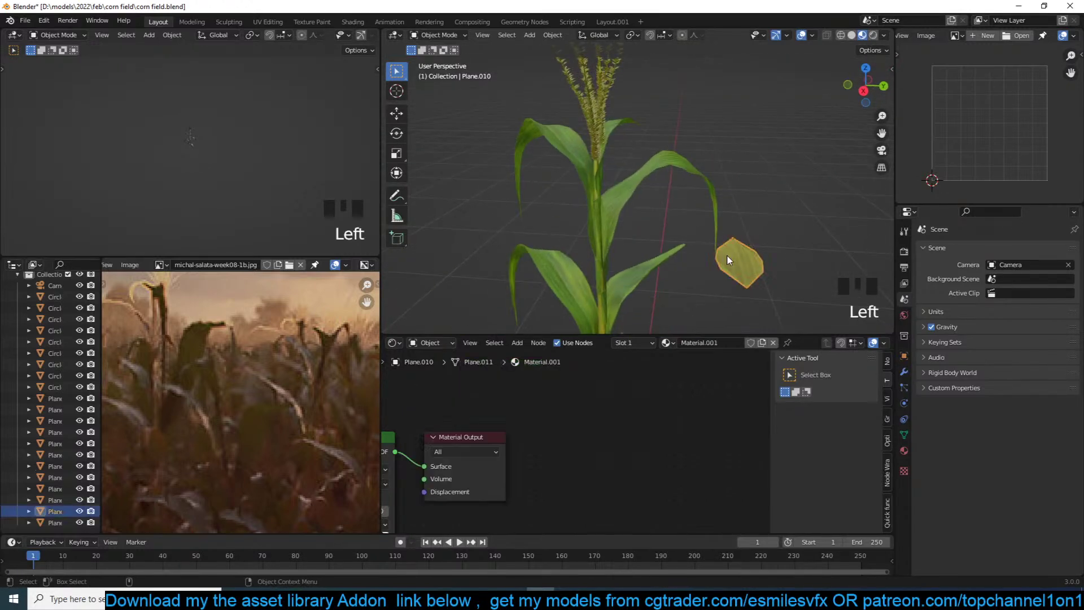
scroll(727, 260, down, 1)
key(h)
middle_drag(672, 256, 692, 162)
scroll(693, 161, down, 2)
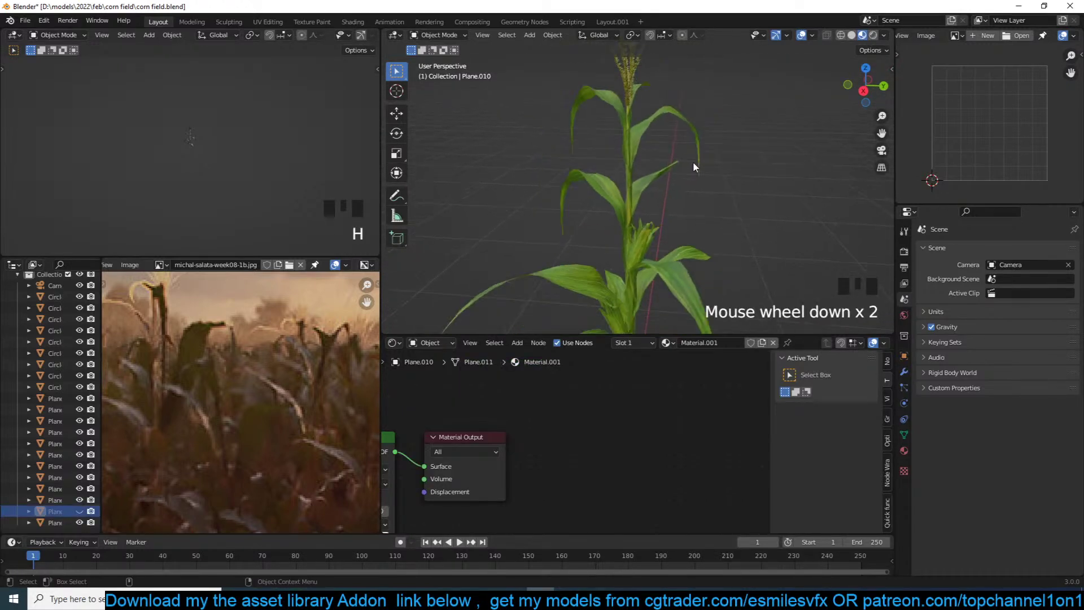
key(grave)
scroll(738, 154, down, 2)
key(alt+h)
Move the loose hexagonal plane down to the foot of the plant in front view and clear the selection
click(697, 138)
key(KP_1)
scroll(697, 138, down, 4)
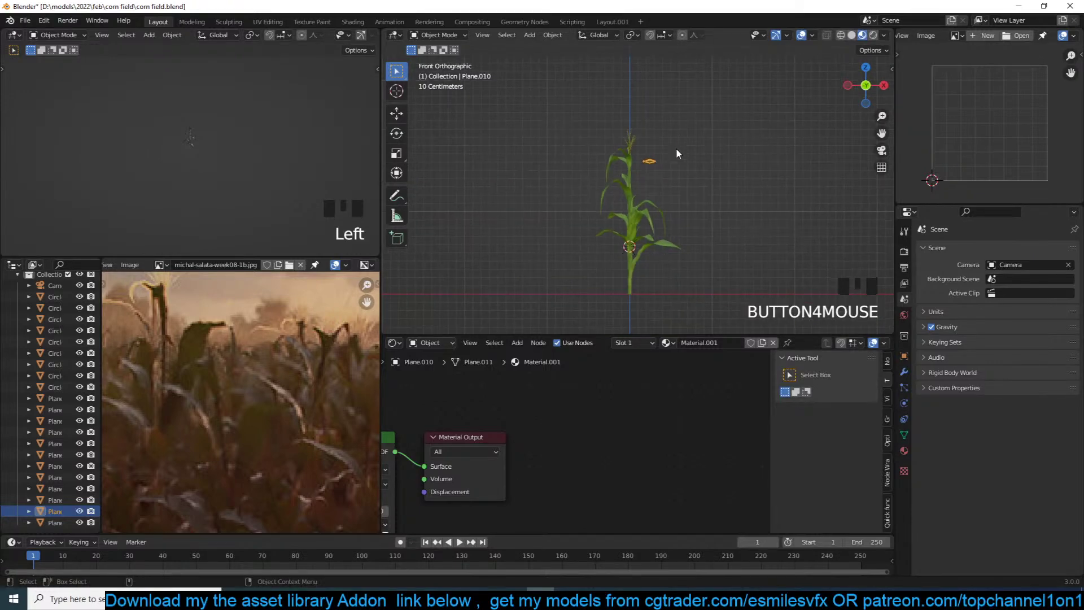
key(g)
click(655, 286)
key(alt+a)
Select the main stem segment and make its shared material a single-user copy
alt+scroll(667, 257, up, 1)
scroll(667, 258, up, 2)
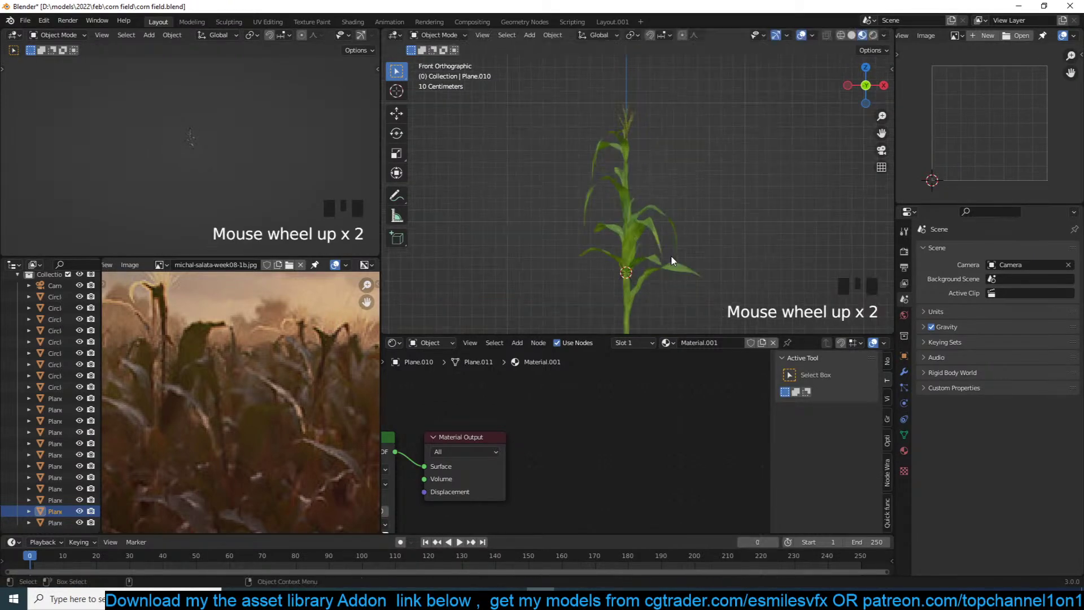
key(grave)
scroll(655, 202, up, 4)
key(grave)
click(598, 178)
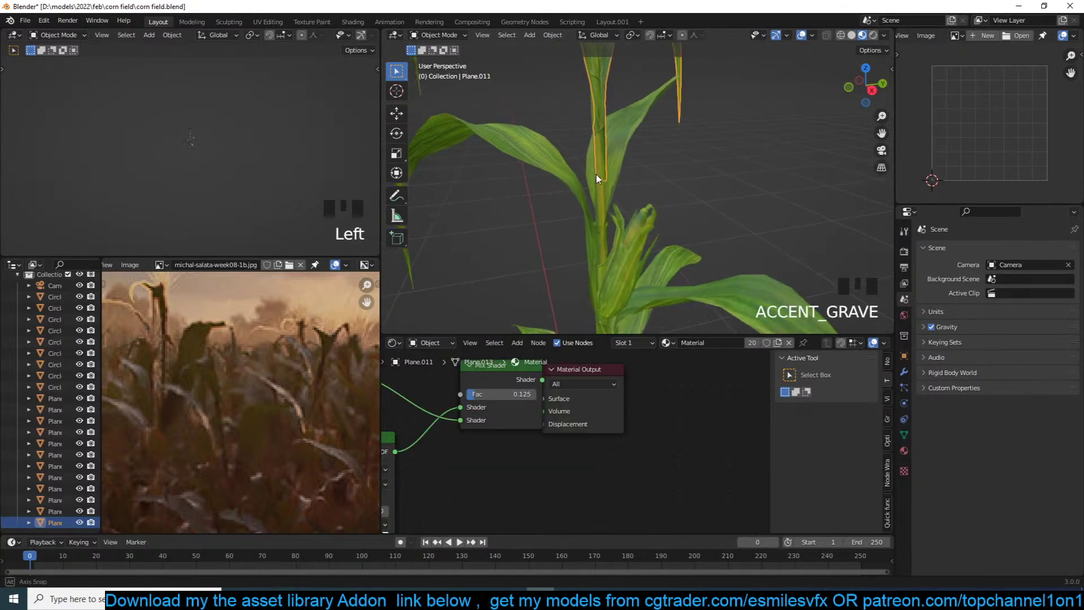
click(600, 190)
scroll(599, 255, down, 4)
scroll(598, 256, up, 13)
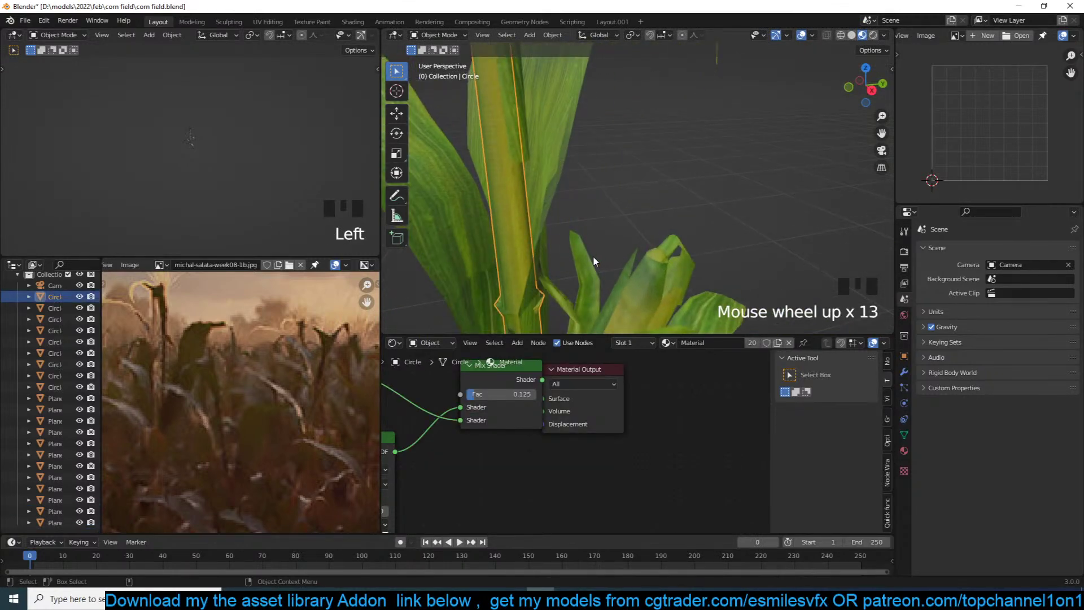
key(grave)
scroll(562, 252, down, 1)
key(grave)
scroll(562, 419, down, 5)
middle_drag(562, 421, 737, 345)
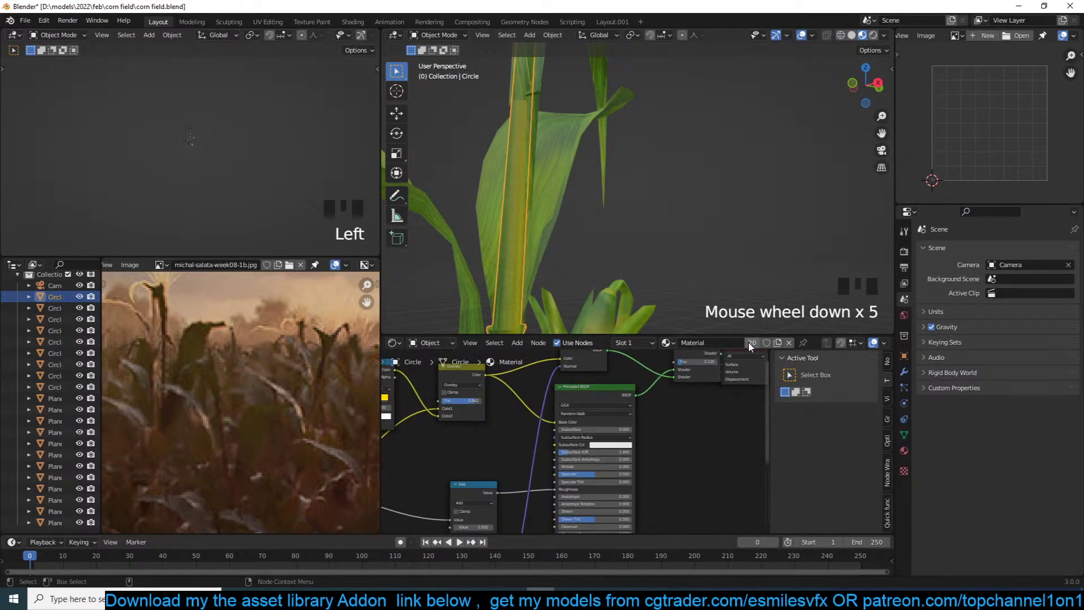
click(748, 342)
Remove the Translucent BSDF and Mix Shader from the stem material, feed the Principled BSDF directly to the Material Output, and save
click(601, 391)
key(Delete)
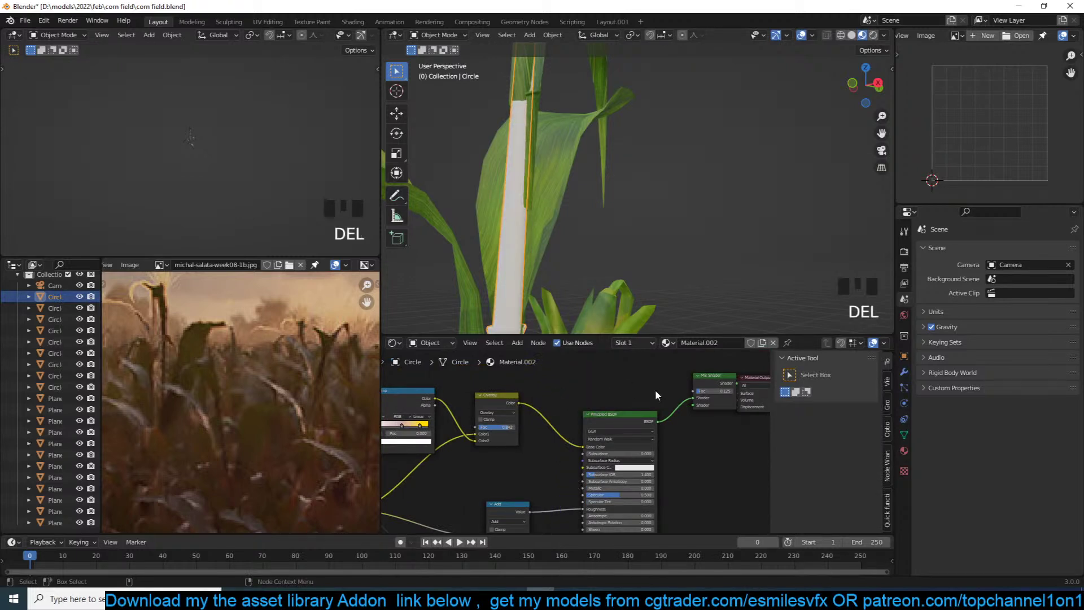
ctrl+shift+click(641, 419)
click(703, 377)
key(Delete)
middle_drag(619, 468, 612, 415)
scroll(601, 437, up, 3)
key(ctrl+s)
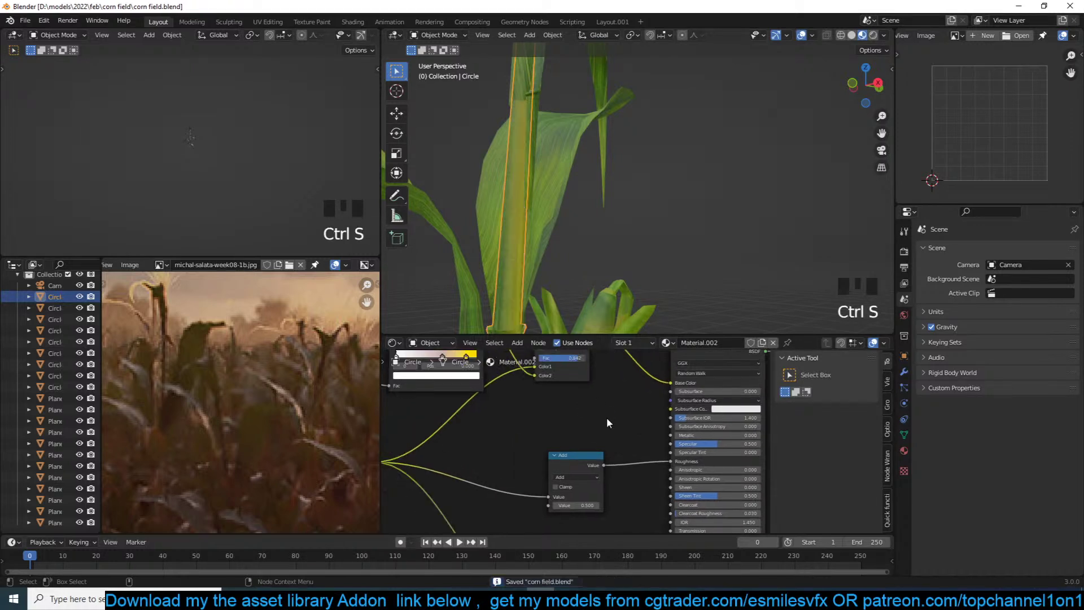
Set the stem material's roughness Add value to 0.140 and reduce the Overlay node's factor
shift+drag(576, 505, 561, 506)
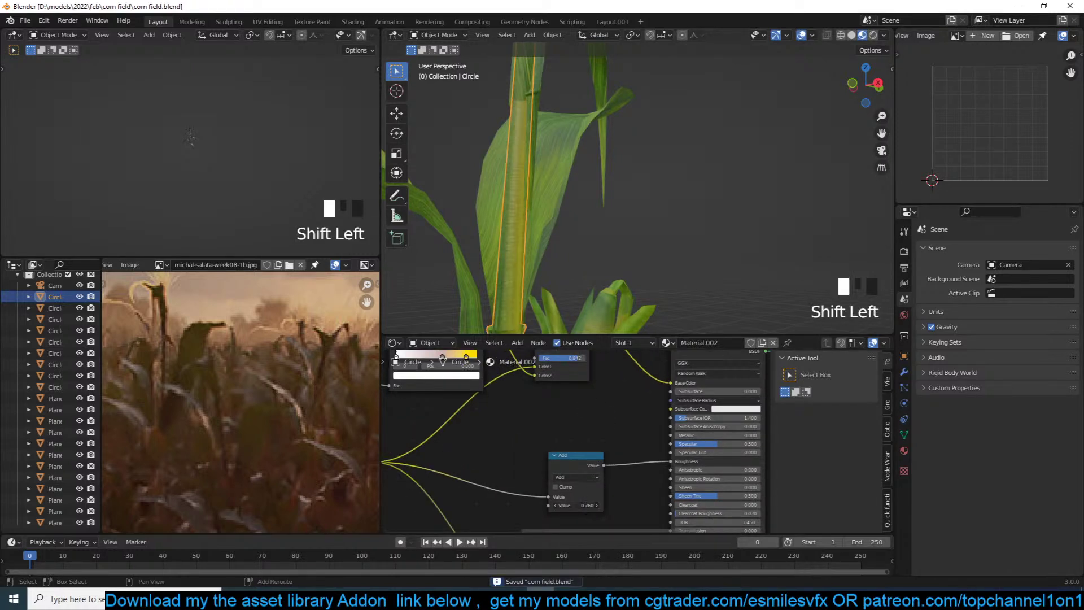
key(grave)
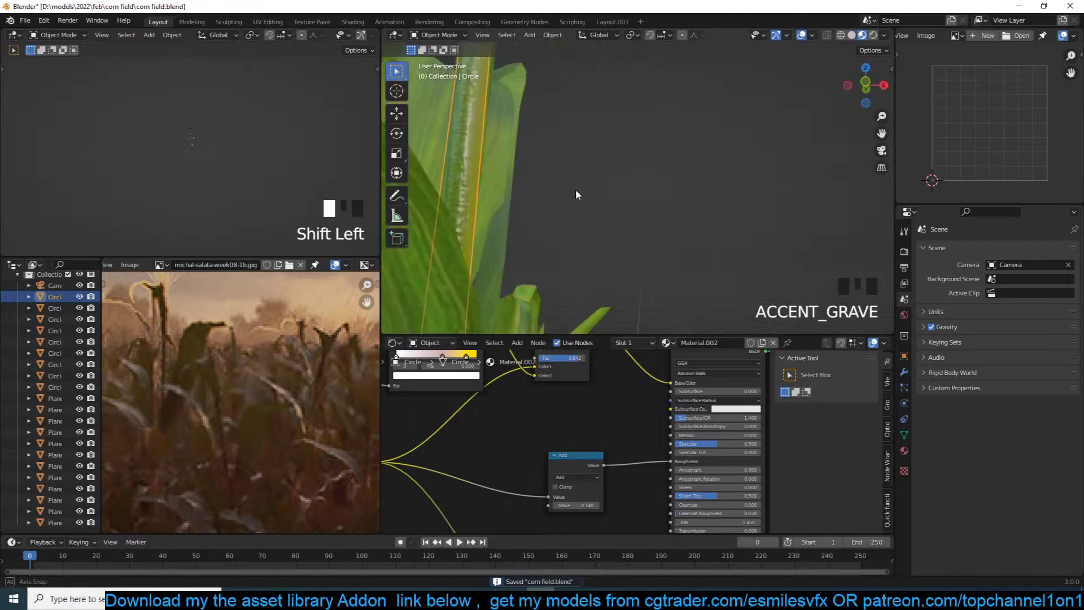
scroll(571, 195, down, 5)
key(grave)
scroll(612, 446, down, 2)
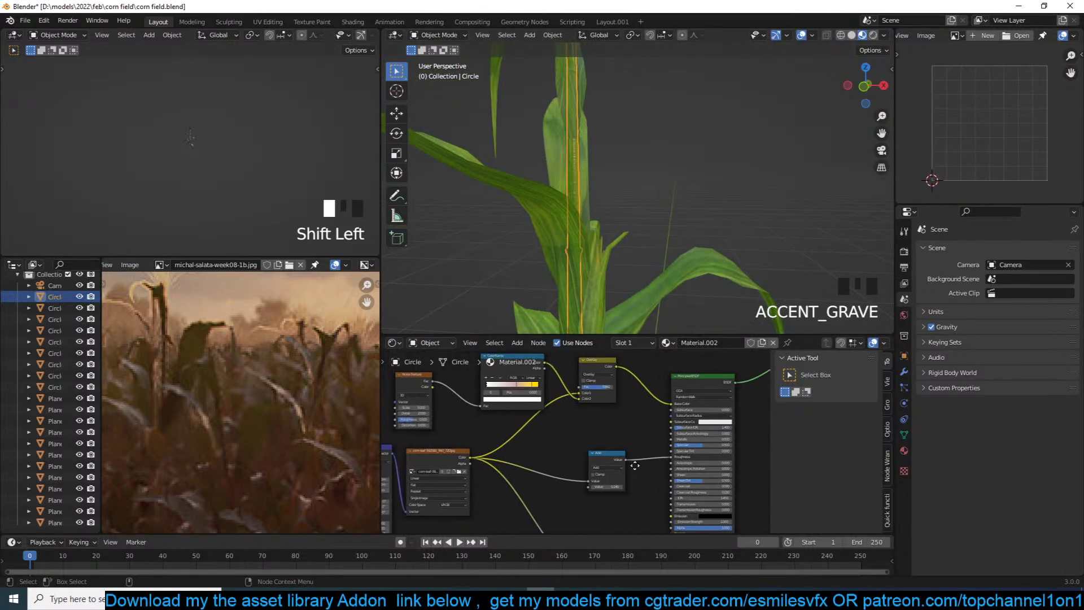
drag(612, 386, 593, 386)
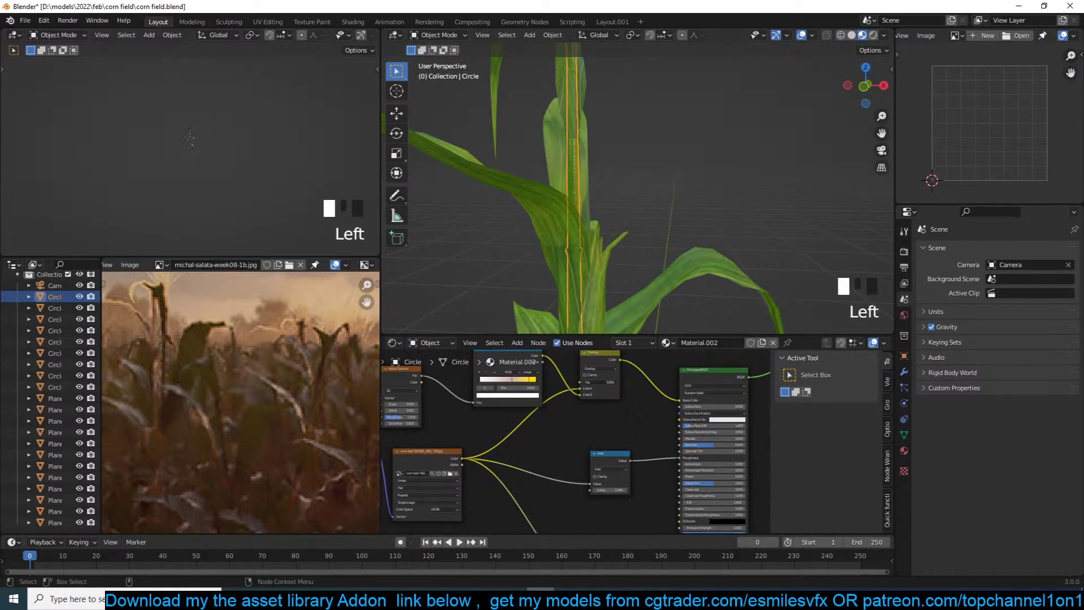
Set the stem material's Bump strength to 0.025, deselect the stem and save the file
middle_drag(575, 483, 556, 394)
scroll(581, 438, up, 3)
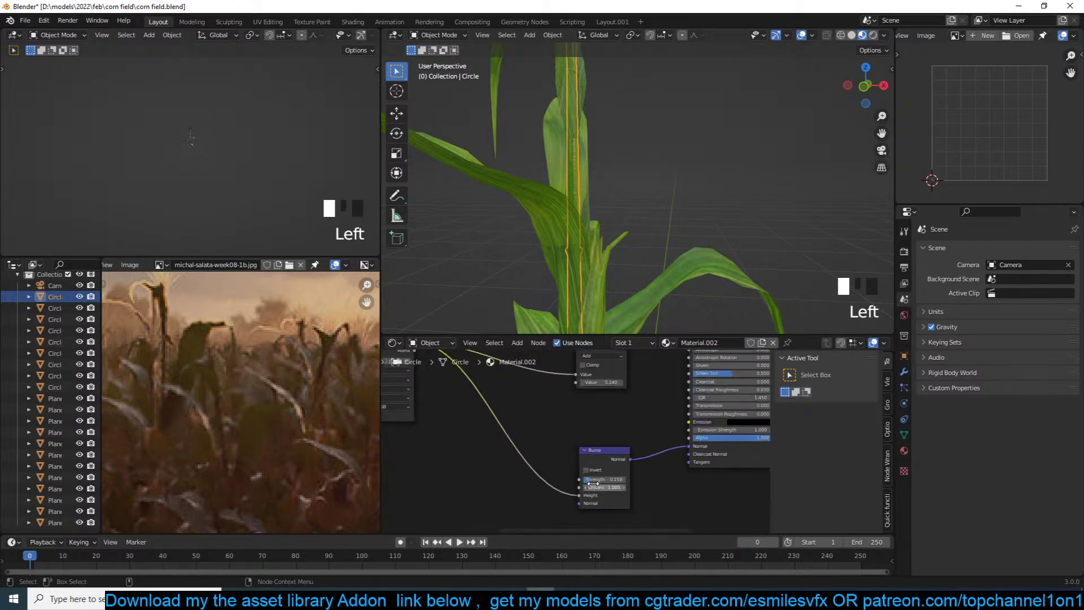
key(alt+a)
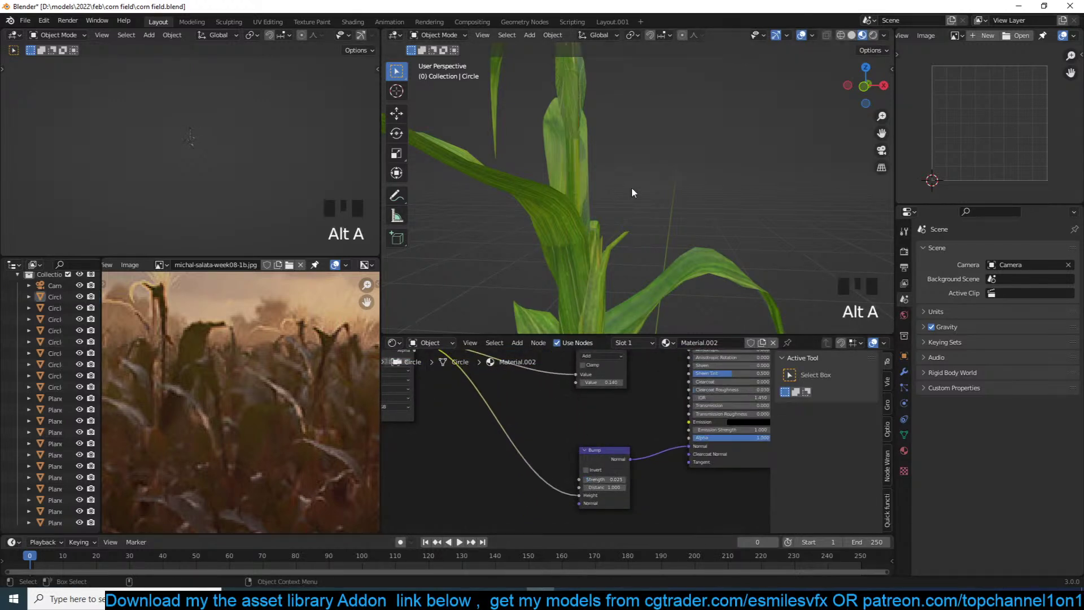
key(grave)
scroll(650, 201, down, 6)
scroll(650, 202, down, 2)
key(grave)
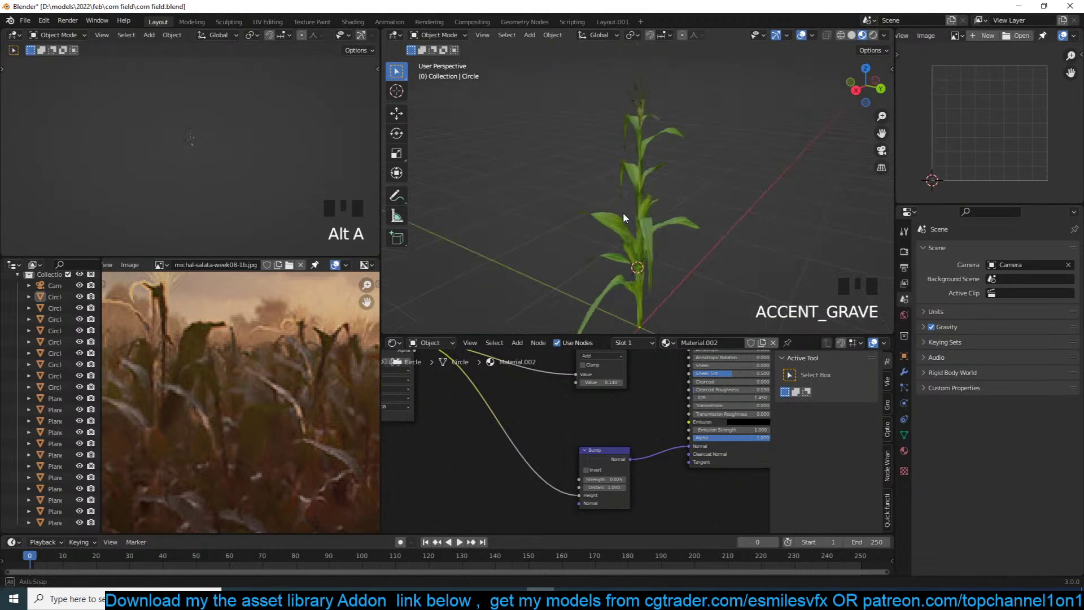
key(ctrl+s)
Select the loose hexagonal plane and move it directly beneath the stem in right orthographic view
key(grave)
scroll(510, 118, down, 3)
drag(518, 89, 710, 208)
click(649, 285)
click(651, 283)
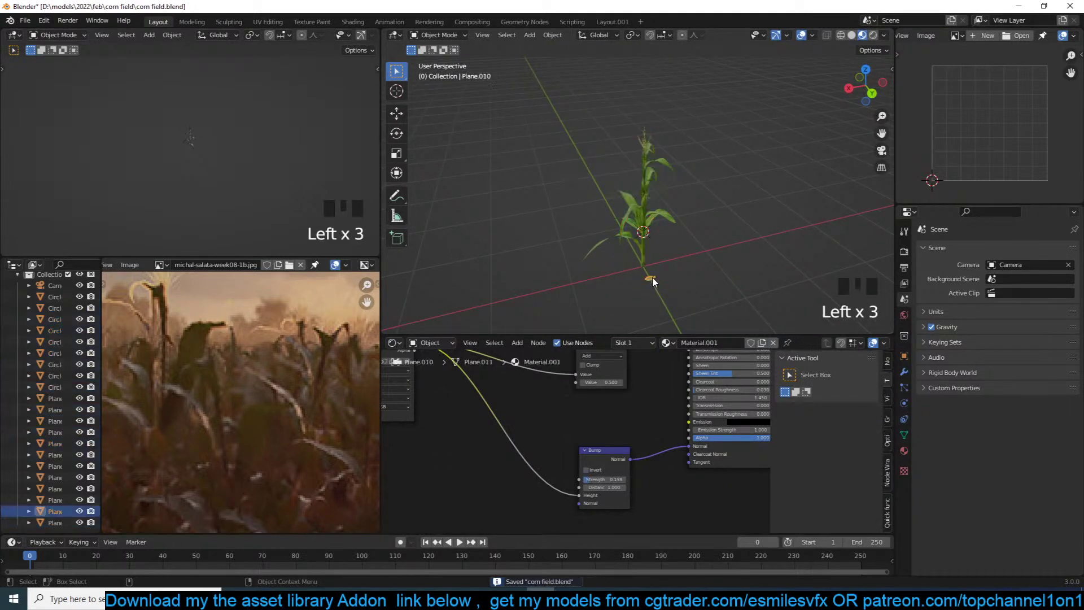
key(KP_1)
key(KP_3)
key(KP_Decimal)
scroll(647, 228, down, 5)
scroll(645, 224, down, 3)
key(g)
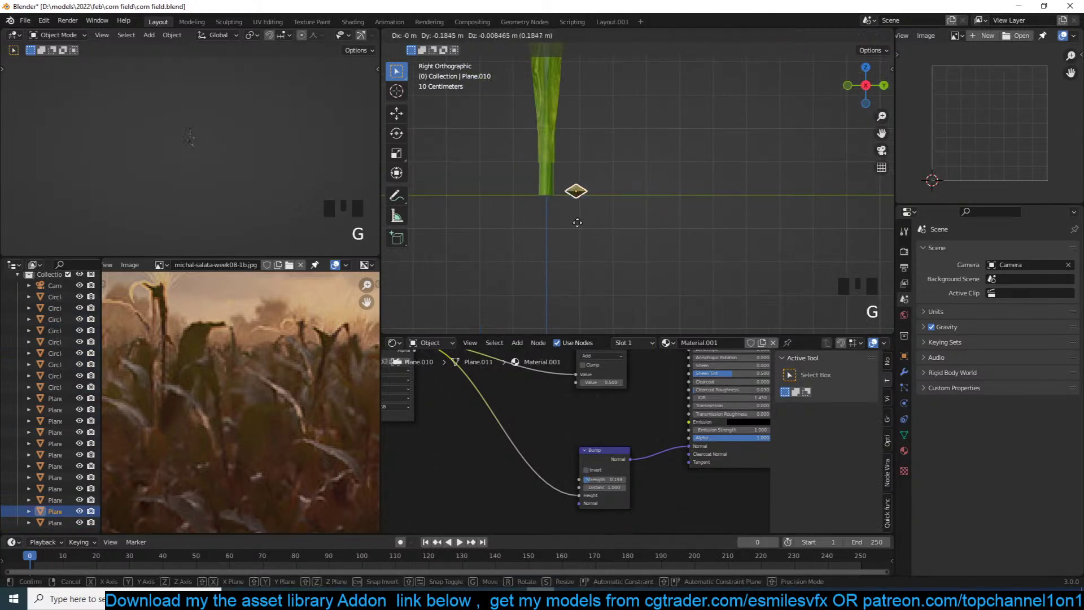
click(554, 221)
Move all the plant parts and the loose plane into a new collection named "corn" and save the file
scroll(554, 221, down, 9)
shift+middle_drag(580, 223, 580, 231)
drag(542, 90, 817, 320)
scroll(564, 225, up, 1)
key(m)
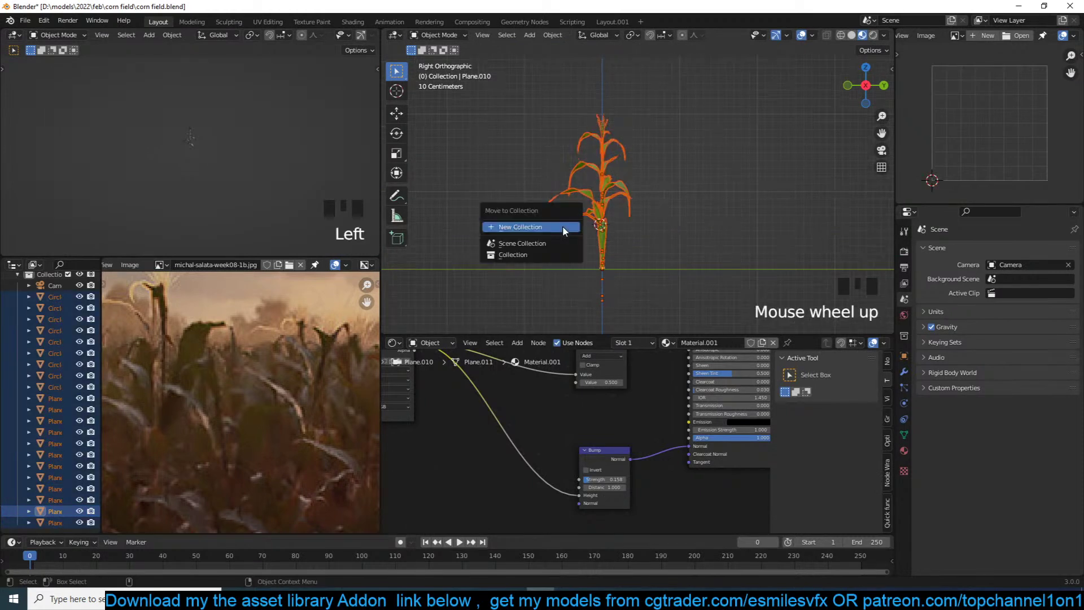
click(562, 226)
text(corn)
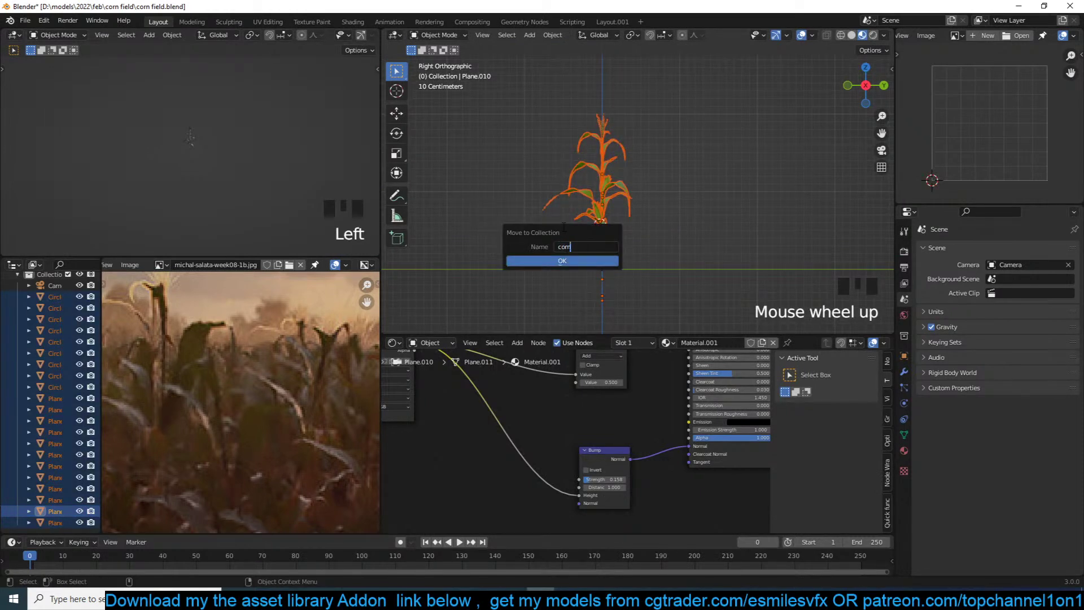
click(562, 261)
key(ctrl+s)
Deselect the plant parts, then make the corn collection active and collapse it in the outliner
middle_drag(609, 214, 568, 221)
key(grave)
key(alt+a)
scroll(610, 165, up, 4)
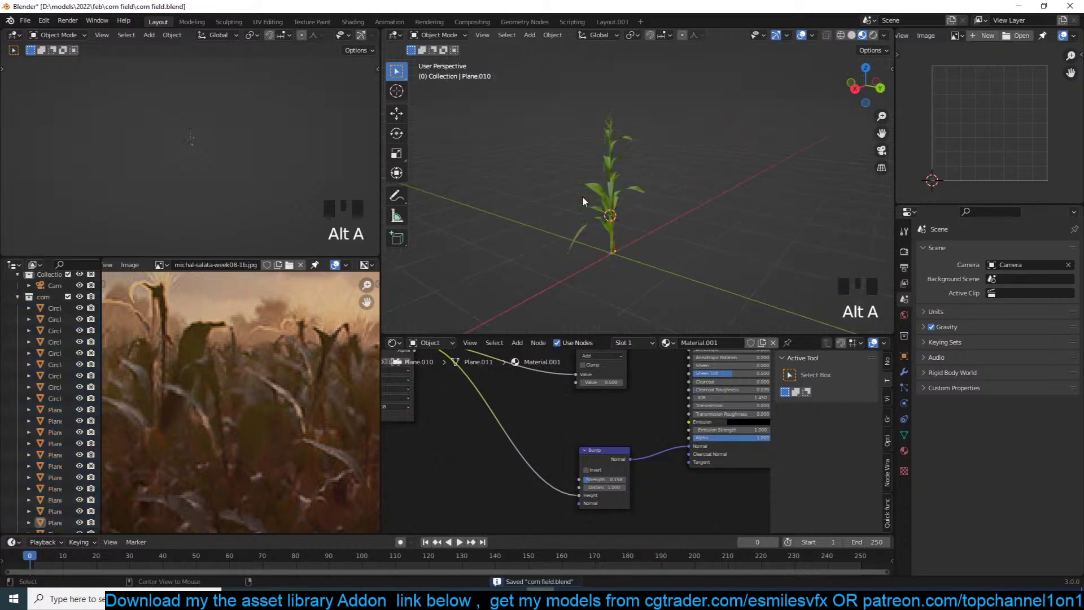
scroll(610, 165, down, 3)
click(26, 300)
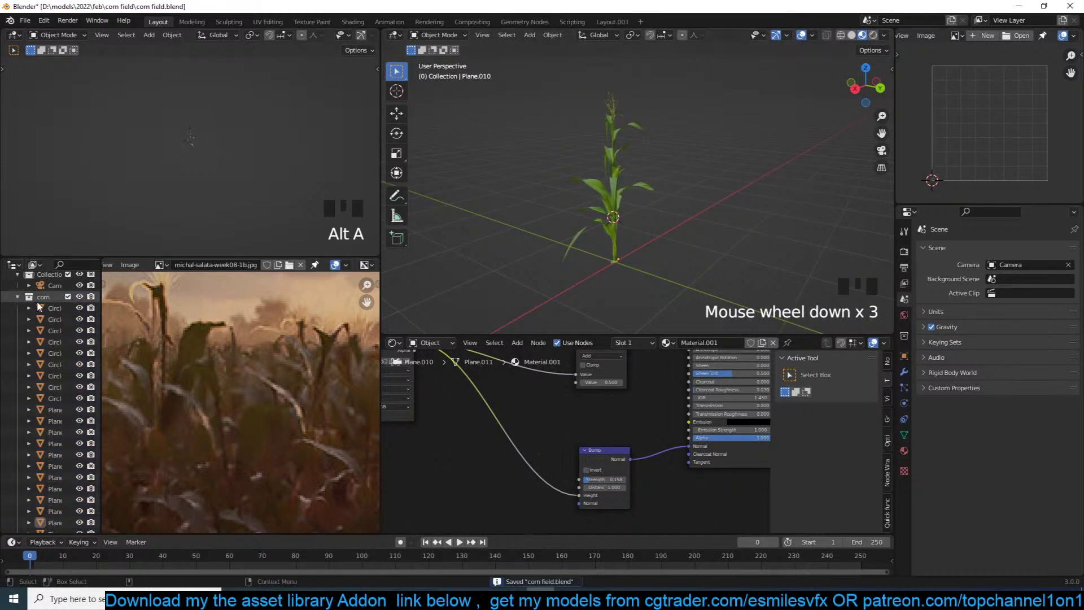
click(17, 296)
Set the asset library add-on to add collections and enable outliner_select for the corn collection
key(n)
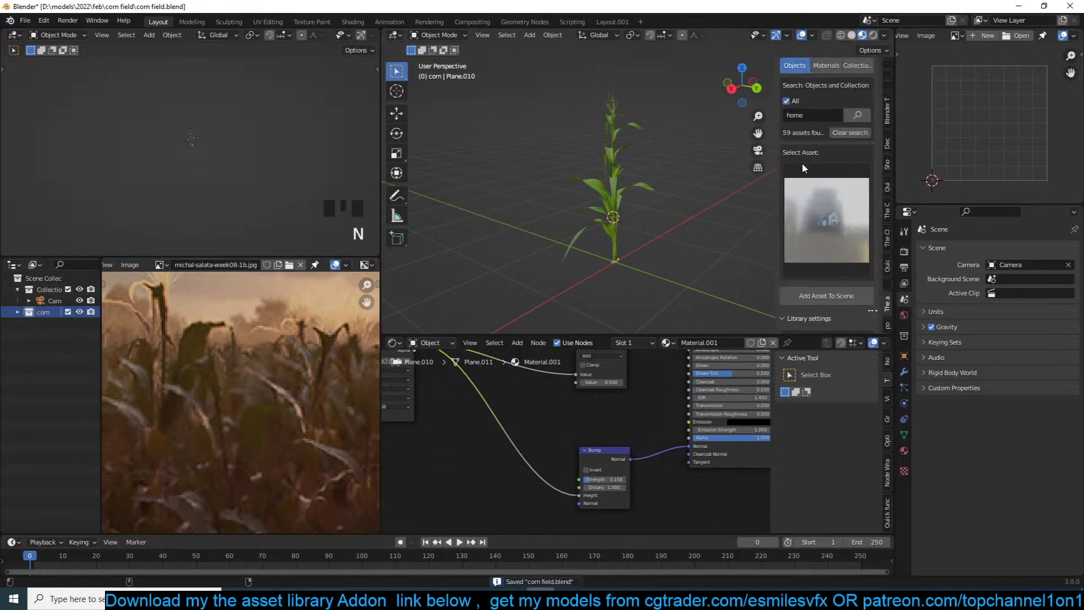
scroll(852, 99, up, 2)
click(853, 91)
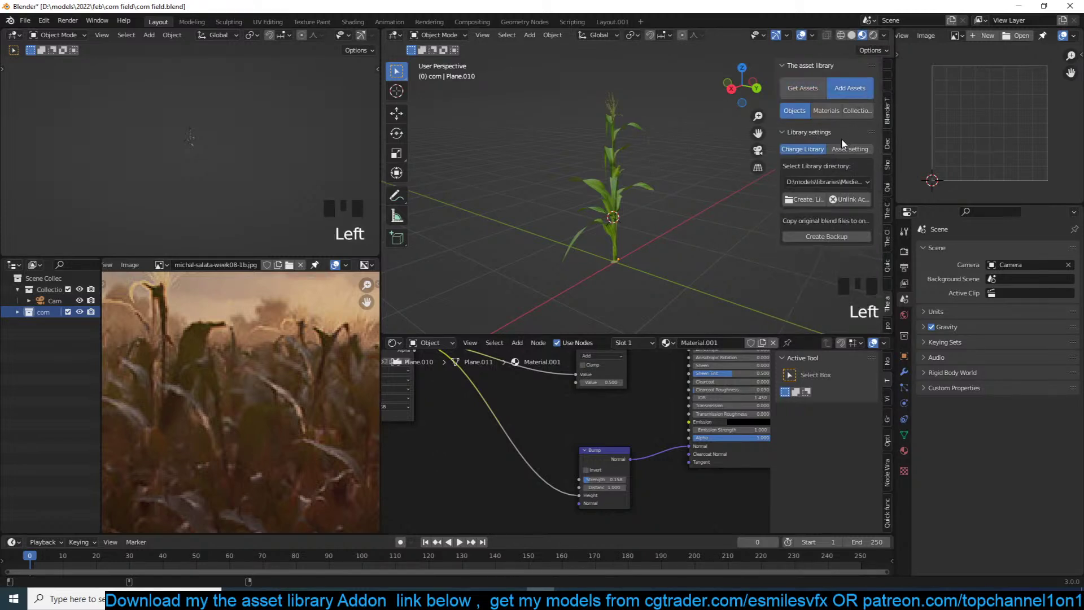
click(858, 110)
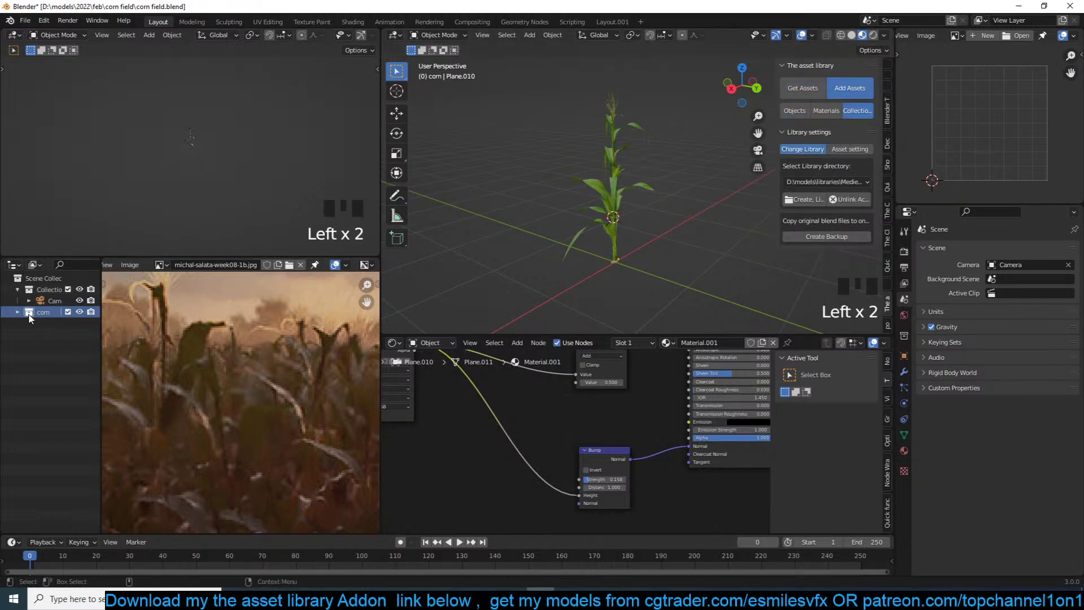
click(635, 190)
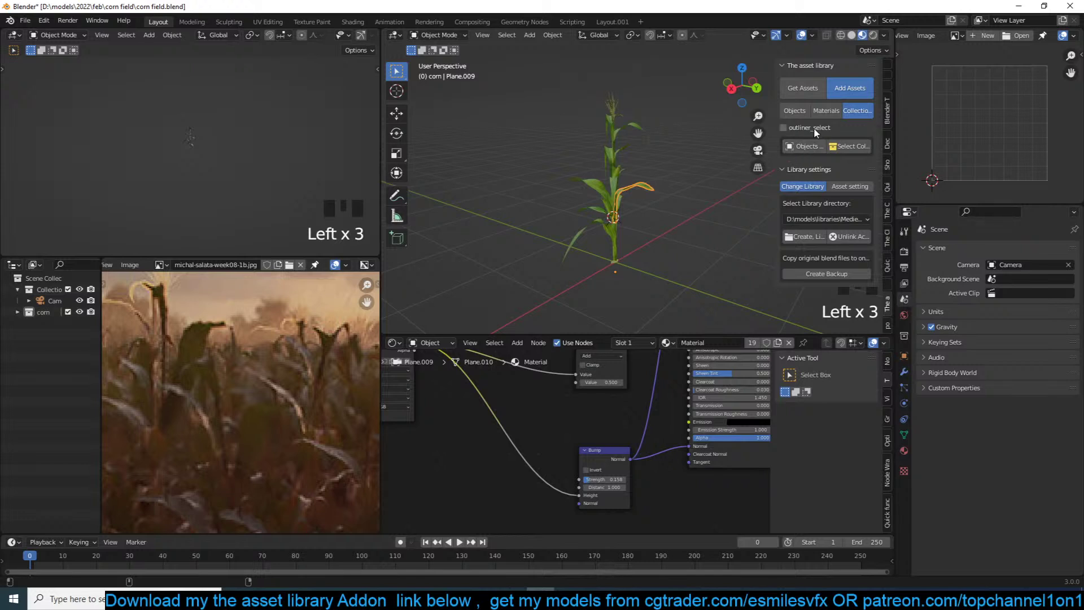
click(812, 129)
scroll(792, 249, down, 3)
Change the asset library directory to D:\models\libraries\plants
click(841, 137)
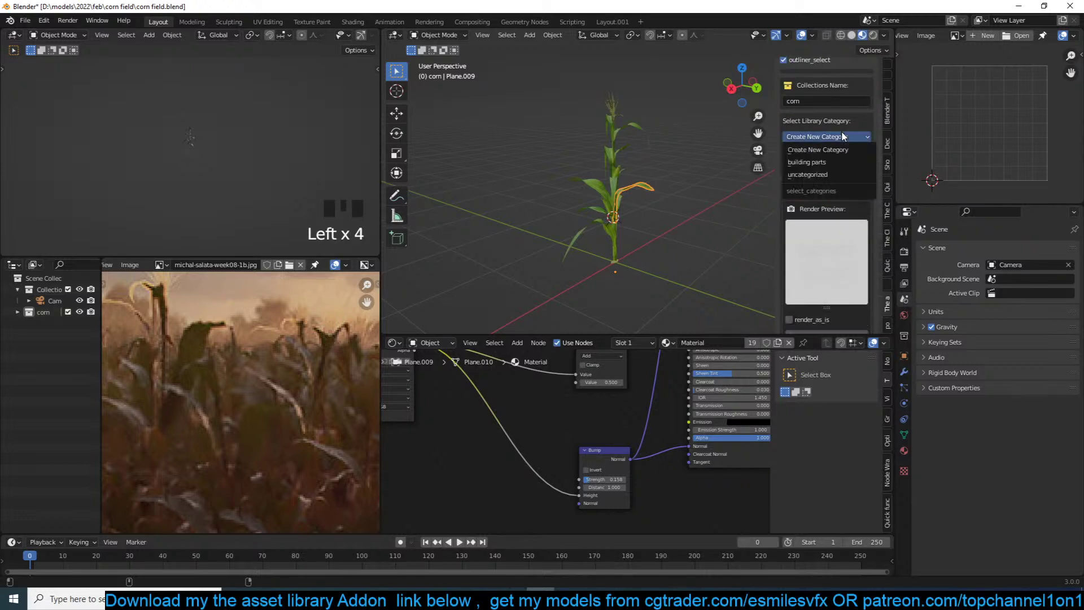
scroll(825, 280, down, 4)
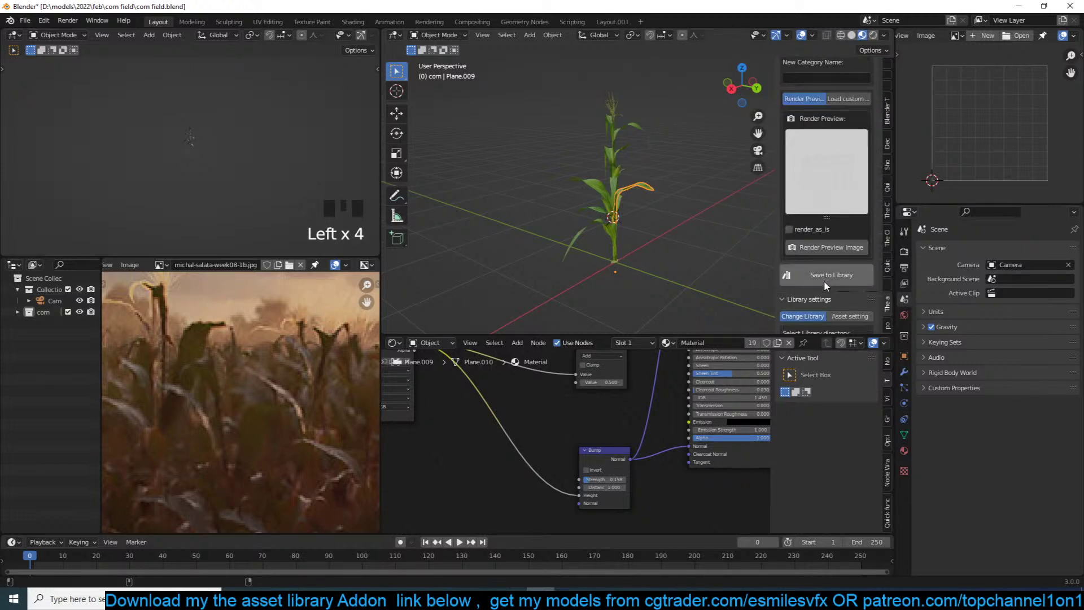
scroll(825, 281, down, 3)
click(825, 281)
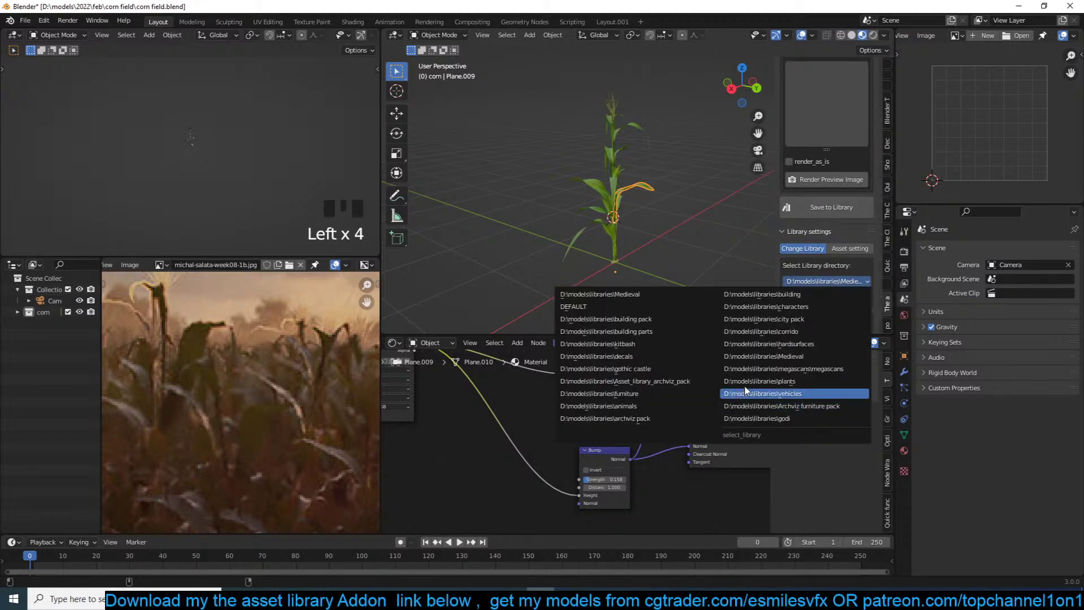
click(759, 382)
Enable render_as_is and render the corn collection's preview image with the viewport overlays turned off
scroll(823, 214, up, 2)
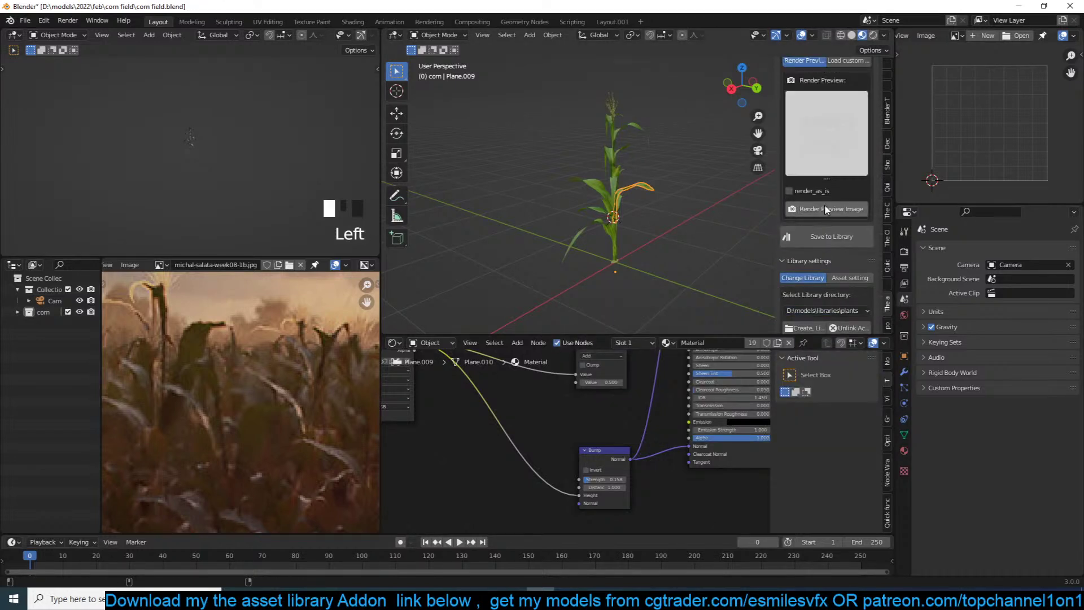
click(817, 191)
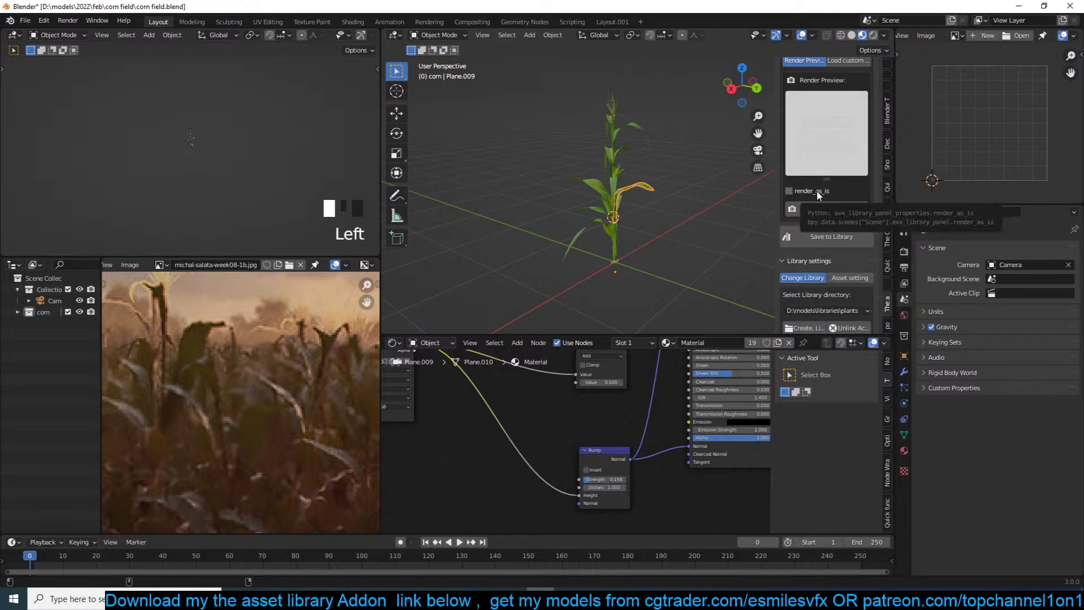
click(826, 211)
click(826, 210)
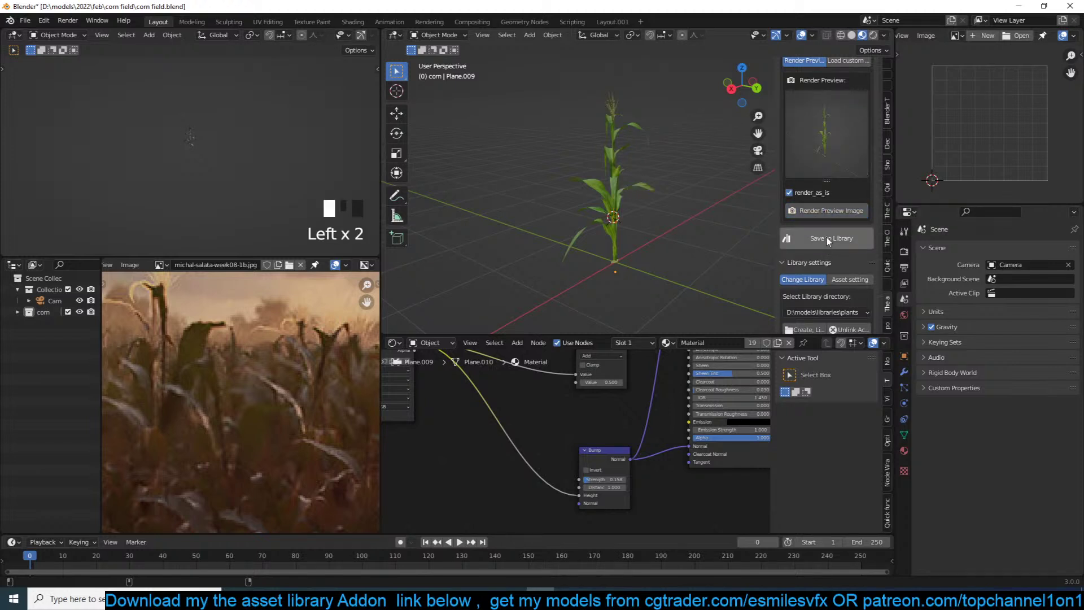
click(806, 36)
click(849, 217)
Save the corn collection to the plants library, then exclude it from the view layer and save the file
click(842, 242)
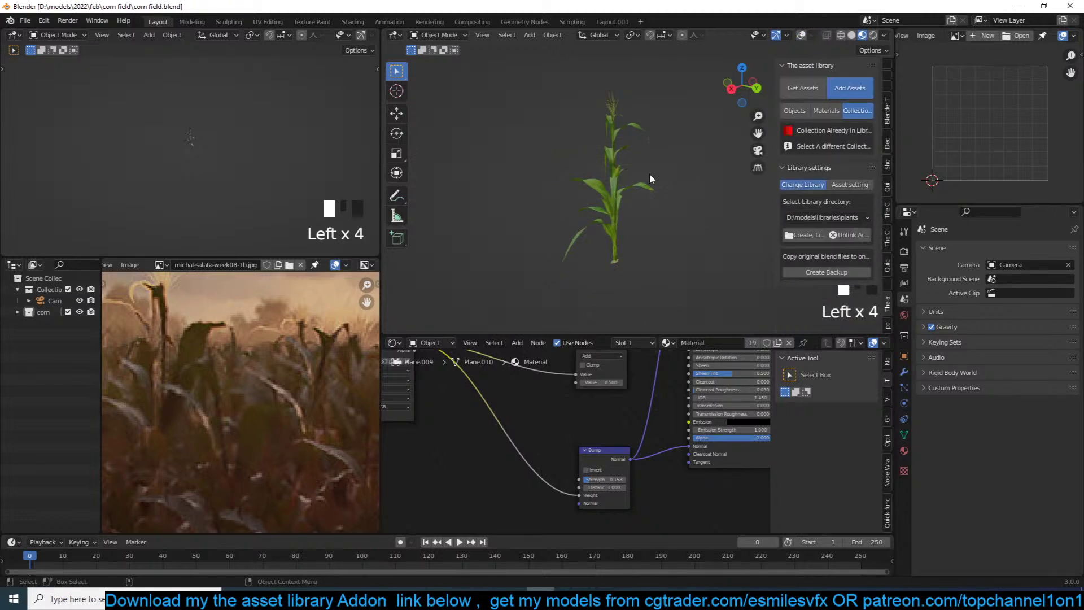
key(ctrl+s)
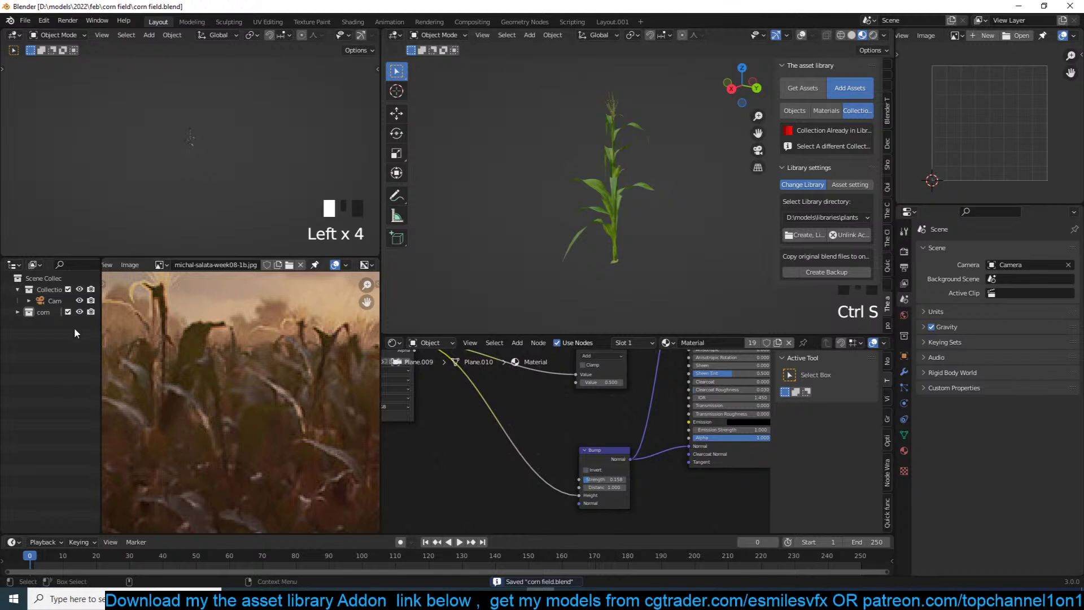
click(68, 311)
key(ctrl+s)
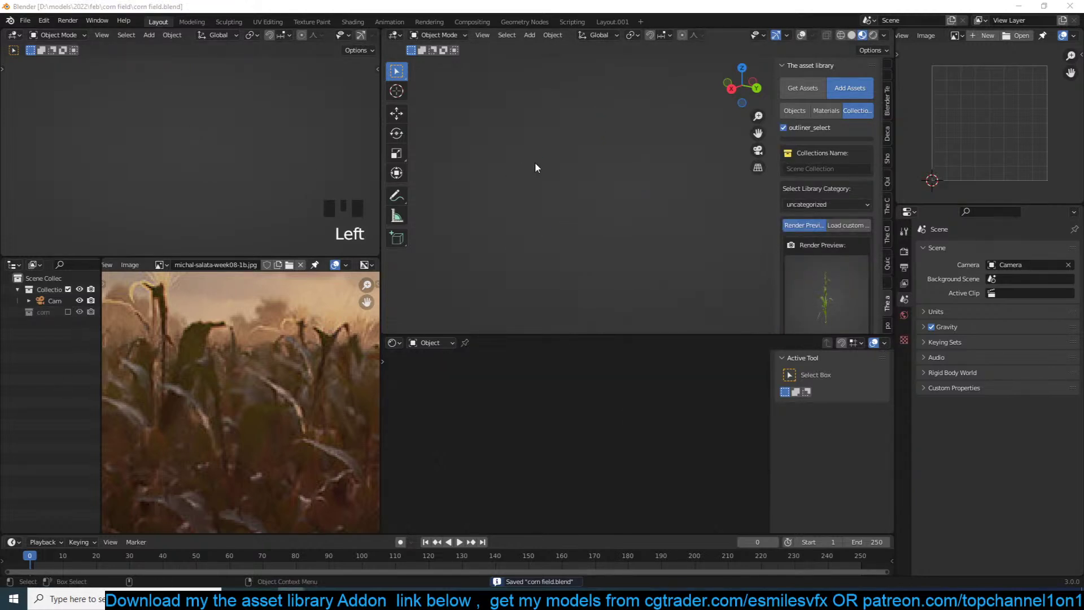
Turn the viewport overlays back on, include the corn collection again, delete the camera's parent collection but keep the camera, and save
click(801, 35)
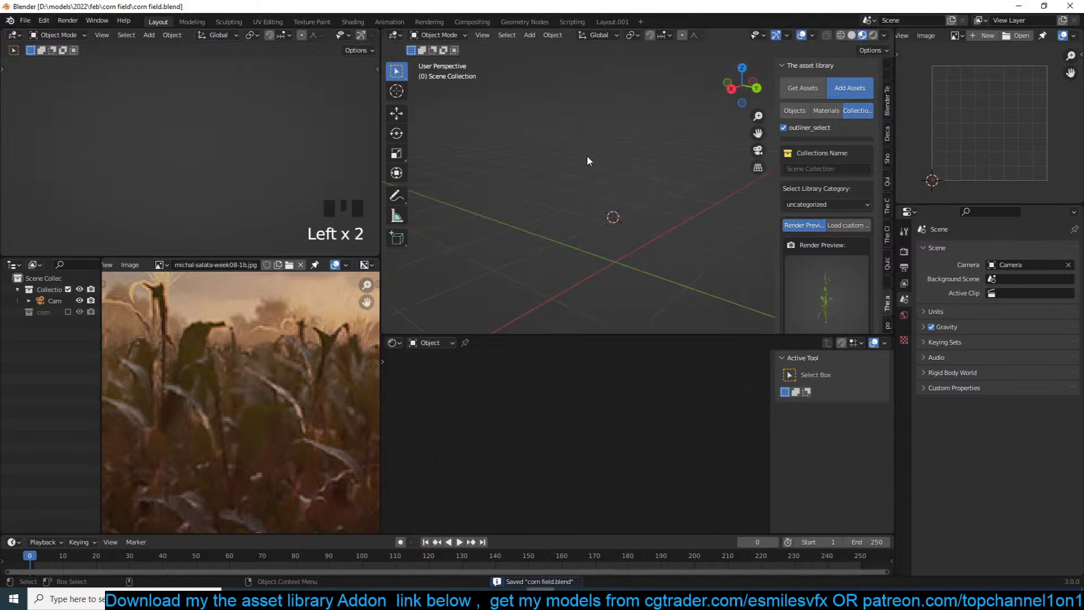
click(68, 311)
click(55, 300)
shift+click(60, 298)
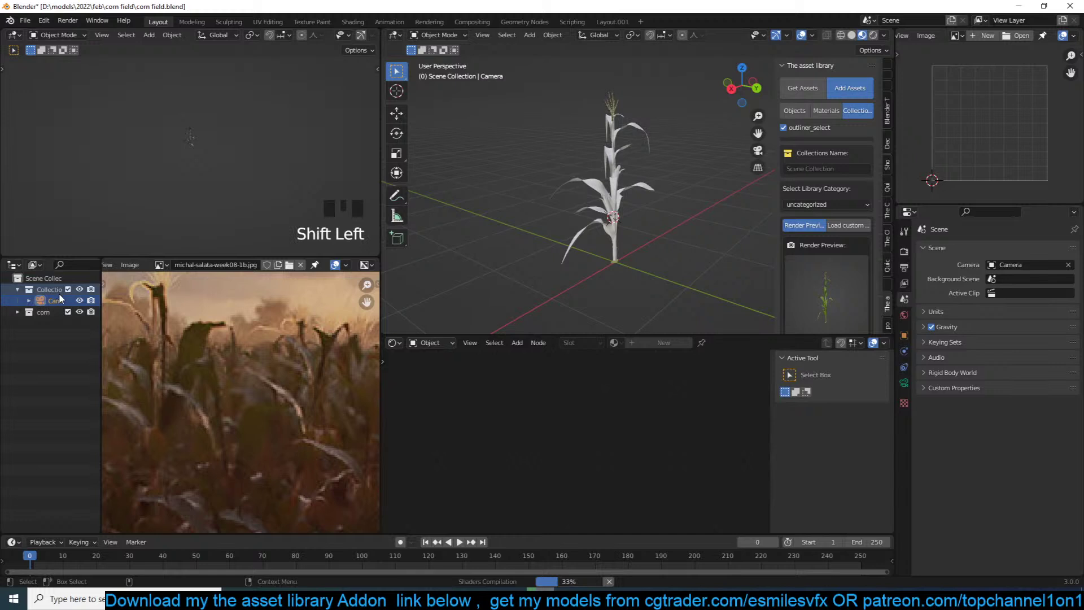
click(57, 291)
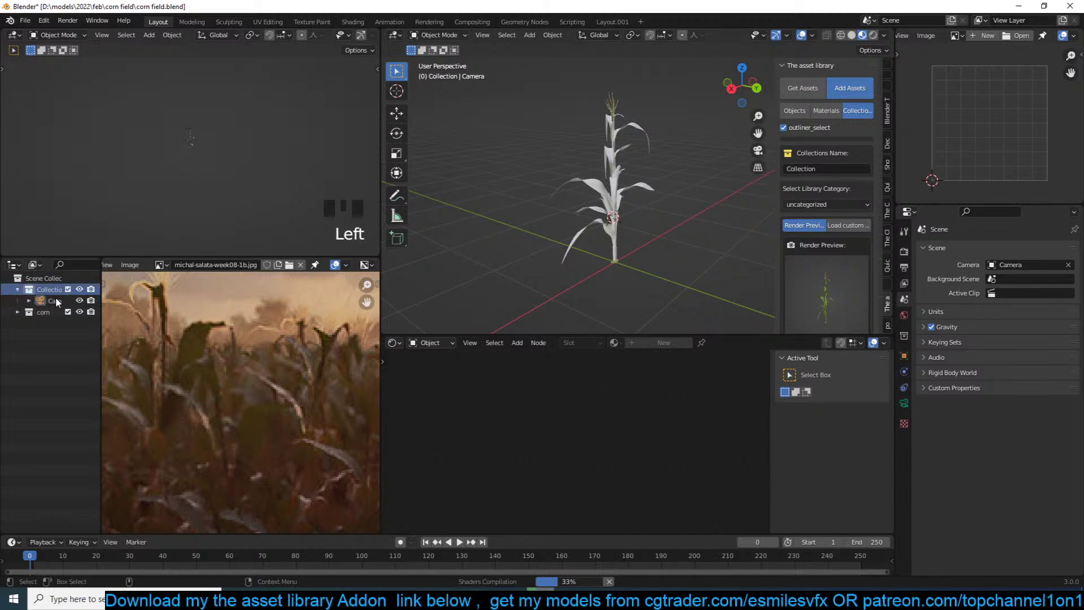
key(Delete)
click(45, 293)
click(628, 176)
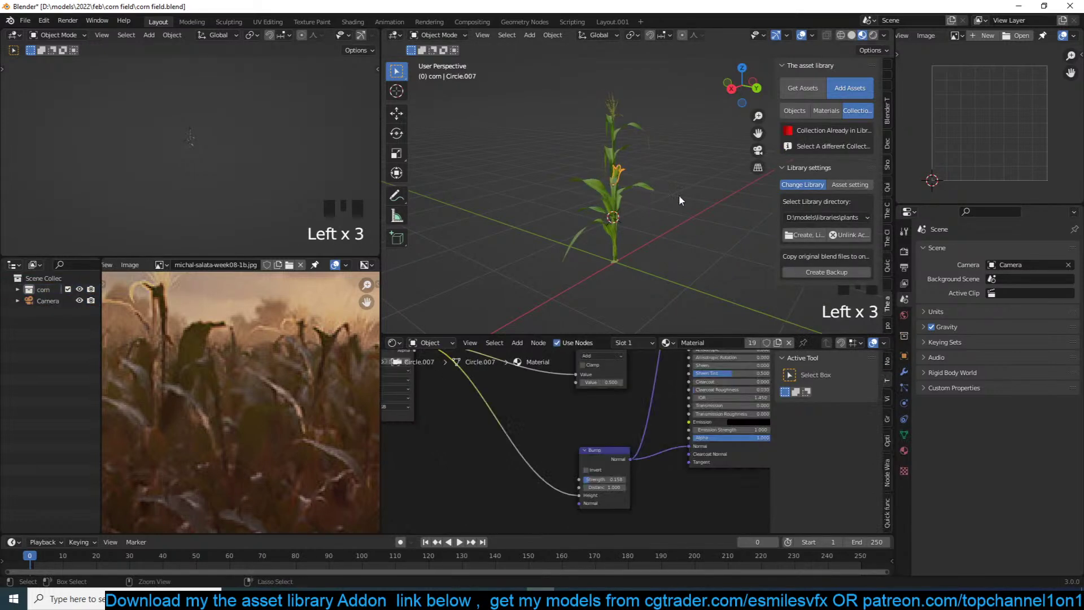
key(ctrl+s)
Exclude the corn collection from the view layer and add a collection instance of corn at the world origin
click(68, 289)
scroll(650, 211, down, 2)
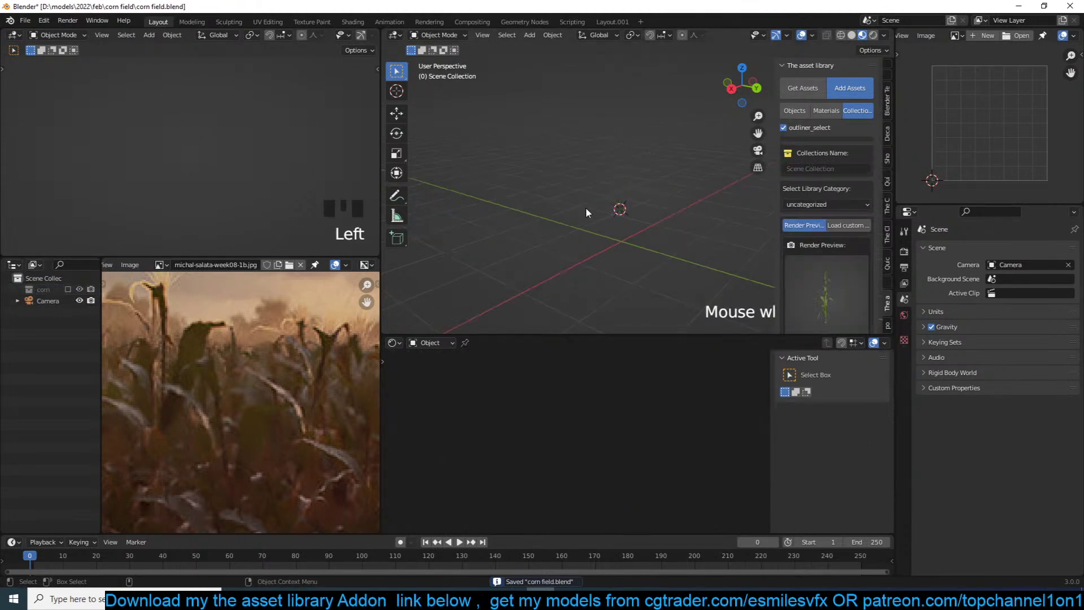
key(shift+a)
mouse_move(551, 425)
click(627, 424)
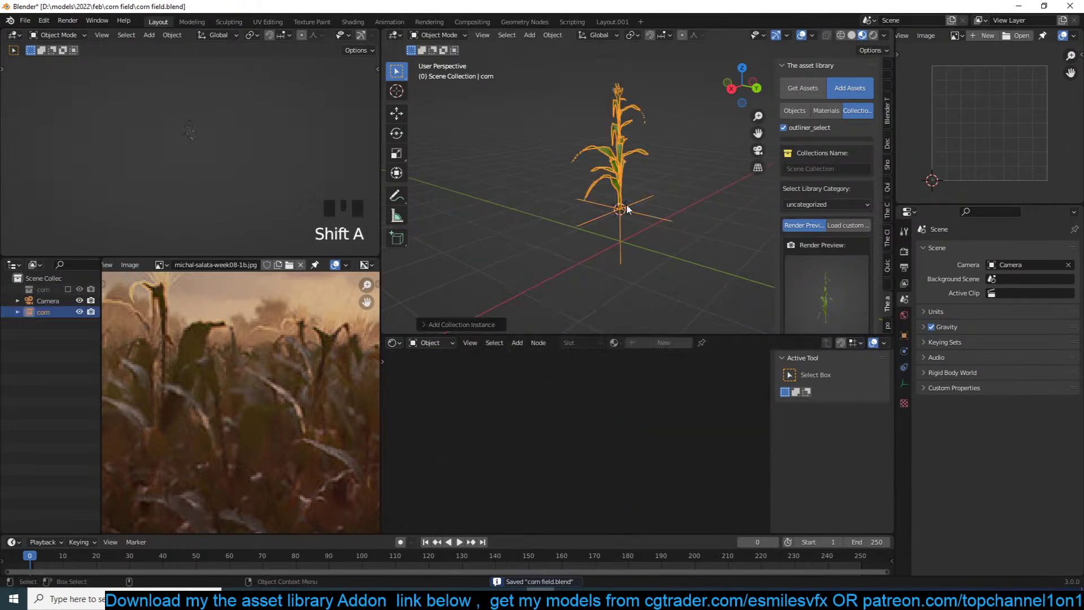
key(g)
click(632, 205)
key(alt+a)
Examine the corn instance from other angles alongside the full corn field reference image, and save the file
middle_drag(627, 229, 713, 225)
click(633, 234)
scroll(627, 239, up, 4)
middle_drag(613, 240, 586, 226)
key(alt+a)
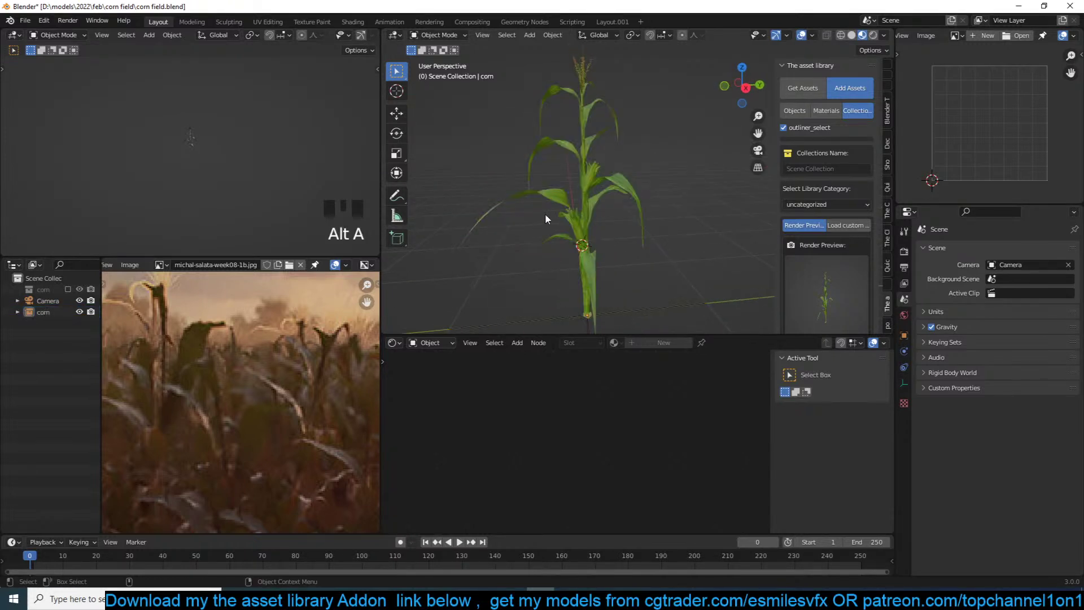
scroll(286, 475, down, 3)
scroll(285, 479, down, 3)
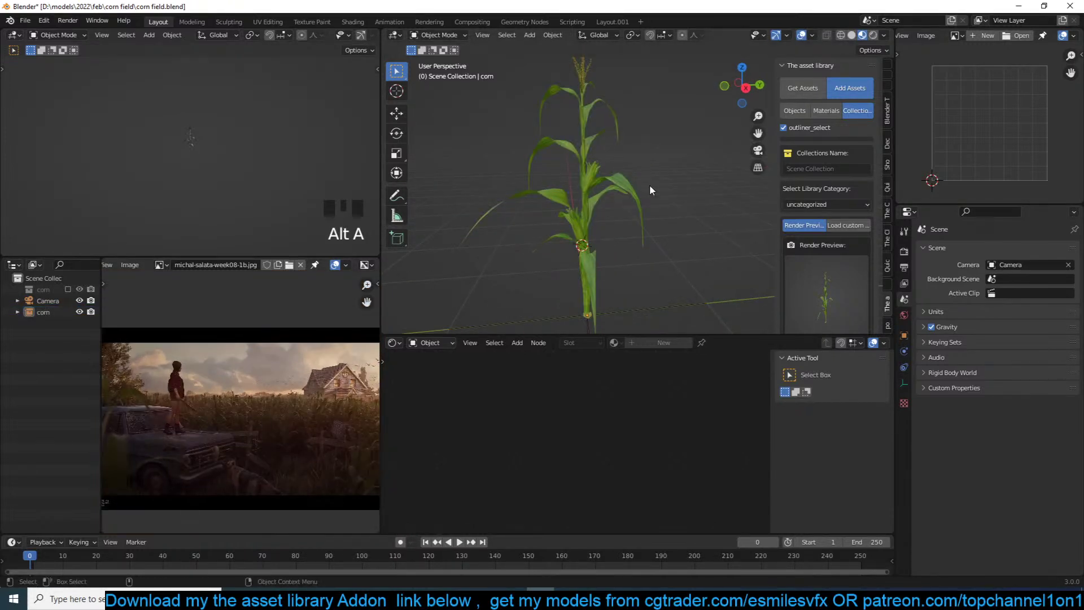
scroll(651, 190, down, 4)
key(ctrl+s)
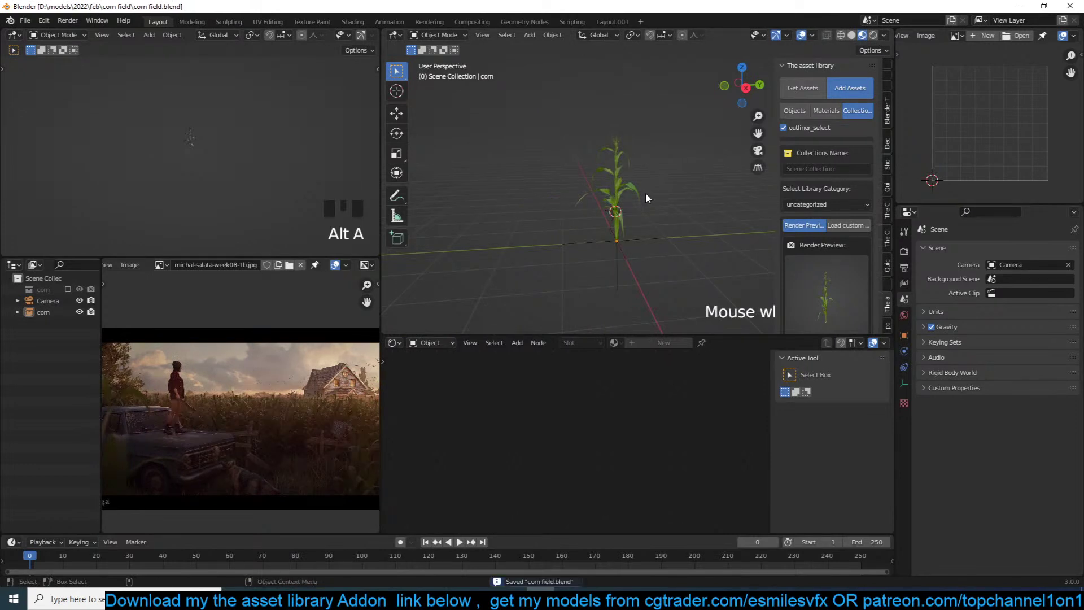
Add a mesh plane, scale it by 5 and shift it slightly so it lies beneath the corn plant
key(shift+a)
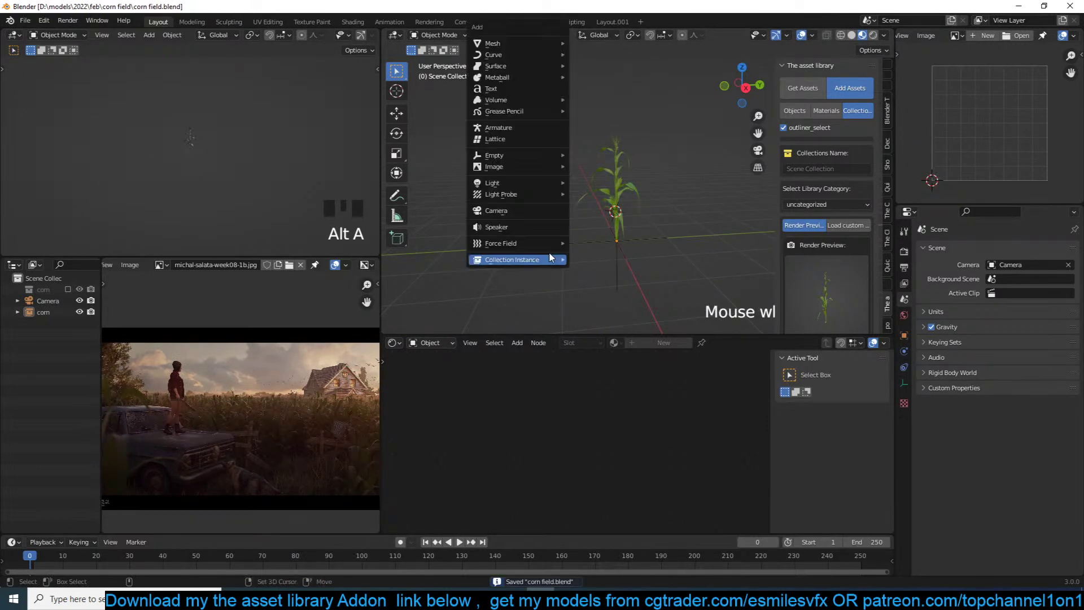
click(593, 43)
key(s)
key(5)
click(659, 202)
key(g)
click(678, 245)
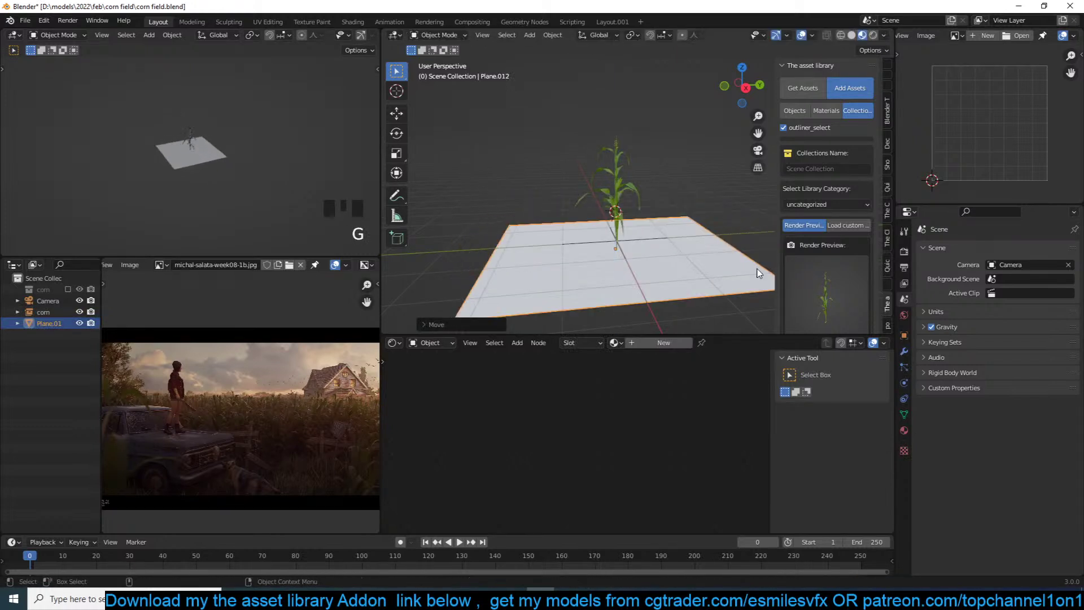
Try a Hair particle system on the plane, rendered as Object with the corn instance as its instance object
click(904, 367)
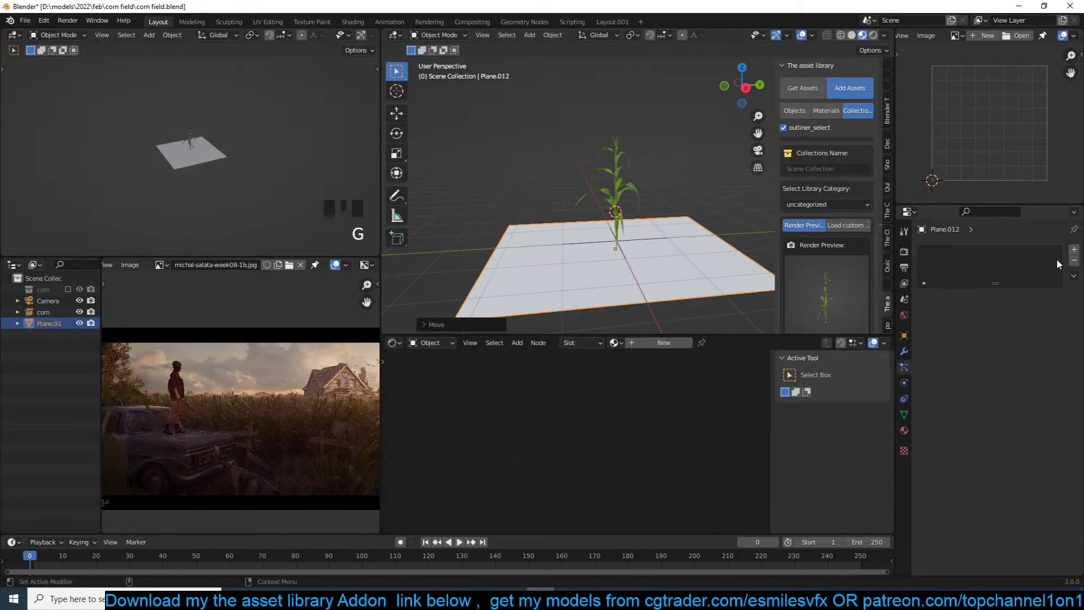
click(1074, 250)
click(1043, 312)
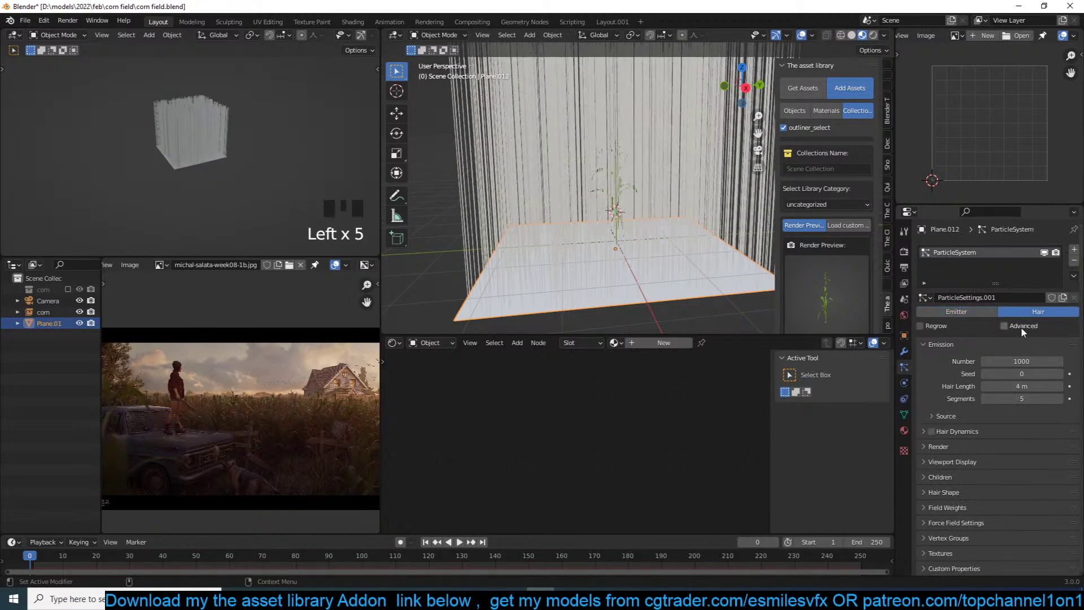
click(939, 447)
click(1007, 463)
click(998, 503)
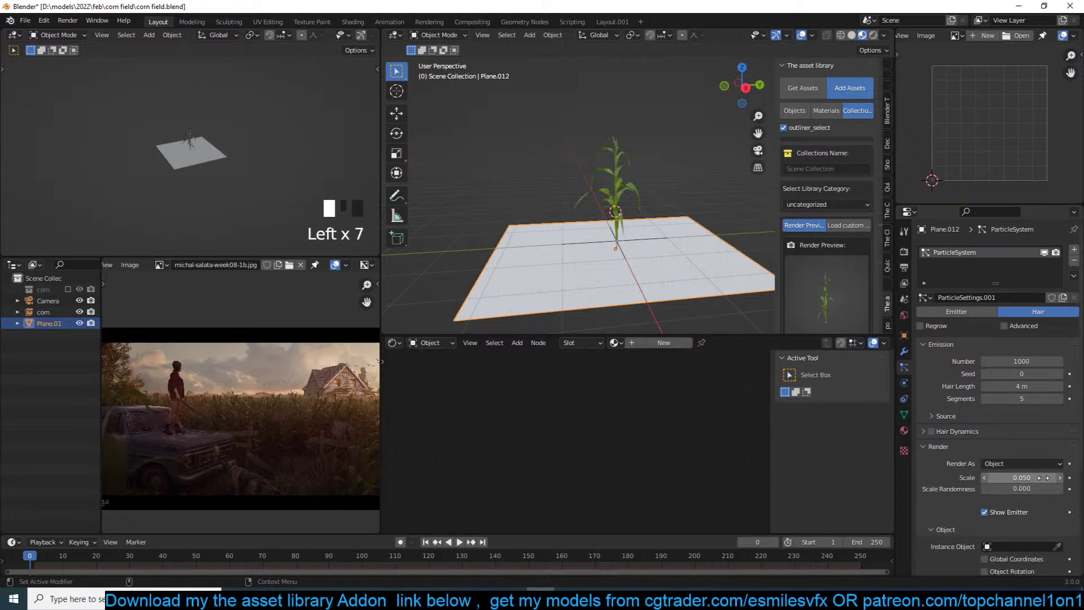
click(1057, 547)
click(622, 169)
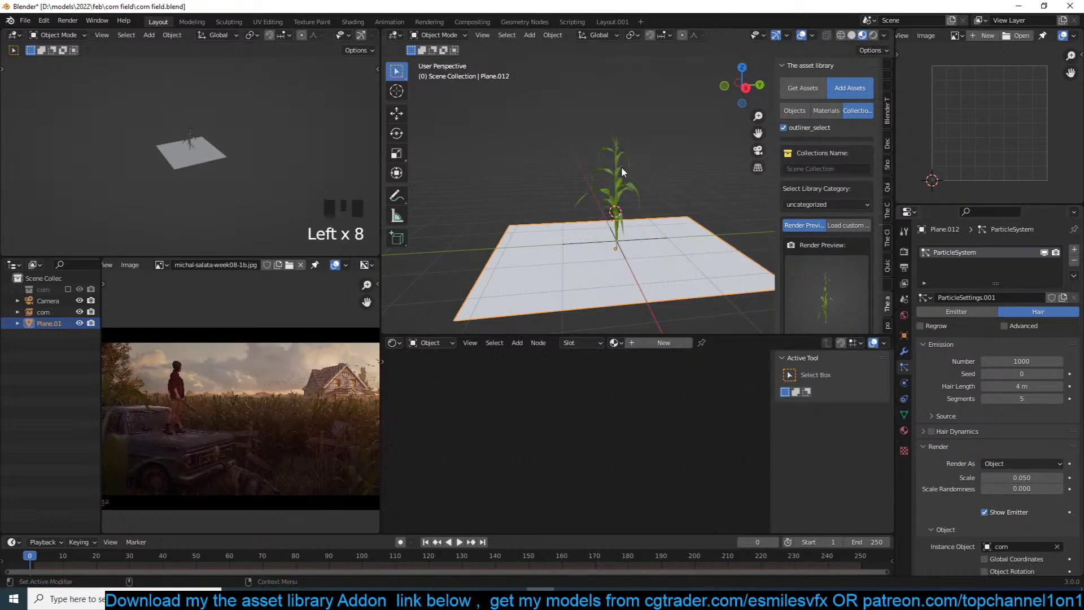
Check the corn instance with a cancelled move, then remove the particle system from the plane
scroll(623, 193, up, 4)
click(606, 175)
key(g)
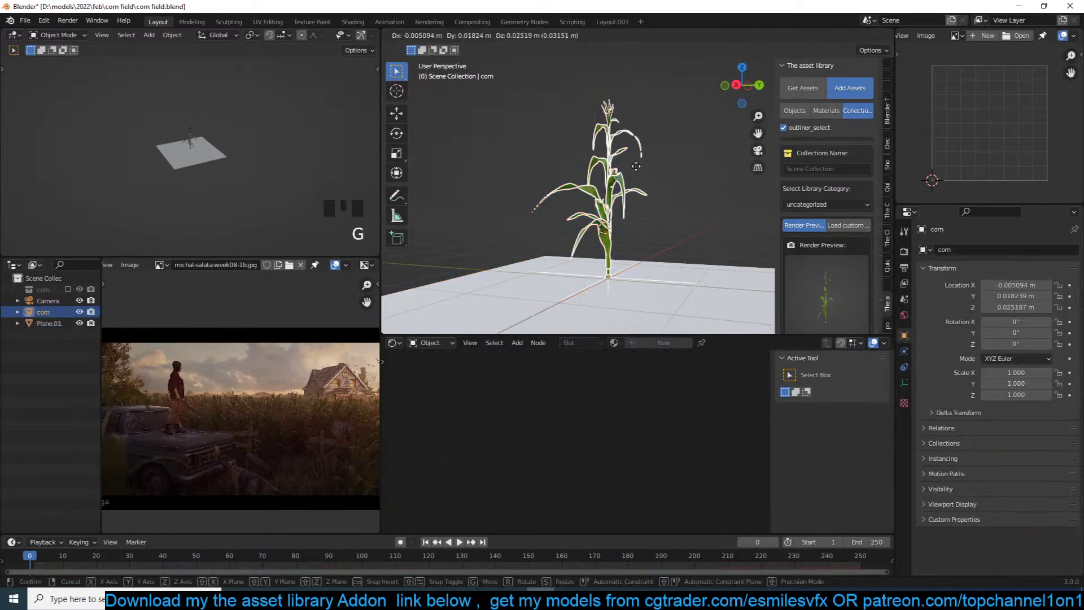
right_click(650, 222)
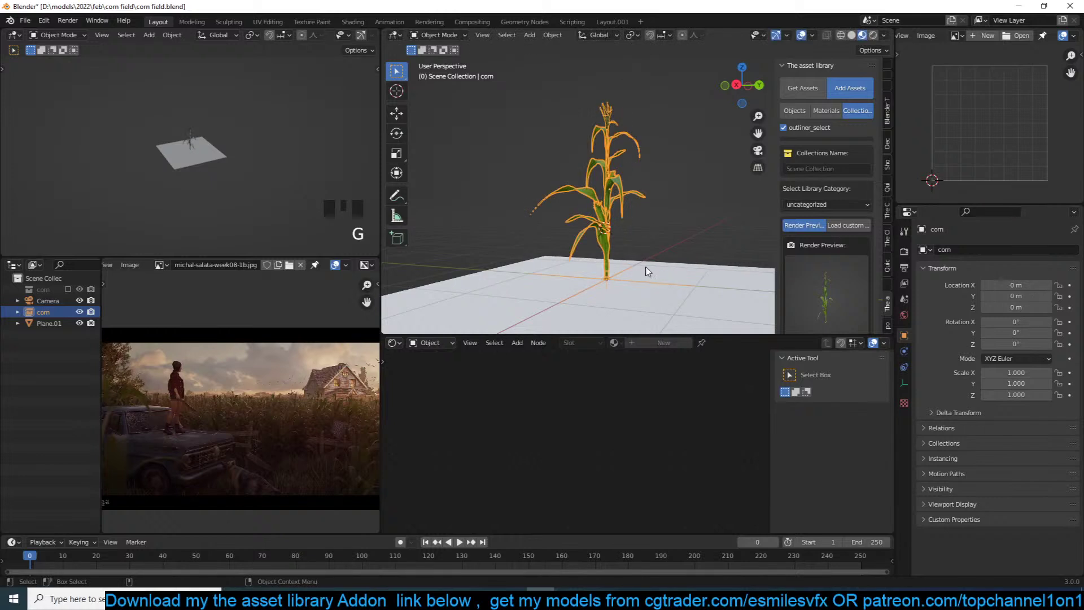
click(710, 293)
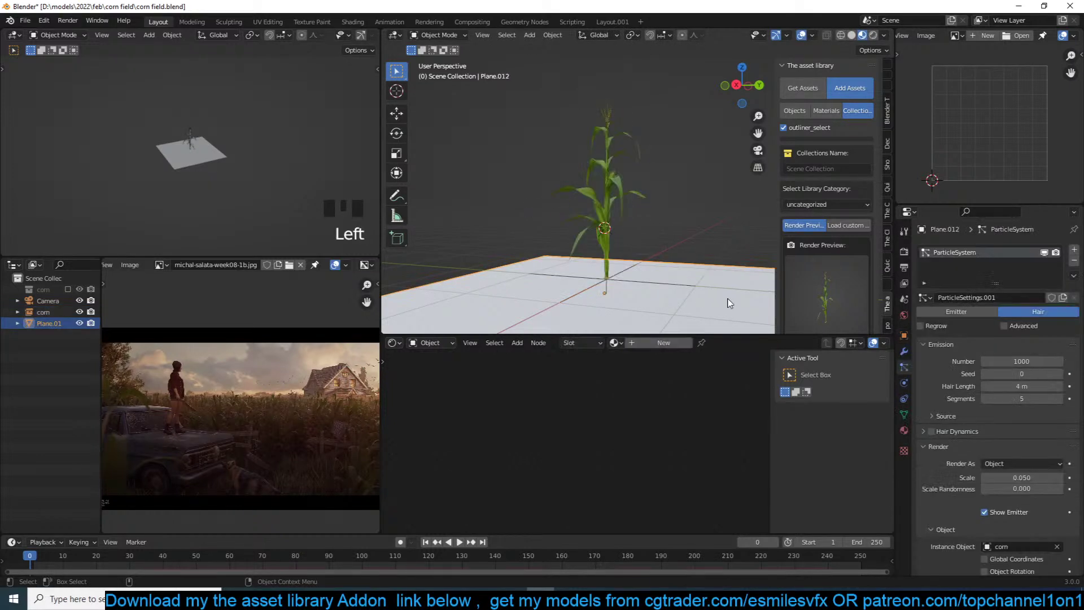
click(1075, 262)
Scale the plane up into a much larger ground area around the corn plant
scroll(687, 263, down, 5)
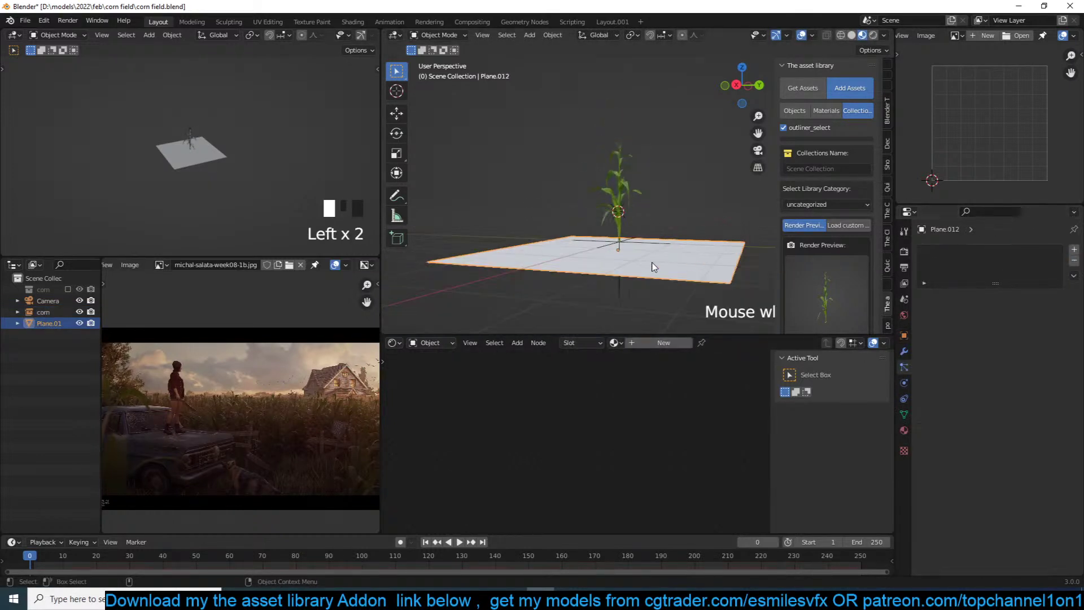
middle_drag(687, 264, 631, 298)
key(s)
click(828, 96)
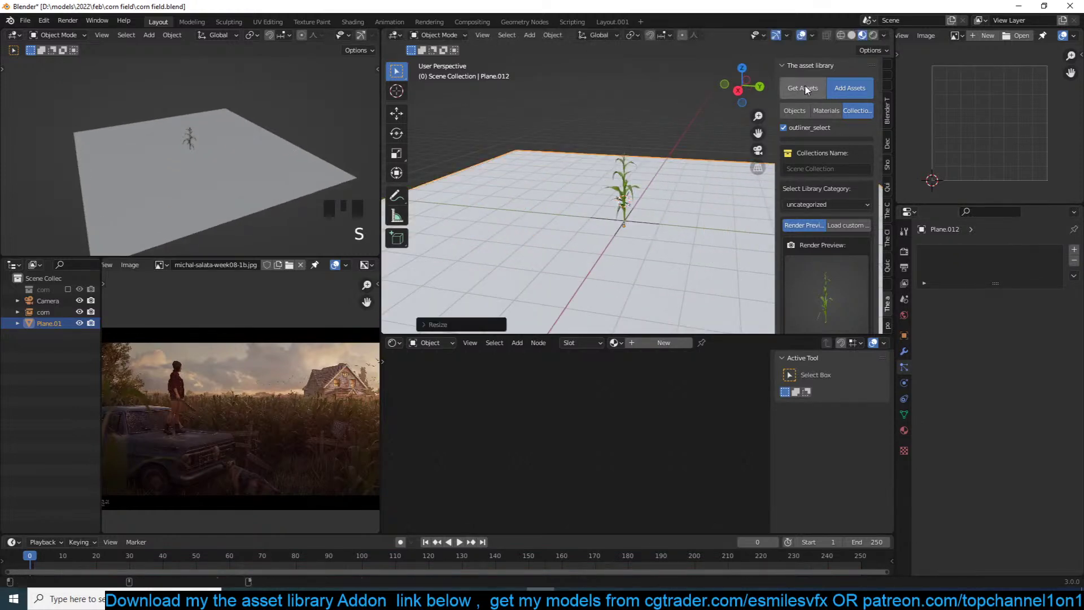
Switch the asset library to getting materials and search for grass, then view the matching assets
click(806, 91)
click(806, 110)
click(831, 115)
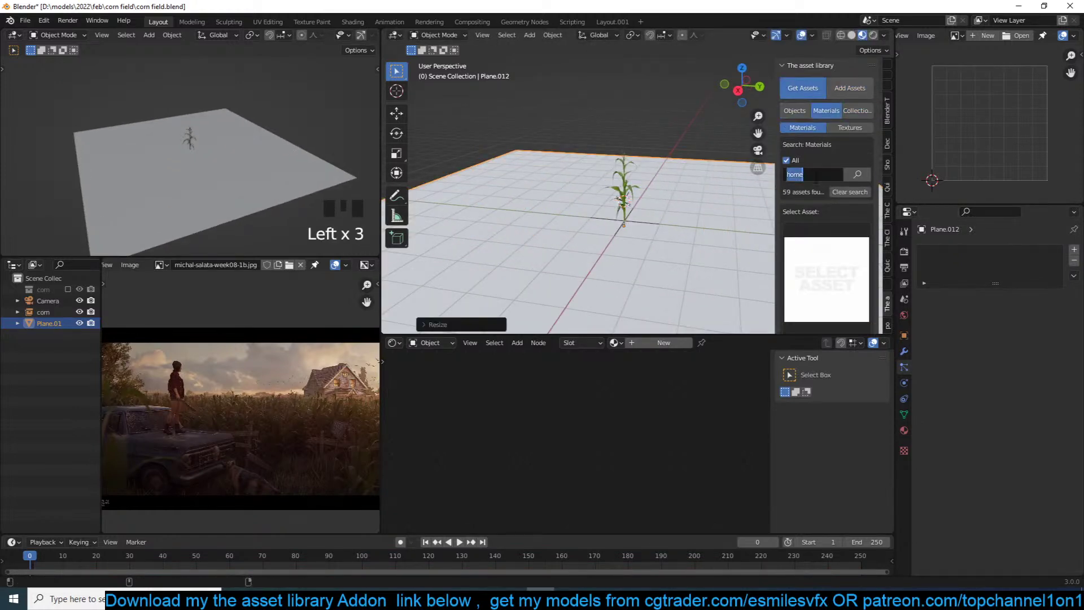
text(gr)
key(ctrl+a)
key(Return)
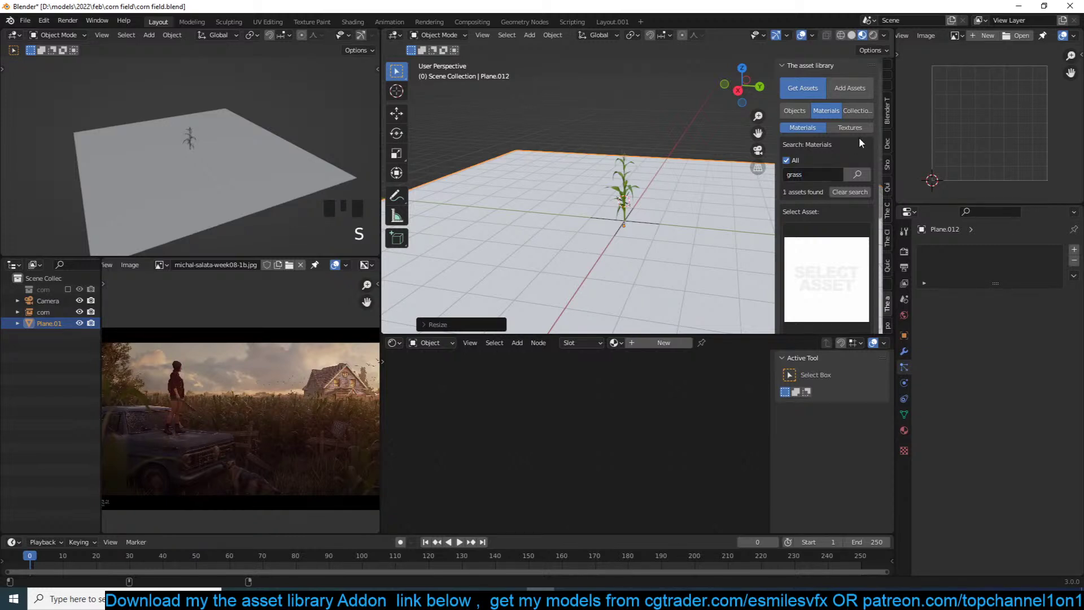
click(800, 239)
Search the material assets for ground and add the first match, a brown soil material, to the plane
click(811, 175)
text(gro)
key(Return)
click(807, 238)
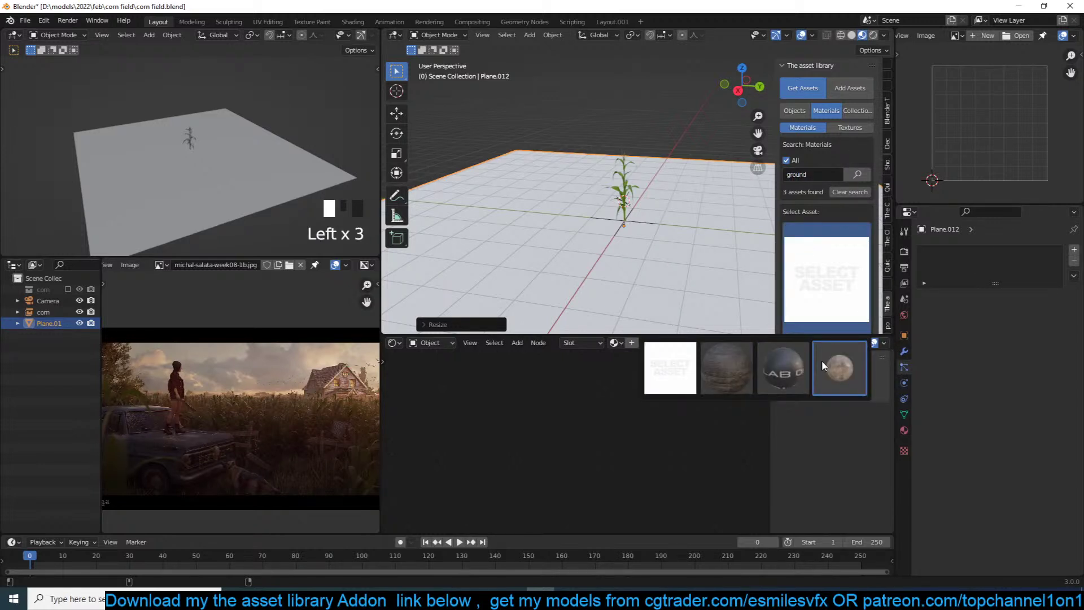
click(728, 364)
scroll(830, 277, down, 3)
click(841, 287)
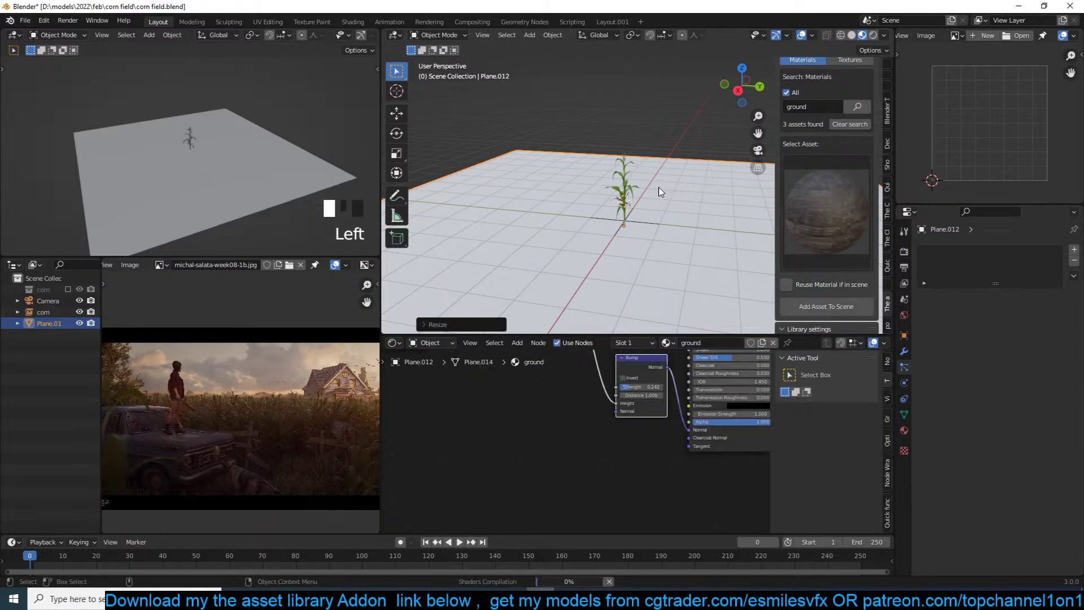
Enlarge the ground plane further so that it extends past the camera, and save the file
scroll(666, 205, down, 3)
scroll(666, 205, down, 2)
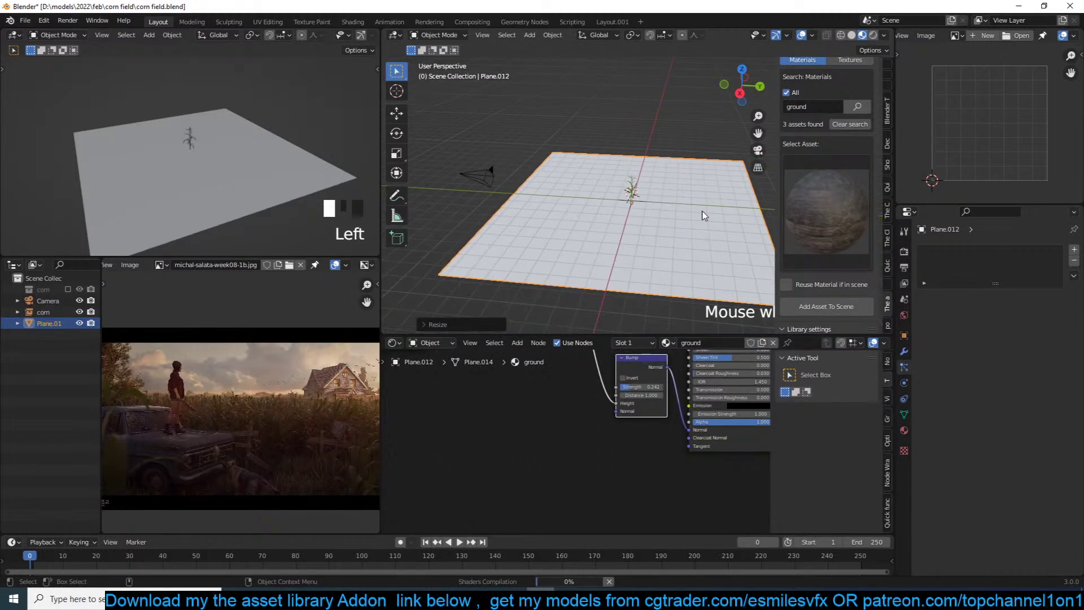
key(s)
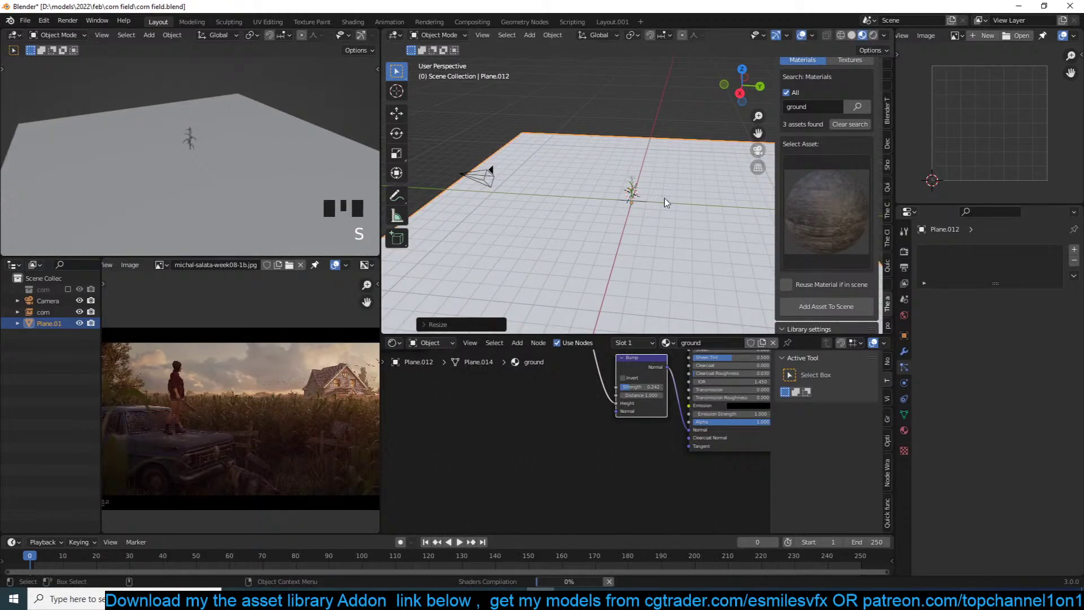
key(ctrl+s)
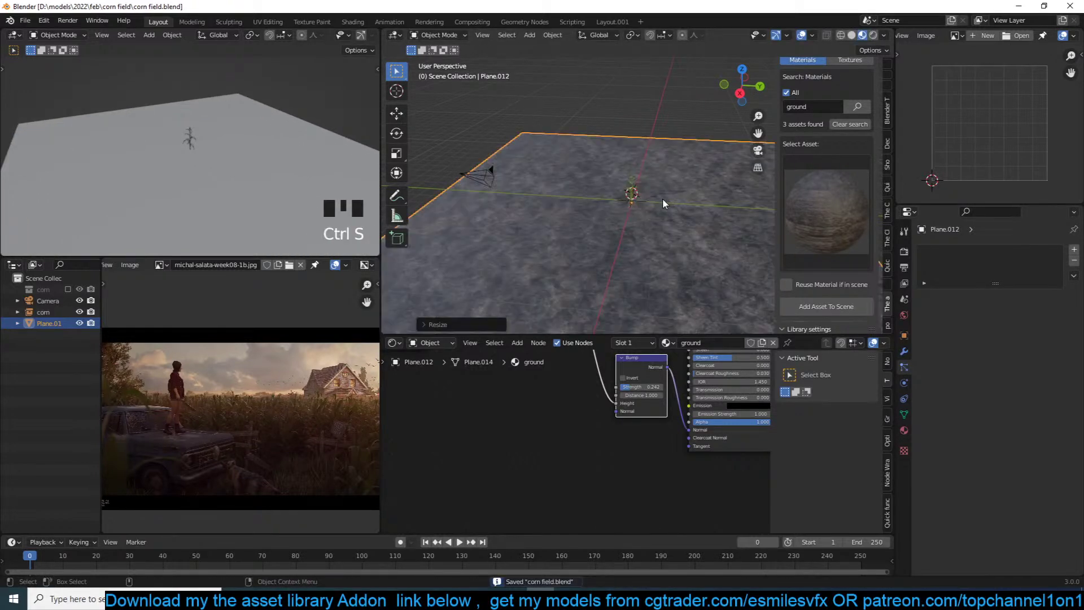
Subdivide the ground plane's mesh repeatedly in Edit Mode, then apply the object's scale
key(Tab)
right_click(670, 164)
right_click(671, 161)
right_click(671, 160)
right_click(672, 160)
right_click(671, 160)
right_click(671, 161)
click(671, 158)
key(Tab)
key(ctrl+a)
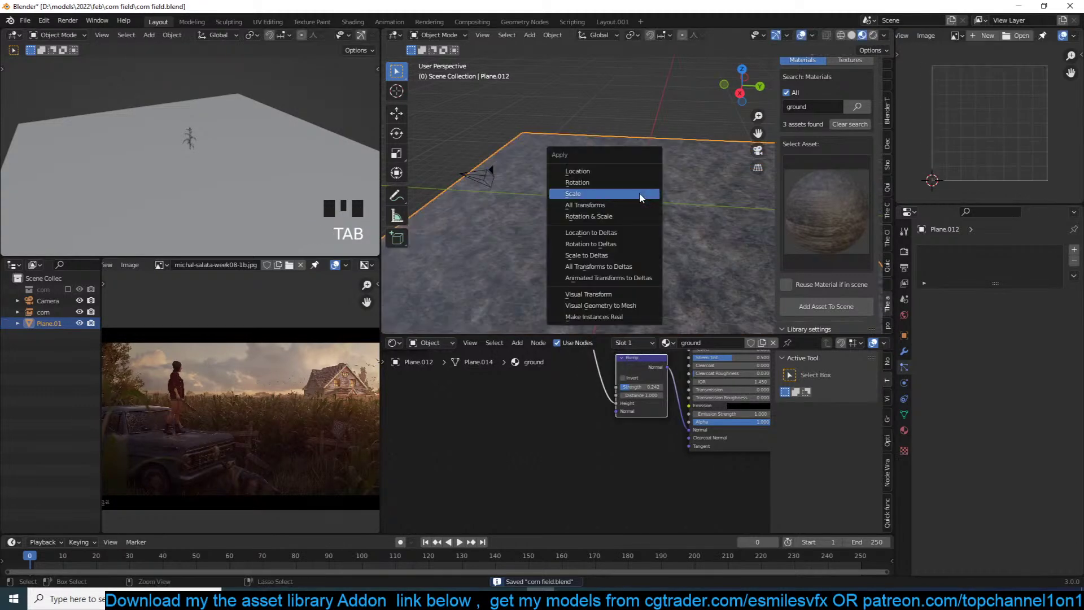
click(640, 192)
Displace the ground plane into uneven terrain with an object modifier from the quick functions, and shade it smooth
key(shift+q)
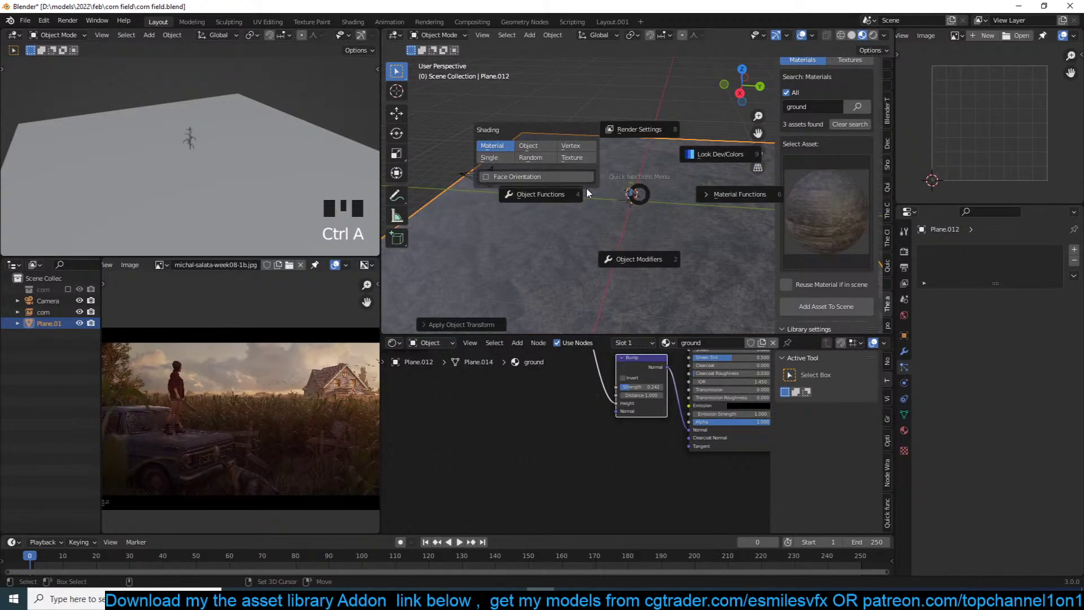
click(635, 259)
click(493, 273)
middle_drag(499, 272, 587, 204)
right_click(631, 233)
click(623, 193)
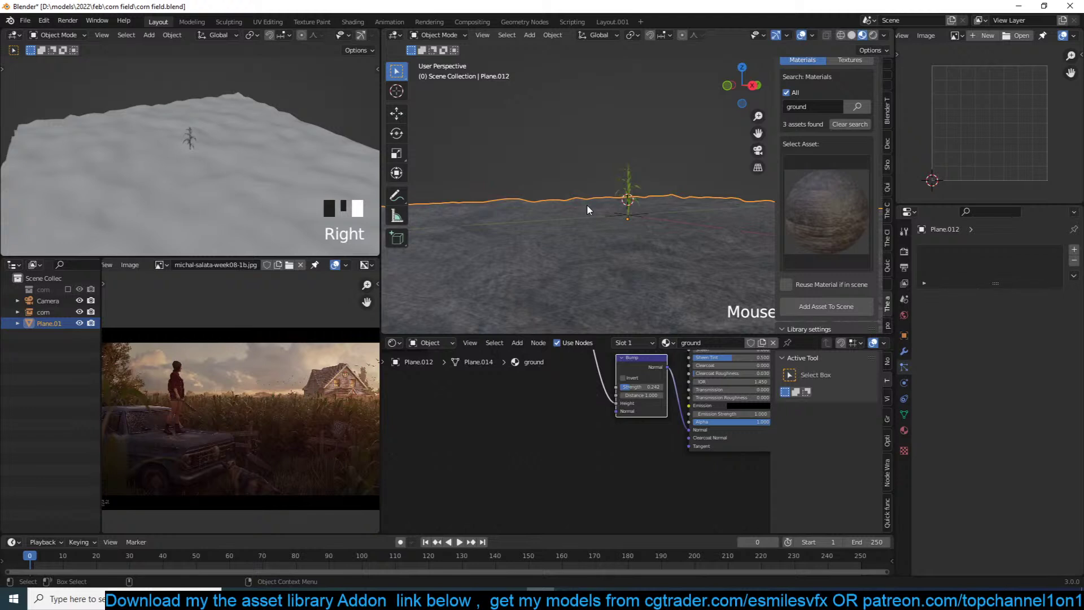
Align the camera to the current low view and move it to about X -2.46 m, Y -13.35 m, Z 1.22 m
key(ctrl+alt+KP_0)
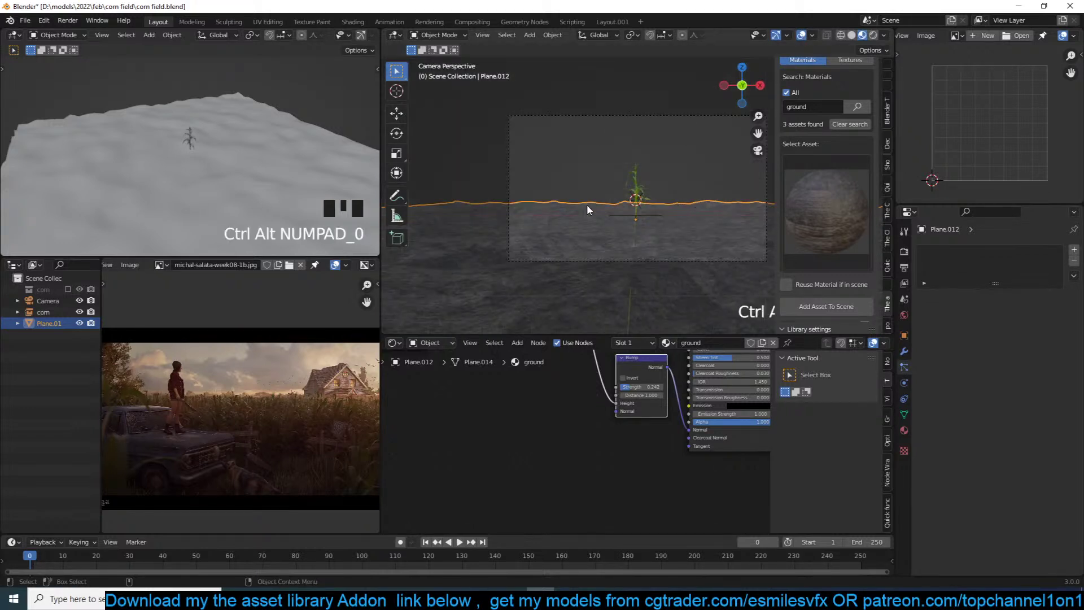
click(662, 121)
click(662, 121)
key(g)
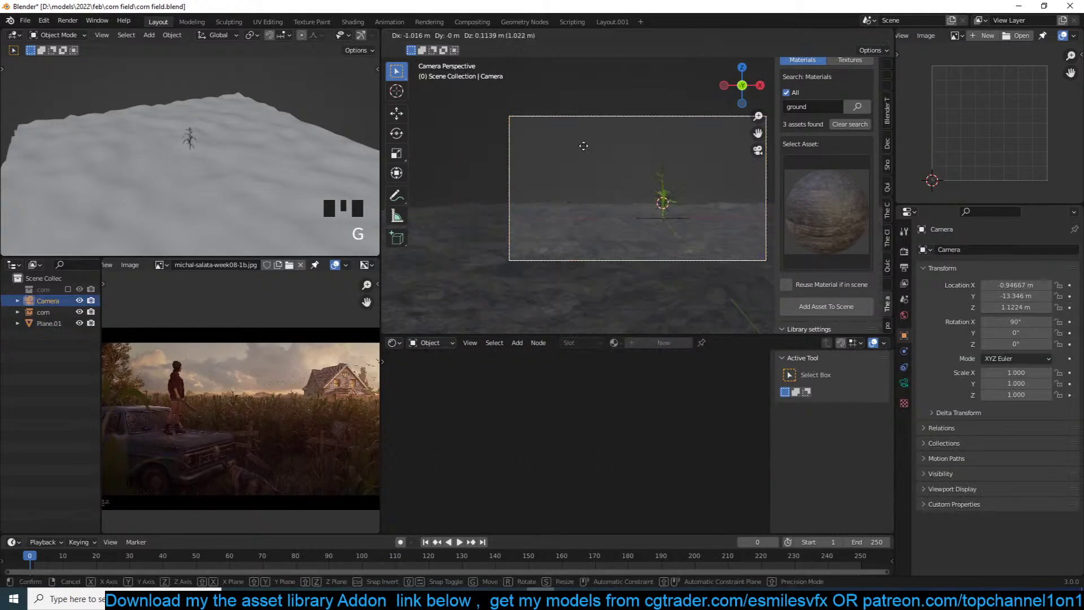
click(513, 142)
key(r)
middle_click(632, 168)
right_click(643, 174)
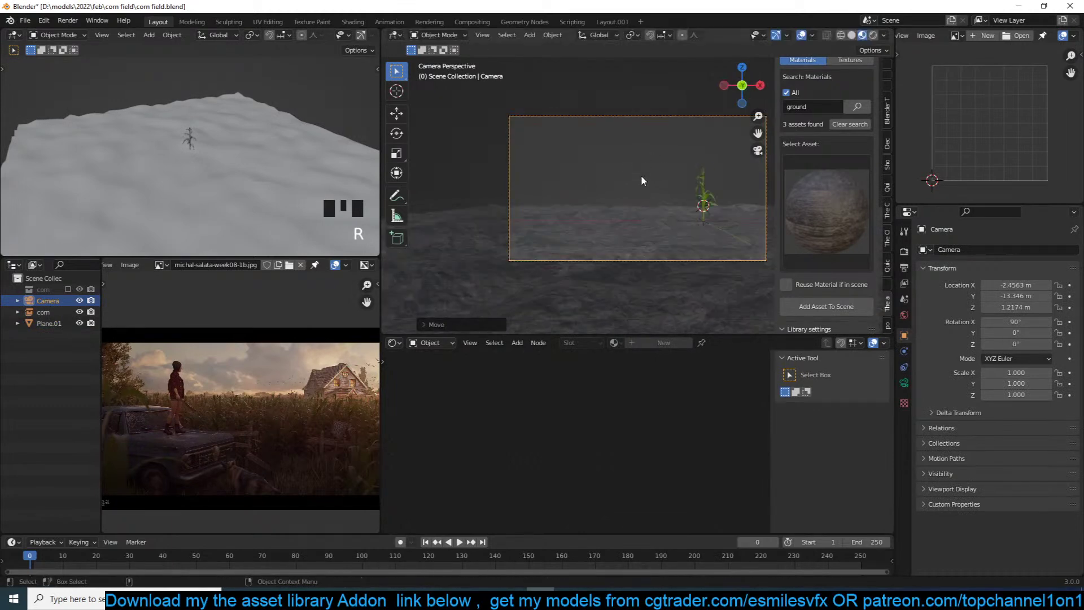
Select the ground plane and switch the shader editor area to the Geometry Node Editor
scroll(645, 177, down, 3)
scroll(567, 178, up, 3)
shift+middle_drag(677, 178, 575, 235)
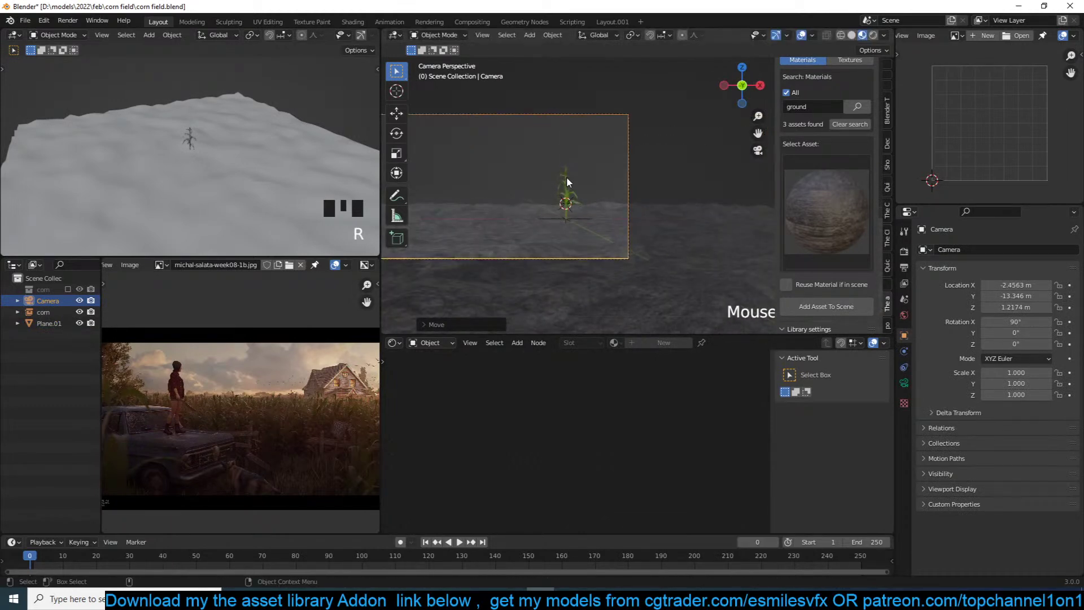
key(alt+a)
scroll(593, 236, down, 4)
click(594, 235)
scroll(569, 408, down, 2)
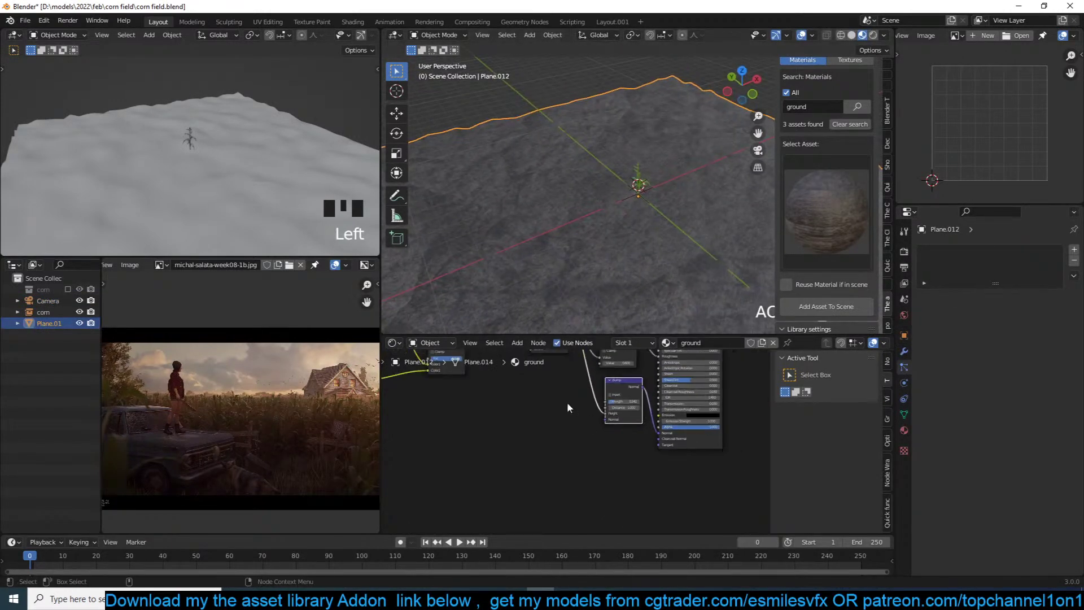
click(399, 342)
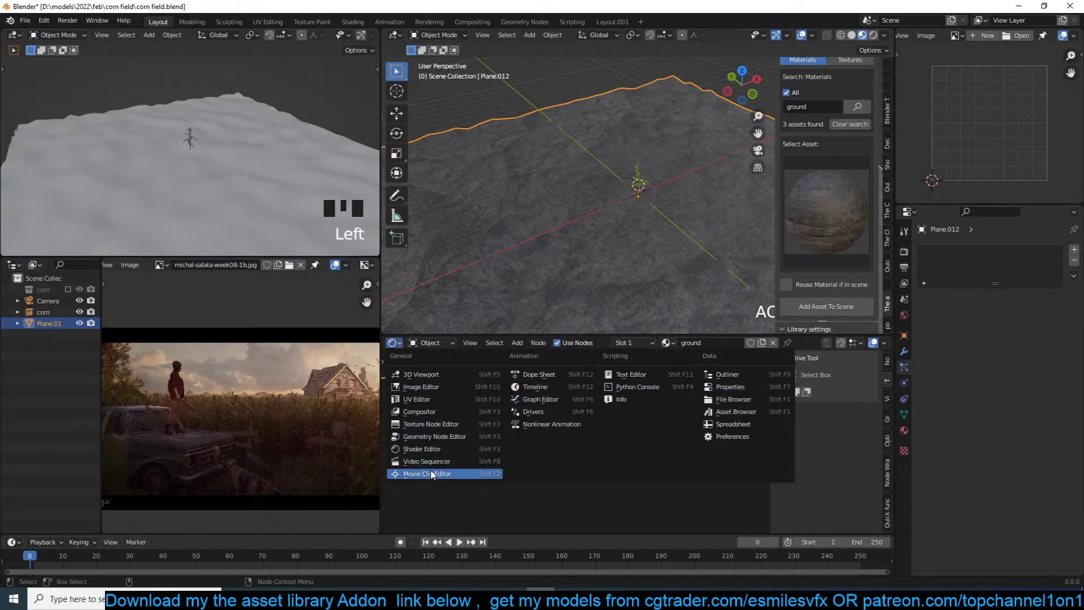
click(496, 435)
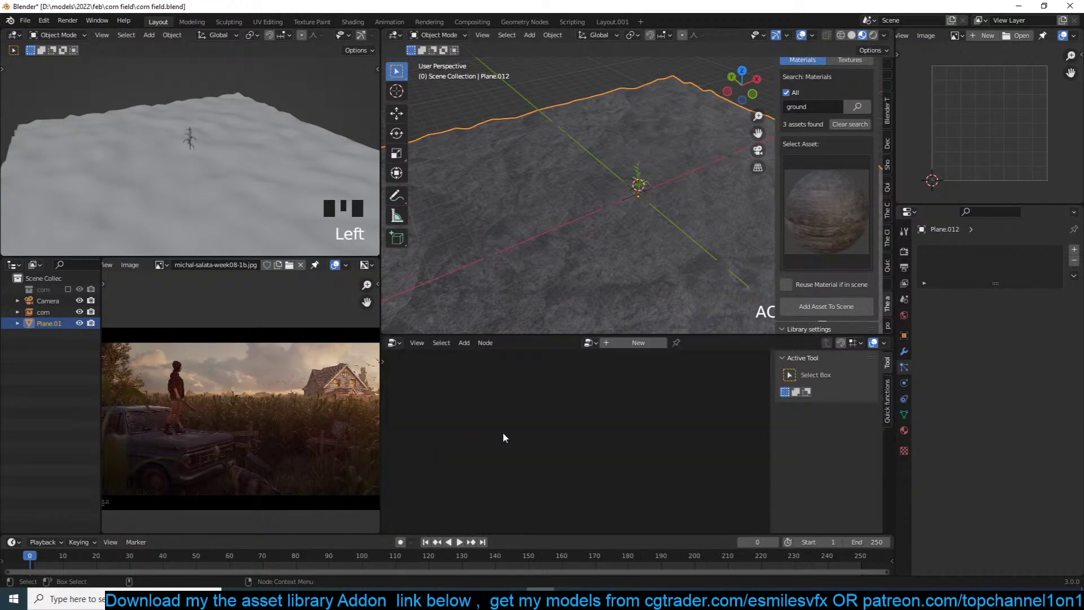
Create a new geometry node tree for the ground plane, move Group Input away from Group Output, and save the file
click(619, 345)
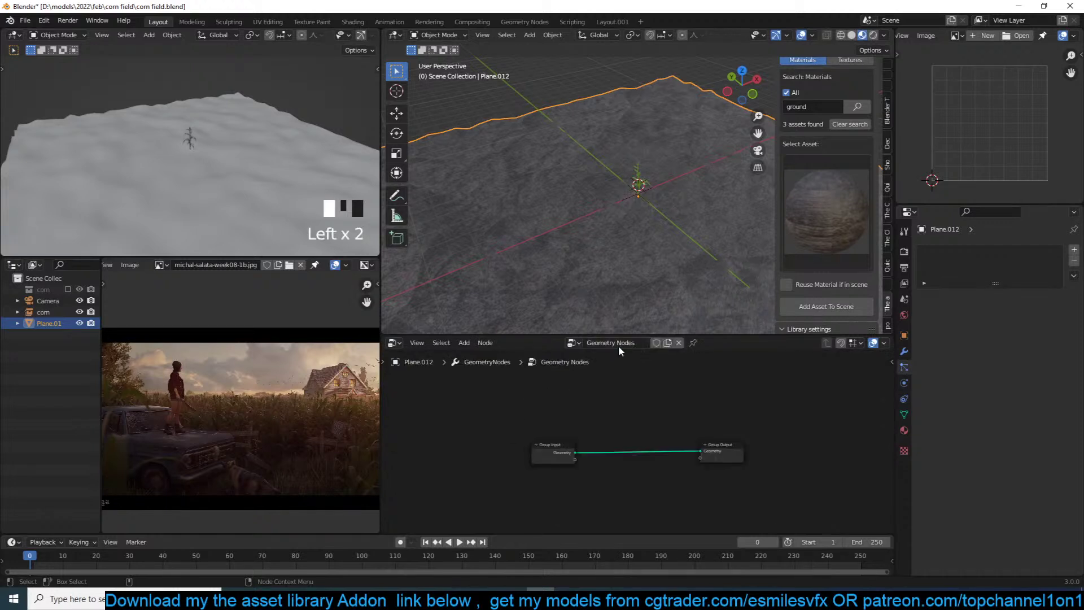
scroll(611, 389, up, 4)
key(ctrl+s)
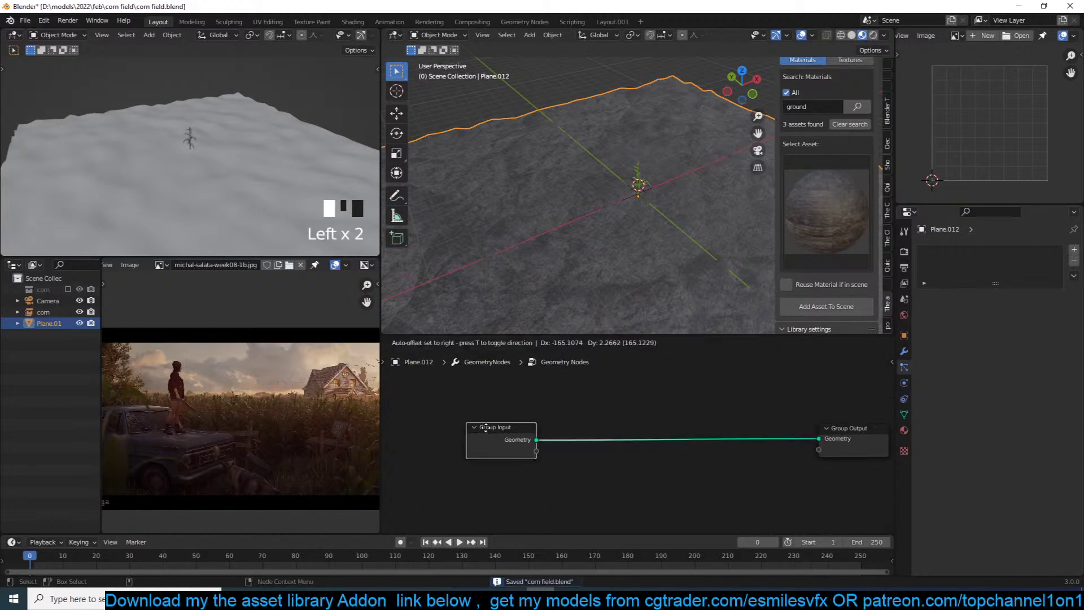
middle_drag(600, 233, 649, 204)
scroll(639, 438, up, 2)
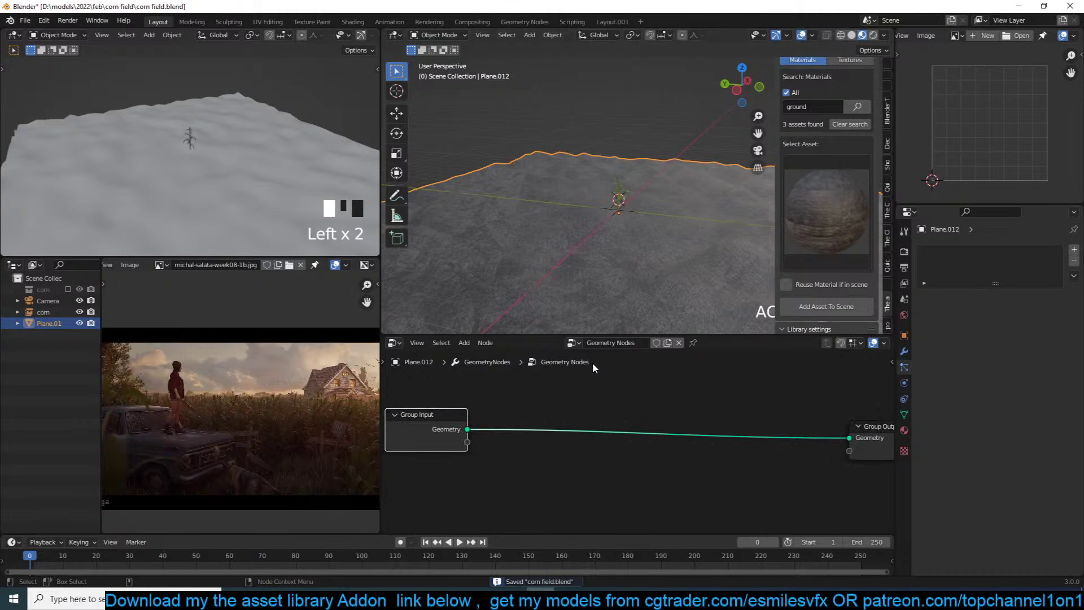
Pin the node tree and add the corn object to it as an Object Info node beneath Group Input
click(46, 313)
click(456, 217)
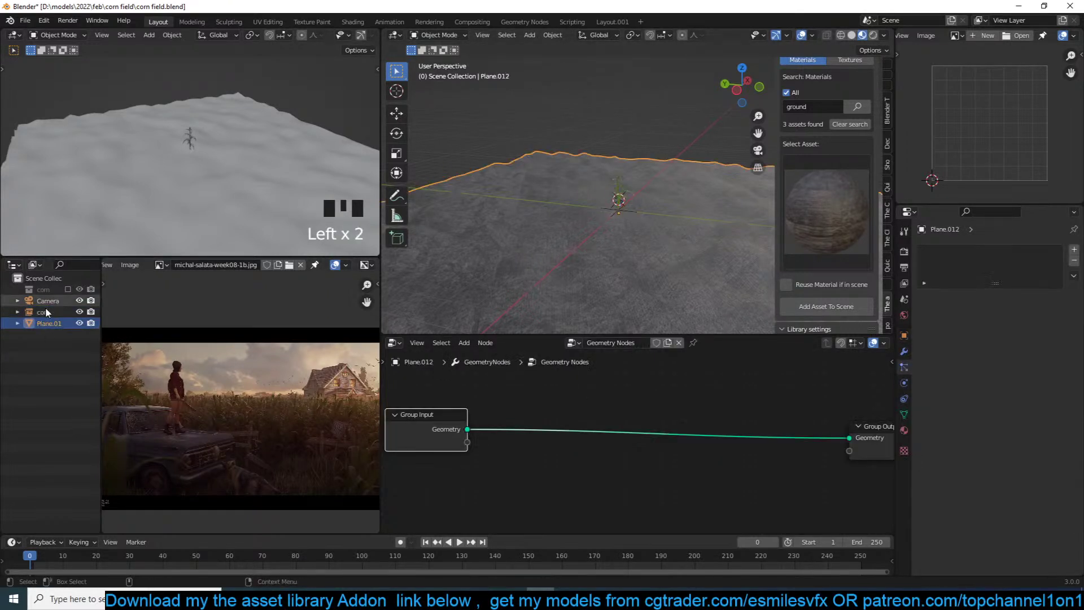
click(693, 343)
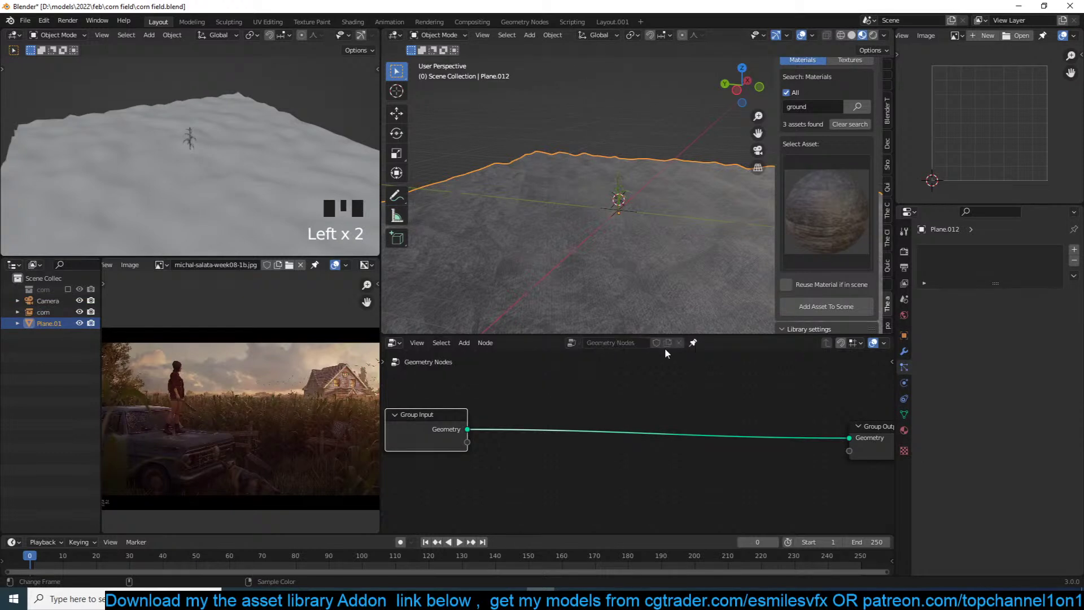
drag(43, 312, 479, 485)
scroll(495, 480, up, 1)
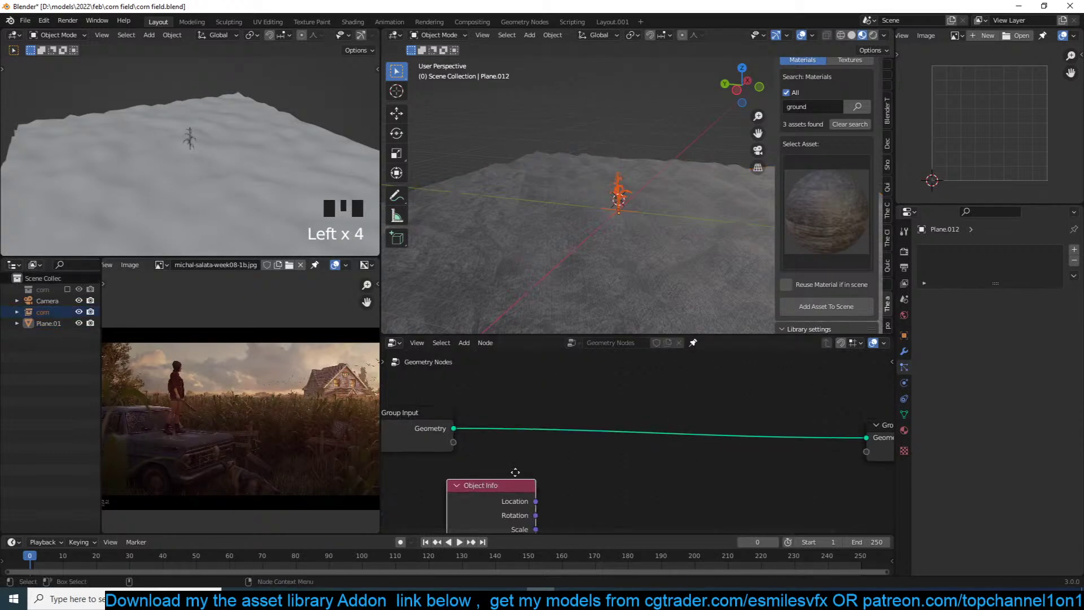
middle_drag(496, 480, 540, 456)
scroll(548, 454, down, 2)
drag(537, 461, 468, 445)
scroll(587, 422, down, 2)
middle_drag(587, 422, 510, 406)
scroll(510, 406, up, 1)
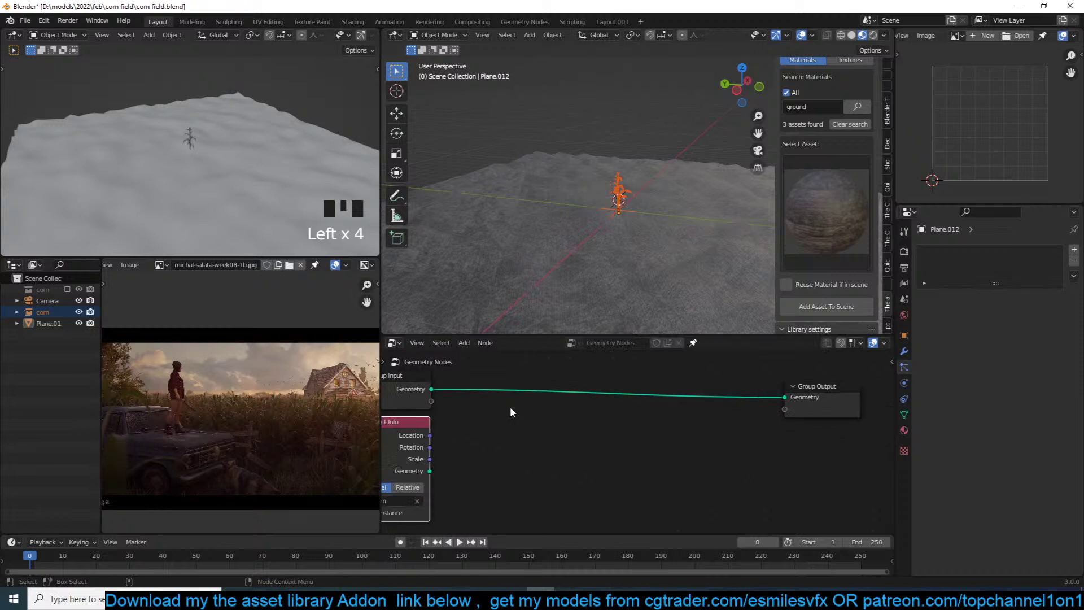
Insert a Distribute Points on Faces node between Group Input and Group Output, and inspect the scattered points
key(shift+a)
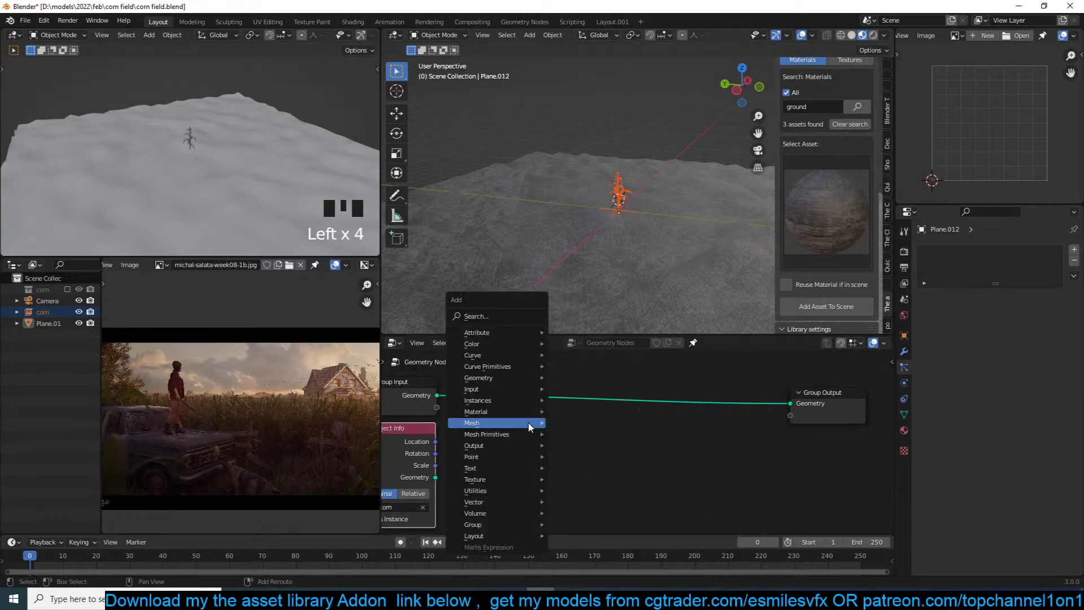
mouse_move(484, 400)
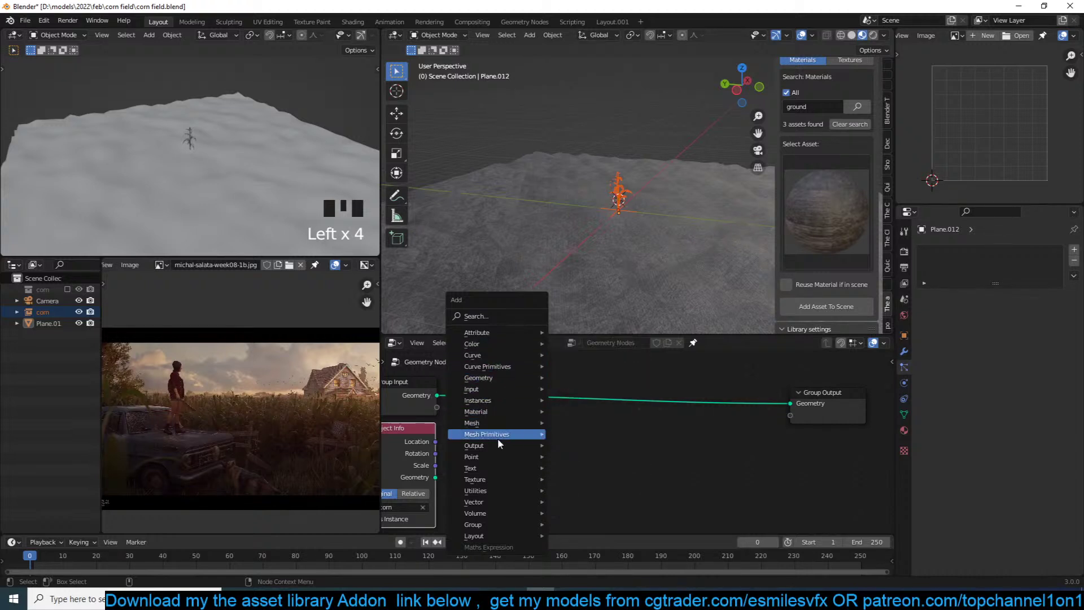
mouse_move(497, 456)
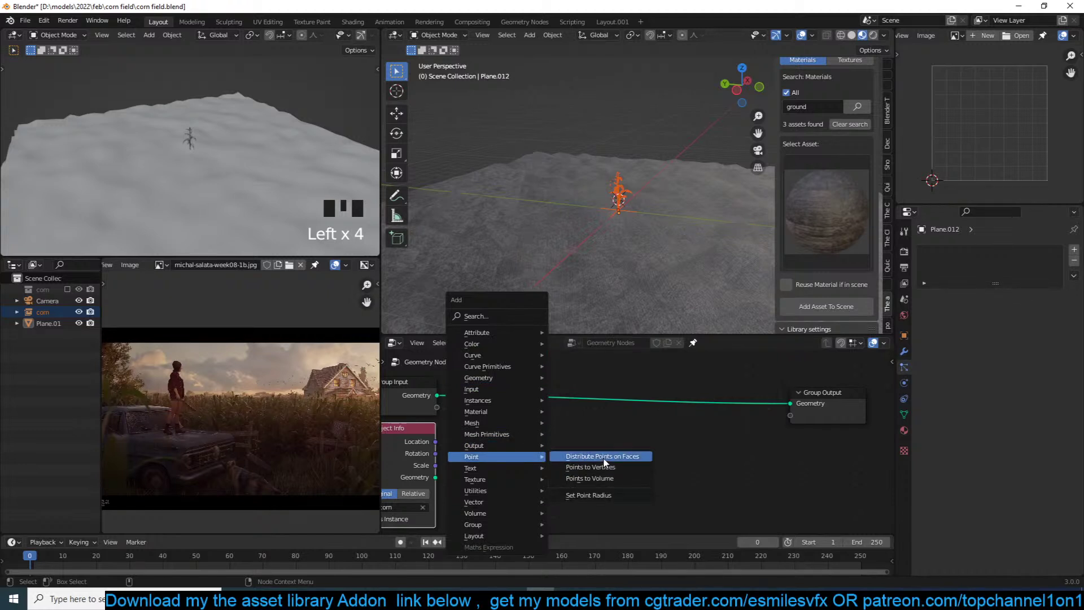
click(604, 459)
click(602, 386)
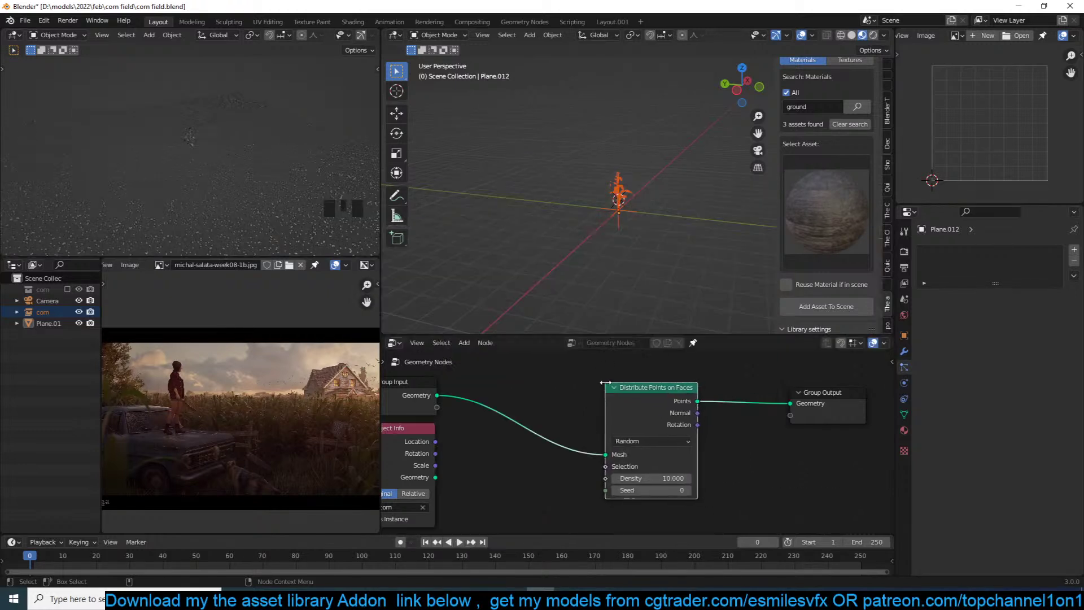
key(grave)
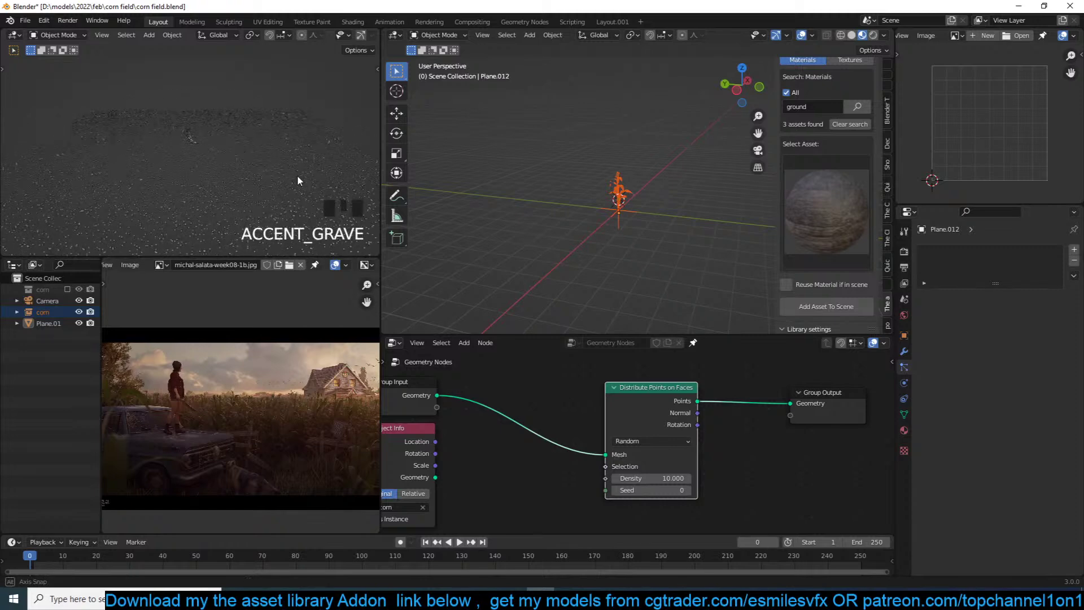
scroll(257, 192, up, 1)
key(grave)
scroll(215, 205, up, 4)
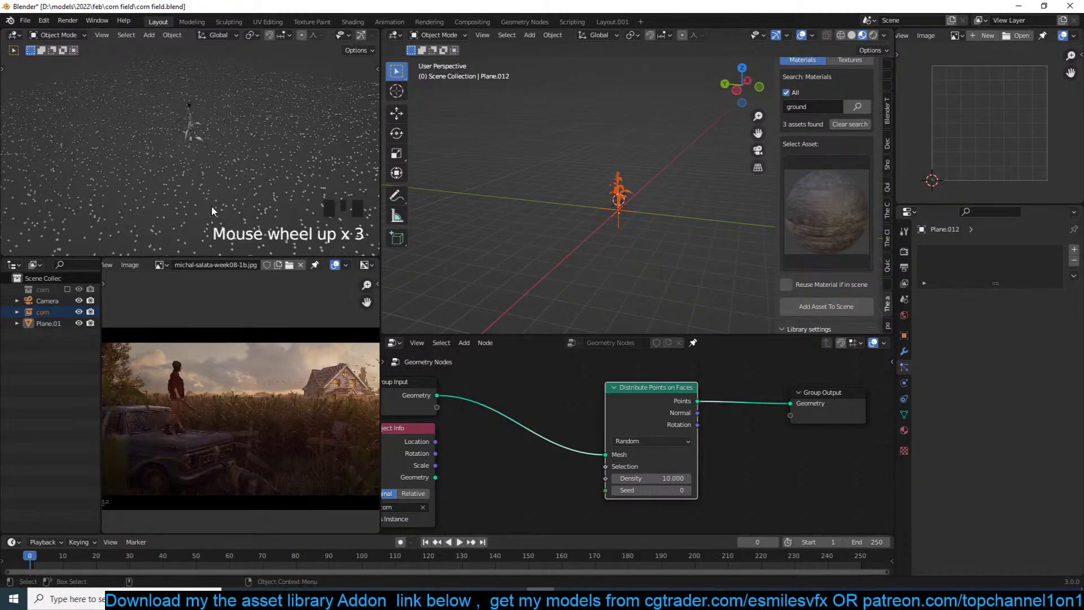
scroll(214, 205, down, 2)
scroll(642, 446, down, 1)
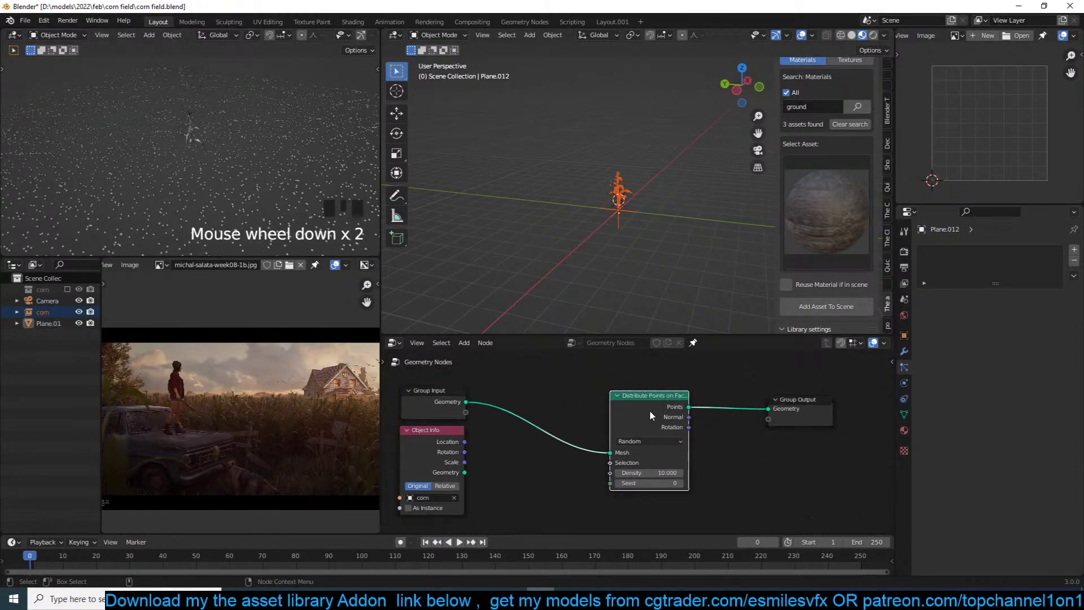
Insert a Join Geometry node before Group Output, connect Group Input's geometry to it as well, and save the file
drag(632, 411, 579, 420)
key(shift+a)
mouse_move(582, 342)
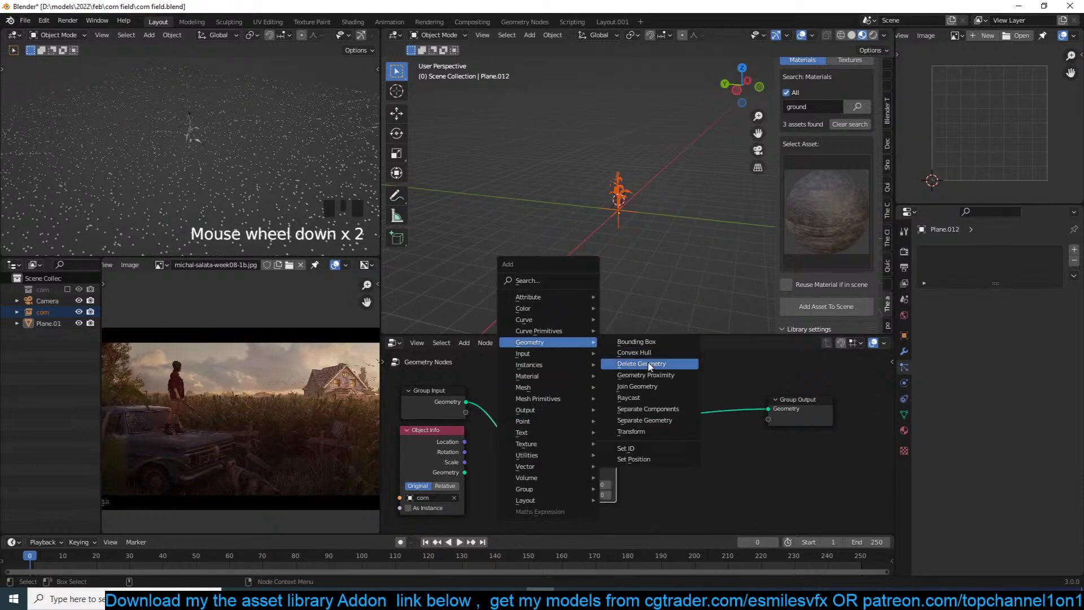
click(648, 393)
click(699, 418)
drag(466, 402, 669, 432)
scroll(636, 440, up, 3)
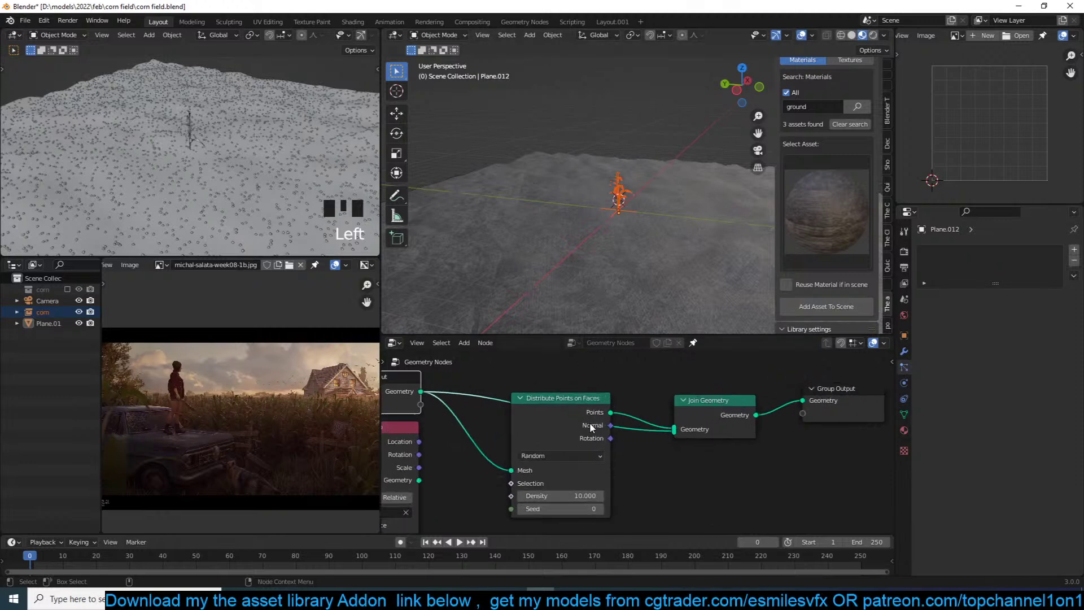
middle_drag(258, 192, 198, 165)
key(ctrl+s)
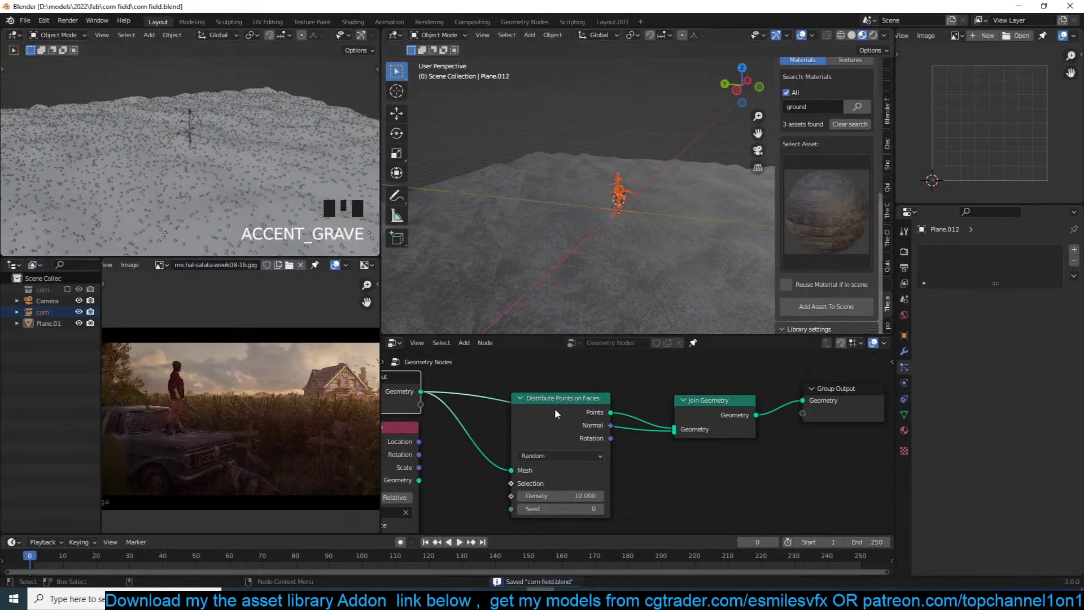
Set the Distribute Points on Faces density to 3.9
scroll(576, 447, up, 2)
drag(570, 493, 531, 493)
middle_drag(472, 494, 591, 475)
scroll(638, 443, down, 3)
middle_drag(670, 429, 722, 420)
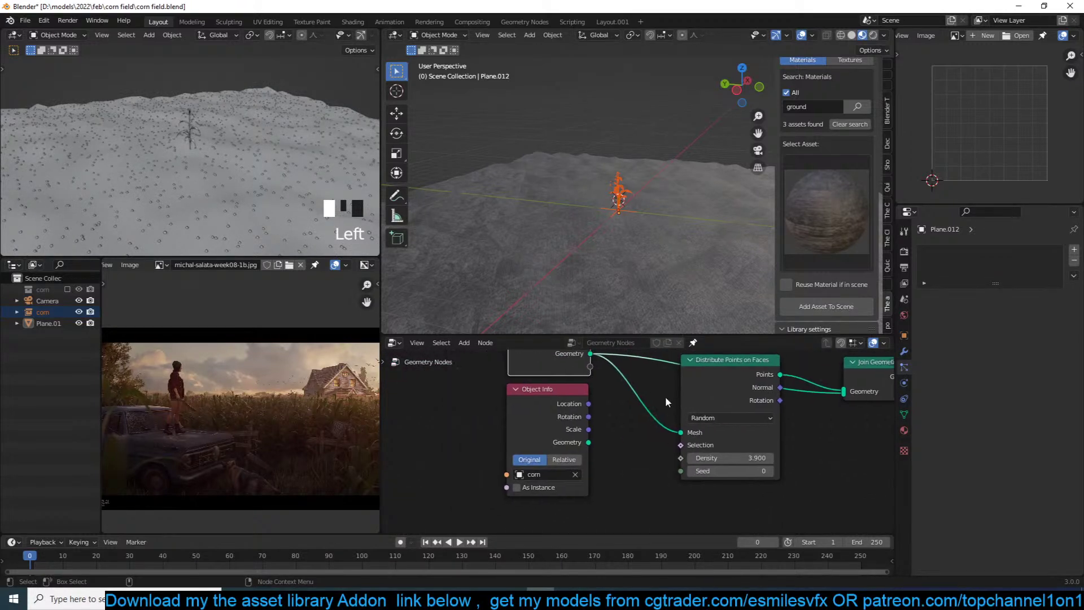
Make room after Distribute Points on Faces and insert an Instance on Points node between it and Join Geometry
drag(694, 384, 620, 409)
middle_drag(685, 398, 621, 409)
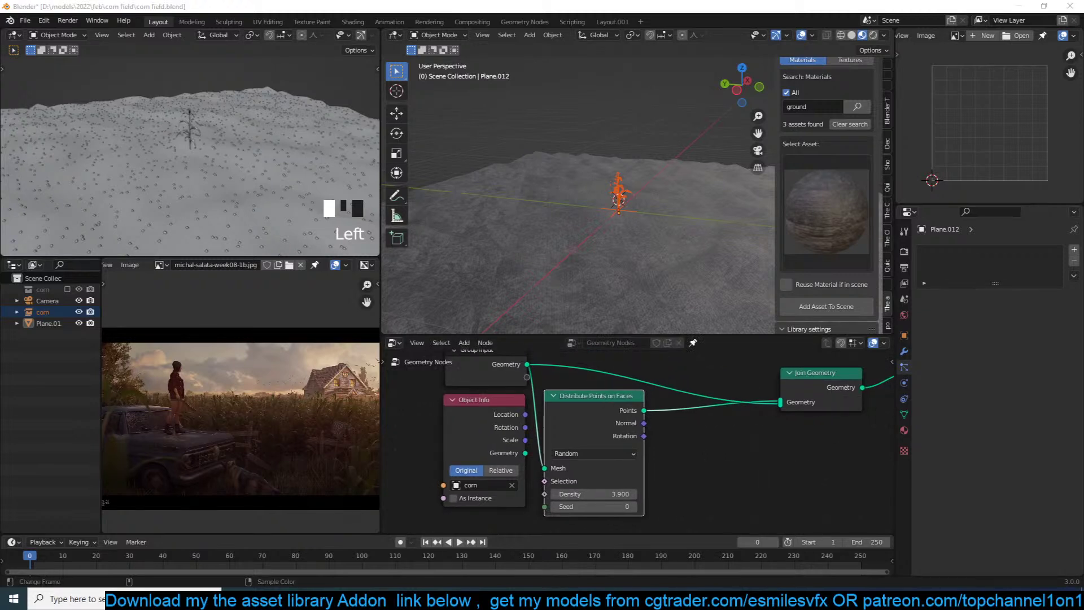
key(shift+a)
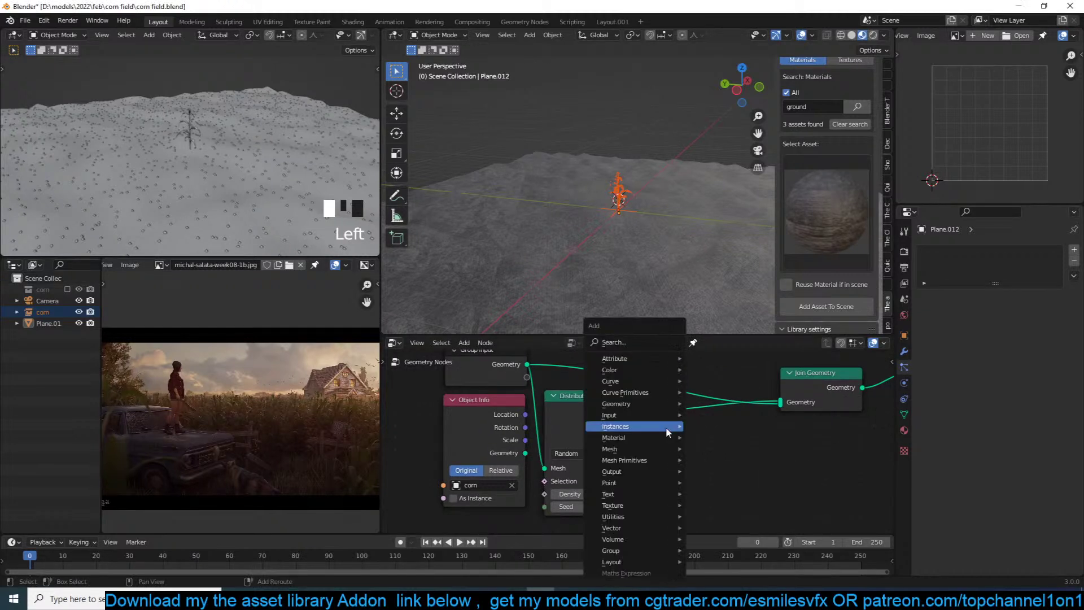
click(717, 427)
click(786, 411)
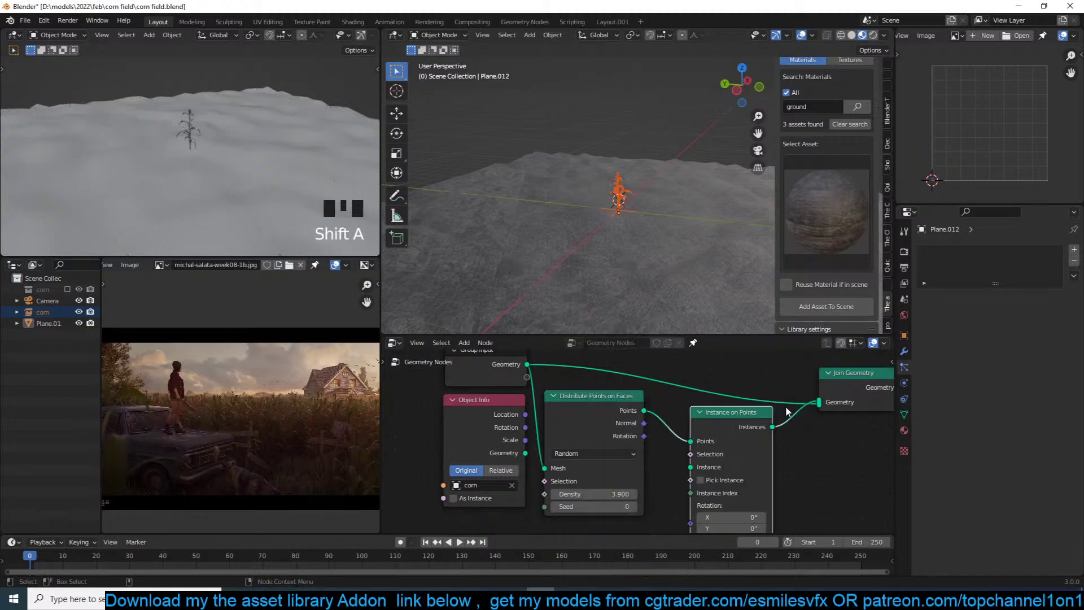
Move the corn's Object Info node clear of the others and connect its Geometry output to the Instance input of Instance on Points
drag(493, 402, 462, 442)
middle_drag(525, 458, 520, 403)
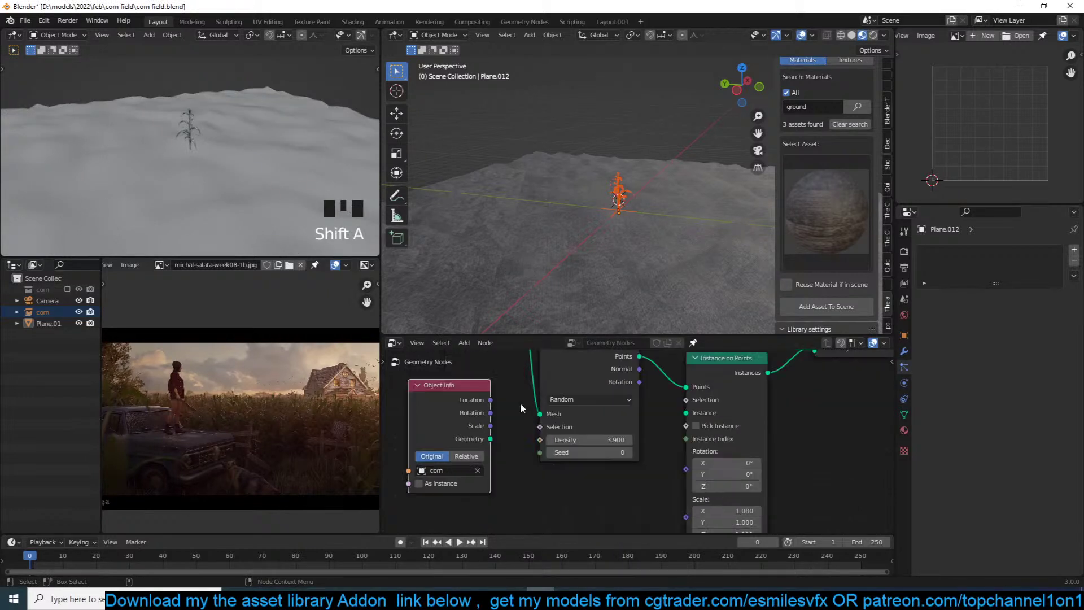
mouse_move(490, 439)
mouse_down()
mouse_move(686, 417)
mouse_move(506, 448)
mouse_up()
middle_drag(504, 448, 502, 426)
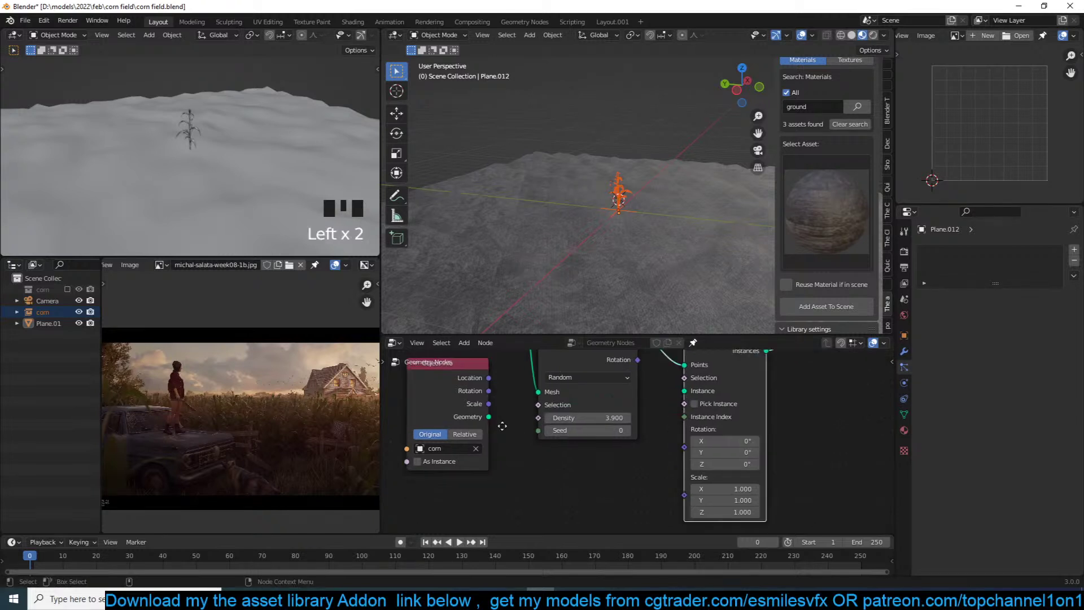
drag(502, 425, 687, 395)
middle_drag(576, 217, 649, 193)
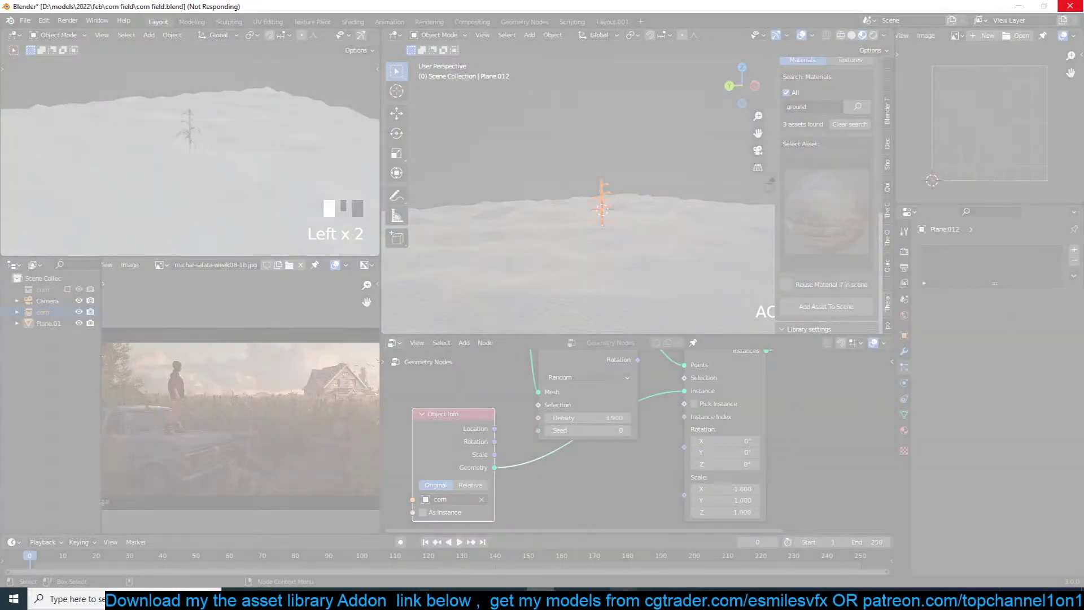
Open Task Manager, check the overall performance, and sort the running processes by CPU usage
right_click(704, 596)
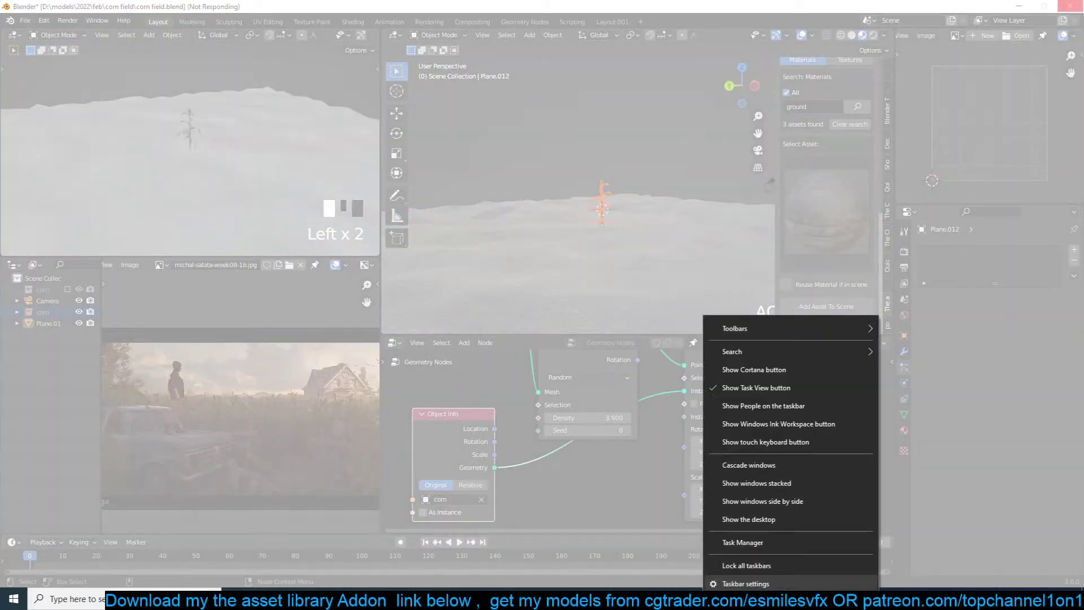
click(741, 541)
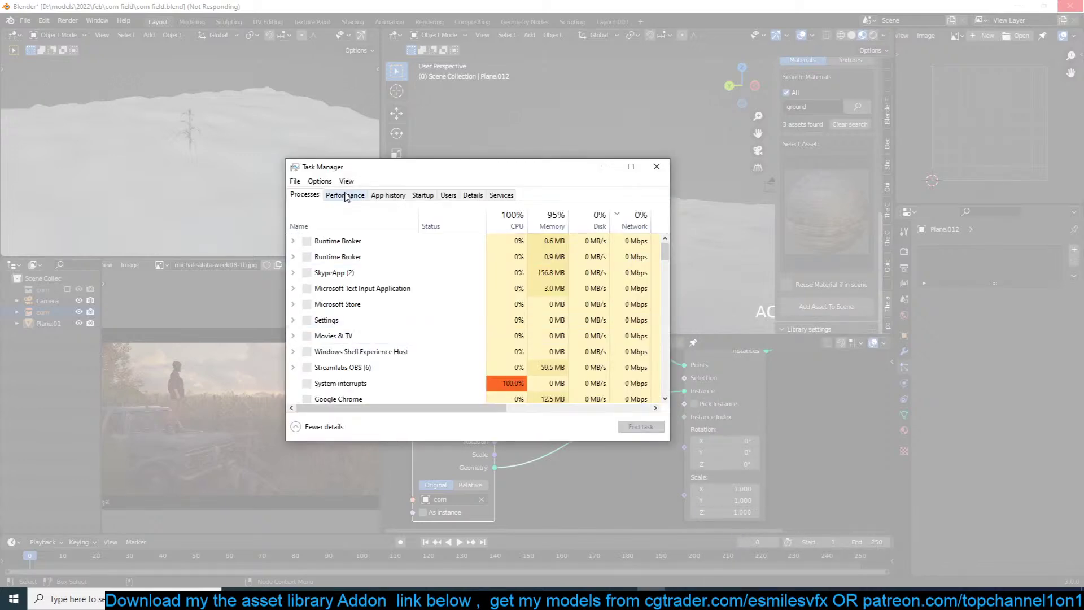
click(346, 195)
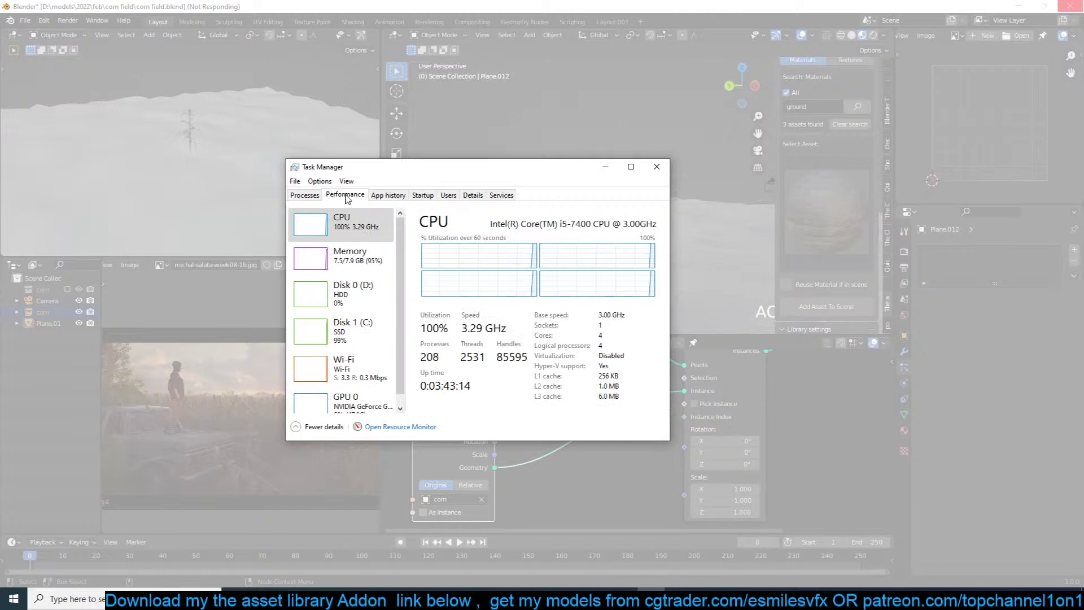
click(310, 197)
click(427, 257)
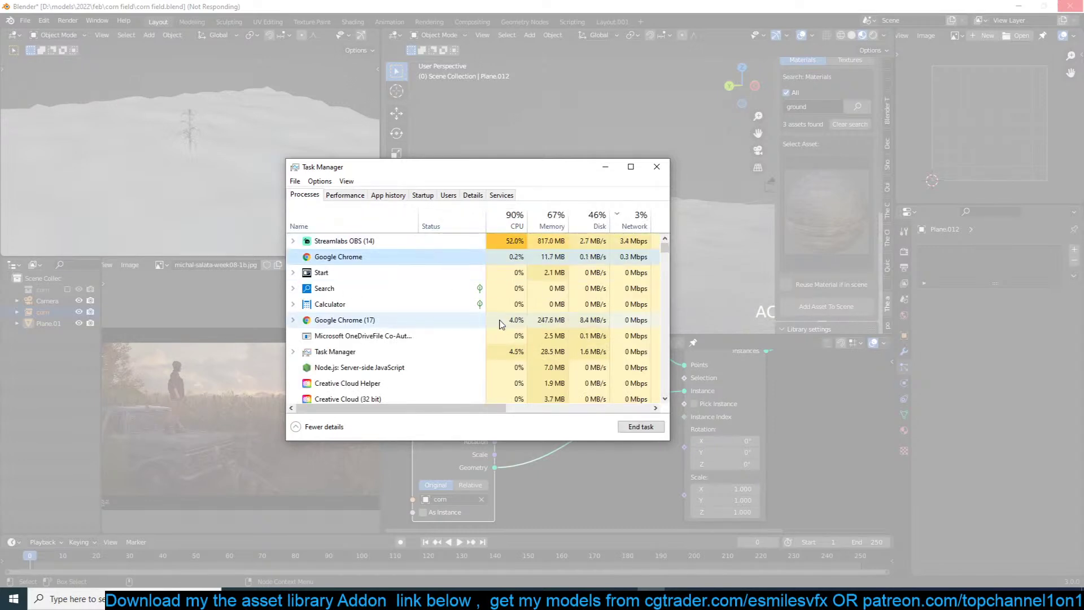
scroll(408, 368, down, 1)
scroll(407, 368, down, 5)
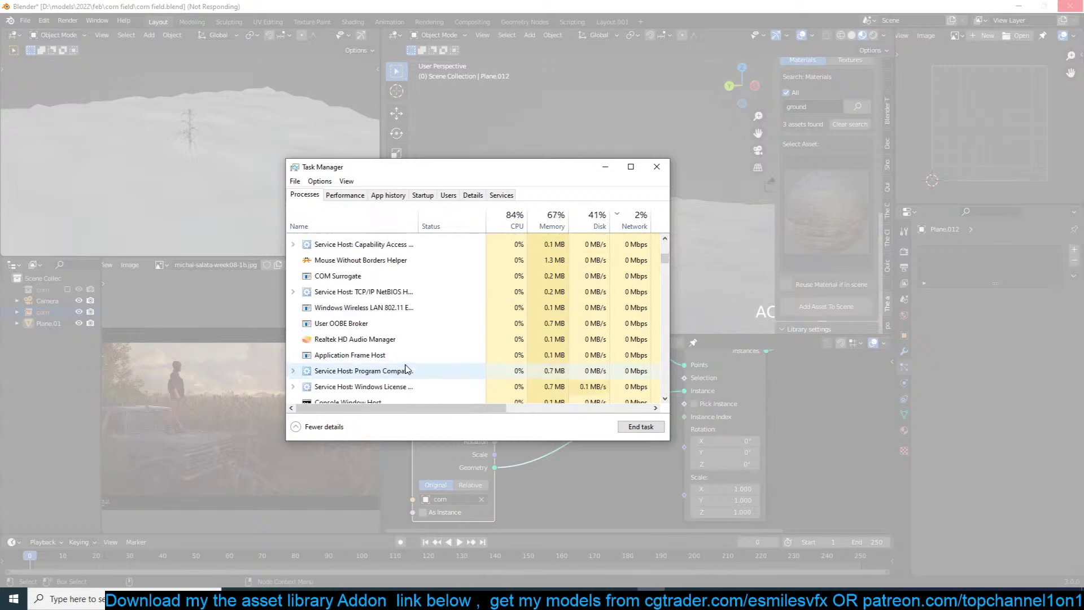
click(511, 222)
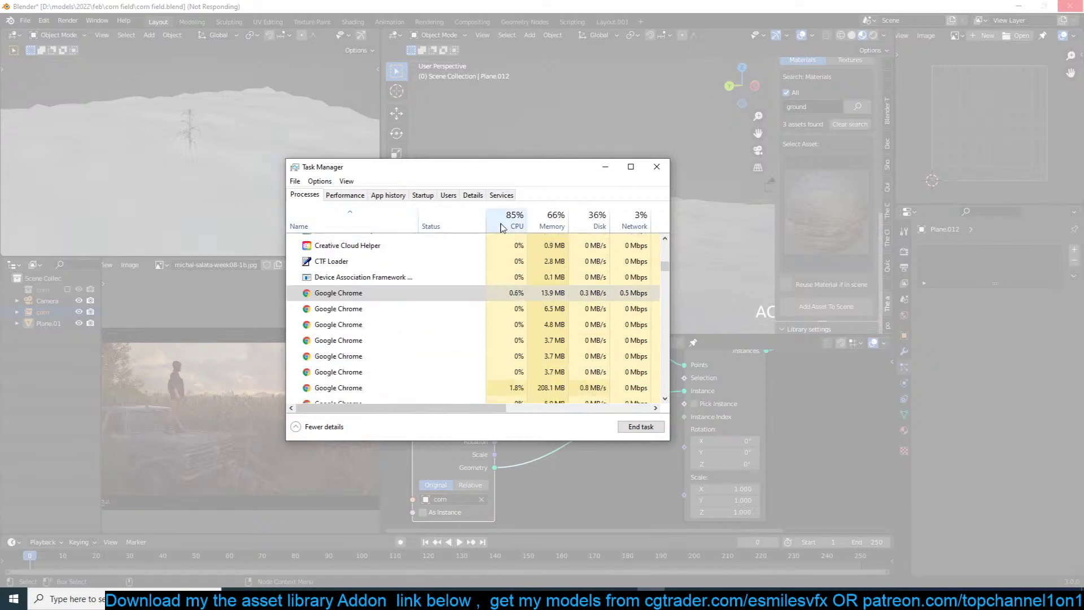
scroll(500, 312, up, 3)
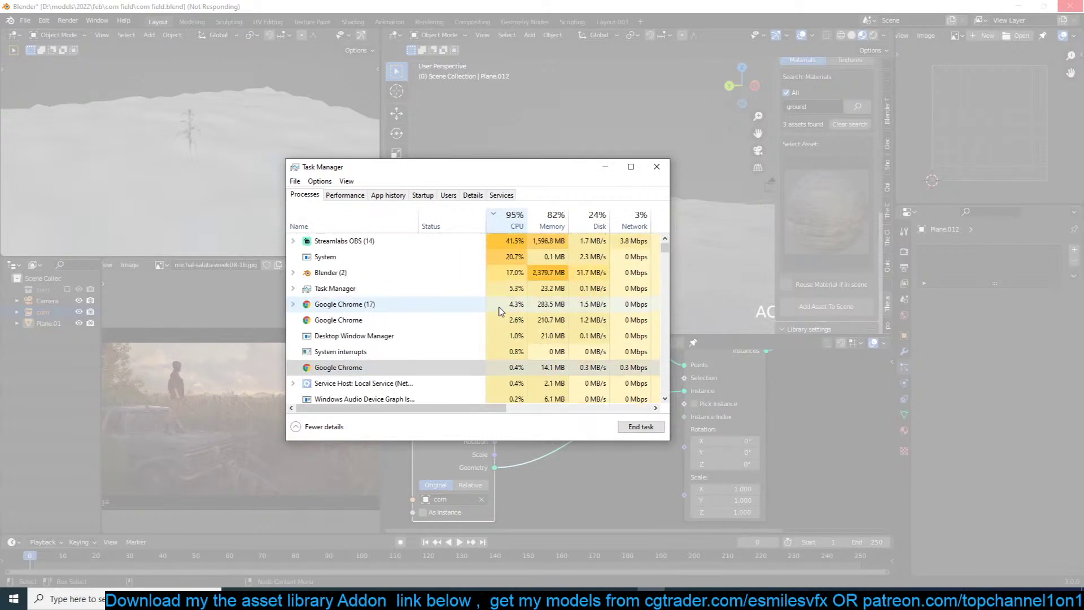
End the frozen Blender process in Task Manager and close Task Manager
click(493, 272)
click(641, 426)
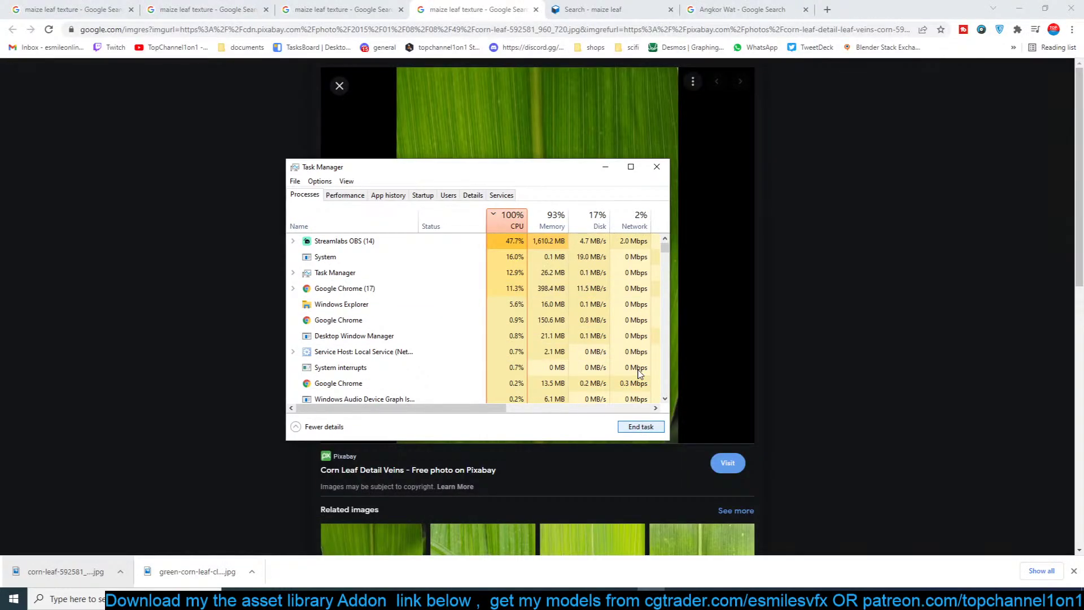
click(657, 167)
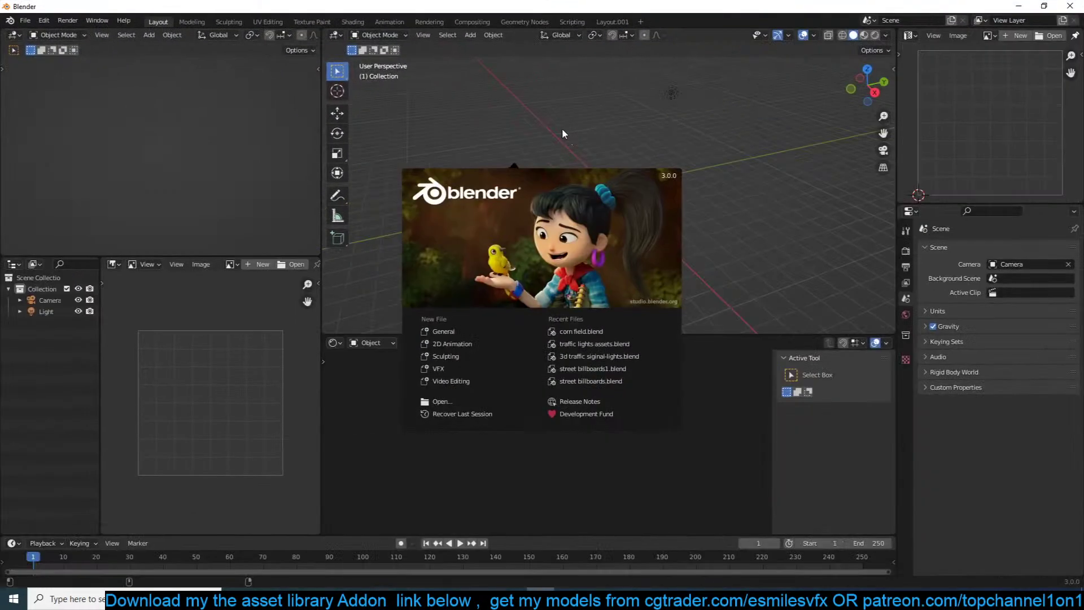
Reopen the recent file corn field.blend in a fresh Blender session
click(556, 127)
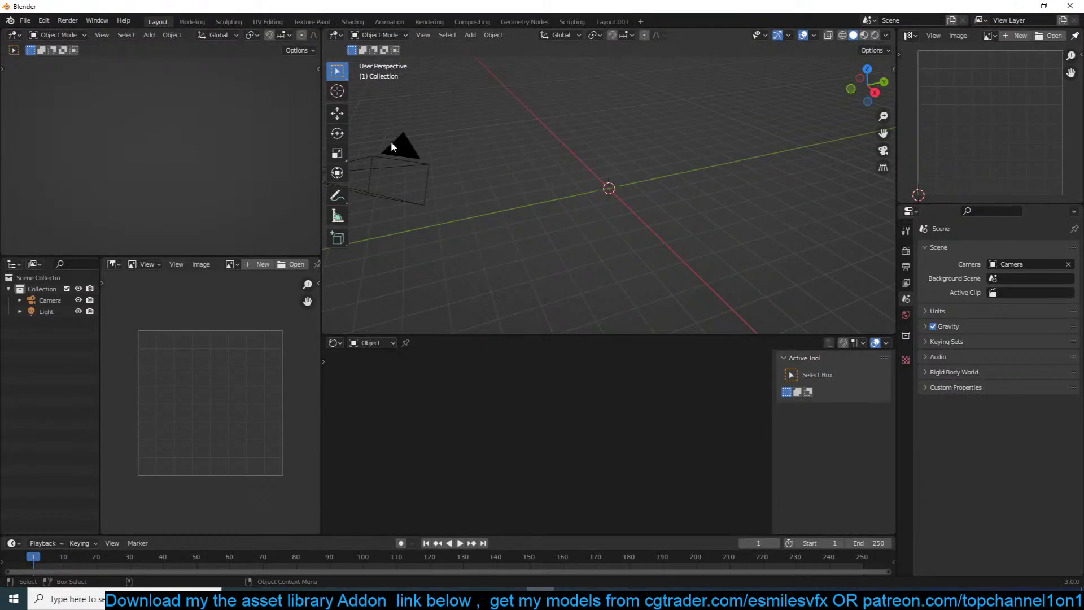
click(25, 20)
mouse_move(96, 56)
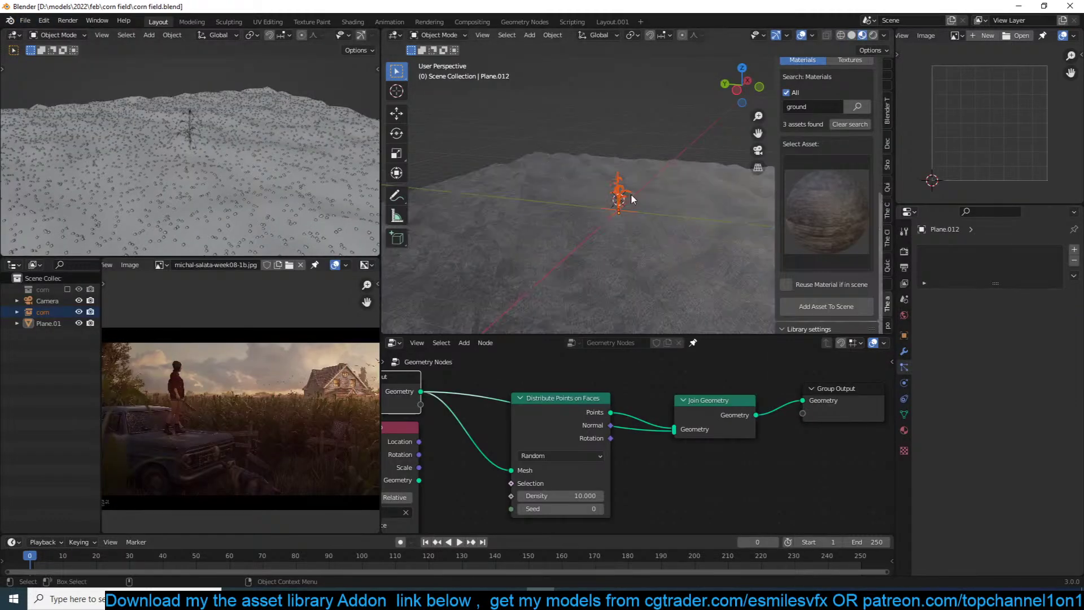
Select the corn plant and reduce the Distribute Points on Faces density to 0.1
click(620, 198)
double_click(559, 496)
text(2)
key(Return)
double_click(576, 496)
text(1)
key(Return)
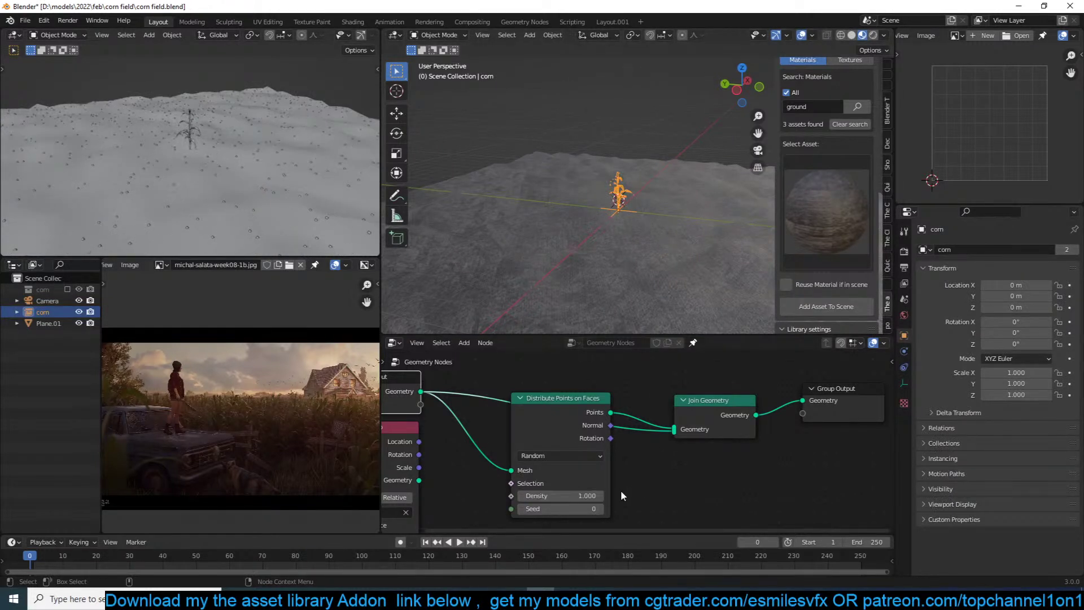
drag(573, 496, 556, 496)
double_click(588, 496)
key(BackSpace)
text(.1)
key(Return)
Insert an Instance on Points node between Distribute Points on Faces and Join Geometry, and connect the corn's Object Info Geometry to its Instance input
middle_drag(599, 462, 663, 434)
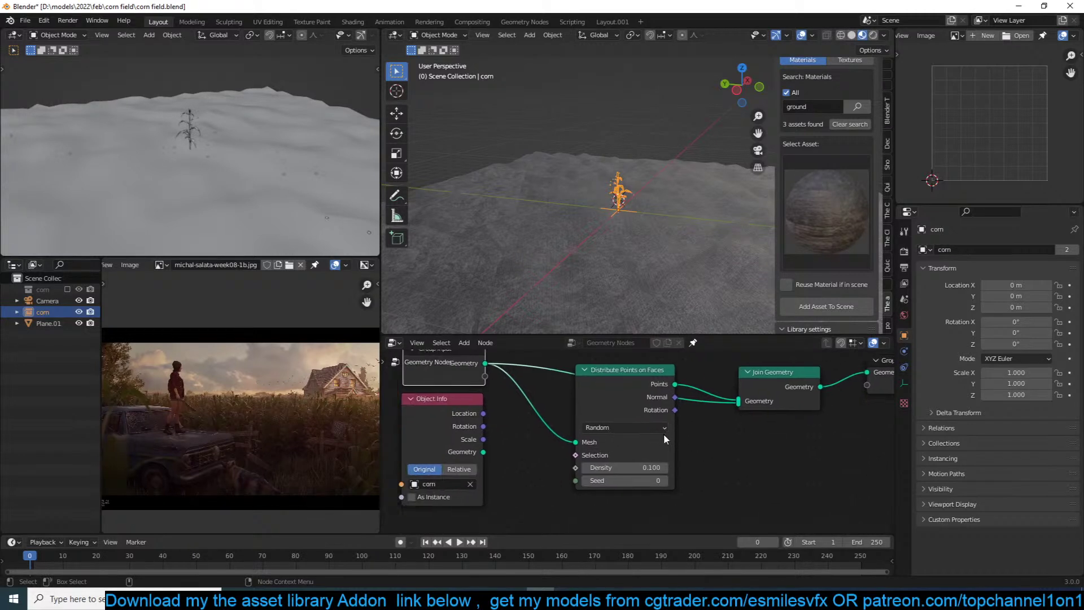
drag(484, 452, 726, 451)
drag(649, 372, 604, 400)
key(shift+a)
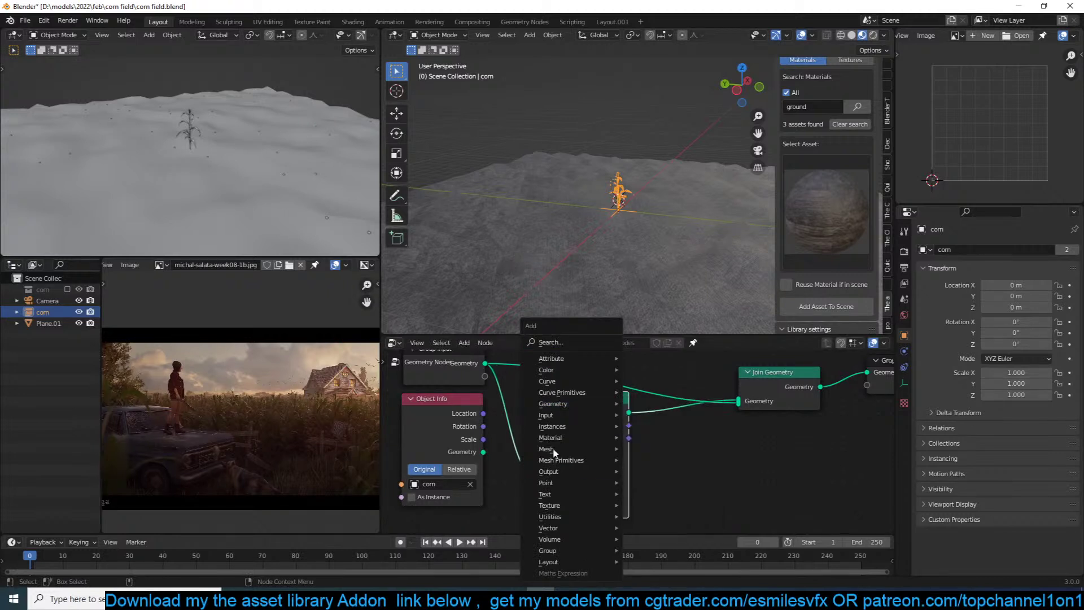
mouse_move(560, 432)
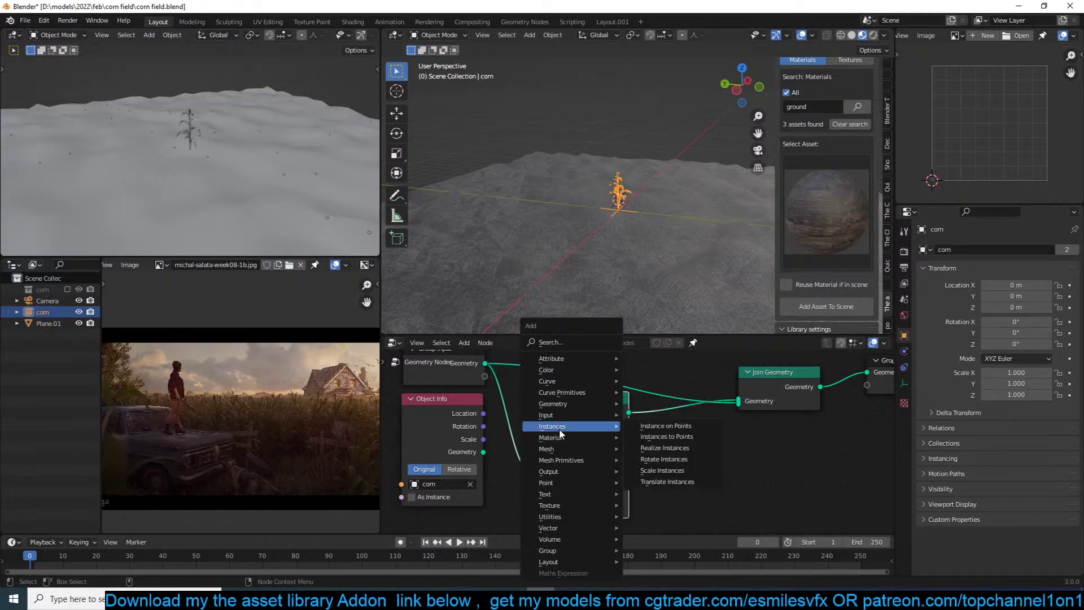
click(665, 426)
click(693, 407)
drag(483, 452, 675, 463)
scroll(529, 223, down, 3)
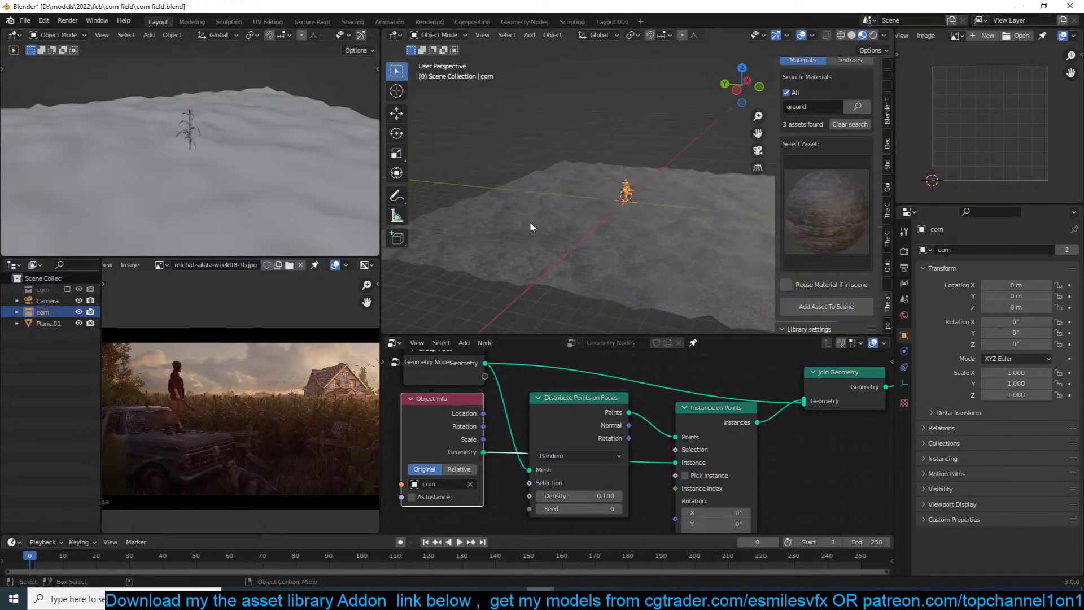
Try a Cube mesh primitive node as the Instance source for Instance on Points and delete it
middle_drag(525, 416, 567, 396)
scroll(472, 402, down, 3)
key(shift+a)
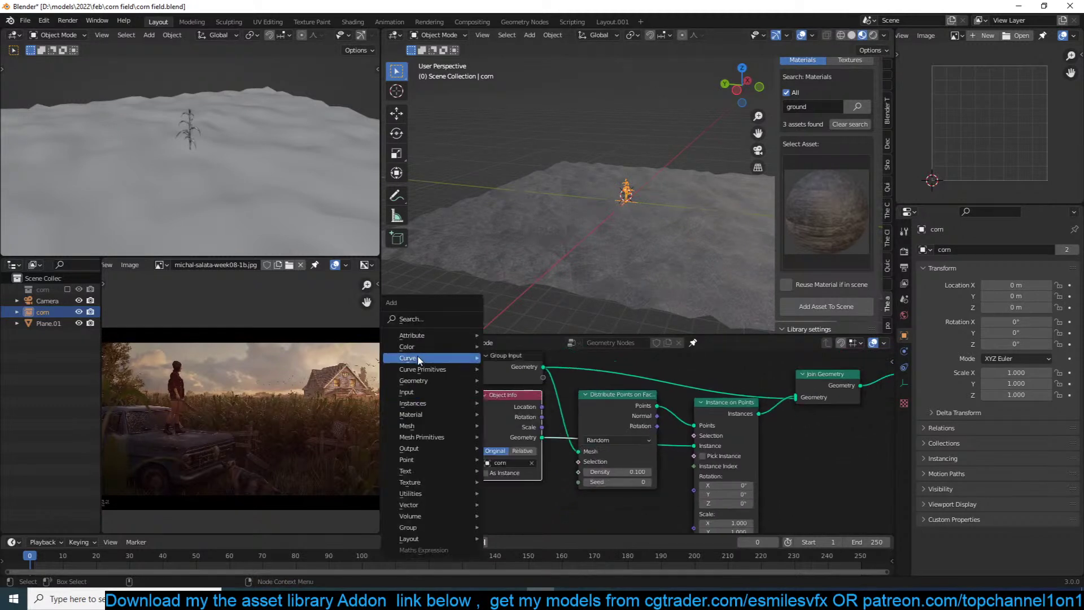
mouse_move(424, 371)
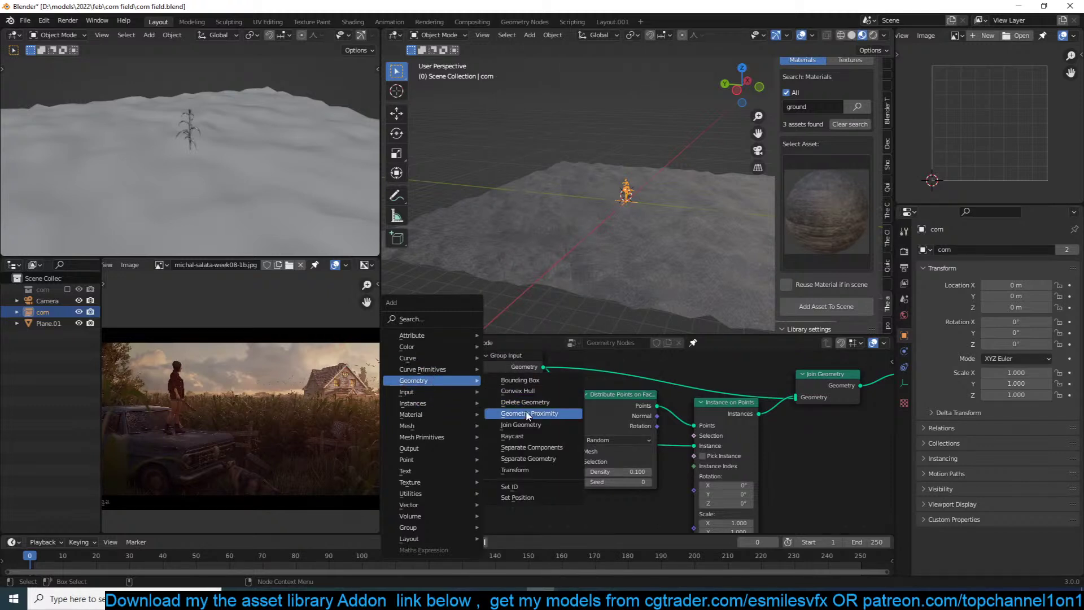
key(Escape)
key(shift+a)
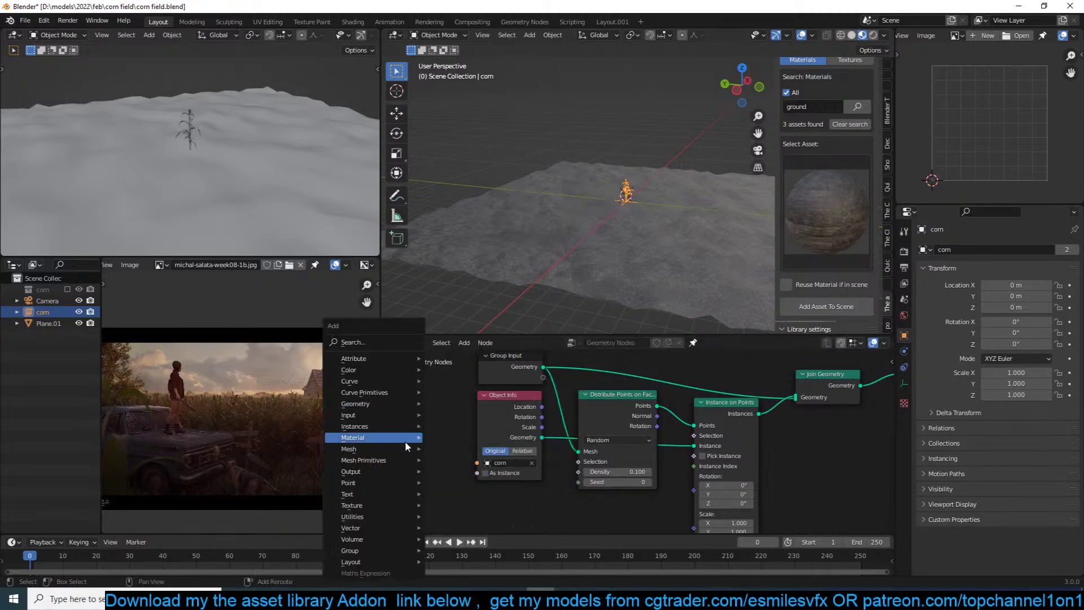
mouse_move(385, 405)
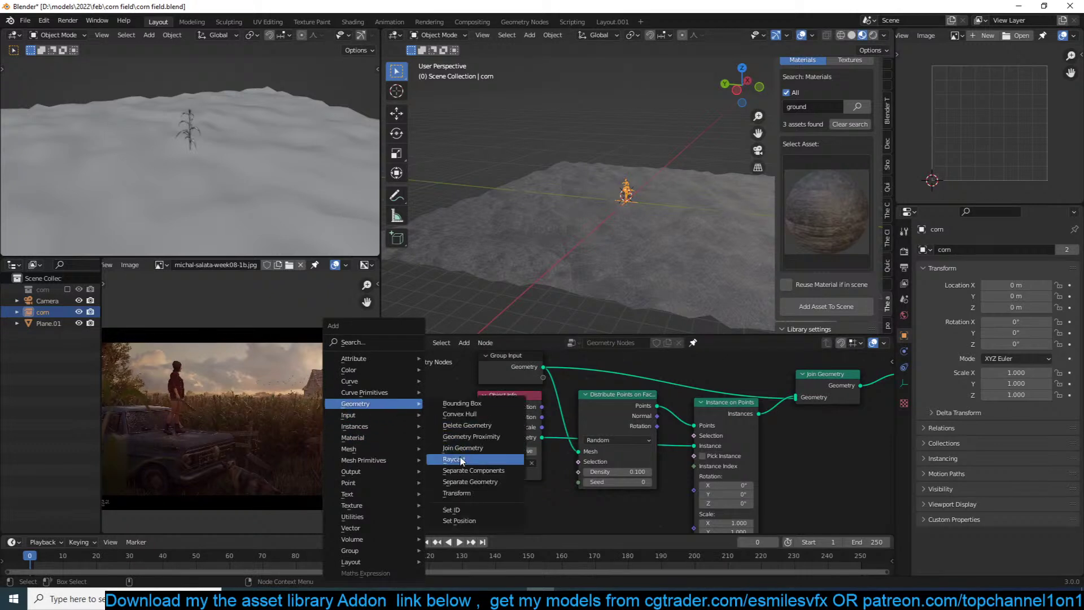
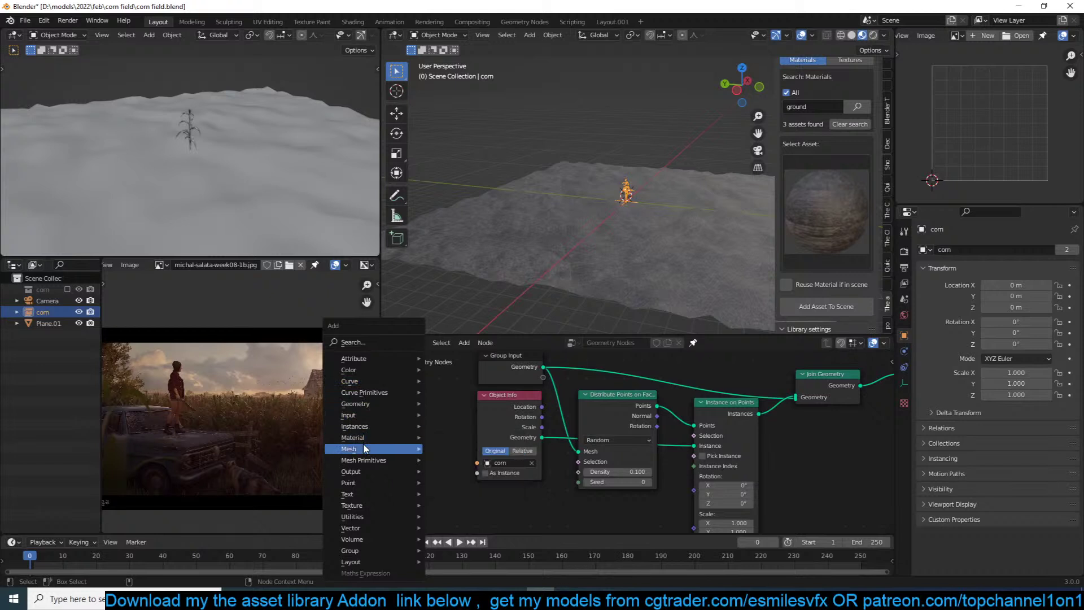
mouse_move(364, 449)
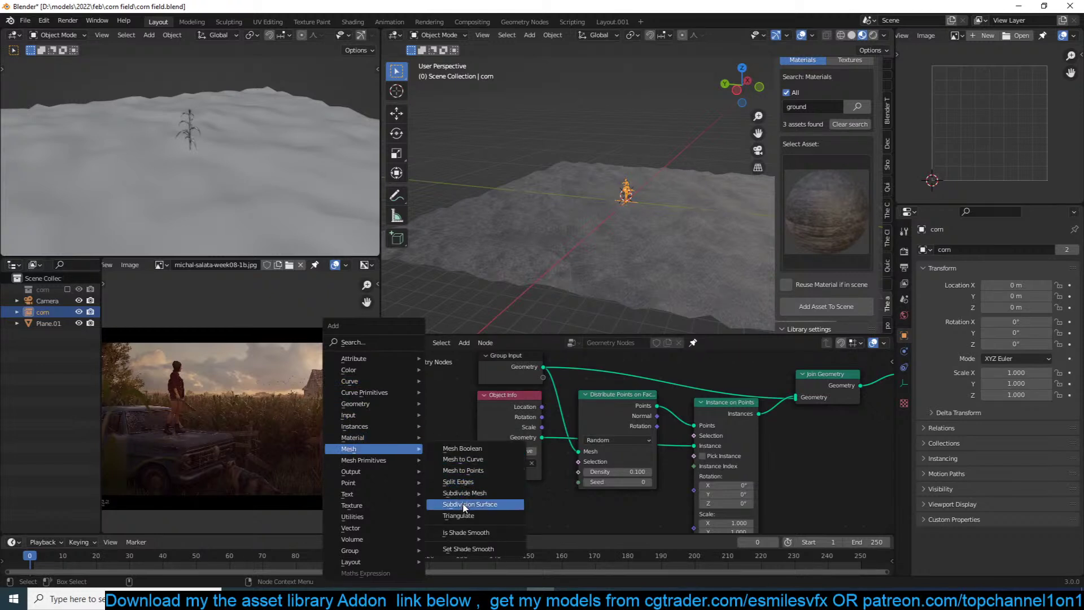
mouse_move(412, 463)
click(456, 470)
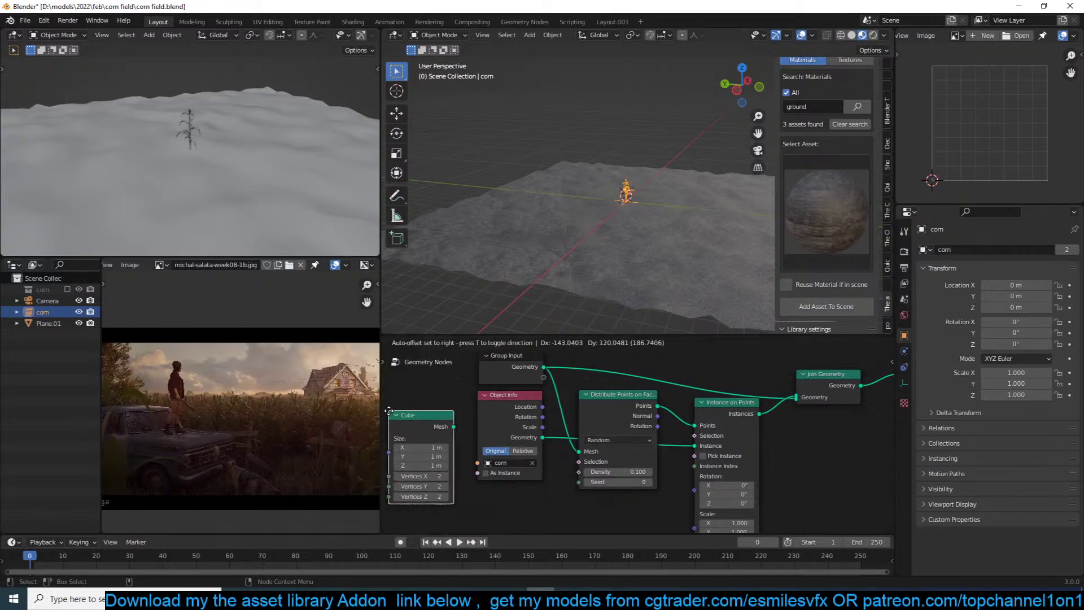
click(389, 411)
drag(454, 426, 703, 445)
key(x)
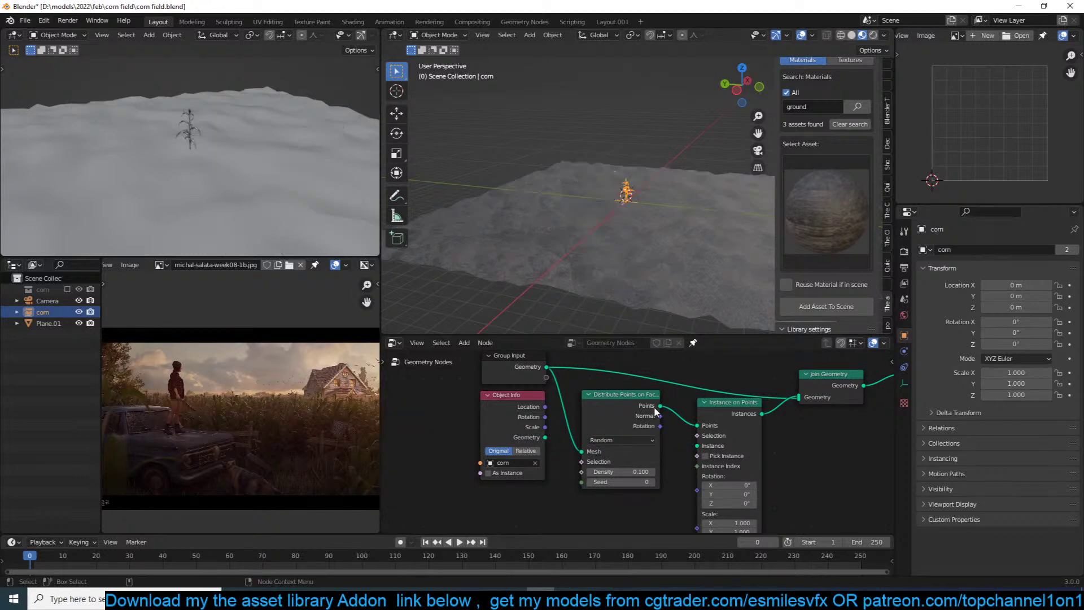
Switch the node area to the Shader Editor, select the ground plane and save the file
scroll(583, 396, up, 2)
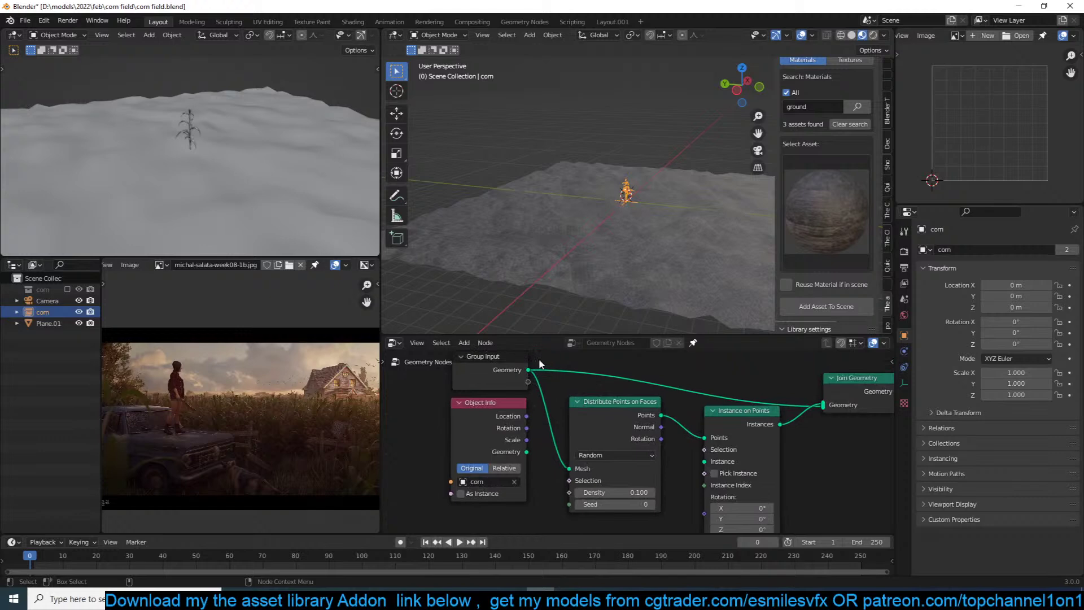
key(KP_Decimal)
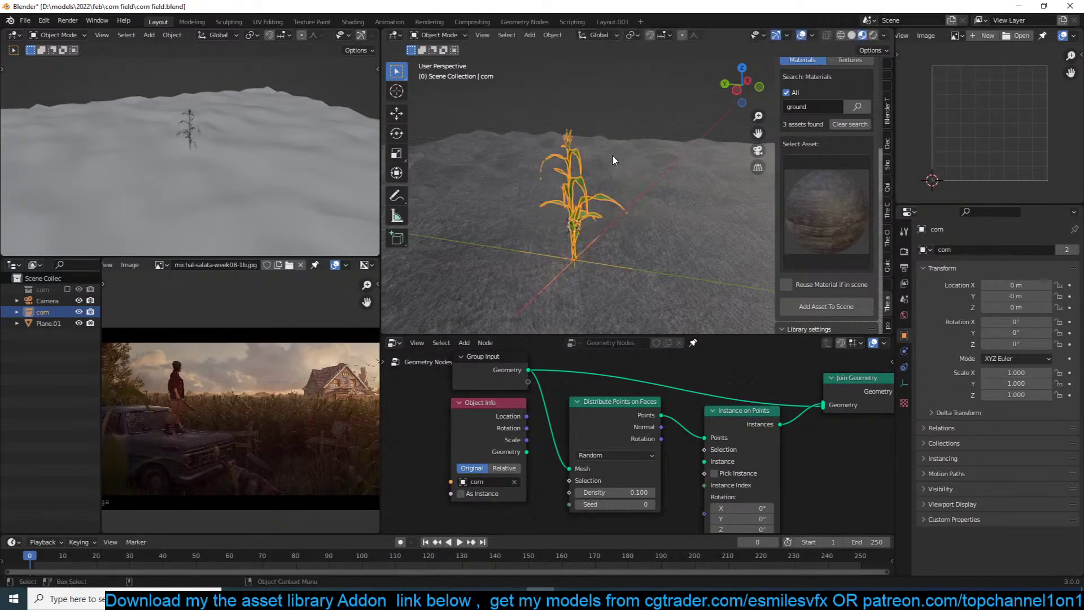
scroll(618, 167, down, 4)
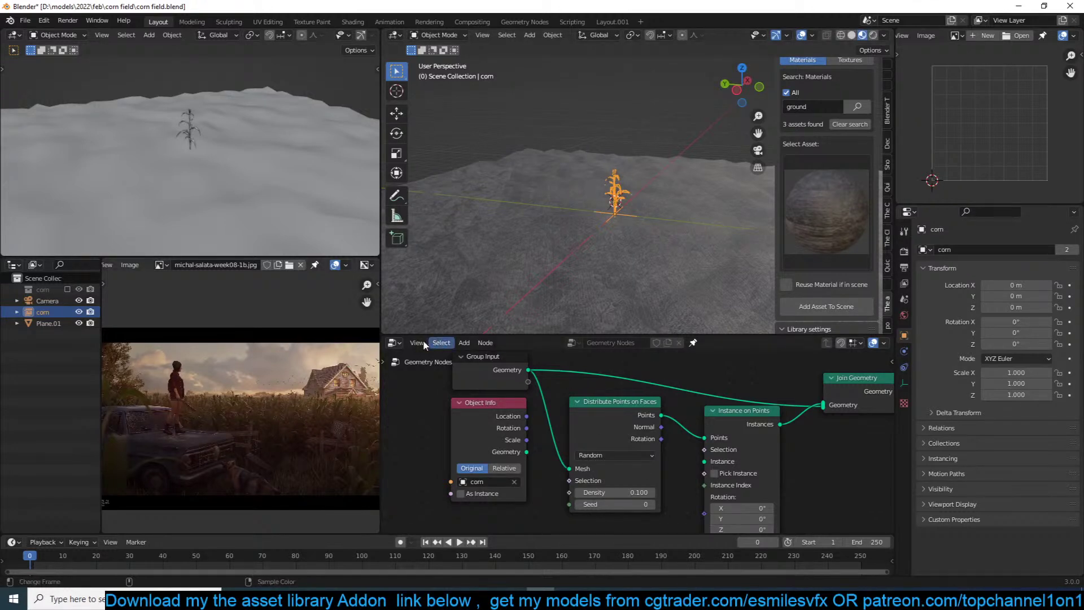
click(390, 344)
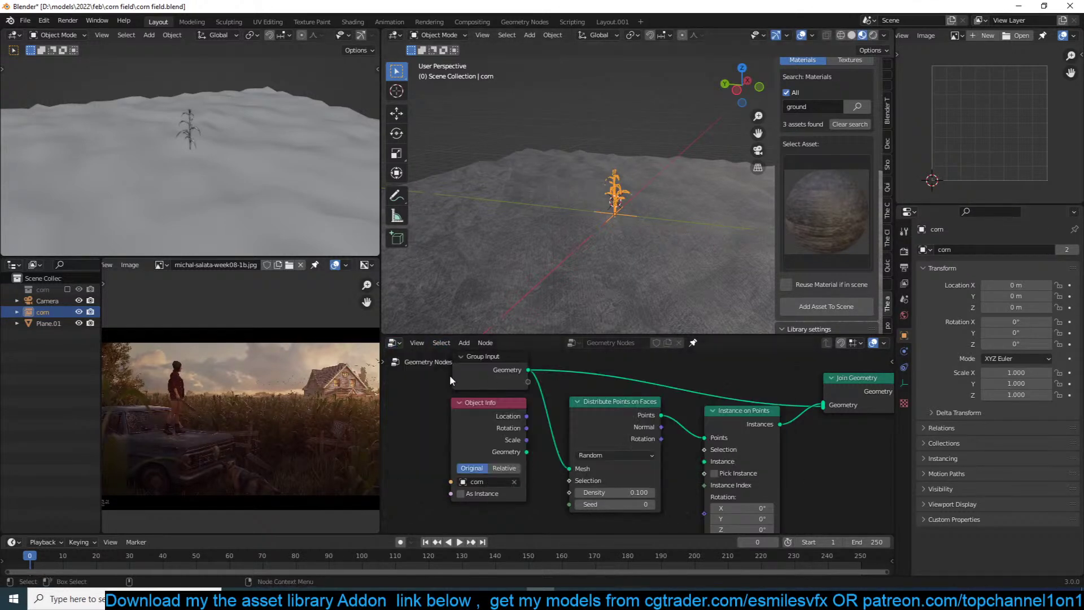
click(395, 344)
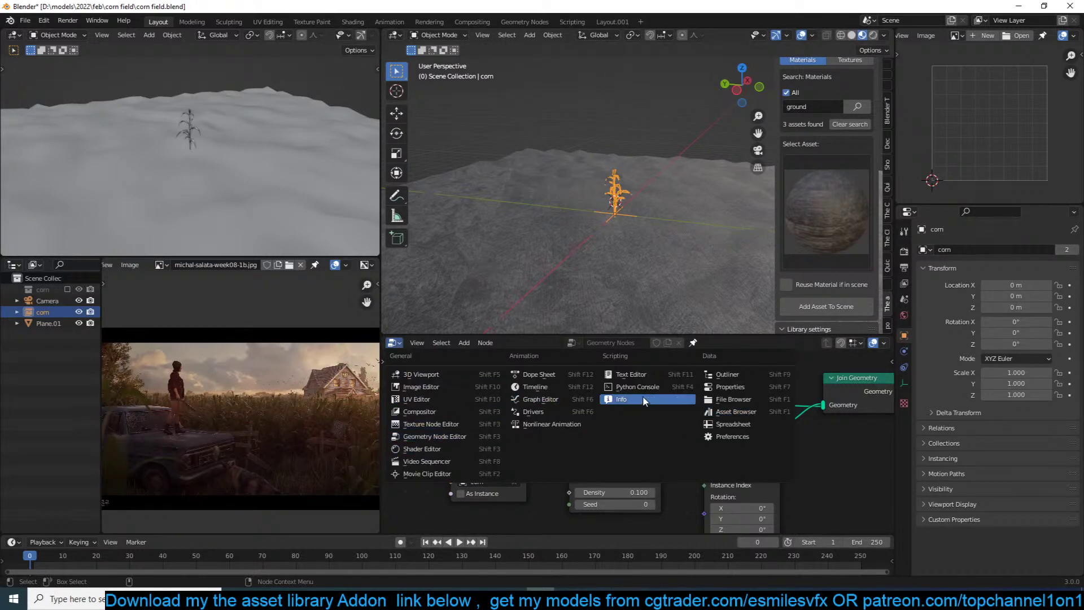
click(412, 449)
click(534, 233)
key(ctrl+s)
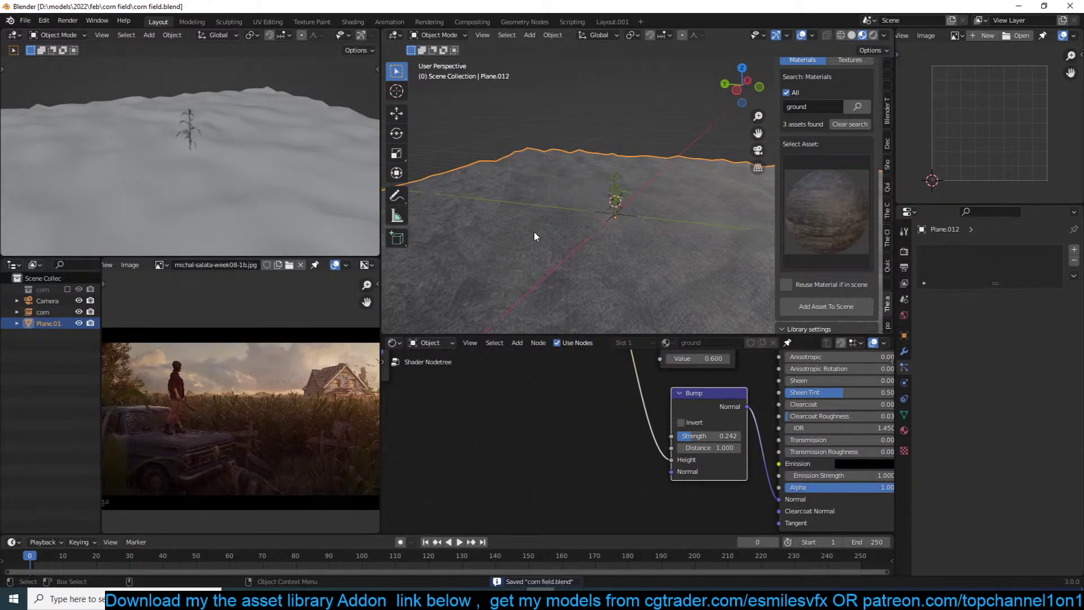
Add a new plane mesh and clear its location so it sits at the world origin under the corn plant
scroll(536, 226, down, 2)
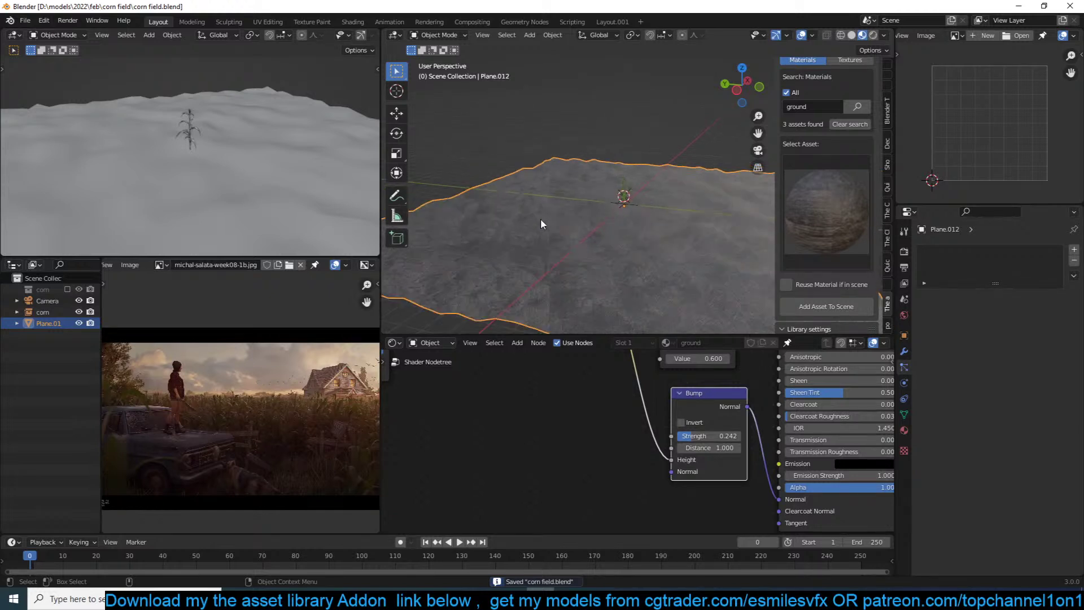
scroll(543, 212, down, 2)
key(shift+a)
mouse_move(544, 230)
click(628, 225)
scroll(628, 224, up, 2)
click(628, 178)
key(shift+s)
click(620, 246)
click(462, 291)
click(462, 292)
key(alt+g)
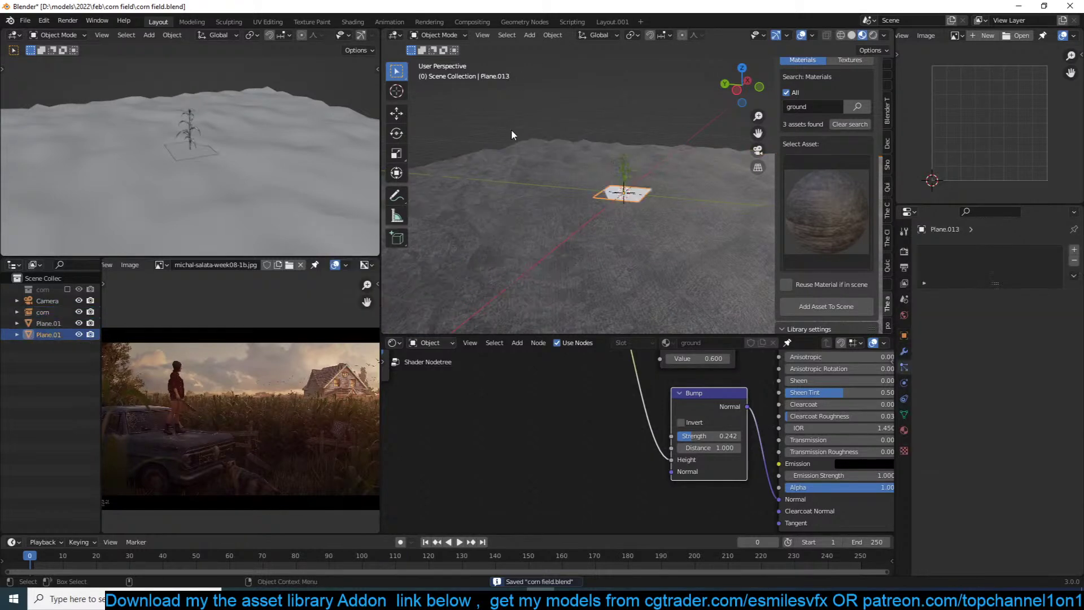
Scale the new plane down to a small patch around the base of the corn stalk and save the file
key(KP_Decimal)
key(s)
click(693, 176)
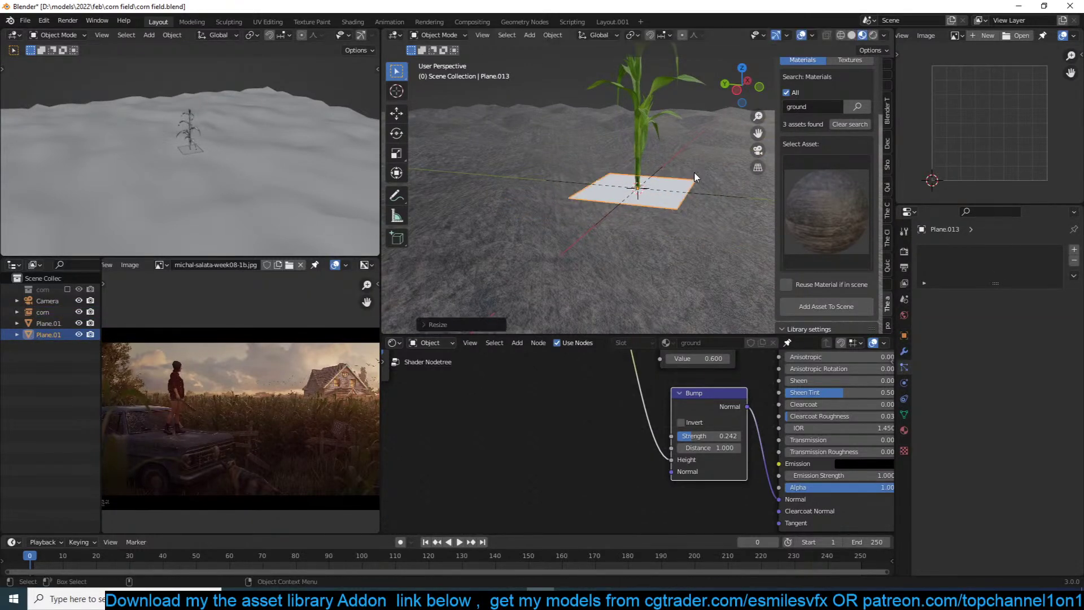
key(ctrl+s)
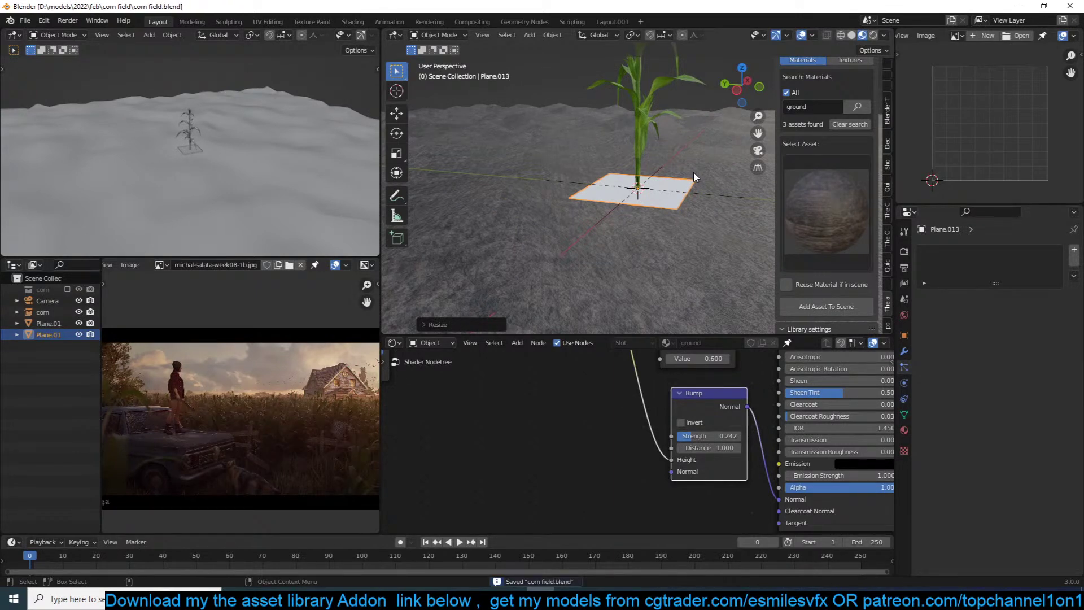
middle_drag(662, 218, 675, 164)
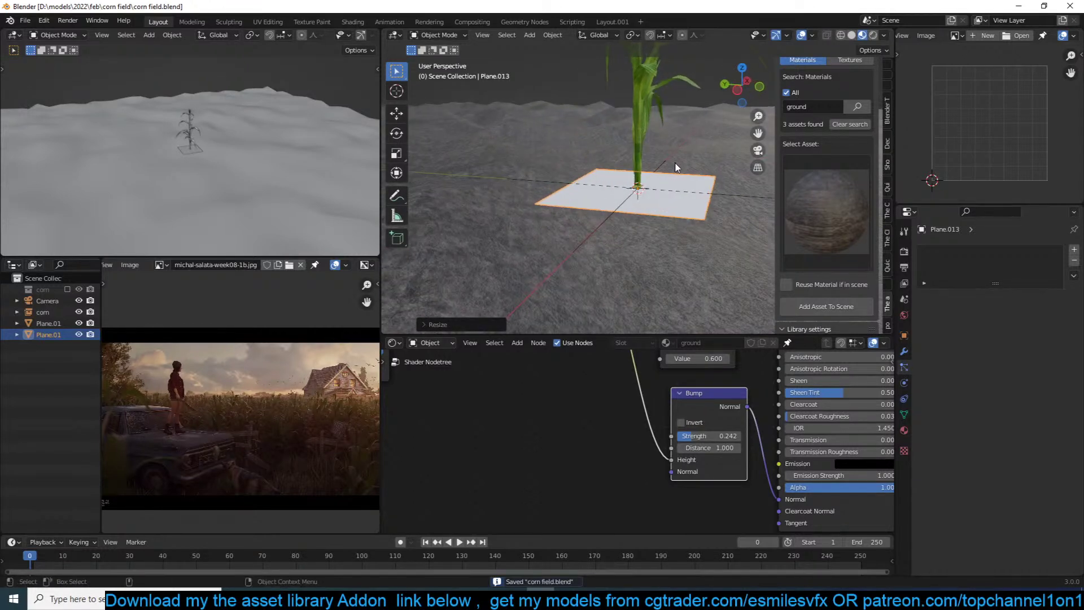
key(s)
click(683, 229)
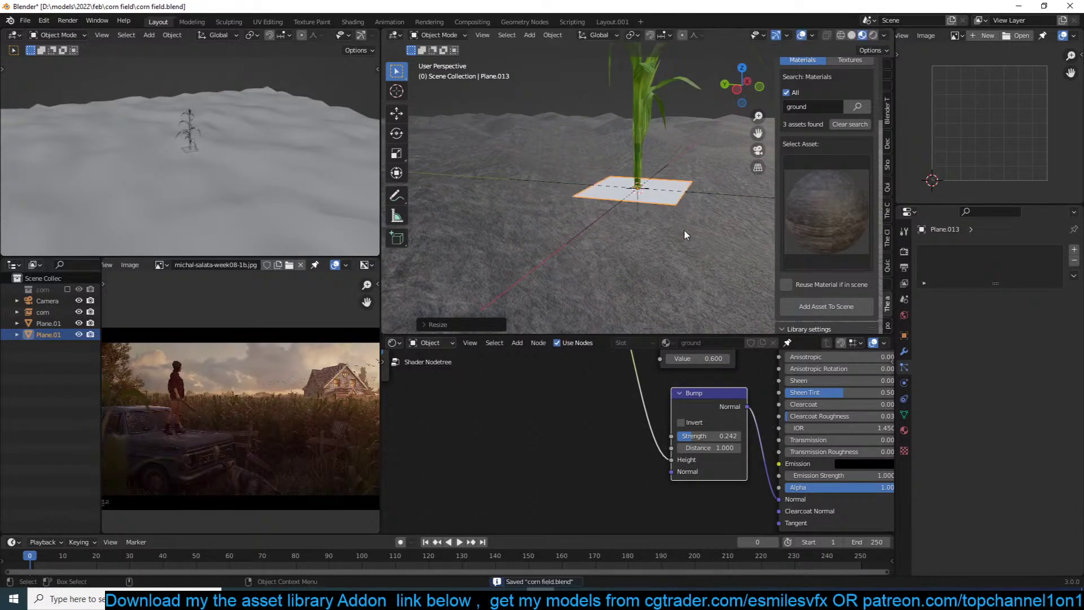
Select the ground plane, add a particle system of type Hair to it and look through its settings
click(741, 299)
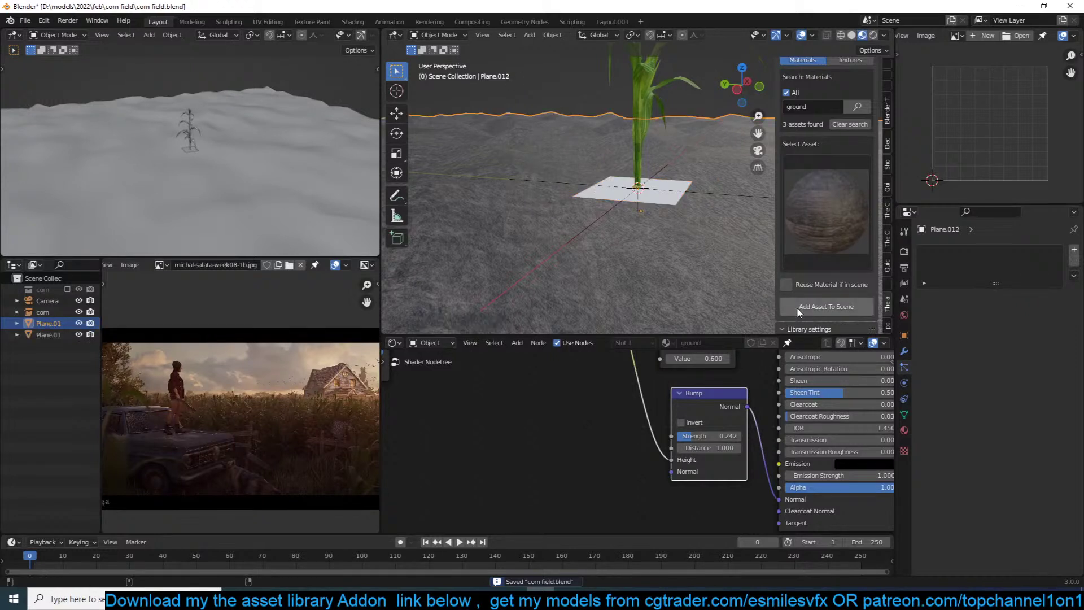
click(904, 351)
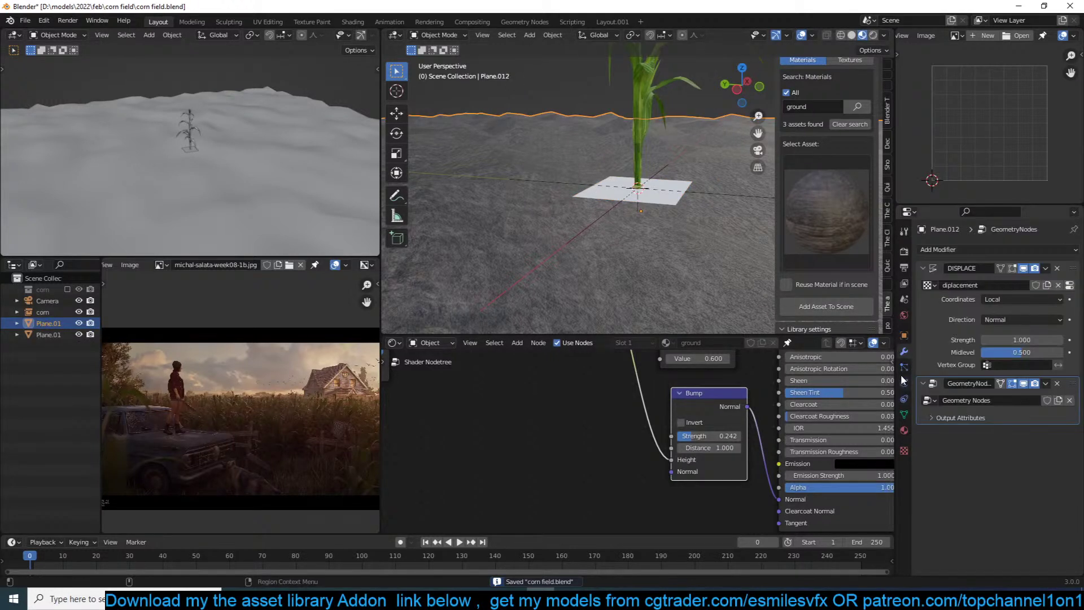
click(902, 373)
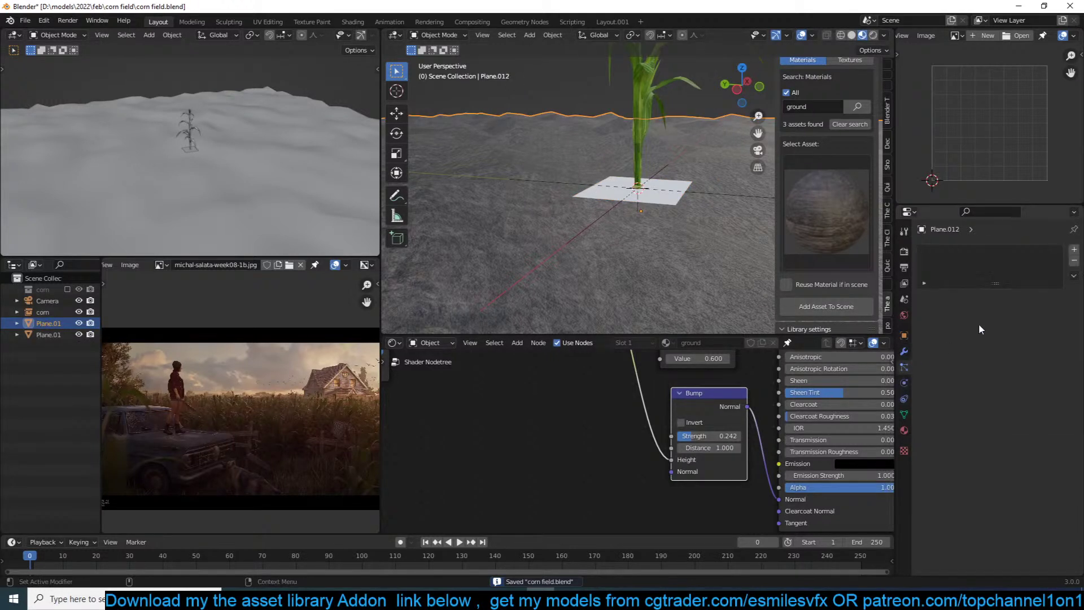
click(1075, 250)
click(1055, 312)
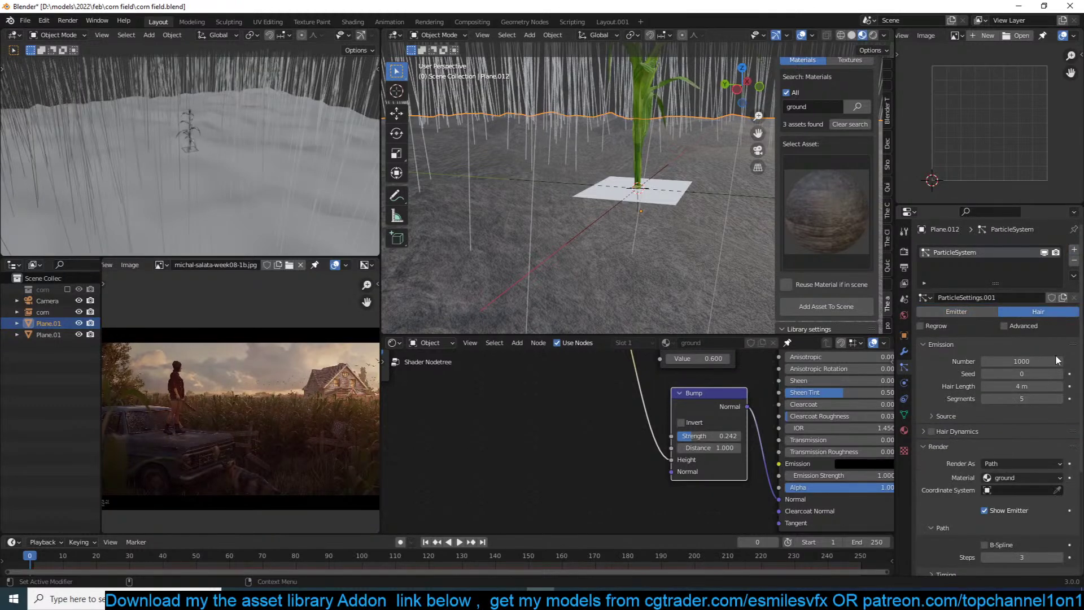
scroll(1035, 445, down, 5)
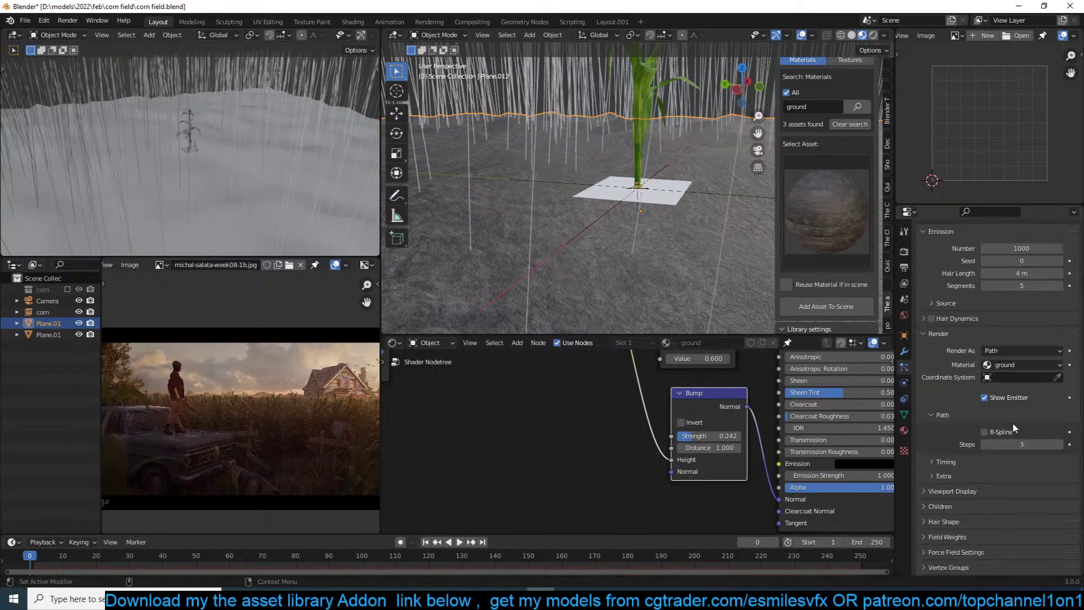
scroll(950, 331, up, 5)
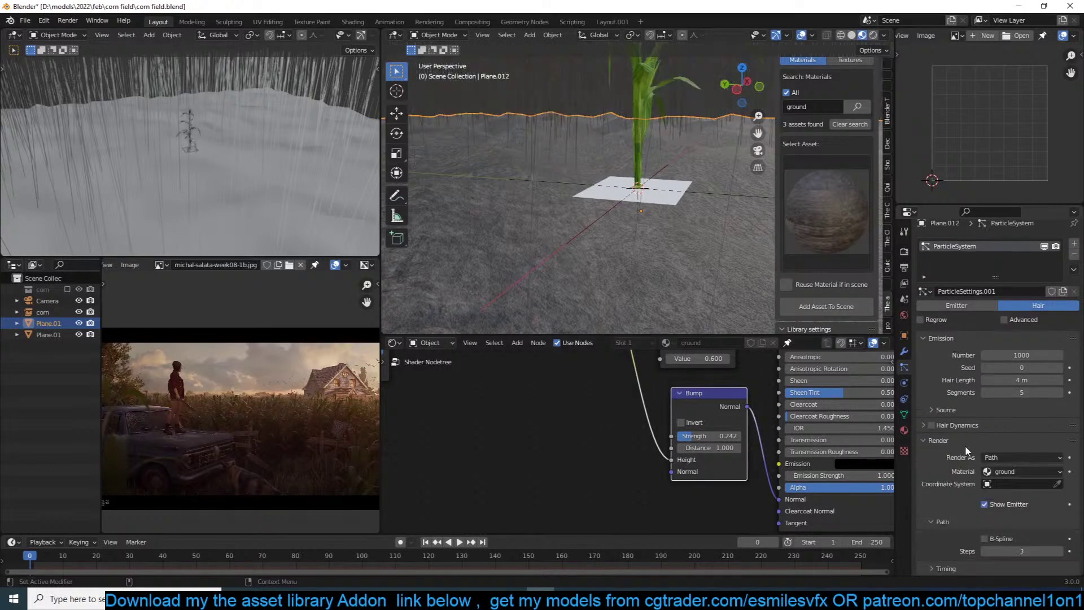
Render the ground's hair particles as Object and pick the small plane under the corn as the instance object
click(1014, 457)
click(1012, 491)
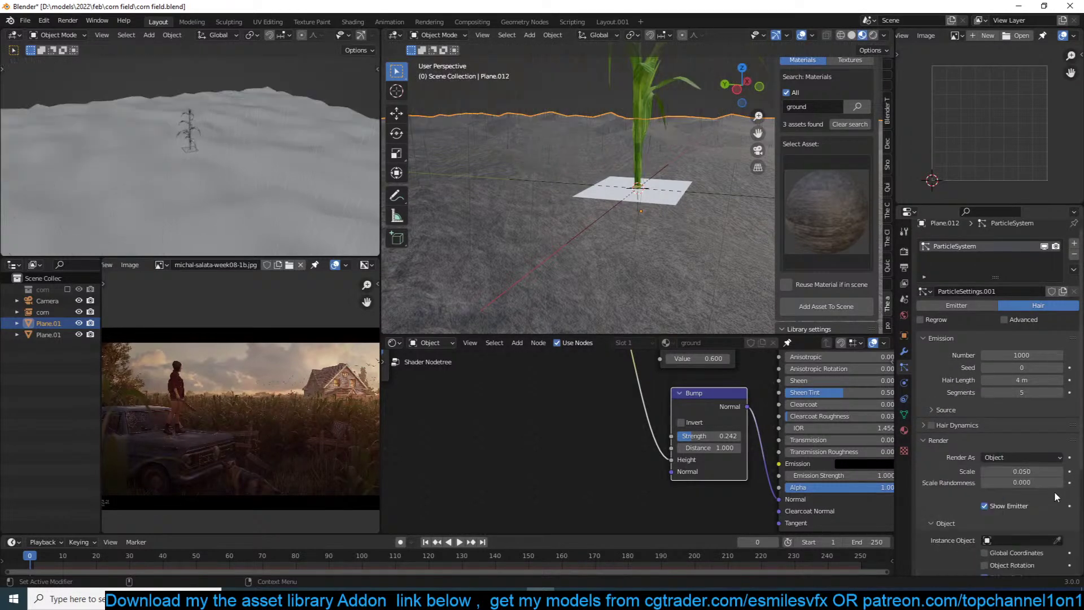
click(1059, 541)
click(677, 204)
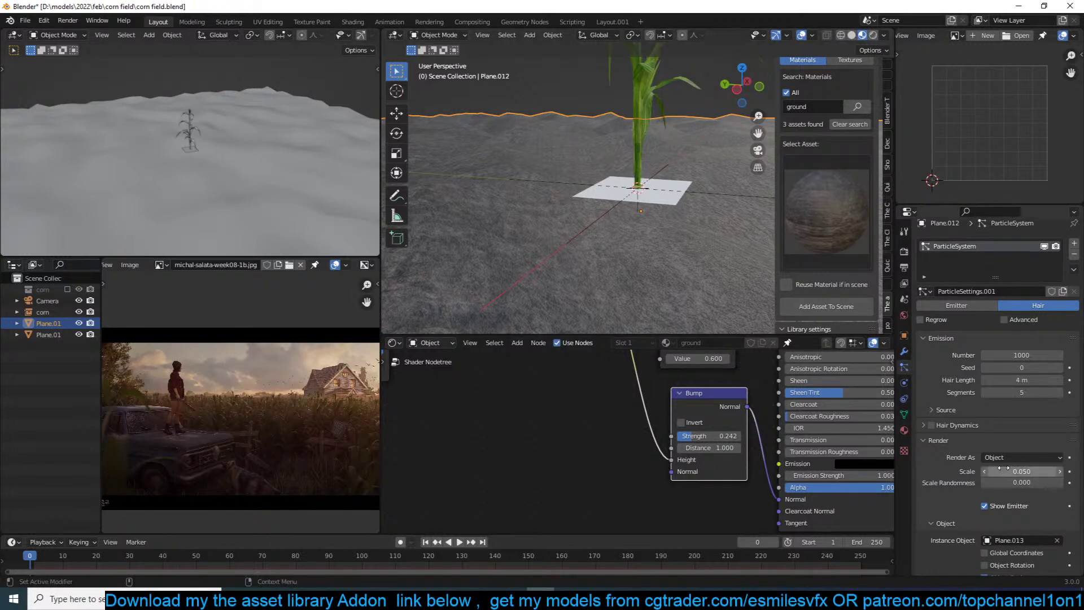
scroll(623, 221, down, 3)
scroll(617, 224, up, 5)
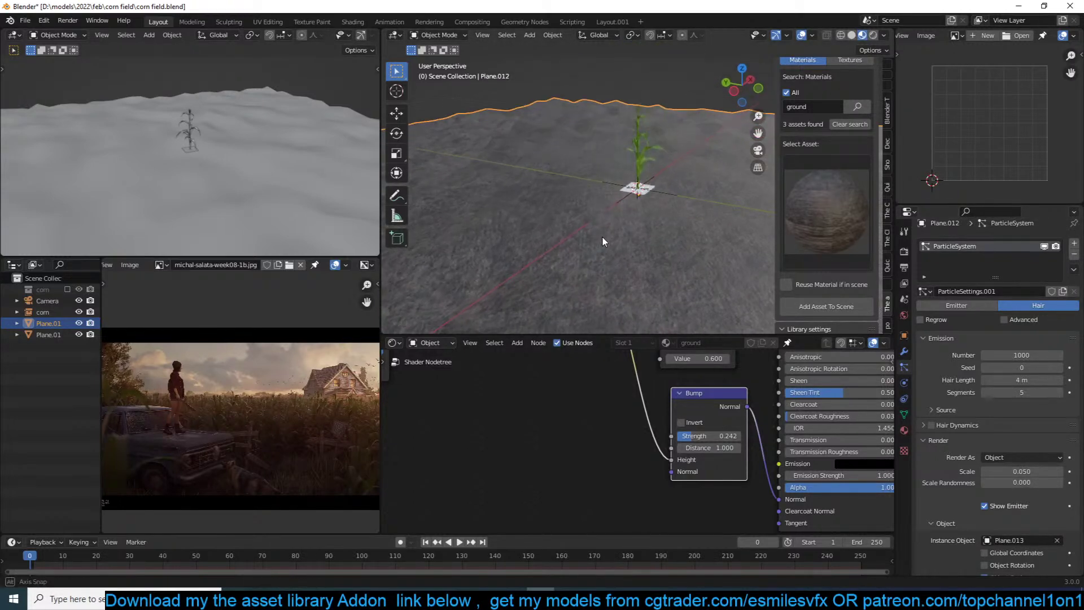
Select the small plane at the base of the corn stalk and apply its object transforms
middle_drag(611, 232, 644, 206)
click(659, 198)
key(ctrl+a)
click(660, 224)
click(661, 225)
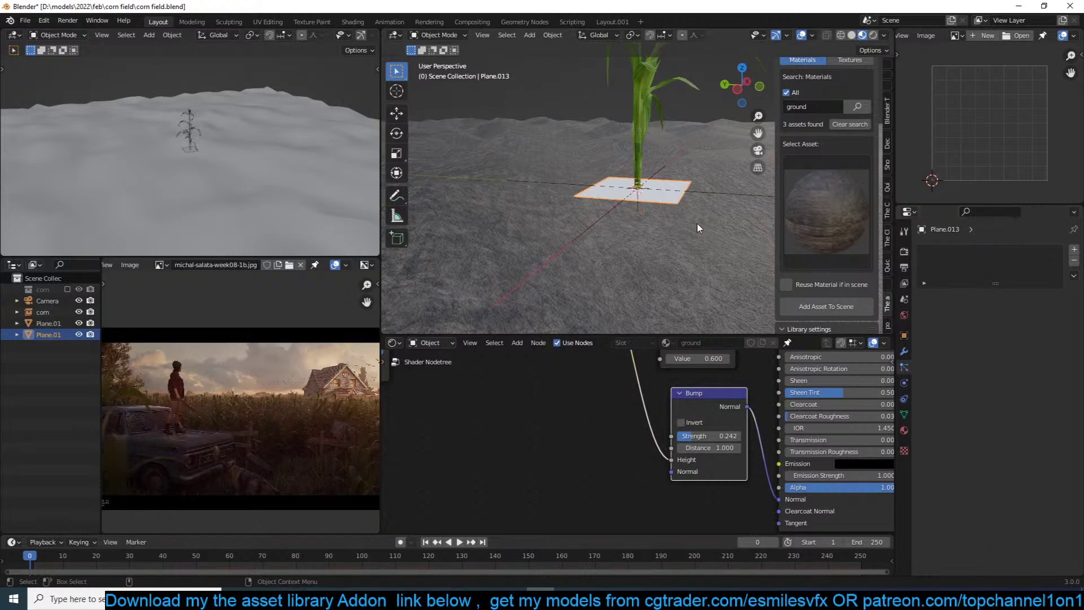
Set the render scale of the ground plane's hair particles to 1
scroll(1042, 459, down, 4)
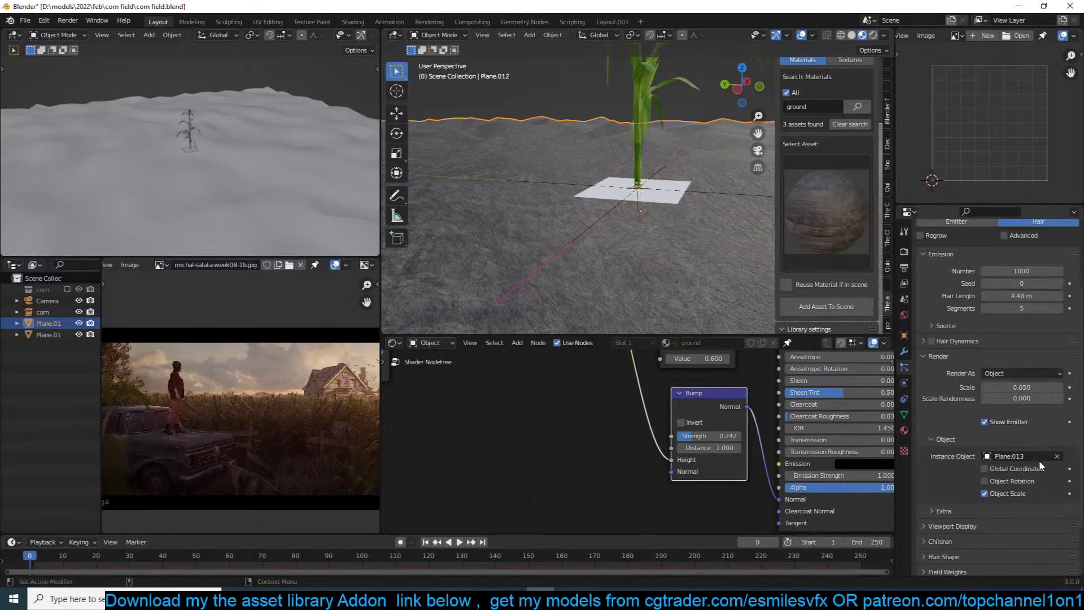
double_click(1022, 386)
text(1)
key(Return)
Extrude the small plane upward into a box around the corn stalk in Edit Mode and reselect the ground plane
click(658, 193)
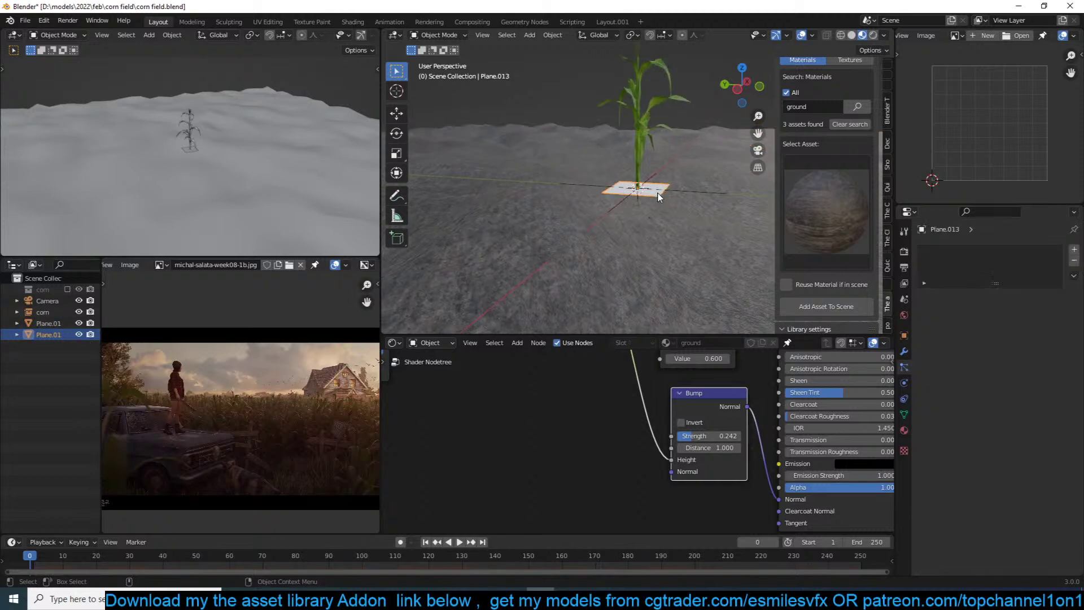
key(Tab)
key(Tab)
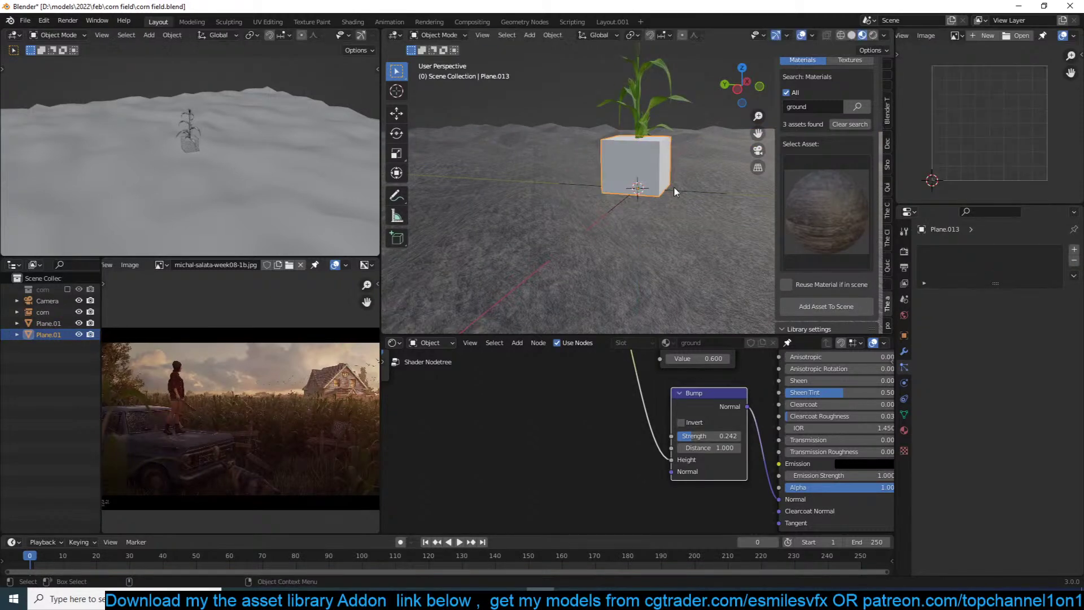
click(666, 248)
middle_drag(666, 253, 652, 254)
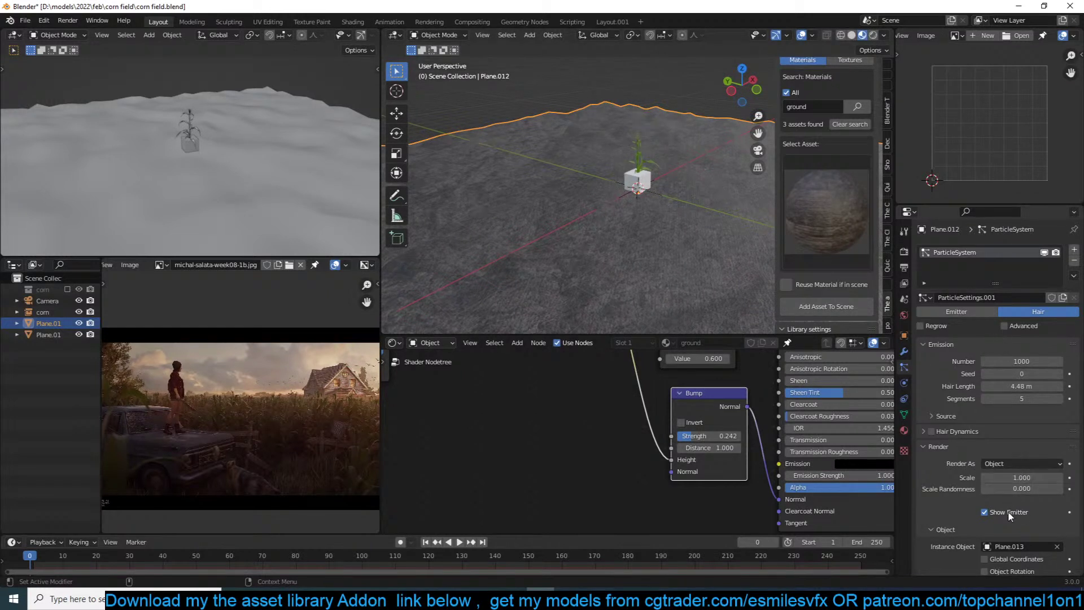
Clear the particle system's instance object and pick the box around the corn stalk again
scroll(1019, 512, down, 3)
click(1057, 479)
click(1057, 478)
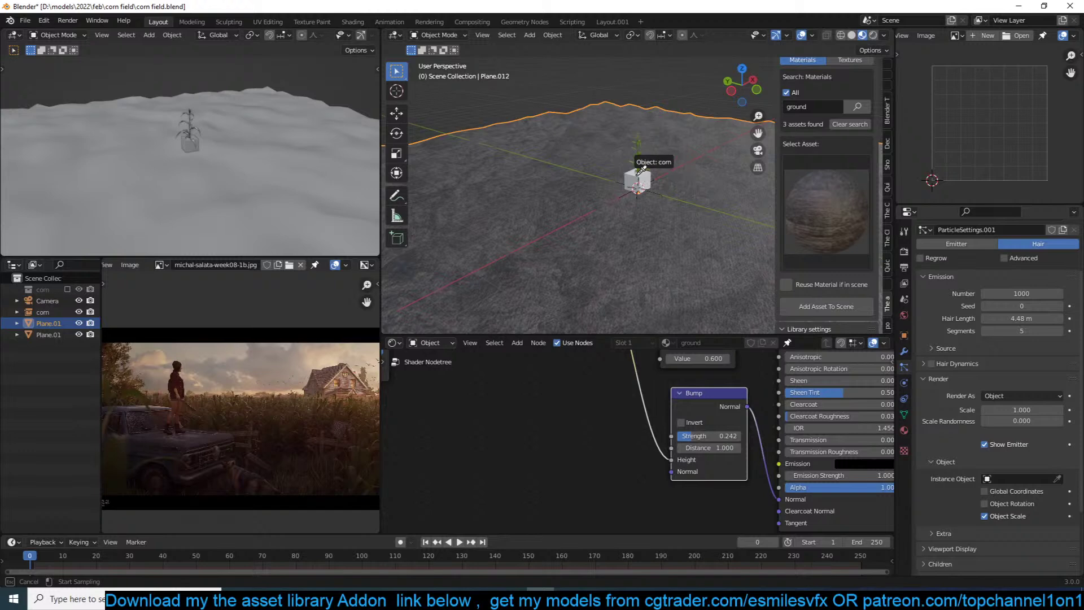
middle_drag(641, 170, 668, 149)
scroll(668, 148, up, 2)
click(1058, 479)
click(635, 132)
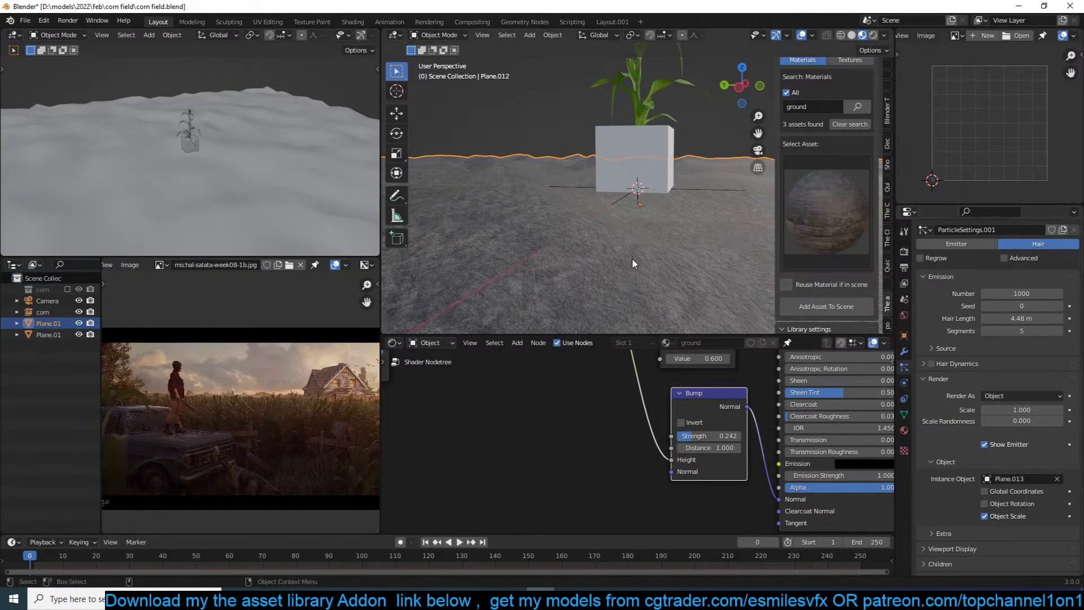
scroll(632, 258, down, 3)
Look over the ground plane's modifiers with Displace collapsed and delete the box around the corn stalk
click(906, 350)
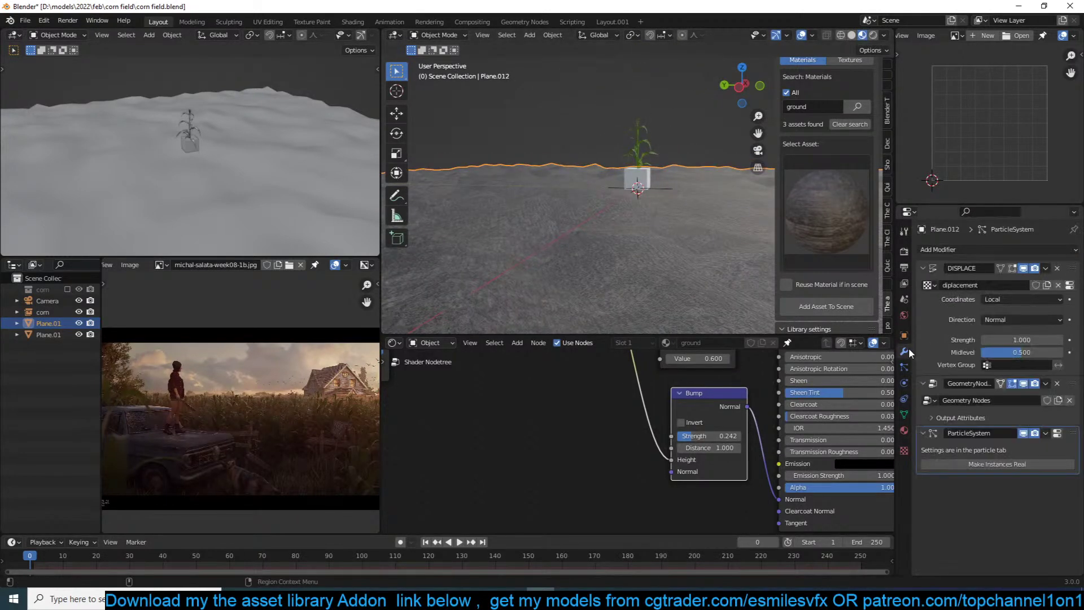
click(923, 267)
middle_drag(621, 247, 559, 251)
scroll(565, 248, up, 5)
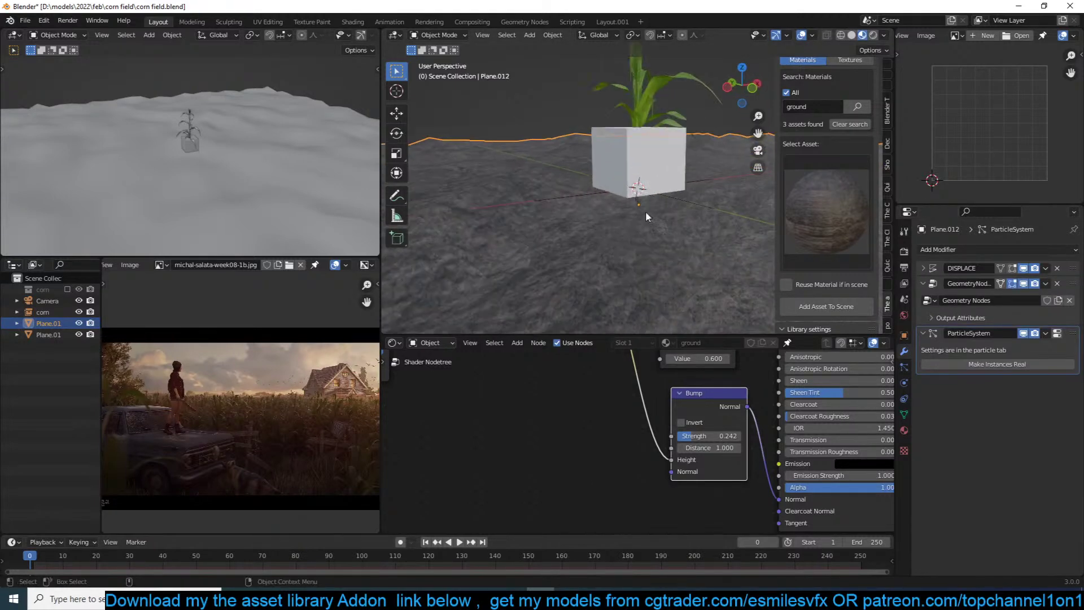
click(658, 179)
key(x)
click(656, 182)
key(ctrl+z)
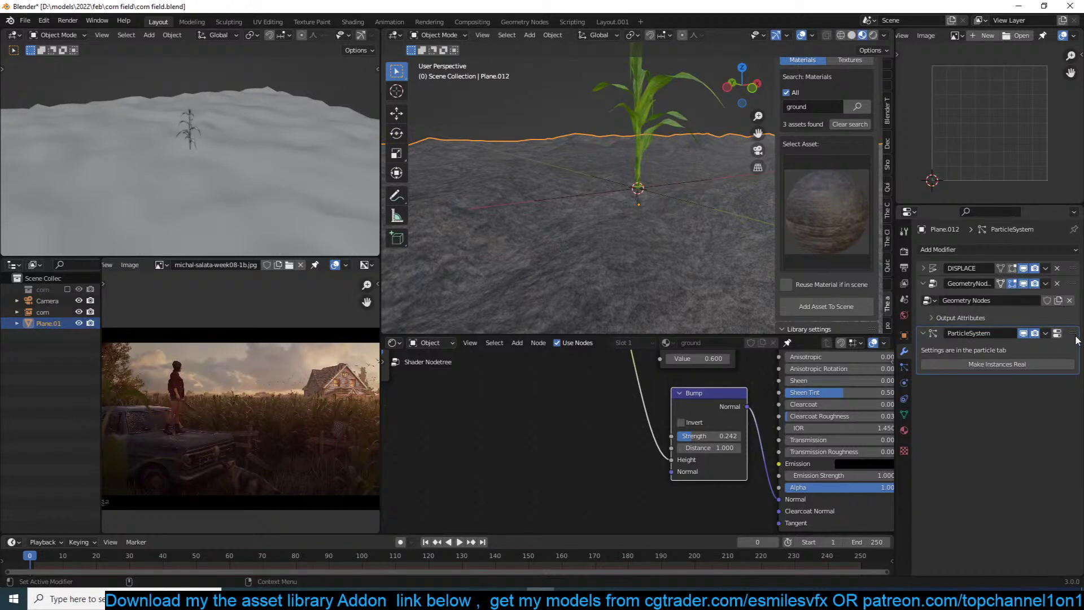
Remove the Geometry Nodes modifier from the ground plane and return to its particle settings
key(Delete)
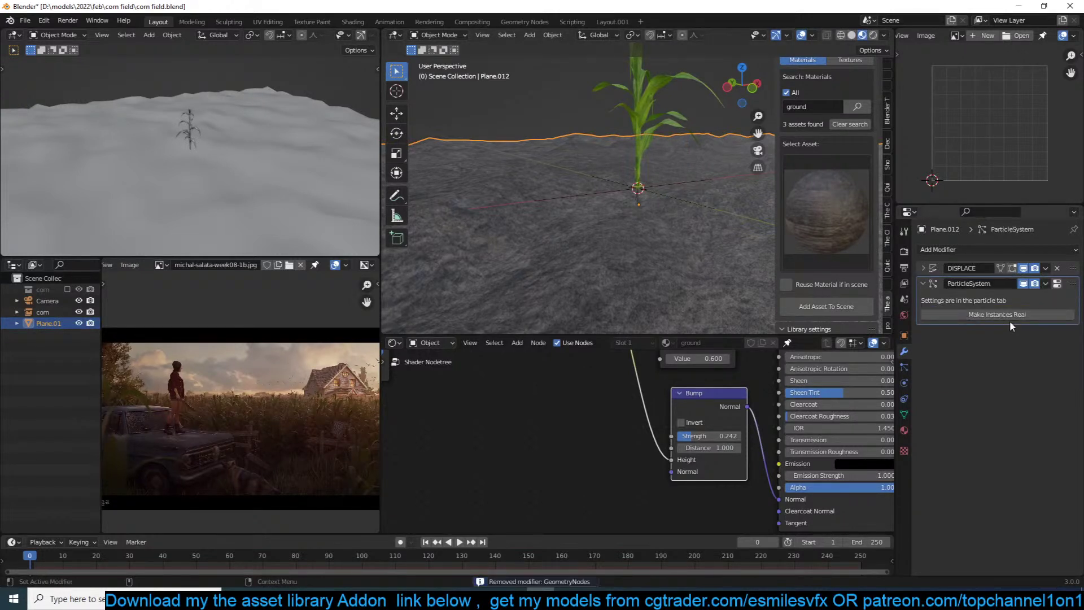
click(1056, 284)
scroll(1026, 322, down, 4)
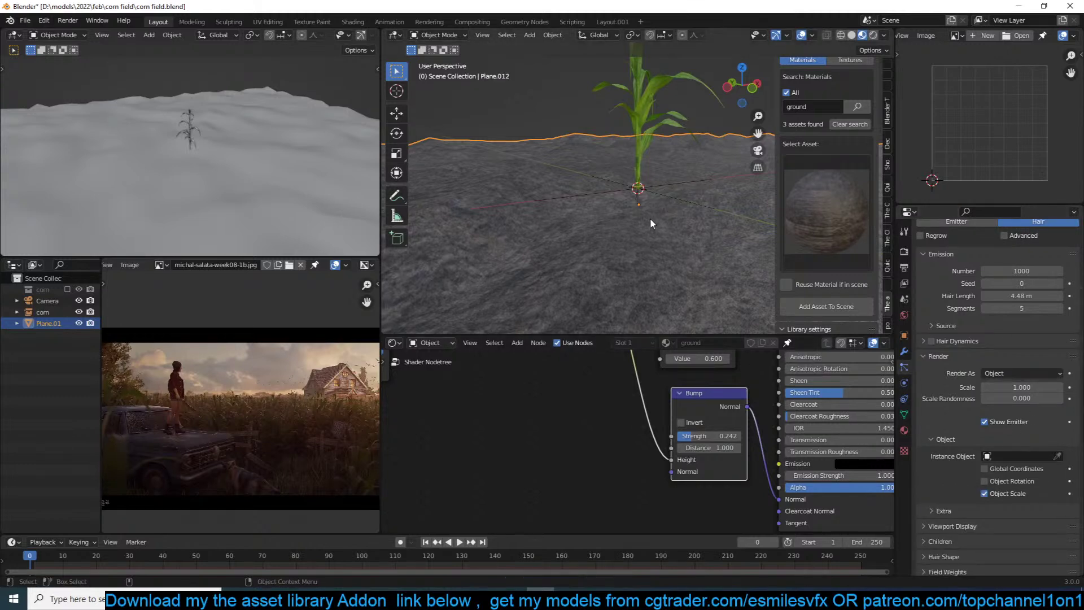
Add a cube at the corn plant and scale it down to about 0.287 around the stalk's base
key(shift+a)
mouse_move(661, 217)
click(712, 228)
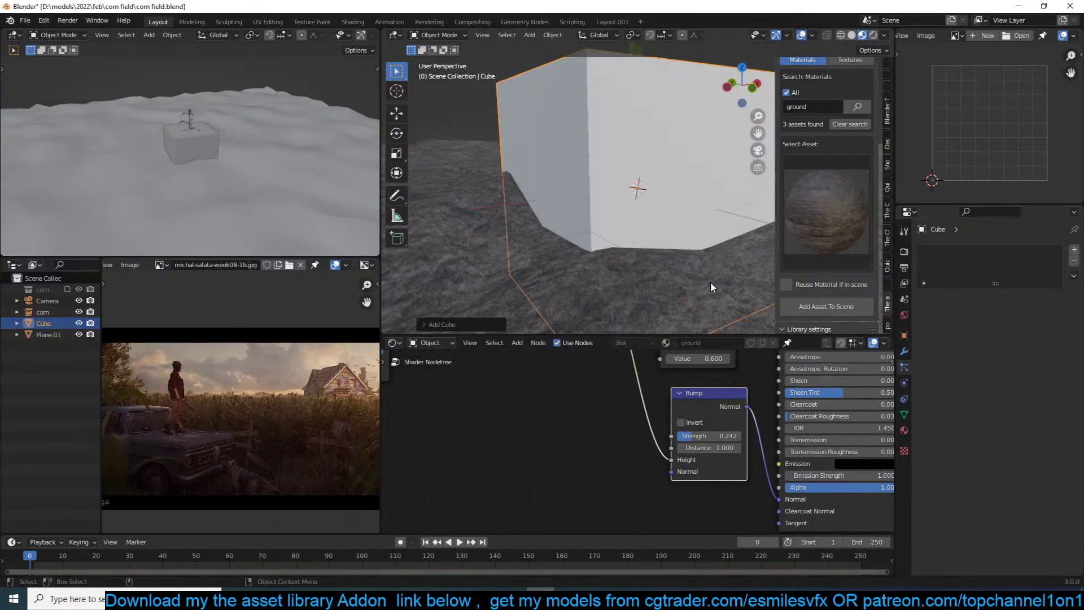
key(s)
click(663, 227)
Select the ground plane and pick the new cube as the instance object of its hair particles
click(688, 251)
click(1057, 546)
click(658, 180)
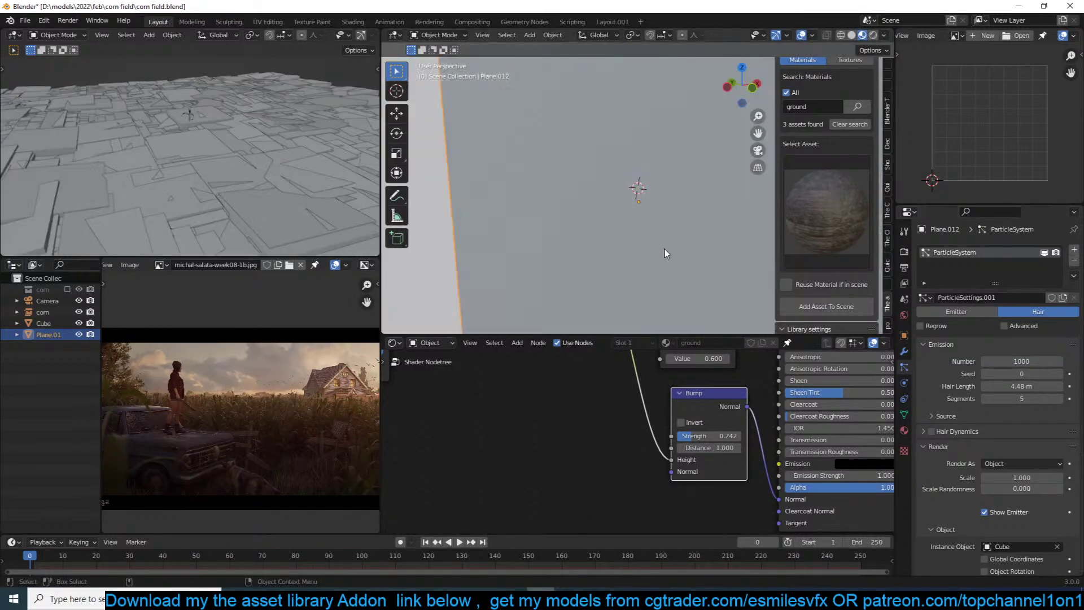
Reduce the number of hair particles on the ground plane to 10
click(1032, 361)
text(10)
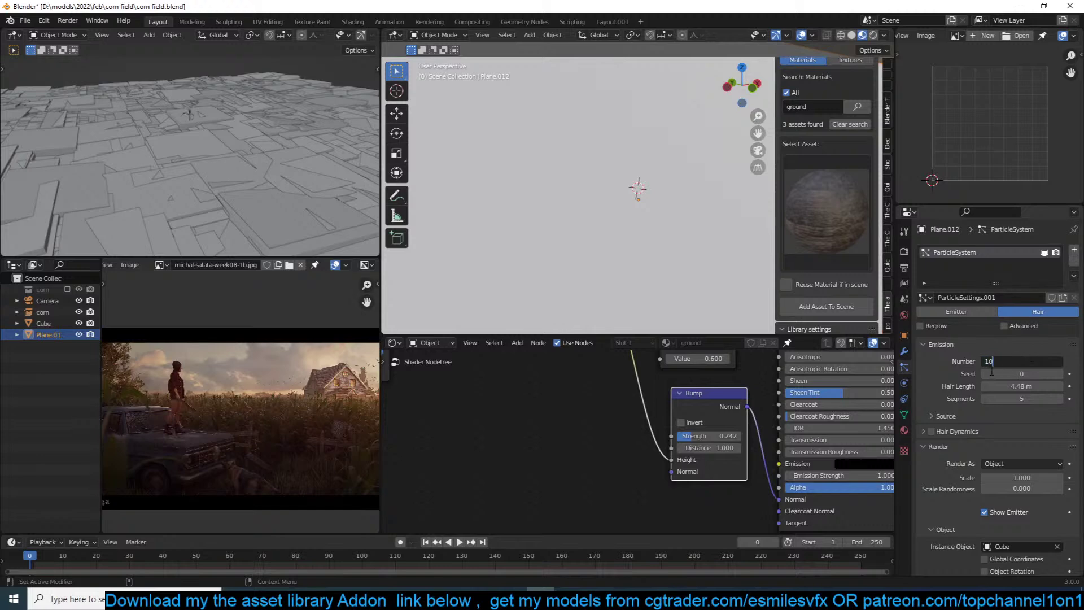
text(0)
key(BackSpace)
key(BackSpace)
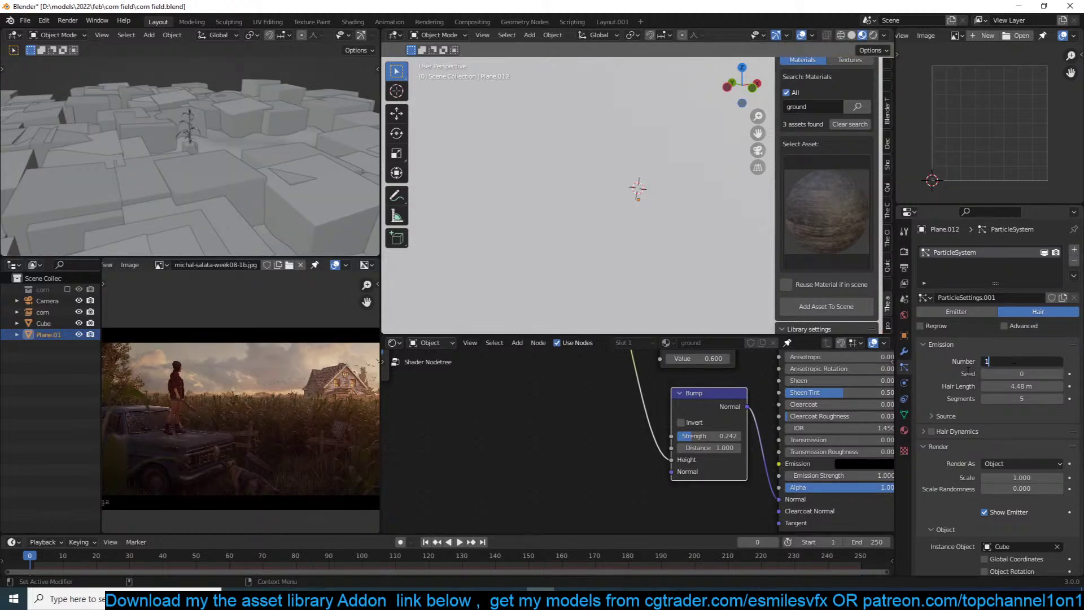
key(Return)
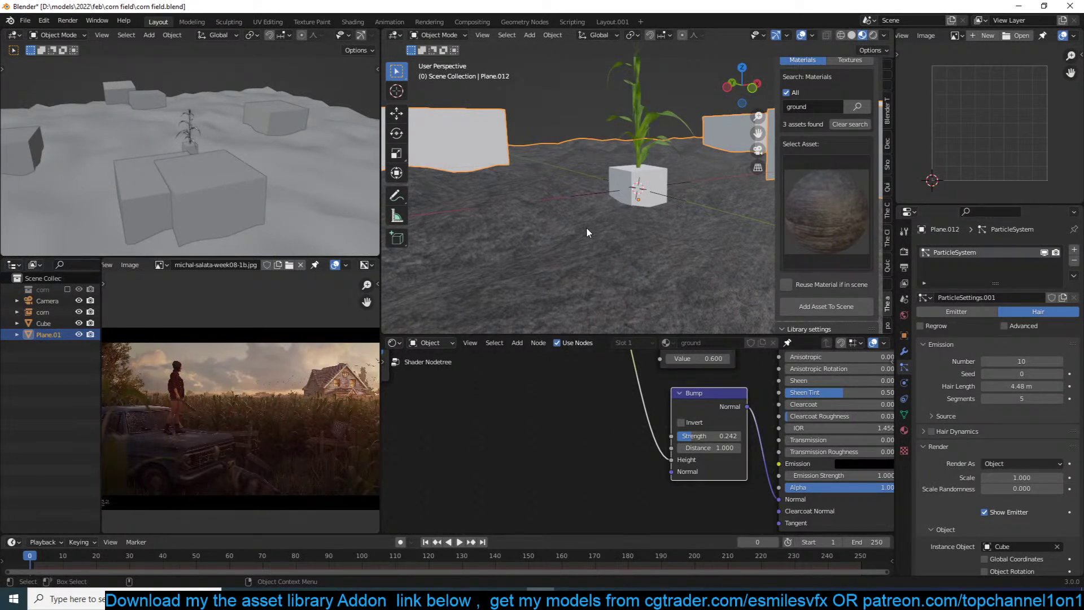
Save the file and inspect the cube and the corn plant at the world origin
click(575, 195)
scroll(575, 203, up, 3)
key(ctrl+s)
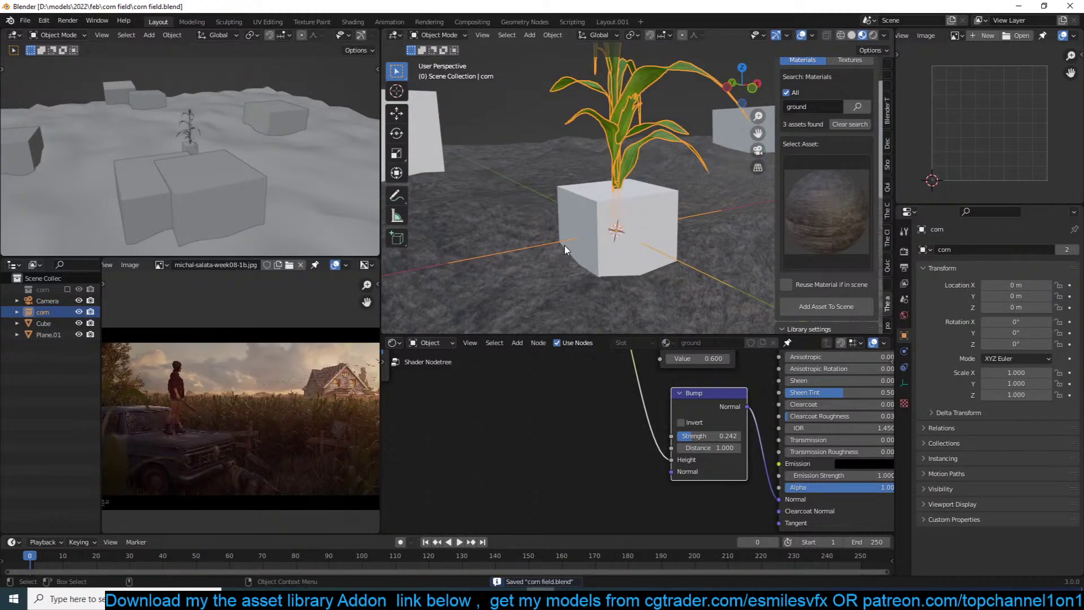
click(649, 92)
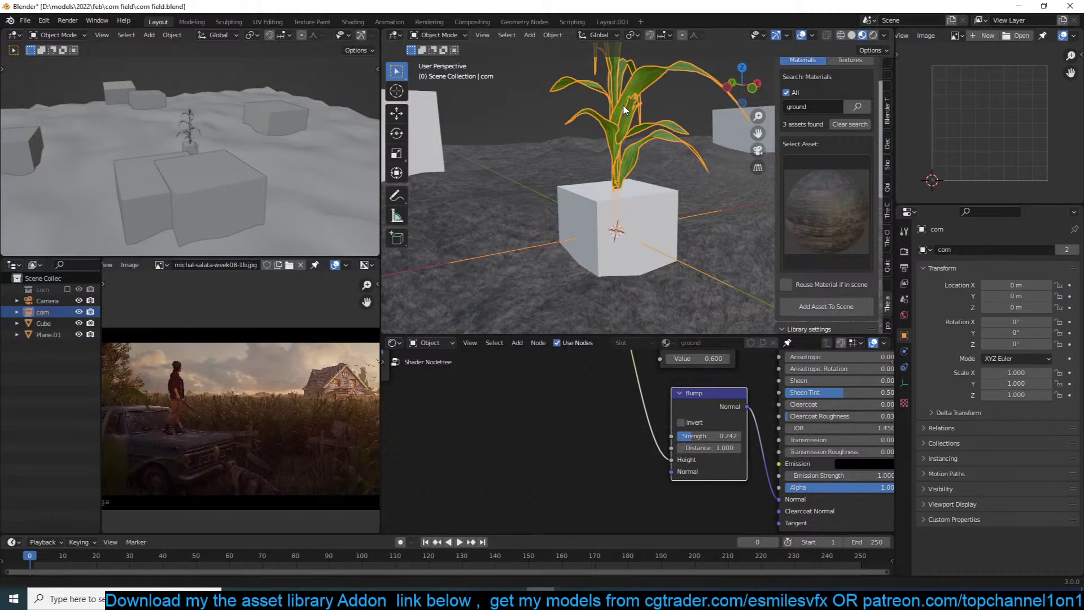
key(ctrl+s)
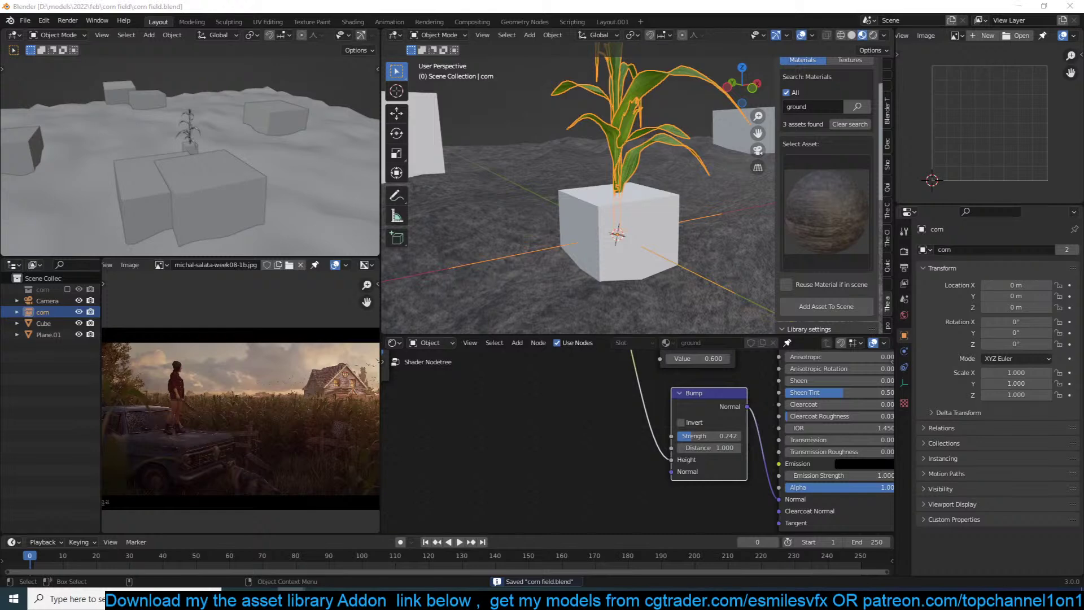
click(588, 210)
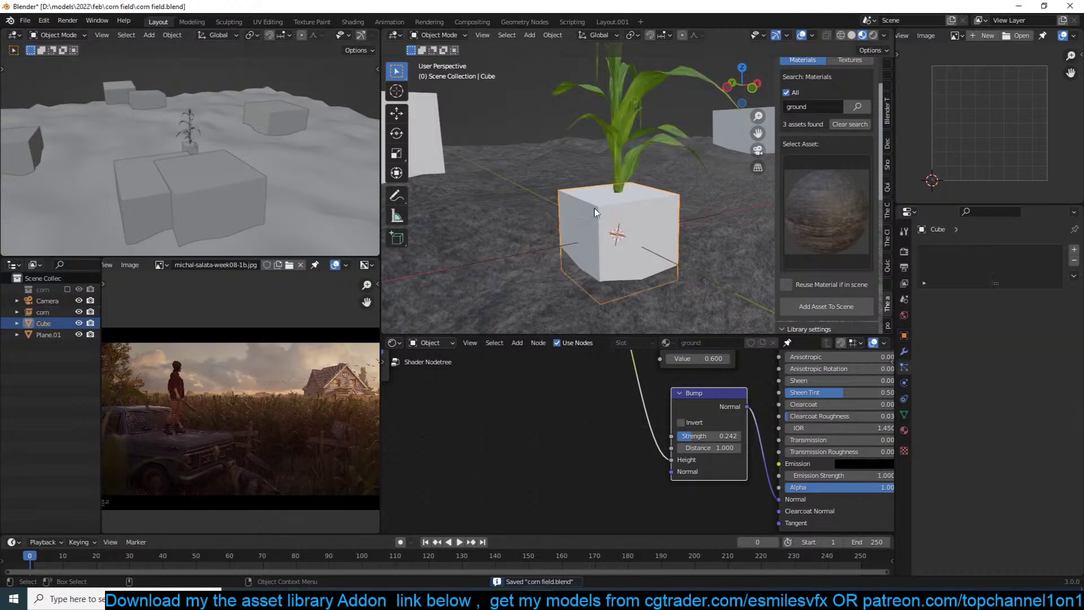
middle_drag(669, 202, 667, 199)
click(651, 147)
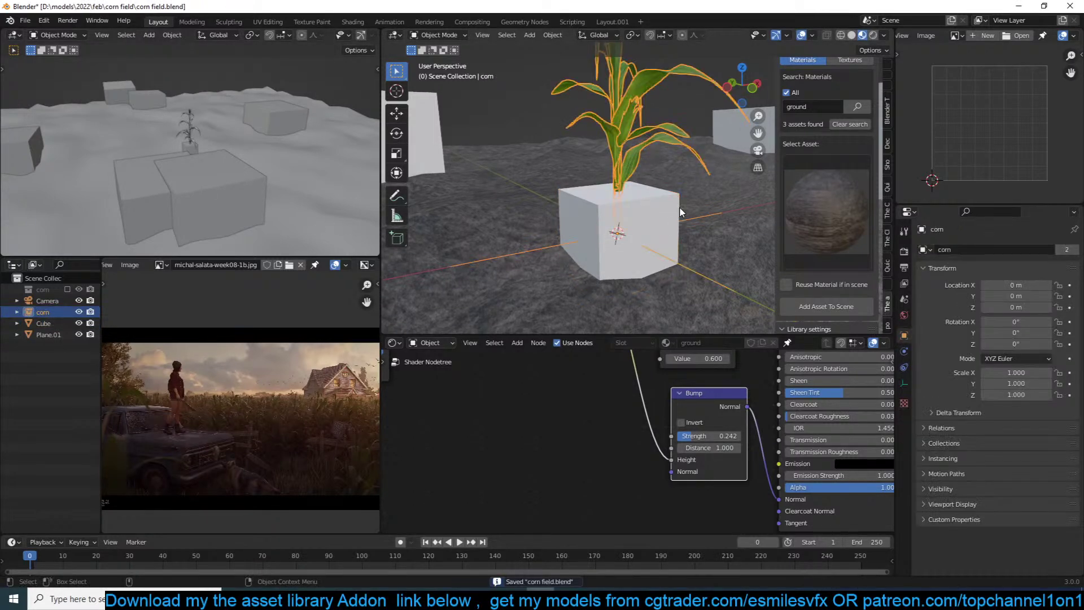
Delete the cube's lower vertices in Edit Mode so only its top face is left around the corn stalk
click(672, 228)
key(Tab)
key(a)
drag(516, 233, 786, 335)
key(x)
click(679, 153)
key(Tab)
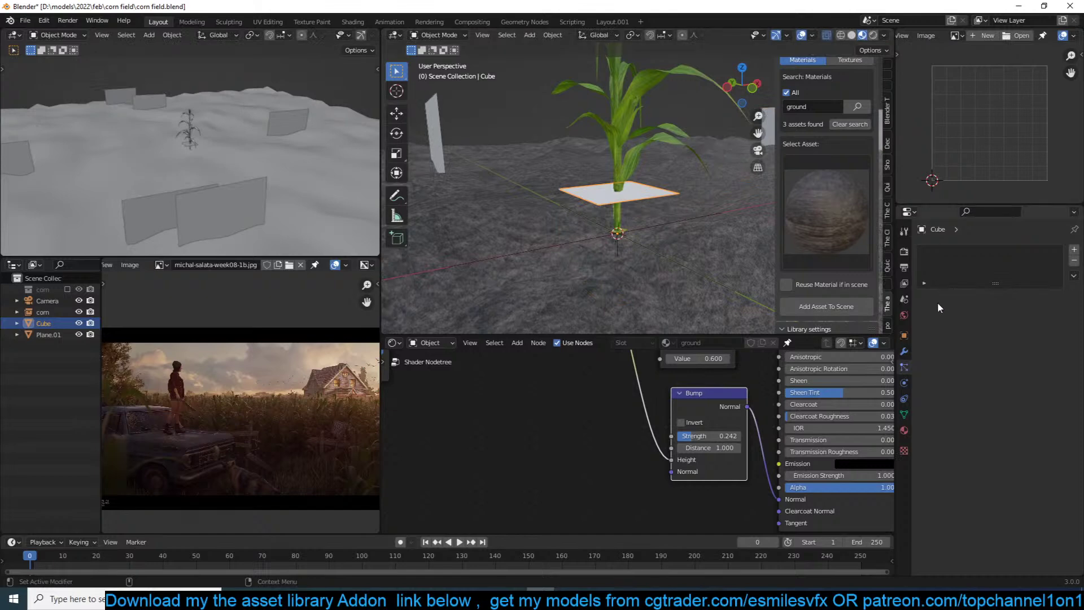
scroll(622, 261, down, 6)
scroll(622, 262, up, 4)
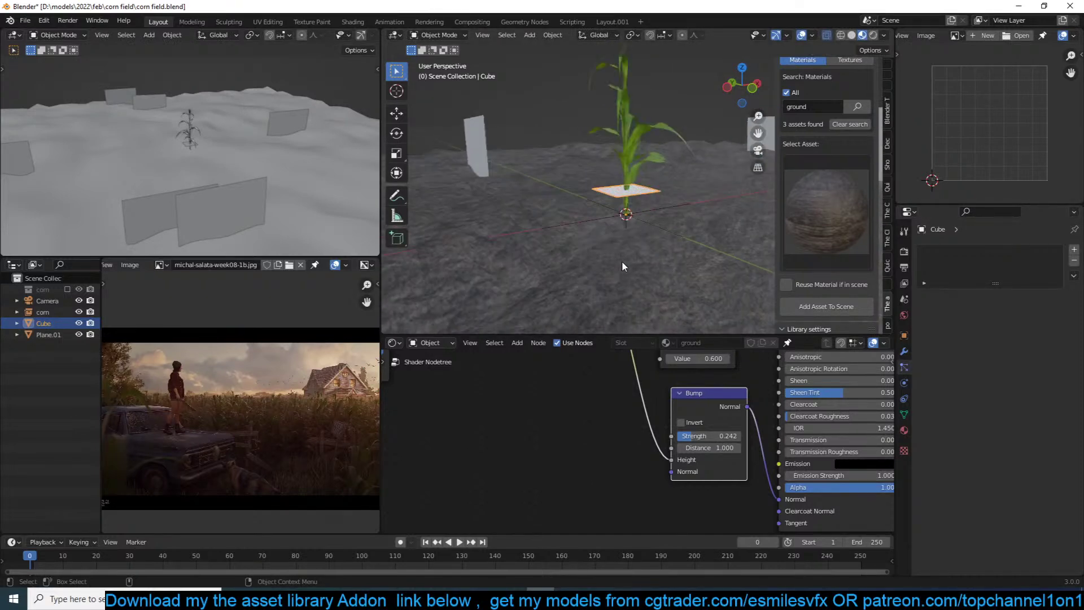
Parent the corn plant to the cube's remaining face with the Object option
click(684, 215)
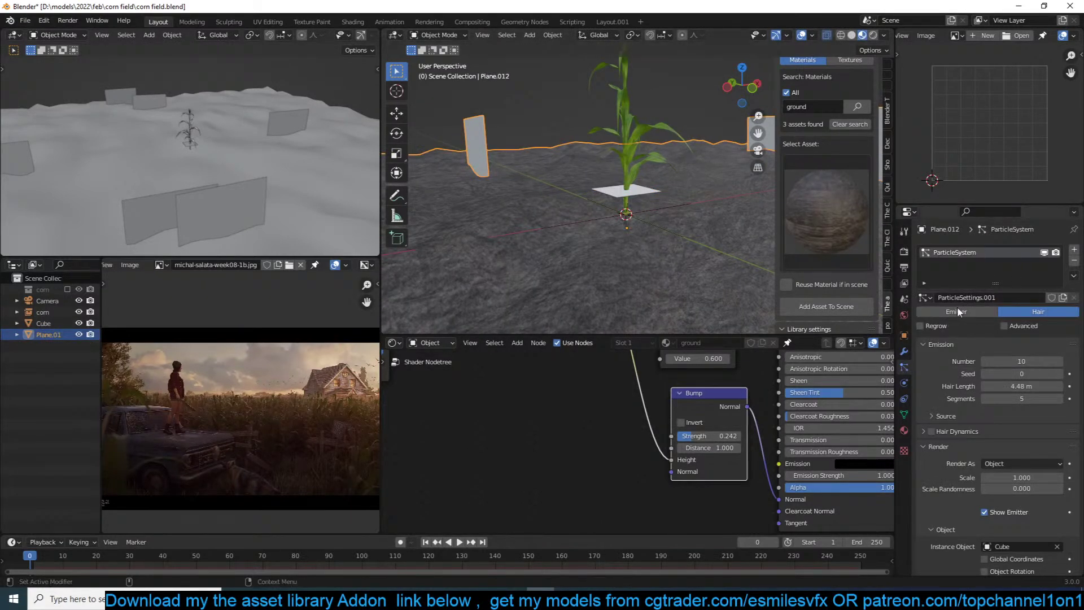
scroll(629, 203, up, 2)
click(619, 159)
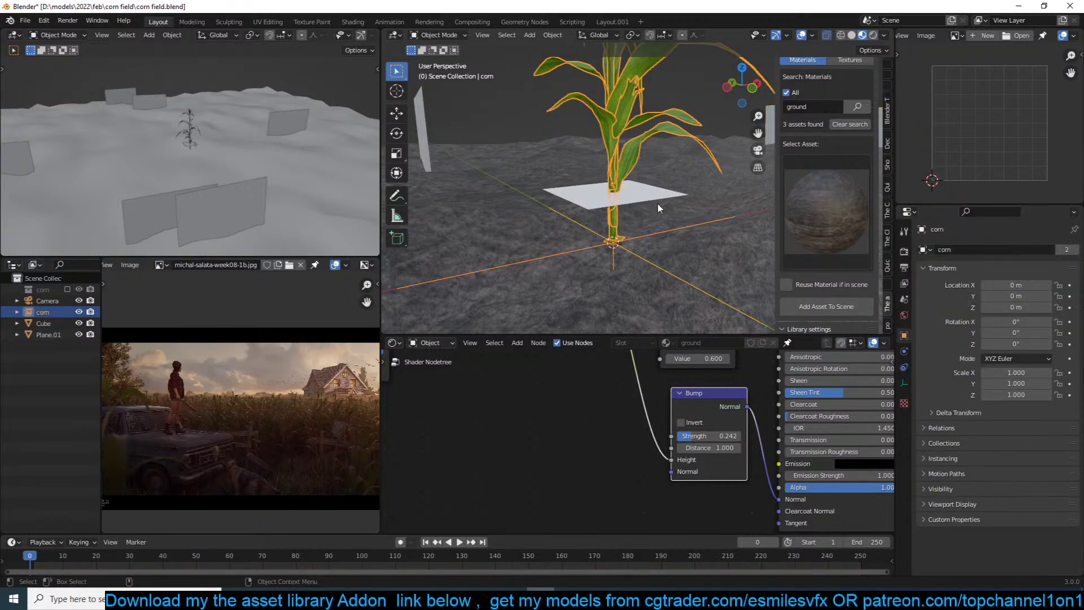
shift+click(655, 202)
key(ctrl+p)
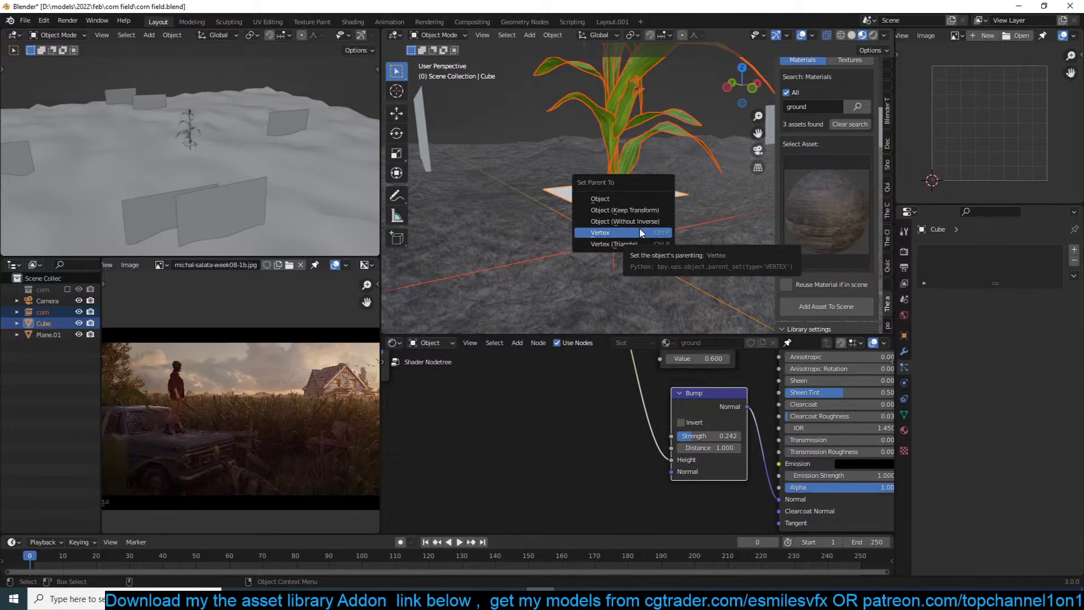
click(646, 199)
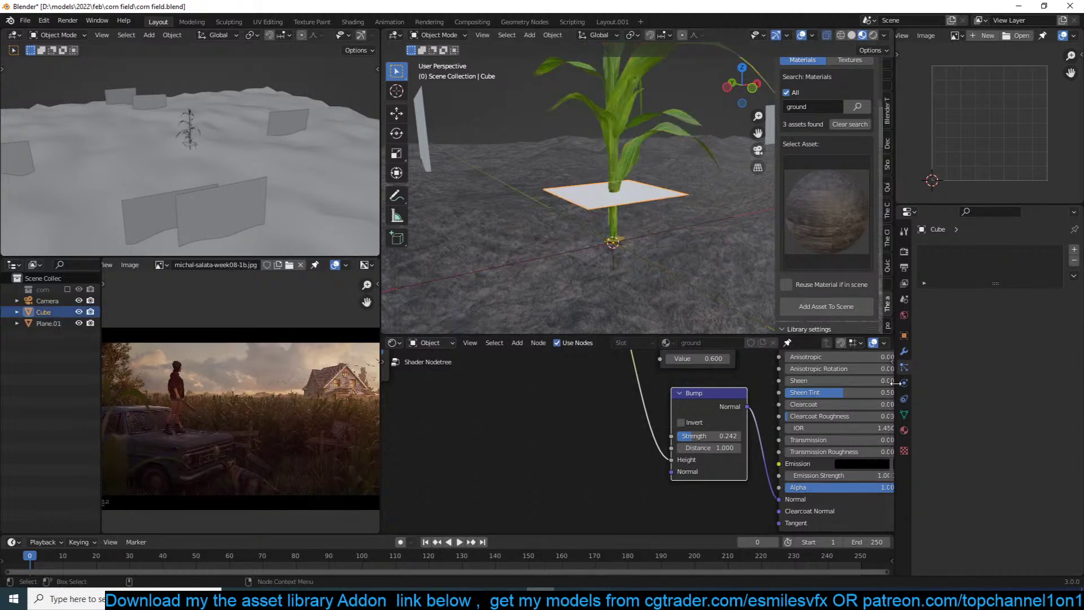
Set the cube's instancing to Vertices, trying Faces for comparison, so a corn plant stands at each corner
click(904, 335)
click(943, 459)
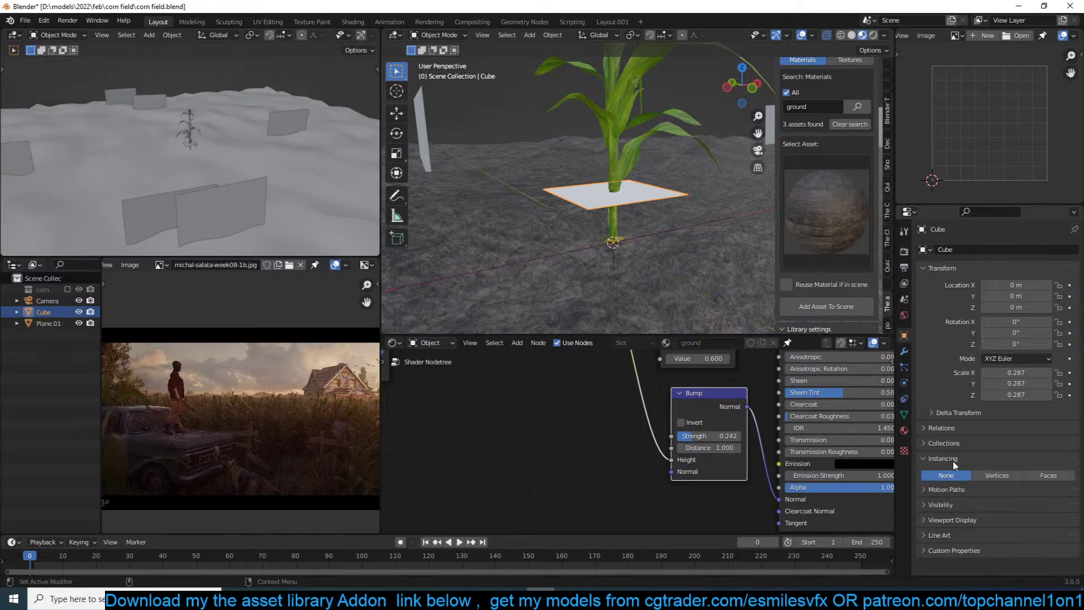
click(993, 477)
click(1029, 475)
click(985, 476)
scroll(543, 188, down, 5)
middle_drag(554, 211, 533, 239)
scroll(611, 222, up, 5)
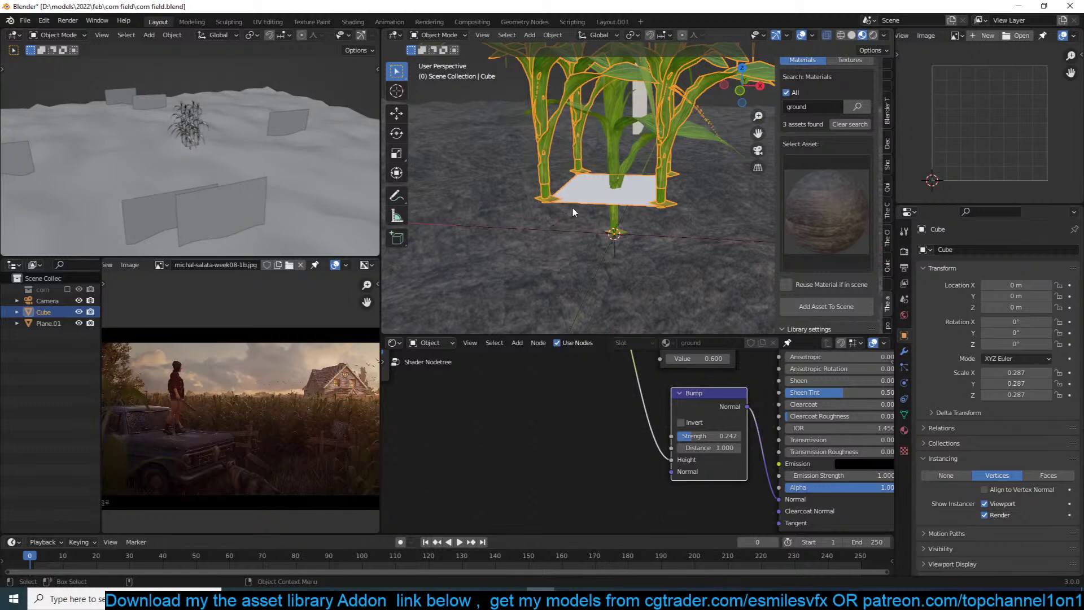
Try to move the instancing face vertically along the Z axis and reselect the ground plane
middle_drag(574, 205, 660, 201)
key(g)
key(z)
click(592, 219)
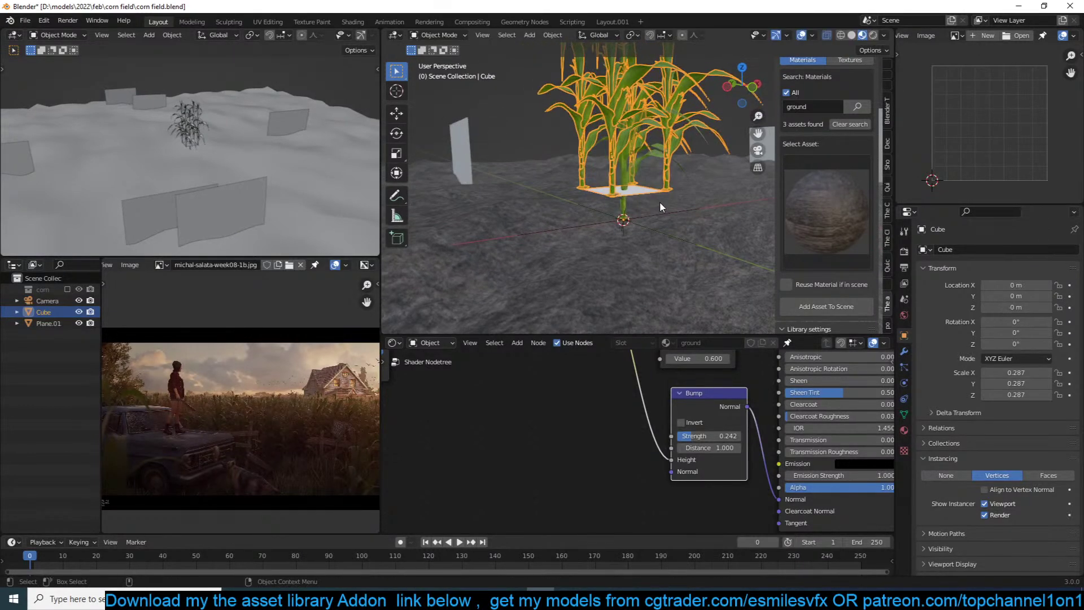
click(646, 232)
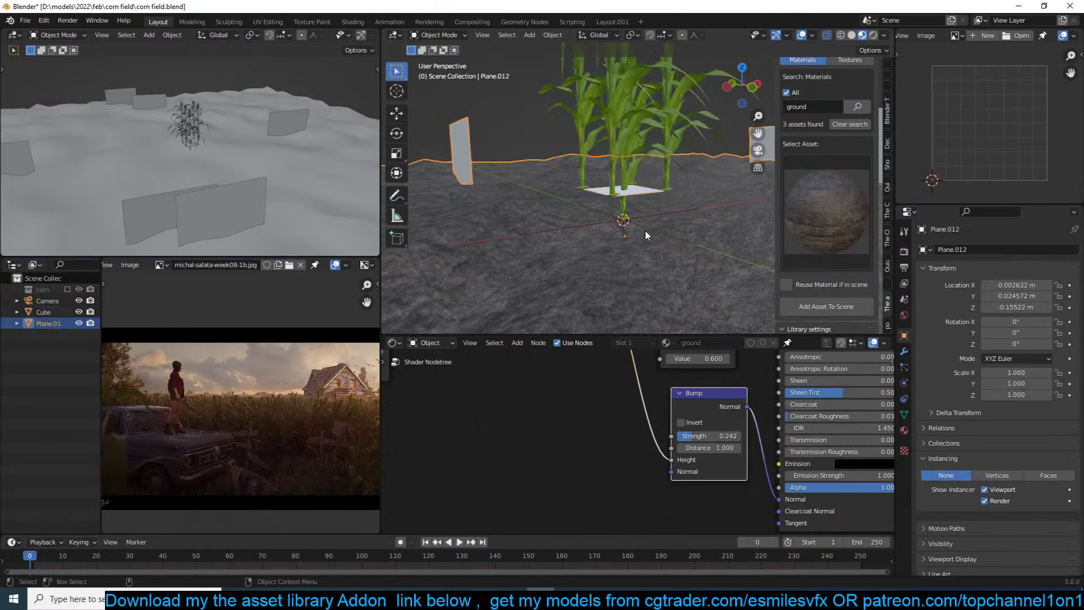
Try deleting the instancing mesh around the corn plant, inspect the single plant from above, and undo the deletion
click(651, 190)
key(Delete)
click(635, 195)
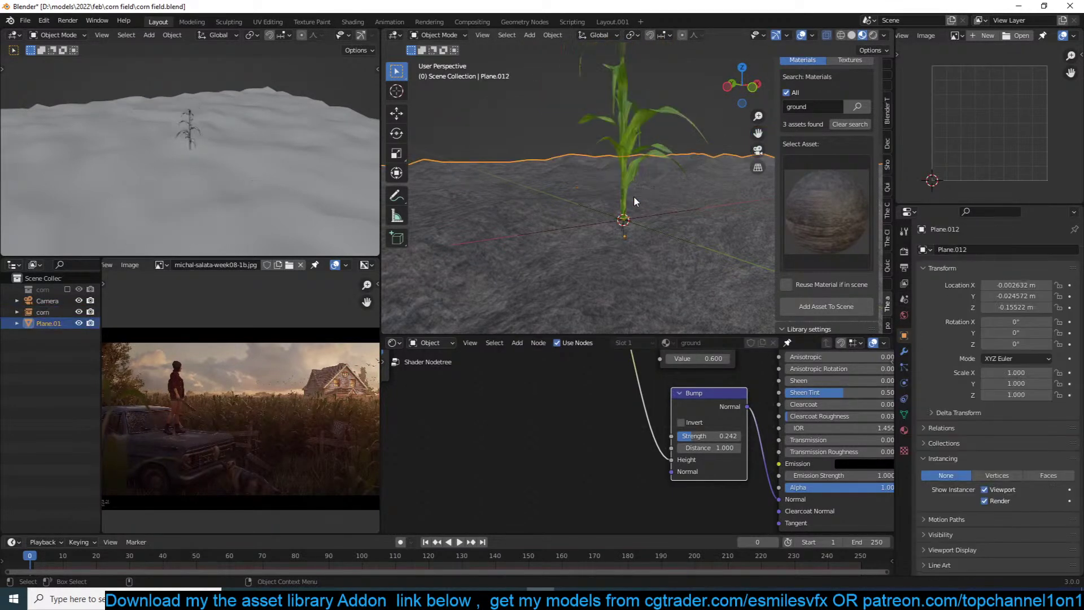
click(630, 183)
key(KP_7)
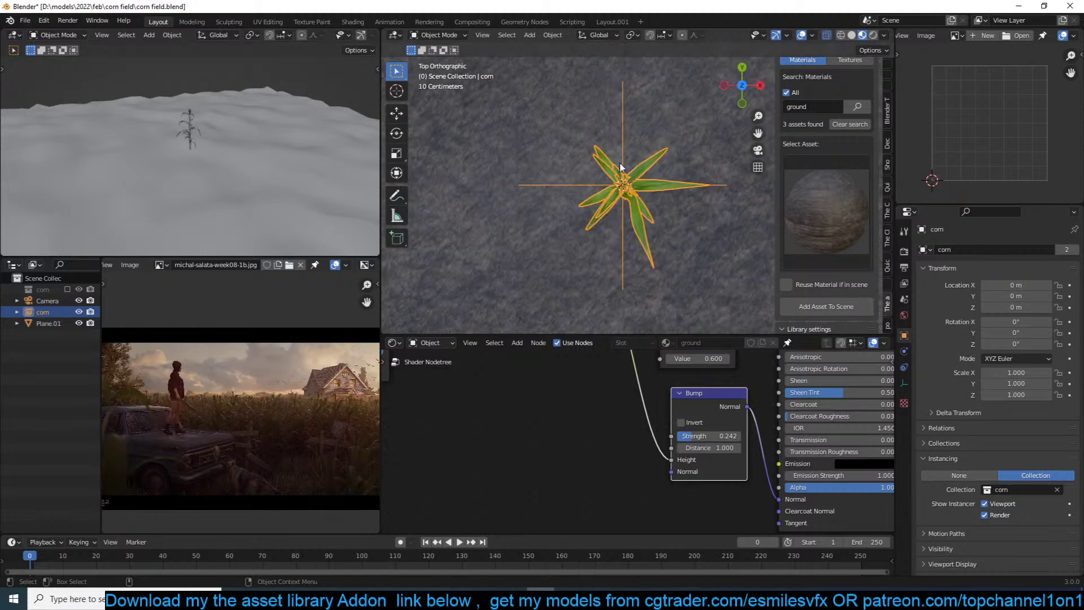
click(632, 208)
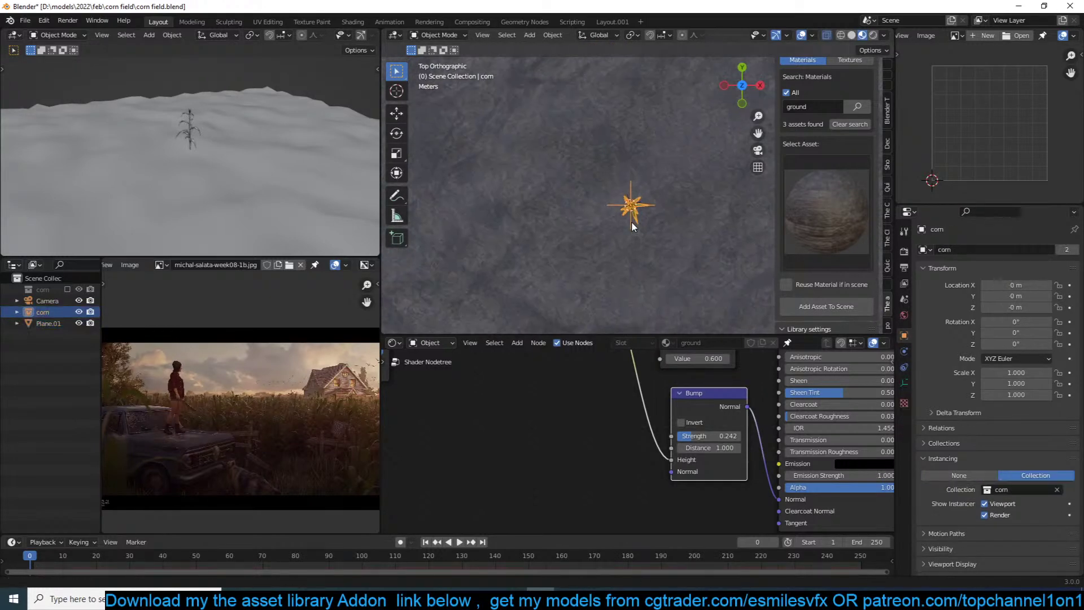
scroll(635, 215, up, 2)
key(ctrl+z)
key(ctrl+z)
key(ctrl+z)
key(ctrl+z)
key(ctrl+z)
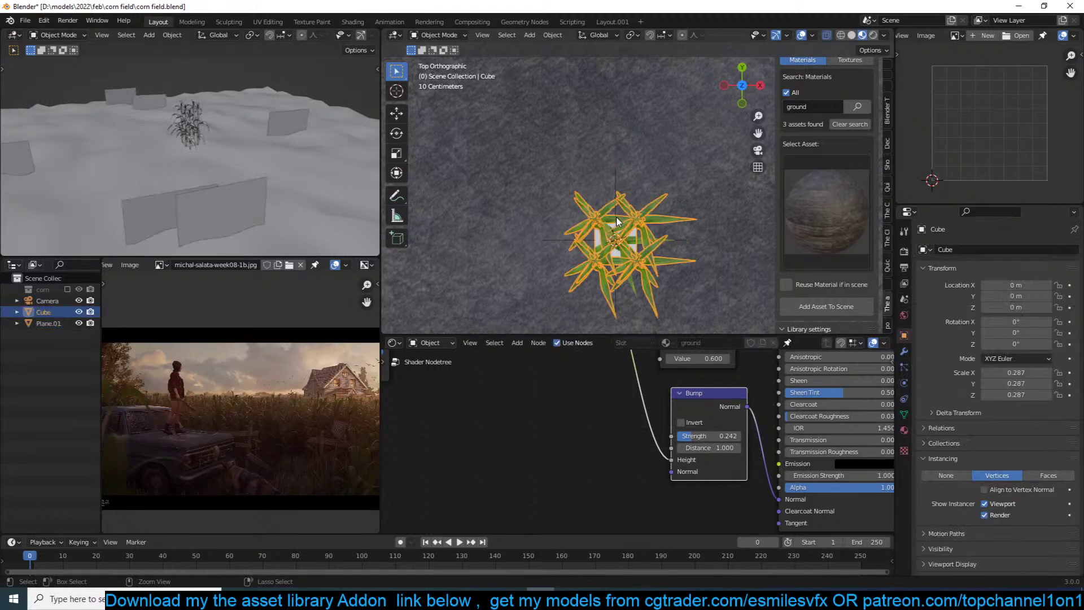
Hide the instancing mesh to inspect the corn plant beneath it, and unhide and reselect it
middle_drag(616, 216, 626, 152)
key(alt+a)
click(635, 237)
key(KP_7)
scroll(616, 253, up, 1)
key(h)
middle_drag(632, 250, 657, 175)
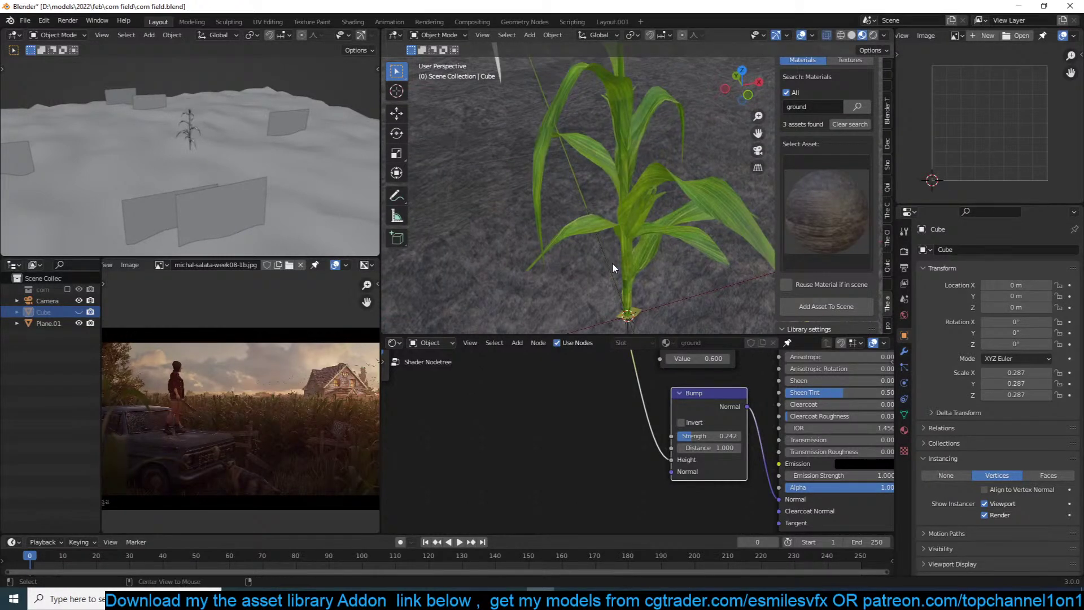
key(alt+h)
middle_drag(600, 288, 629, 219)
click(630, 218)
click(634, 214)
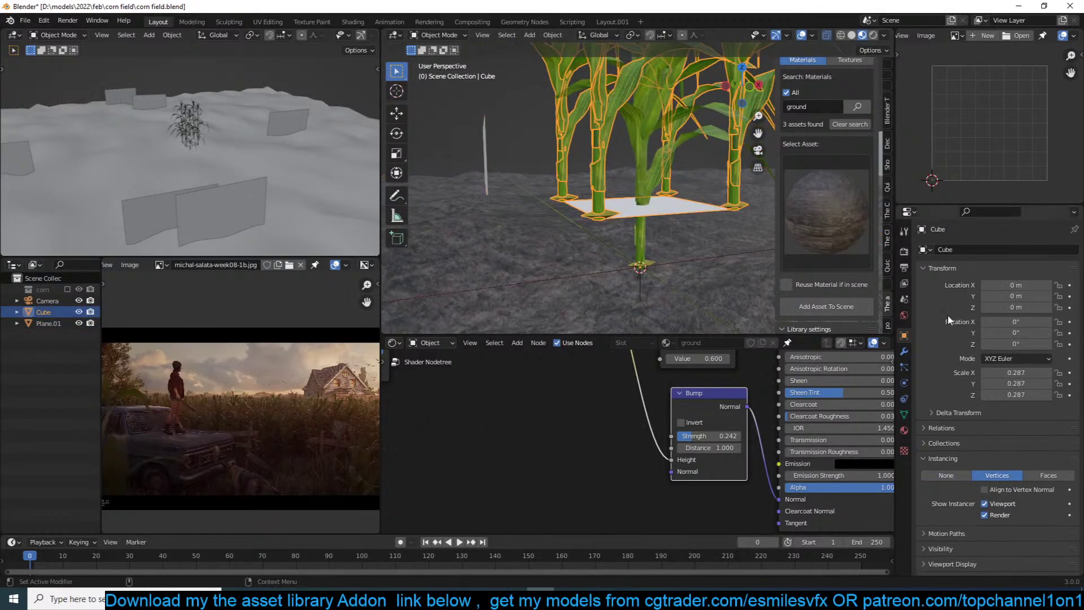
Delete the instancing mesh so only the corn plant is left, and select the ground plane
click(904, 351)
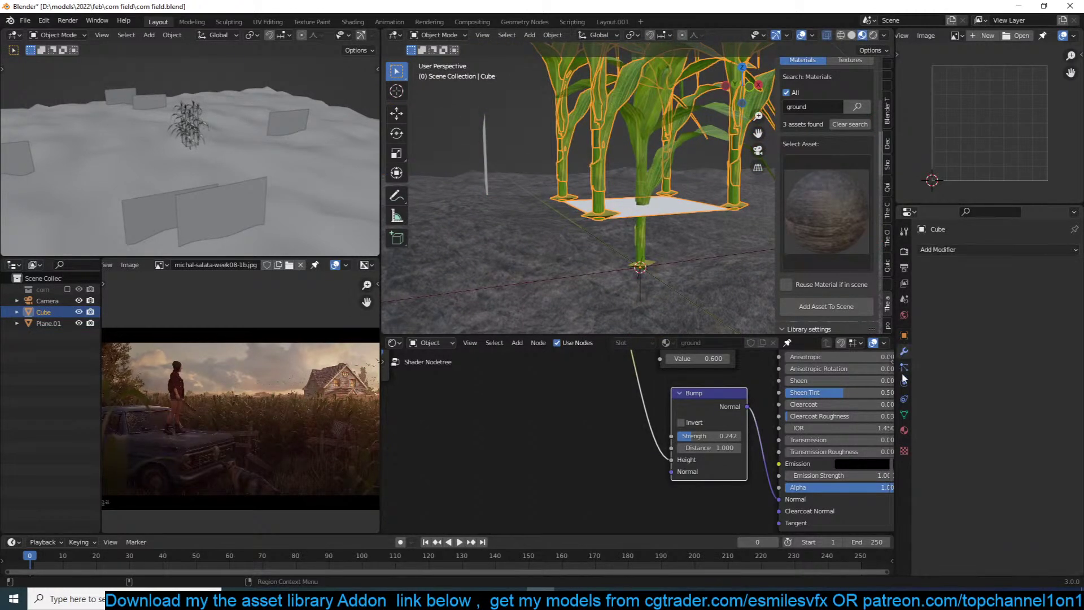
click(905, 366)
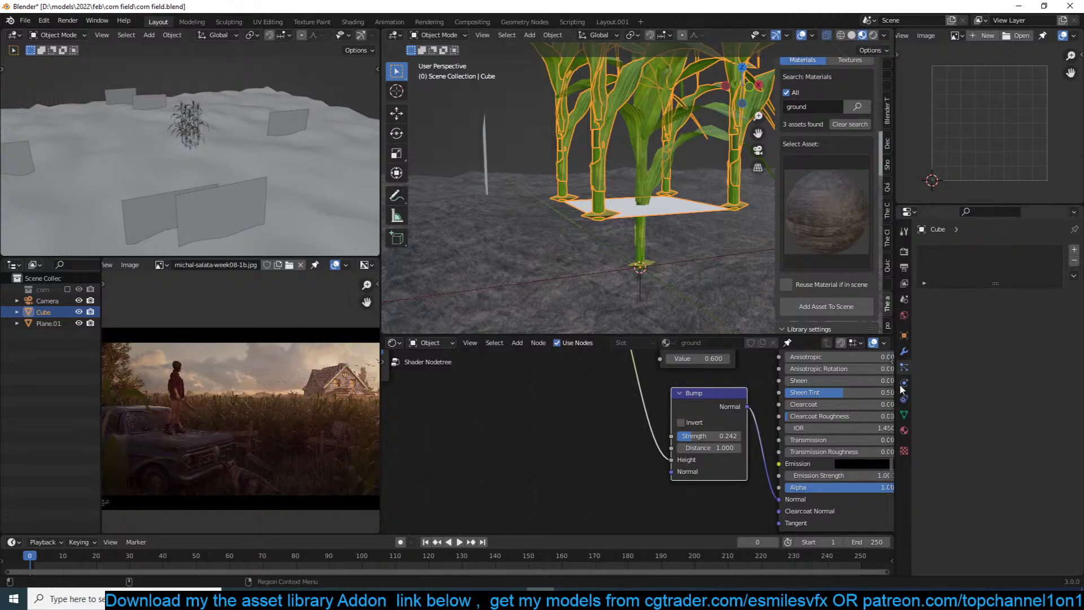
click(904, 335)
key(x)
click(655, 222)
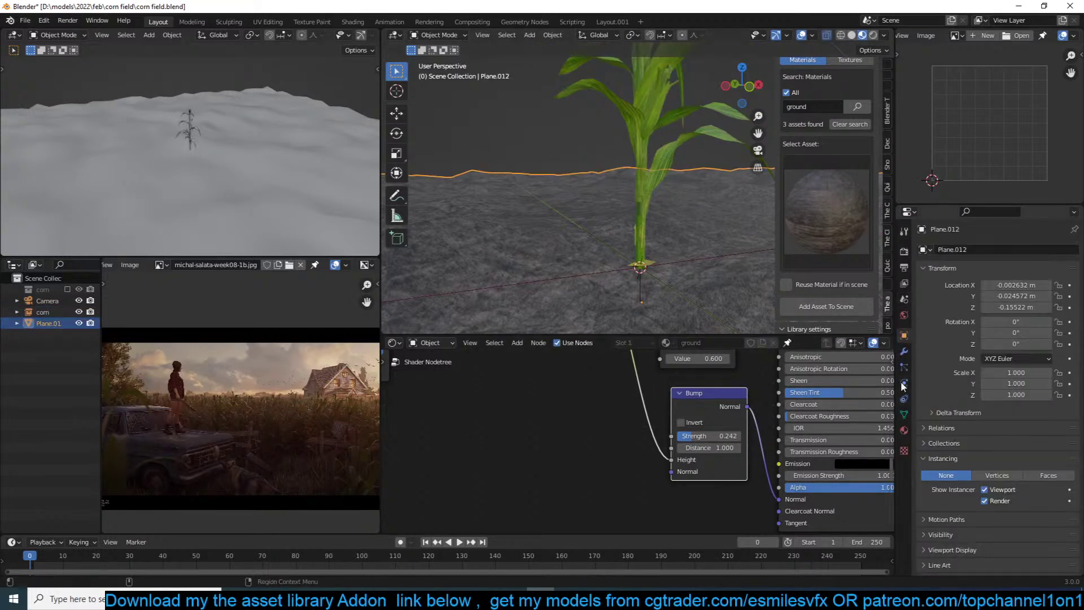
Render the ground's hair particles as a Collection, with the corn collection as the instance collection
click(904, 367)
scroll(989, 366, down, 5)
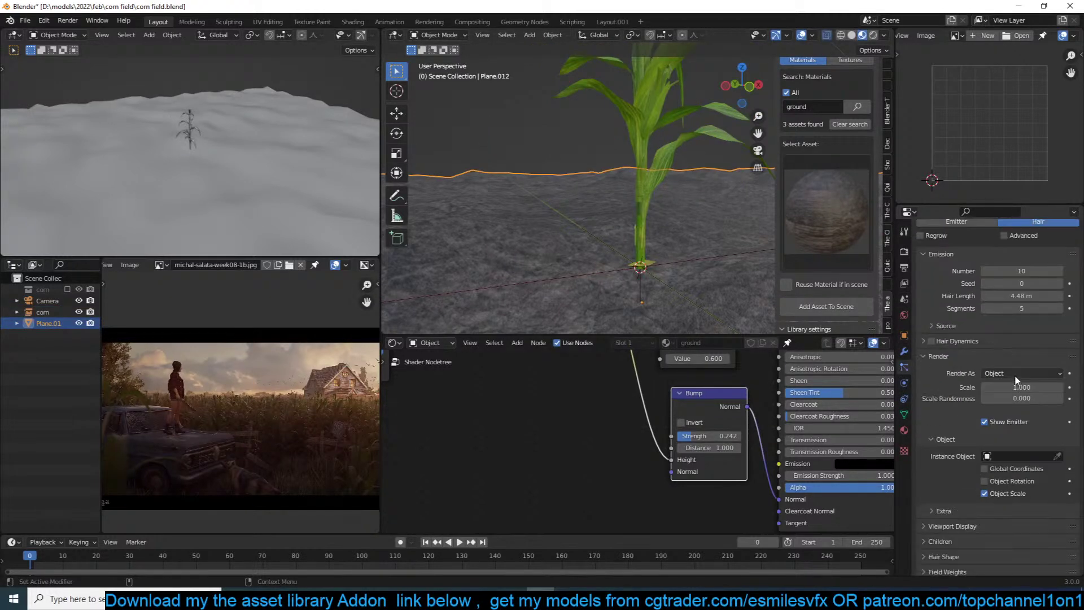
click(1003, 373)
click(999, 424)
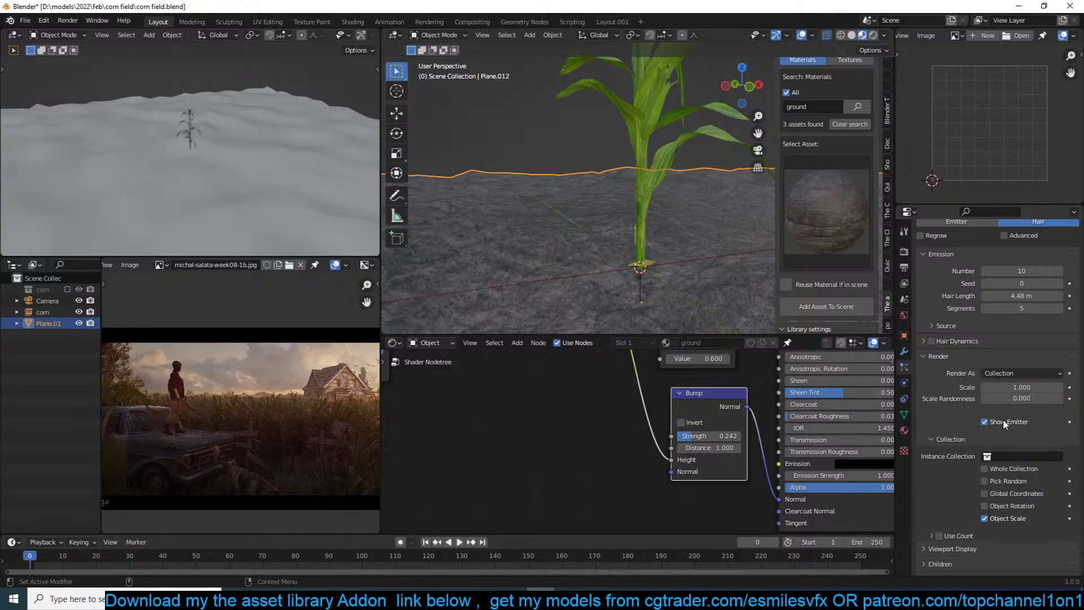
click(1011, 456)
click(983, 474)
scroll(562, 216, down, 3)
middle_drag(561, 216, 666, 213)
scroll(721, 251, up, 4)
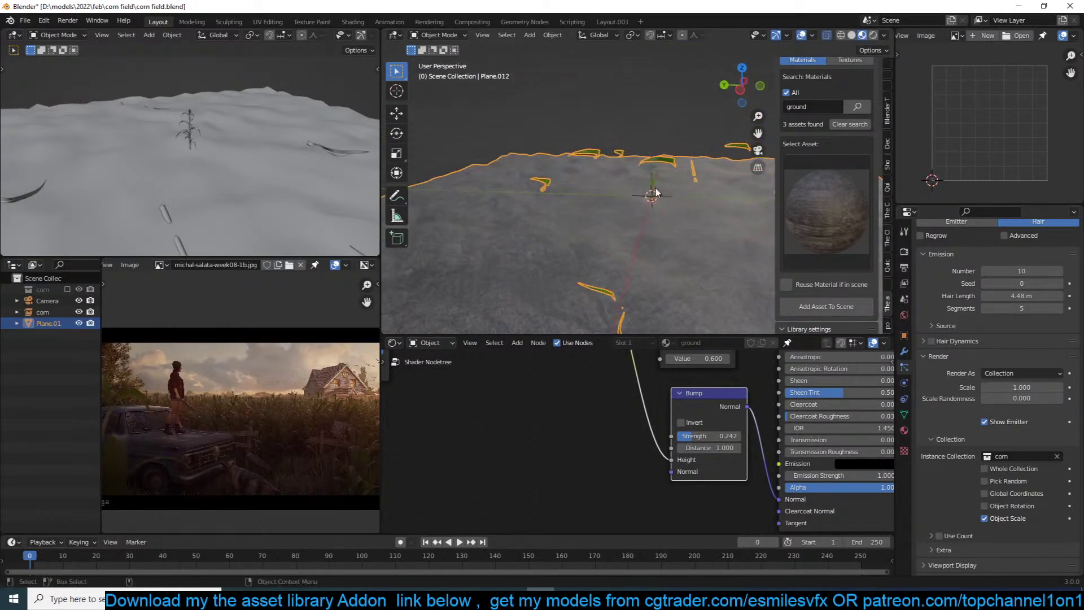
scroll(974, 398, down, 3)
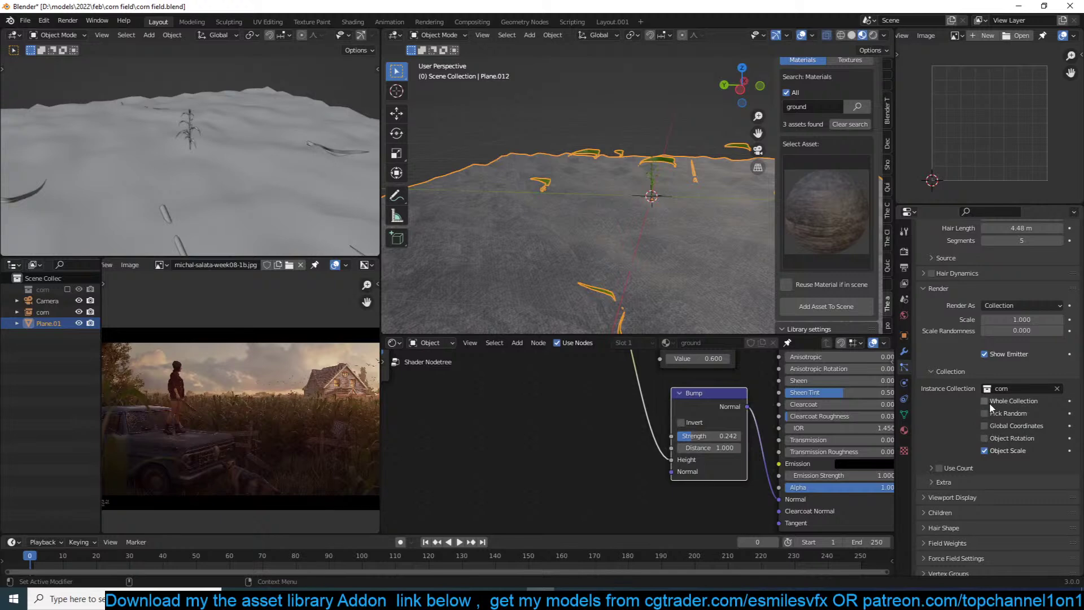
Make each hair particle instance the whole corn collection and check the result on the ground
click(990, 403)
scroll(510, 189, down, 4)
middle_drag(510, 189, 600, 235)
scroll(537, 198, up, 3)
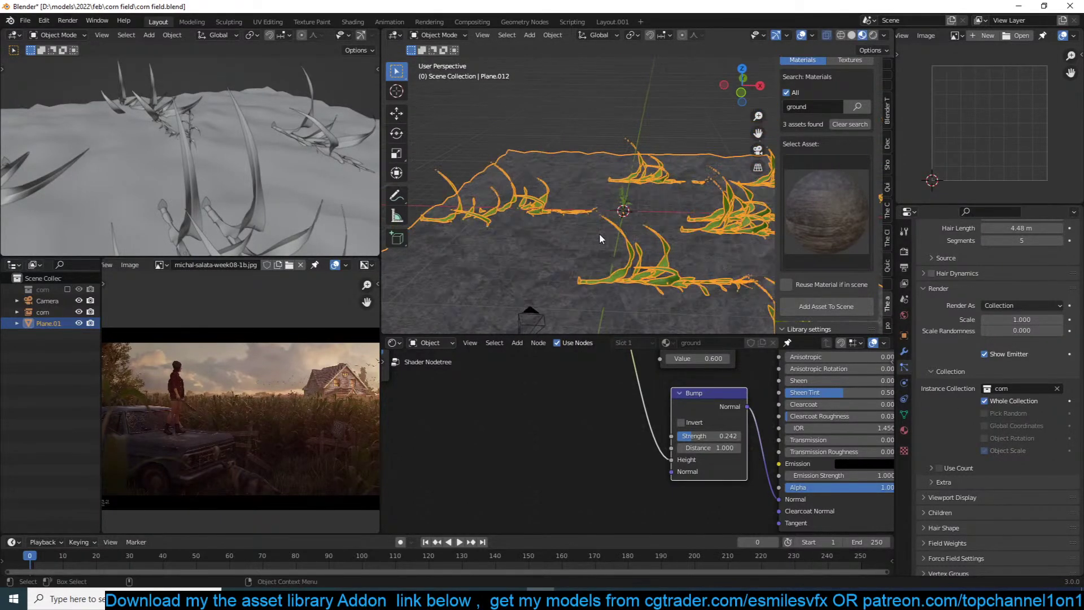
scroll(1021, 381, up, 5)
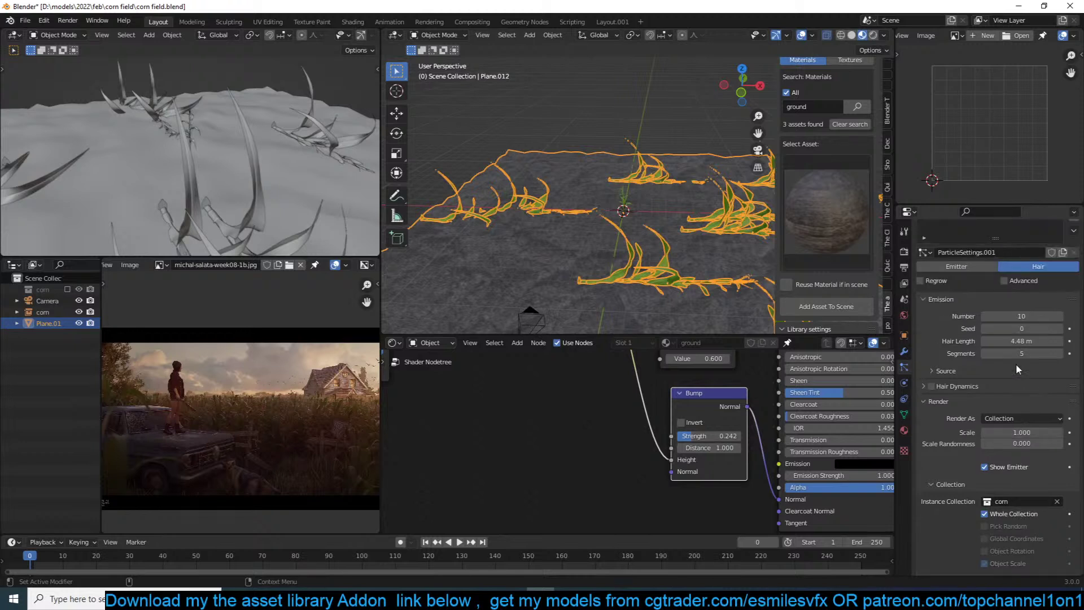
Enable the Advanced hair options and particle Rotation, and try Normal as the orientation axis
click(1005, 281)
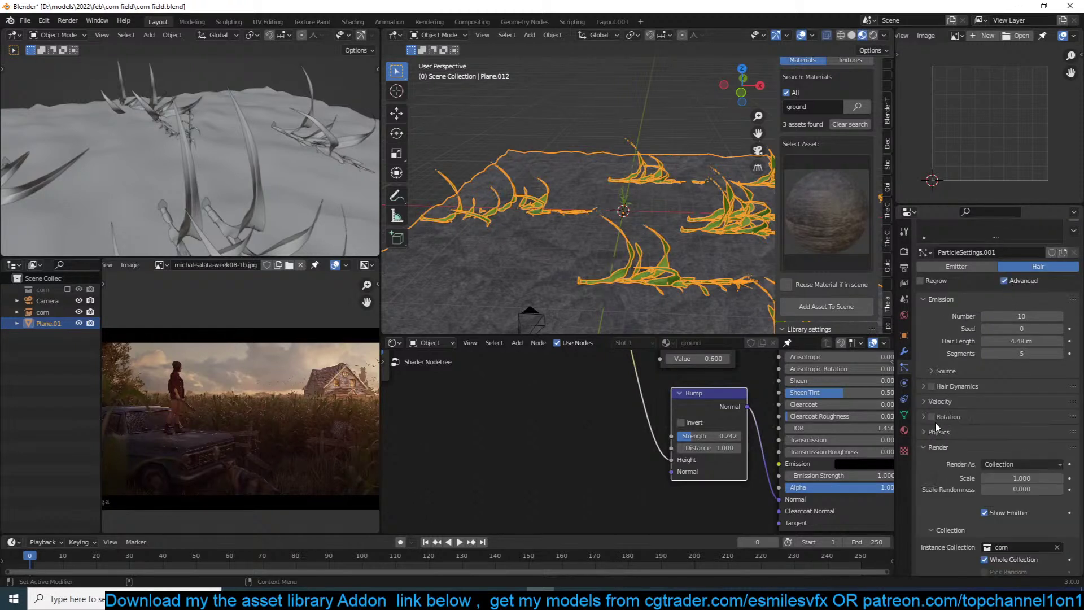
click(957, 417)
click(960, 493)
click(1021, 434)
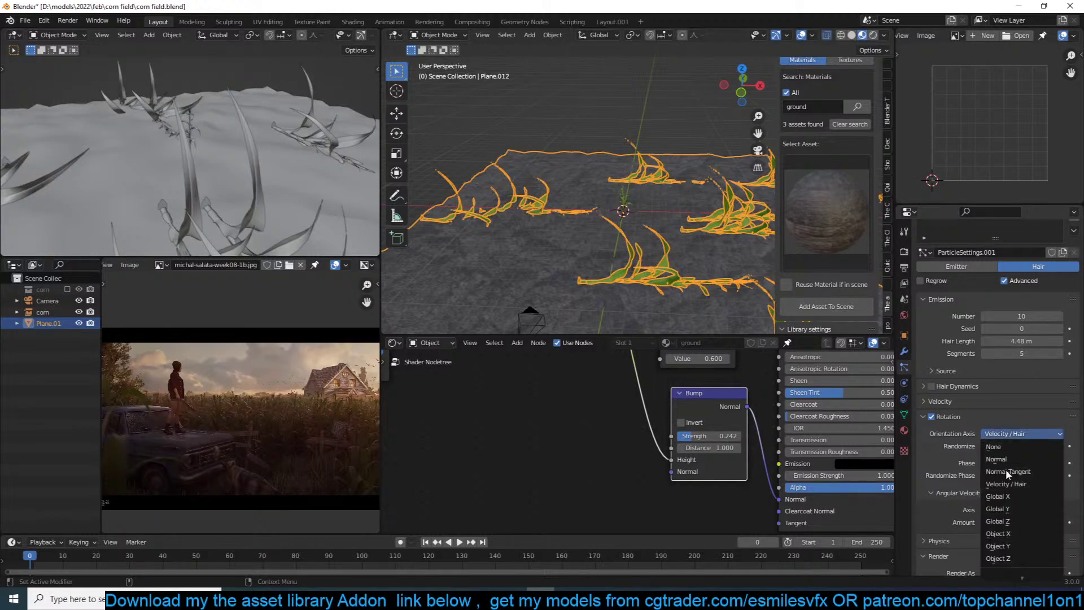
click(1012, 456)
middle_drag(512, 212, 564, 210)
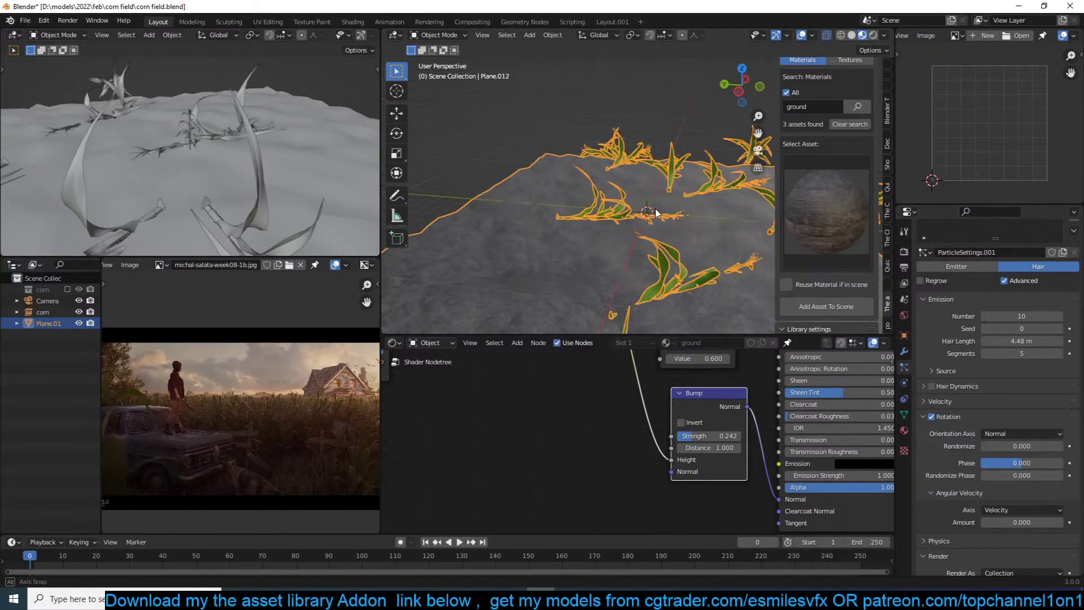
Orient the corn particles along Global X with a rotation Randomize of 0.041
click(1021, 434)
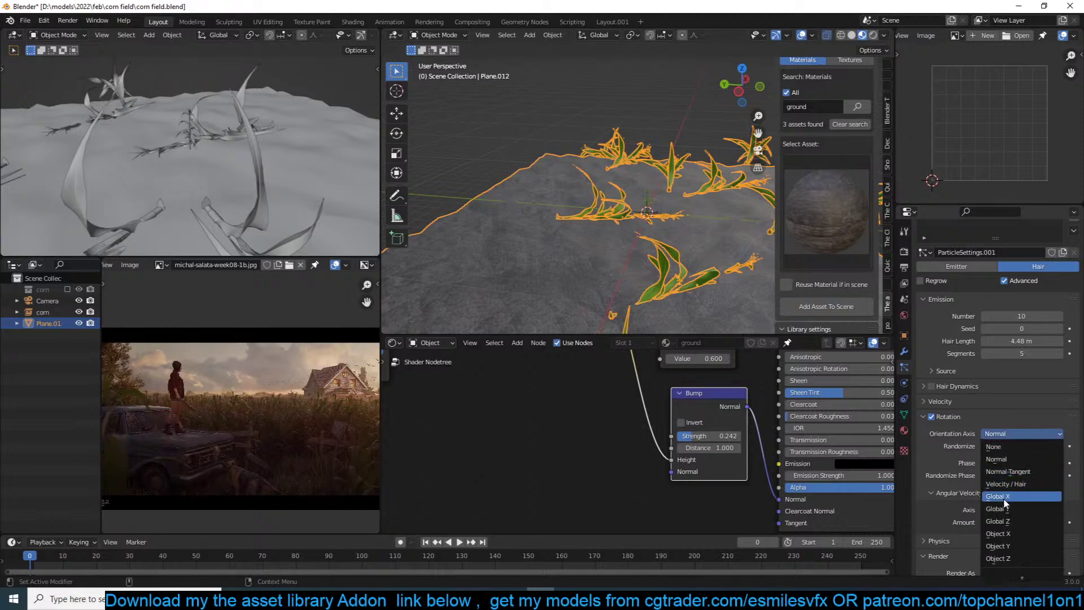
click(1004, 498)
middle_drag(590, 213, 689, 215)
drag(1008, 447, 1025, 447)
key(alt+a)
middle_drag(492, 216, 624, 223)
Set the corn particles' hair length to 1 m
click(1022, 341)
text(1)
key(Return)
scroll(659, 282, up, 2)
middle_drag(660, 282, 657, 259)
scroll(658, 263, up, 2)
Raise the hair particle number to 100 and view the field through the camera
drag(1019, 316, 1067, 316)
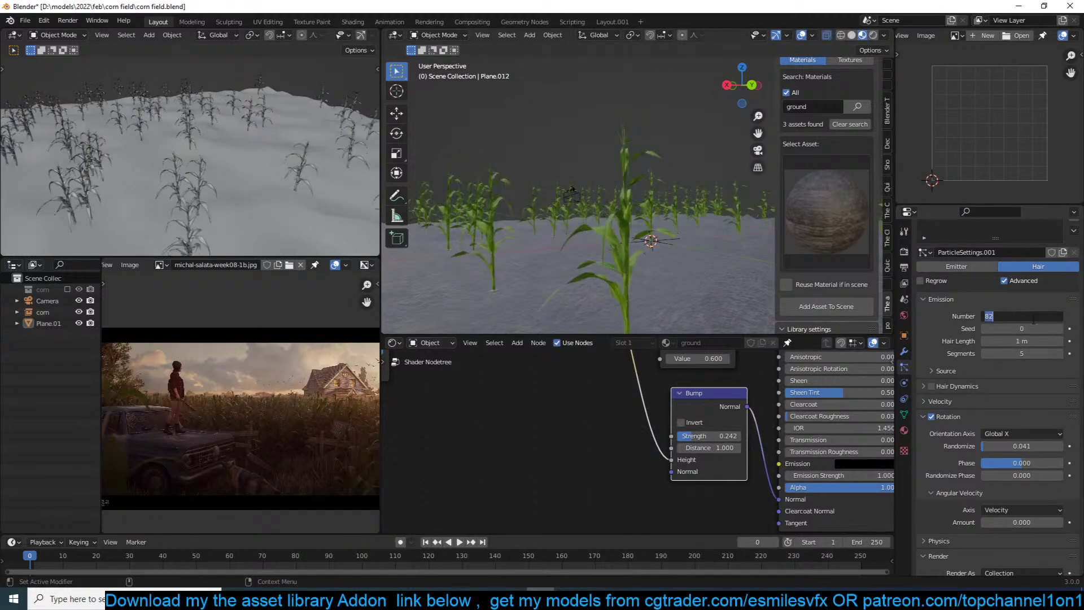
key(Return)
key(KP_0)
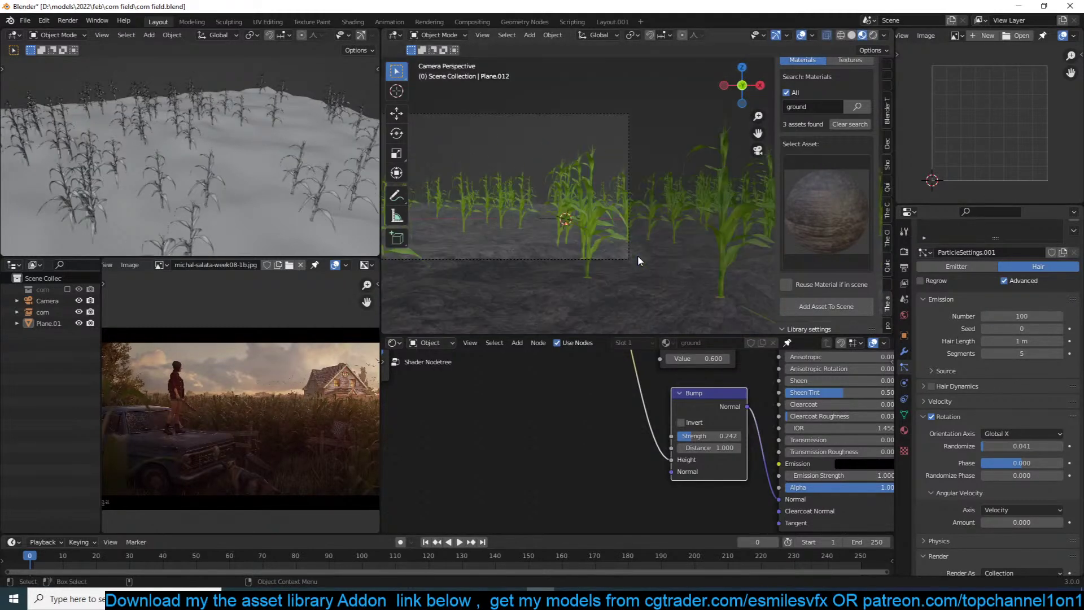
scroll(995, 505, down, 13)
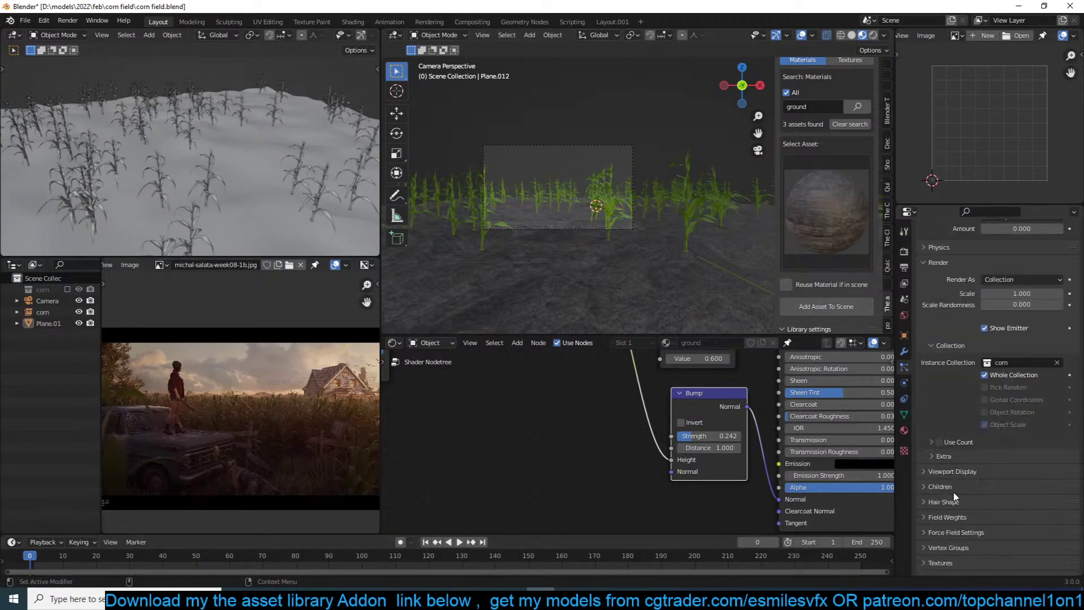
Add Simple child particles to the corn and set their radius to 1 m
click(941, 487)
click(1009, 500)
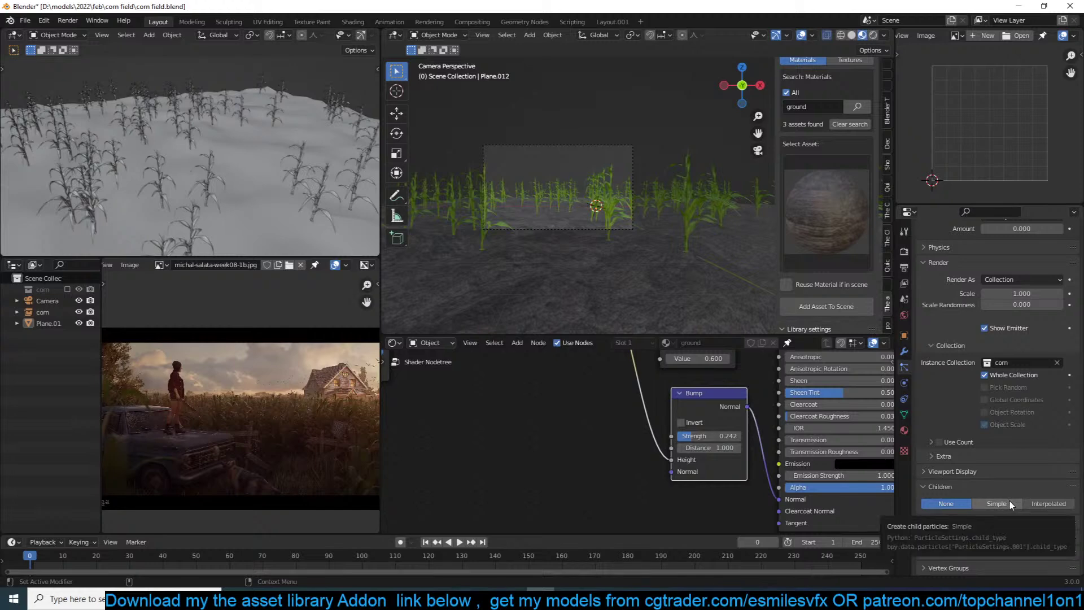
scroll(1008, 522, down, 4)
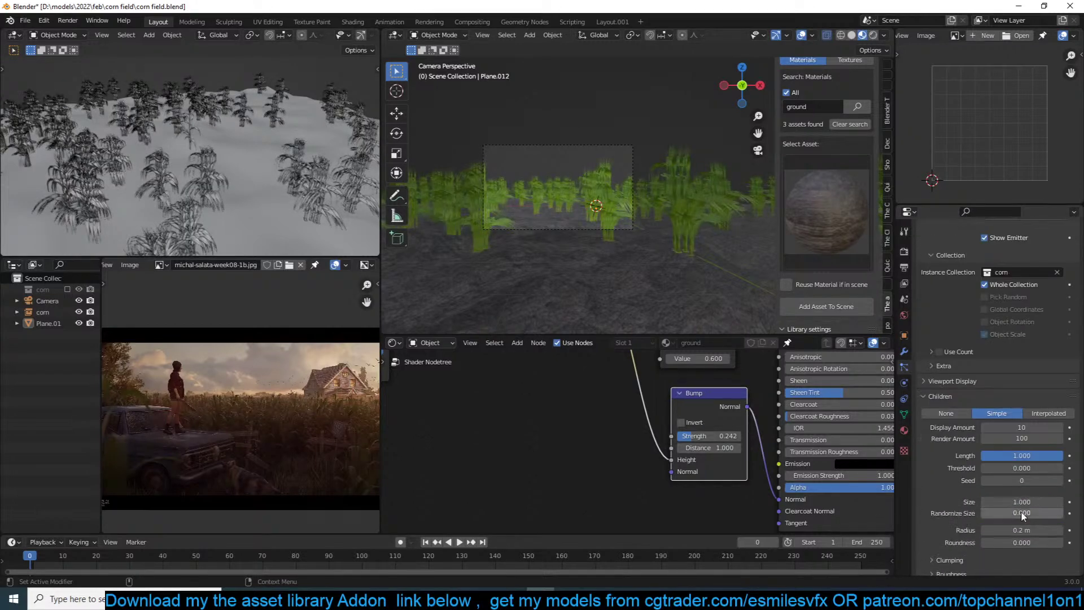
drag(1013, 506, 1022, 506)
key(Return)
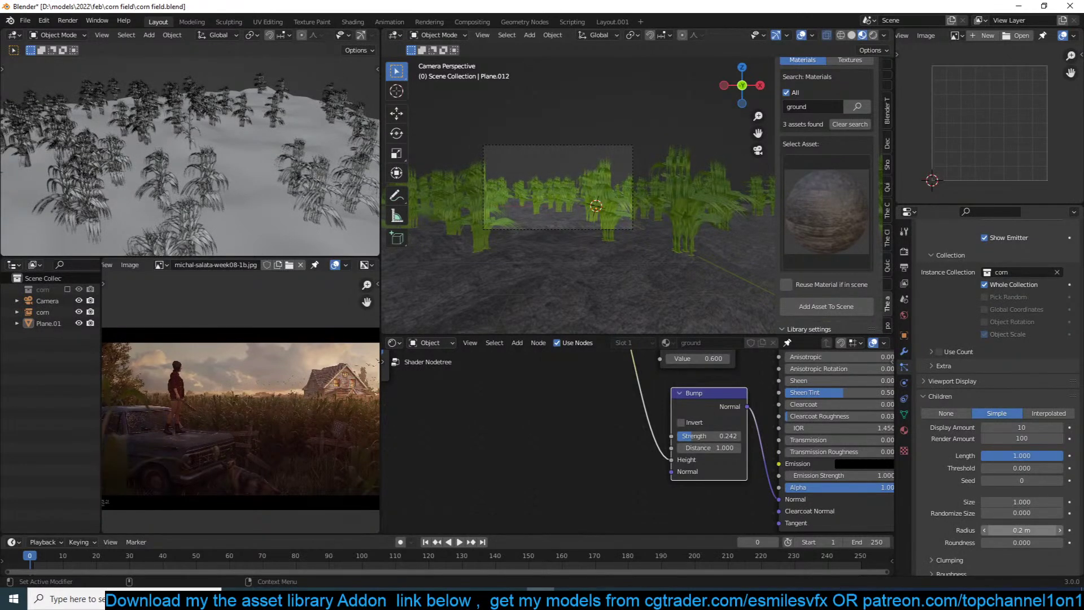
double_click(1012, 529)
text(1)
key(Return)
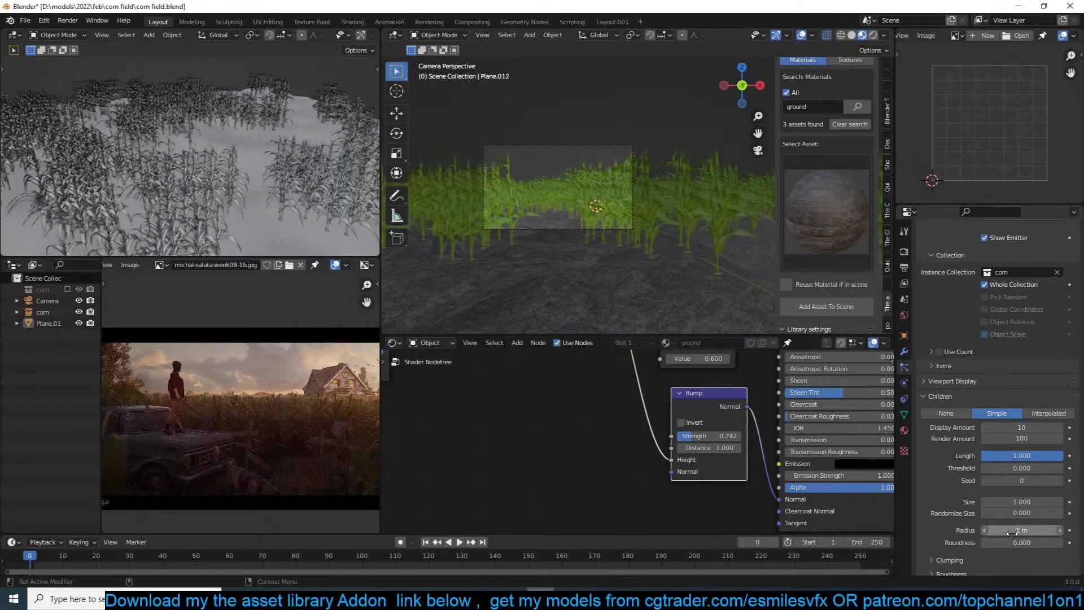
Show the corn field through the camera in Solid shading and save the file
click(612, 145)
key(KP_0)
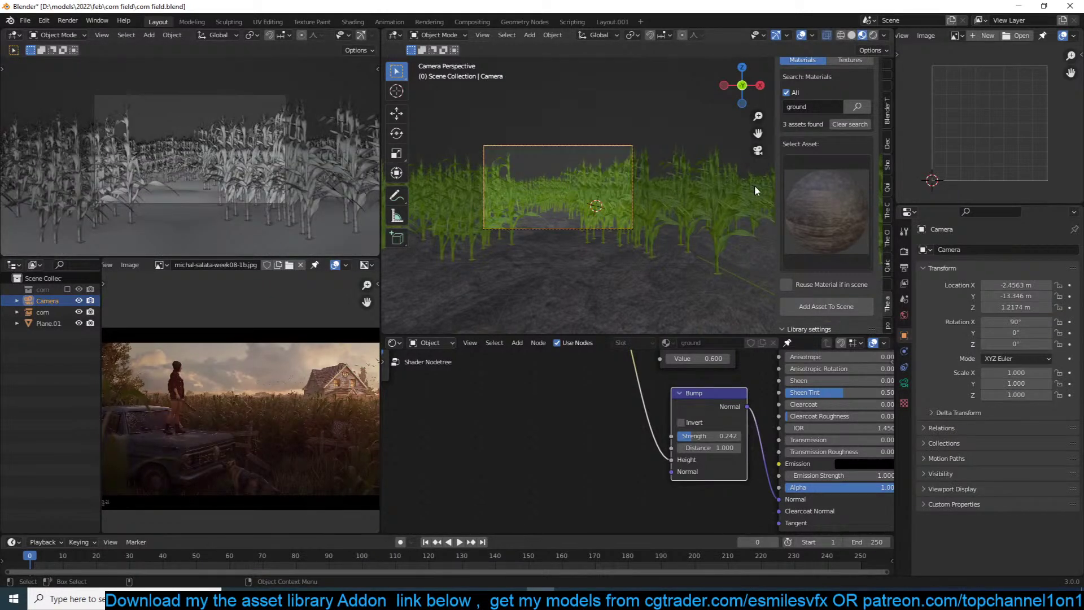
key(z)
click(720, 173)
key(ctrl+s)
key(z)
click(467, 150)
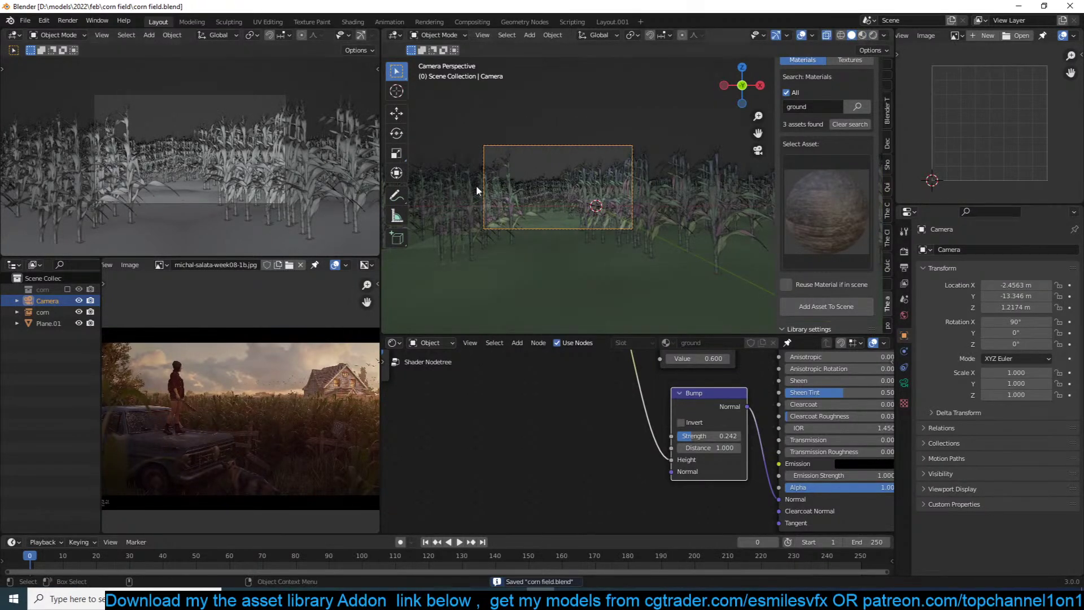
Move the camera back from the corn to about X -3.3 m, Y -16.0 m, Z 1.24 m
click(220, 104)
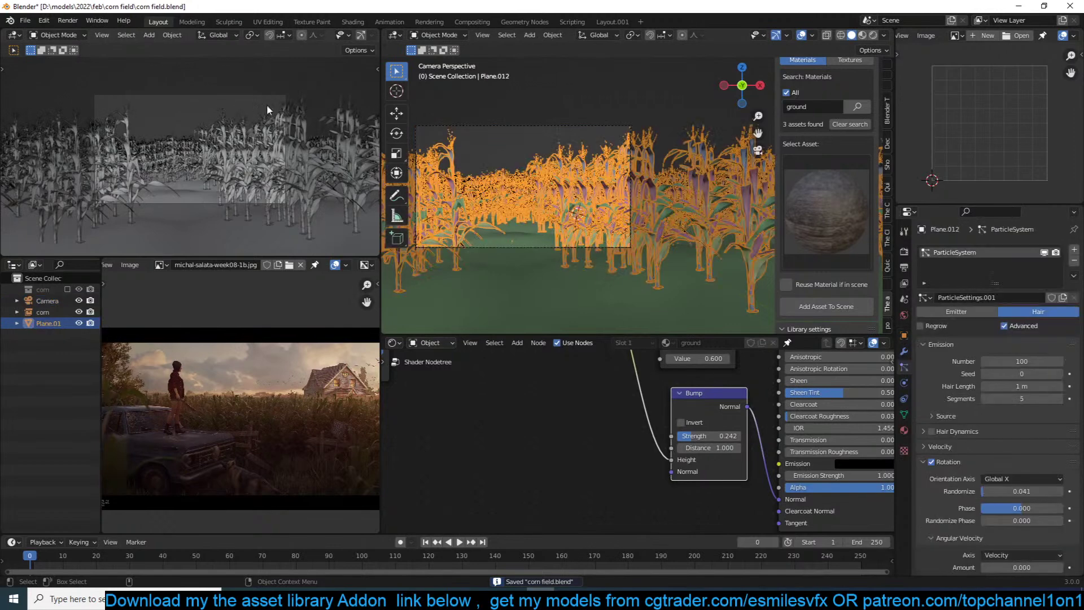
click(609, 128)
key(g)
key(z)
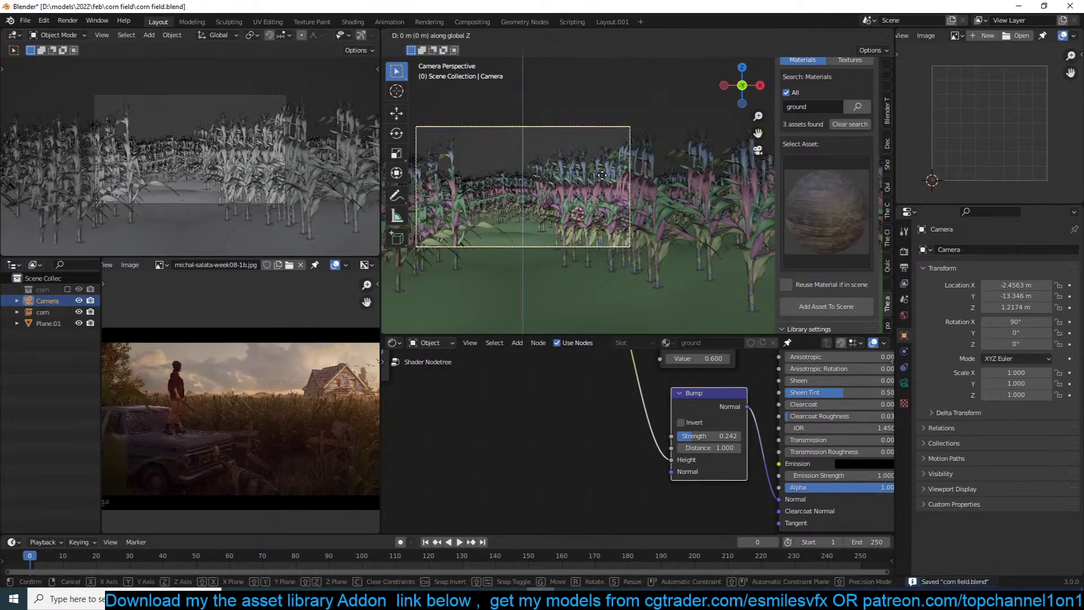
key(z)
click(607, 216)
key(g)
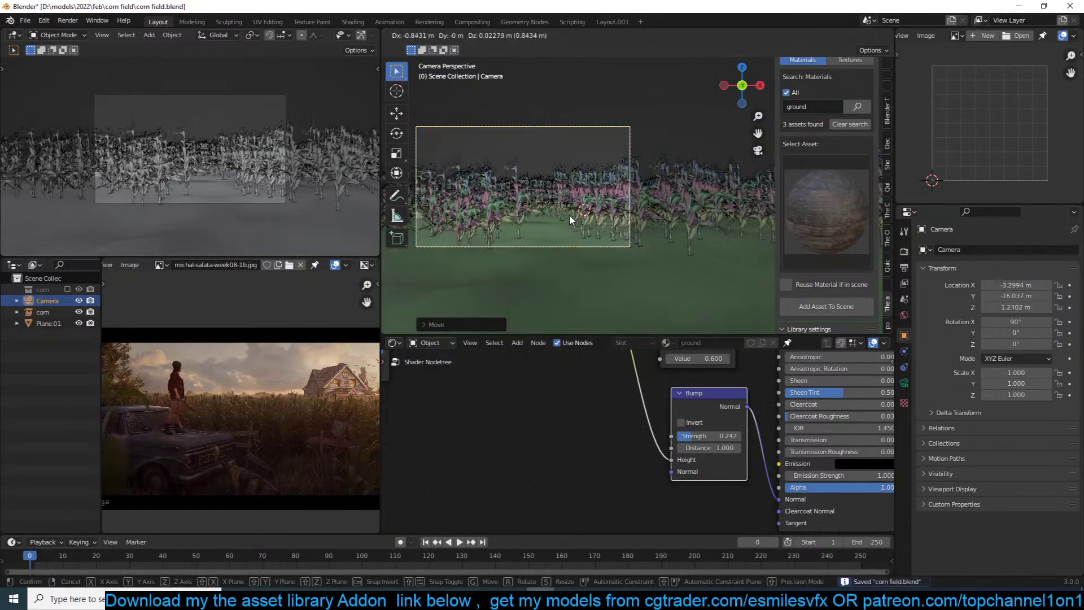
click(569, 215)
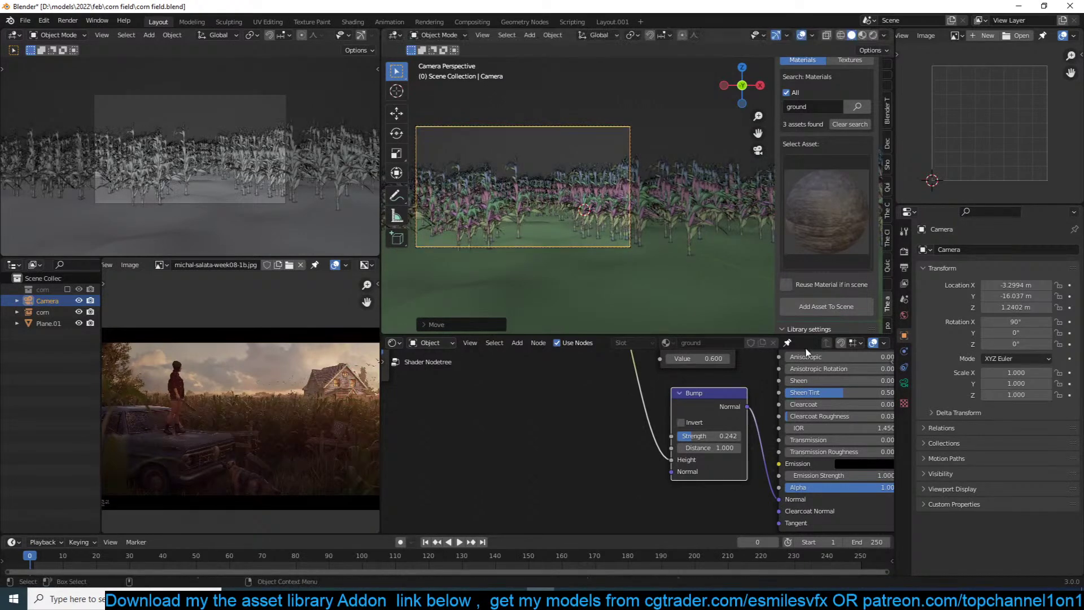
Set the camera's focal length to 25 mm
click(904, 383)
click(1023, 303)
text(25)
key(Return)
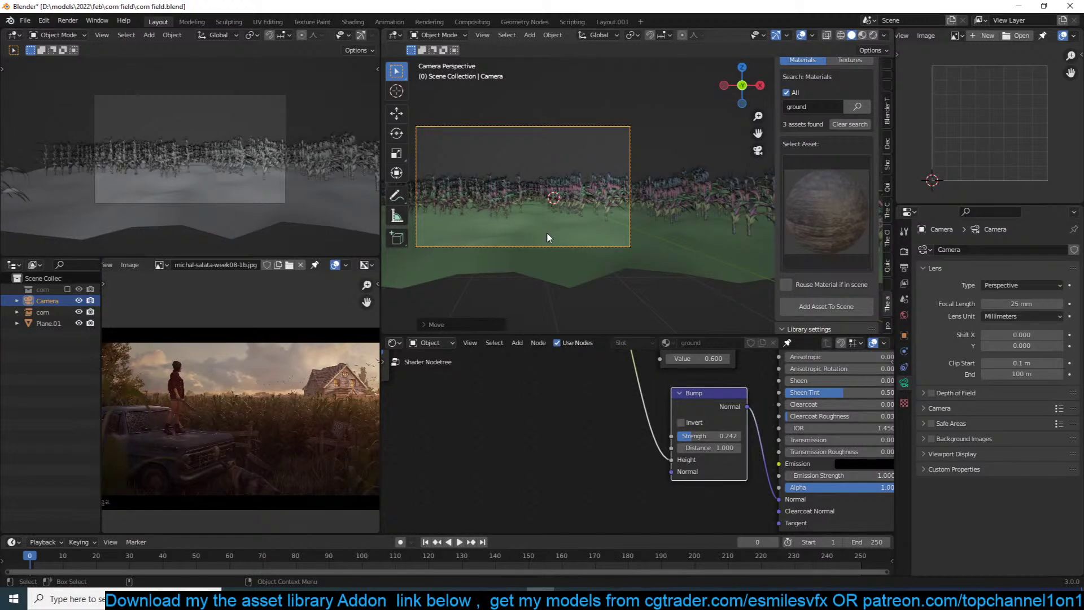
Rotate the camera in top view to aim it across the corn field
key(KP_7)
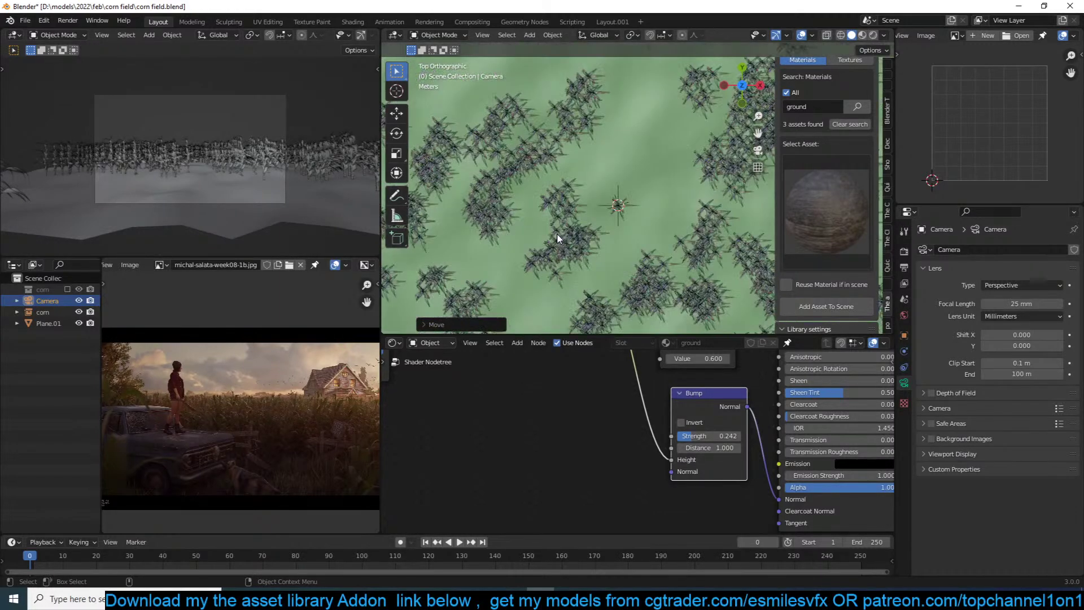
scroll(576, 238, down, 6)
key(r)
click(677, 245)
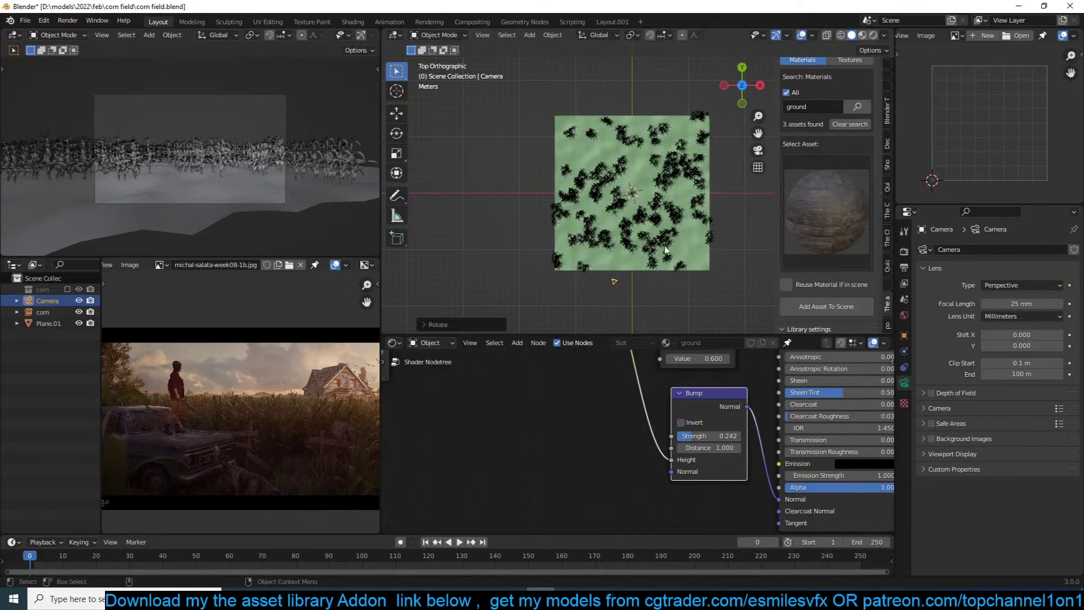
Move the camera in top view toward the lower-left corner of the ground plane
key(g)
click(645, 239)
scroll(655, 244, up, 6)
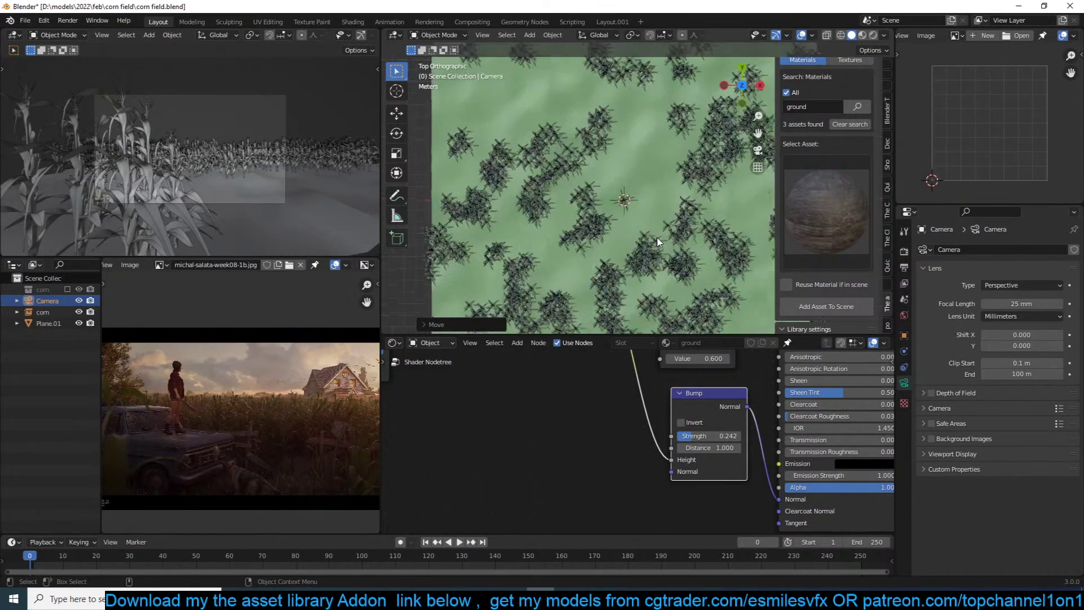
Assign roughly the +X two thirds of the ground plane's vertices to a new vertex group
click(658, 253)
key(Tab)
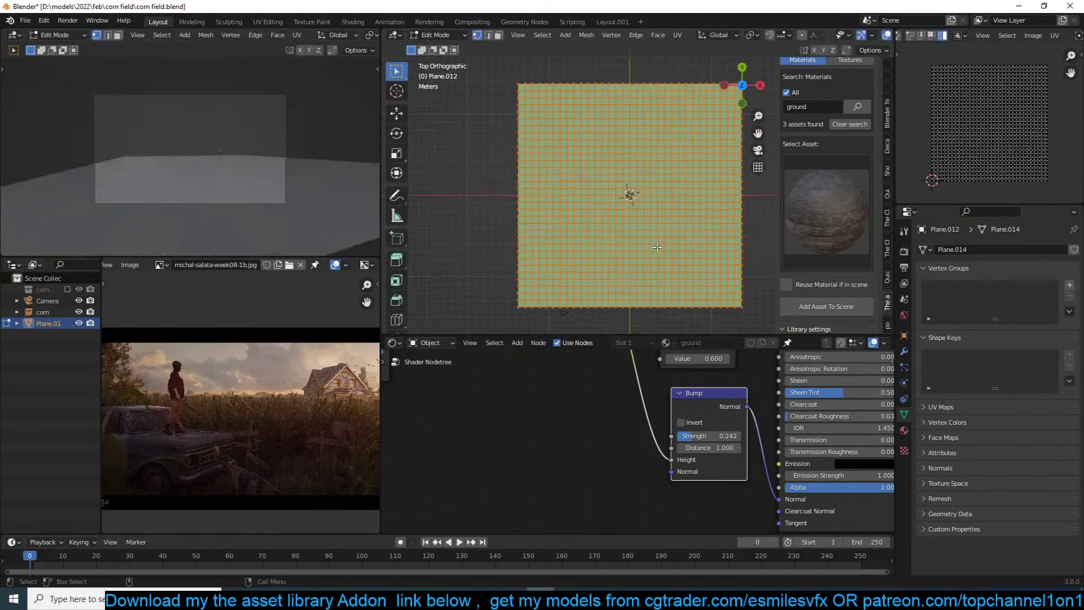
key(alt+a)
drag(577, 67, 756, 314)
key(alt+a)
drag(598, 96, 765, 341)
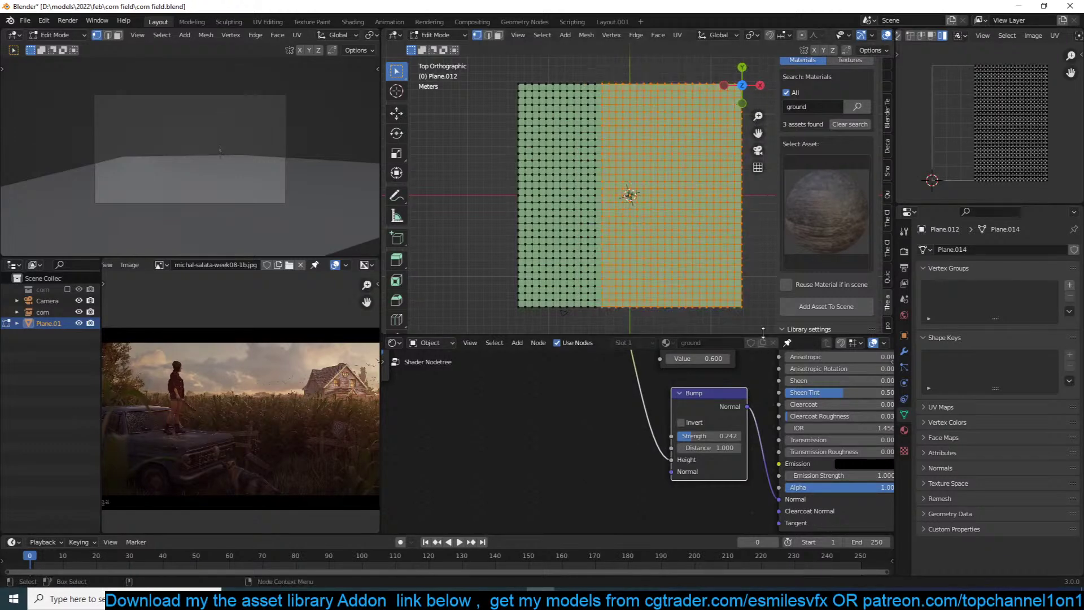
click(1069, 286)
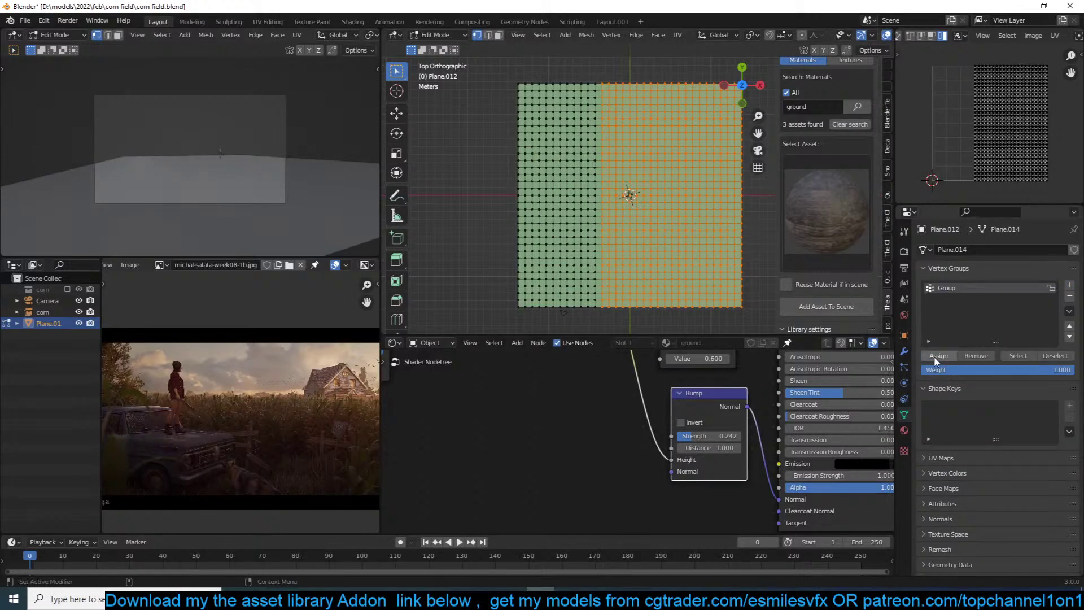
click(904, 366)
key(Tab)
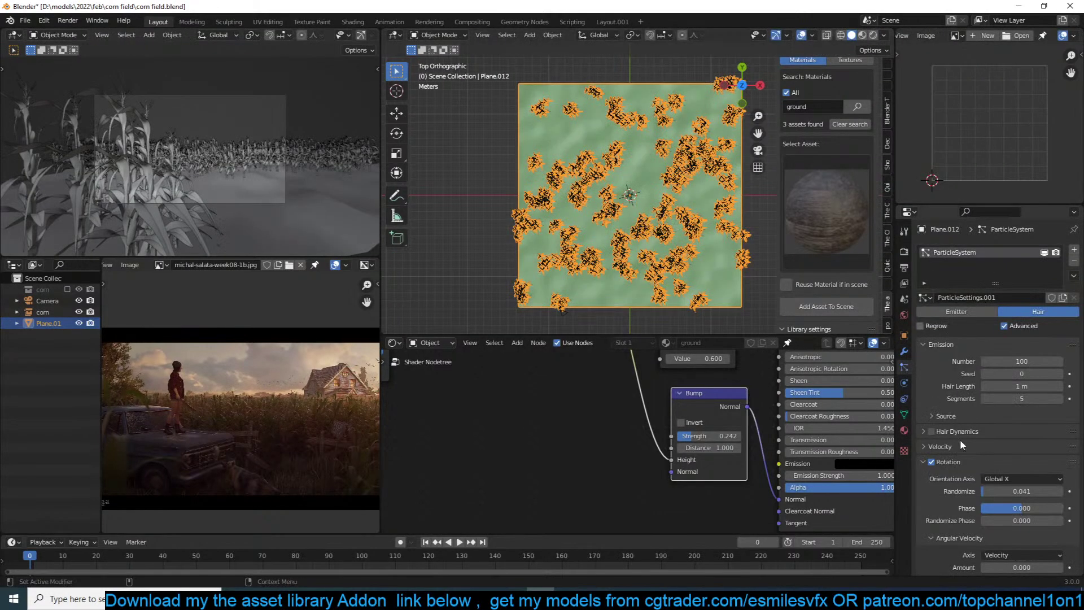
Limit the corn particle system's density to the vertex group named Group
scroll(955, 428, down, 15)
click(948, 442)
click(947, 536)
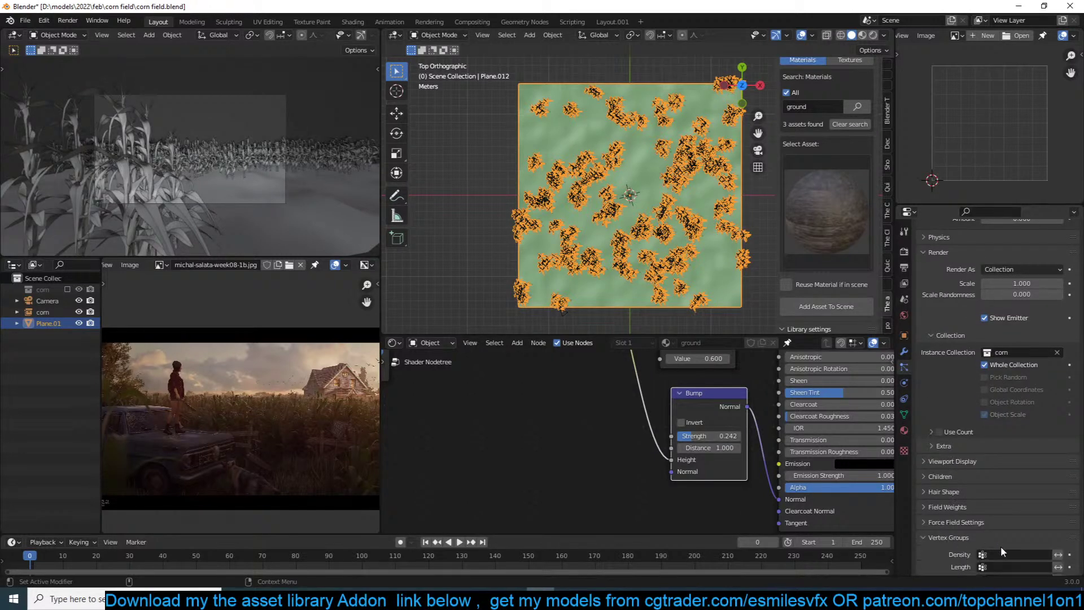
click(1001, 551)
click(995, 436)
key(alt+a)
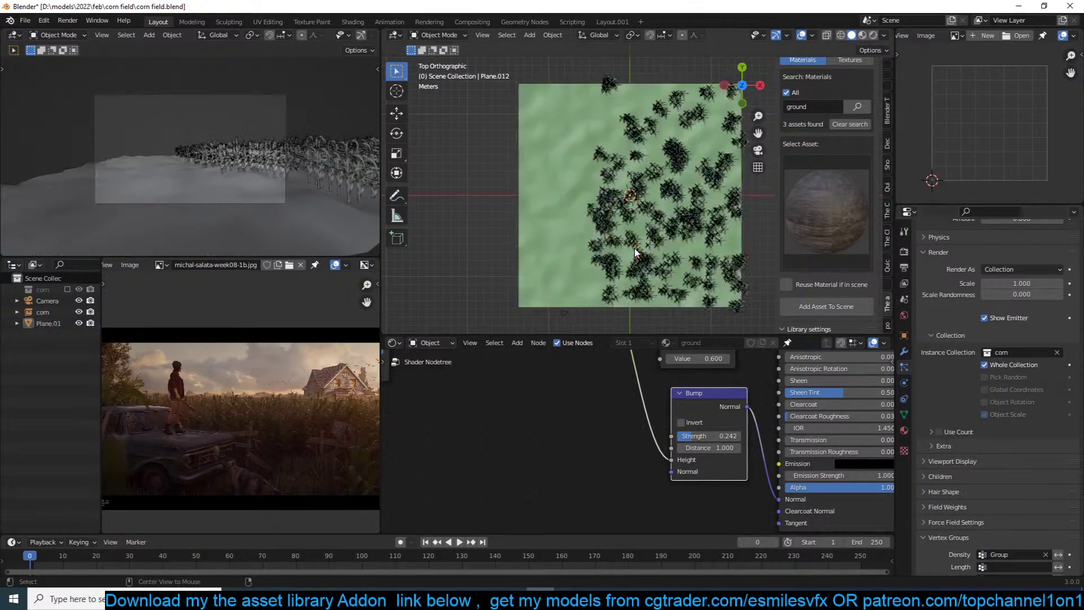
scroll(249, 185, up, 2)
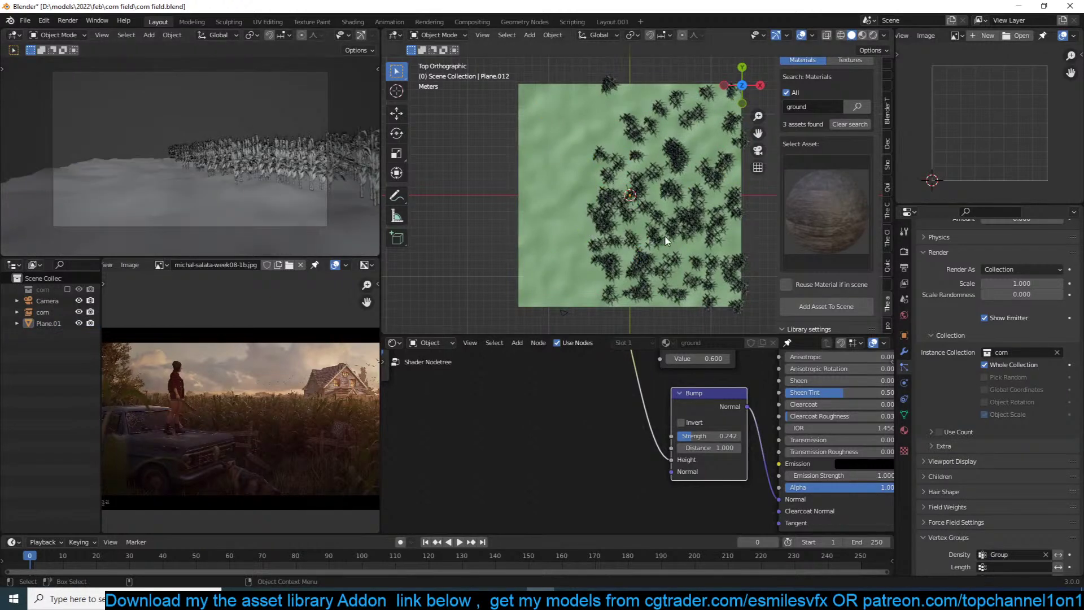
shift+middle_drag(667, 240, 624, 224)
Set the corn particles' child radius to 2 and their scale randomness to 0.162
click(611, 240)
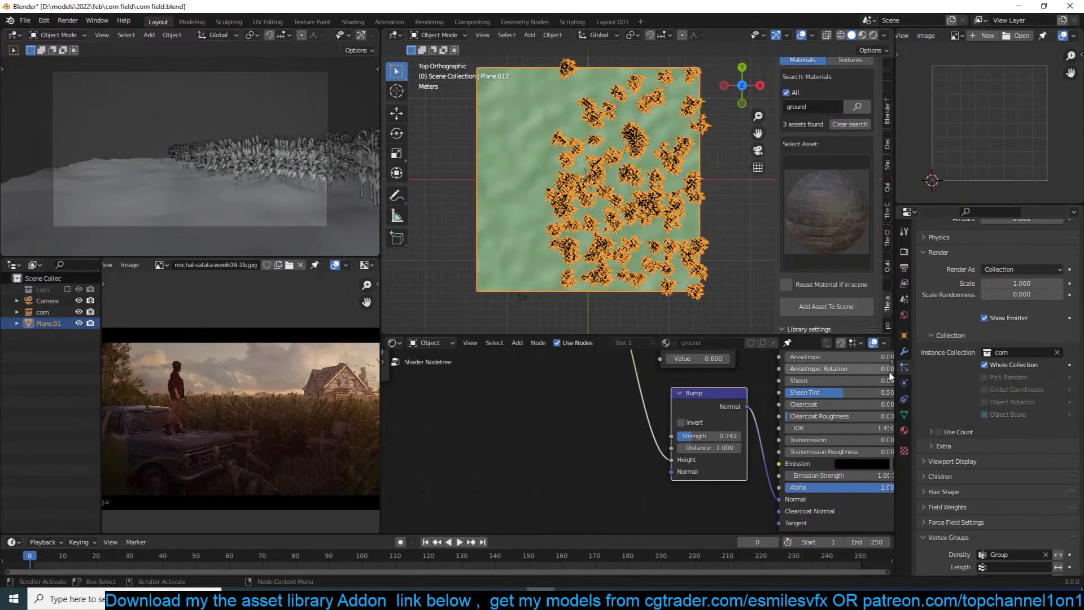
click(904, 352)
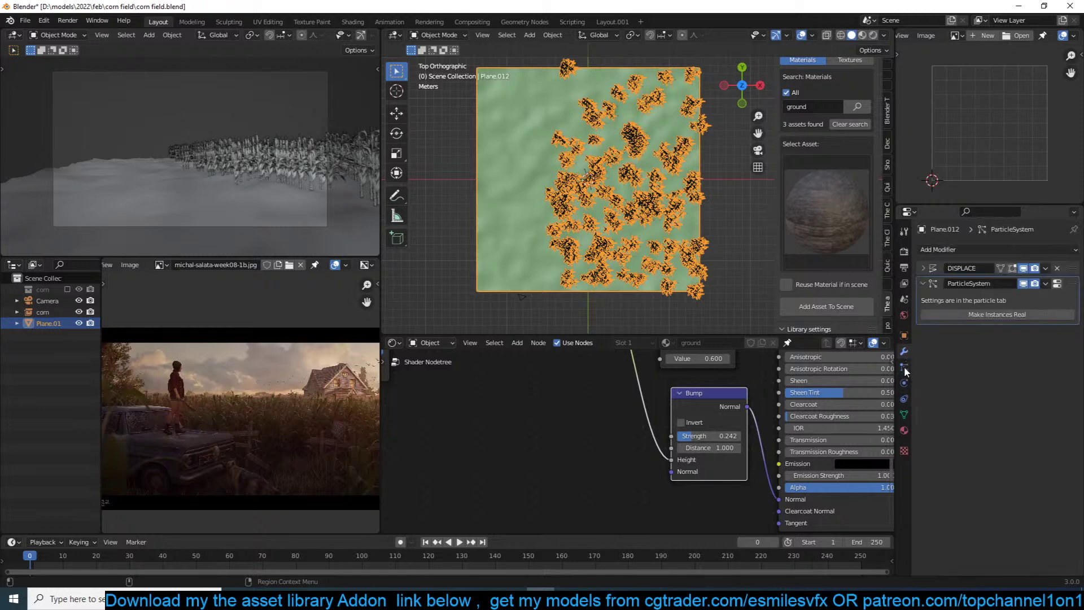
click(1053, 285)
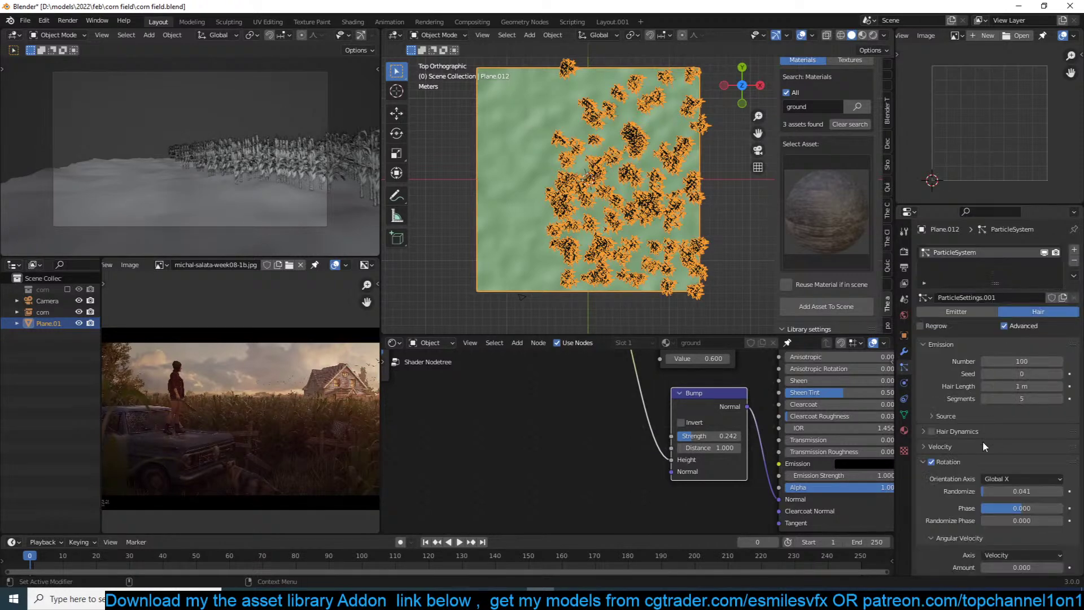
scroll(985, 435, down, 10)
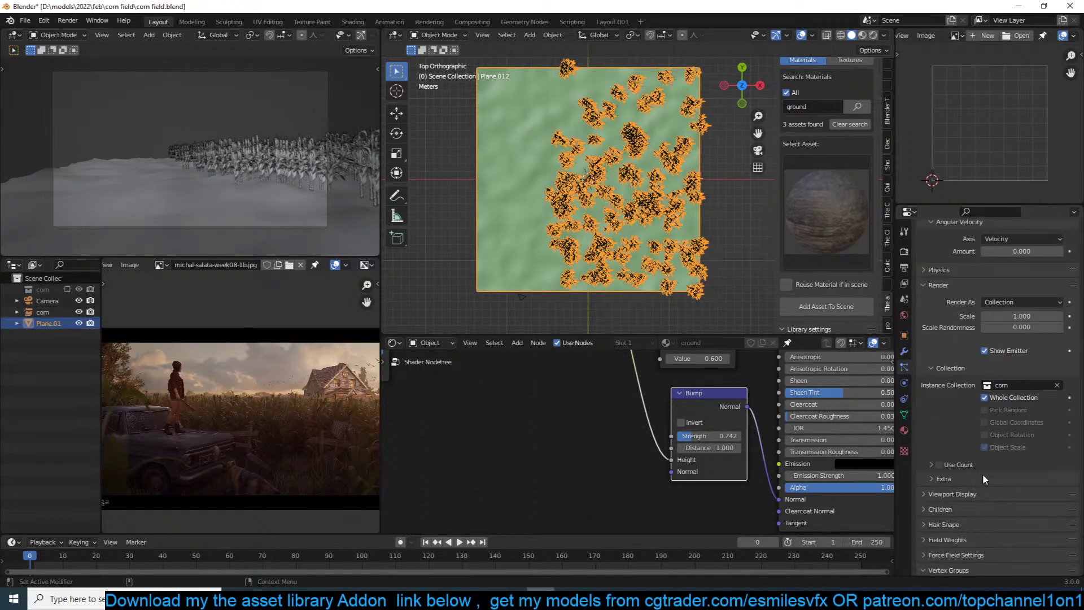
scroll(984, 478, down, 5)
click(964, 397)
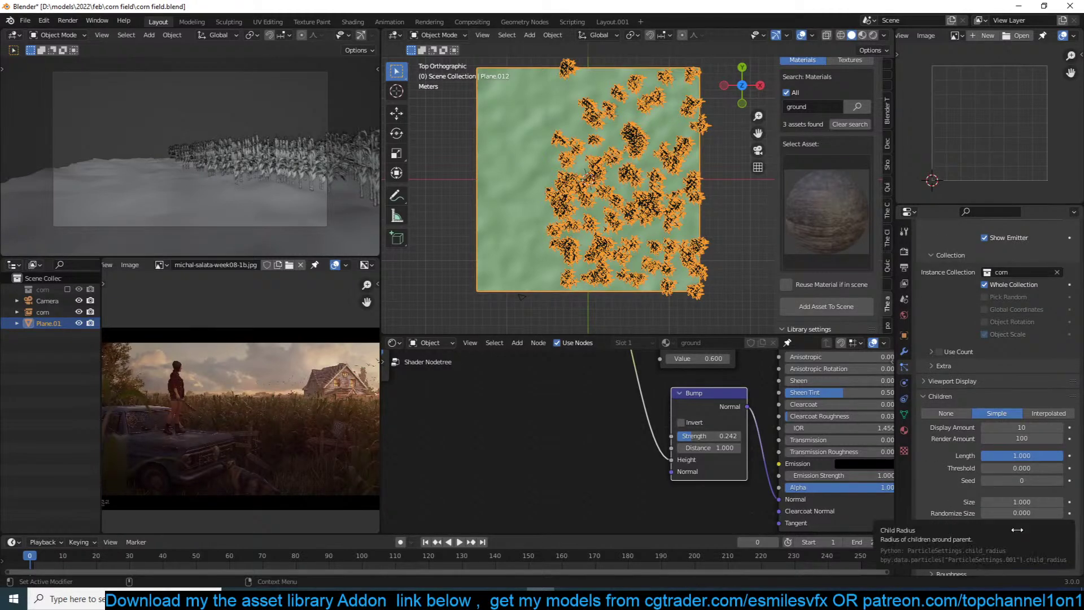
drag(1018, 530, 1021, 530)
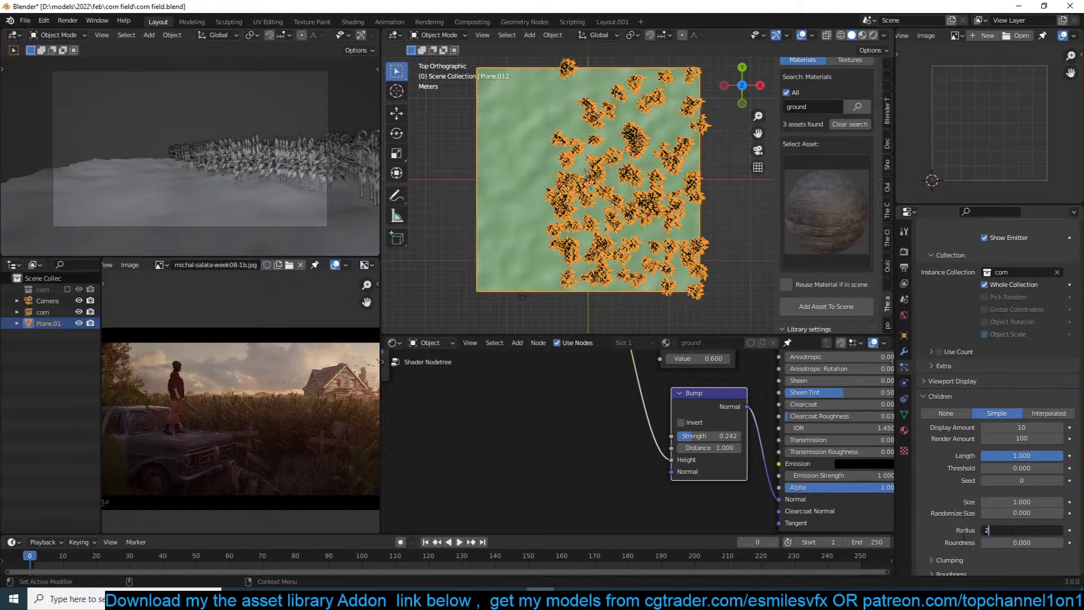
key(Return)
mouse_move(1018, 514)
mouse_down()
mouse_move(1035, 513)
mouse_move(1022, 530)
mouse_move(1046, 530)
mouse_move(1026, 531)
mouse_up()
scroll(1002, 374, up, 7)
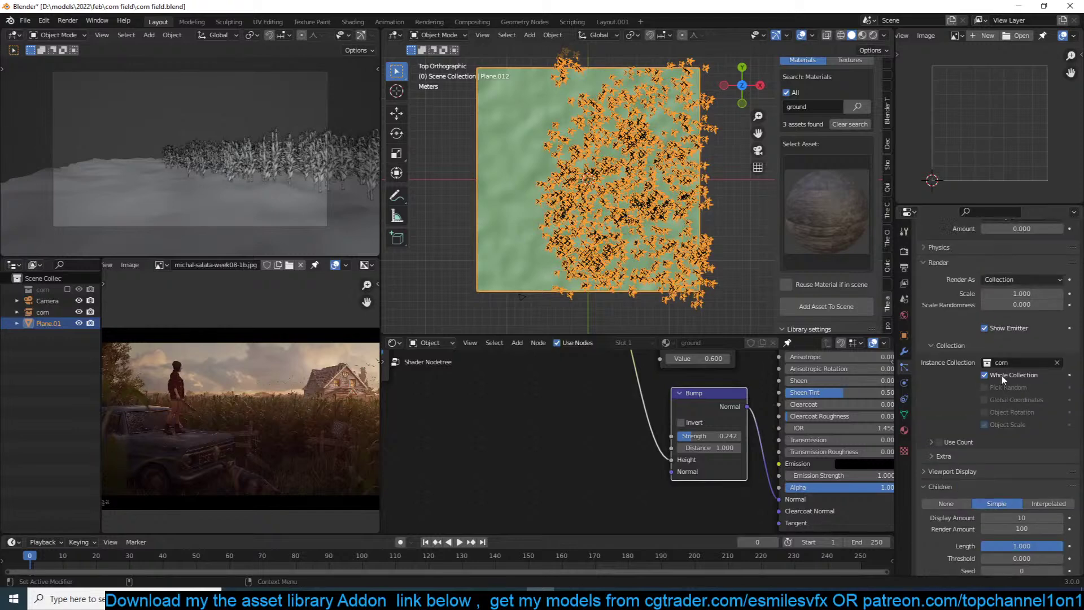
drag(1001, 372, 968, 389)
Set the corn particles' rotation Randomize value to 0.264
scroll(969, 389, up, 7)
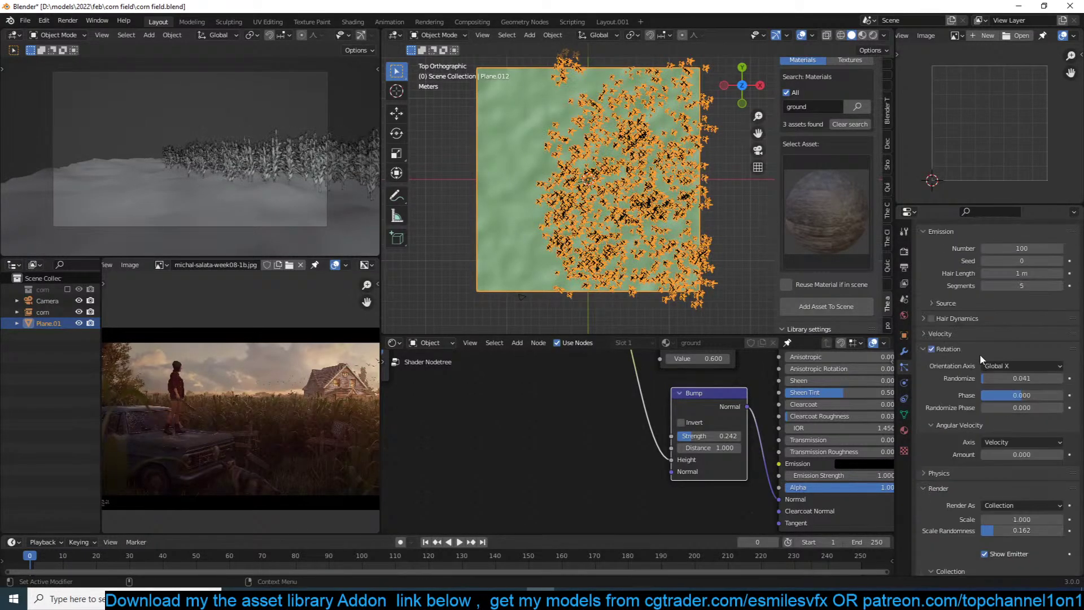
scroll(948, 331, up, 3)
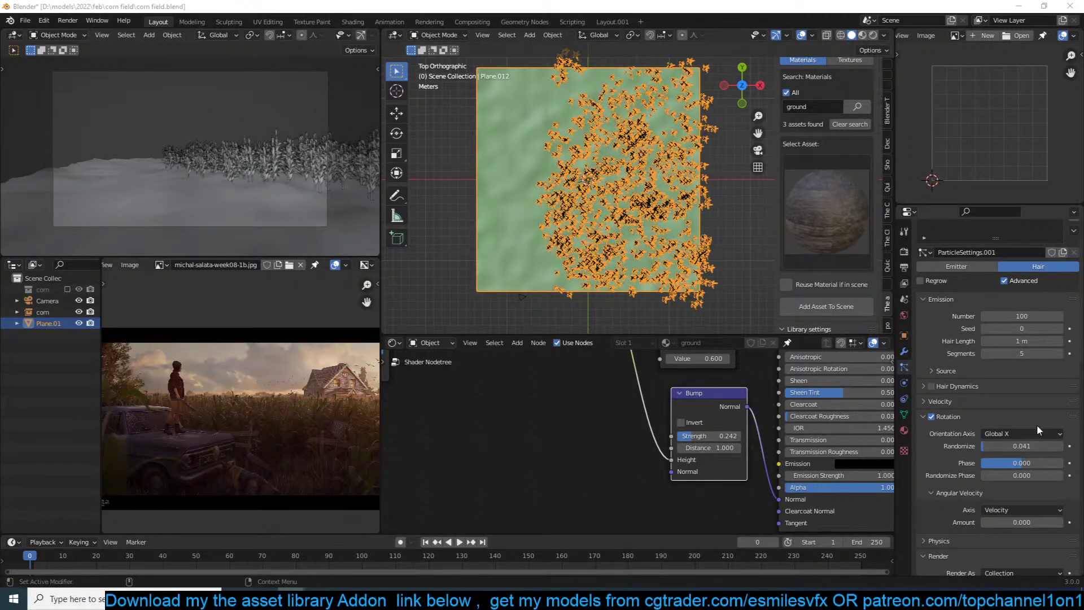
drag(984, 443, 1002, 446)
scroll(590, 237, up, 4)
middle_drag(589, 234, 623, 143)
key(alt+a)
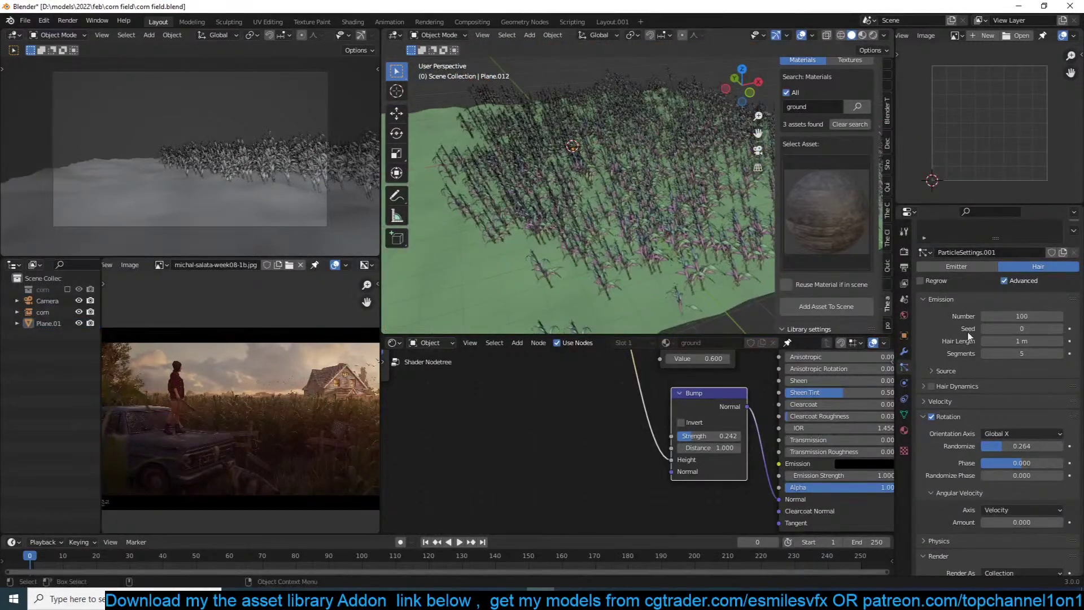
Set the particle orientation axis to None, with Randomize 0.622, Phase 0.095 and Randomize Phase 0.365
click(1013, 433)
click(995, 446)
click(1001, 433)
click(992, 446)
mouse_move(1031, 445)
mouse_down()
mouse_move(1065, 446)
mouse_move(1032, 446)
mouse_move(1041, 463)
mouse_up()
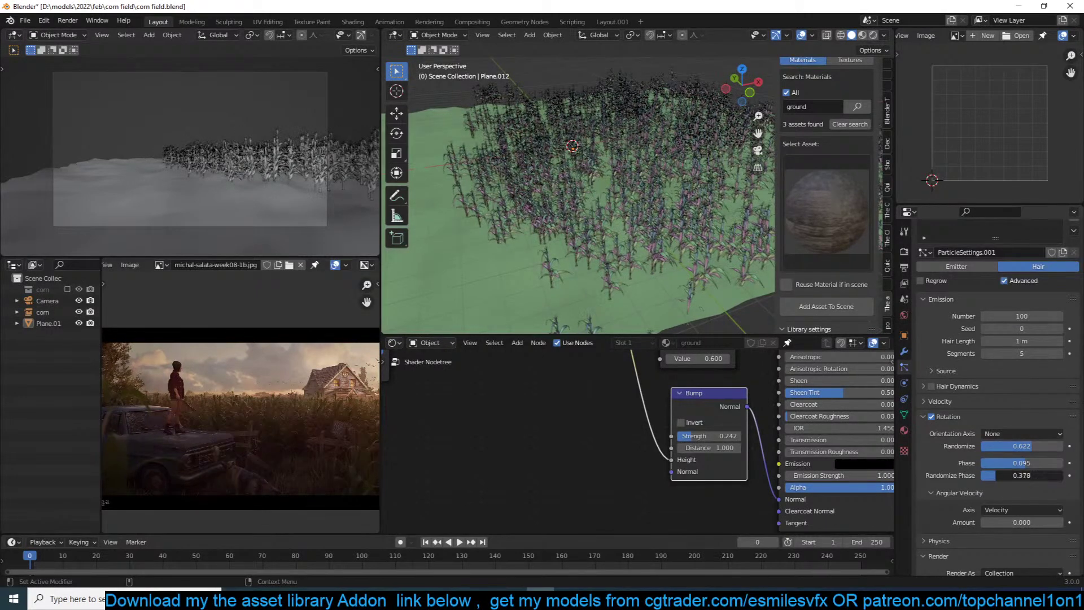
Try Object Z as the corn particles' orientation axis and inspect the plants from near ground level
click(1011, 433)
click(998, 558)
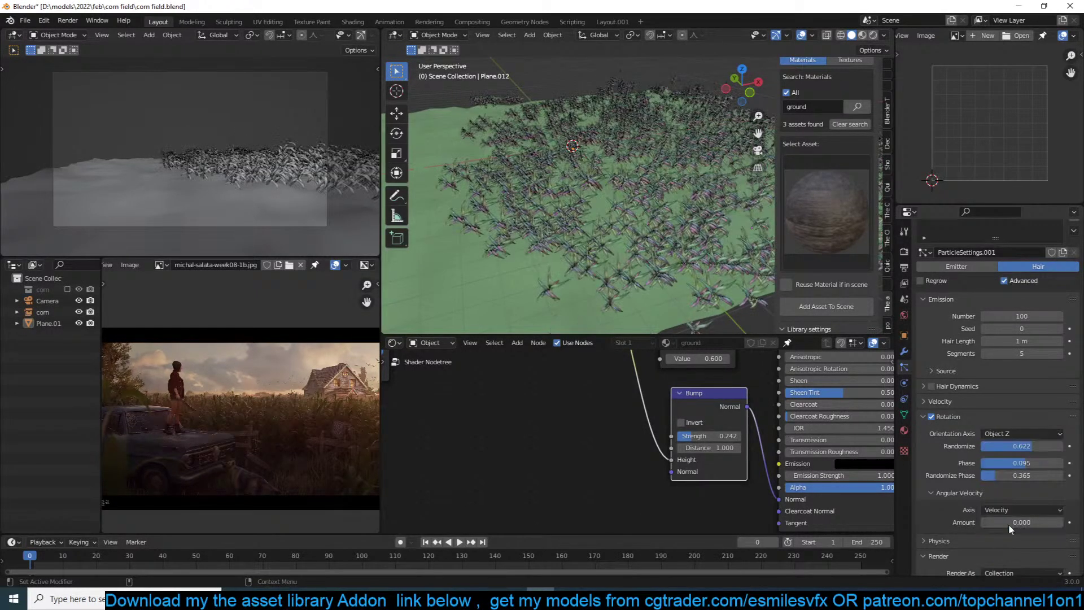
scroll(517, 245, up, 3)
middle_drag(516, 244, 557, 235)
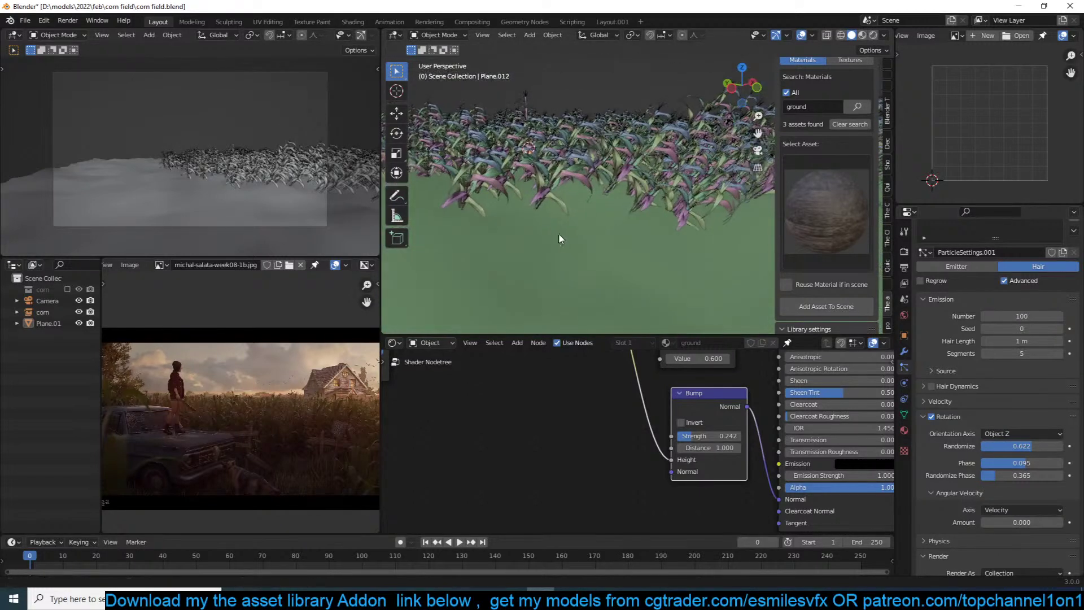
Reset the particle rotation's Randomize and Phase to 0, undoing a trial increase of Randomize Phase to 0.541
drag(1030, 446, 1008, 446)
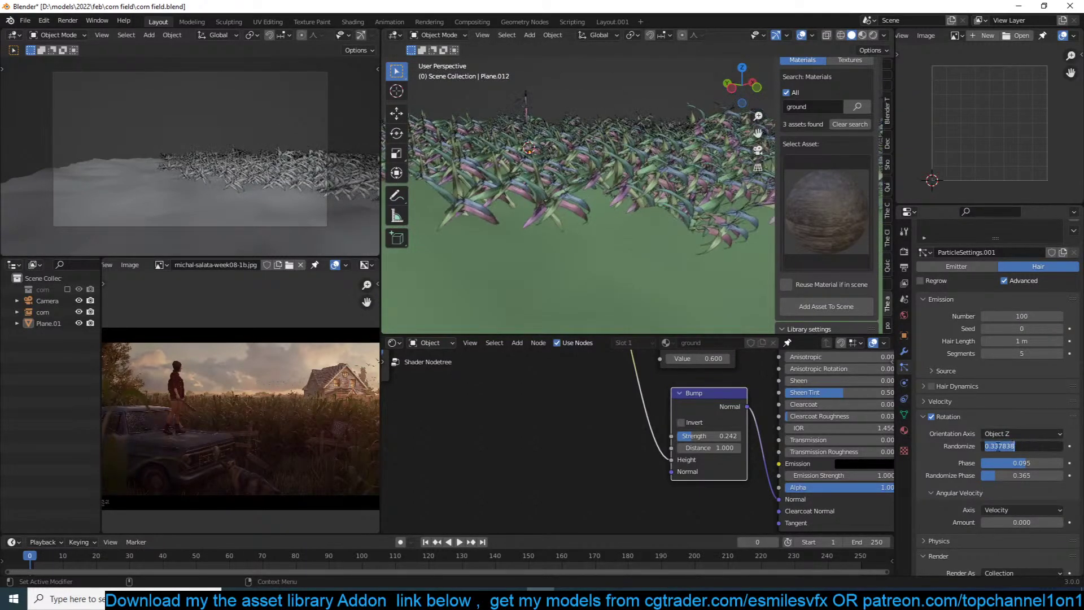
text(0)
key(Return)
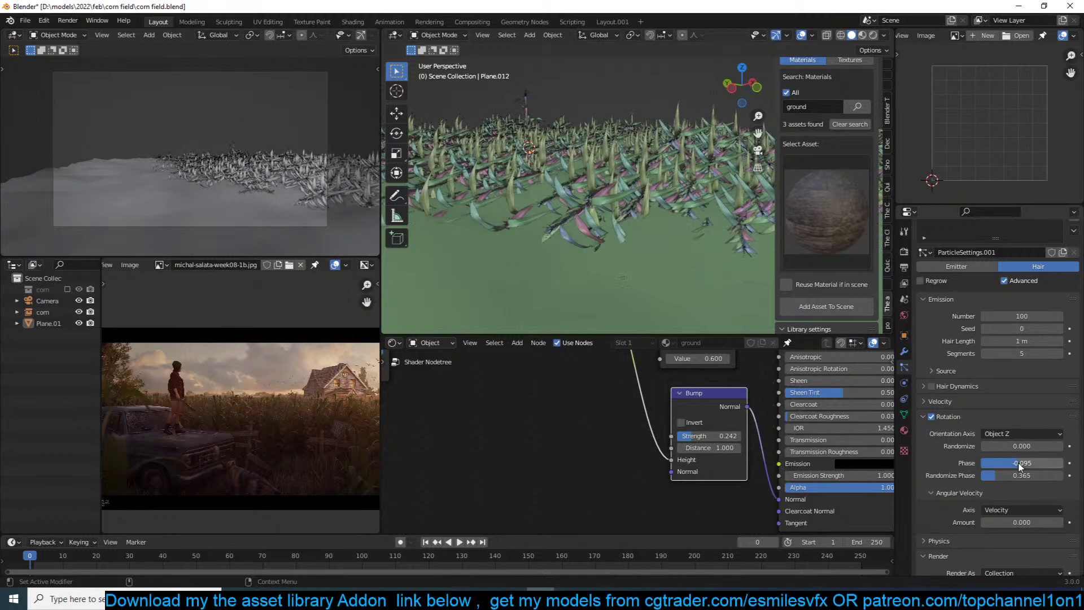
double_click(1020, 466)
text(0)
key(Return)
mouse_move(1008, 476)
mouse_down()
mouse_move(1035, 476)
mouse_move(1016, 476)
mouse_up()
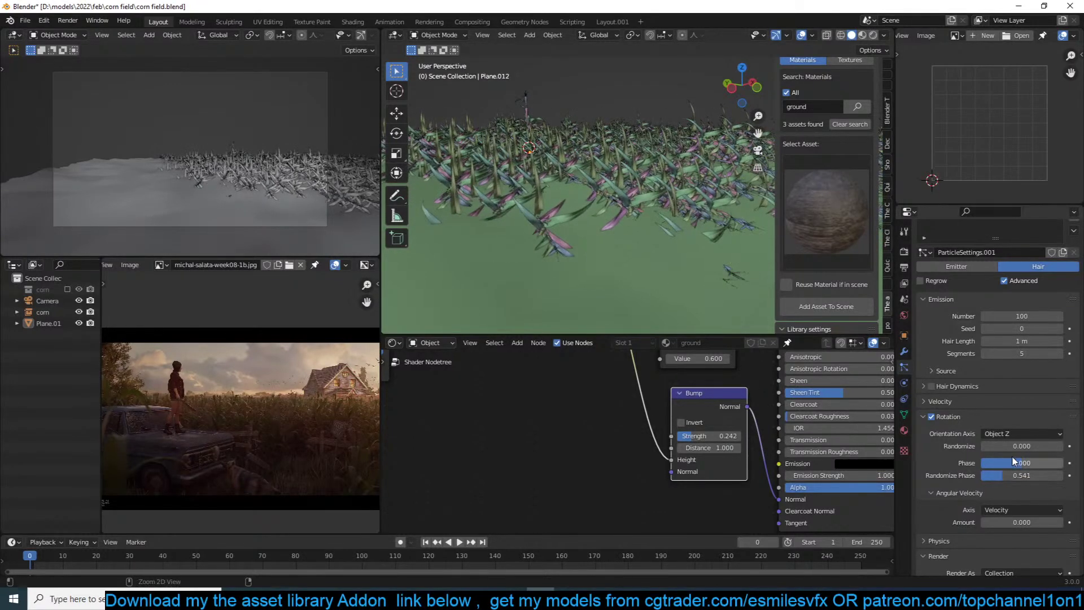
key(ctrl+z)
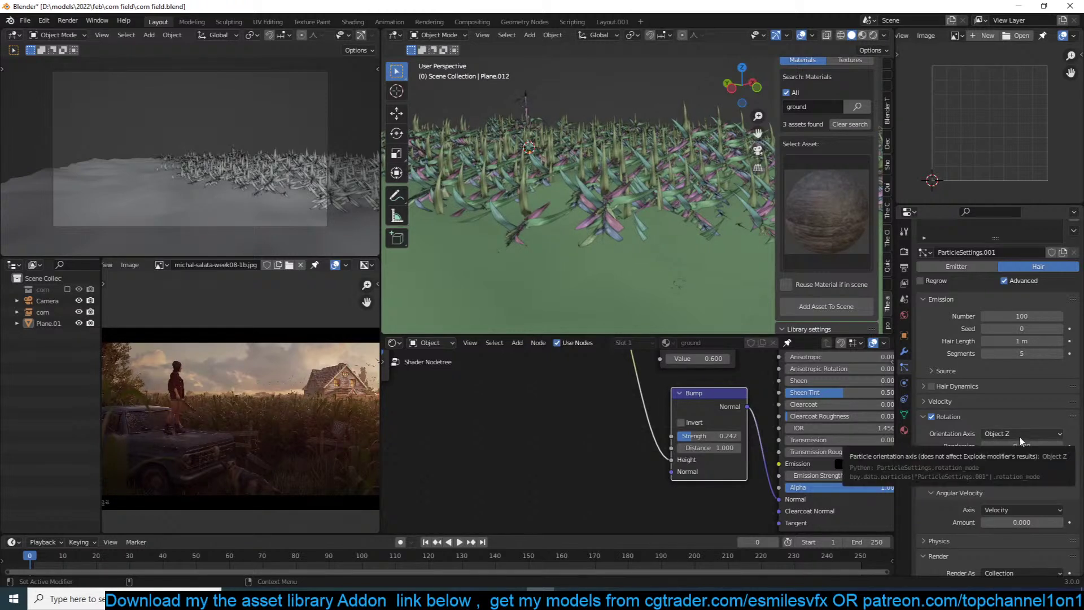
Compare the None orientation axis, set the corn particles' axis to Normal, and inspect the plants from different angles
click(1024, 434)
click(1018, 448)
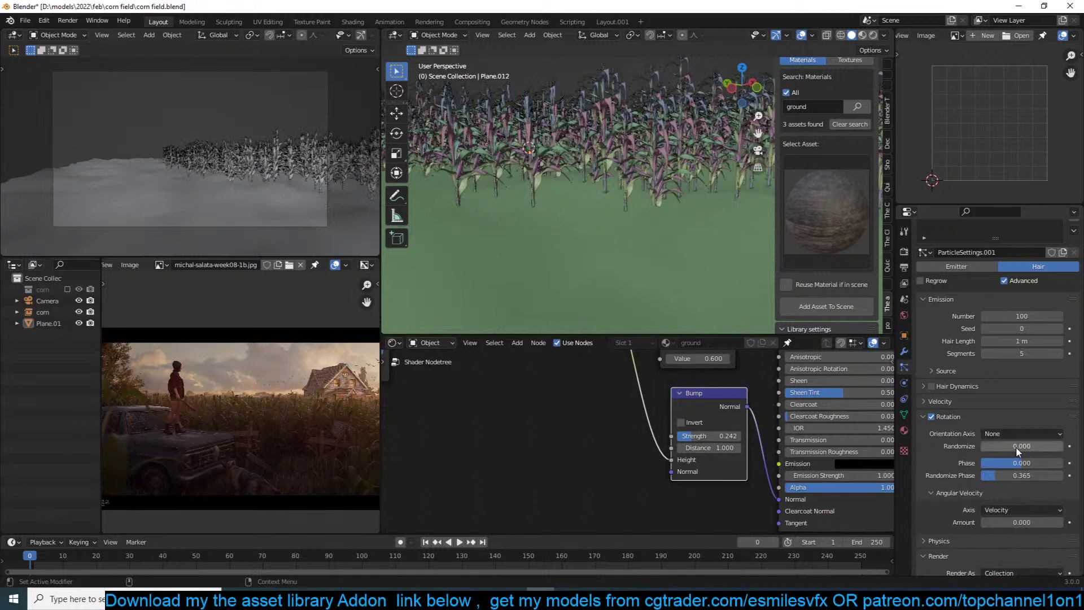
click(1022, 433)
click(1014, 461)
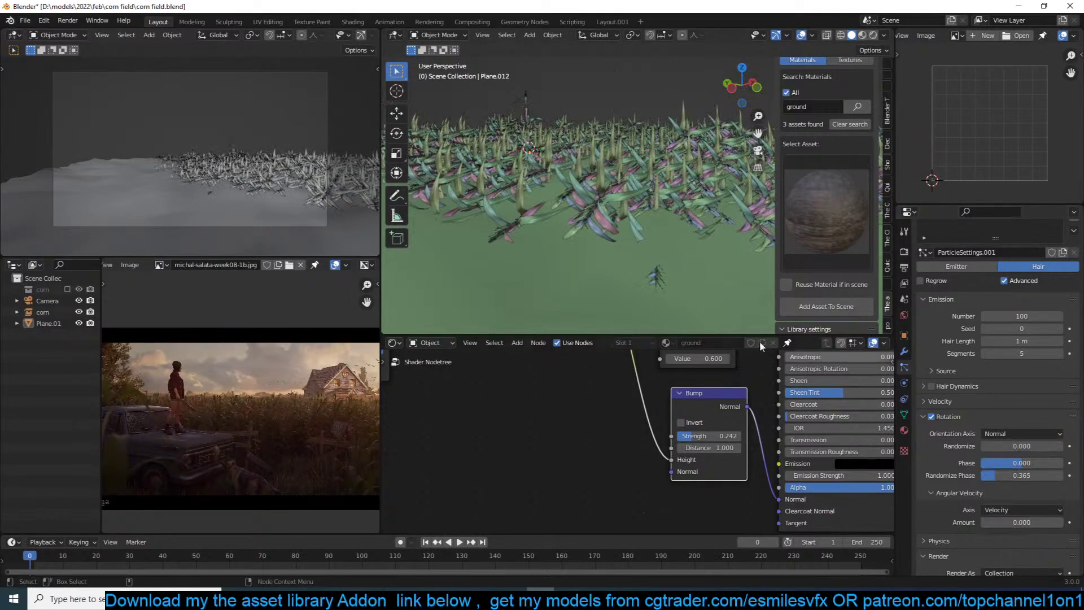
scroll(600, 271, down, 5)
middle_drag(606, 302, 577, 249)
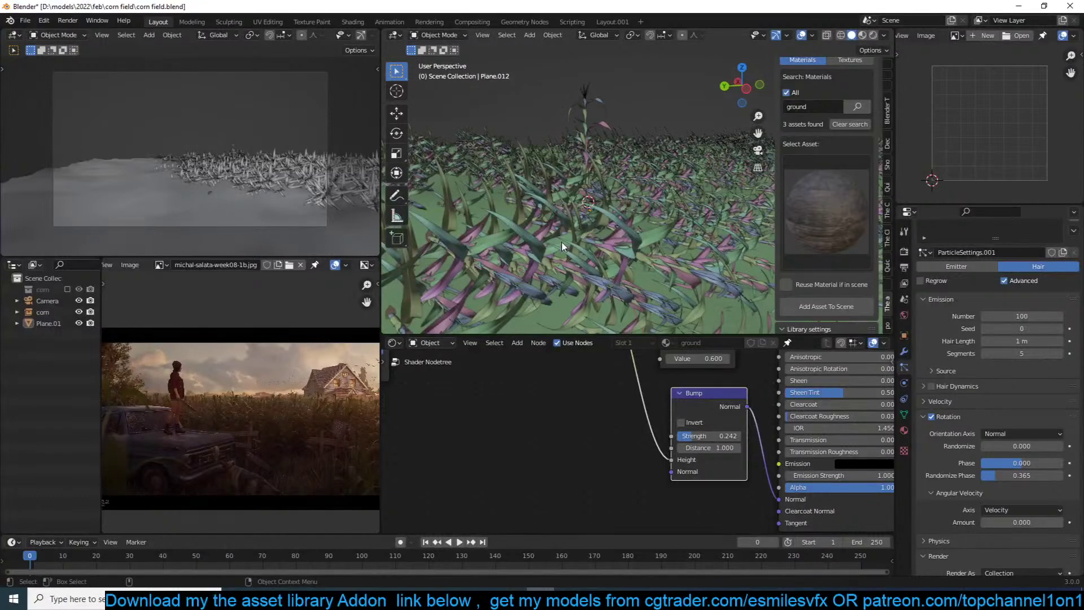
scroll(555, 222, down, 2)
middle_drag(585, 194, 589, 206)
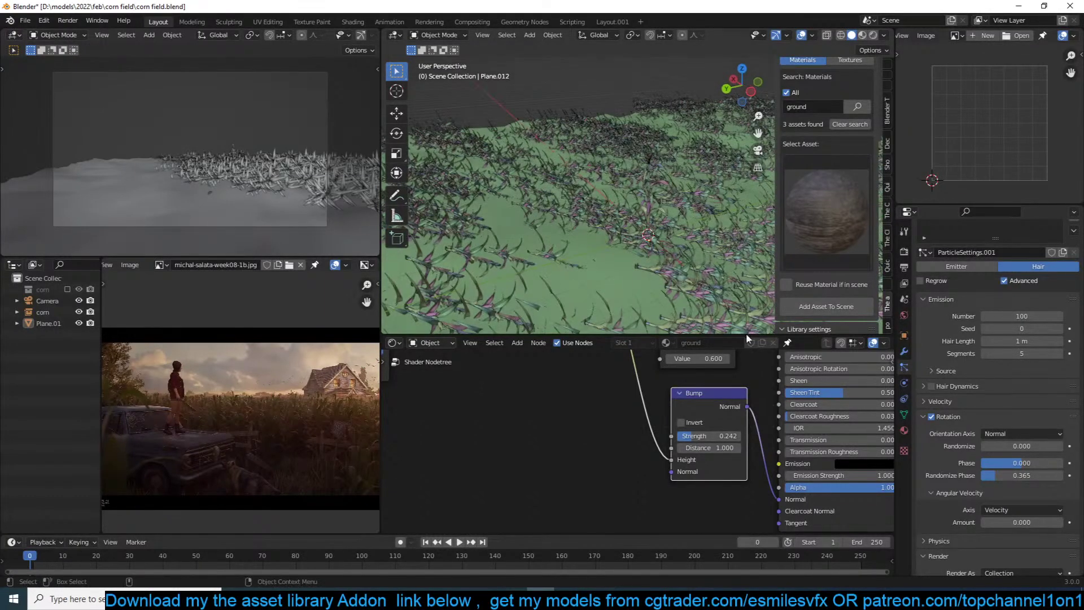
Set the particle rotation's Phase to -0.338 and Randomize Phase to 0.703, and check the plants across the field
mouse_move(1022, 463)
mouse_down()
mouse_move(996, 462)
mouse_move(1014, 474)
mouse_up()
scroll(585, 232, up, 2)
middle_drag(584, 232, 625, 194)
scroll(615, 242, up, 3)
scroll(611, 230, down, 3)
mouse_move(638, 240)
shift+middle_down()
mouse_move(687, 219)
mouse_move(649, 256)
shift+middle_up()
scroll(694, 229, down, 3)
click(694, 229)
key(alt+a)
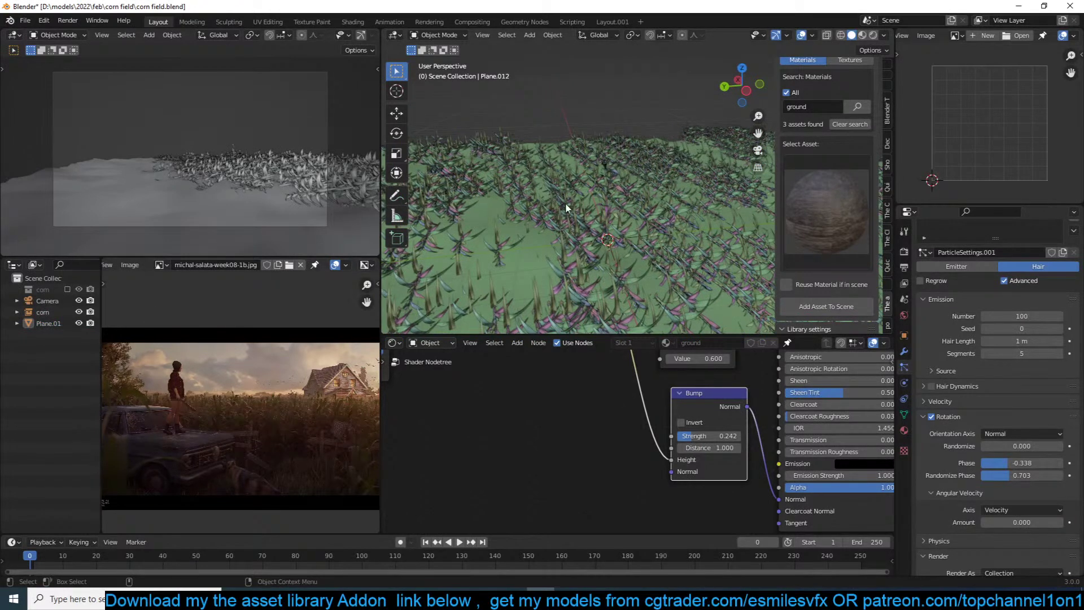
Include the corn source collection in the view layer, and toggle the corn instance's visibility off and back on
click(622, 242)
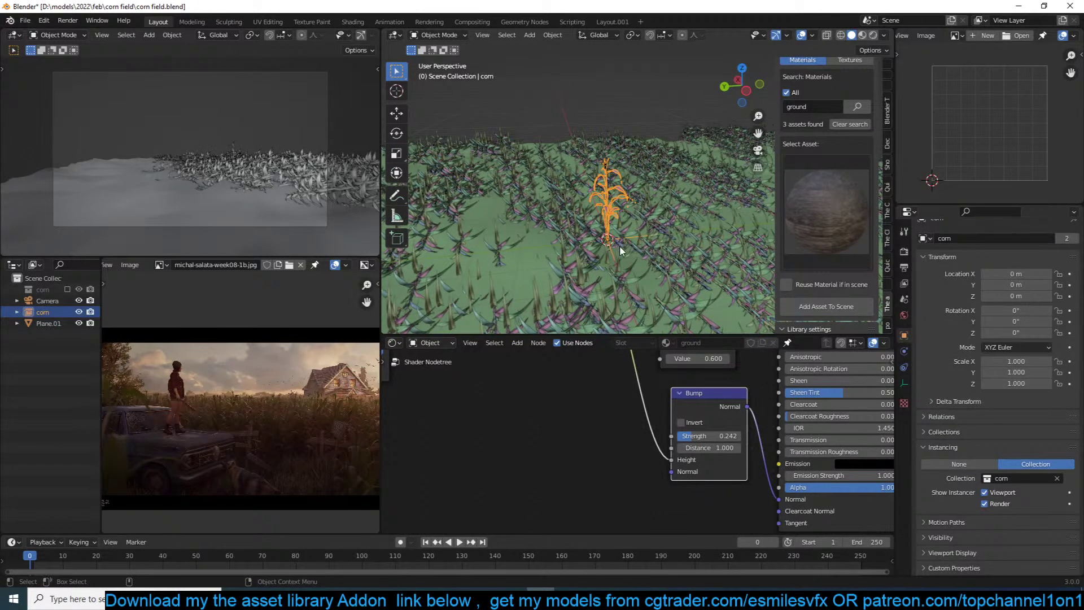
click(79, 311)
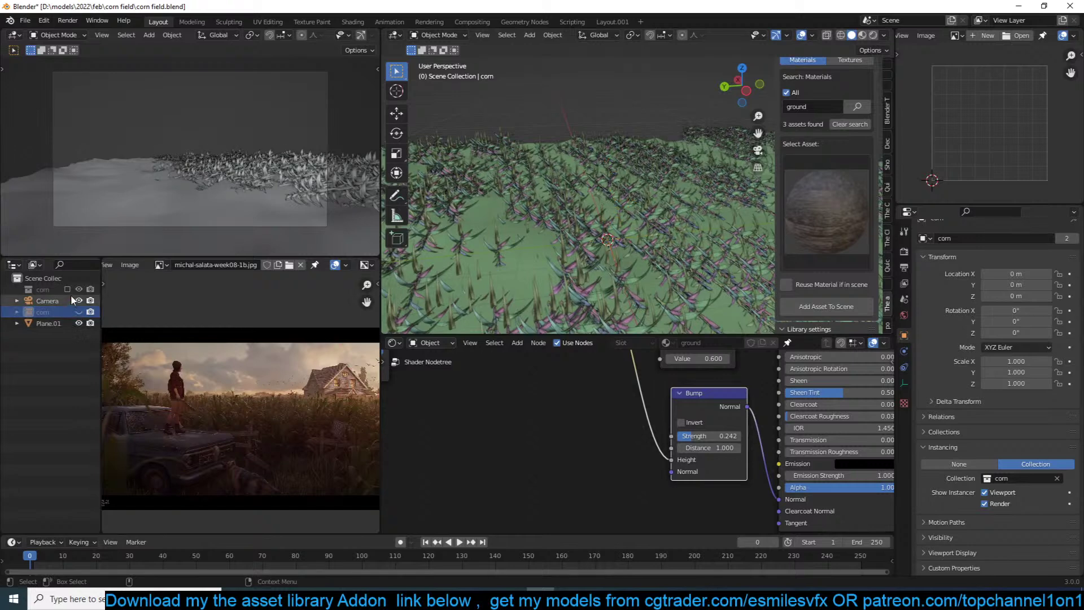
click(67, 289)
click(476, 250)
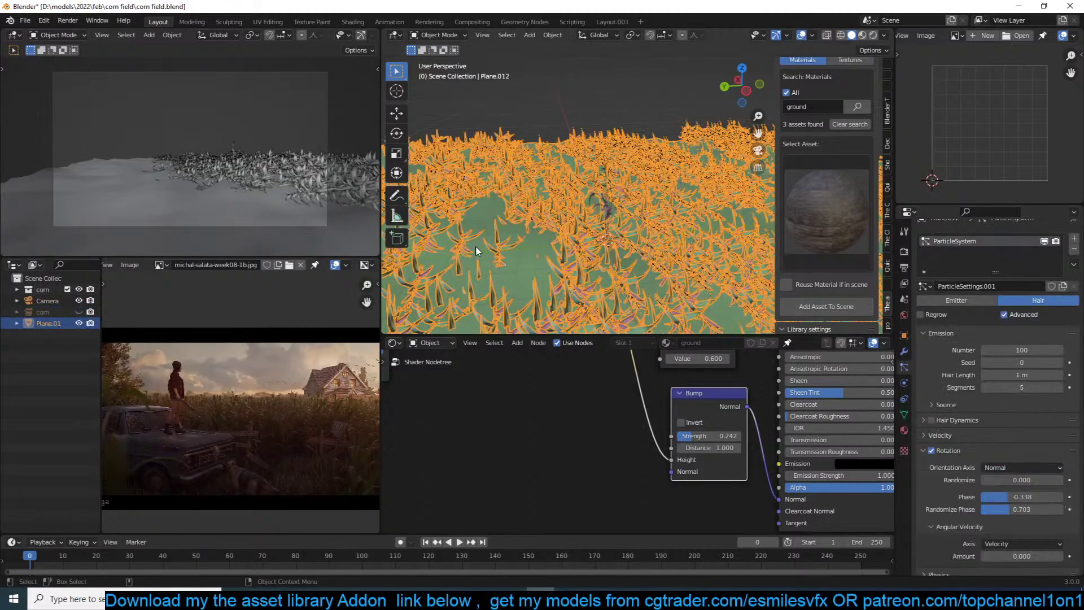
click(50, 311)
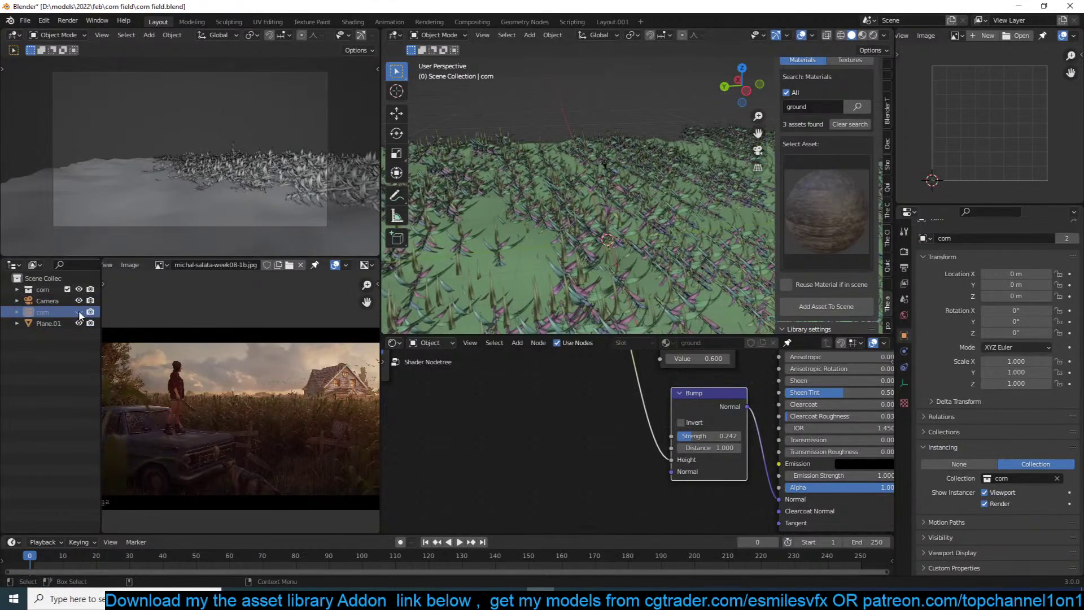
click(54, 315)
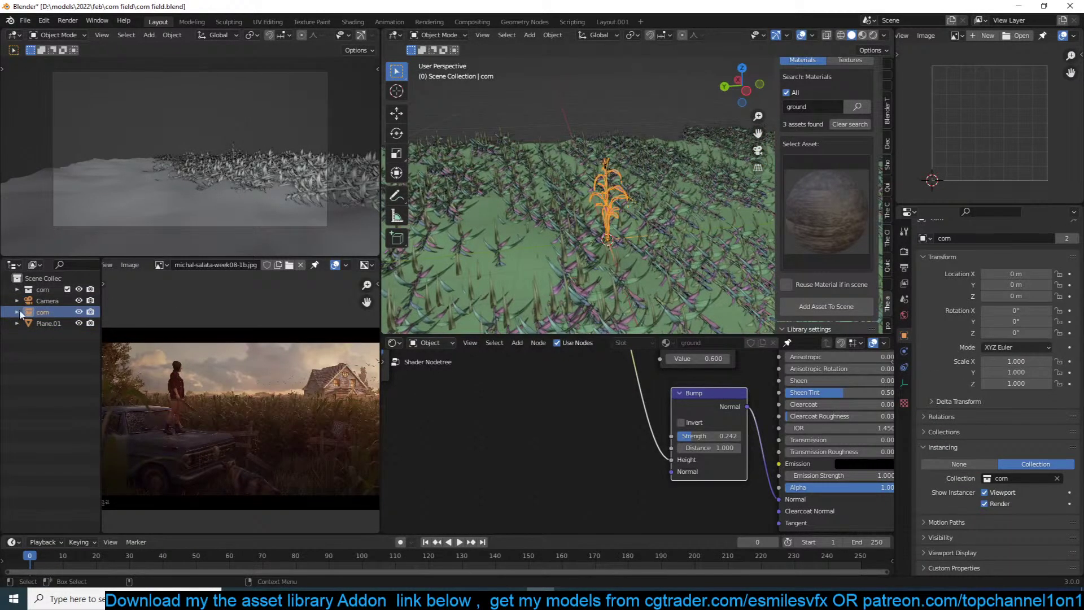
Hide the corn instance and select all the plant parts inside the corn source collection
key(h)
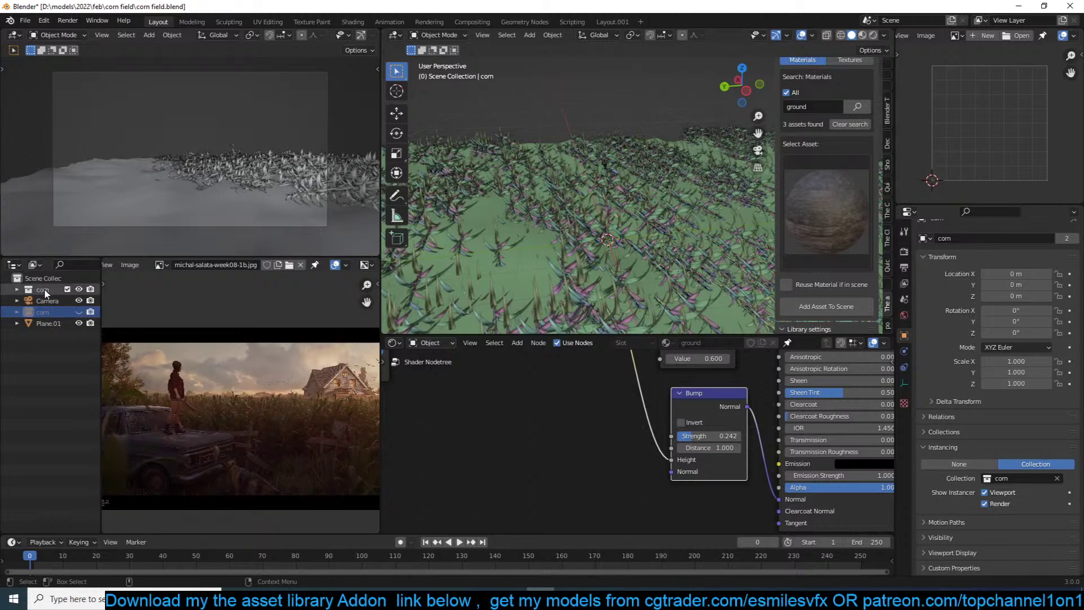
click(17, 289)
click(43, 312)
scroll(43, 384, down, 2)
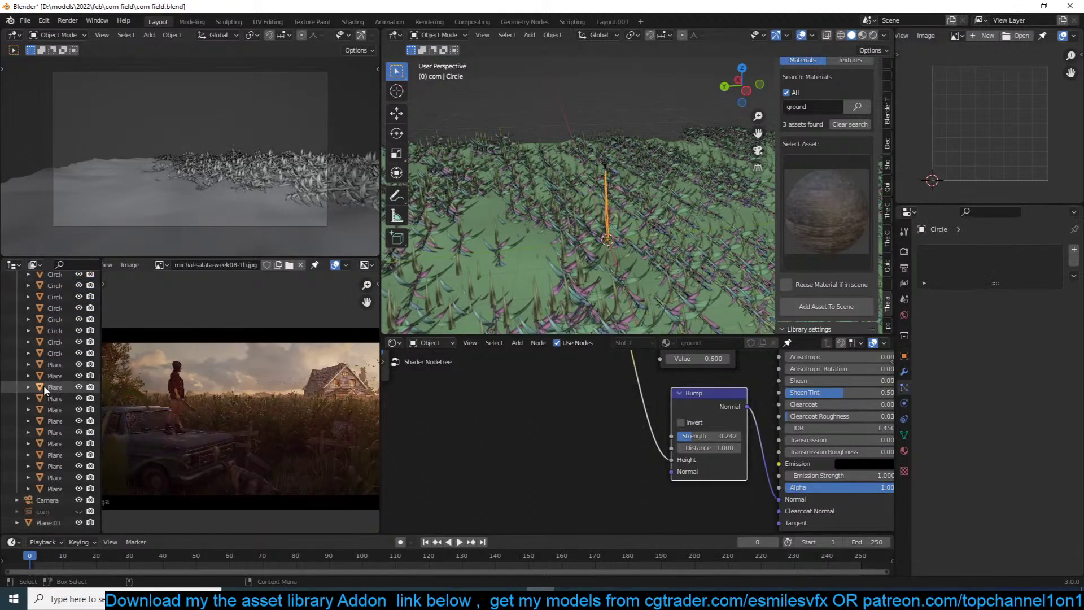
shift+click(52, 488)
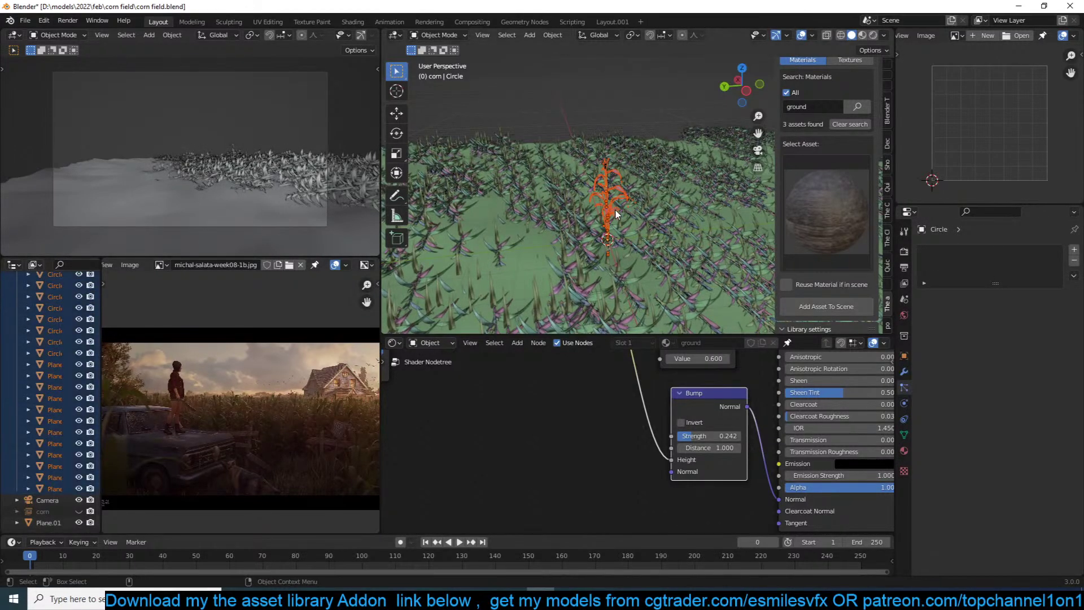
Add a cube-shaped empty at the base of the source corn plant, inside the corn collection
key(KP_1)
scroll(633, 201, up, 2)
shift+middle_drag(553, 193, 621, 183)
key(shift+a)
mouse_move(509, 302)
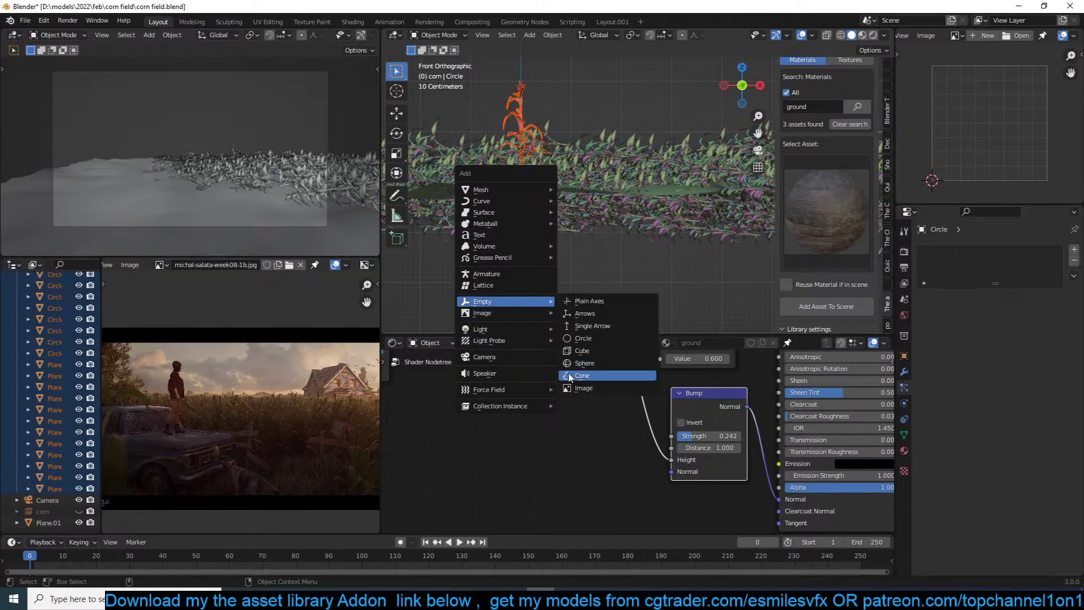
click(583, 351)
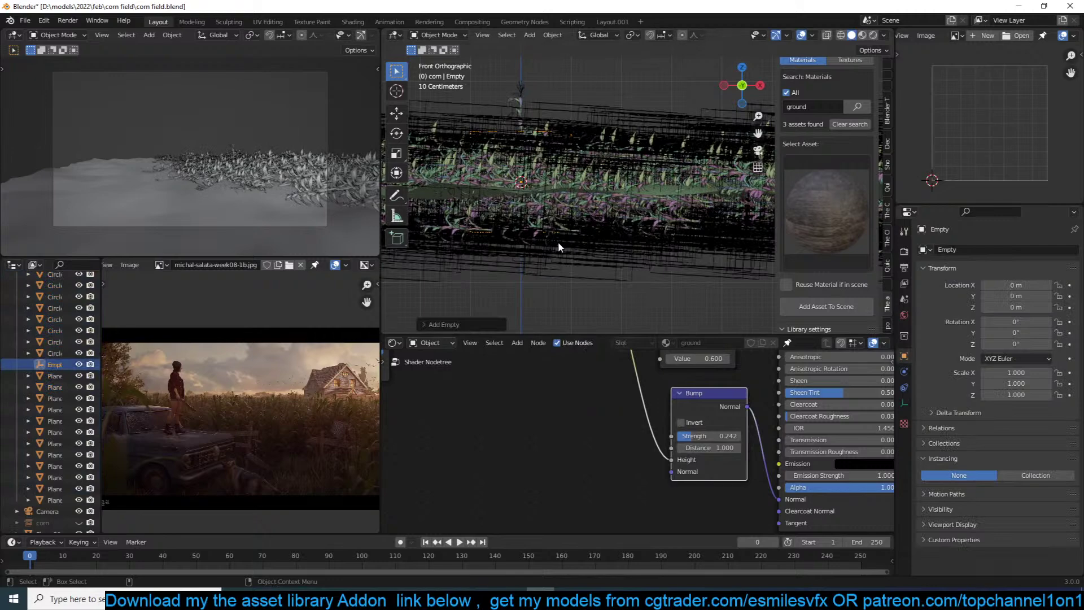
Scale the cube empty down to about 0.129 on all axes
key(KP_Decimal)
middle_drag(558, 242, 552, 266)
scroll(591, 219, down, 5)
key(s)
click(689, 199)
key(s)
click(650, 204)
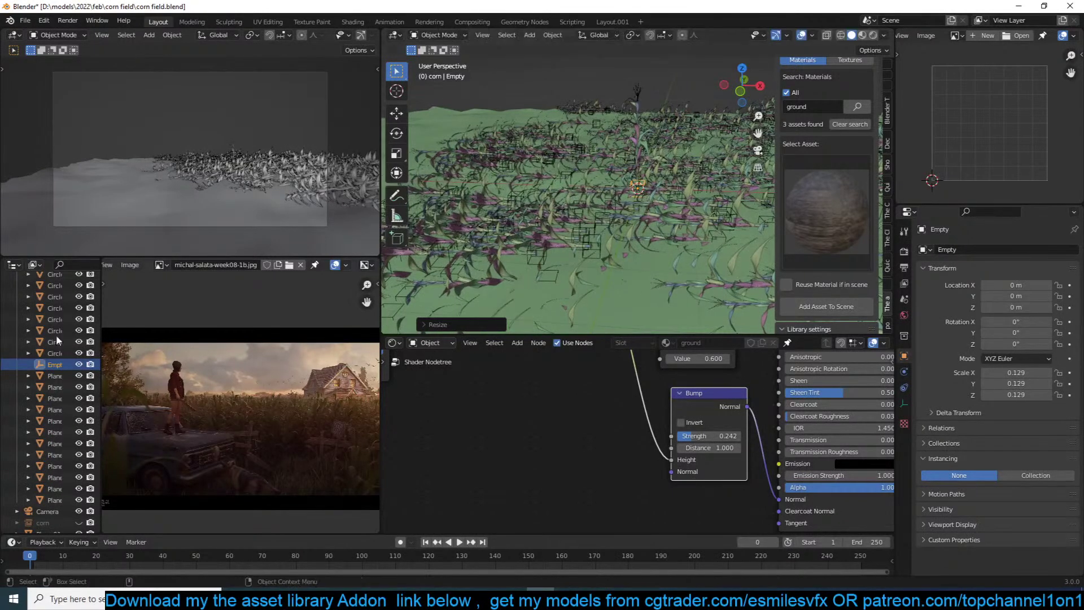
Parent the corn plant's parts to the cube empty with the Object option, and select only the empty
click(45, 493)
scroll(51, 395, up, 3)
shift+click(55, 302)
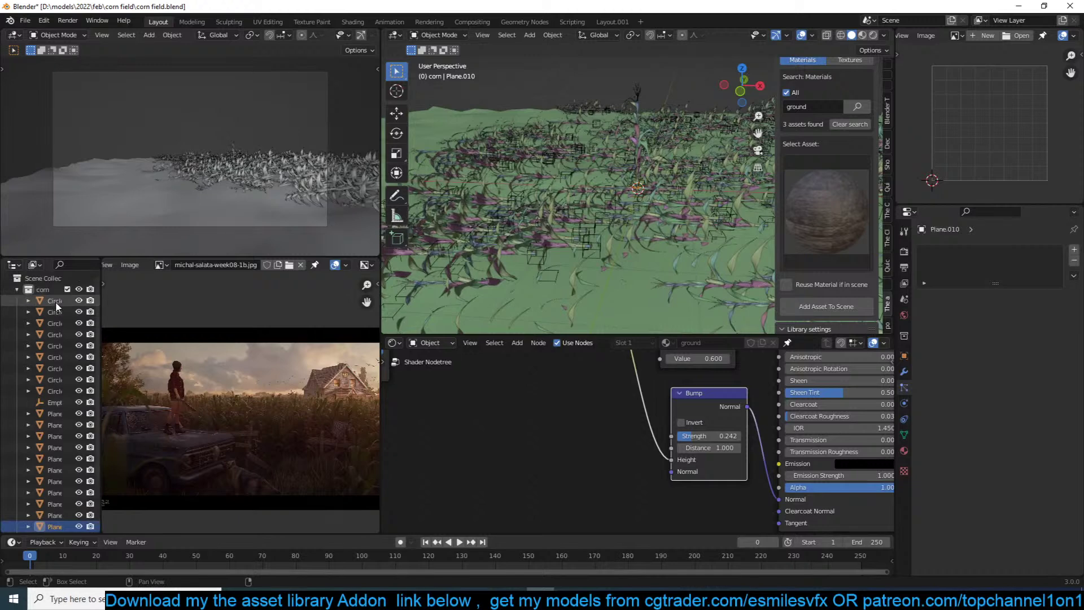
shift+click(56, 405)
shift+click(49, 306)
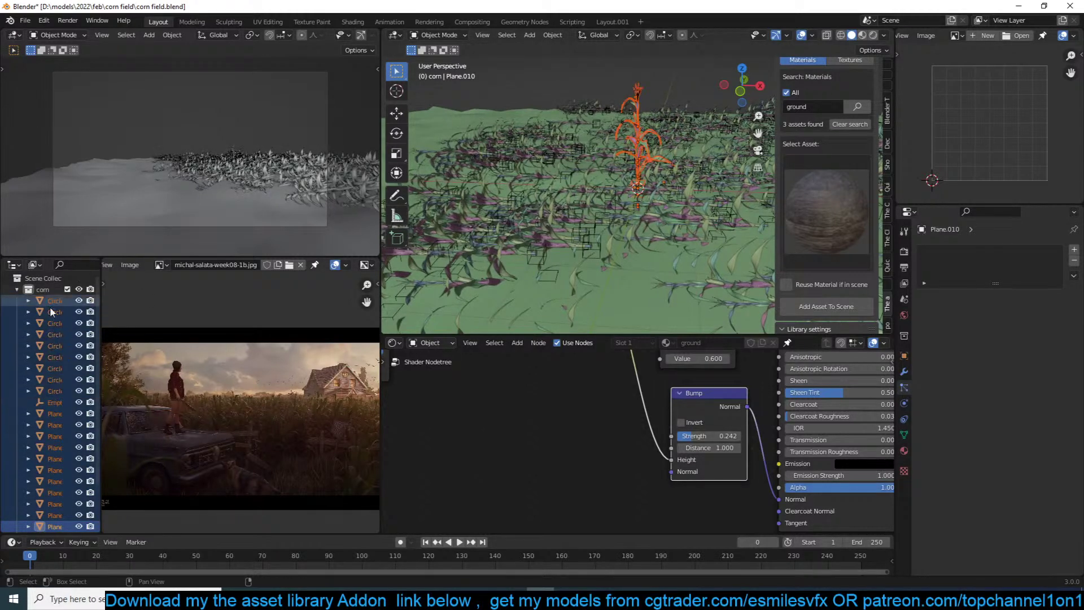
ctrl+click(53, 400)
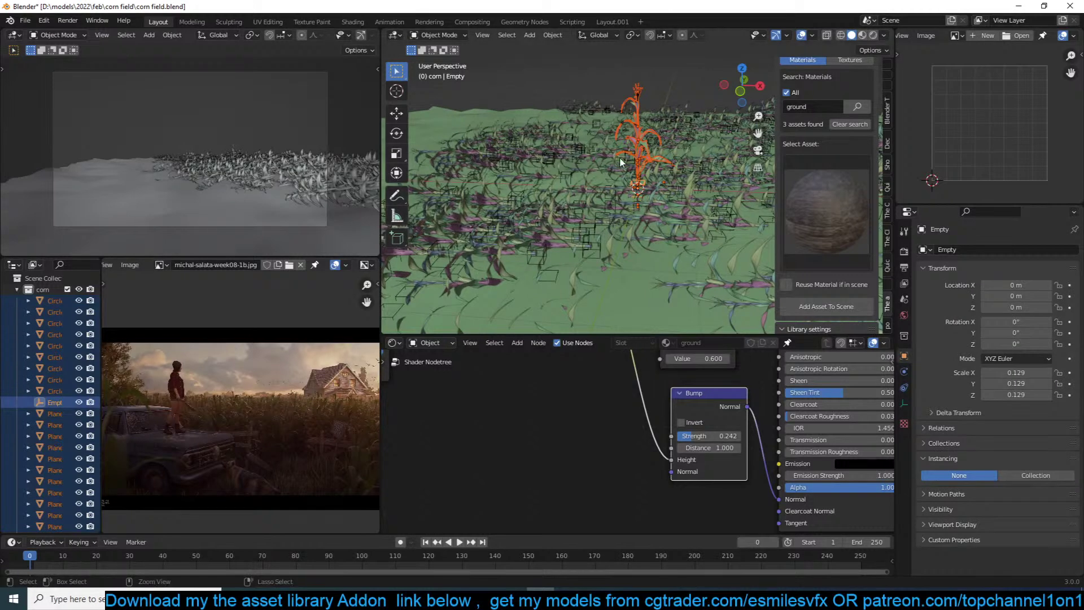
key(ctrl+p)
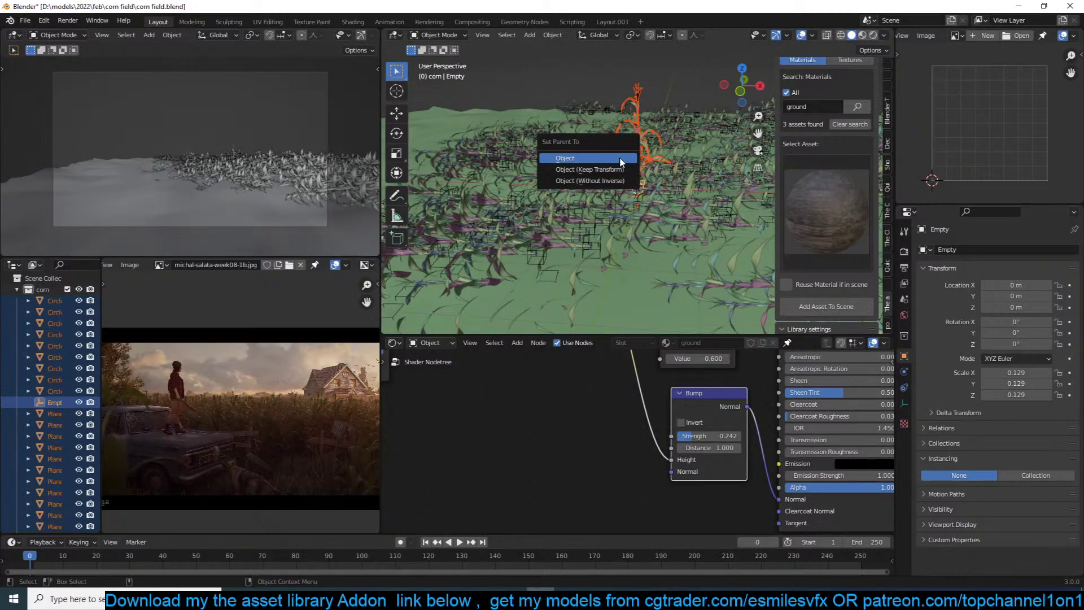
click(621, 160)
scroll(648, 184, up, 3)
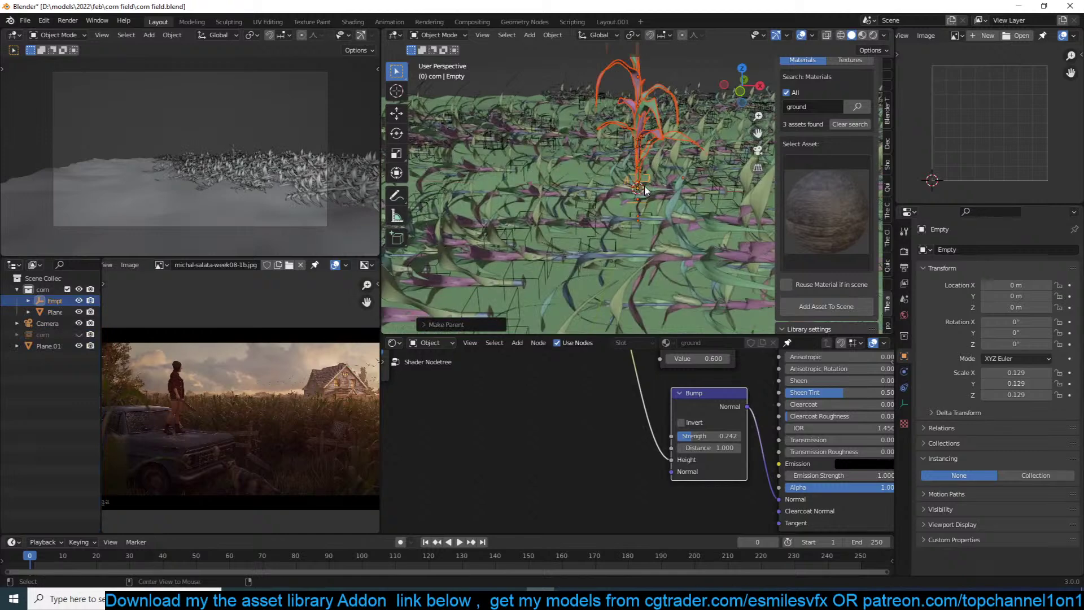
key(a)
click(639, 187)
Try rotating the empty 90° about X, and -90° about the Z and X axes
text(rx90)
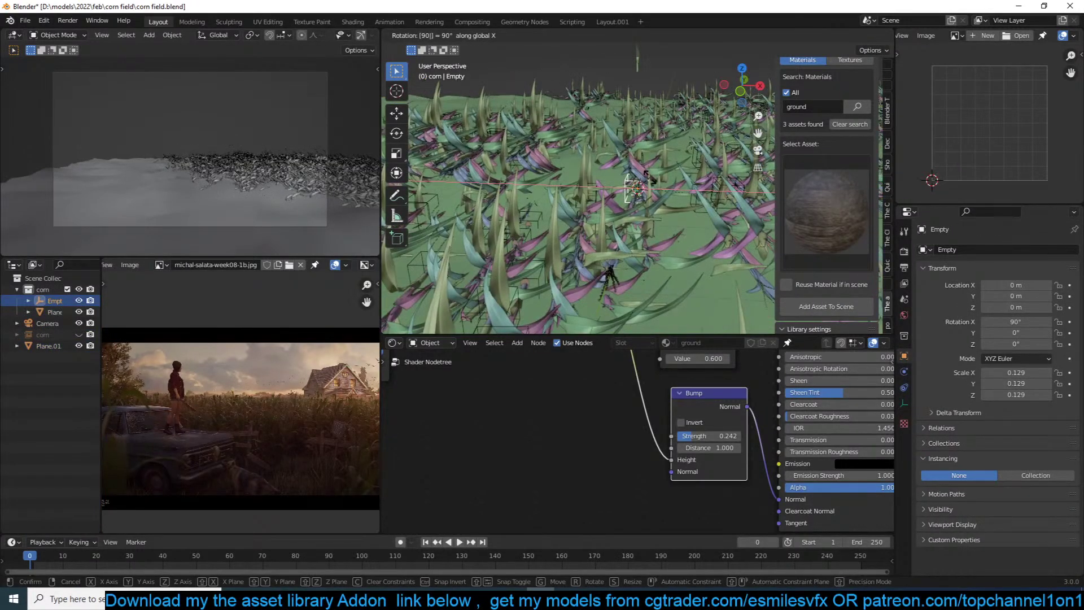
key(minus)
key(z)
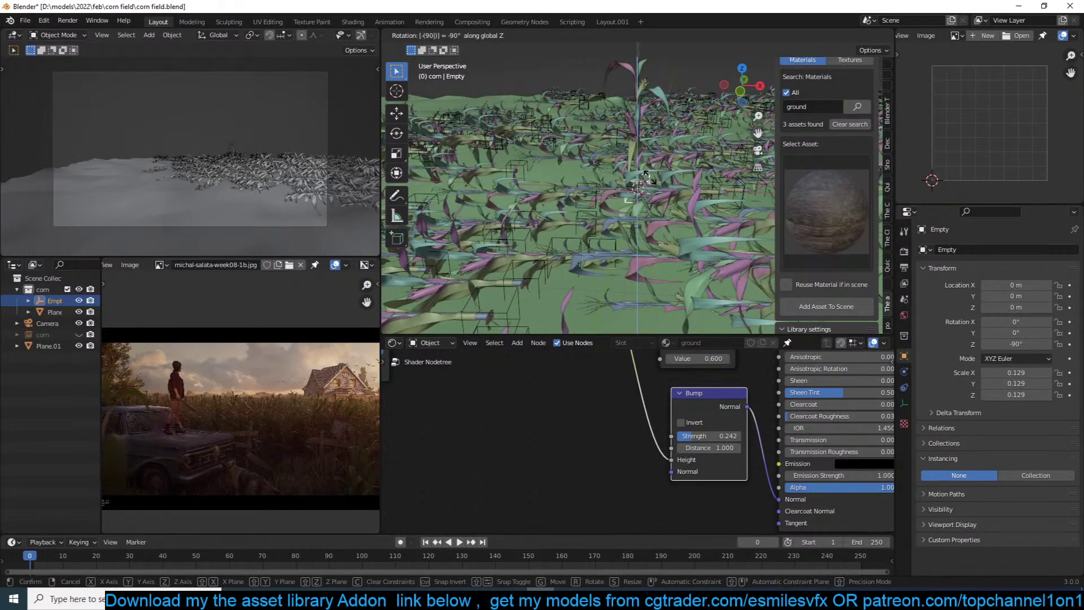
key(x)
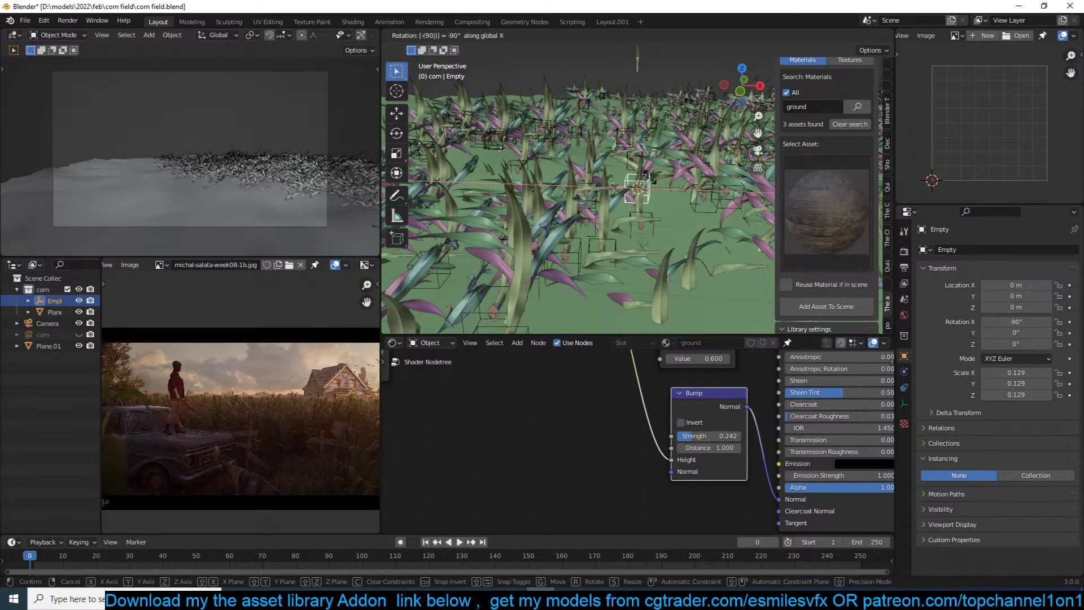
key(z)
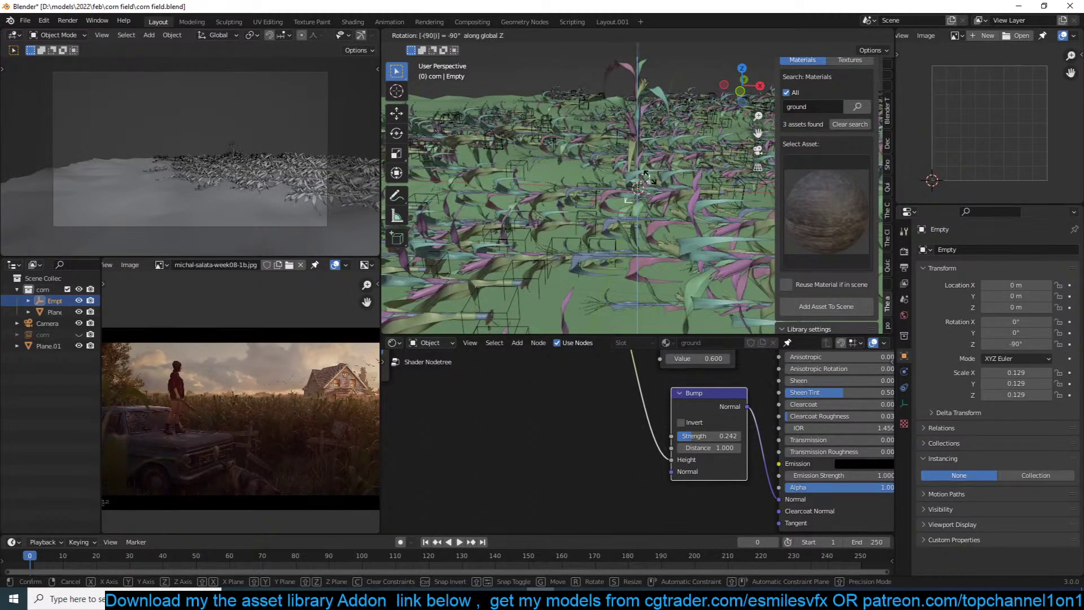
key(Escape)
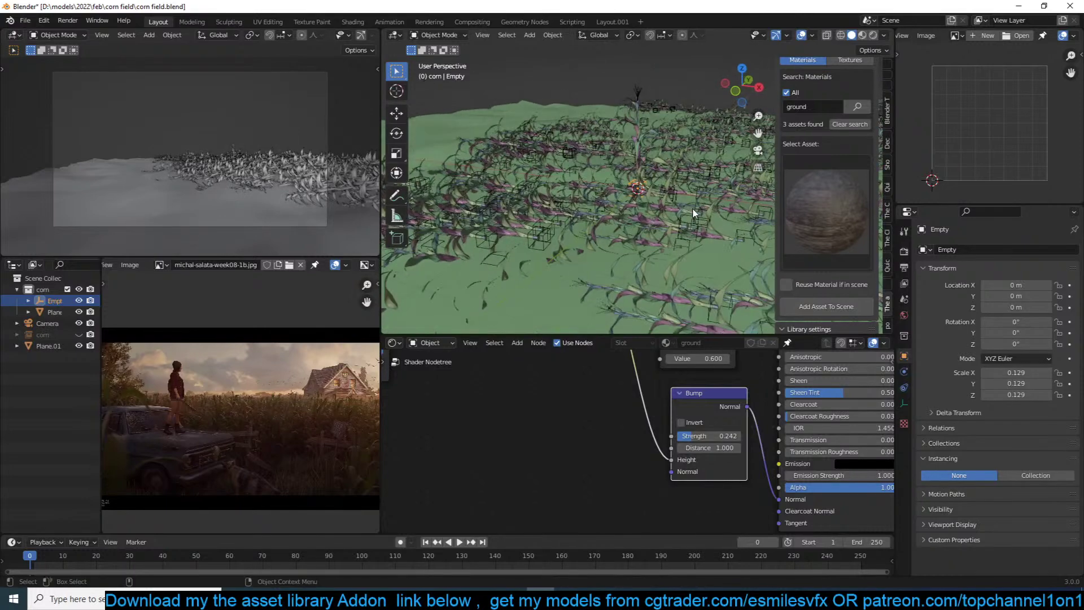
Rotate the empty to about -80.4° X, 49.8° Y and -79.2° Z so that the scattered corn stands upright
key(x)
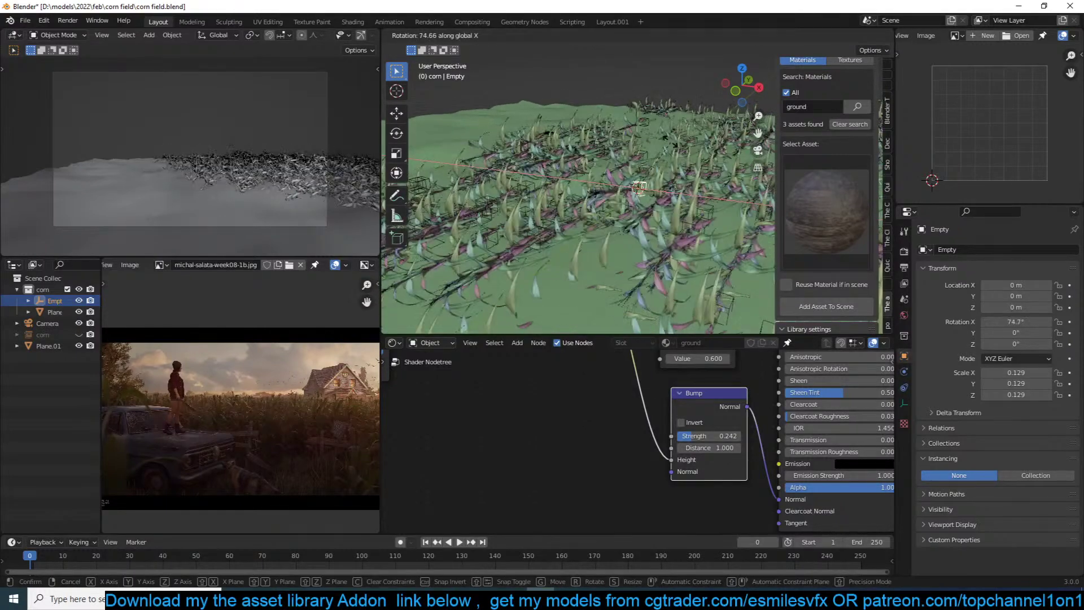
key(y)
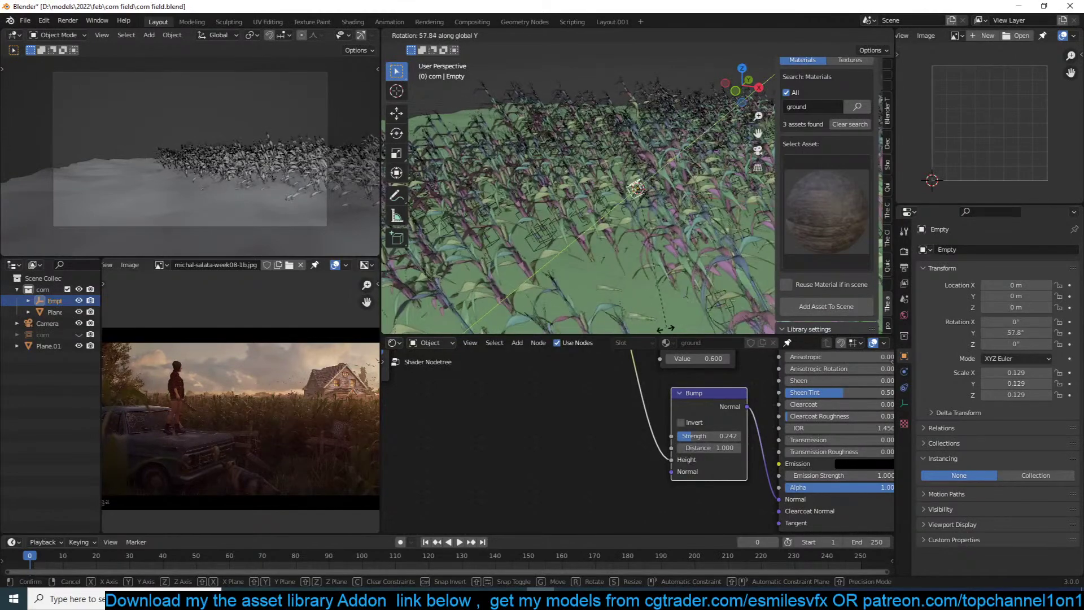
key(y)
key(y)
text(90)
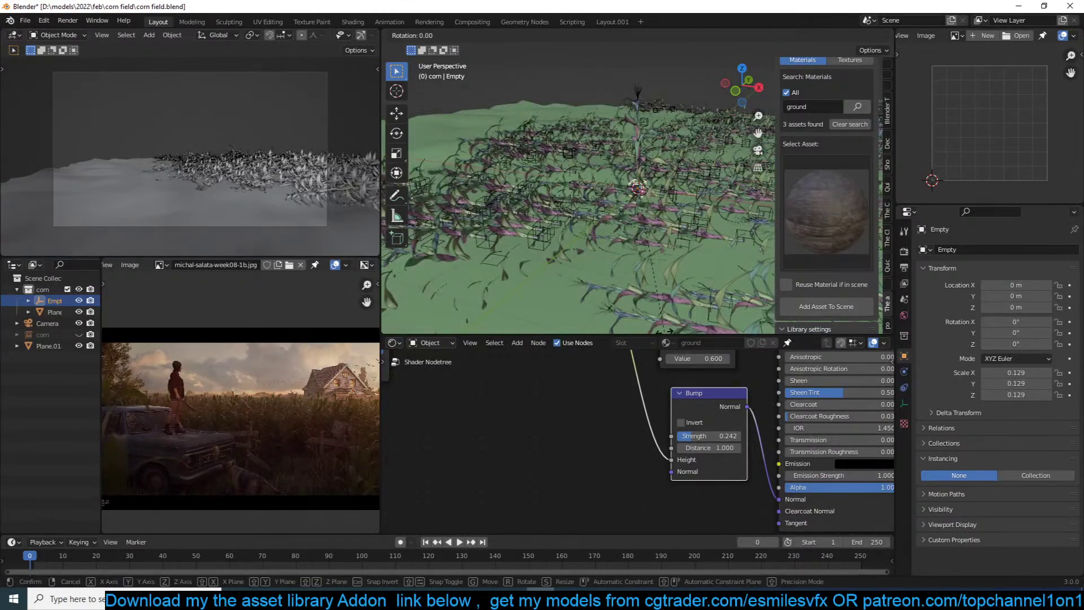
key(Return)
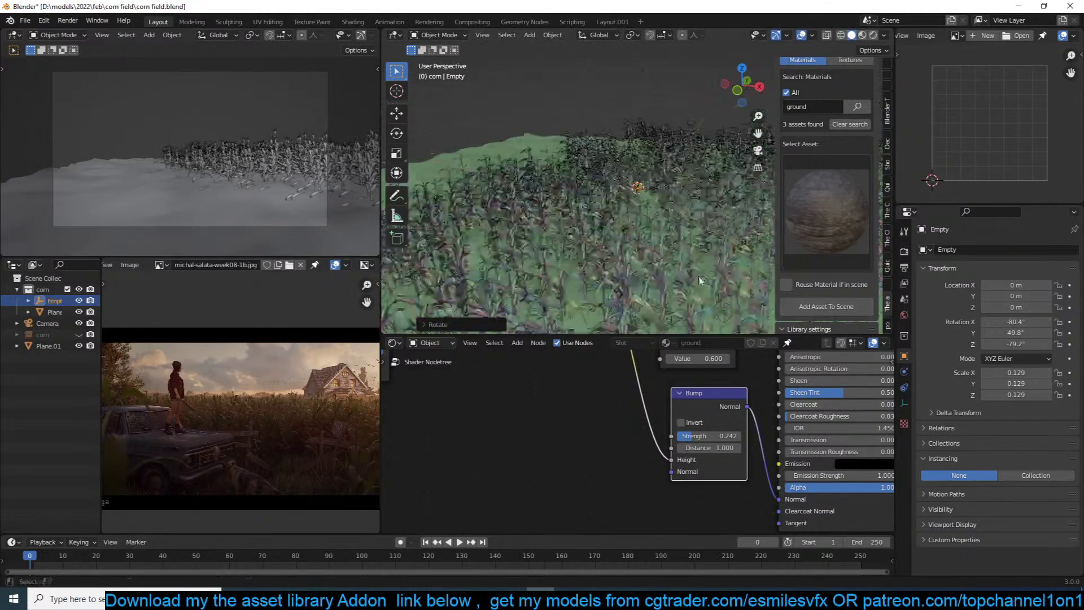
scroll(710, 262, down, 4)
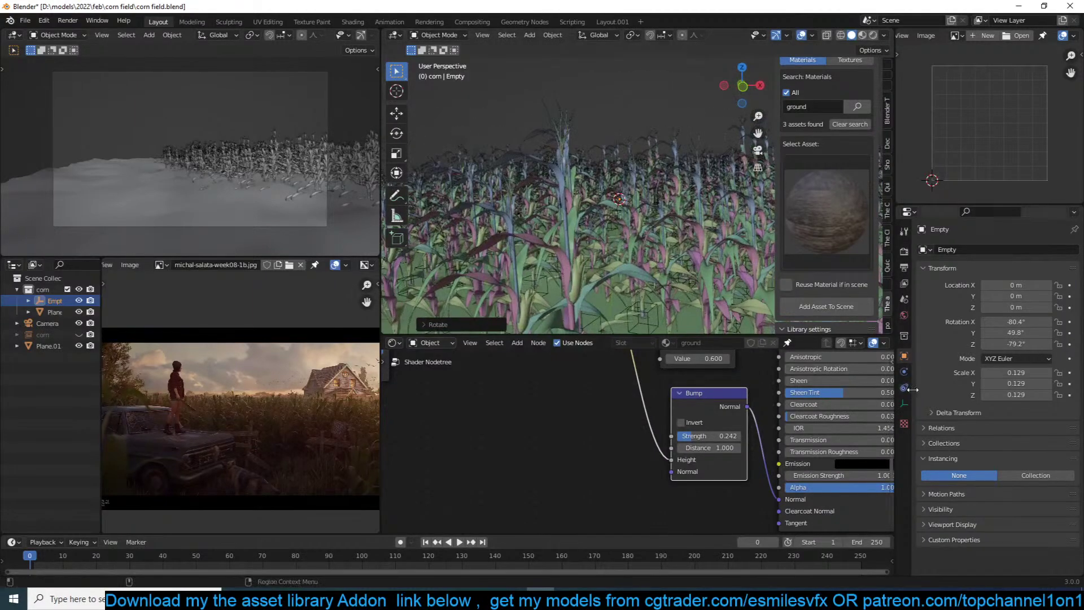
On the ground's particle rotation, try Phase 0.162 with Randomize Phase 1.932, and reset both to 0
click(630, 241)
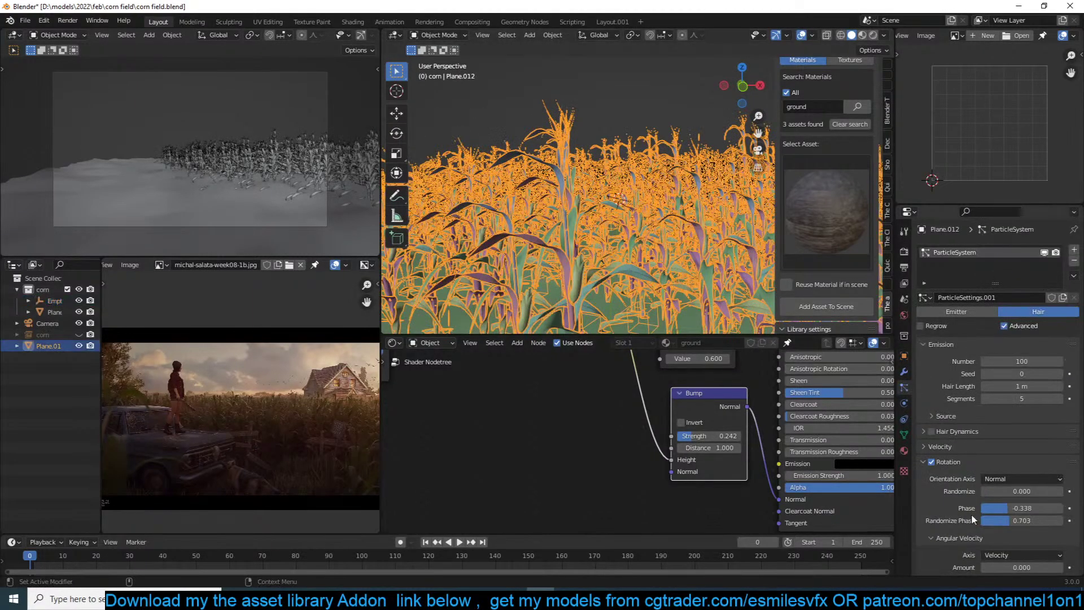
click(904, 387)
drag(1008, 419, 1038, 425)
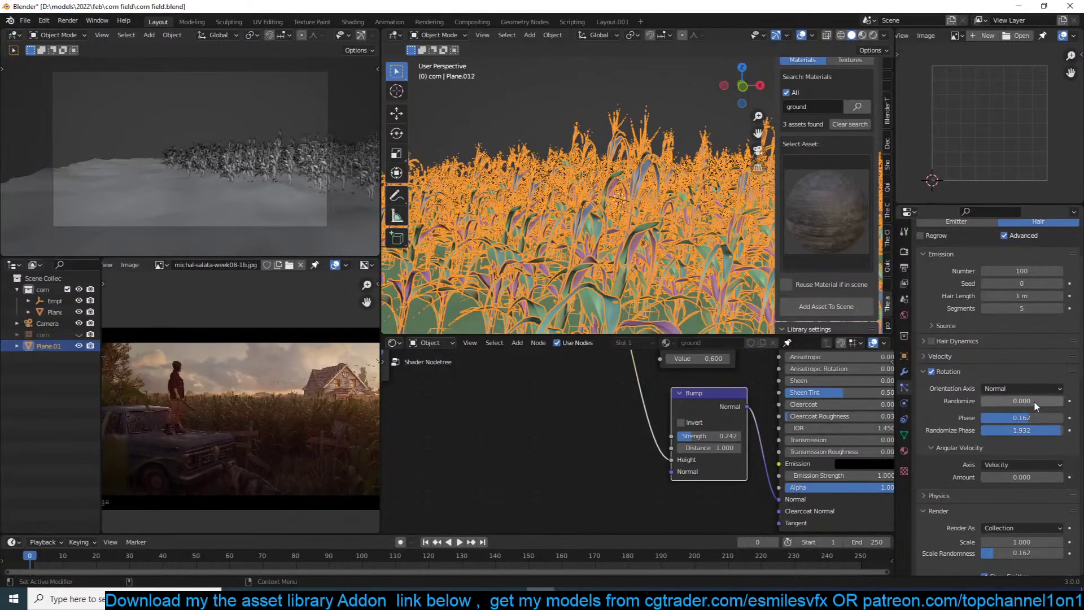
click(1009, 421)
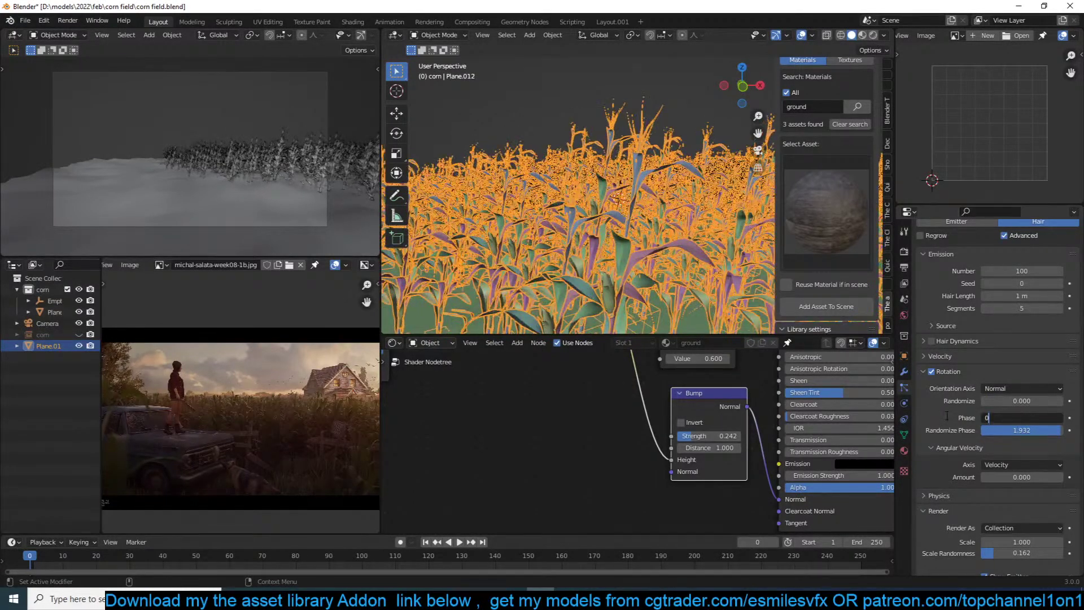
text(0)
key(Return)
drag(1061, 431, 982, 430)
scroll(545, 214, down, 6)
key(alt+a)
middle_drag(580, 233, 605, 250)
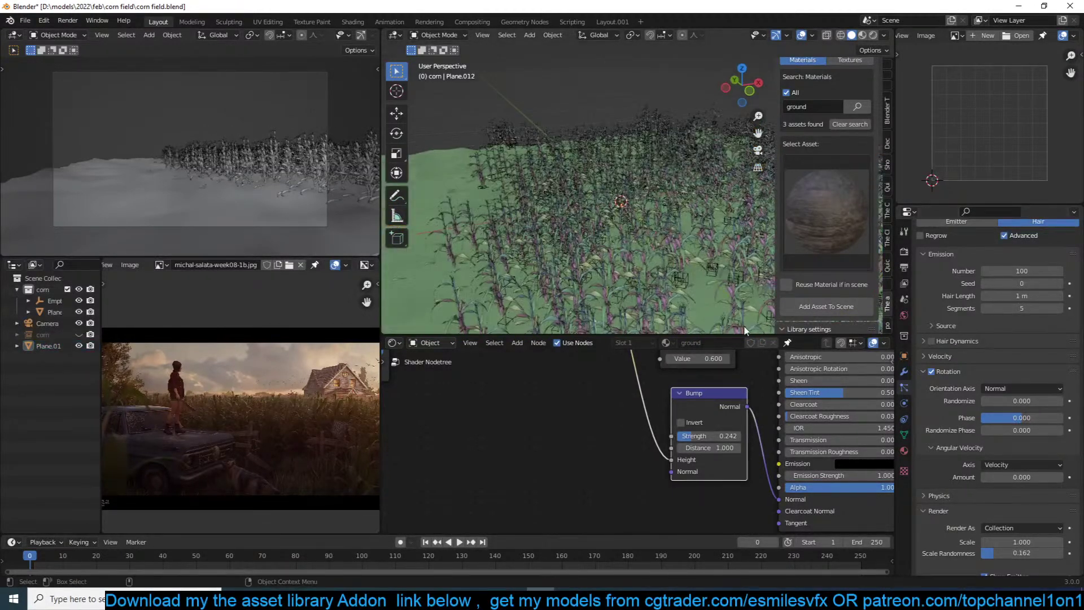
Set the particle rotation's Phase to 0.122 and Randomize to 0.155, and save the file in camera view
drag(1021, 418, 1042, 402)
scroll(490, 253, down, 2)
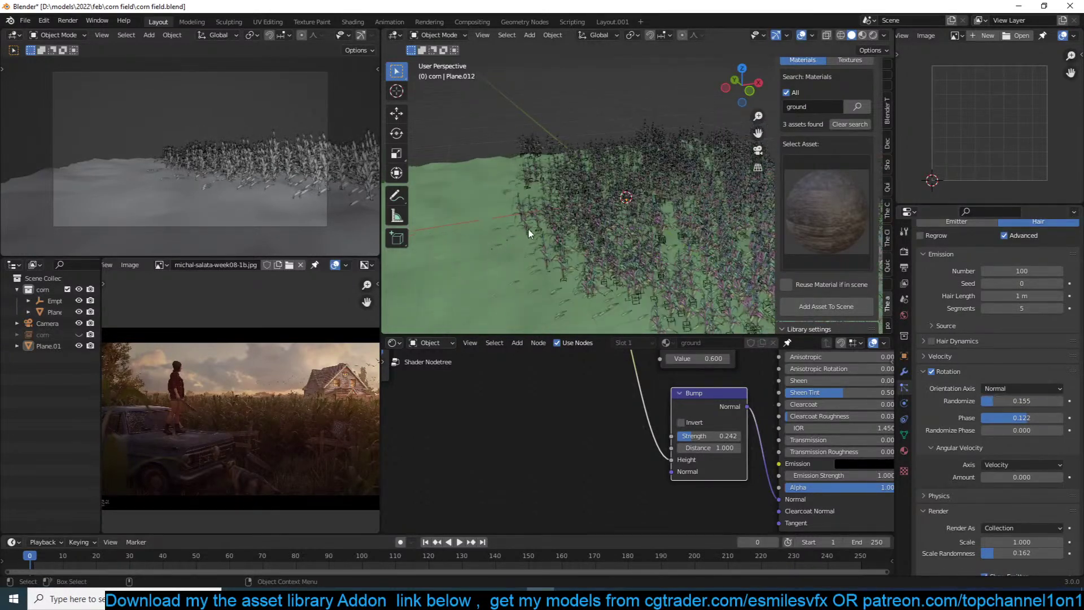
key(KP_0)
key(ctrl+s)
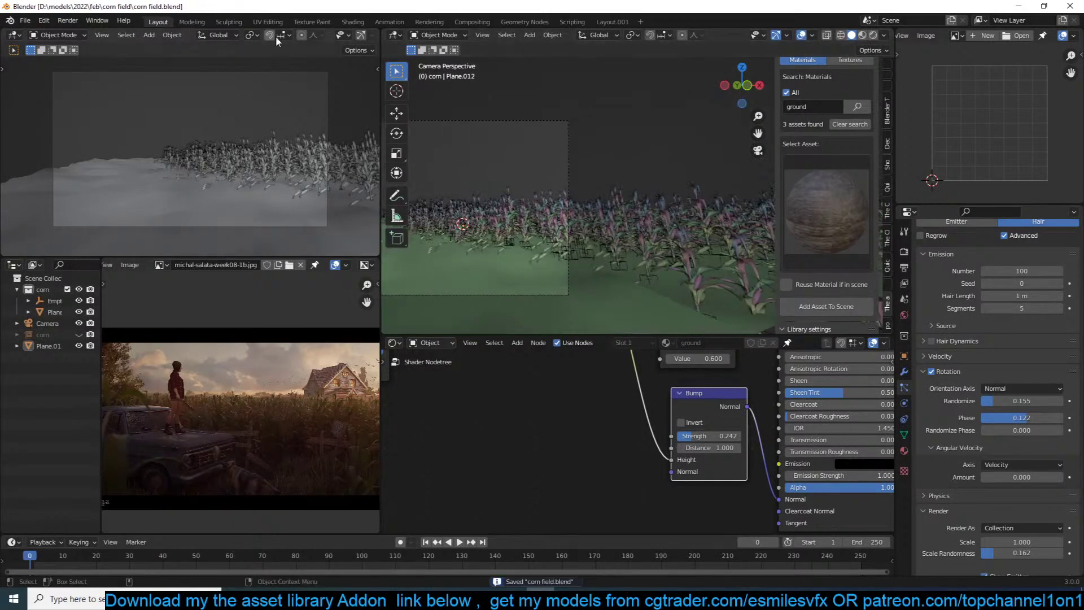
Show the small camera viewport in rendered shading, open the scene's render settings, and limit the viewport's render region to the camera frame
scroll(344, 37, down, 3)
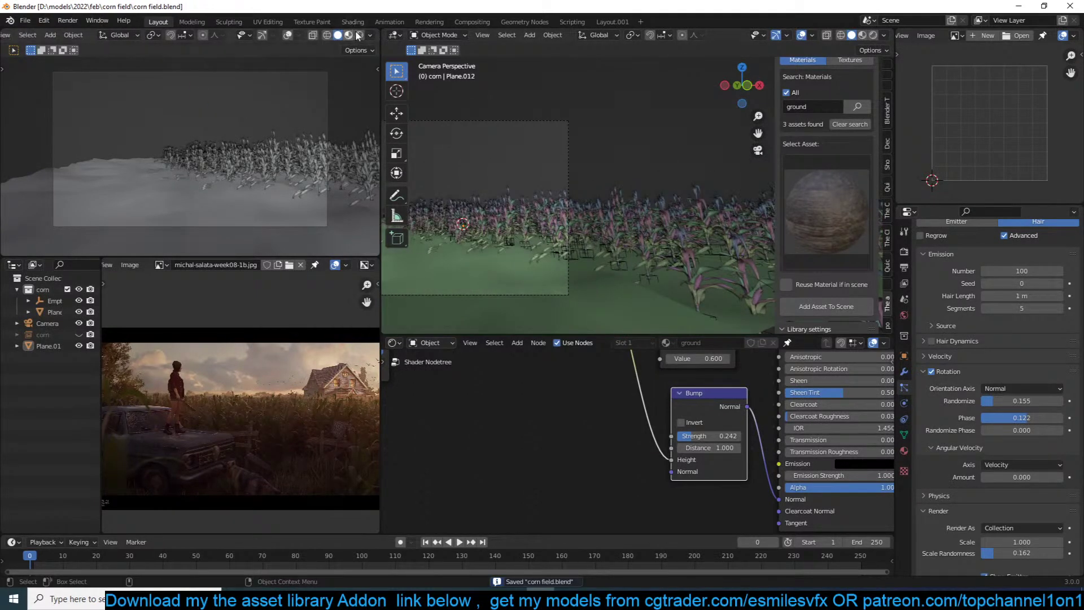
click(359, 35)
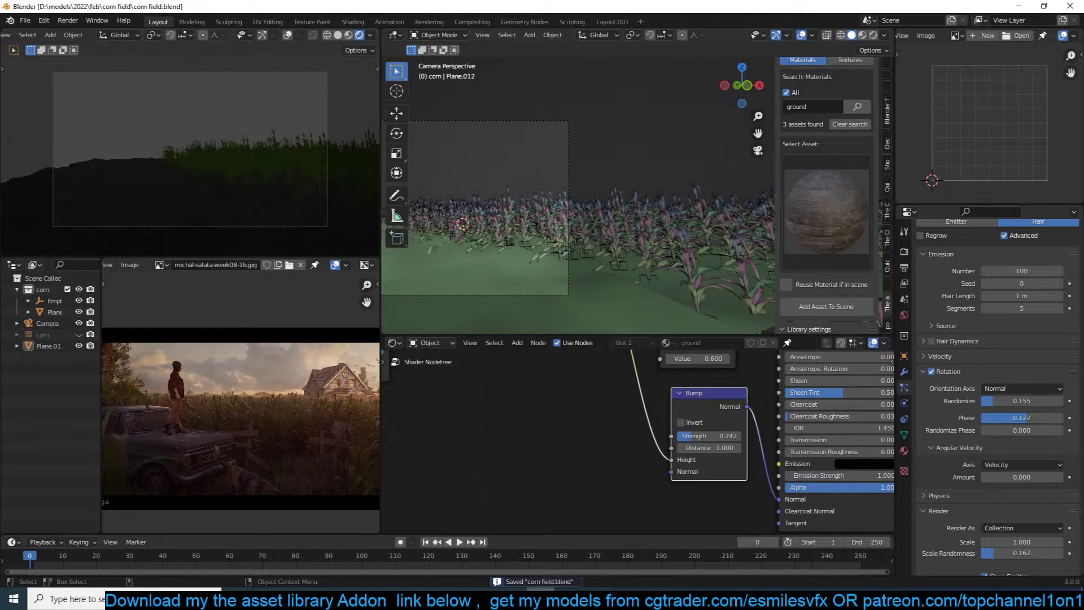
click(904, 252)
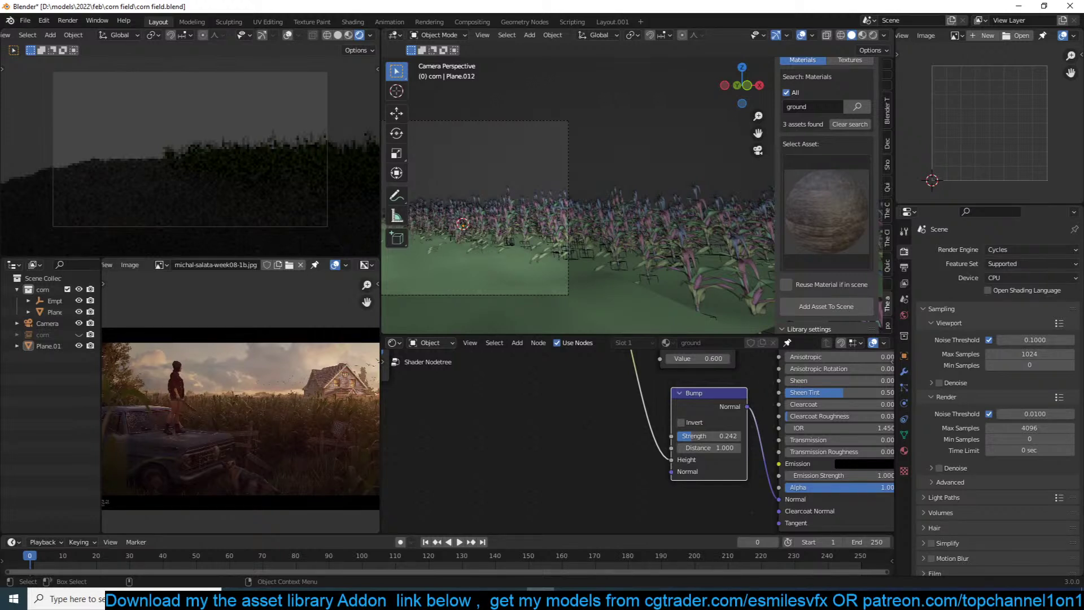
key(ctrl+b)
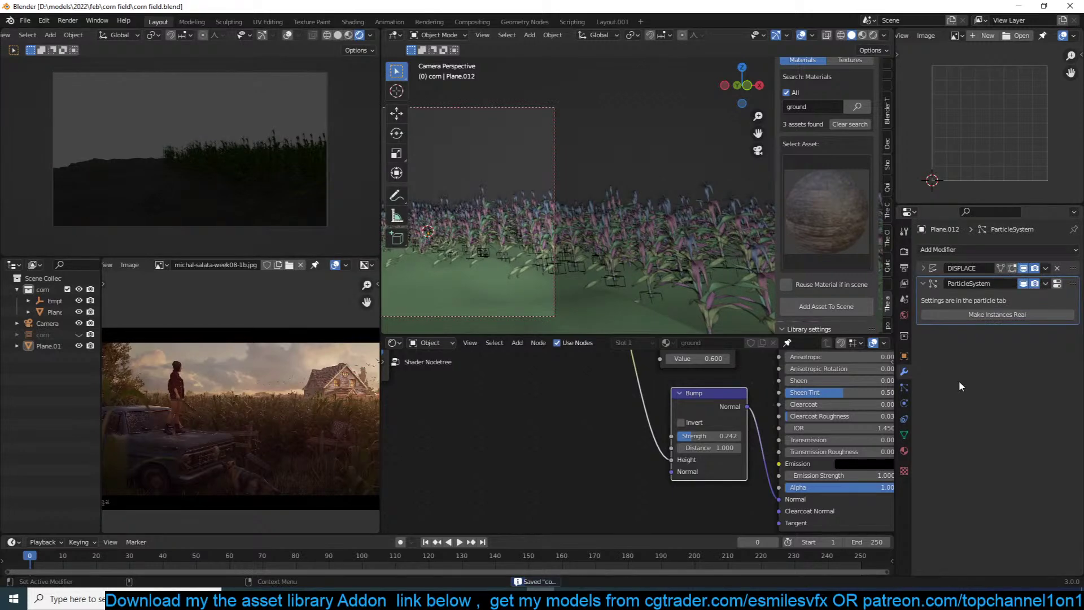
View the corn distribution on the ground from the top
key(KP_7)
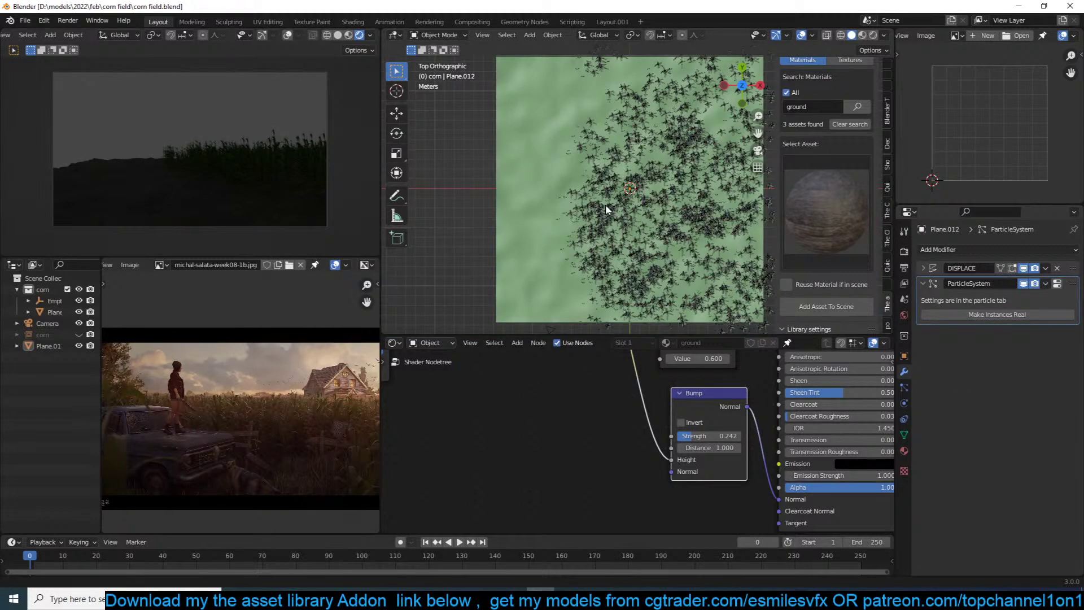